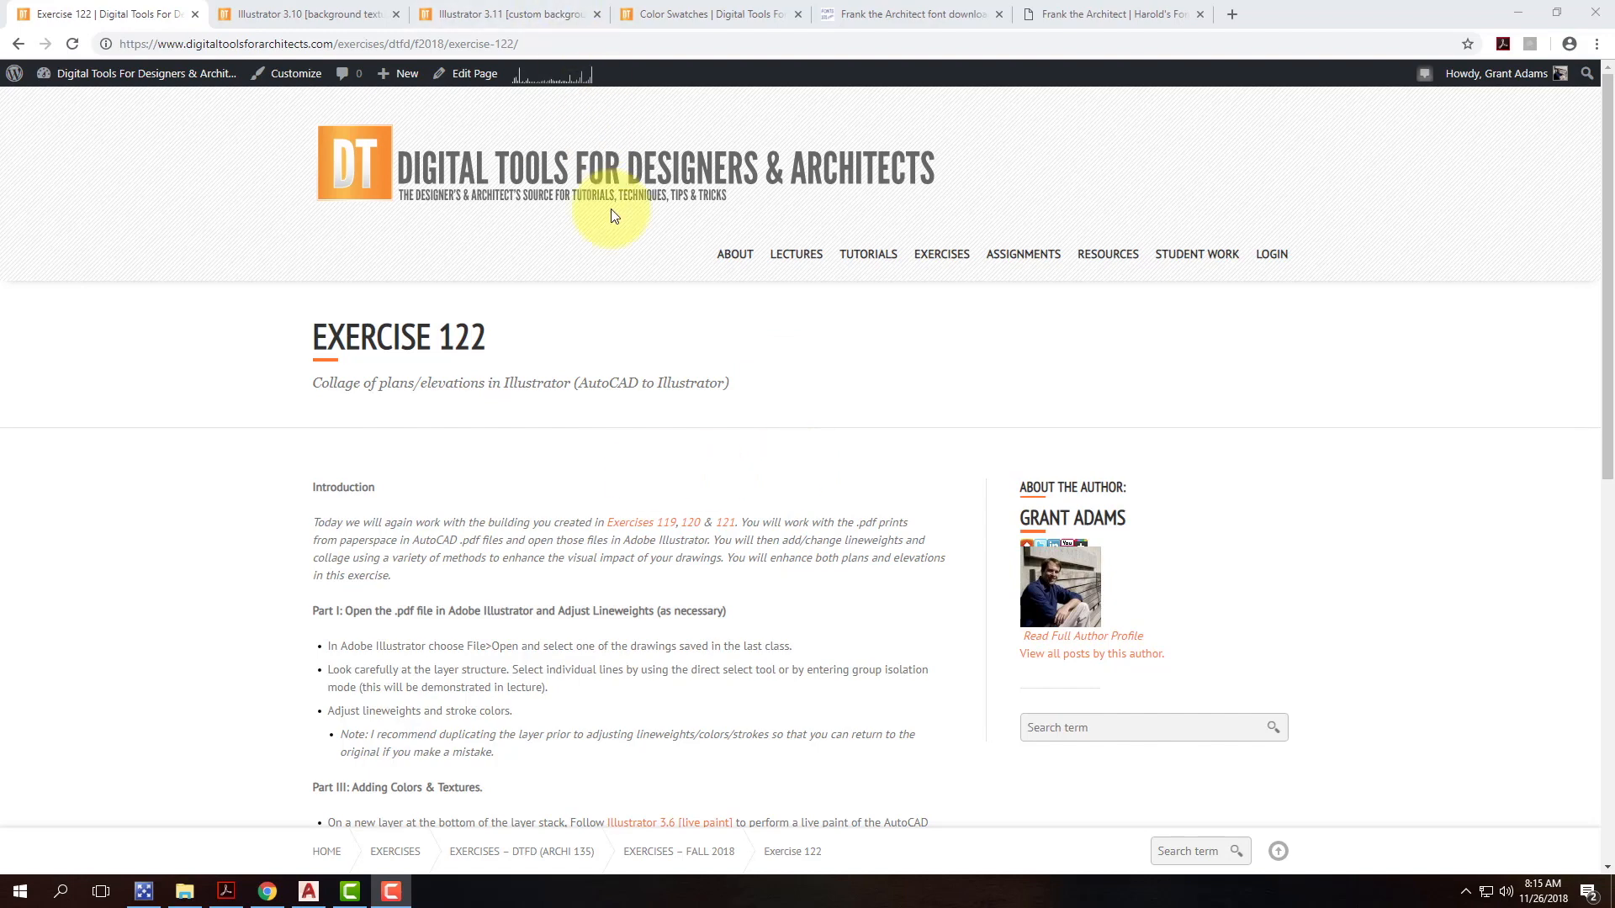
# Step: Read through the Exercise 122 instructions, from the introduction and part descriptions to the downloads
pyautogui.scroll(-2, 613, 215)
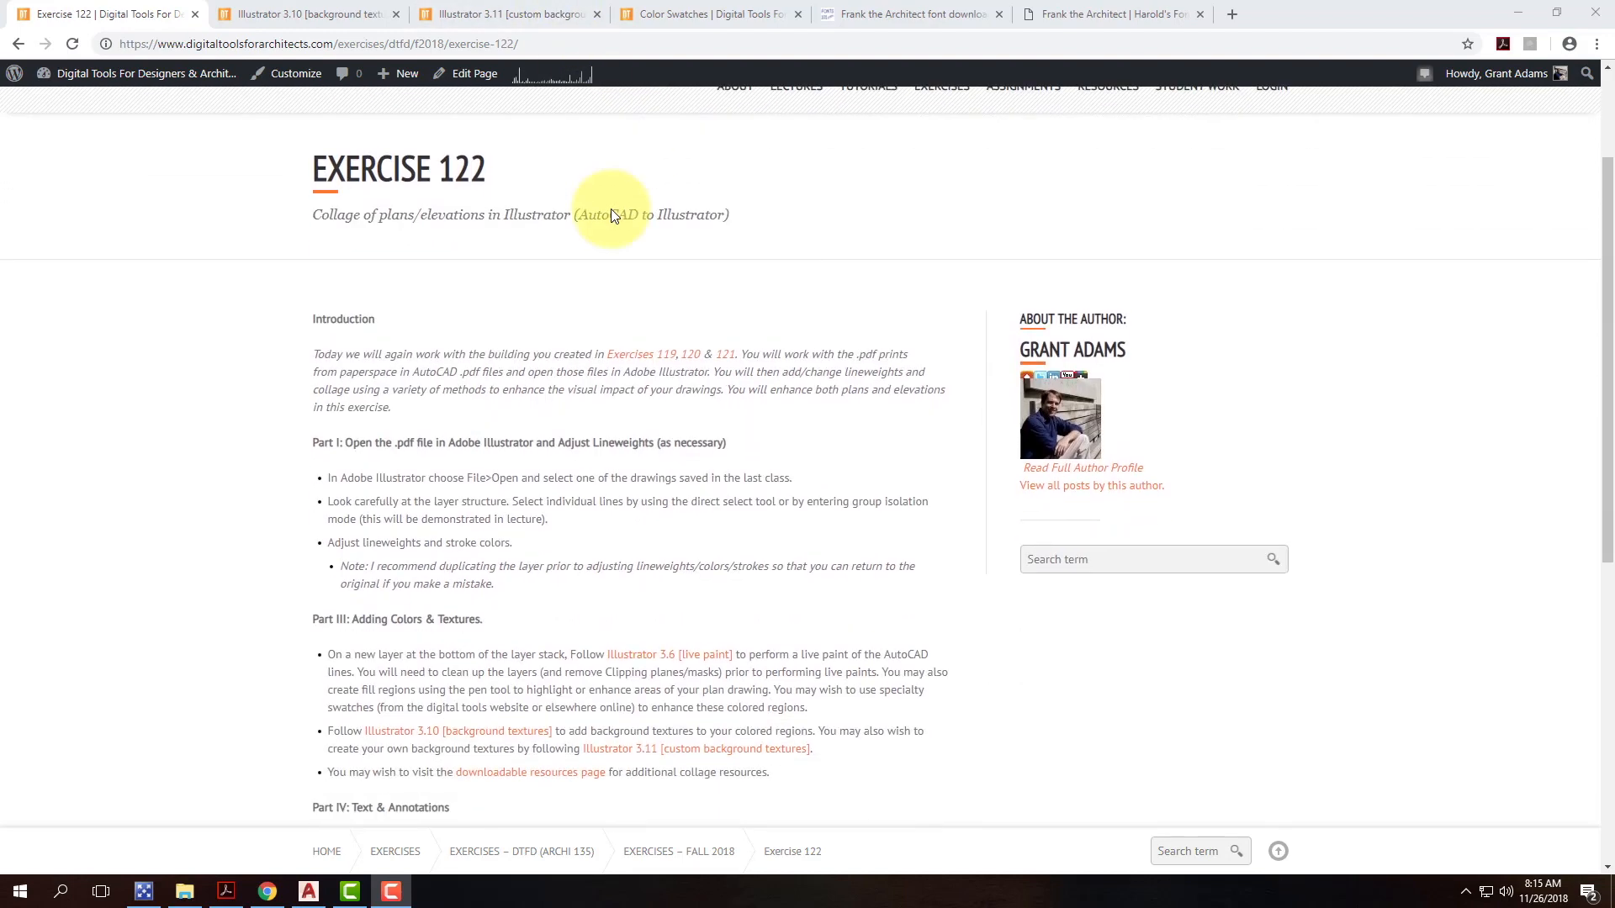
pyautogui.scroll(-5, 636, 204)
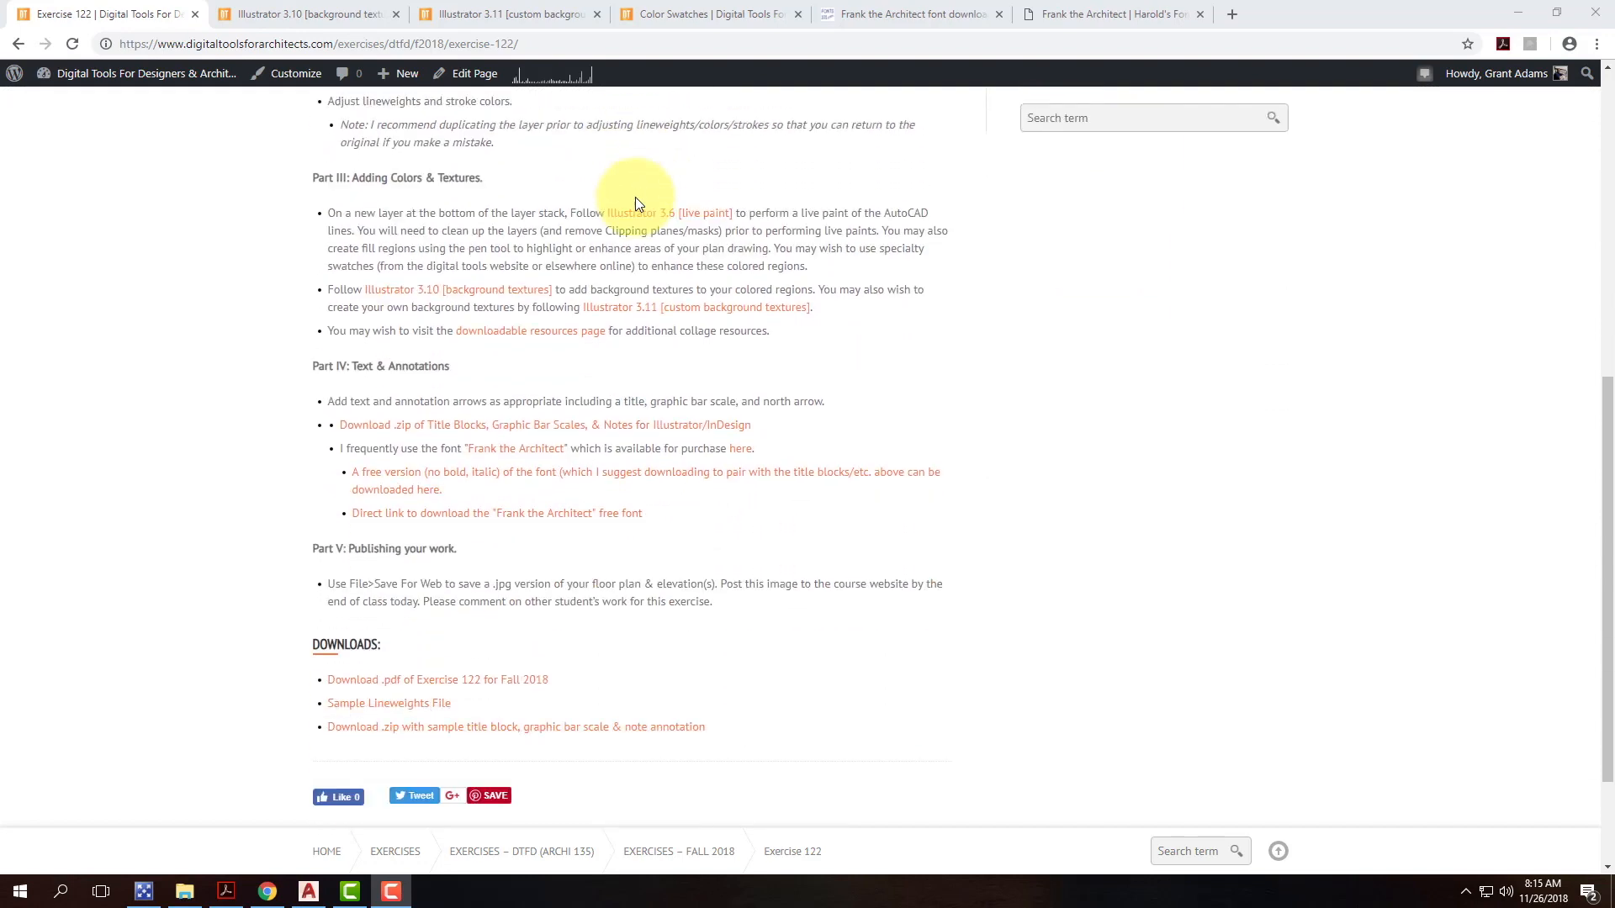
pyautogui.scroll(-2, 636, 202)
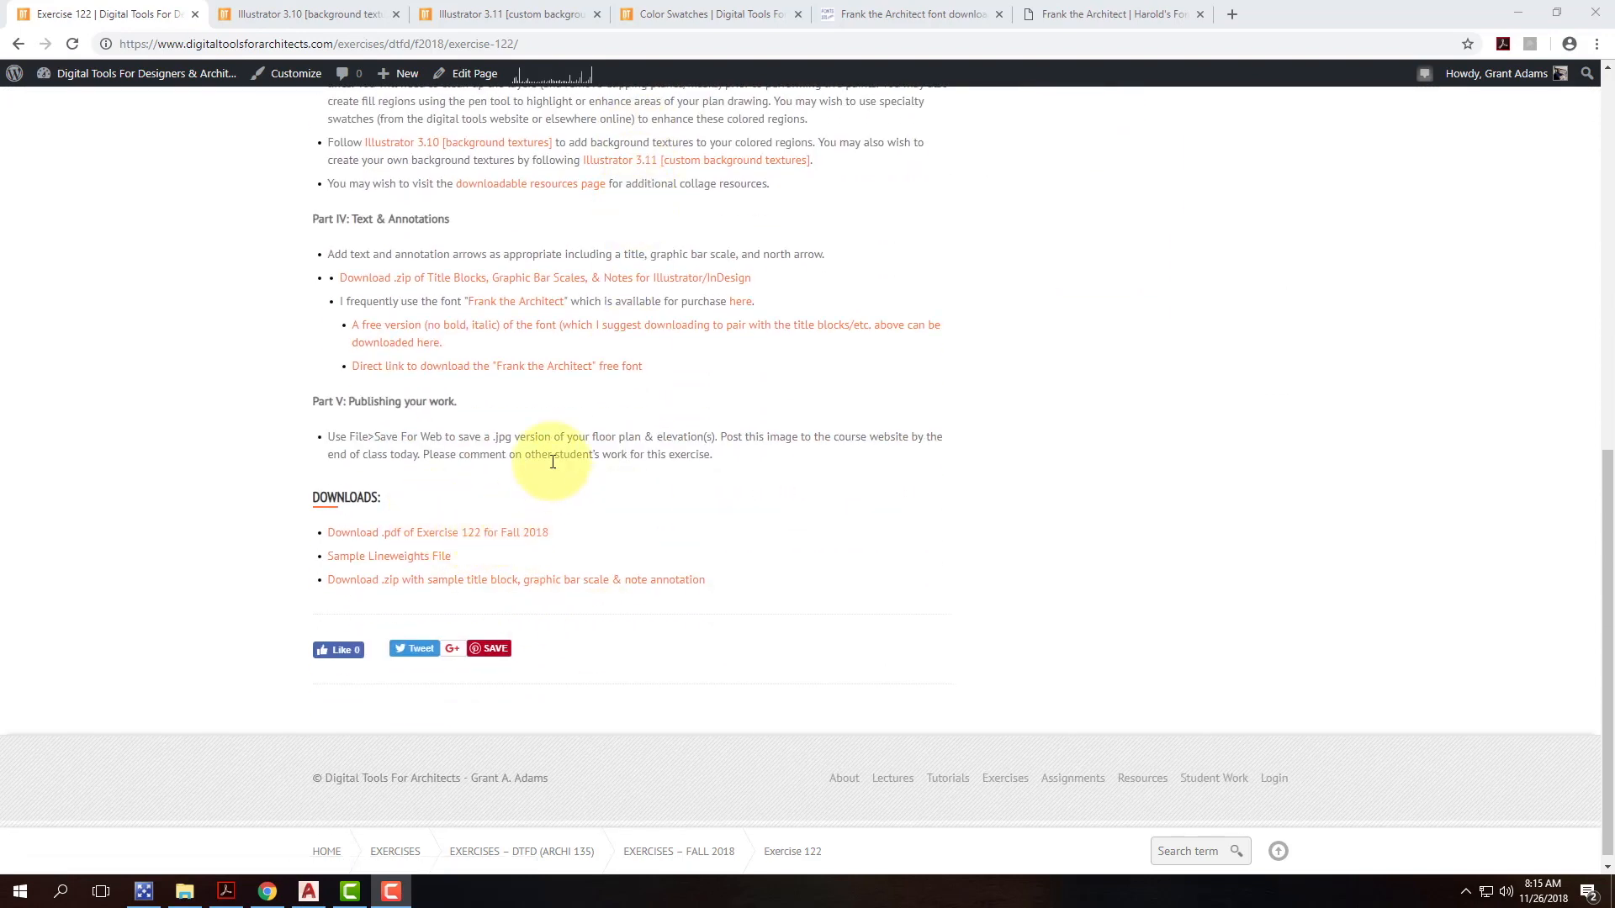
pyautogui.scroll(9, 551, 459)
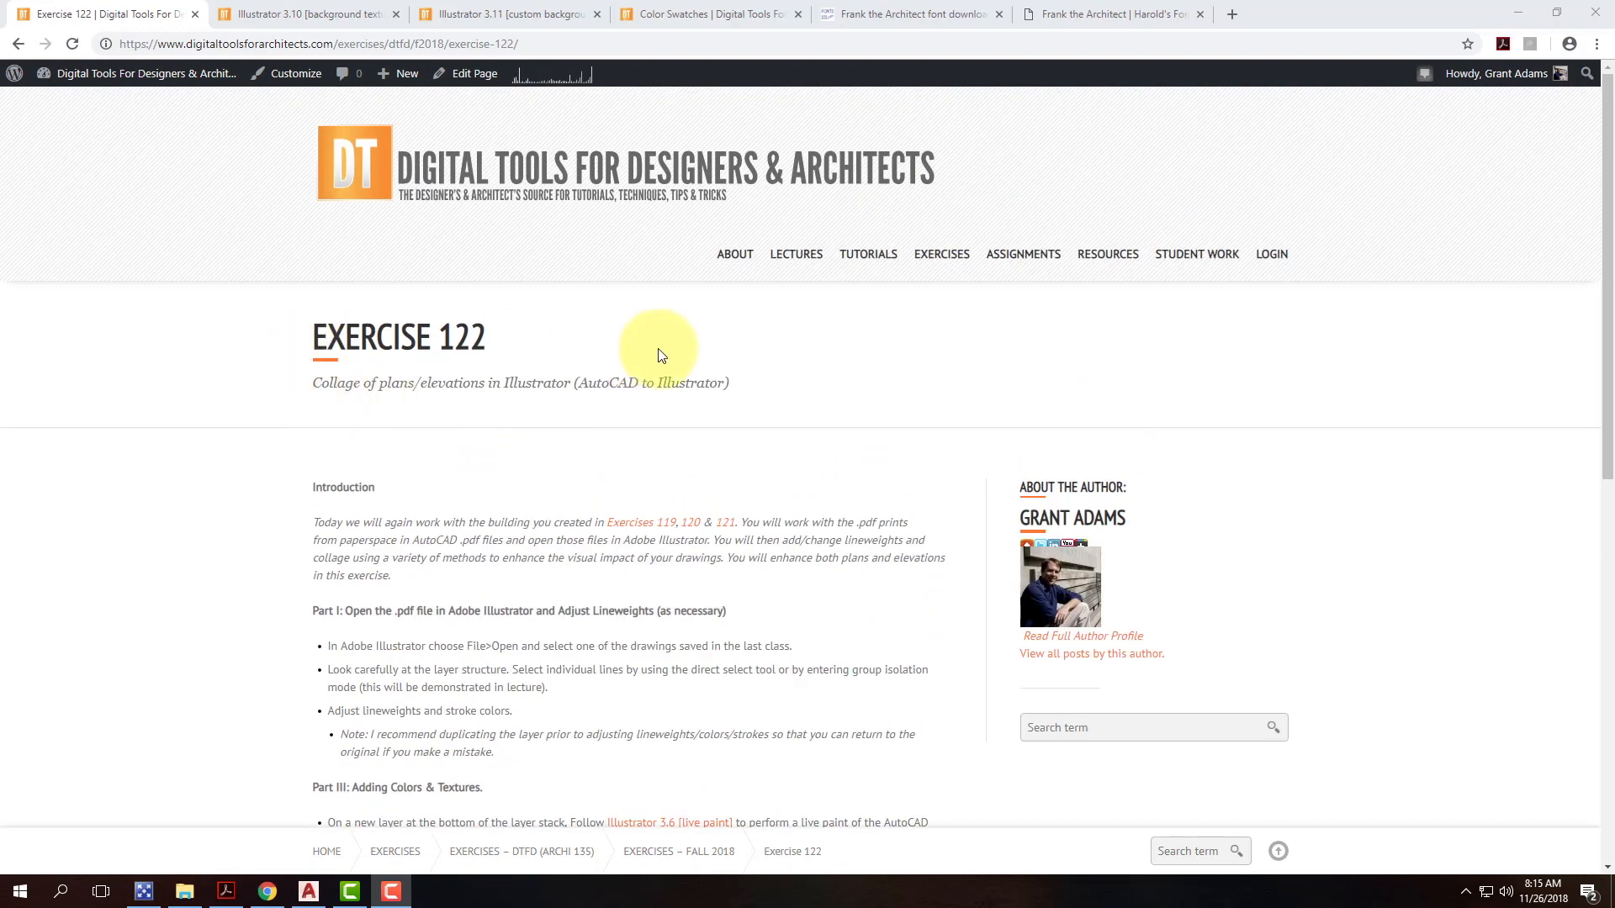
pyautogui.scroll(-3, 657, 352)
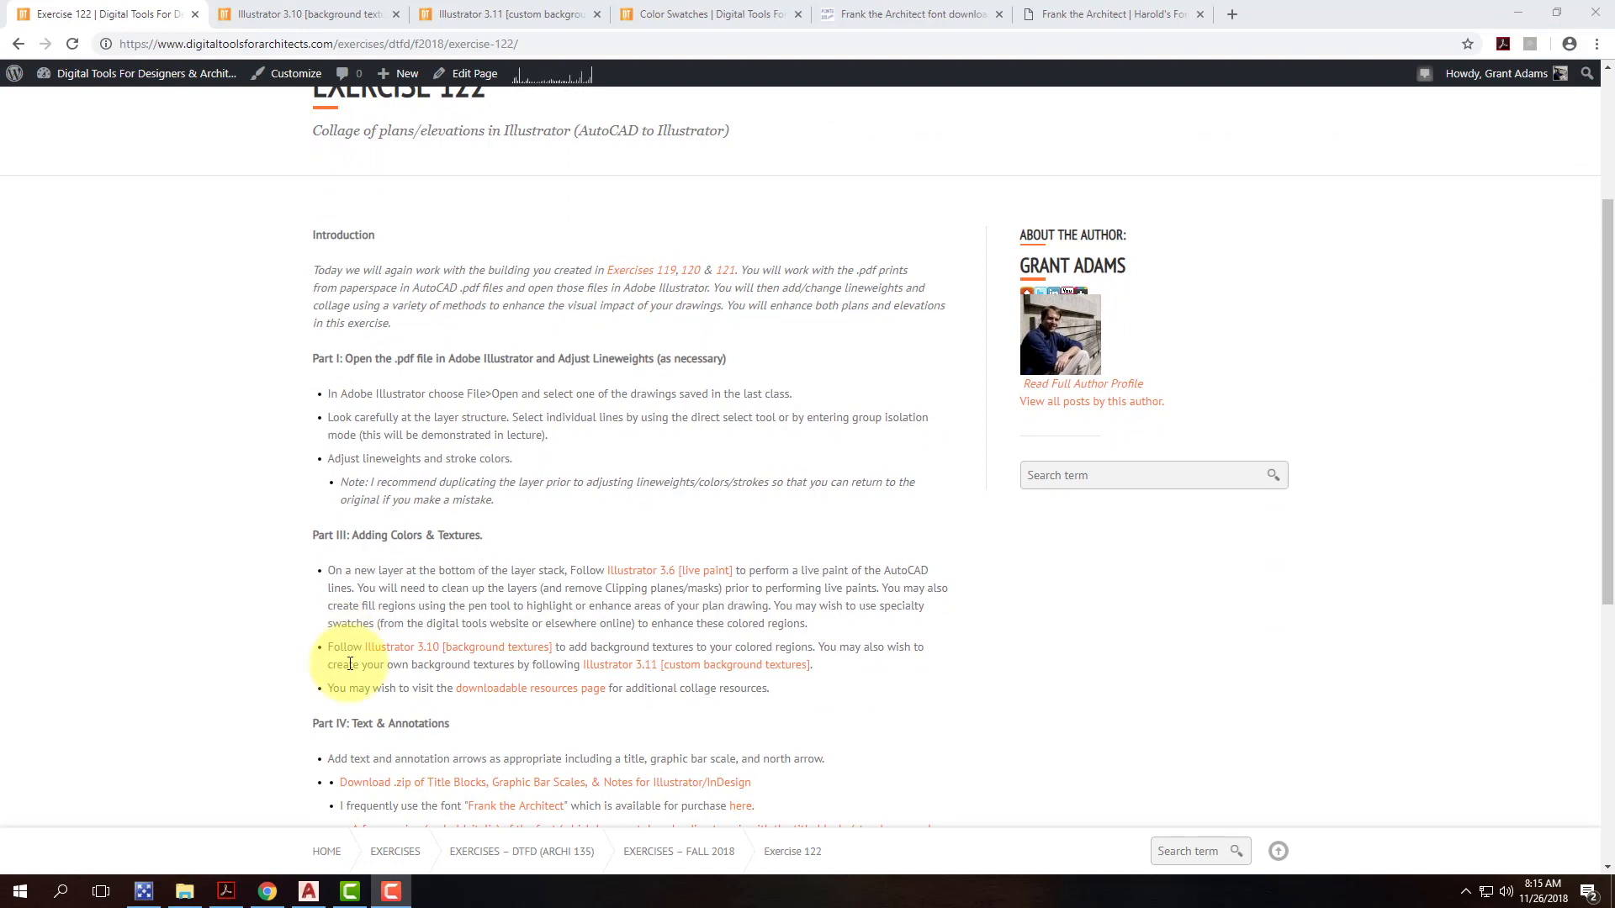
# Step: Switch to AutoCAD and check the viewports on Layout4 and the drawing's layer properties
pyautogui.click(310, 892)
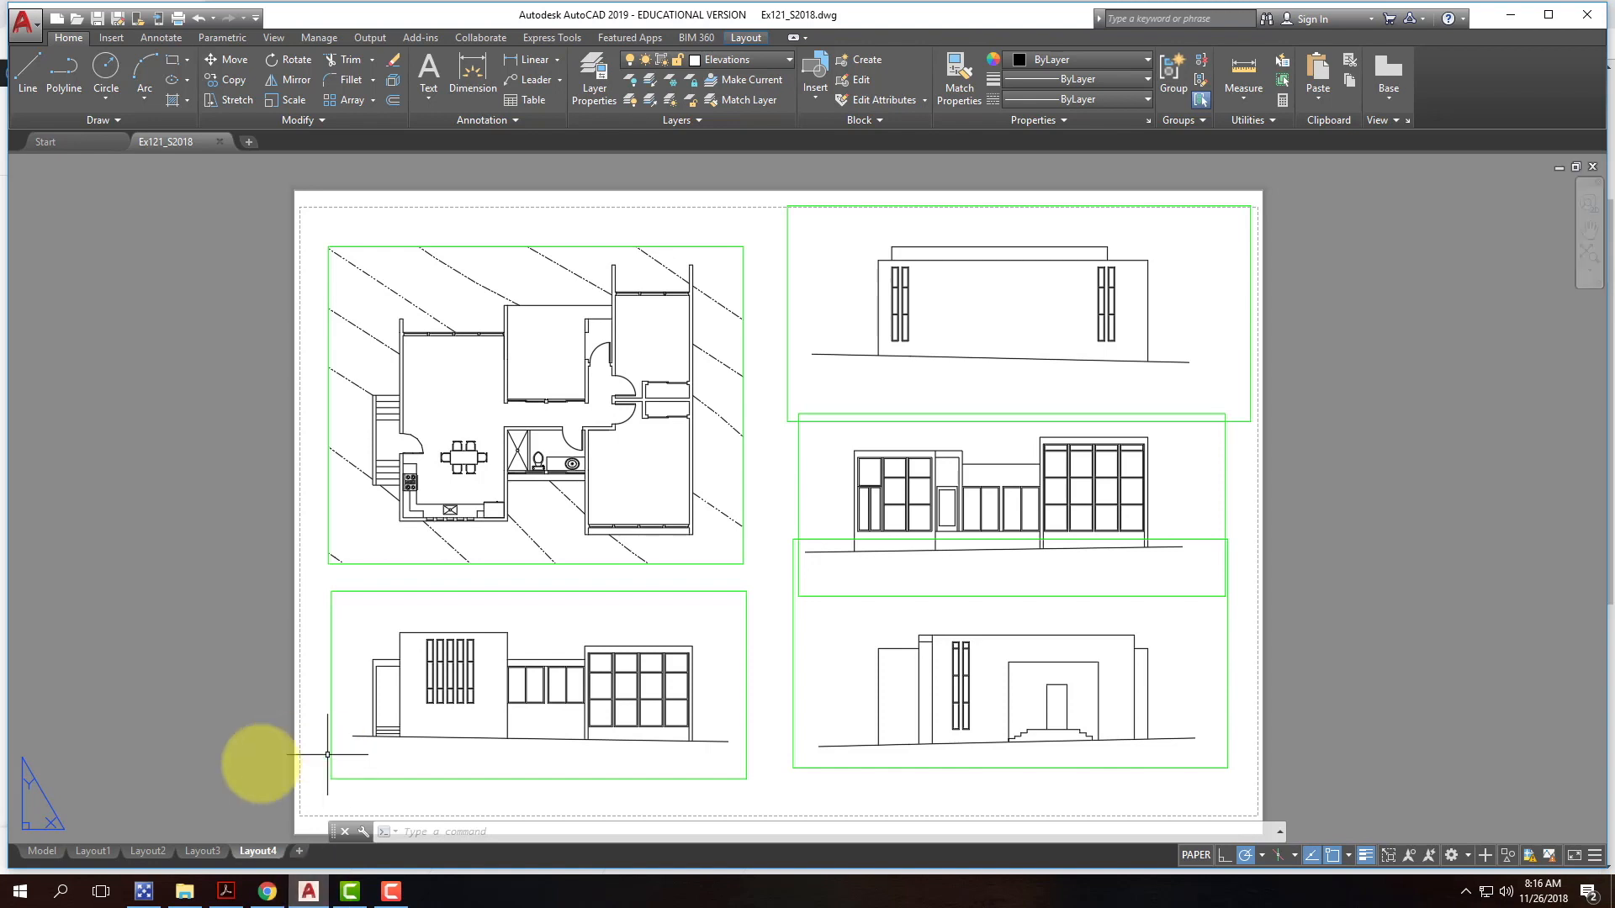
pyautogui.click(811, 681)
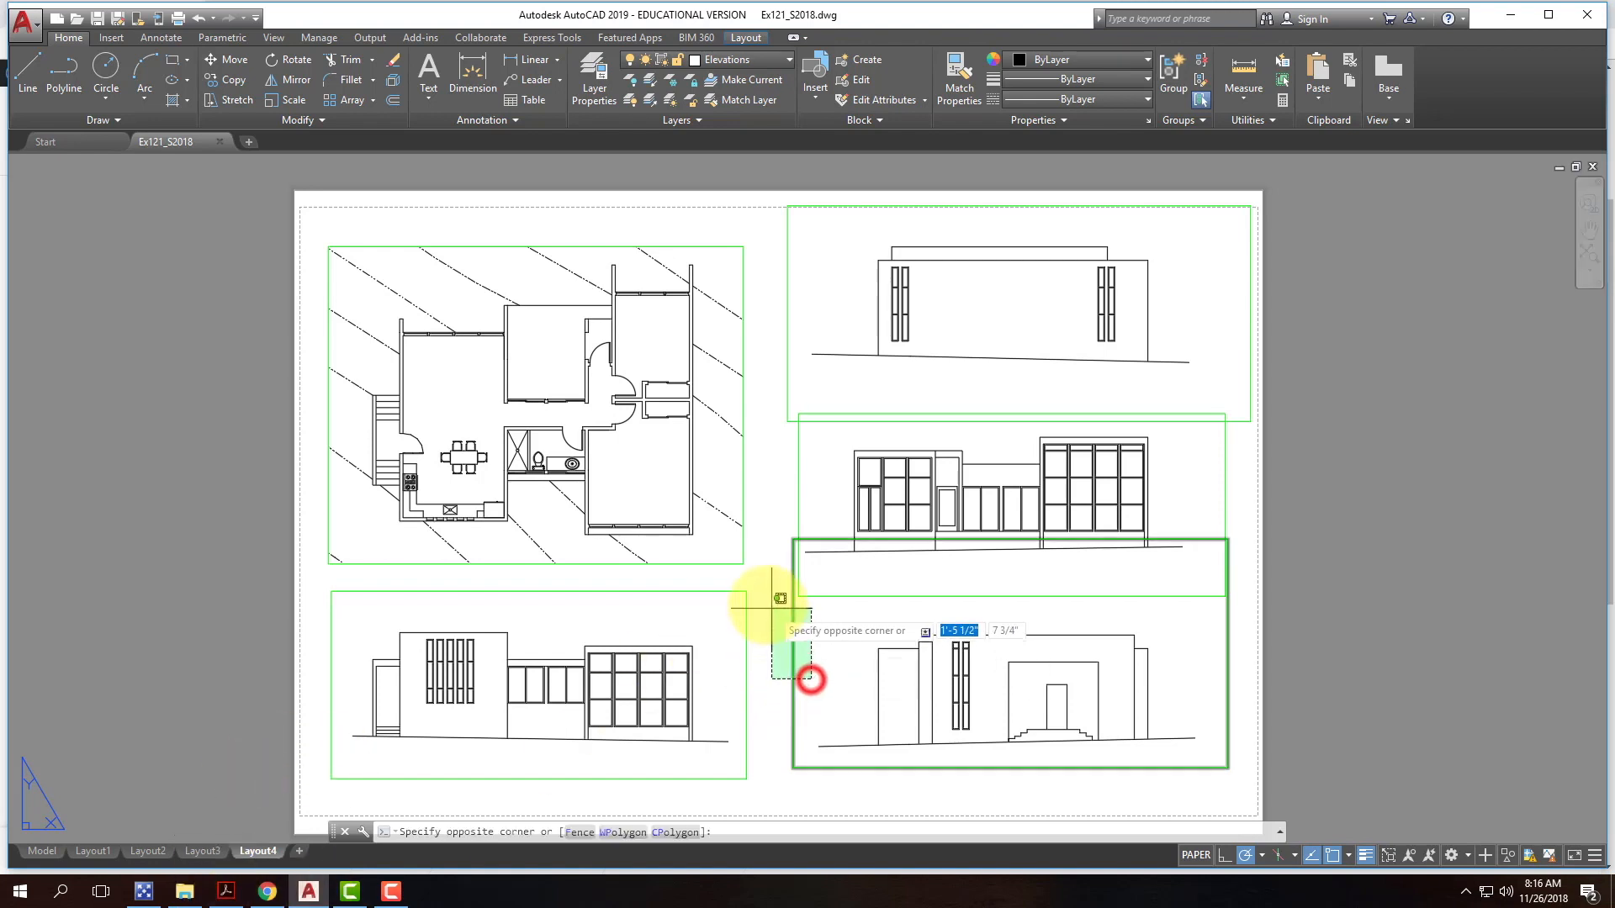
pyautogui.click(733, 558)
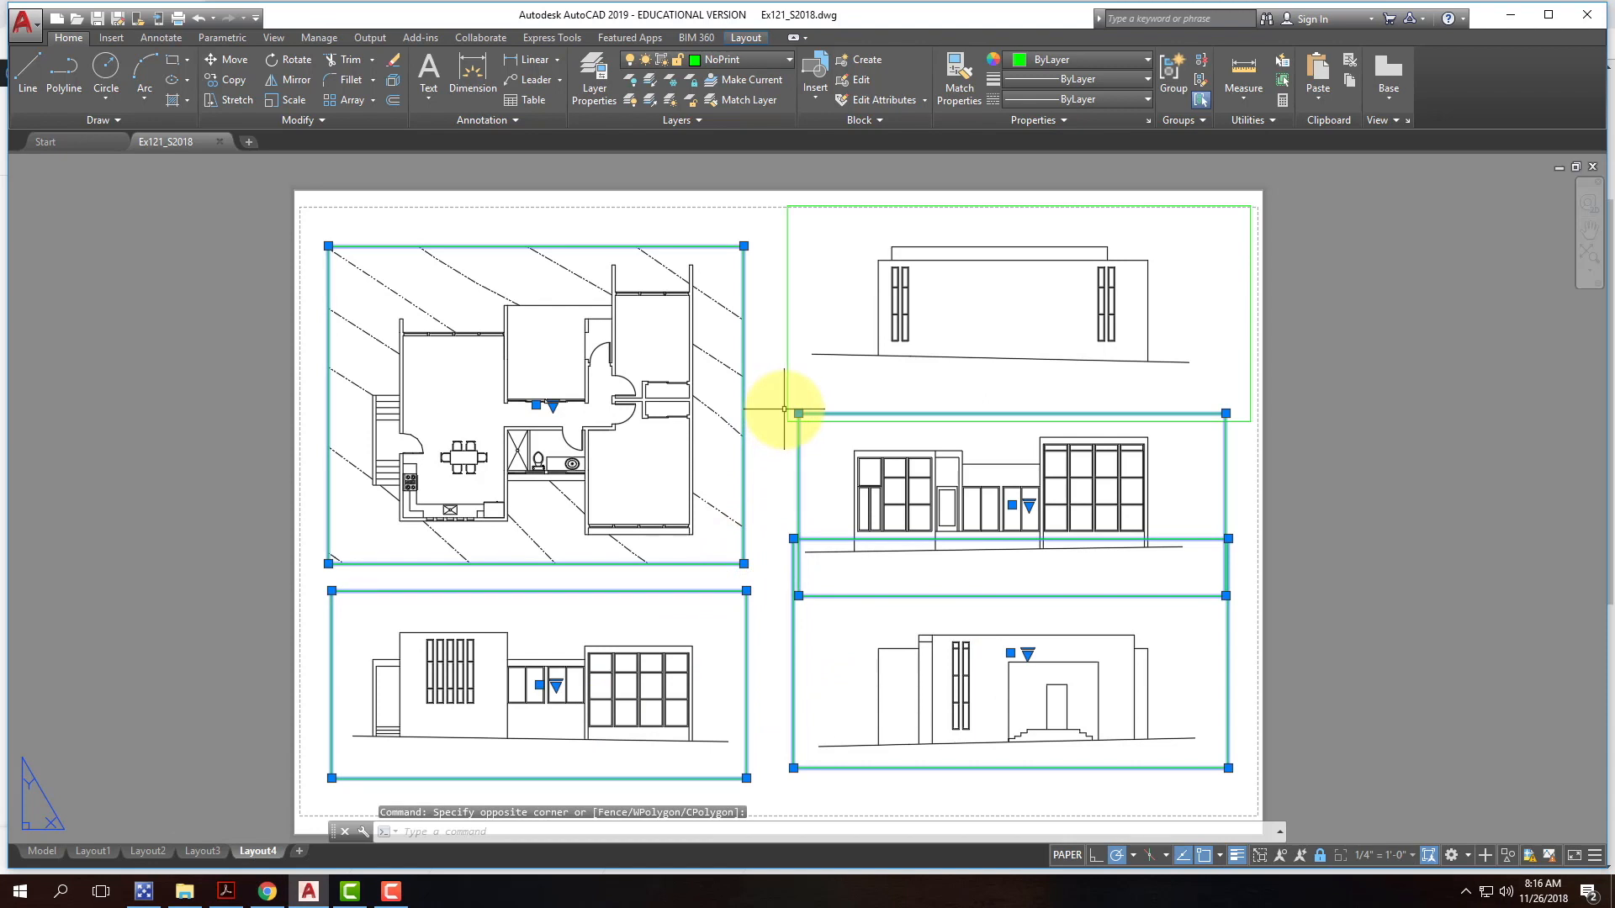
pyautogui.press('Escape')
pyautogui.press('Escape')
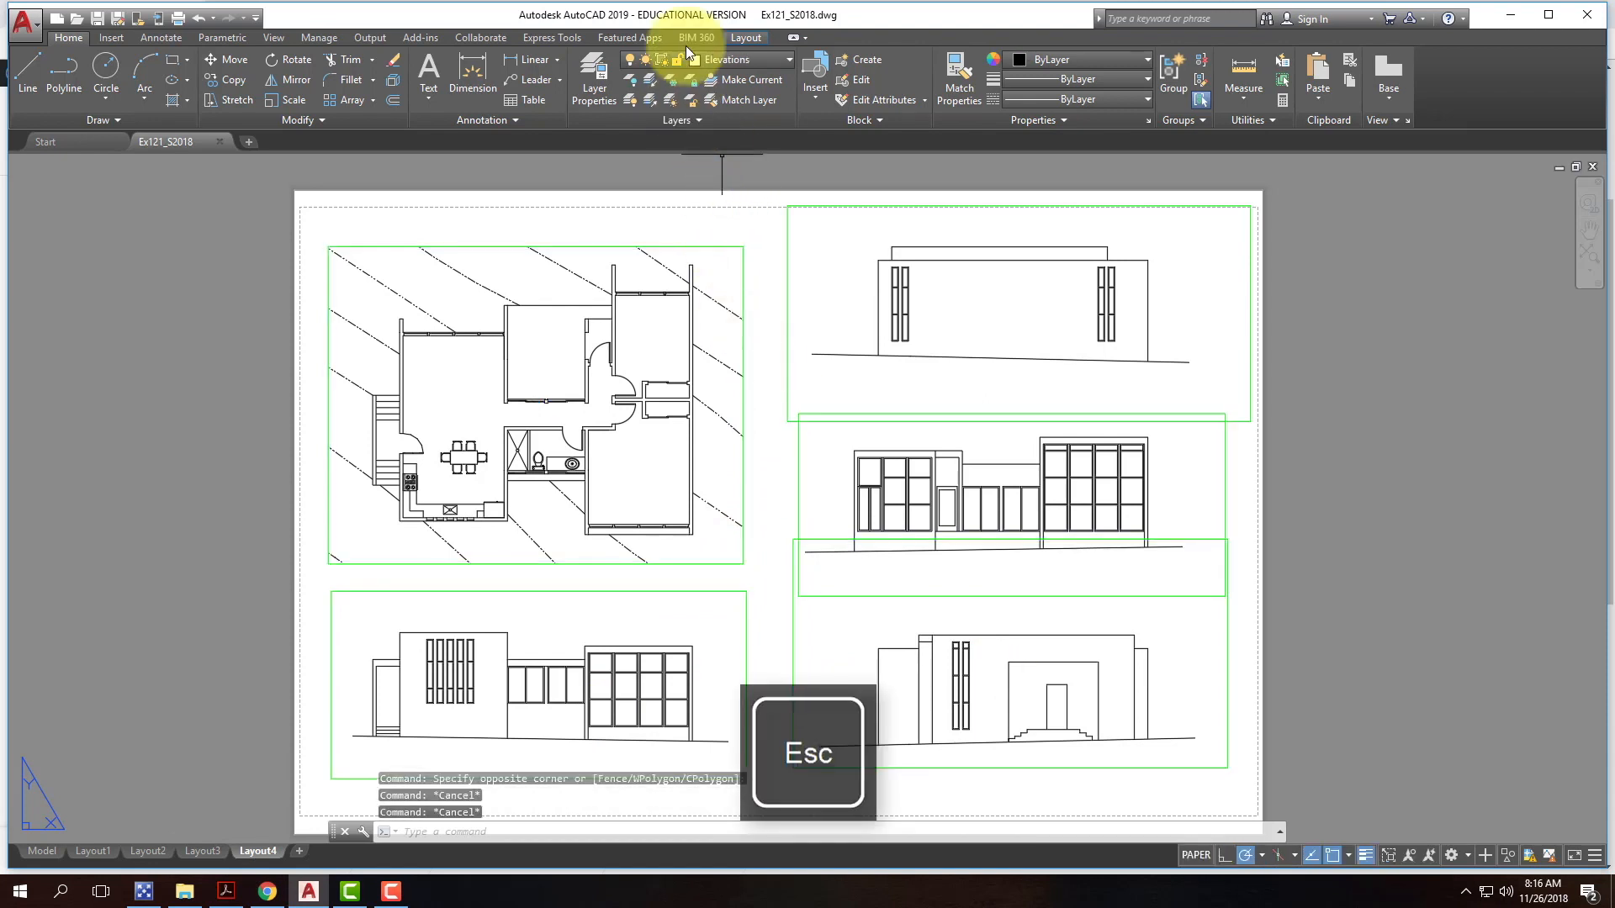
pyautogui.click(593, 76)
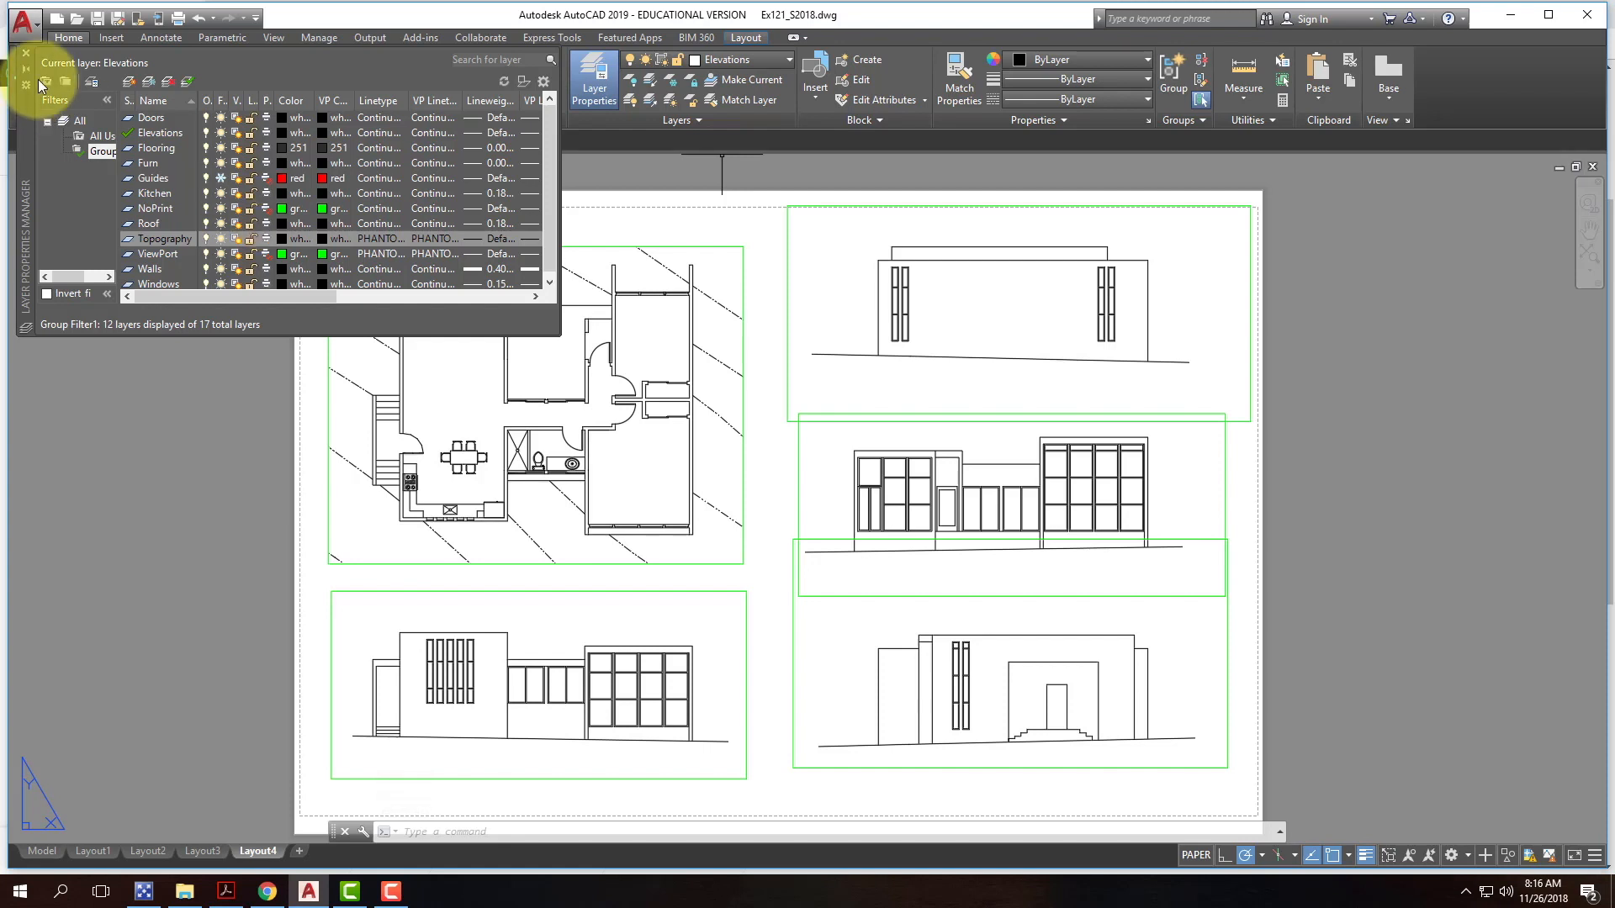
pyautogui.click(26, 57)
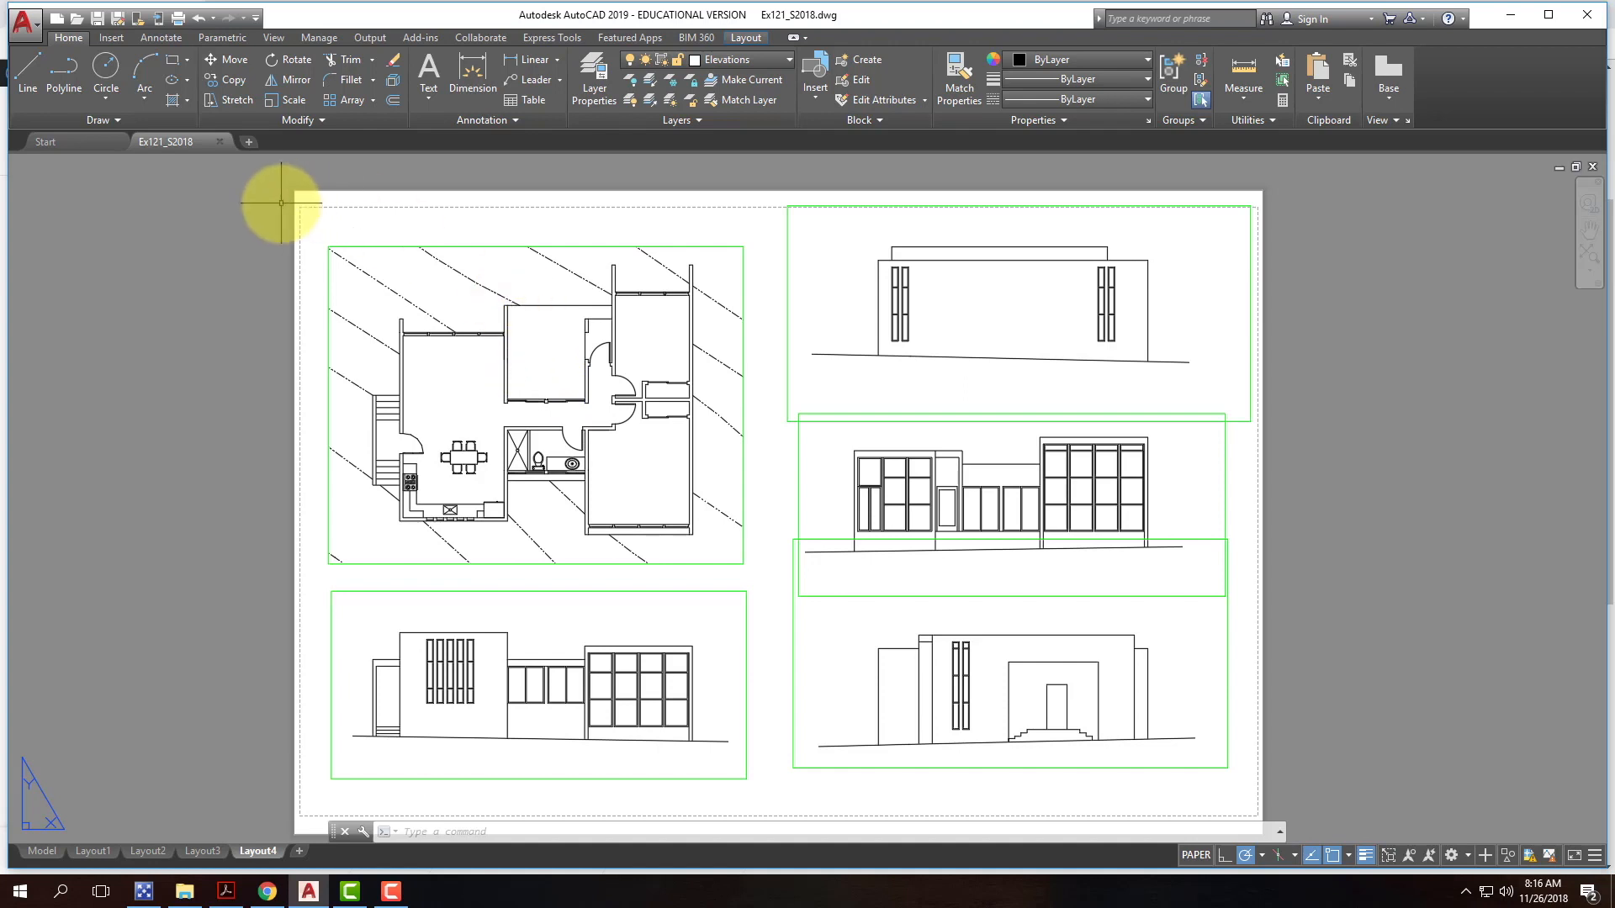
# Step: Plot Layout4 as a single sheet with DWG To PDF.pc3 on ARCH D (36.00 x 24.00 Inches) paper at 1:1
pyautogui.click(180, 18)
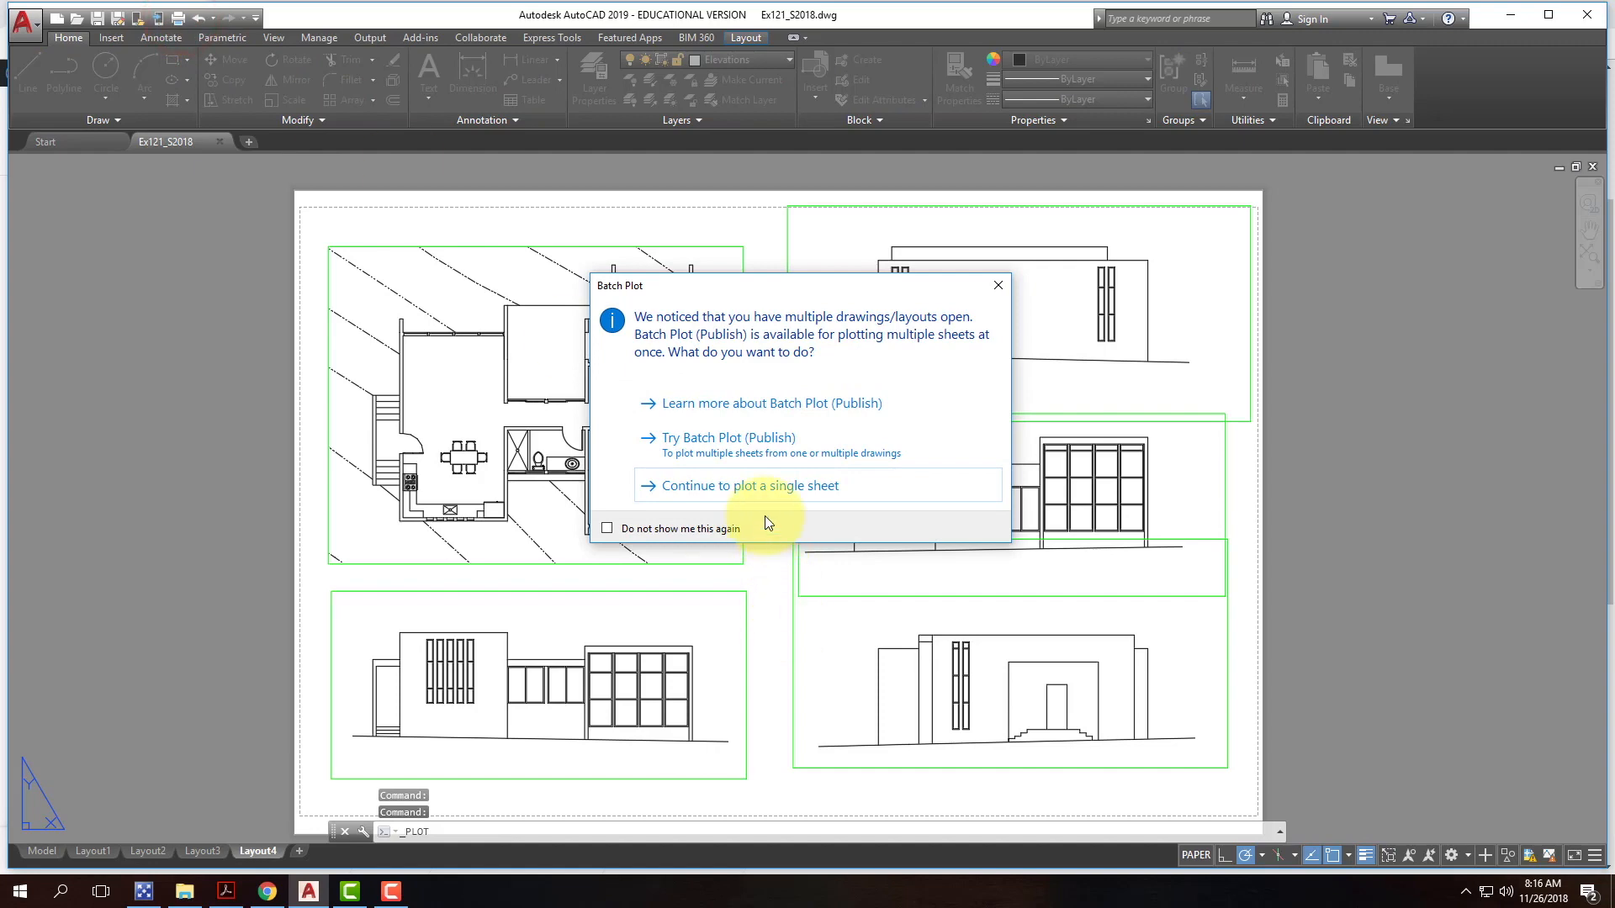
pyautogui.click(755, 491)
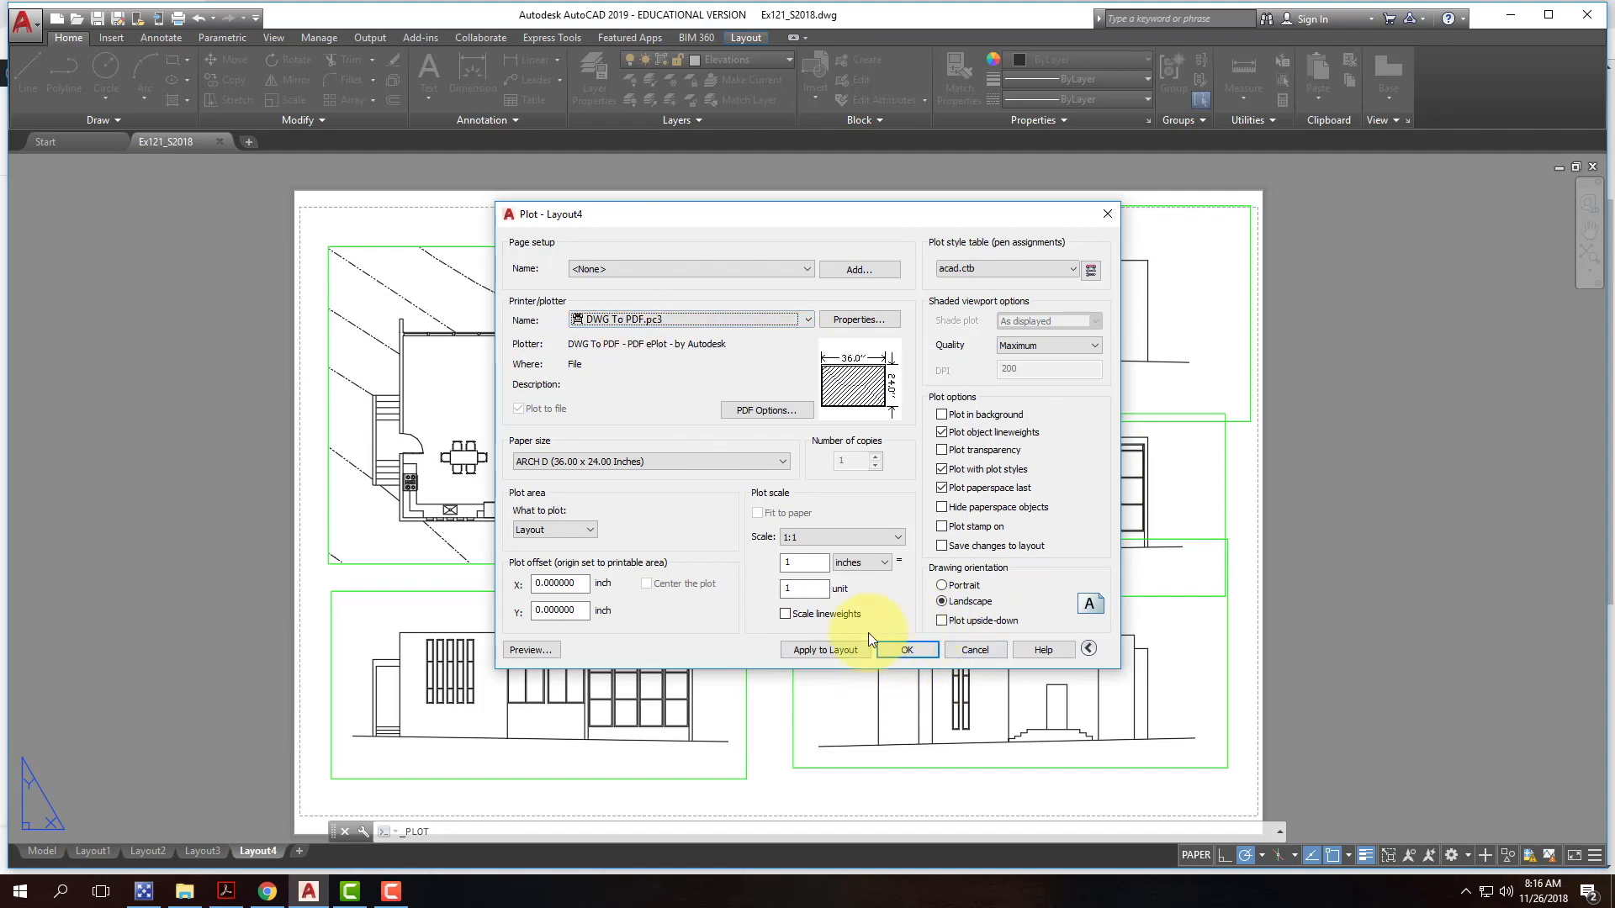
pyautogui.click(917, 651)
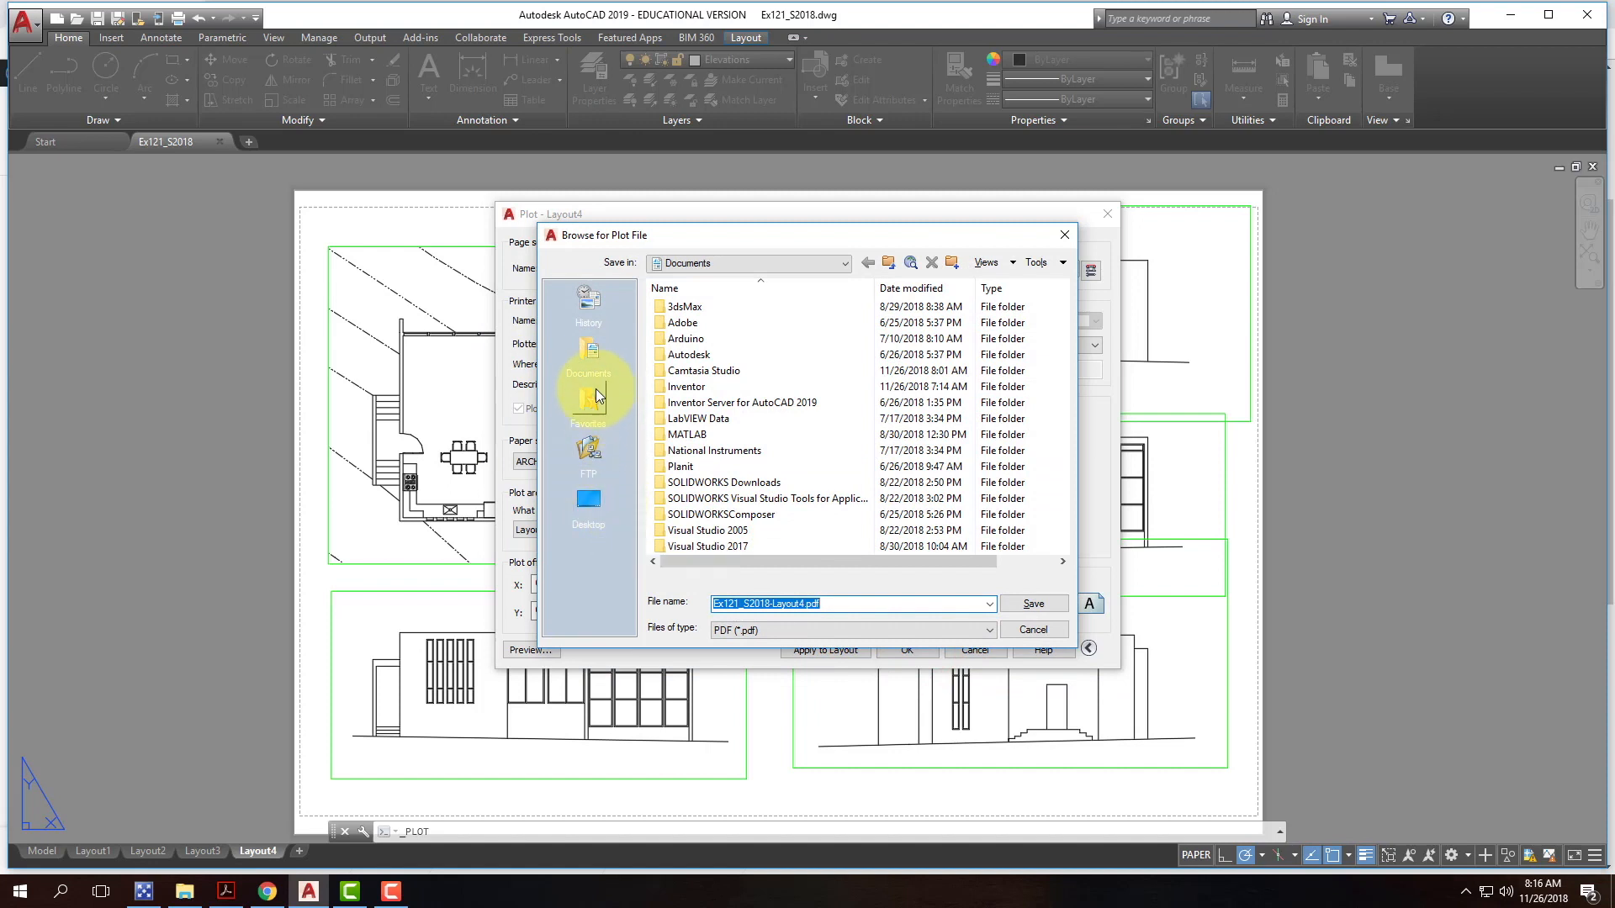
# Step: Set the plot file's save location to the college OneDrive's Live Demonstrations > Live - A135 Exercises > Ex122 folder
pyautogui.click(668, 269)
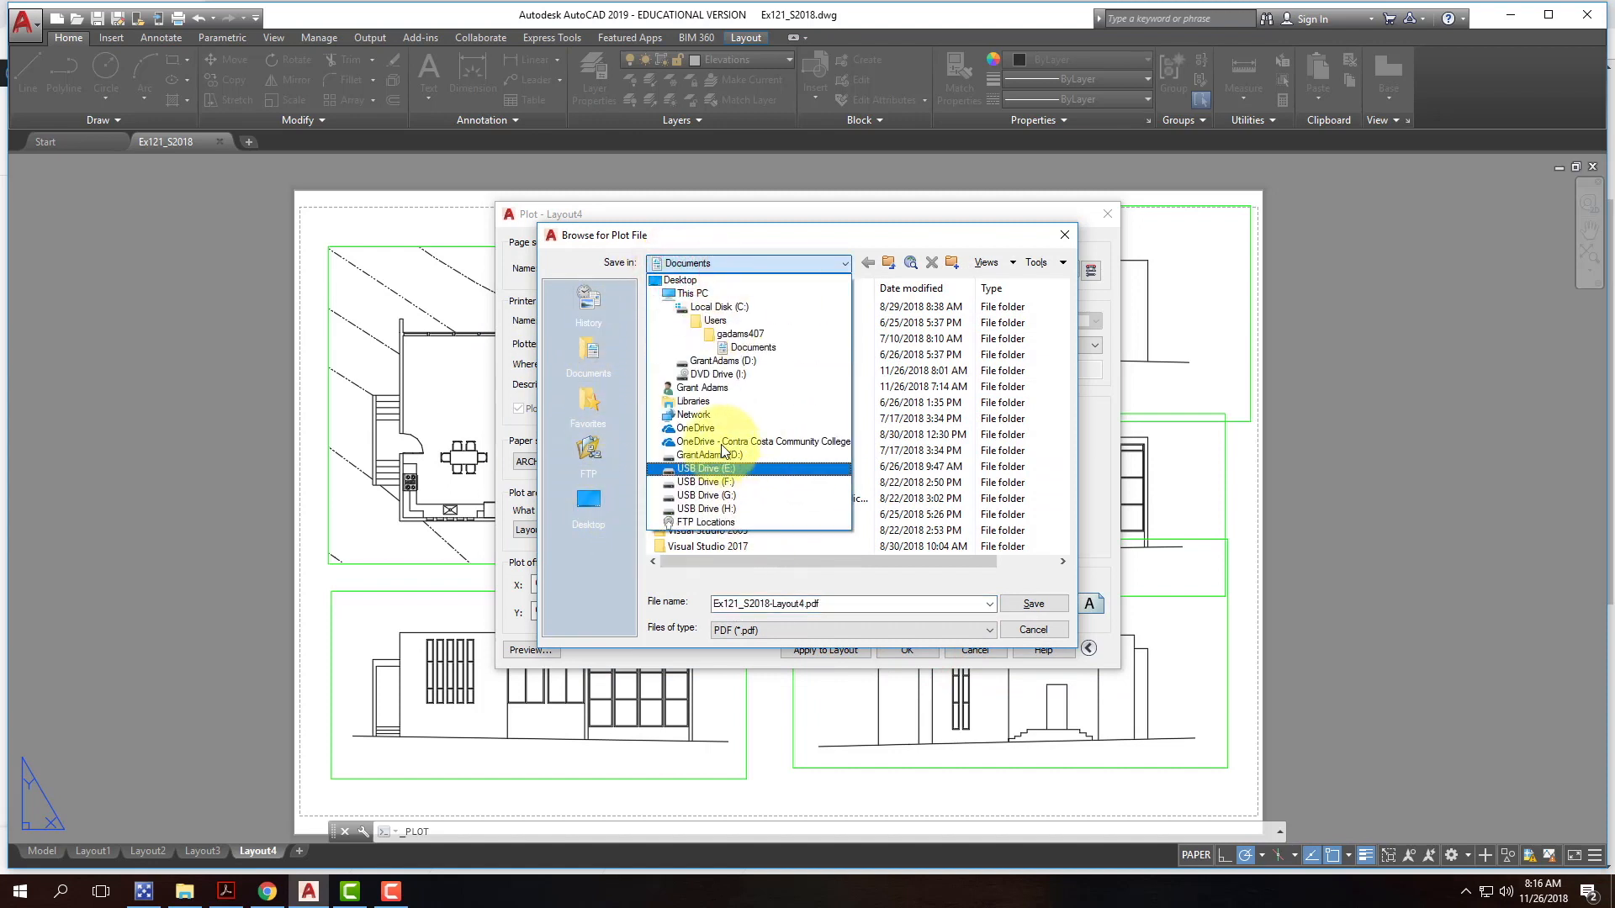
pyautogui.click(721, 443)
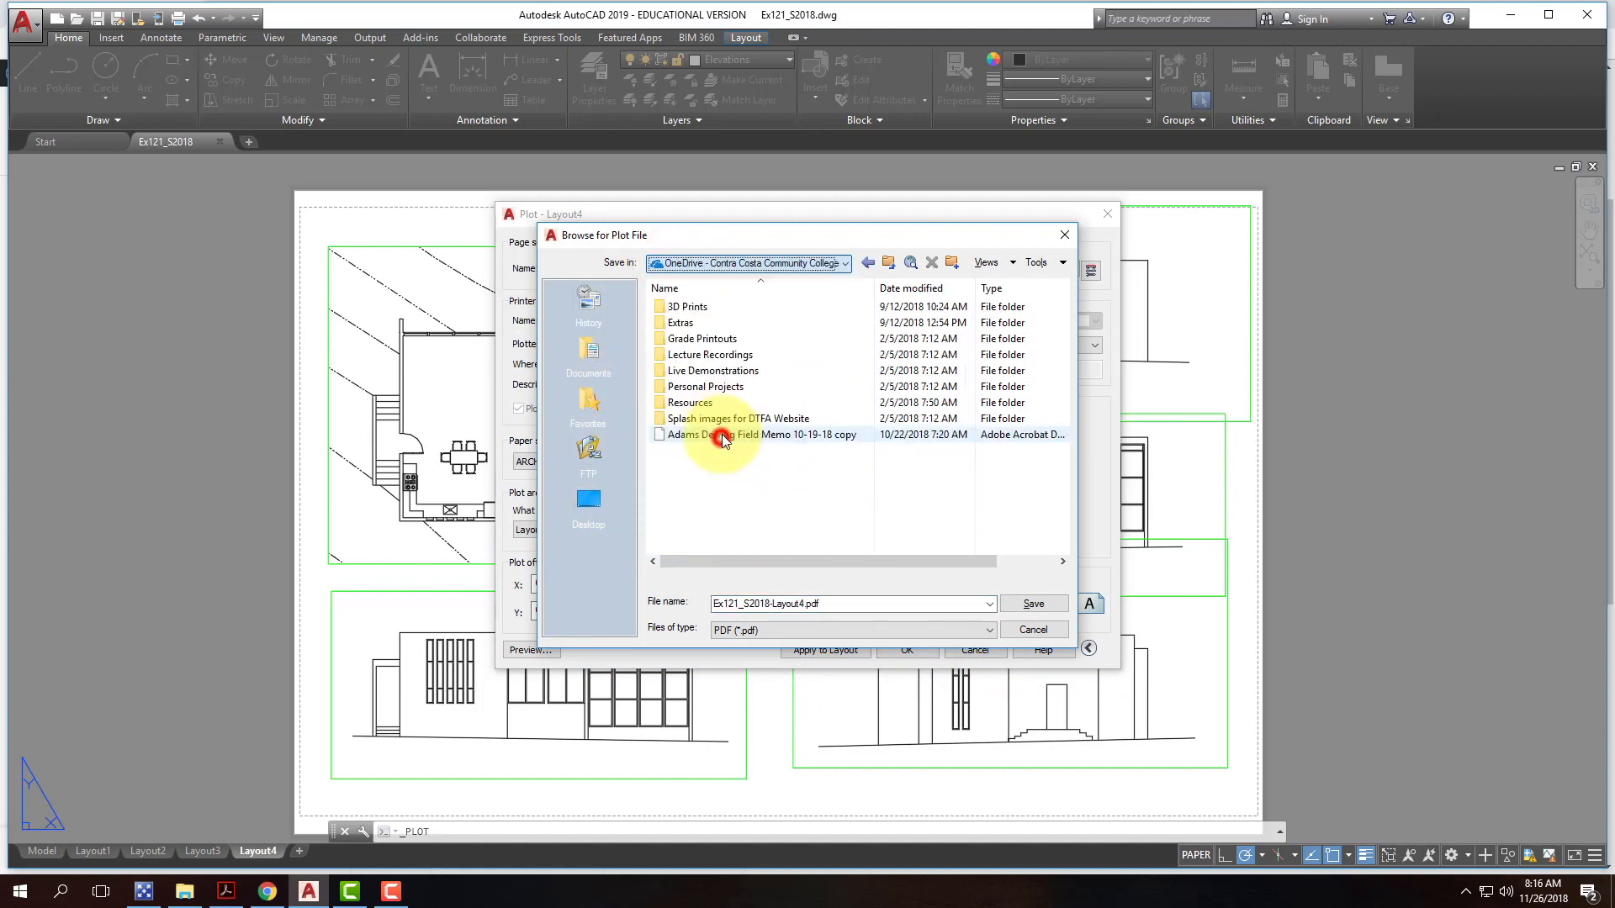
pyautogui.doubleClick(707, 372)
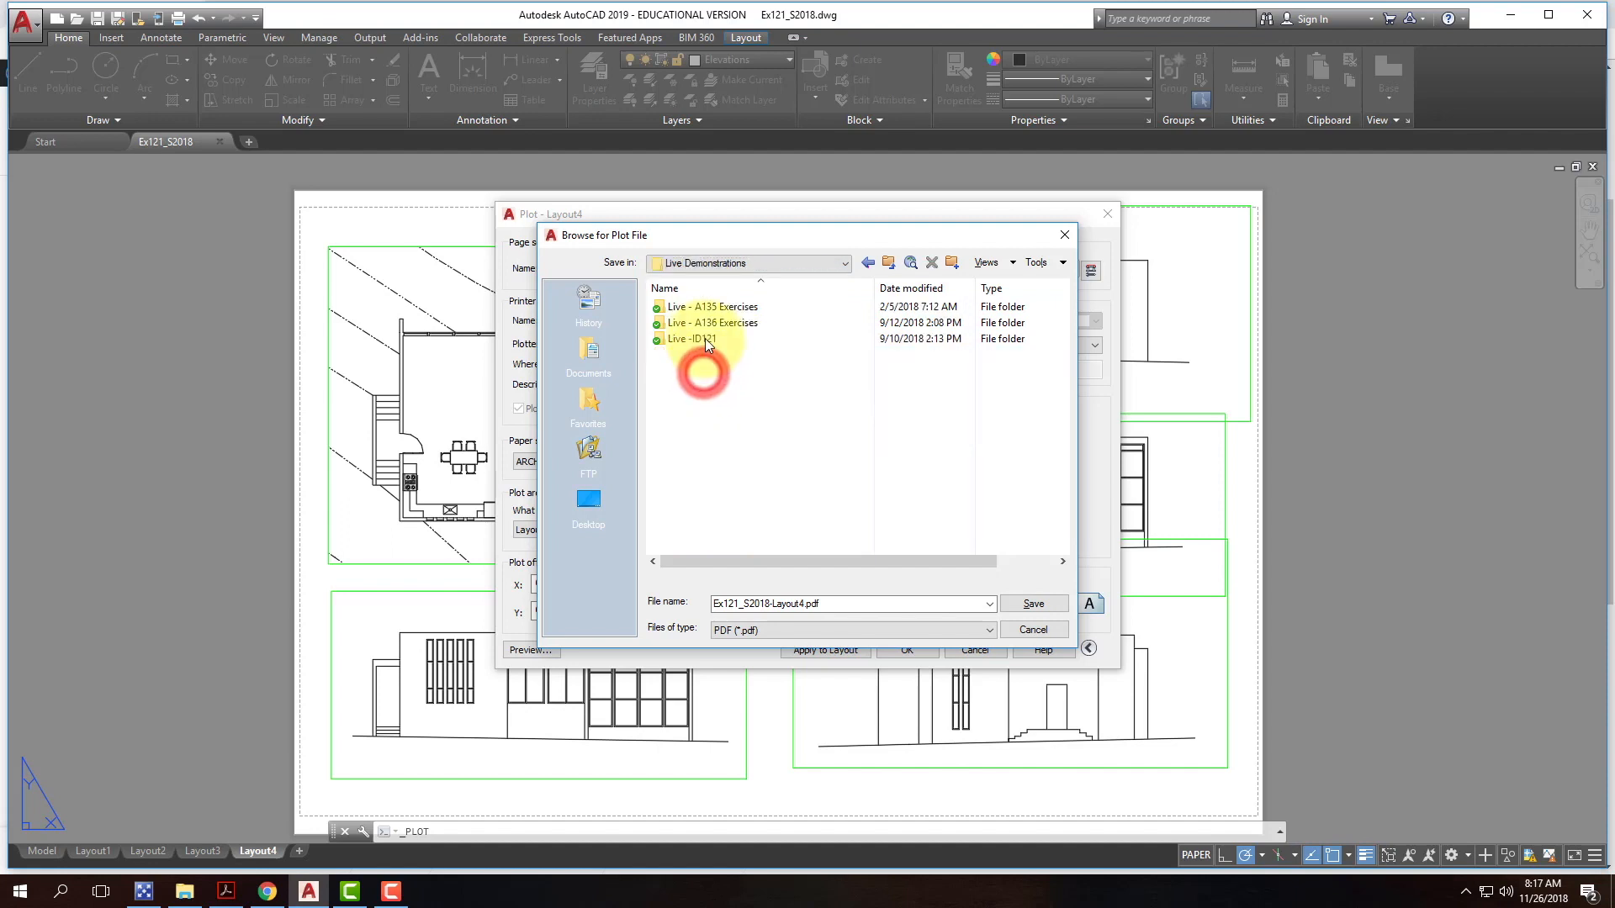
pyautogui.doubleClick(713, 309)
pyautogui.scroll(-2, 723, 437)
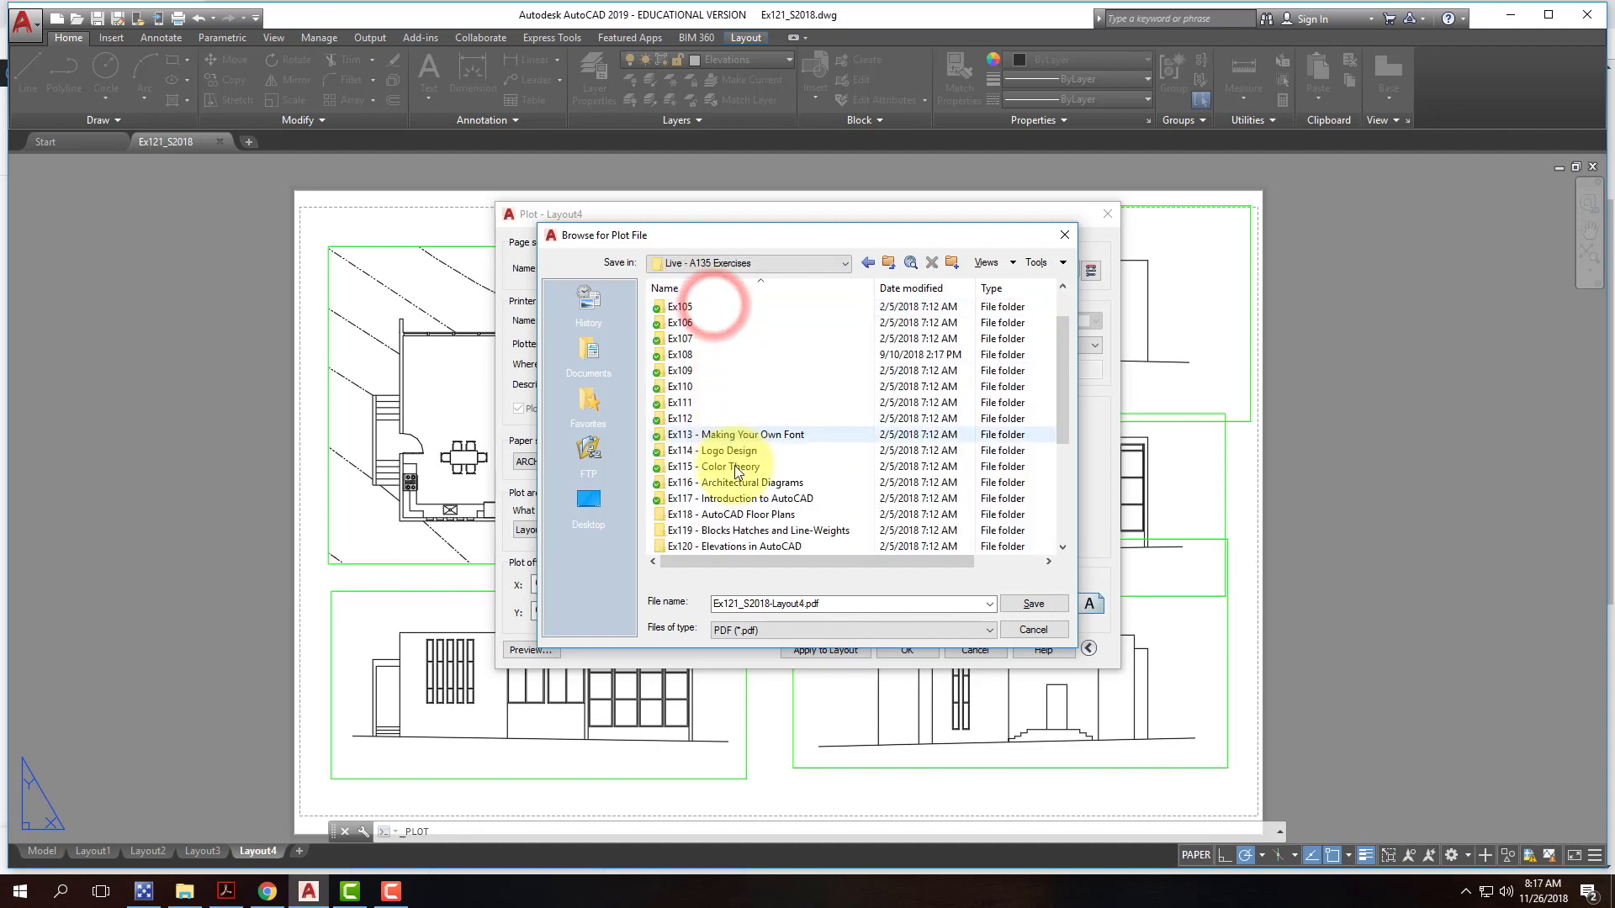
pyautogui.doubleClick(706, 483)
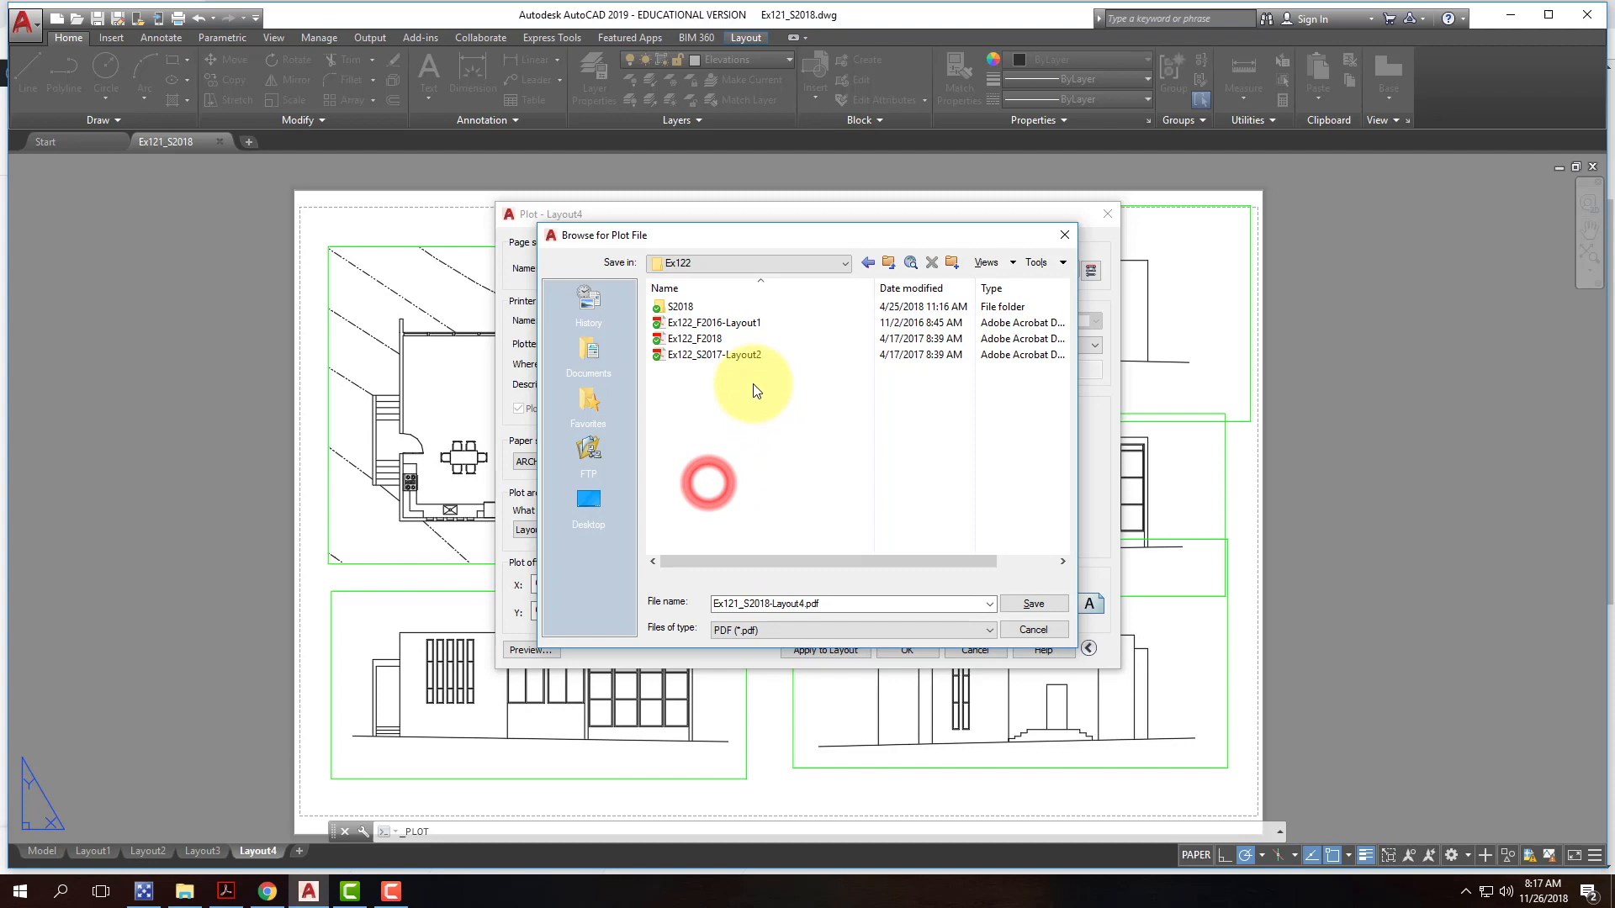
# Step: Create a new folder named F2018 inside Ex122 and open it as the save location
pyautogui.click(951, 262)
pyautogui.write('F2018')
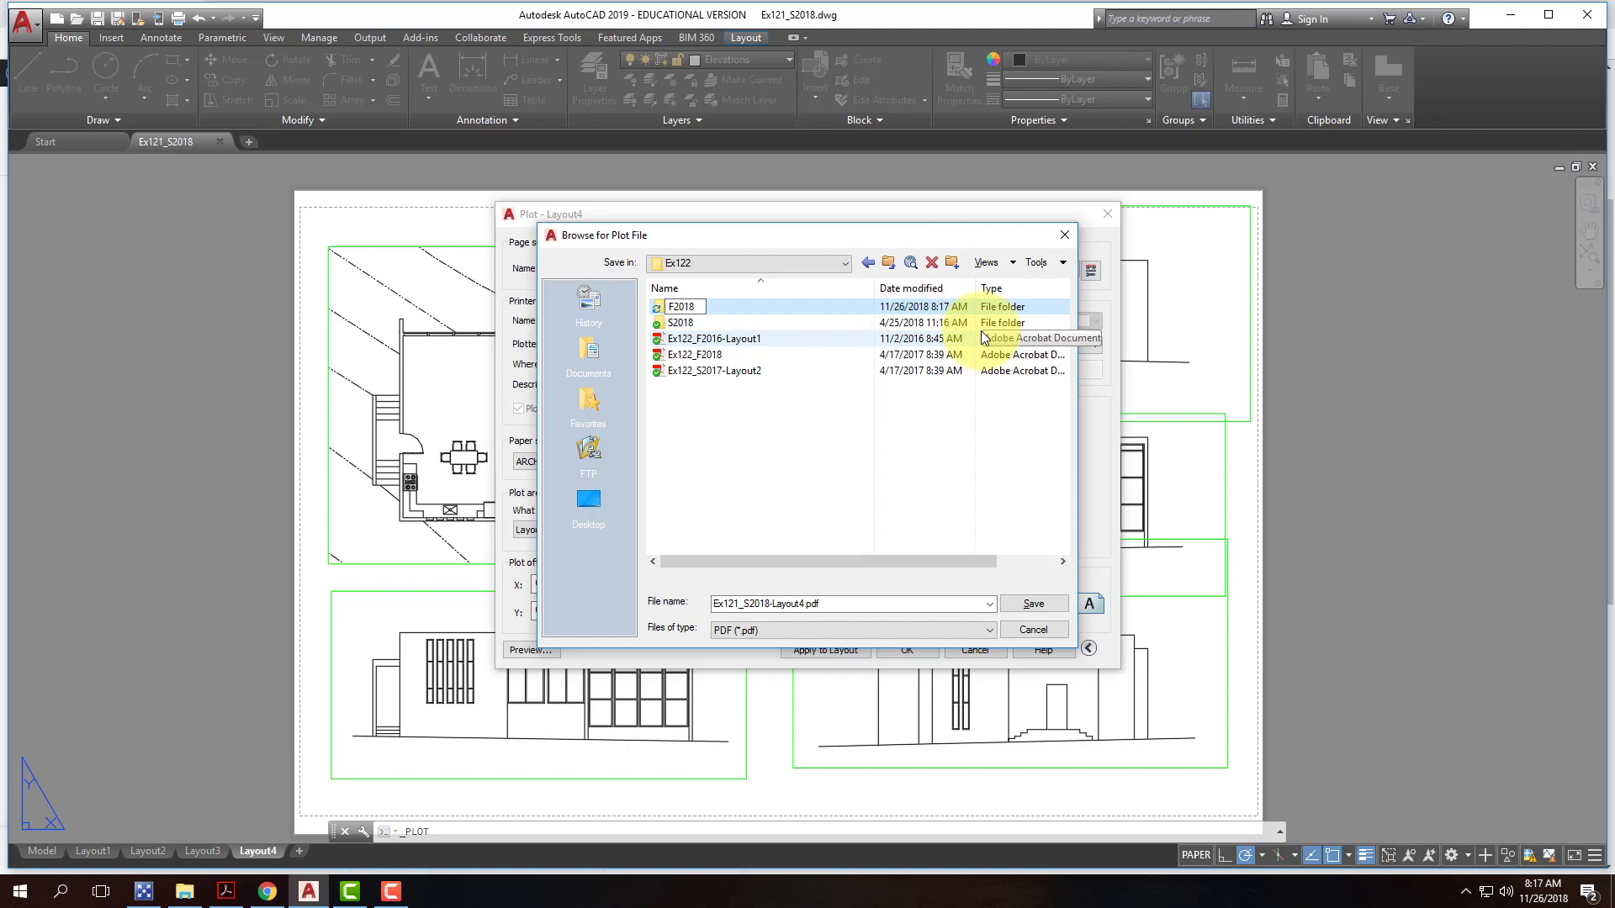
pyautogui.press('Return')
pyautogui.doubleClick(713, 310)
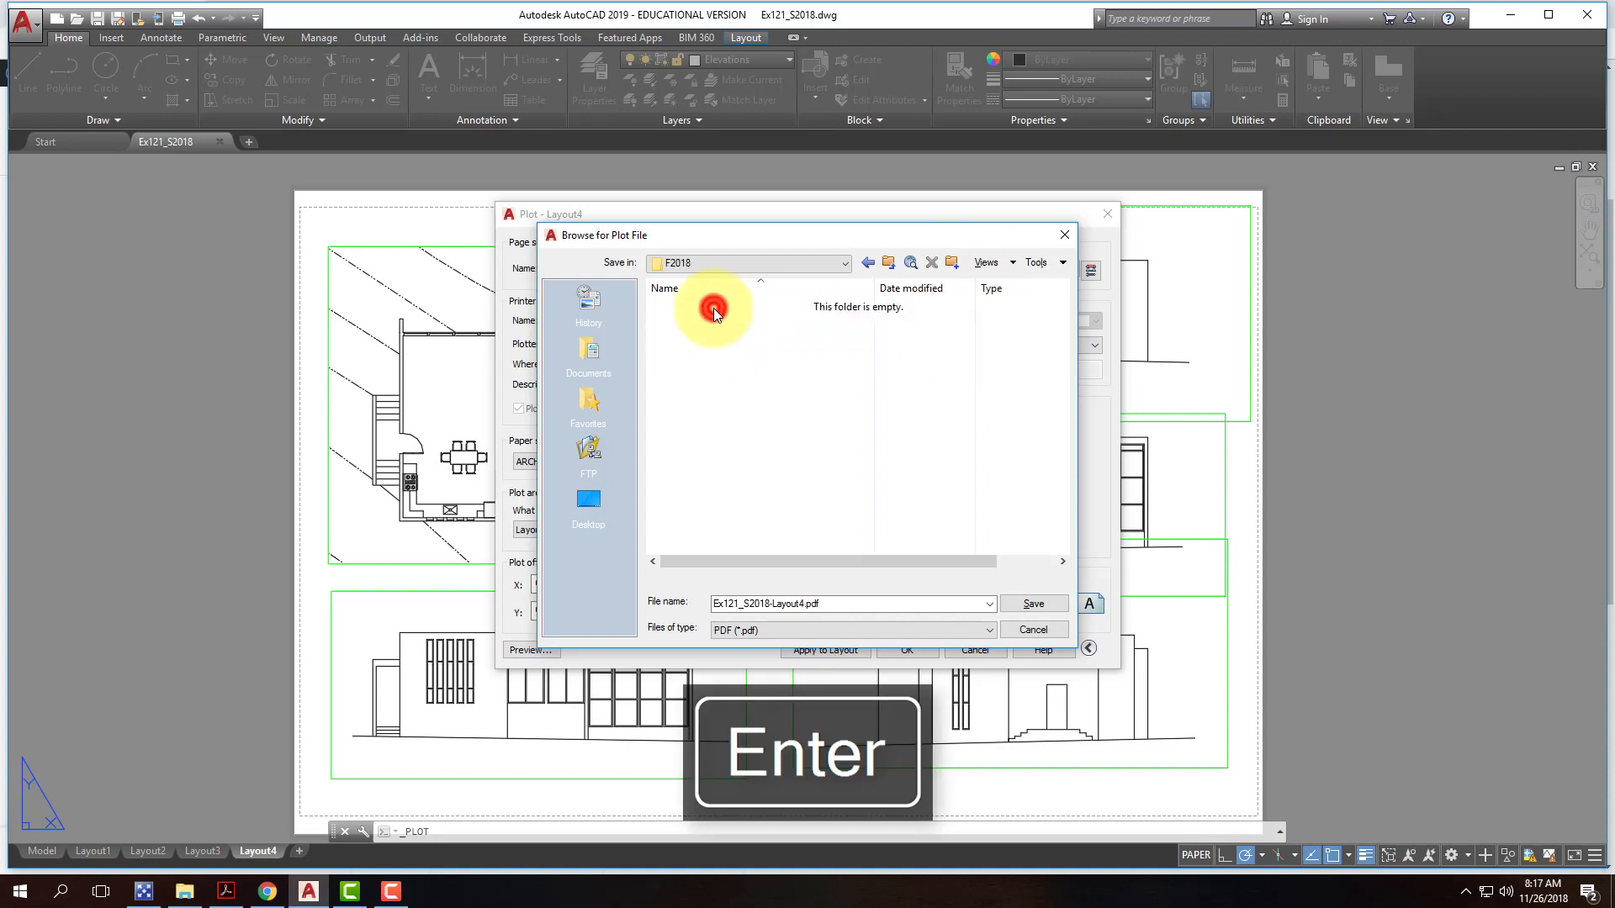
# Step: Change the plot file name to Ex122_F2018 and save the PDF in the F2018 folder
pyautogui.click(772, 603)
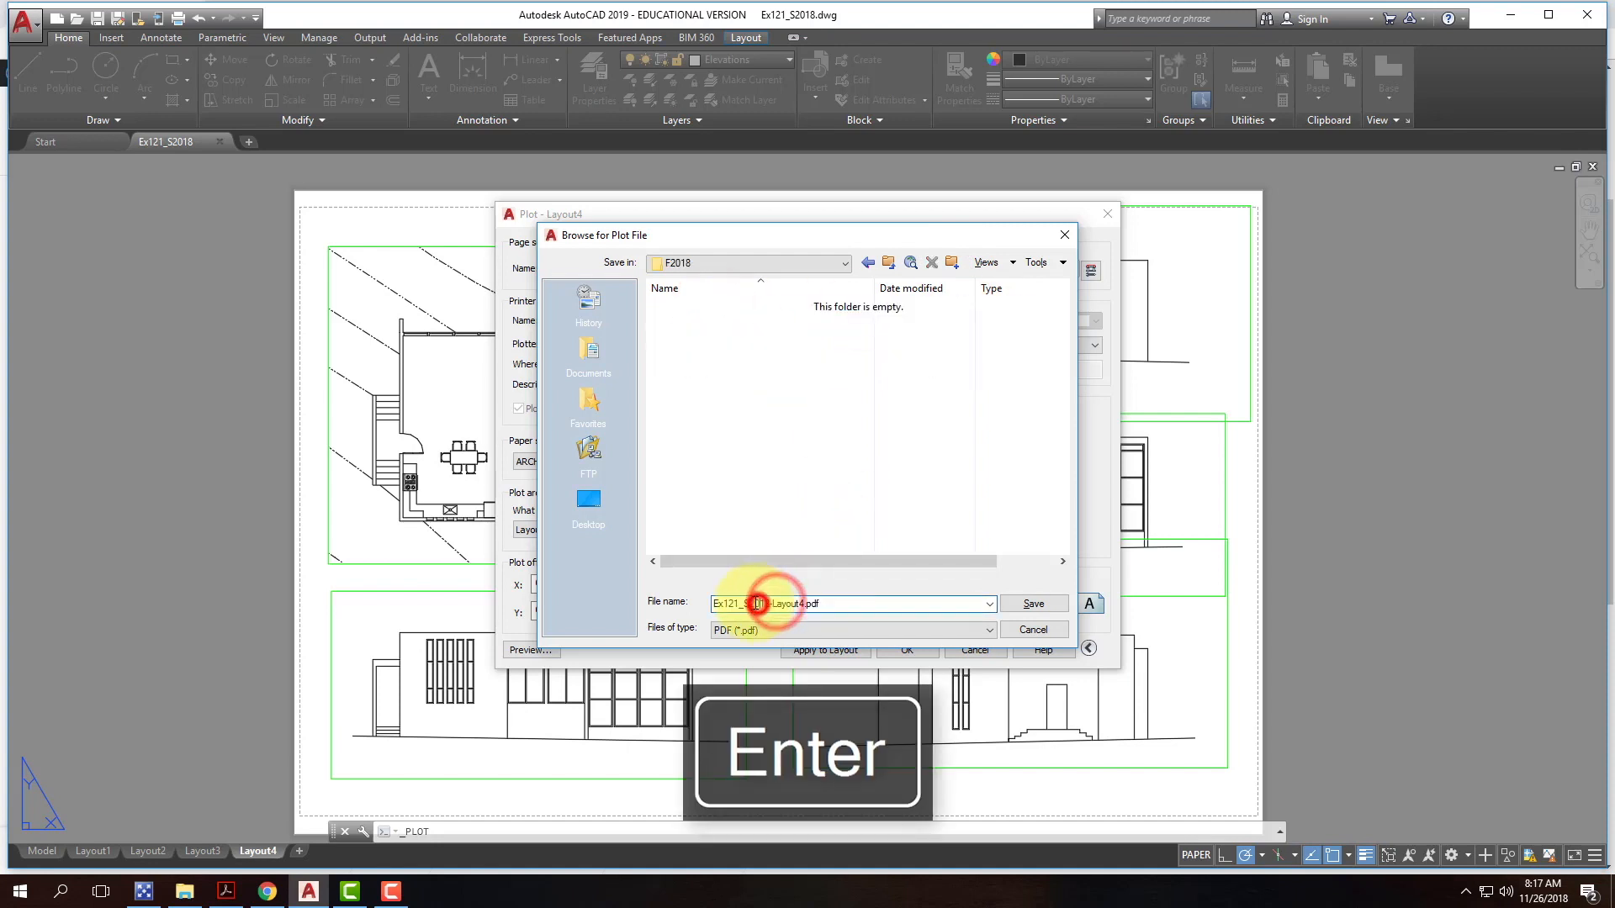
pyautogui.press('BackSpace')
pyautogui.write('F')
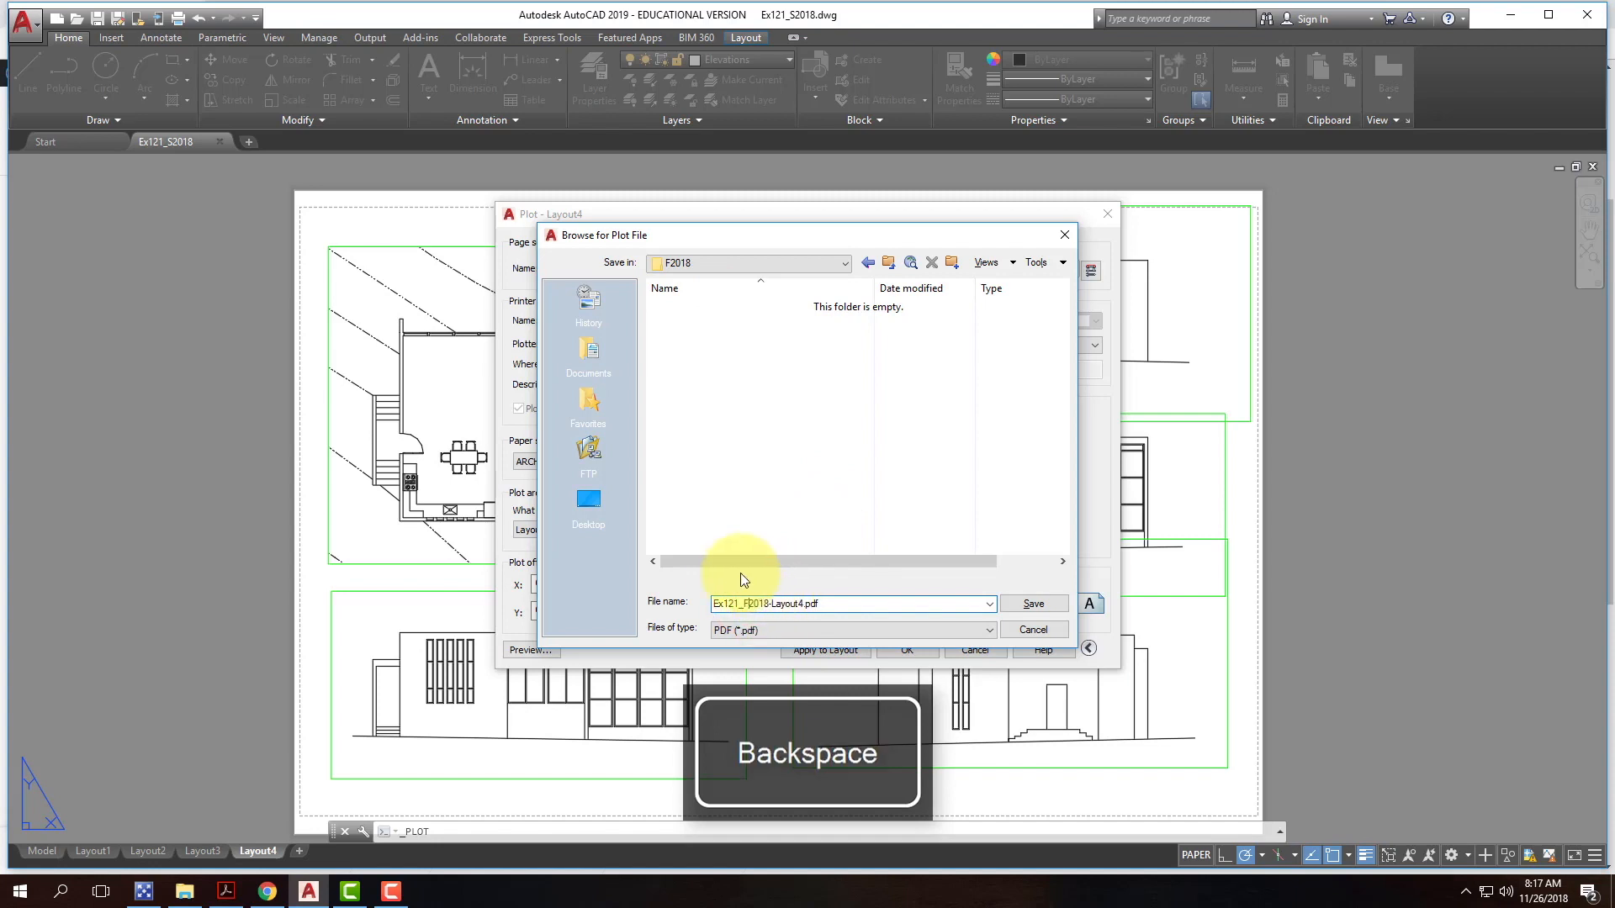
pyautogui.click(737, 603)
pyautogui.press('BackSpace')
pyautogui.write('2')
pyautogui.click(799, 603)
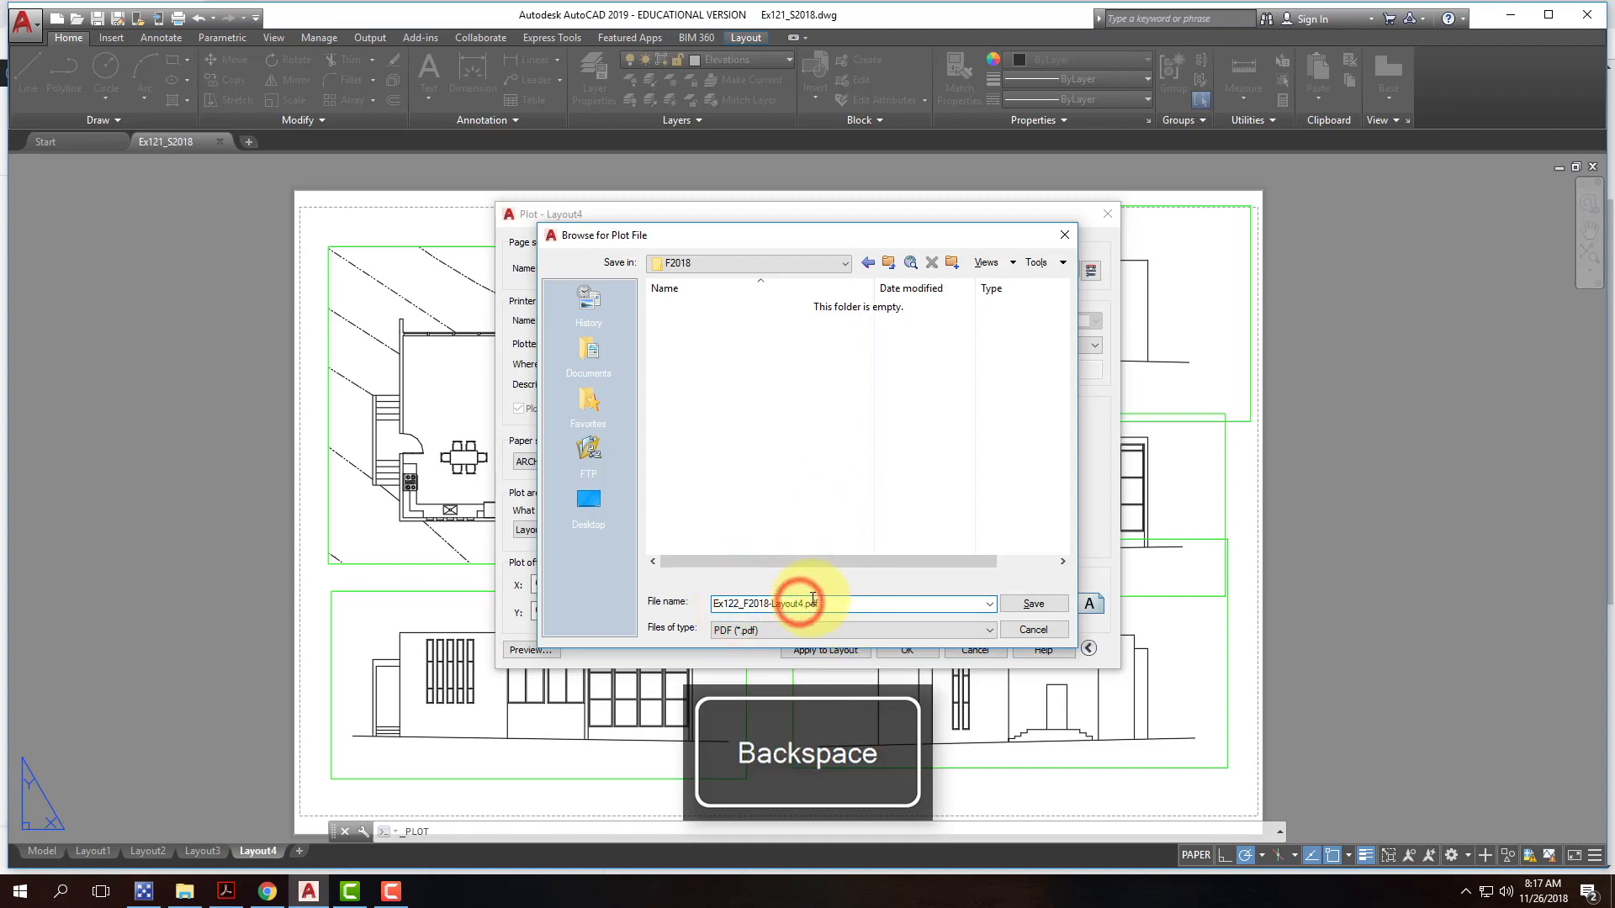
pyautogui.press('BackSpace')
pyautogui.press('BackSpace')
pyautogui.press('BackSpace')
pyautogui.press('BackSpace')
pyautogui.press('BackSpace')
pyautogui.press('BackSpace')
pyautogui.press('BackSpace')
pyautogui.press('BackSpace')
pyautogui.click(1051, 603)
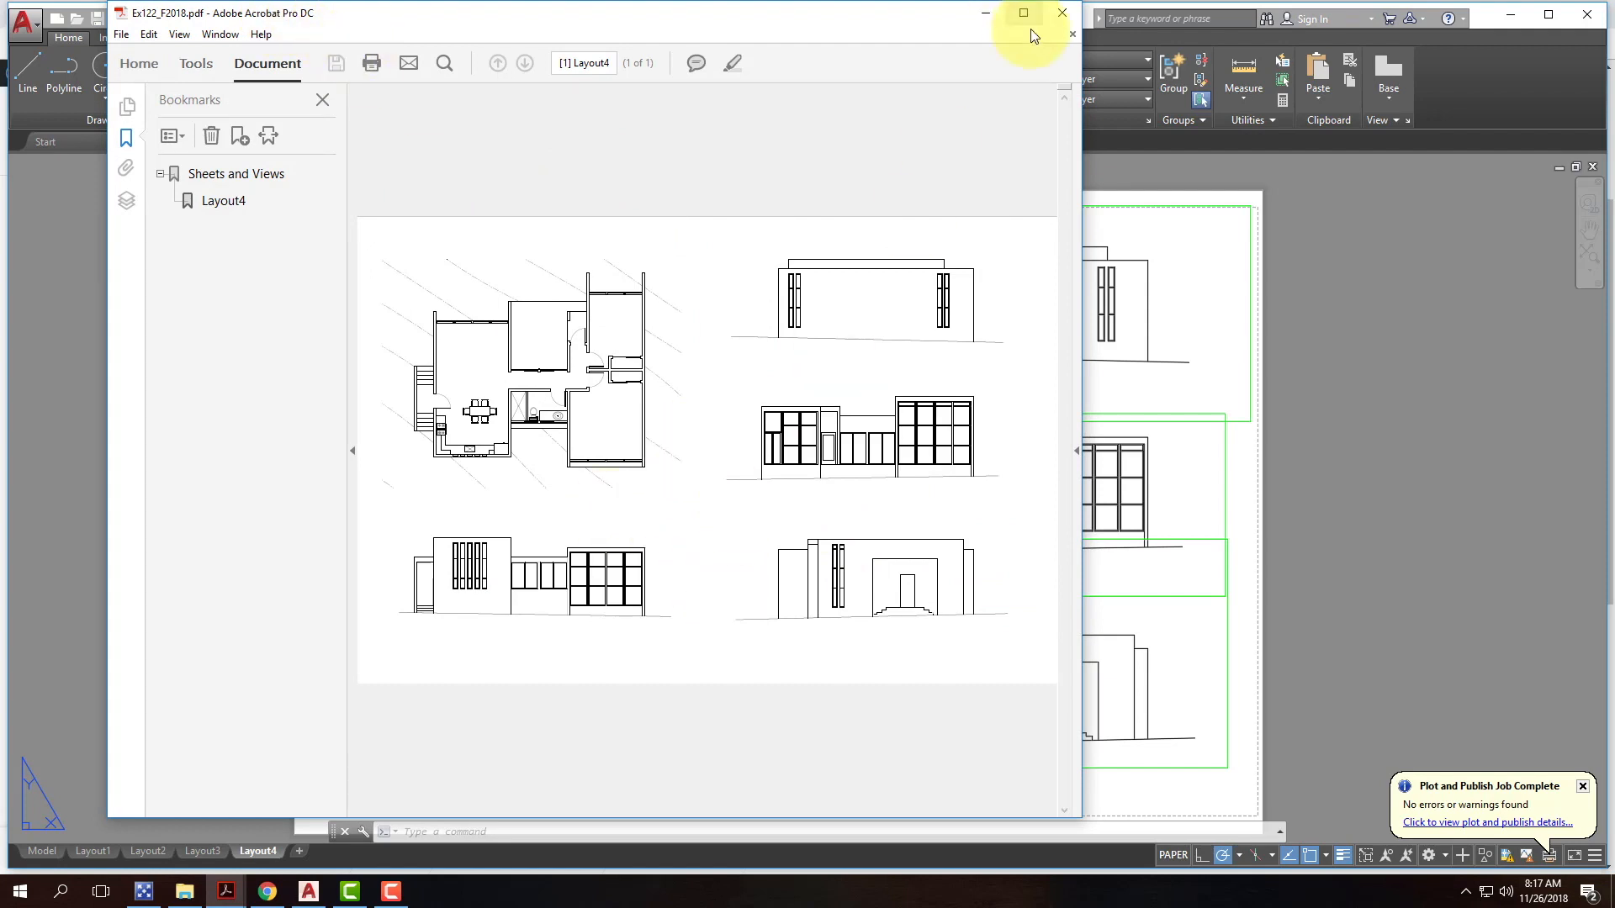
# Step: Close the plotted PDF and minimize the AutoCAD, browser and file windows to show the desktop
pyautogui.click(1071, 13)
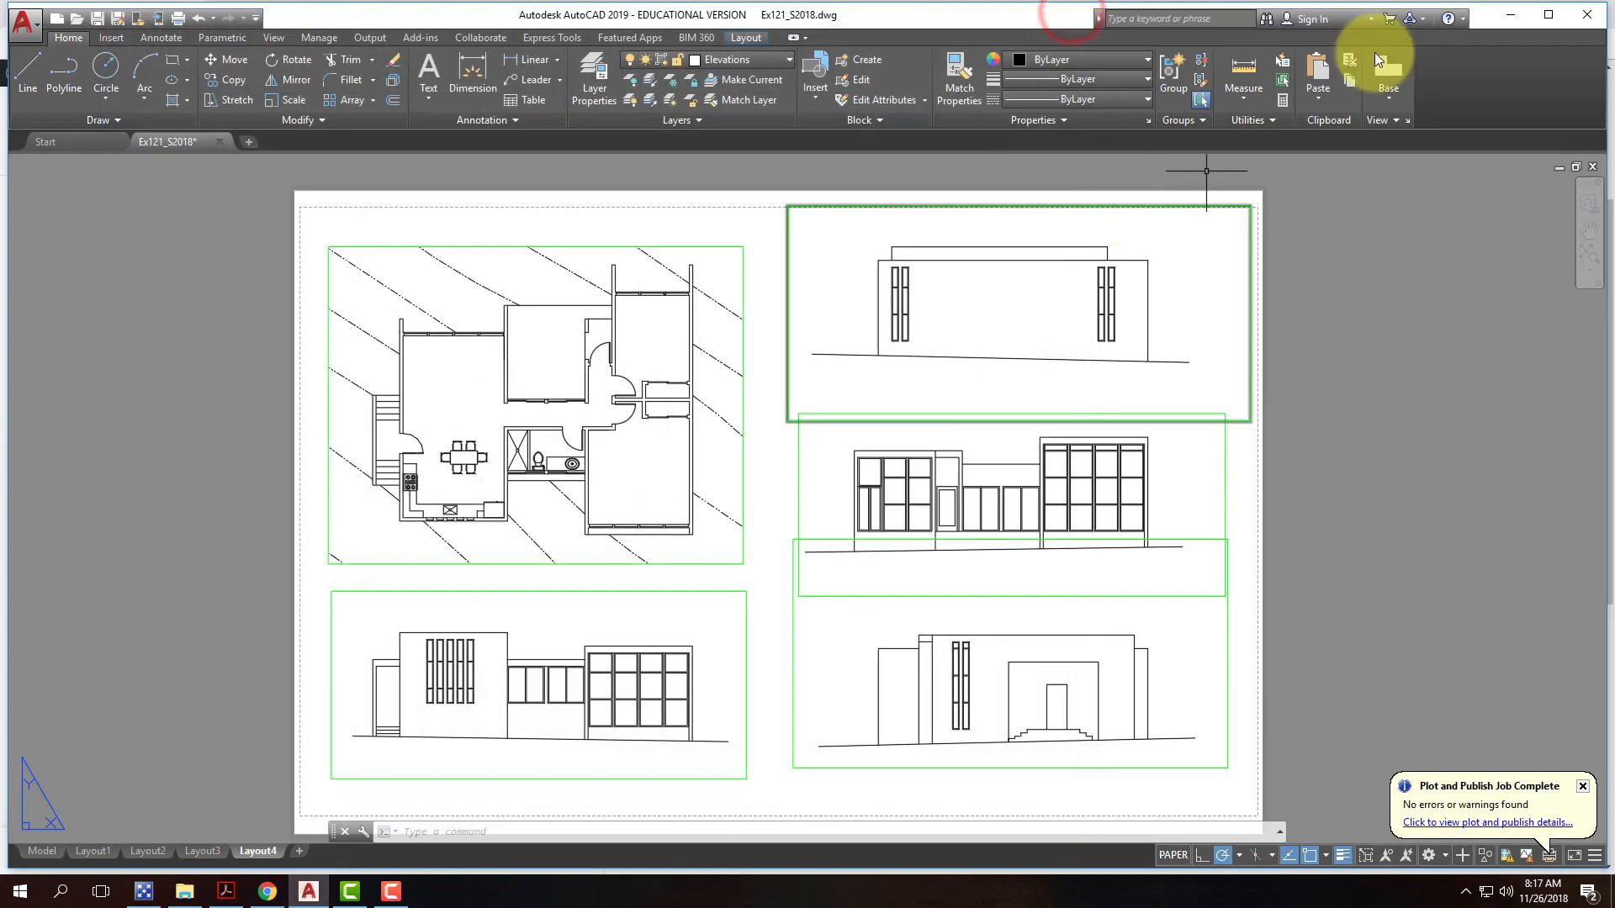
pyautogui.click(1511, 17)
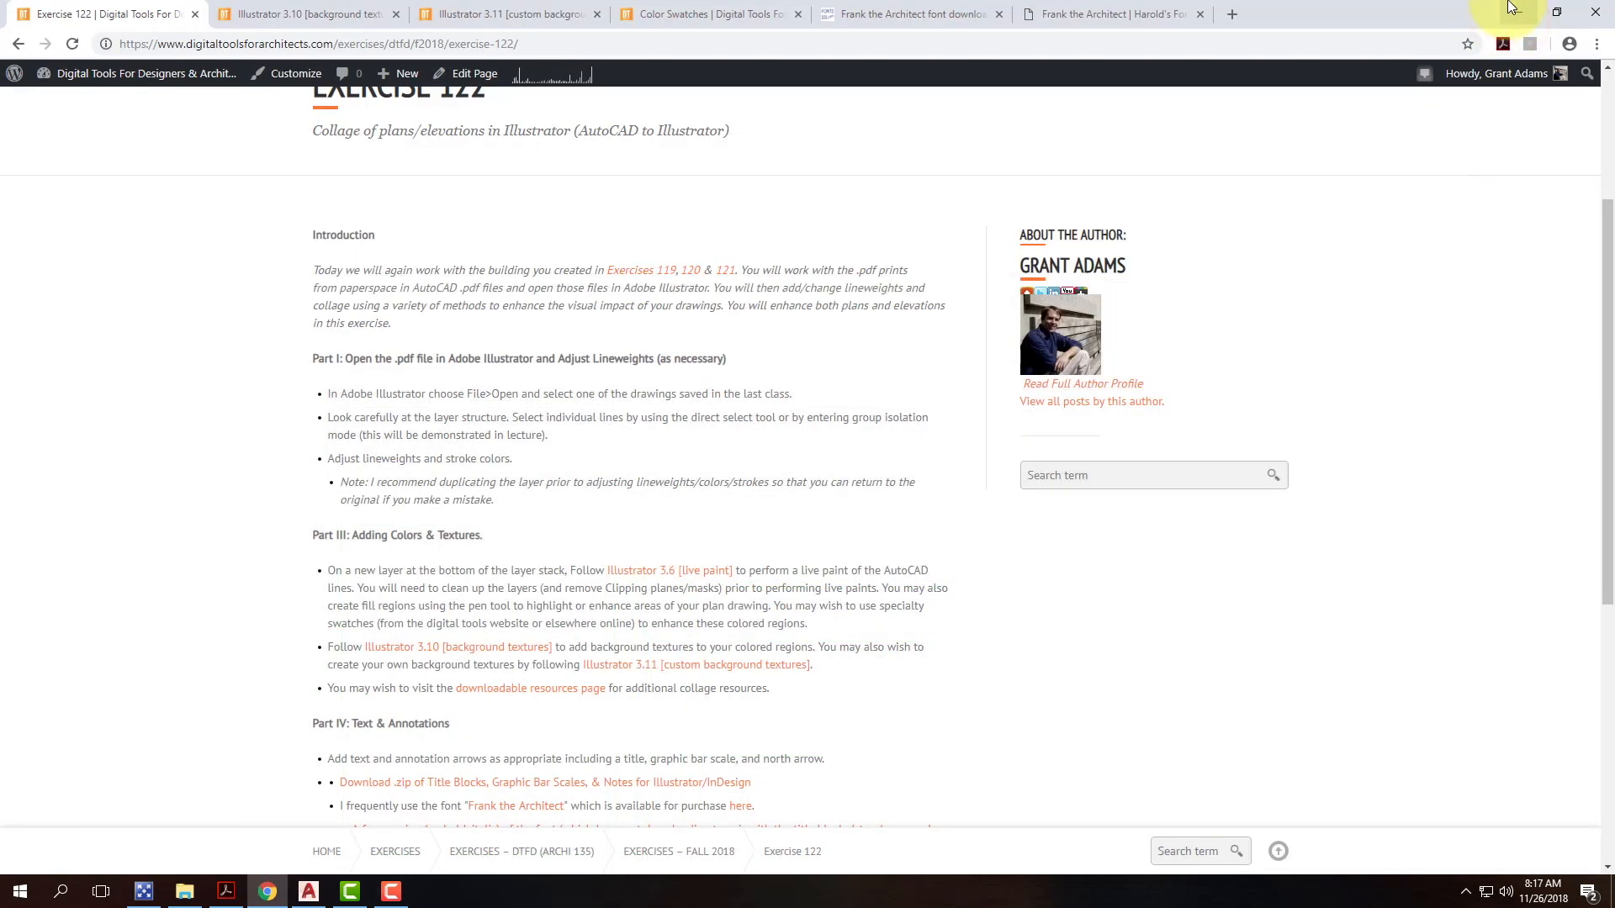
pyautogui.click(1513, 11)
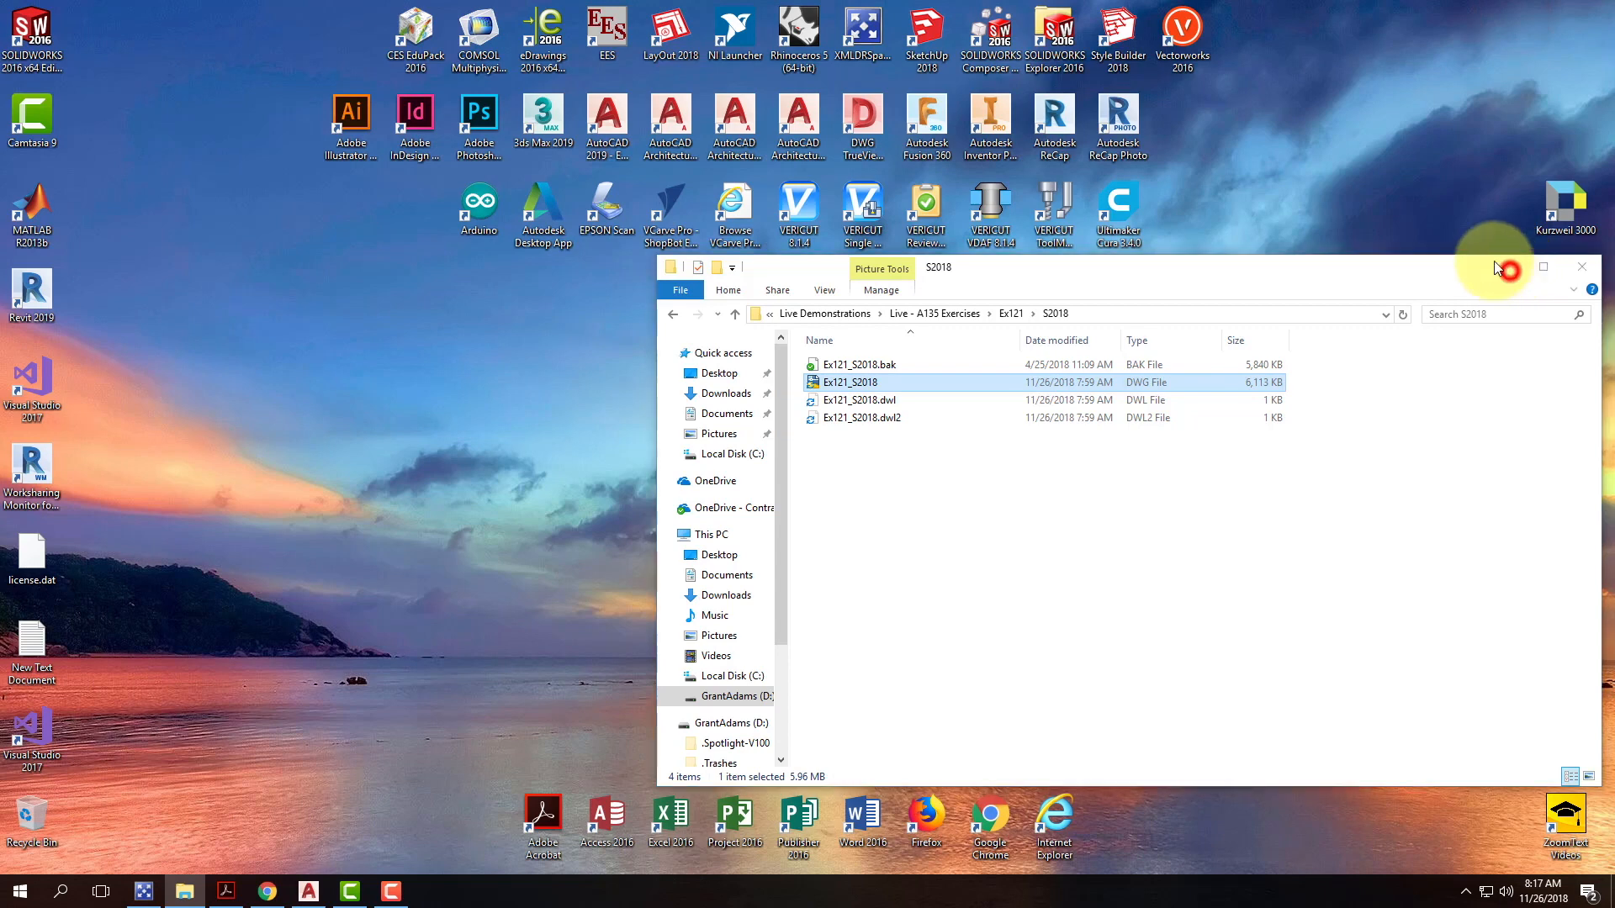
pyautogui.click(1496, 268)
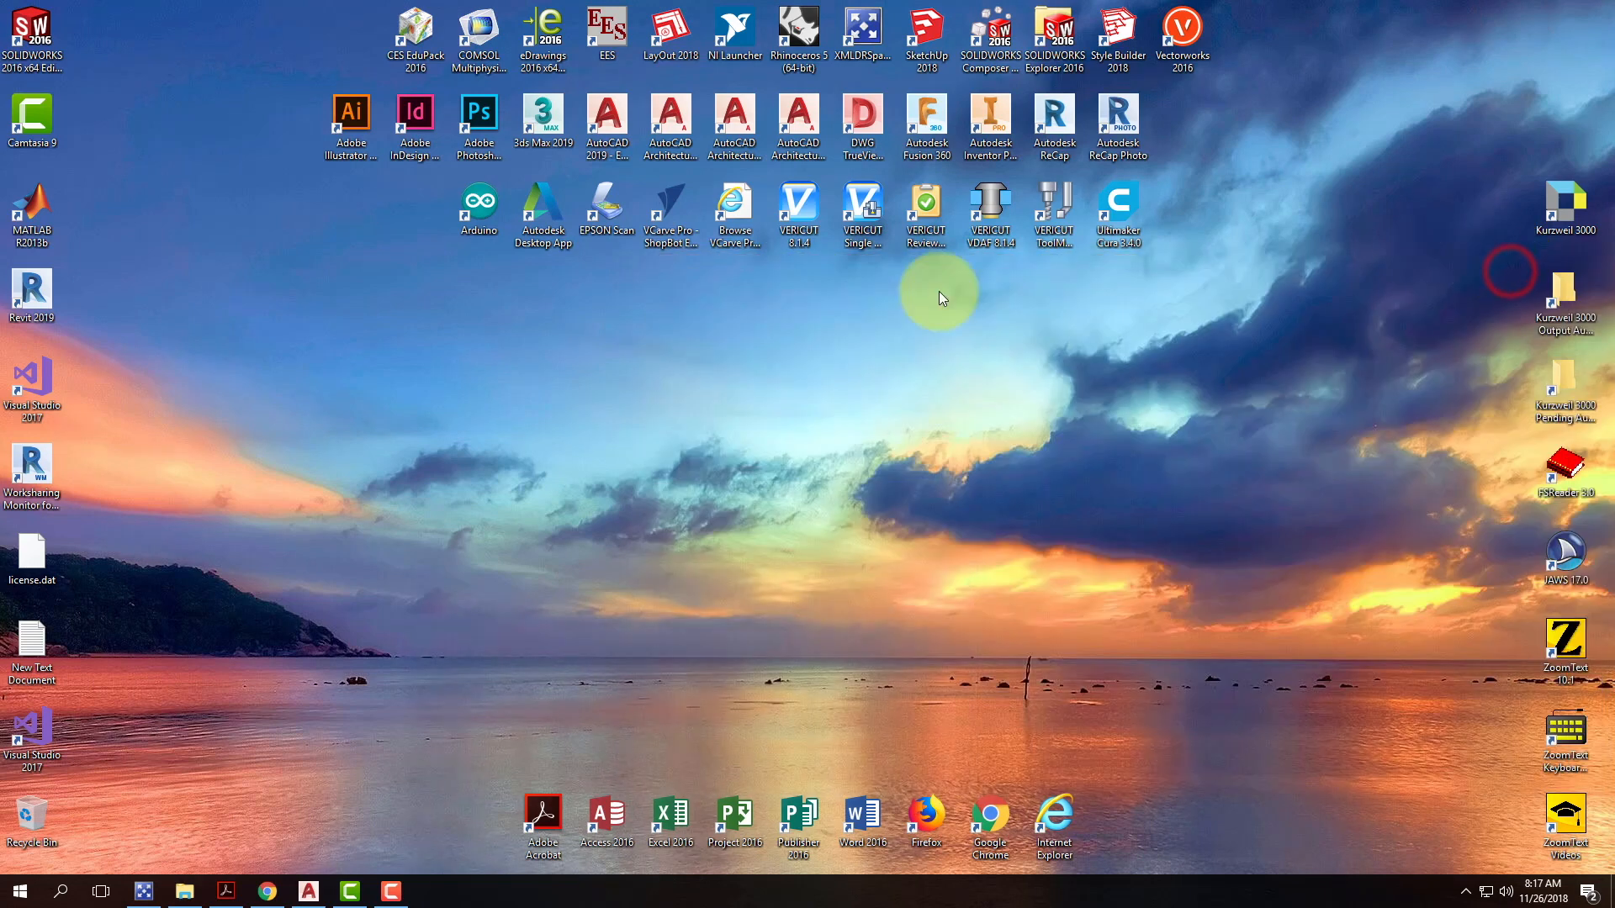
# Step: Browse to the F2018 folder under Live - A135 Exercises > Ex122 and select the Ex122_F2018 PDF
pyautogui.click(185, 893)
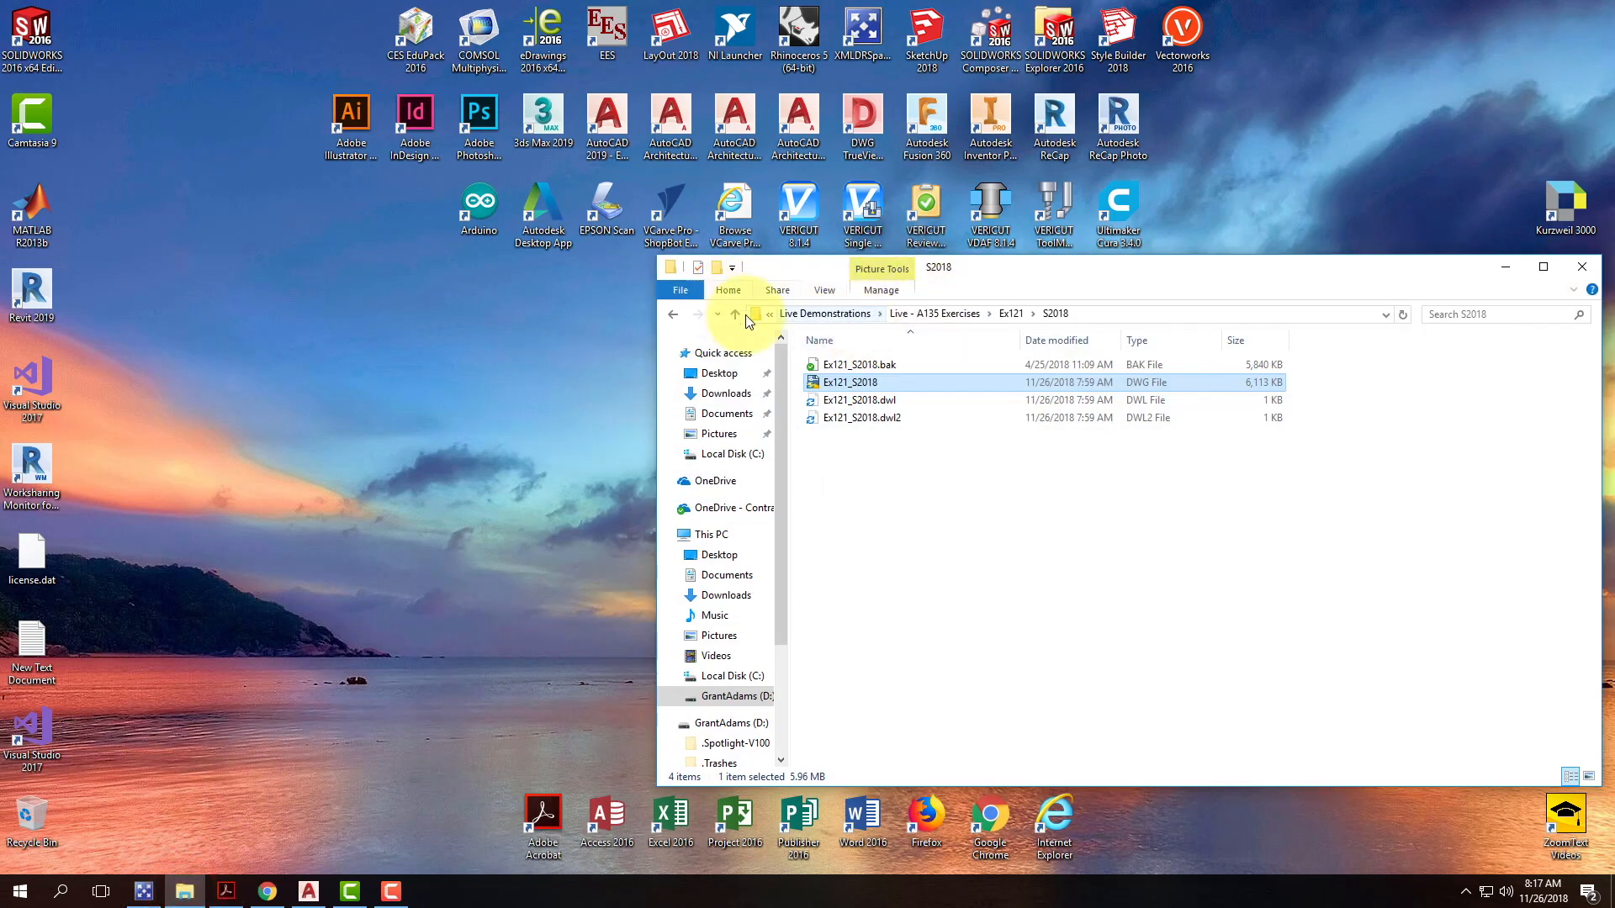
pyautogui.click(820, 315)
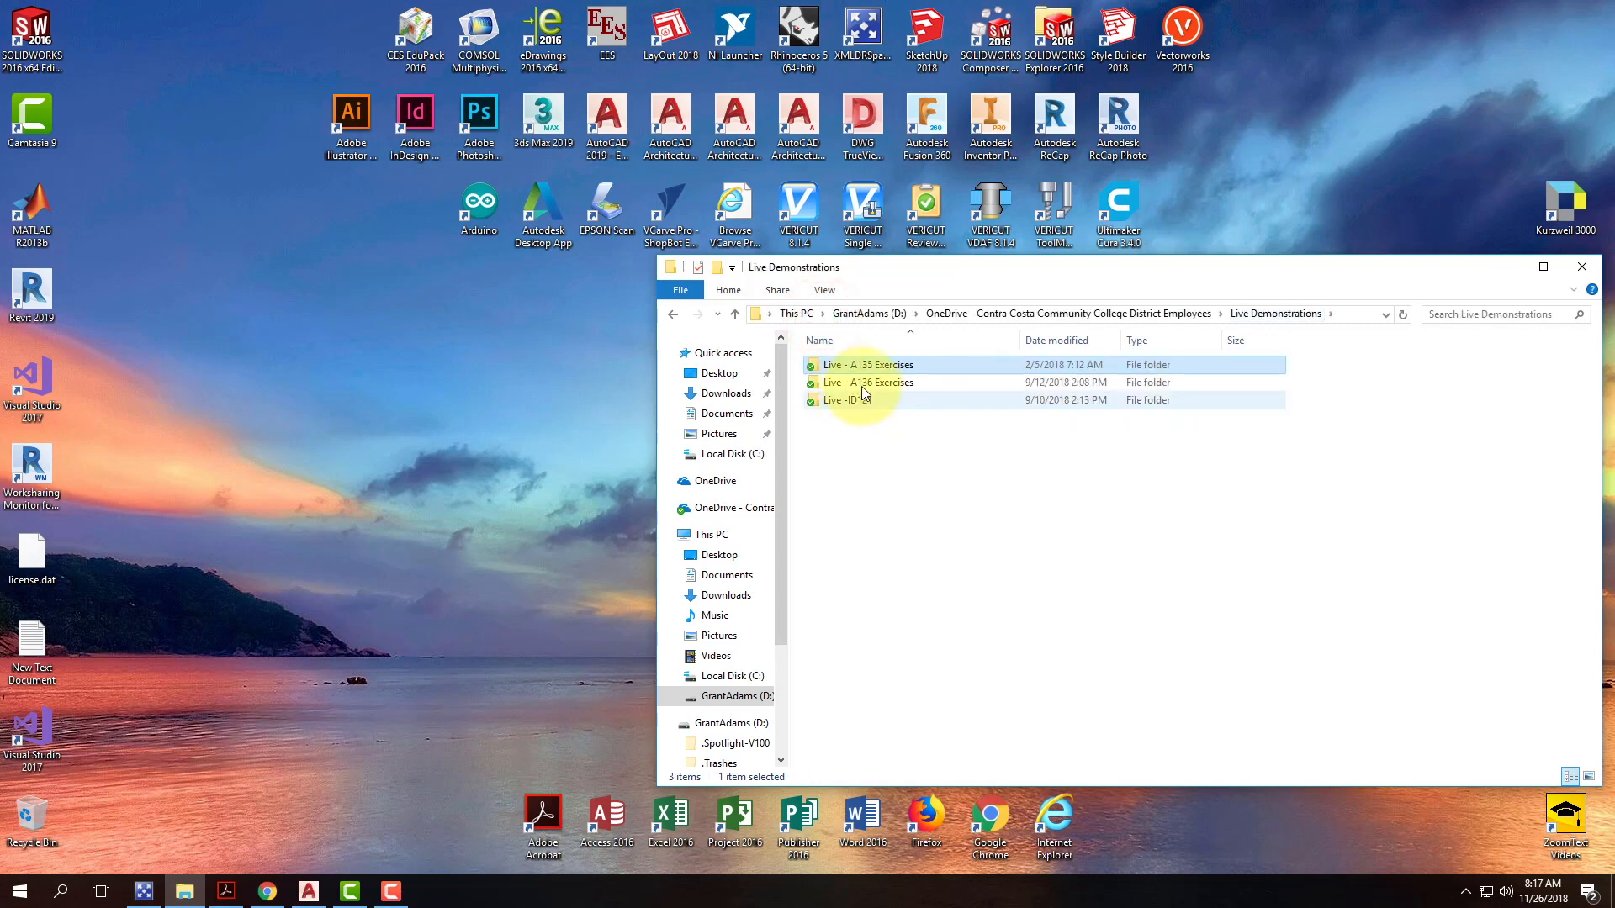
pyautogui.doubleClick(866, 367)
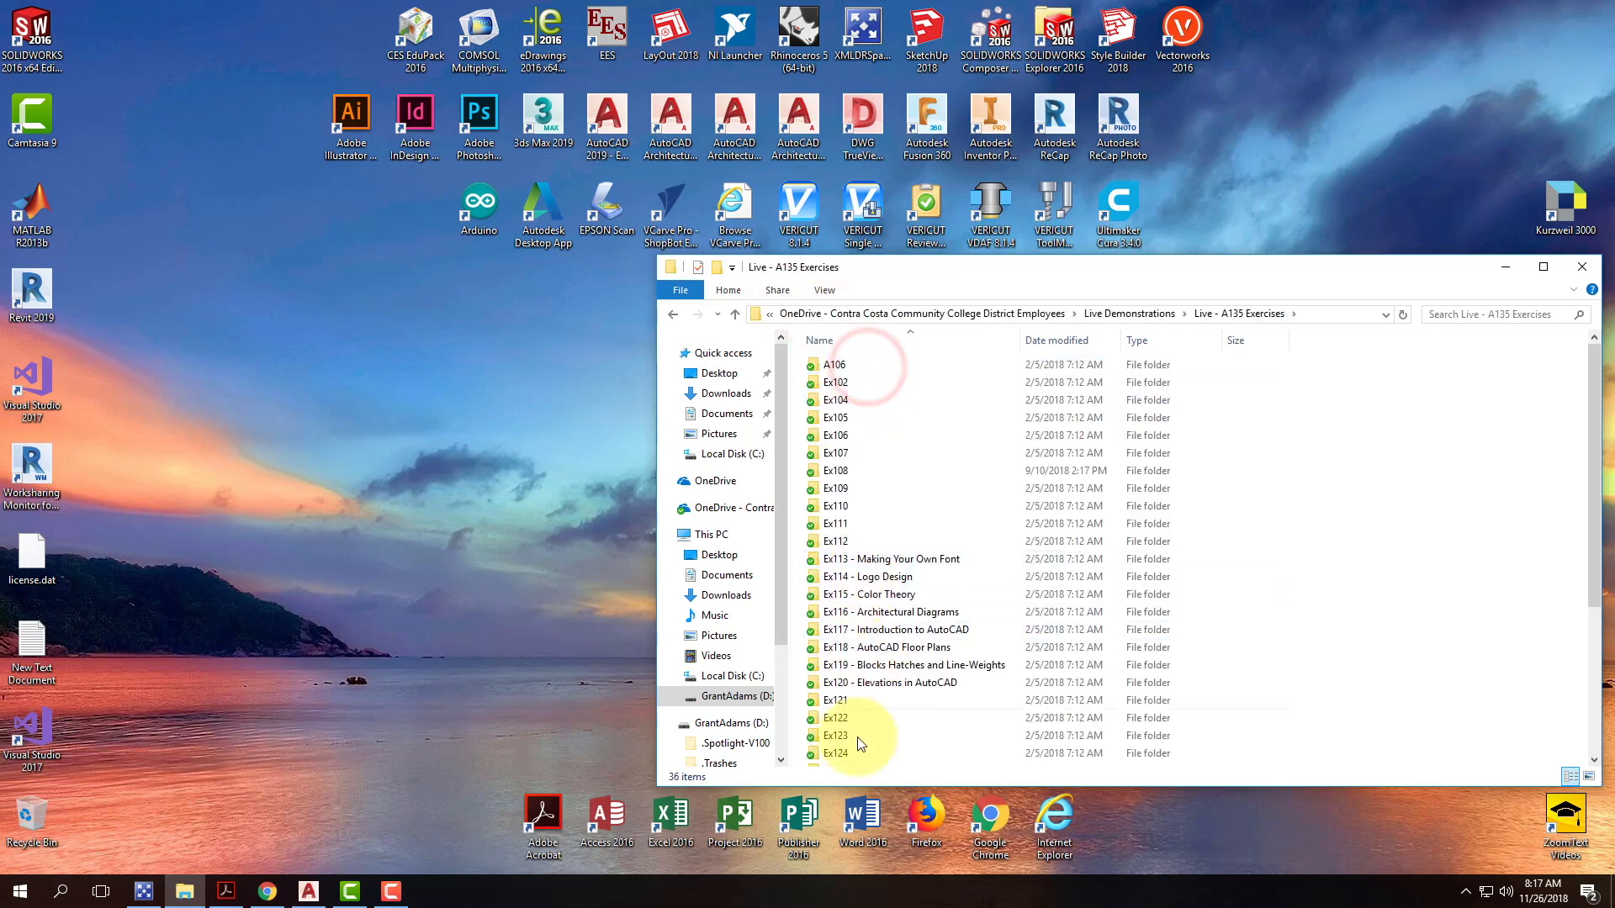
pyautogui.doubleClick(859, 718)
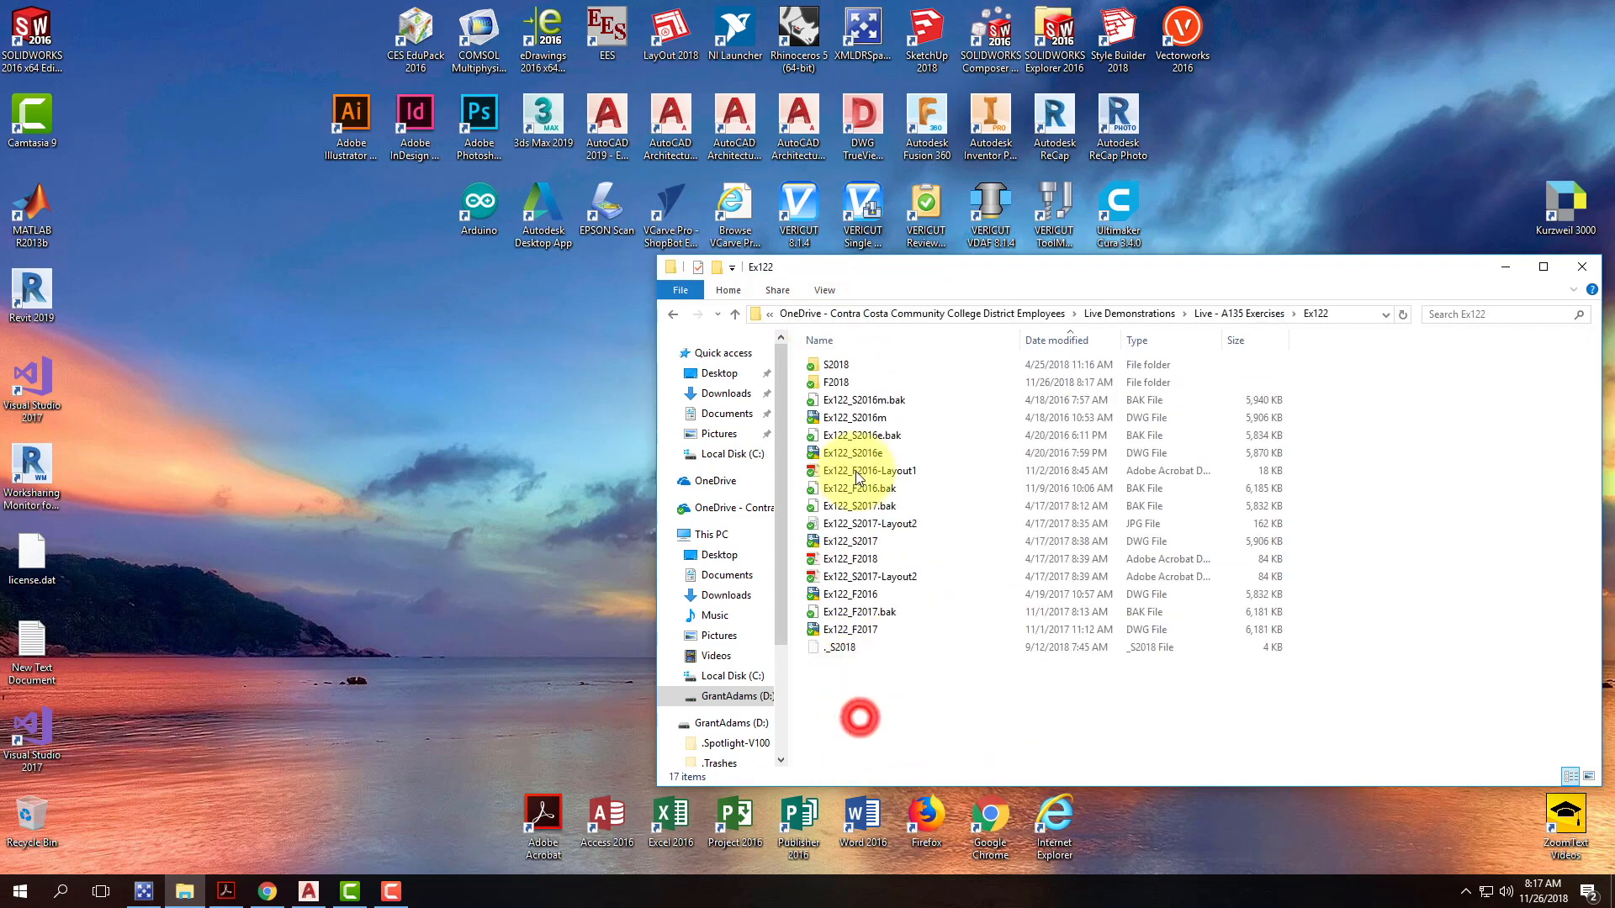
pyautogui.doubleClick(856, 379)
pyautogui.click(860, 367)
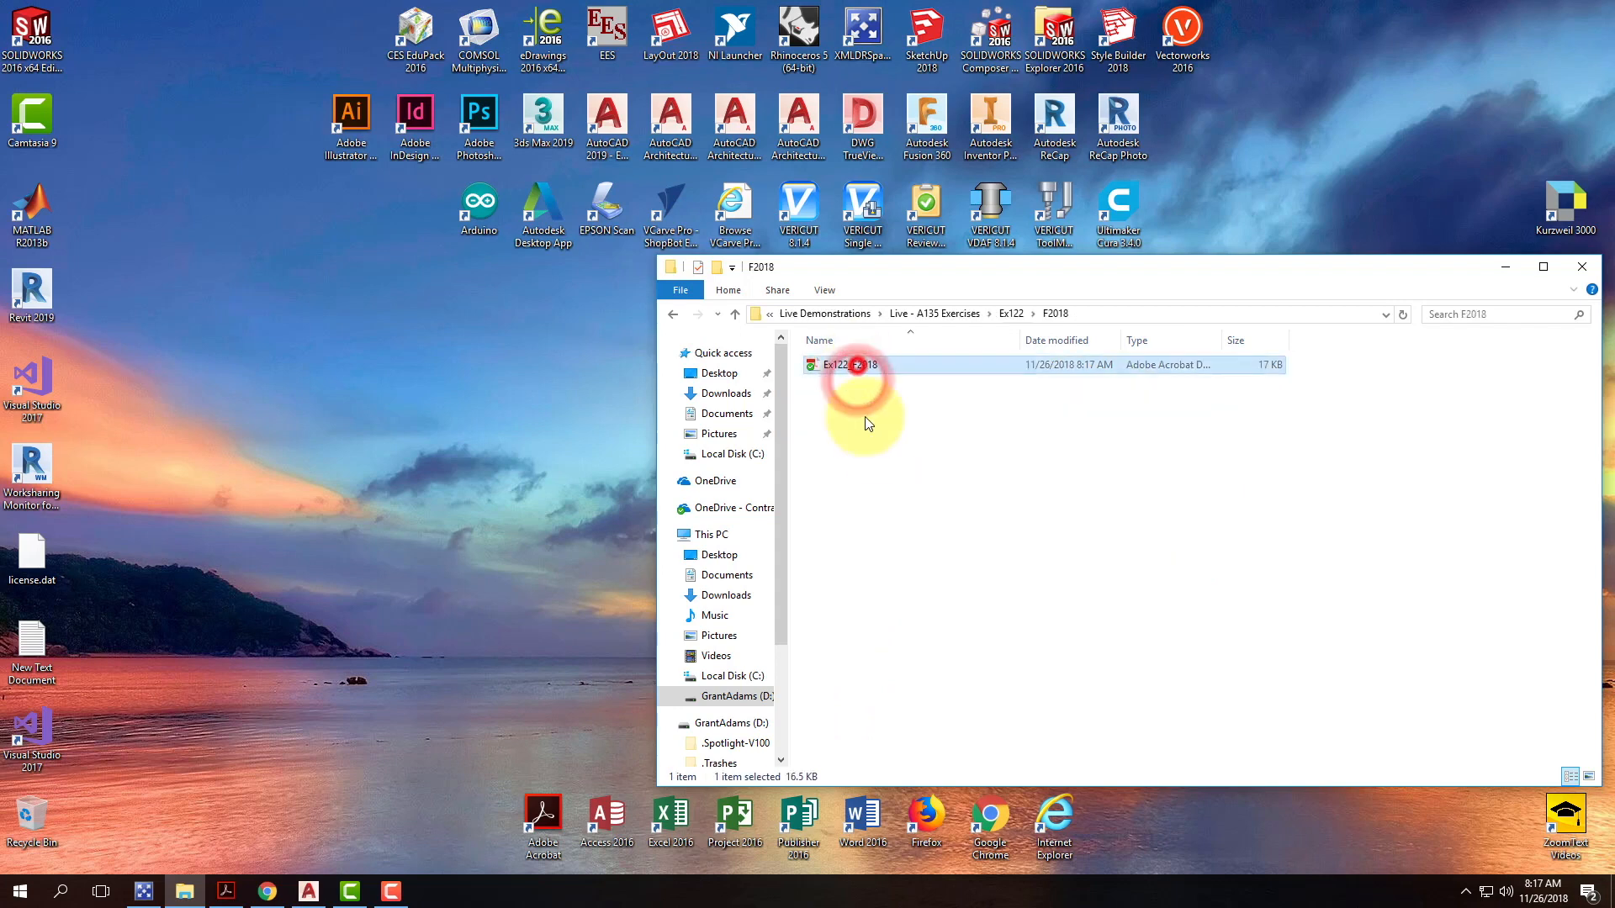
# Step: Open the Ex122_F2018 PDF with Adobe Illustrator CC 2018, without making it the default app for PDF files
pyautogui.rightClick(851, 370)
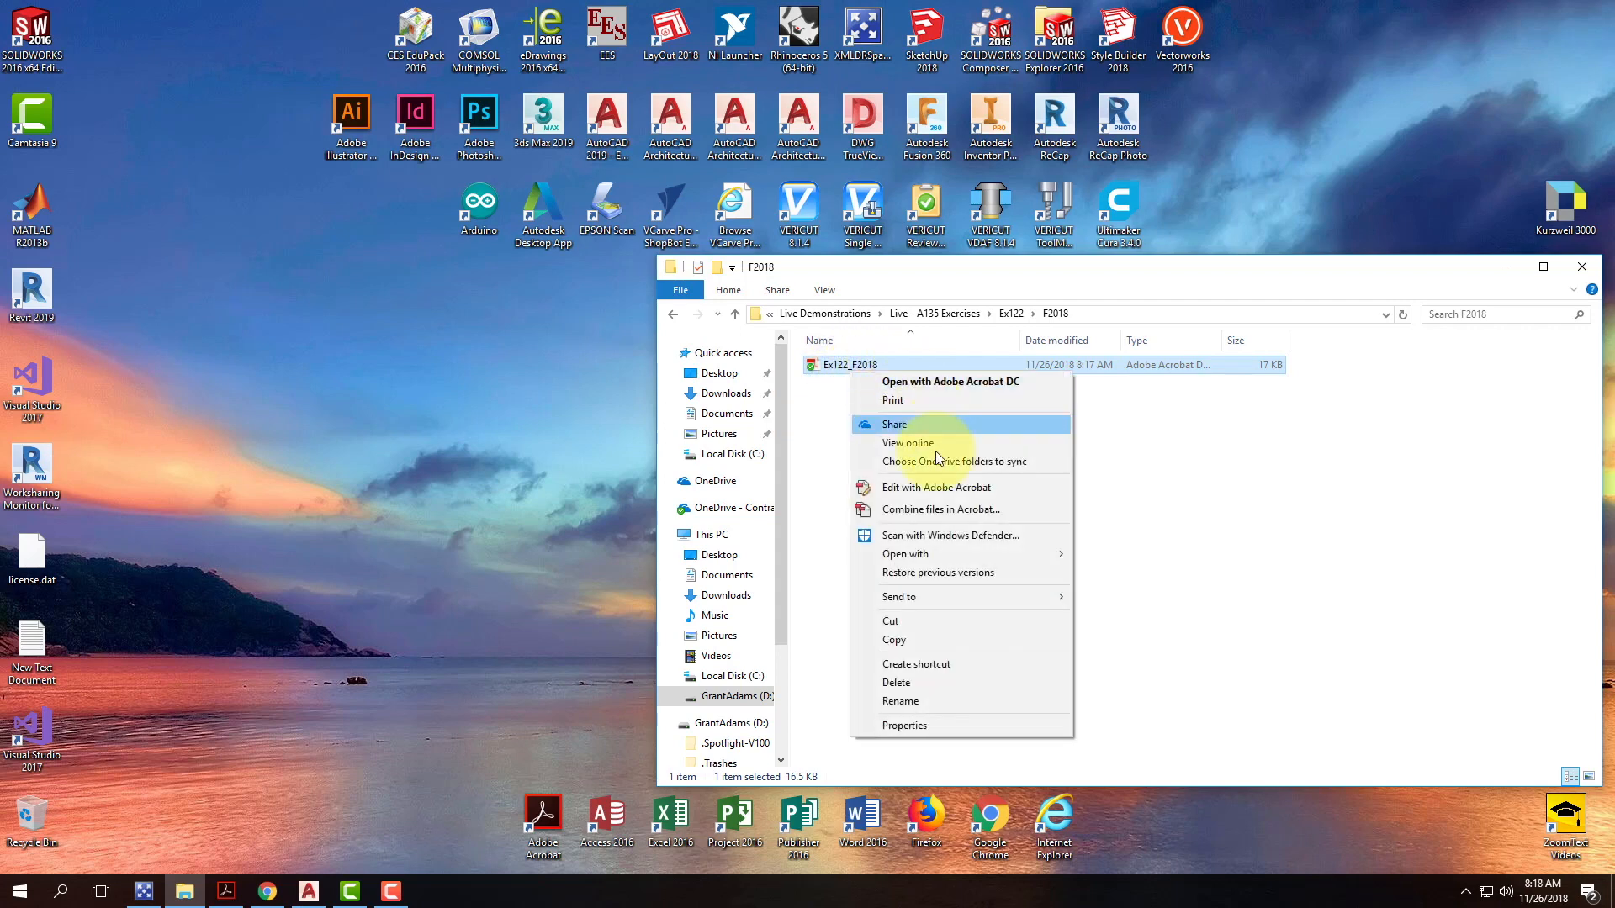
pyautogui.moveTo(937, 553)
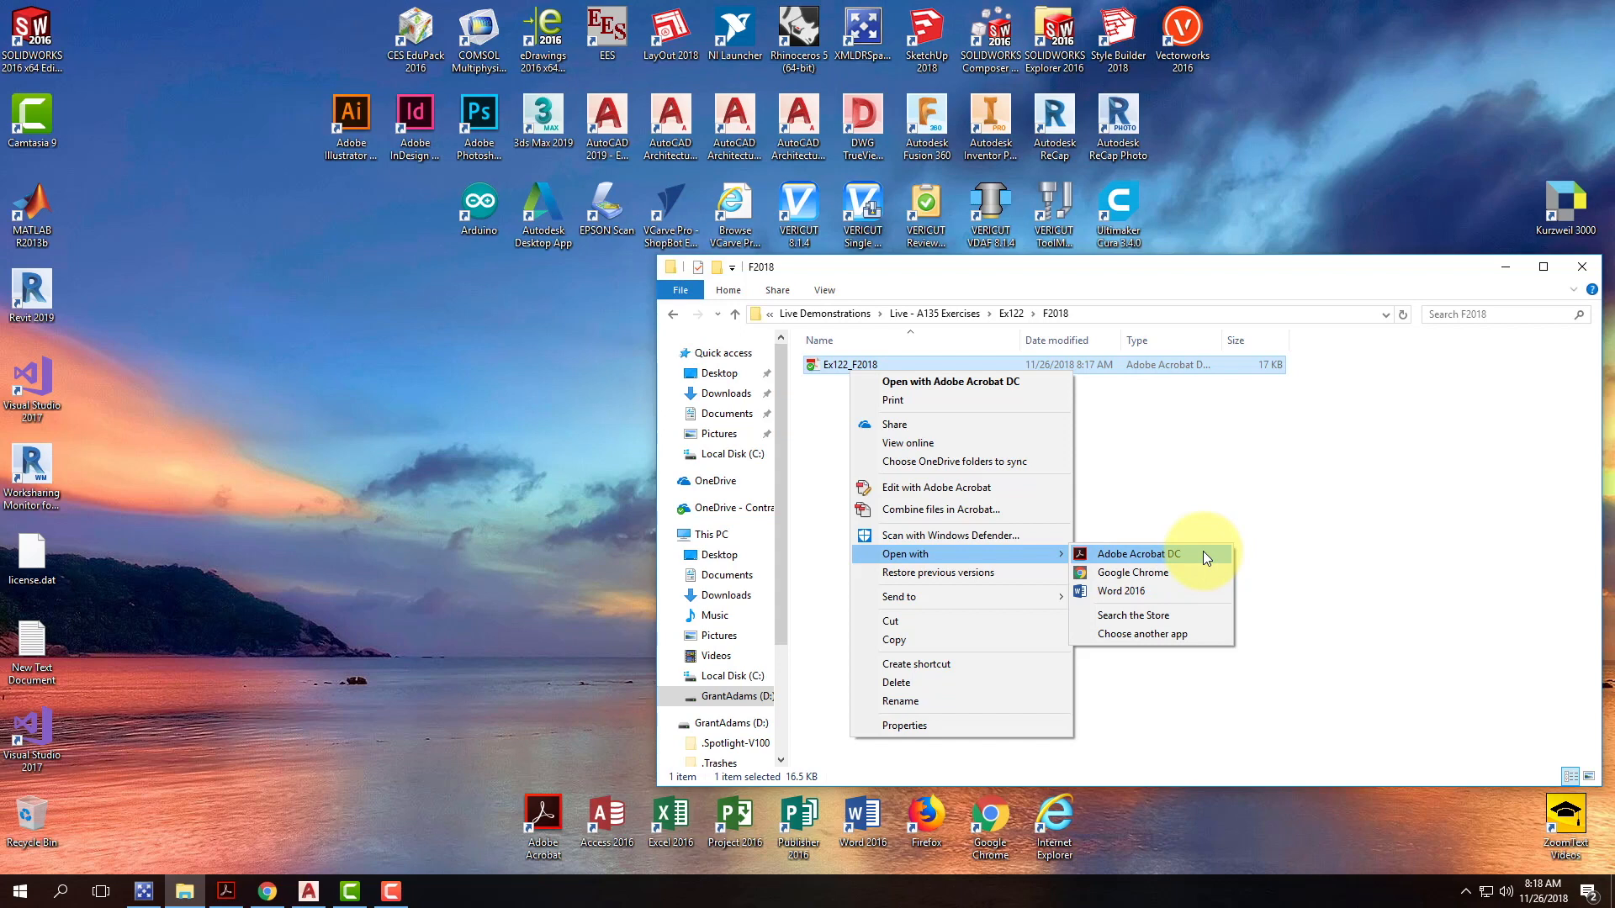
pyautogui.click(1195, 633)
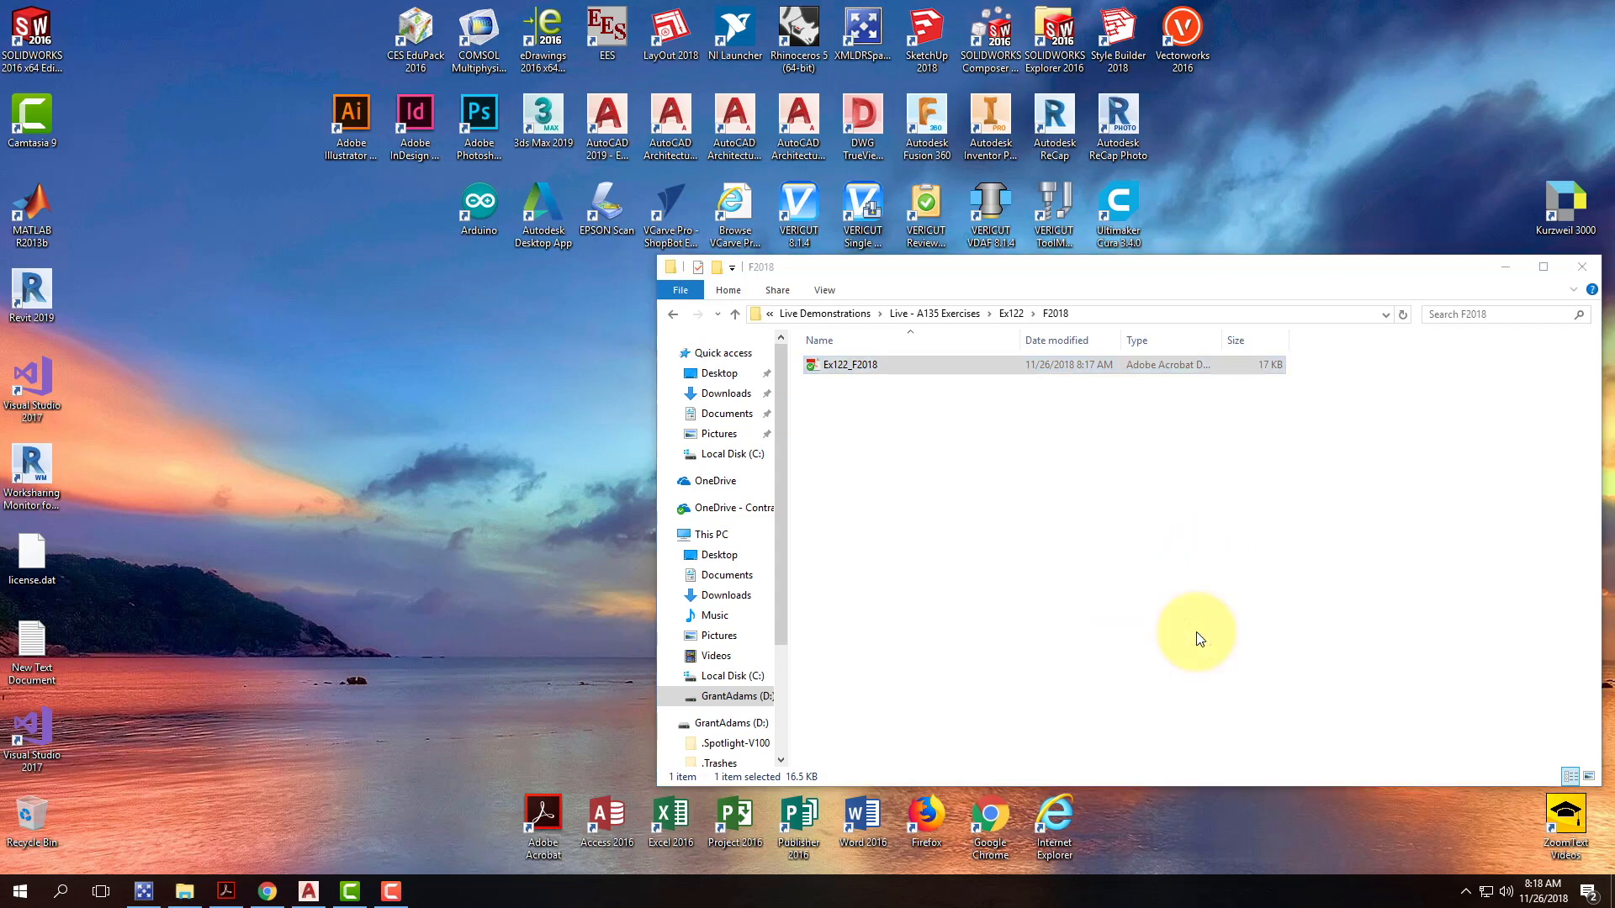
pyautogui.click(699, 482)
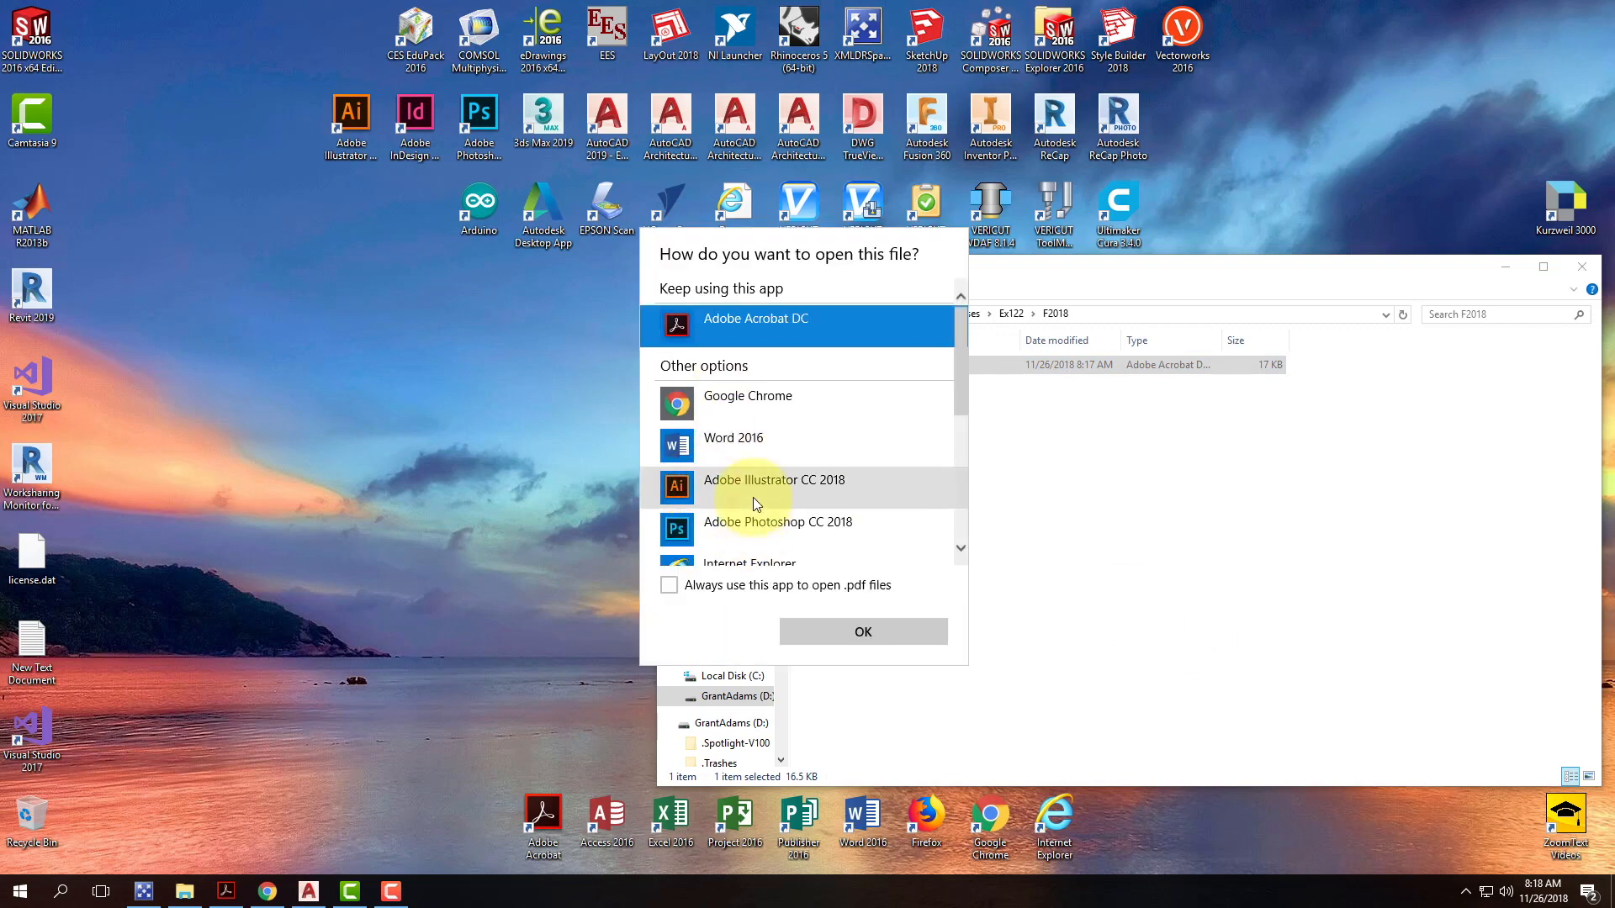
pyautogui.click(755, 499)
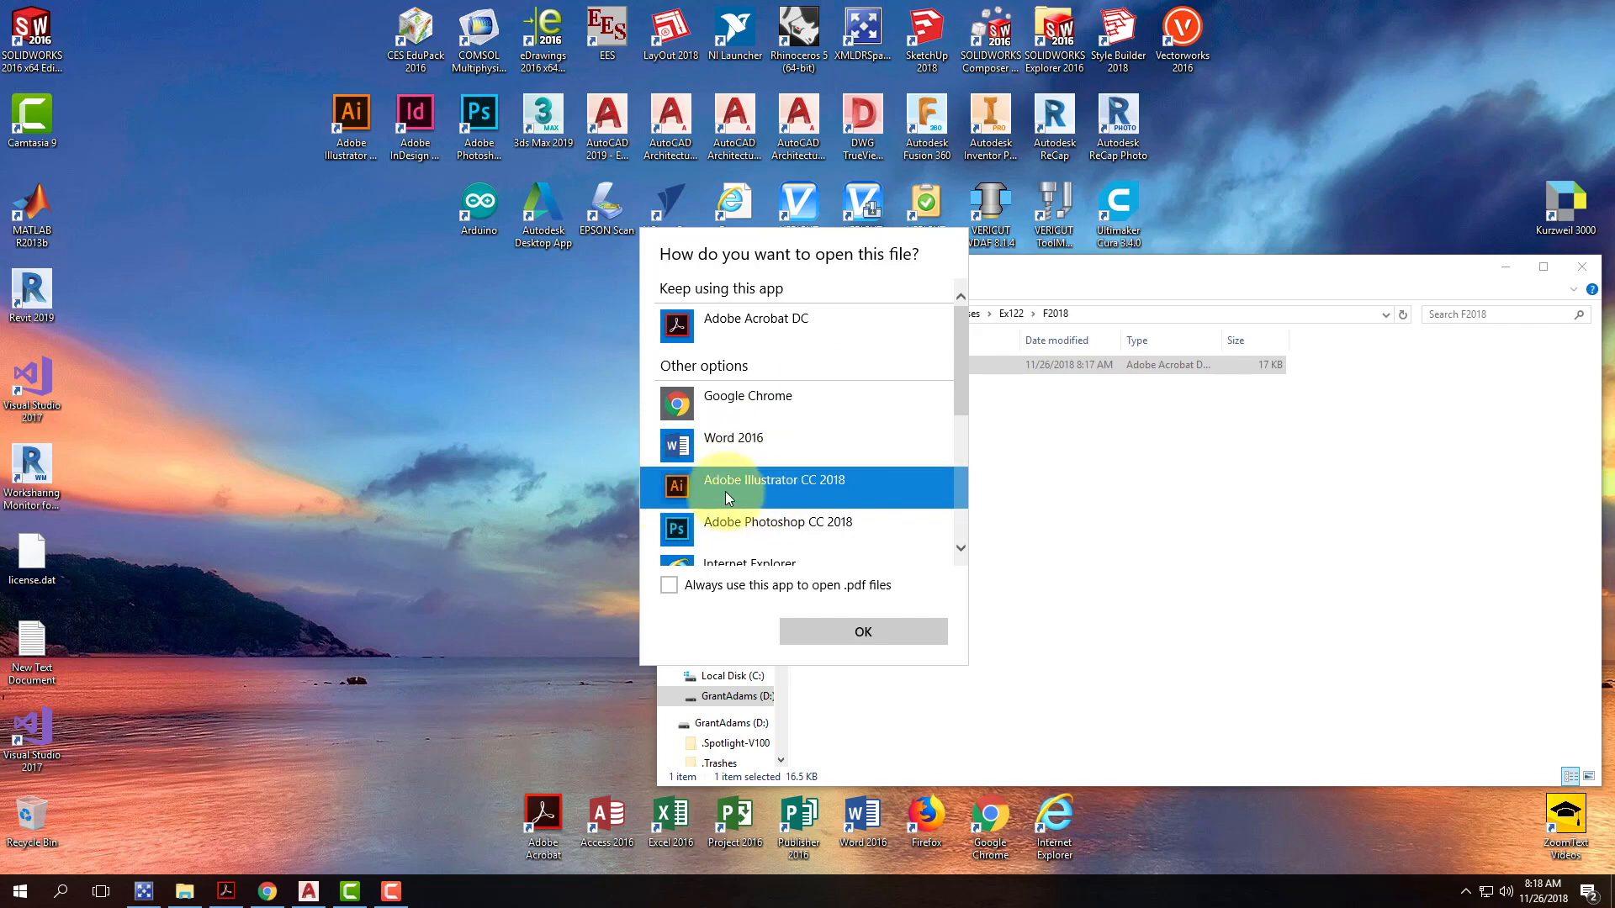
pyautogui.click(861, 632)
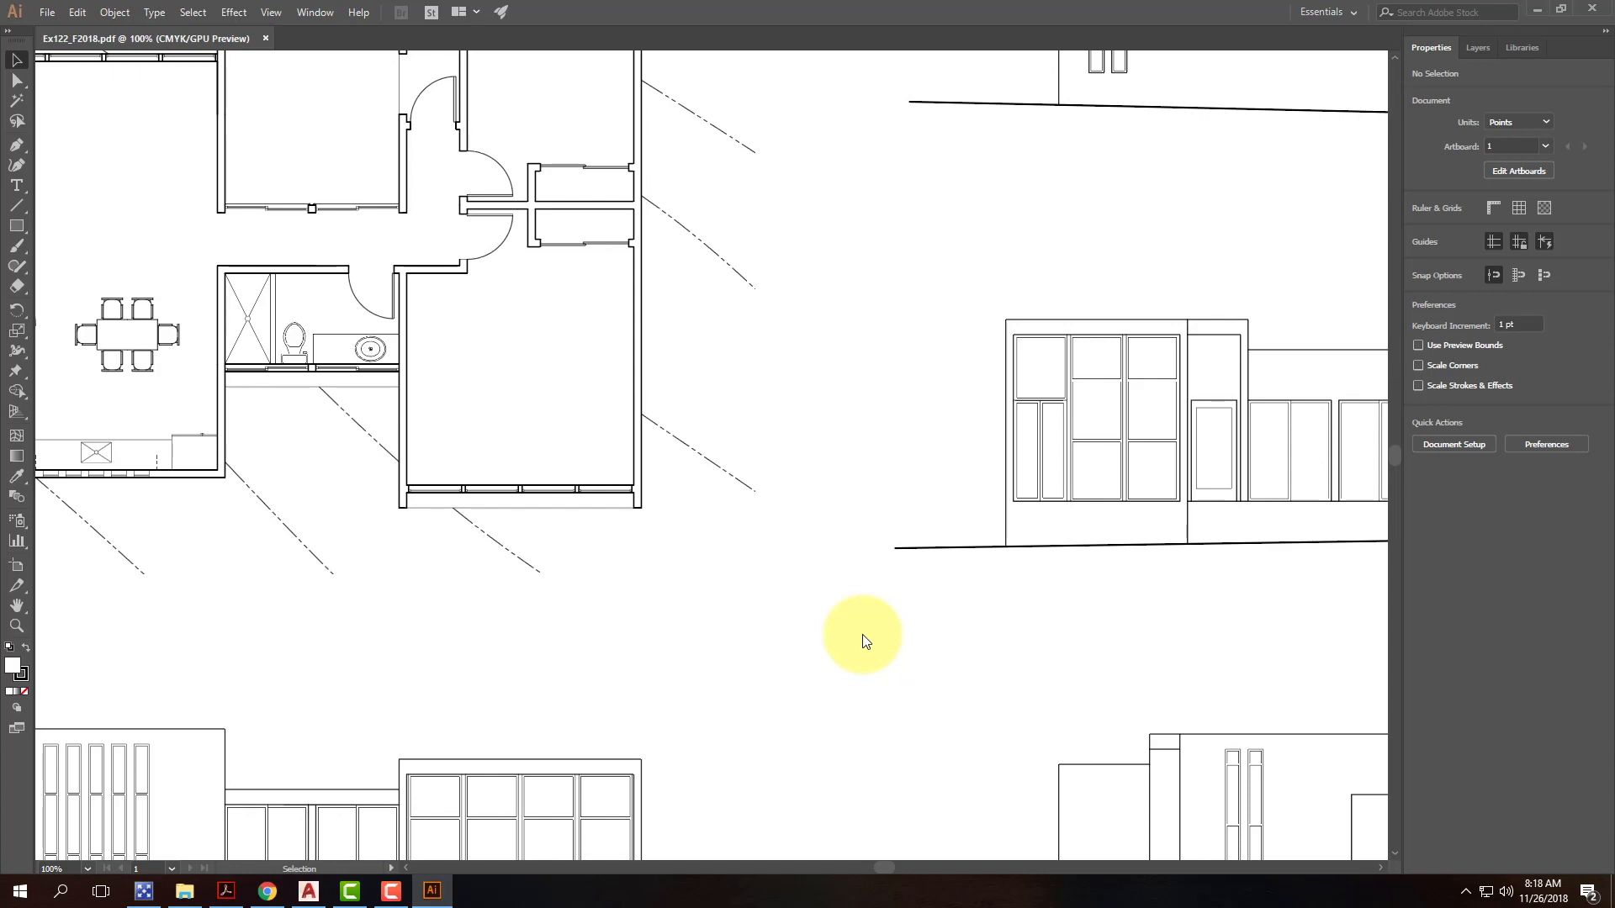
# Step: Look over the imported linework and fit the whole artboard in the window
pyautogui.scroll(-5, 778, 469)
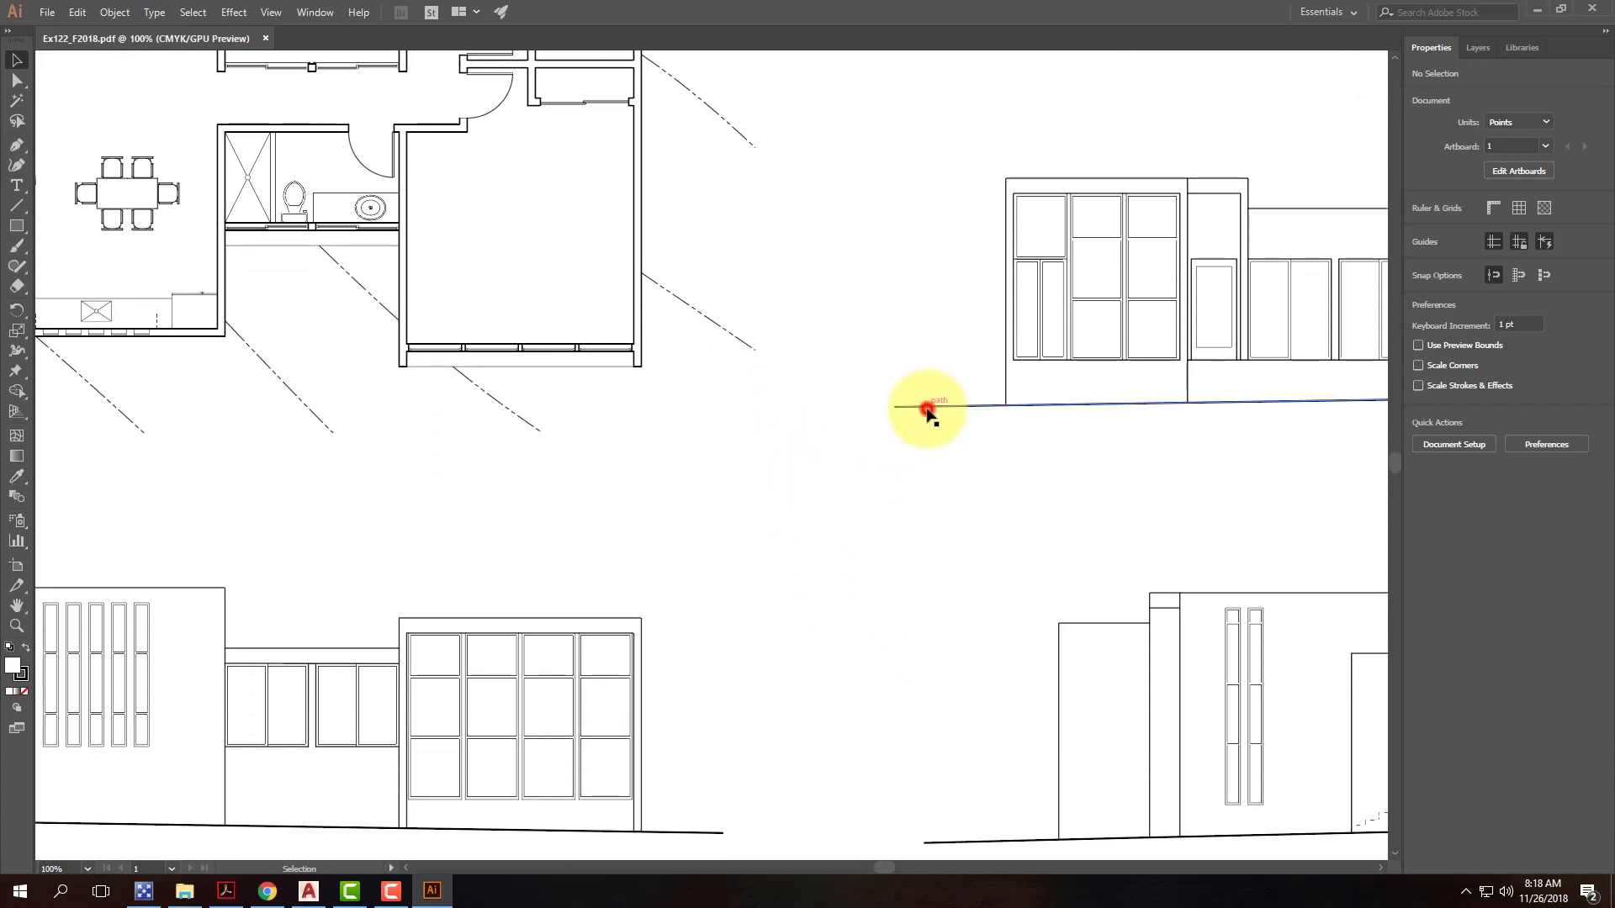
pyautogui.click(927, 408)
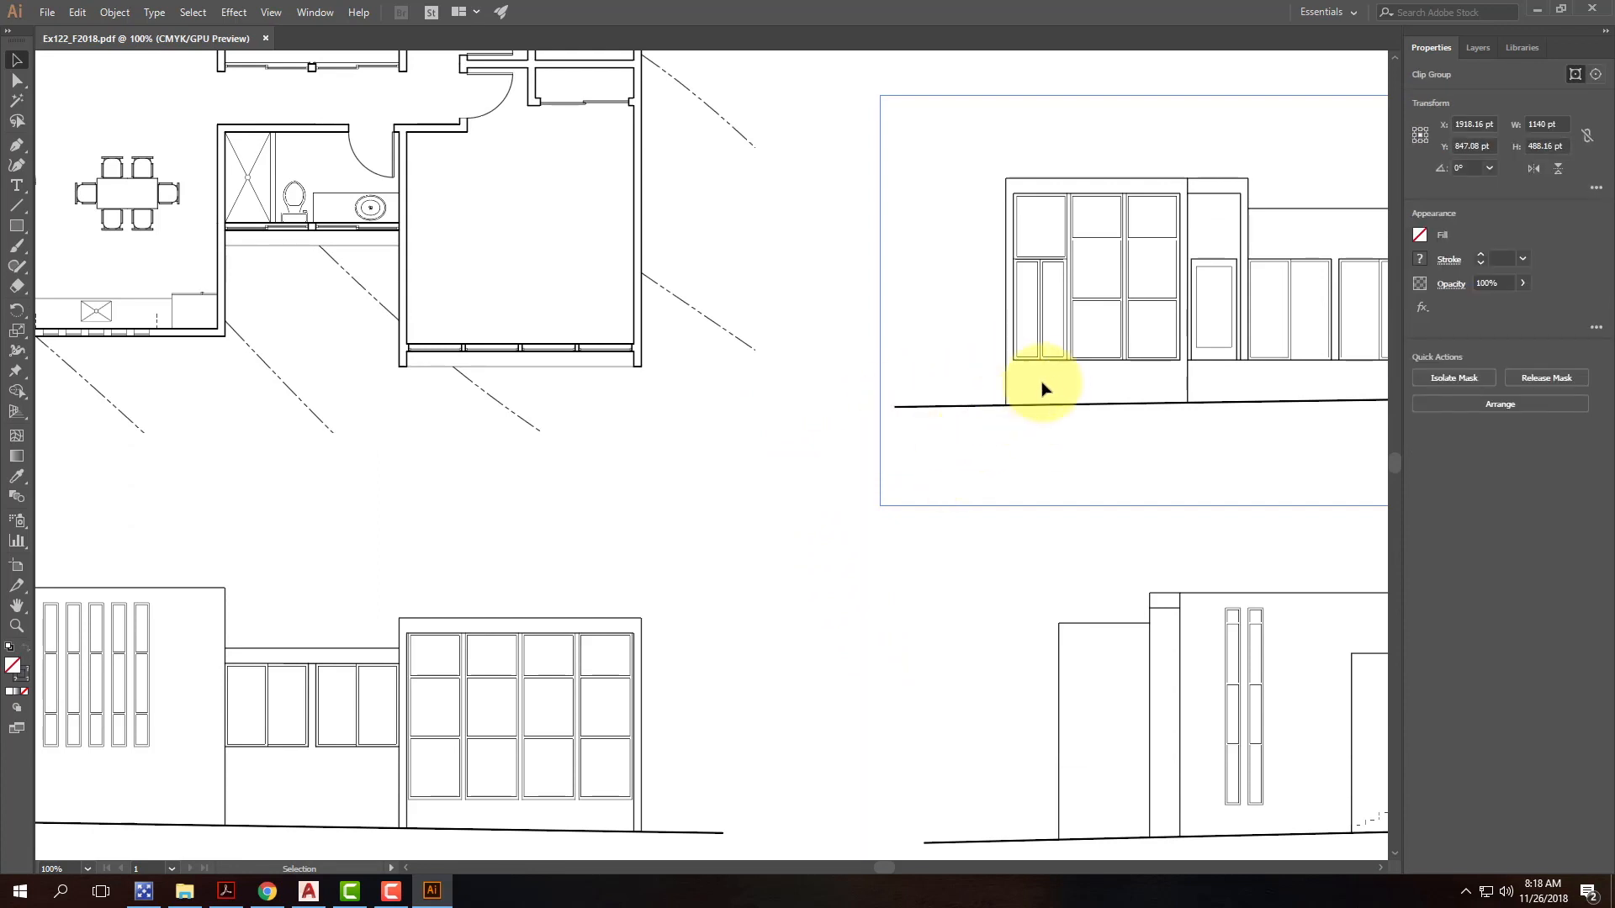
pyautogui.scroll(2, 866, 469)
pyautogui.click(814, 469)
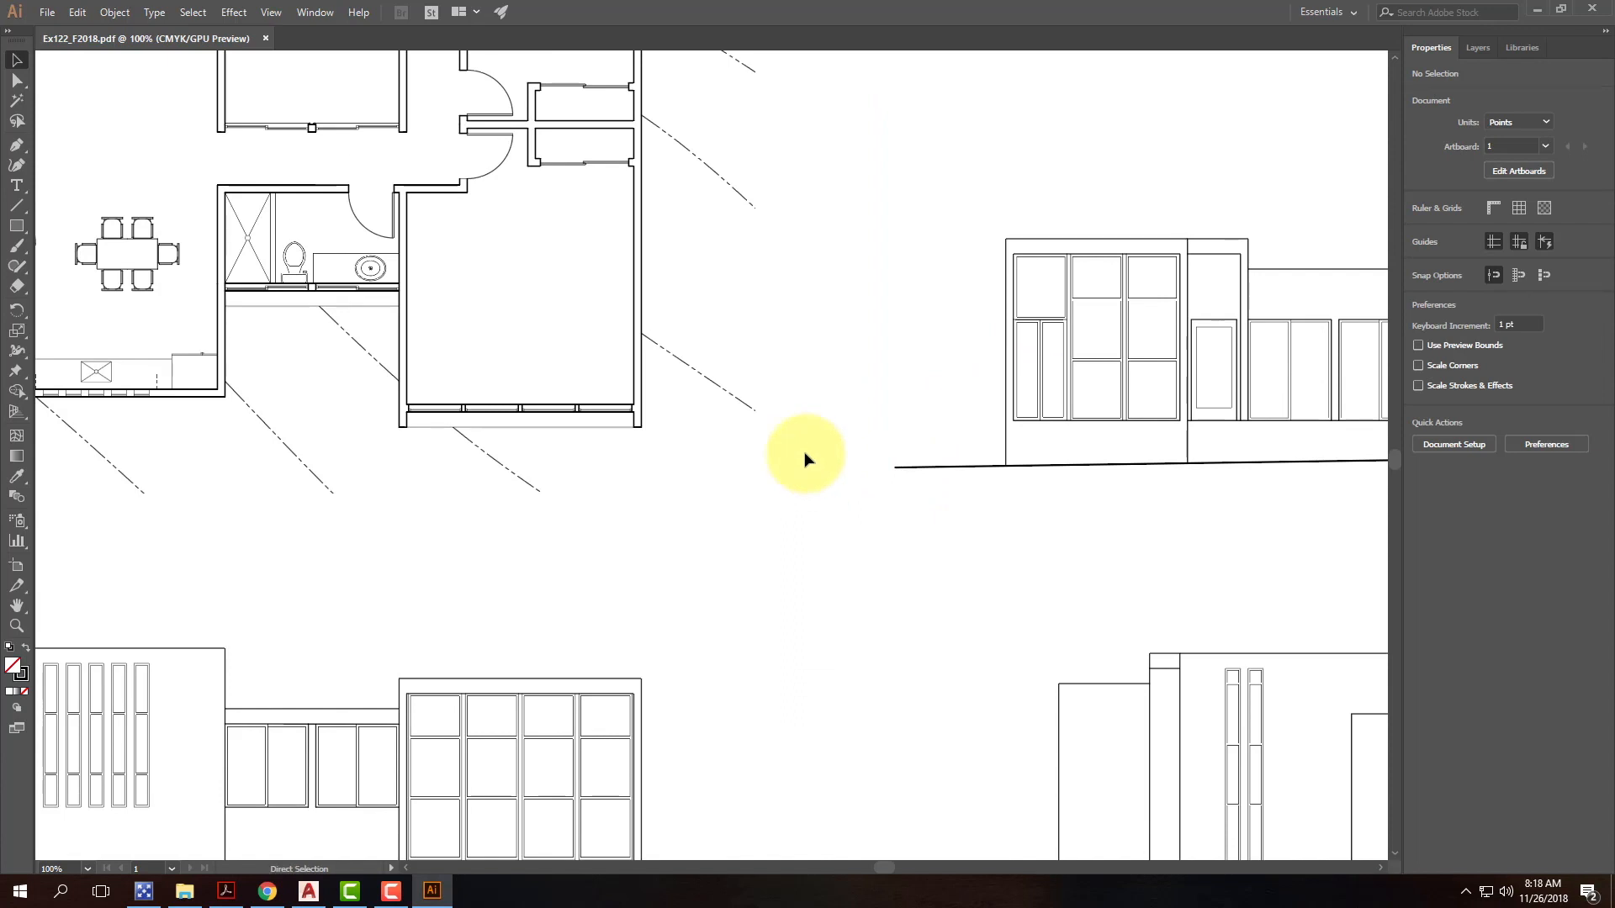
pyautogui.hotkey('ctrl', '0')
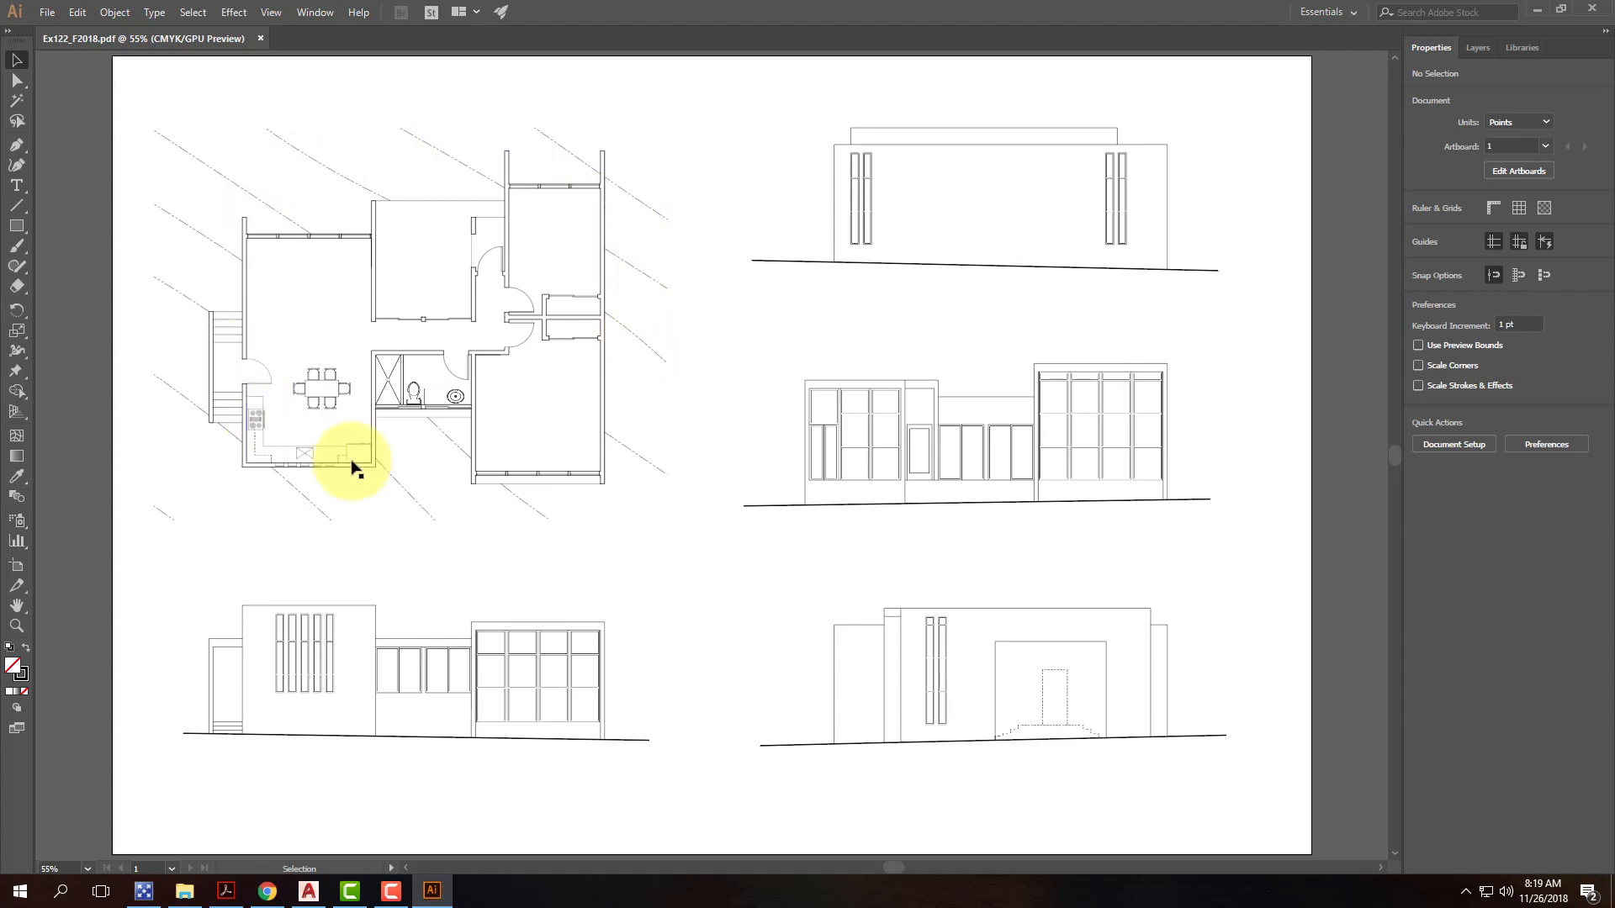
# Step: Select the floor plan and elevation drawings one after another to check how each is grouped
pyautogui.click(607, 364)
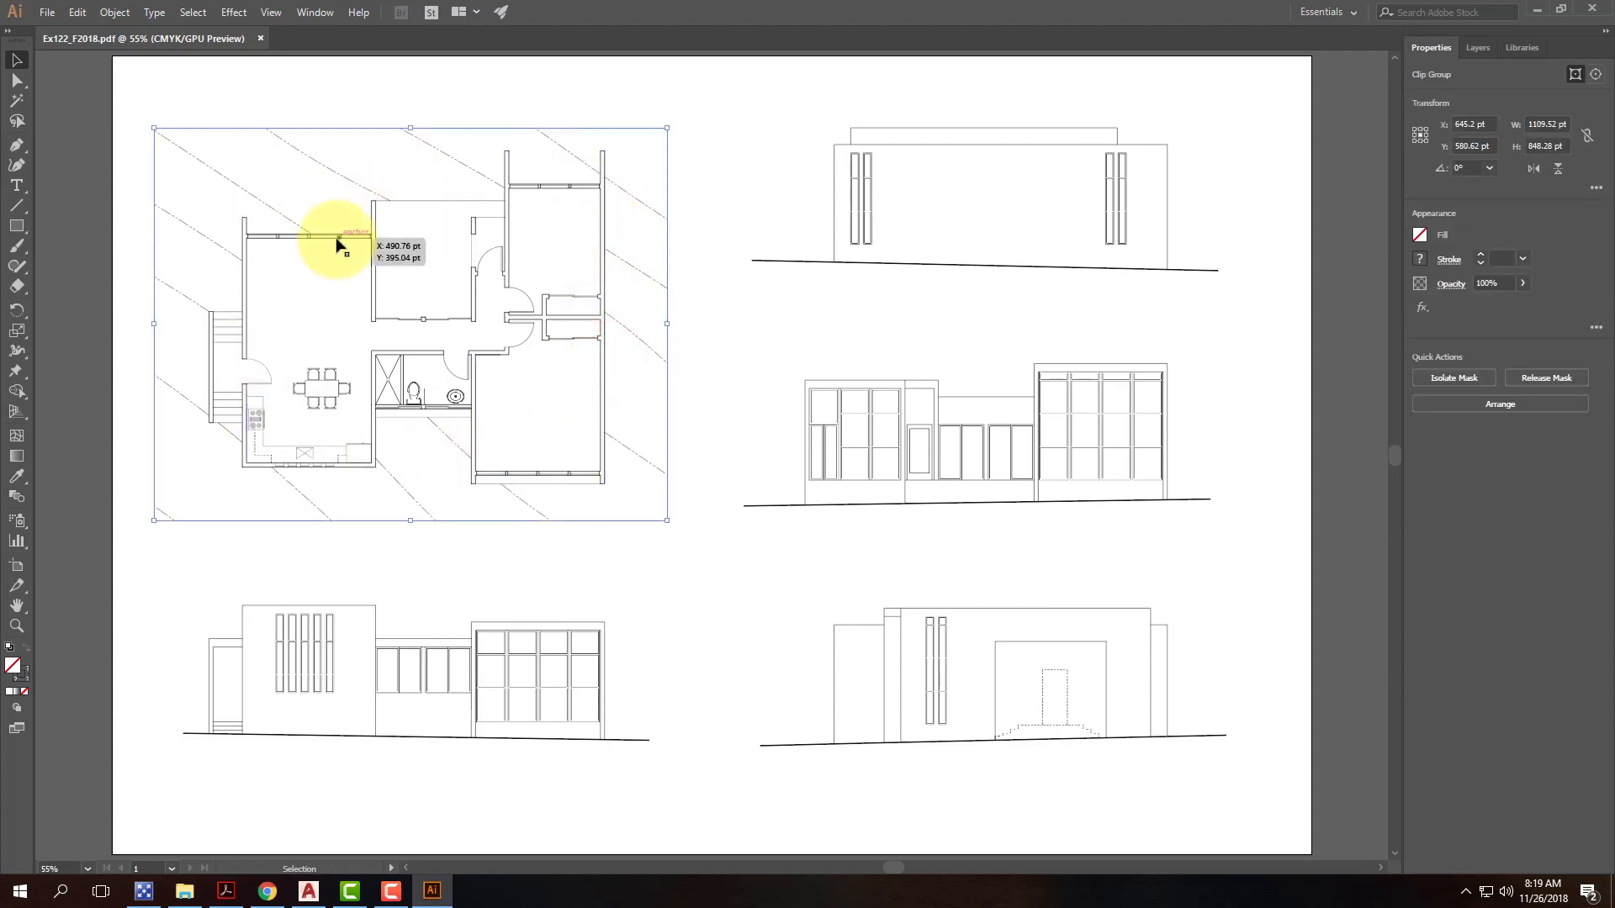
pyautogui.click(836, 216)
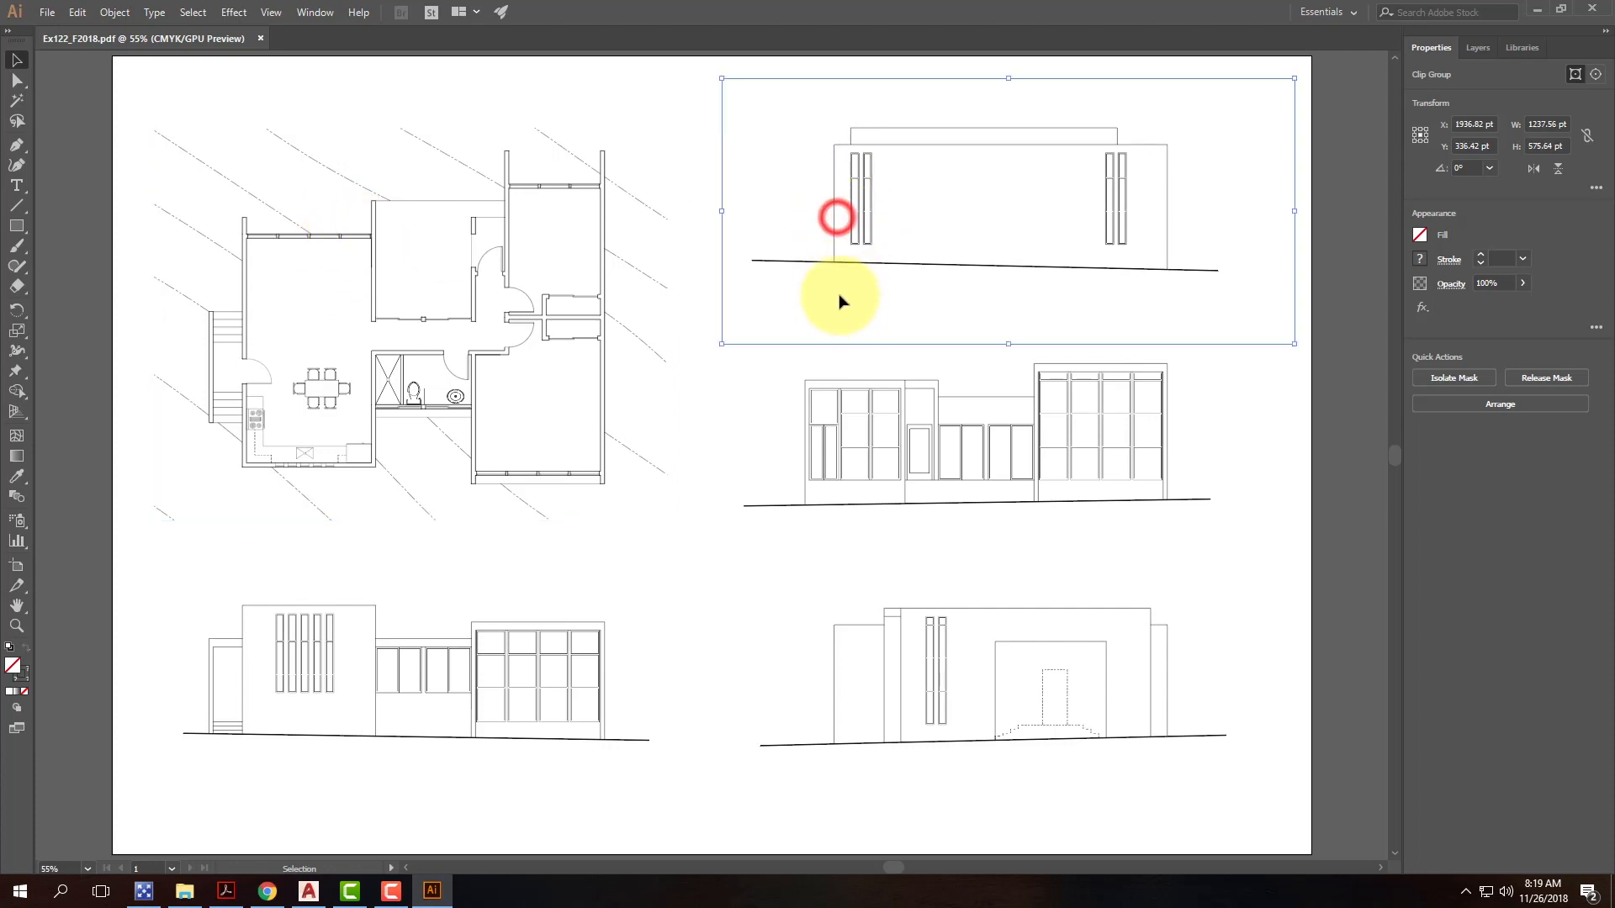
pyautogui.click(811, 410)
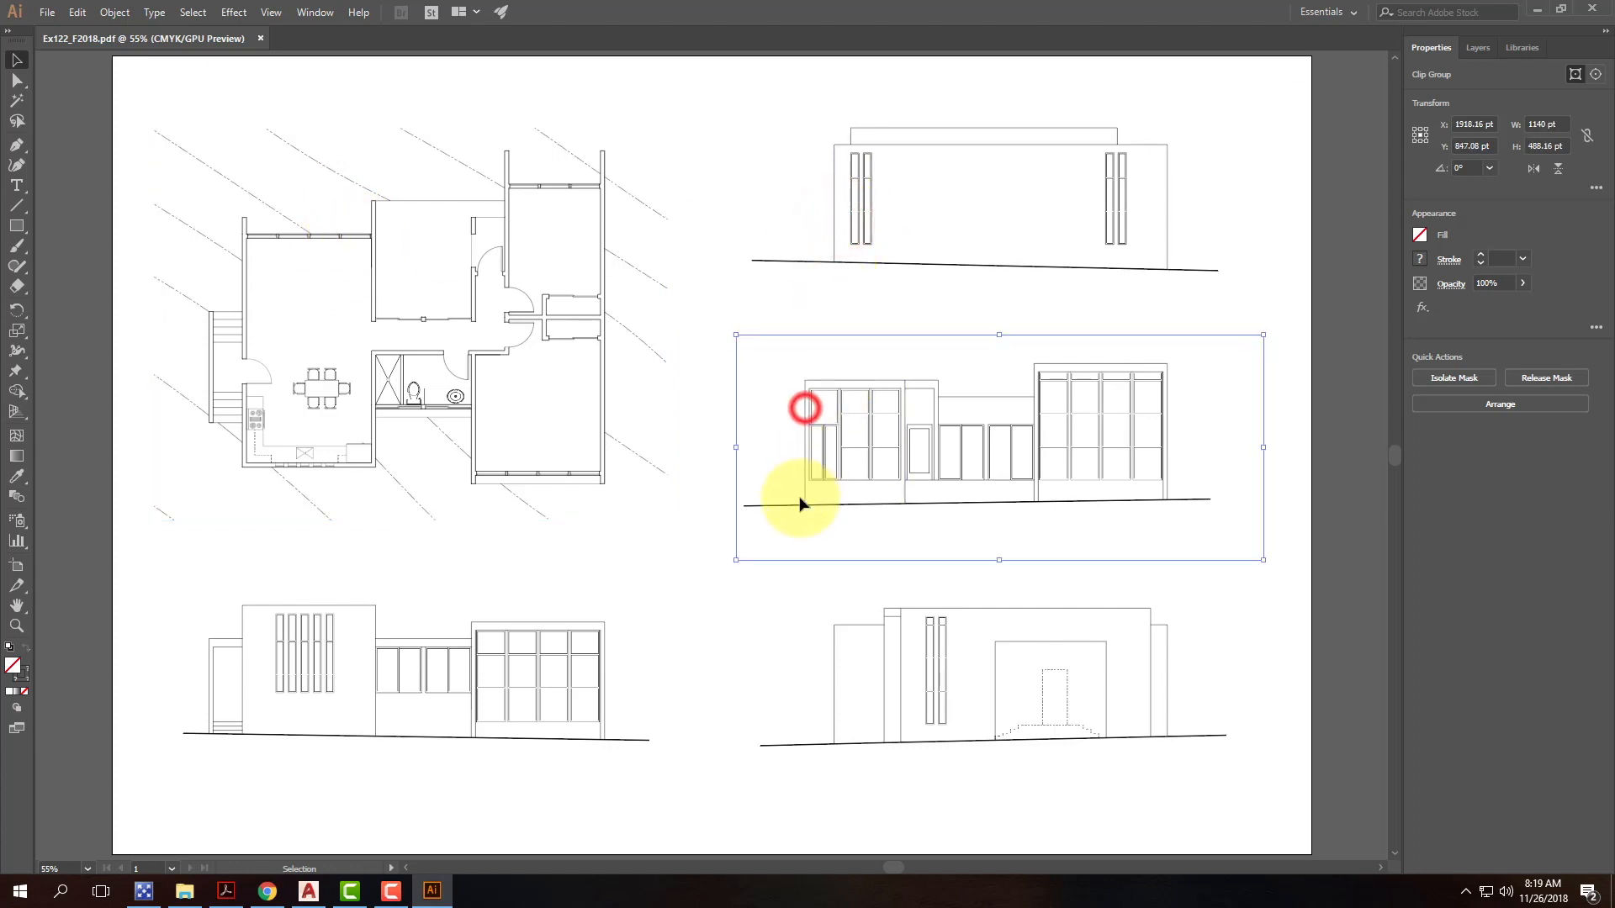
pyautogui.click(834, 686)
pyautogui.click(621, 744)
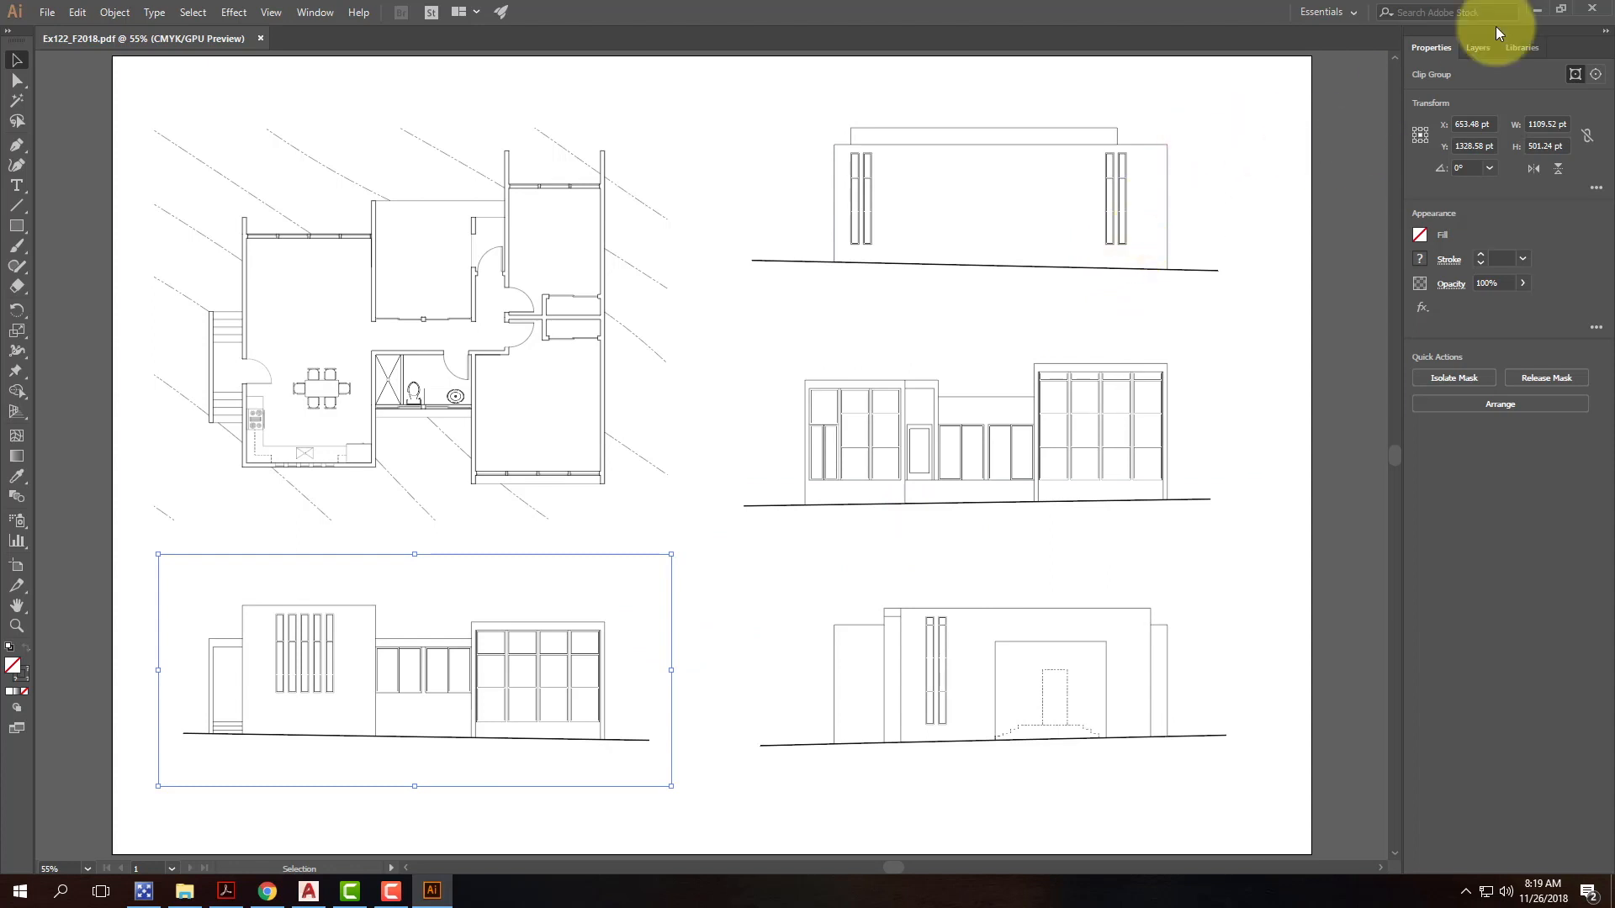
# Step: Expand Layer 1 in the layer list and go through each clip group it contains
pyautogui.click(1478, 50)
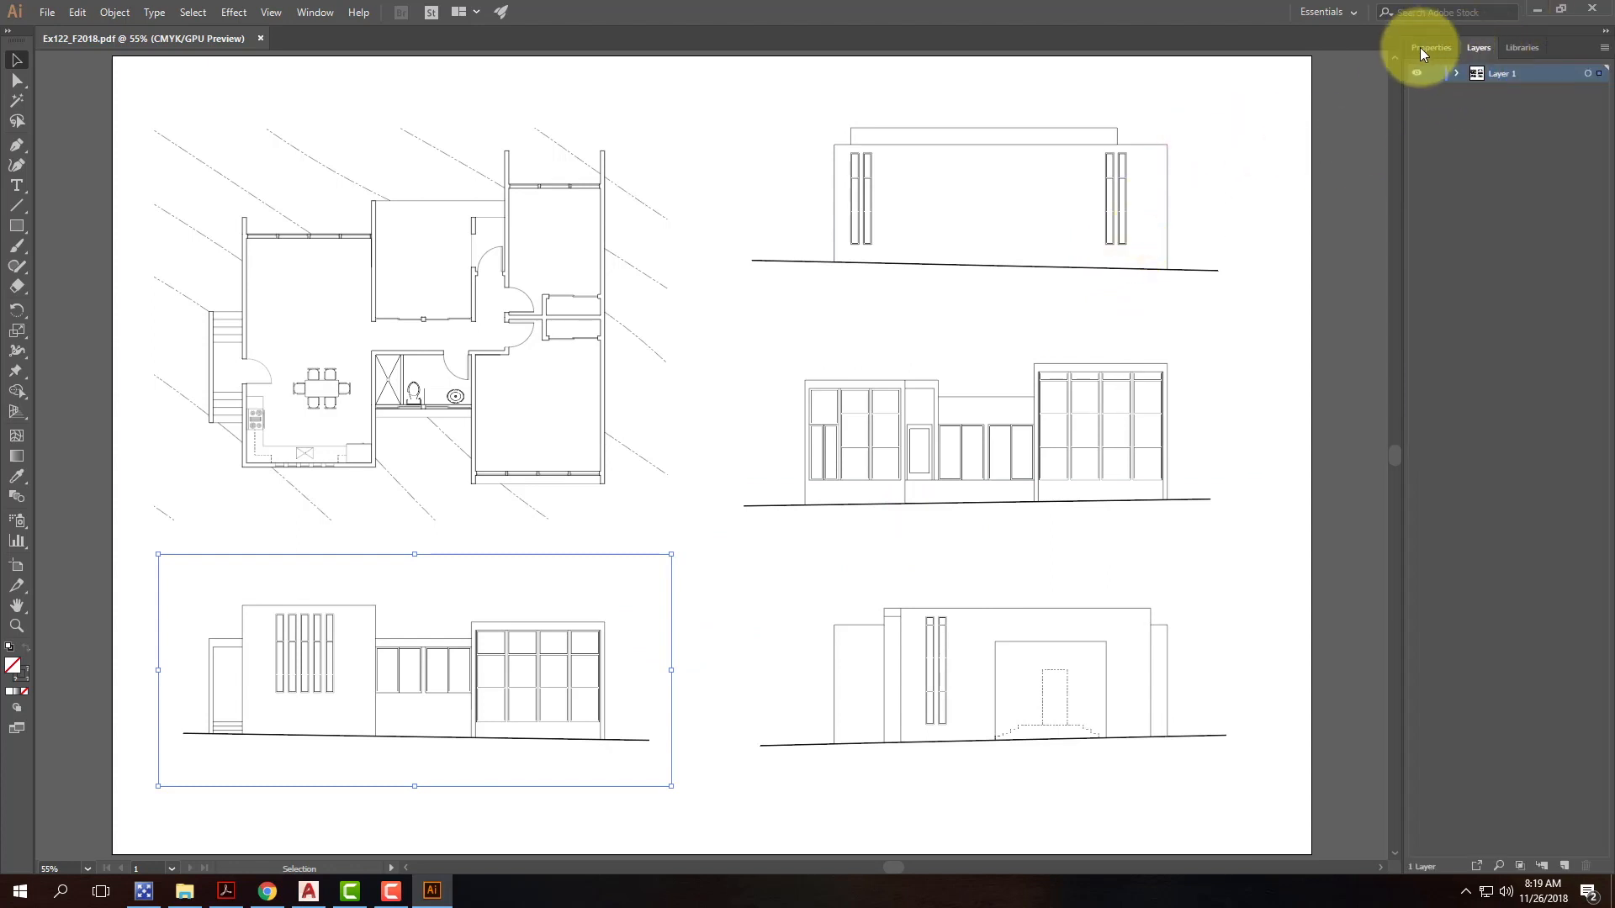
pyautogui.click(1457, 75)
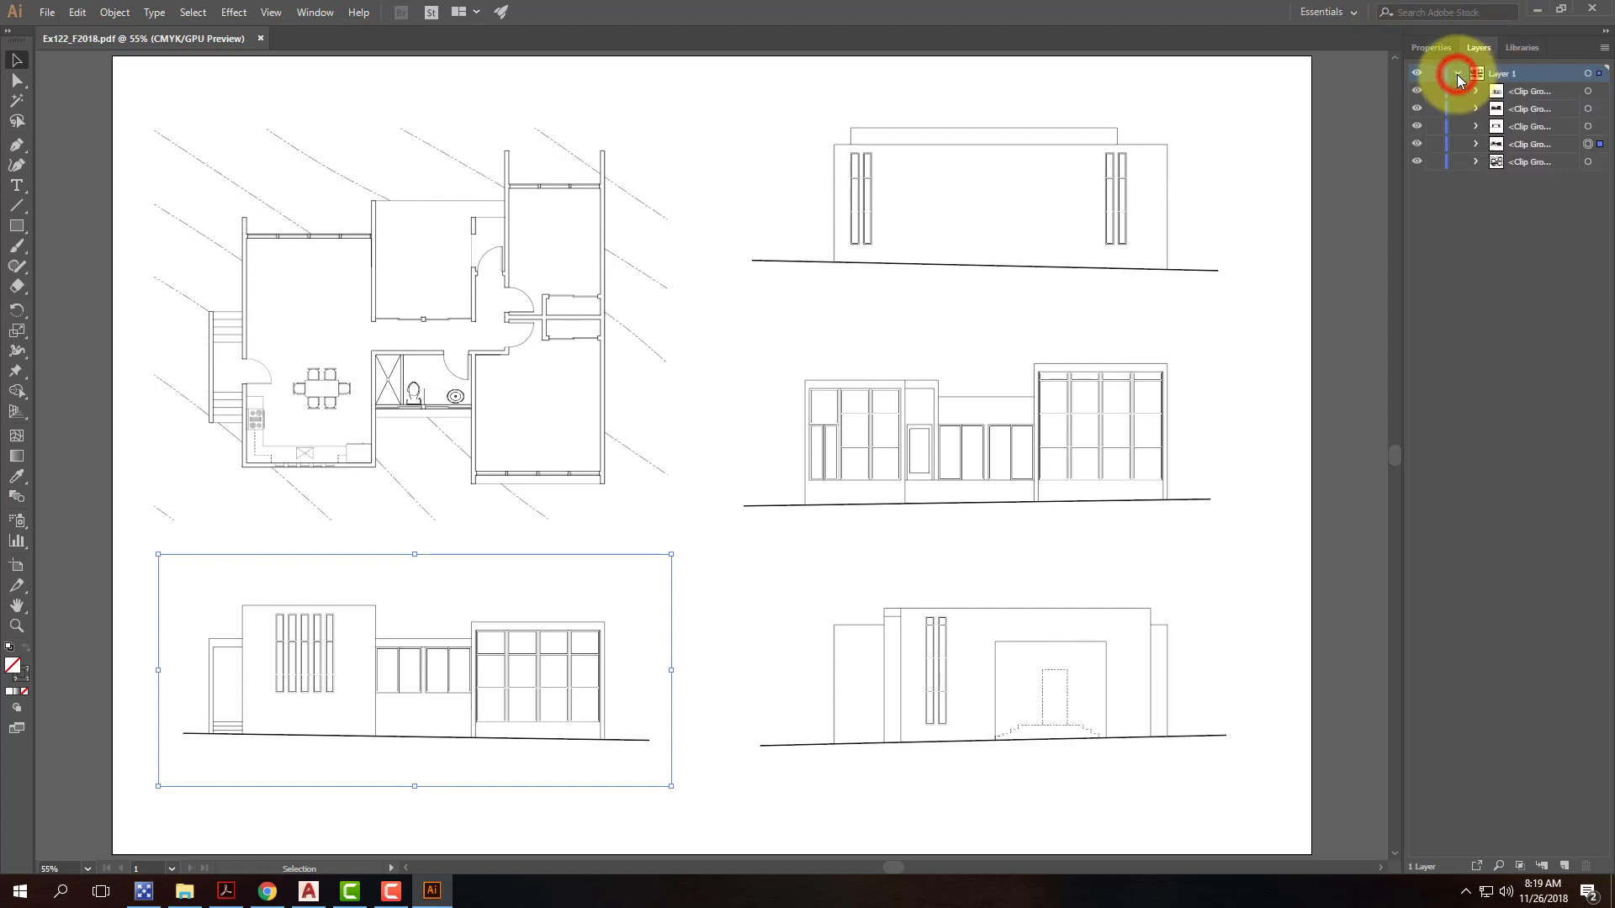
pyautogui.click(1537, 91)
pyautogui.click(1535, 109)
pyautogui.click(1544, 126)
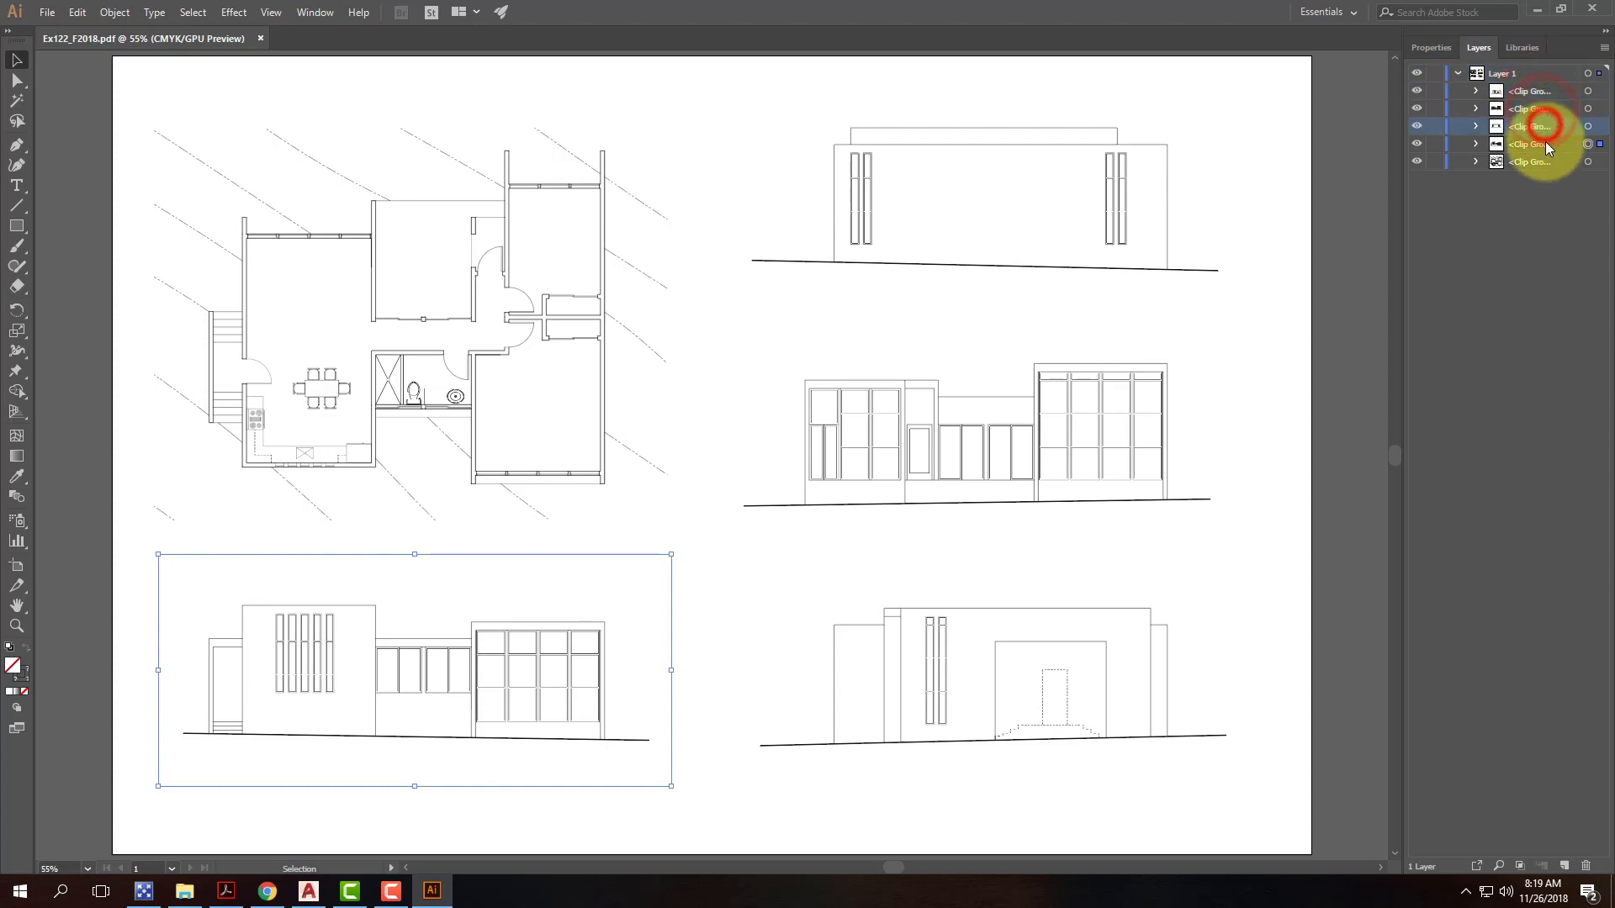
pyautogui.click(1546, 143)
pyautogui.click(1537, 161)
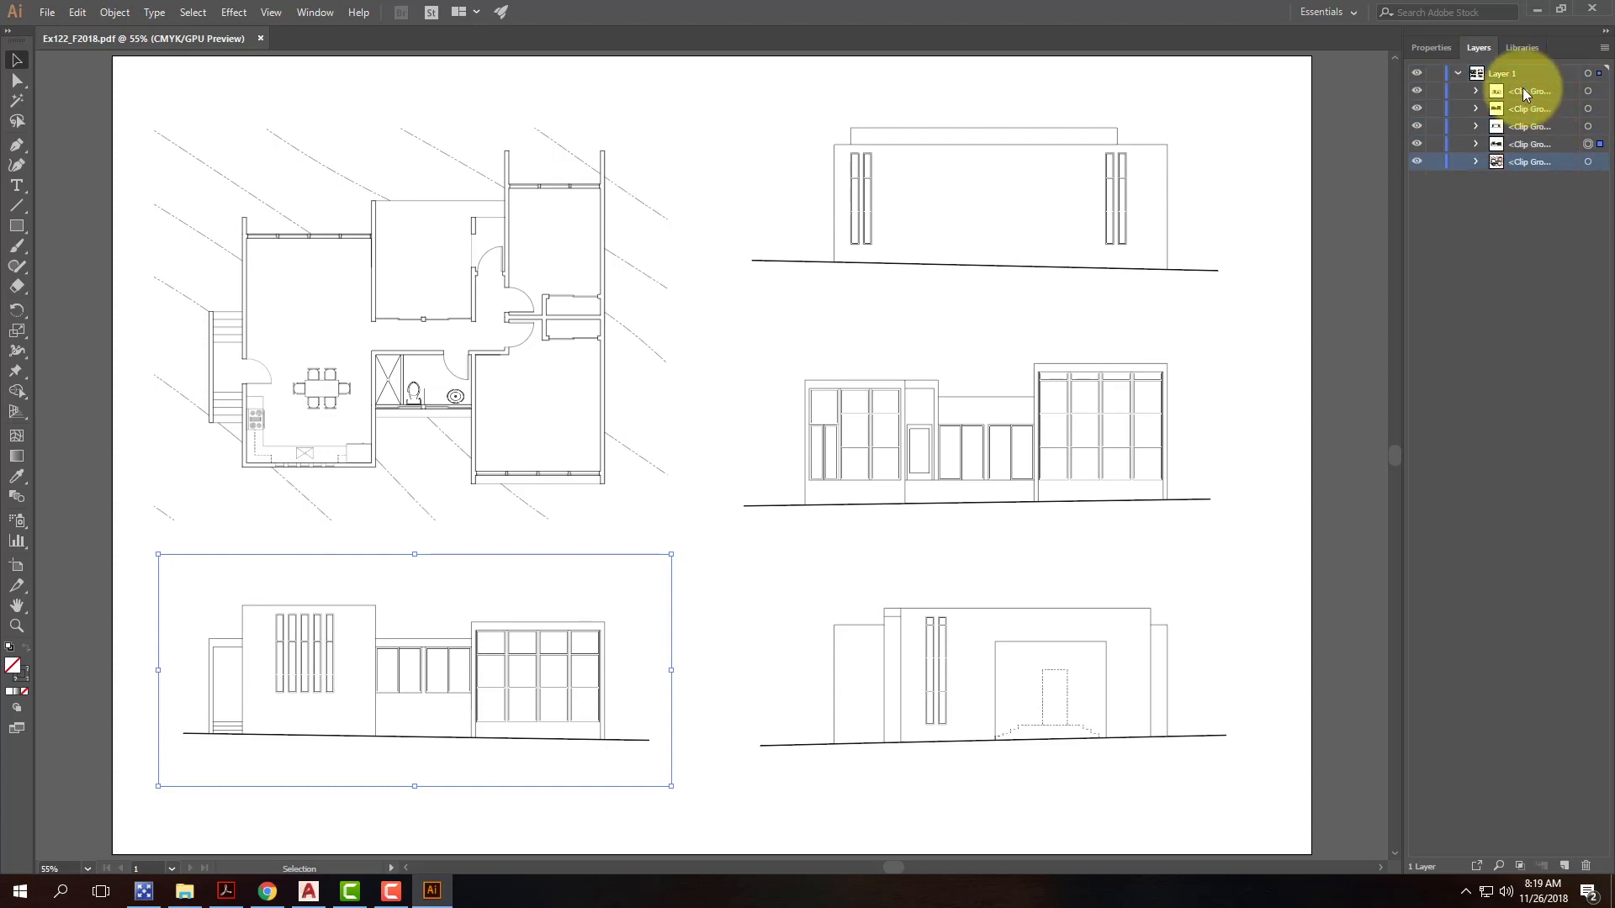
# Step: Switch each clip group's visibility off and on again to identify which drawing it holds
pyautogui.click(1417, 91)
pyautogui.click(1417, 91)
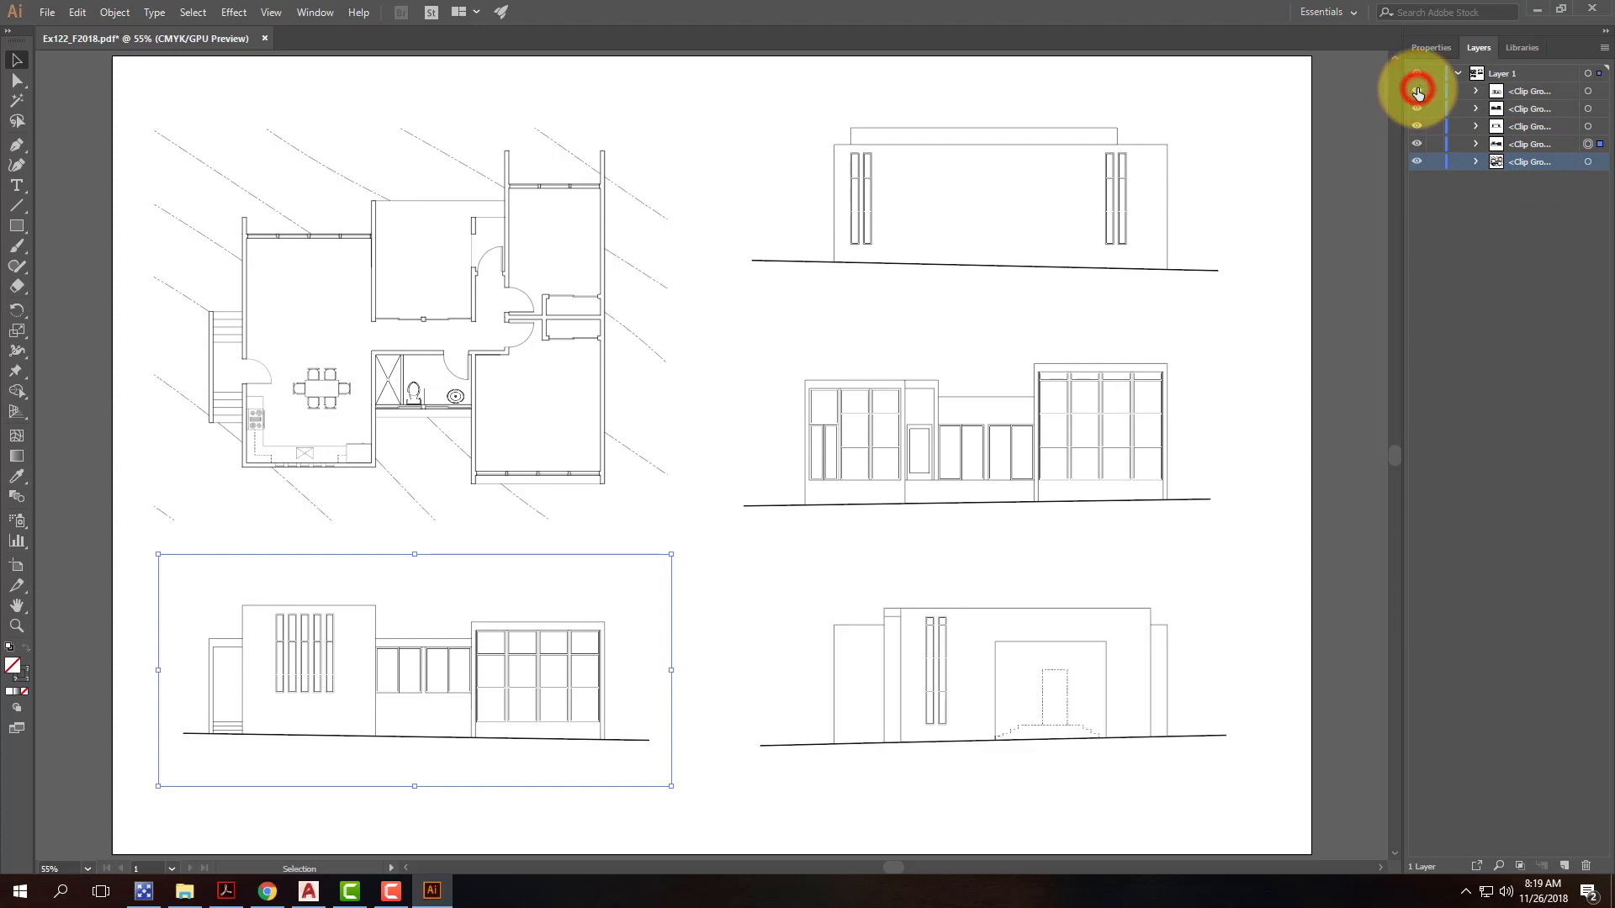
pyautogui.click(1417, 108)
pyautogui.click(1417, 108)
pyautogui.click(1417, 126)
pyautogui.click(1417, 126)
pyautogui.click(1417, 144)
pyautogui.click(1417, 143)
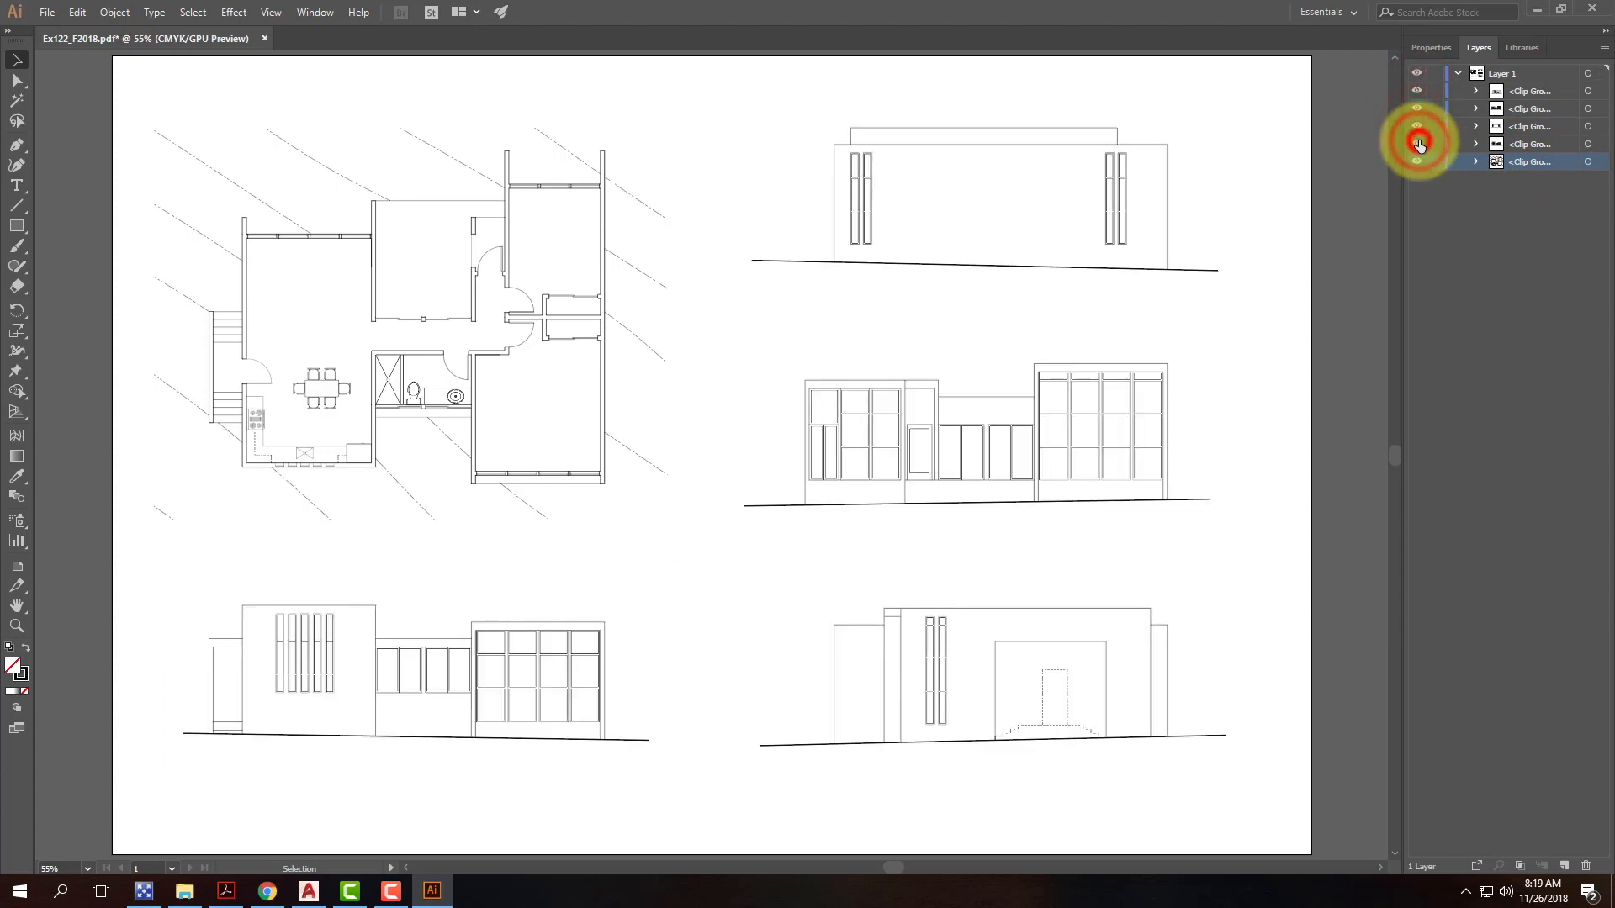
pyautogui.click(1417, 161)
pyautogui.click(1416, 163)
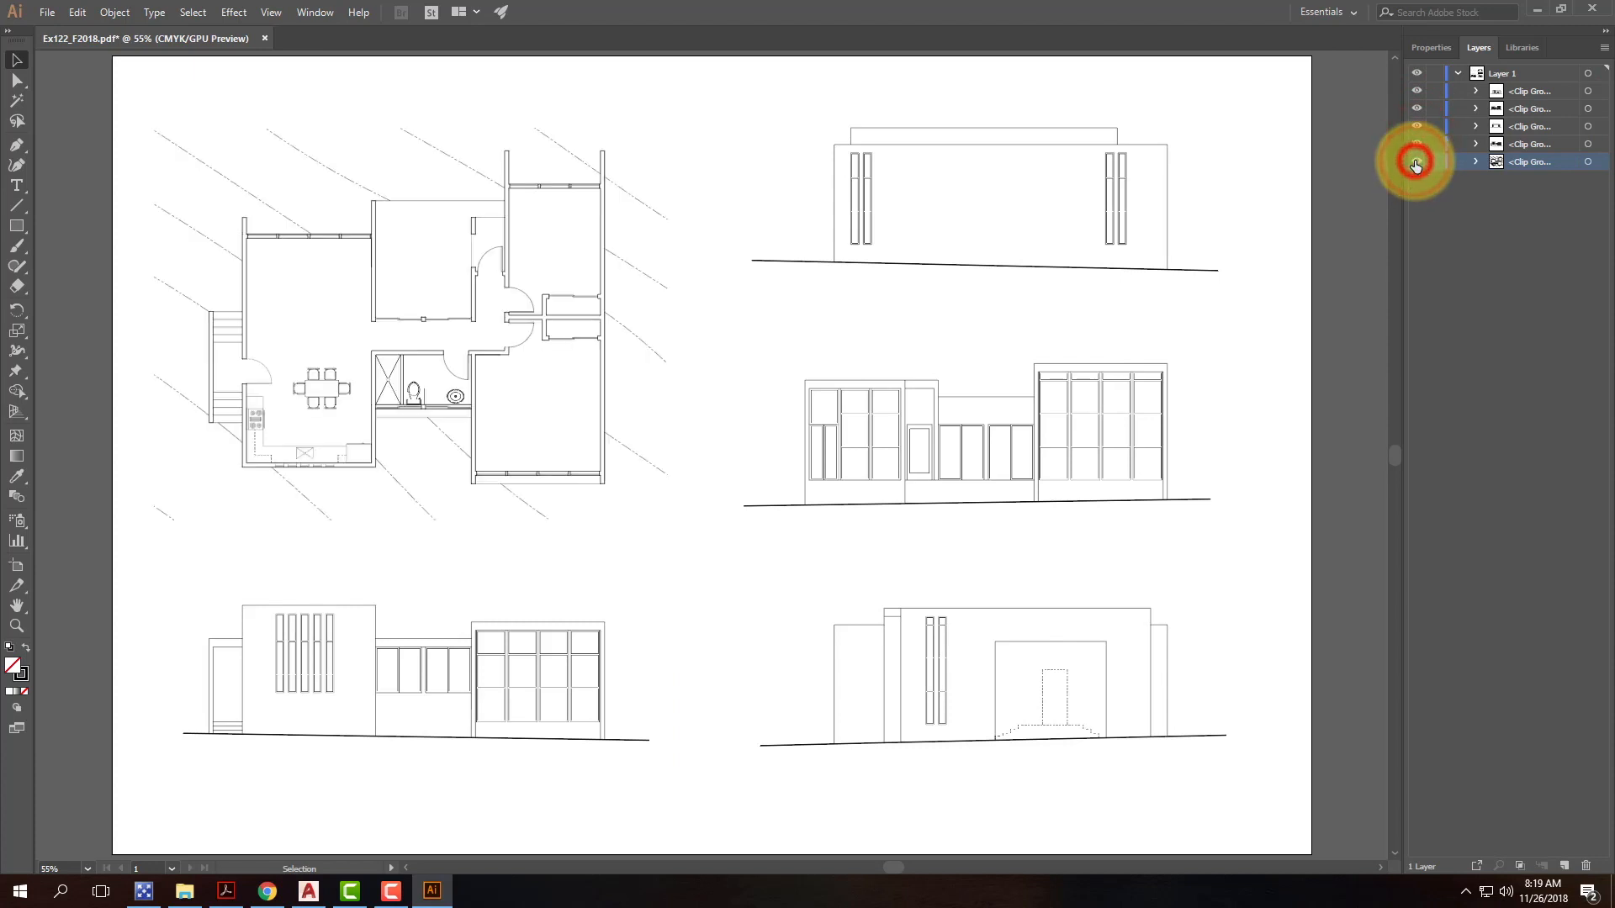
# Step: Release the clipping masks of the first two clip groups in Layer 1
pyautogui.click(1525, 91)
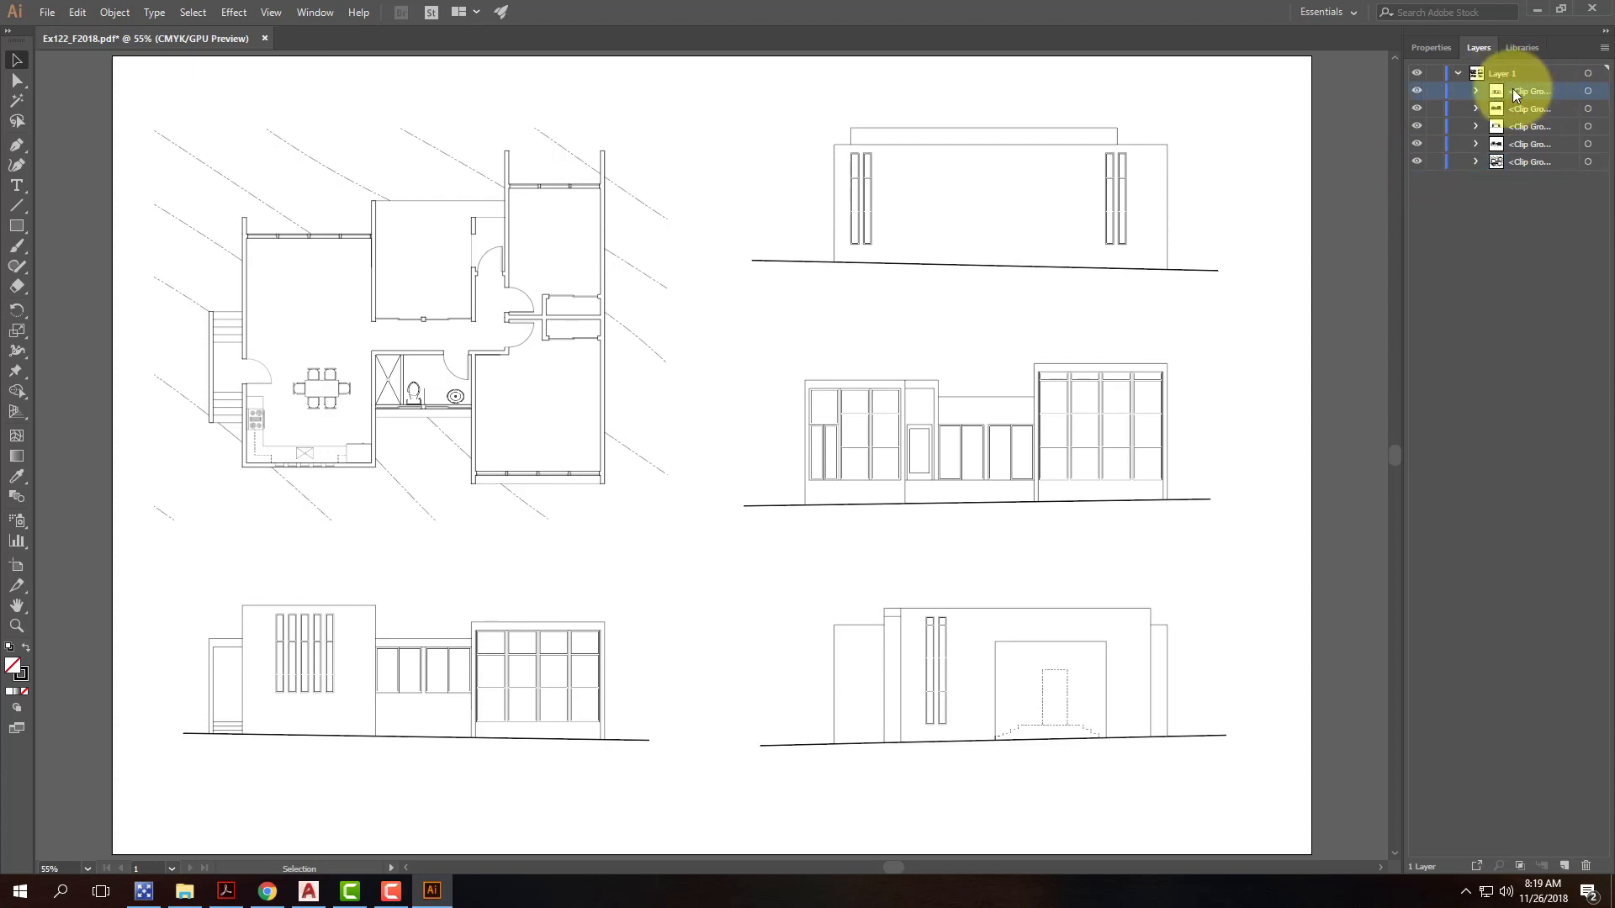
pyautogui.click(1604, 51)
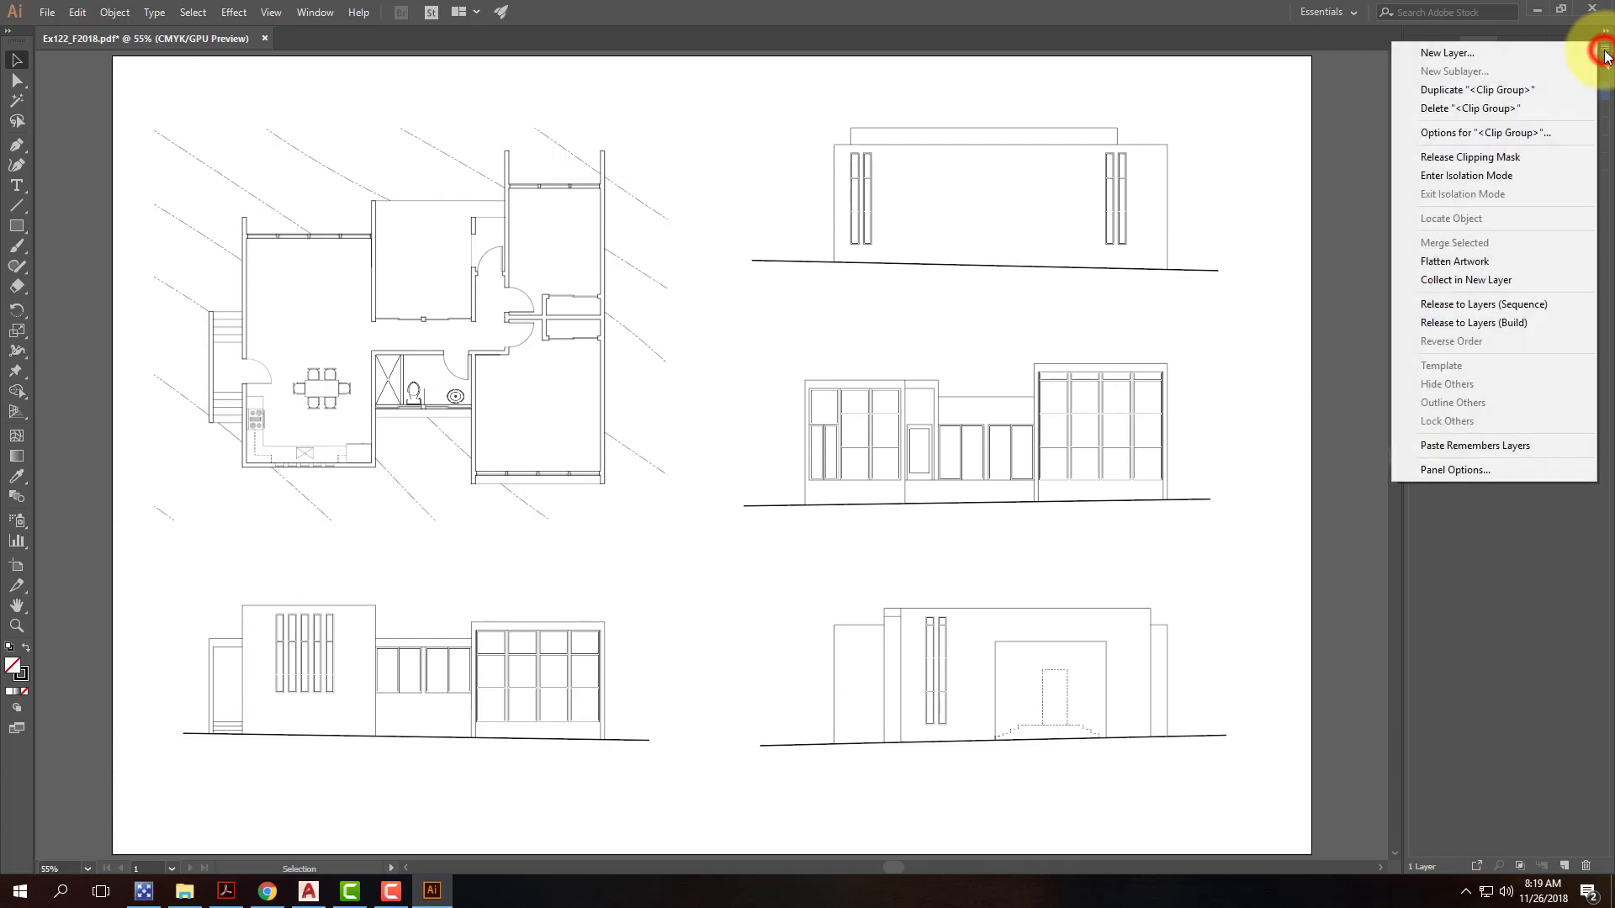
pyautogui.click(1483, 158)
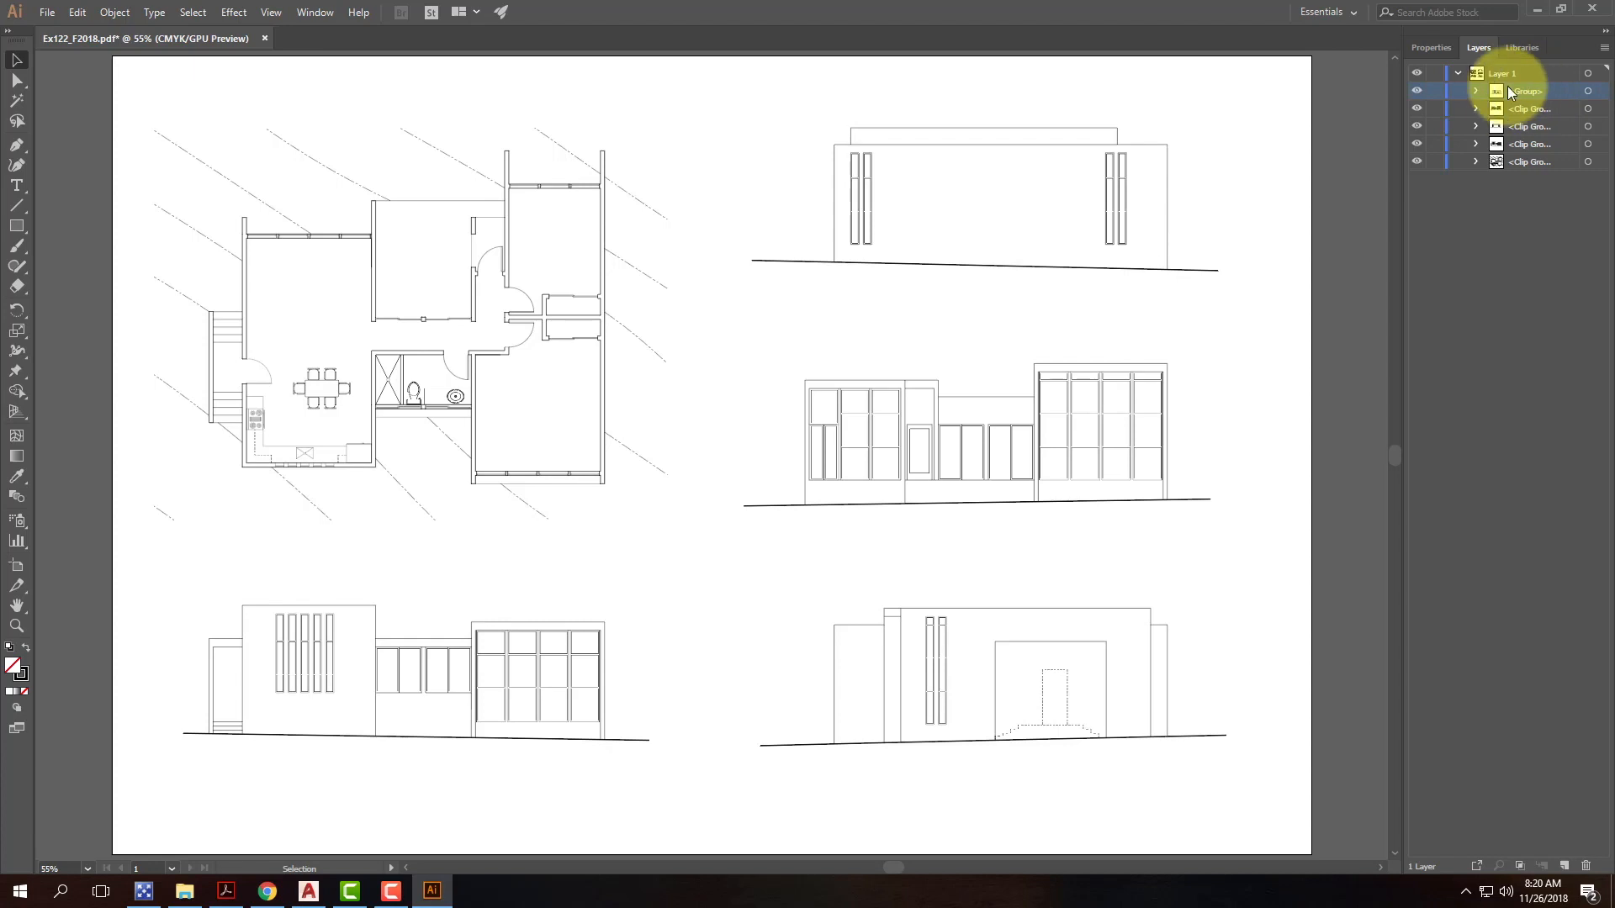
pyautogui.click(1523, 109)
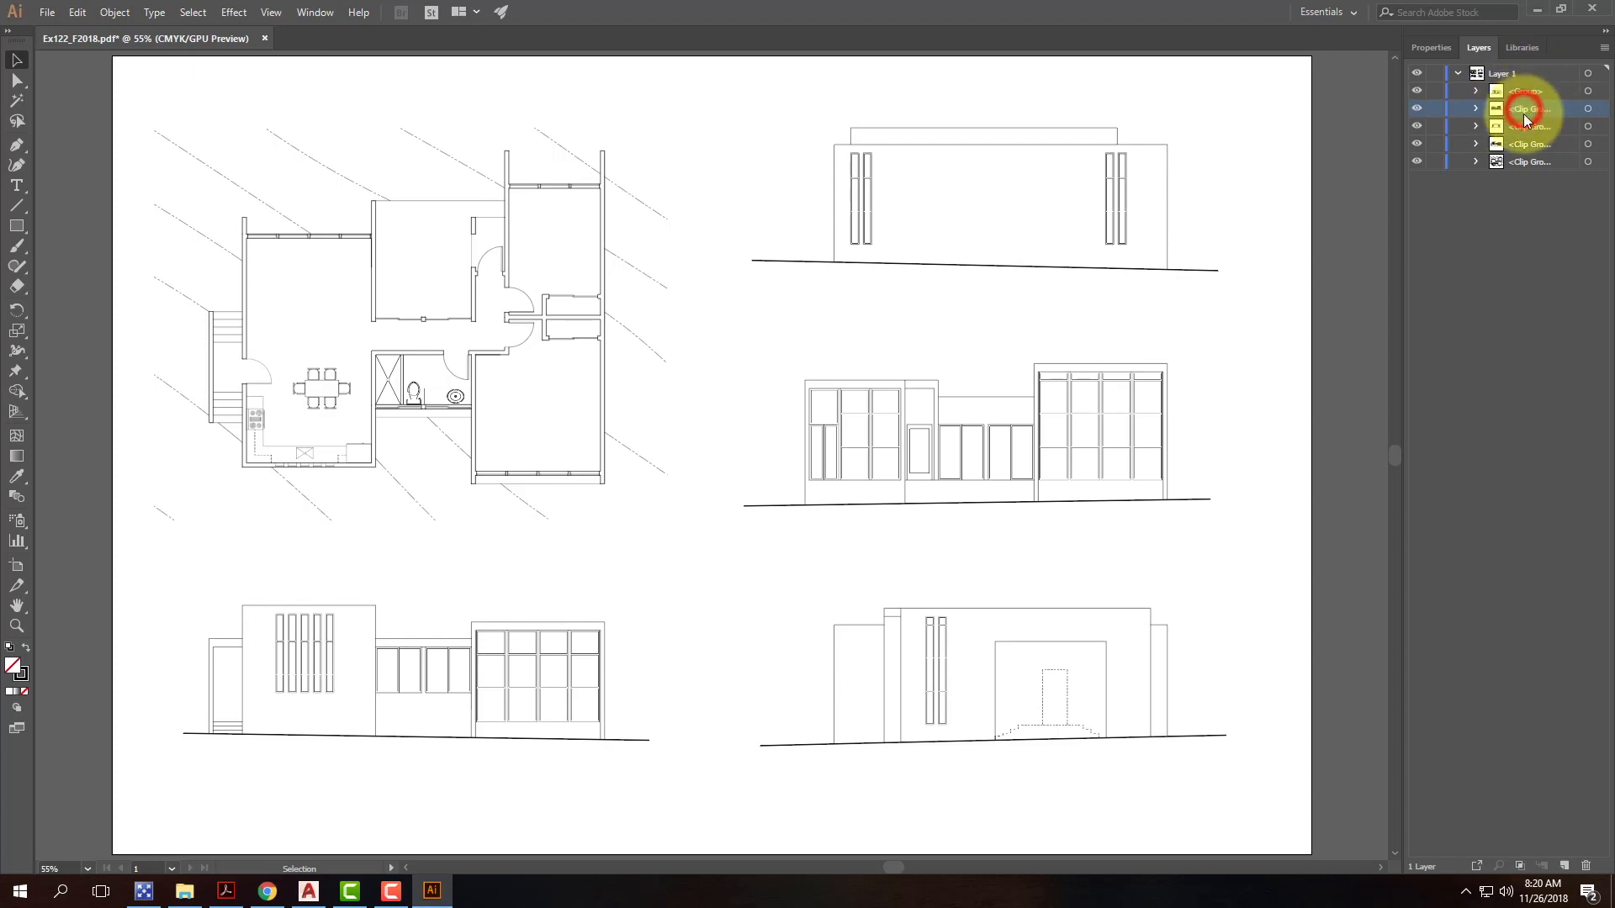
pyautogui.click(1606, 50)
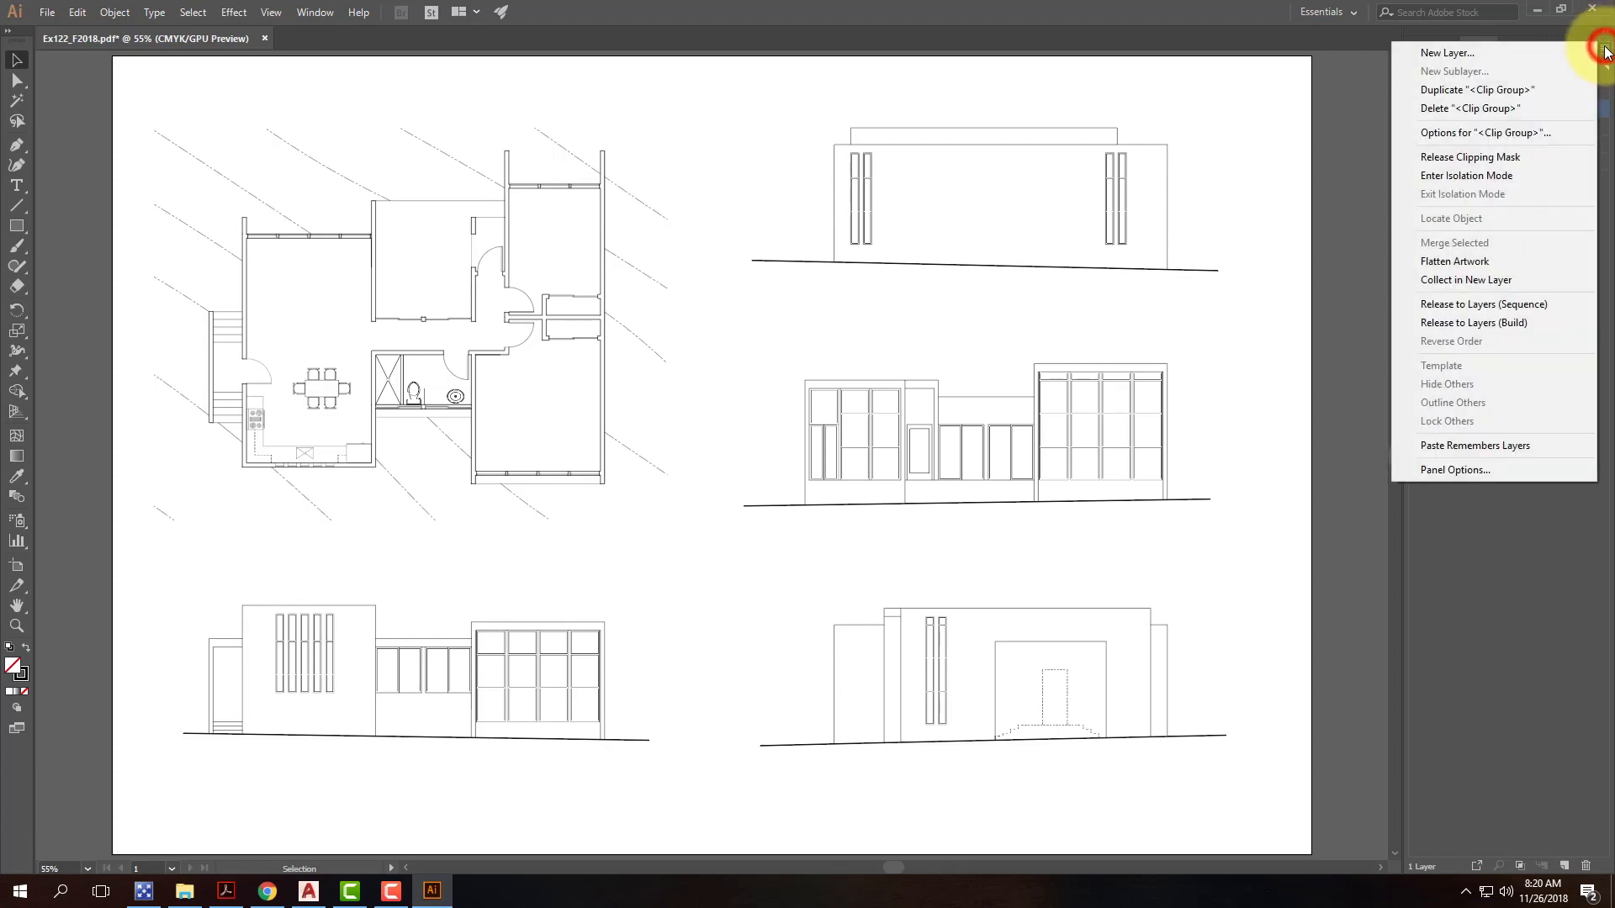
pyautogui.click(1511, 155)
# Step: Release the clipping masks of the three remaining clip groups in Layer 1
pyautogui.click(1529, 127)
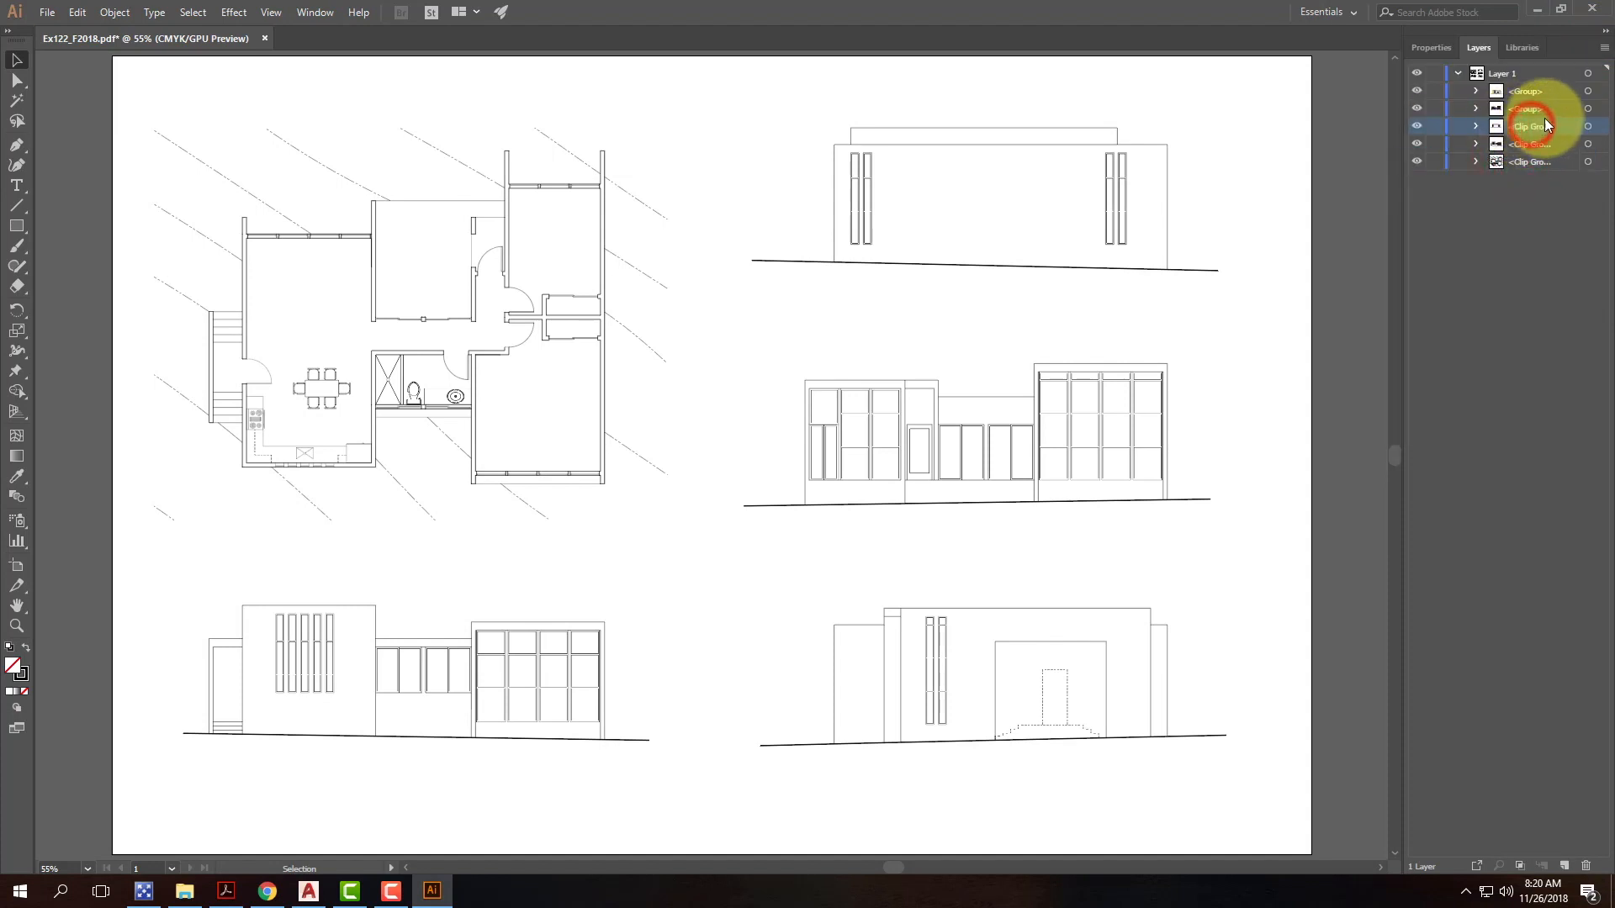
pyautogui.click(1603, 52)
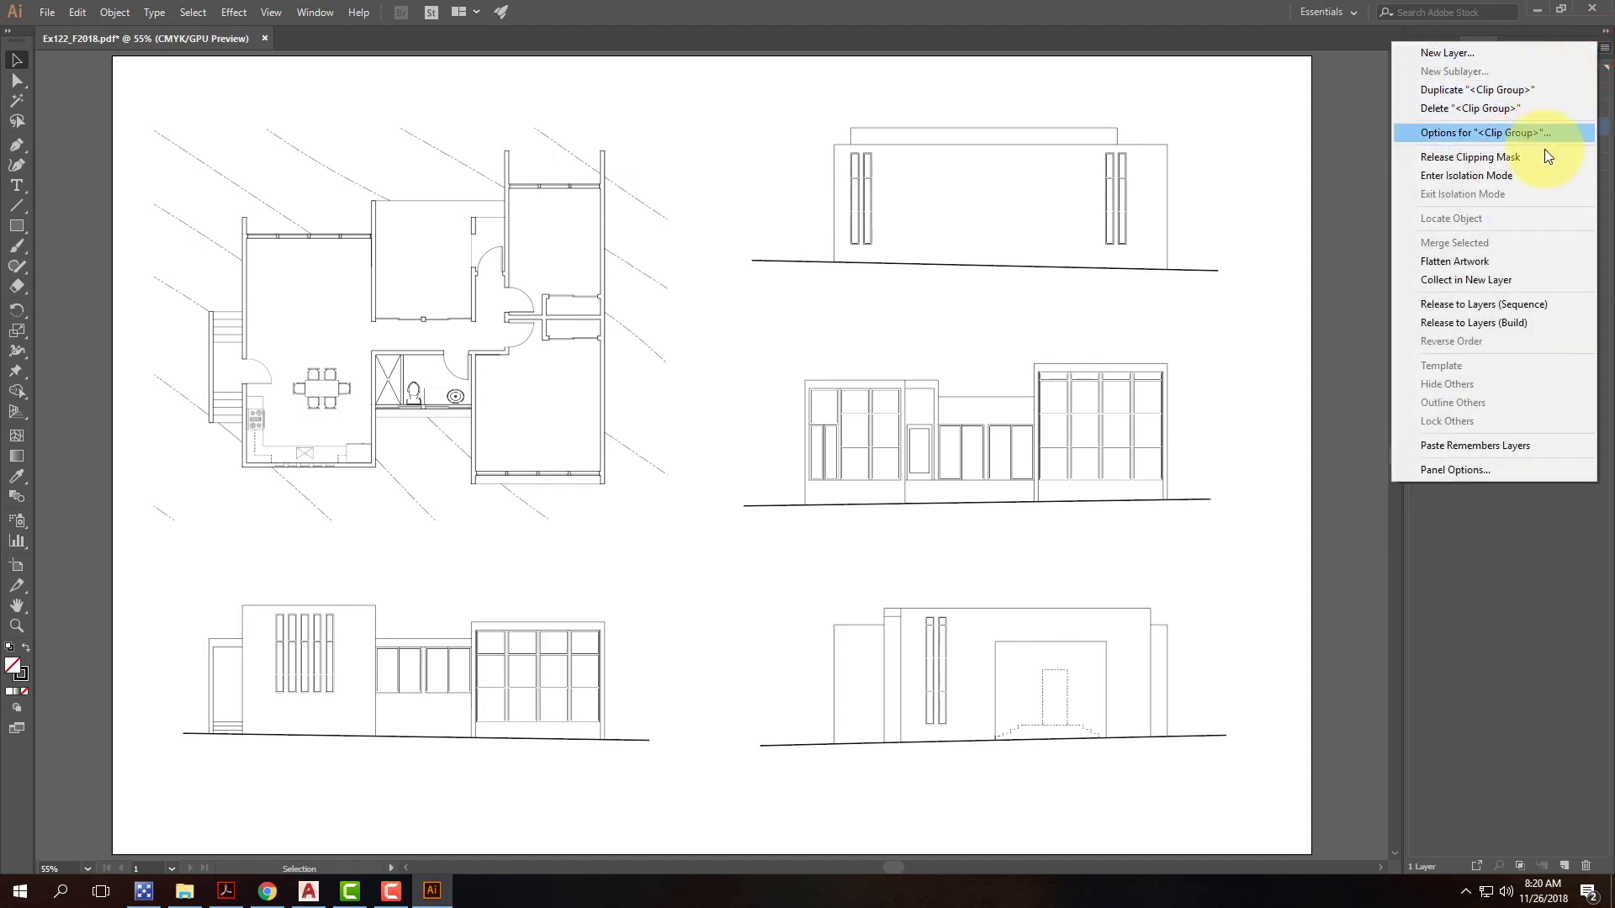
pyautogui.click(1543, 153)
pyautogui.click(1541, 145)
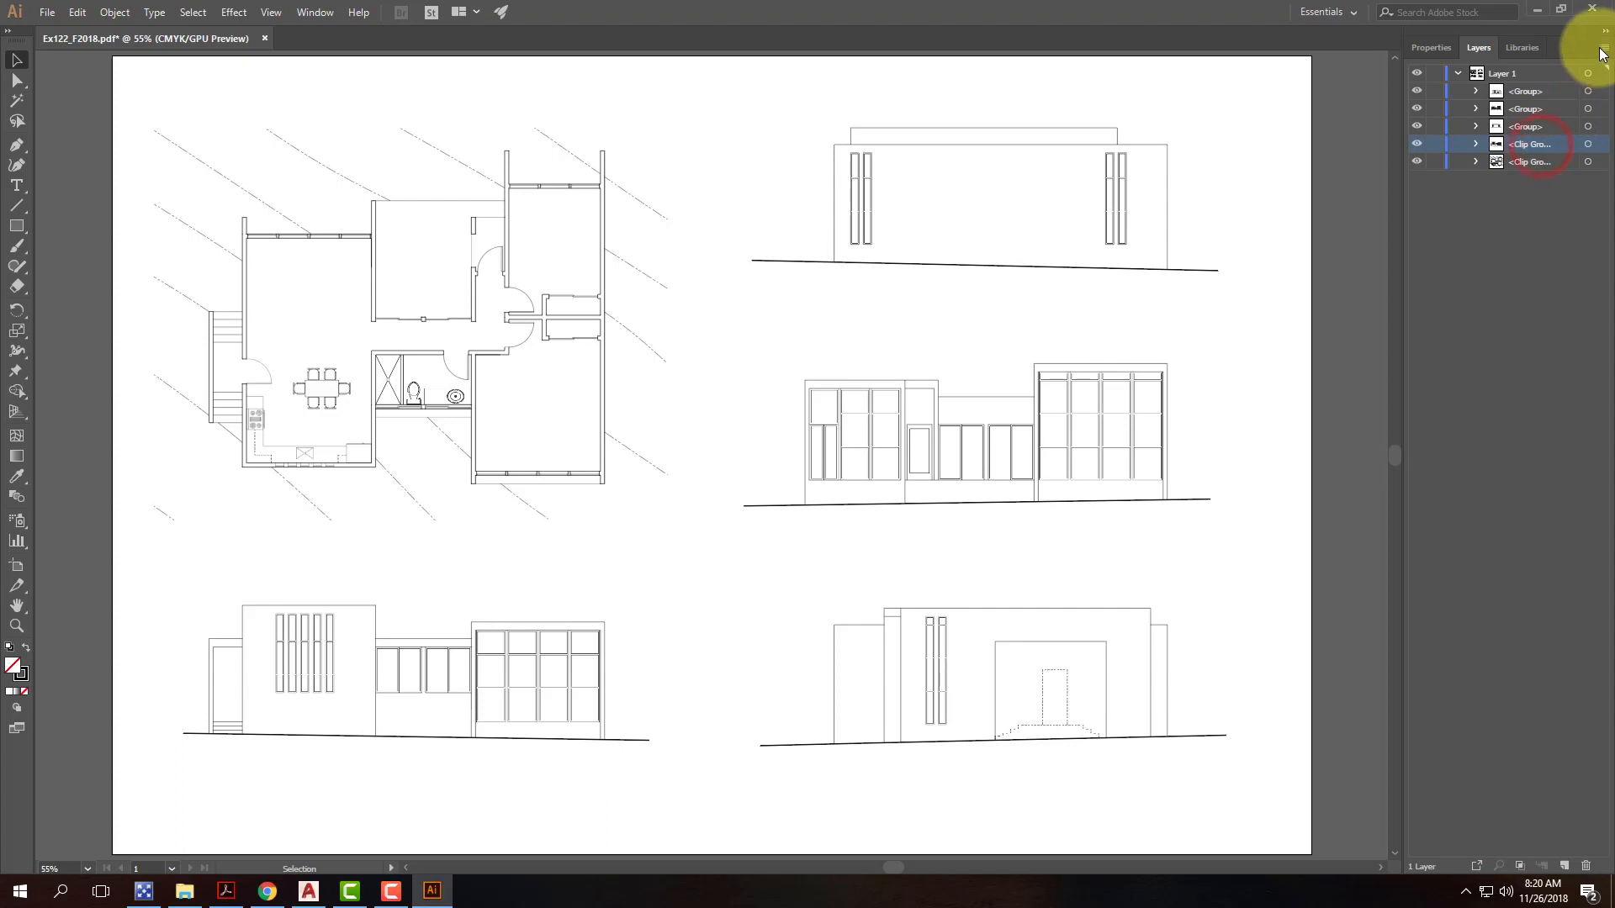
pyautogui.click(1602, 50)
pyautogui.click(1512, 157)
pyautogui.click(1542, 161)
pyautogui.click(1603, 48)
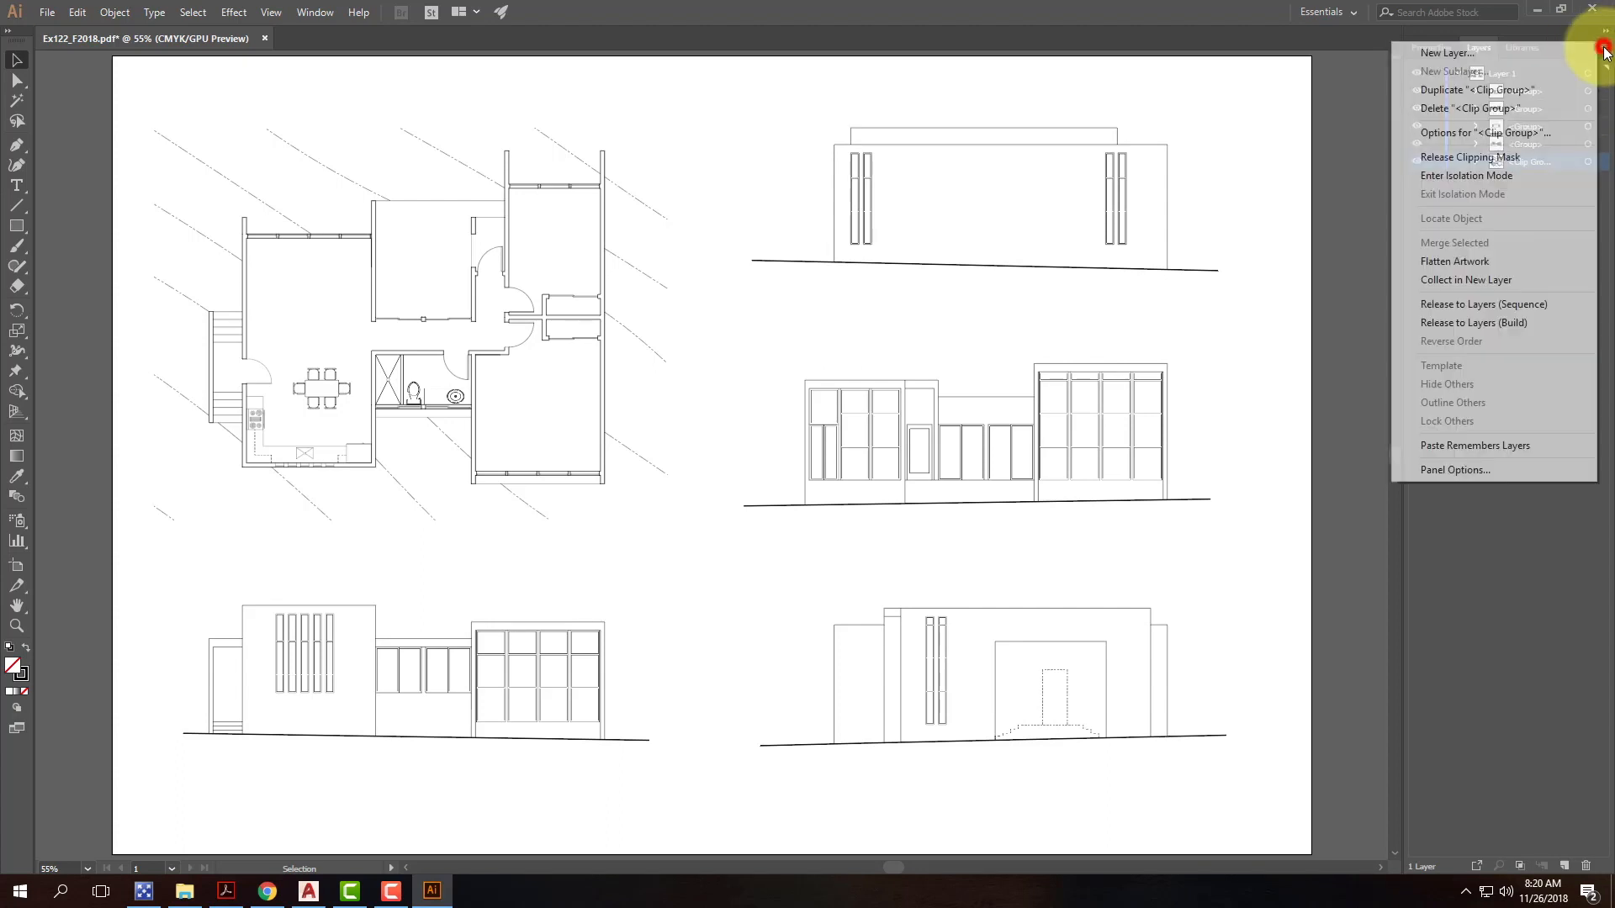
pyautogui.click(1501, 159)
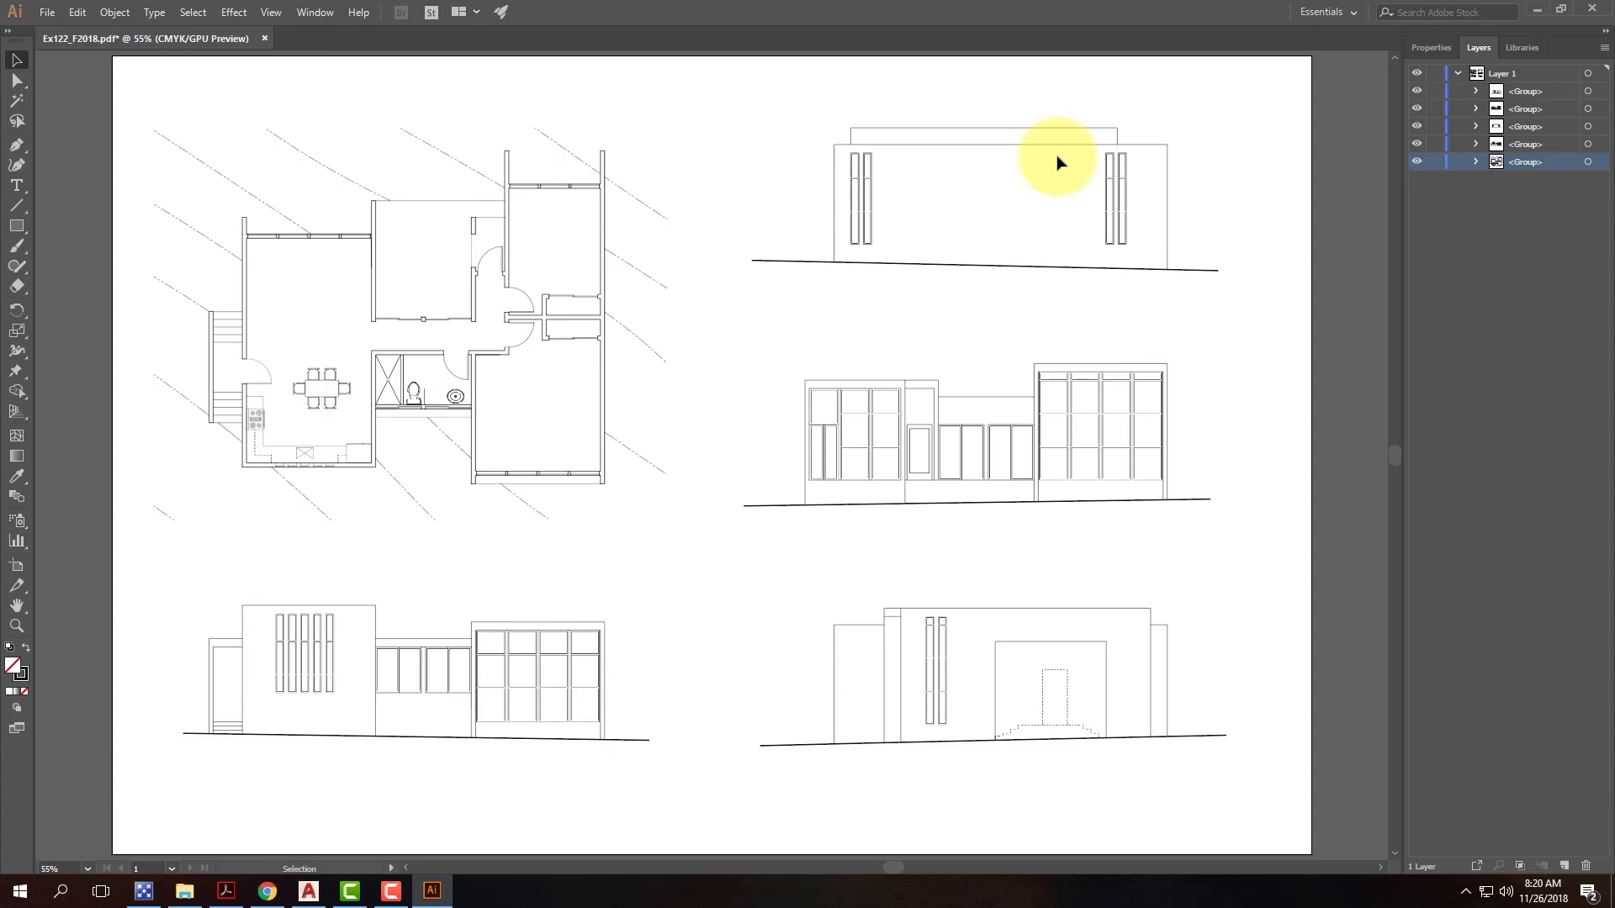
pyautogui.hotkey('ctrl', '0')
pyautogui.hotkey('ctrl', '-')
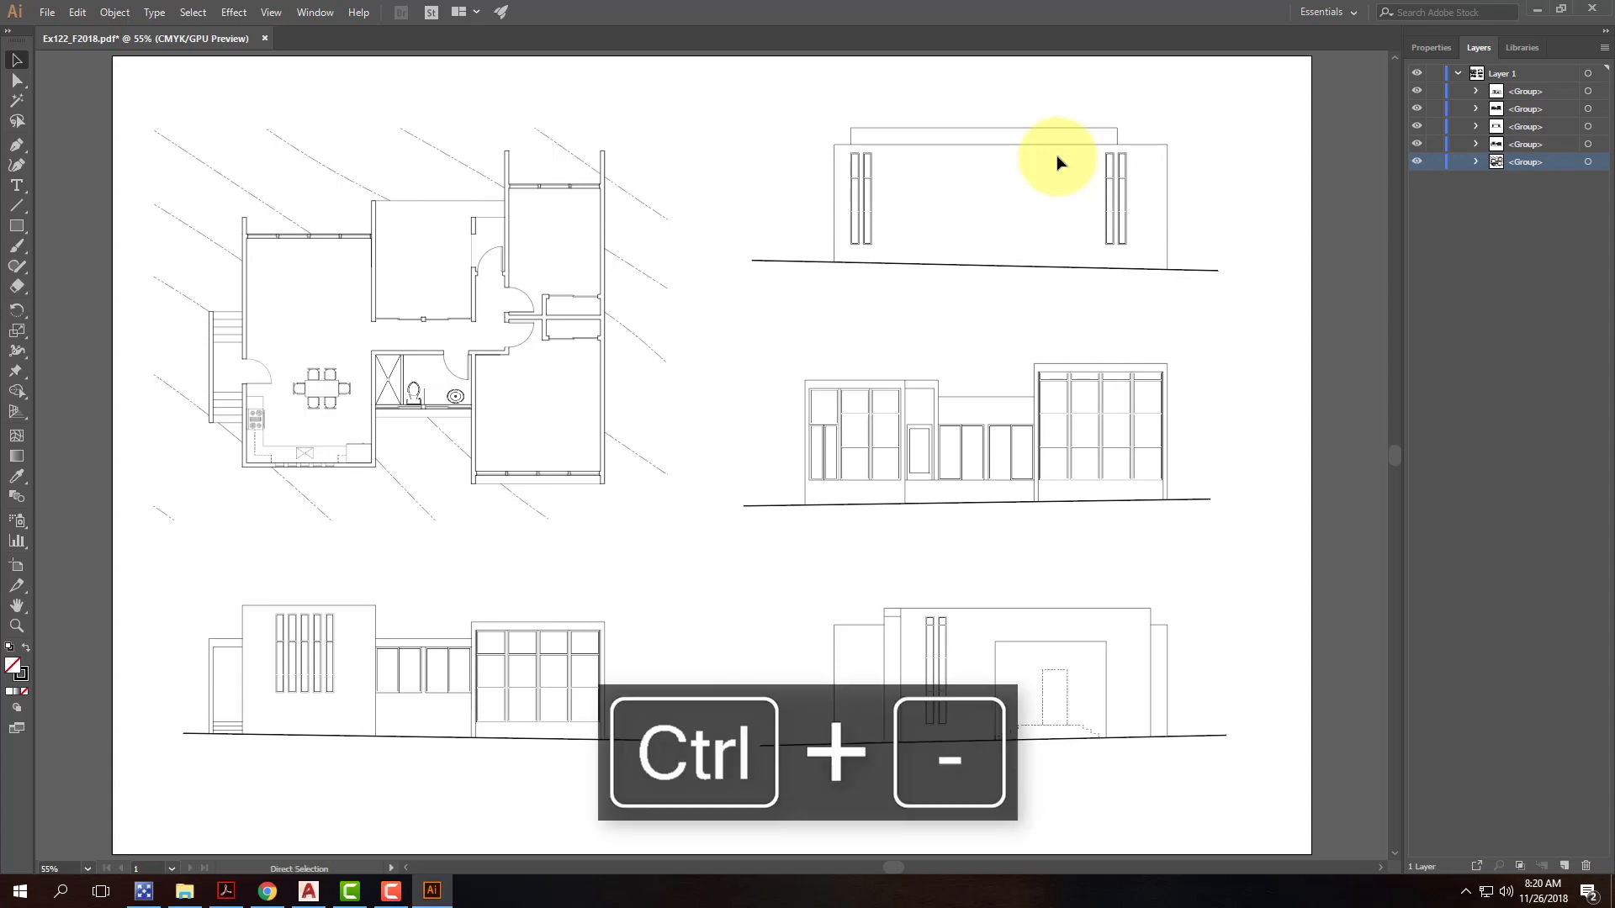
pyautogui.click(668, 129)
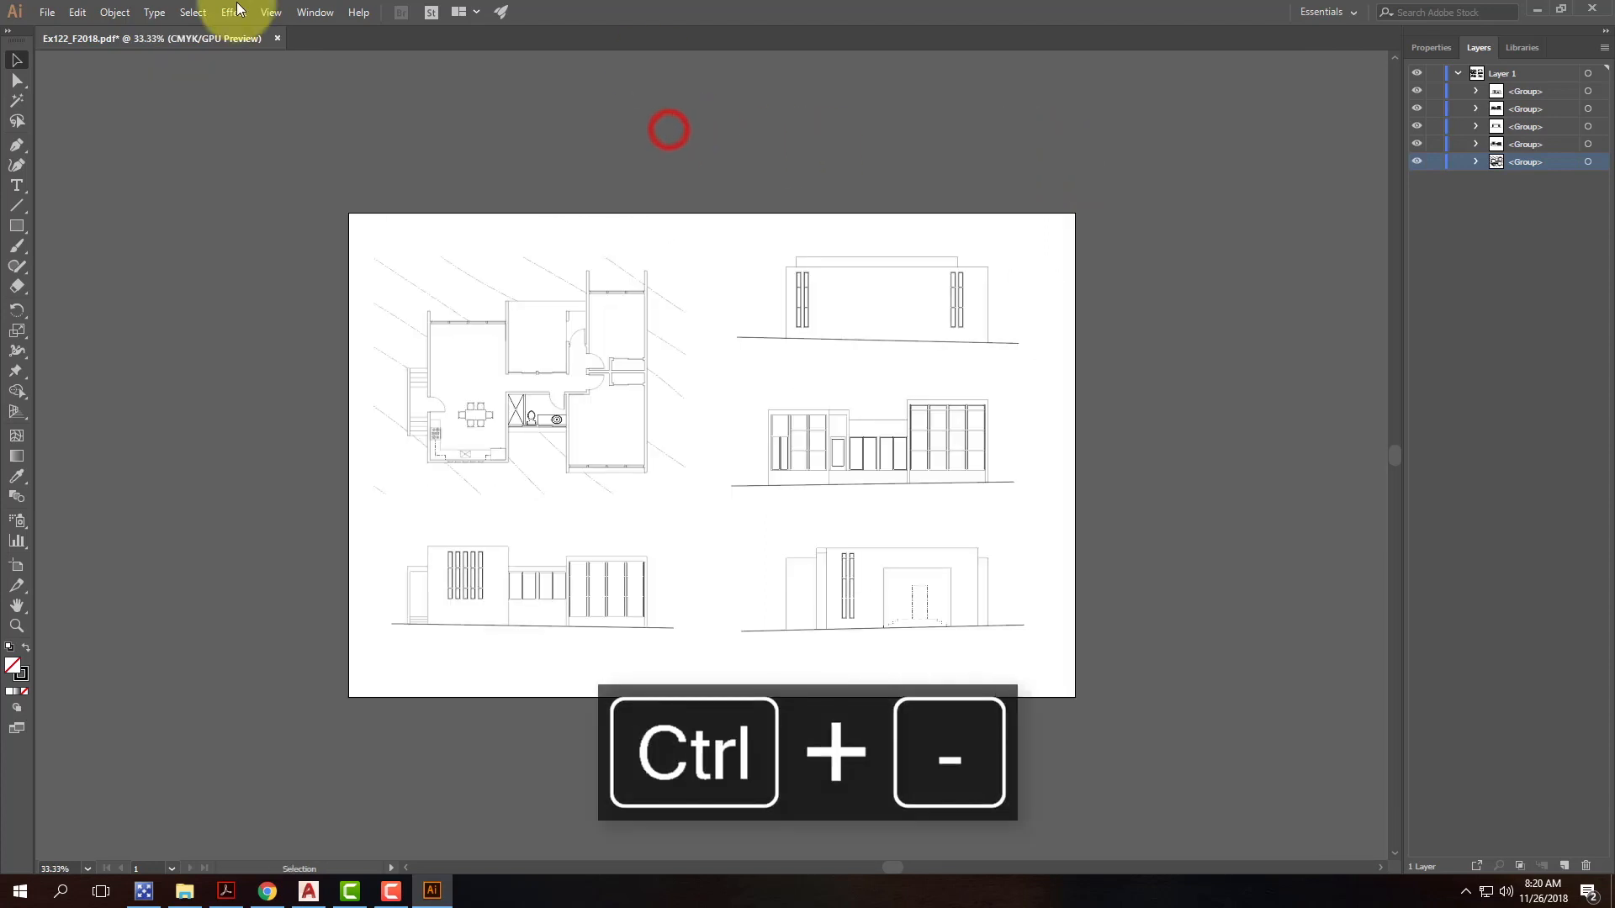
pyautogui.click(78, 13)
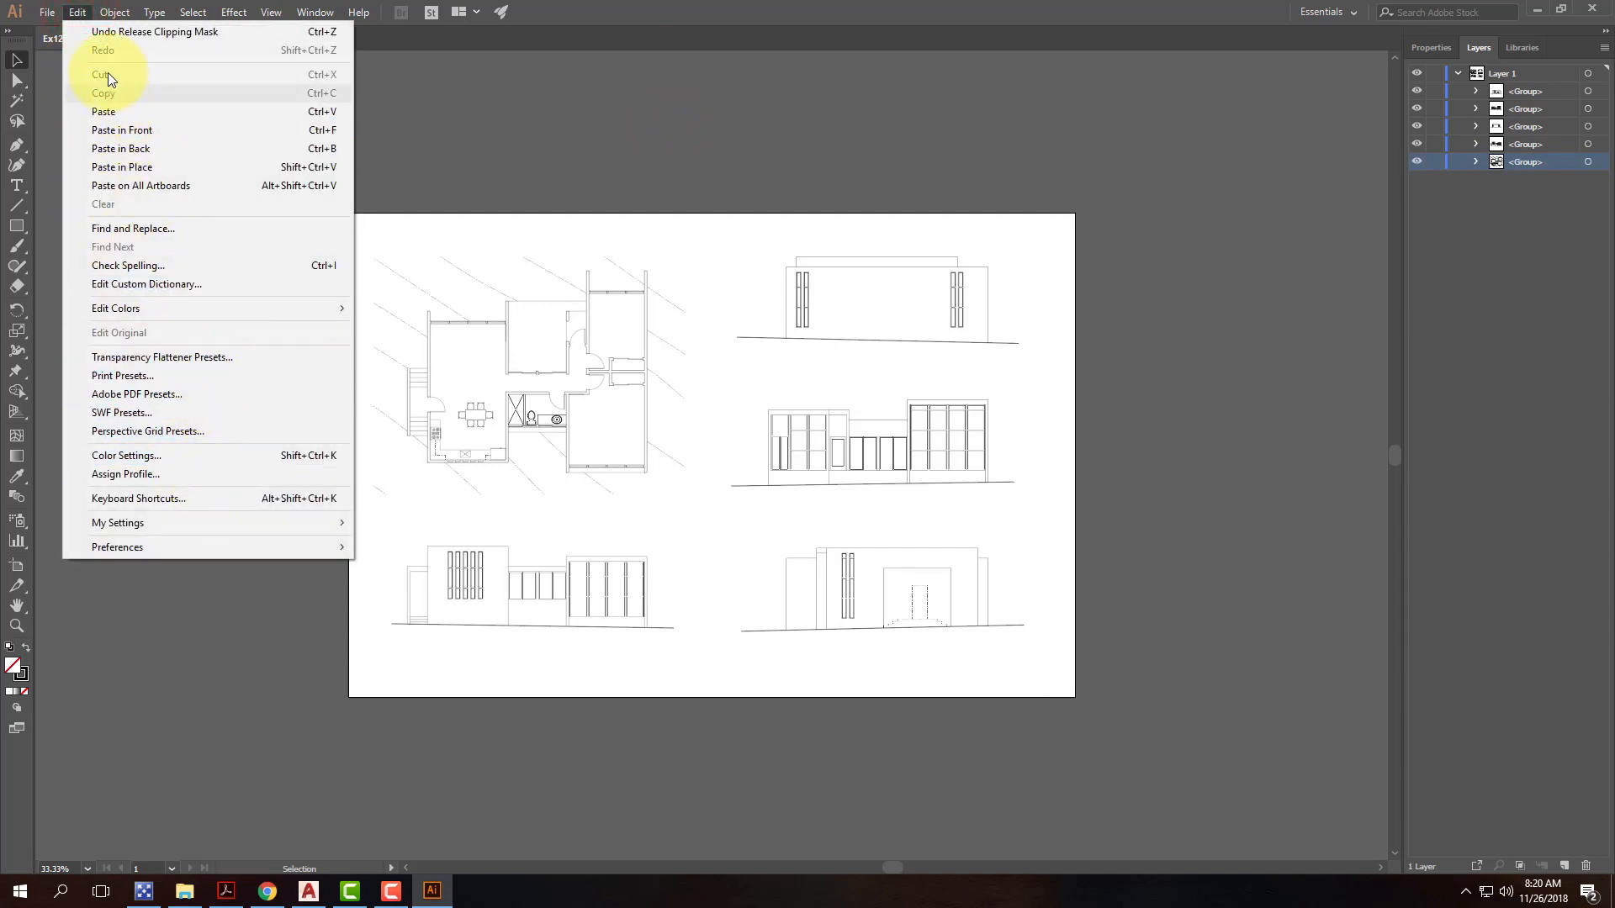
pyautogui.moveTo(52, 18)
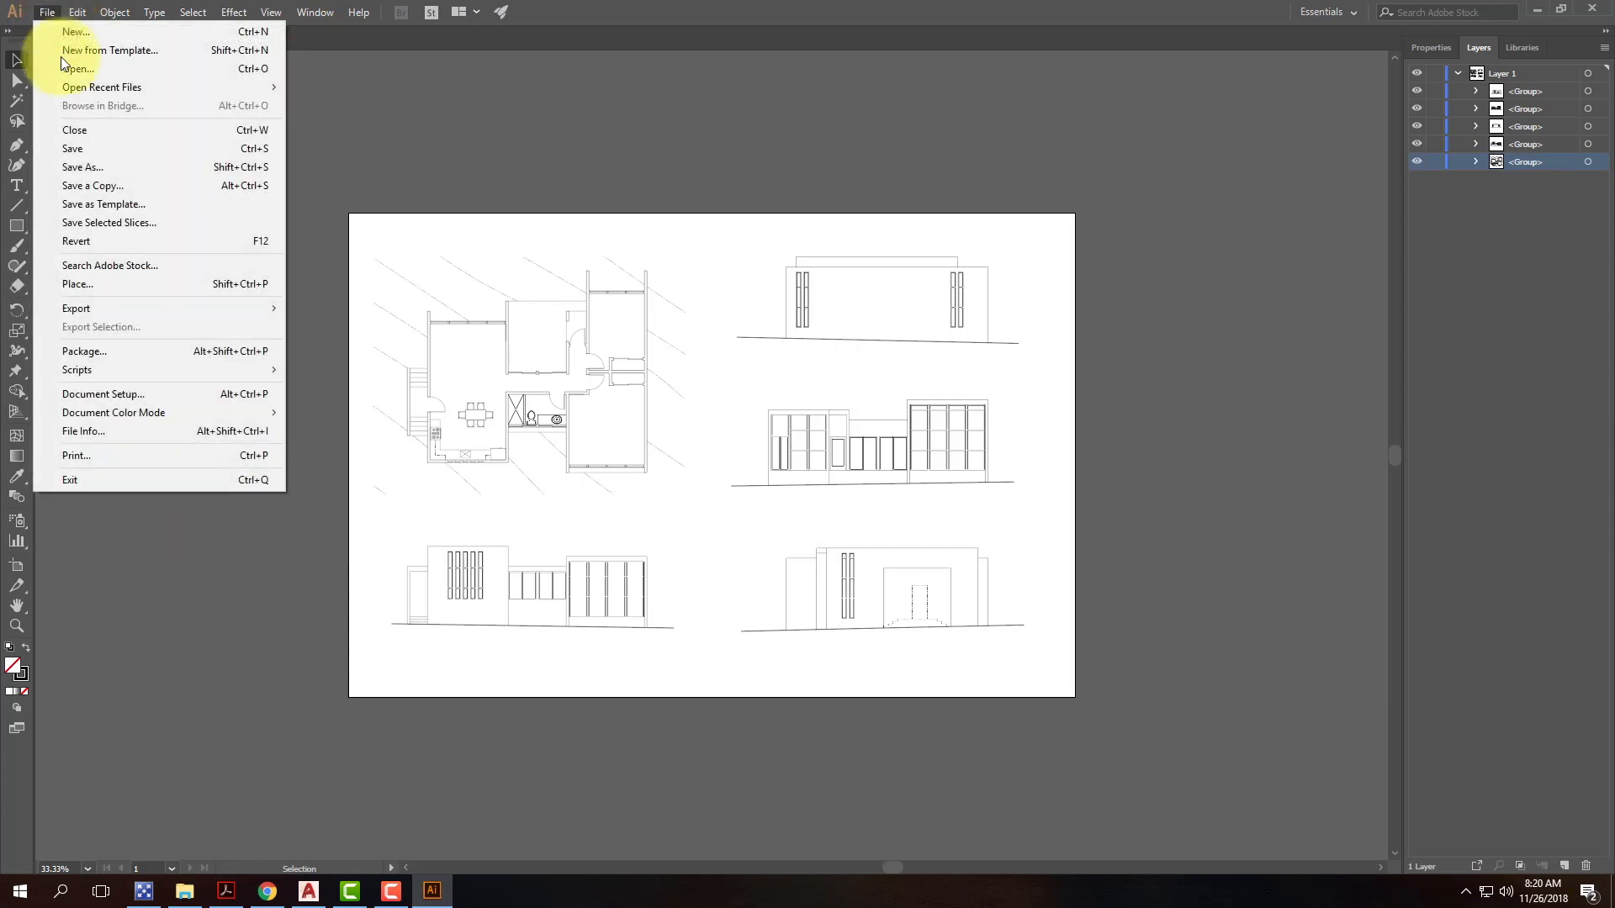
pyautogui.click(126, 395)
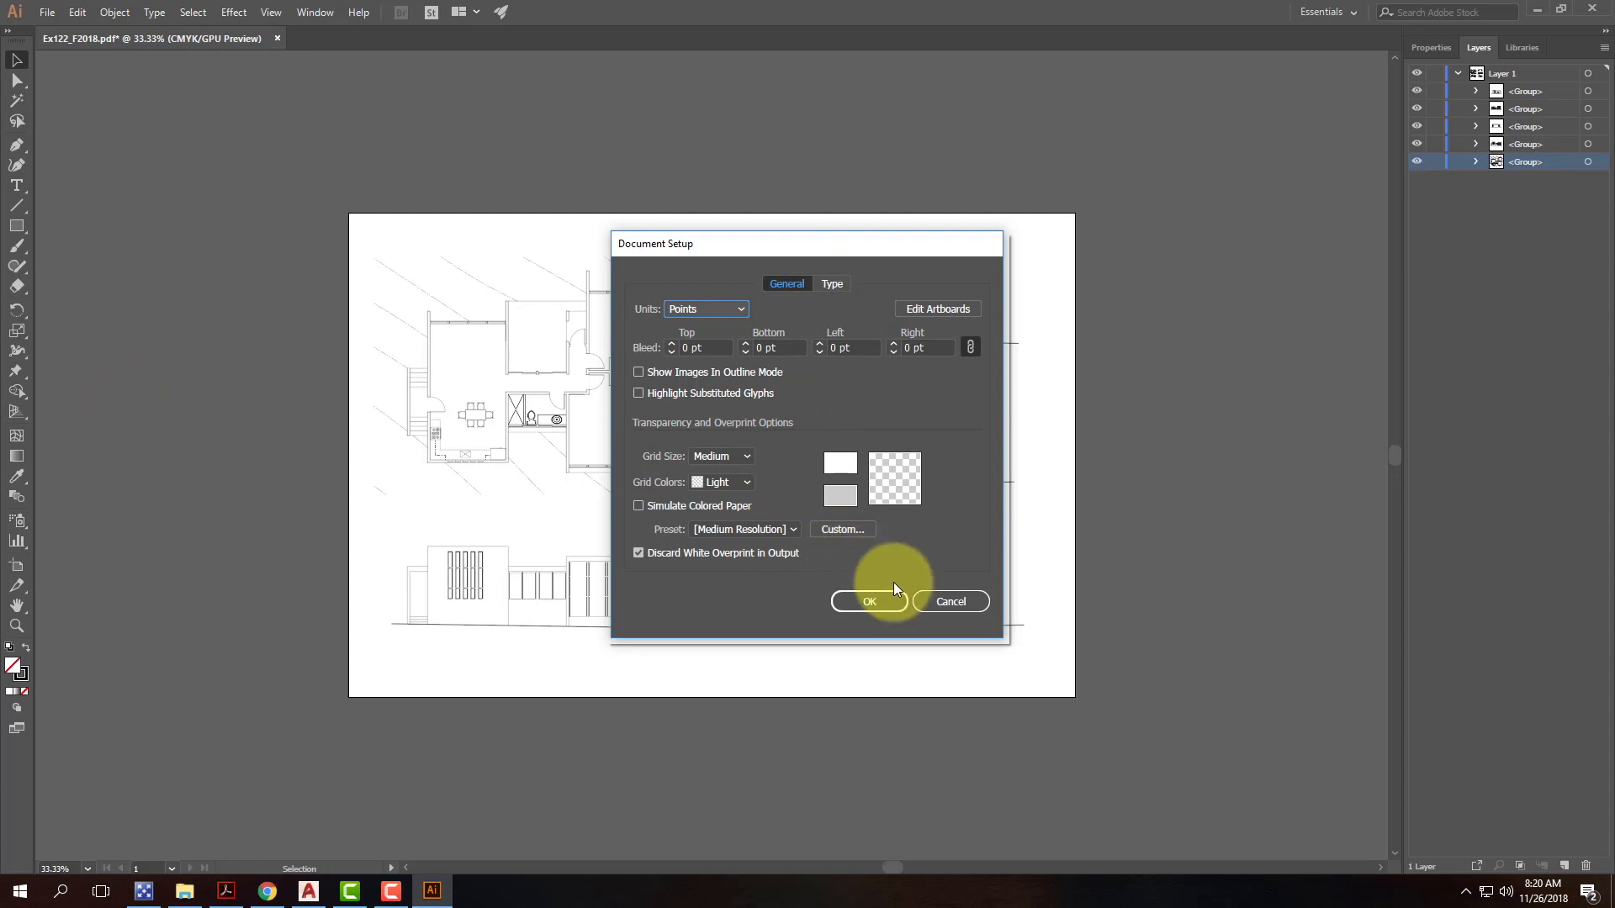
pyautogui.click(966, 609)
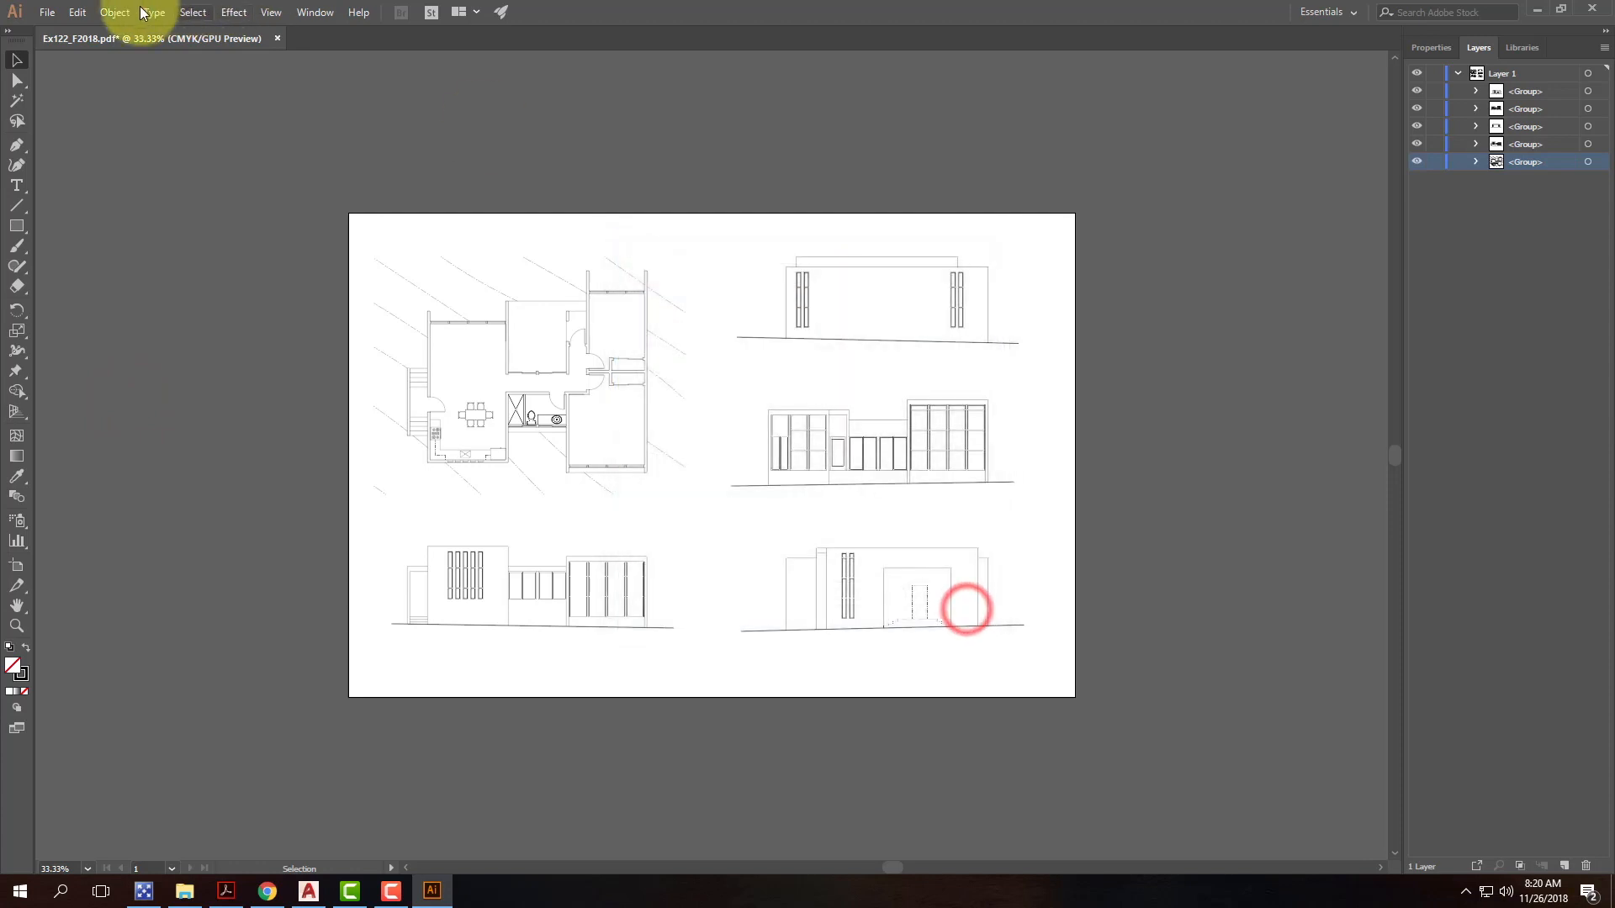
pyautogui.click(84, 11)
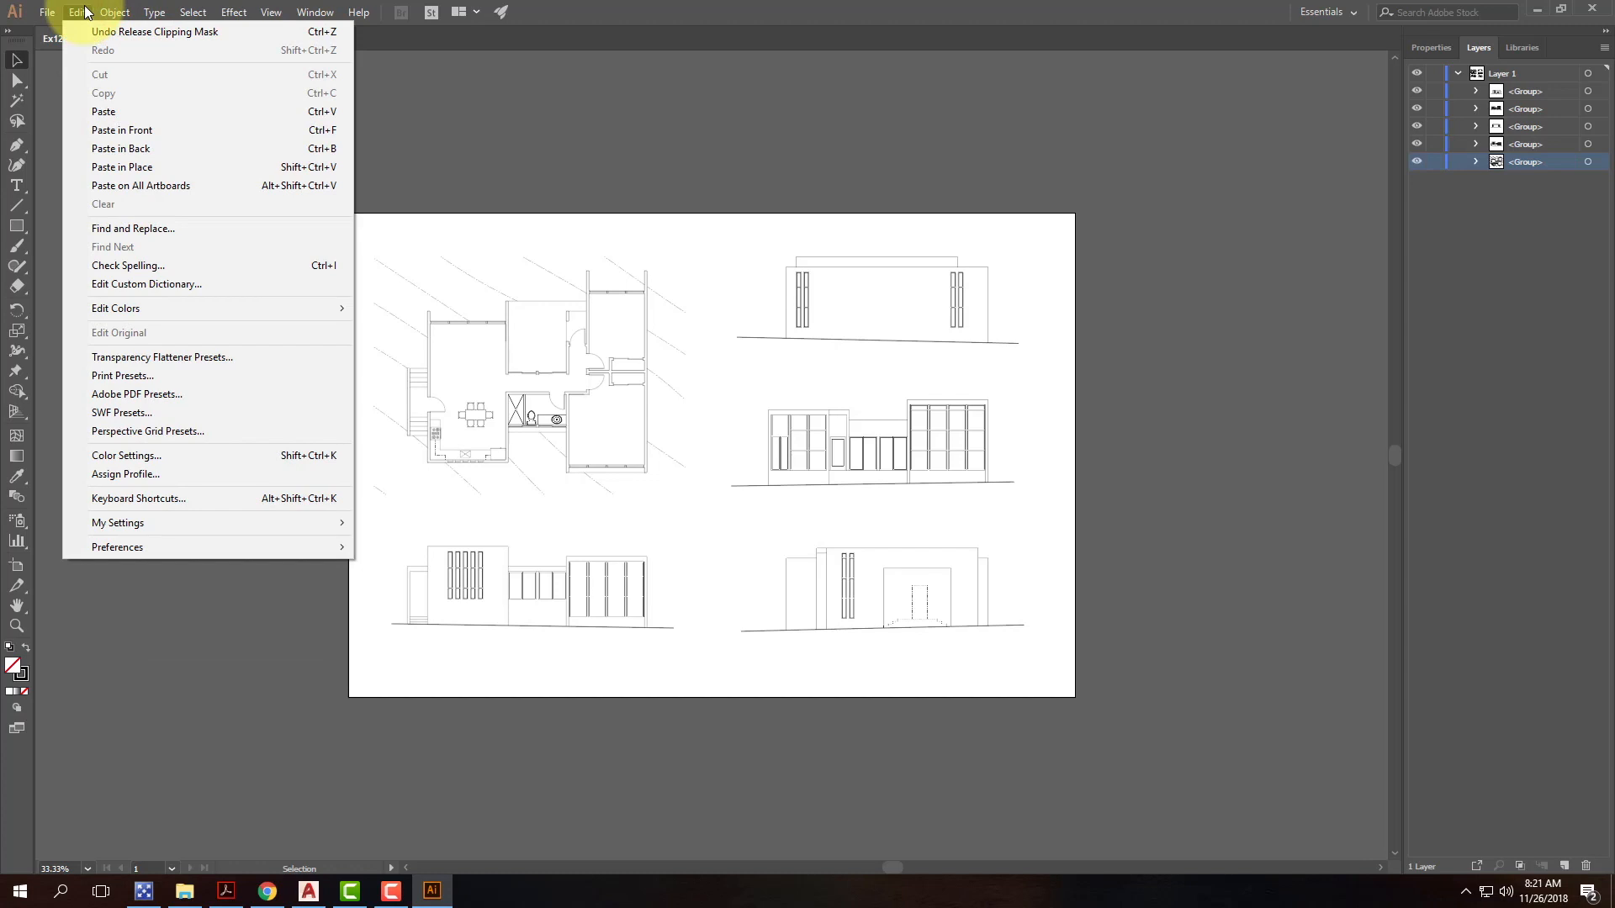
pyautogui.click(84, 12)
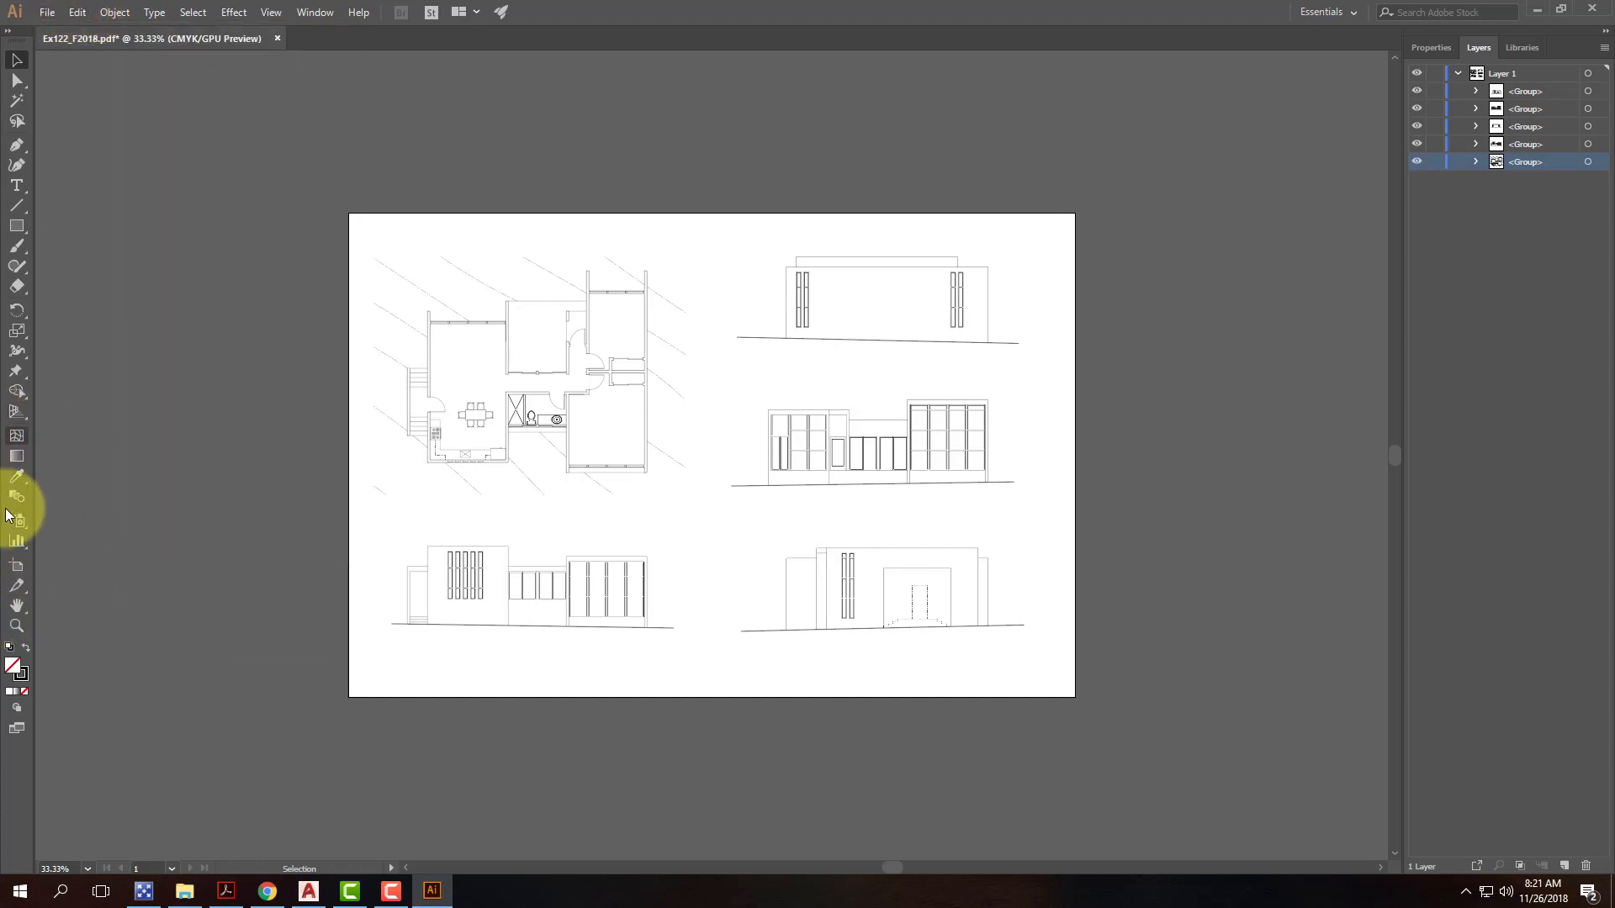
# Step: Change Artboard 1 to portrait orientation and rotate all the drawings 90° clockwise to fit it
pyautogui.click(18, 569)
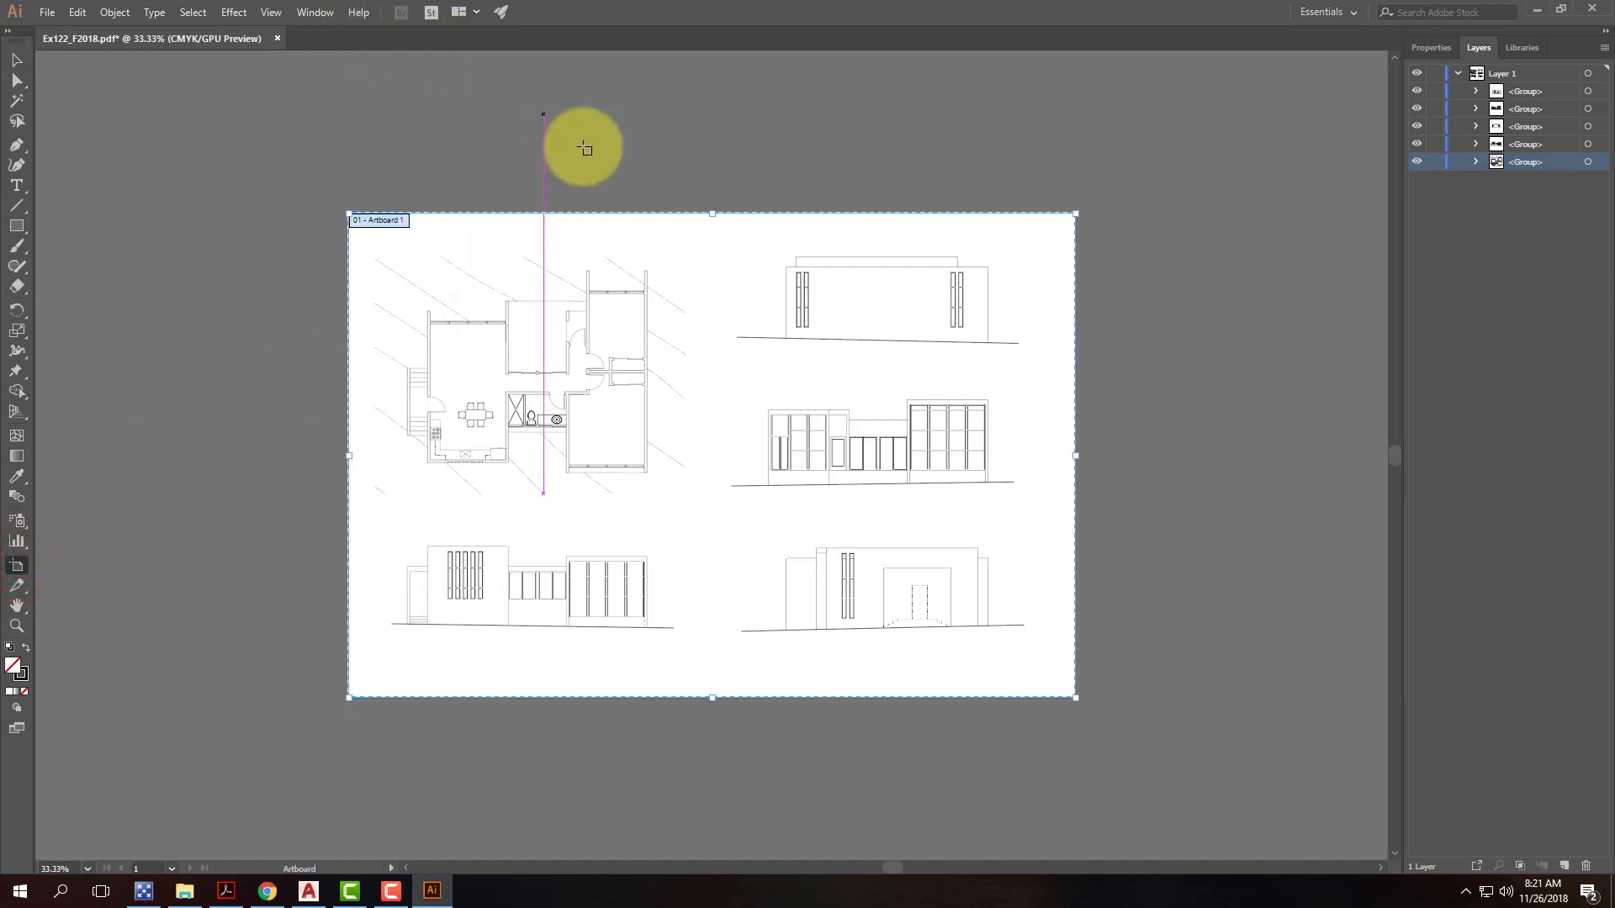
pyautogui.click(1431, 47)
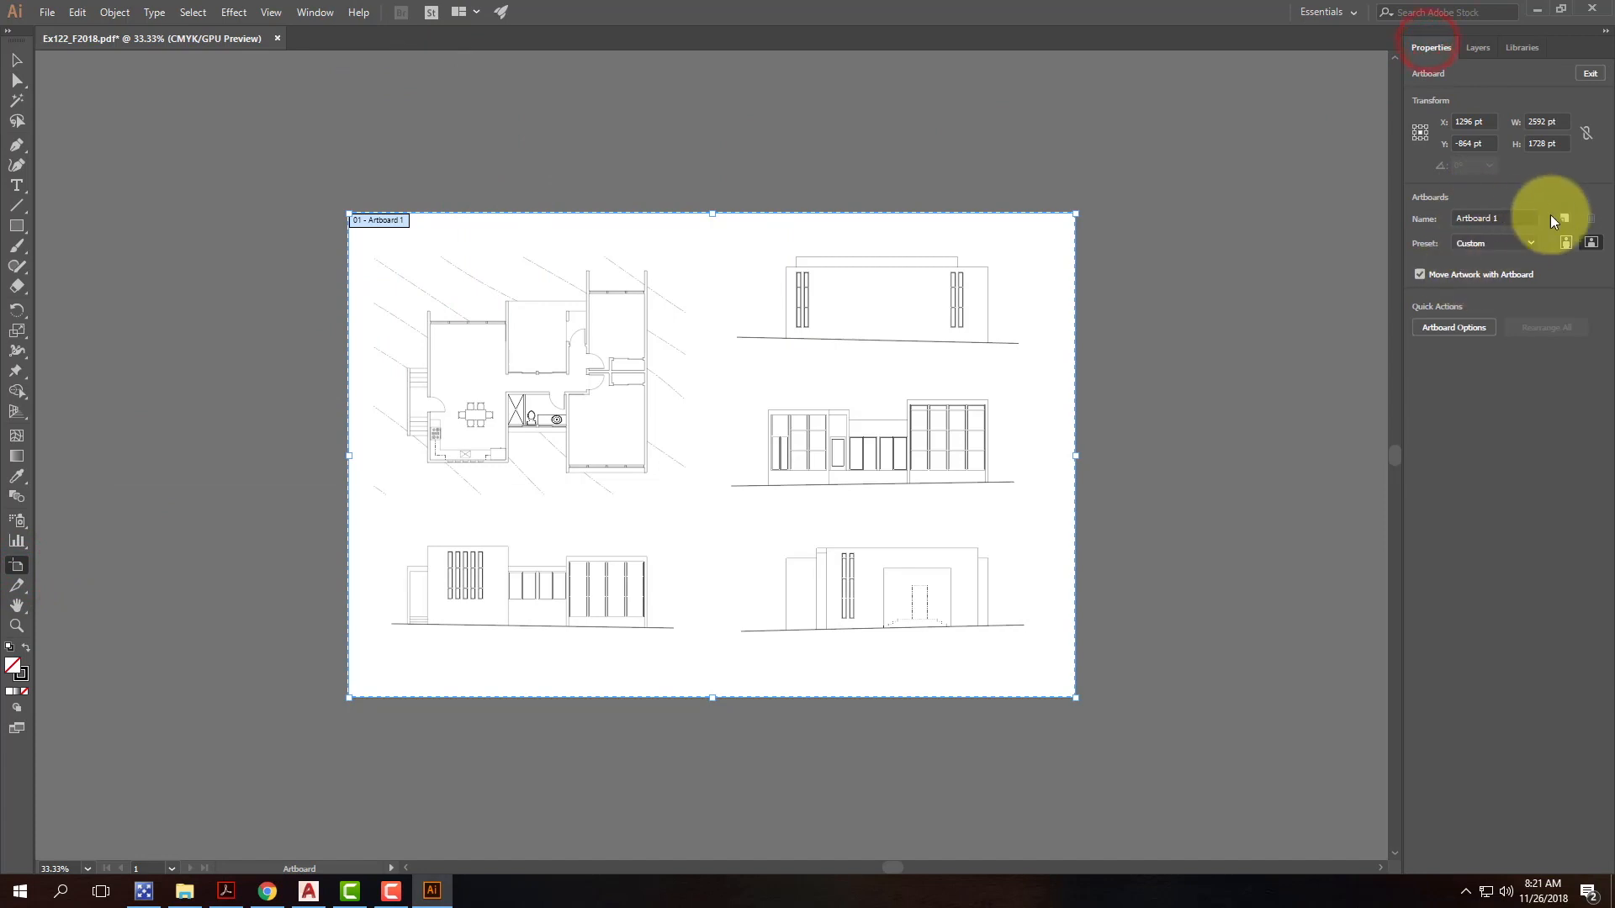
pyautogui.click(1562, 241)
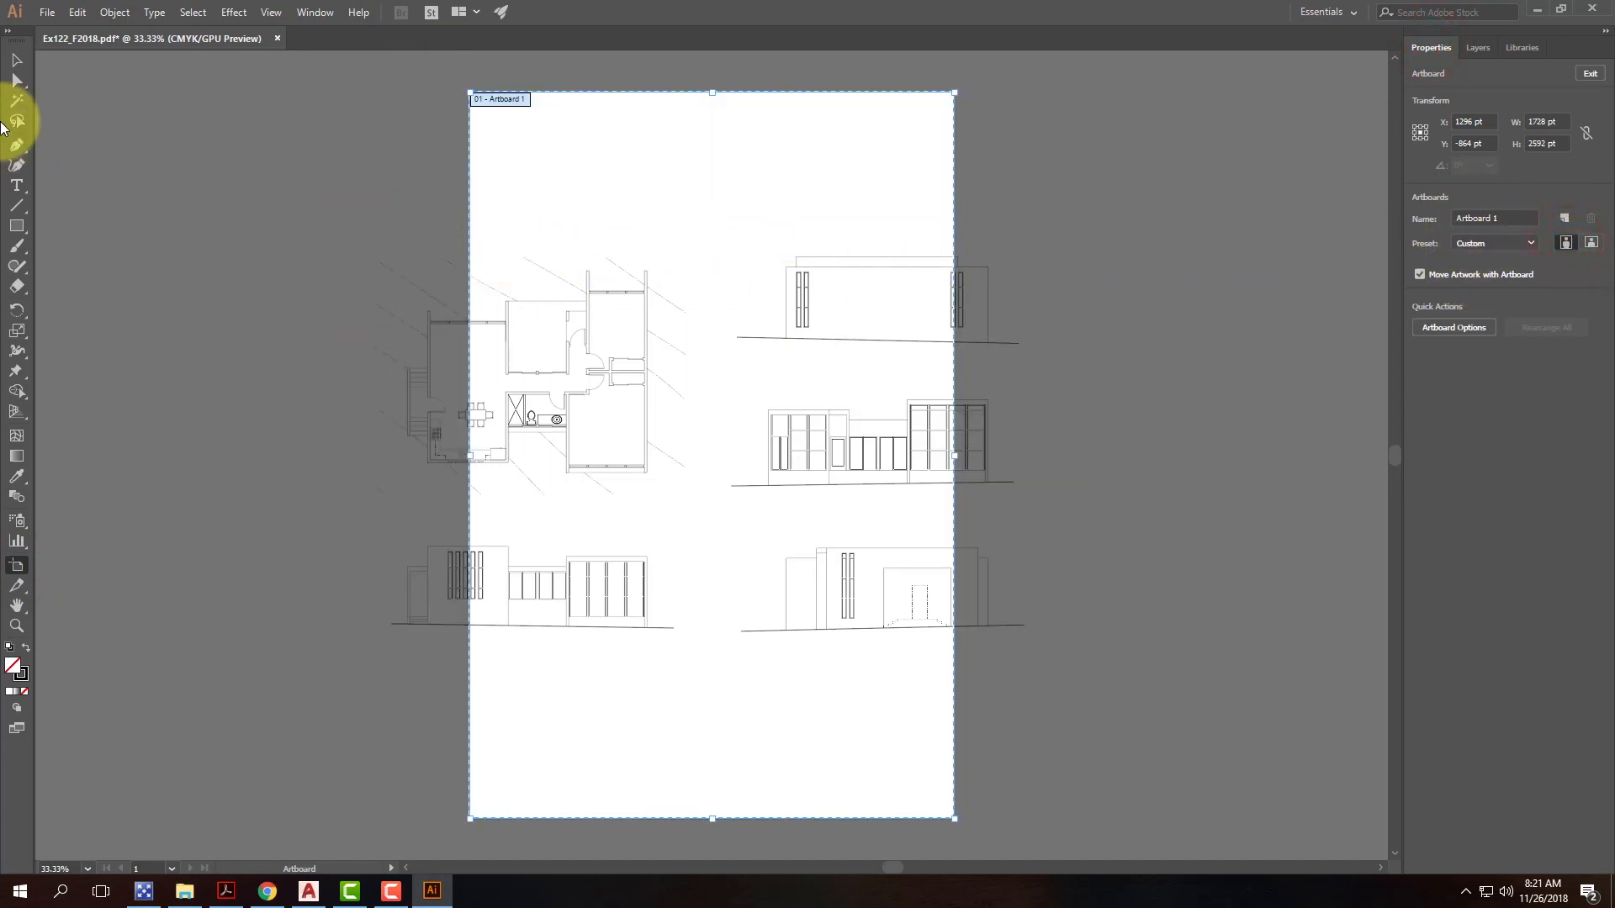
pyautogui.click(13, 60)
pyautogui.hotkey('ctrl', 'a')
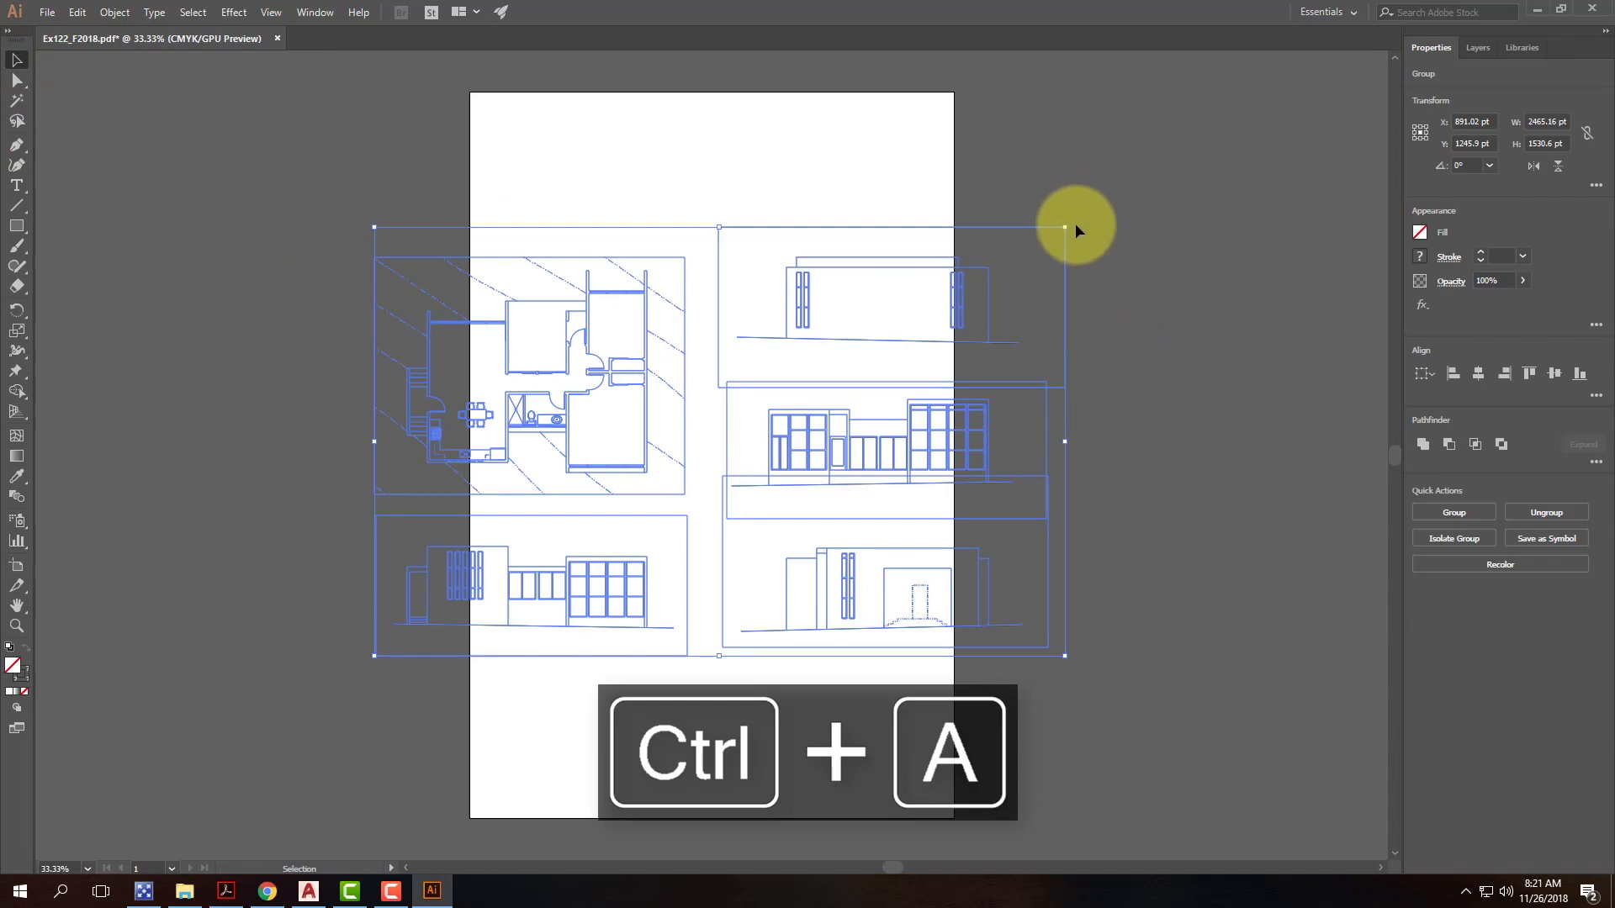
pyautogui.moveTo(1074, 224); pyautogui.dragTo(985, 711)
pyautogui.click(1137, 447)
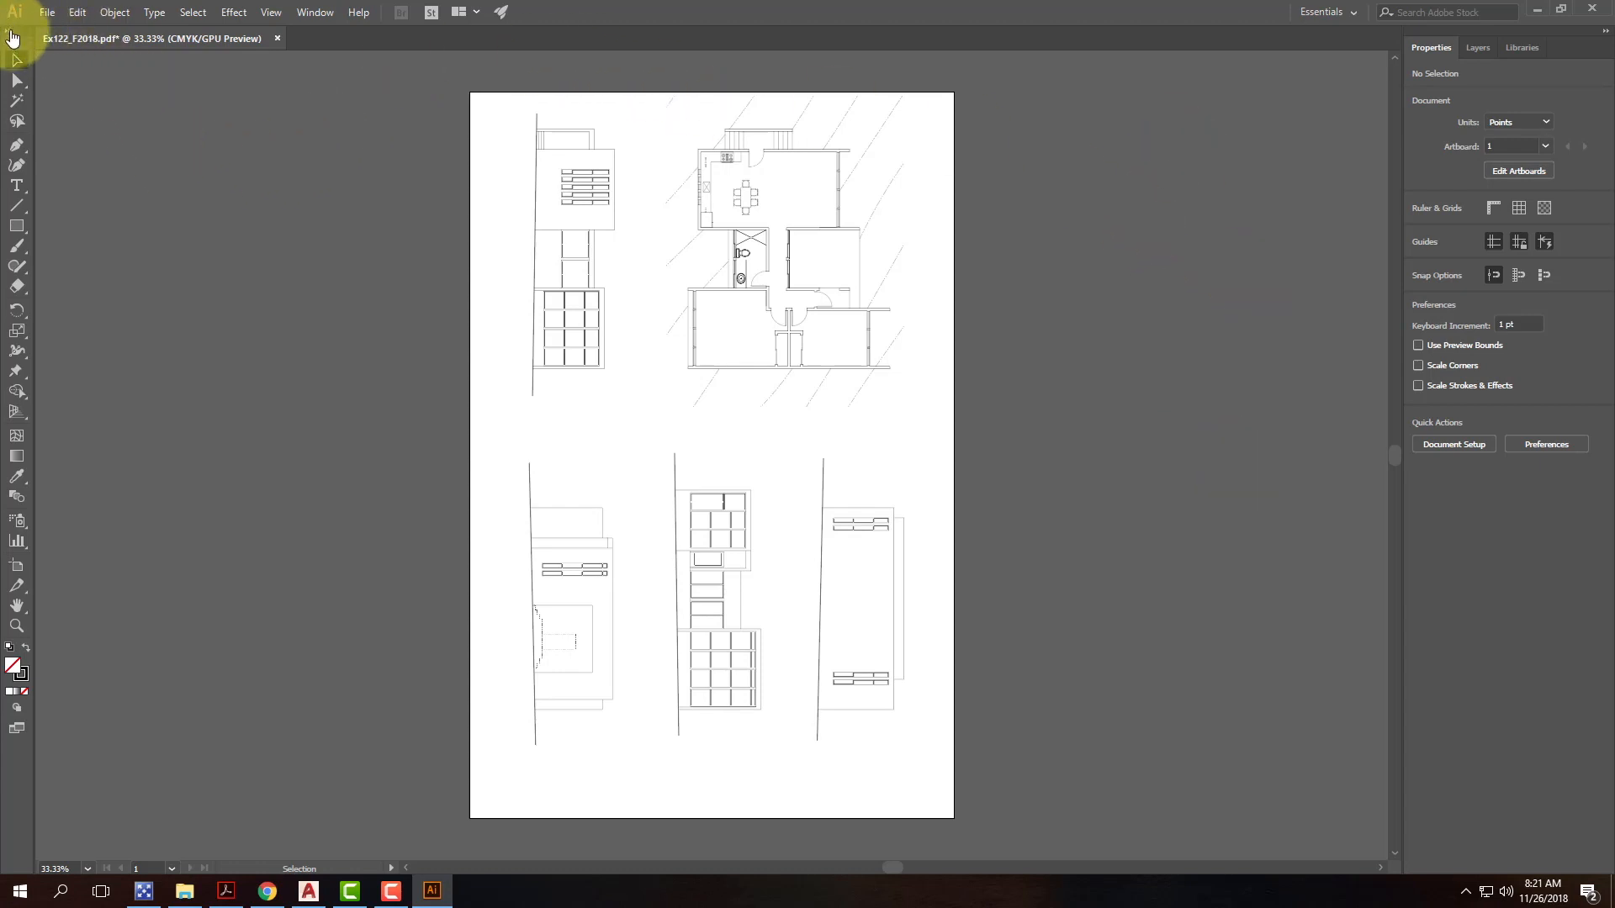
# Step: Return Artboard 1 to landscape orientation and rotate all the drawings 90° counterclockwise so they fit it upright
pyautogui.click(16, 568)
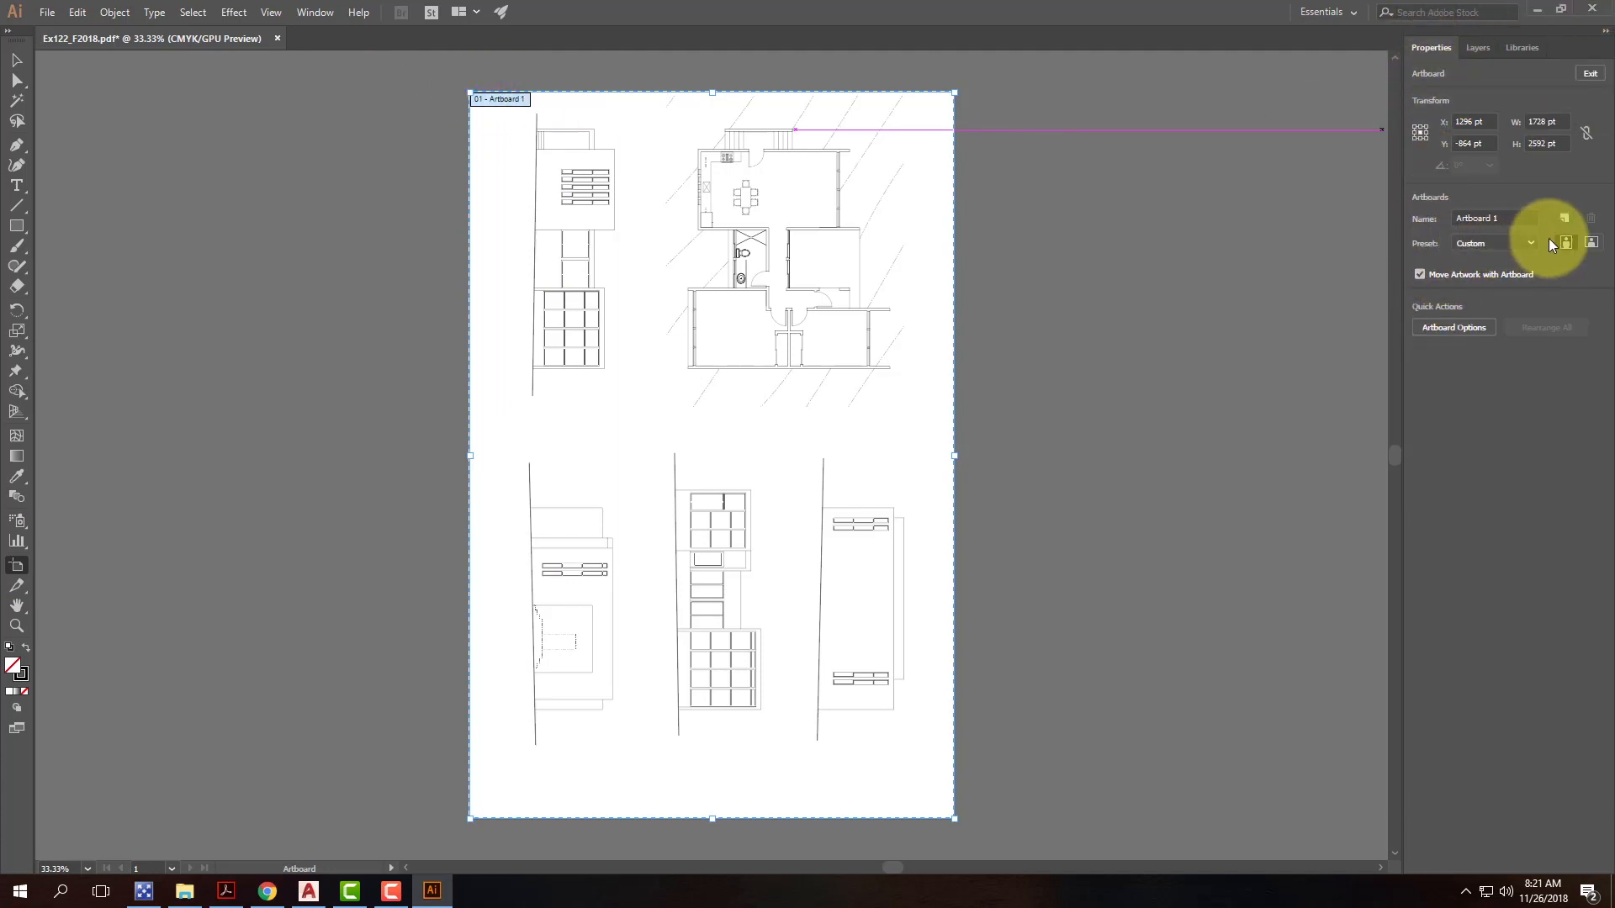
pyautogui.click(1593, 242)
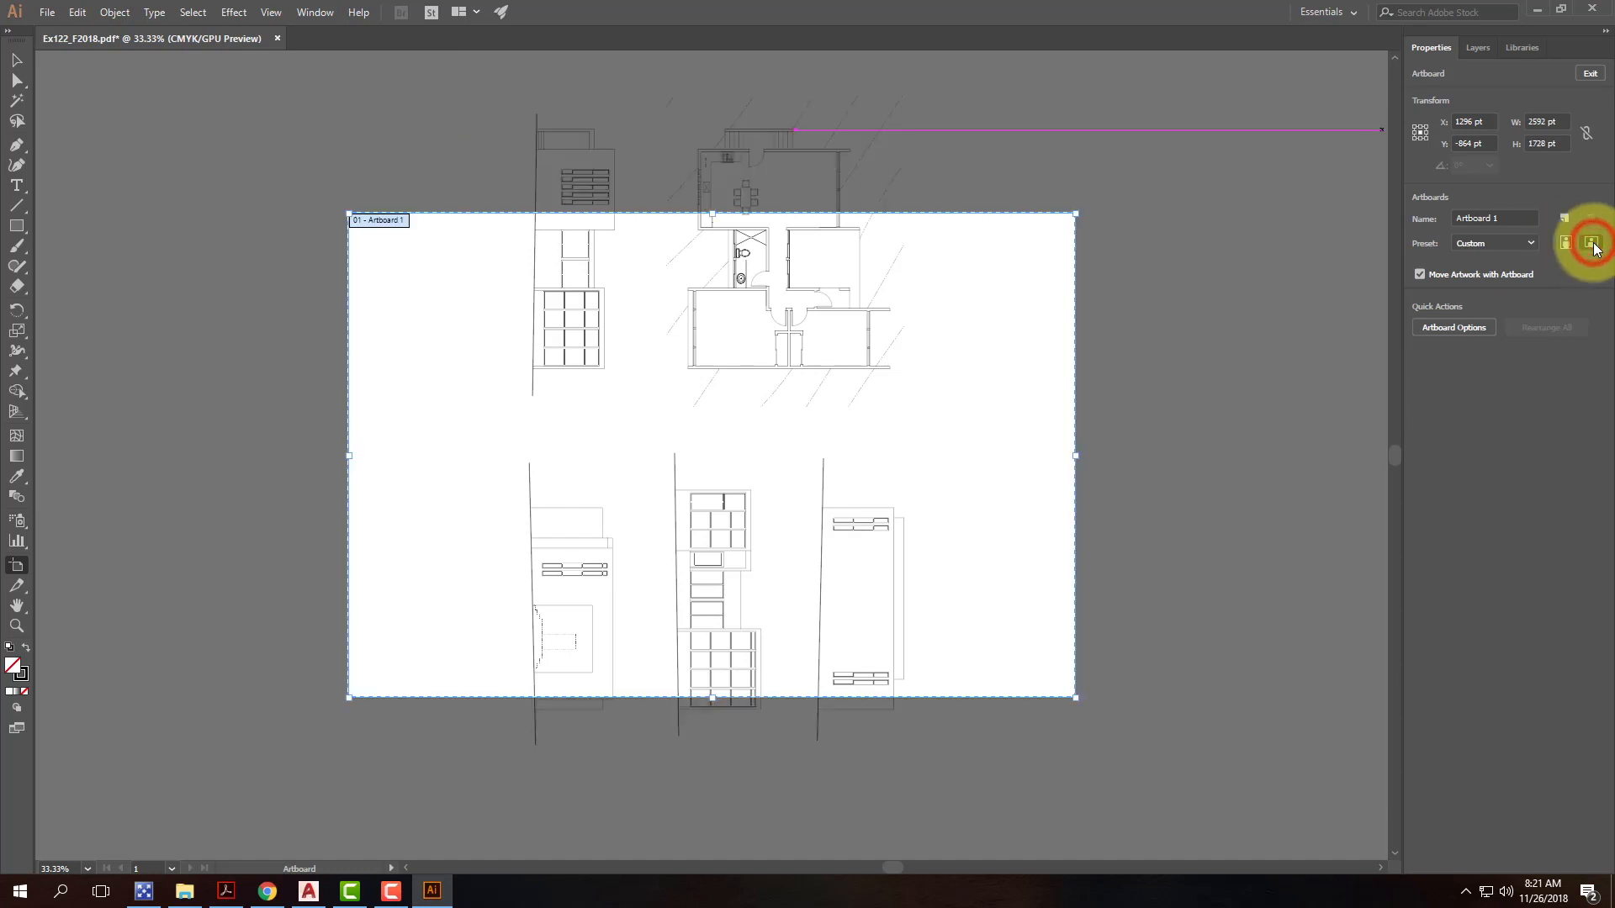
pyautogui.click(18, 60)
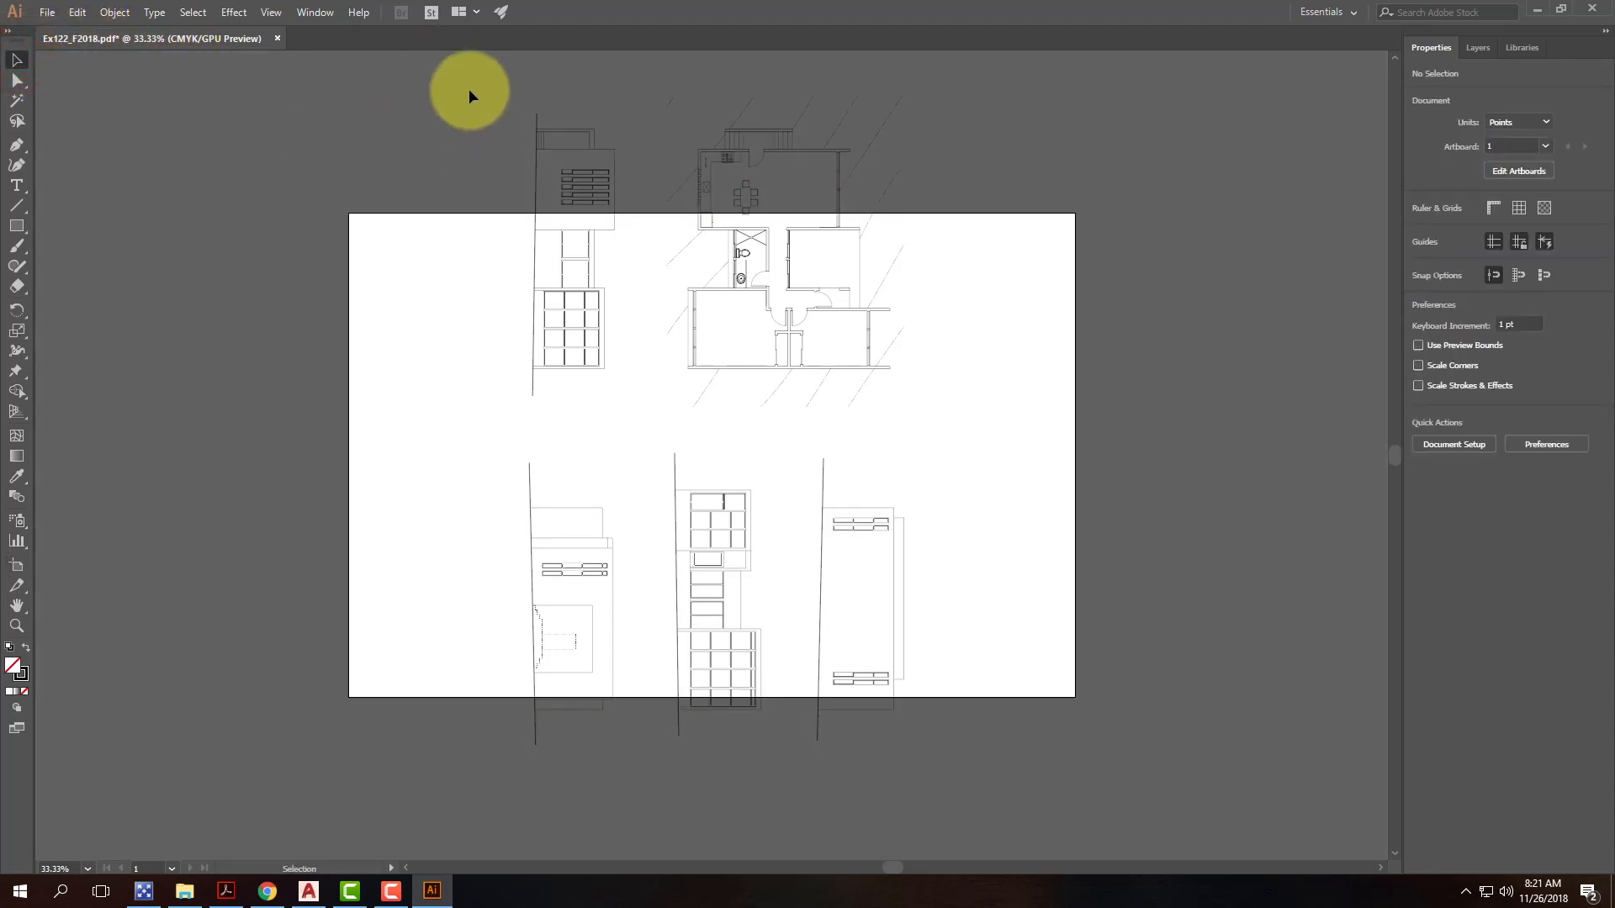
pyautogui.moveTo(482, 76); pyautogui.dragTo(1030, 789)
pyautogui.hotkey('ctrl', 'a')
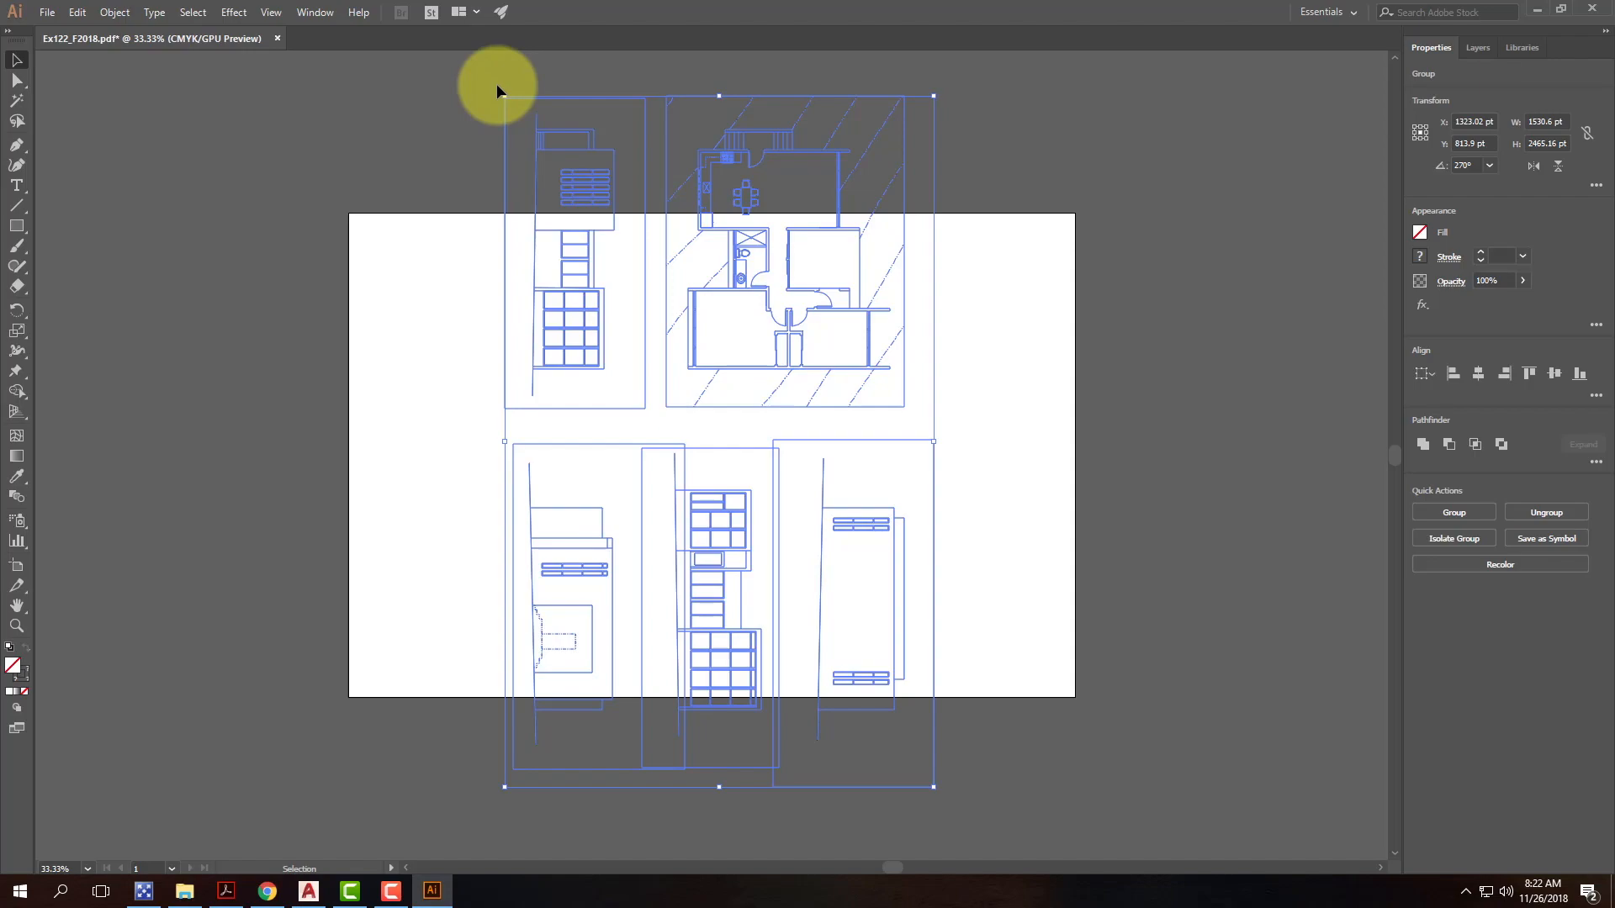
pyautogui.moveTo(496, 83); pyautogui.dragTo(215, 589)
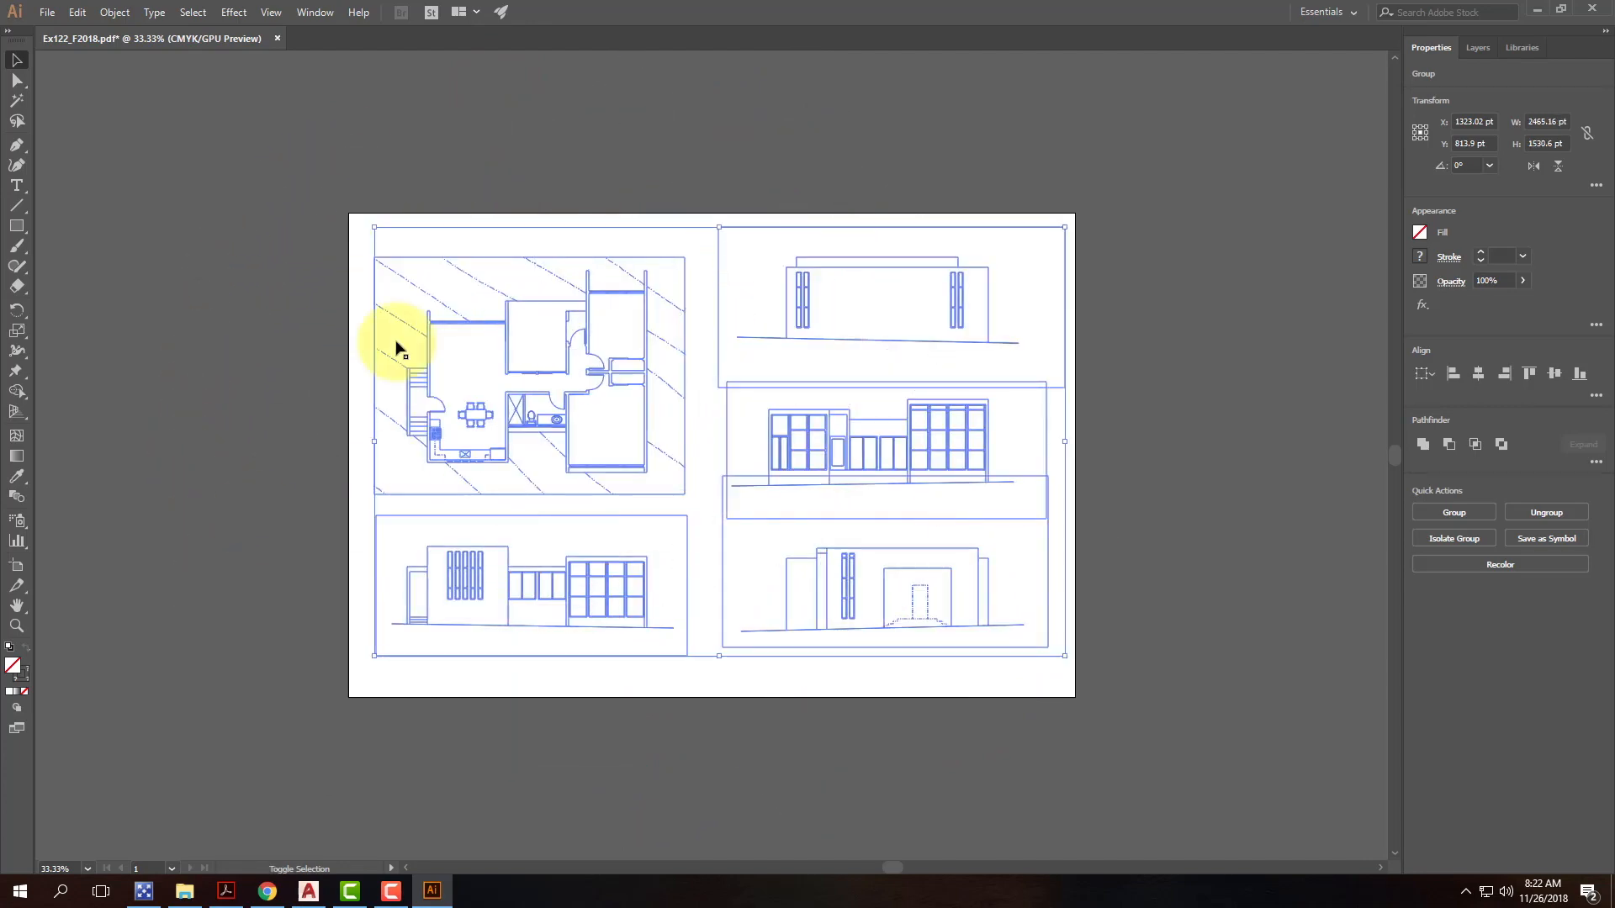
pyautogui.click(929, 113)
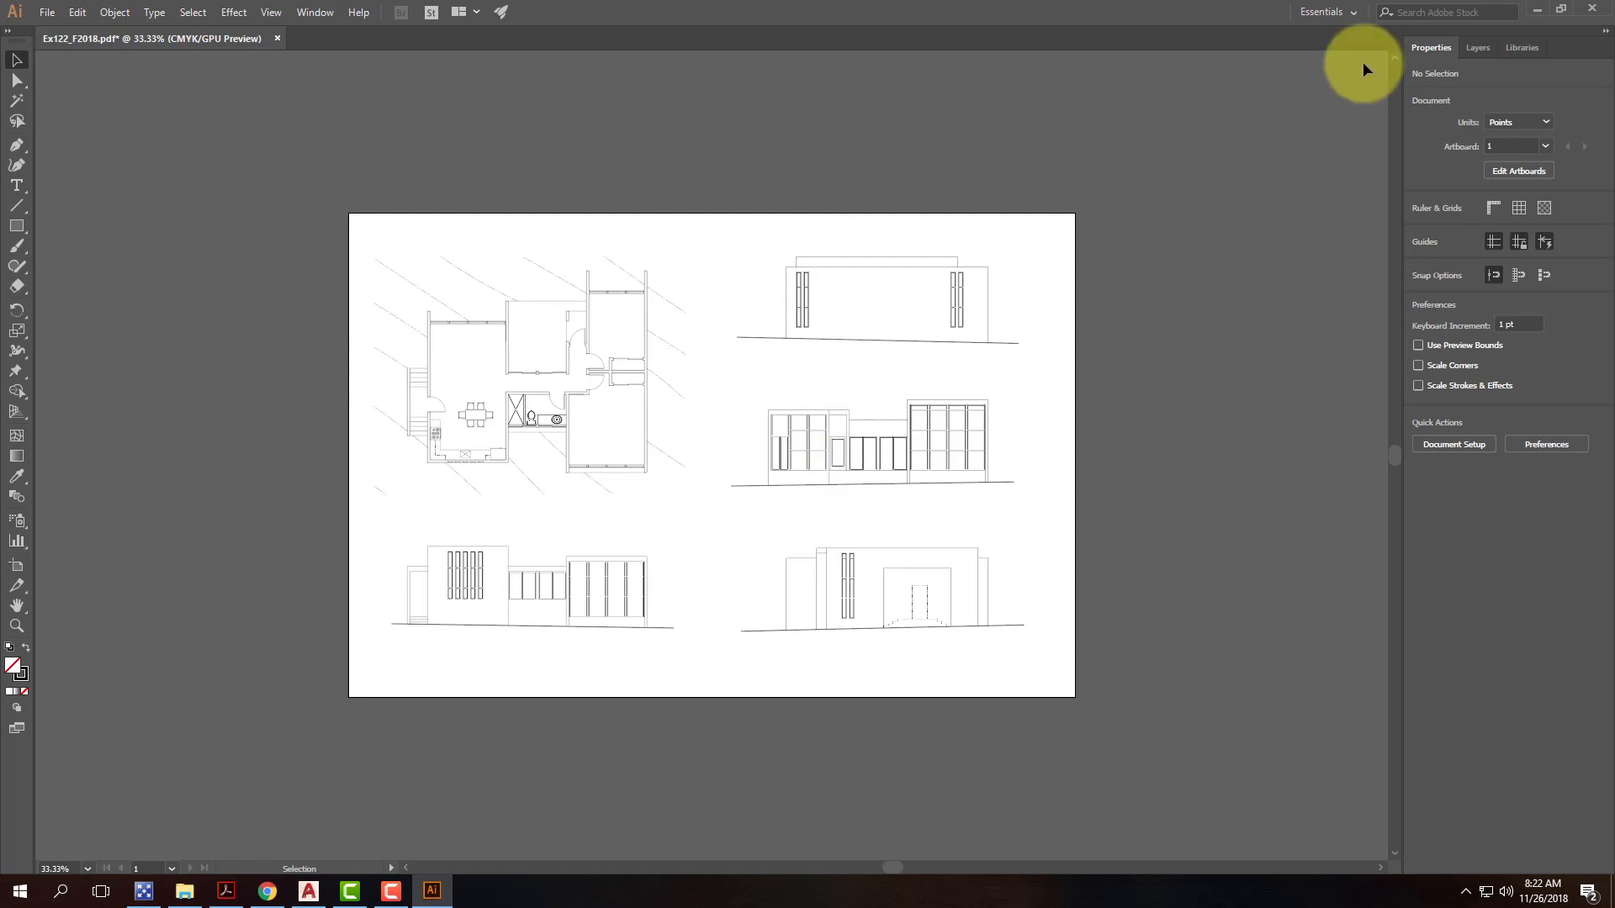
# Step: Go through the five groups in Layer 1 one after another in the layer list
pyautogui.click(1485, 44)
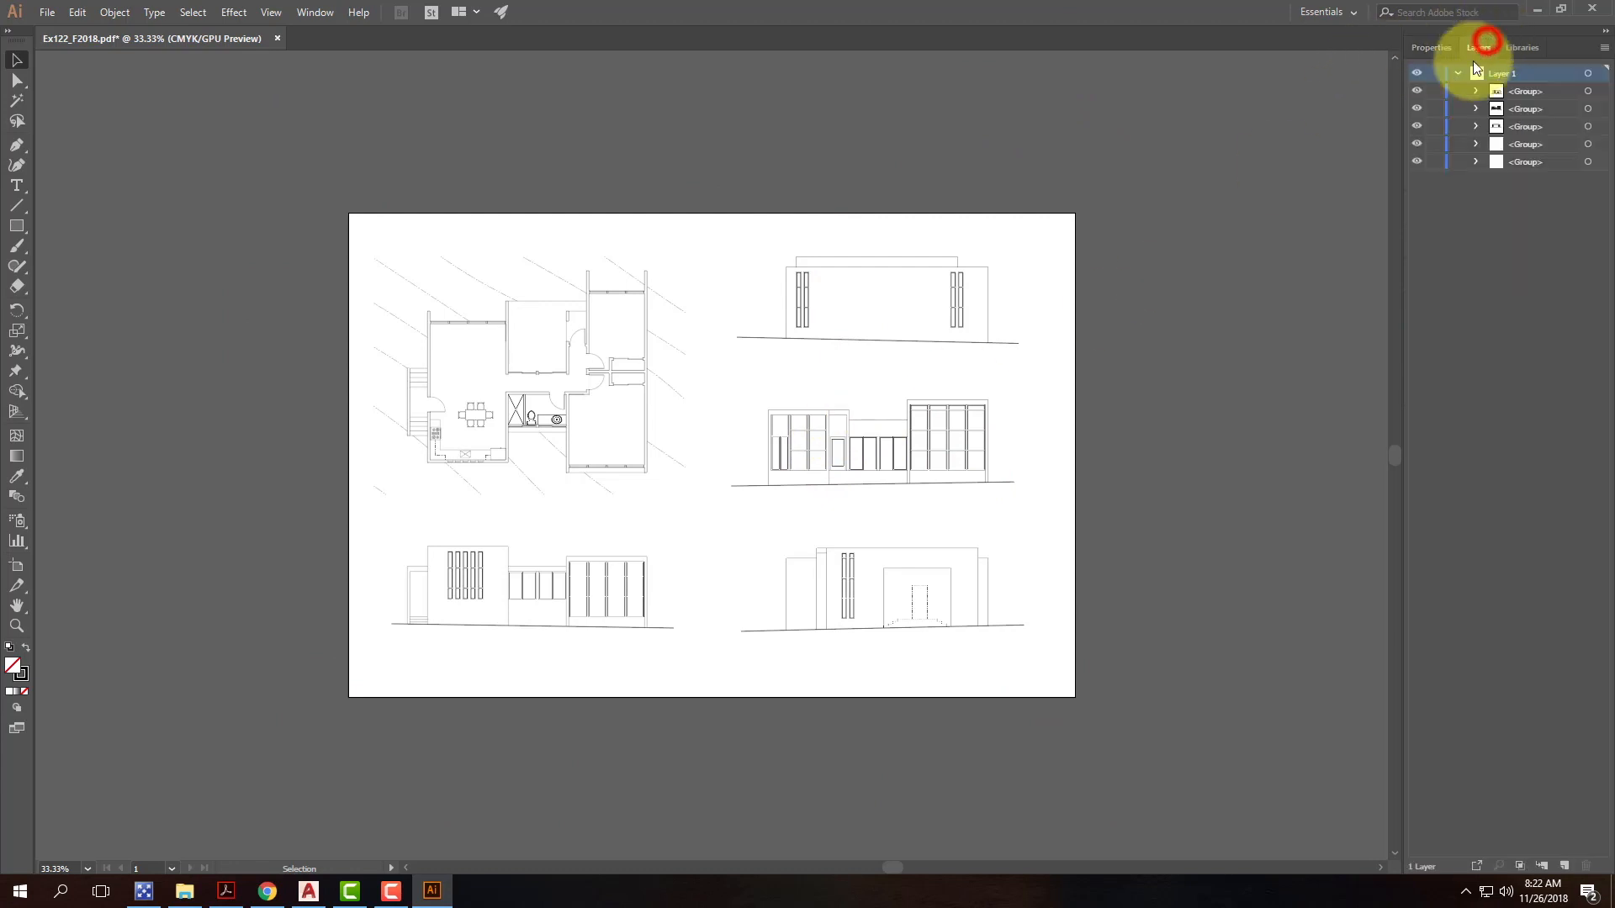
pyautogui.click(1524, 91)
pyautogui.click(1523, 109)
pyautogui.click(1524, 126)
pyautogui.click(1524, 144)
pyautogui.click(1524, 163)
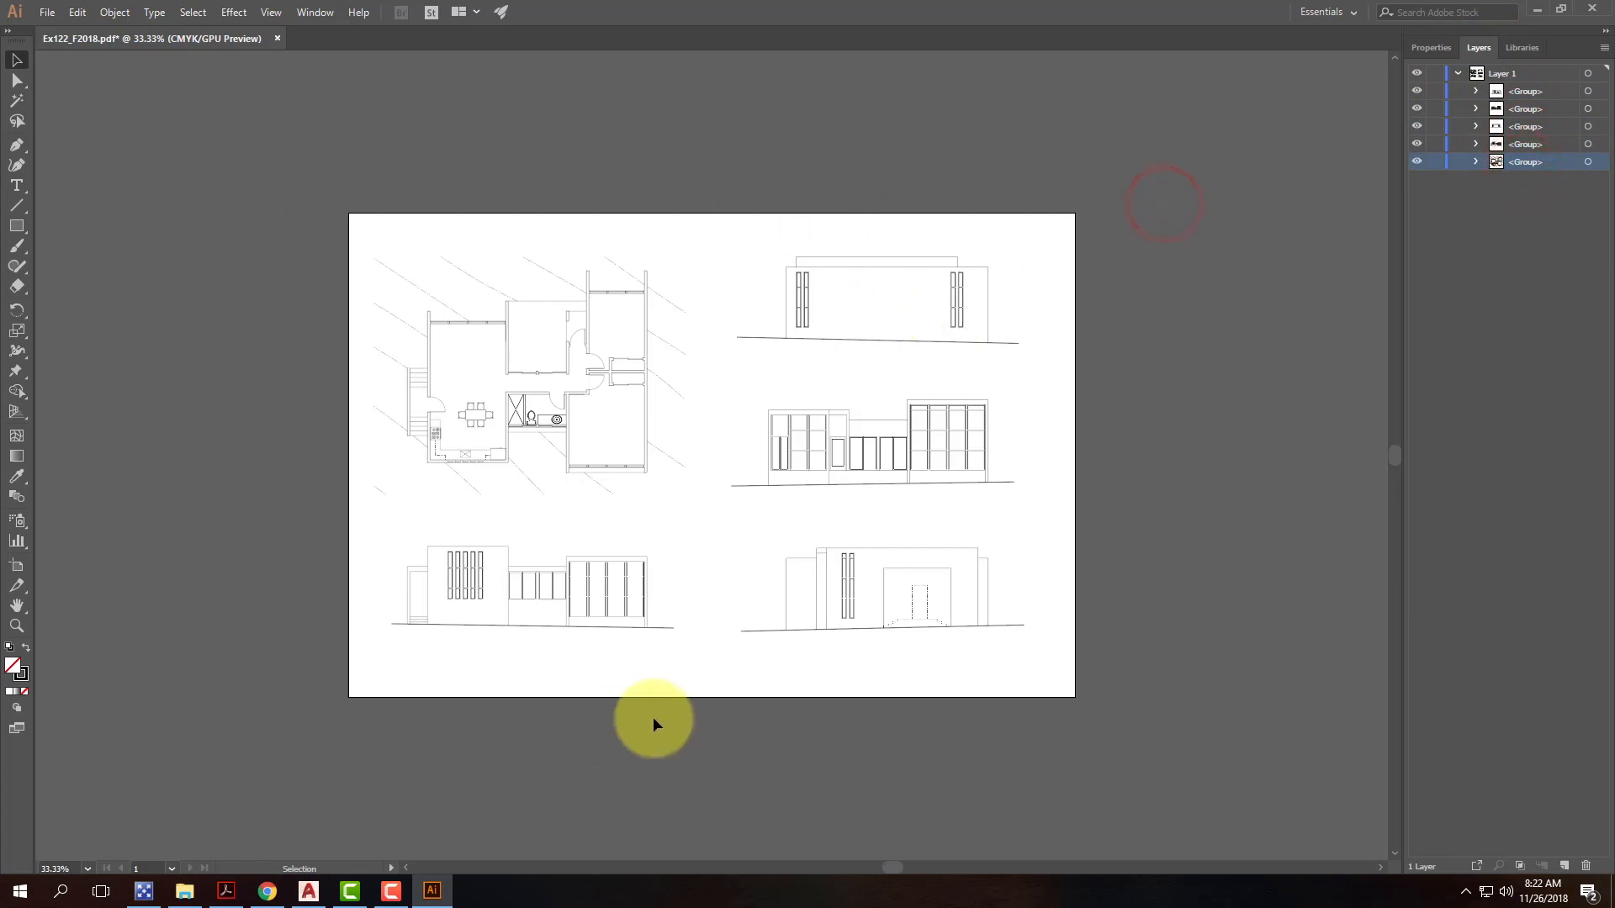
# Step: Enter isolation mode on the floor plan group and look over the elevations beside it
pyautogui.hotkey('ctrl', '=')
pyautogui.hotkey('ctrl', '=')
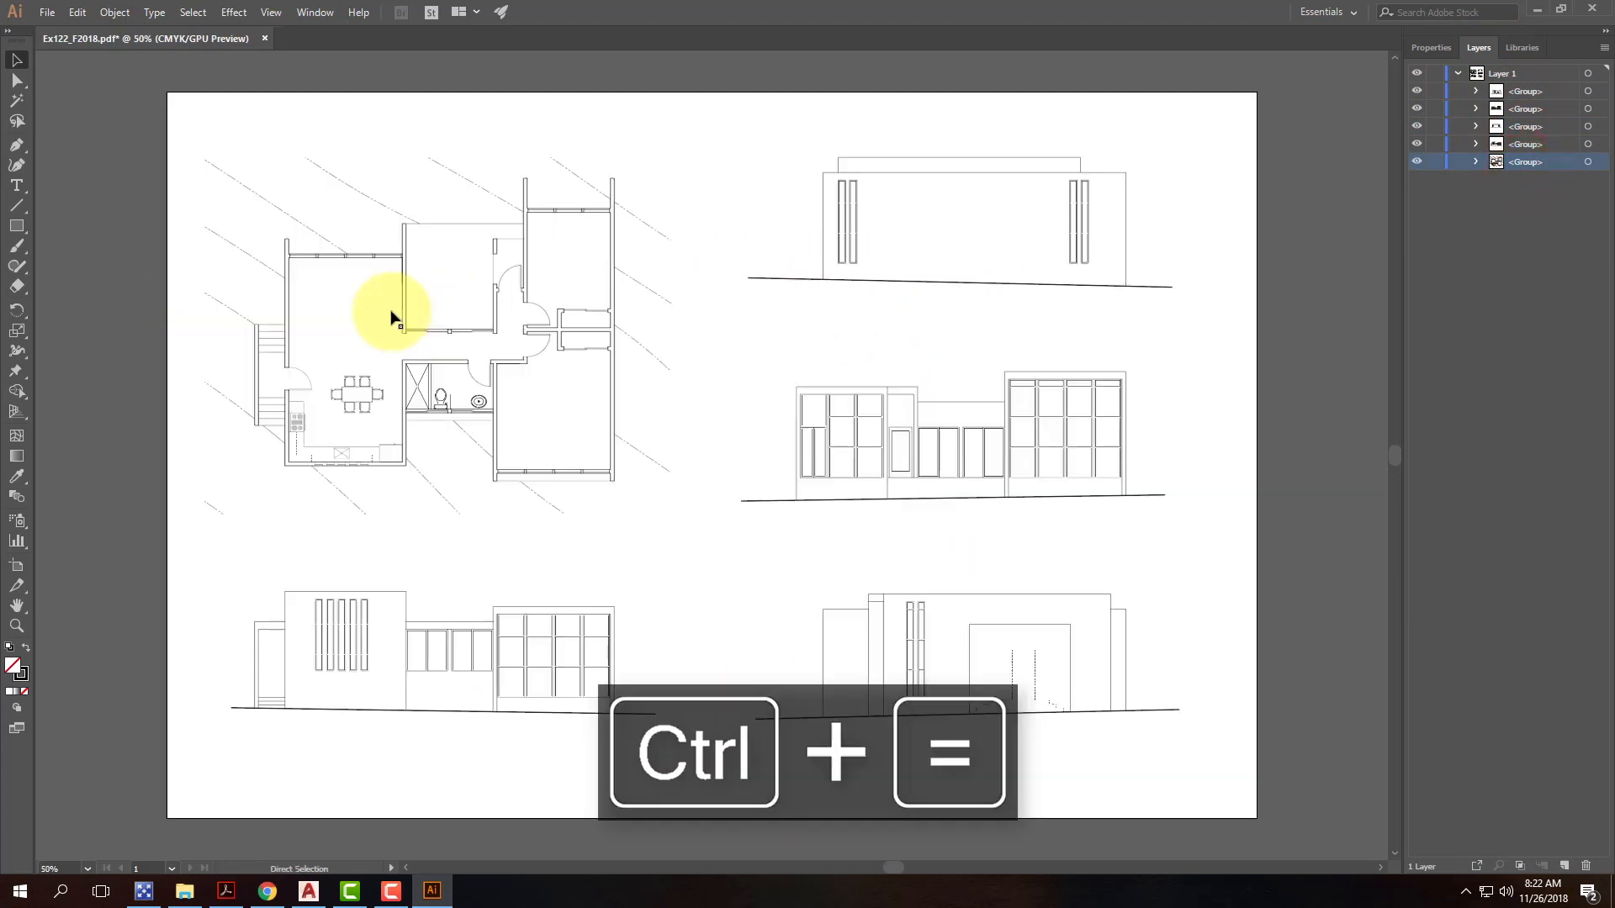
pyautogui.moveTo(321, 176); pyautogui.dragTo(785, 426)
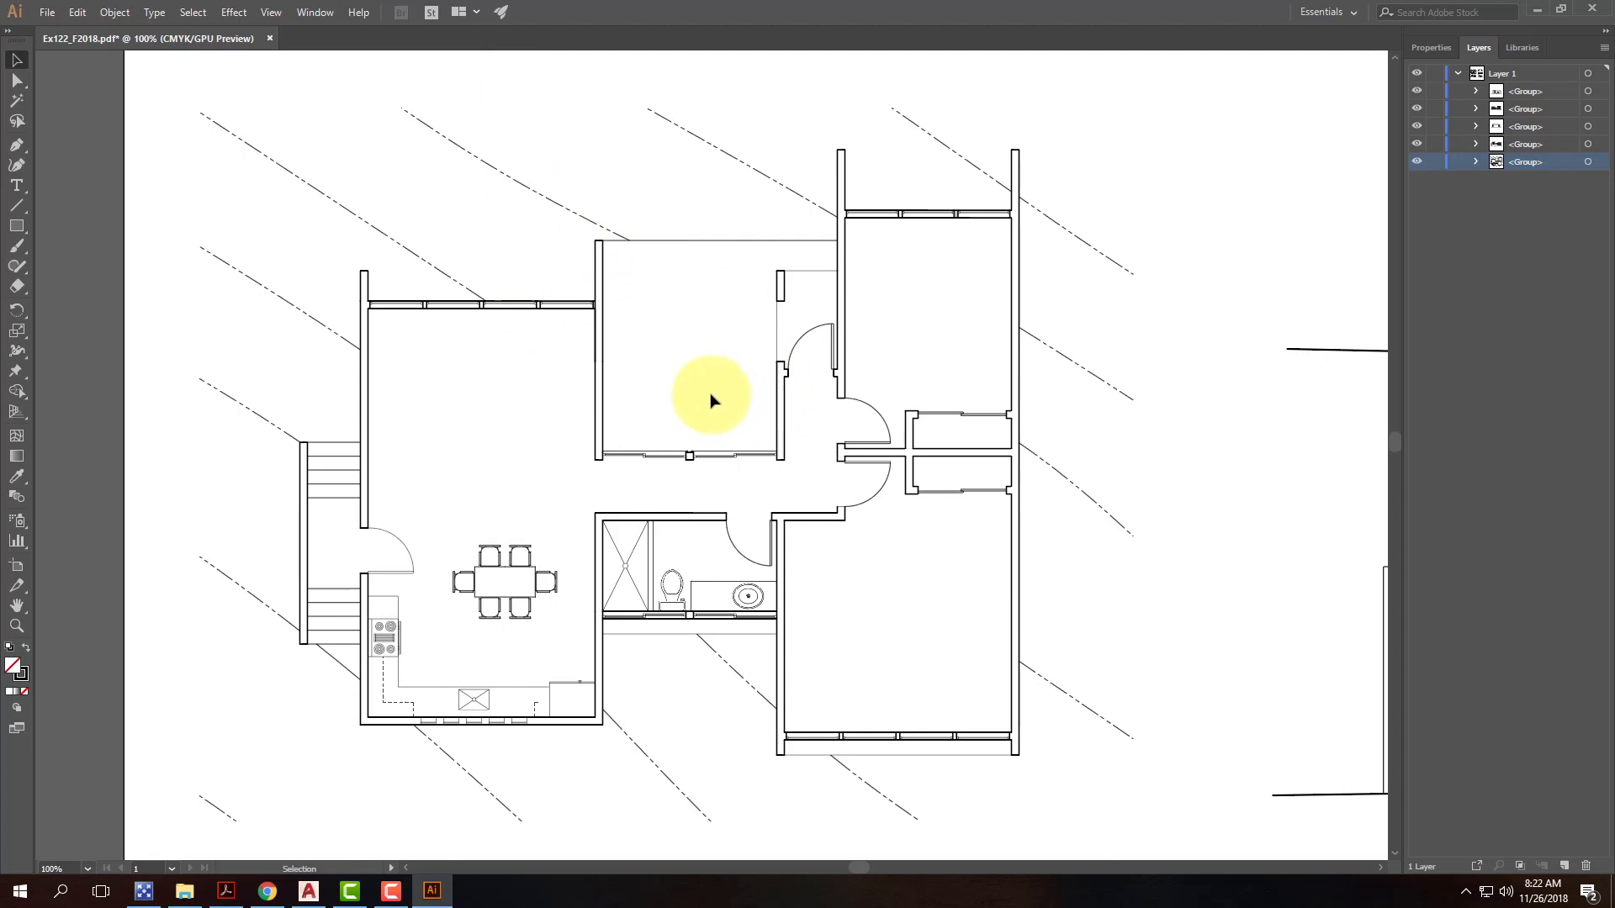
pyautogui.doubleClick(605, 265)
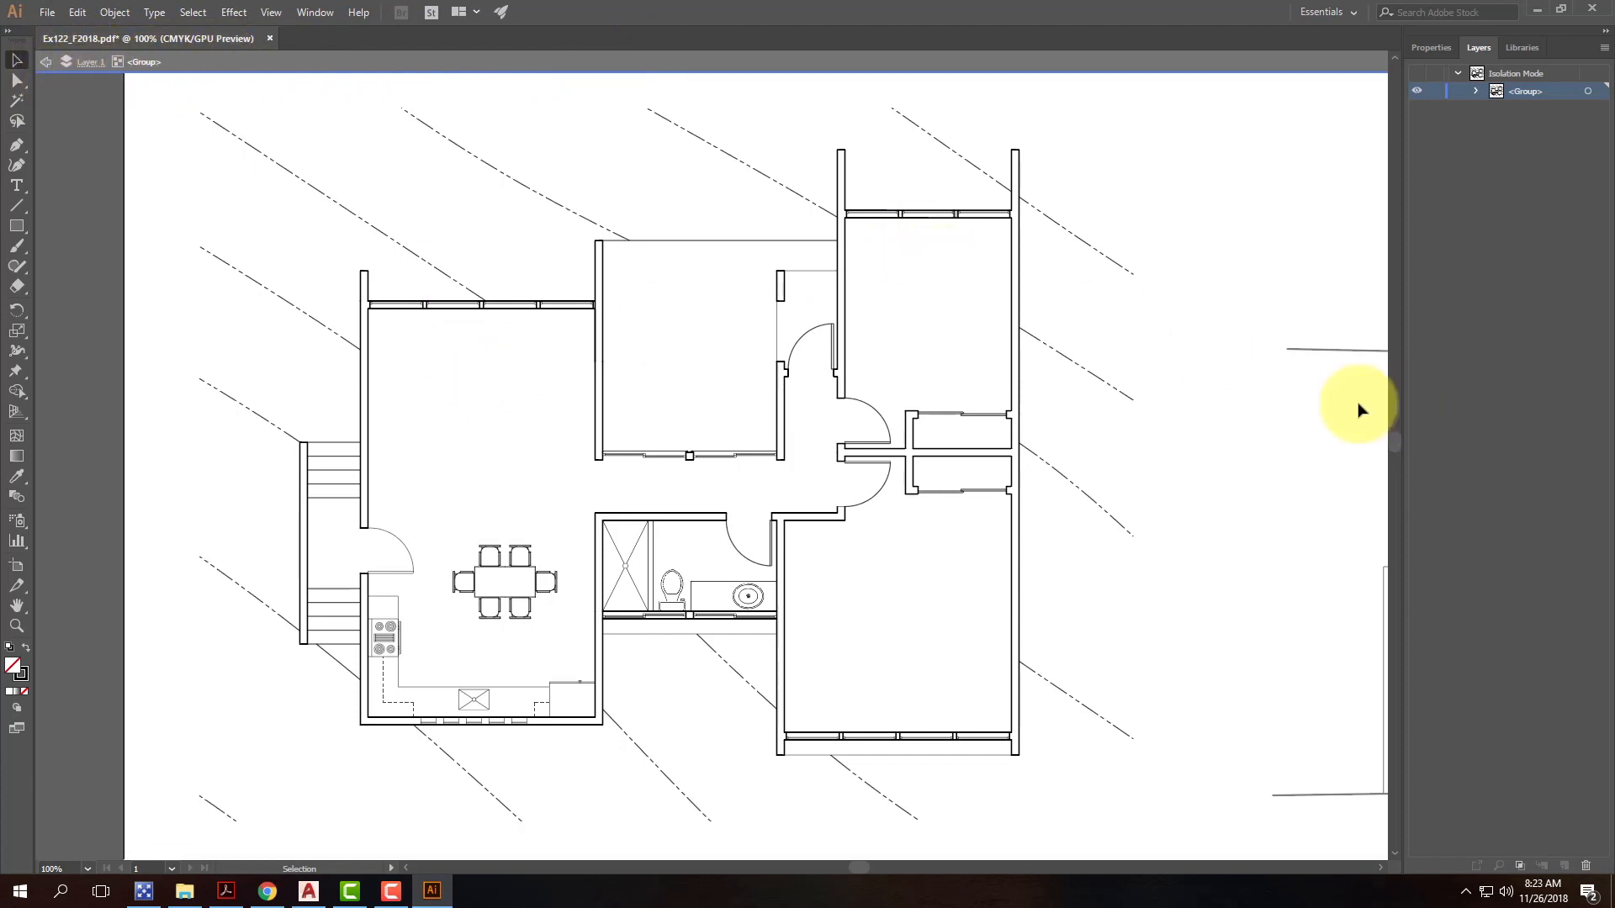
pyautogui.scroll(-1, 439, 353)
pyautogui.scroll(-2, 439, 354)
pyautogui.moveTo(1253, 317); pyautogui.dragTo(728, 350)
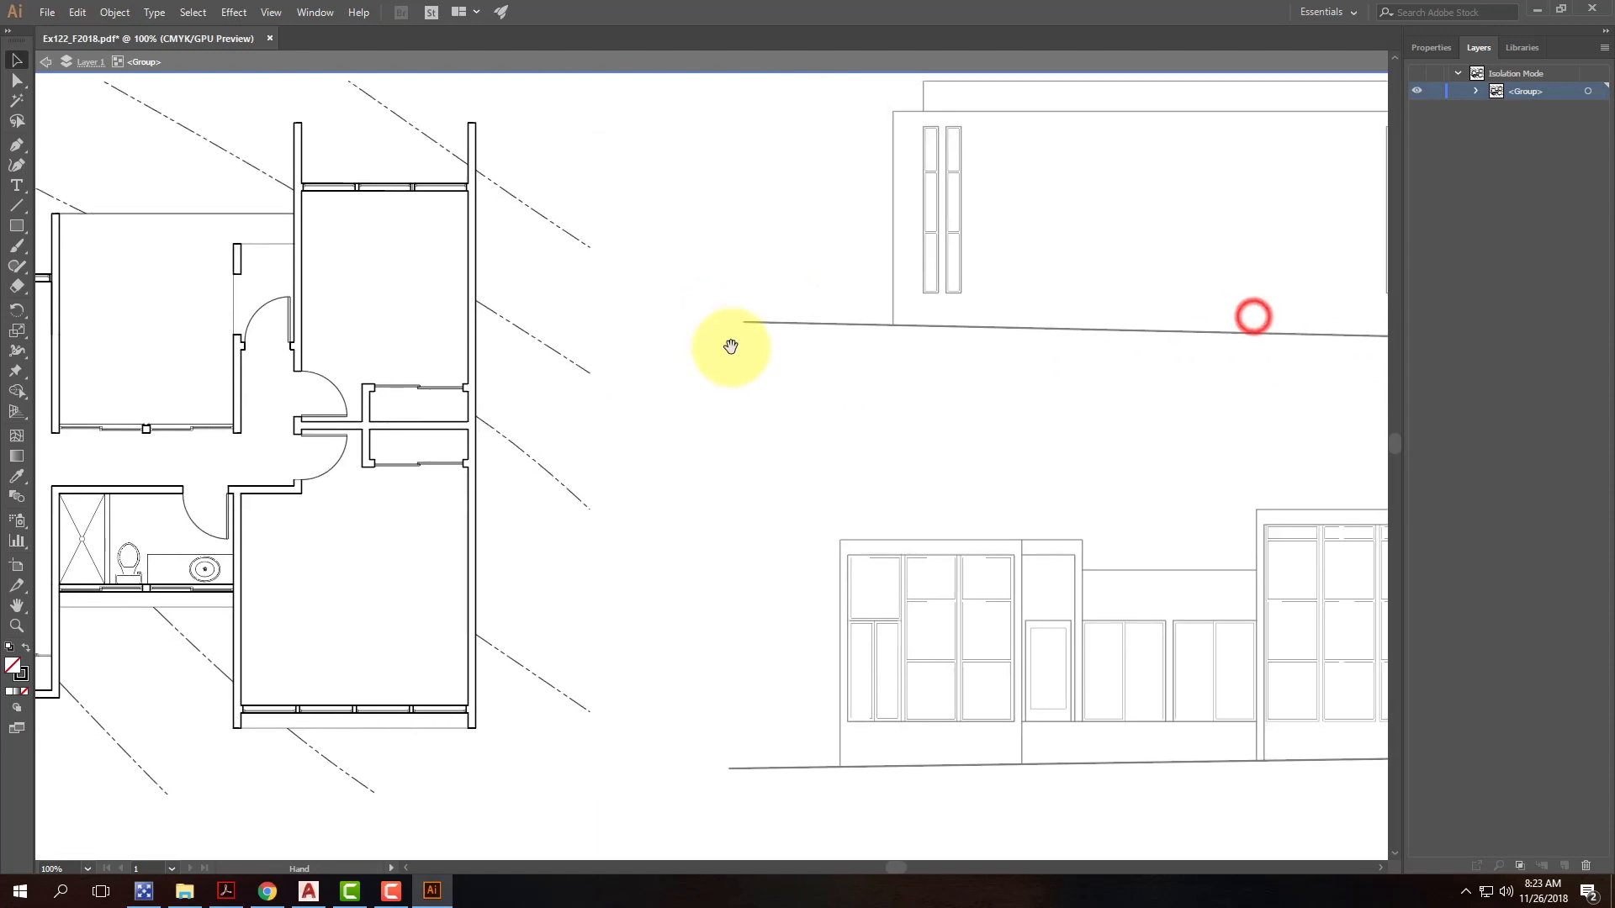
pyautogui.moveTo(1063, 209); pyautogui.dragTo(738, 363)
pyautogui.moveTo(1016, 242); pyautogui.dragTo(762, 381)
pyautogui.moveTo(457, 235); pyautogui.dragTo(1026, 248)
# Step: Set the stroke of the upper segment of the plan's central vertical wall to 2 pt
pyautogui.click(620, 322)
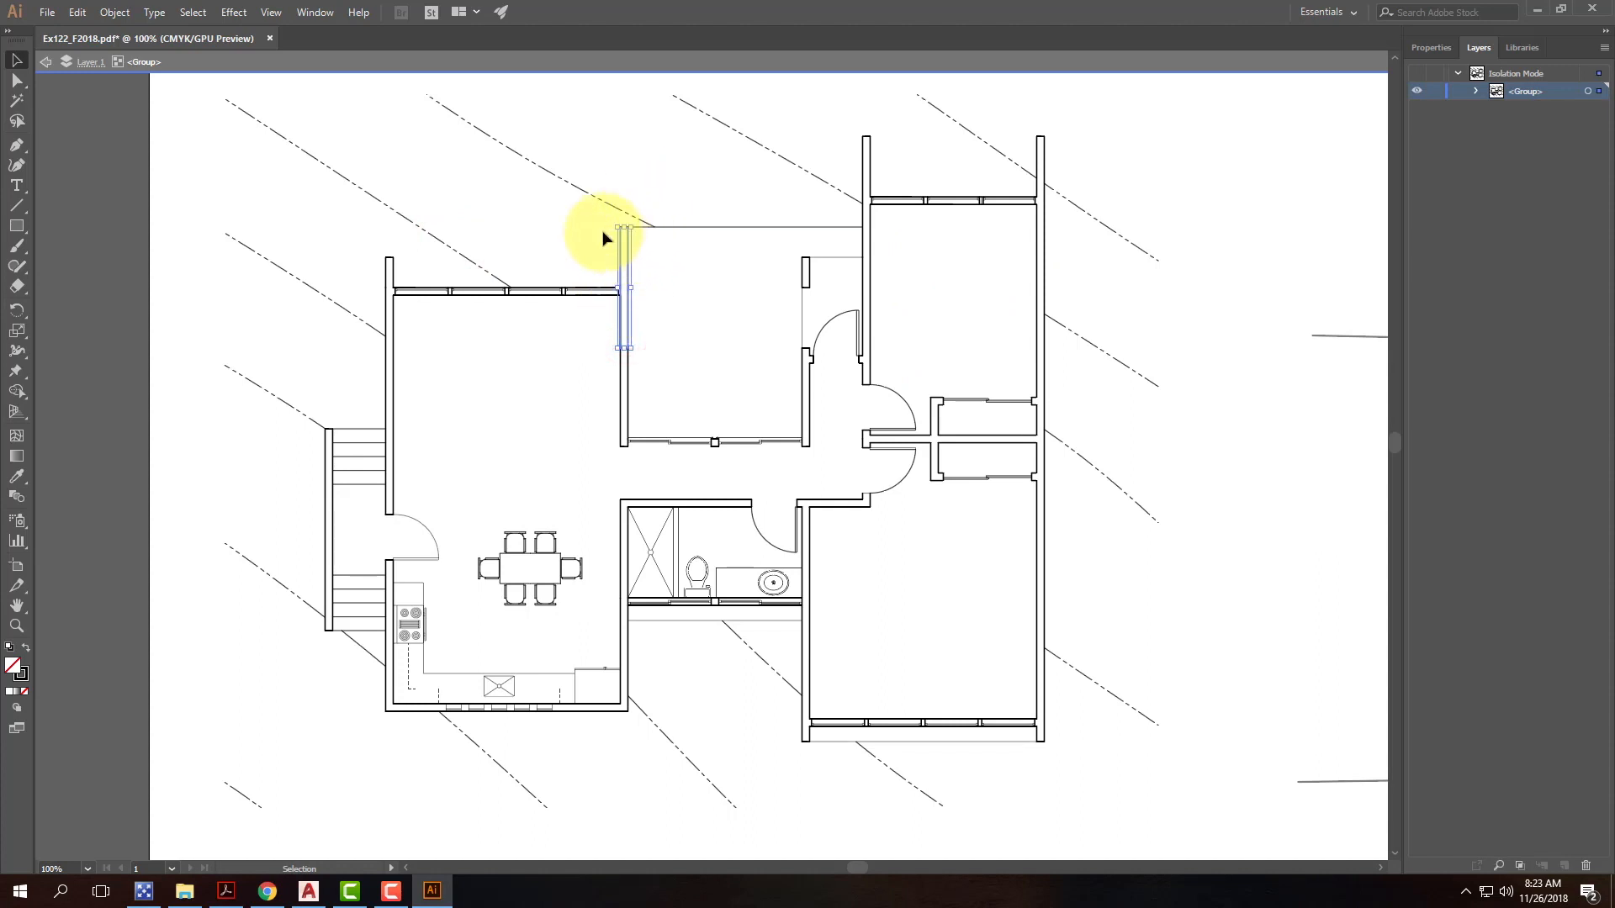
pyautogui.click(1445, 48)
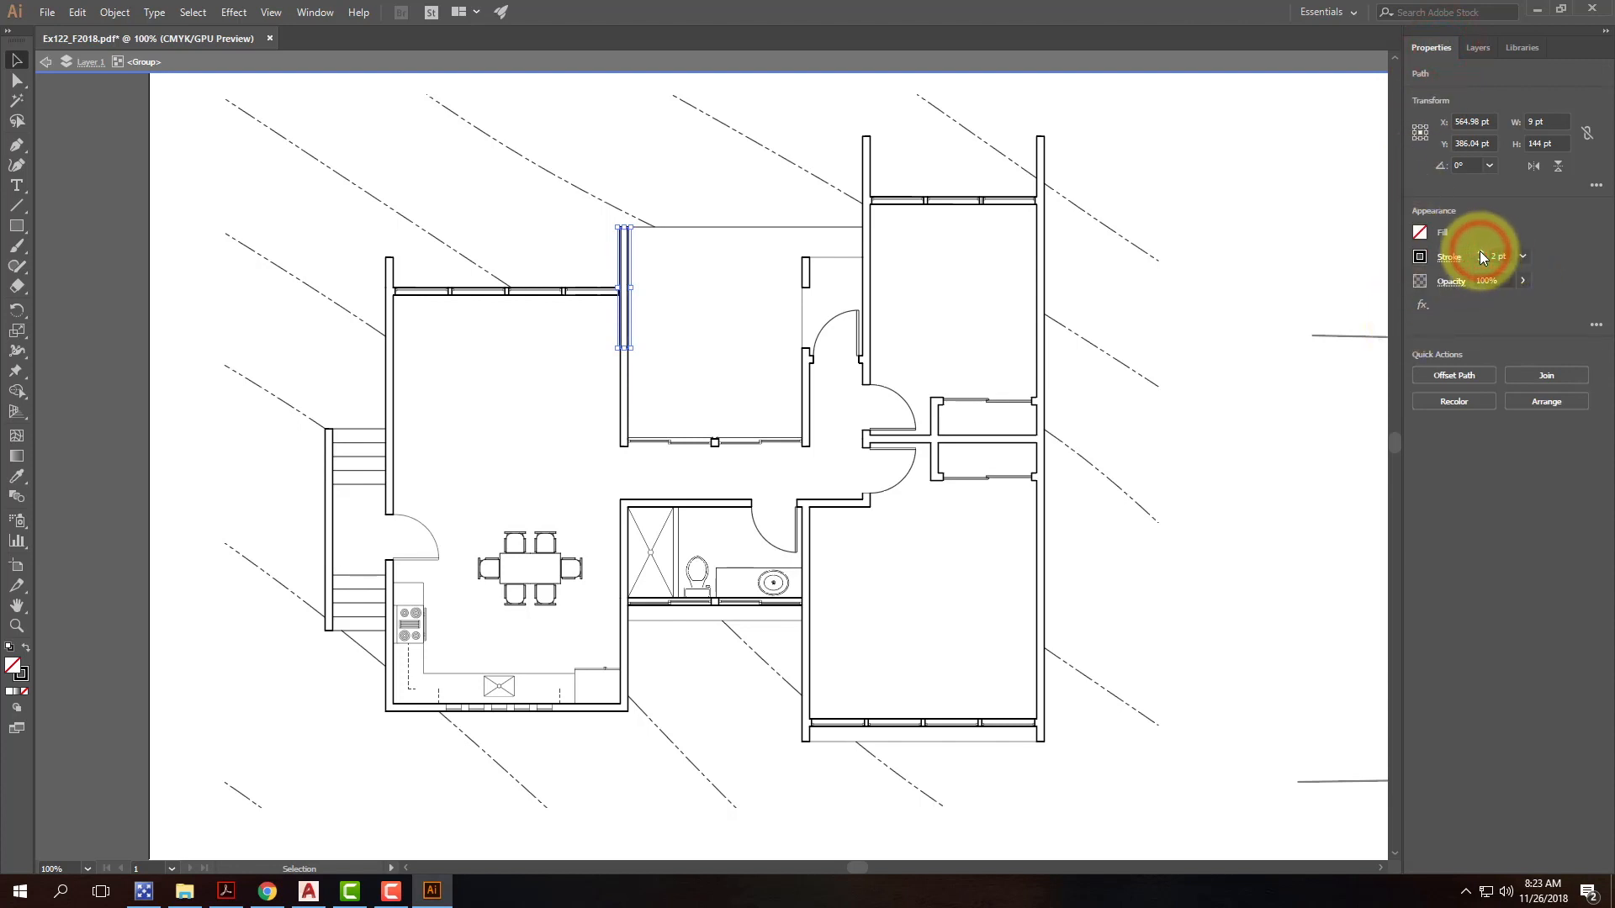
pyautogui.click(1221, 225)
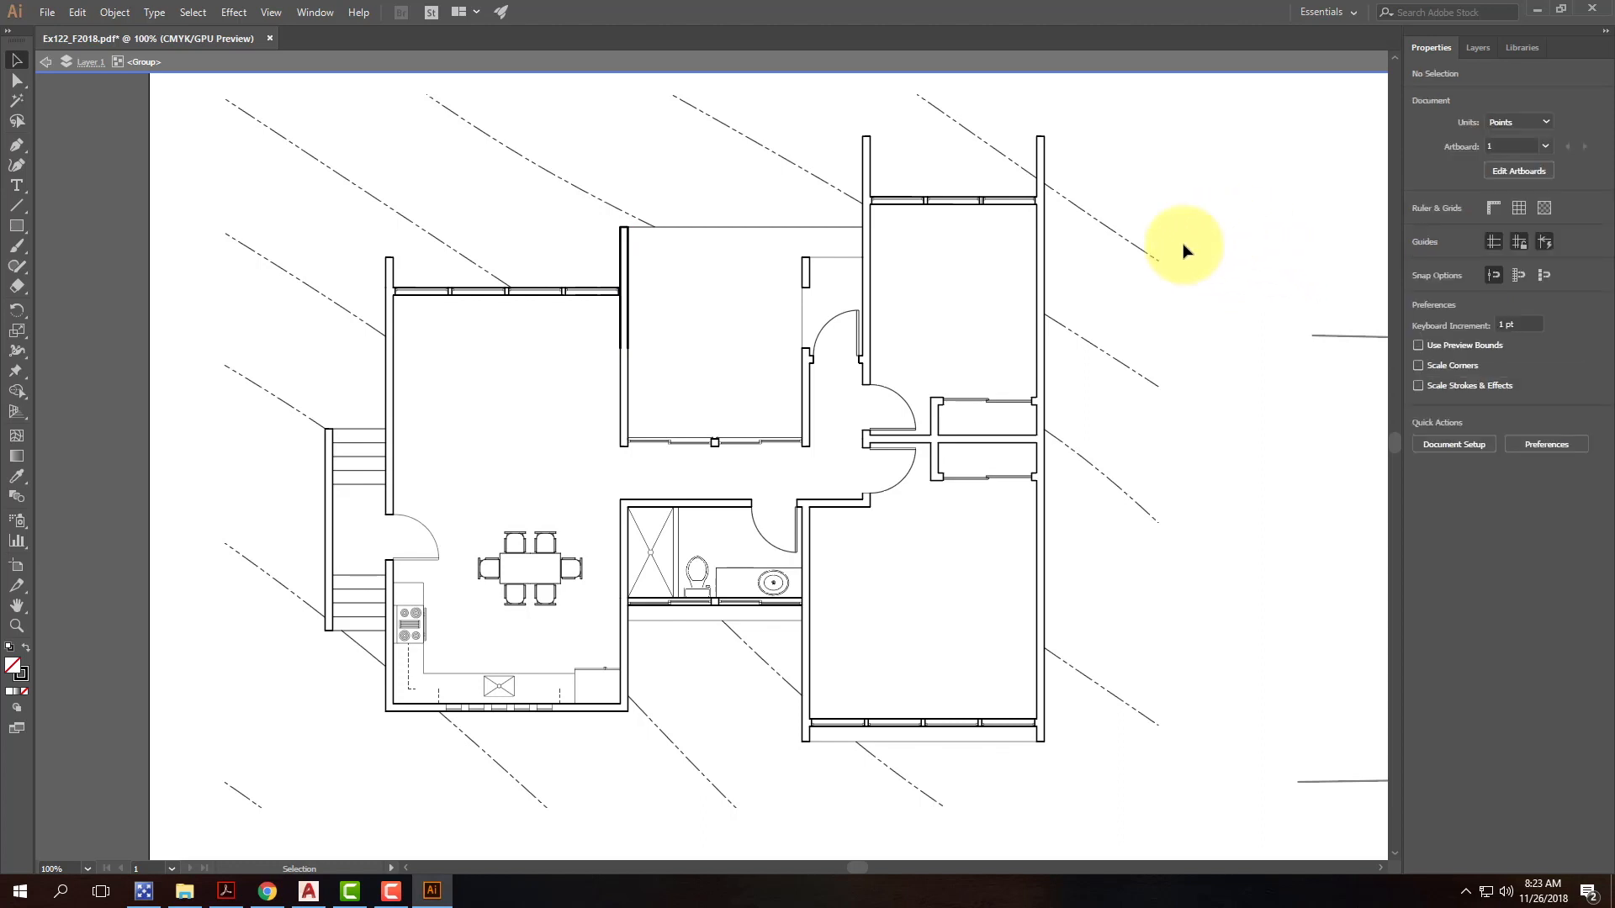
# Step: Select the lower and upper segments of the central wall in turn to compare their stroke weights
pyautogui.click(628, 377)
pyautogui.click(629, 370)
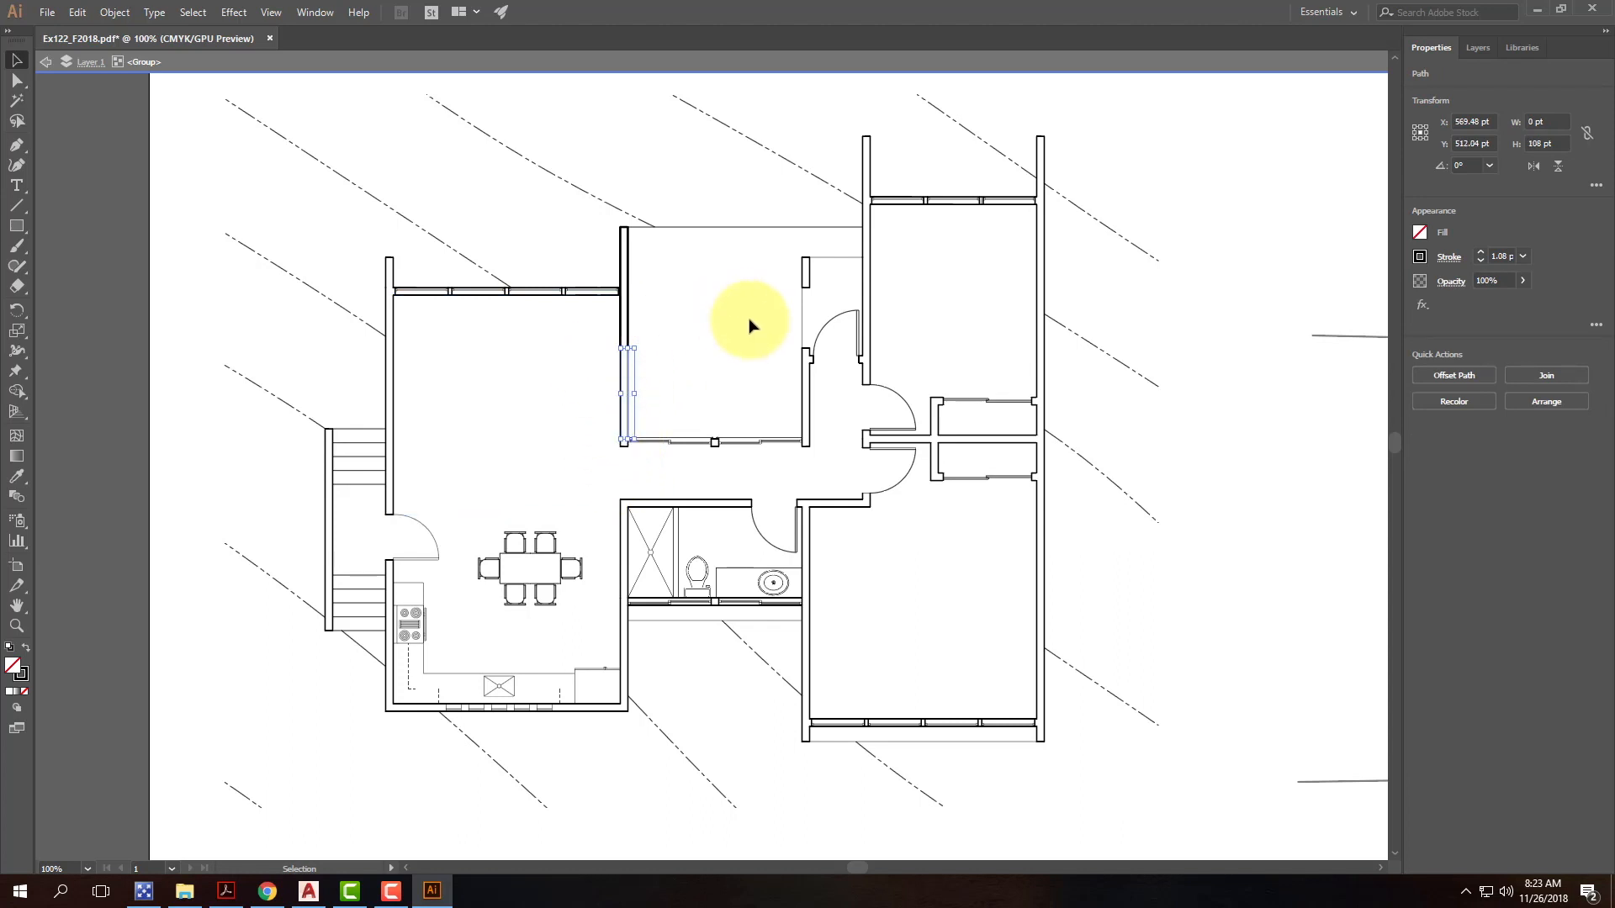
pyautogui.click(630, 261)
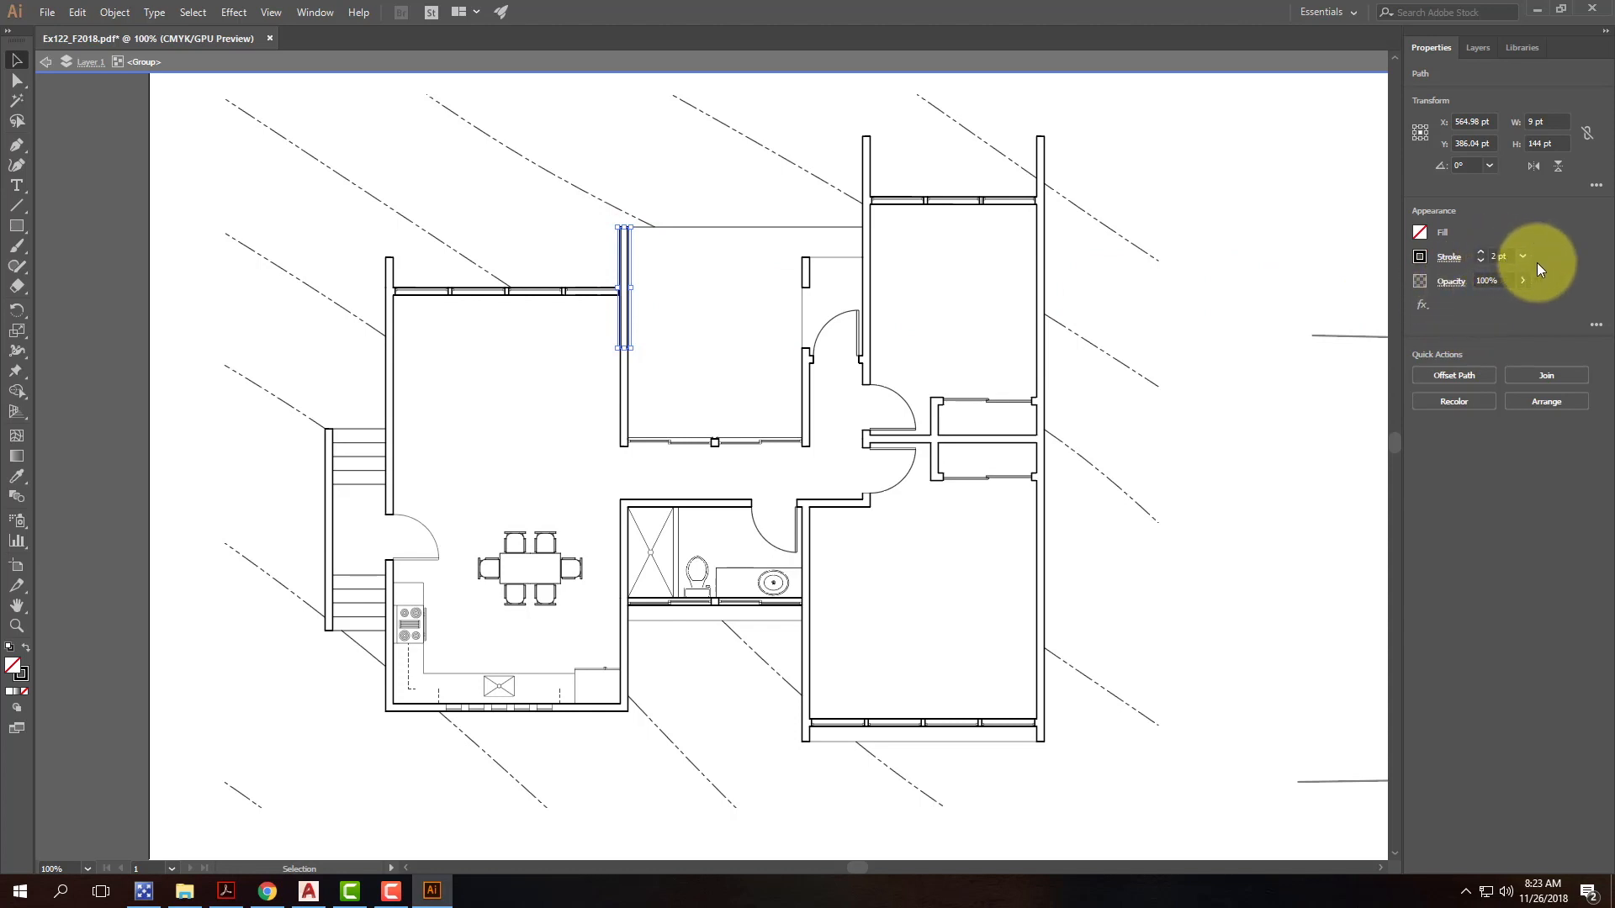
# Step: Undo the last stroke change on the plan's central wall segment and exit isolation mode
pyautogui.hotkey('ctrl', 'z')
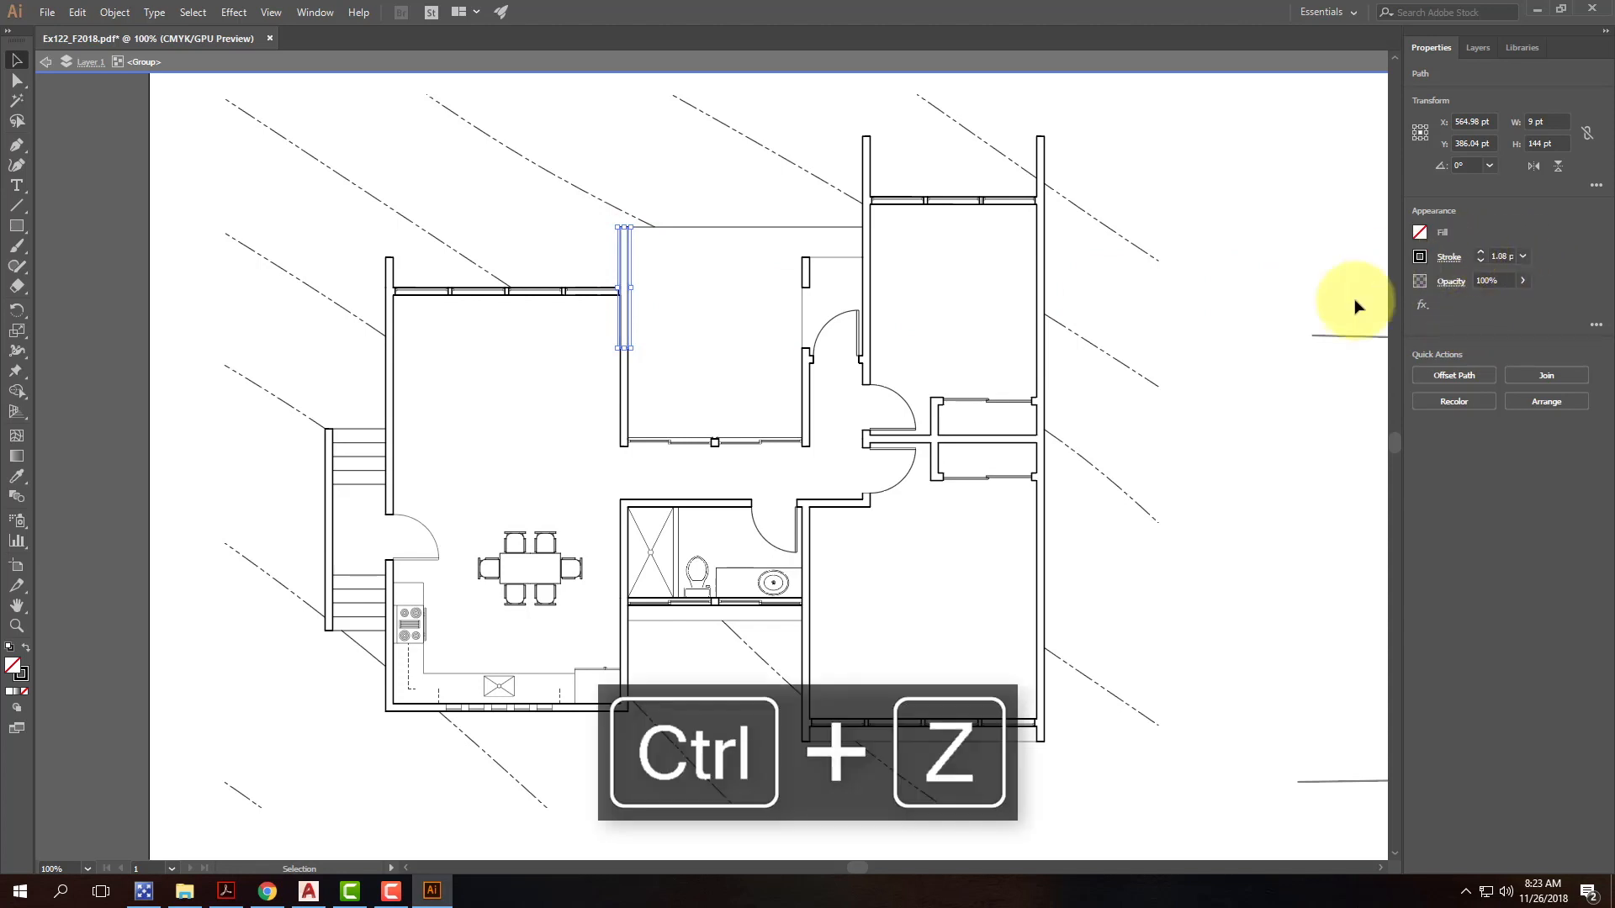
pyautogui.press('Escape')
pyautogui.click(1244, 310)
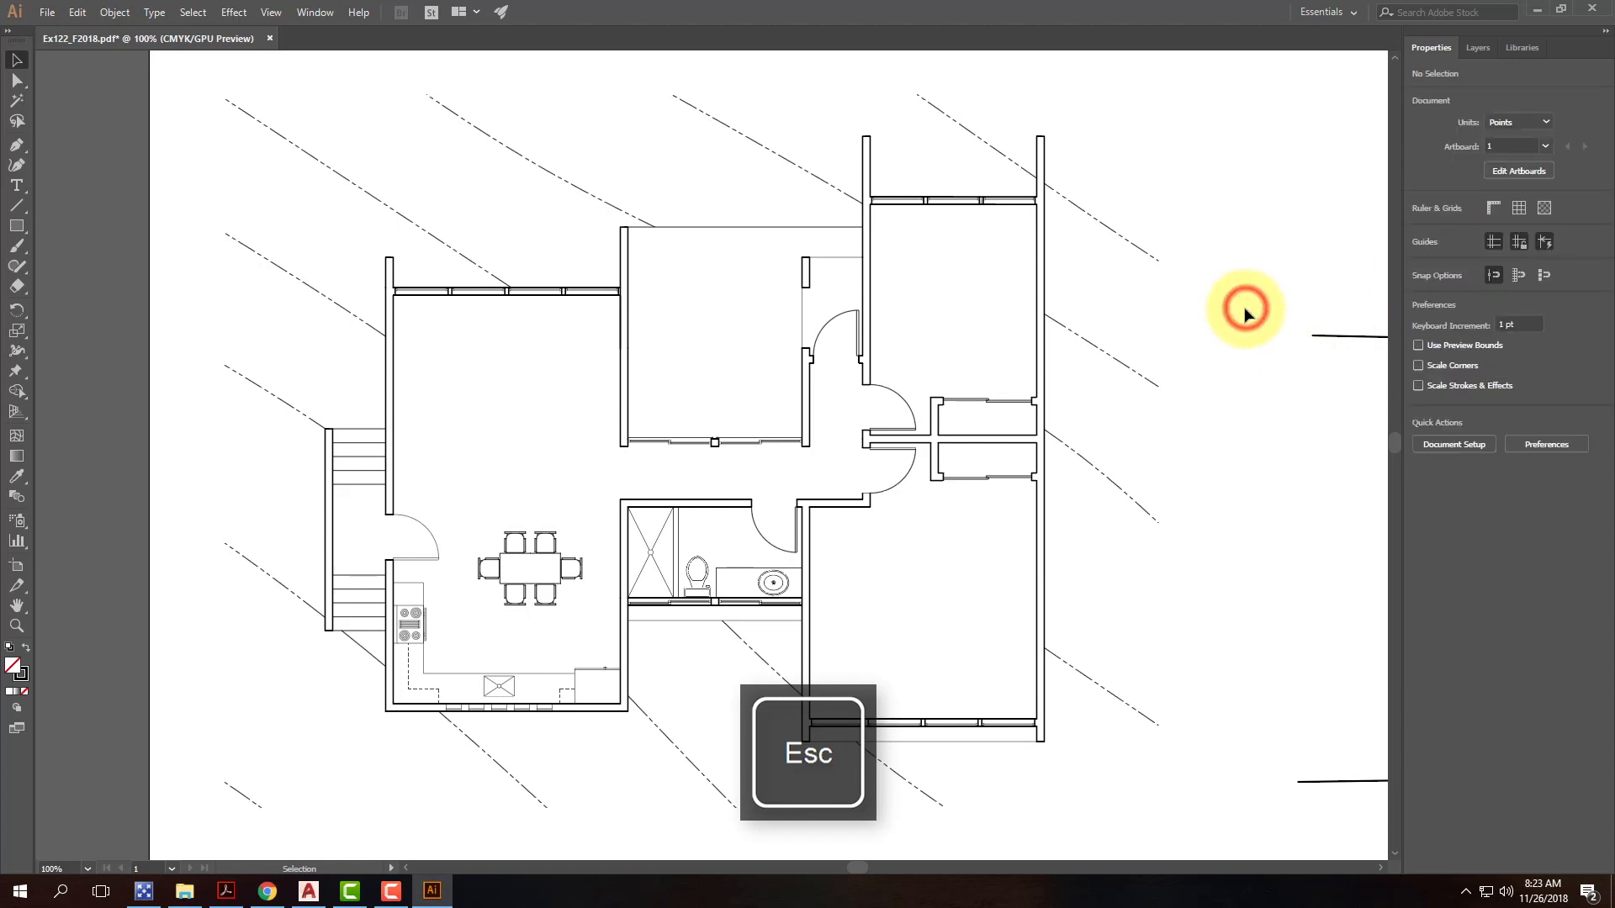
# Step: Undo back past the rotation of the drawings, redo the rotation, and clear the selection
pyautogui.hotkey('ctrl', 'z')
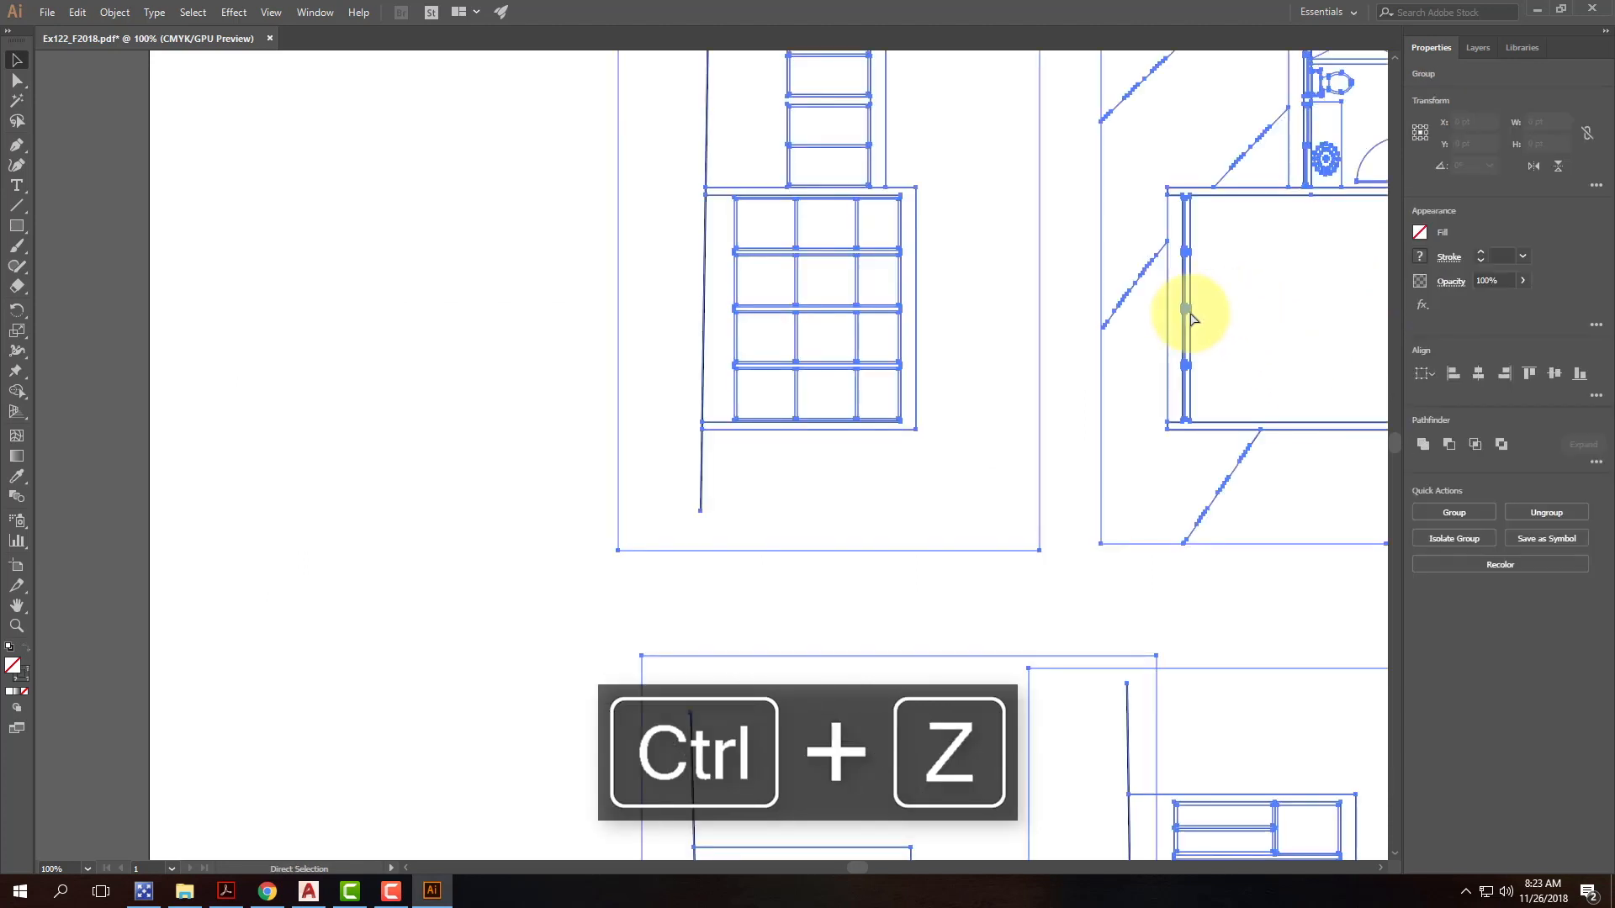
pyautogui.click(76, 12)
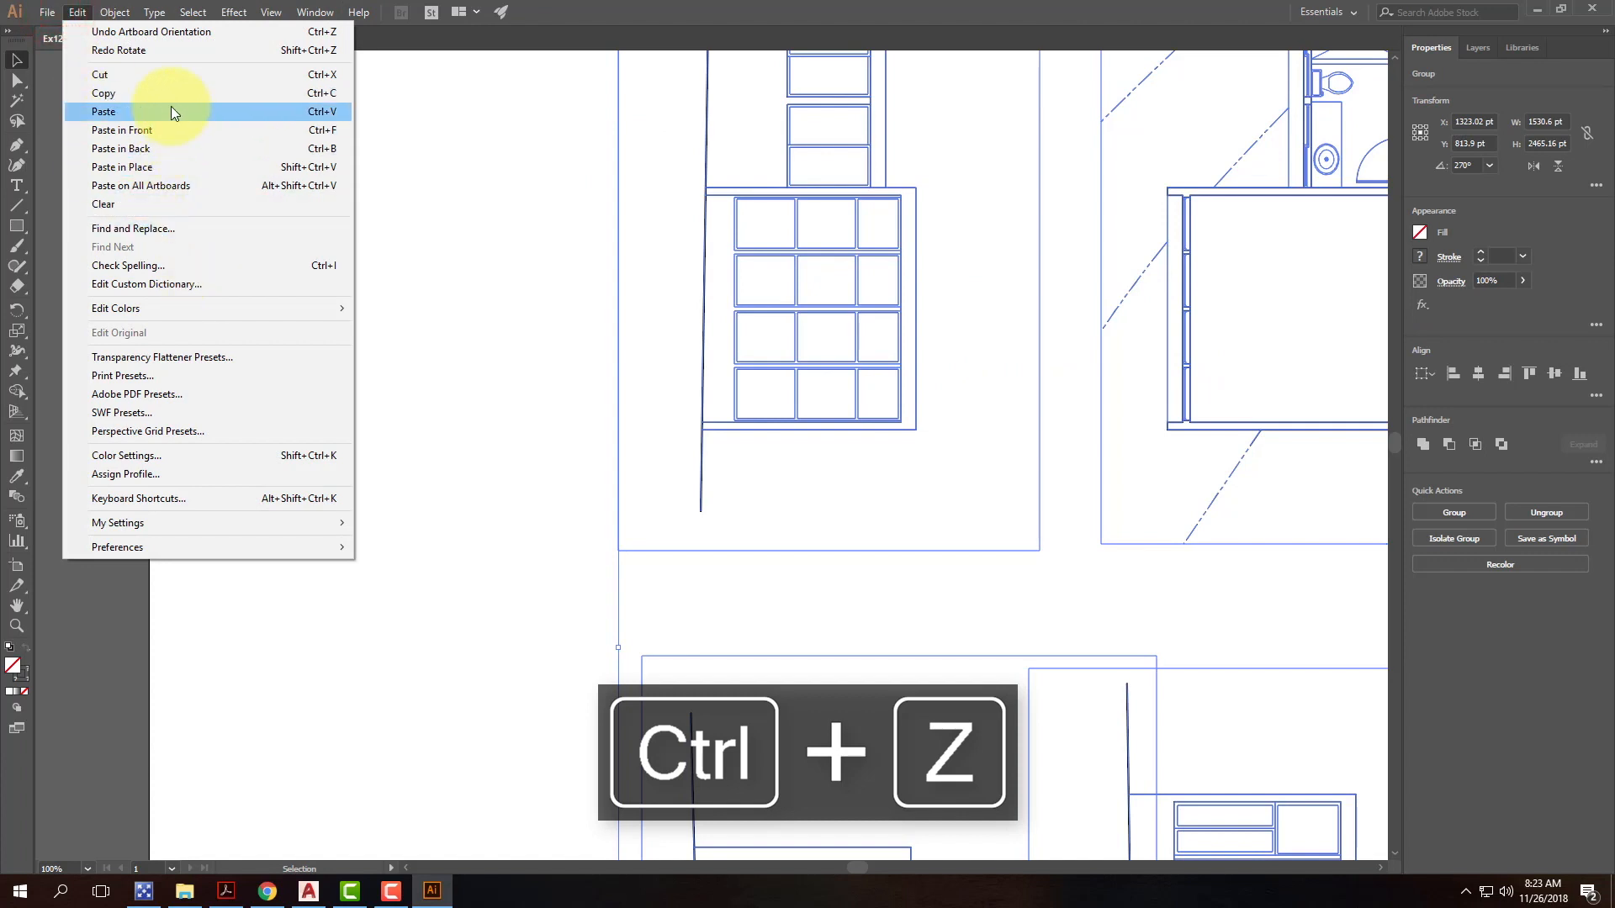
pyautogui.click(156, 50)
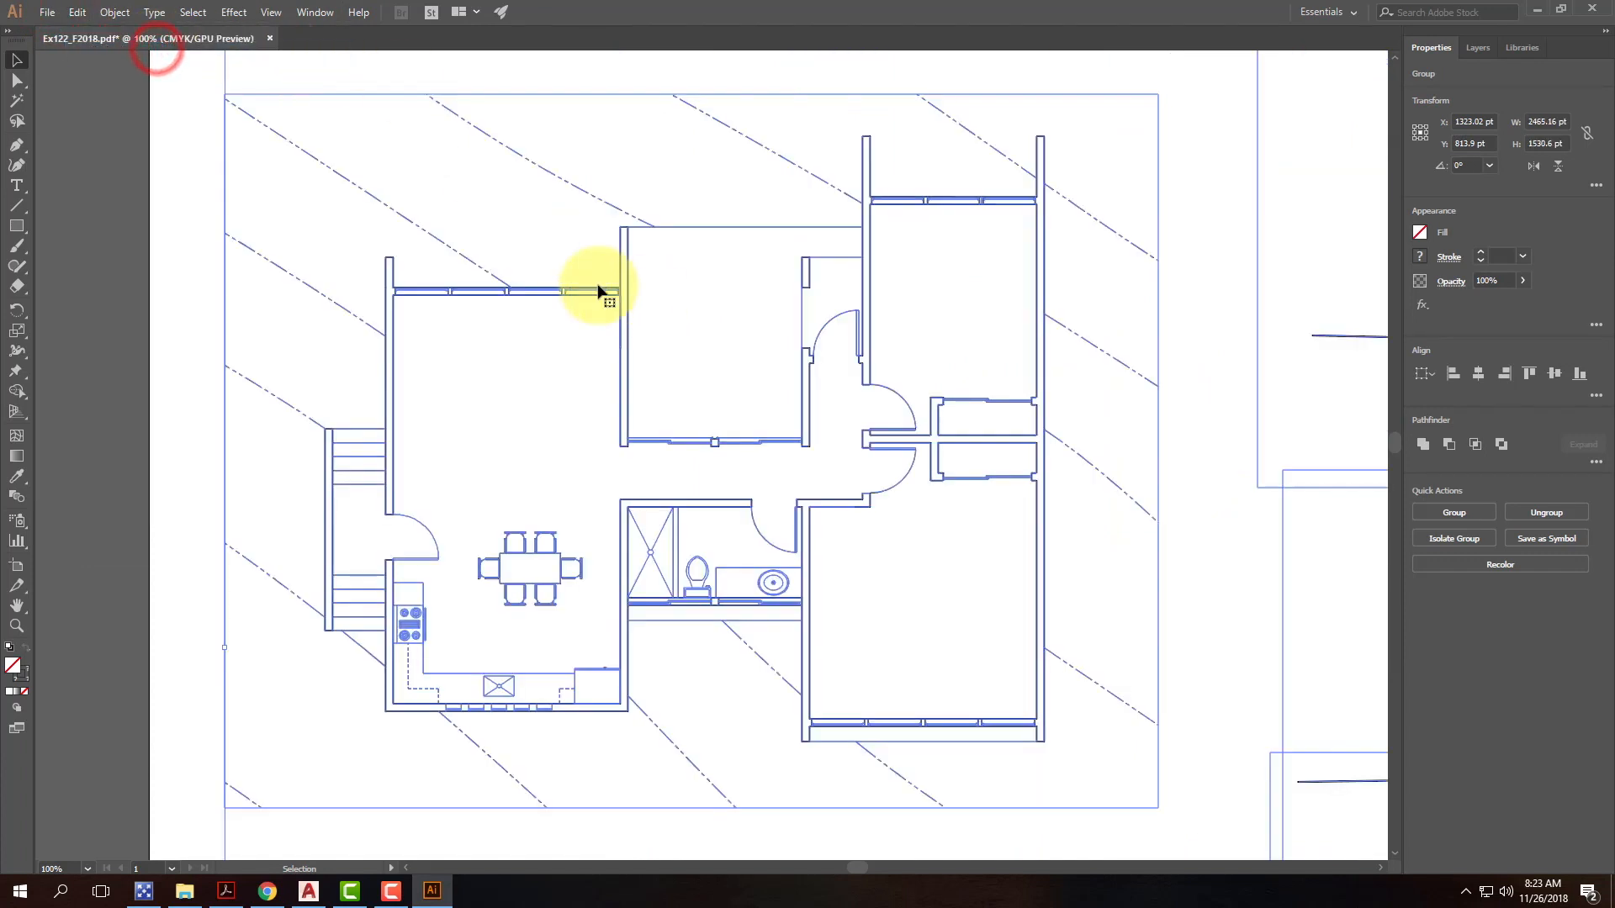
pyautogui.press('Escape')
pyautogui.click(722, 286)
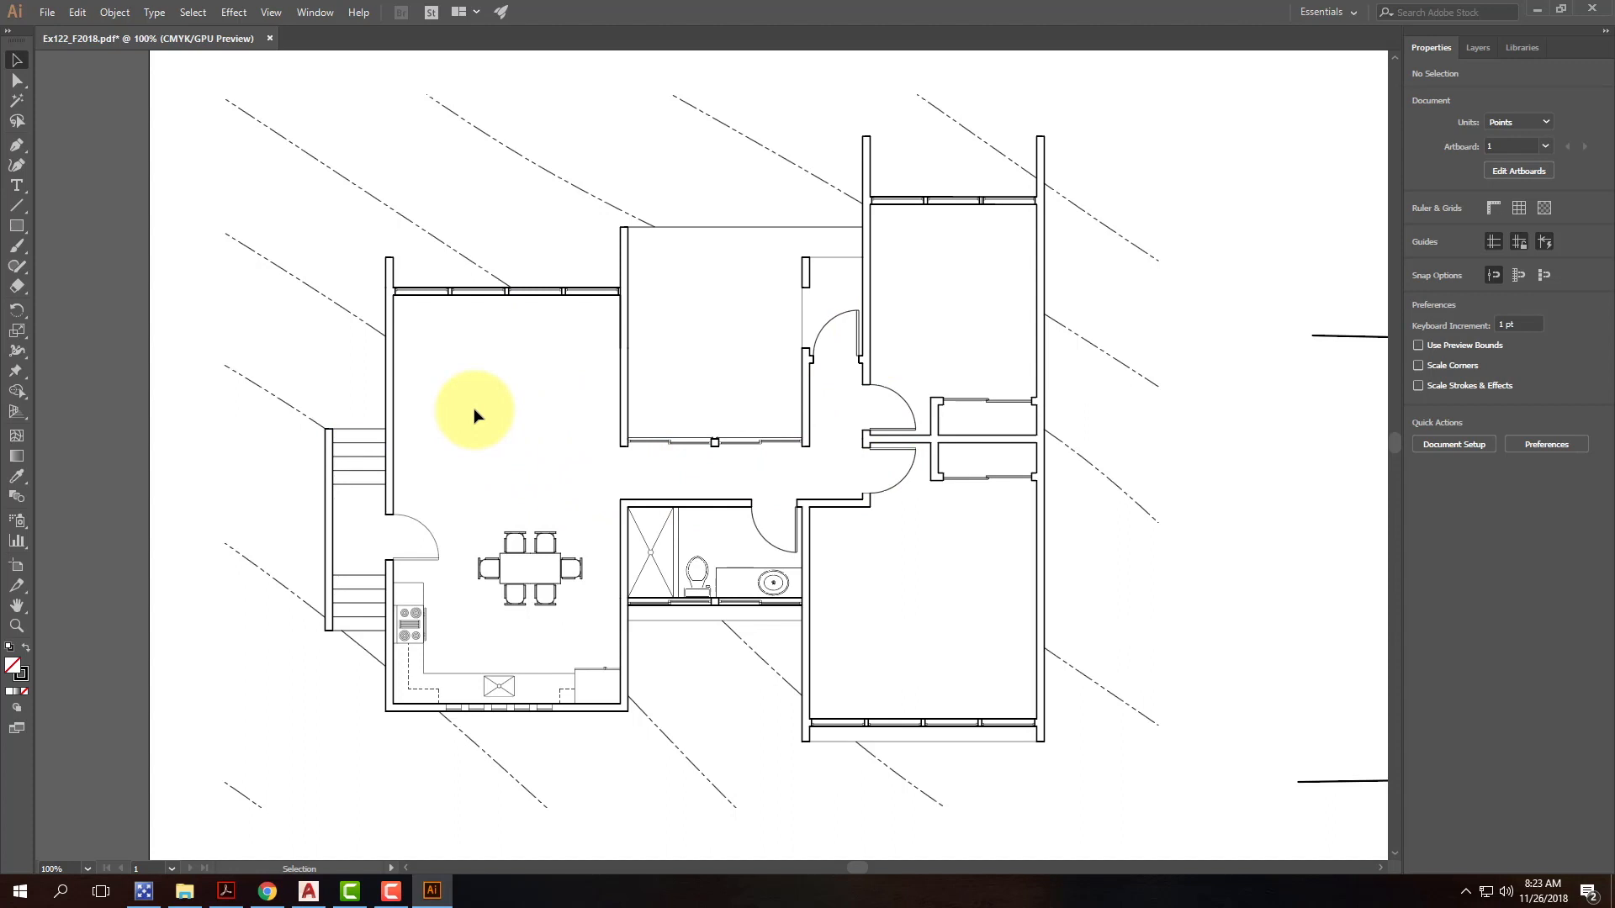
# Step: Isolate the upper-right elevation's group, increase the stroke weight of its ground line, and exit isolation mode
pyautogui.moveTo(940, 332); pyautogui.dragTo(188, 388)
pyautogui.doubleClick(673, 397)
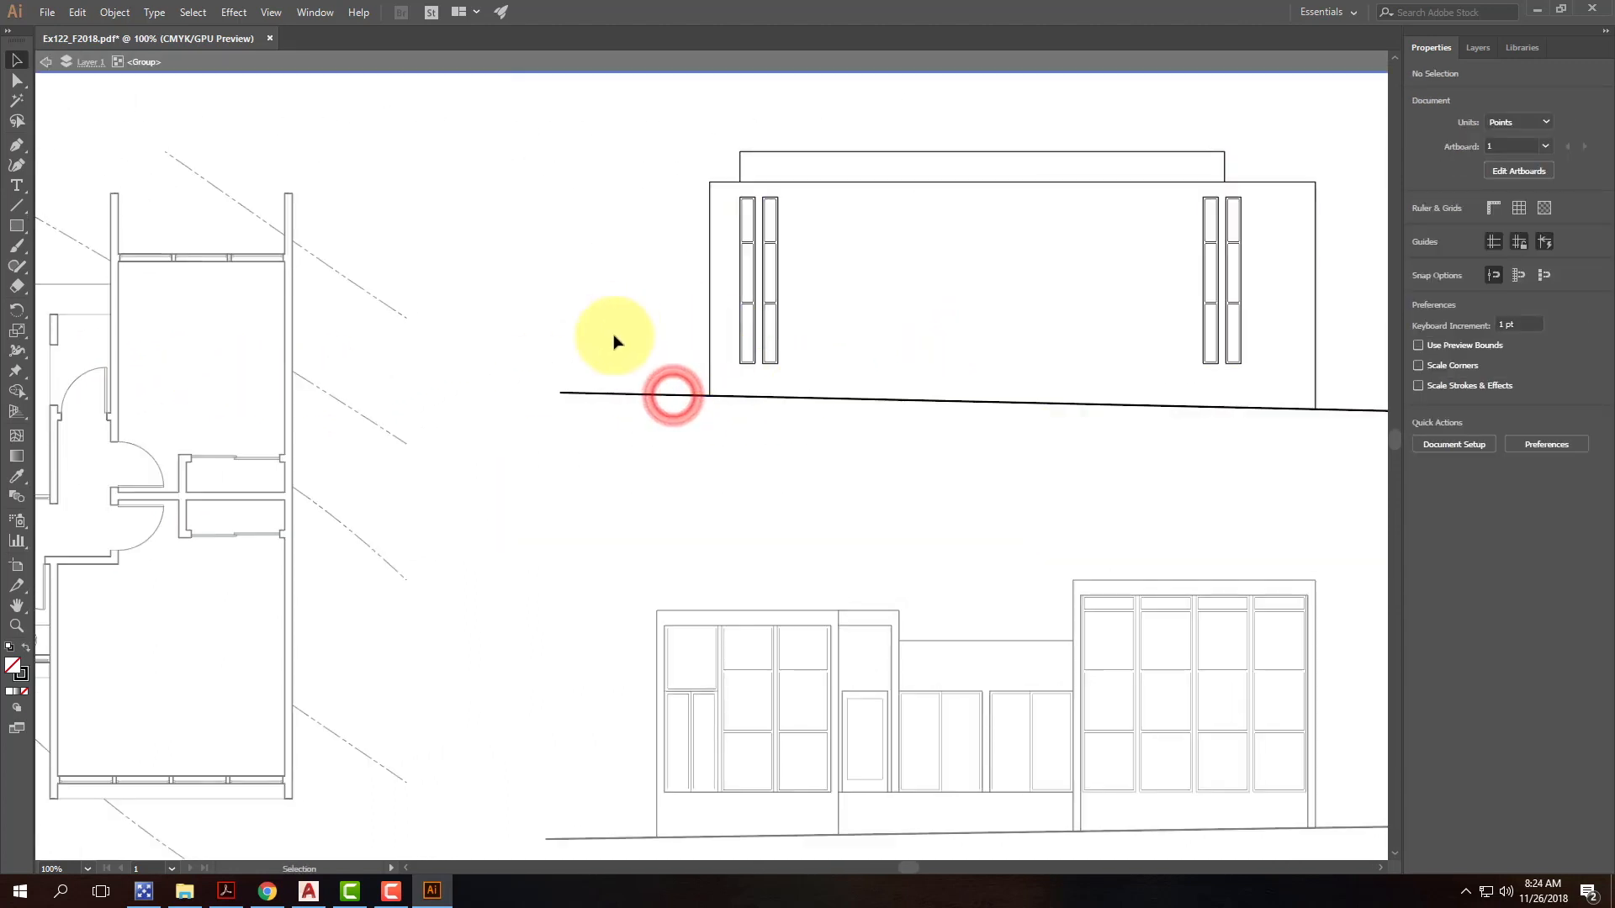
pyautogui.click(664, 399)
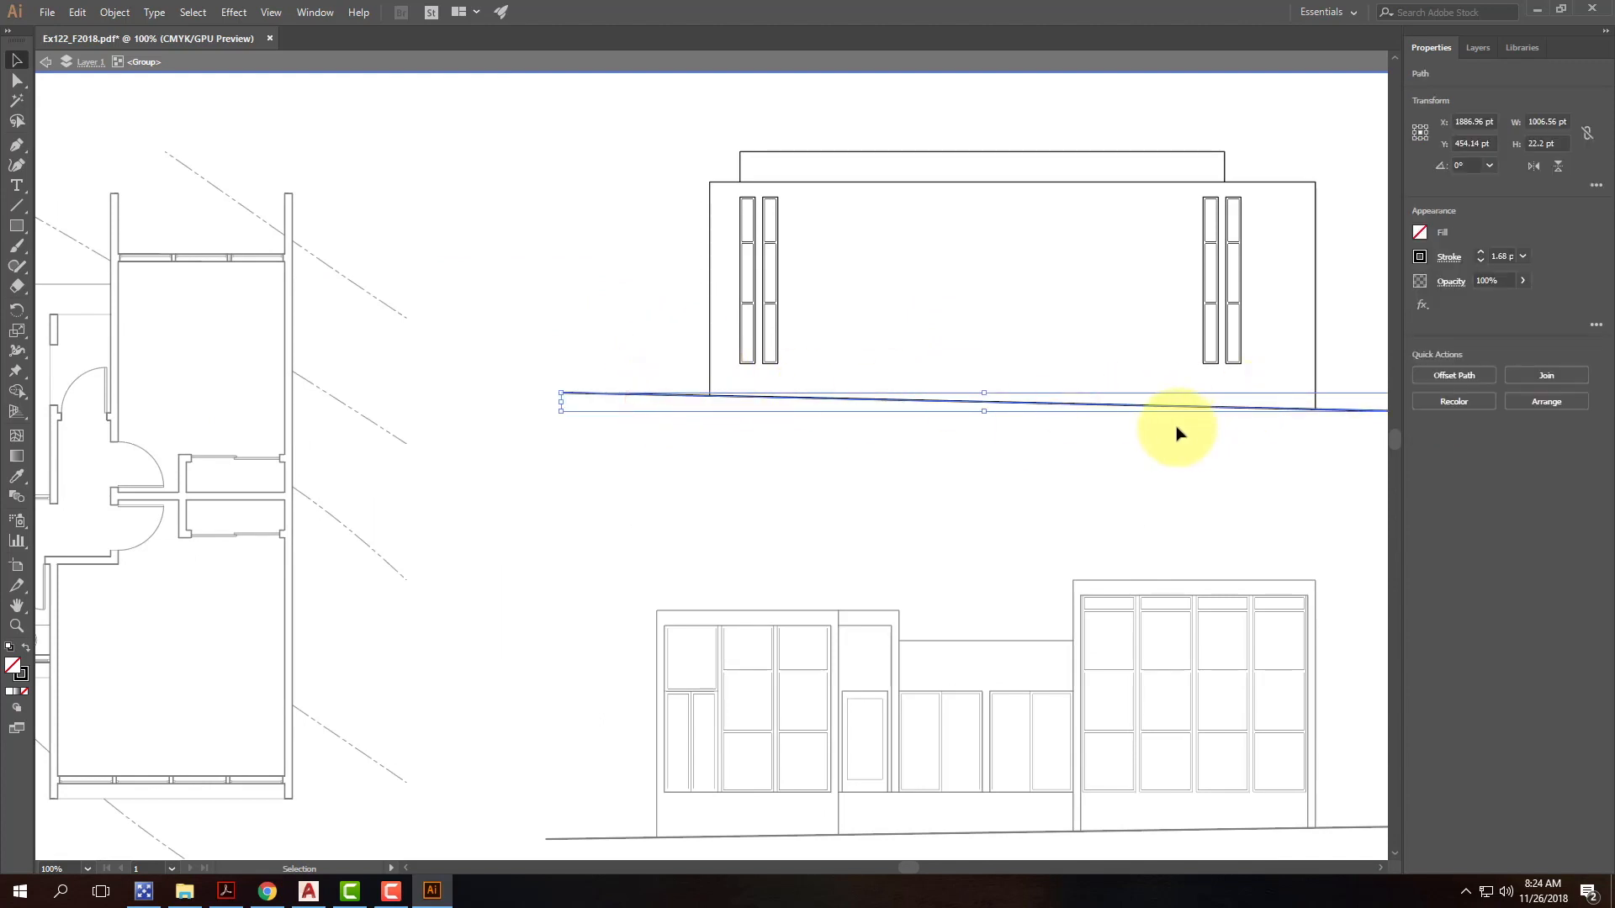
pyautogui.click(1480, 252)
pyautogui.click(1480, 252)
pyautogui.click(1480, 252)
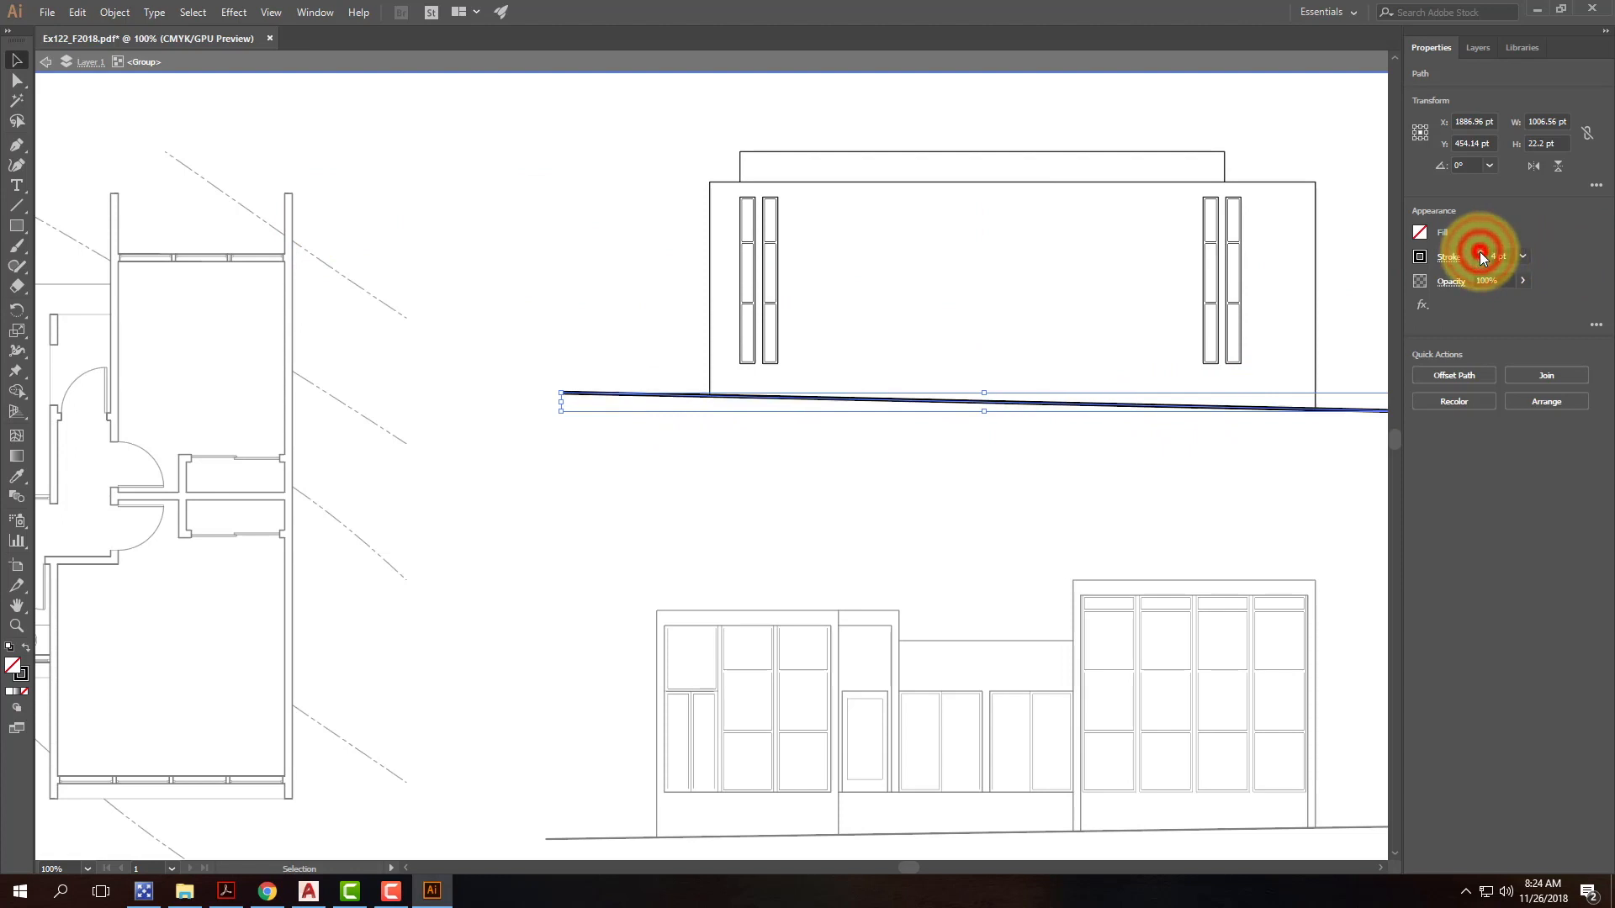
pyautogui.click(1102, 495)
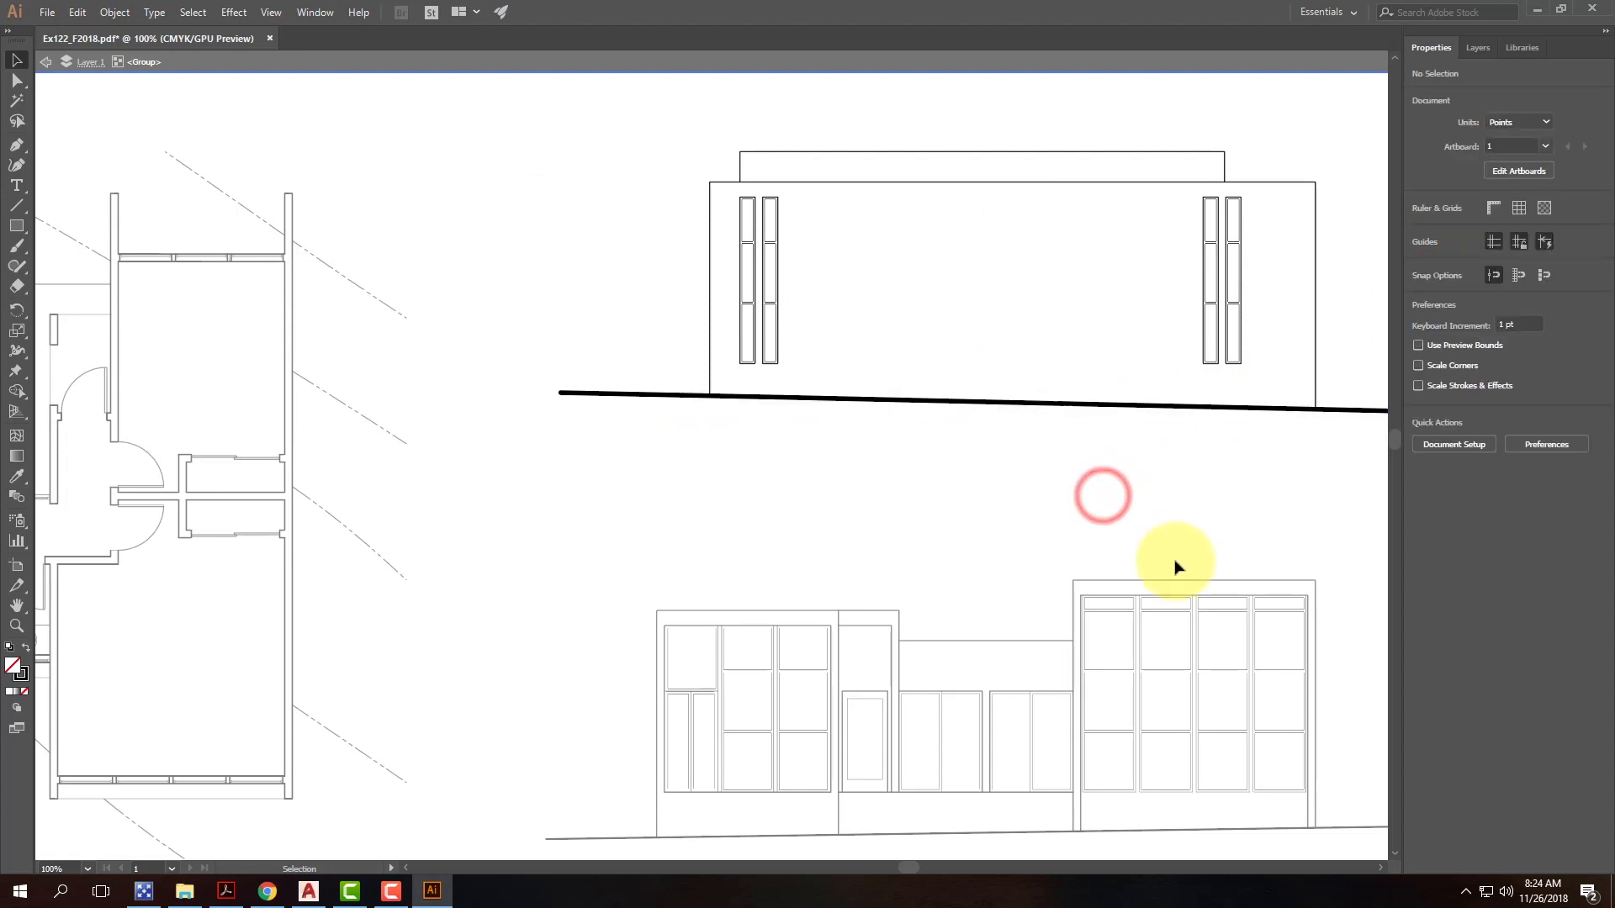
pyautogui.moveTo(1243, 491); pyautogui.dragTo(792, 264)
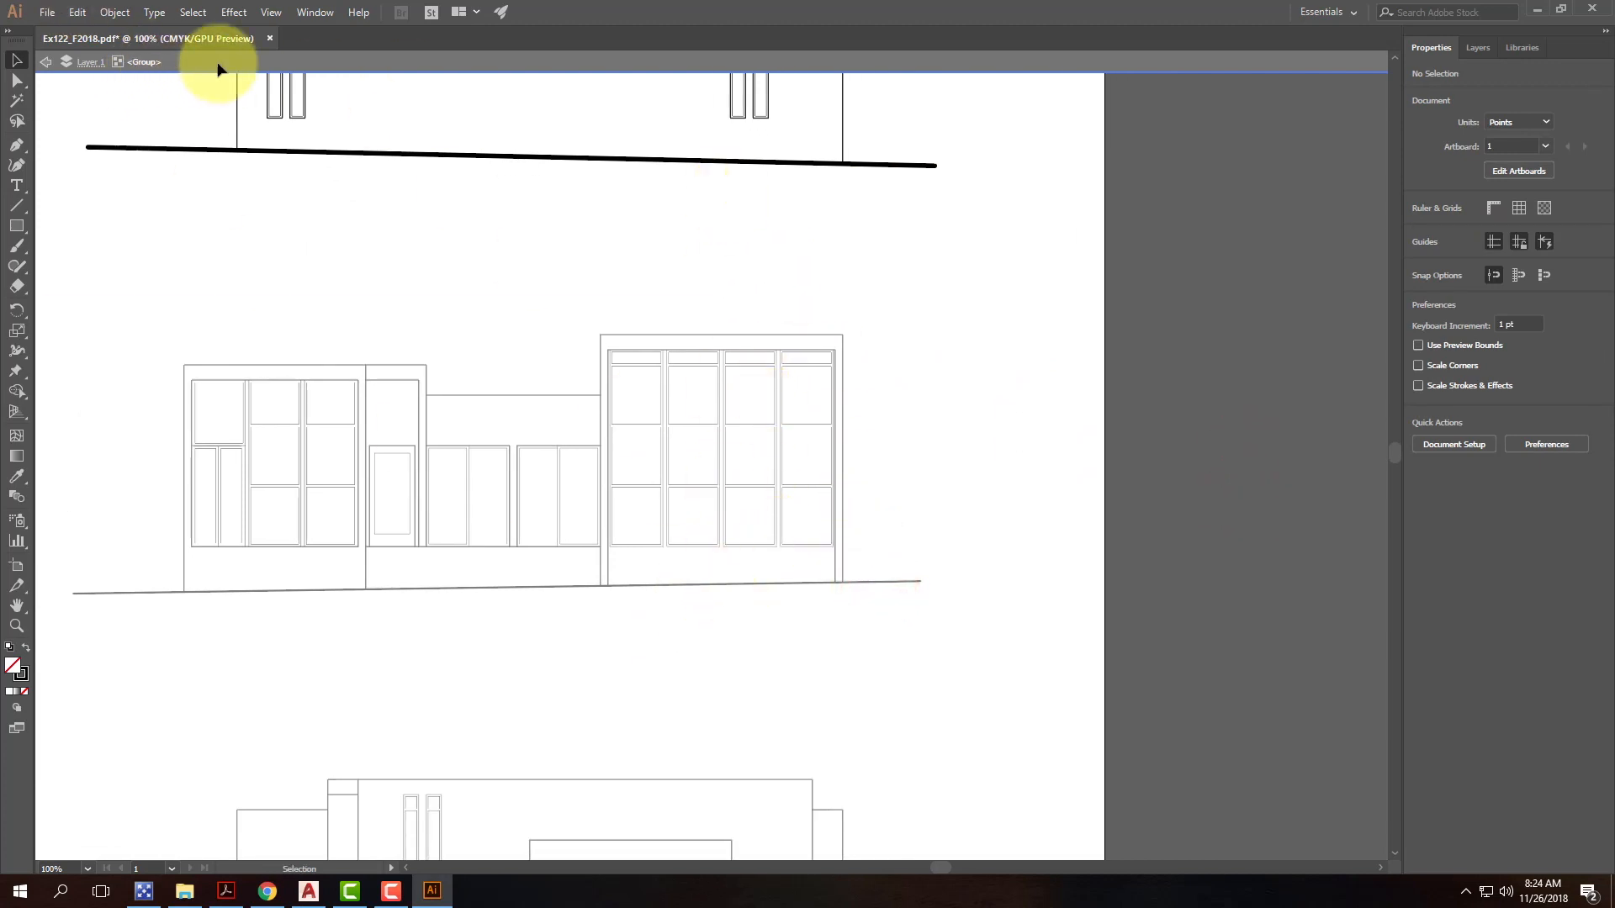
pyautogui.click(48, 63)
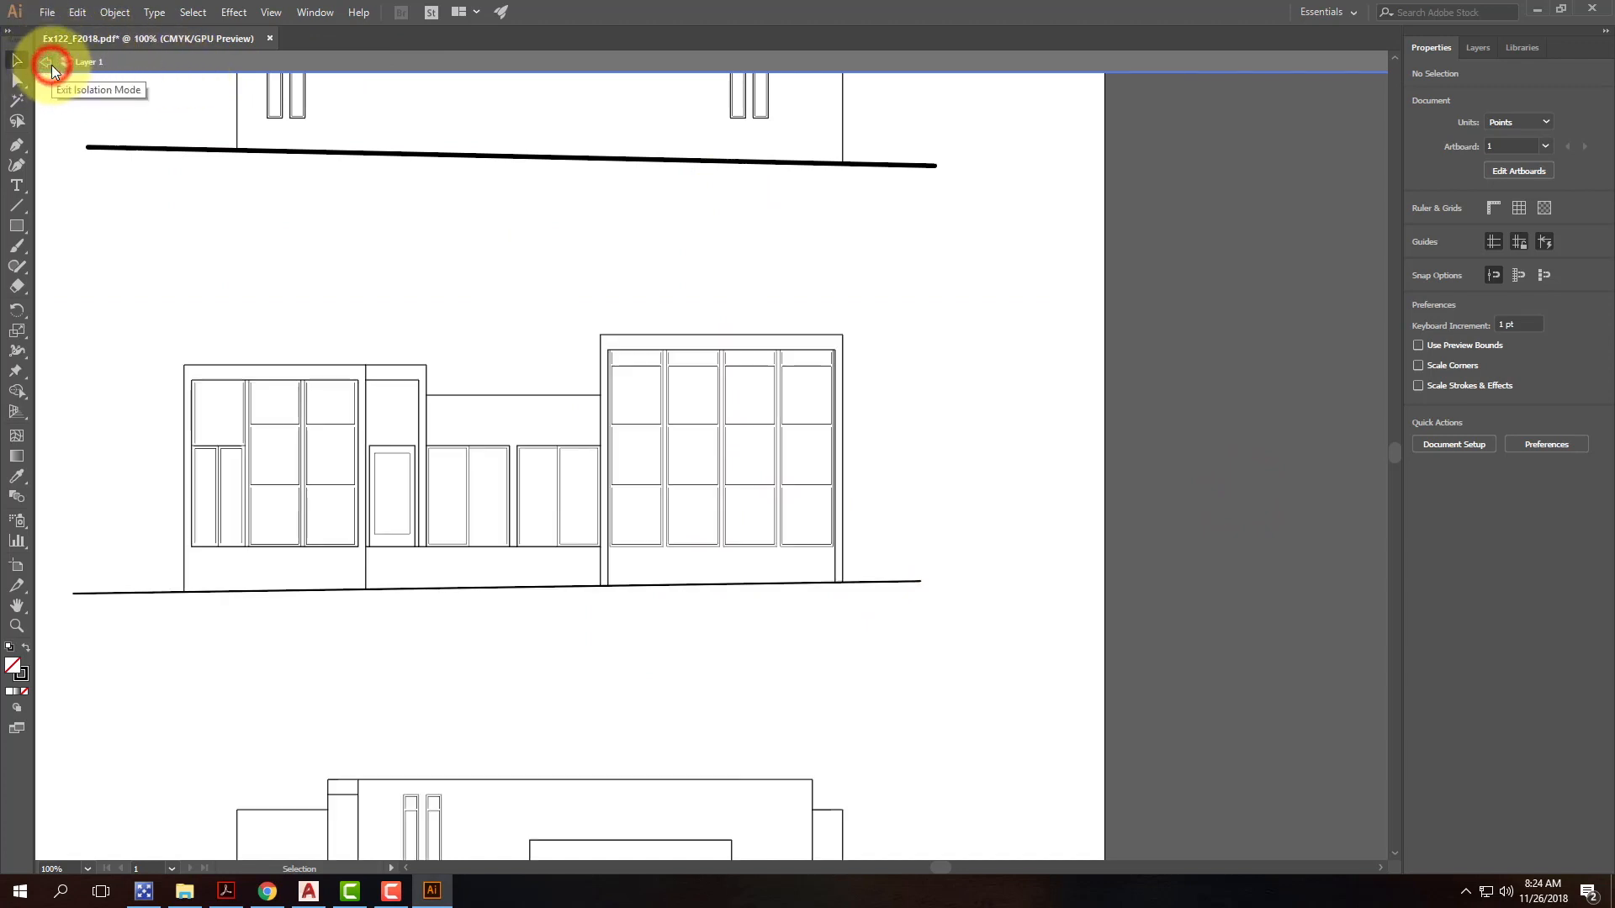
pyautogui.click(47, 63)
# Step: Isolate the middle-right elevation's group, increase the stroke weight of its ground line, and exit isolation mode
pyautogui.doubleClick(788, 587)
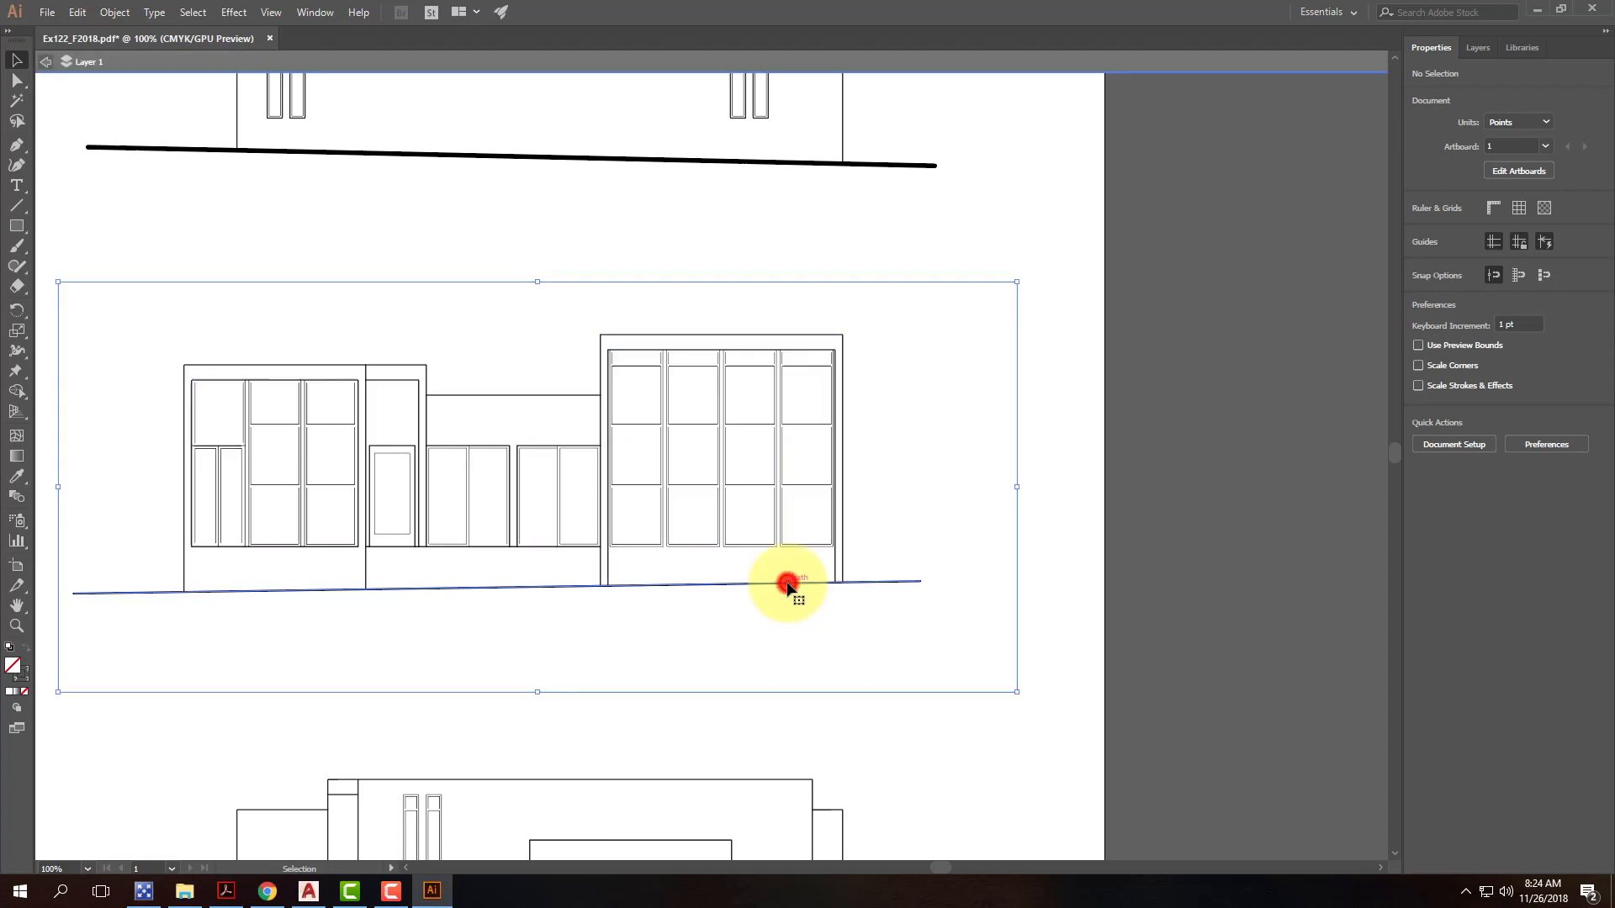
pyautogui.click(791, 585)
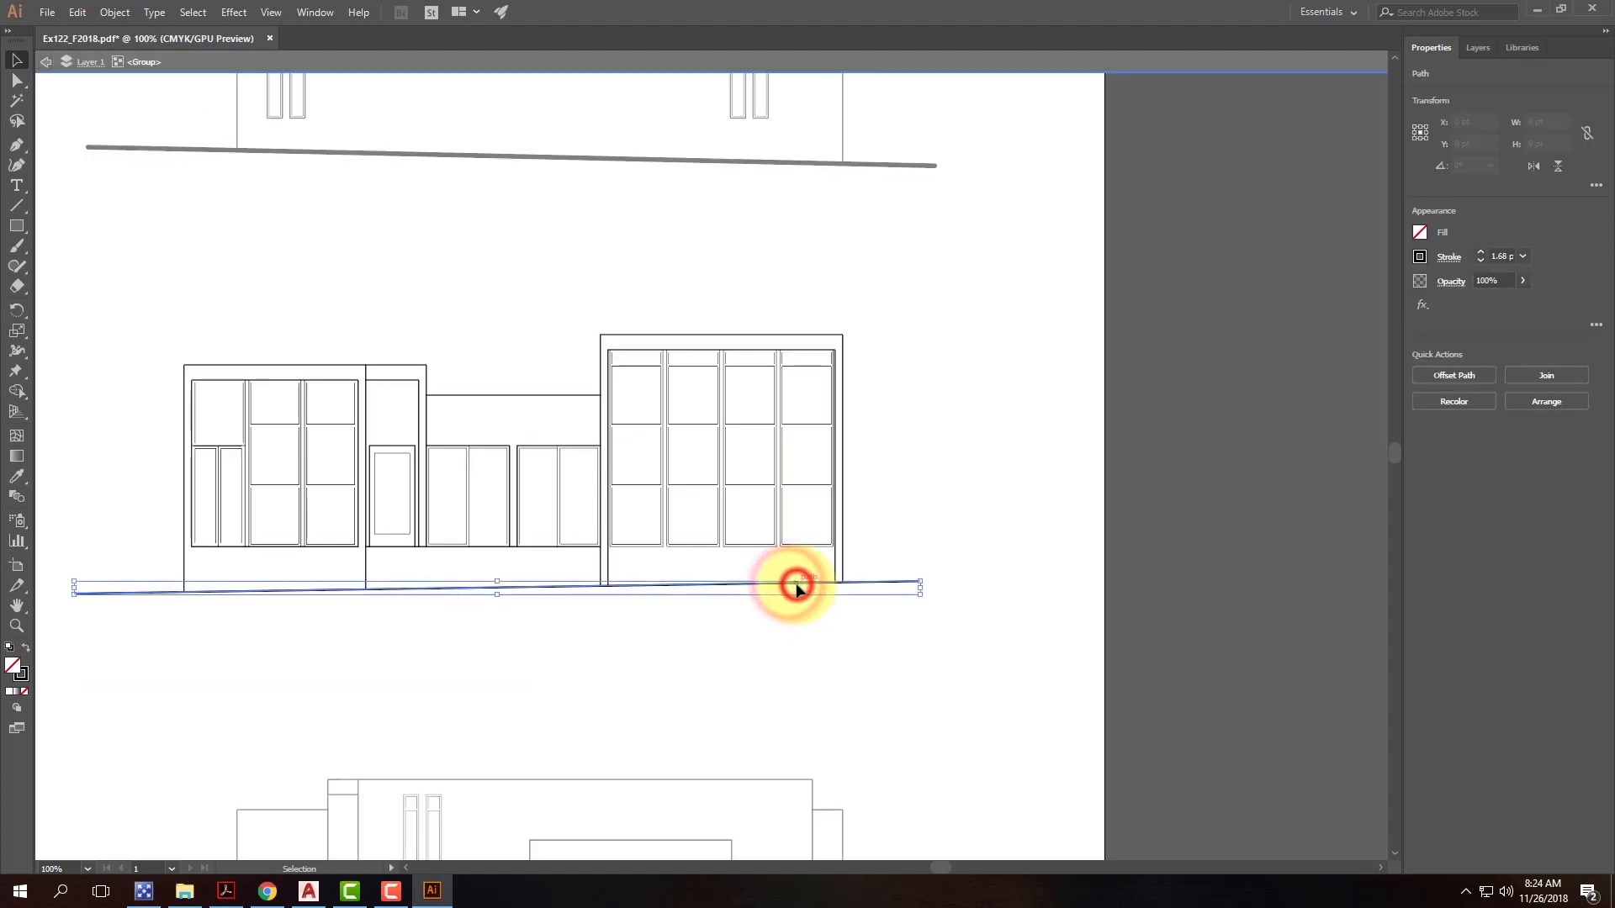
pyautogui.click(1480, 253)
pyautogui.click(1480, 252)
pyautogui.click(1479, 252)
pyautogui.click(1480, 253)
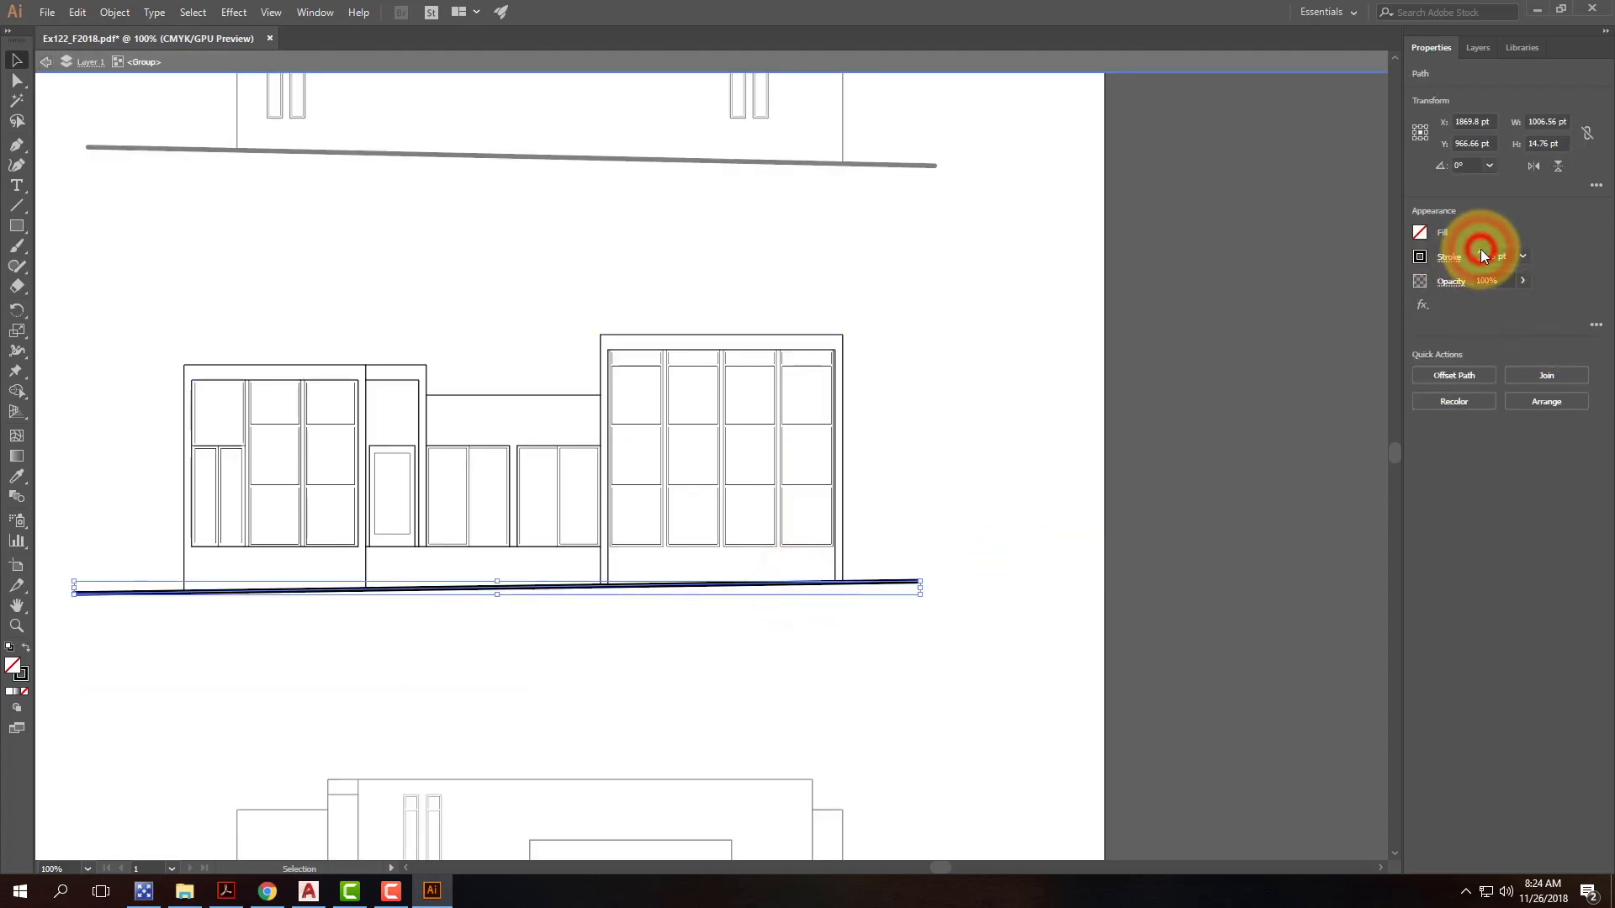
pyautogui.click(912, 464)
pyautogui.click(46, 62)
# Step: Set the ground line of the lower-right elevation to a 5 pt stroke within its isolated group, then exit isolation mode
pyautogui.moveTo(417, 604); pyautogui.dragTo(805, 120)
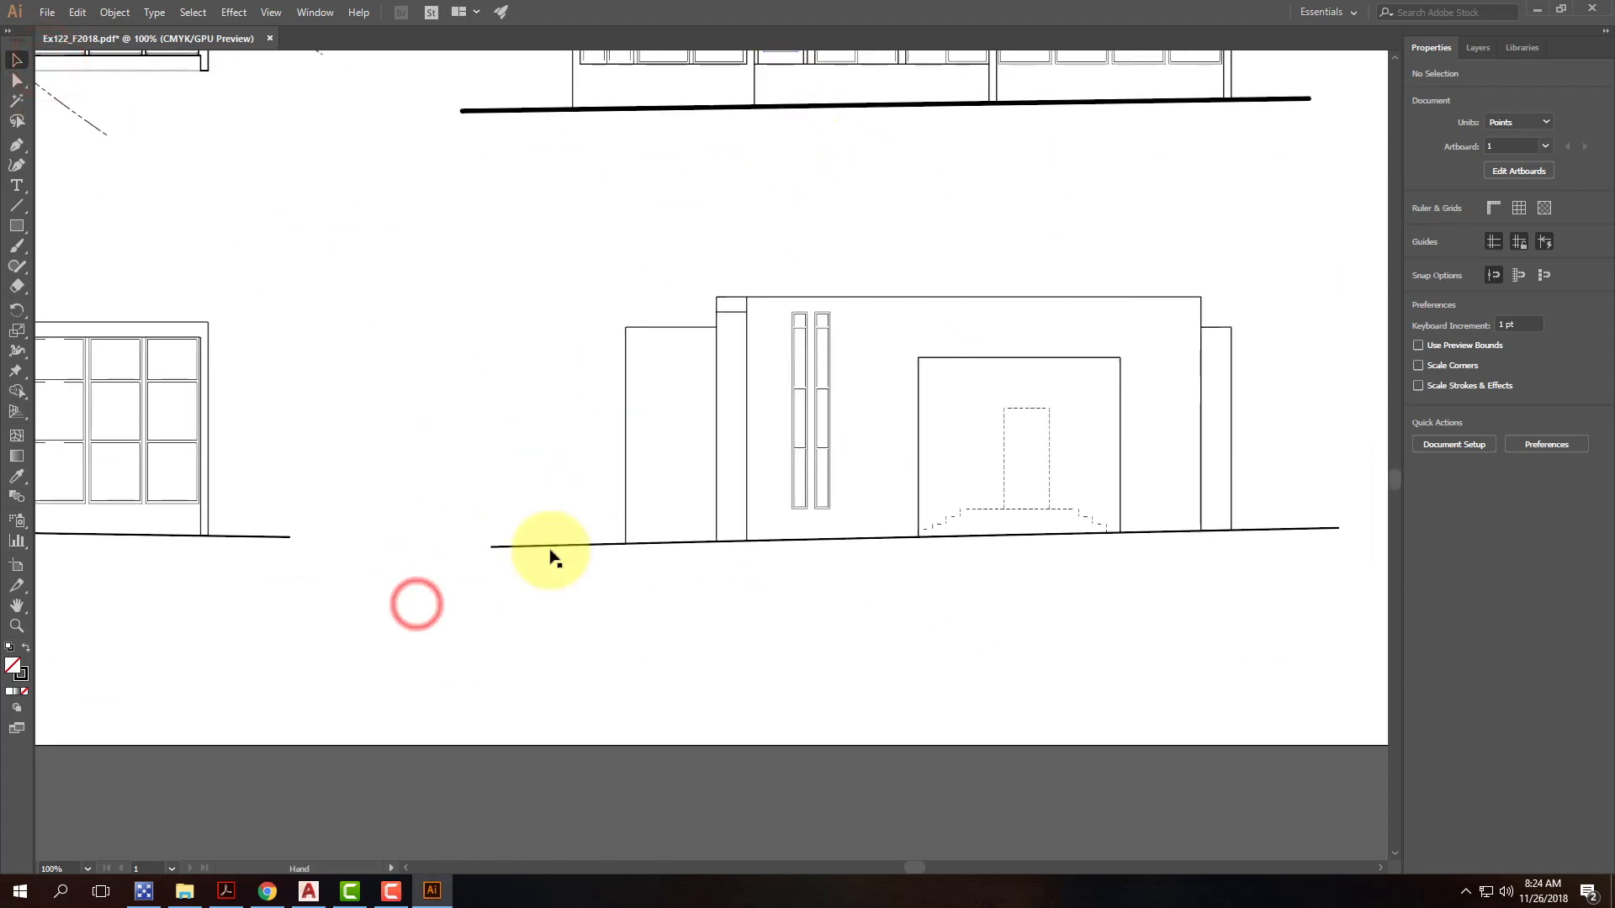
pyautogui.doubleClick(575, 548)
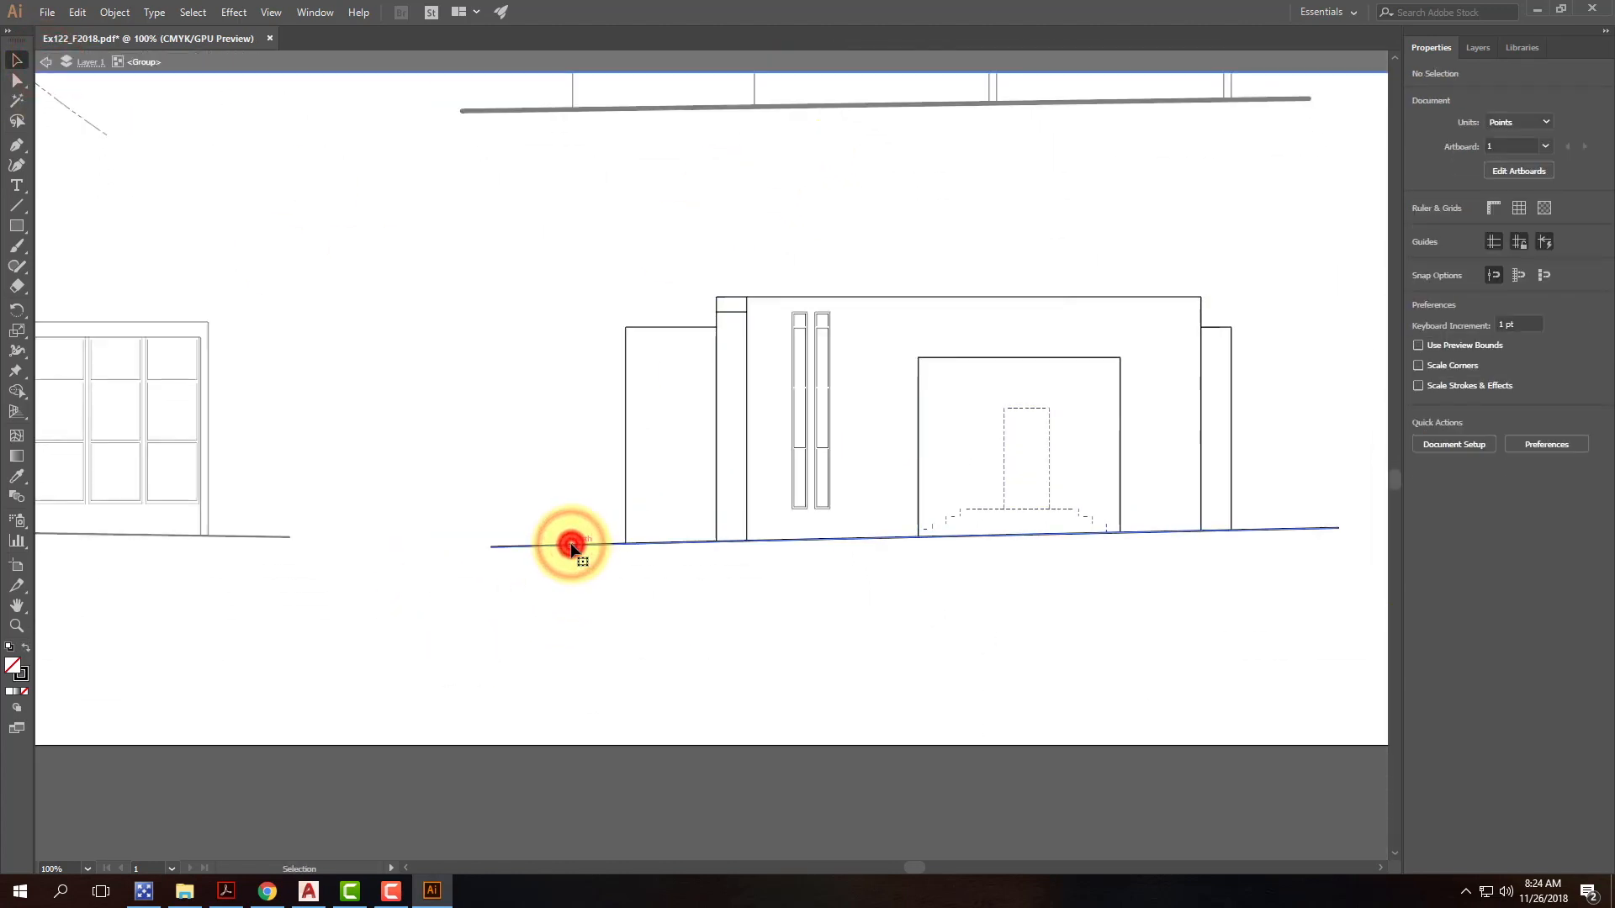
pyautogui.click(575, 549)
pyautogui.click(1480, 251)
pyautogui.click(1480, 251)
pyautogui.click(1480, 252)
pyautogui.click(1480, 251)
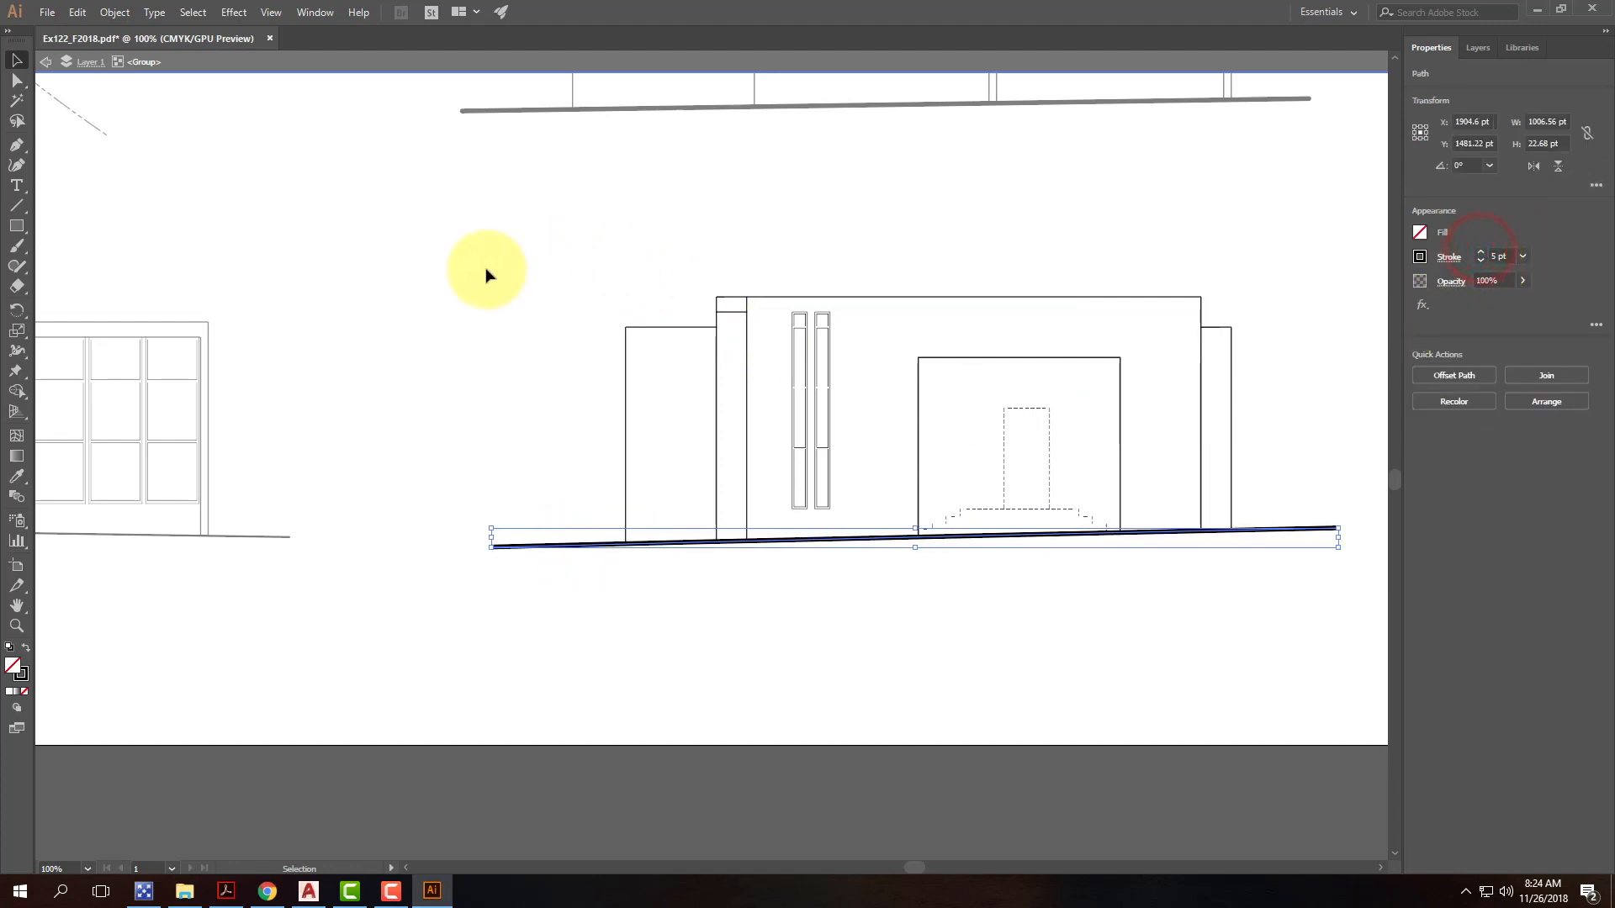
pyautogui.click(45, 63)
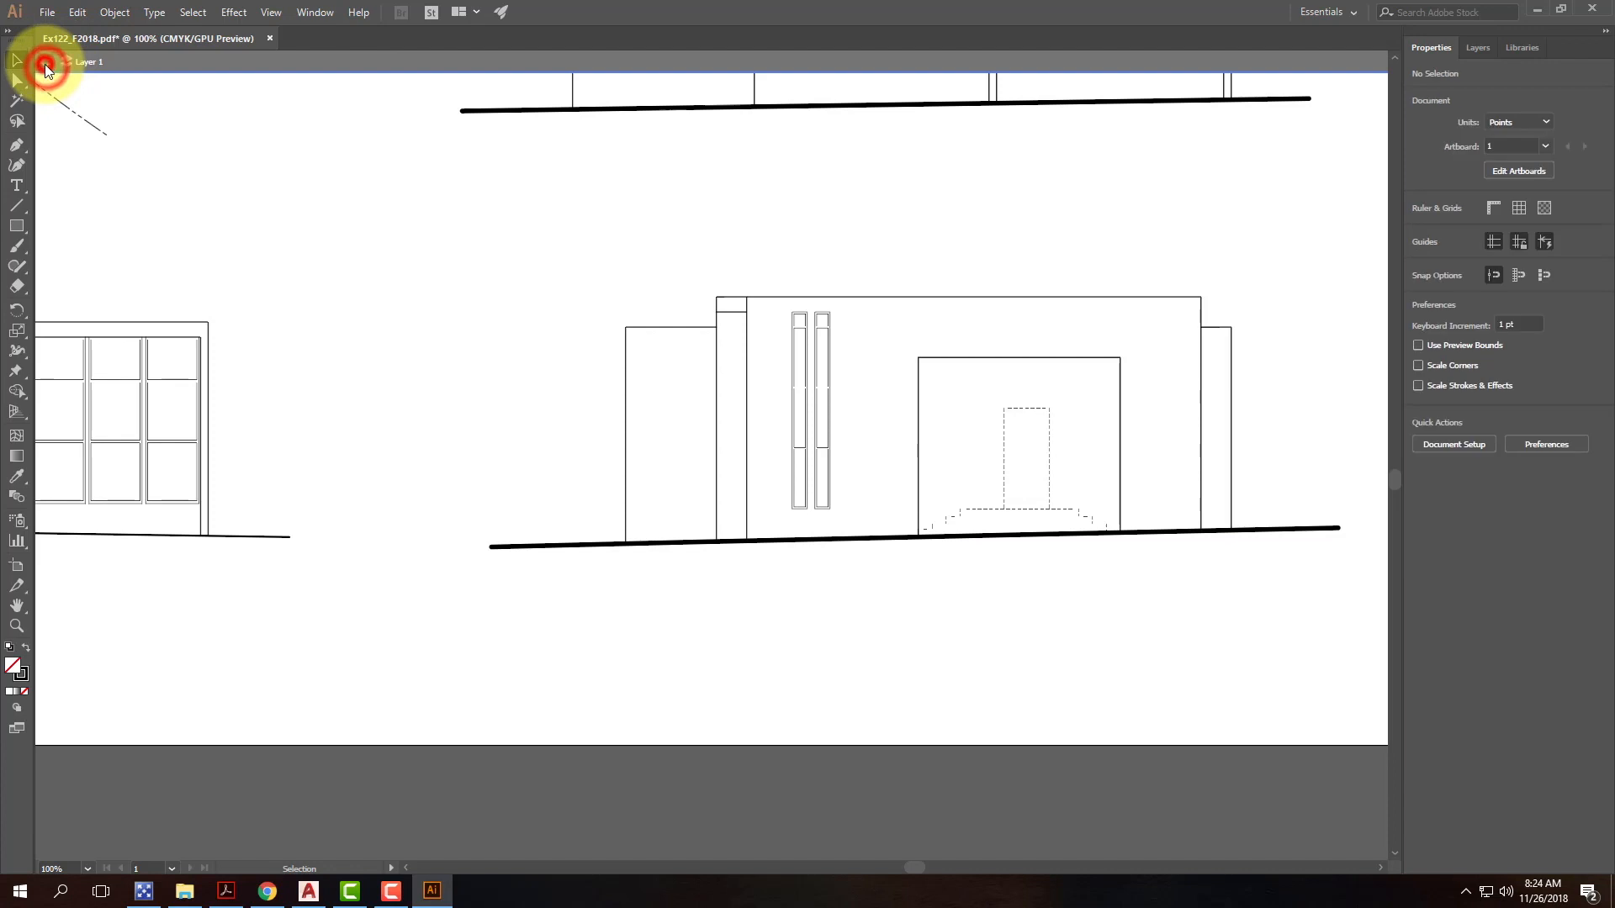
# Step: Isolate the elevation below the floor plan, increase the stroke weight of its ground line, and exit isolation mode
pyautogui.moveTo(281, 270); pyautogui.dragTo(979, 261)
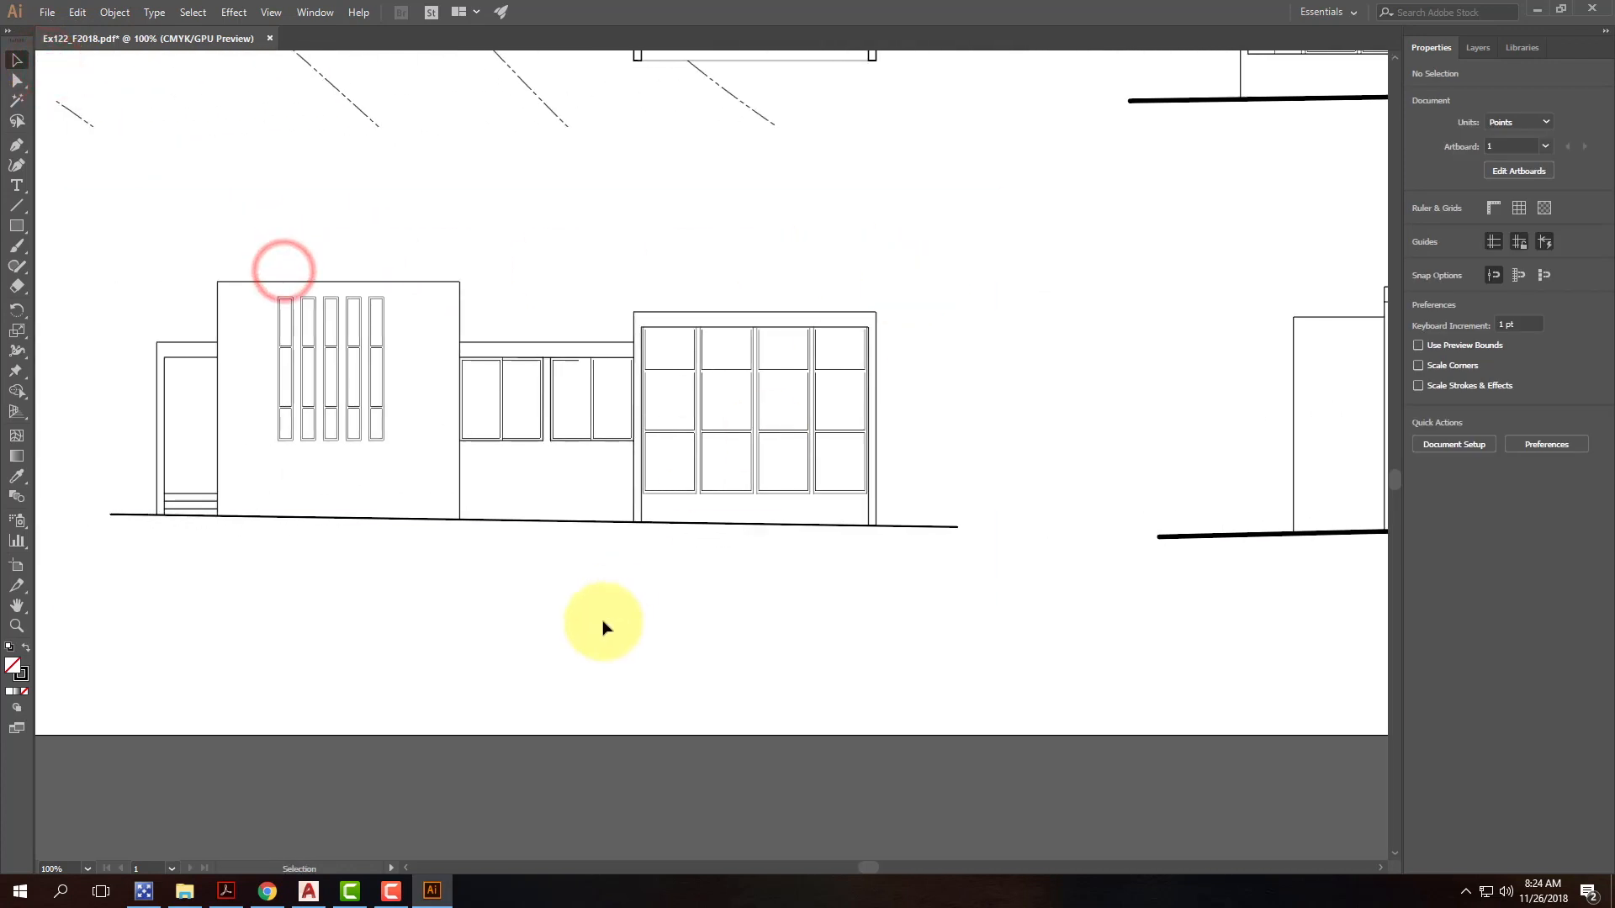
pyautogui.click(576, 525)
pyautogui.doubleClick(575, 523)
pyautogui.click(575, 523)
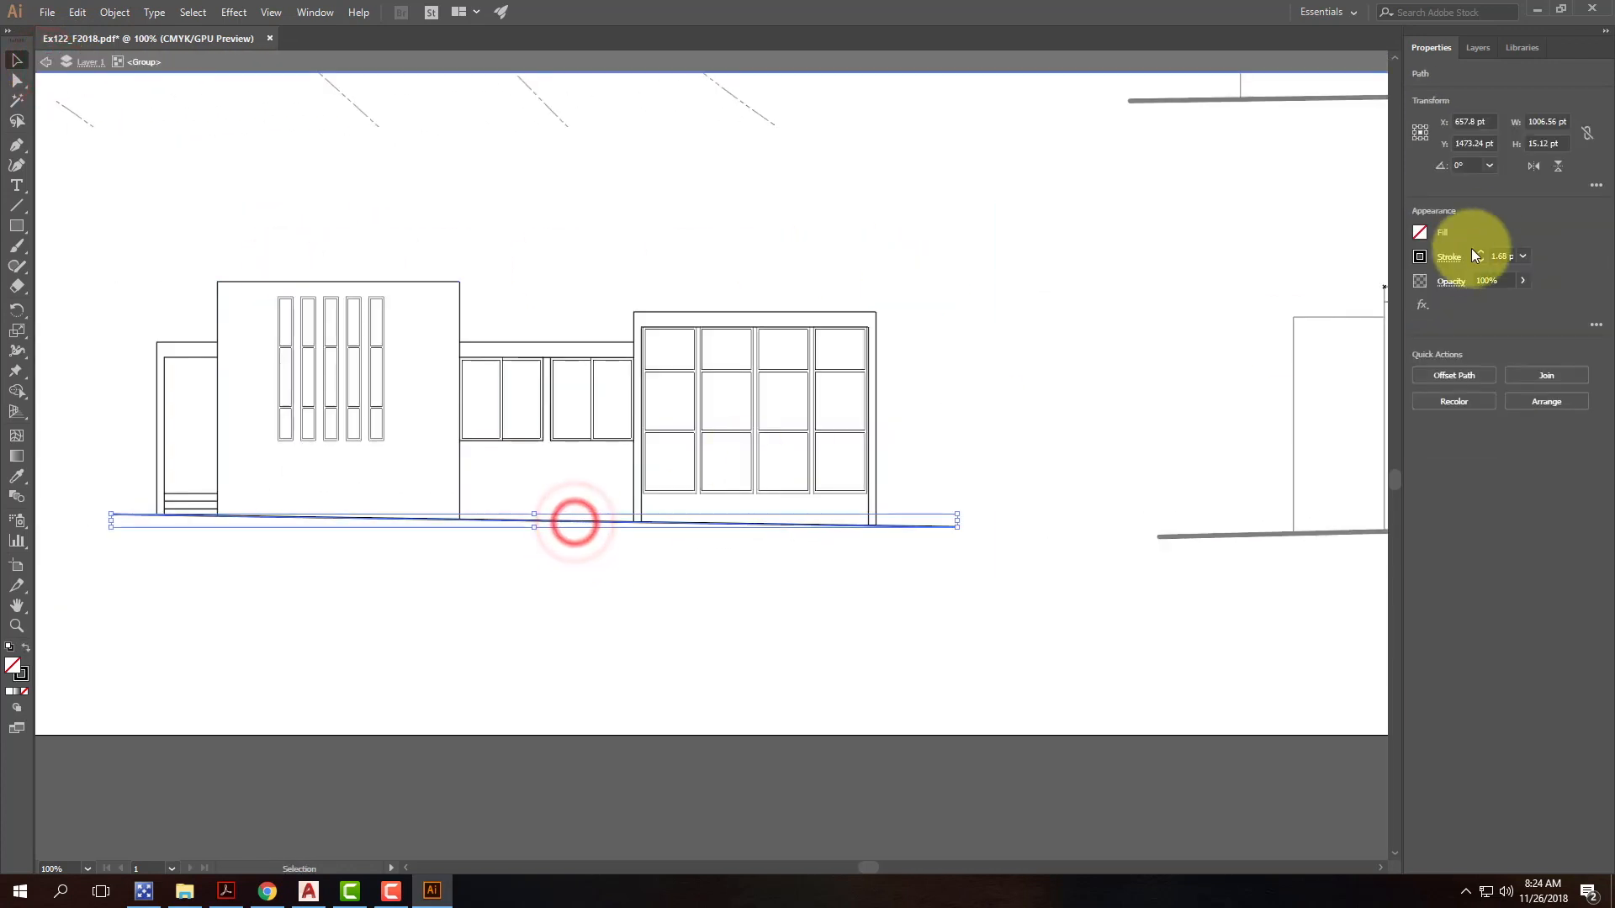
pyautogui.click(1480, 252)
pyautogui.click(1480, 252)
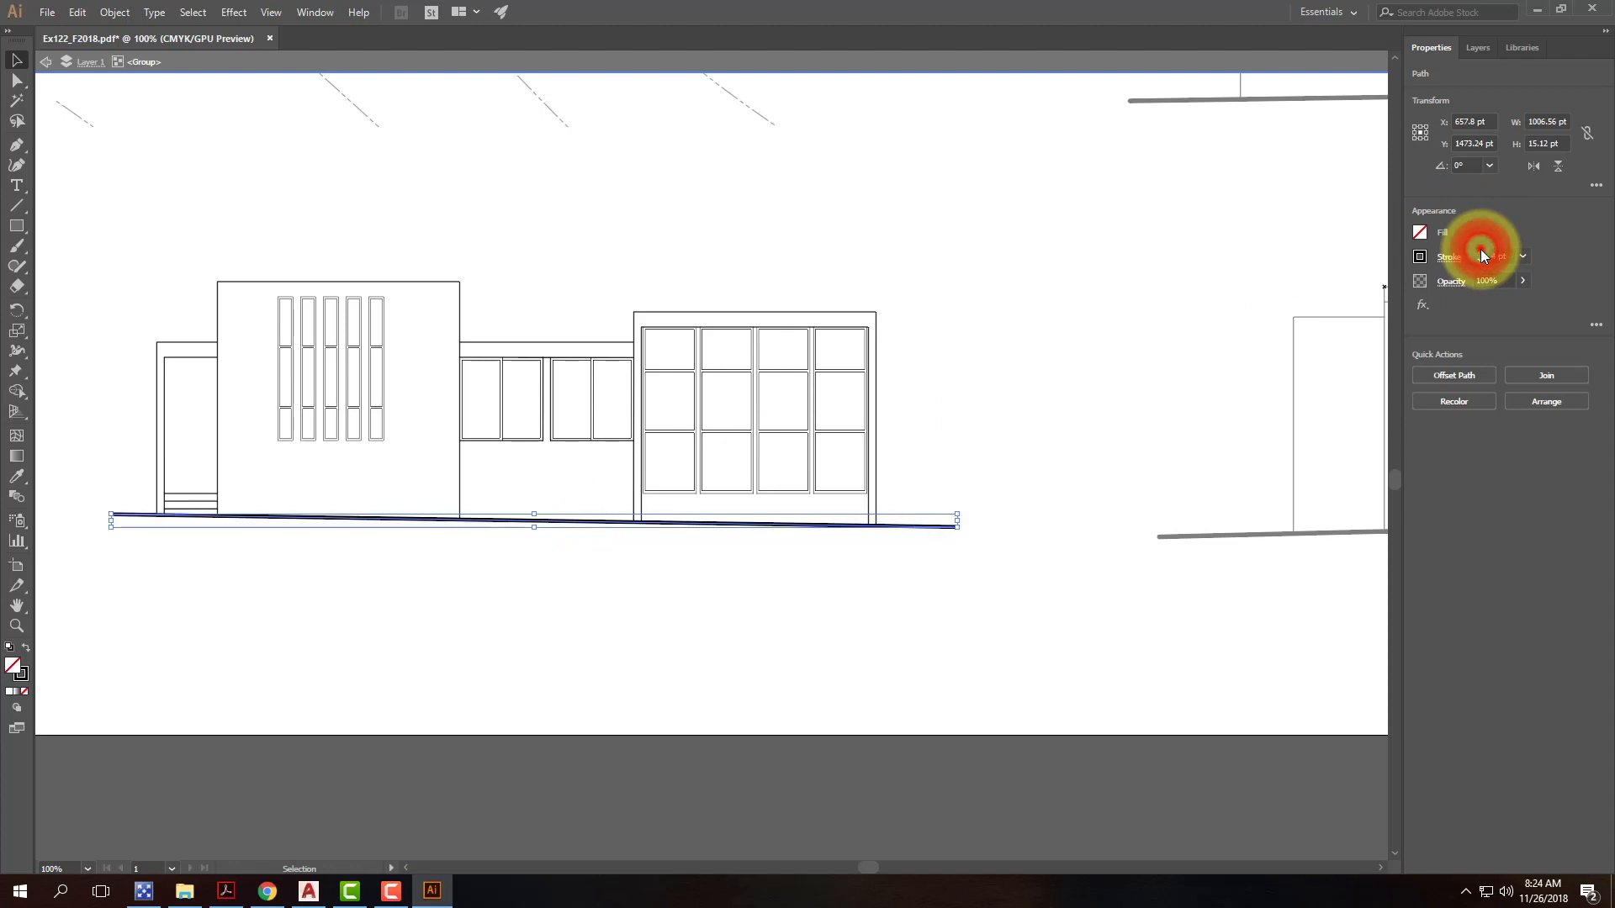
pyautogui.click(1480, 252)
pyautogui.click(46, 61)
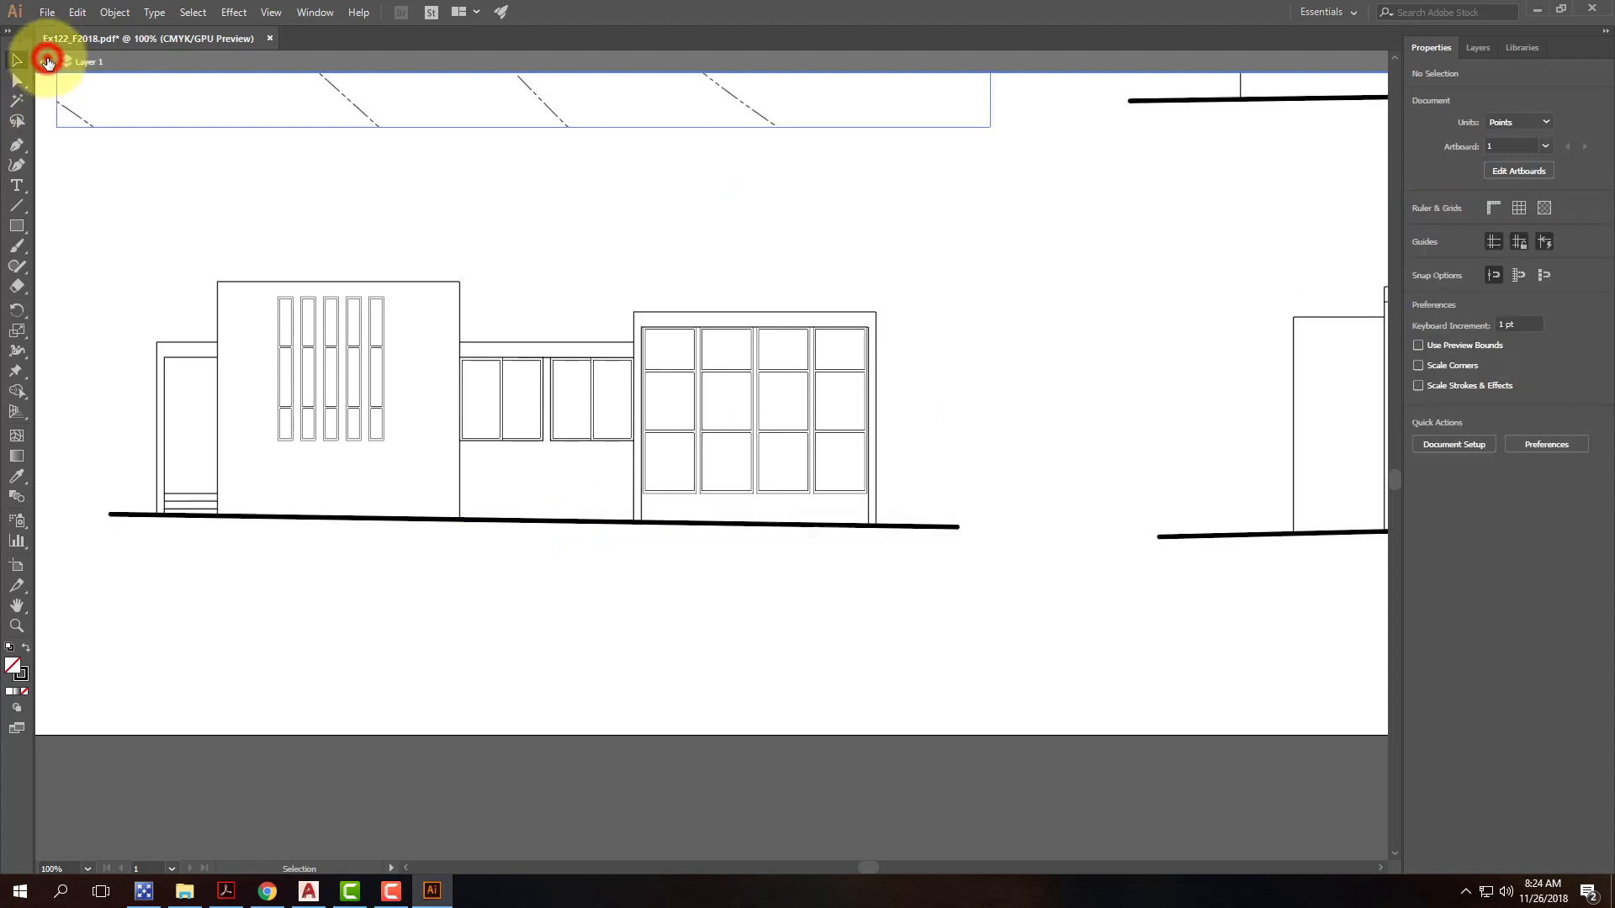
# Step: Collapse Layer 1 in the layer list and duplicate it with all its artwork
pyautogui.moveTo(1068, 270); pyautogui.dragTo(622, 681)
pyautogui.hotkey('ctrl', '0')
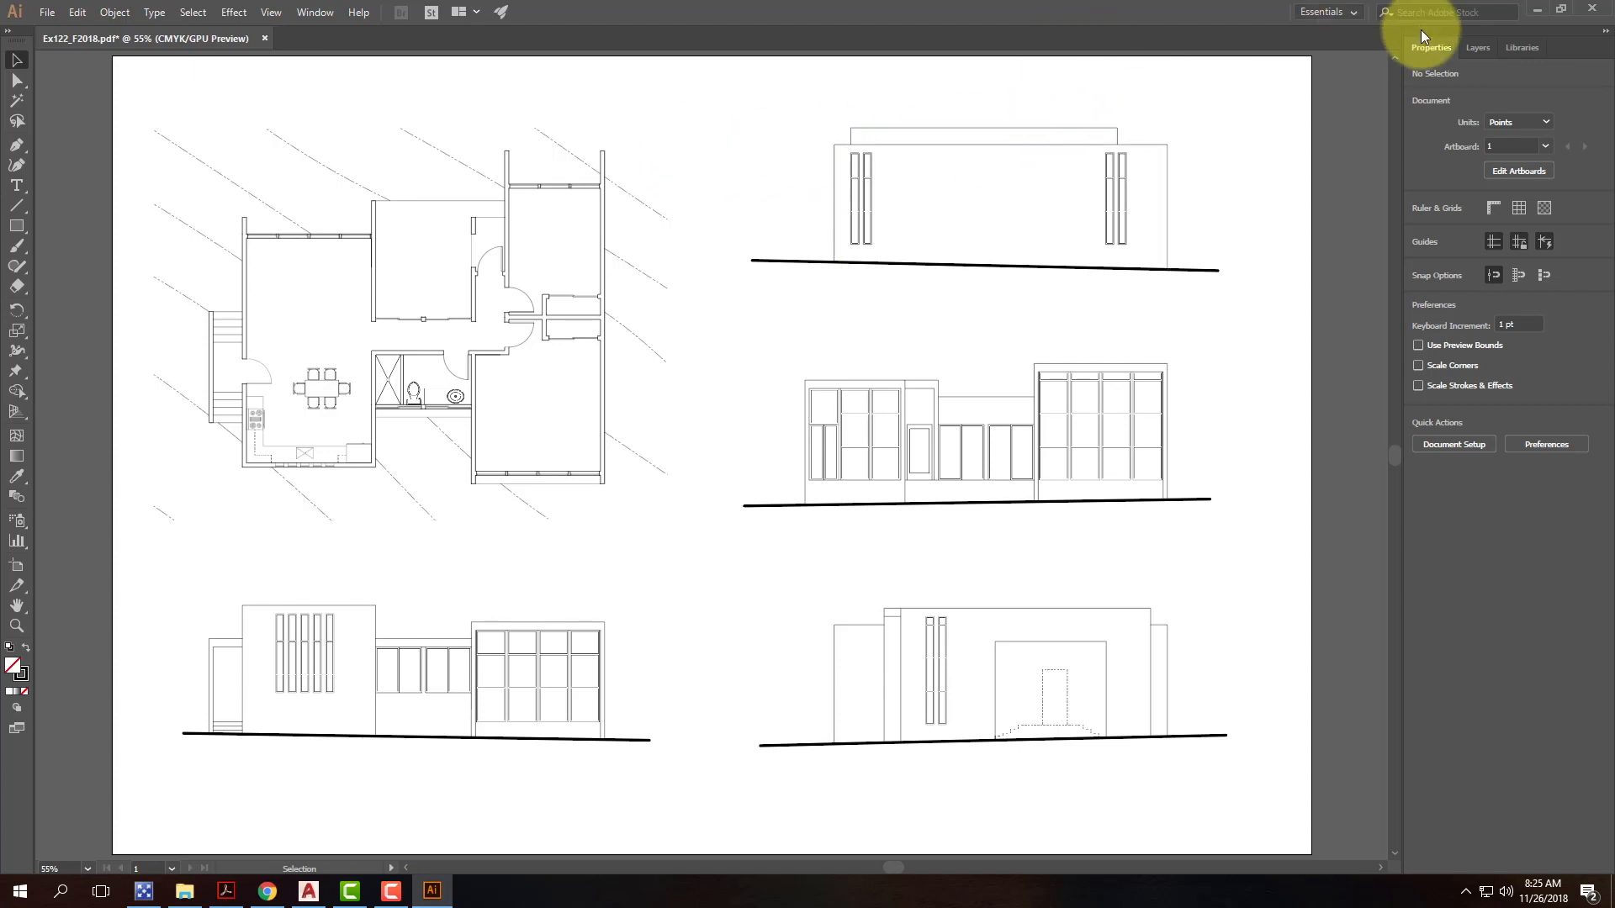
pyautogui.click(1474, 47)
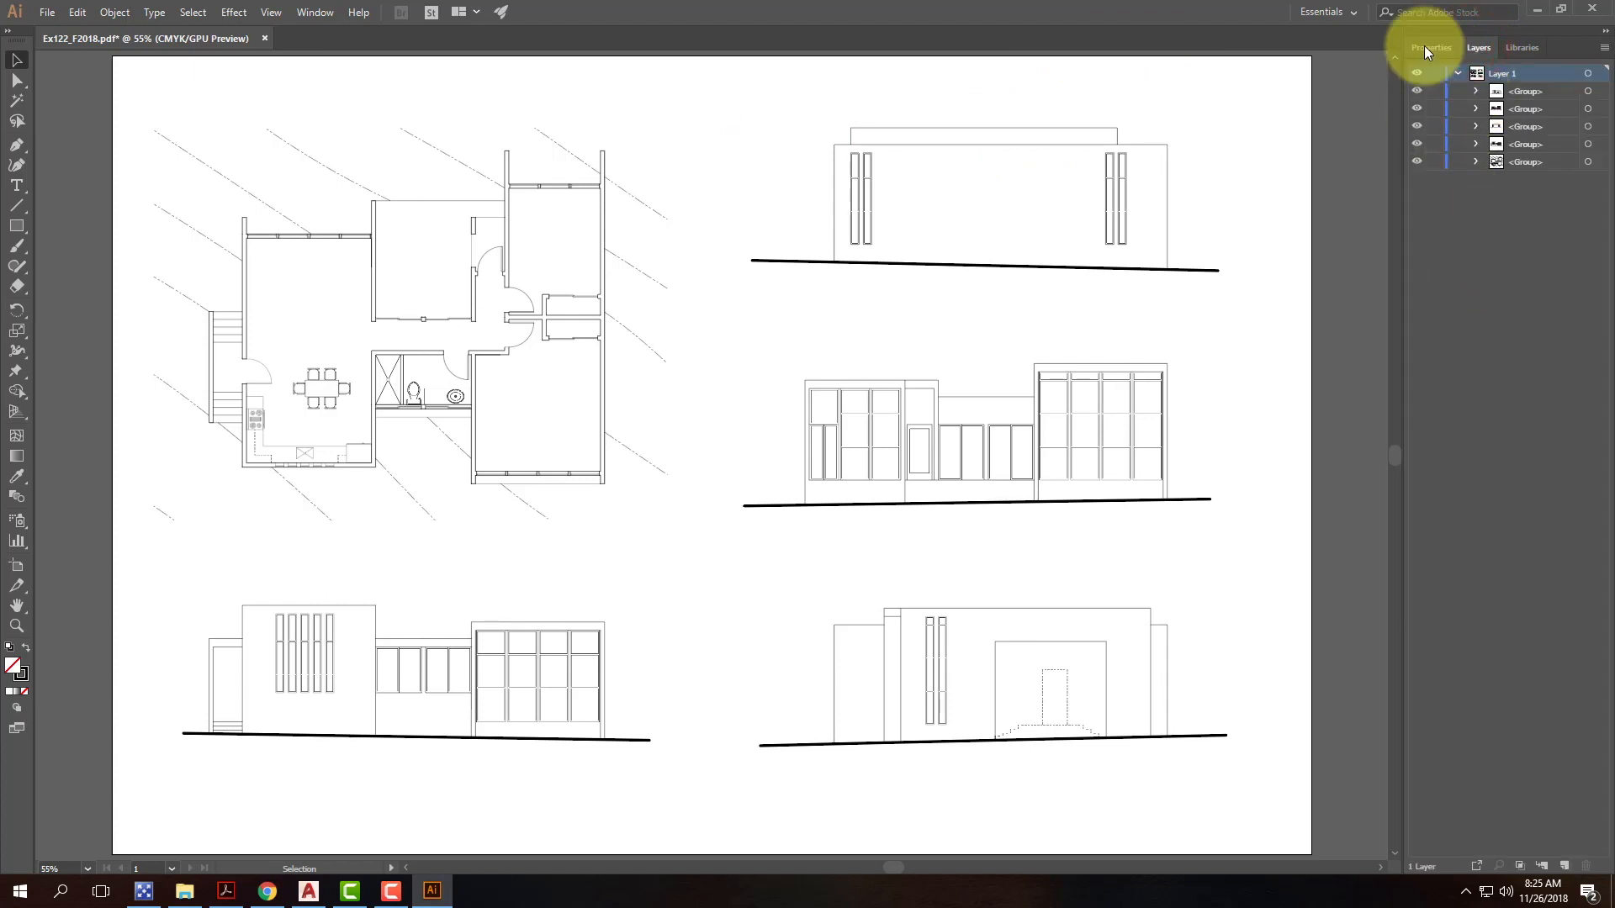
pyautogui.click(1457, 74)
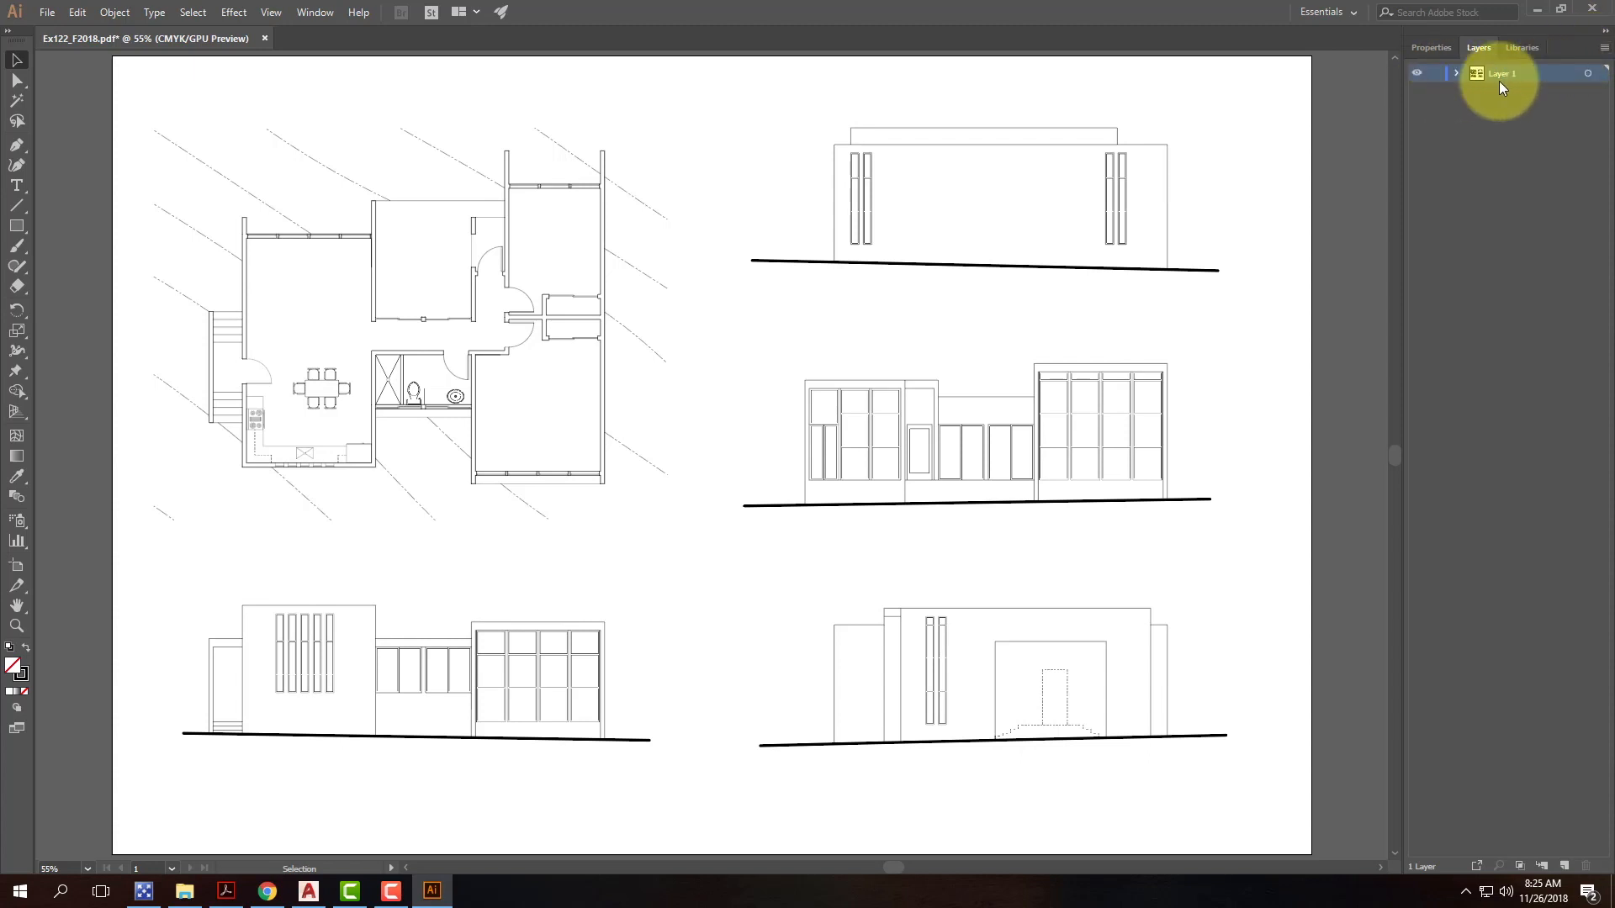
pyautogui.click(1605, 48)
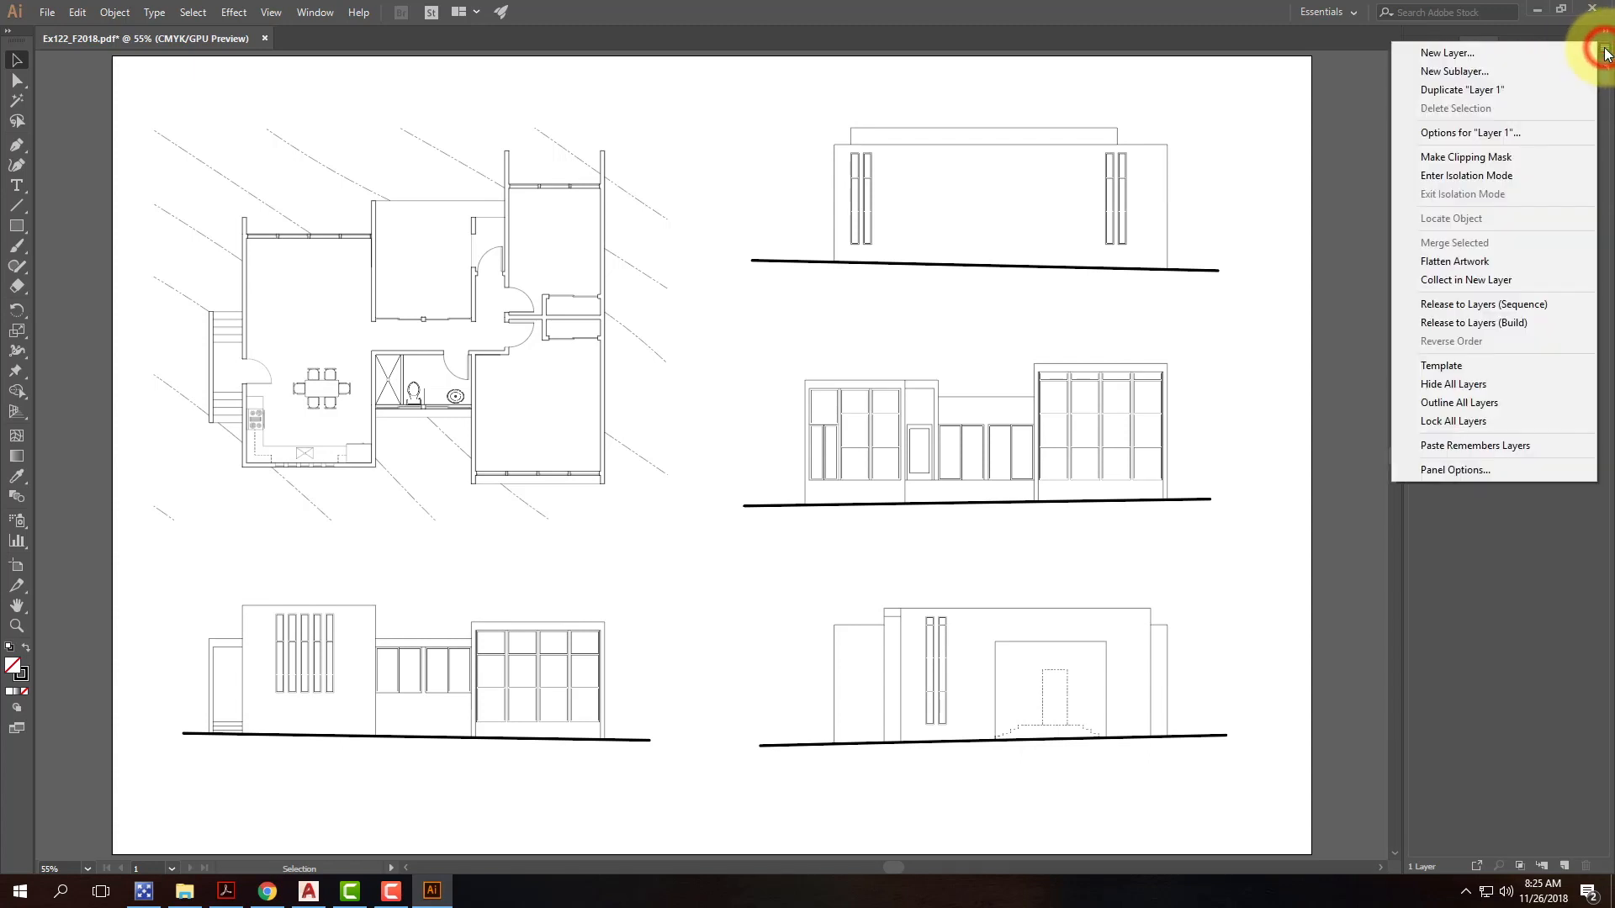
pyautogui.click(1523, 91)
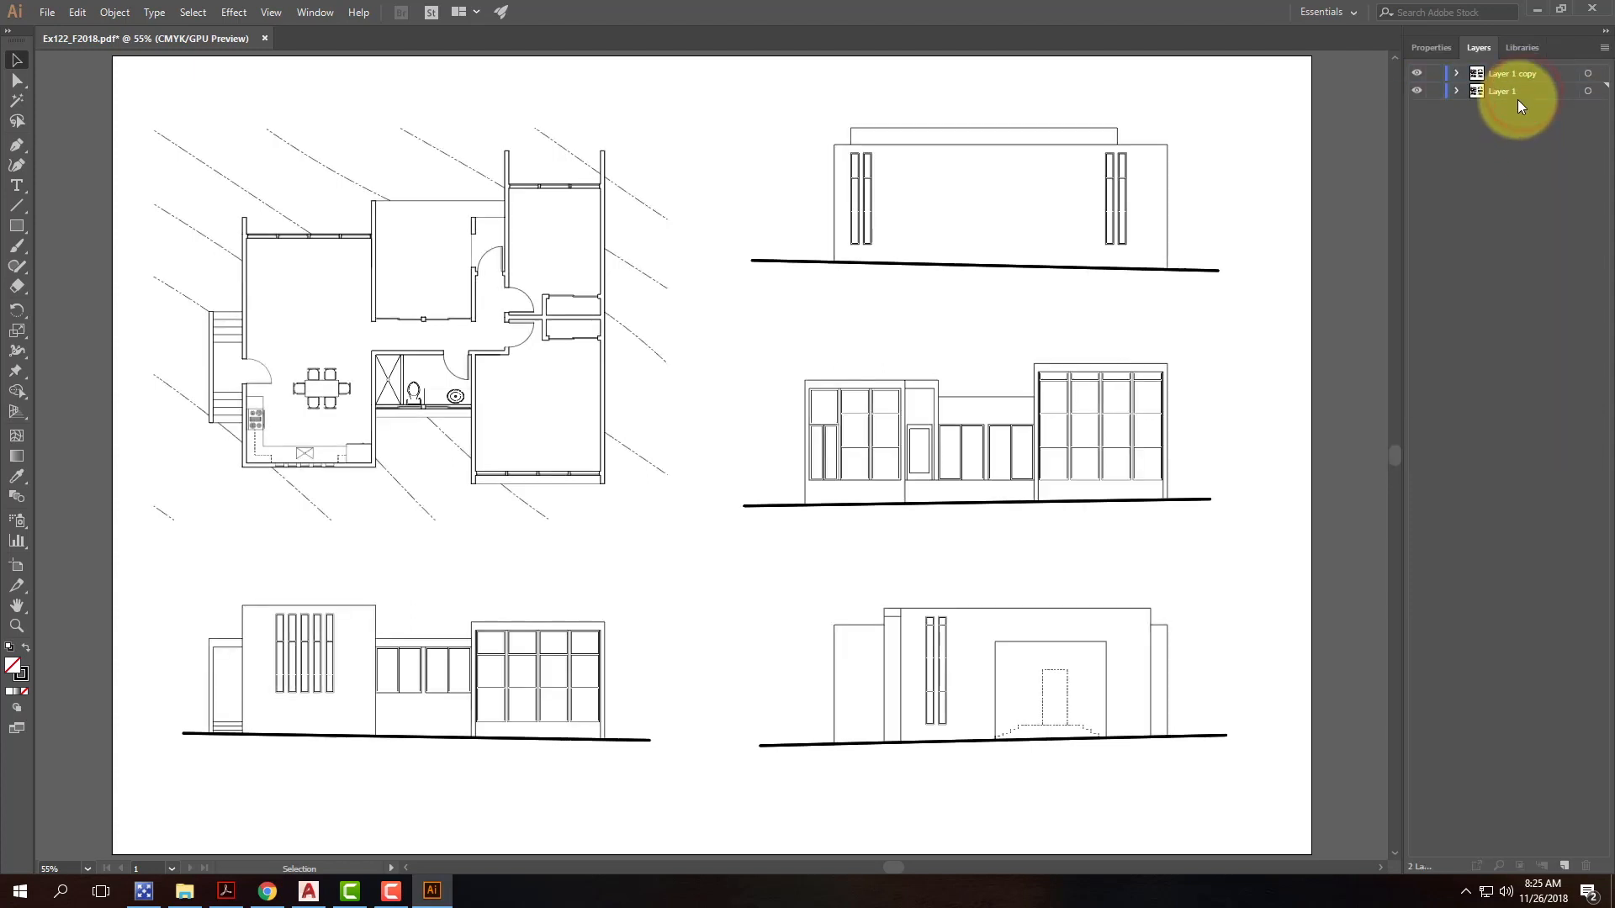
# Step: Rename the duplicated layer as Layer 1 Backup
pyautogui.click(1512, 75)
pyautogui.click(1511, 94)
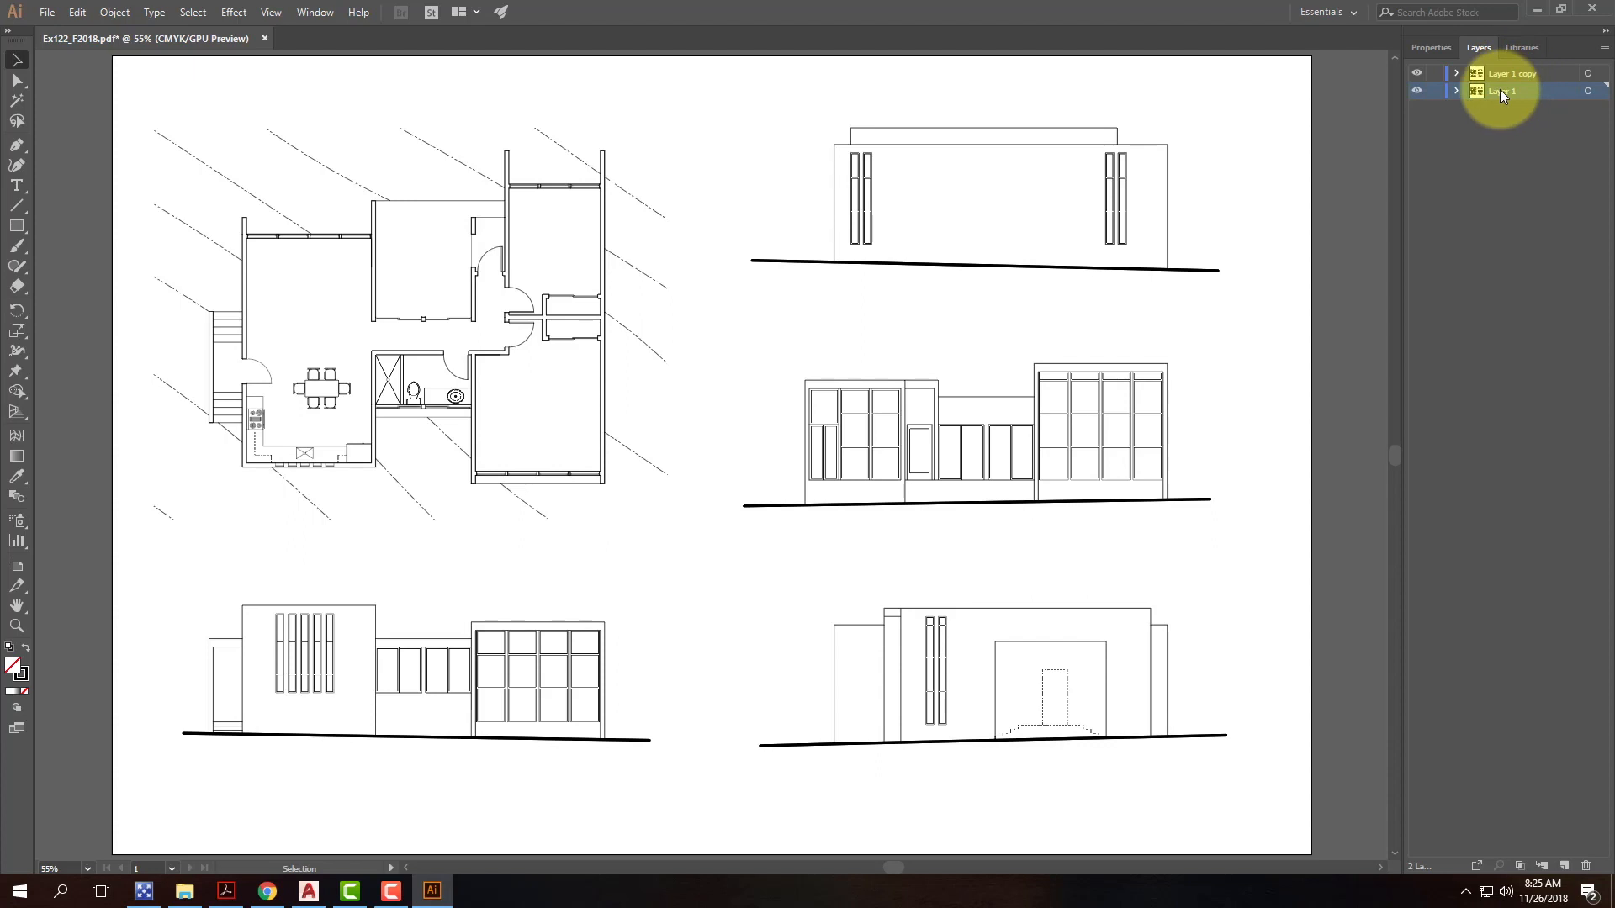
pyautogui.click(1522, 76)
pyautogui.doubleClick(1545, 73)
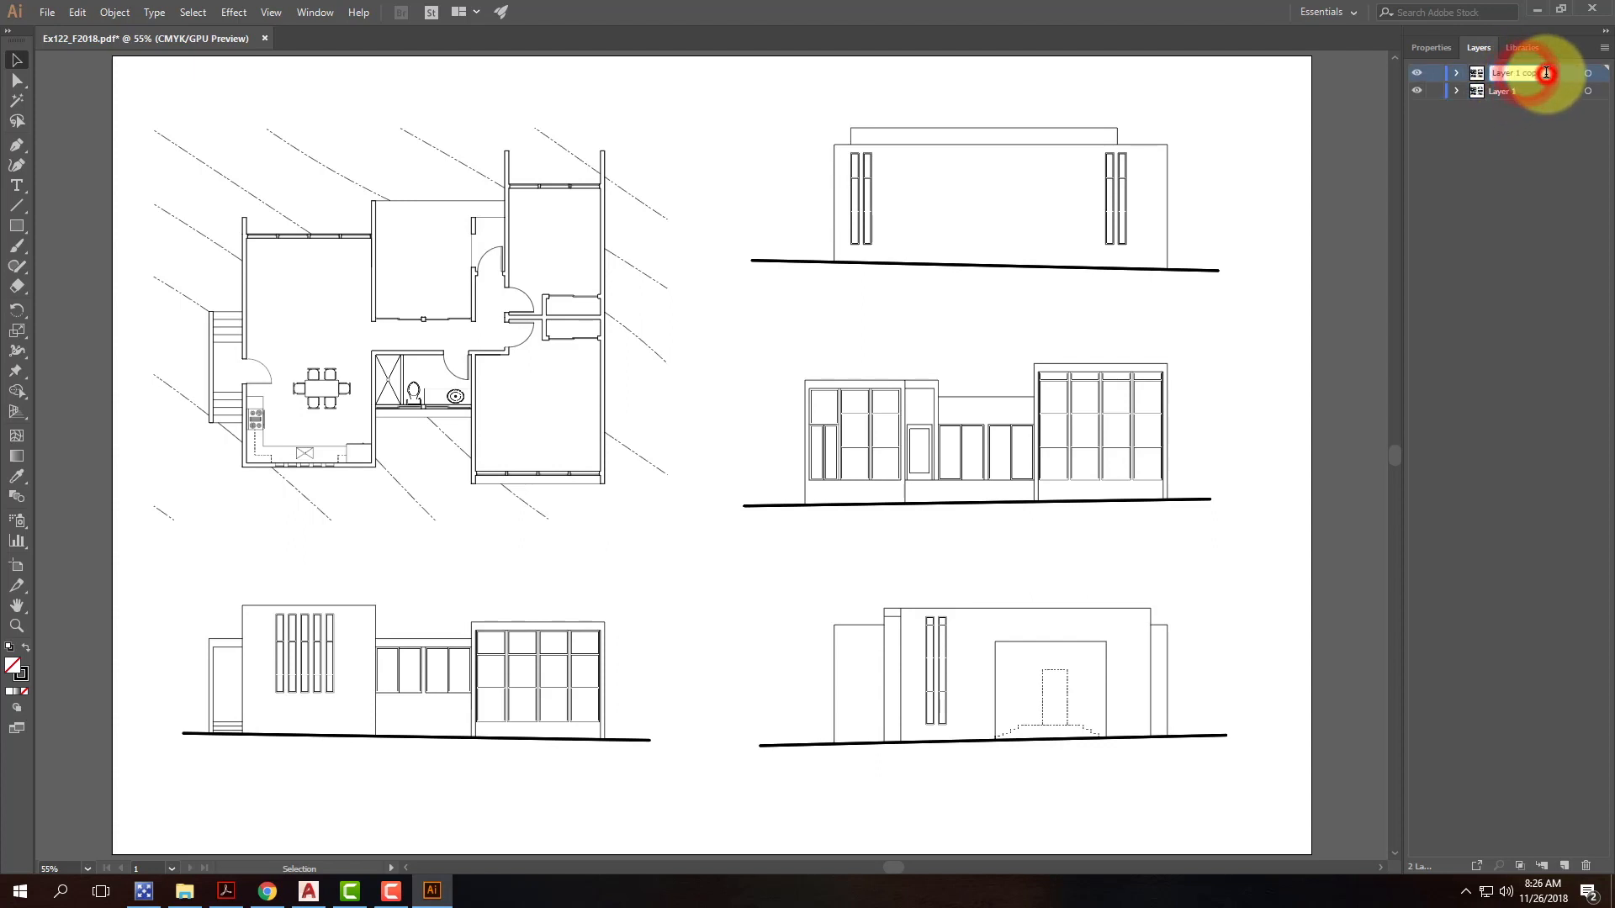
pyautogui.doubleClick(1525, 73)
pyautogui.write('b')
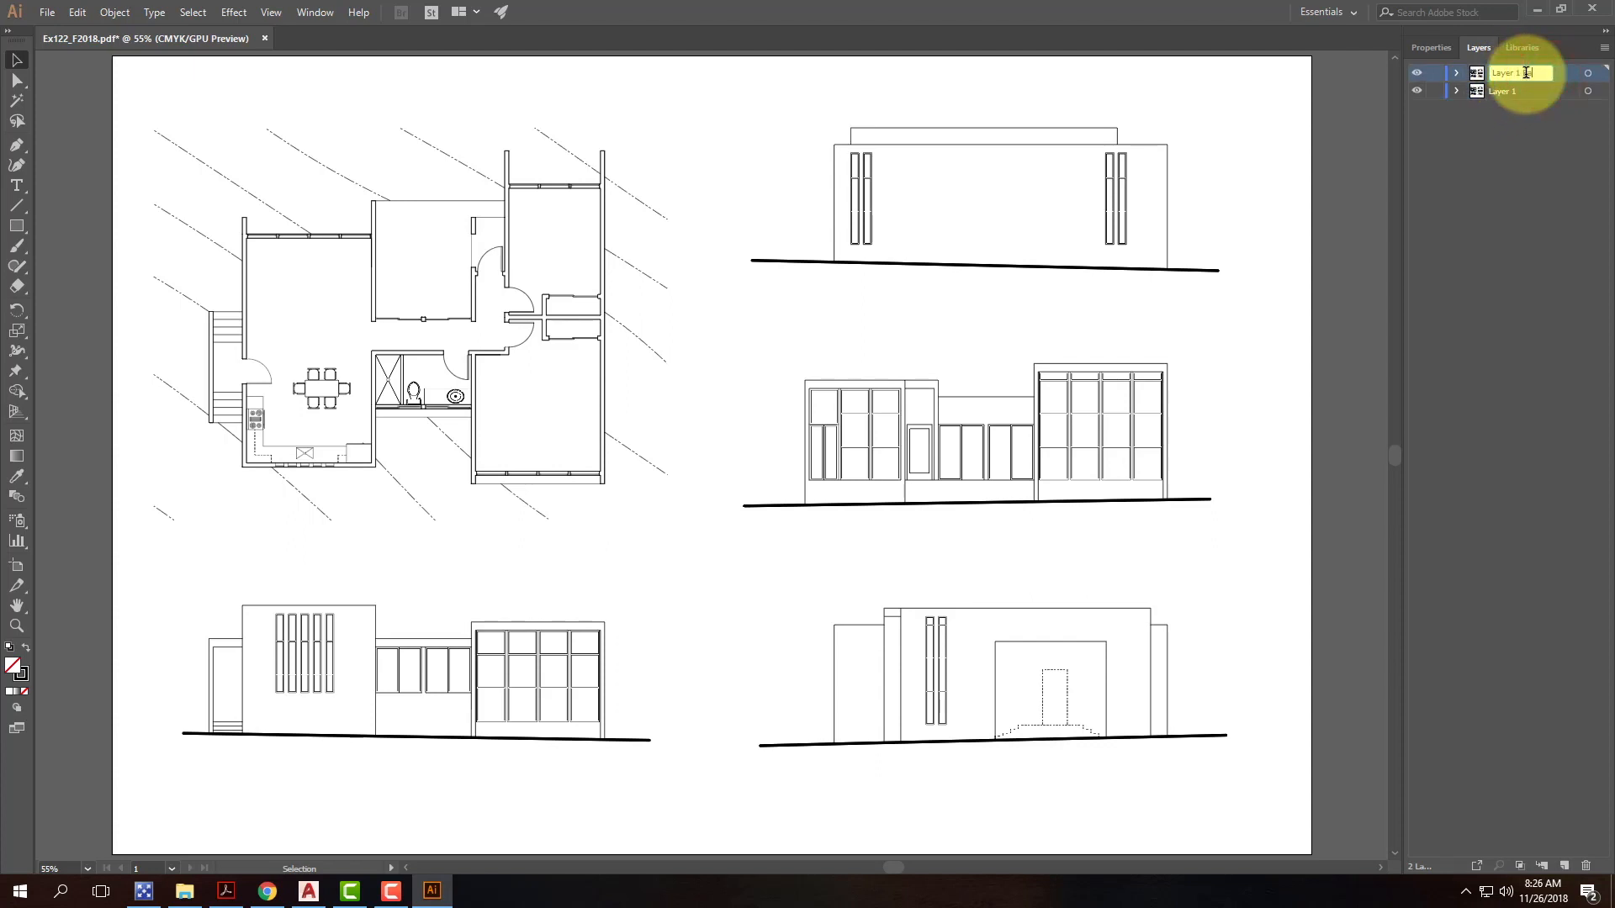
pyautogui.write('acku')
pyautogui.press('Return')
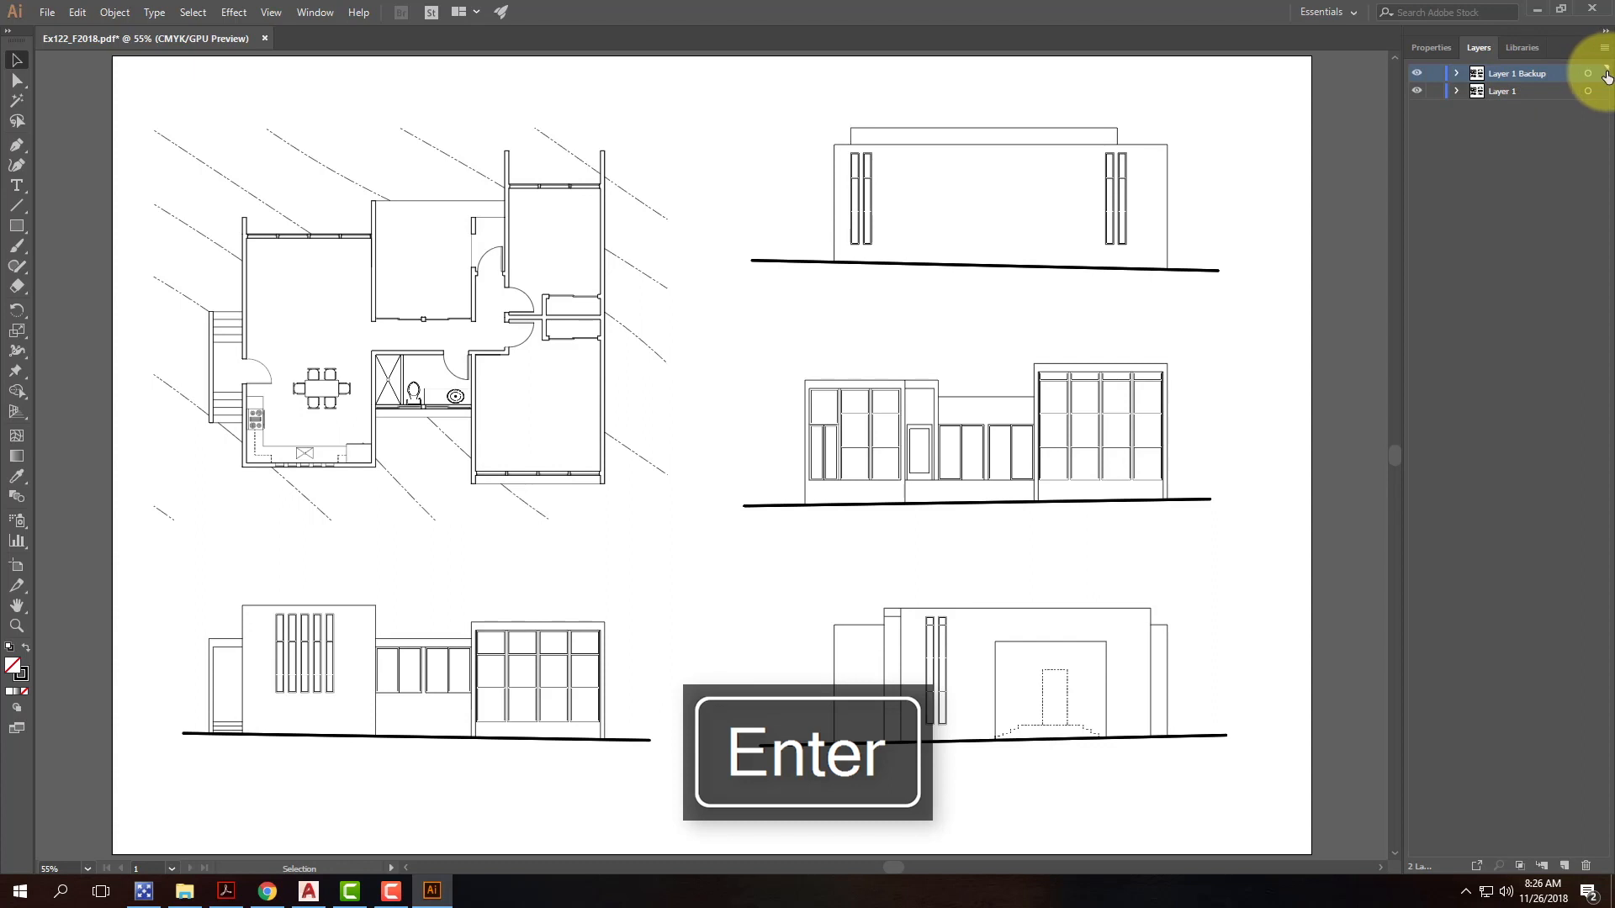
# Step: Move Layer 1 Backup beneath Layer 1 and hide it, with Layer 1 as the active layer
pyautogui.moveTo(1549, 74); pyautogui.dragTo(1540, 81)
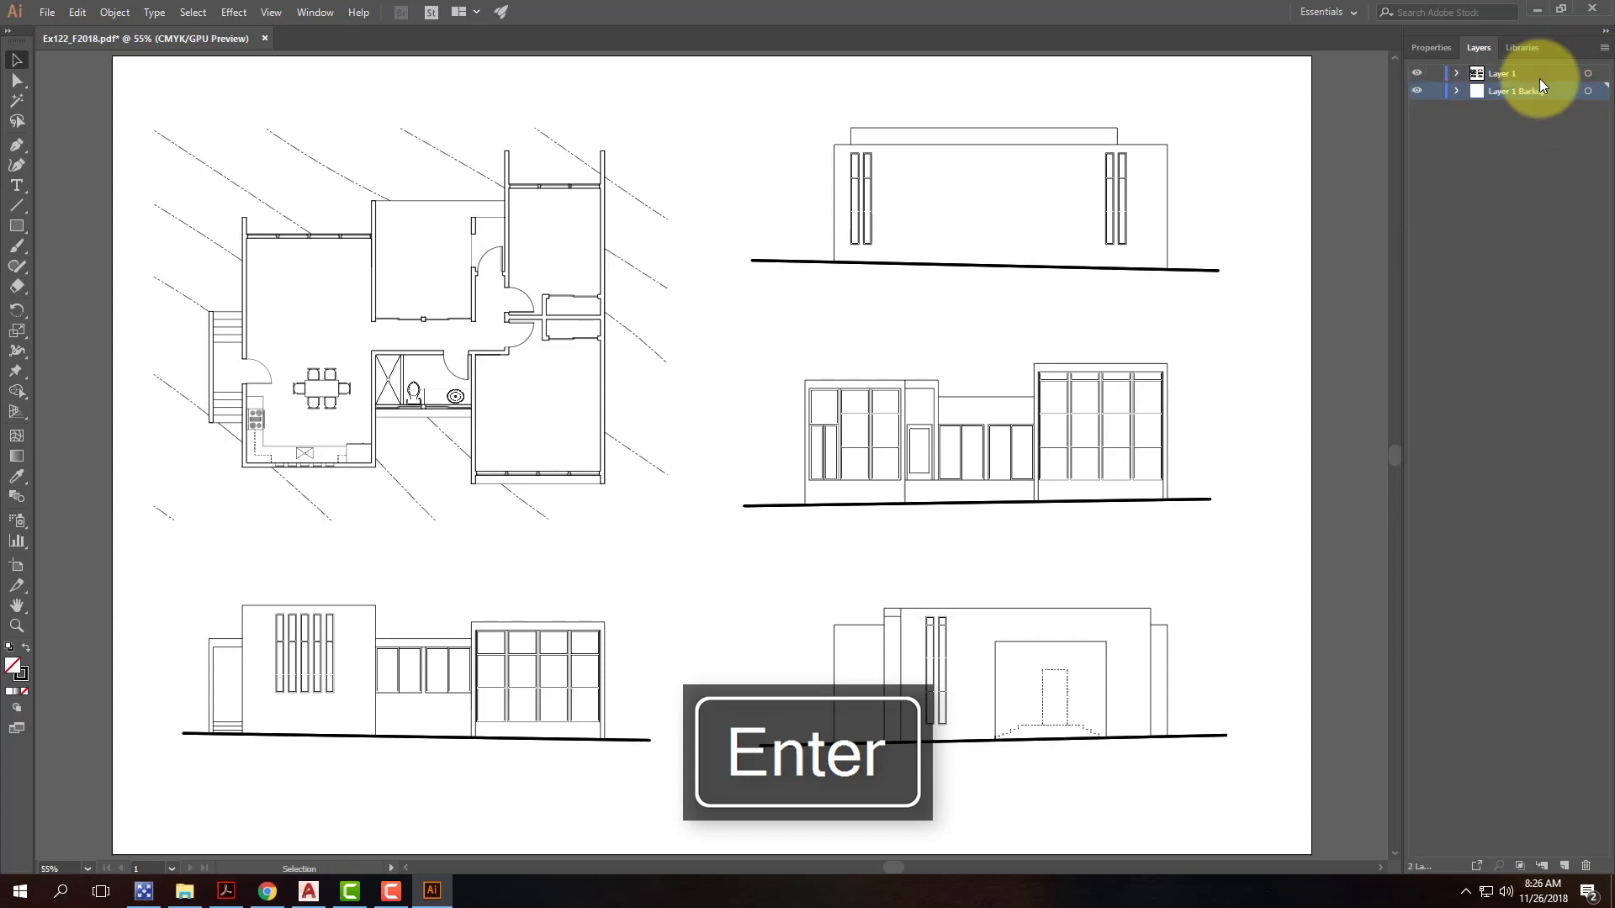
pyautogui.click(1417, 91)
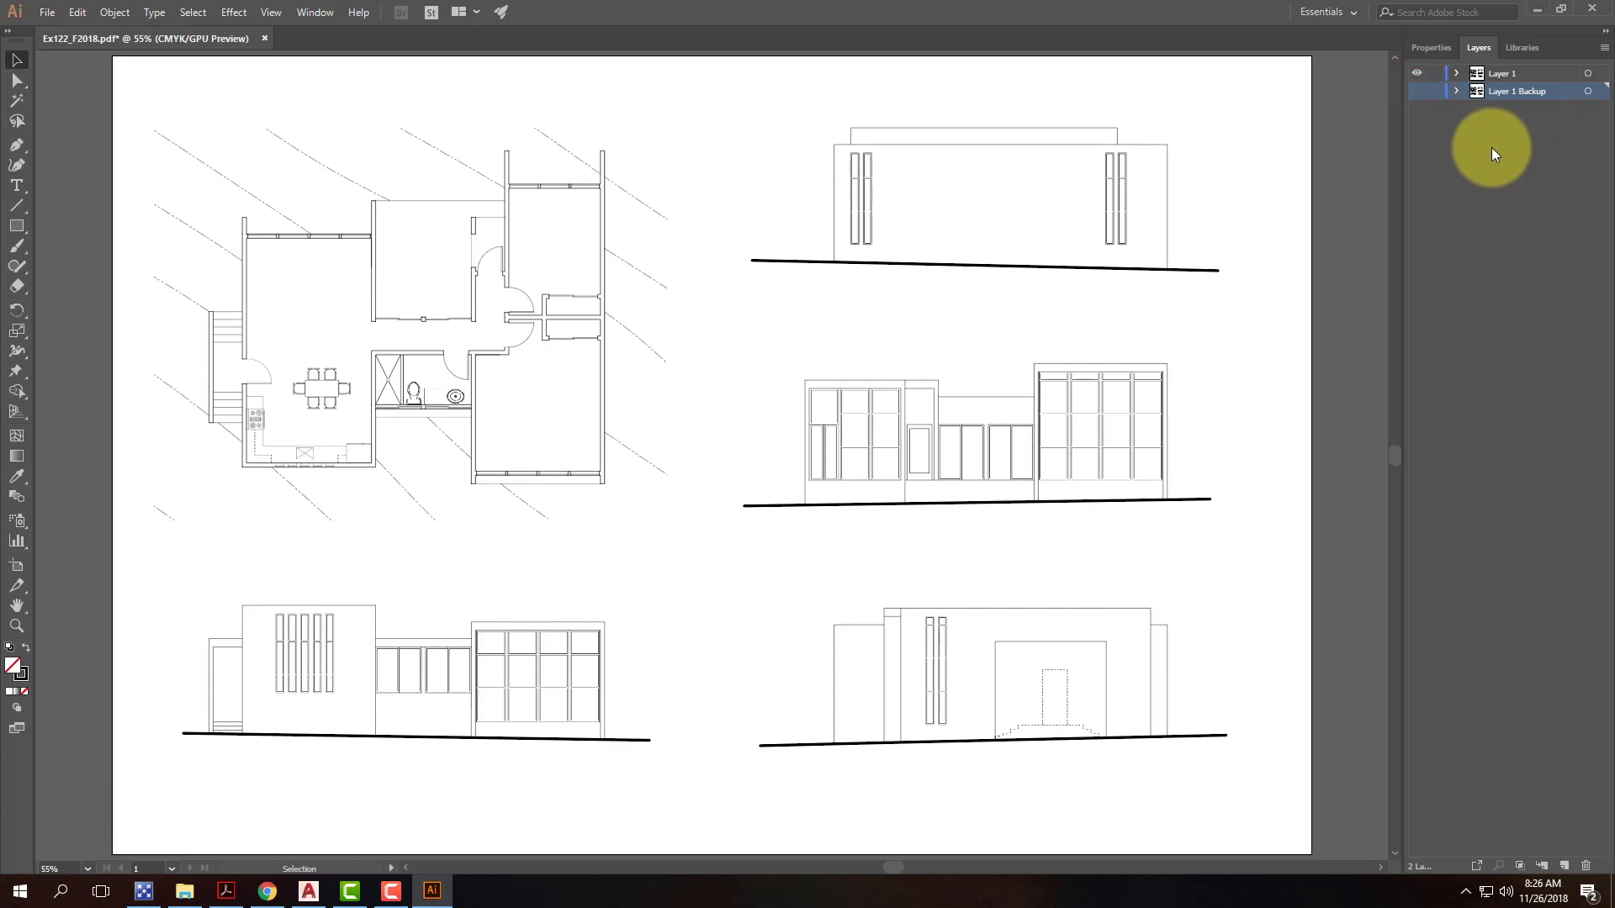
pyautogui.click(1517, 74)
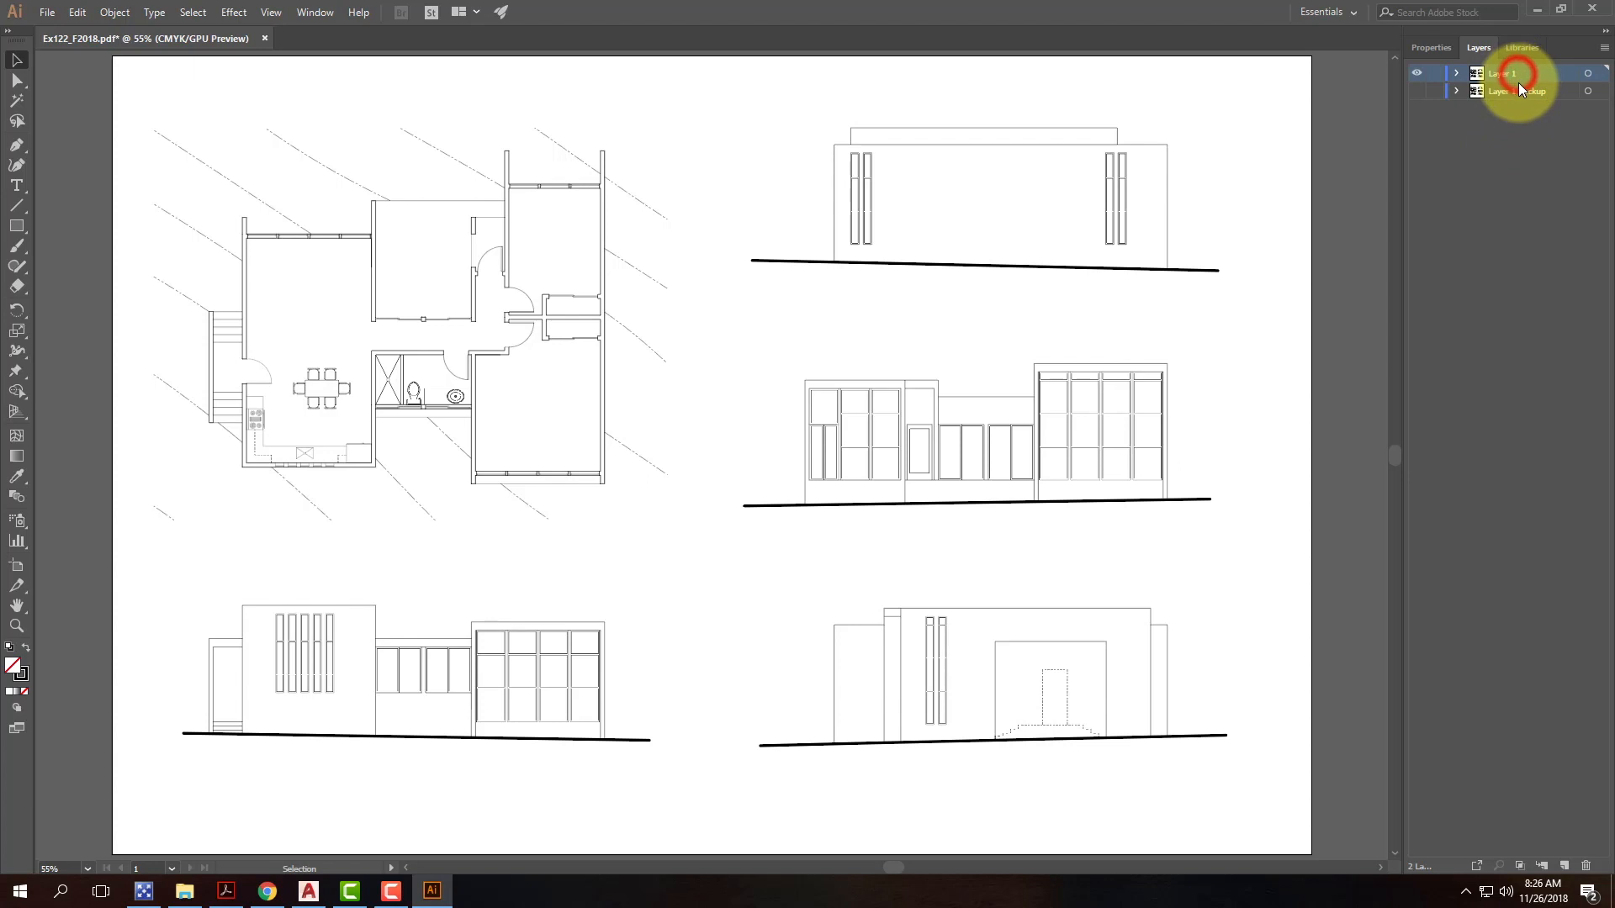
# Step: Isolate the floor plan group and convert all of its linework into a Live Paint group
pyautogui.click(498, 265)
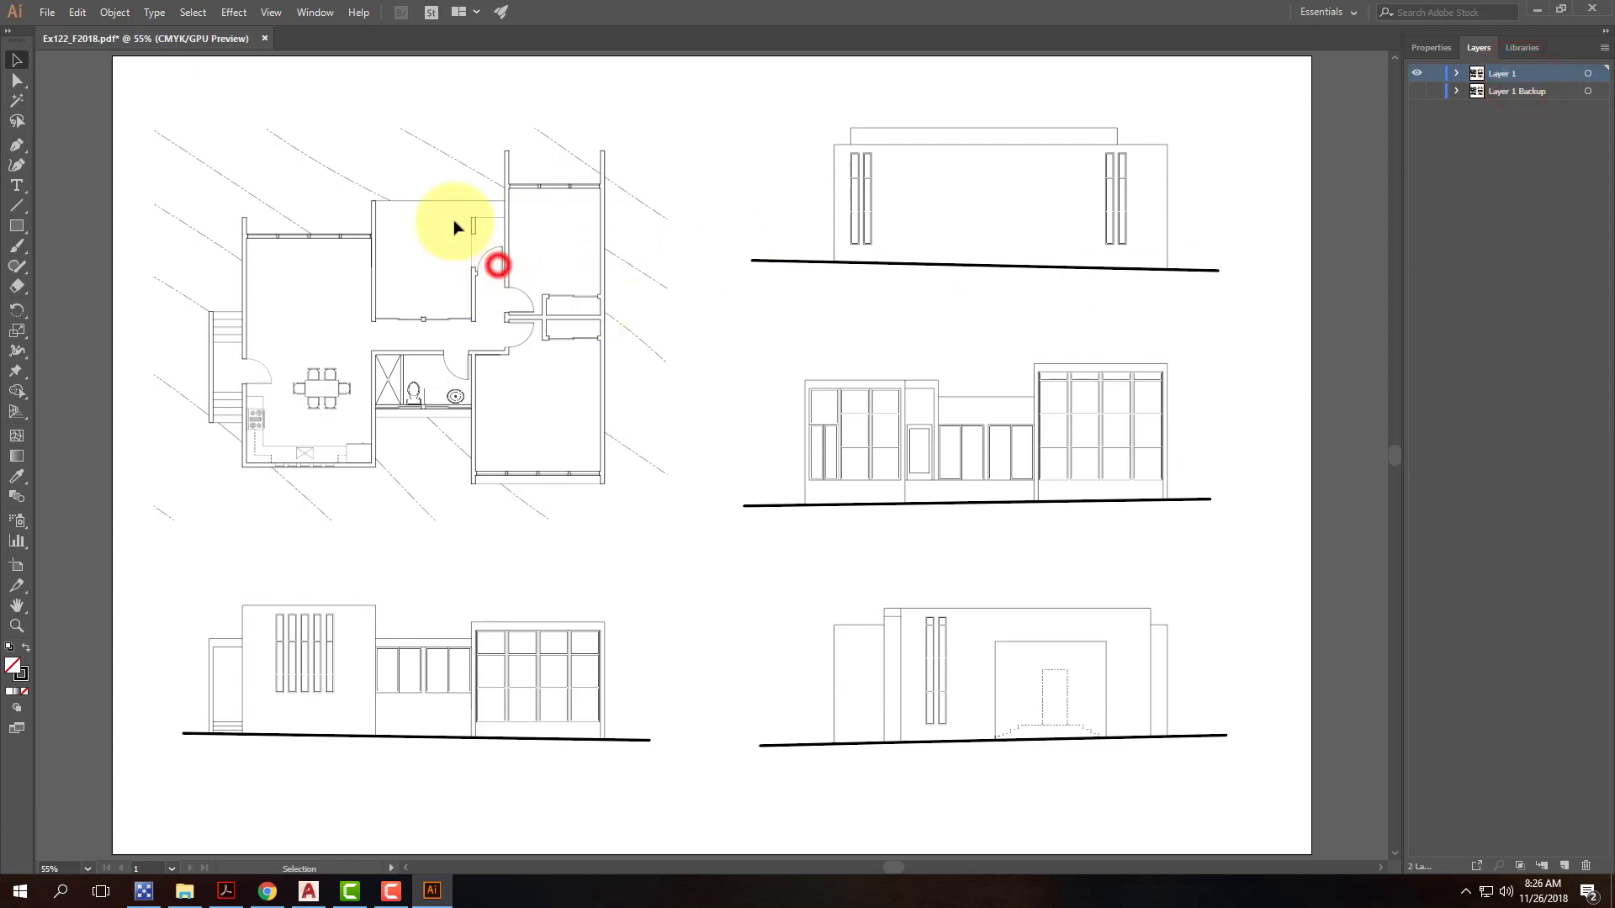
pyautogui.click(243, 255)
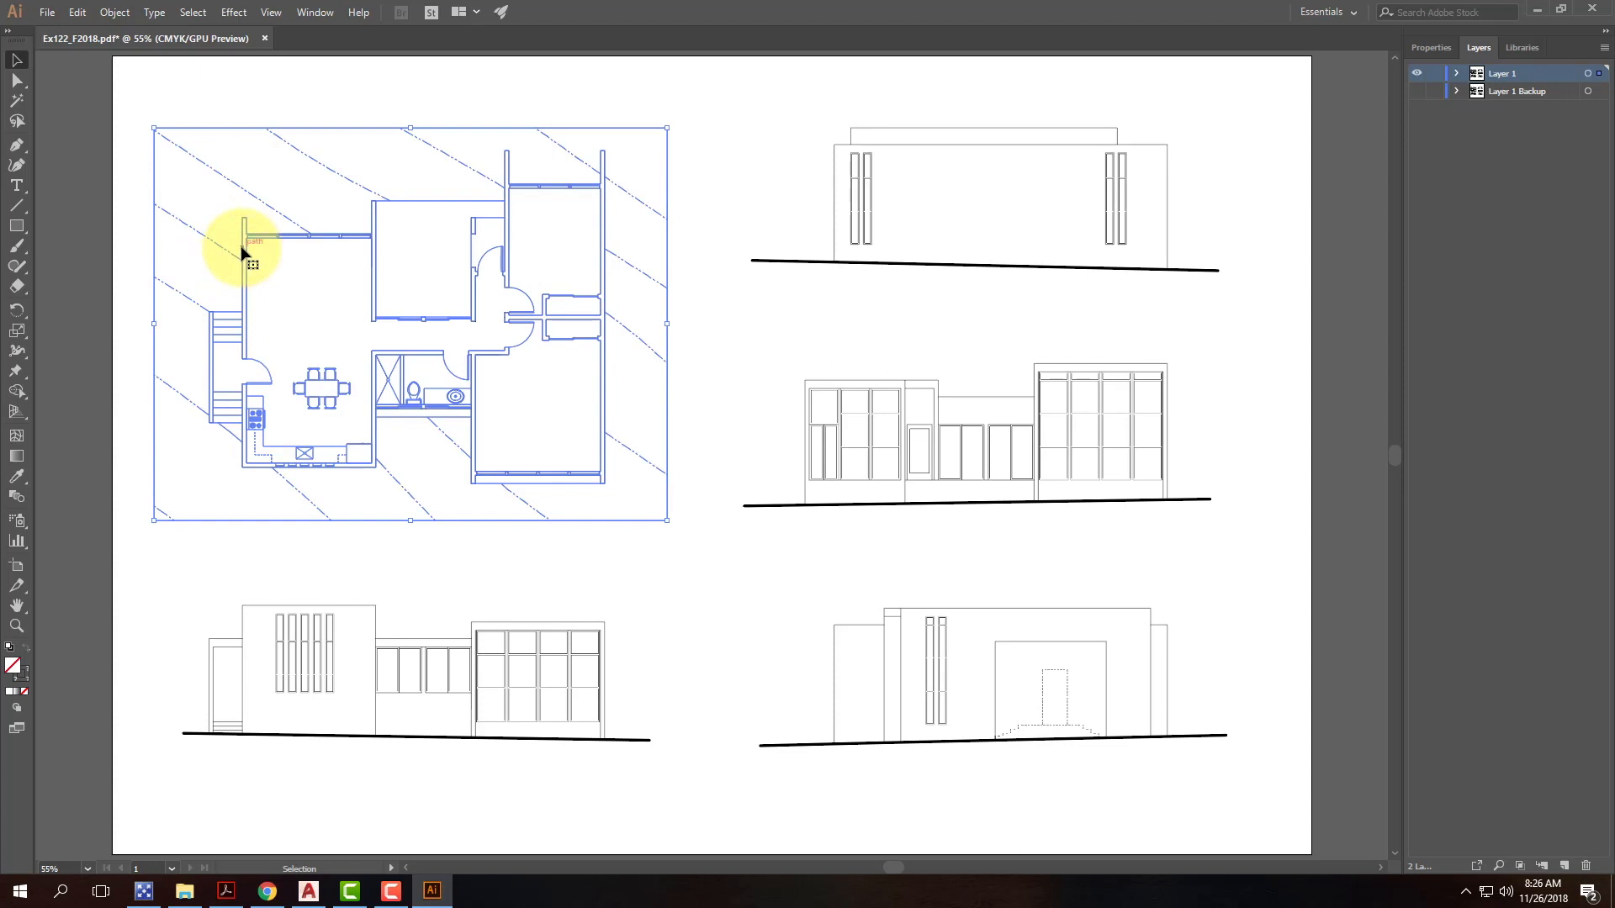
pyautogui.doubleClick(241, 249)
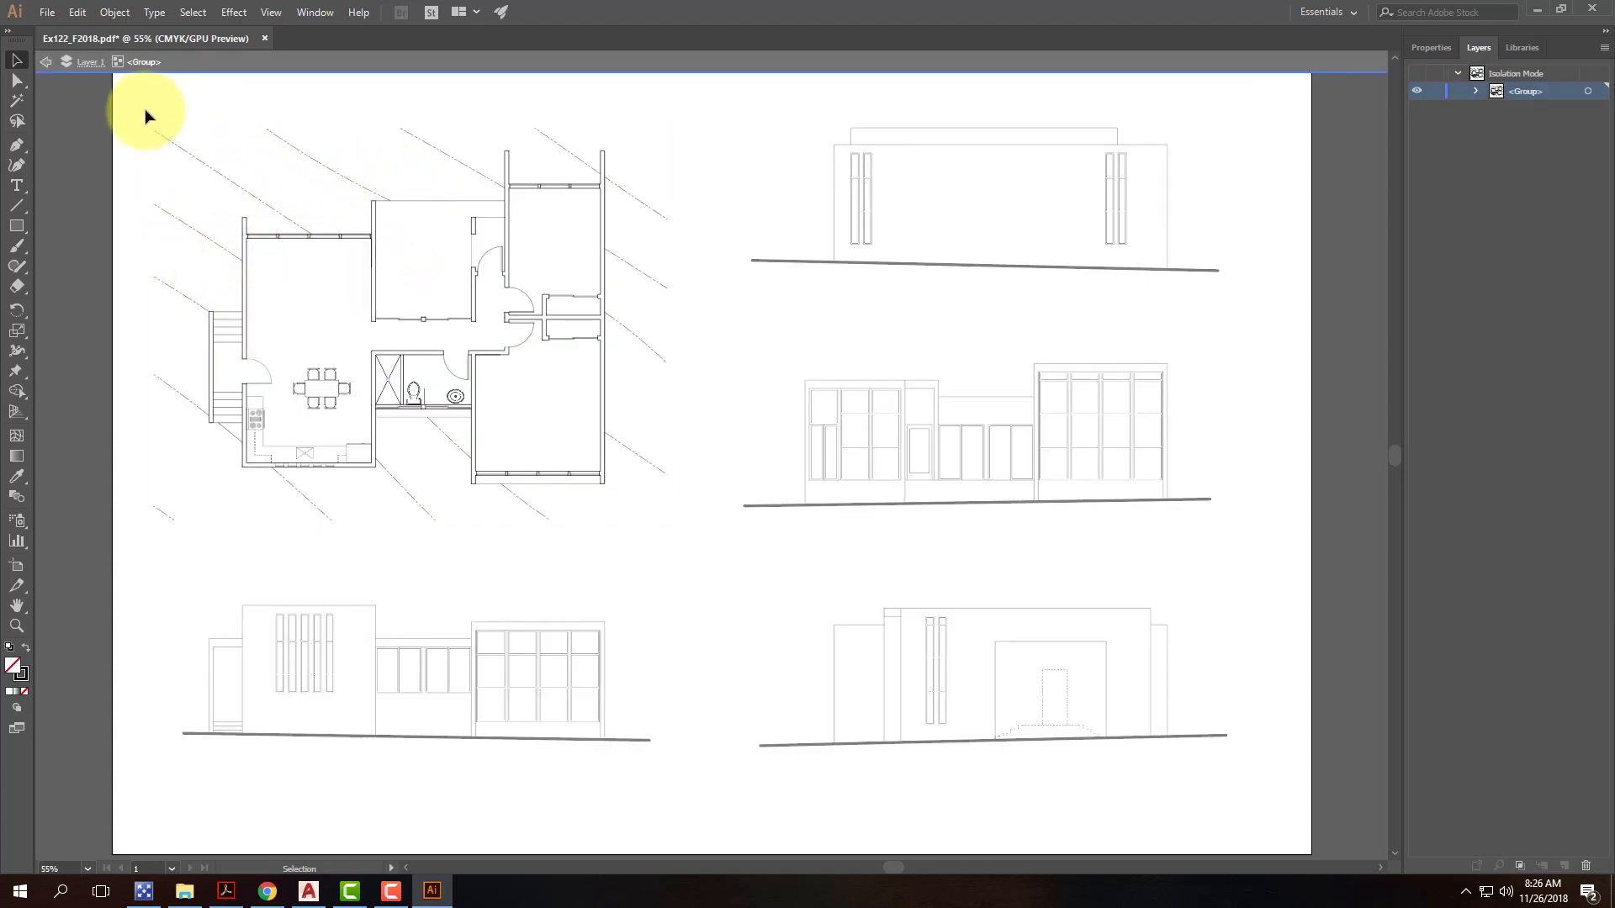
pyautogui.moveTo(137, 99); pyautogui.dragTo(699, 570)
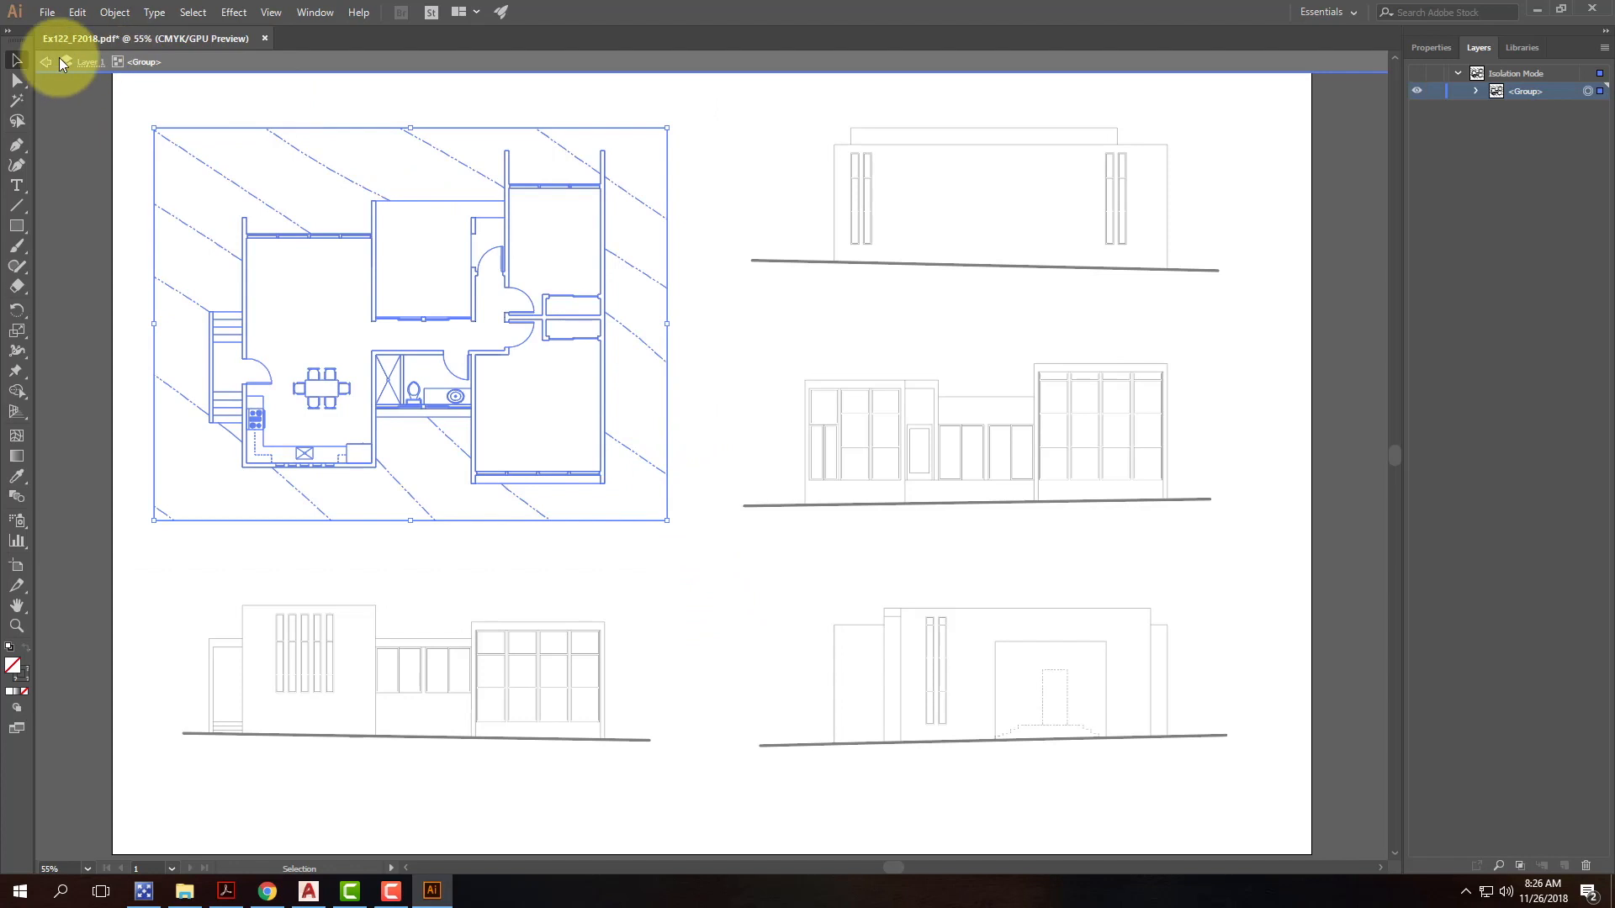
pyautogui.click(80, 17)
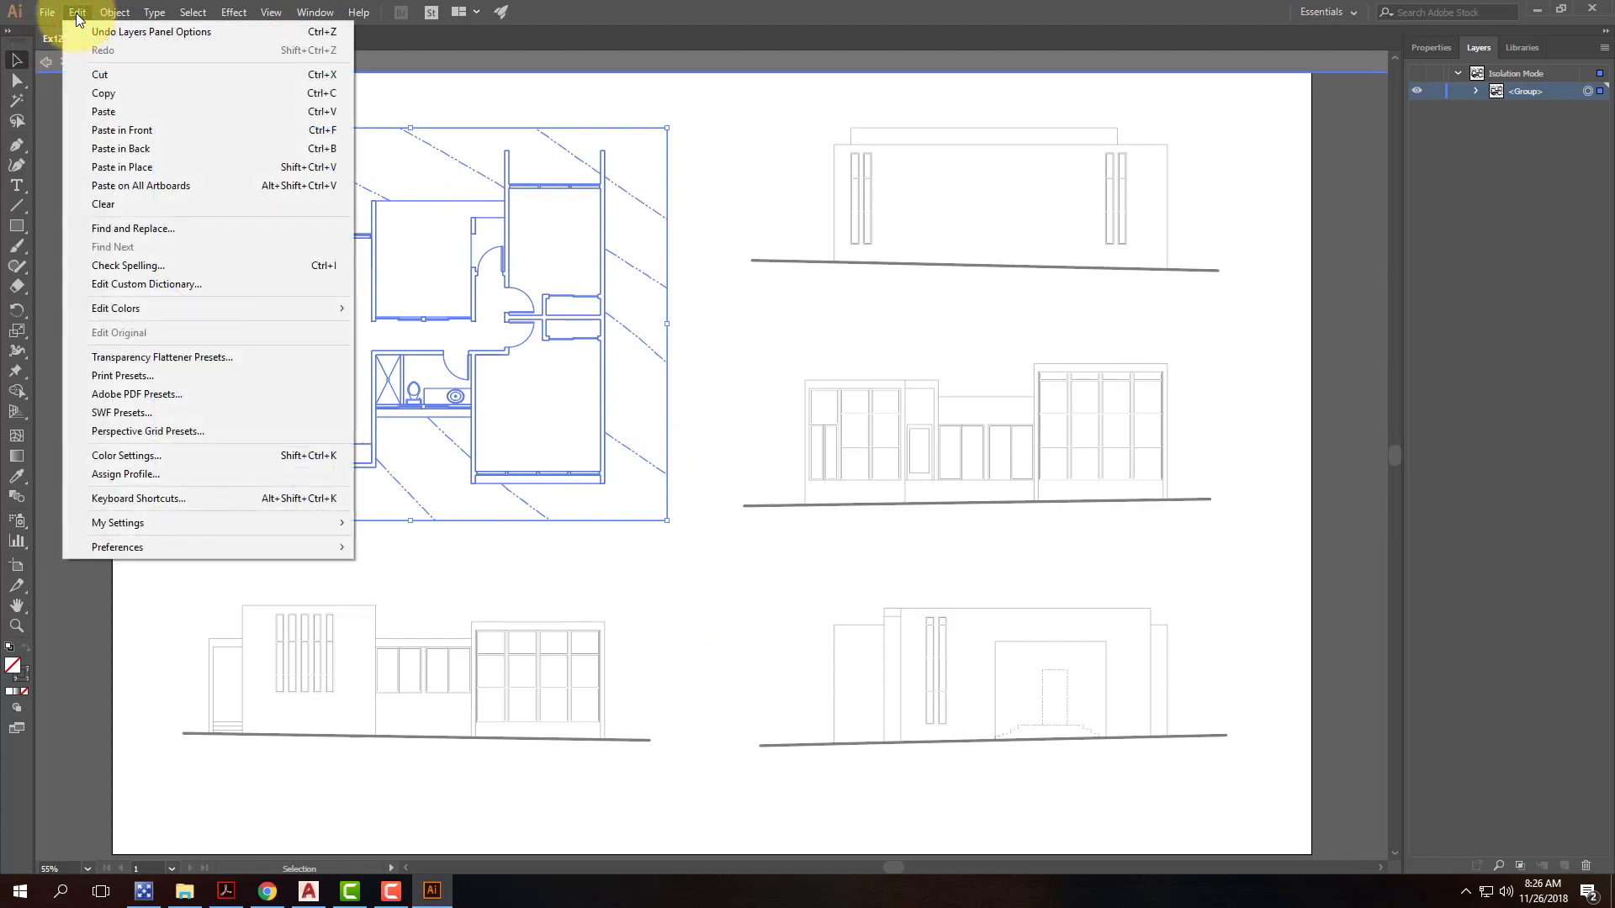
pyautogui.moveTo(109, 15)
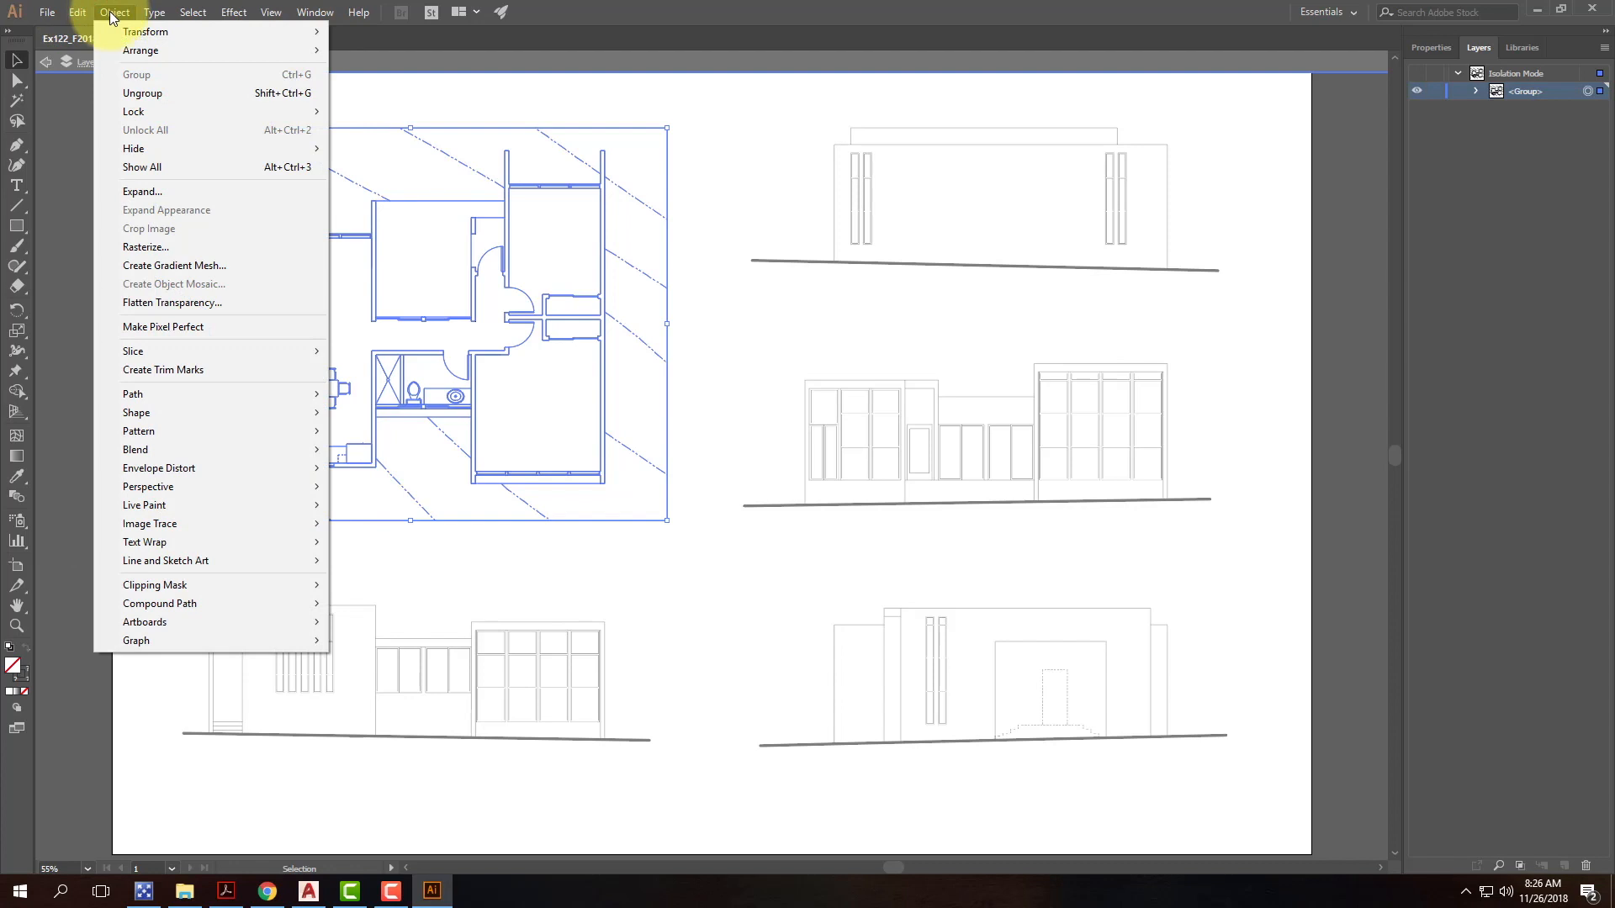
pyautogui.moveTo(239, 507)
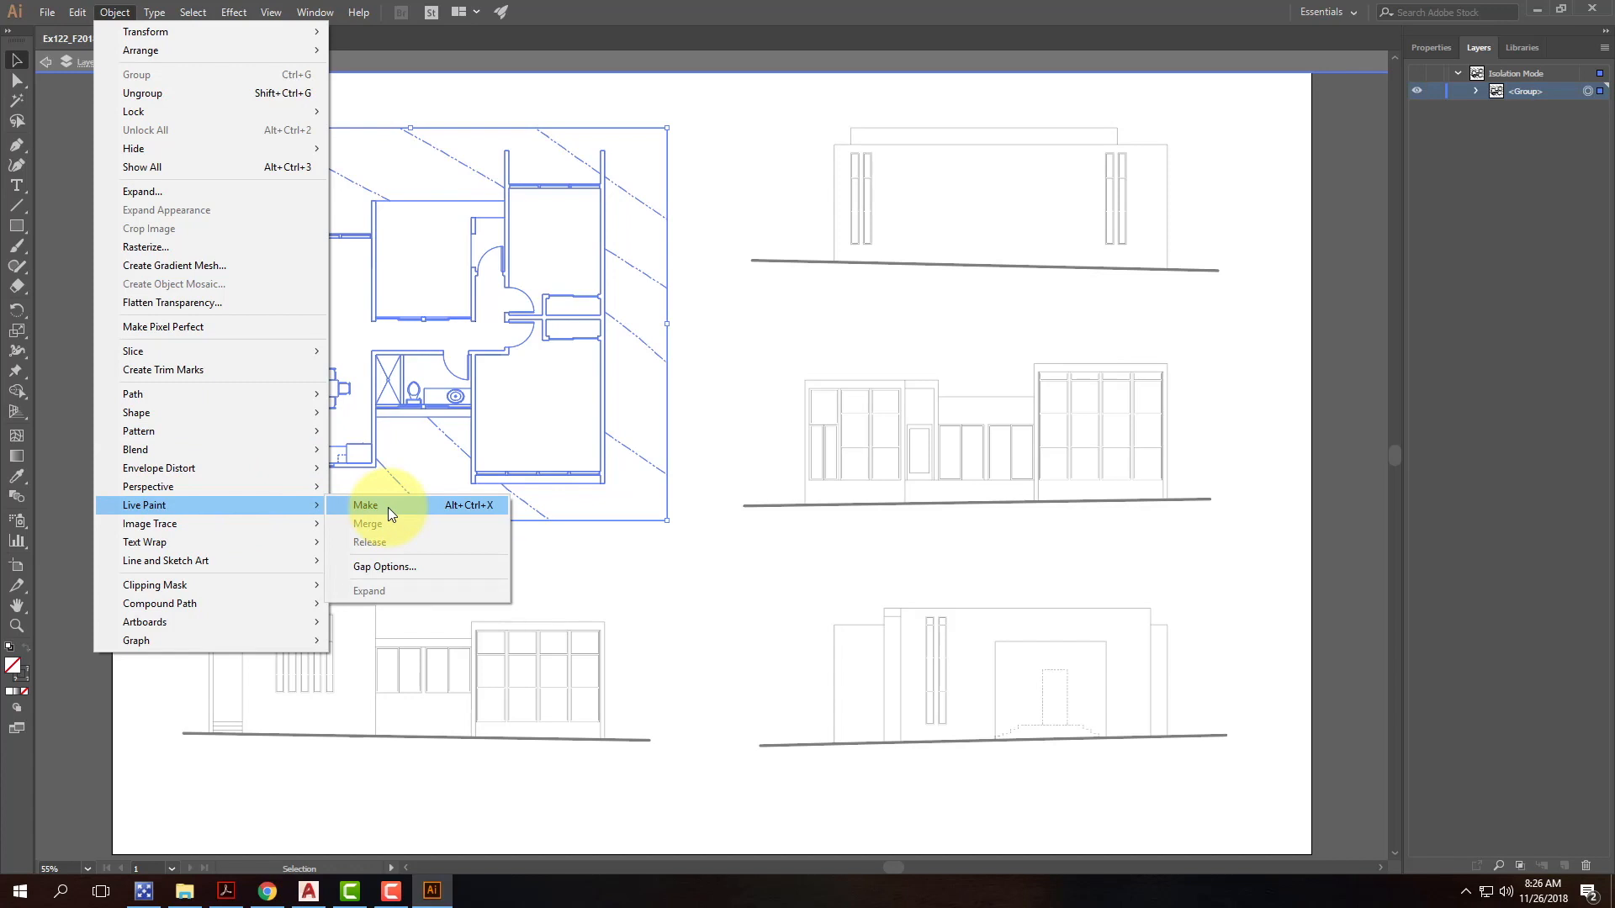
pyautogui.click(388, 507)
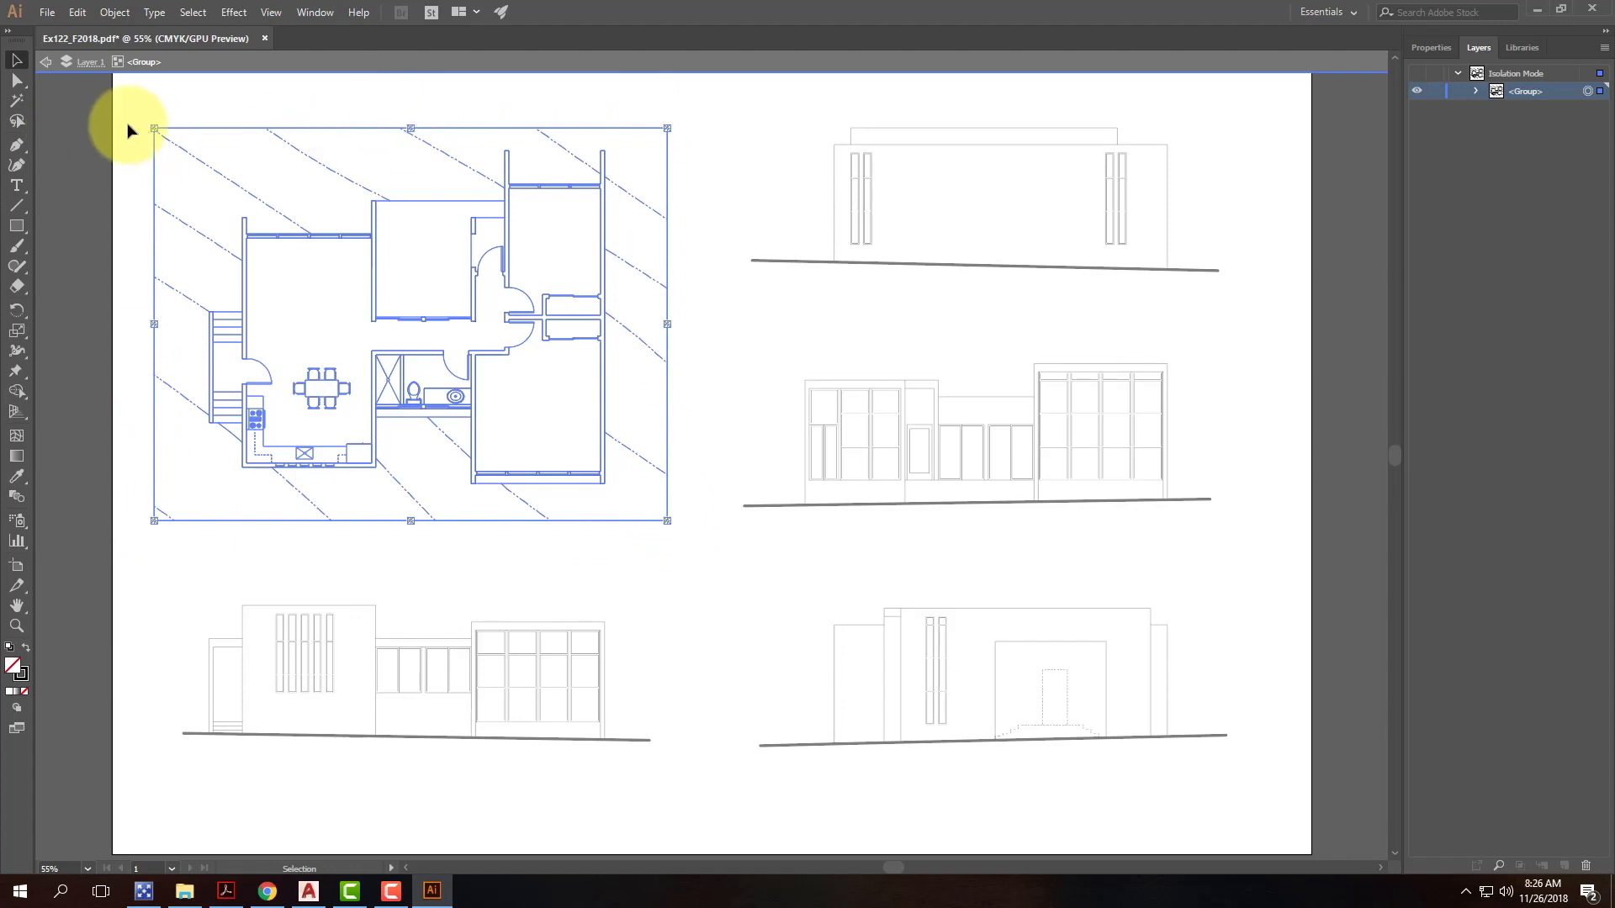
# Step: Activate the Live Paint Bucket for the floor plan and set its fill color to red E51A1A
pyautogui.click(16, 393)
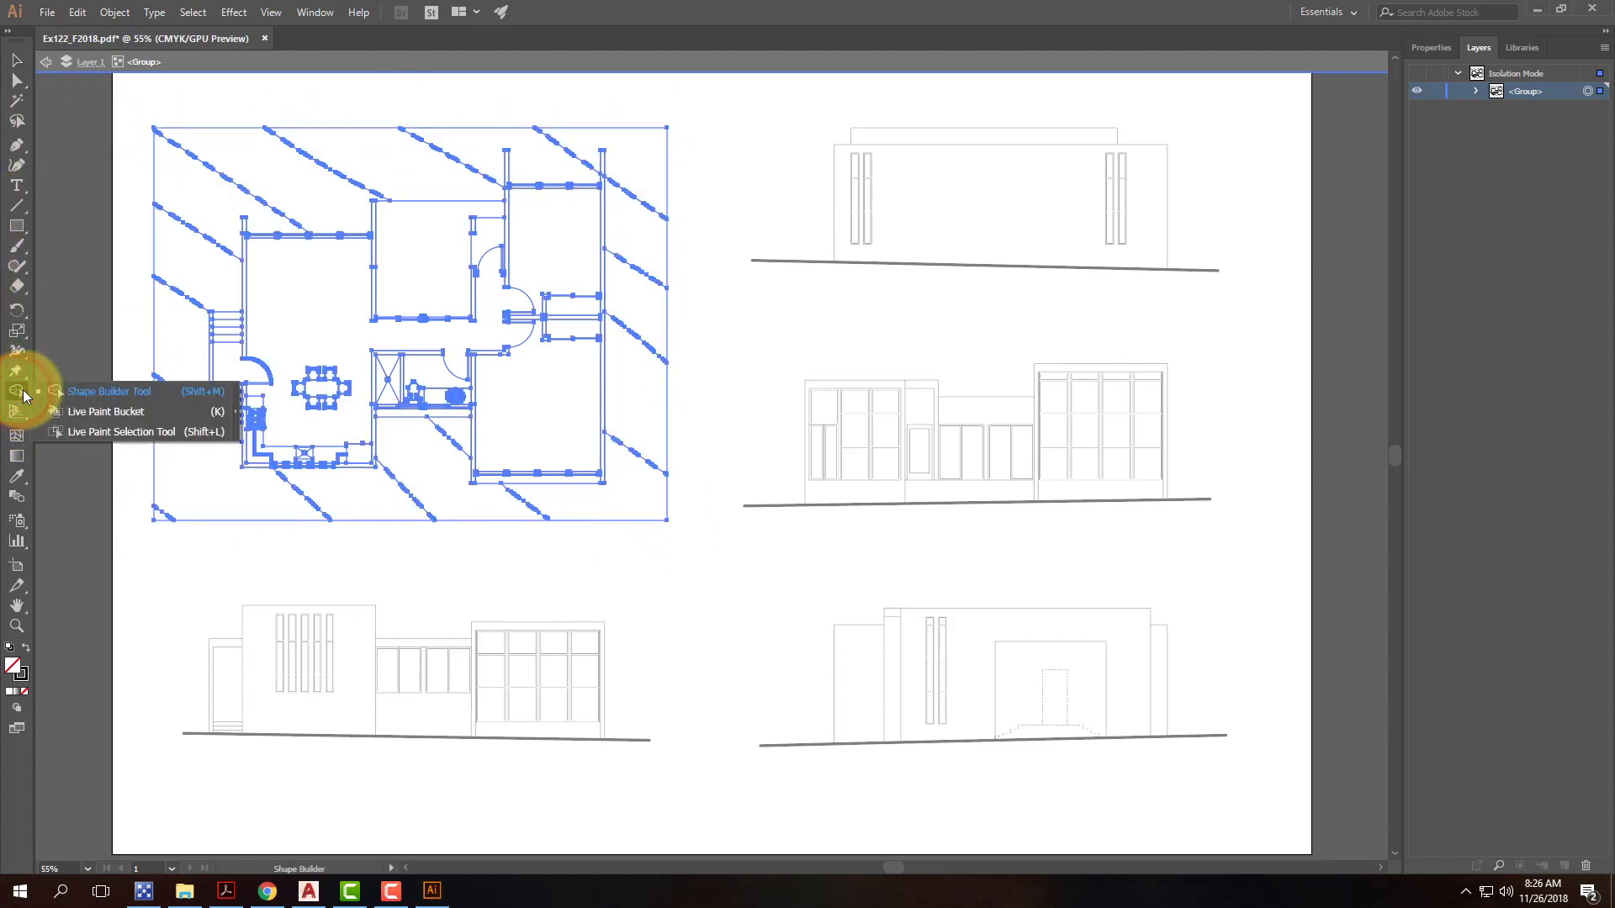
pyautogui.click(93, 412)
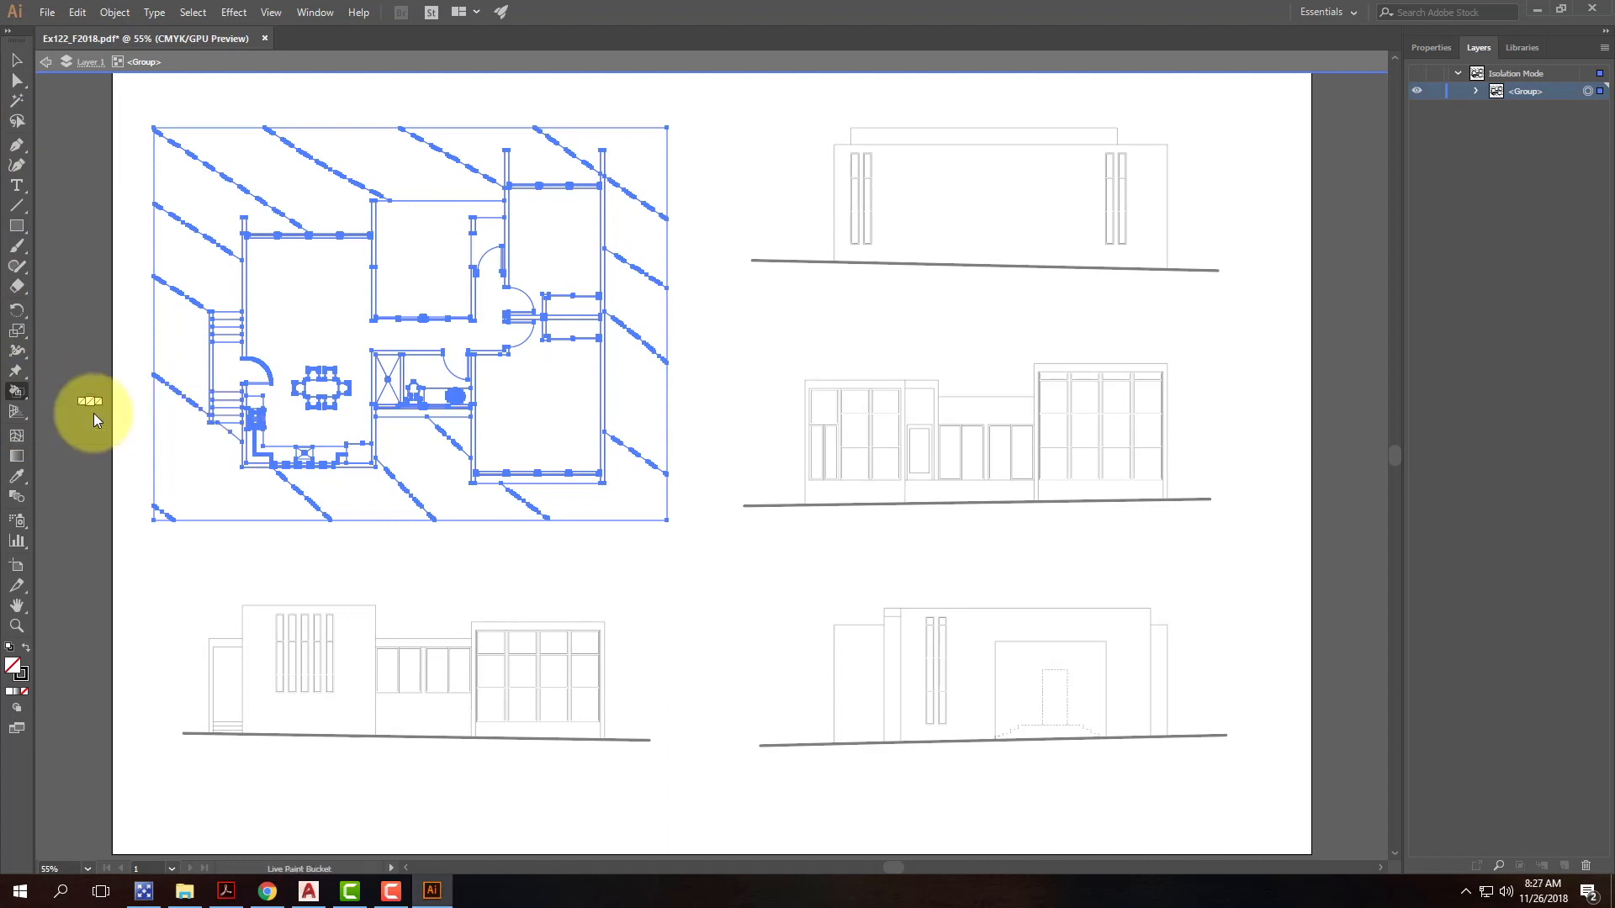
pyautogui.doubleClick(12, 668)
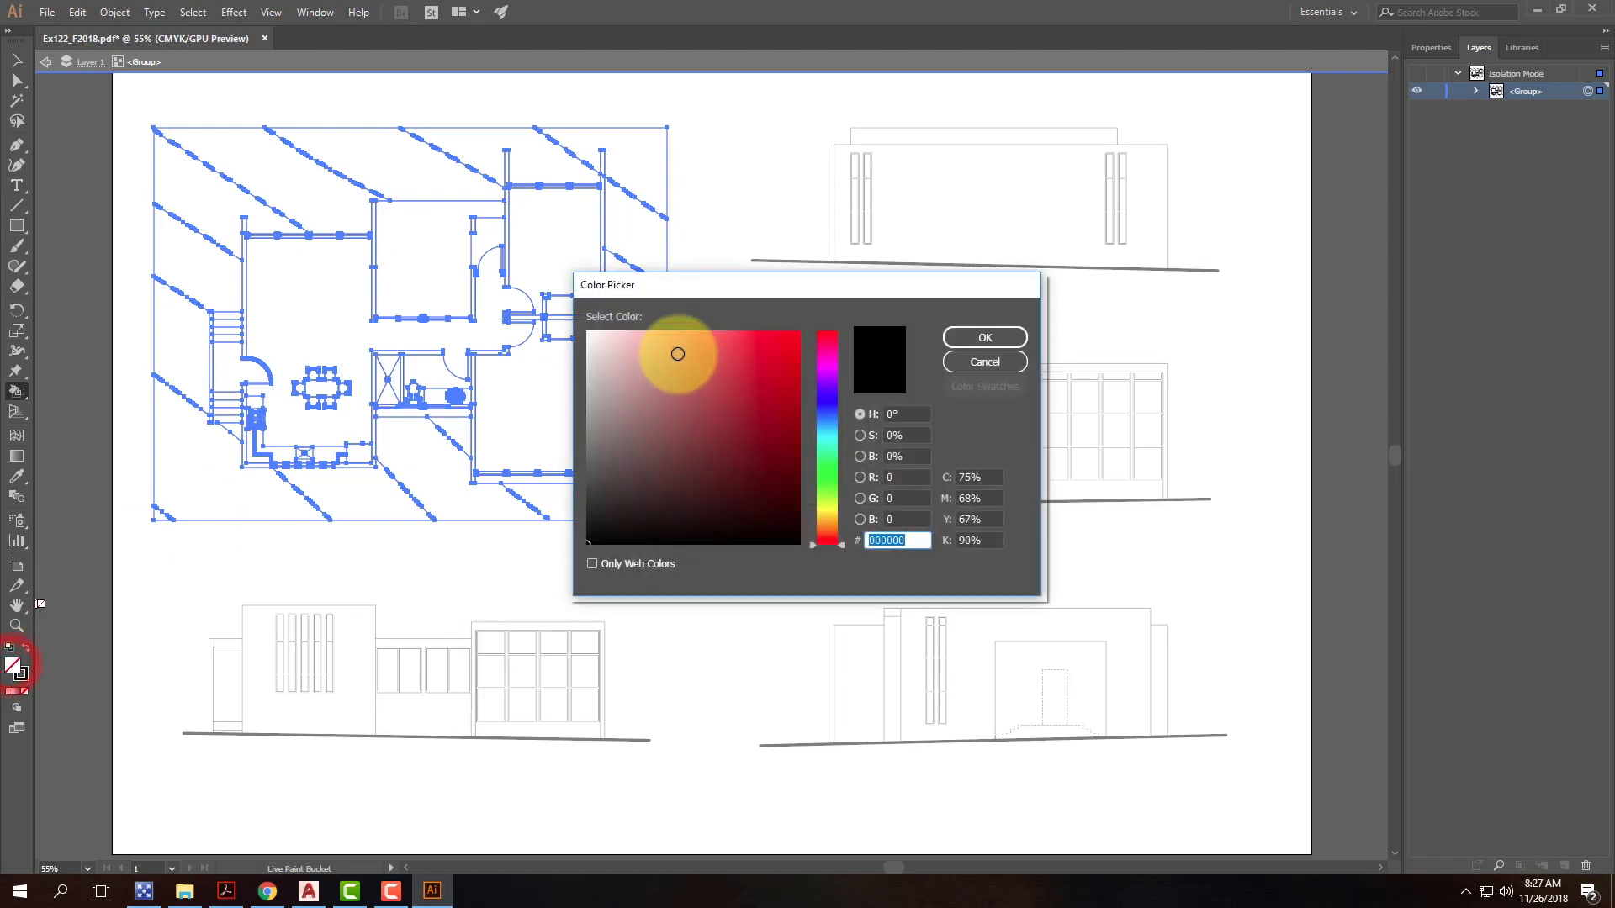
pyautogui.click(778, 352)
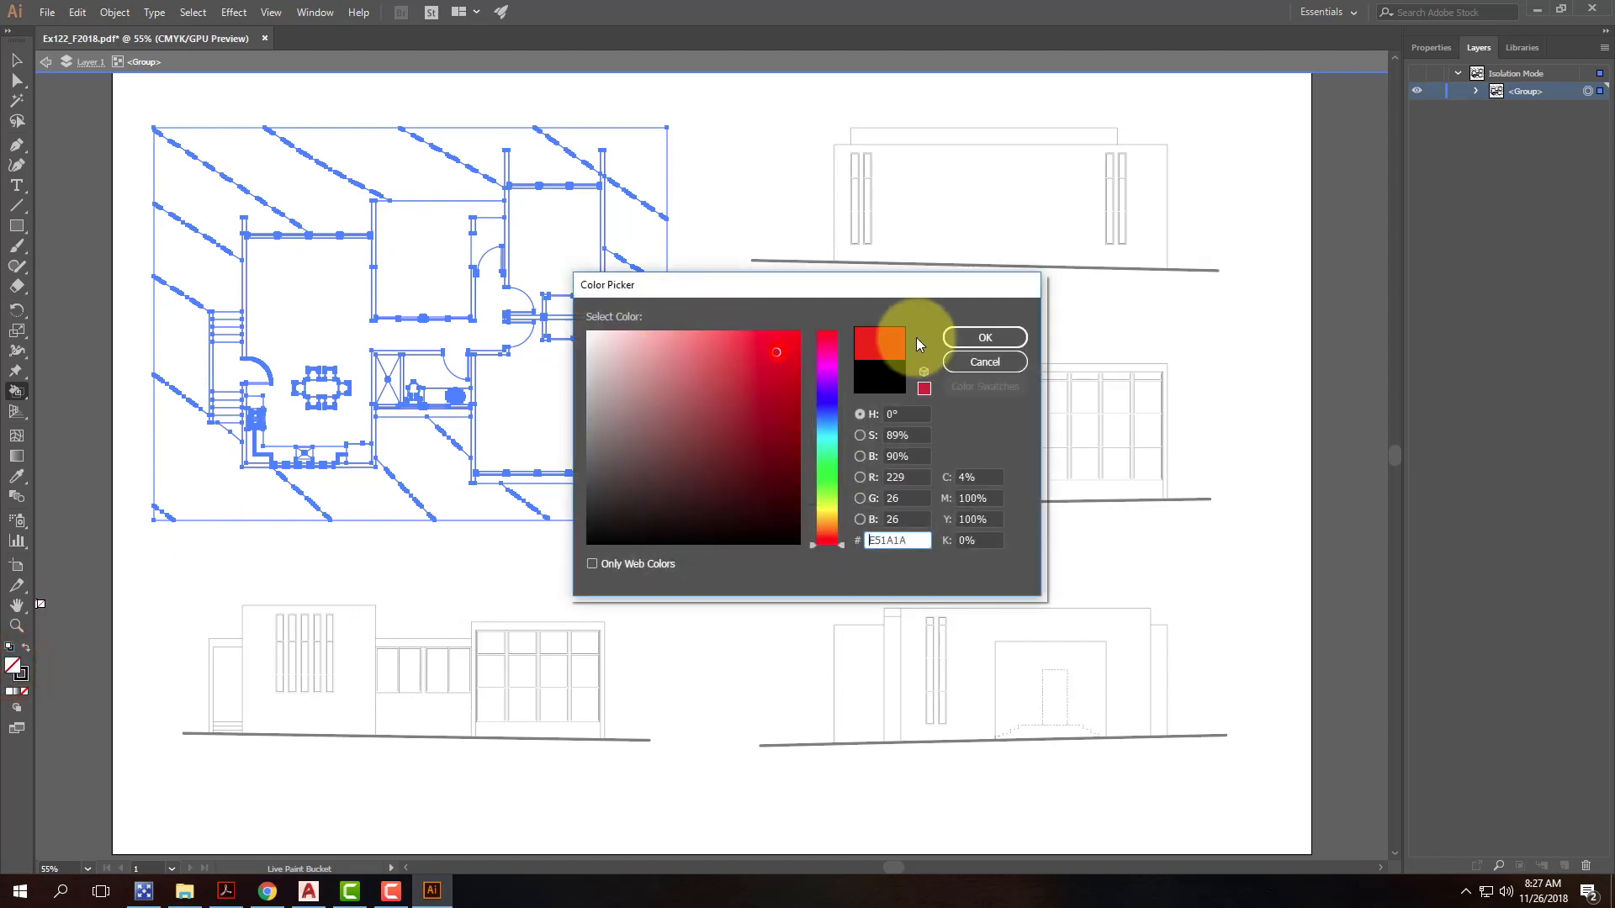
pyautogui.click(986, 338)
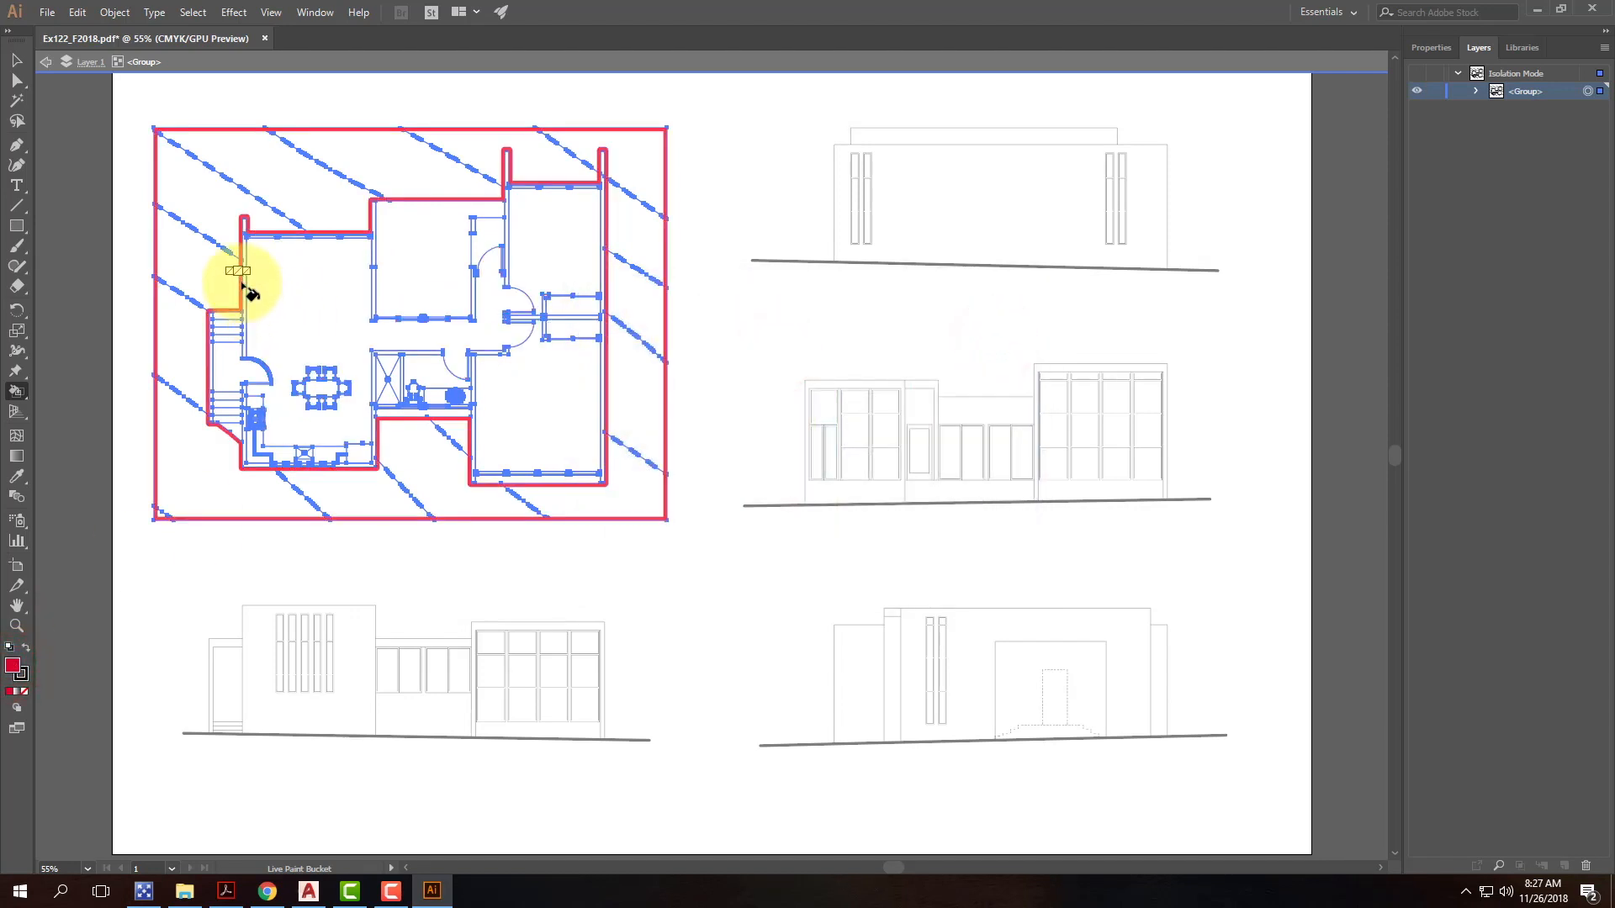
# Step: Change the Live Paint fill color to orange E2711B
pyautogui.click(20, 673)
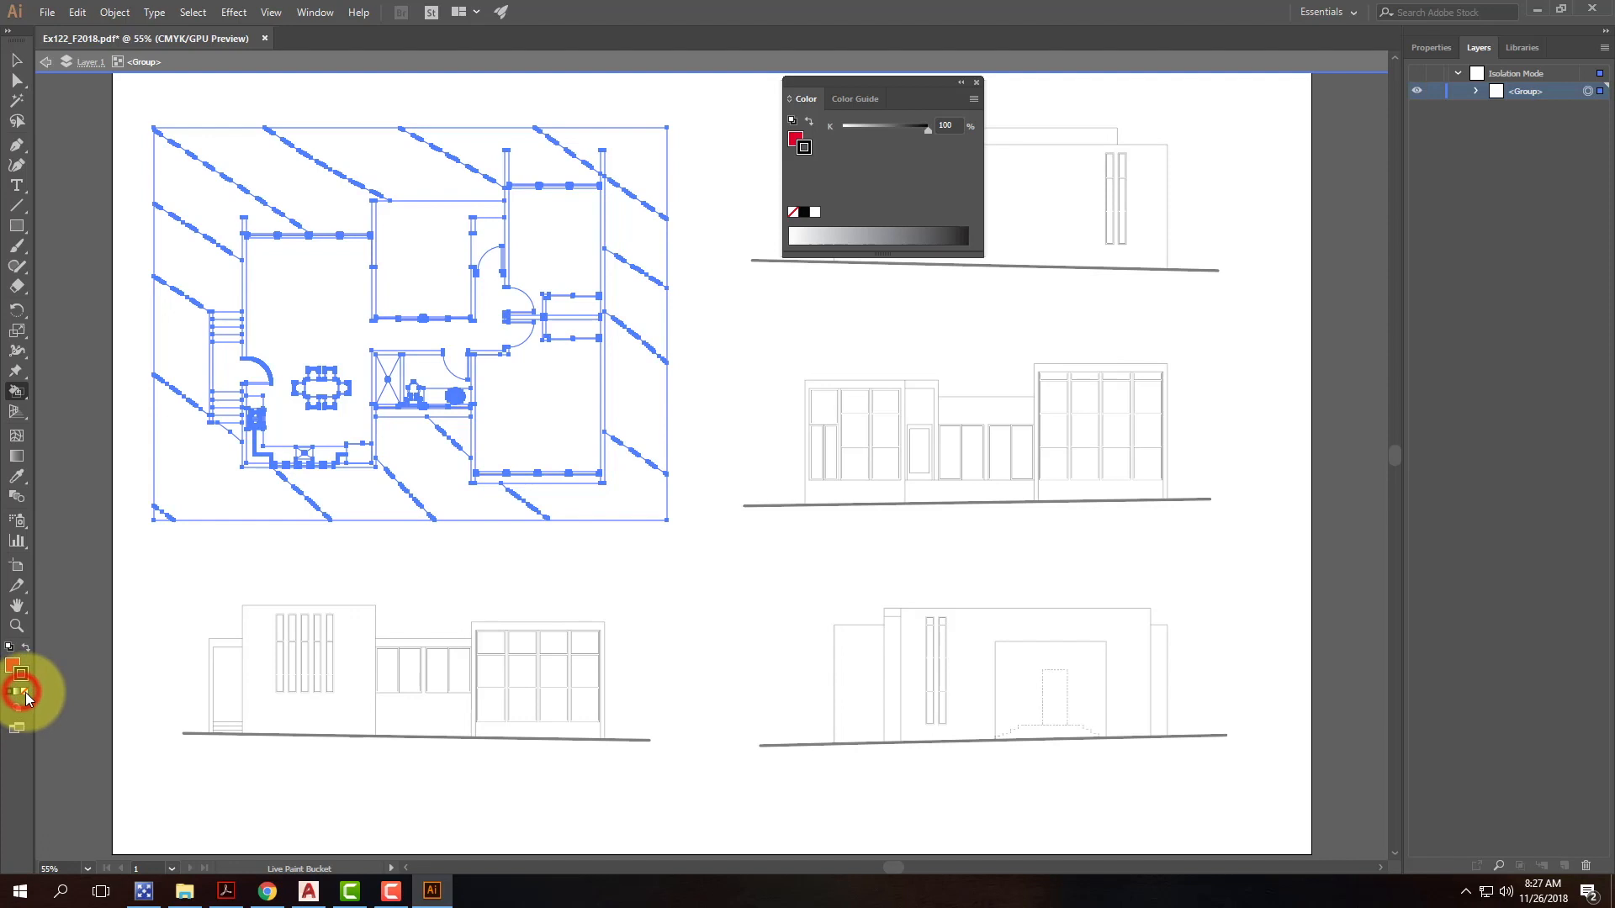
pyautogui.doubleClick(12, 666)
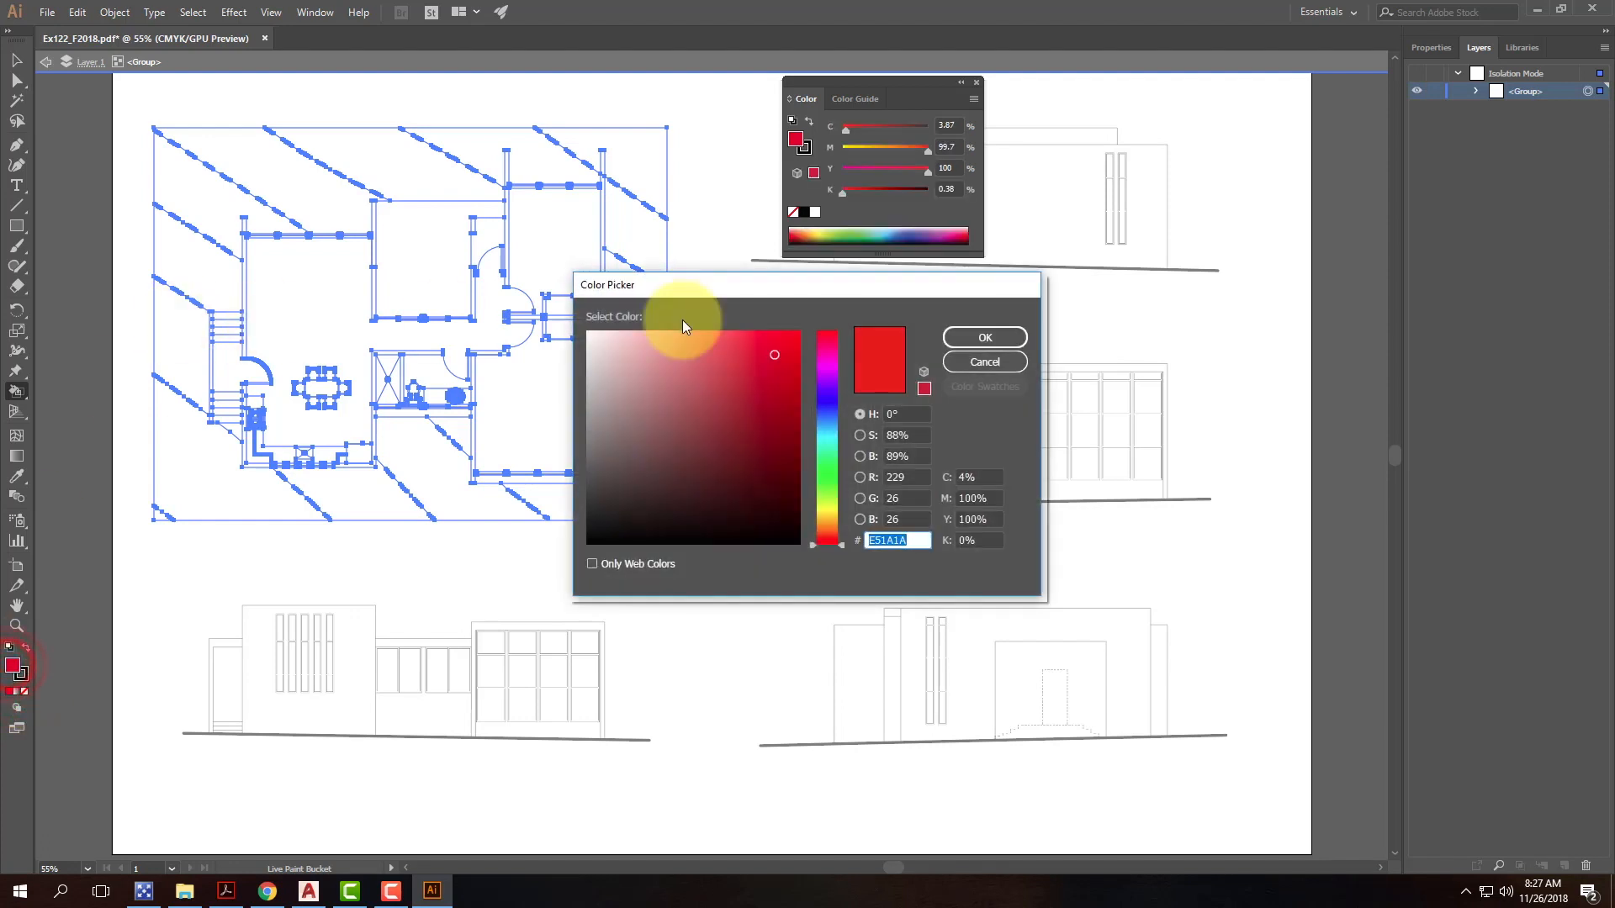
pyautogui.moveTo(824, 440); pyautogui.dragTo(826, 409)
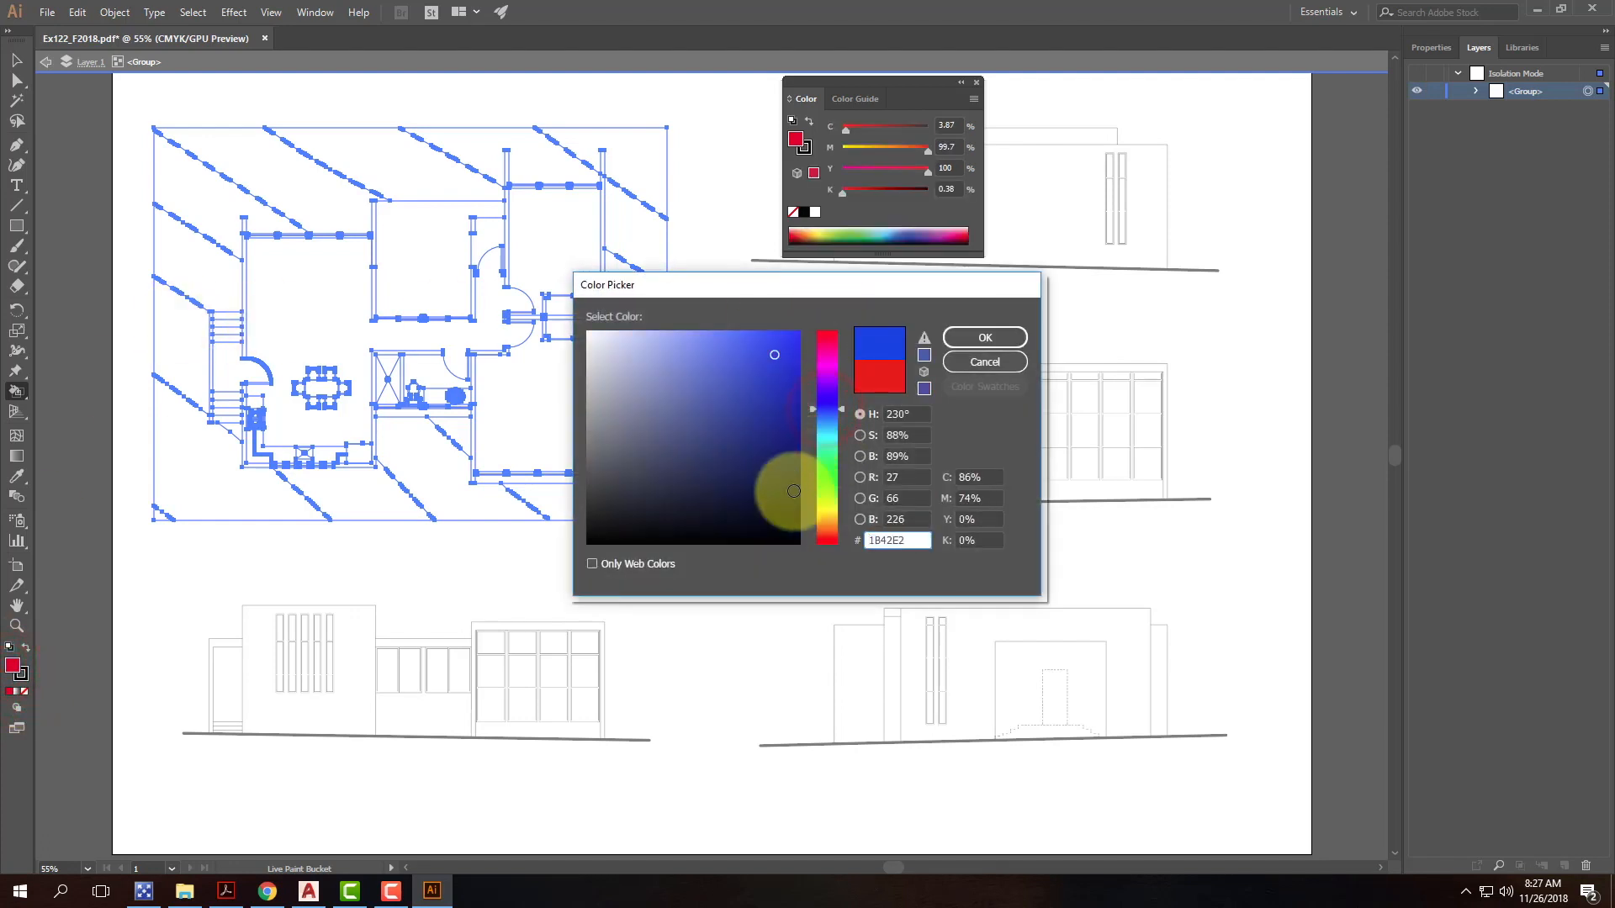
pyautogui.click(825, 532)
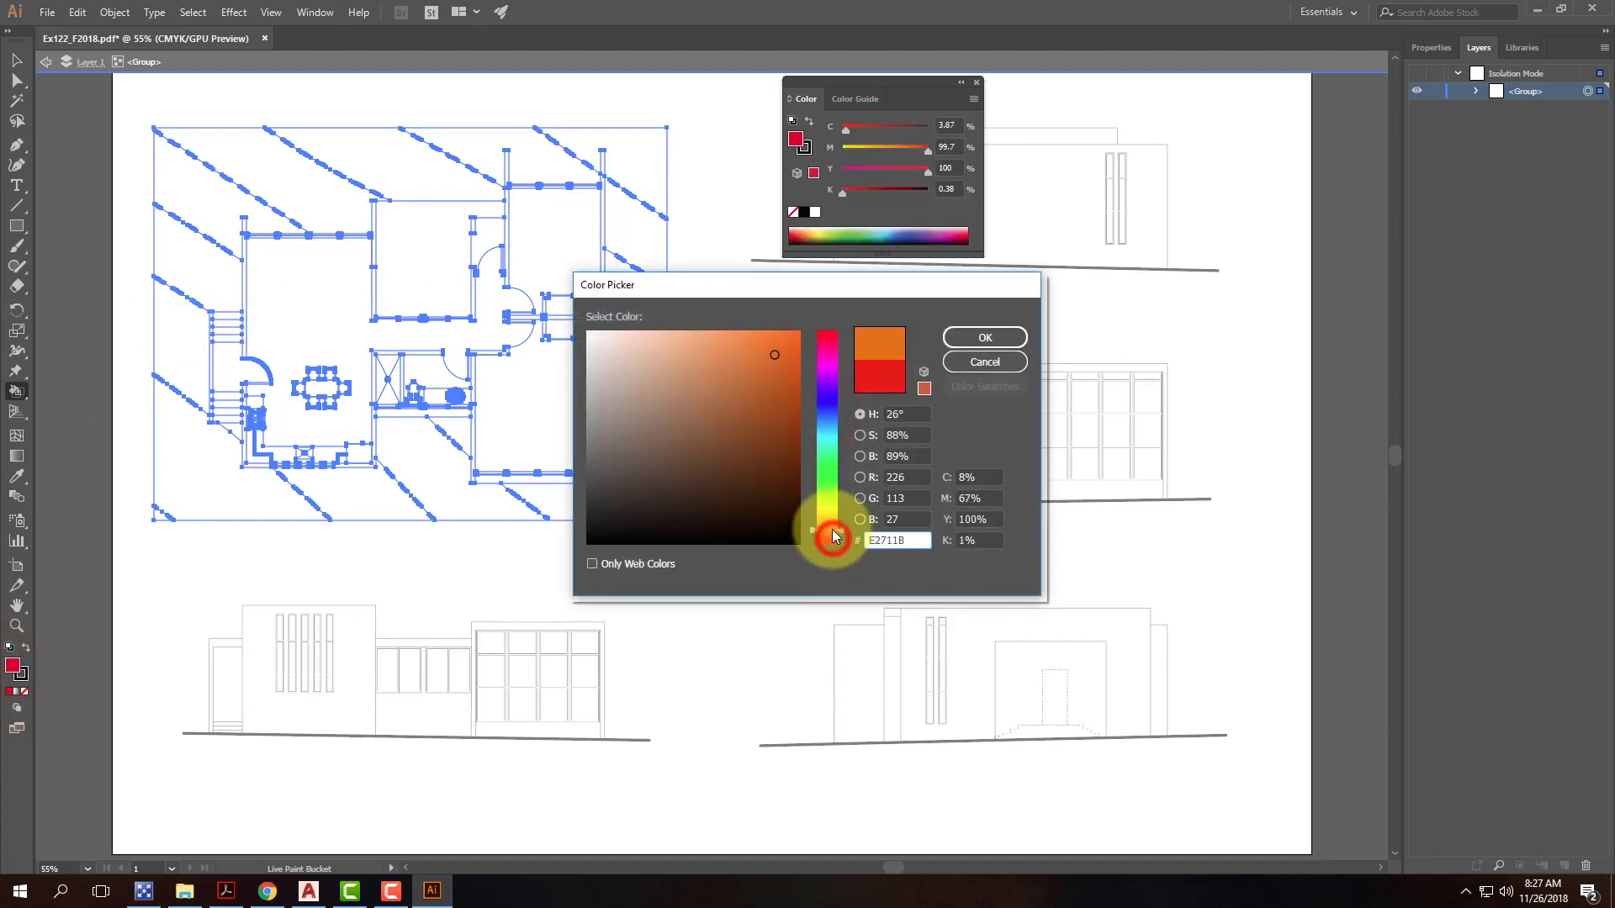
pyautogui.click(981, 338)
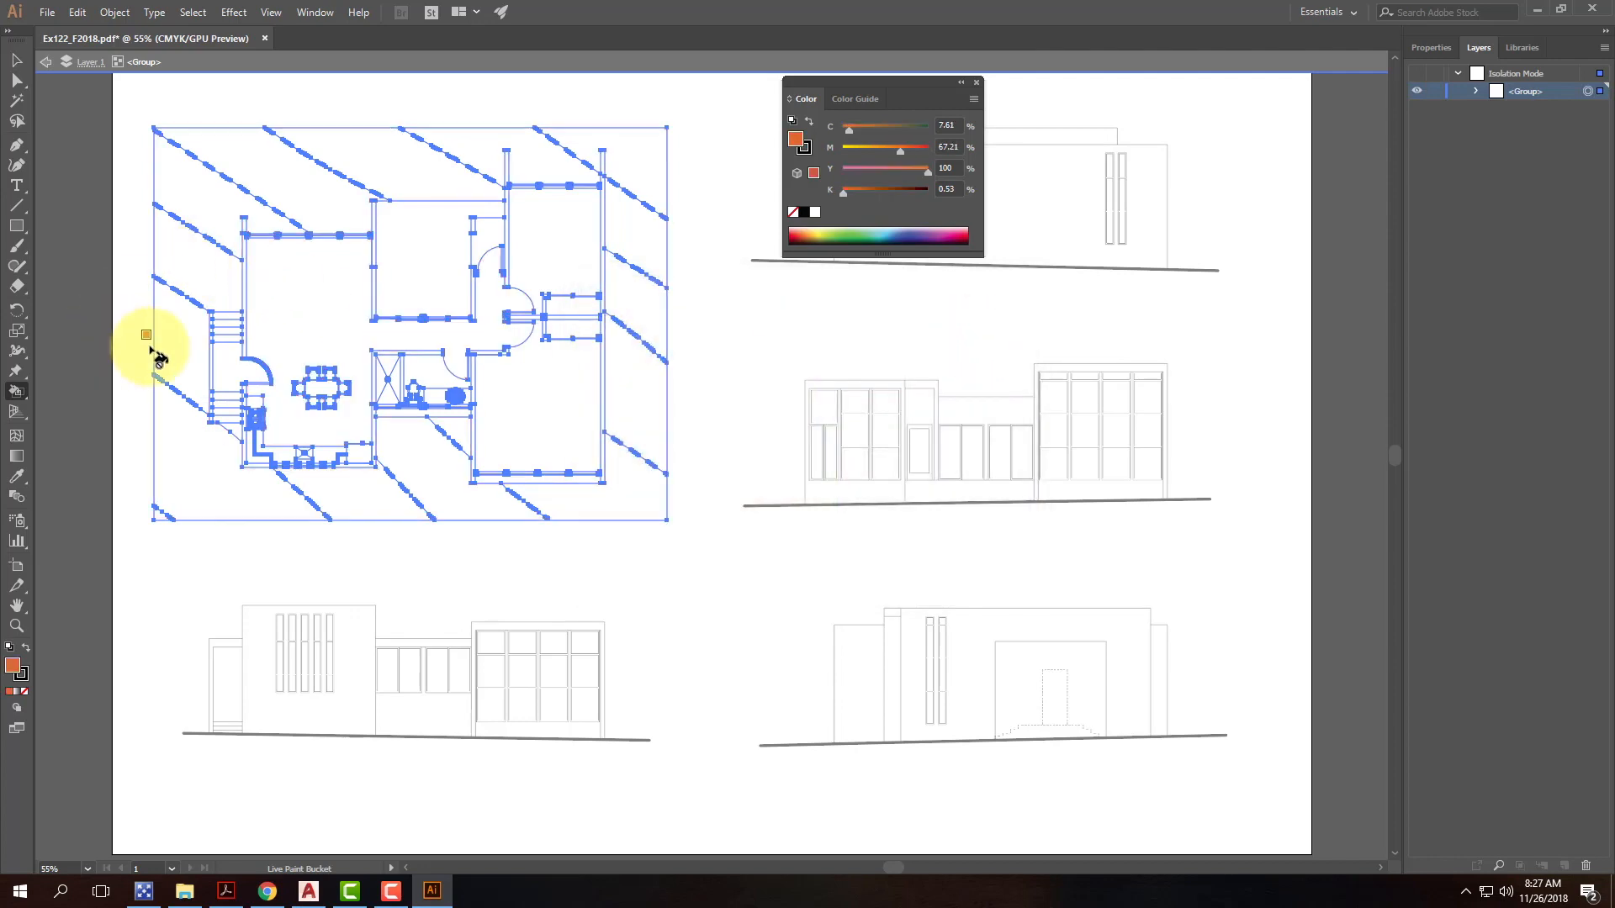
# Step: Fill the stair's outer wall, the dining area's upper exterior wall, and the upper middle room's side walls and window mullion with orange
pyautogui.hotkey('ctrl', '=')
pyautogui.hotkey('ctrl', '=')
pyautogui.hotkey('ctrl', '=')
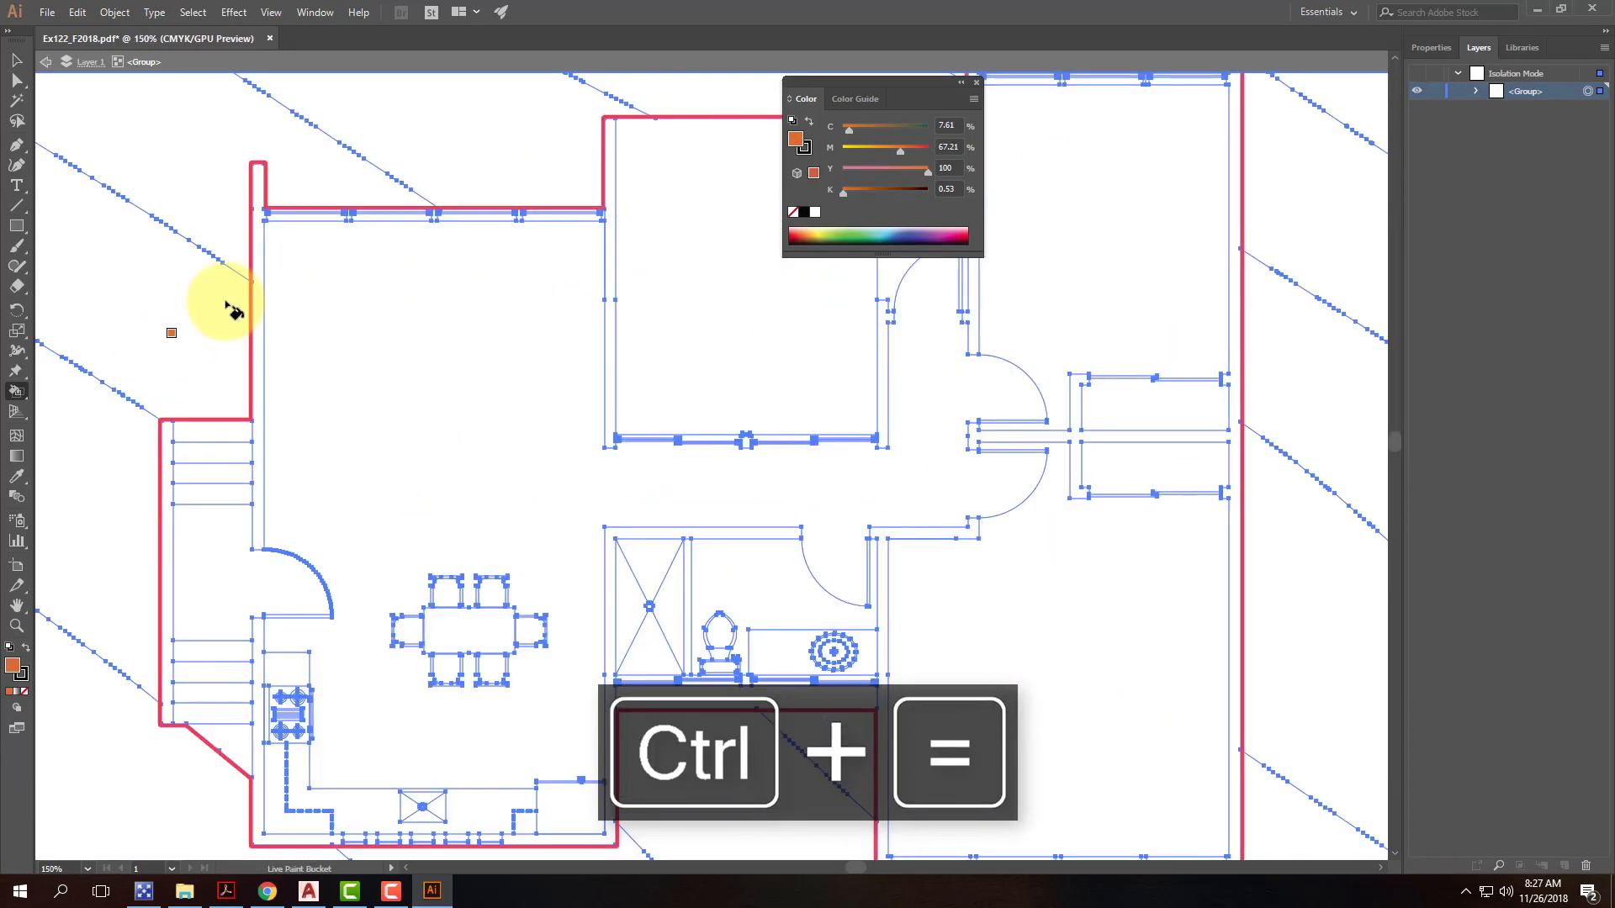
pyautogui.click(171, 450)
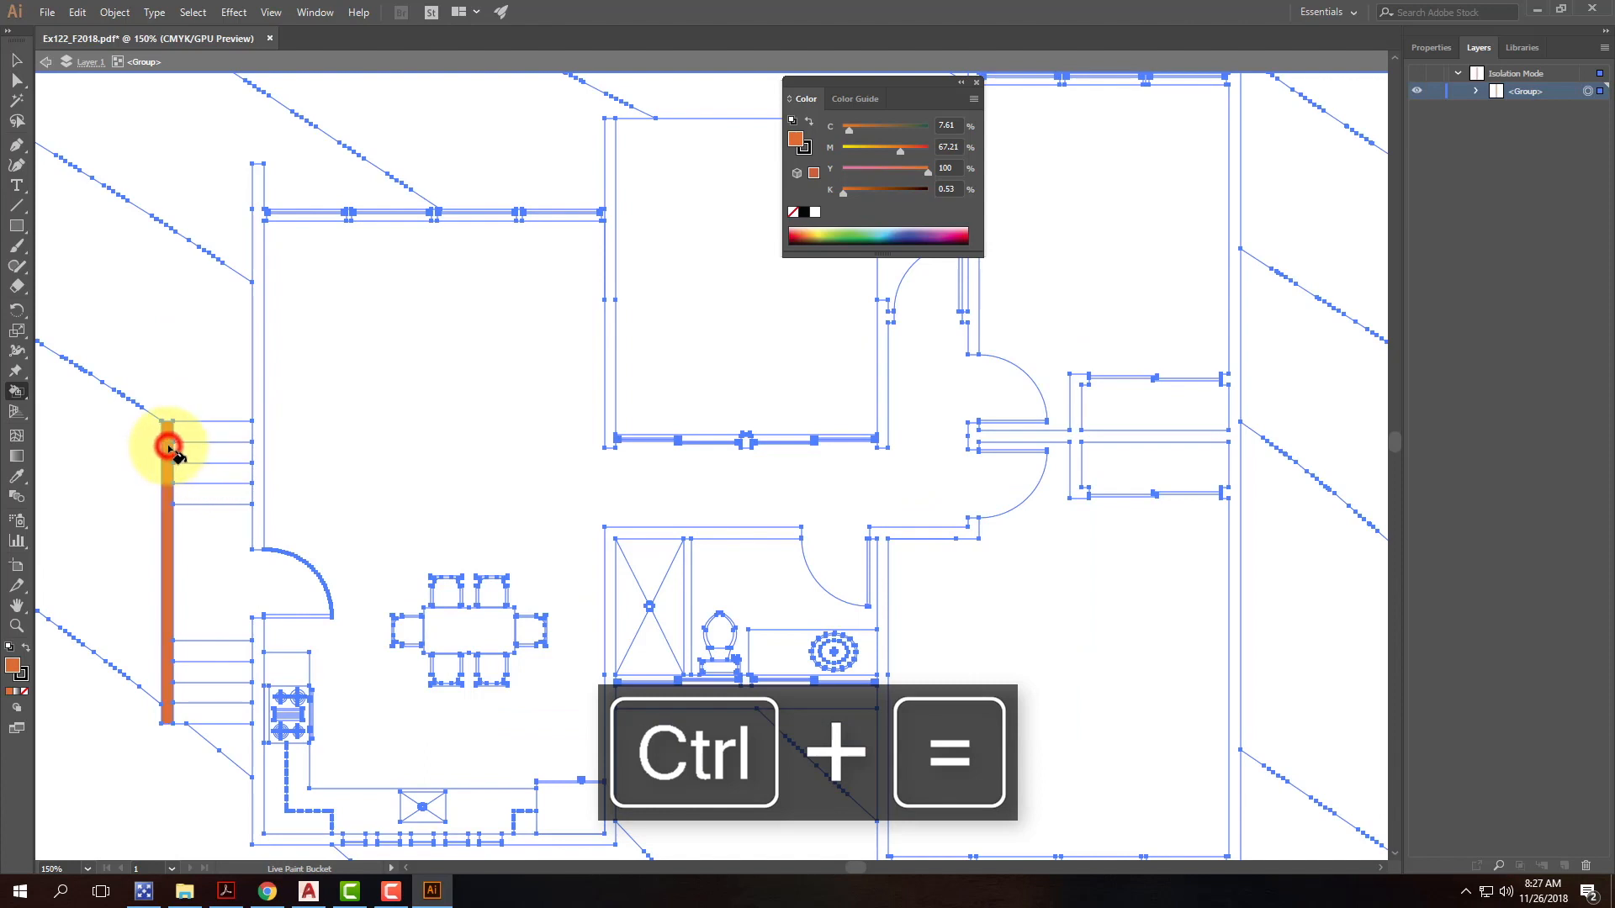
pyautogui.click(261, 352)
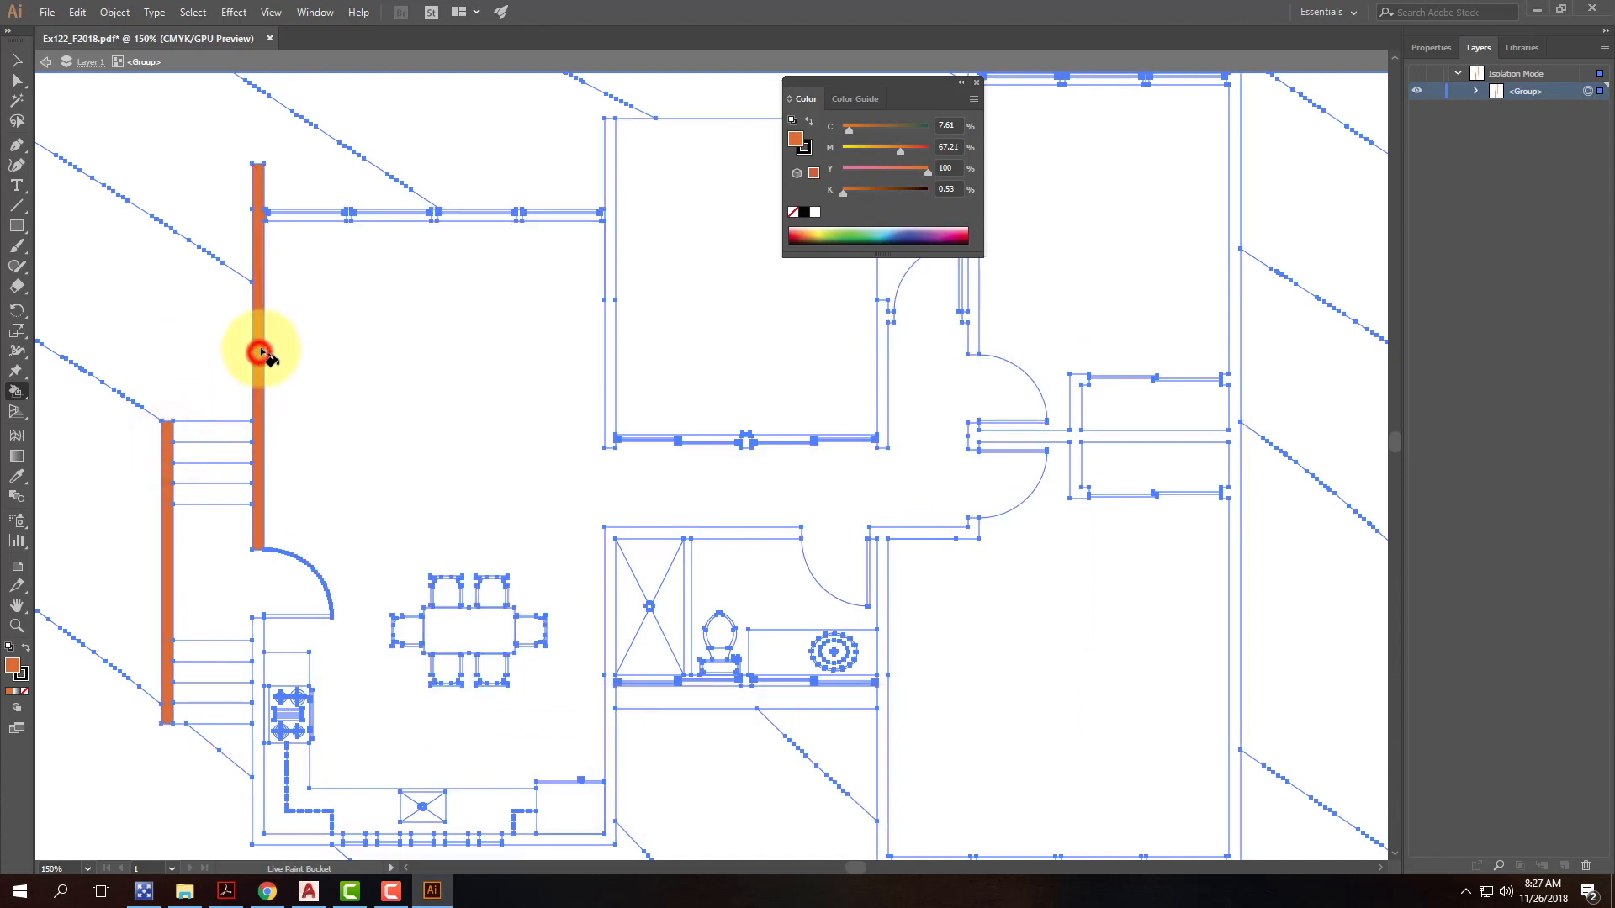
pyautogui.click(611, 225)
pyautogui.click(879, 402)
pyautogui.click(748, 444)
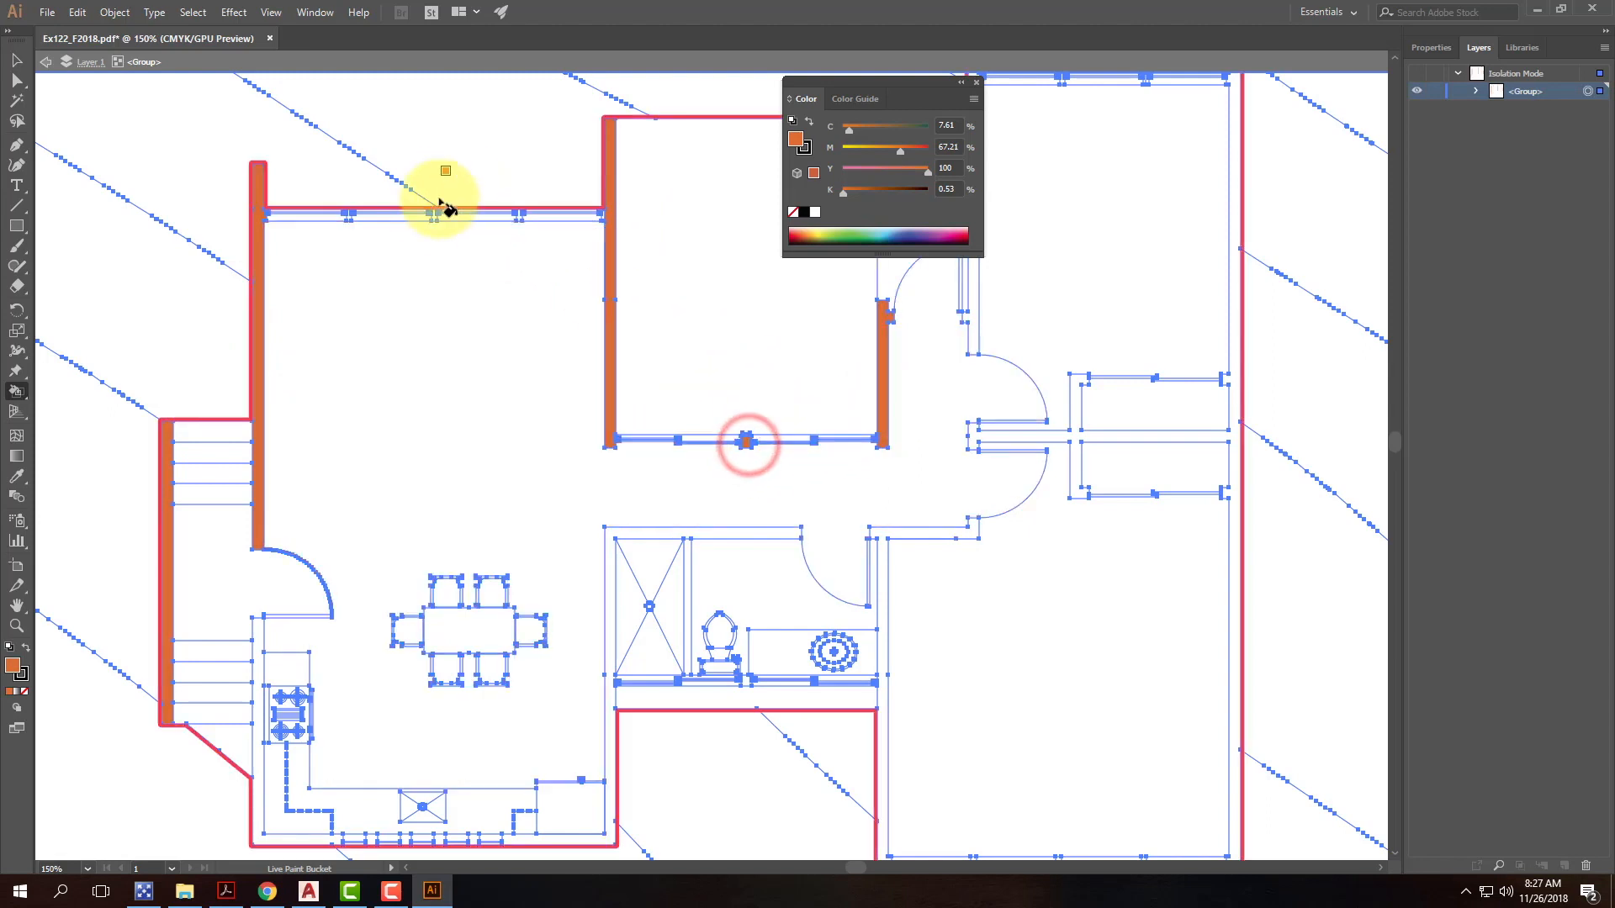
# Step: Fill the mullions and end jamb of the window along the dining area's upper edge with orange
pyautogui.click(347, 217)
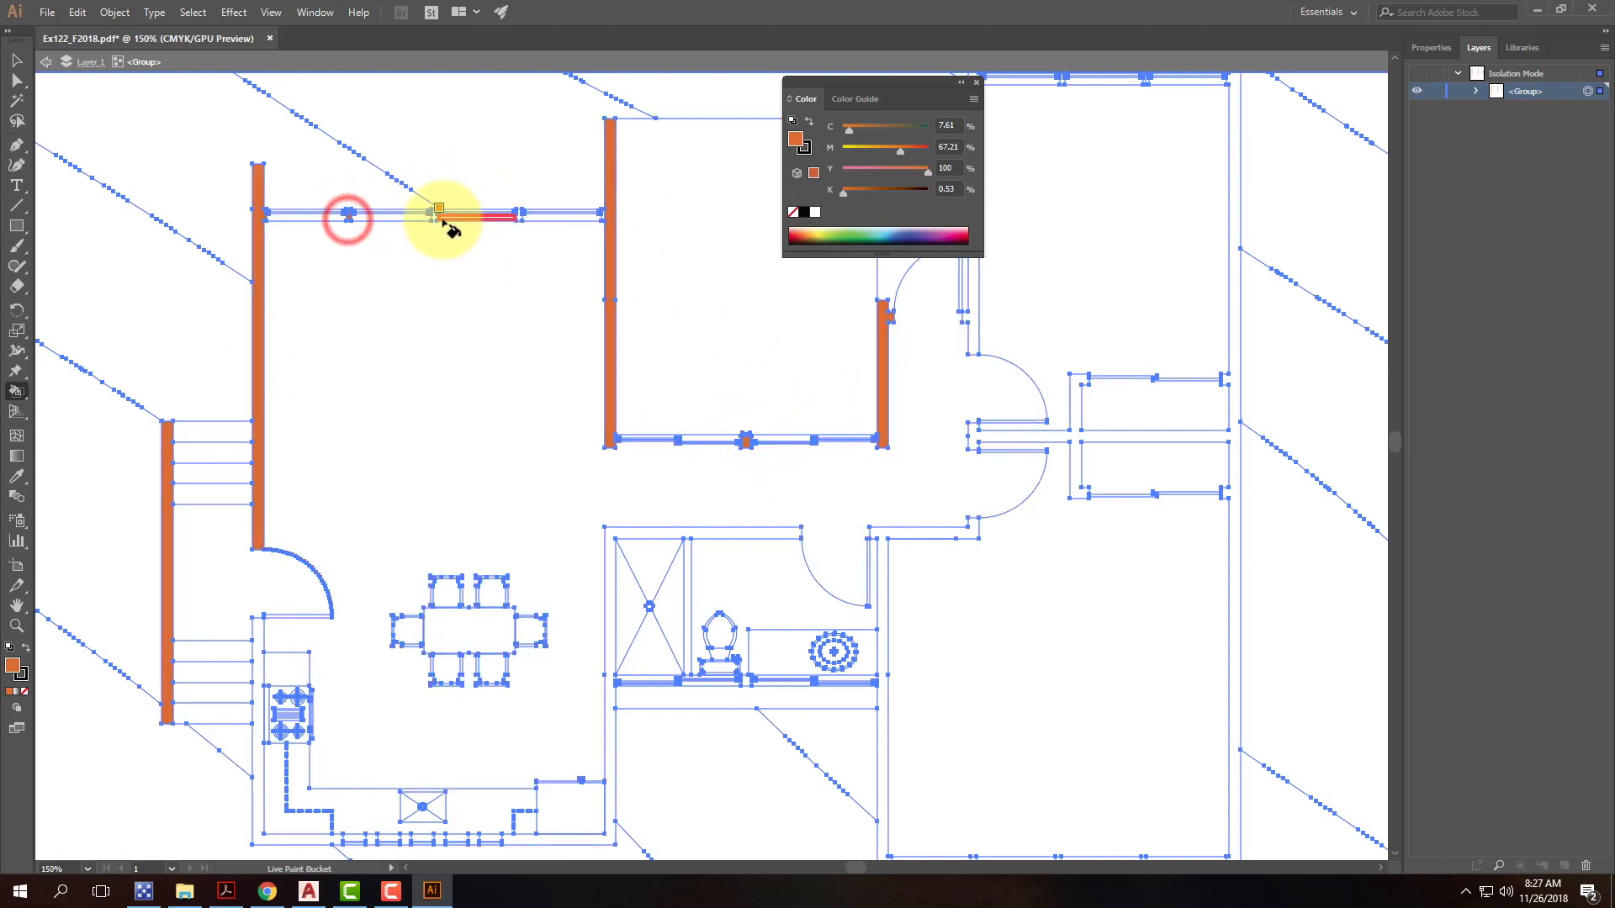
pyautogui.click(432, 215)
pyautogui.click(518, 217)
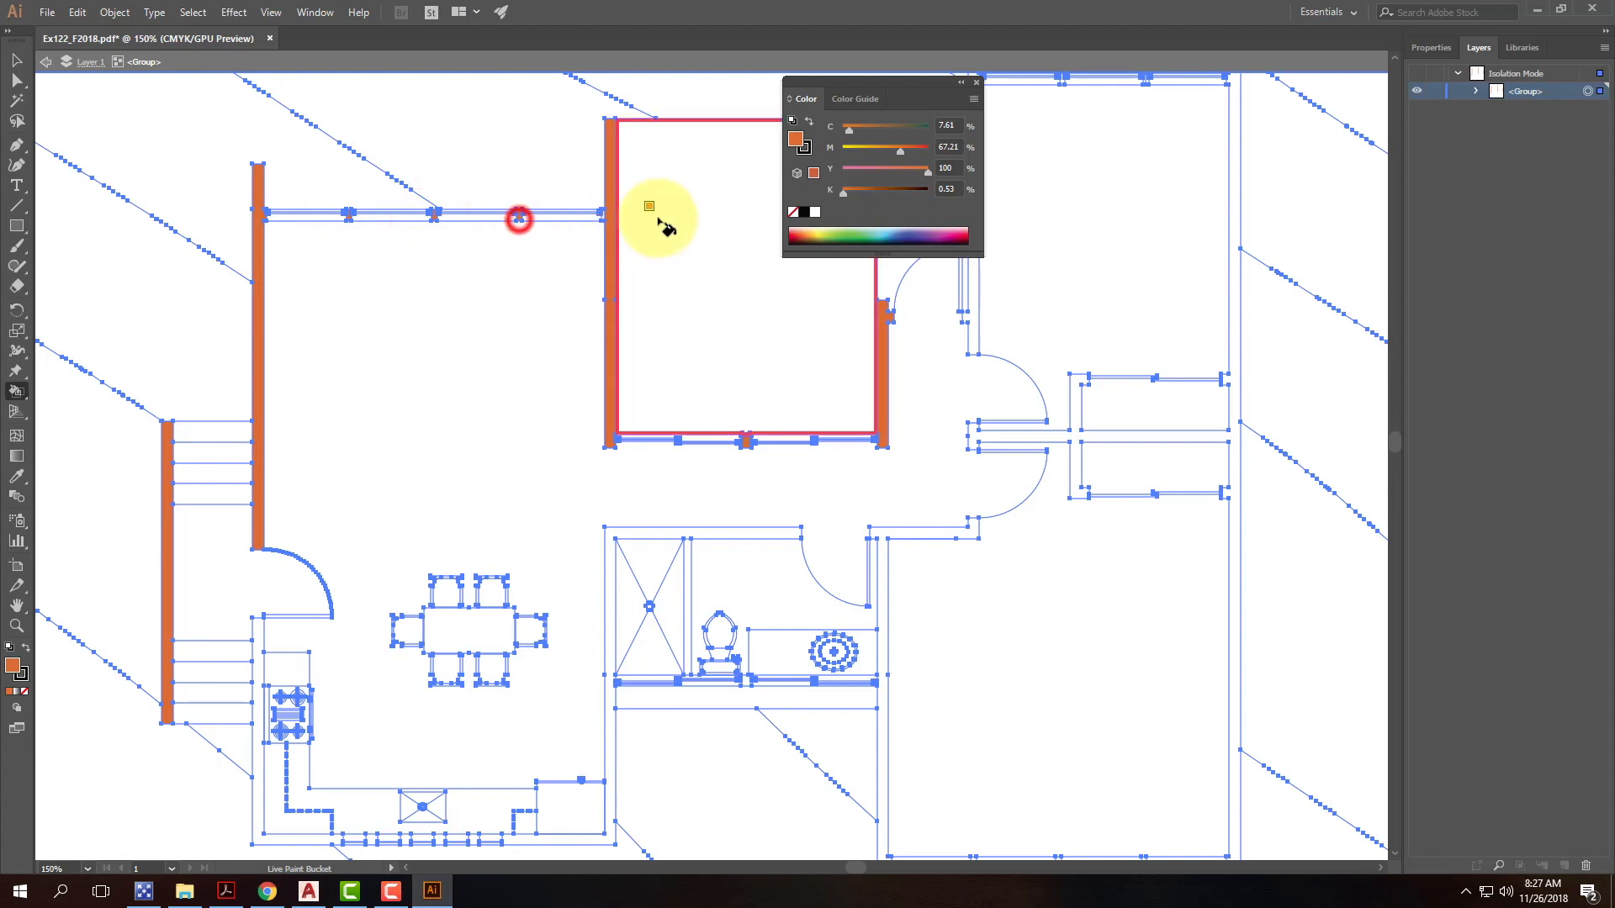
pyautogui.click(603, 217)
# Step: Fill the kitchen's exterior walls and the mullions of its lower window with orange
pyautogui.moveTo(502, 561); pyautogui.dragTo(514, 237)
pyautogui.click(275, 309)
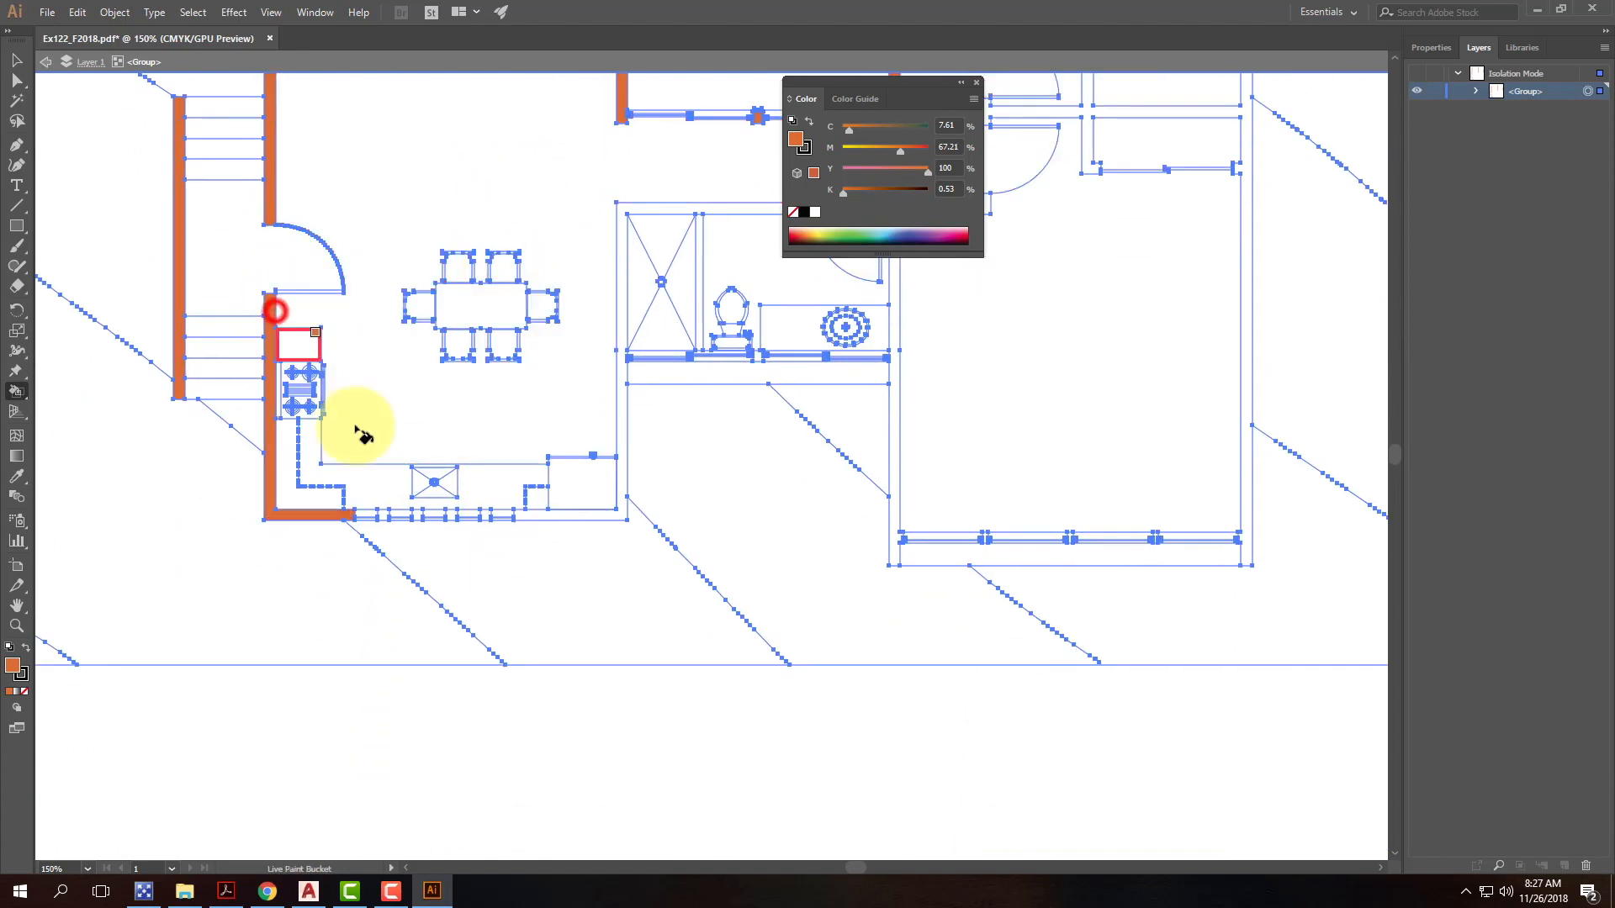
pyautogui.click(386, 516)
pyautogui.click(418, 516)
pyautogui.click(452, 515)
pyautogui.click(486, 516)
pyautogui.click(532, 519)
# Step: Fill the bathroom window mullion and the lower bedroom's walls and window mullions with orange
pyautogui.moveTo(791, 350); pyautogui.dragTo(360, 468)
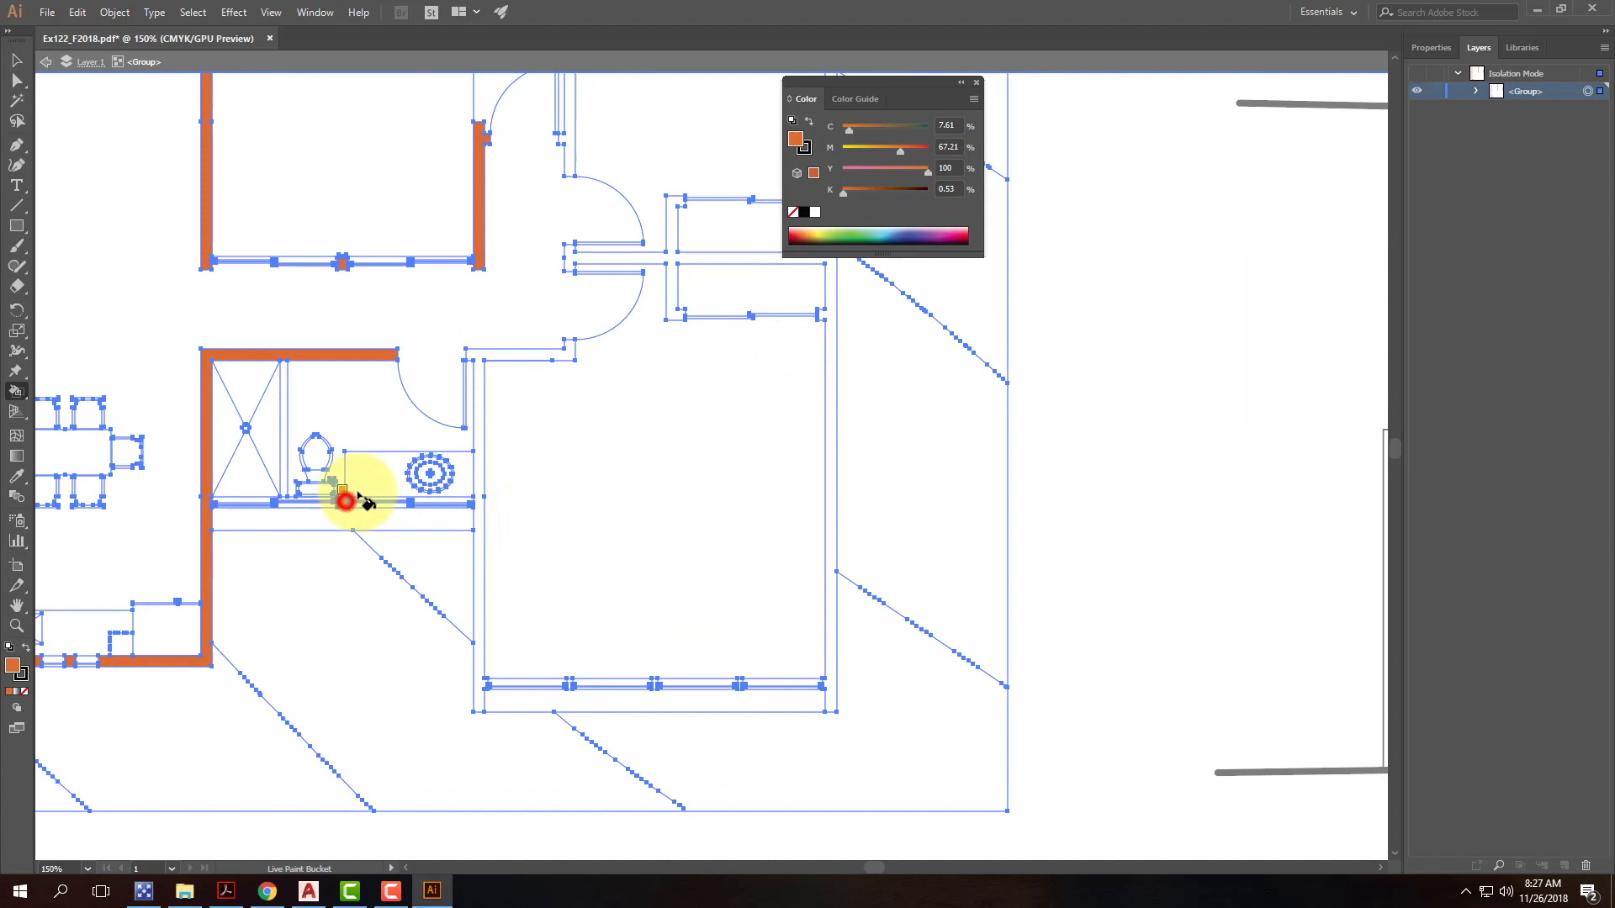
pyautogui.click(479, 360)
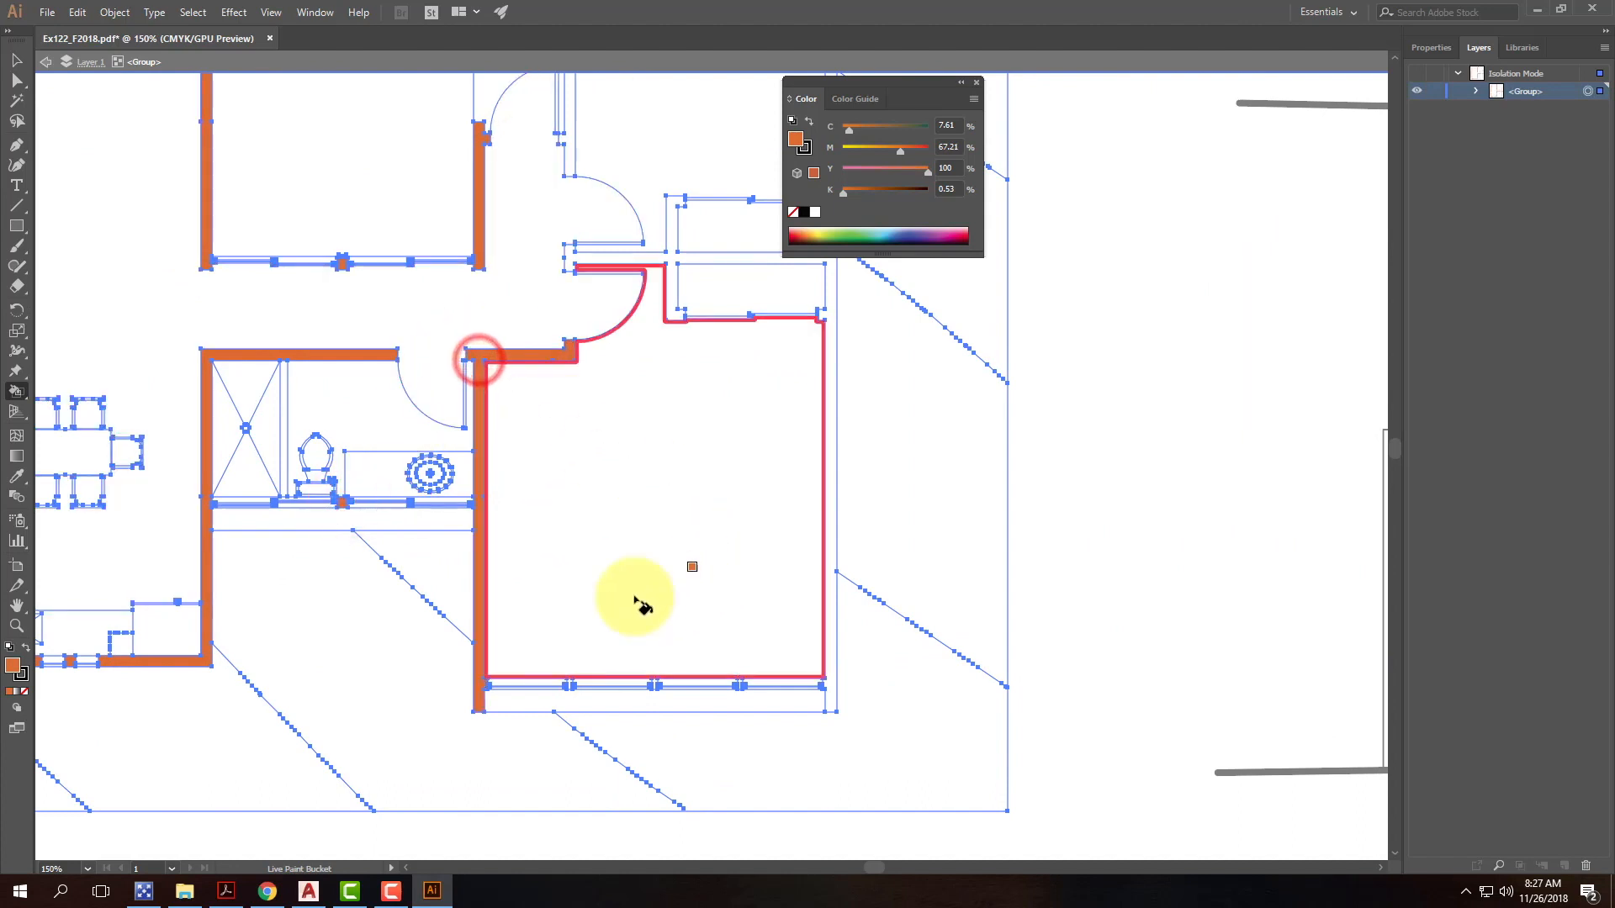
pyautogui.click(569, 681)
pyautogui.click(654, 681)
pyautogui.click(739, 682)
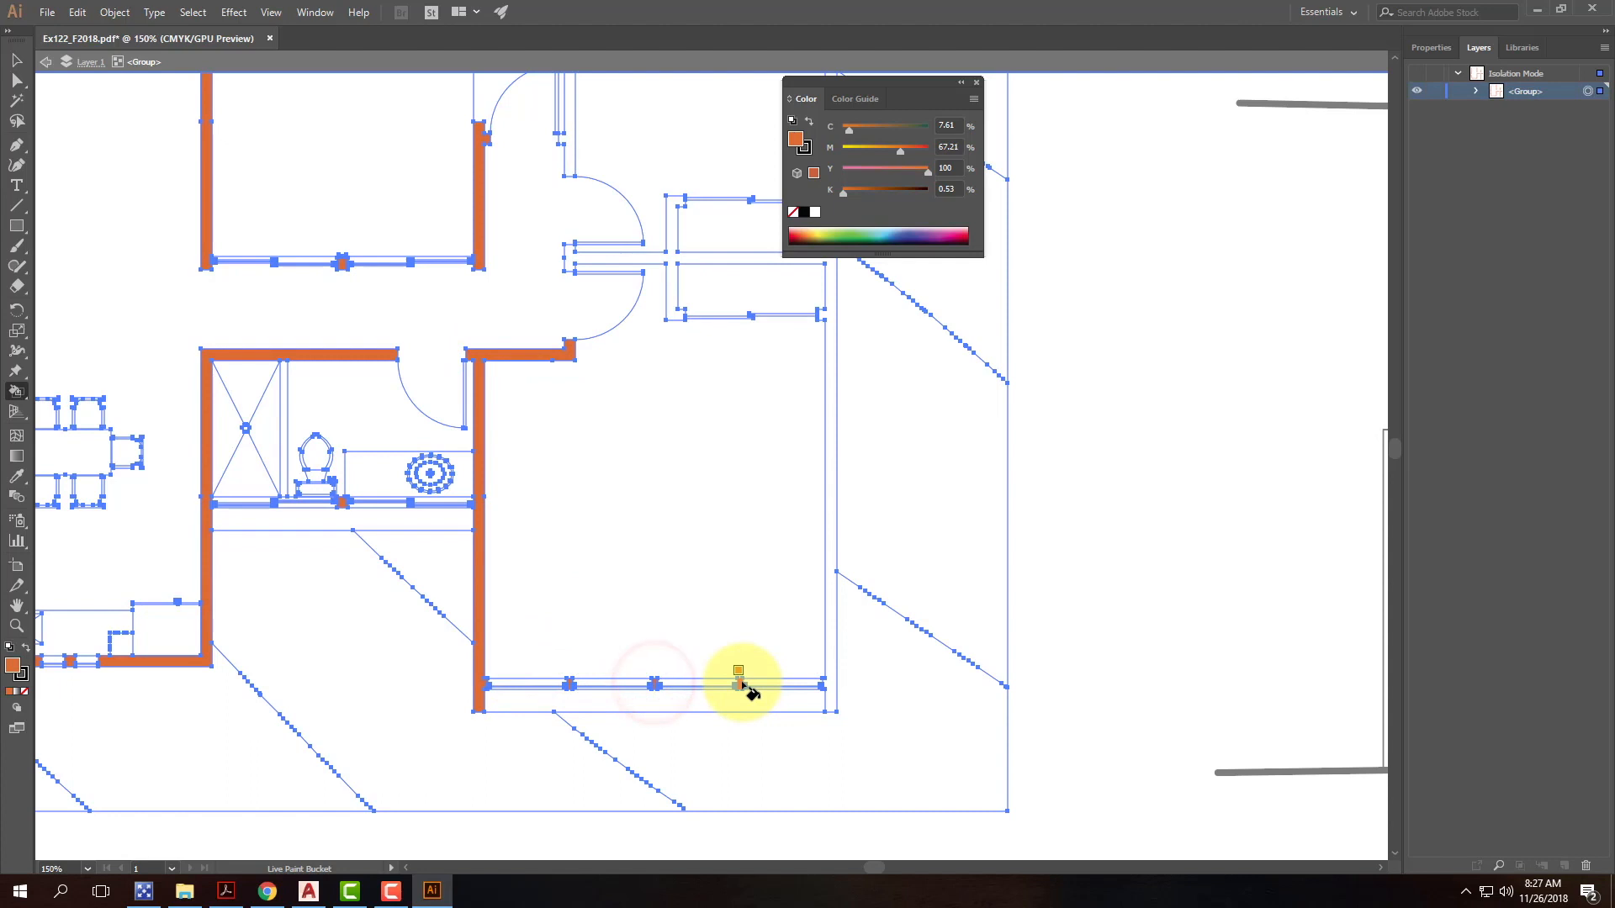
pyautogui.click(830, 674)
# Step: Fill the upper bedroom's remaining window mullions and wall, plus the short wall stub beside the entry, with orange
pyautogui.moveTo(794, 344); pyautogui.dragTo(622, 782)
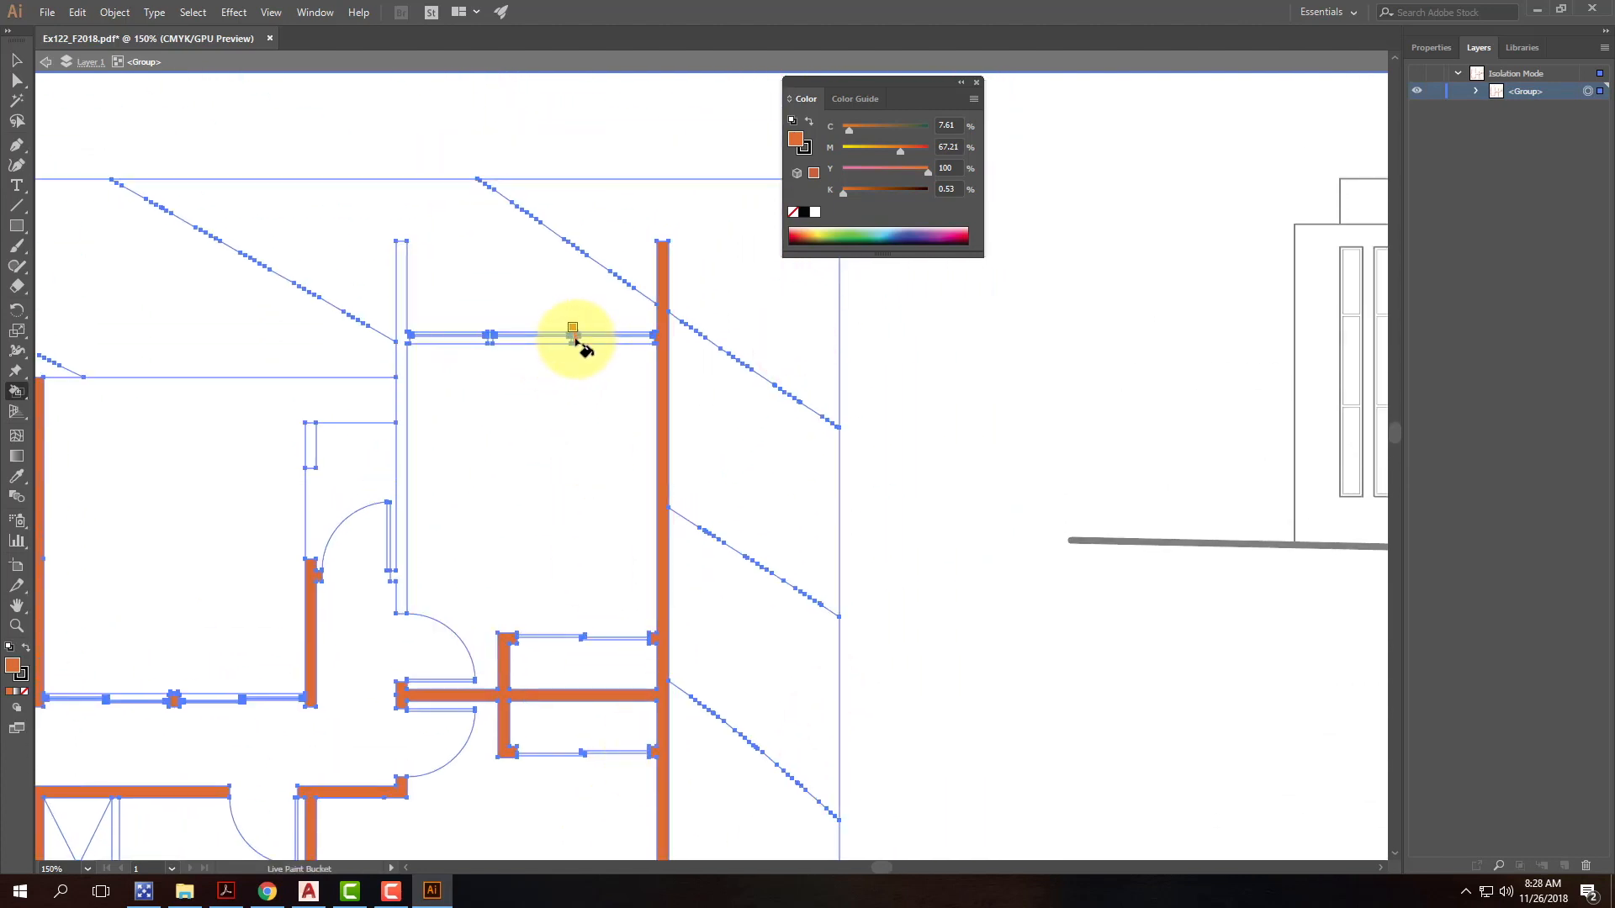
pyautogui.click(490, 338)
pyautogui.click(403, 336)
pyautogui.click(309, 440)
# Step: Set the fill color to blue 1E2CE0 and fill the upper middle room, the entry, the upper bedroom, and the connected hallway and dining area
pyautogui.moveTo(499, 562)
pyautogui.mouseDown()
pyautogui.moveTo(724, 356)
pyautogui.moveTo(660, 260)
pyautogui.moveTo(869, 299)
pyautogui.moveTo(985, 406)
pyautogui.moveTo(926, 357)
pyautogui.moveTo(966, 317)
pyautogui.moveTo(911, 280)
pyautogui.mouseUp()
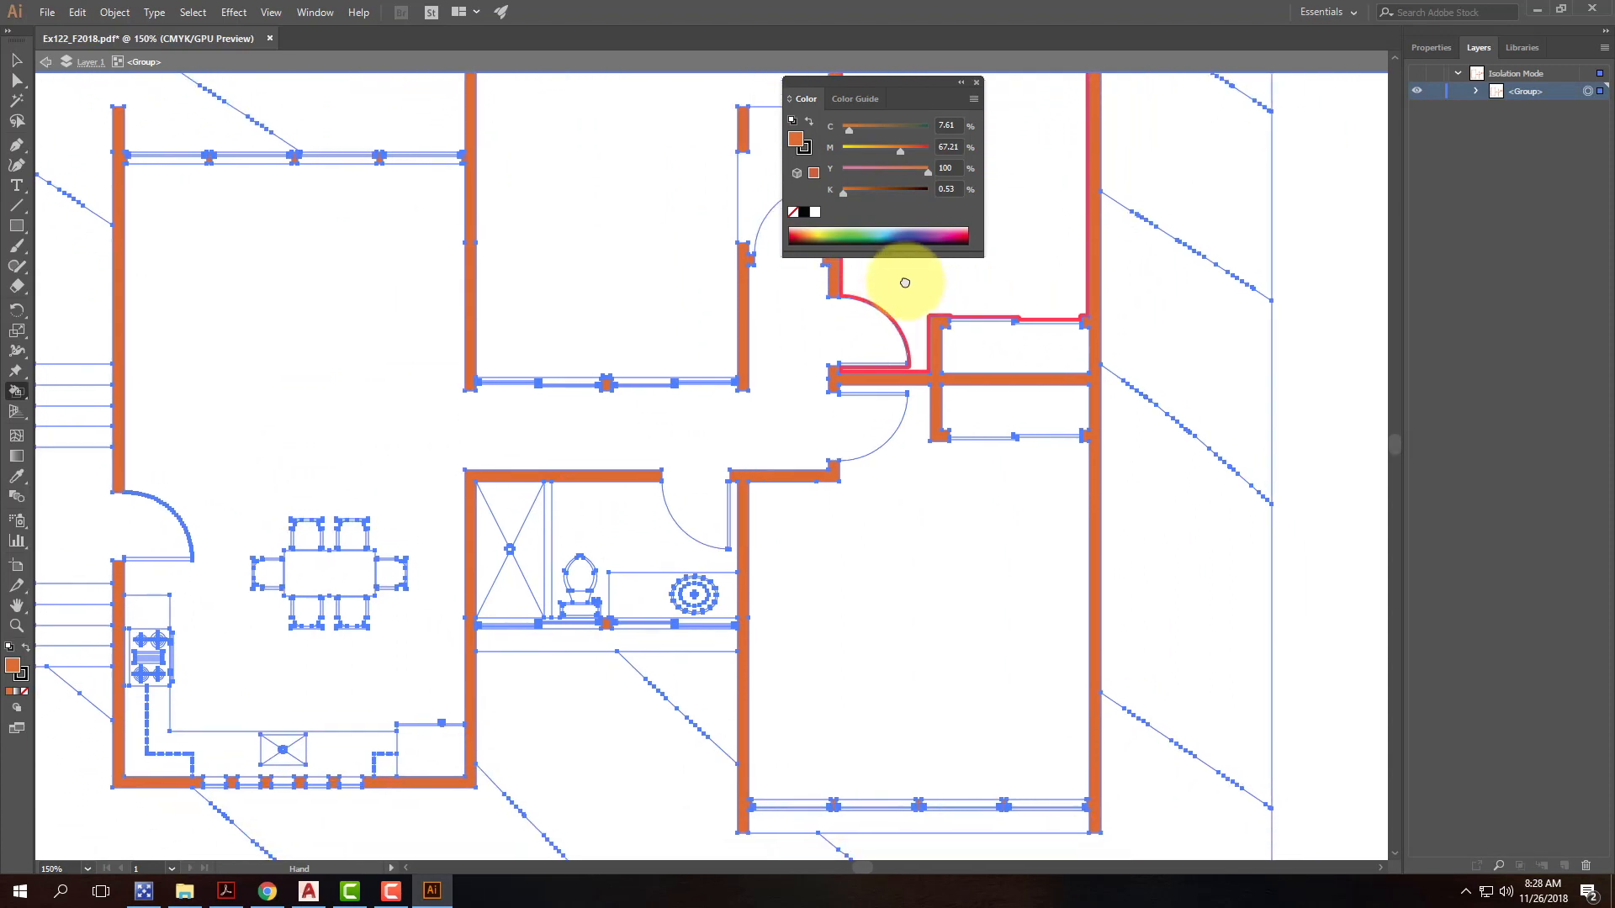
pyautogui.moveTo(660, 314)
pyautogui.mouseDown()
pyautogui.moveTo(462, 566)
pyautogui.moveTo(433, 411)
pyautogui.mouseUp()
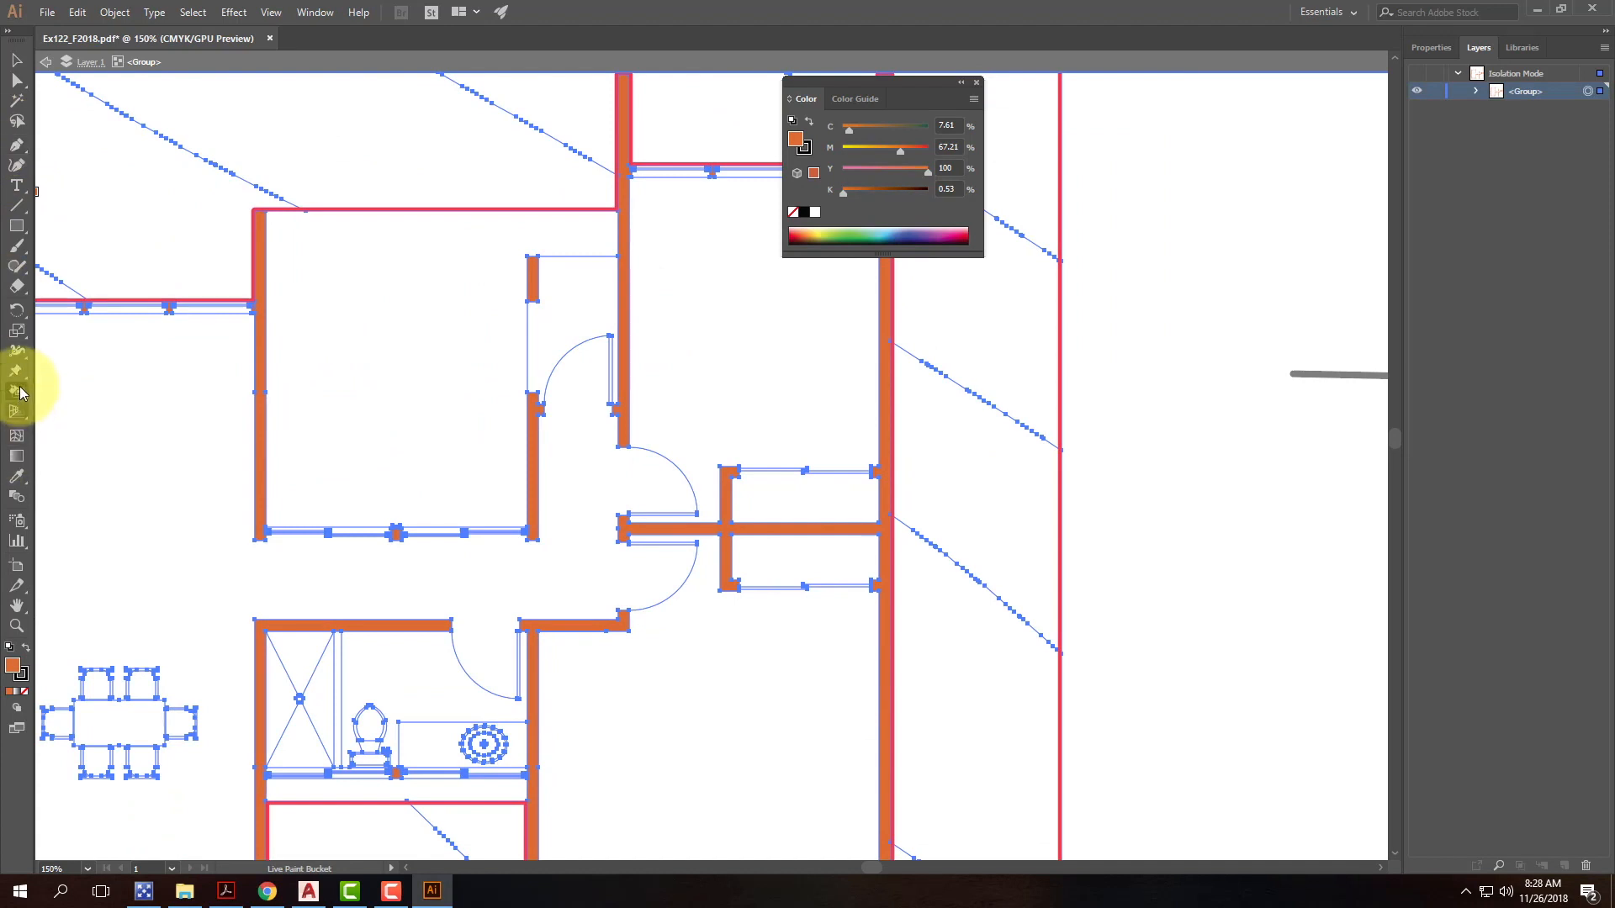
pyautogui.doubleClick(12, 667)
pyautogui.click(828, 404)
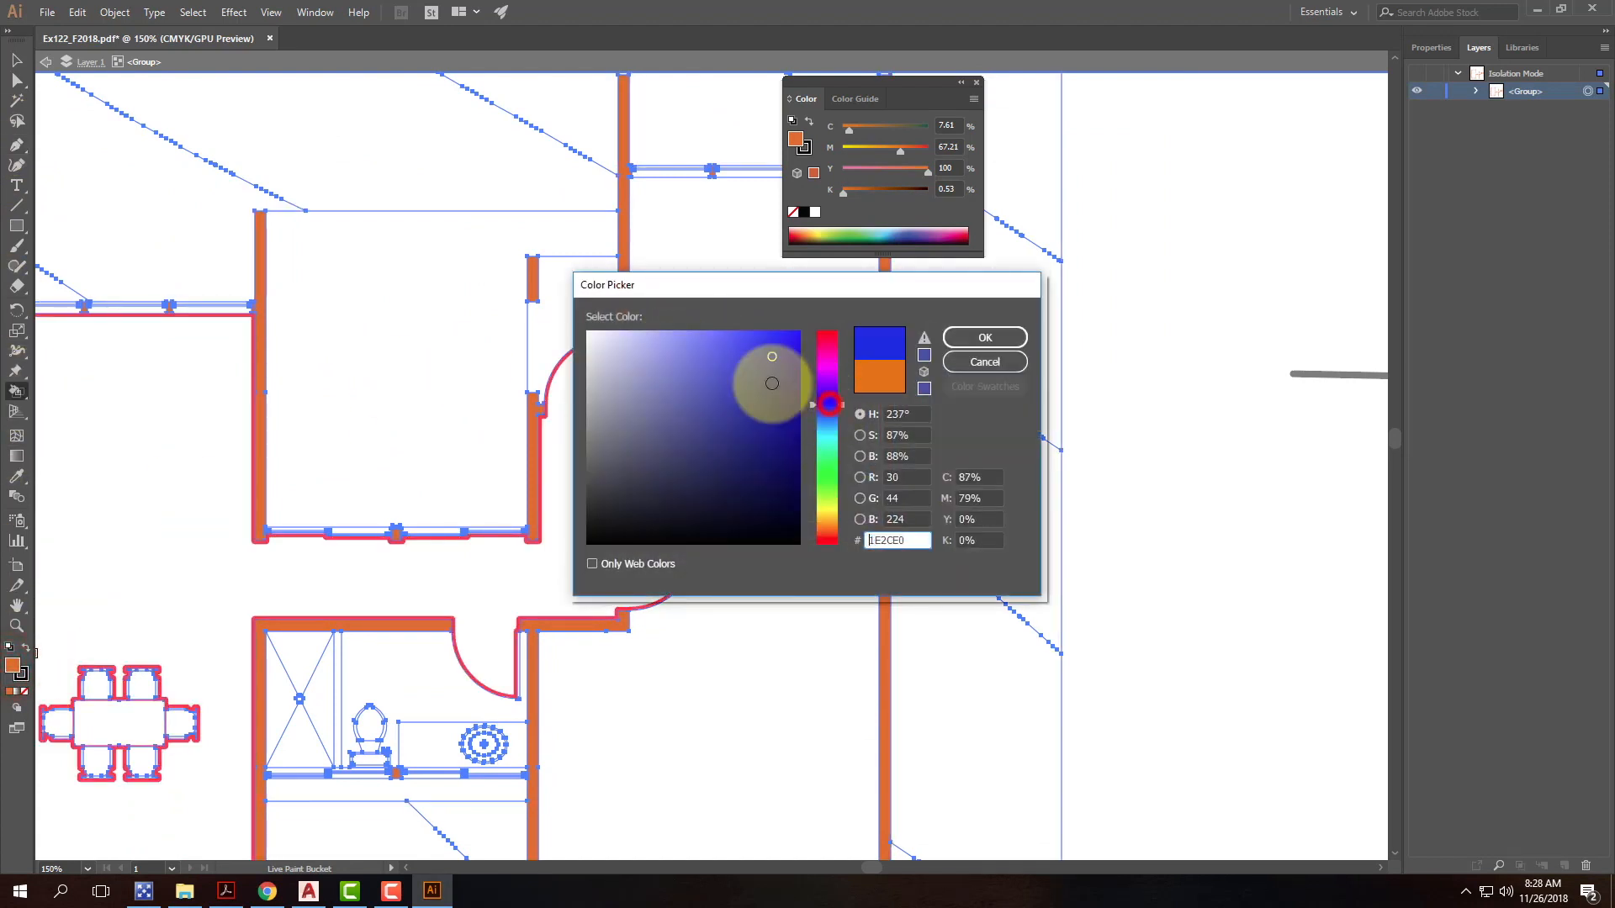
pyautogui.click(1003, 335)
pyautogui.click(406, 304)
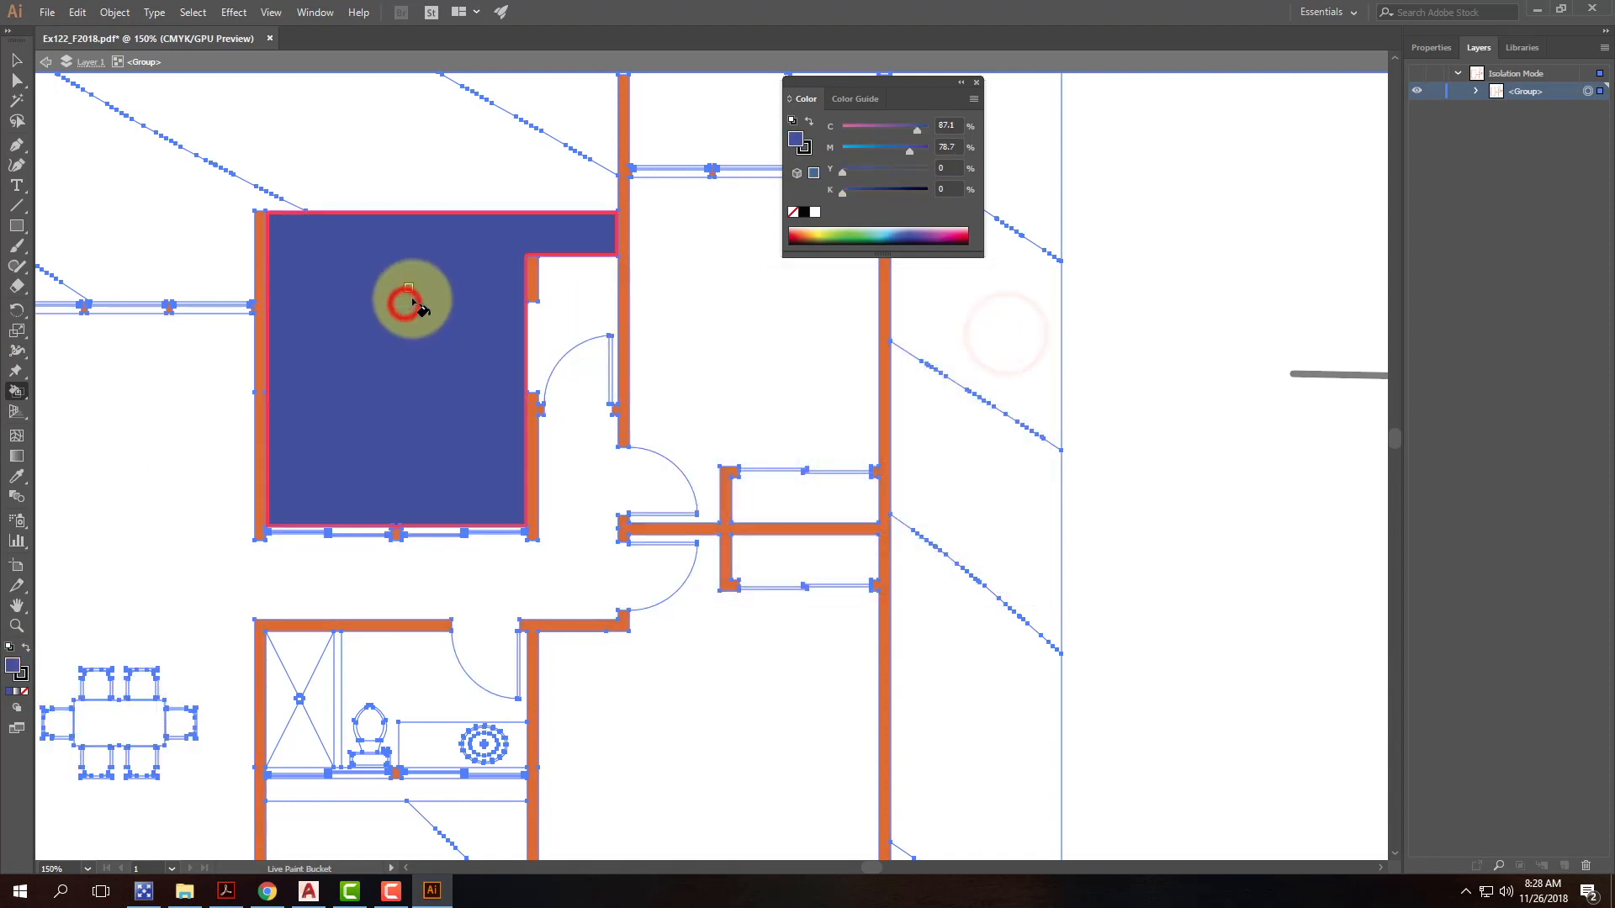
pyautogui.click(542, 325)
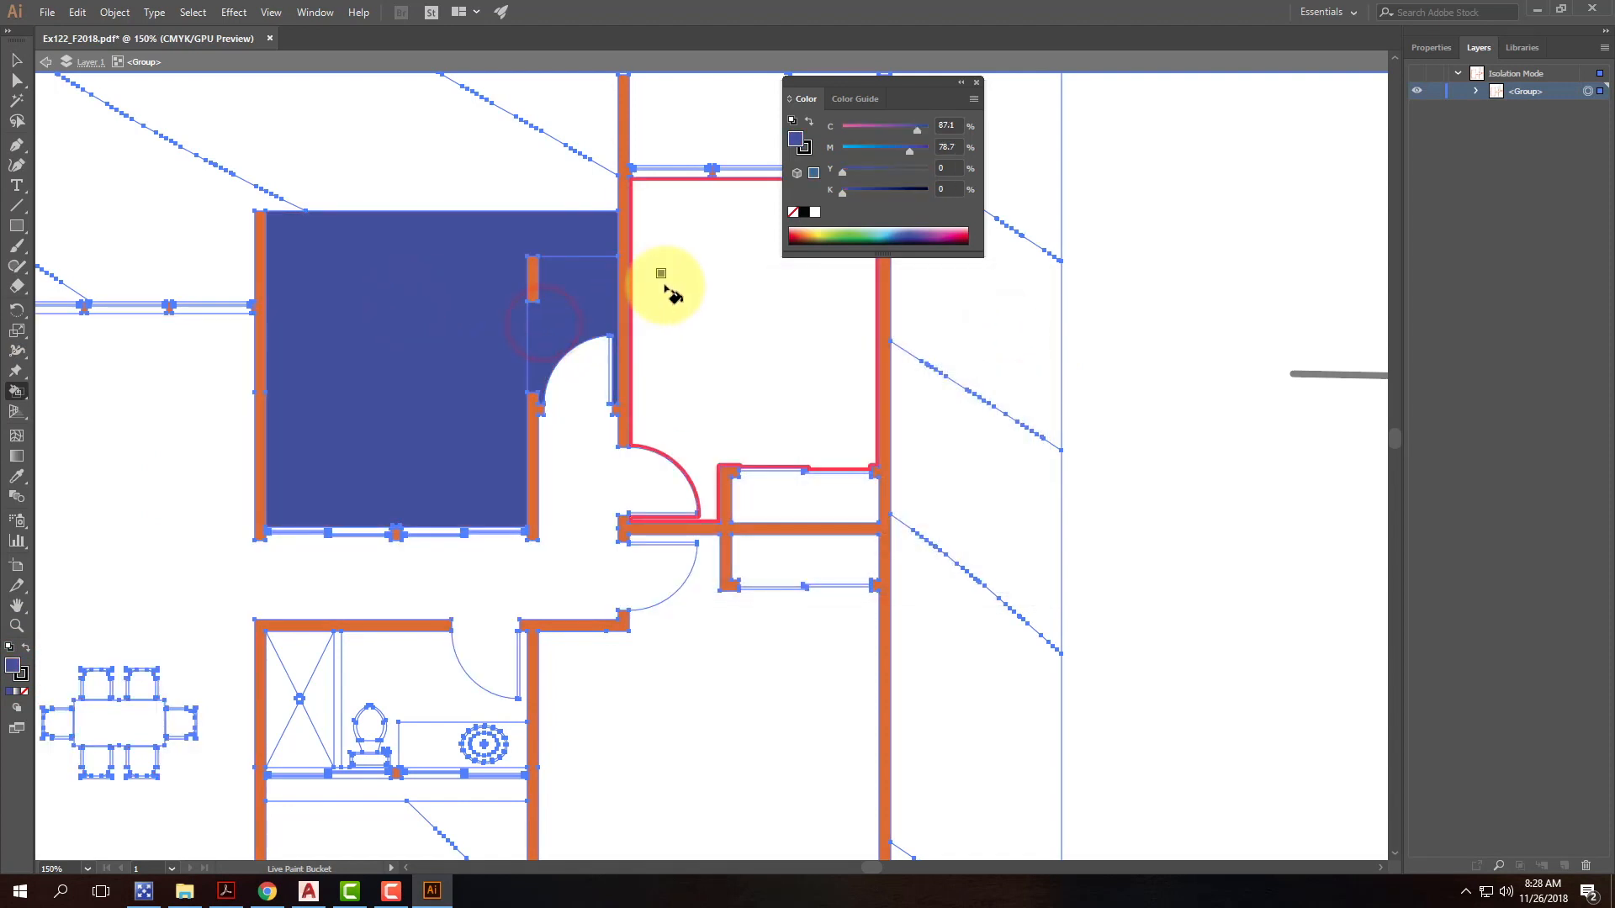
pyautogui.click(660, 294)
pyautogui.click(563, 391)
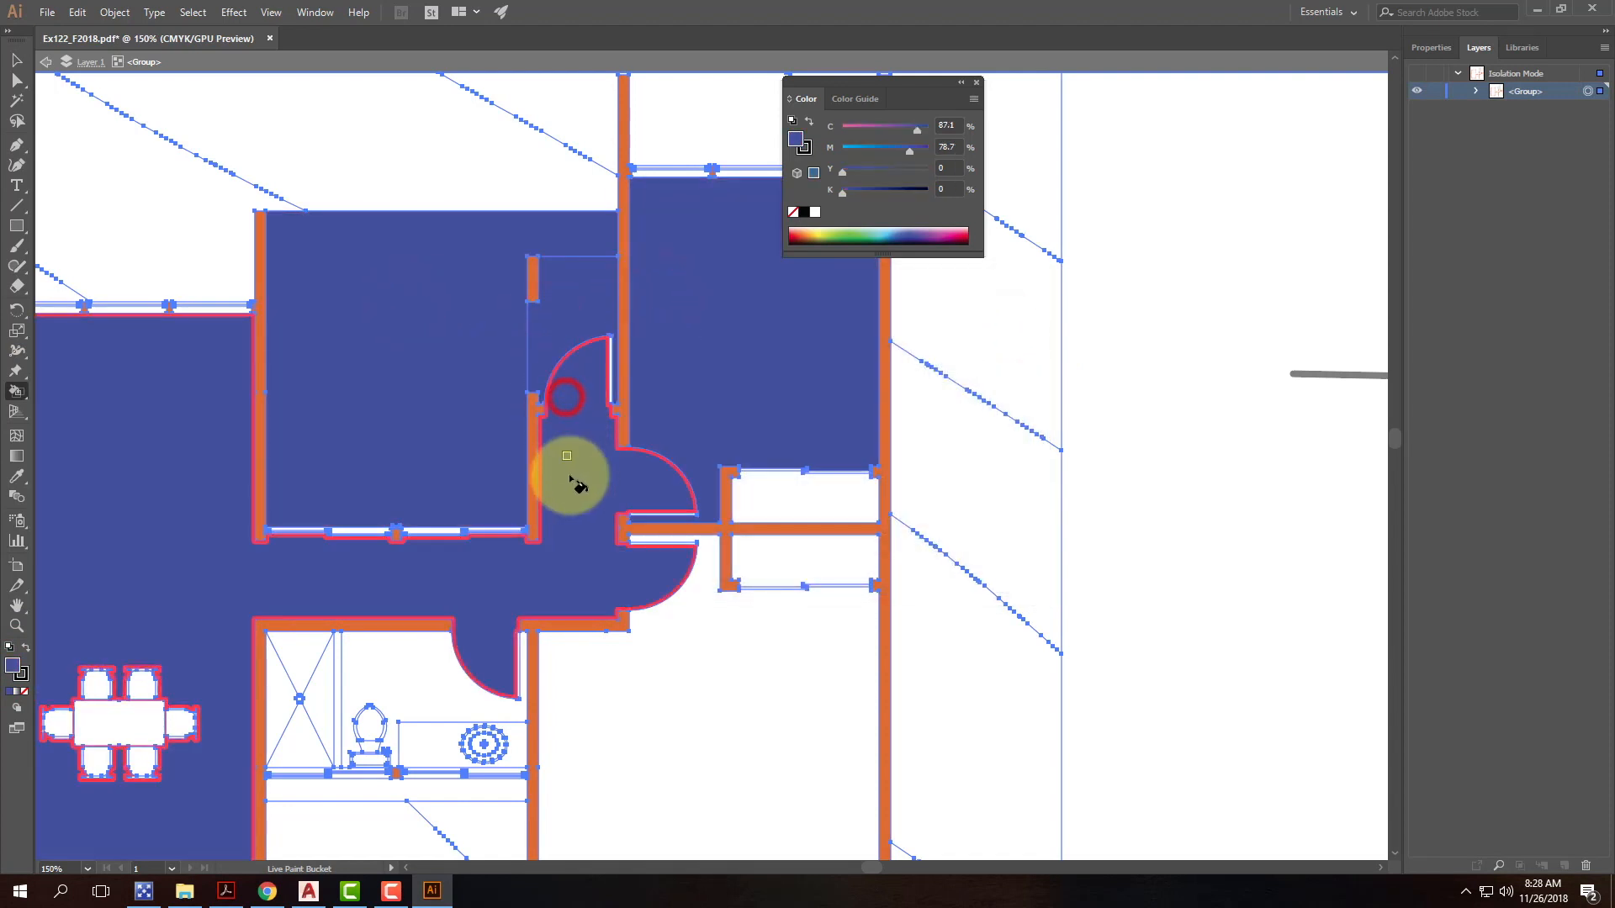
# Step: Fill the lower bedroom, both closets between the bedrooms on the east side, and the bathroom floor with the same blue
pyautogui.click(674, 626)
pyautogui.click(769, 502)
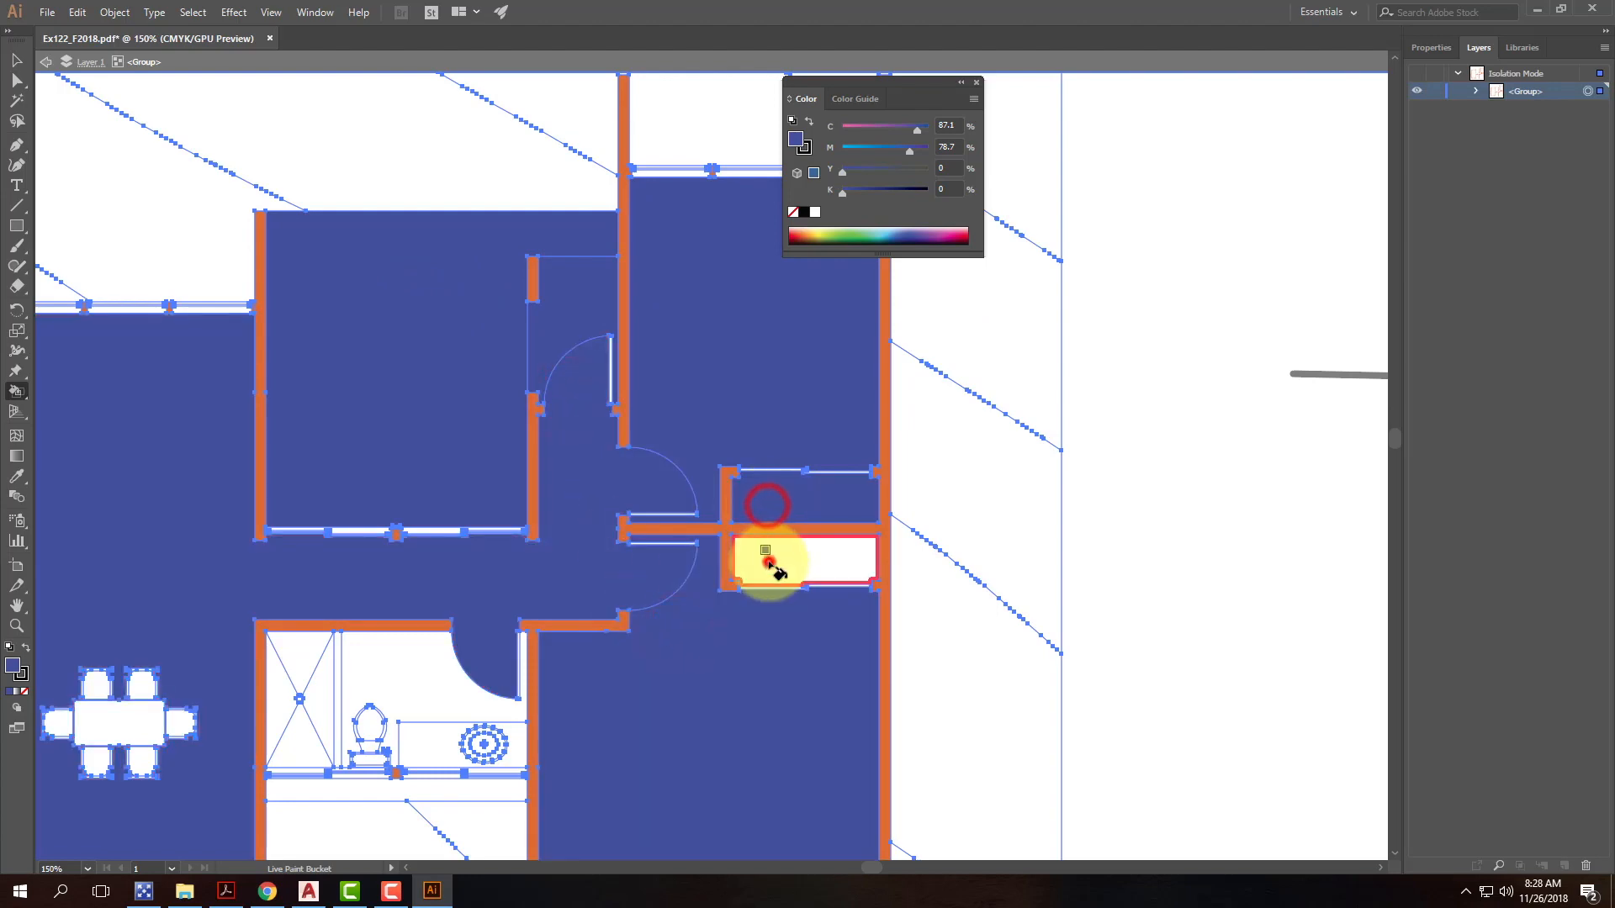
pyautogui.click(769, 561)
pyautogui.click(388, 652)
pyautogui.moveTo(317, 559)
pyautogui.mouseDown()
pyautogui.moveTo(703, 252)
pyautogui.moveTo(490, 522)
pyautogui.moveTo(425, 458)
pyautogui.moveTo(382, 364)
pyautogui.moveTo(467, 318)
pyautogui.mouseUp()
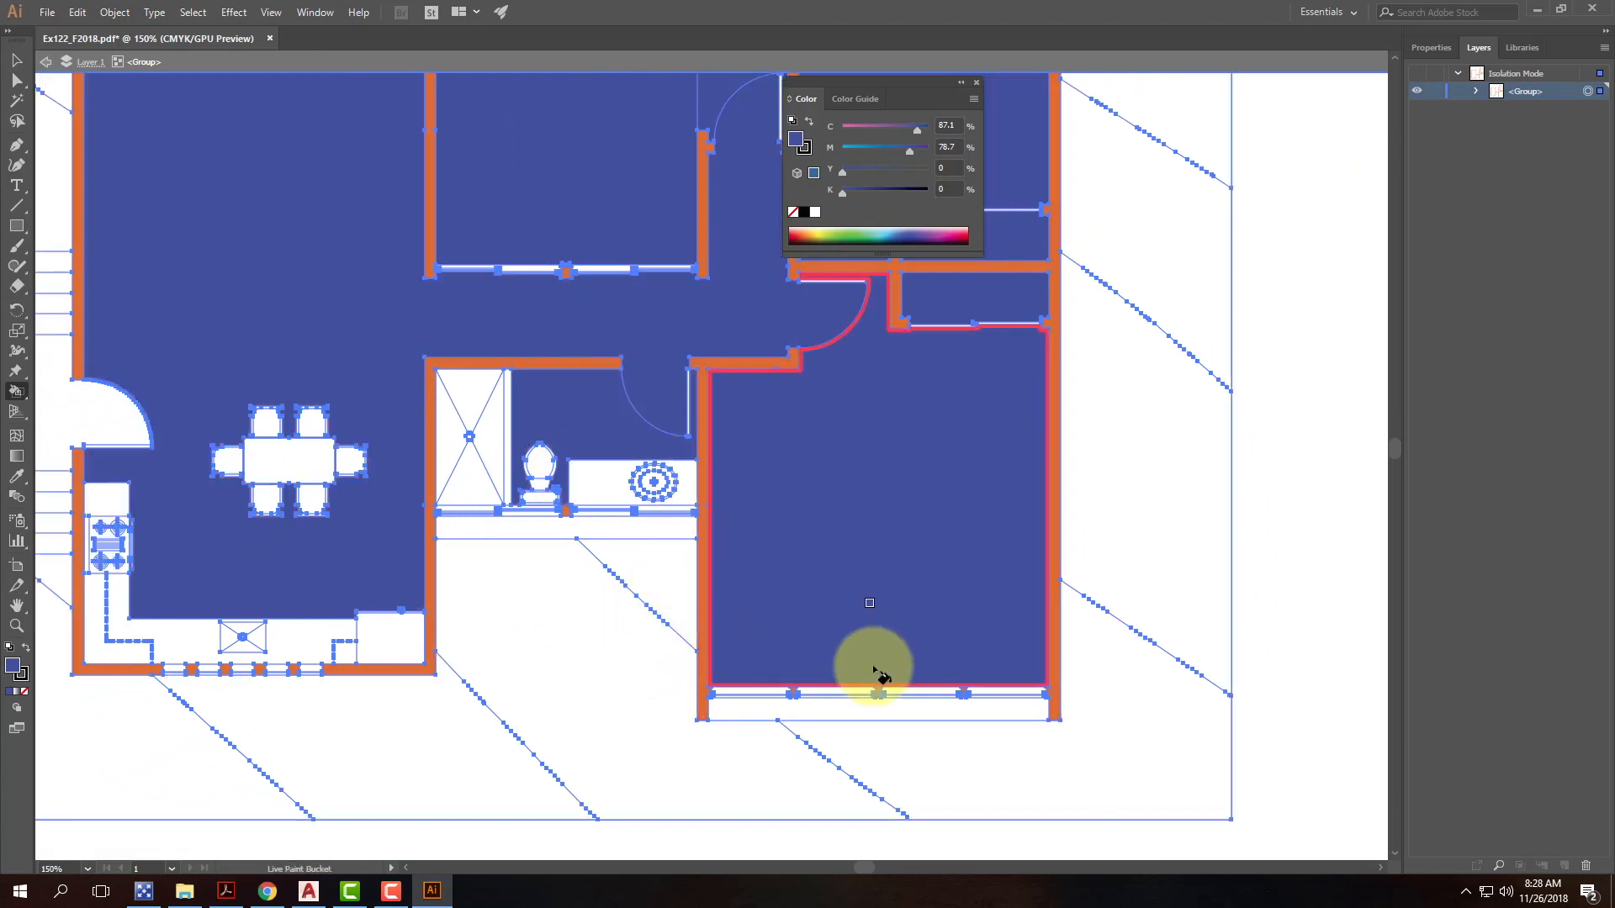
pyautogui.moveTo(1113, 377); pyautogui.dragTo(998, 579)
pyautogui.moveTo(678, 668)
pyautogui.mouseDown()
pyautogui.moveTo(919, 613)
pyautogui.moveTo(1067, 455)
pyautogui.moveTo(1186, 462)
pyautogui.mouseUp()
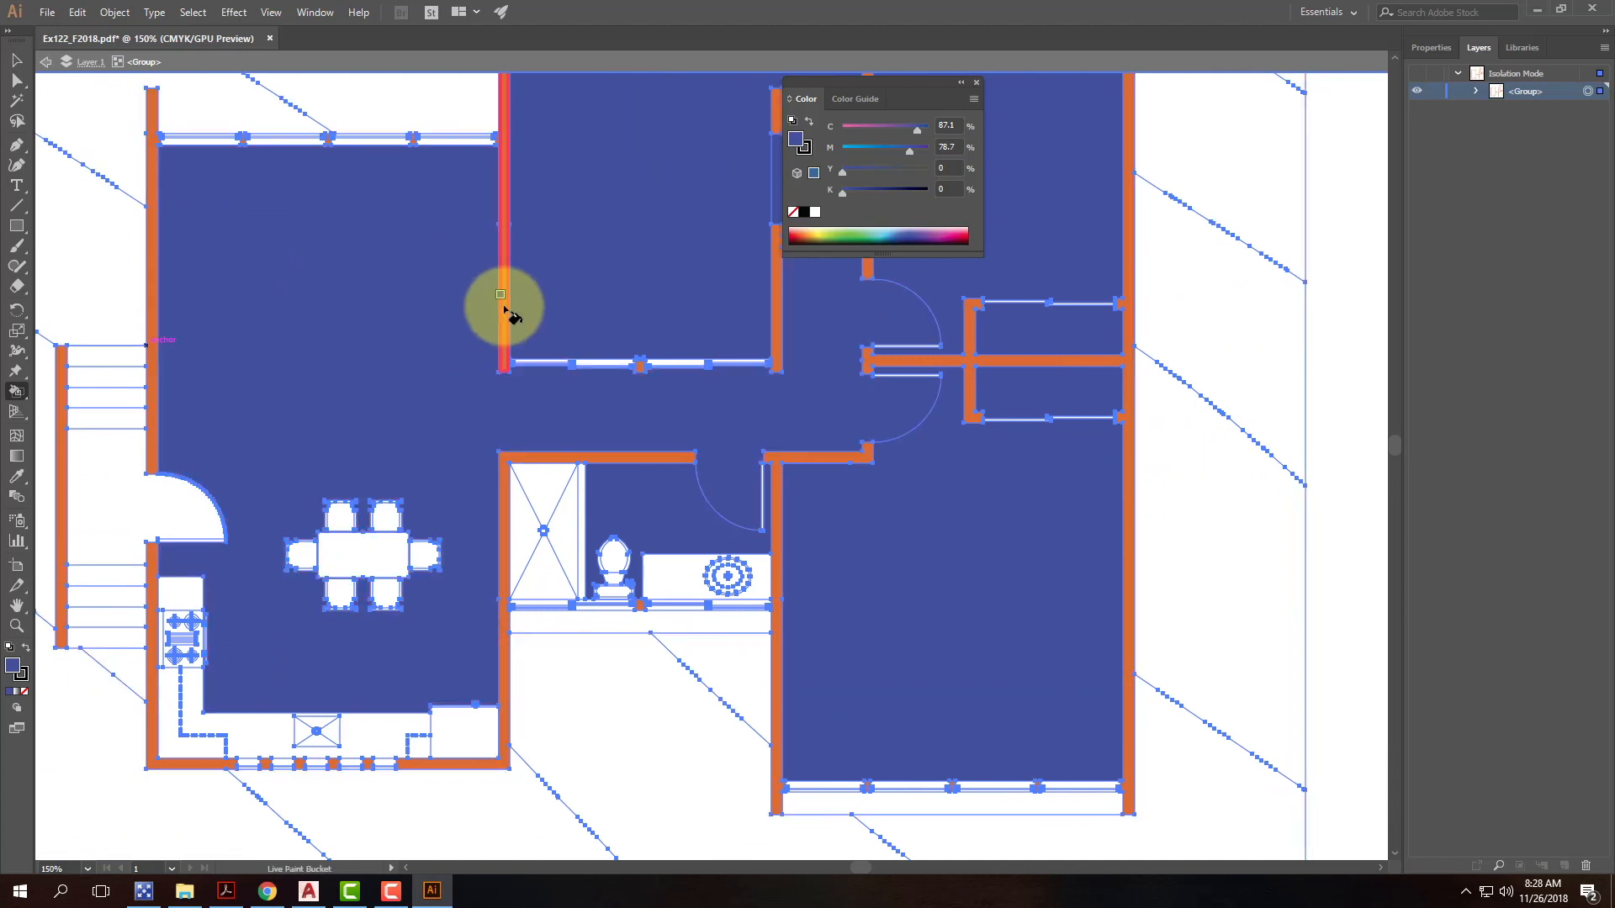
# Step: Try to select the living room's west exterior wall as a separate object inside the Live Paint group
pyautogui.click(1434, 48)
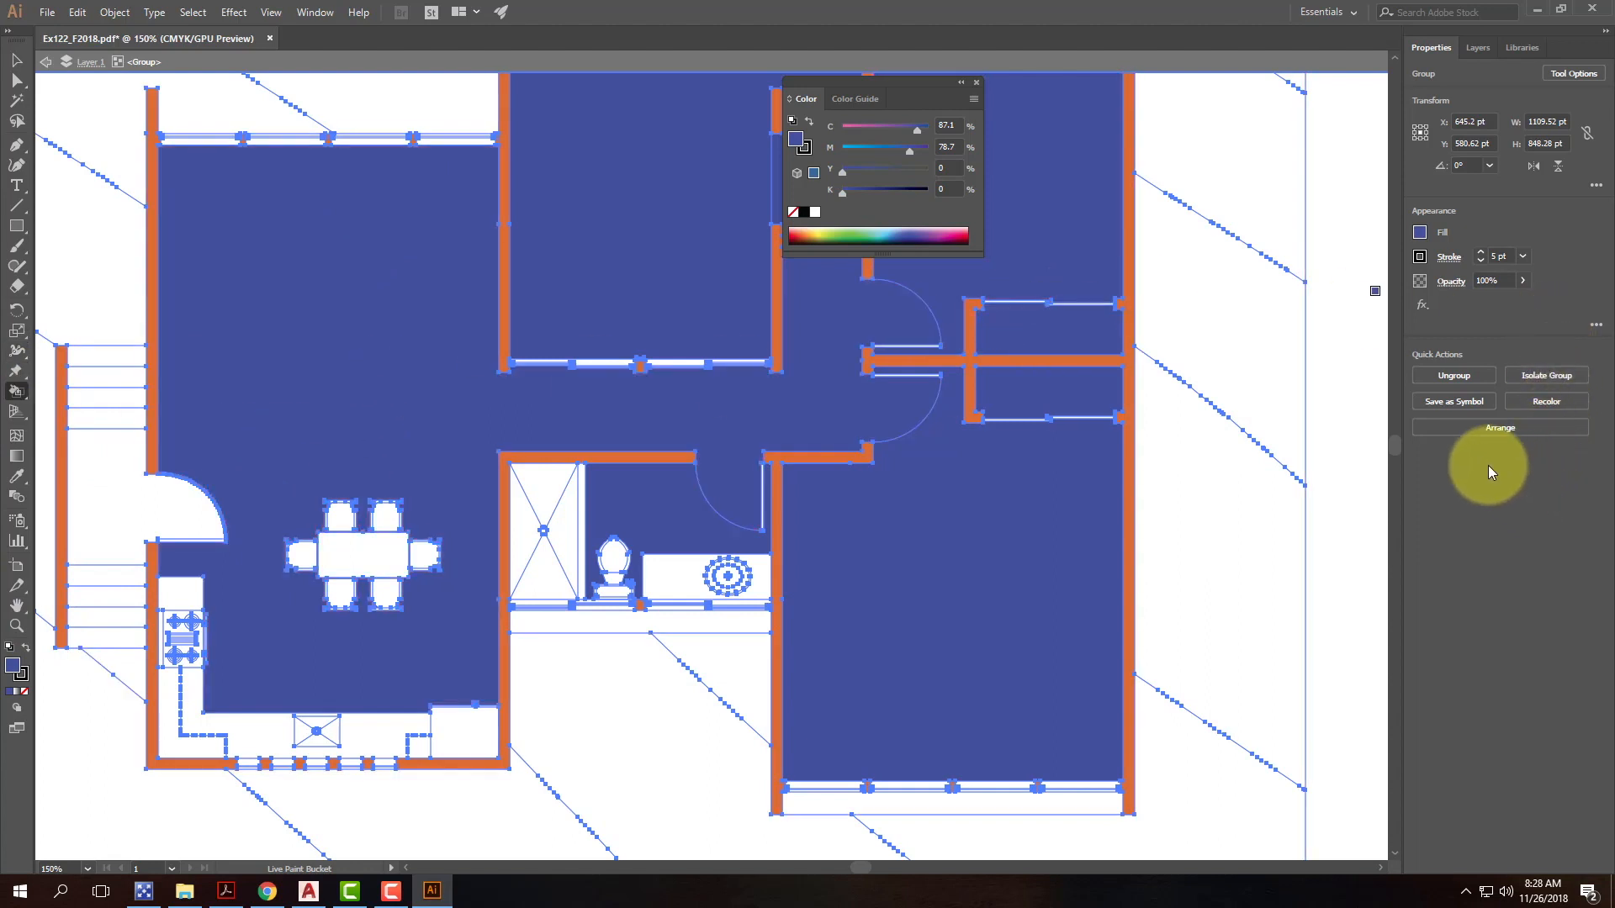
pyautogui.click(15, 61)
pyautogui.click(244, 244)
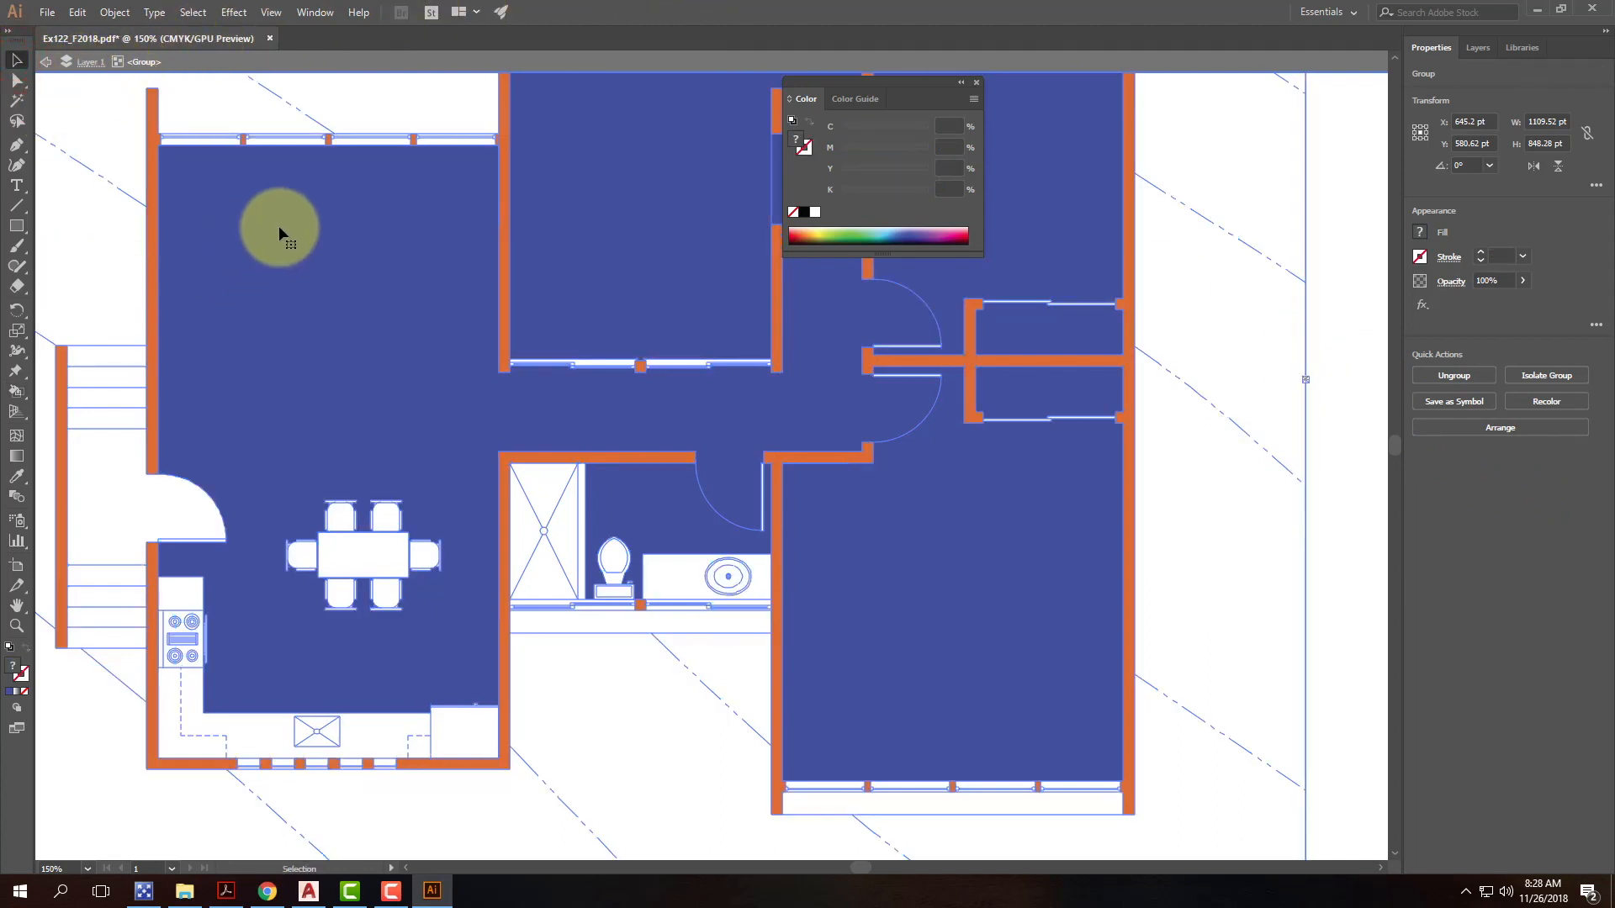
pyautogui.click(16, 81)
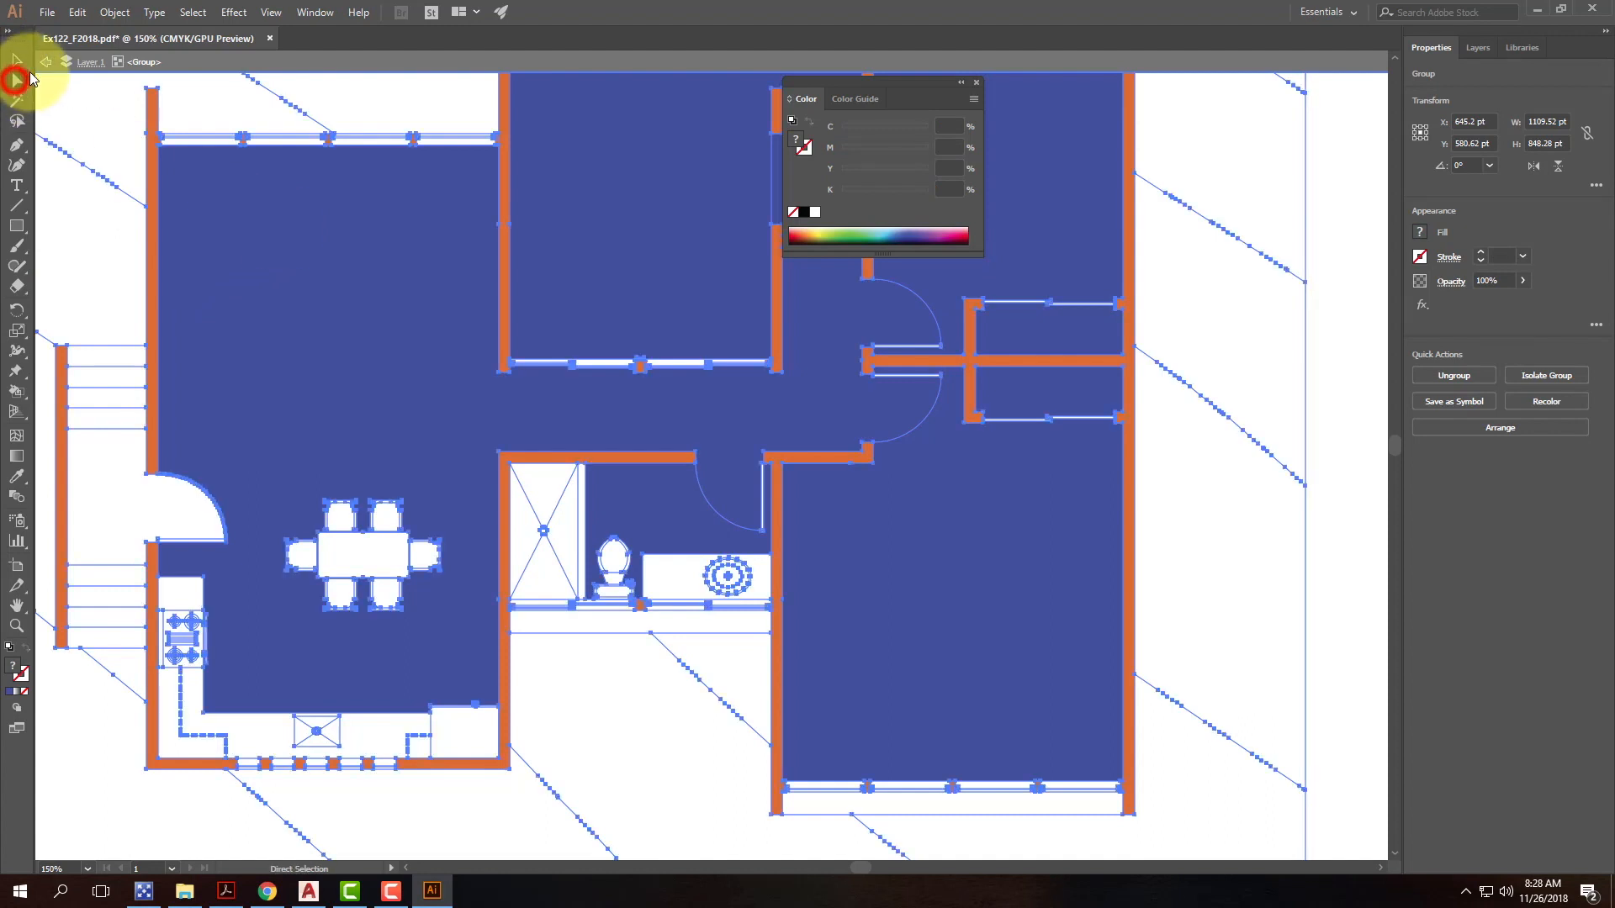
pyautogui.click(91, 135)
pyautogui.click(151, 179)
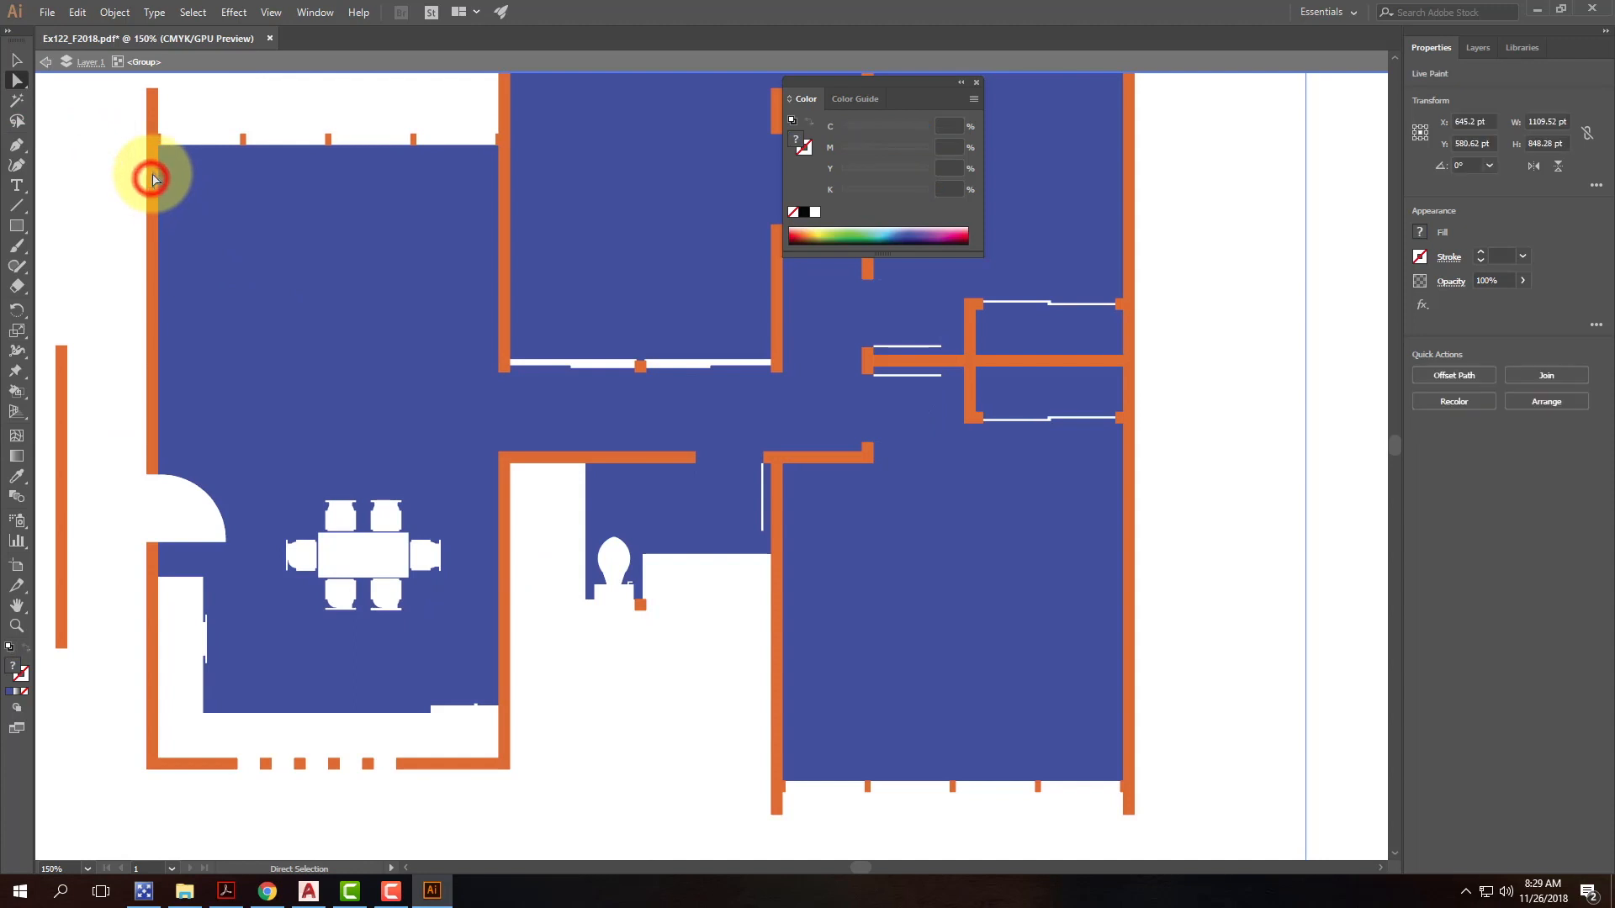
pyautogui.click(153, 187)
pyautogui.click(152, 188)
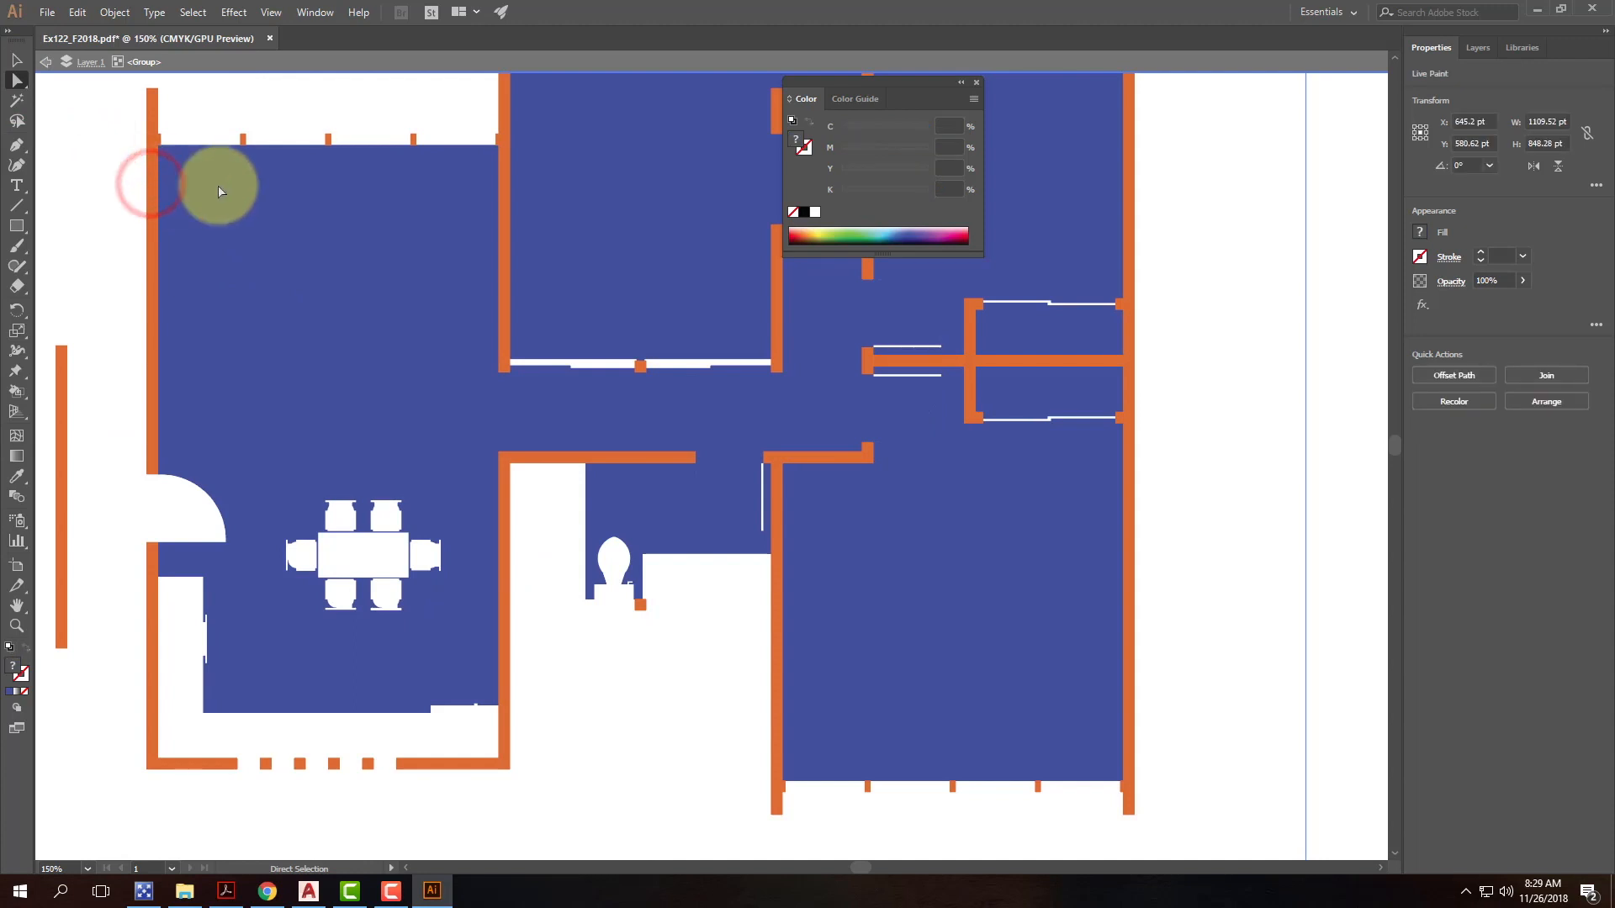
# Step: Exit isolation mode, reopen the floor plan group, and try to select a single blue room fill within it
pyautogui.click(45, 61)
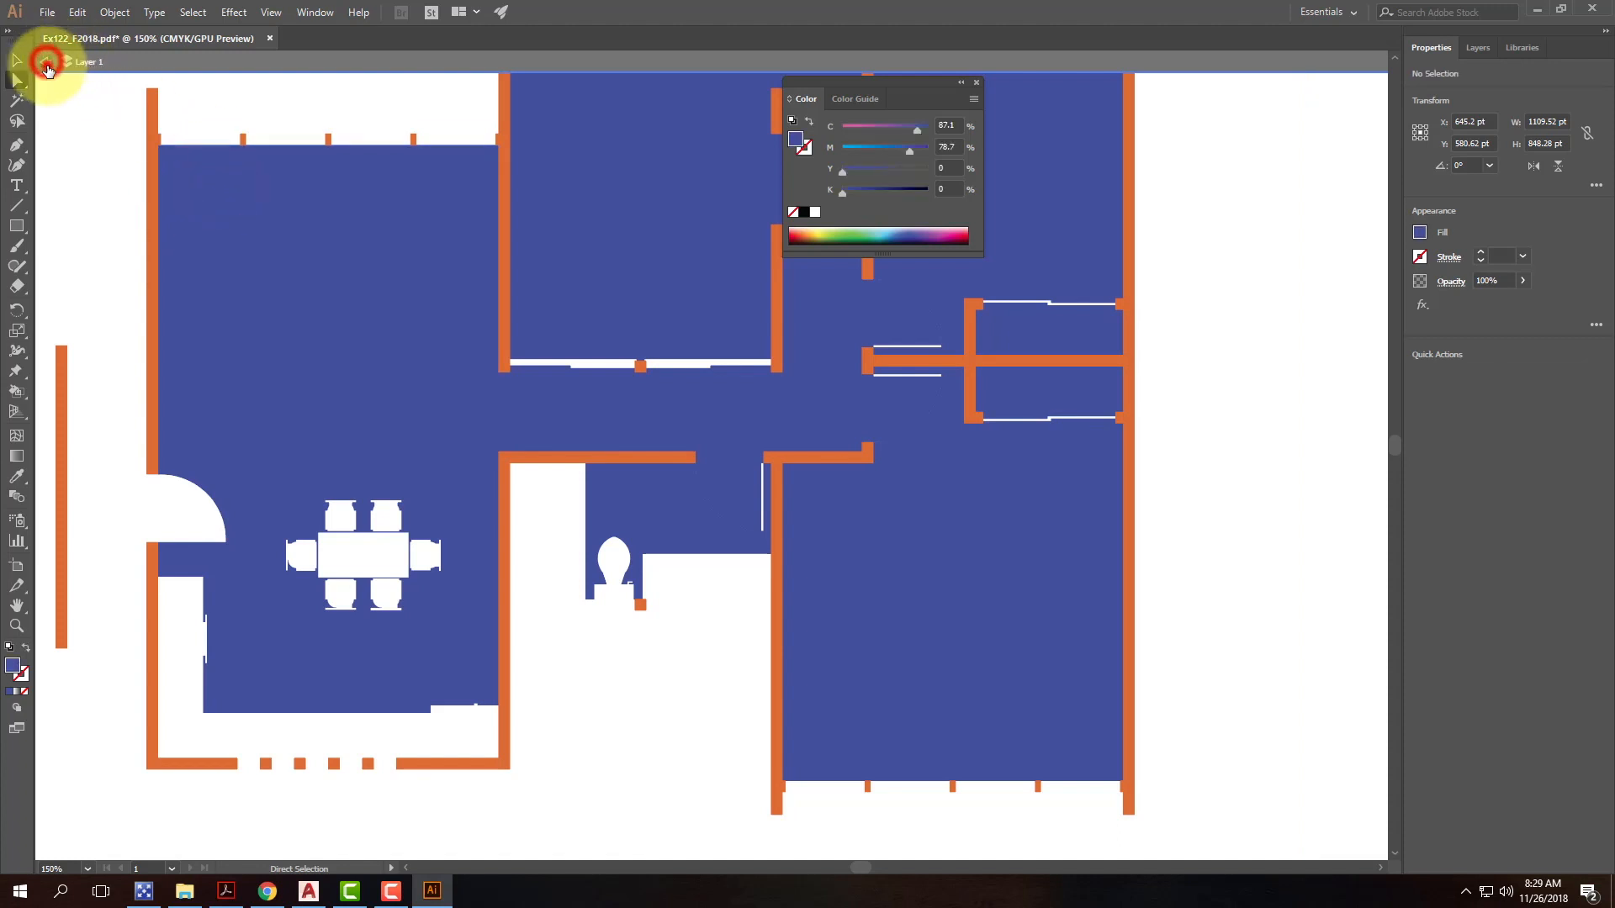
pyautogui.click(210, 206)
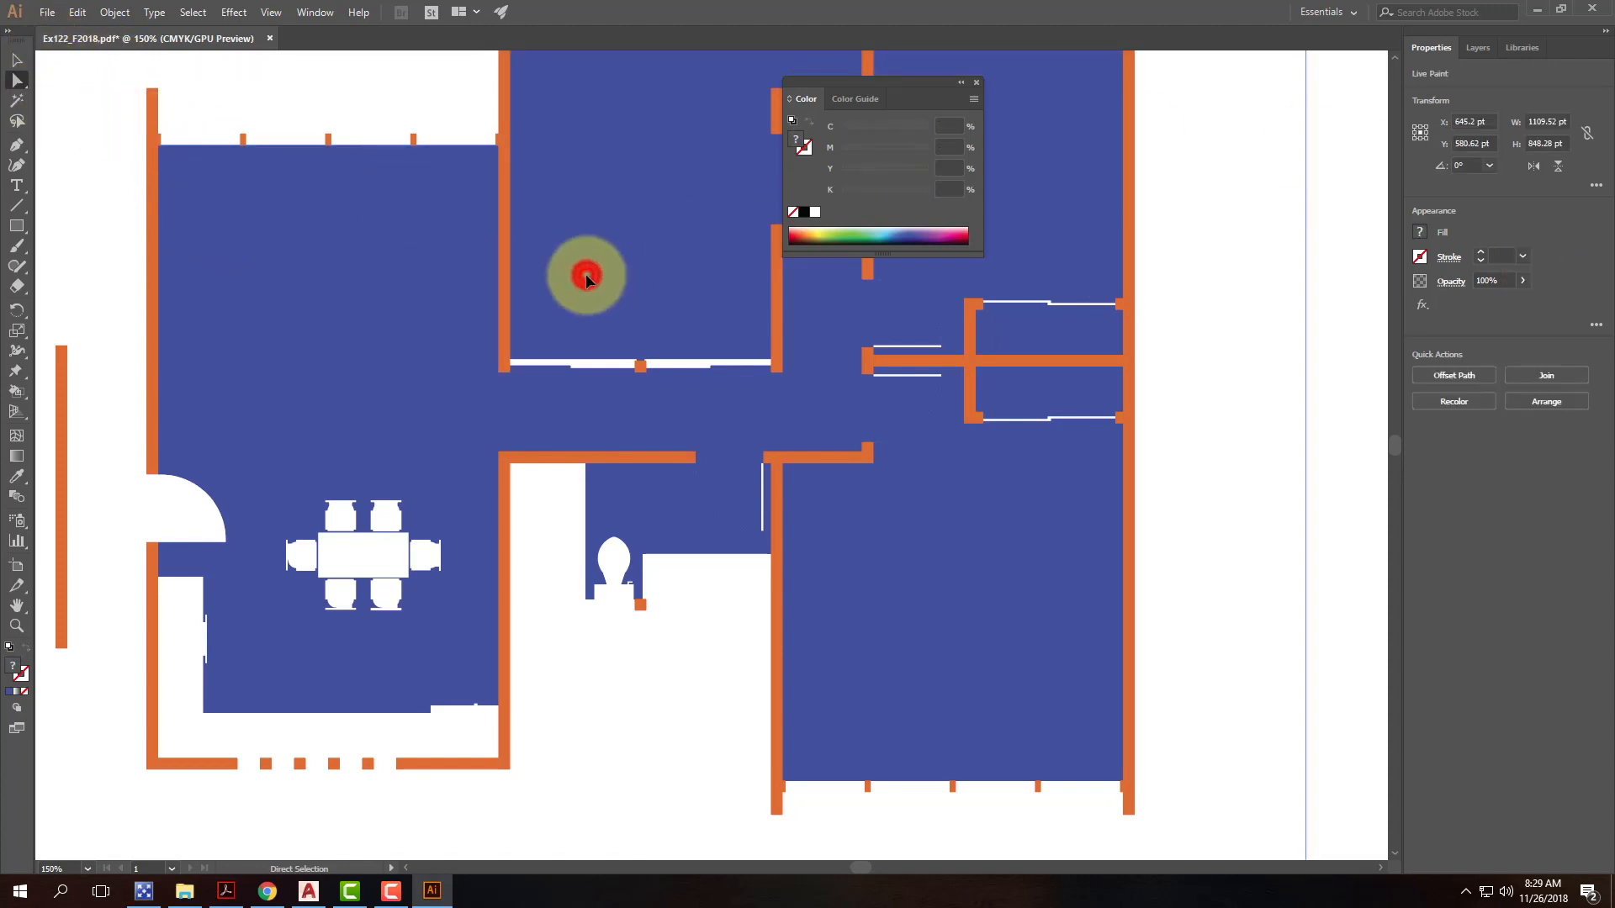
pyautogui.click(586, 280)
pyautogui.click(16, 60)
pyautogui.doubleClick(298, 273)
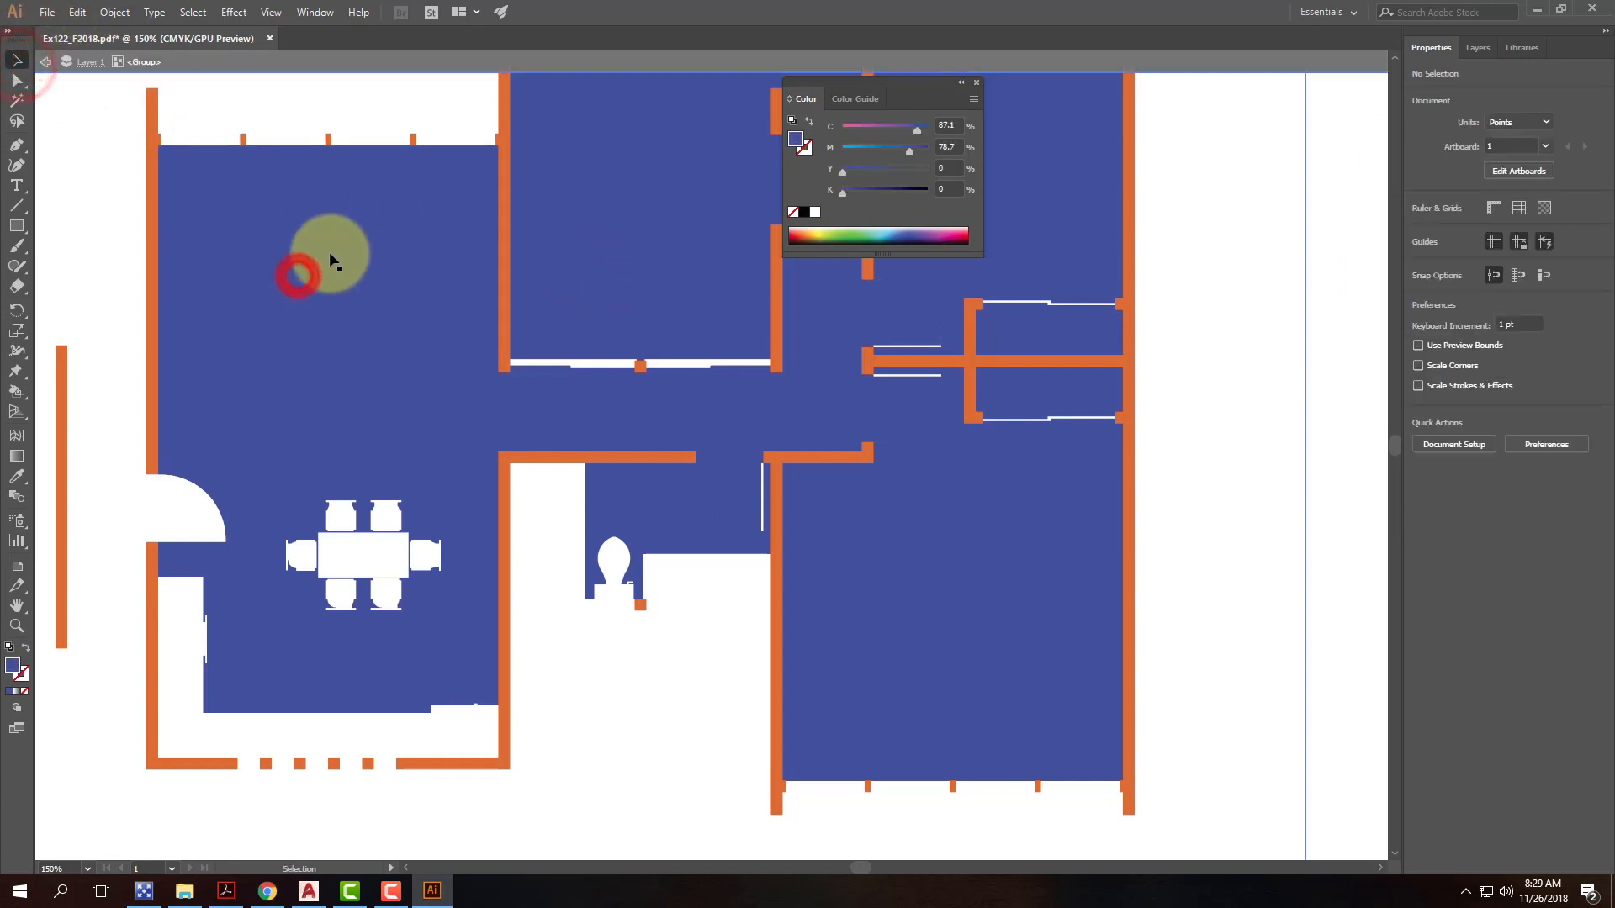
pyautogui.click(16, 81)
pyautogui.click(223, 278)
pyautogui.hotkey('ctrl', '-')
pyautogui.hotkey('ctrl', '-')
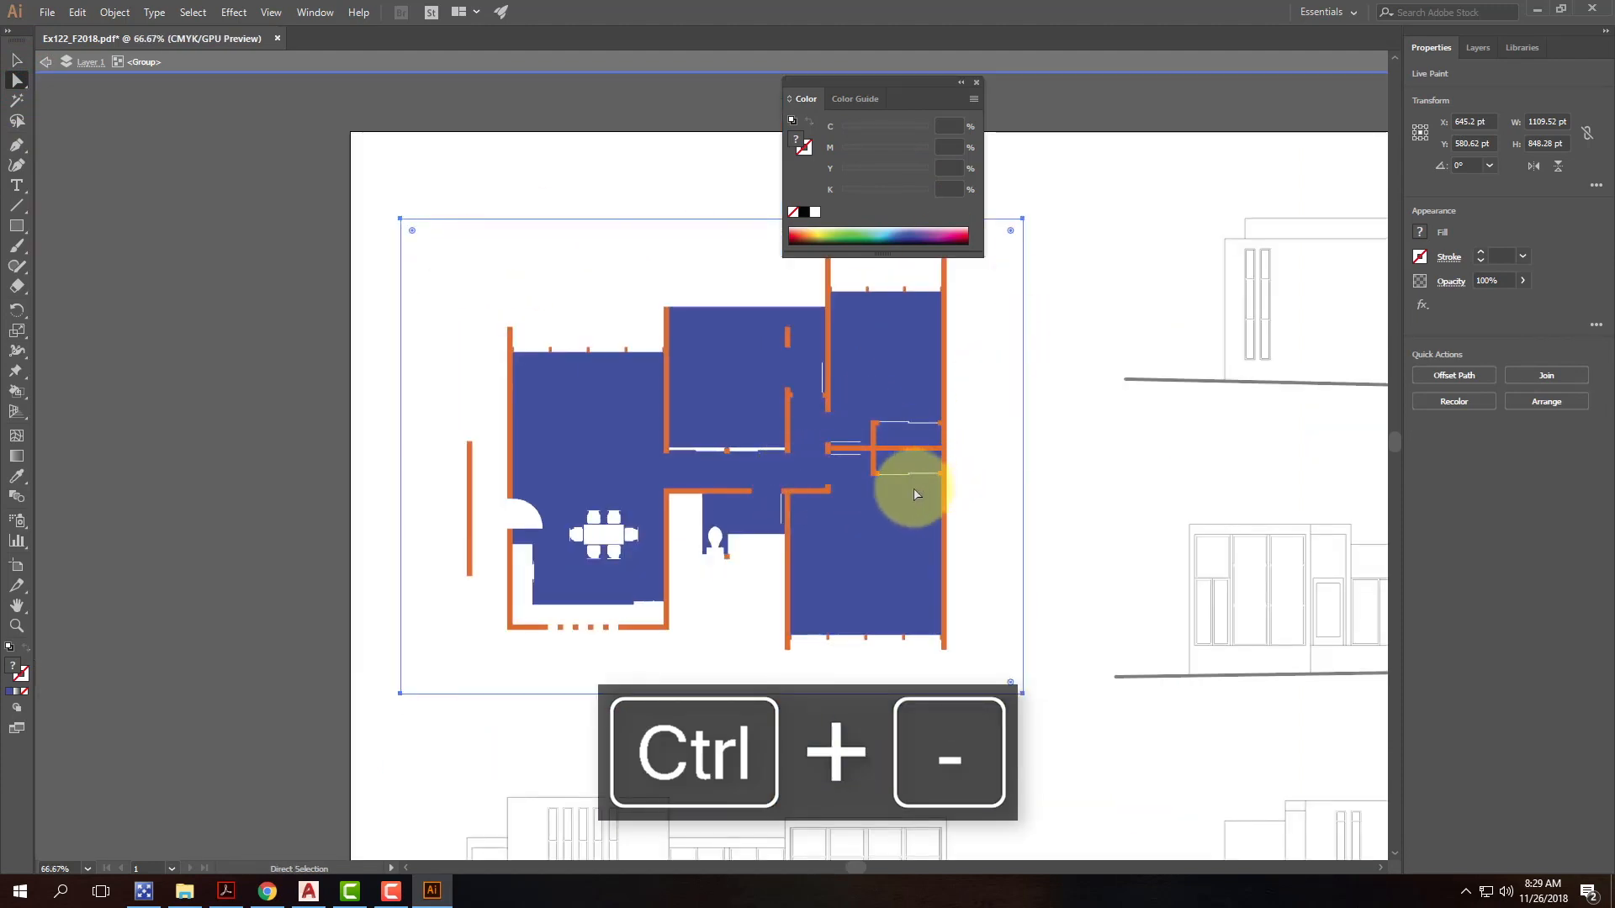
pyautogui.click(544, 178)
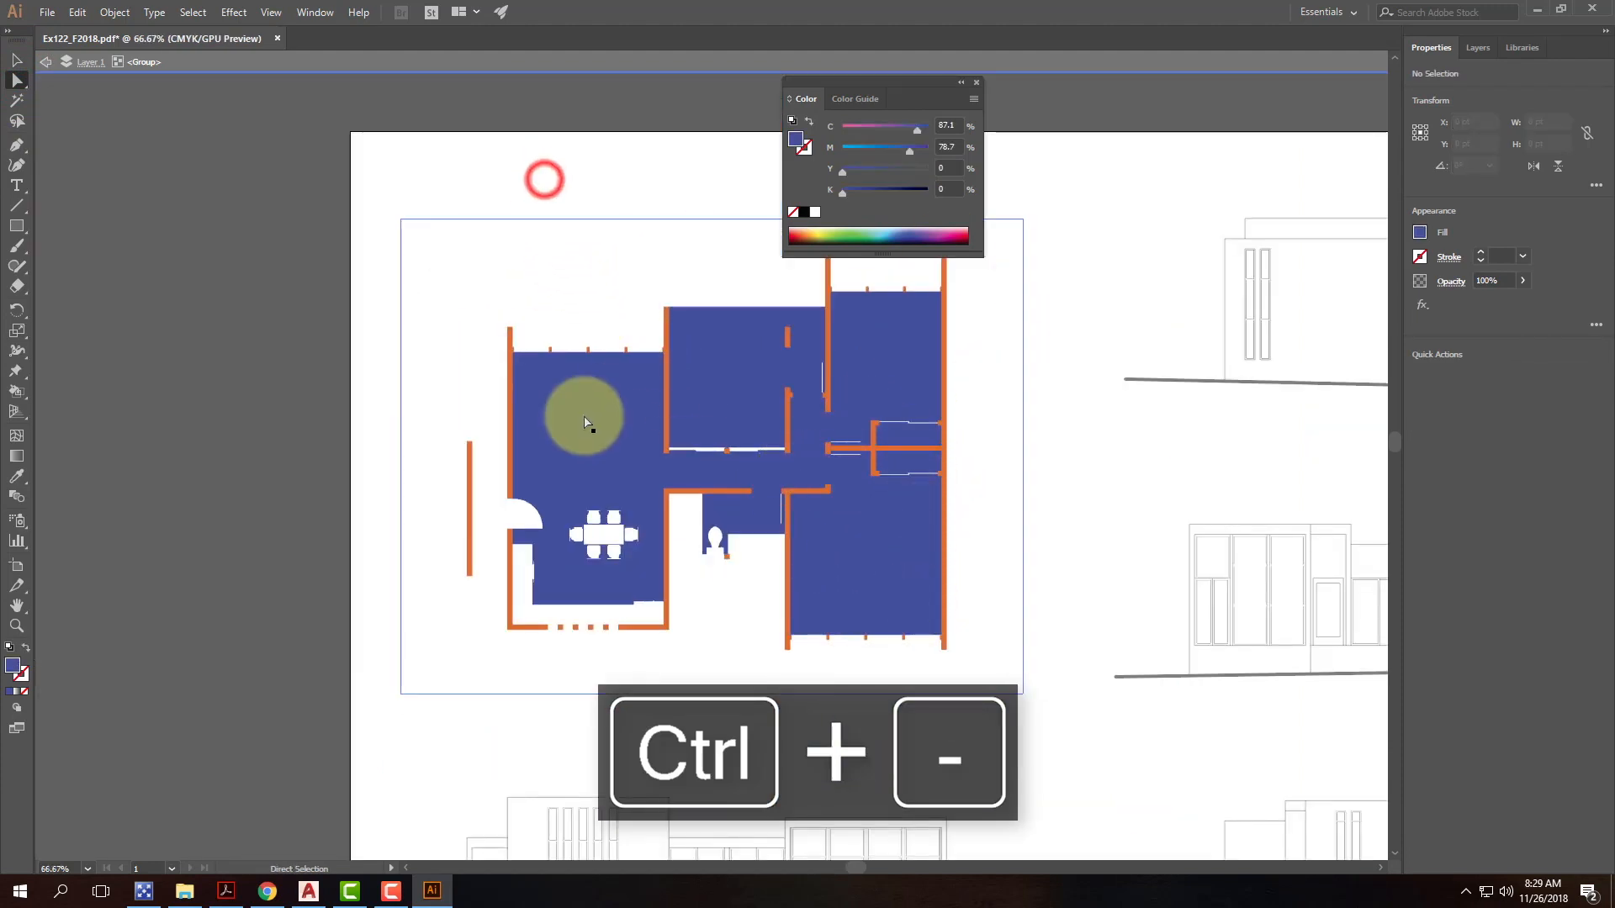
# Step: Select the whole floor plan group and ungroup it
pyautogui.click(16, 60)
pyautogui.click(612, 395)
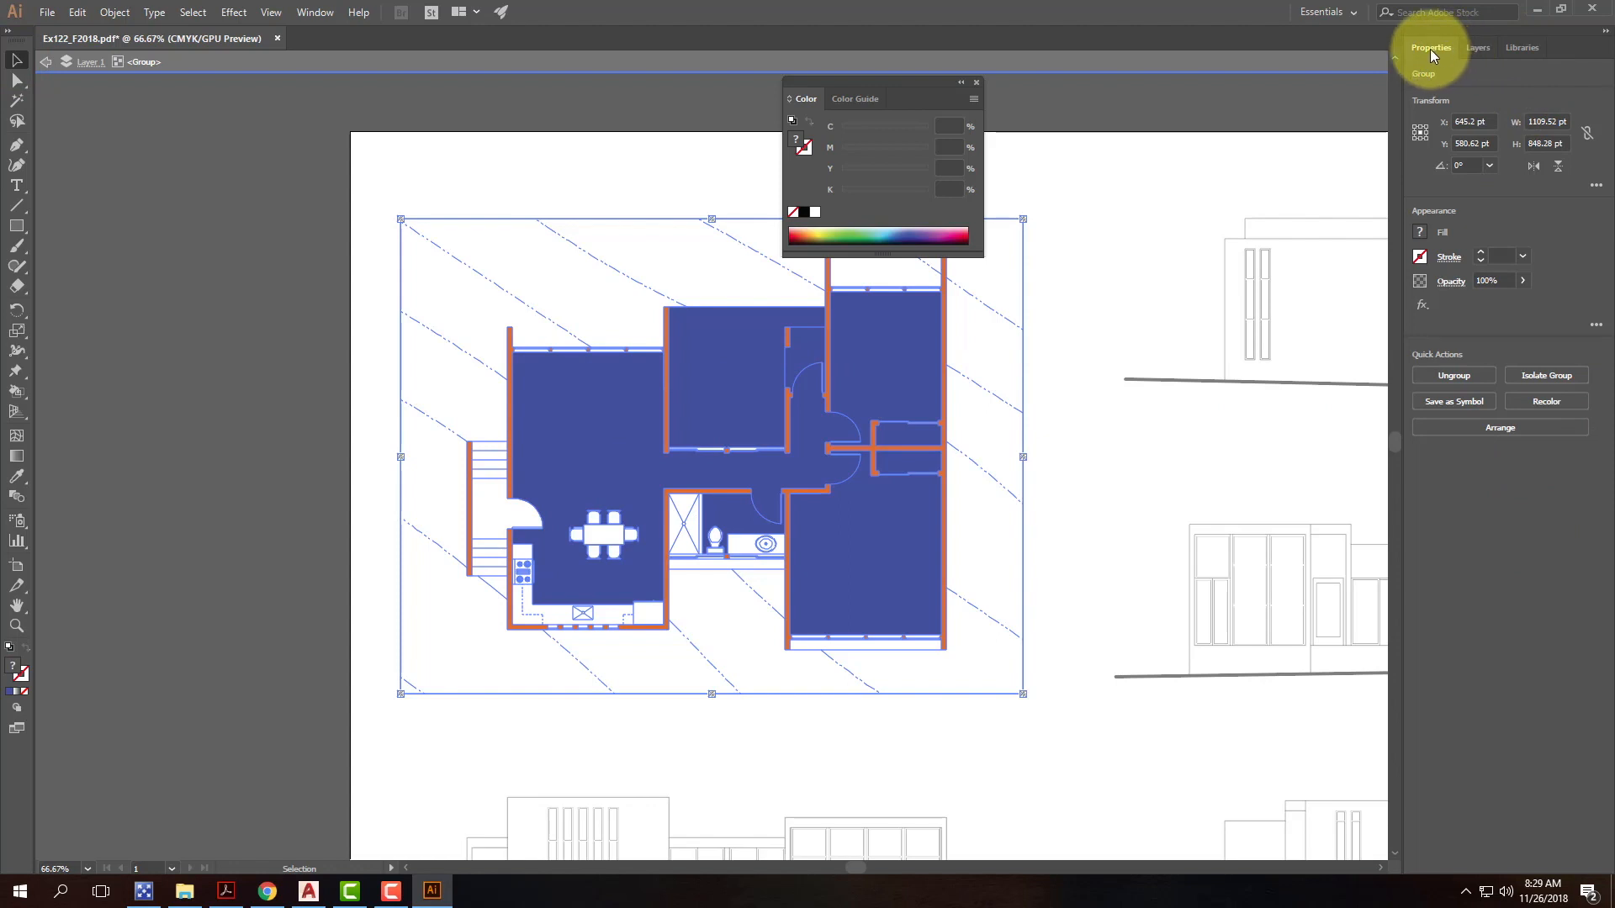
pyautogui.click(1453, 376)
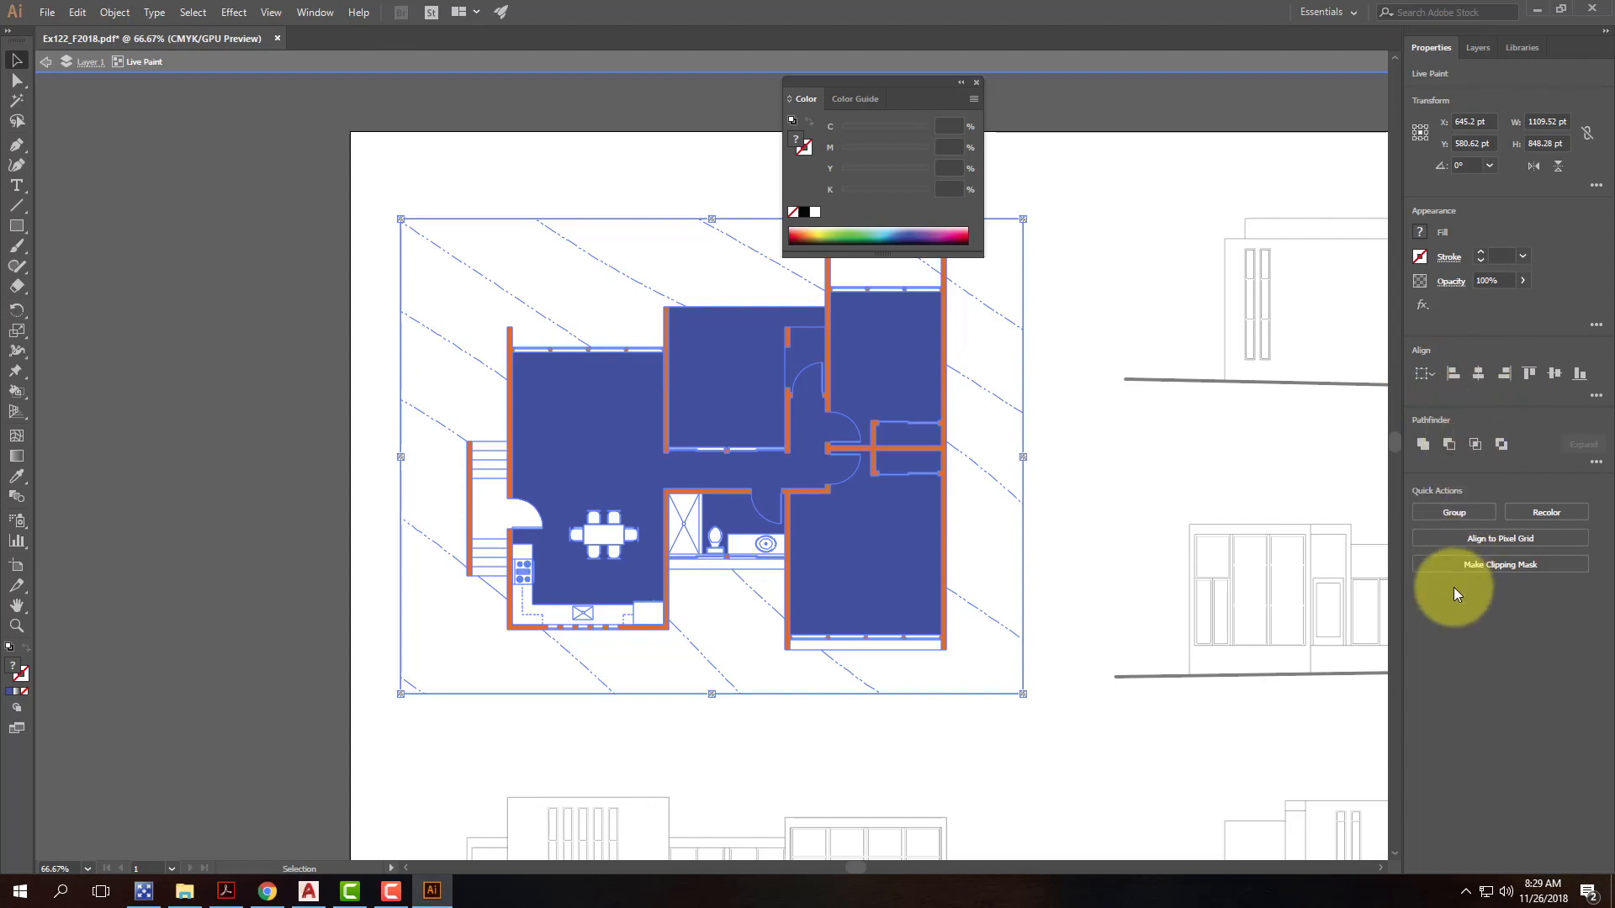
pyautogui.rightClick(754, 341)
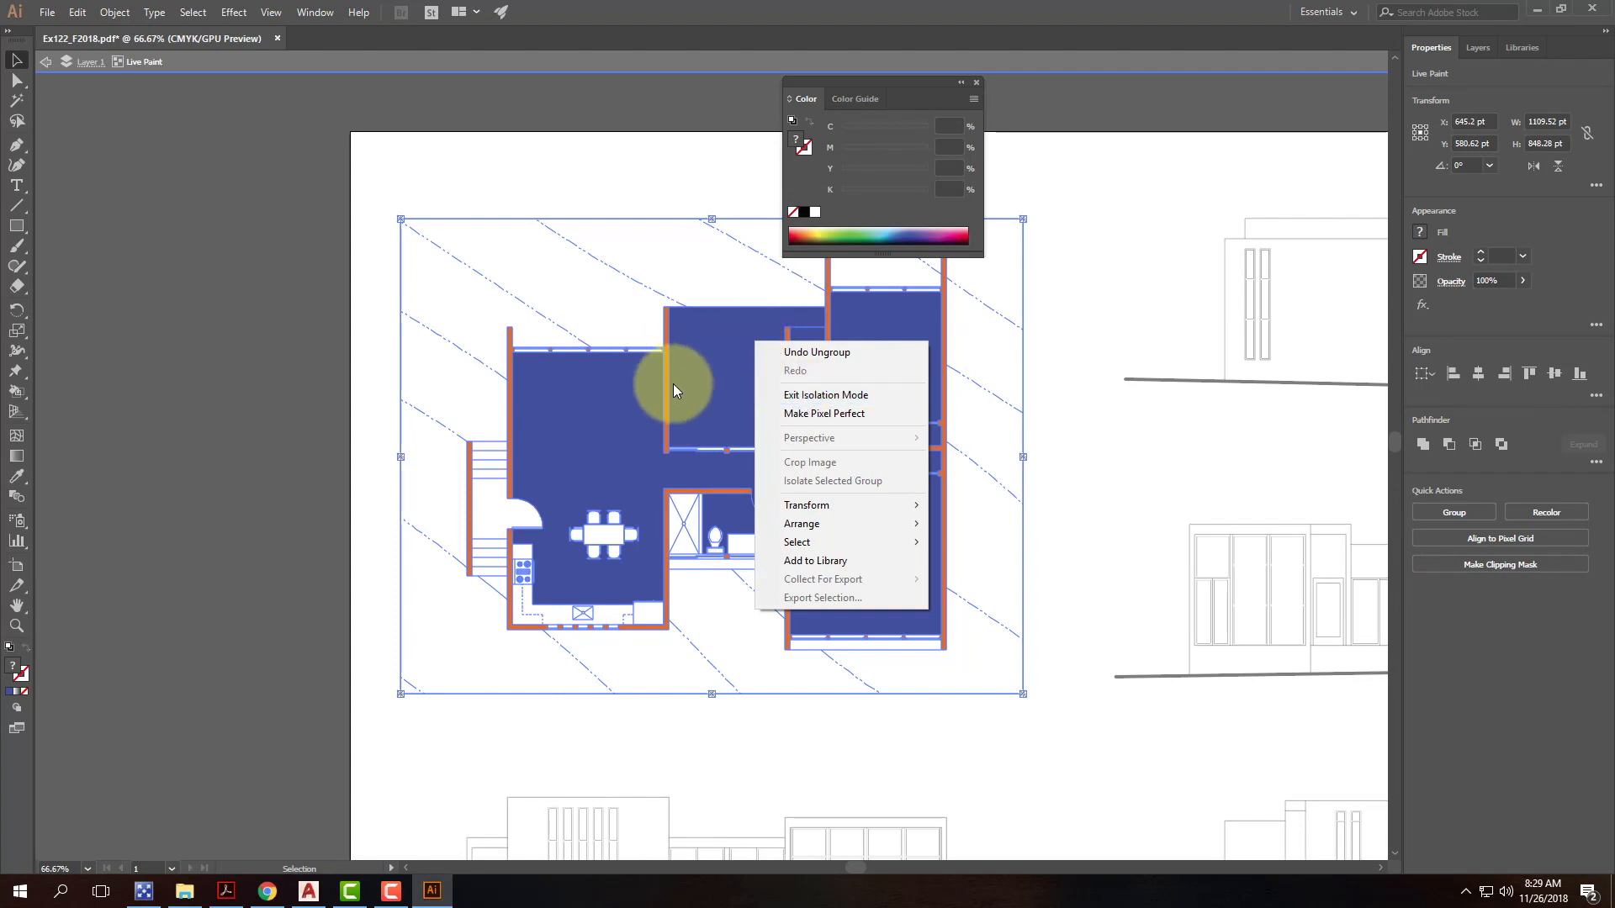
pyautogui.click(579, 403)
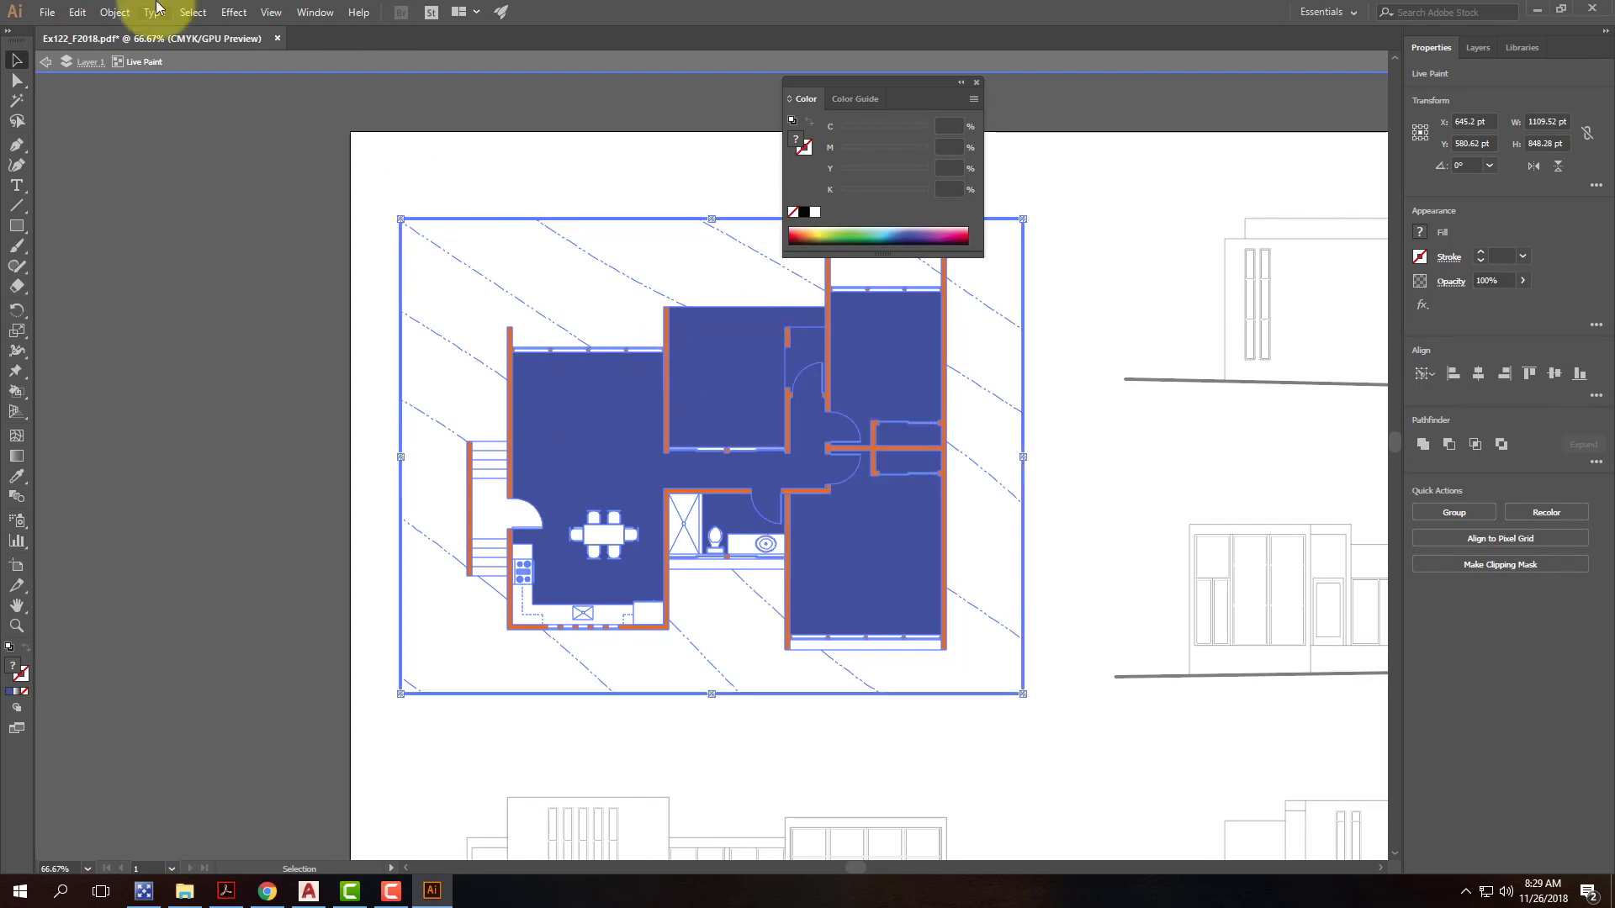
# Step: Expand the floor plan's Live Paint object into ordinary editable paths
pyautogui.click(115, 12)
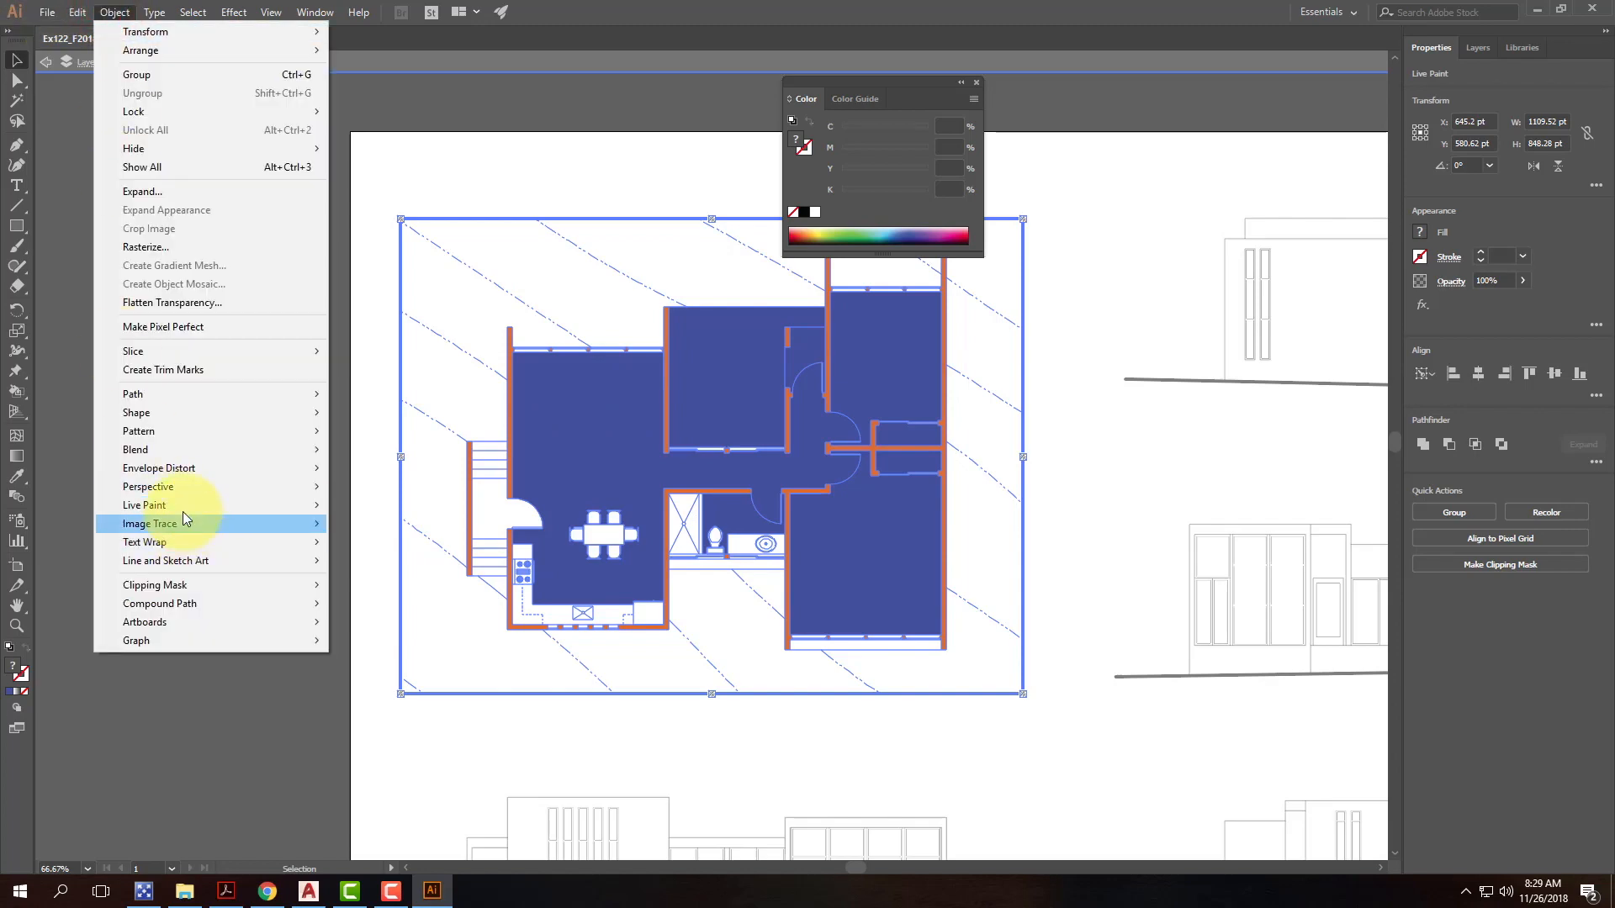
pyautogui.moveTo(183, 511)
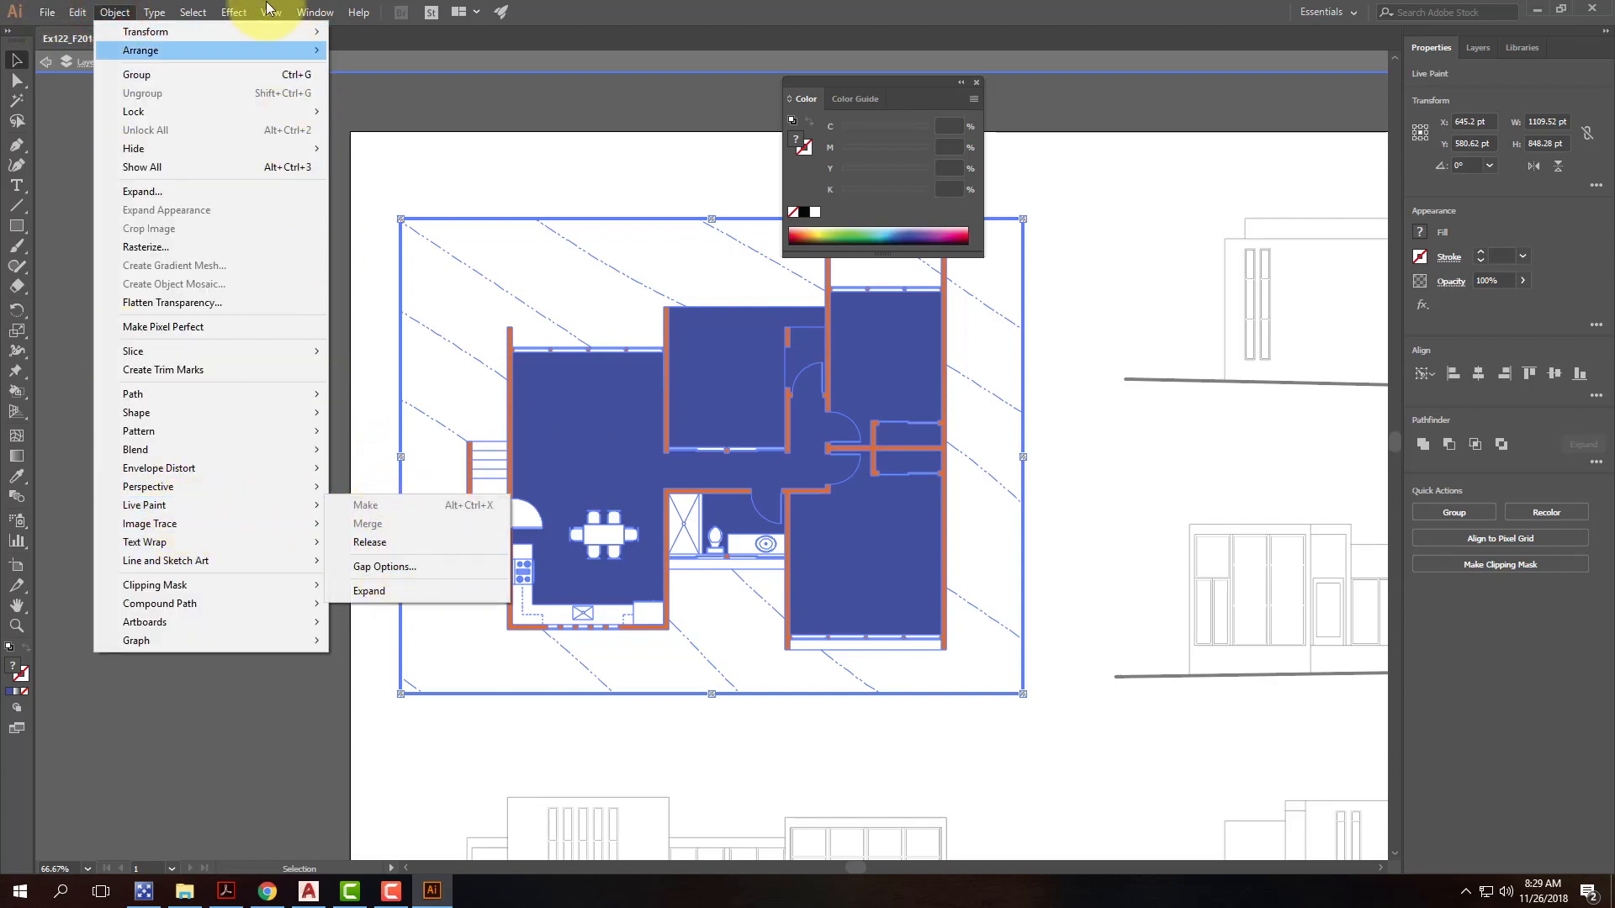
pyautogui.click(784, 17)
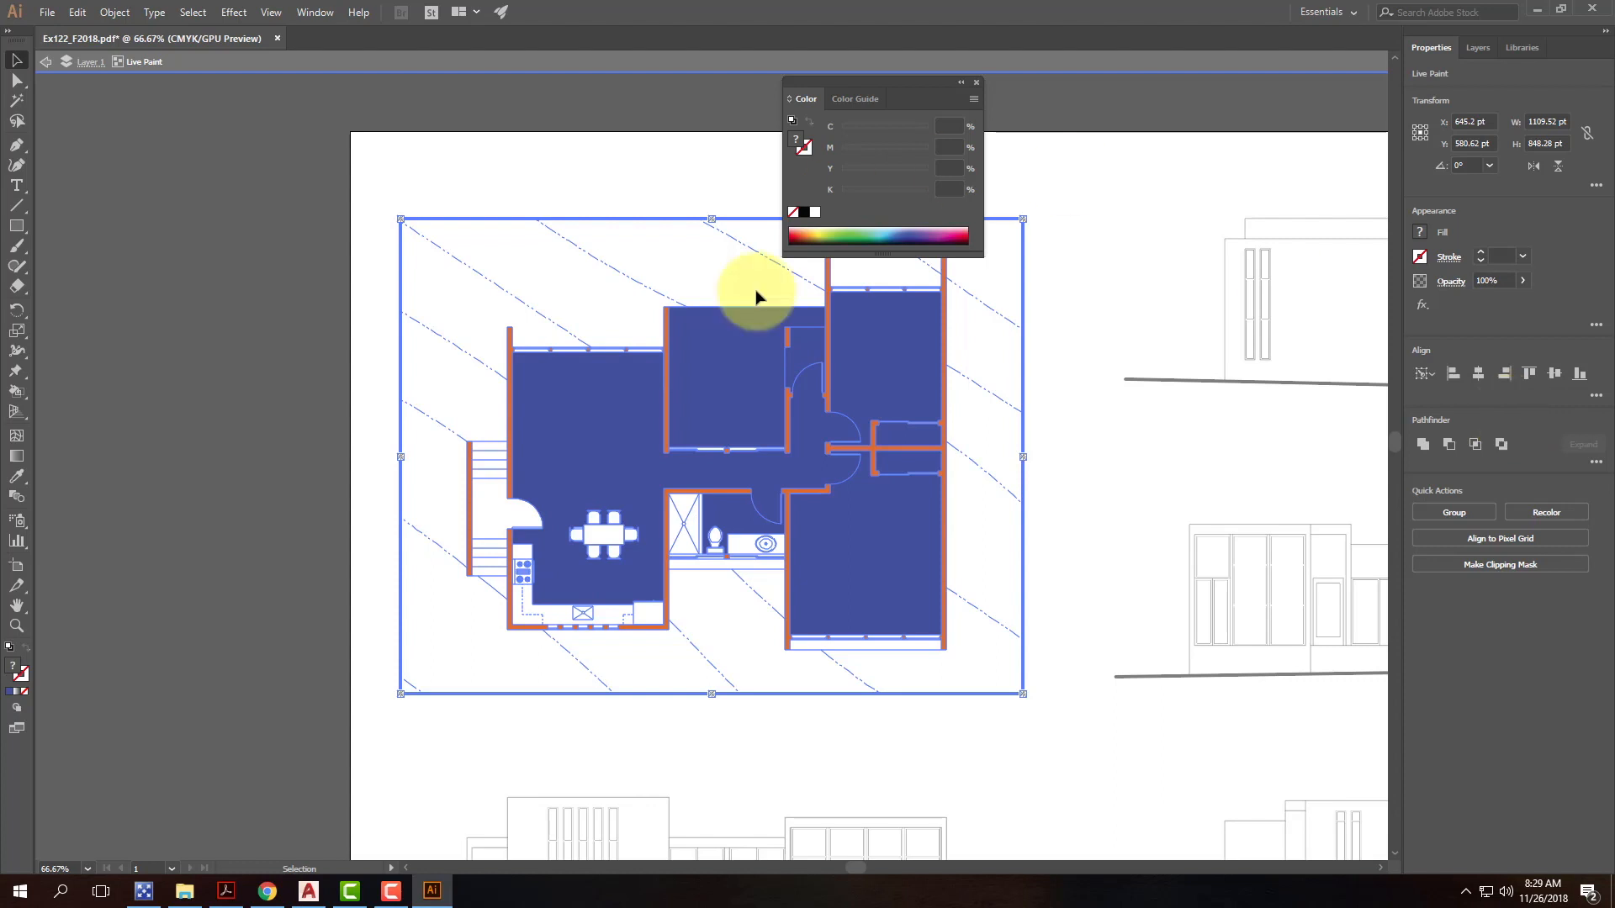
pyautogui.click(115, 12)
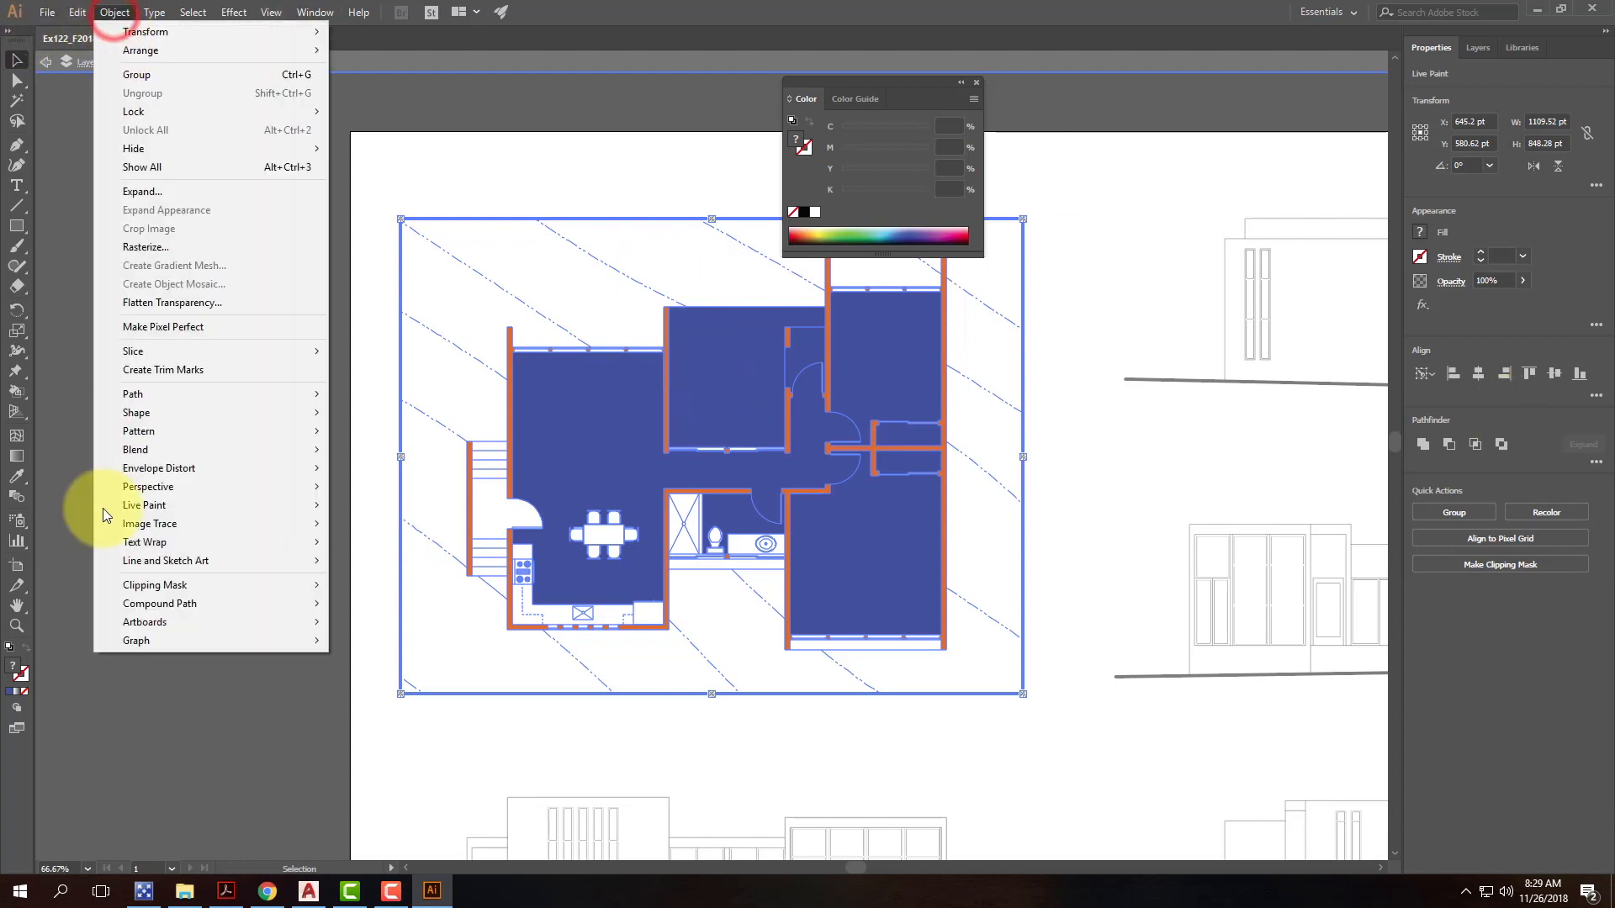
pyautogui.moveTo(150, 506)
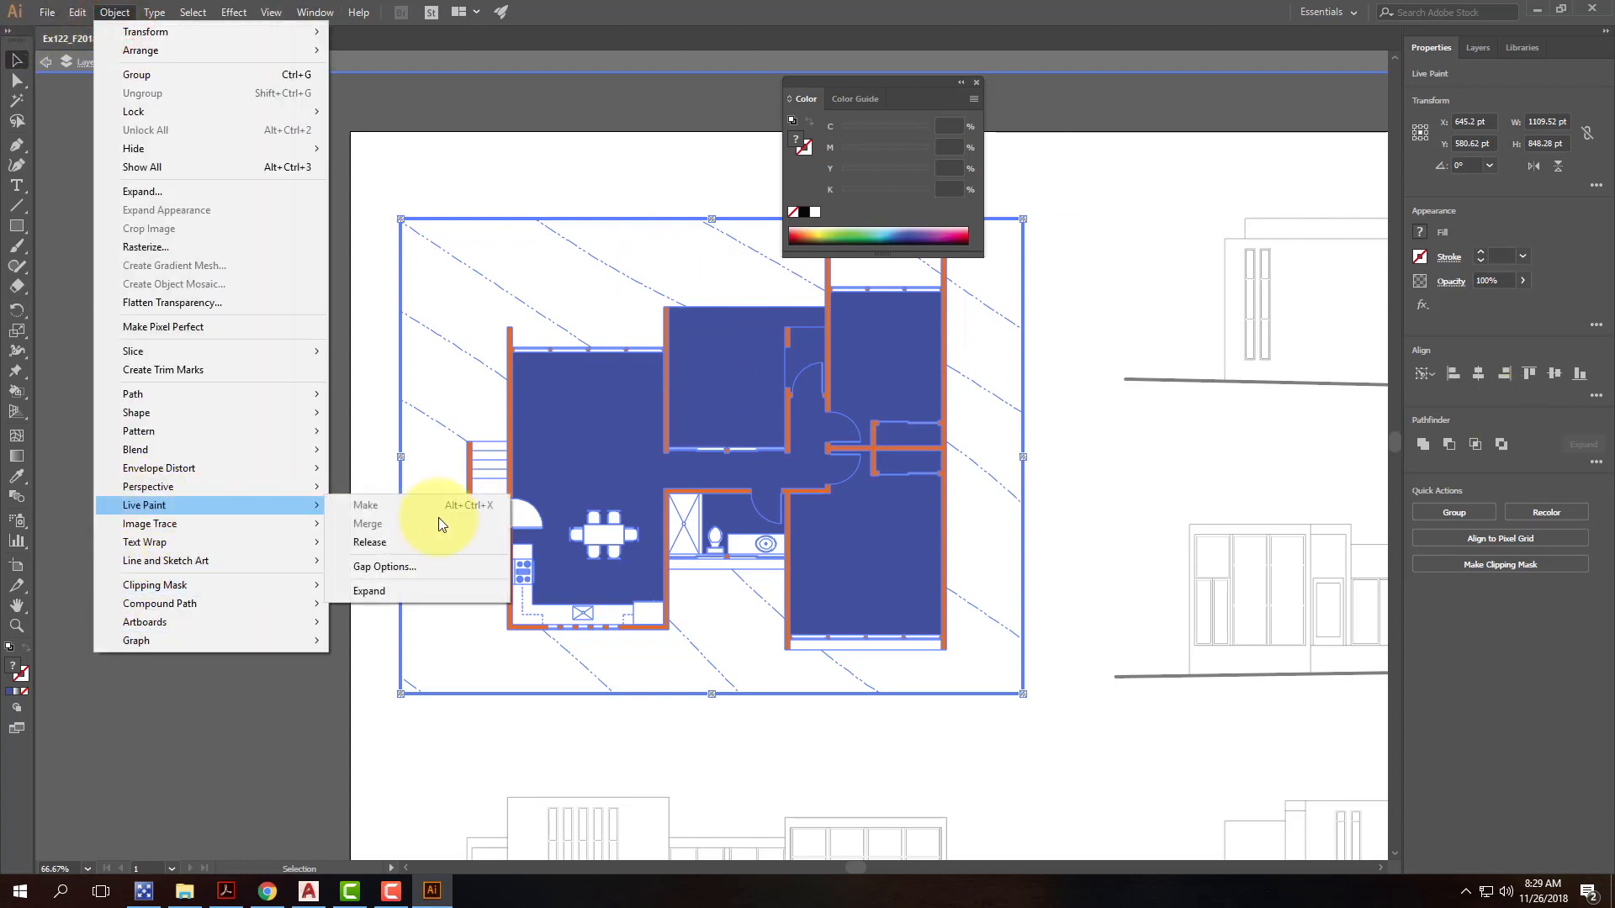
pyautogui.click(424, 592)
# Step: Select the blue living and dining area fill individually to check the expanded artwork
pyautogui.click(15, 82)
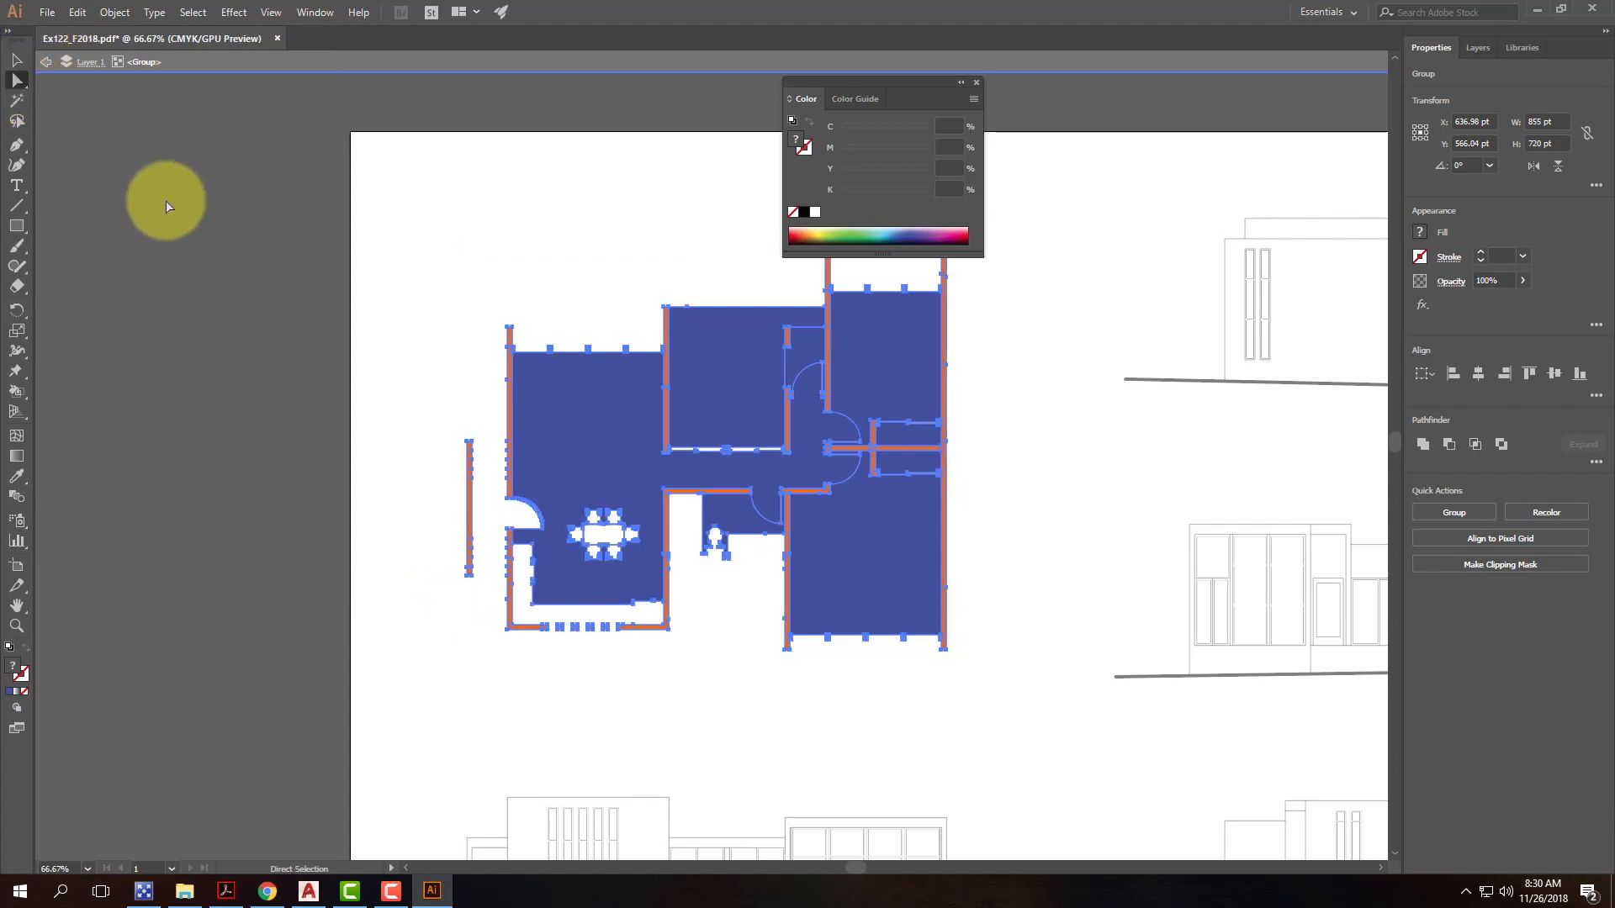
pyautogui.click(198, 242)
pyautogui.click(620, 410)
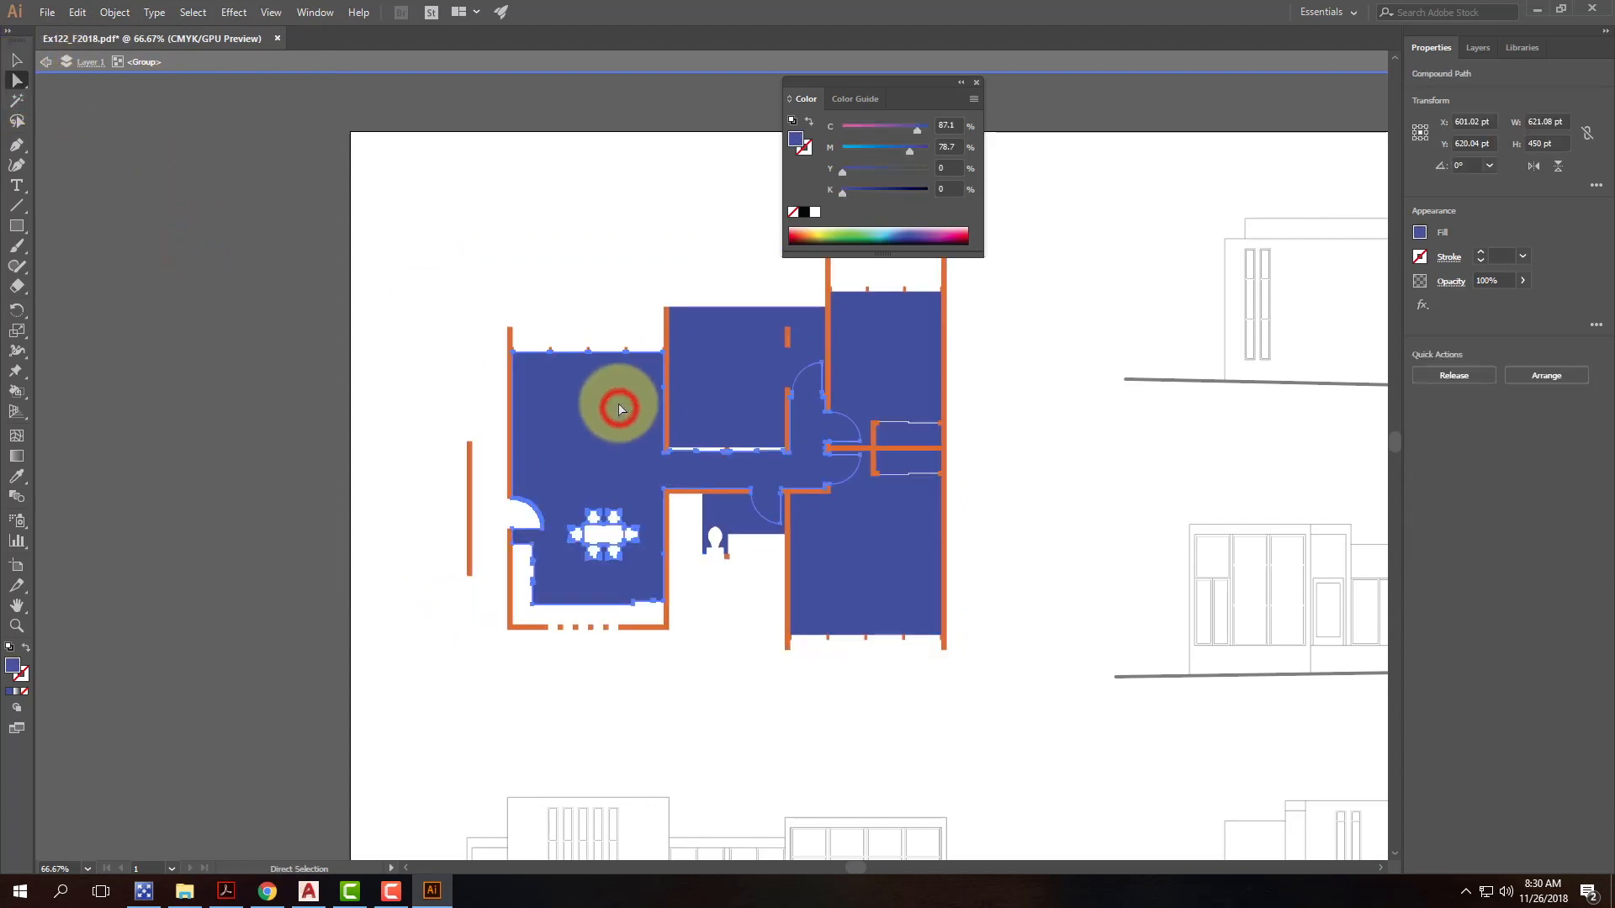
# Step: Select every object in the isolated group that shares the west exterior wall's orange fill color
pyautogui.click(512, 366)
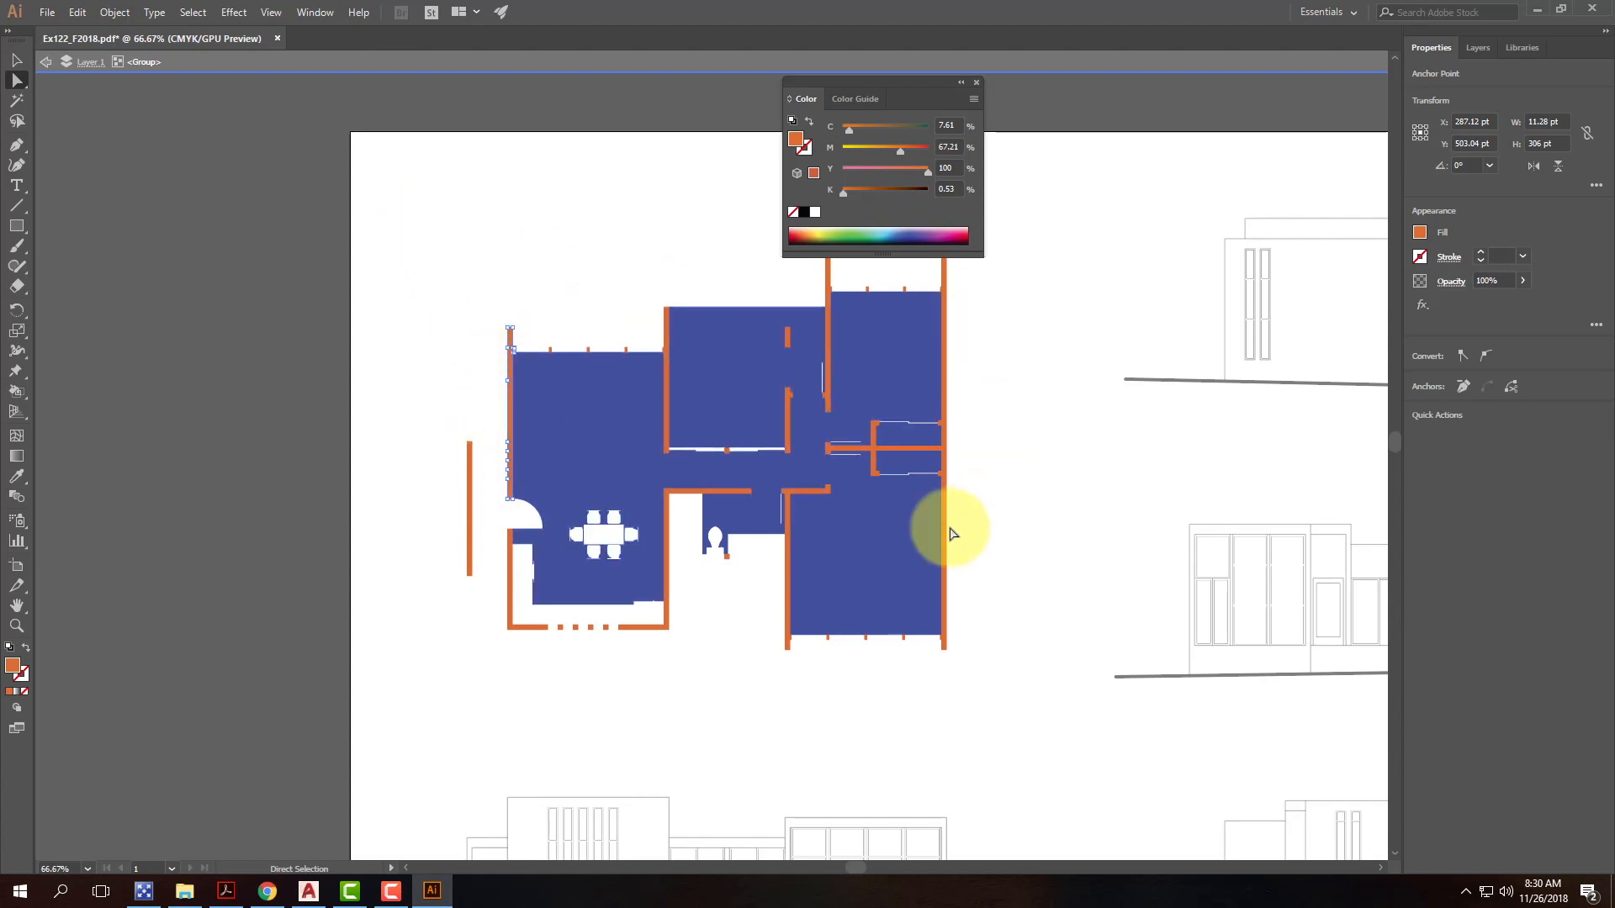
pyautogui.click(192, 13)
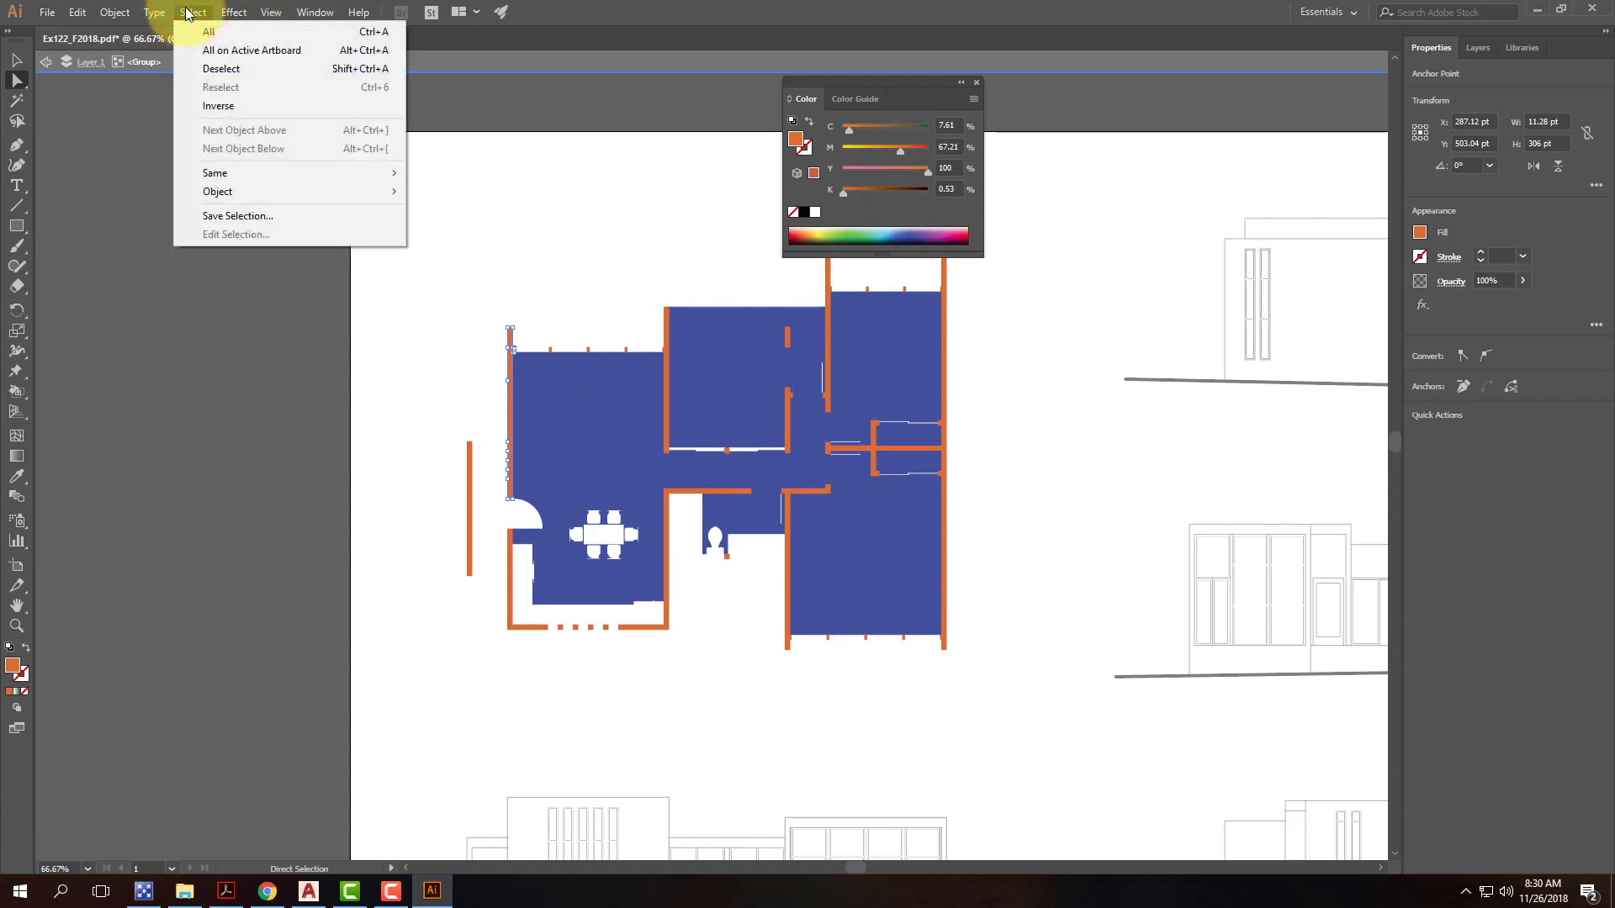
pyautogui.moveTo(277, 173)
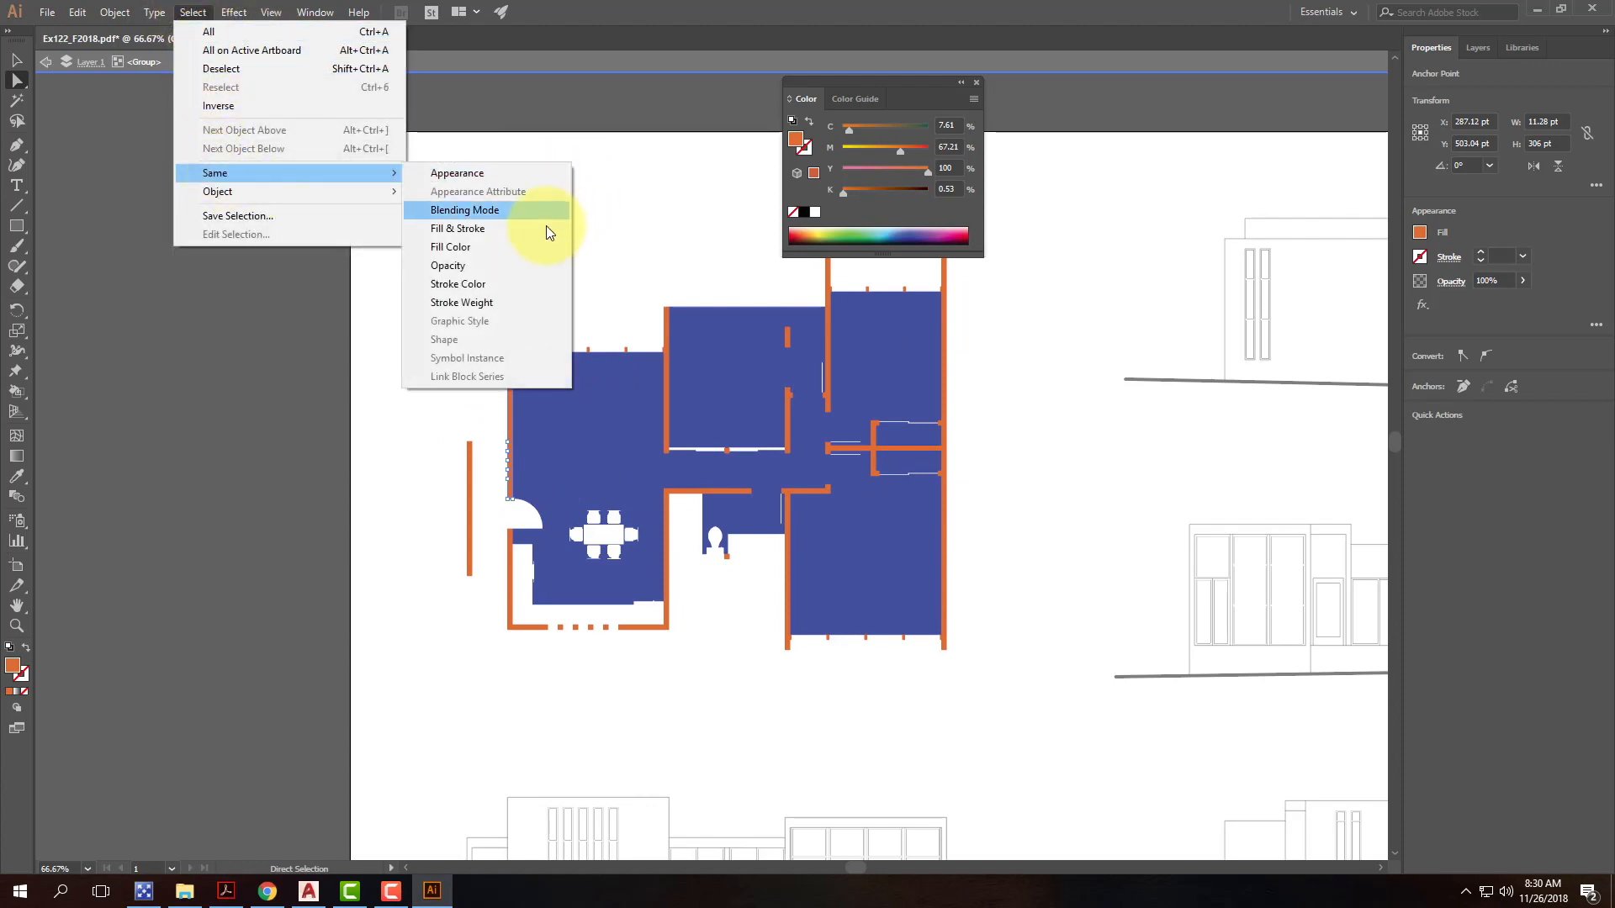
pyautogui.click(530, 246)
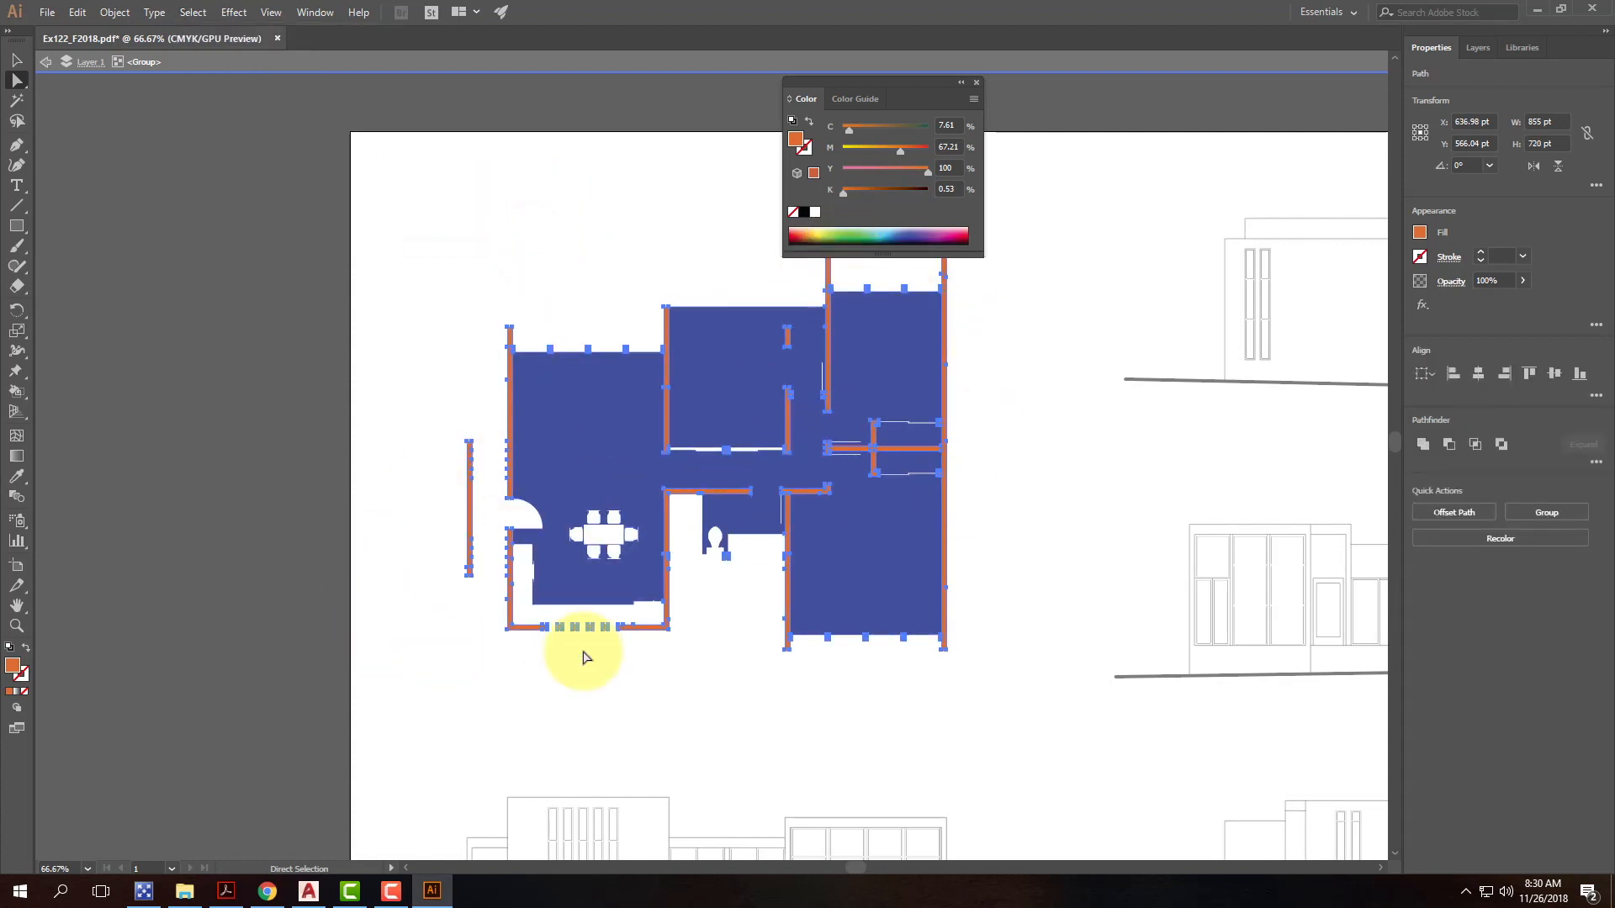
# Step: Show the layers, exit isolation mode, and select all objects with the same fill color as the west living room wall
pyautogui.click(1476, 48)
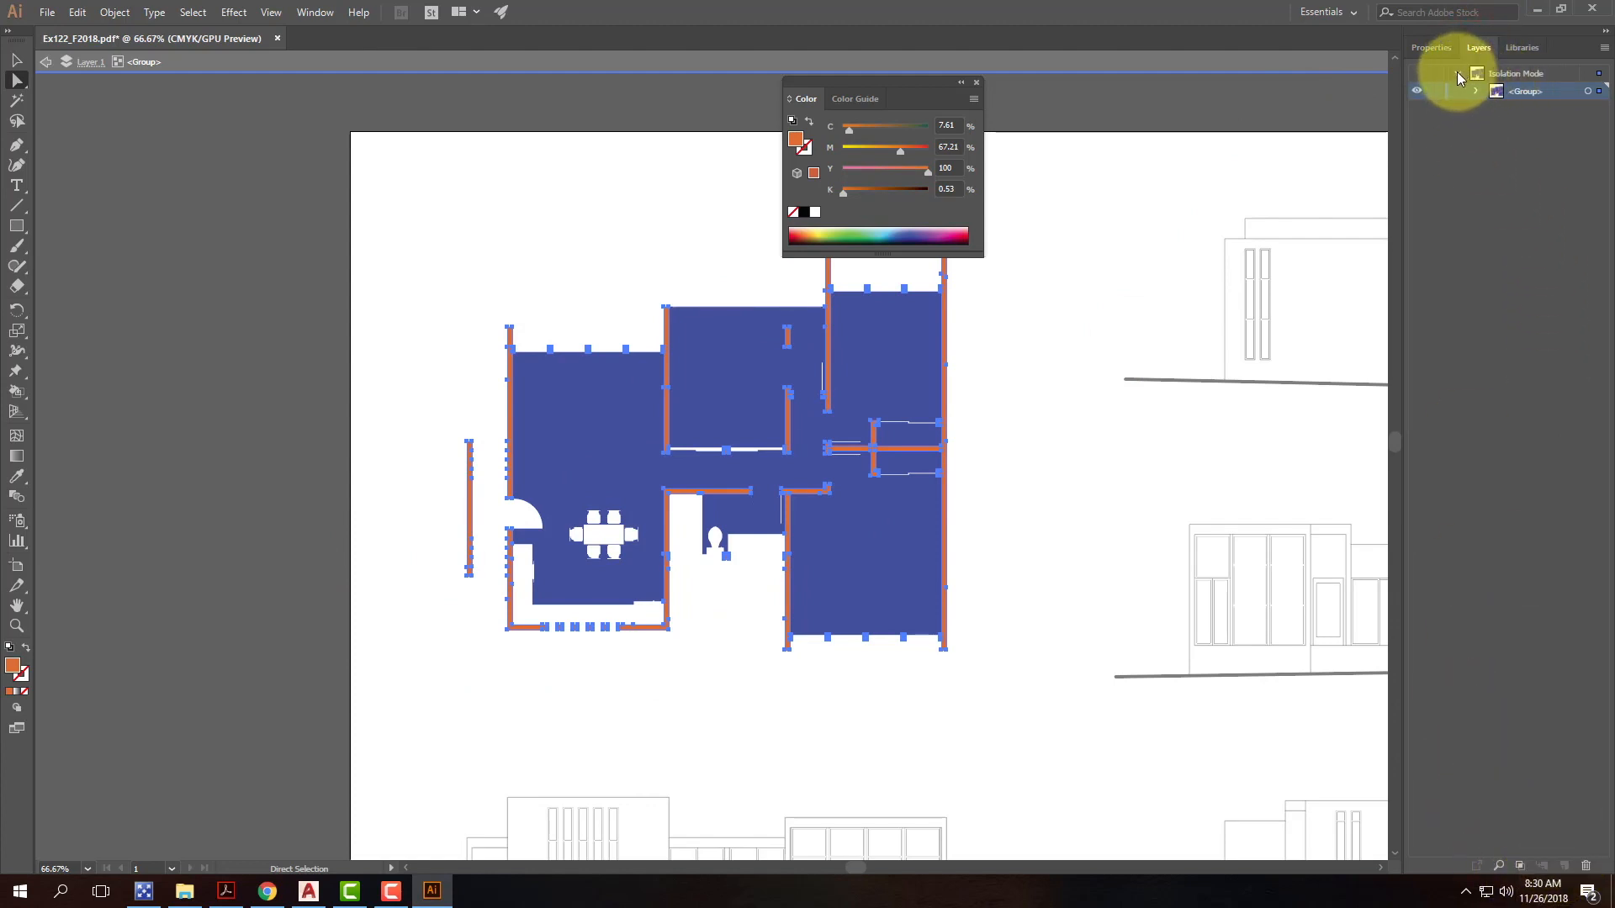
pyautogui.click(43, 62)
pyautogui.click(43, 62)
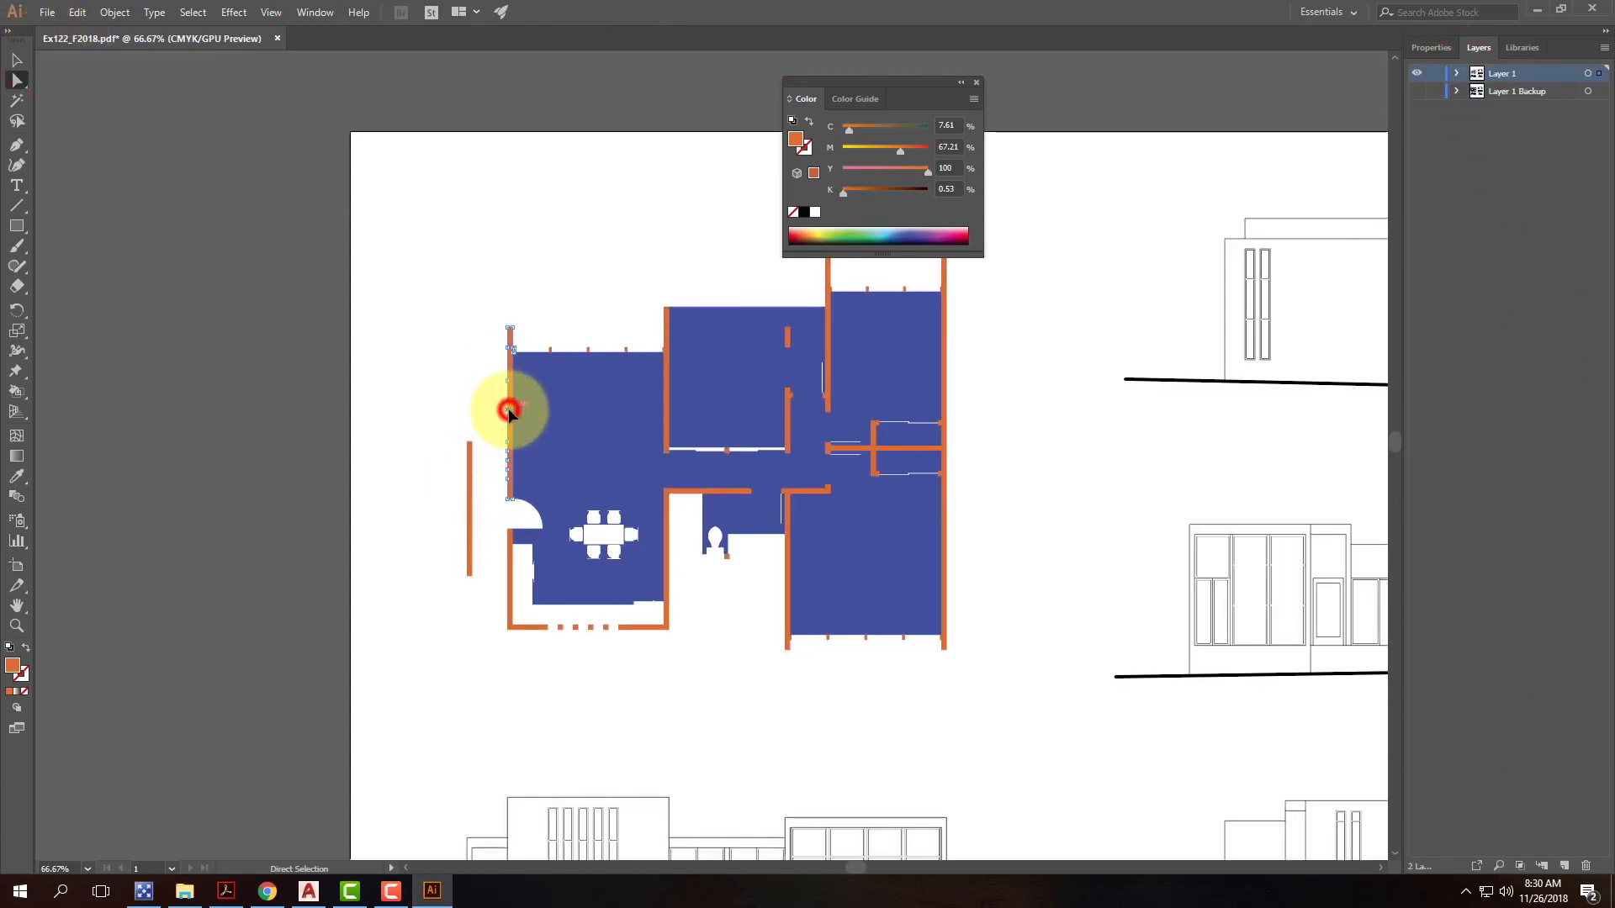
pyautogui.click(114, 12)
pyautogui.moveTo(193, 11)
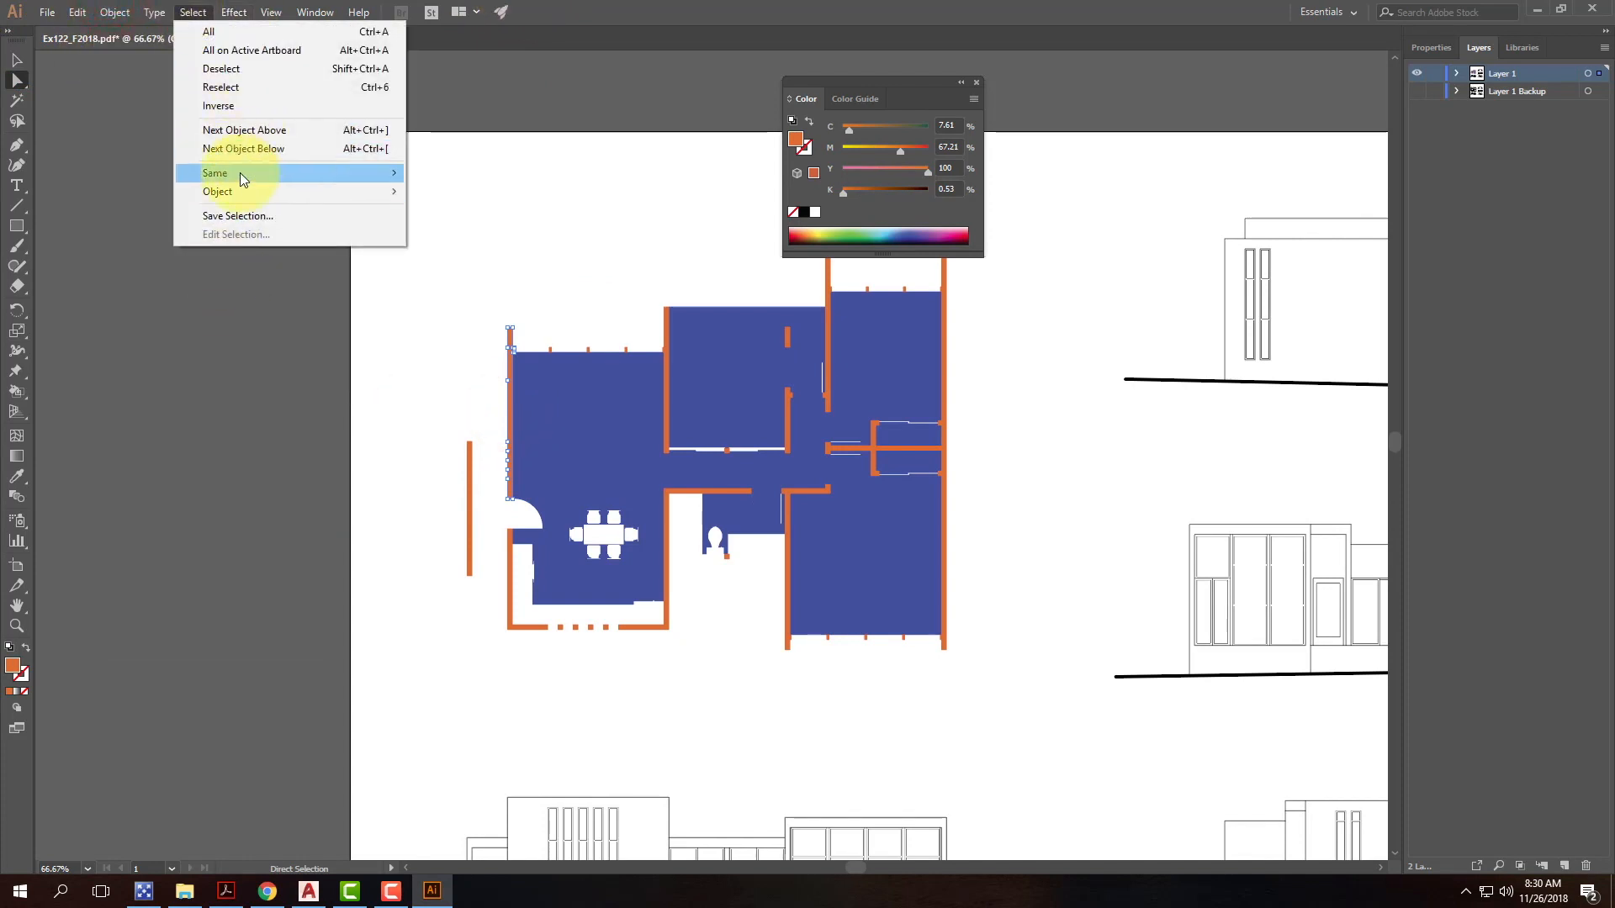
pyautogui.moveTo(237, 171)
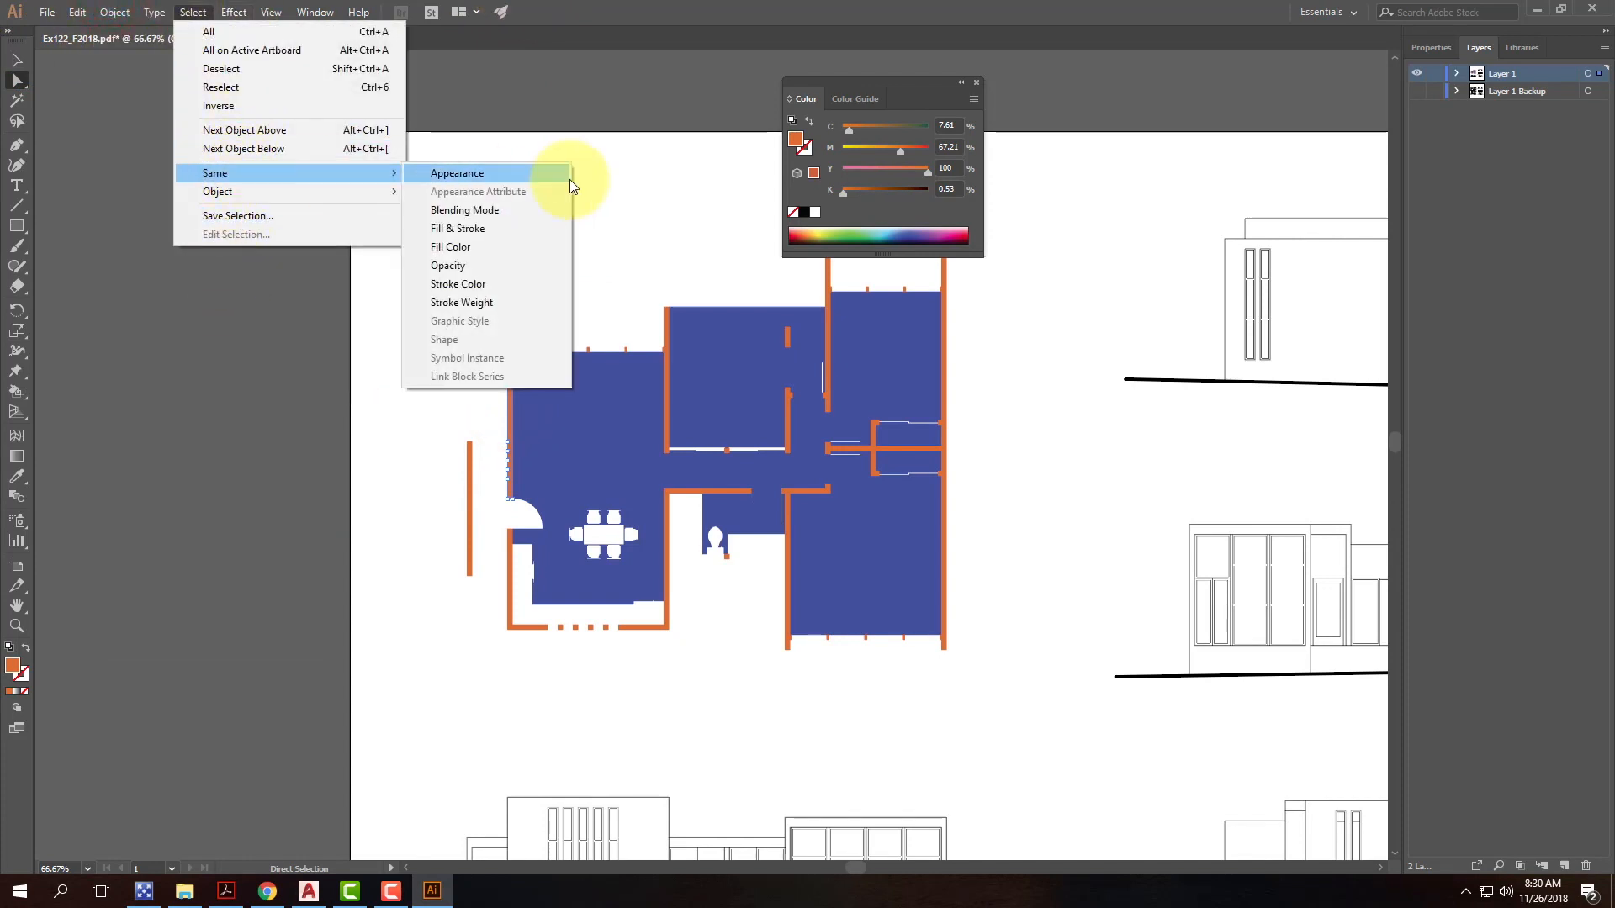
pyautogui.click(516, 245)
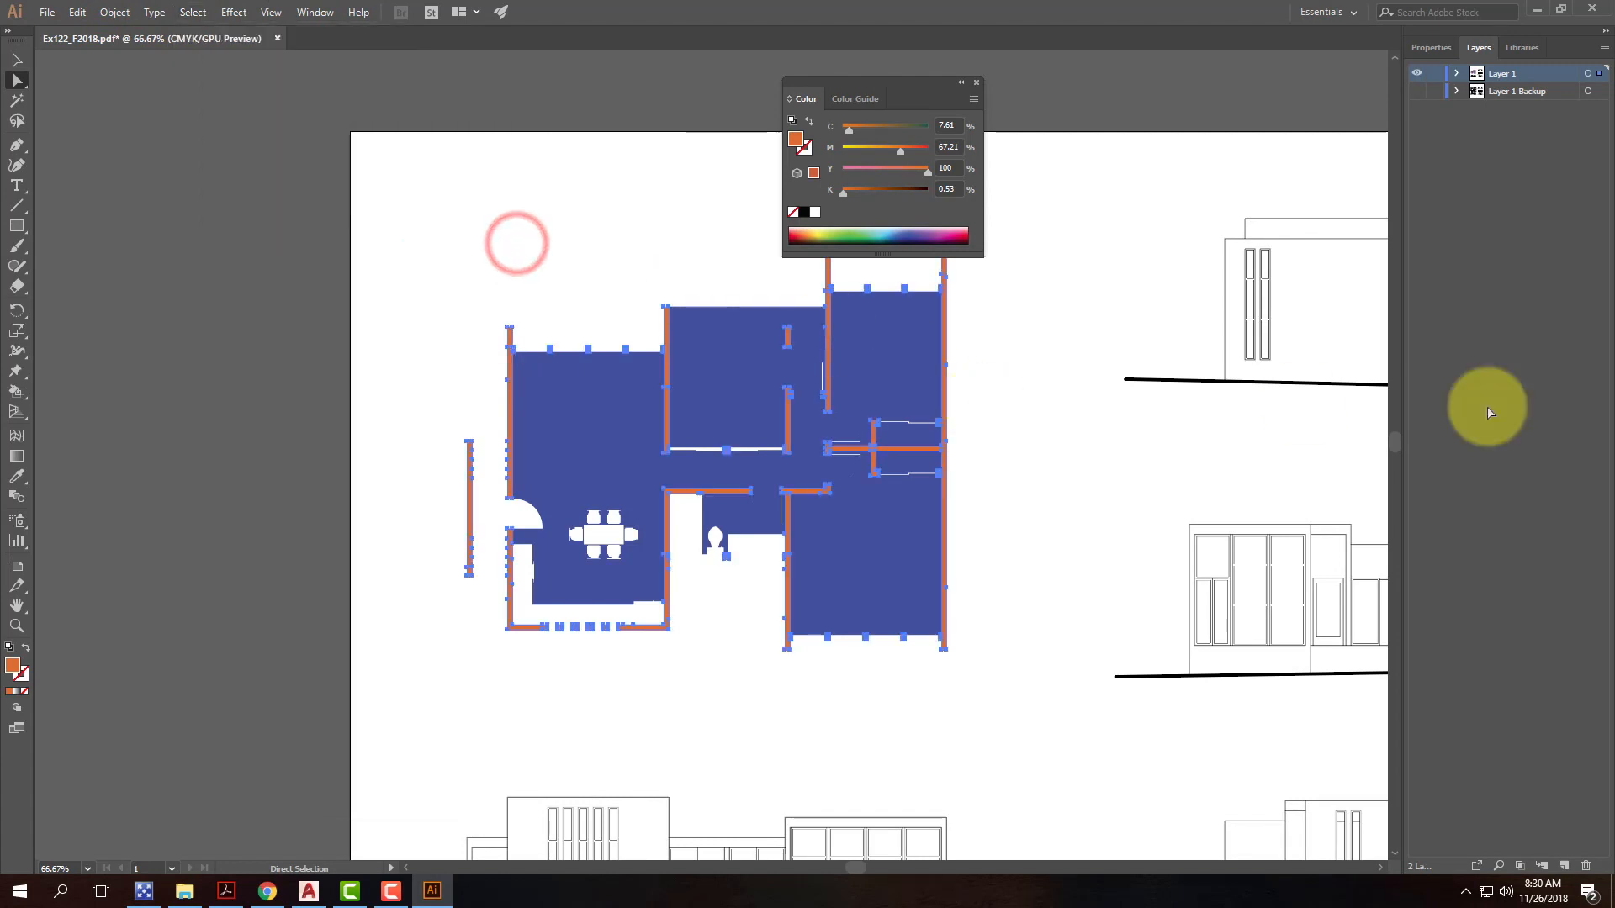
# Step: Create a new layer above Layer 1 and name it Walls
pyautogui.click(1563, 866)
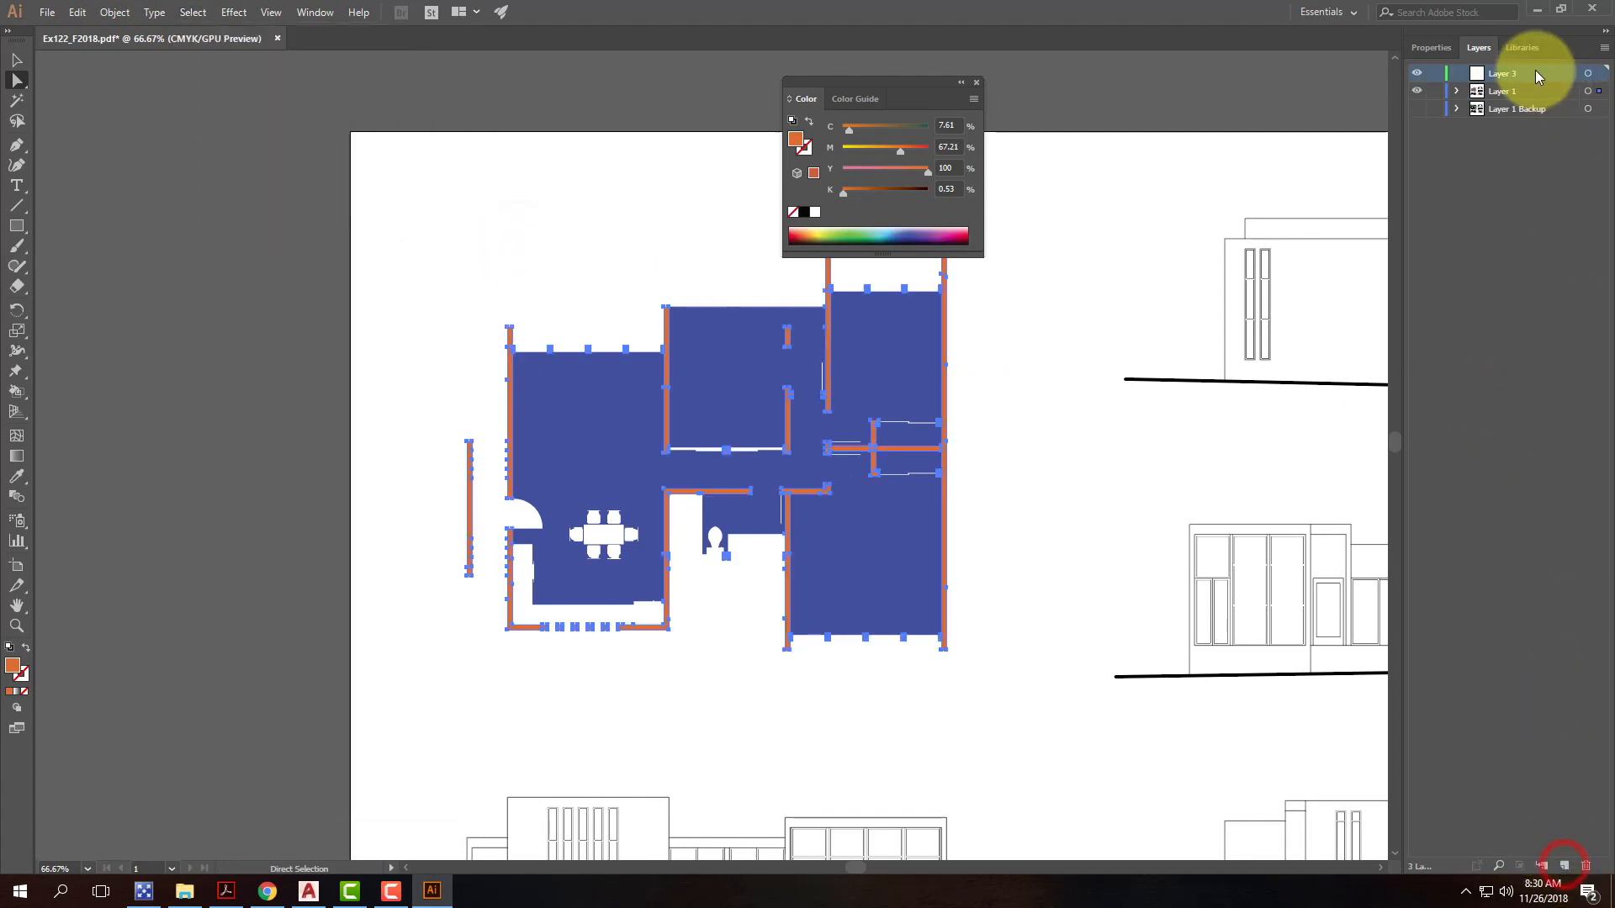
pyautogui.write('W')
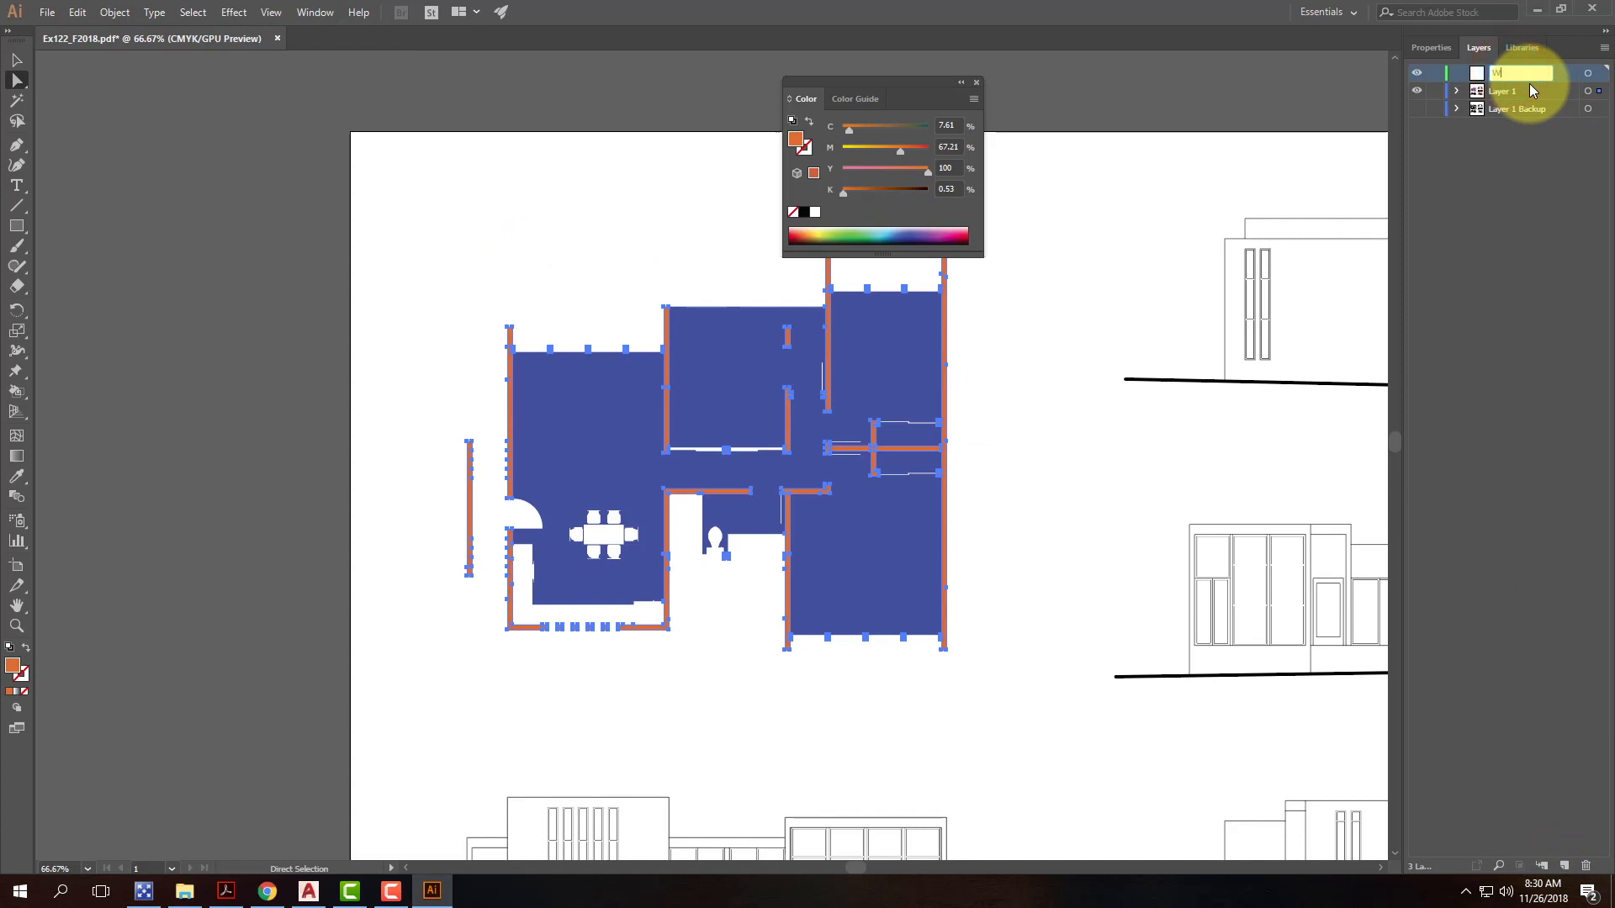
pyautogui.write('alls')
pyautogui.press('Return')
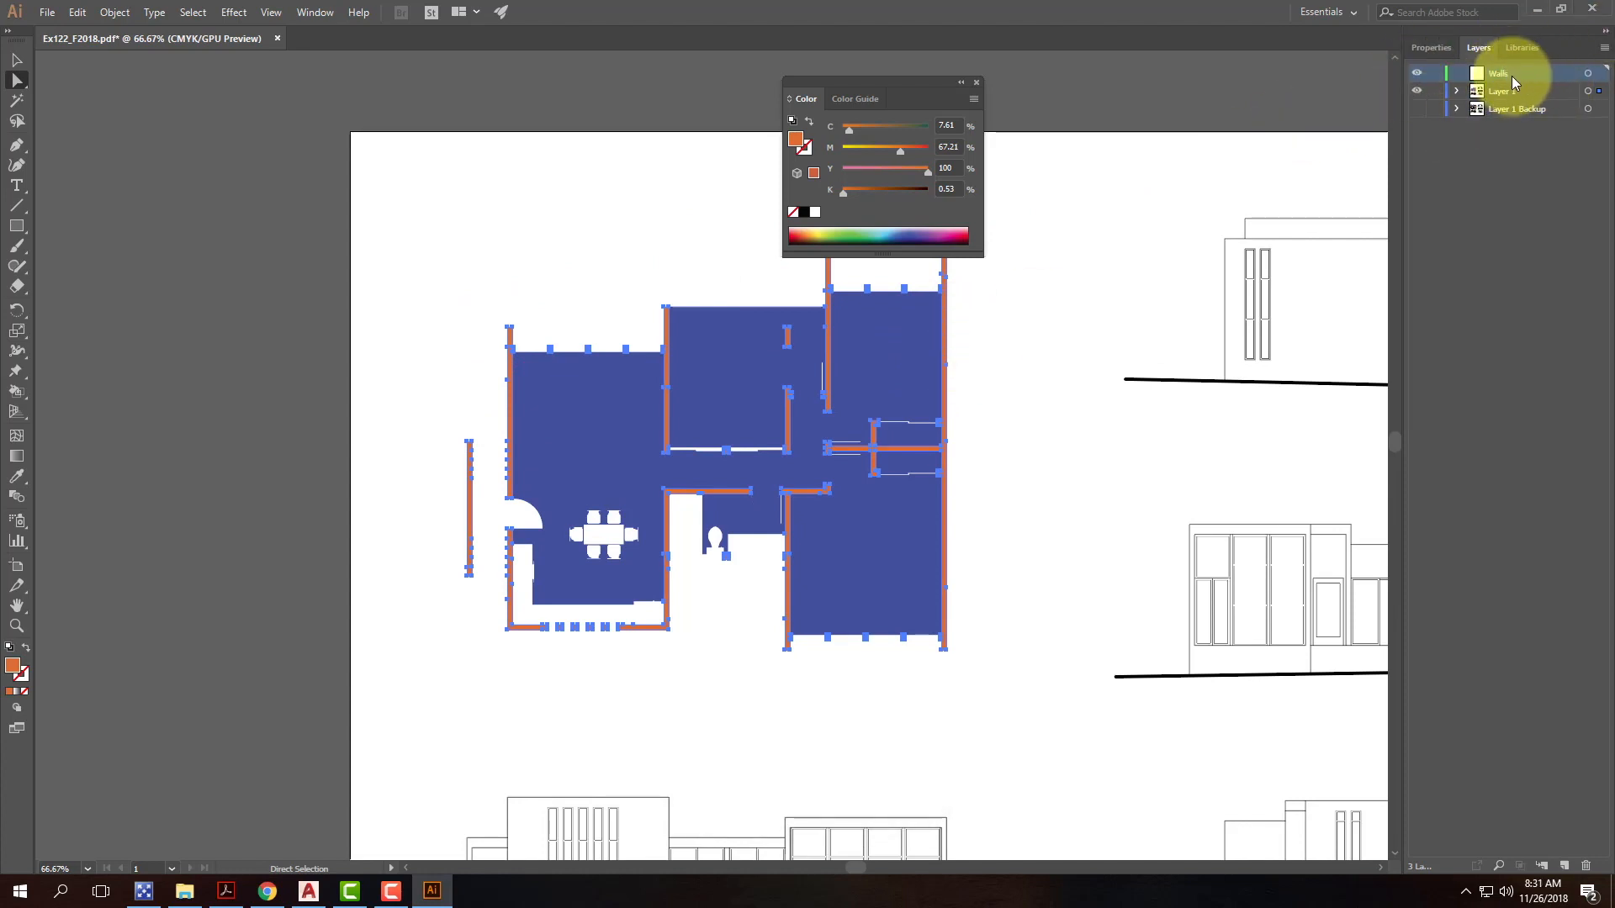
# Step: Move the selected orange wall fills from Layer 1 onto the Walls layer, and hide that layer
pyautogui.click(1601, 92)
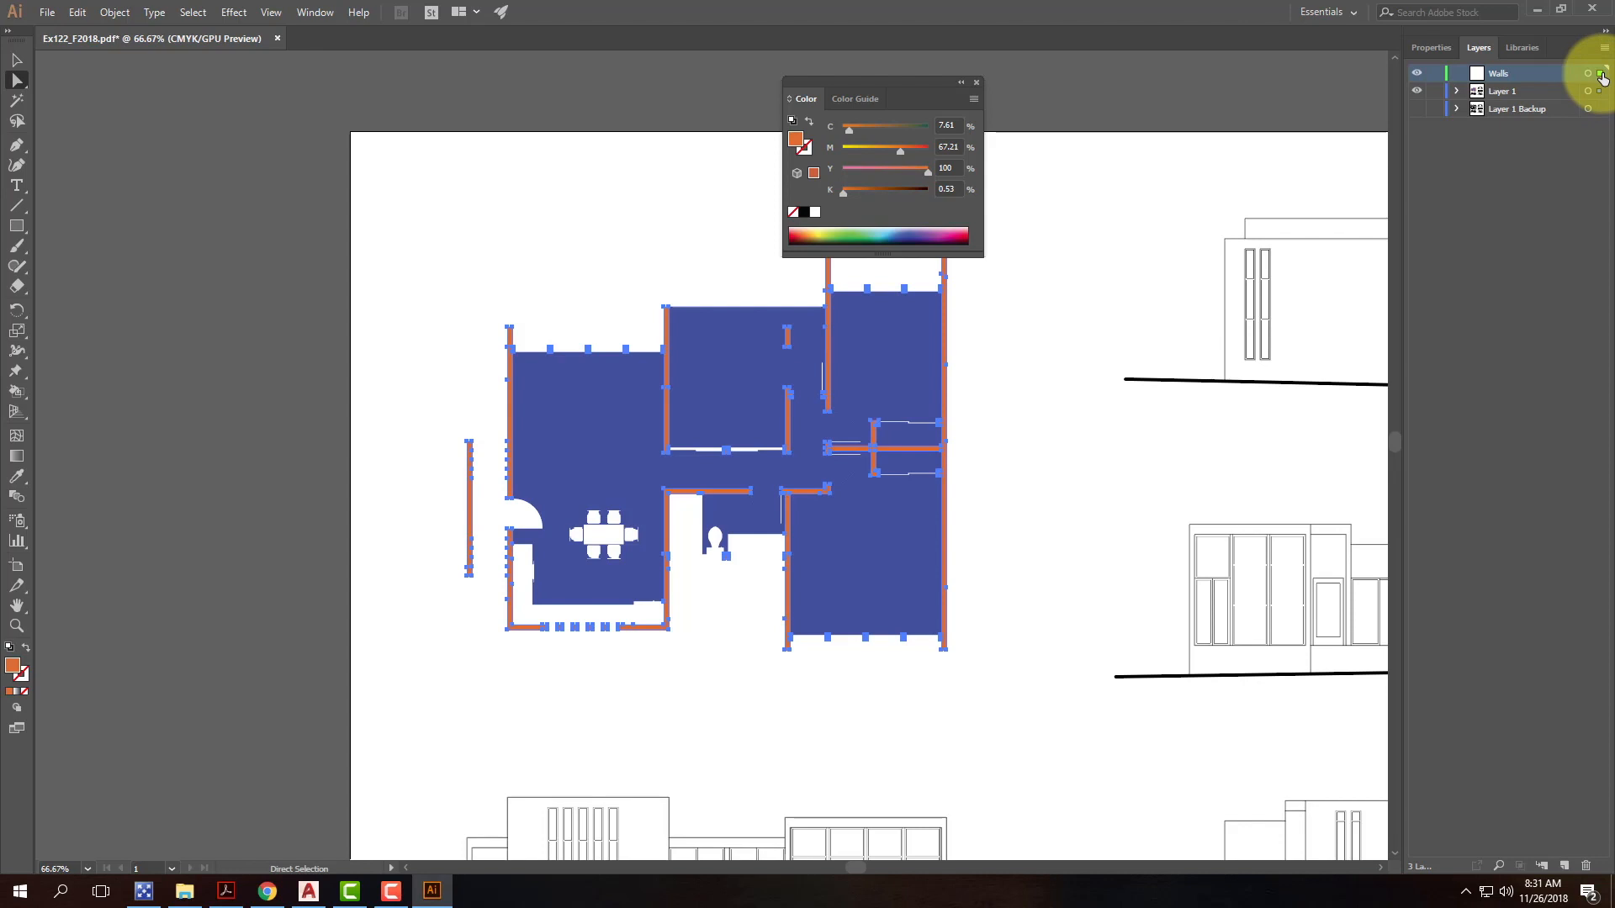
pyautogui.moveTo(1603, 78); pyautogui.dragTo(1601, 74)
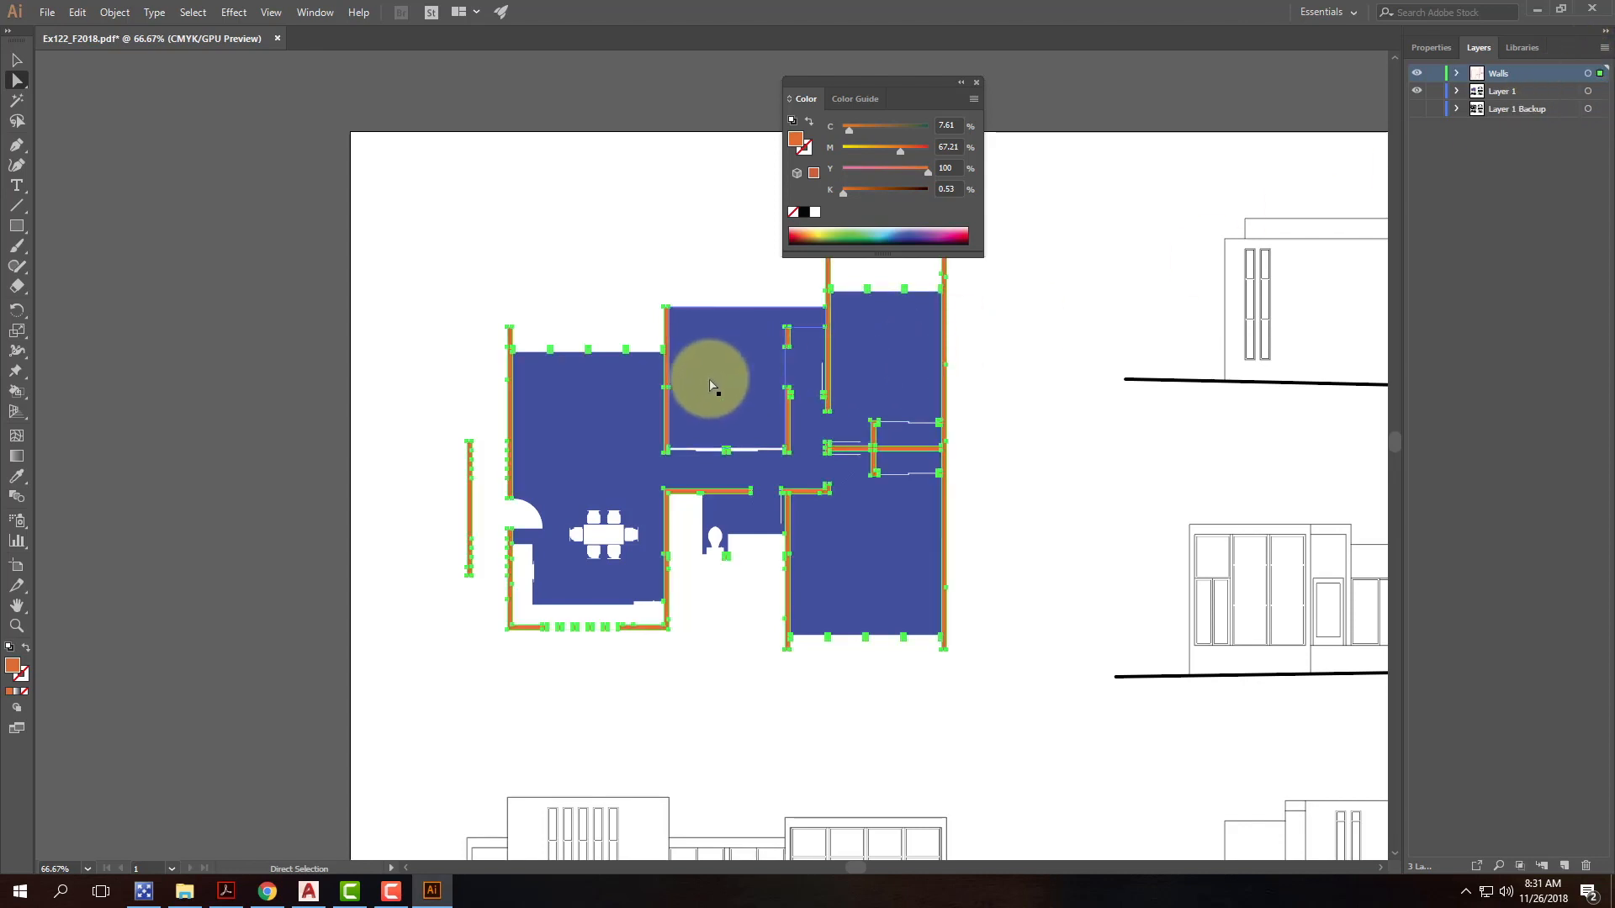
pyautogui.click(1419, 78)
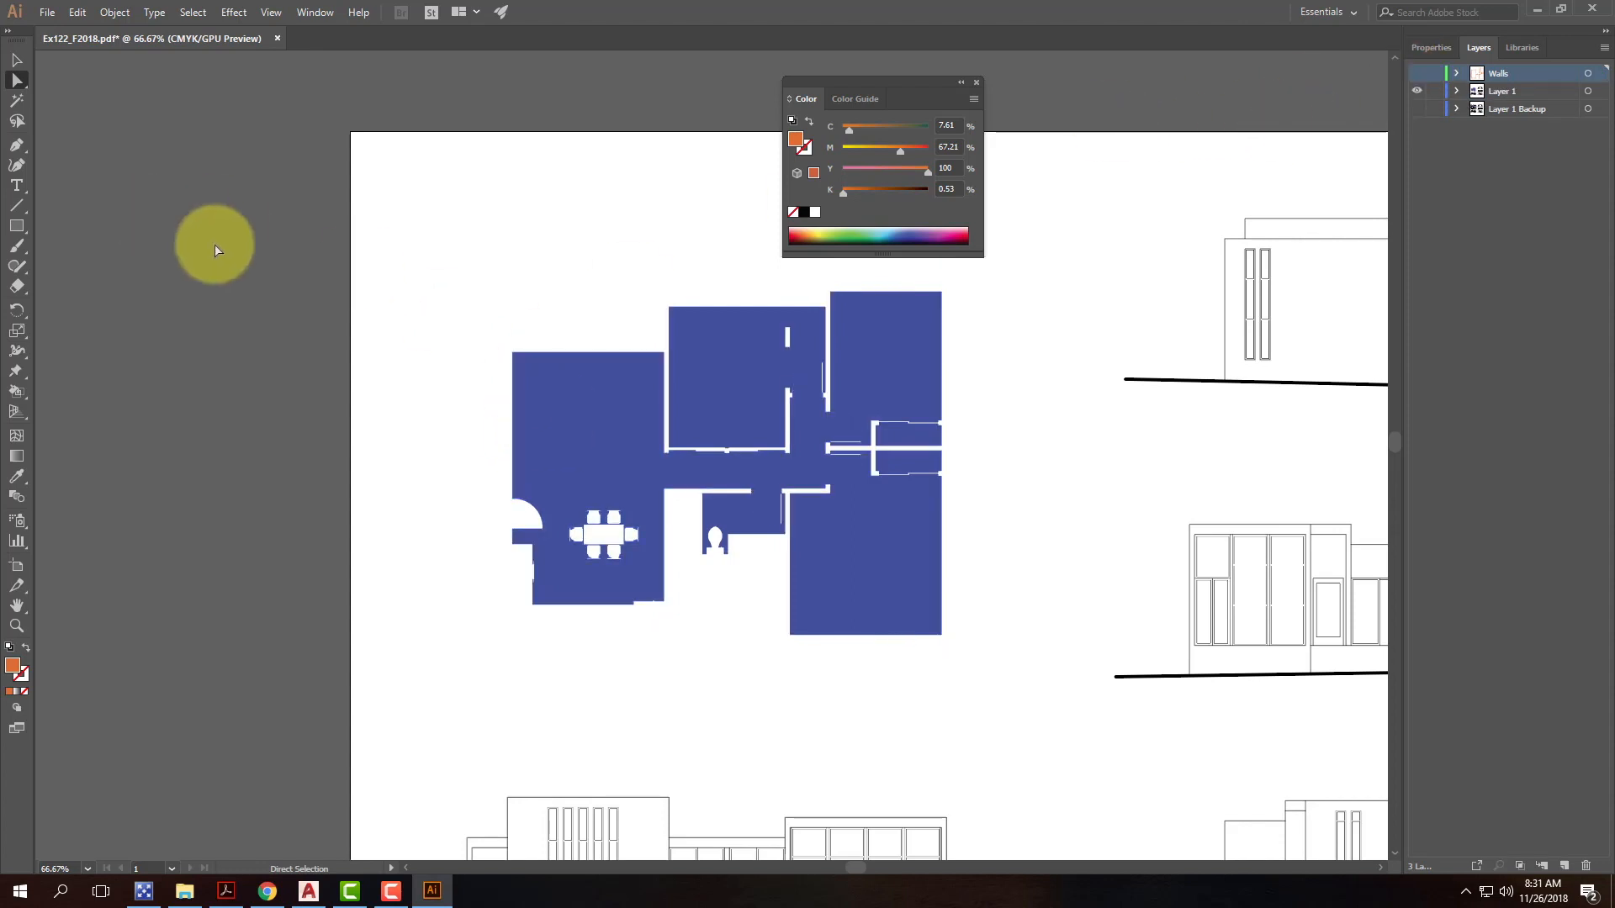
# Step: Select all objects sharing the blue fill color of the living and dining area
pyautogui.click(597, 408)
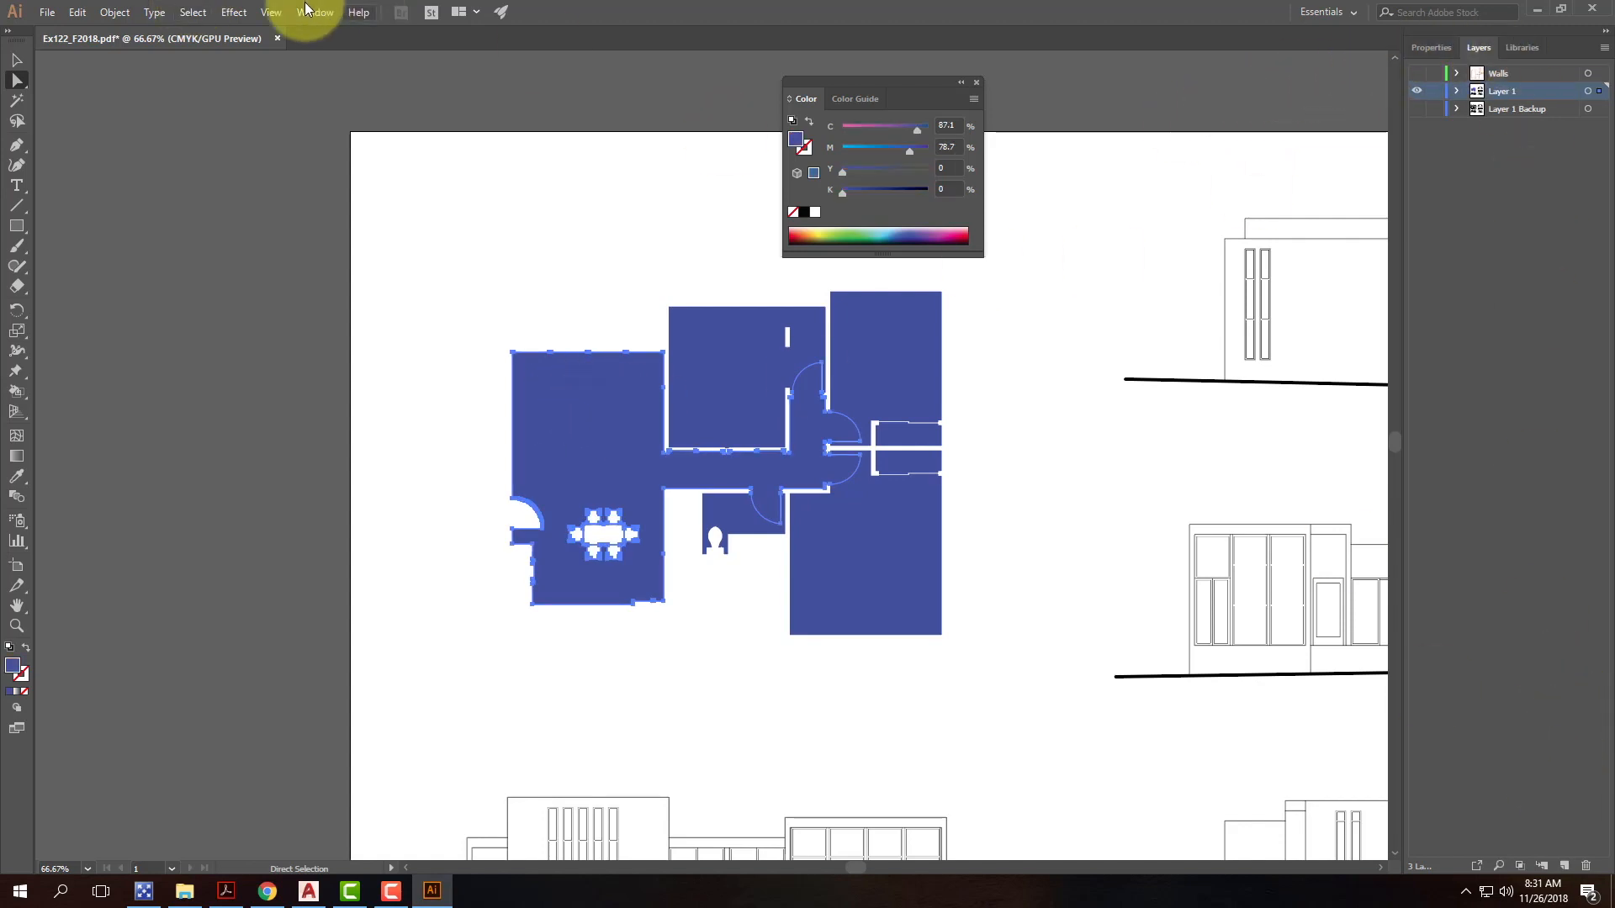
pyautogui.click(192, 12)
pyautogui.moveTo(237, 170)
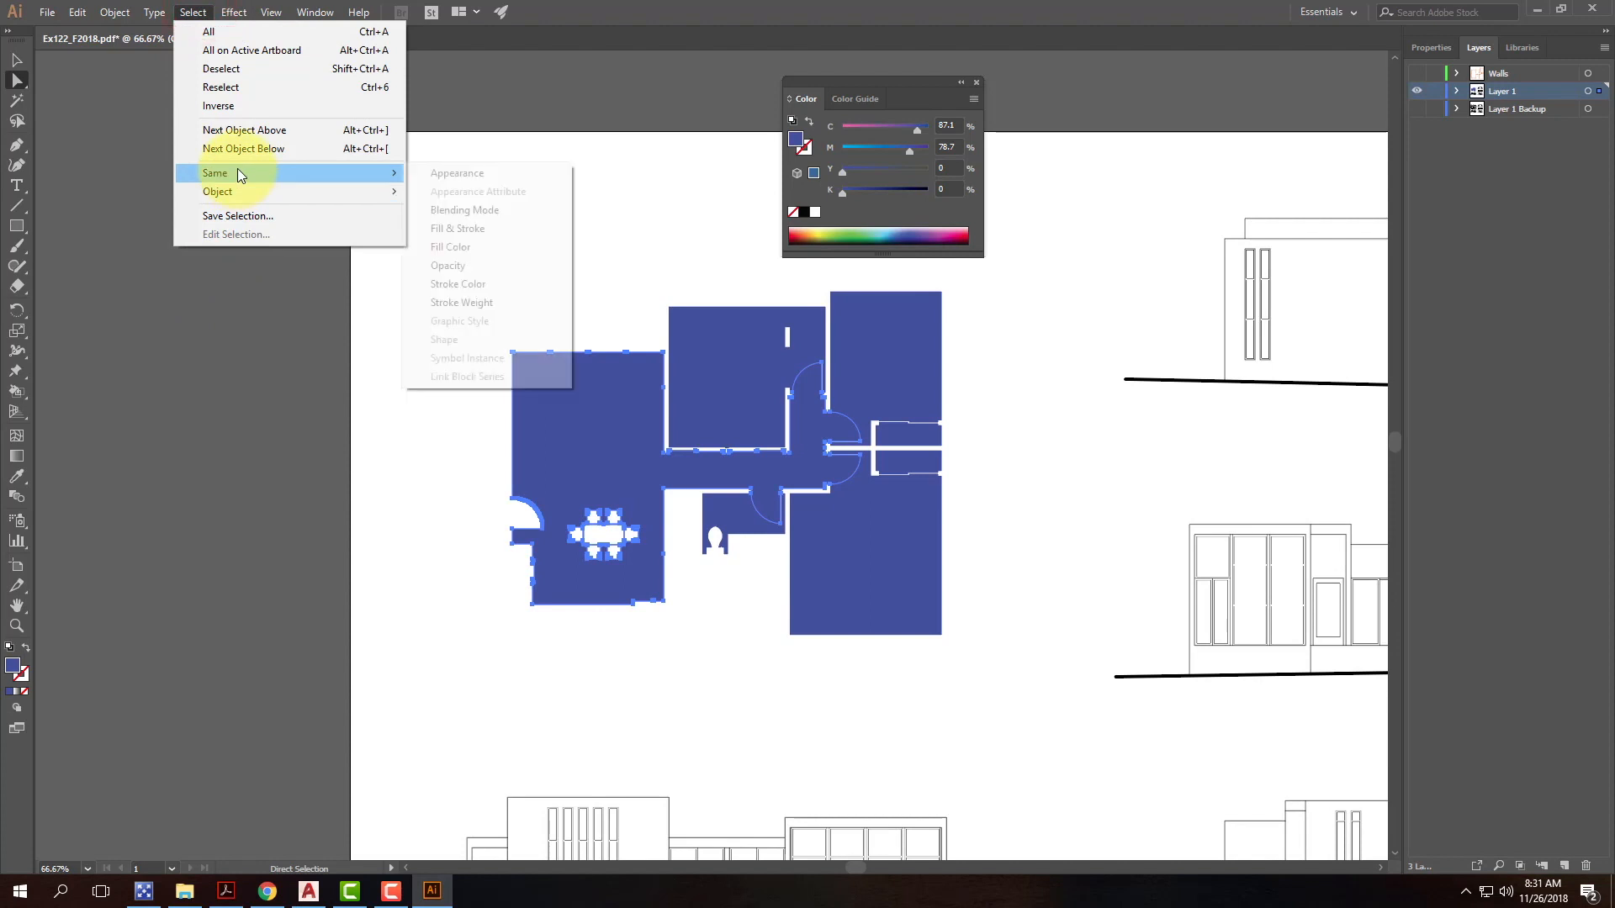
pyautogui.click(477, 248)
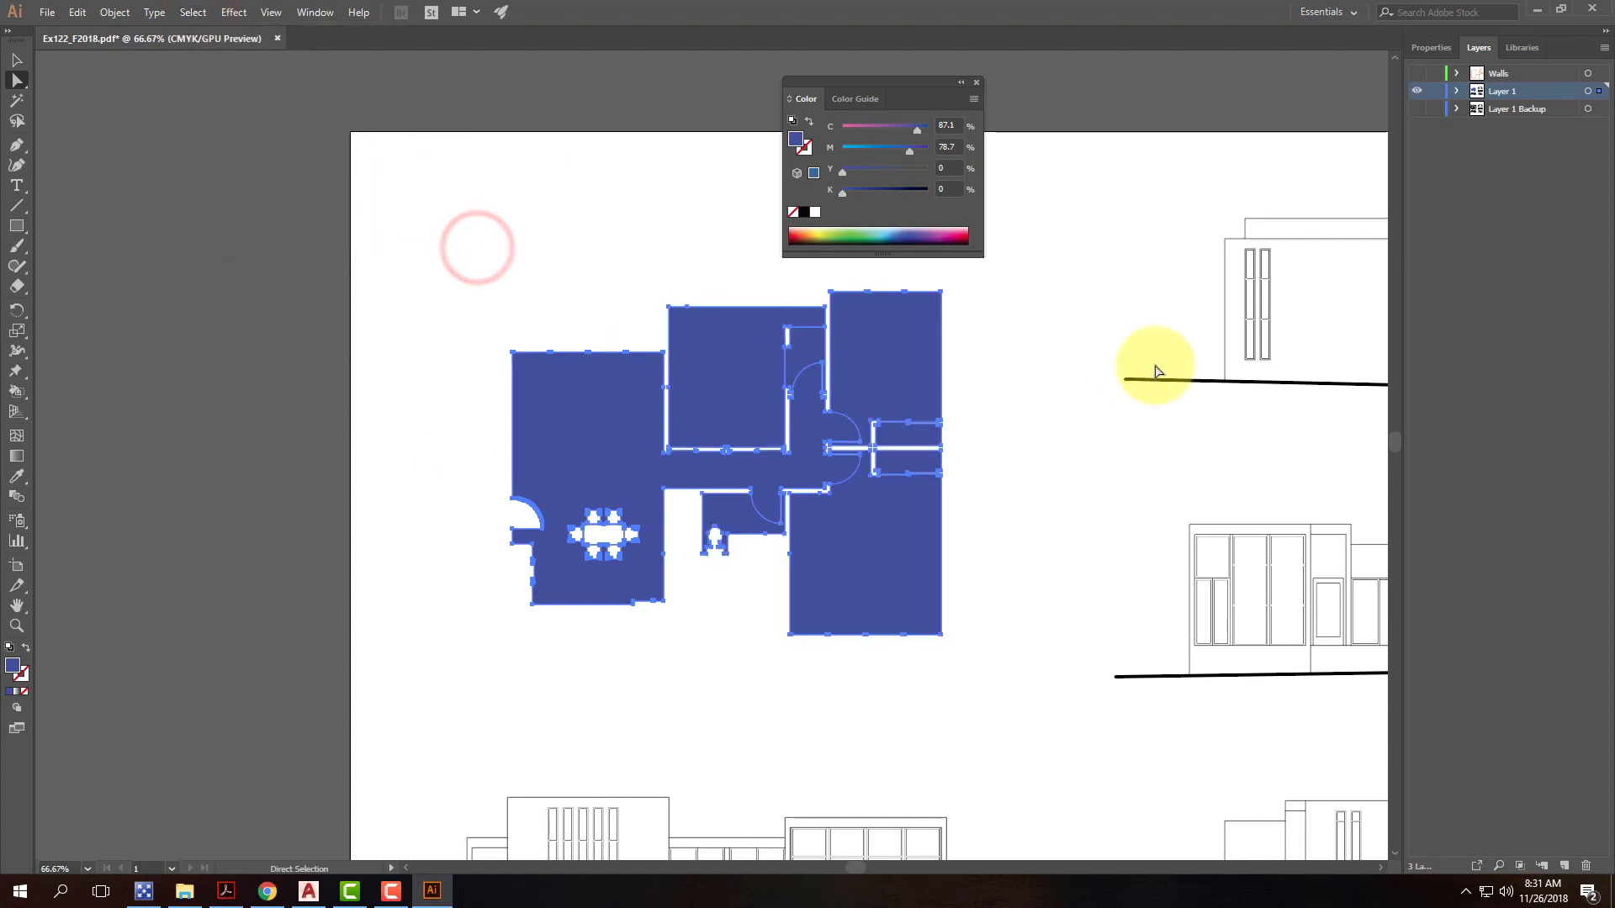
# Step: Create a layer named Floors above Layer 1 and move the selected blue fills onto it
pyautogui.click(1564, 866)
pyautogui.doubleClick(1500, 91)
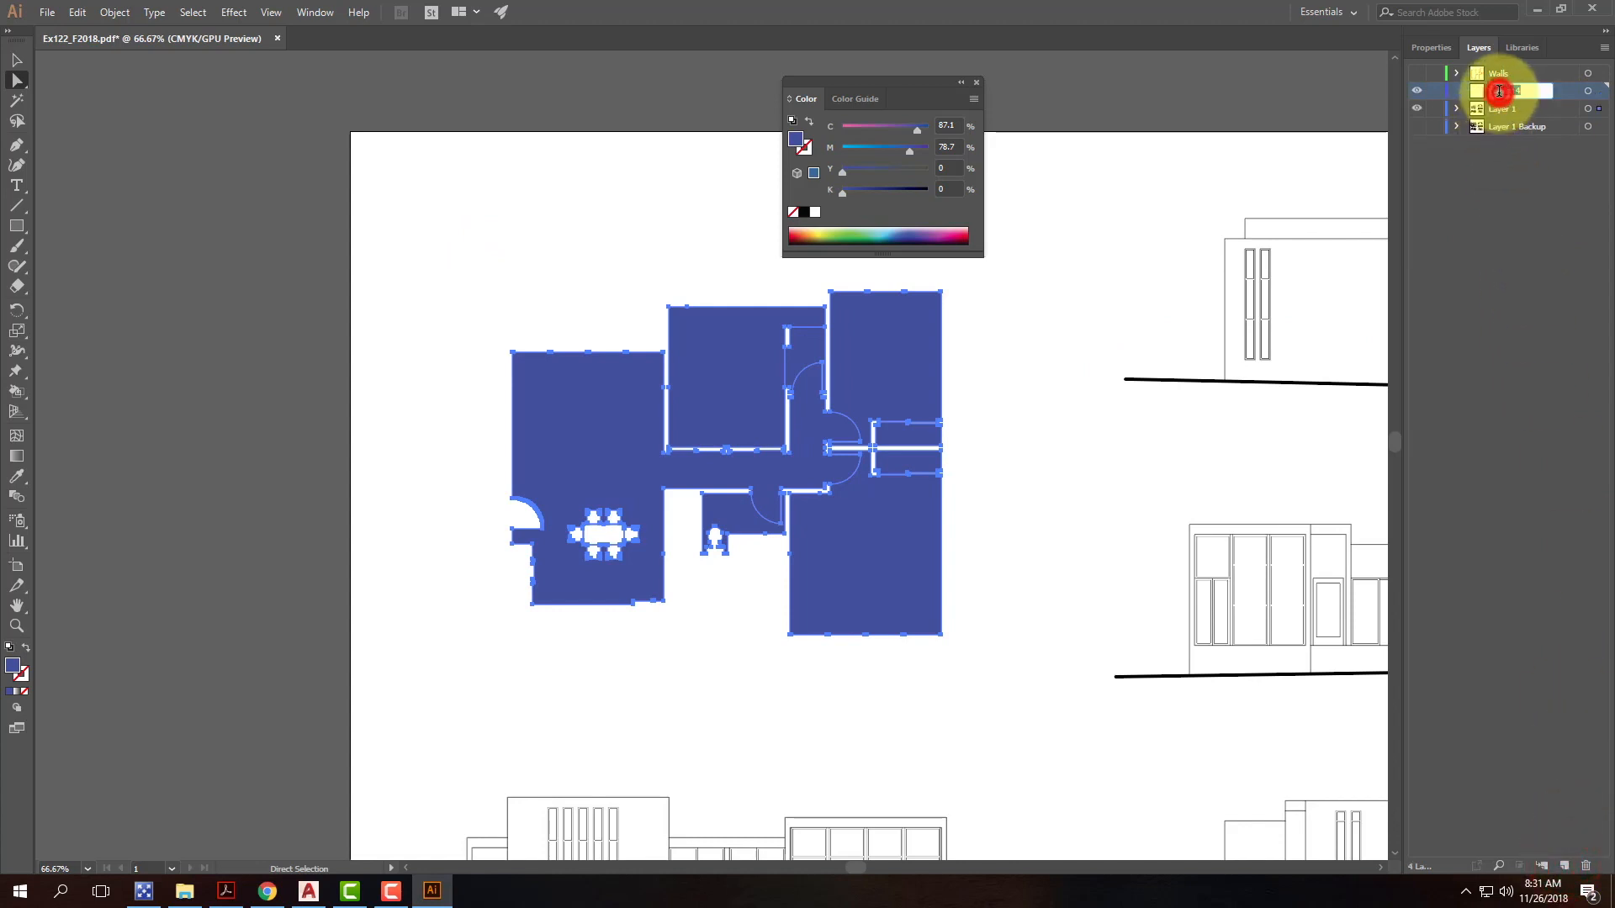
pyautogui.write('Floors')
pyautogui.press('Return')
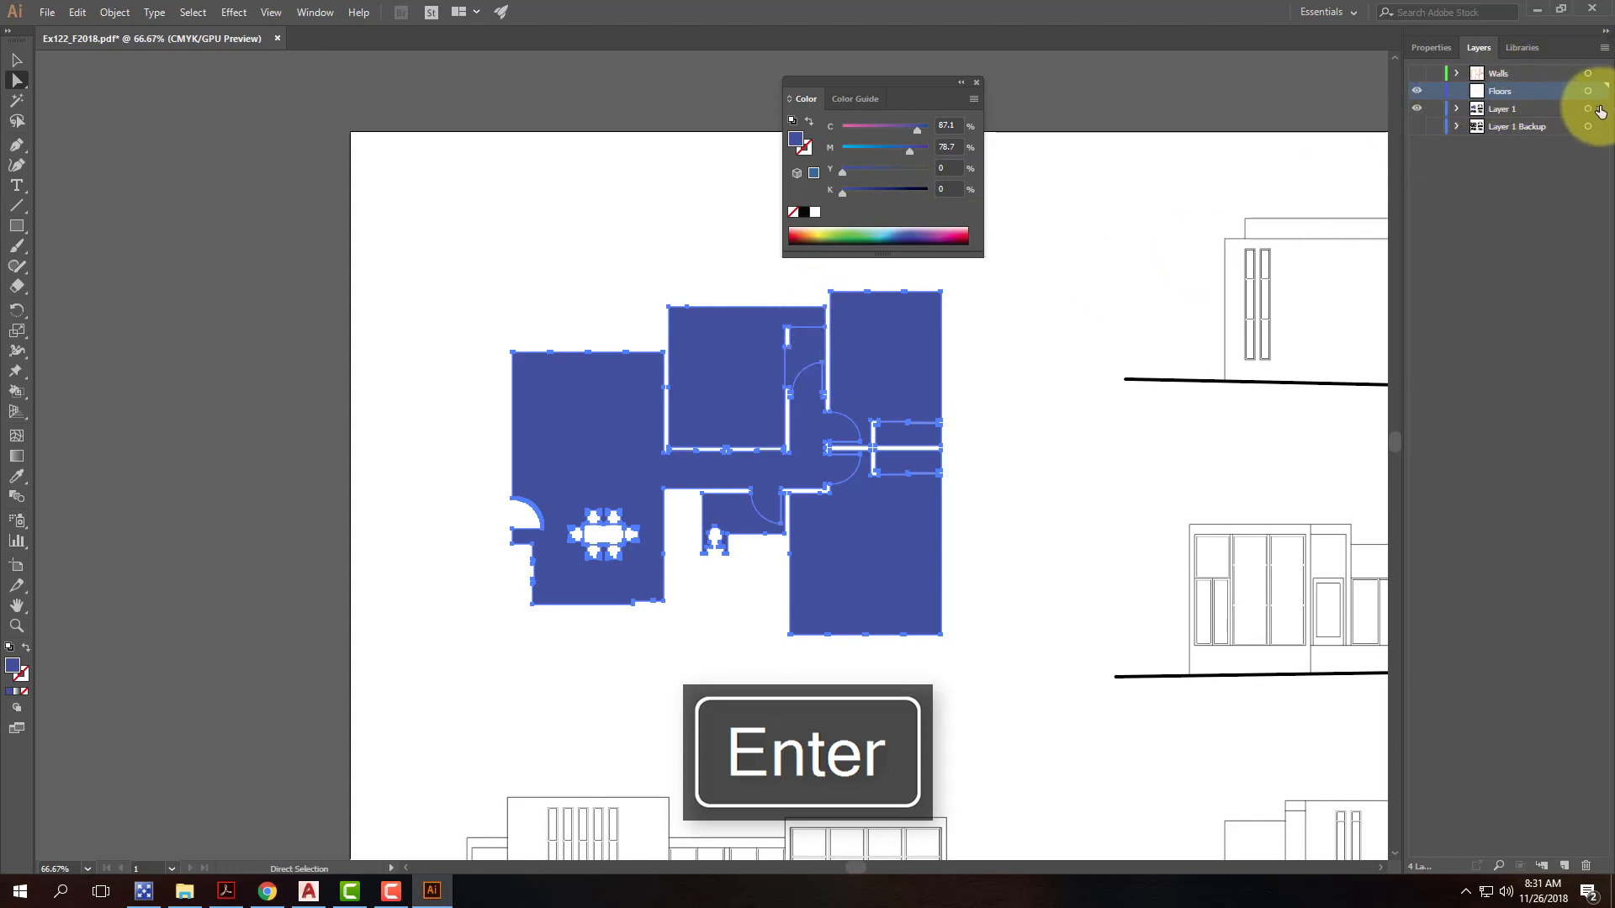
pyautogui.moveTo(1600, 103); pyautogui.dragTo(1600, 91)
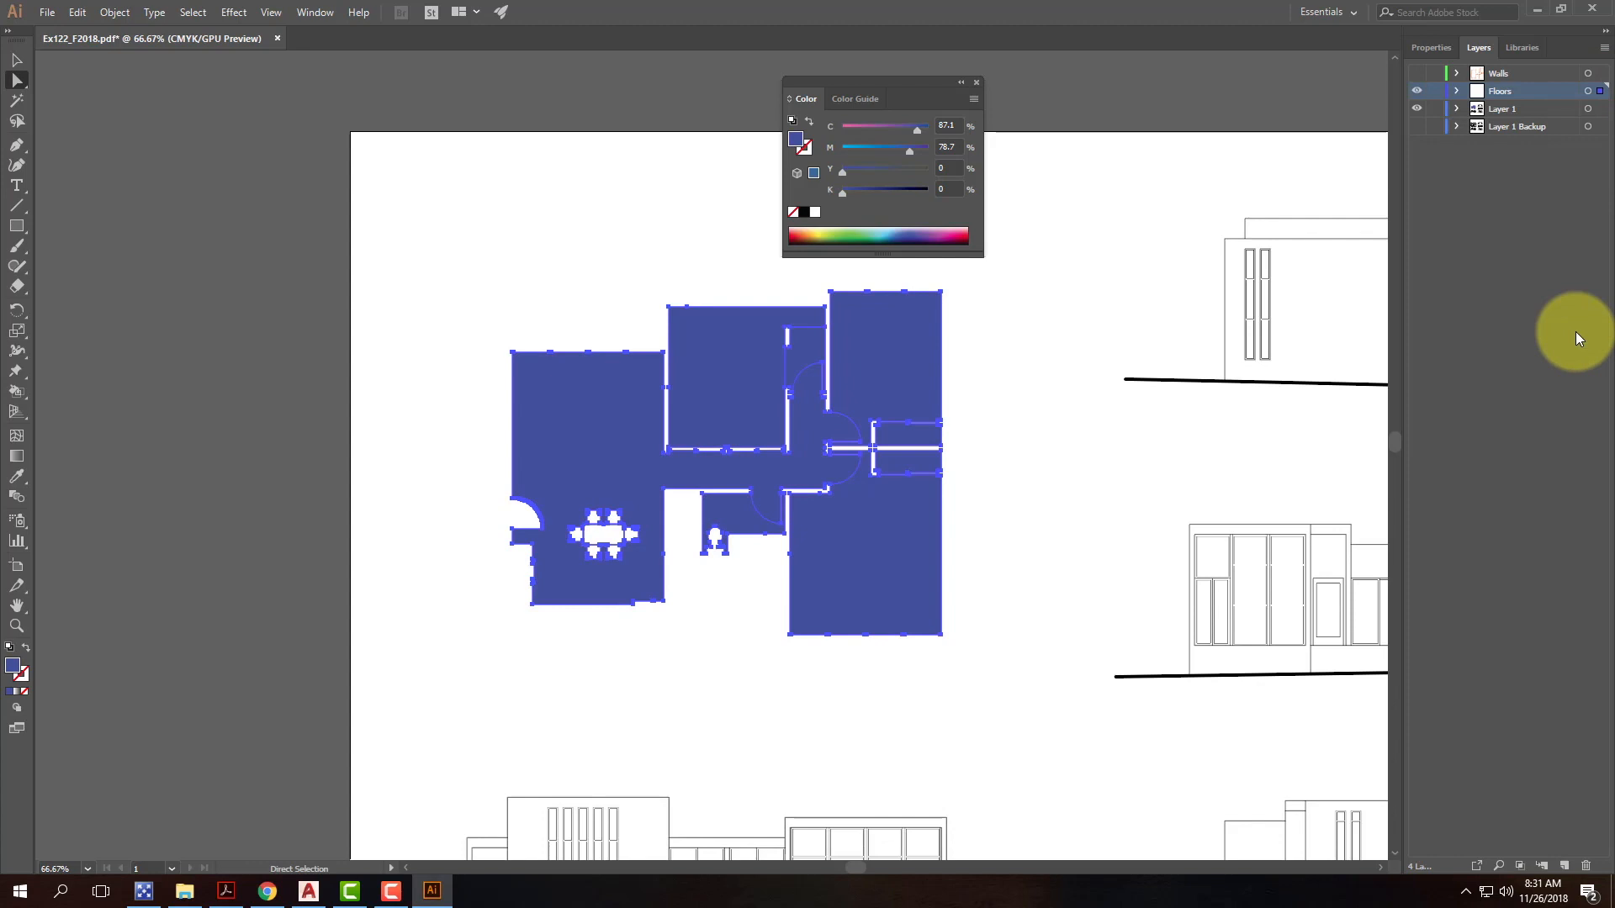
# Step: Hide Floors and Layer 1, check the Walls and Floors layers one at a time, and leave only Walls shown
pyautogui.click(1415, 91)
pyautogui.click(1419, 109)
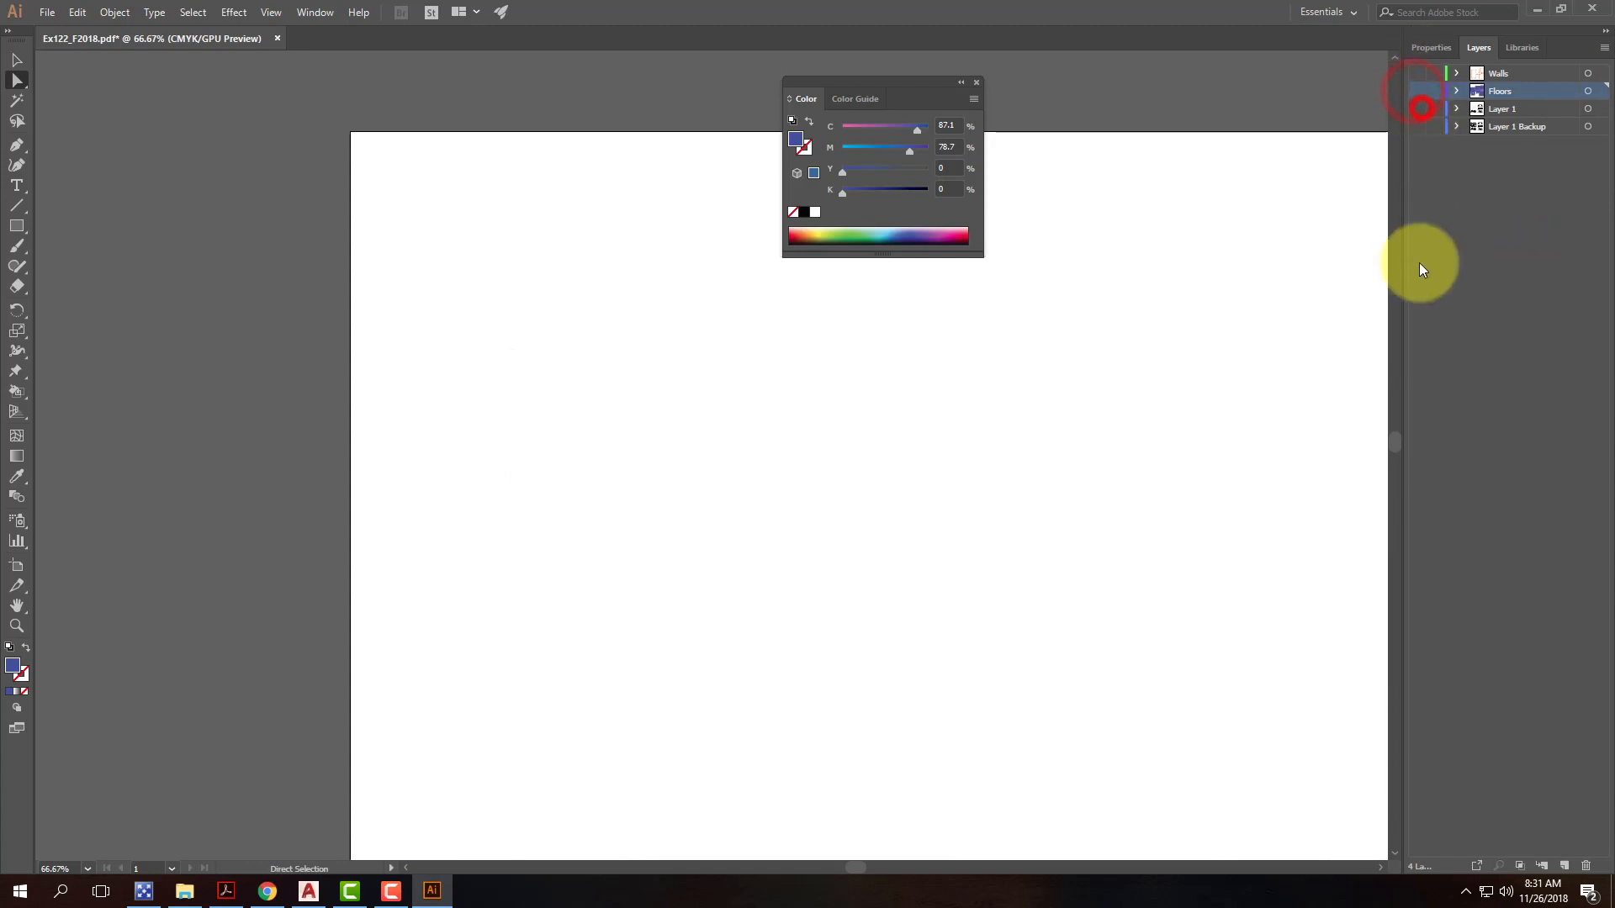
pyautogui.click(1415, 74)
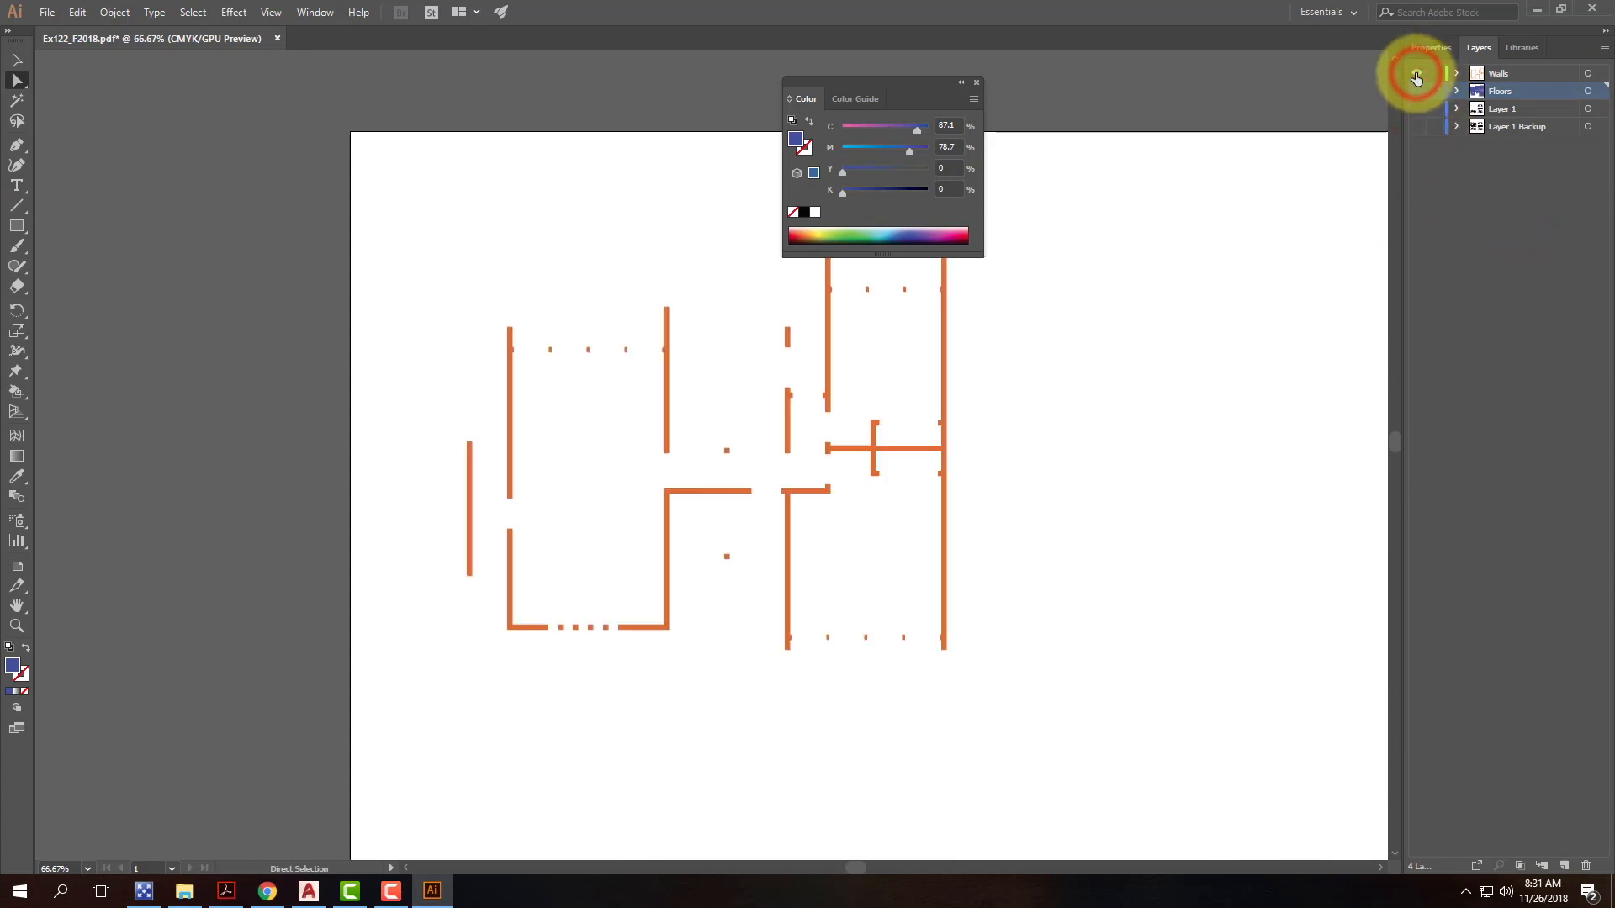
pyautogui.click(1415, 74)
pyautogui.click(1417, 91)
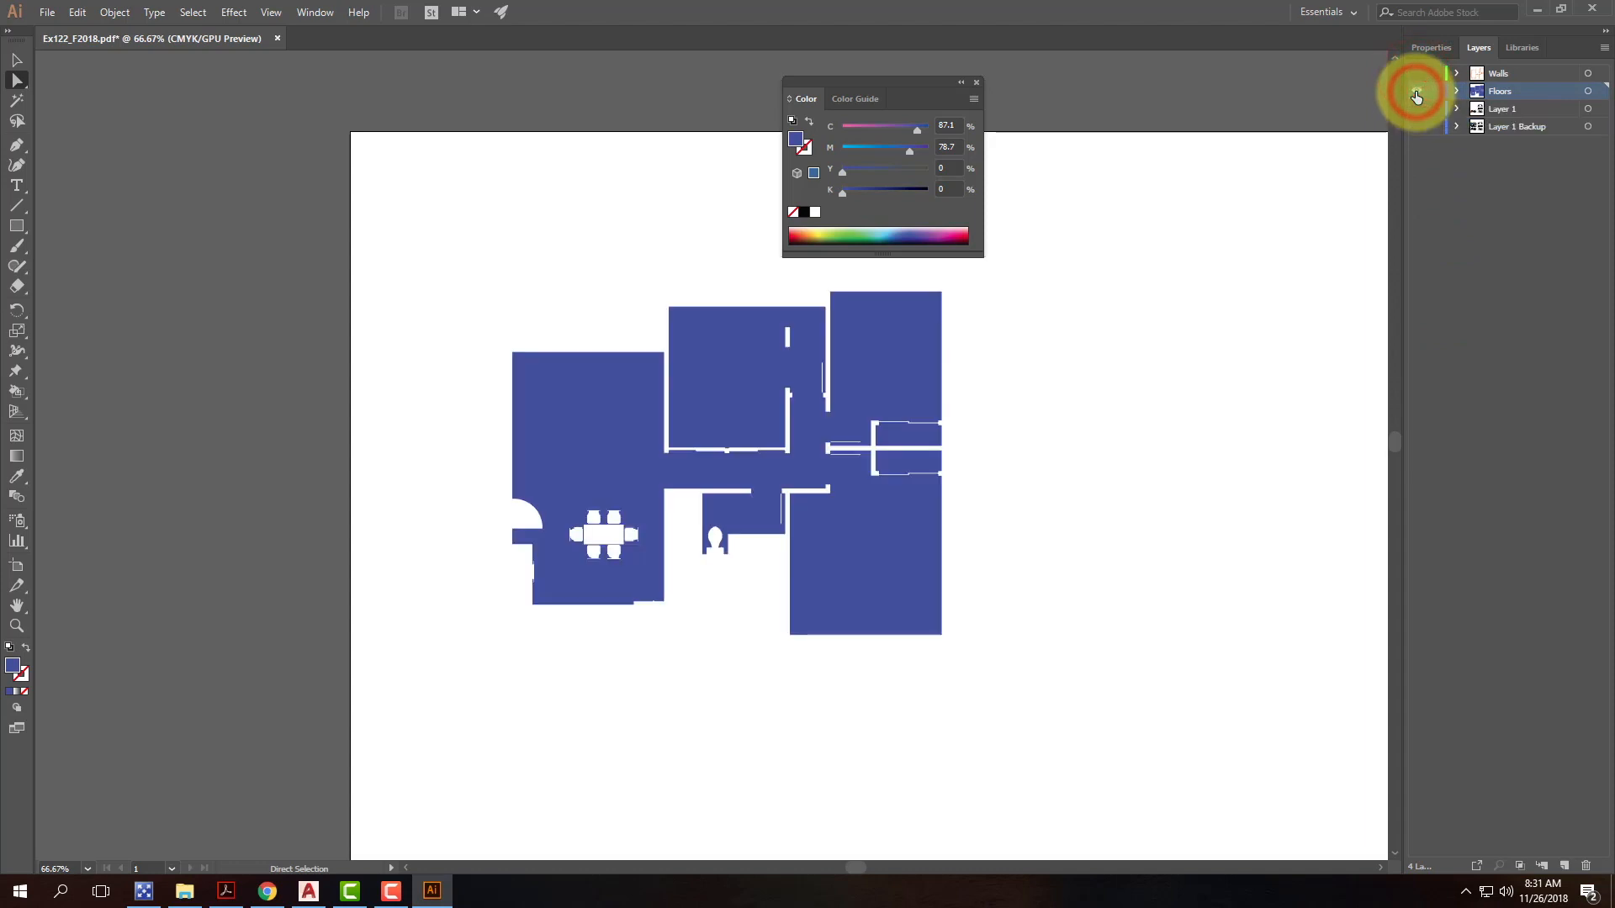
pyautogui.click(1416, 90)
pyautogui.click(1415, 74)
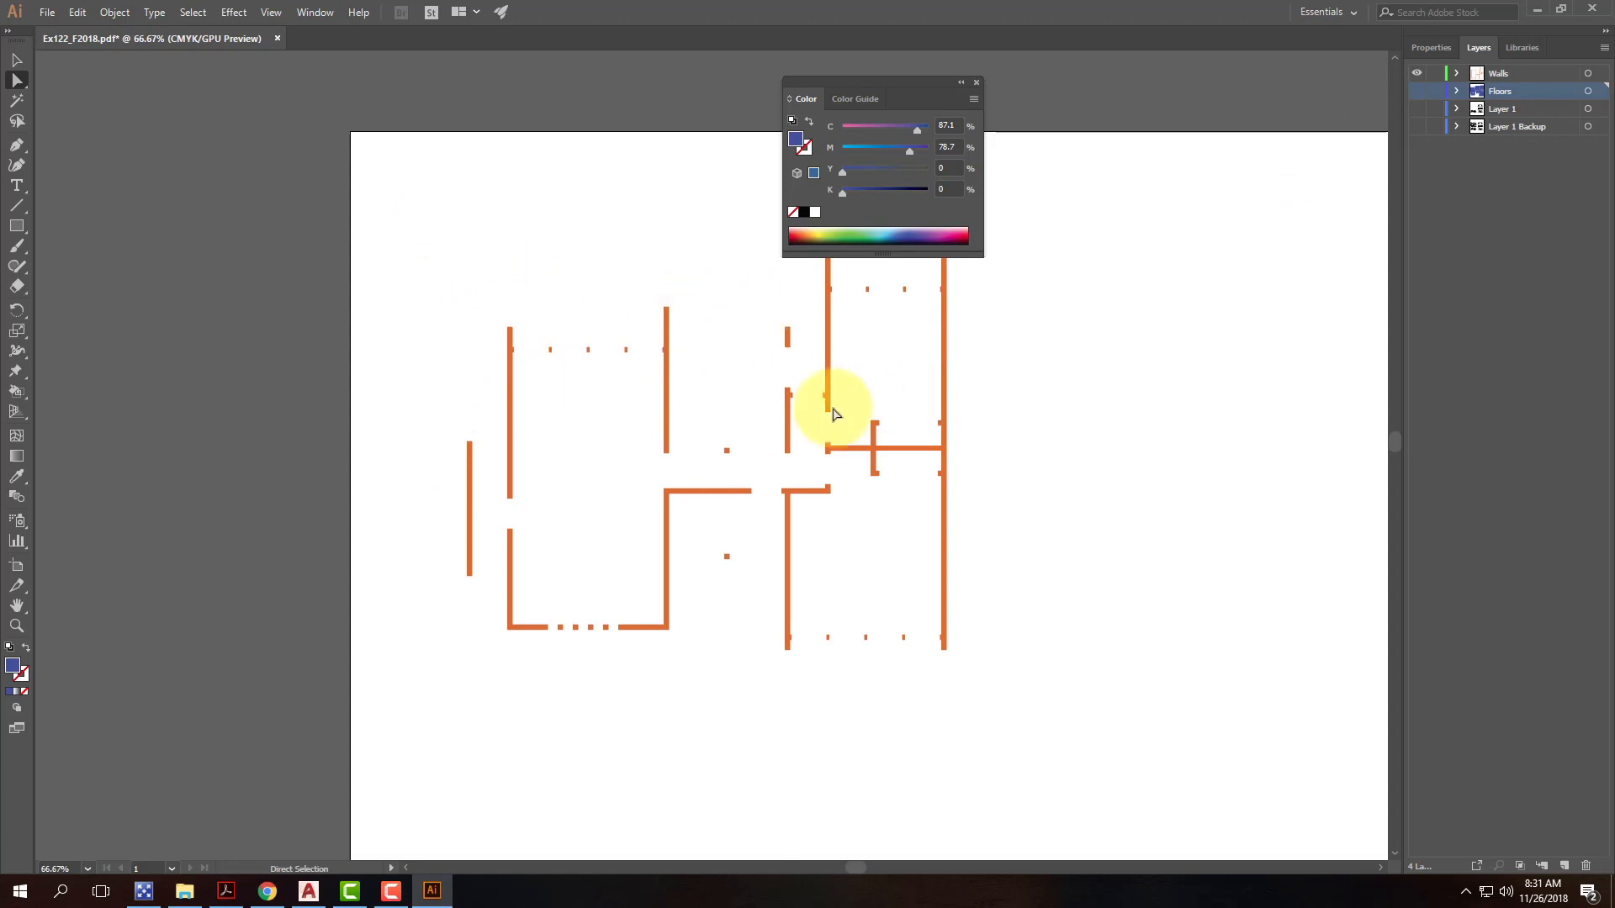
# Step: Recolor all the wall fills to gray with CMYK values 0, 0, 0 and 30%
pyautogui.hotkey('ctrl', 'a')
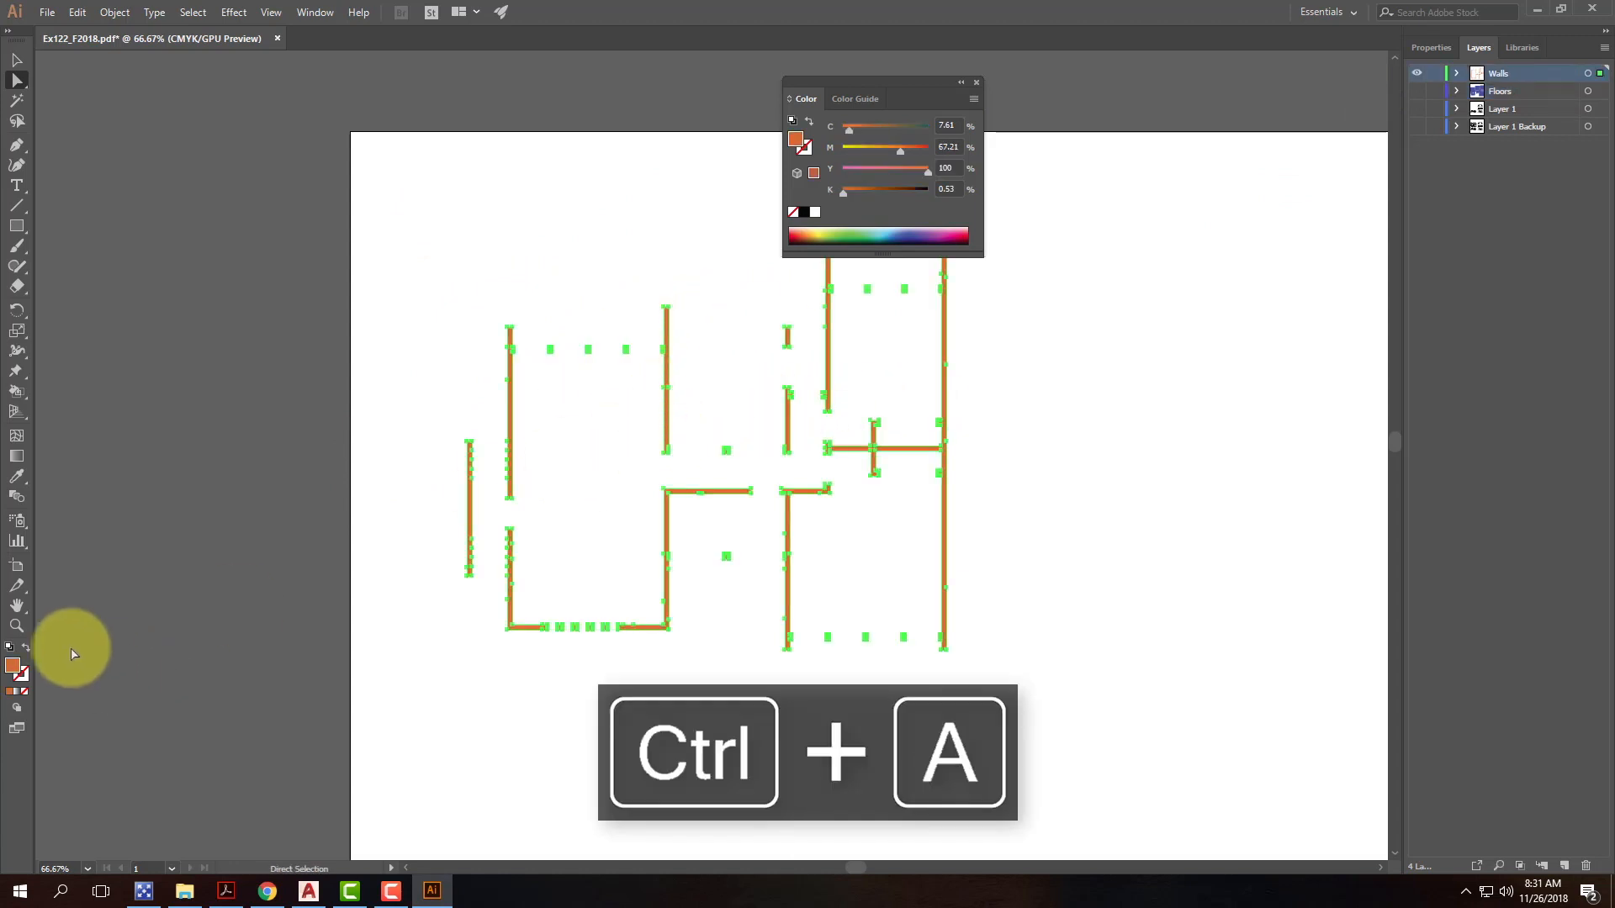
pyautogui.doubleClick(13, 666)
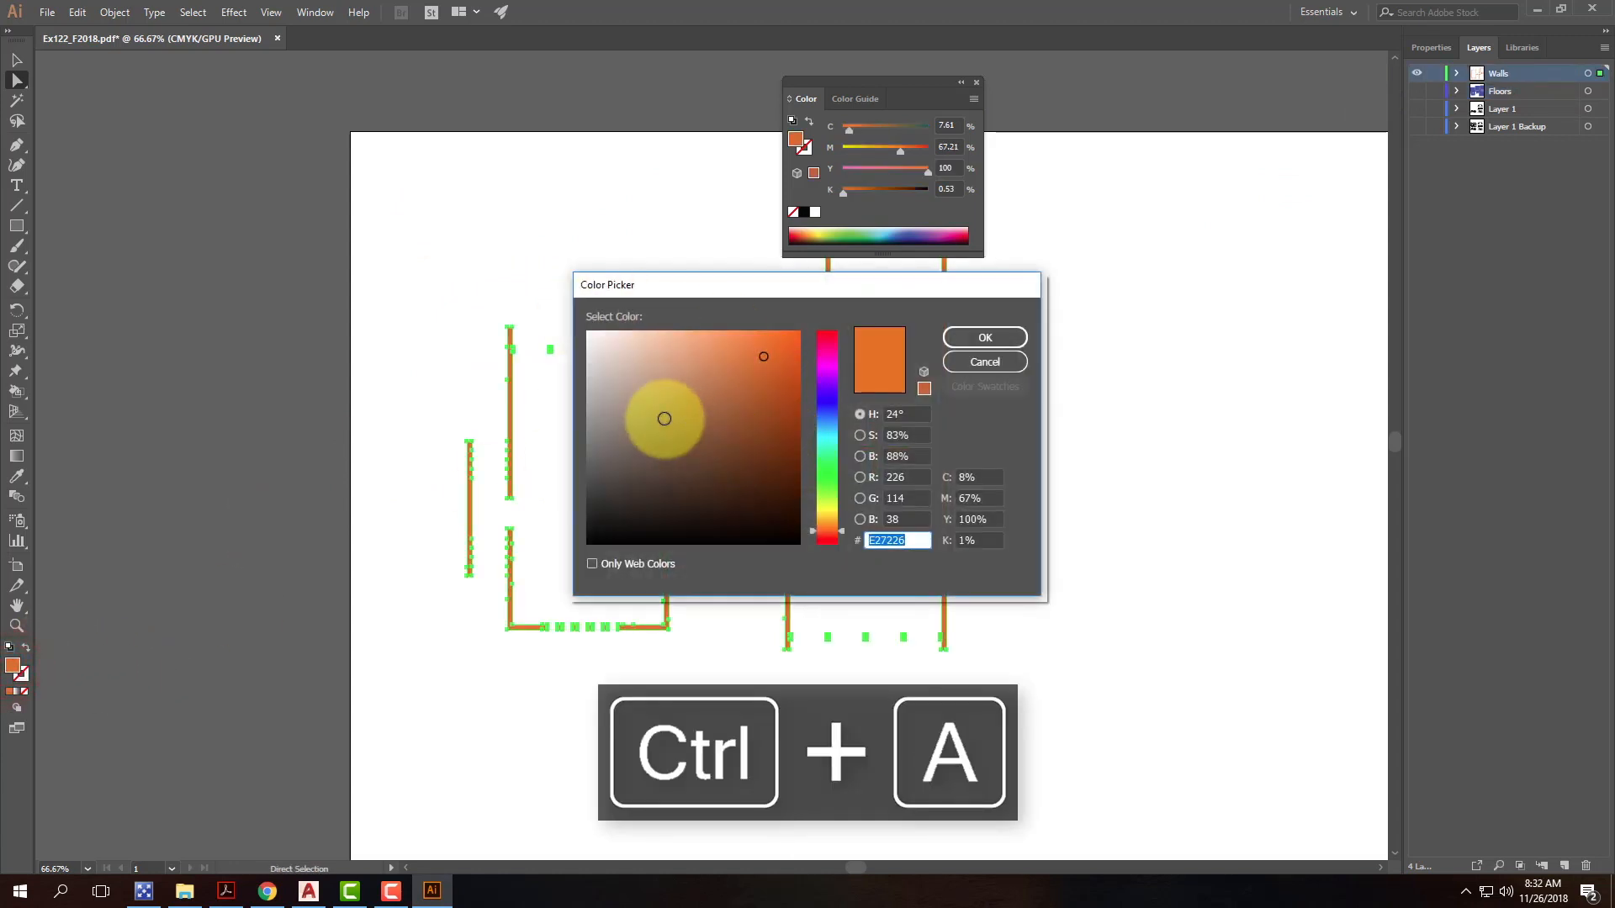
pyautogui.click(993, 476)
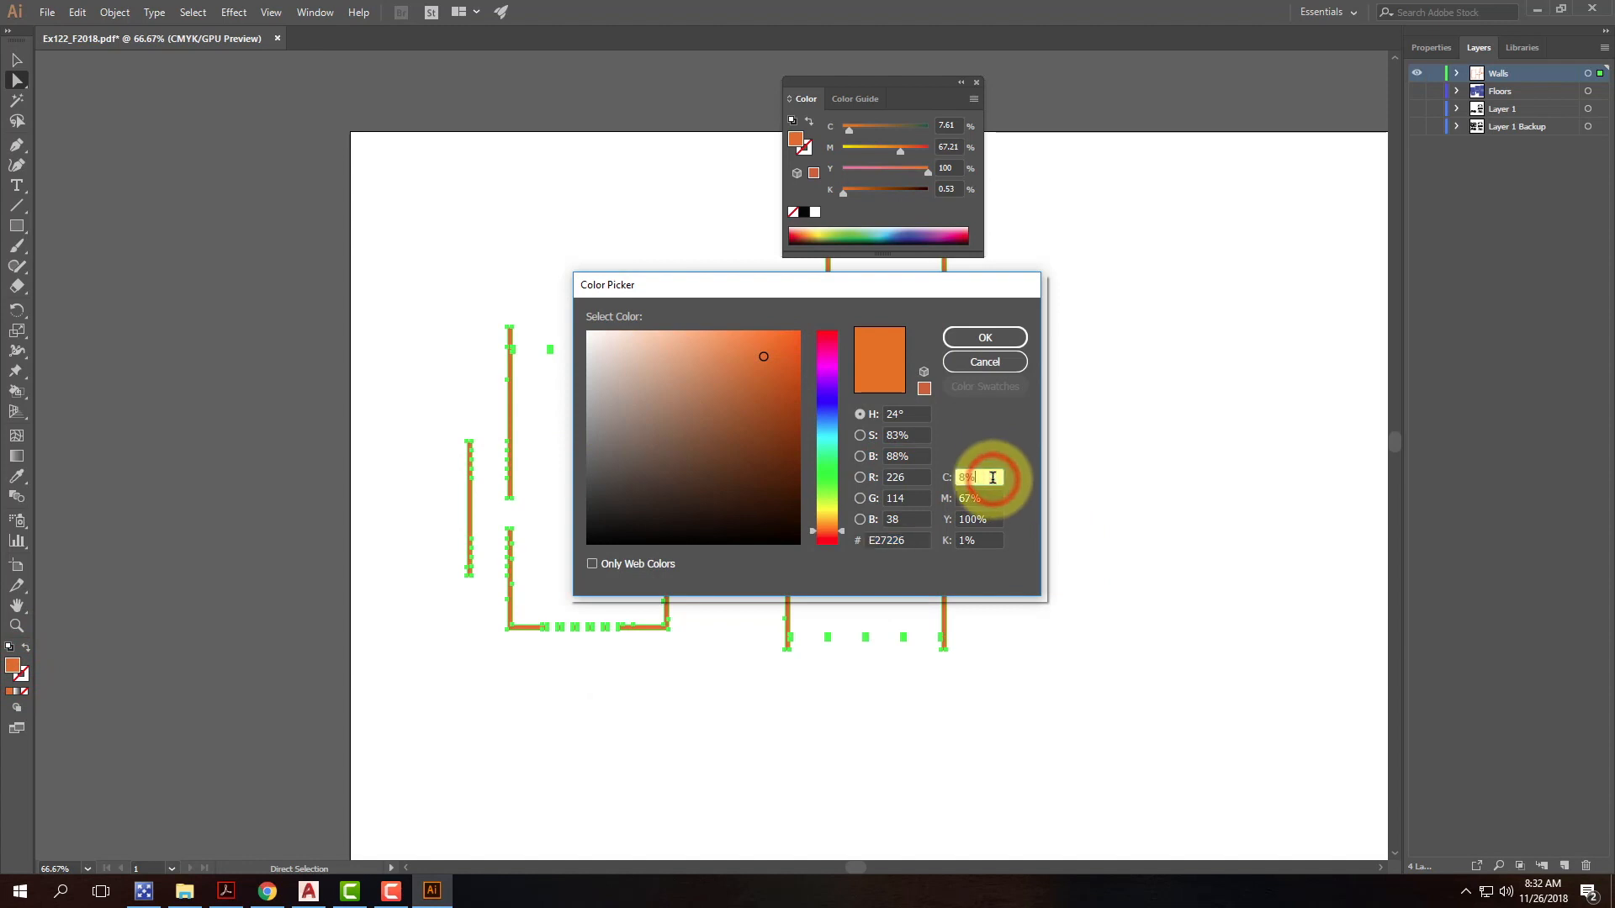
pyautogui.press('BackSpace')
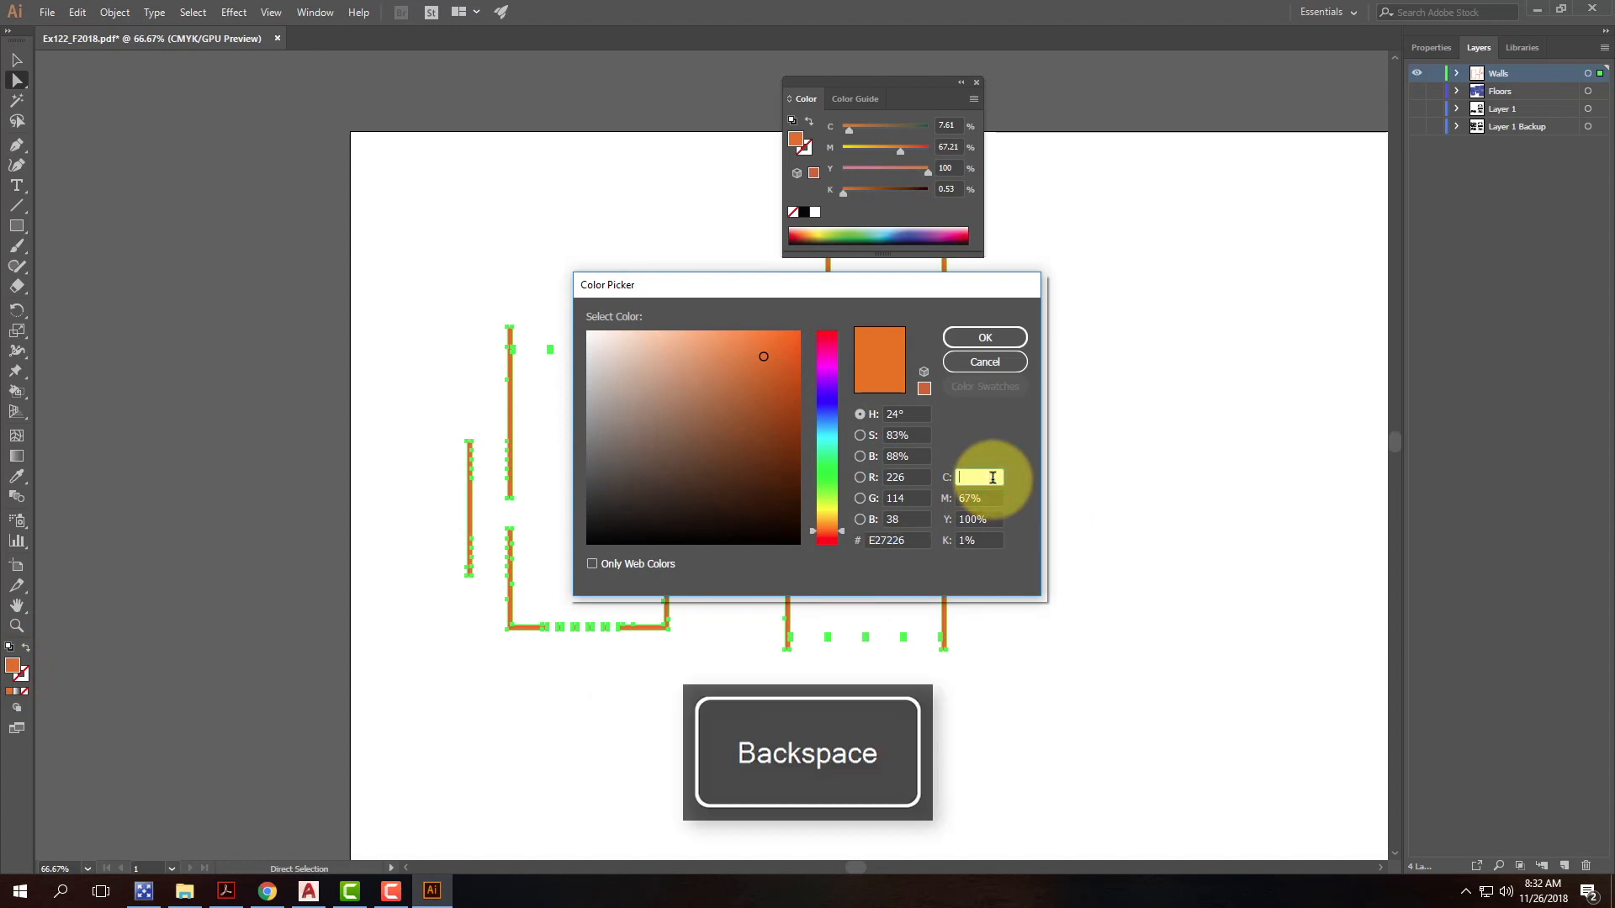
pyautogui.press('Tab')
pyautogui.write('0')
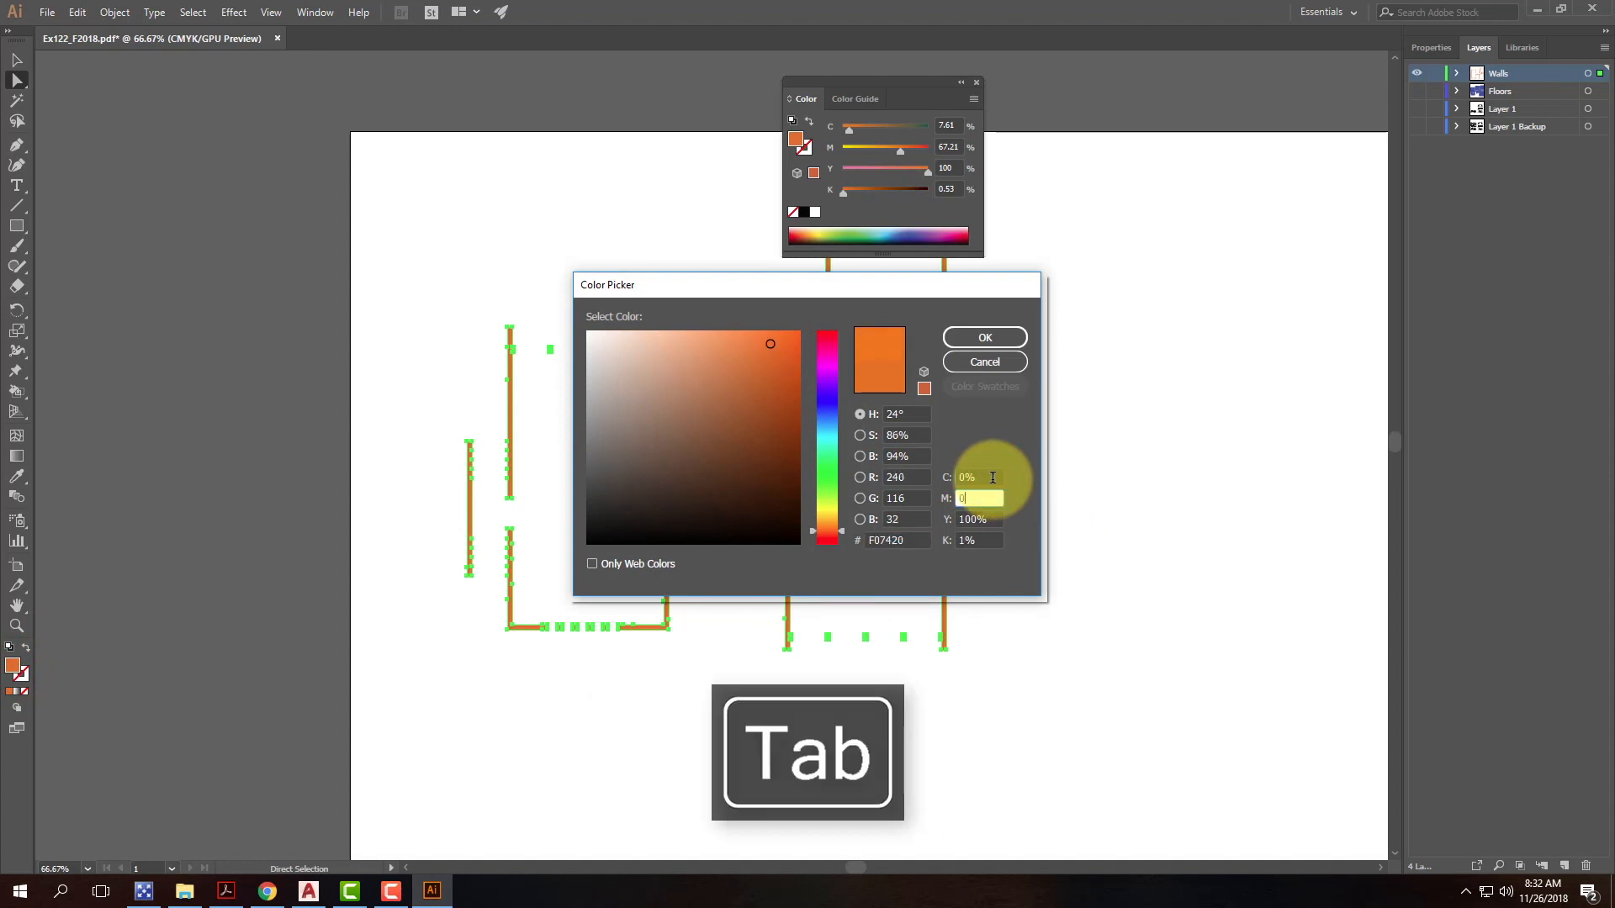
pyautogui.press('Tab')
pyautogui.write('0')
pyautogui.press('Tab')
pyautogui.write('30')
pyautogui.press('Tab')
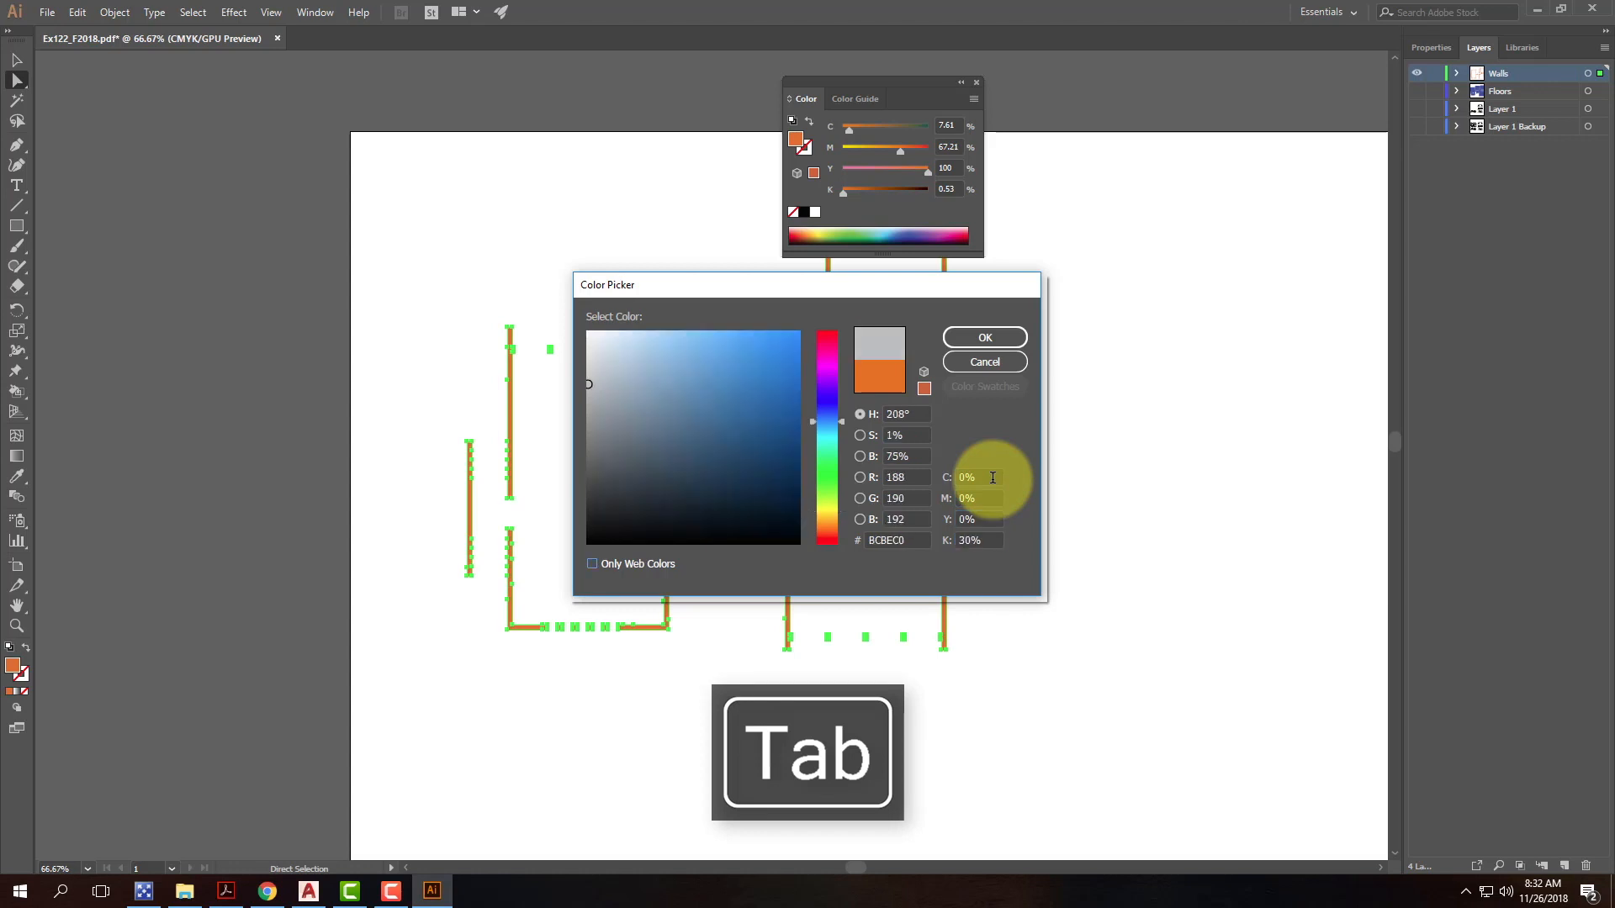
pyautogui.click(994, 340)
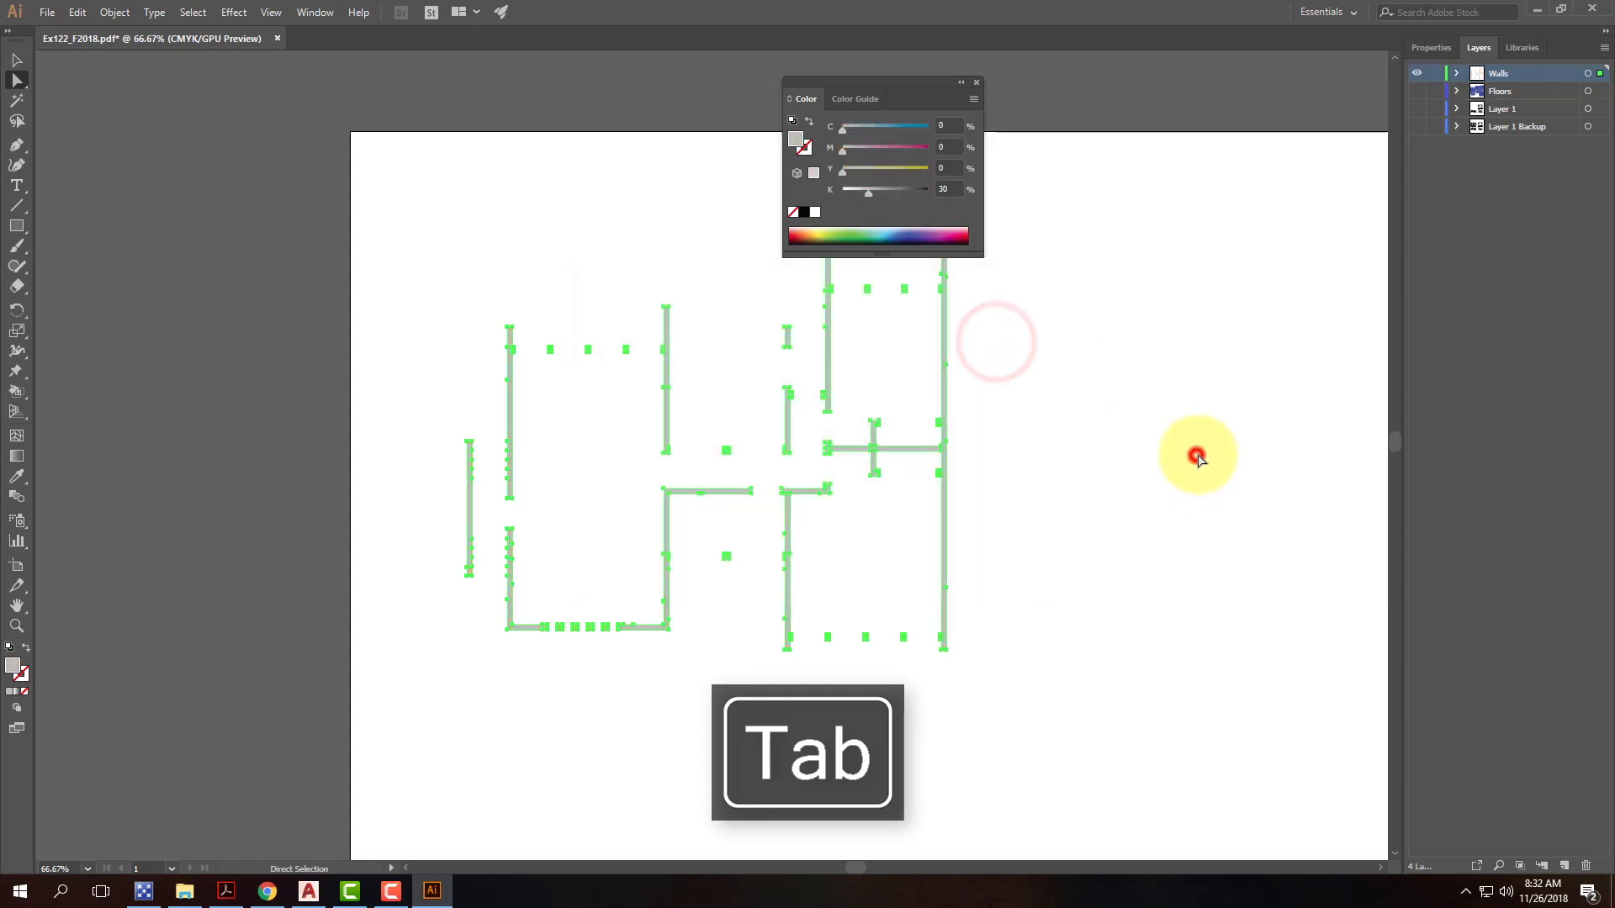
pyautogui.click(1197, 457)
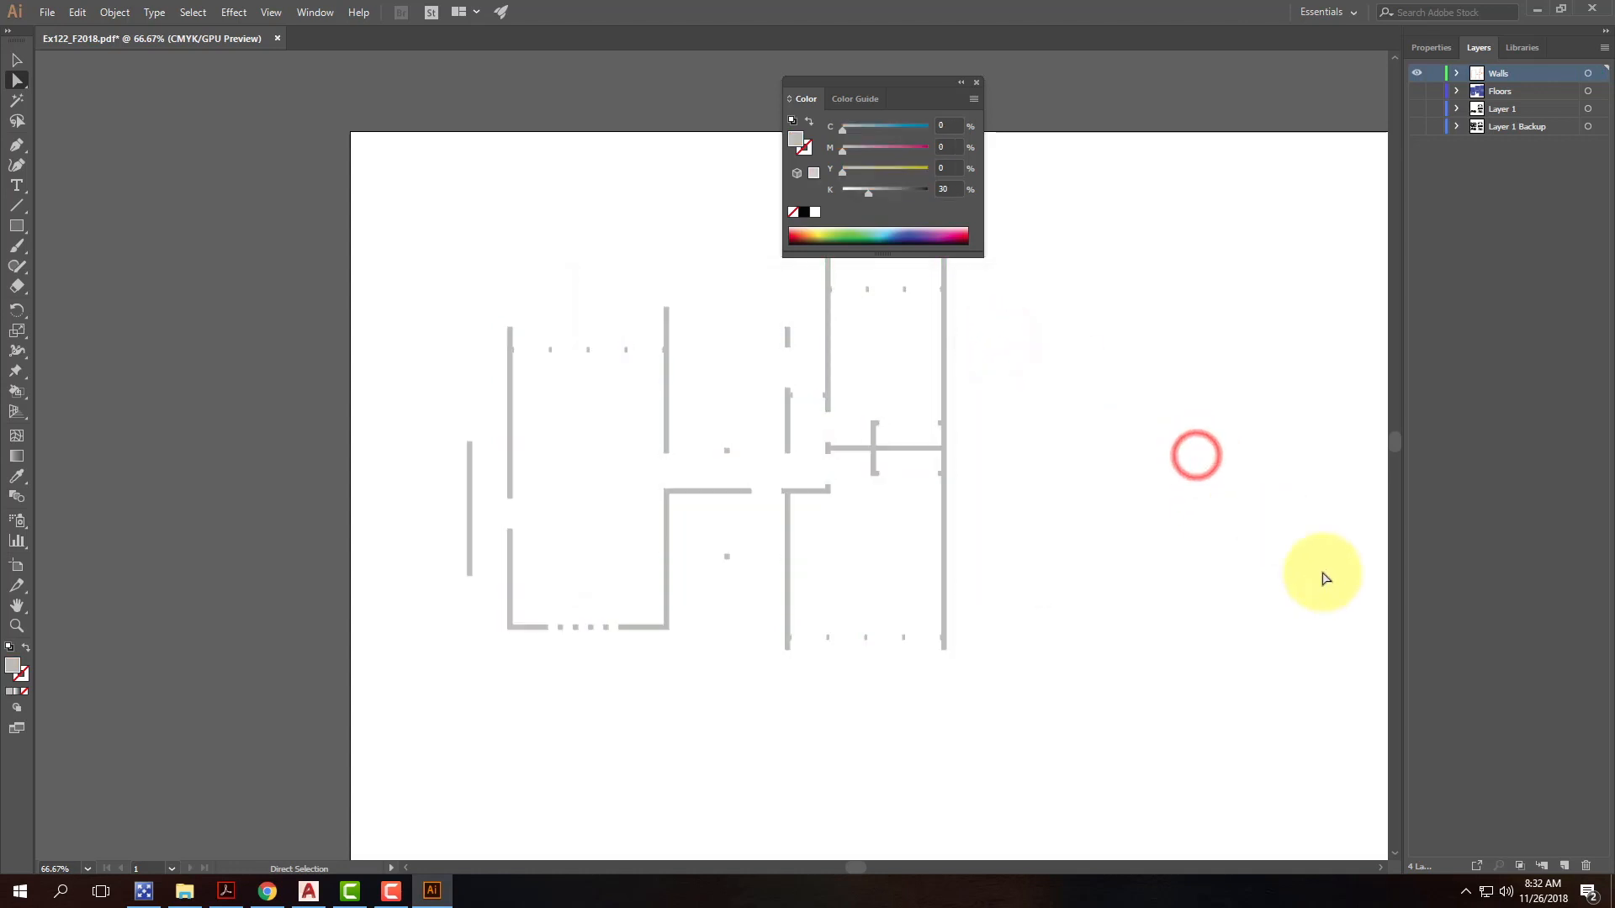
# Step: Show the Layer 1 Backup linework, move that layer above Walls, and lock it
pyautogui.click(1514, 130)
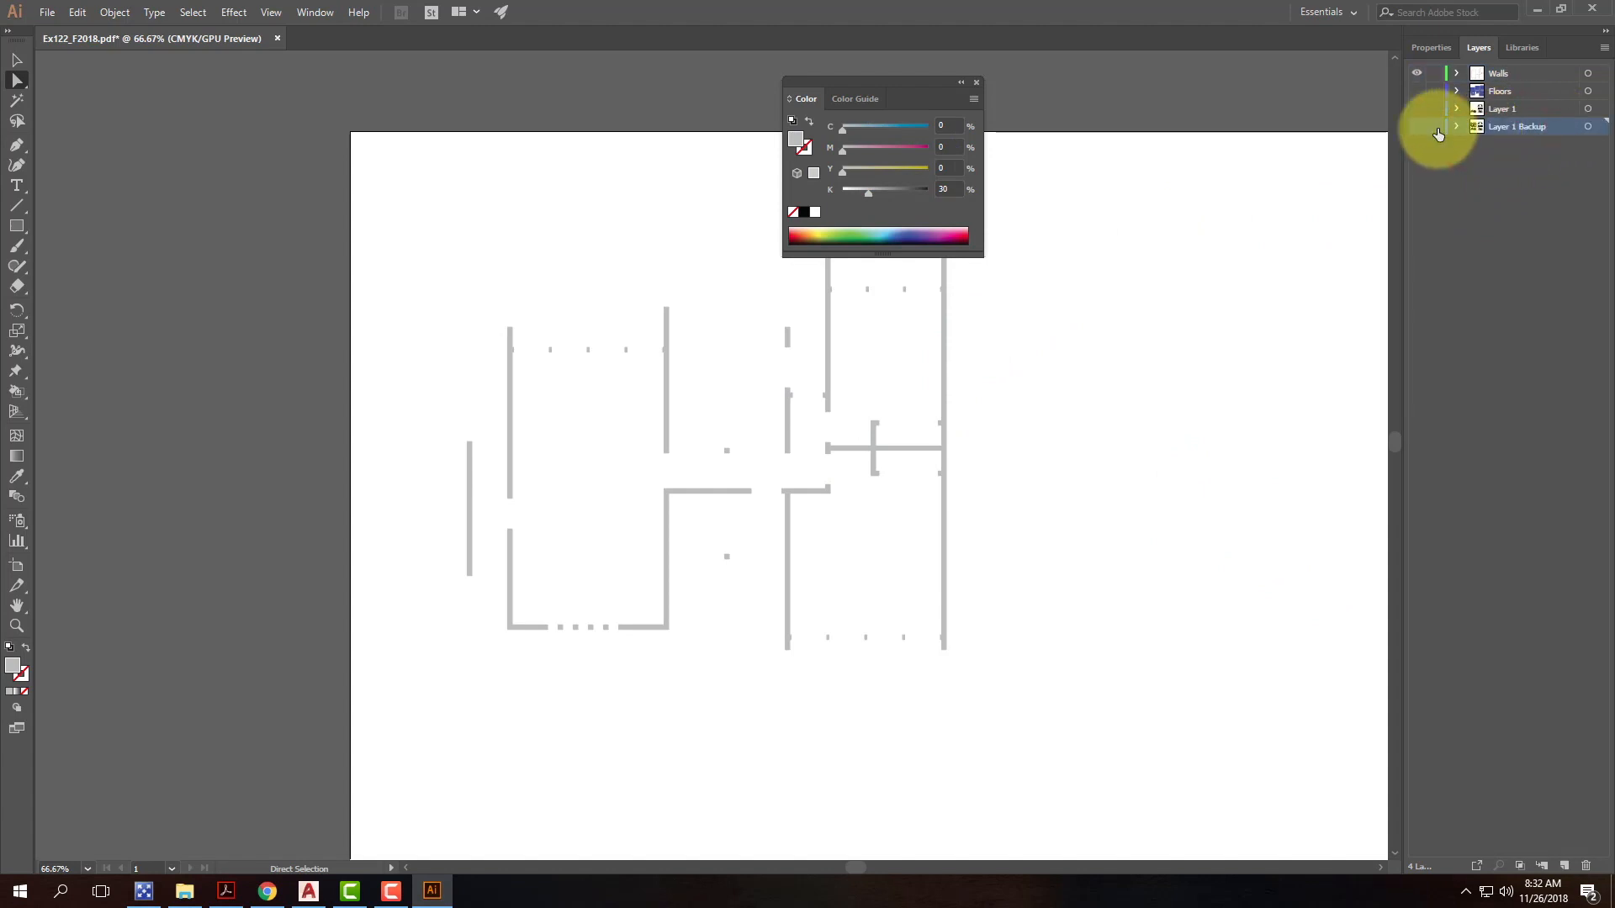
pyautogui.click(1417, 126)
pyautogui.moveTo(1524, 126); pyautogui.dragTo(1523, 67)
pyautogui.click(1539, 310)
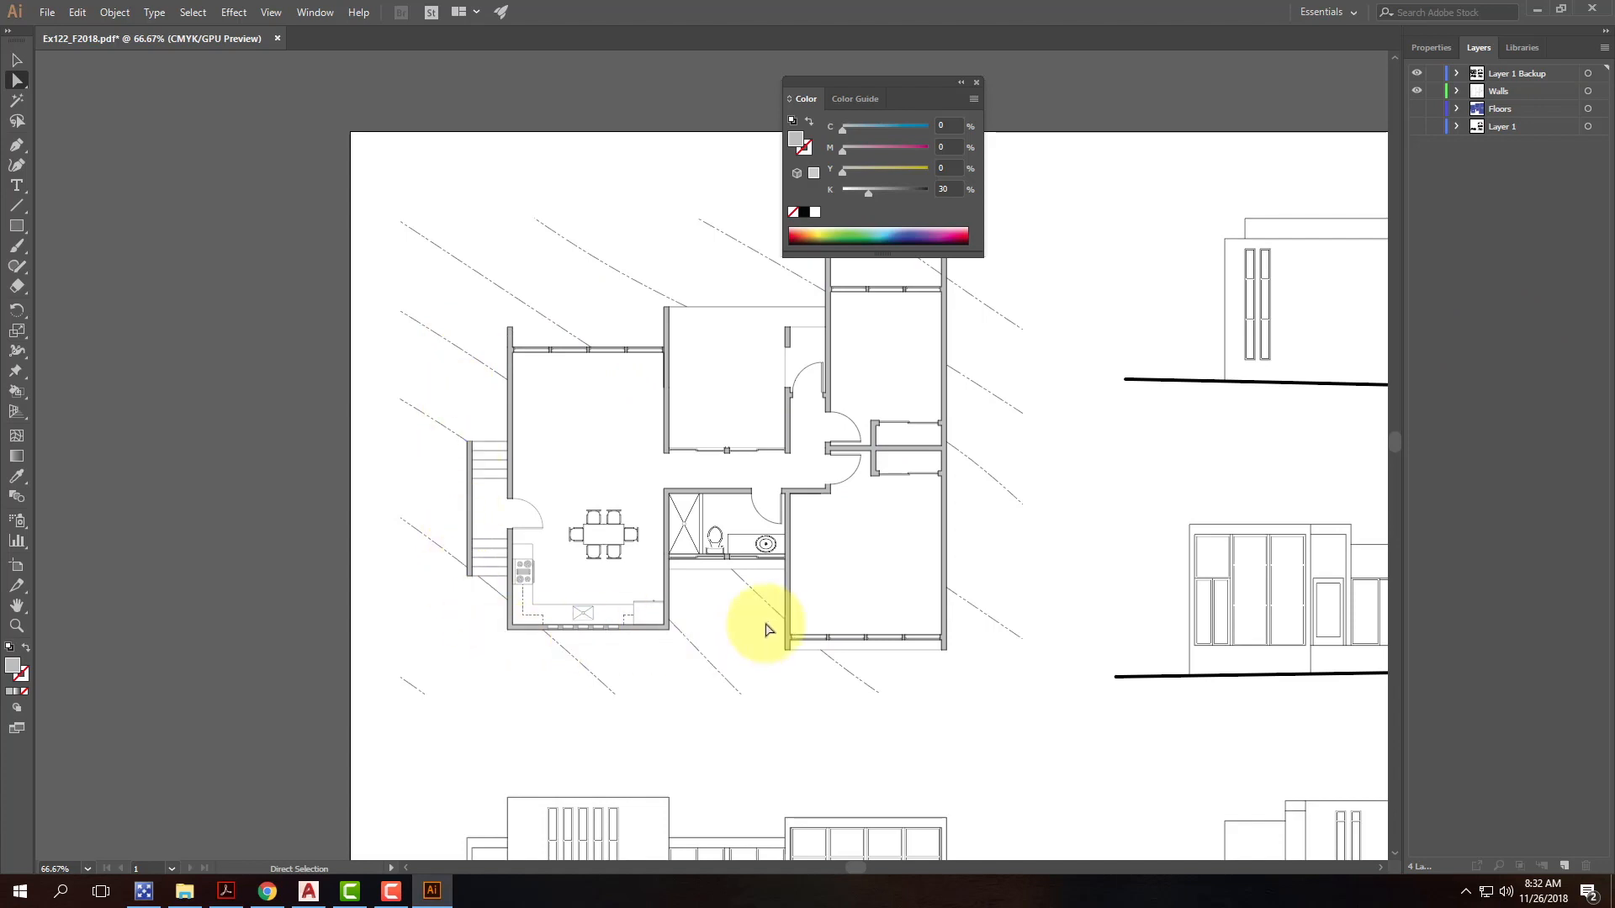
pyautogui.click(1435, 73)
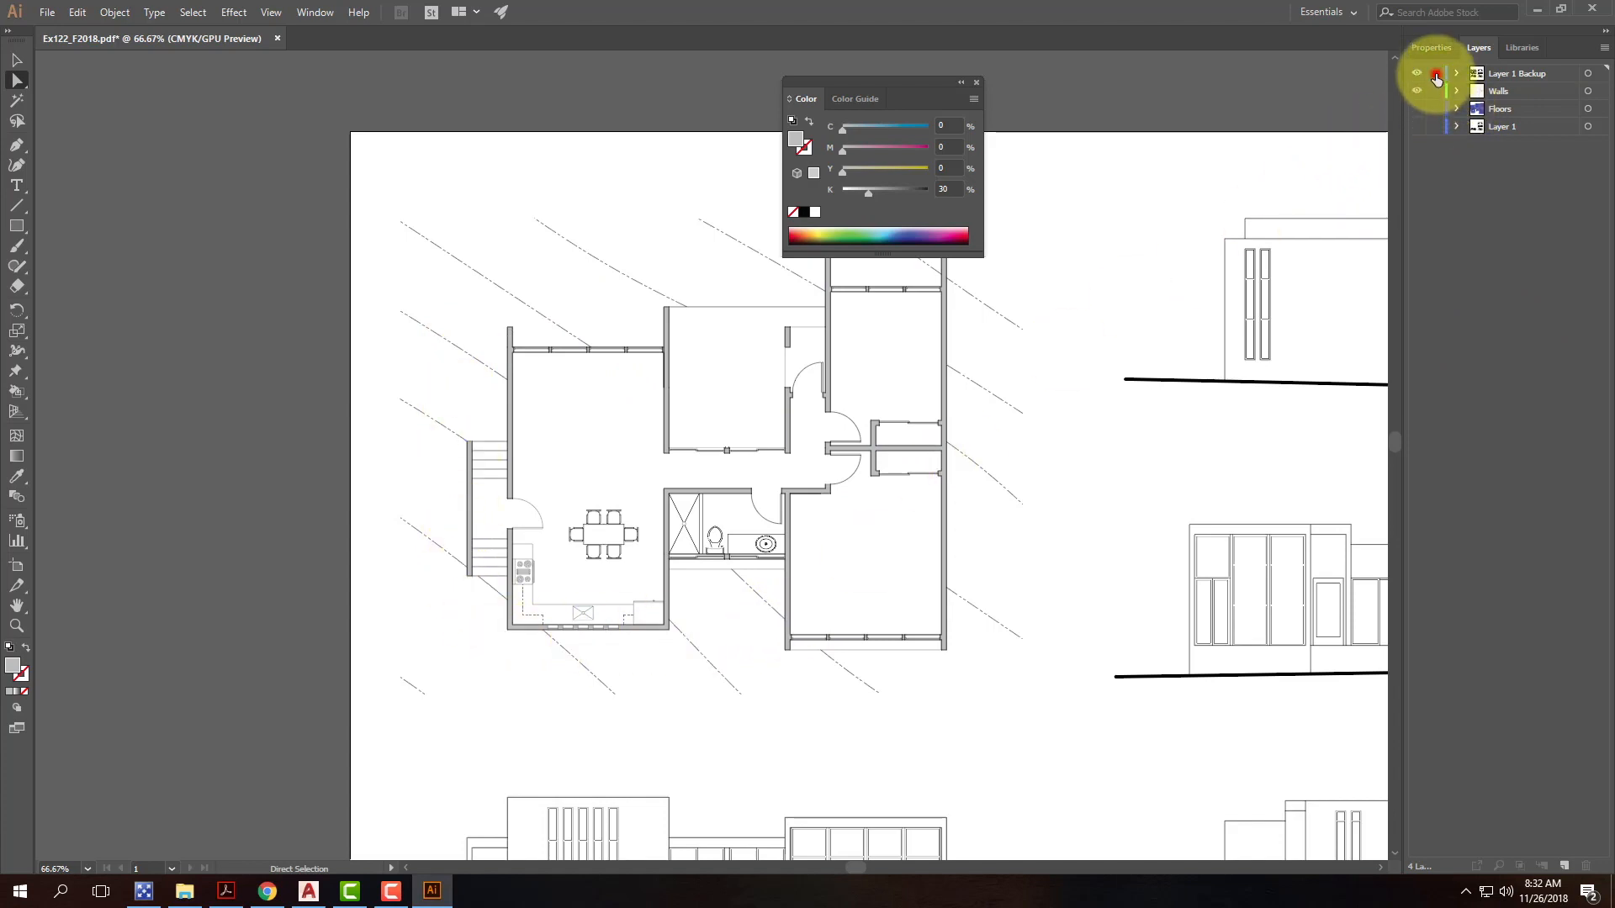
# Step: Select everything on the Walls layer and darken its gray fill to 50% black
pyautogui.click(1494, 90)
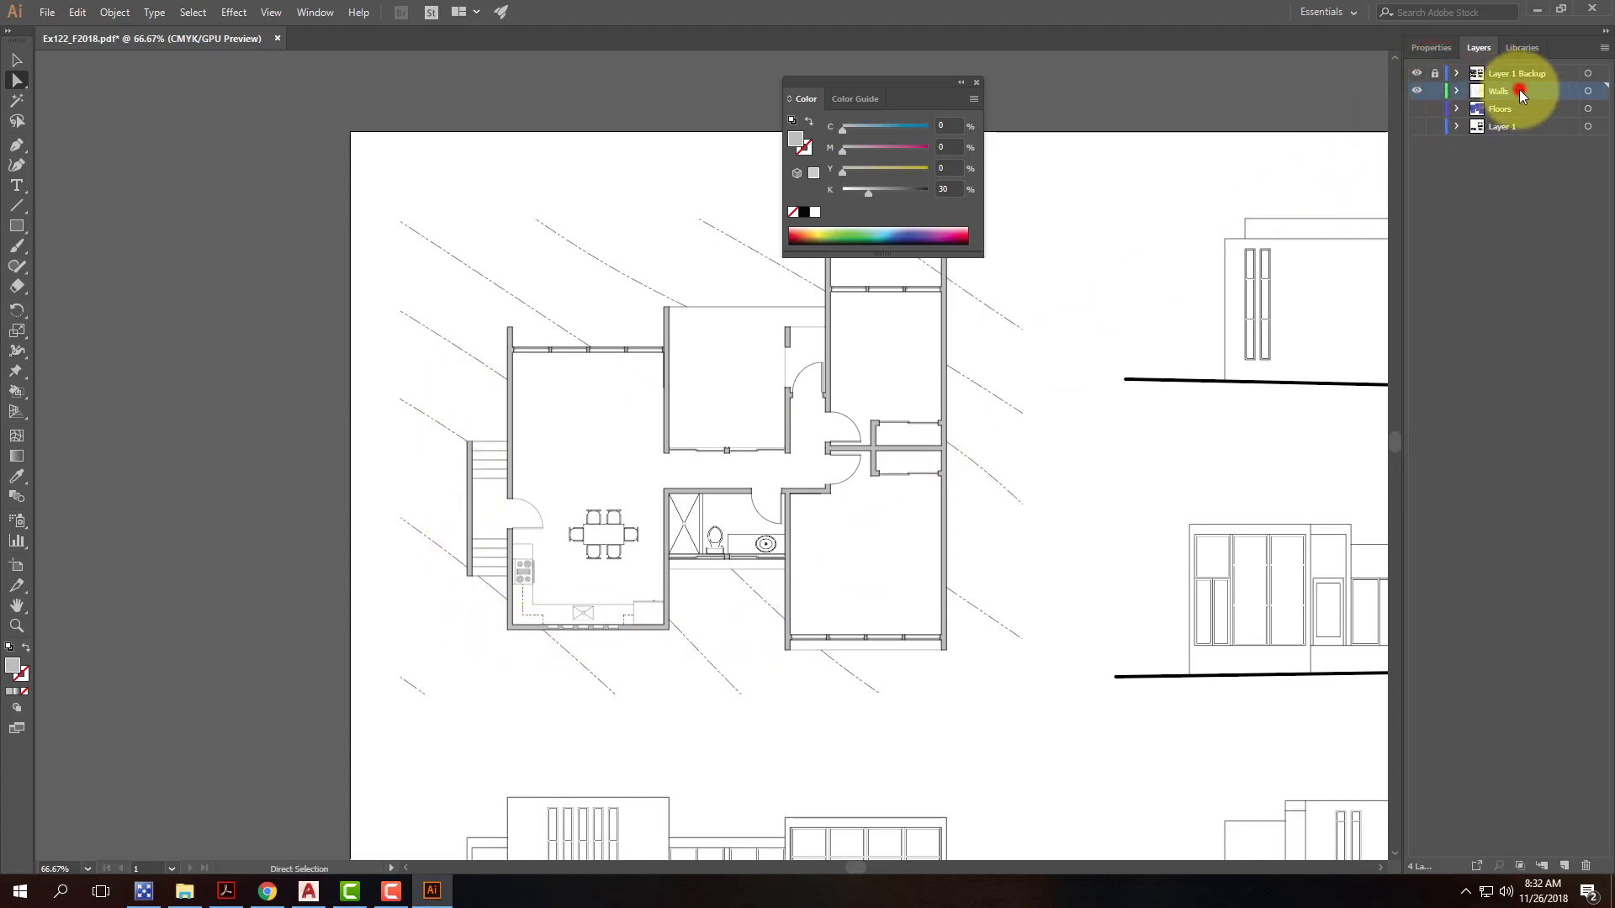
pyautogui.click(1587, 91)
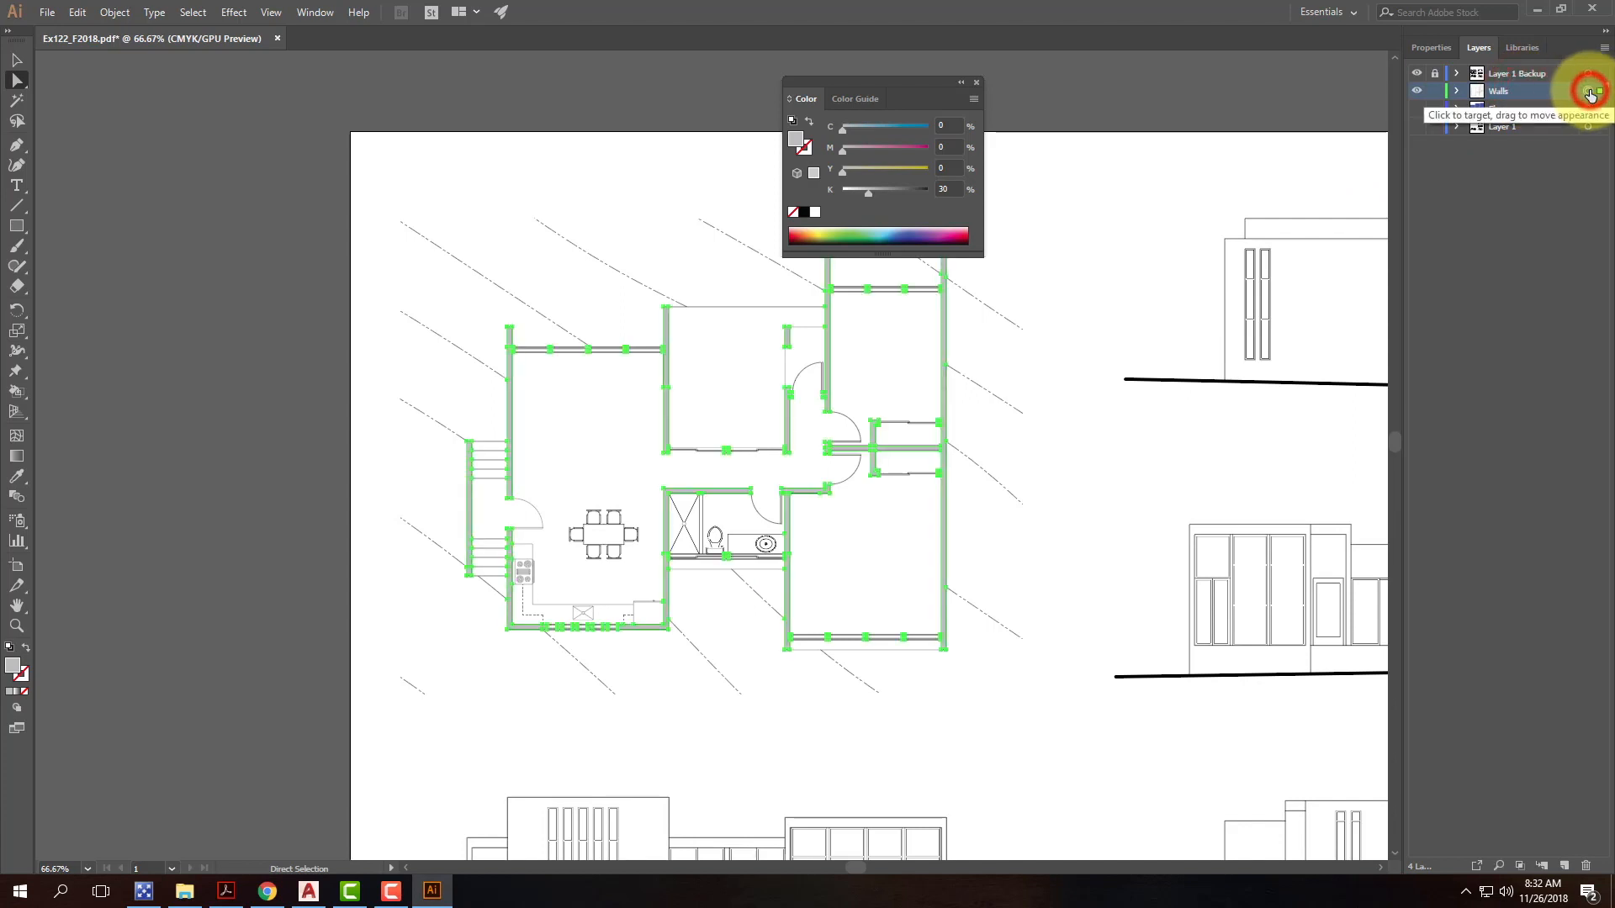
pyautogui.doubleClick(11, 666)
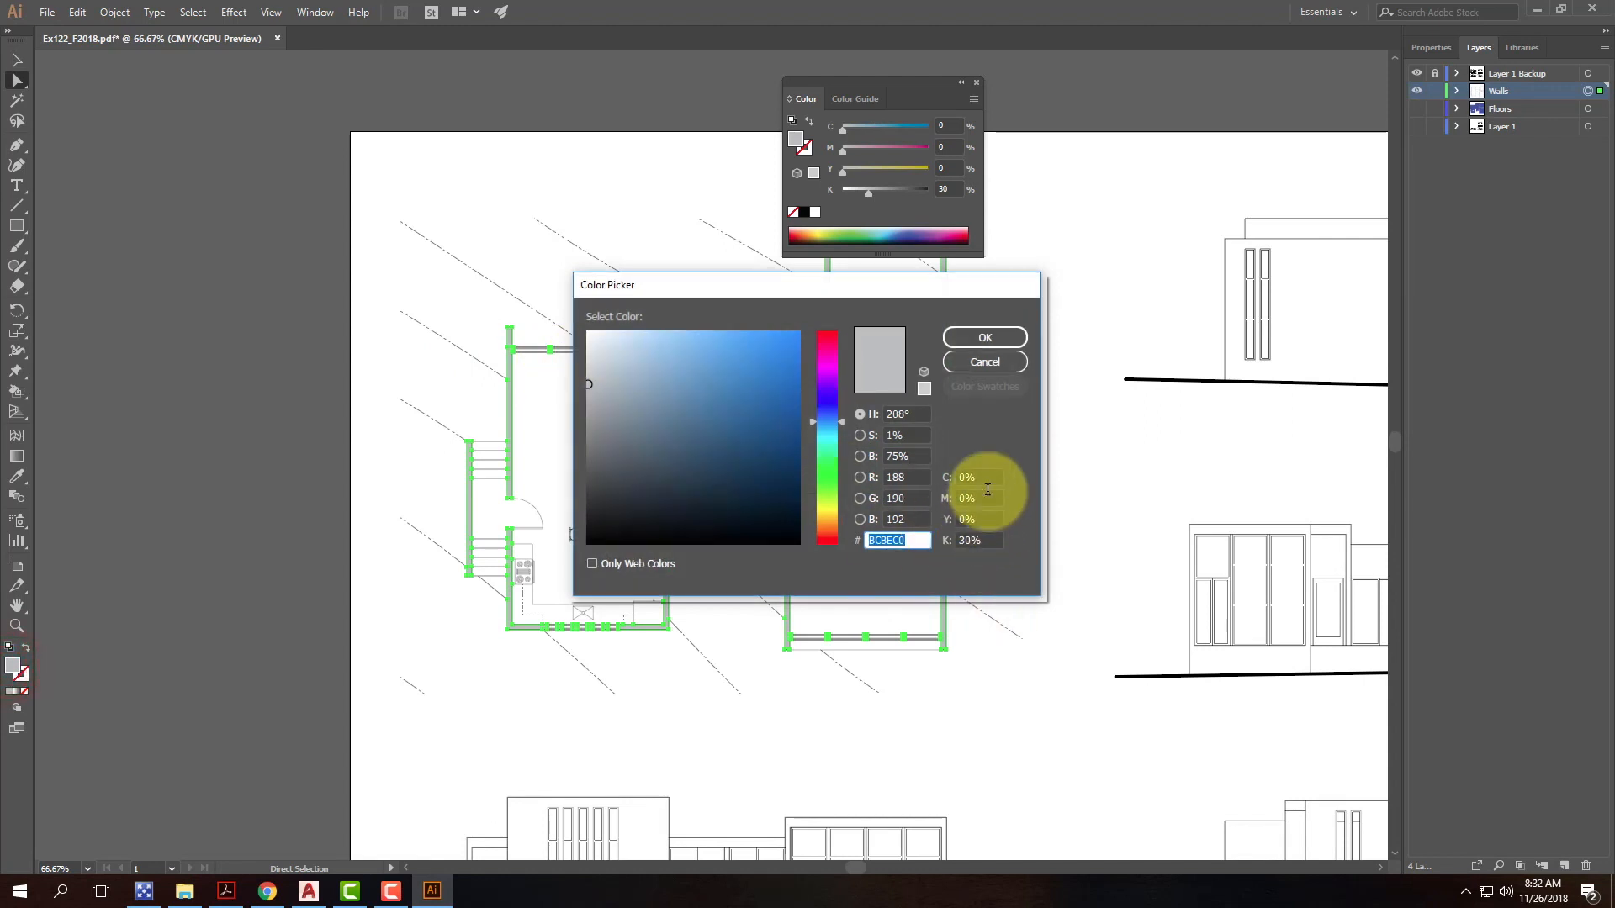
pyautogui.click(976, 542)
pyautogui.write('50')
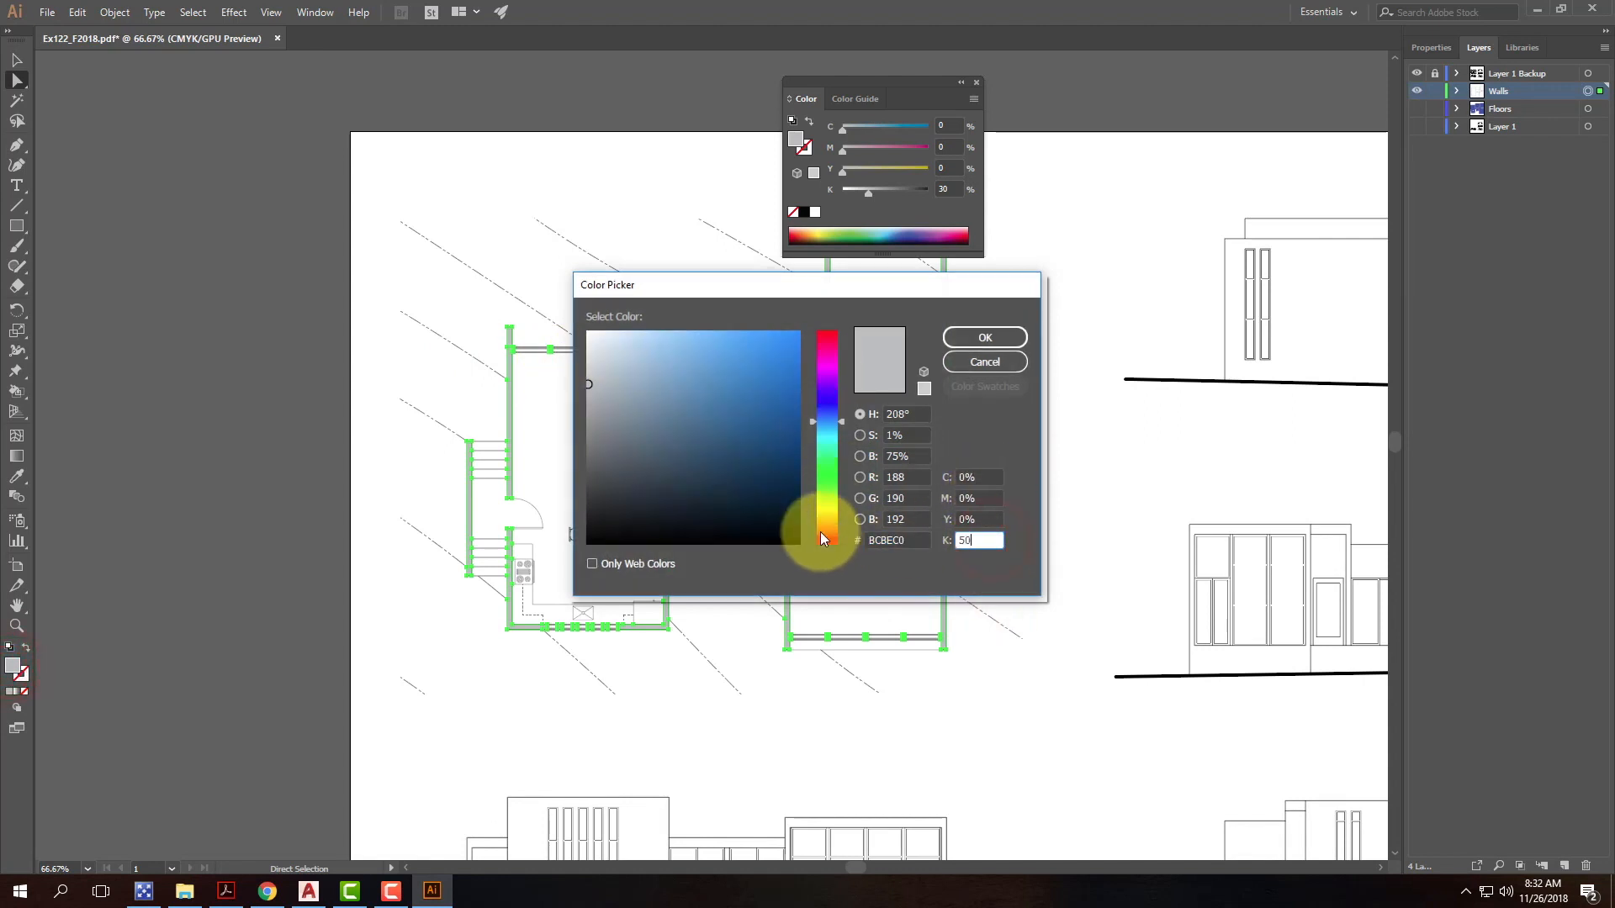
pyautogui.press('Tab')
pyautogui.click(984, 338)
pyautogui.click(290, 287)
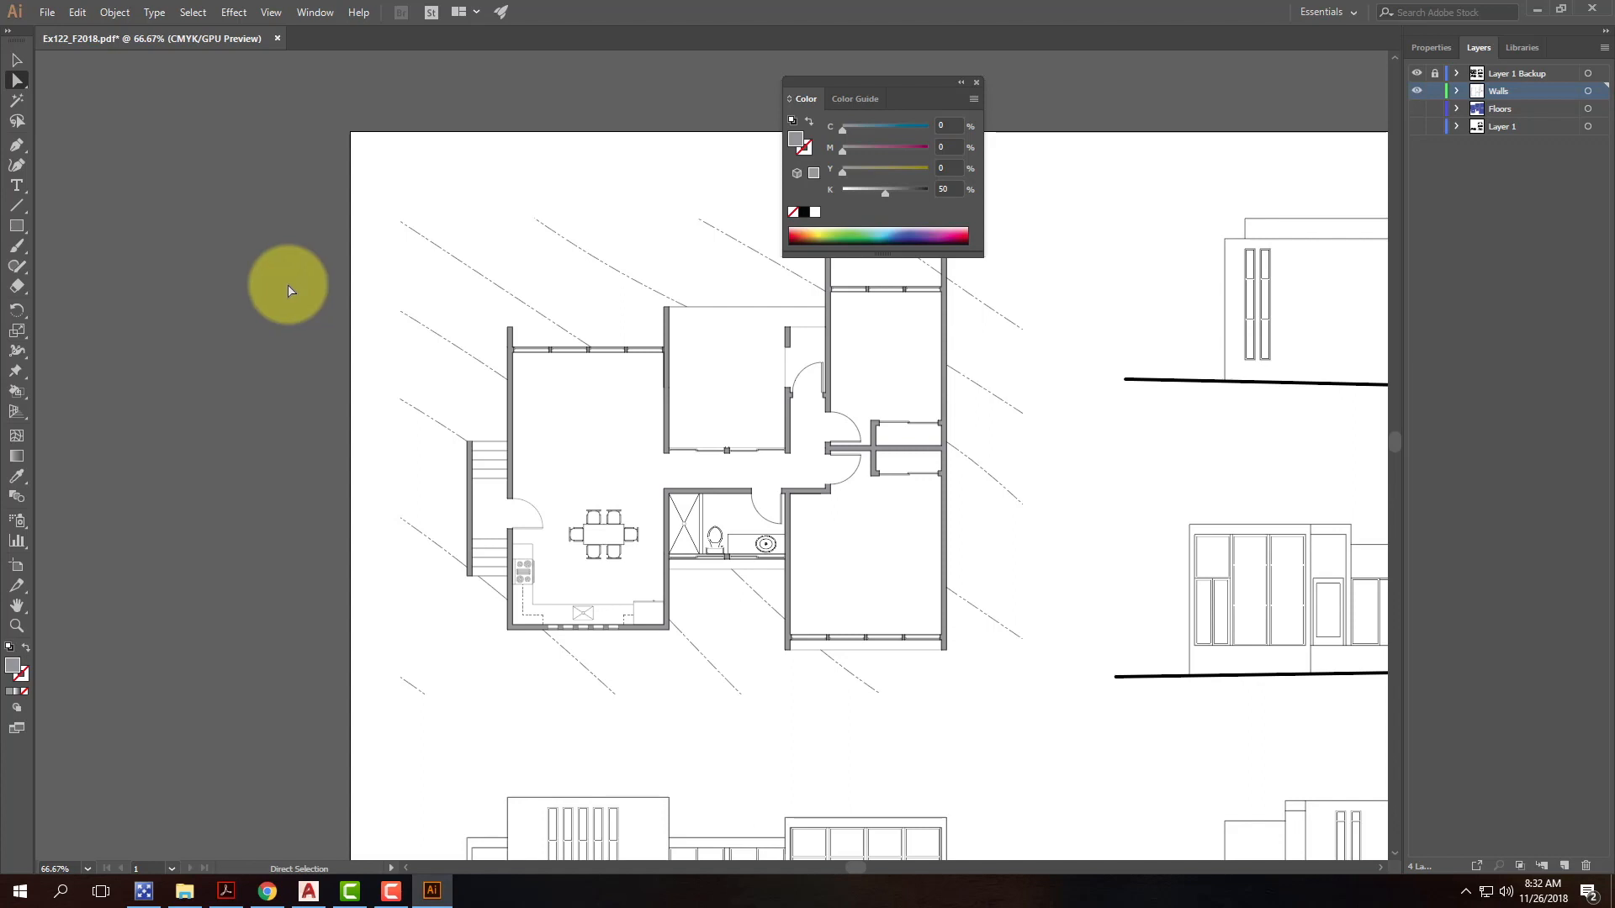
# Step: Show the Floors layer and hide the Walls layer so only the blue floor fills remain under the linework
pyautogui.click(1418, 109)
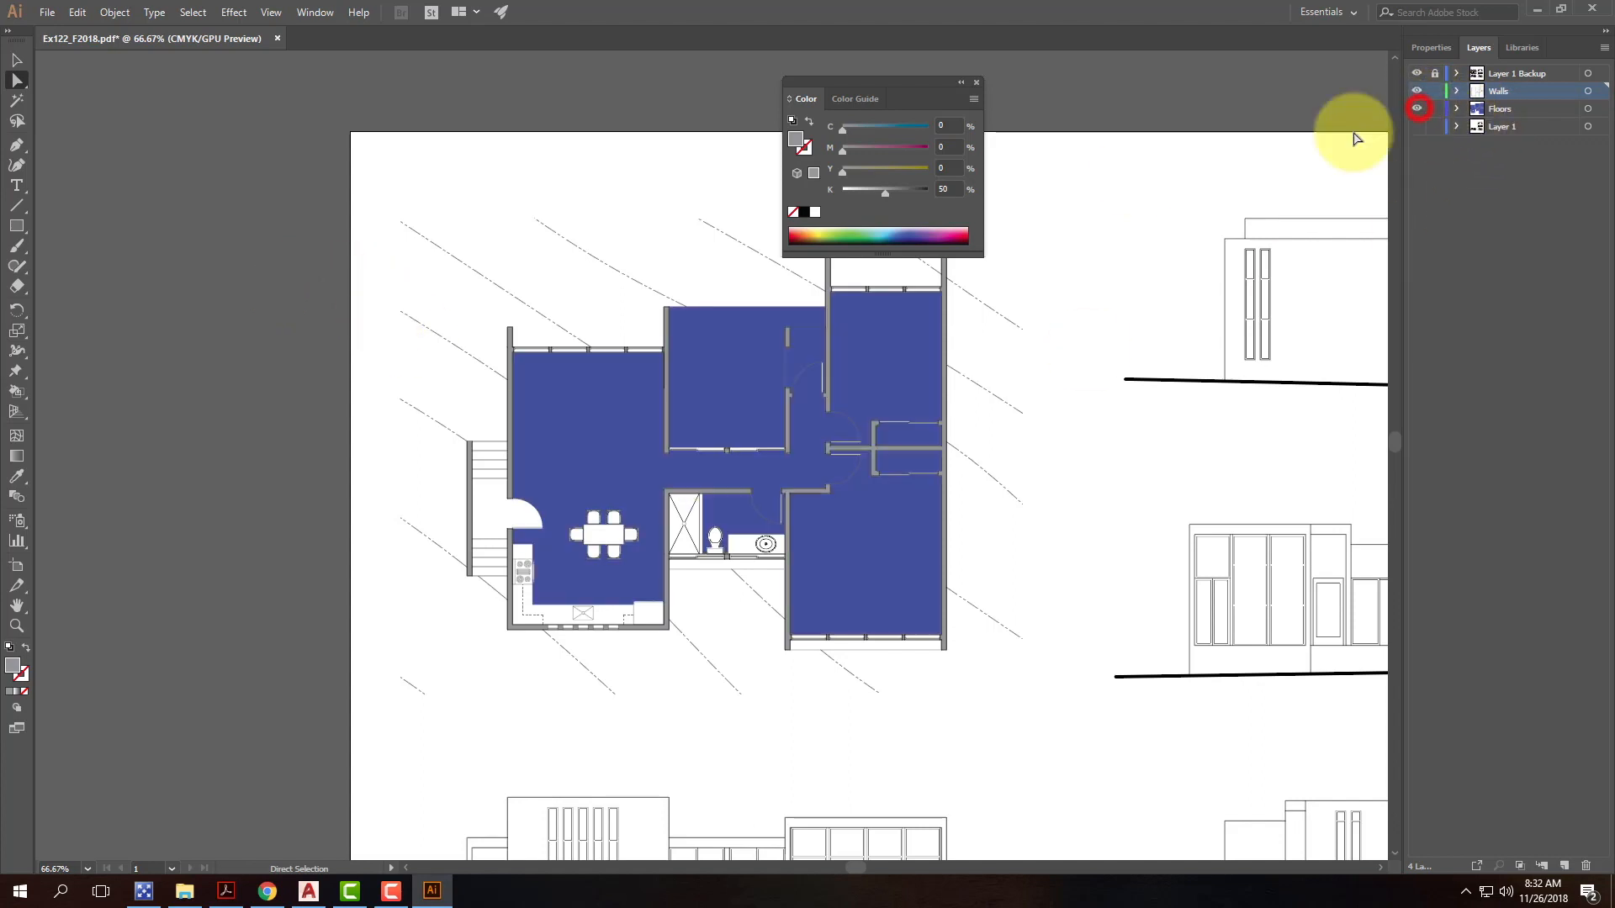
pyautogui.click(593, 433)
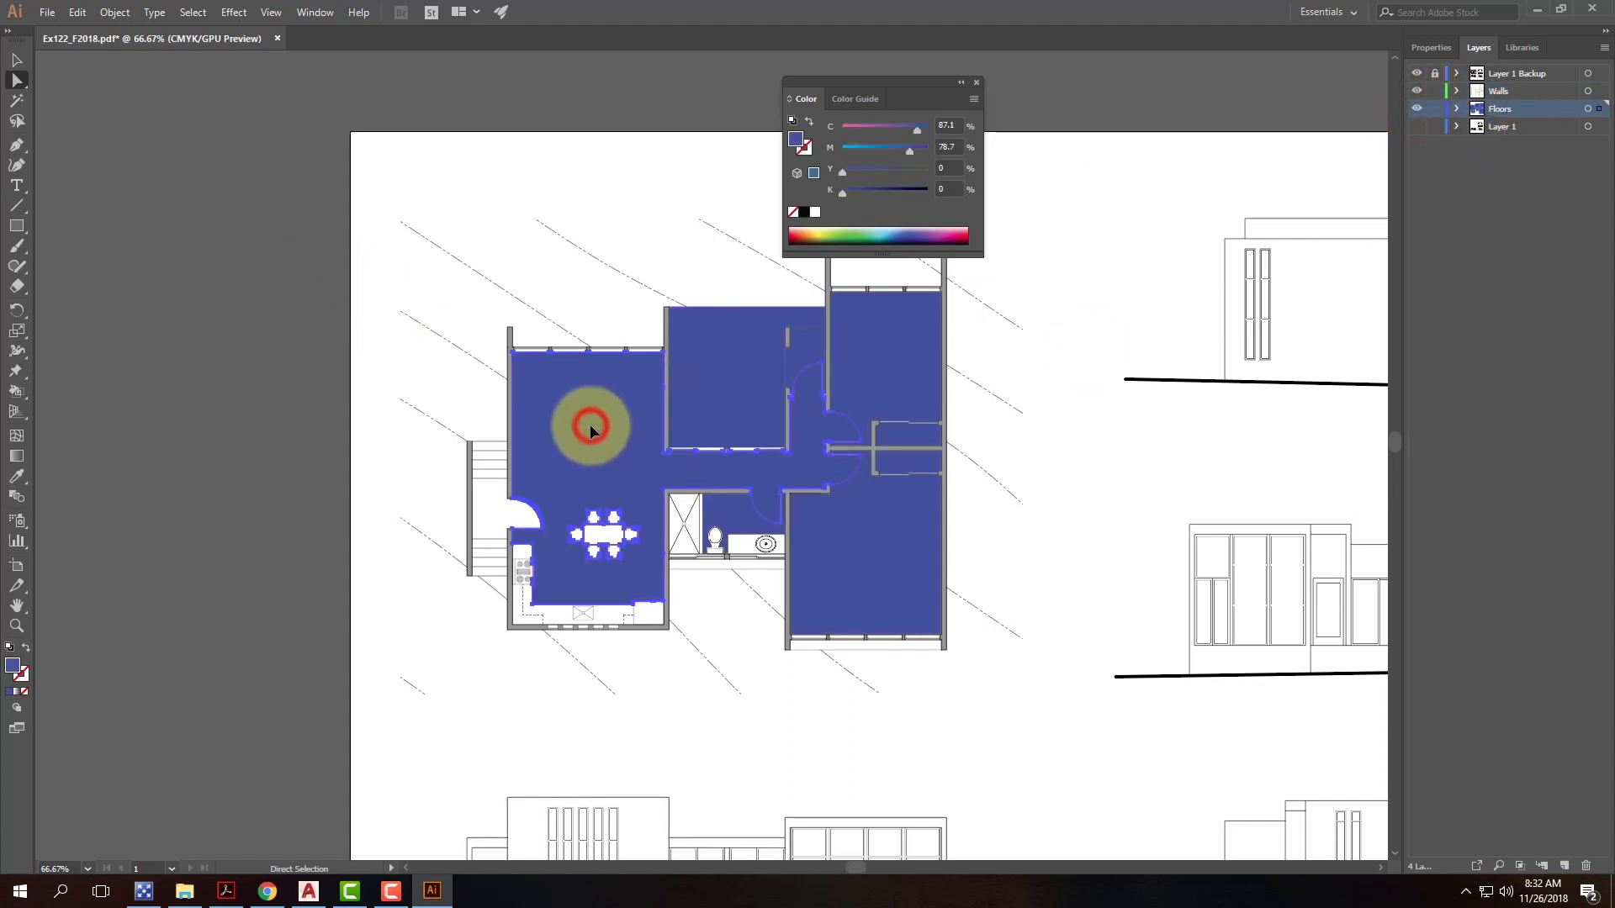
pyautogui.click(190, 13)
pyautogui.click(186, 13)
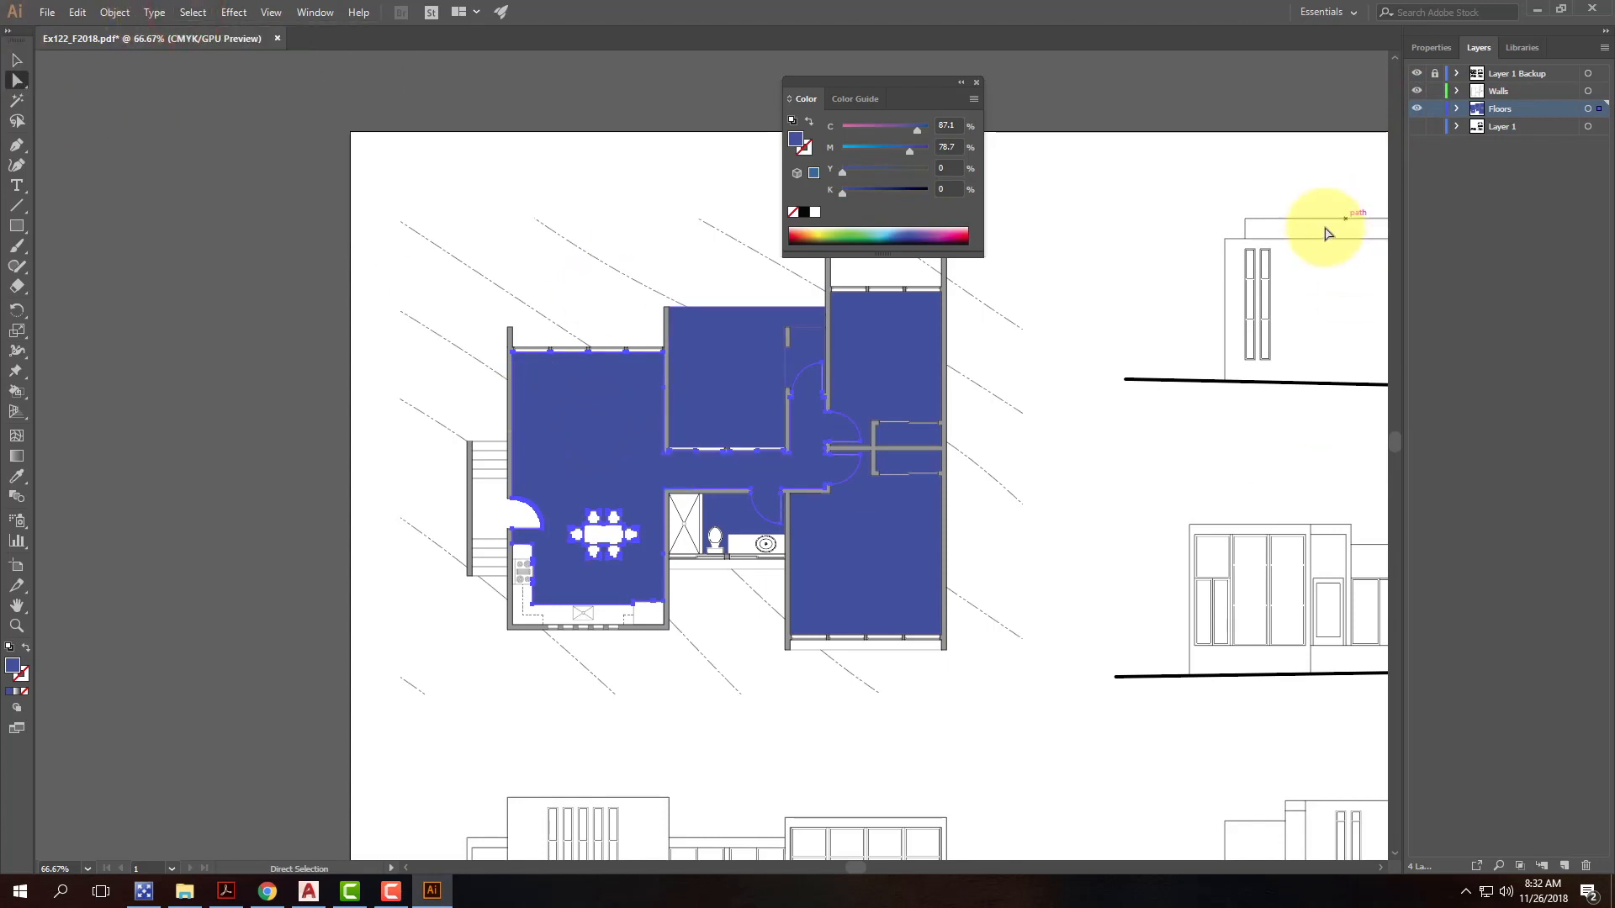
pyautogui.click(1417, 91)
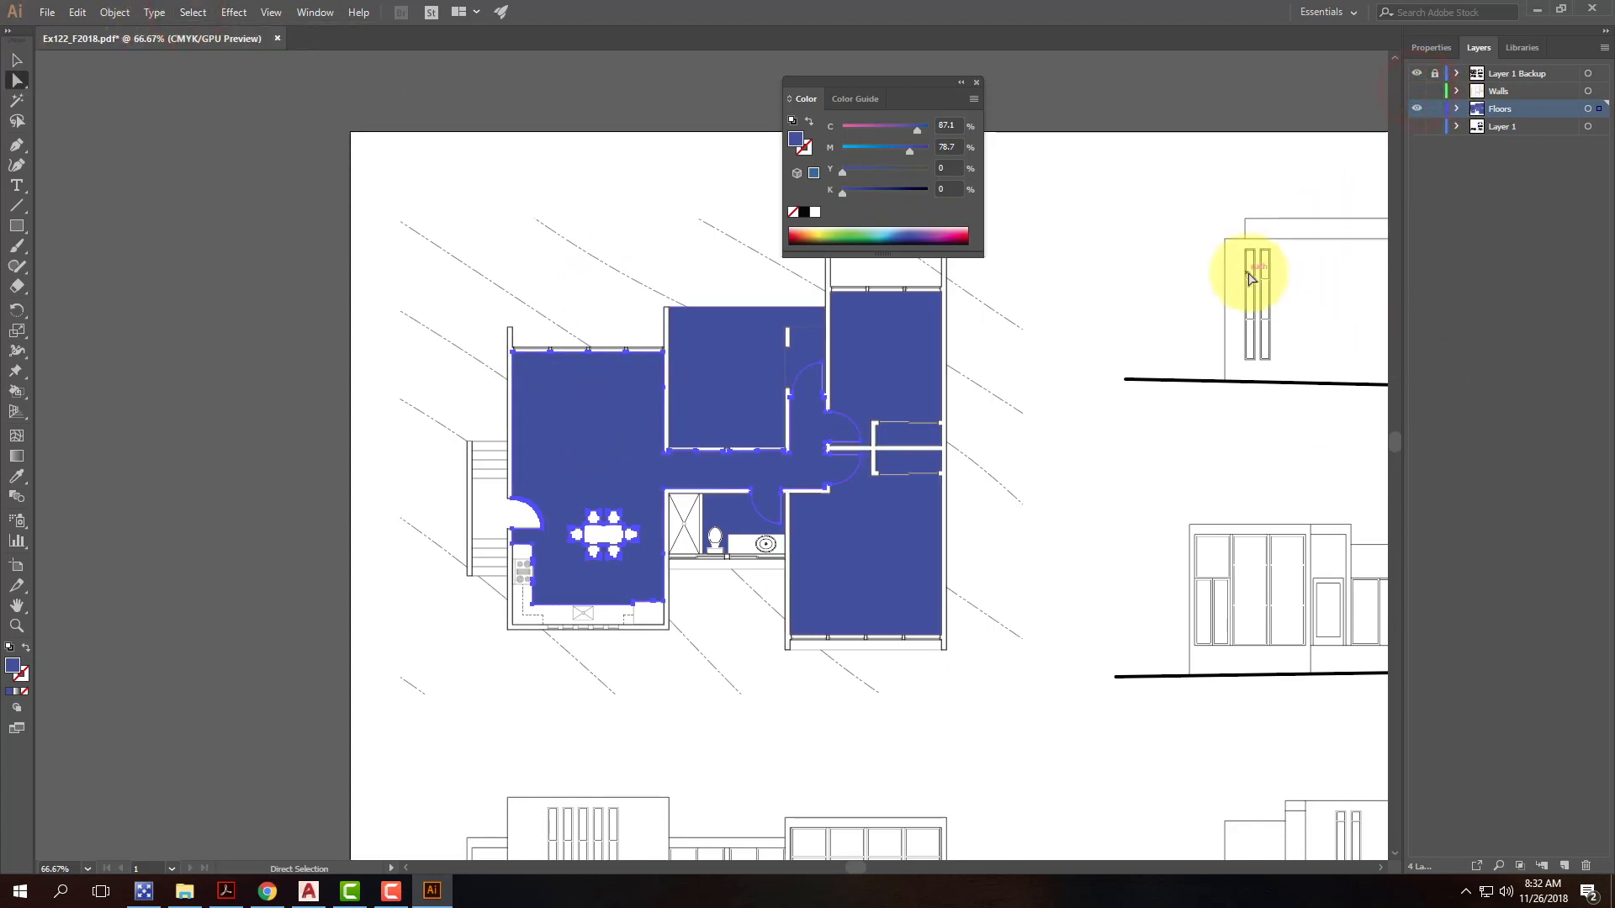
# Step: Select all the floor fills, recolor them to CMYK 0, 0, 0 and 10%, and show the Walls layer again
pyautogui.hotkey('ctrl', 'a')
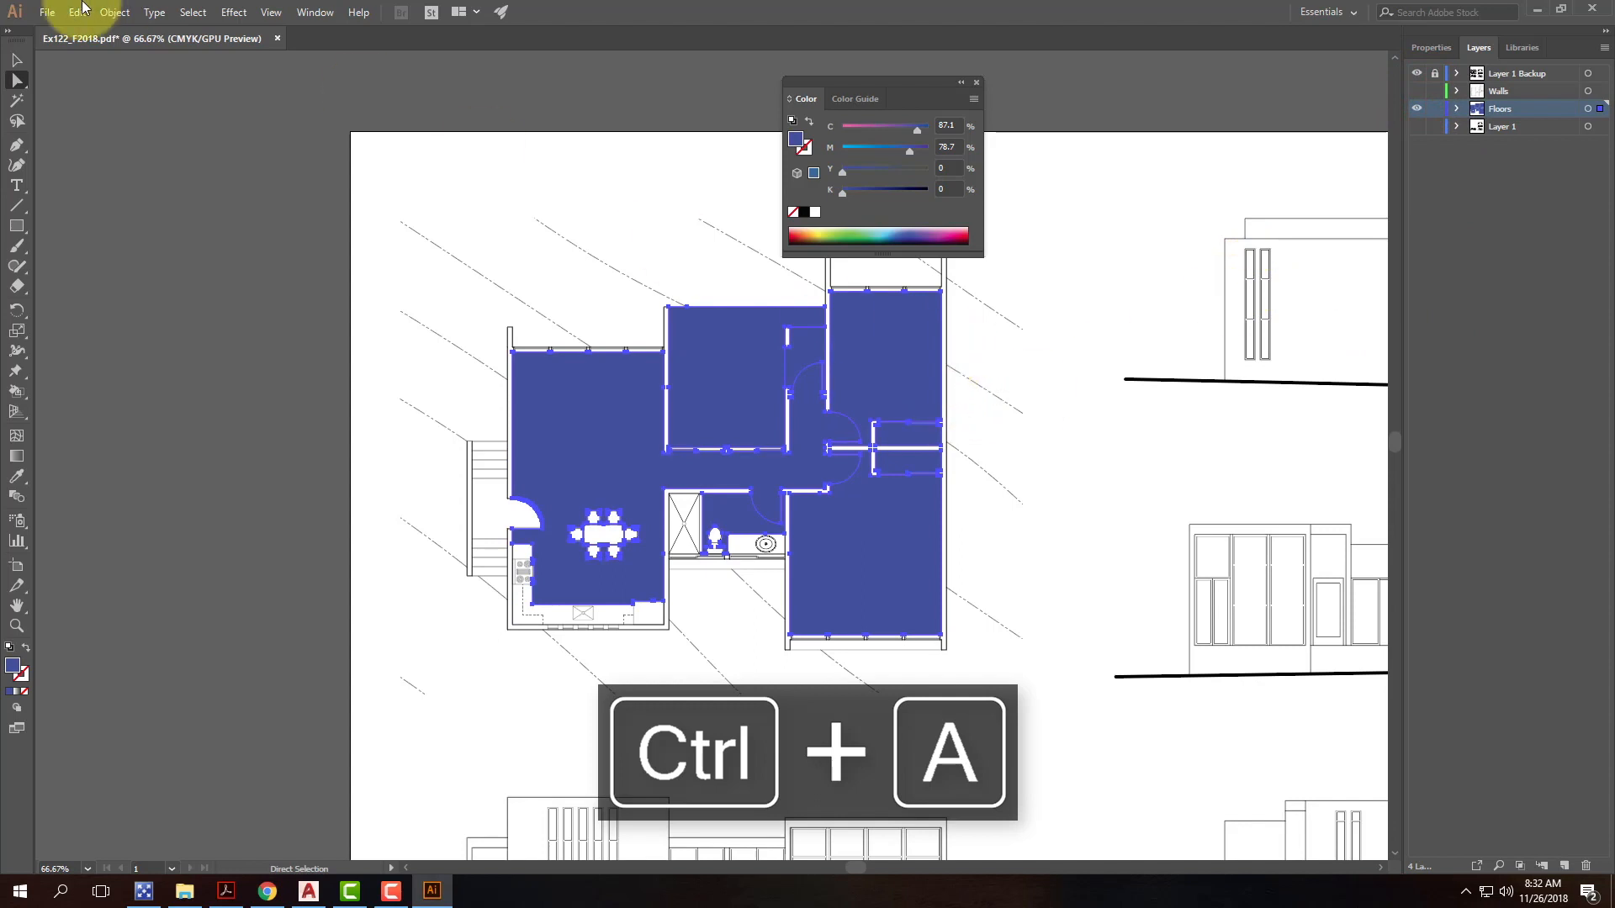
pyautogui.doubleClick(15, 665)
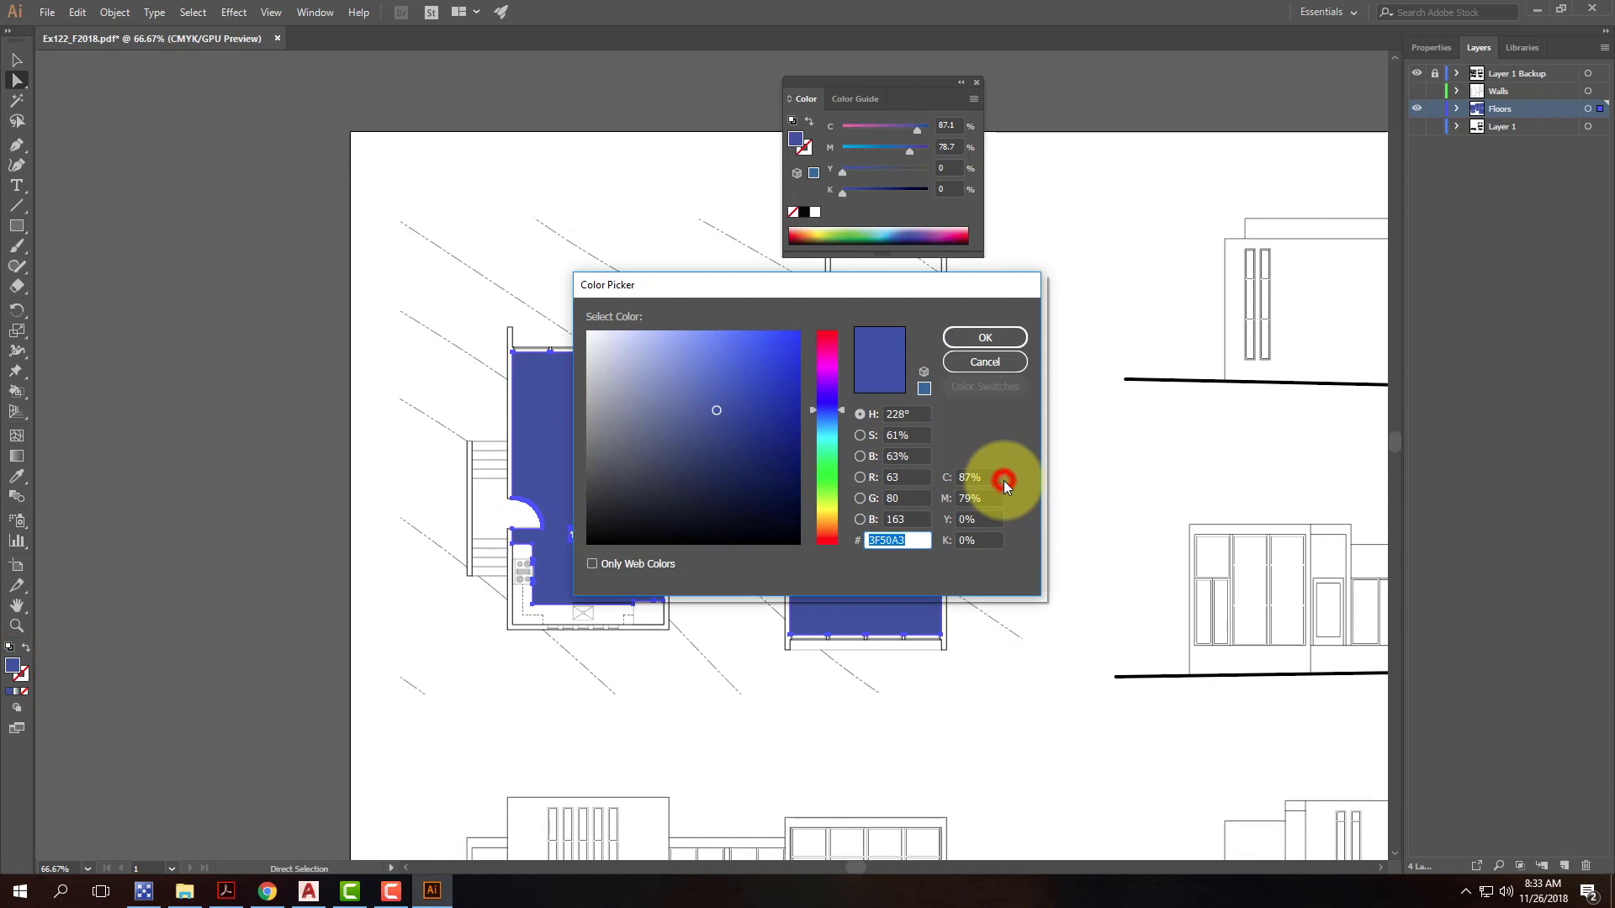
pyautogui.moveTo(1003, 481); pyautogui.dragTo(941, 468)
pyautogui.write('0')
pyautogui.press('Tab')
pyautogui.write('0')
pyautogui.press('Tab')
pyautogui.press('Tab')
pyautogui.write('10')
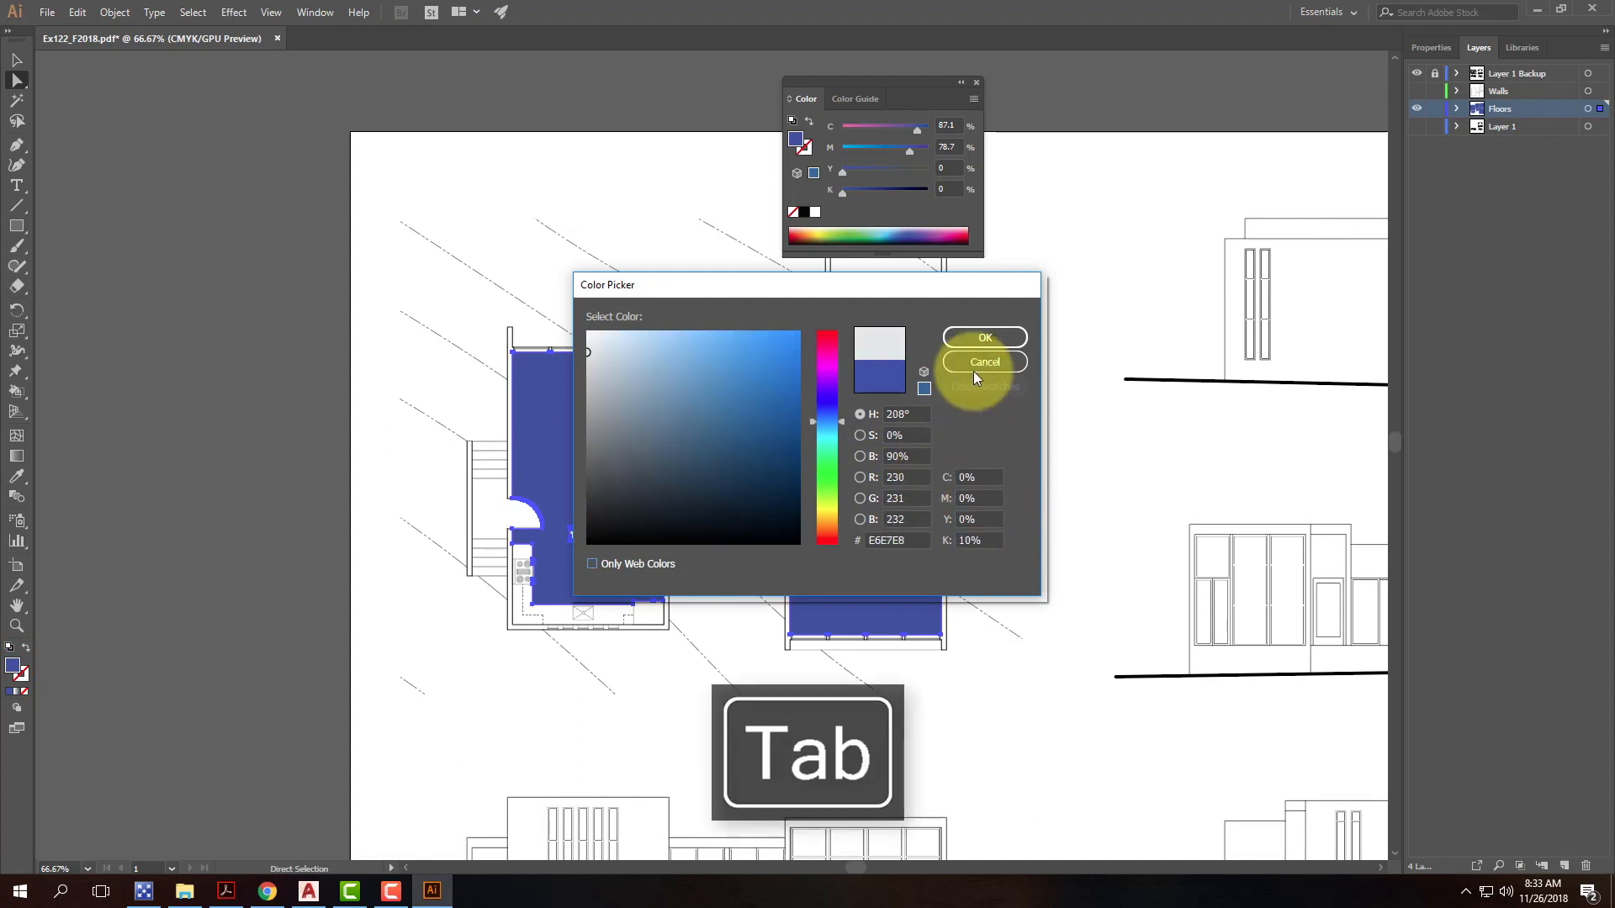
pyautogui.click(986, 340)
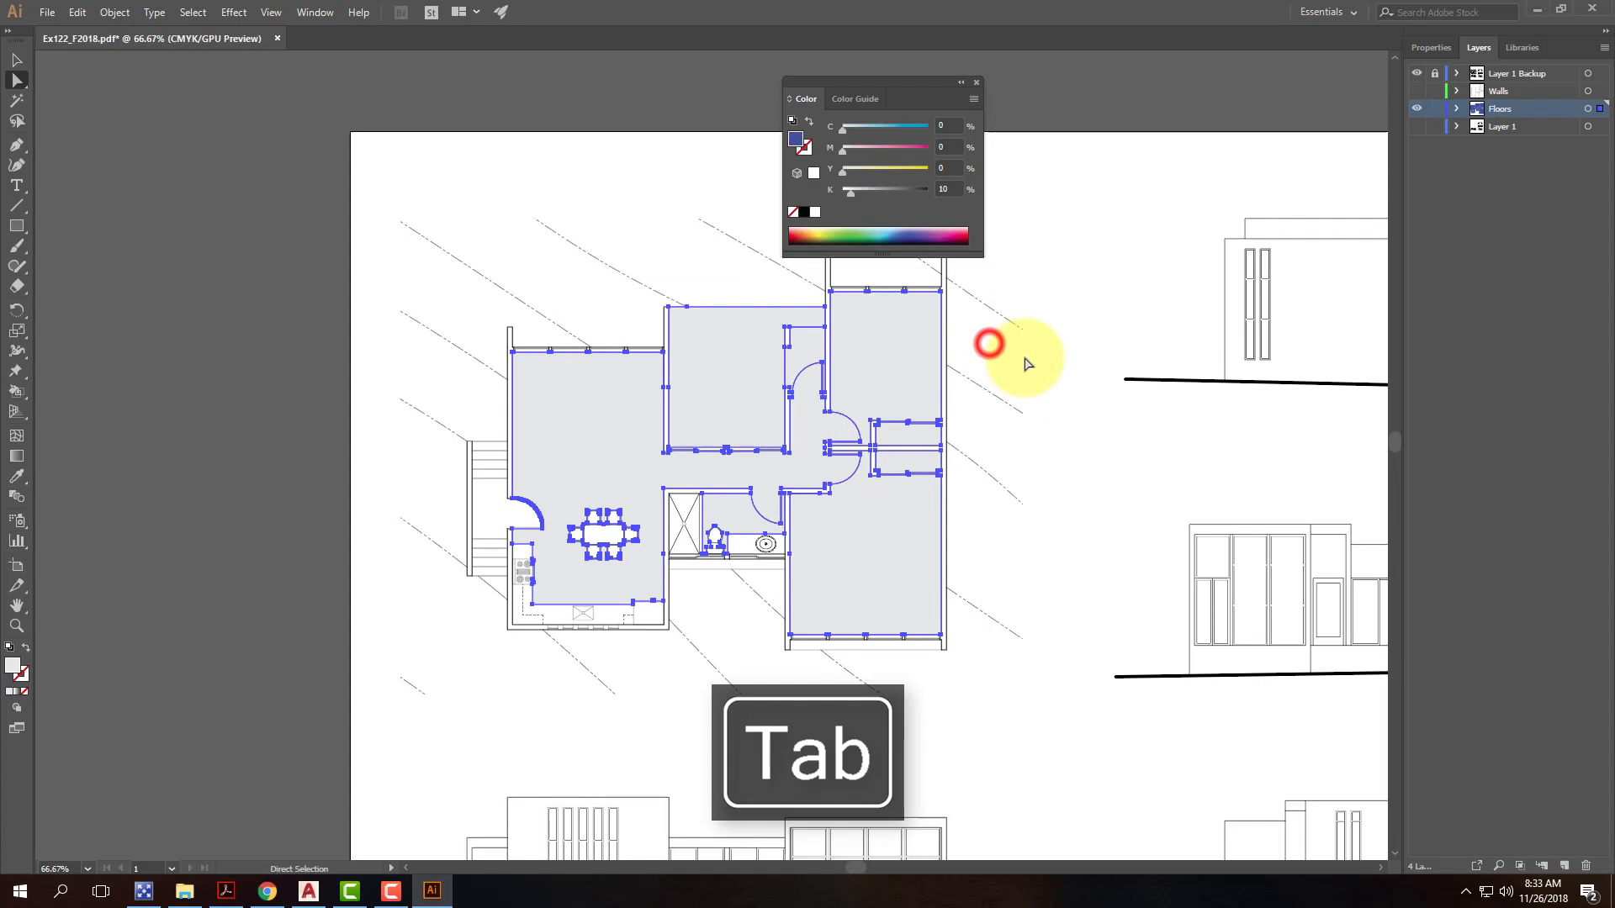
pyautogui.click(1087, 336)
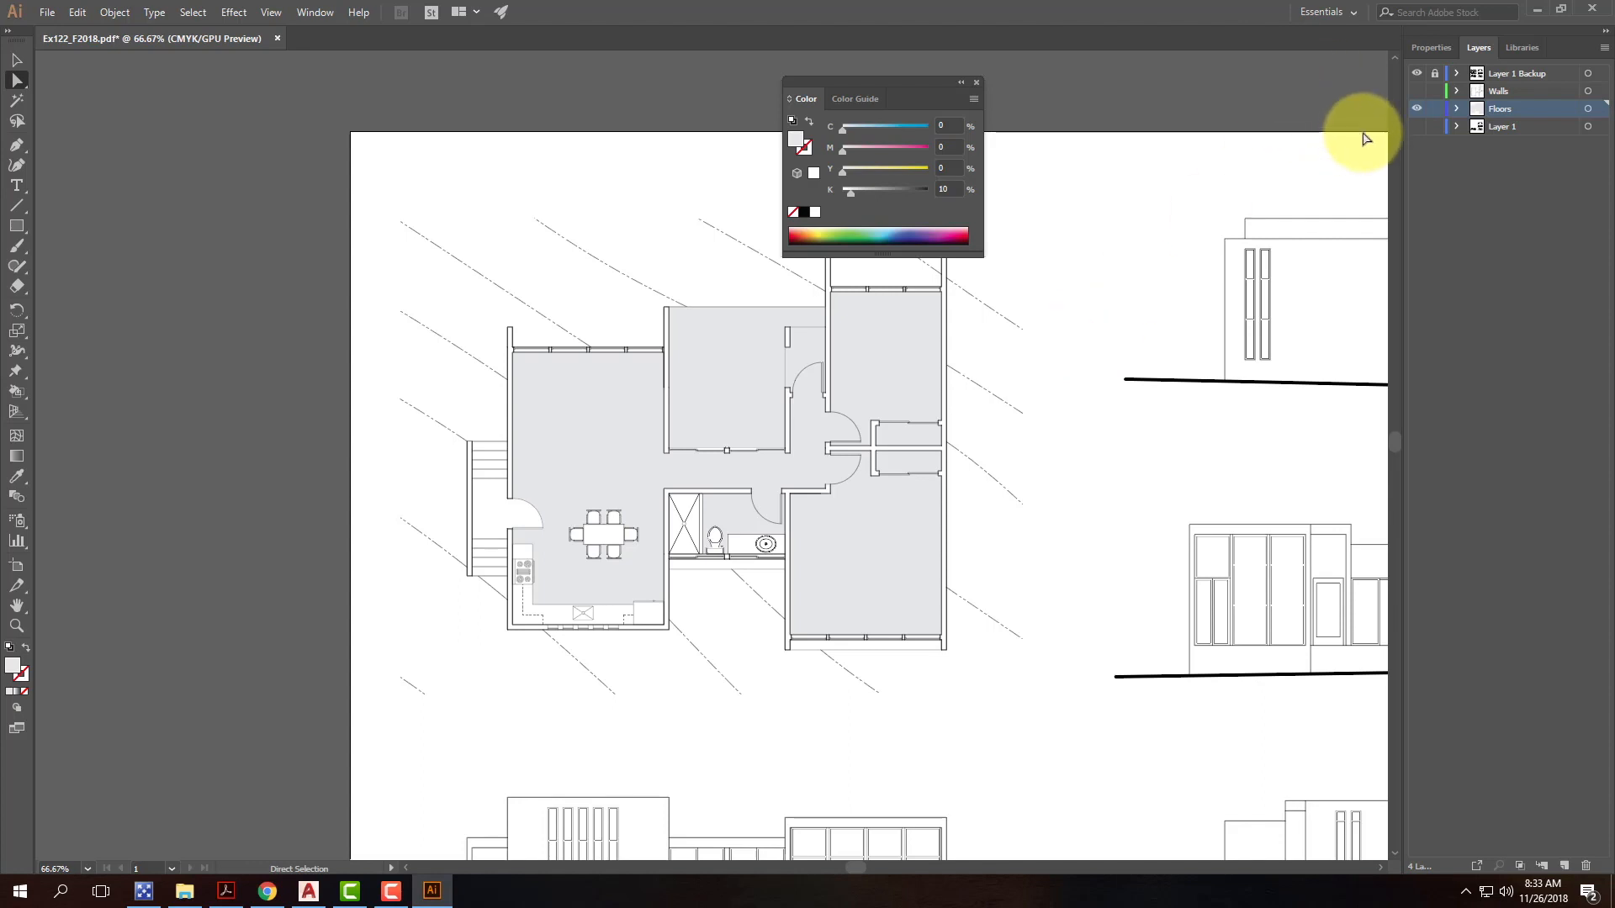
pyautogui.click(1418, 90)
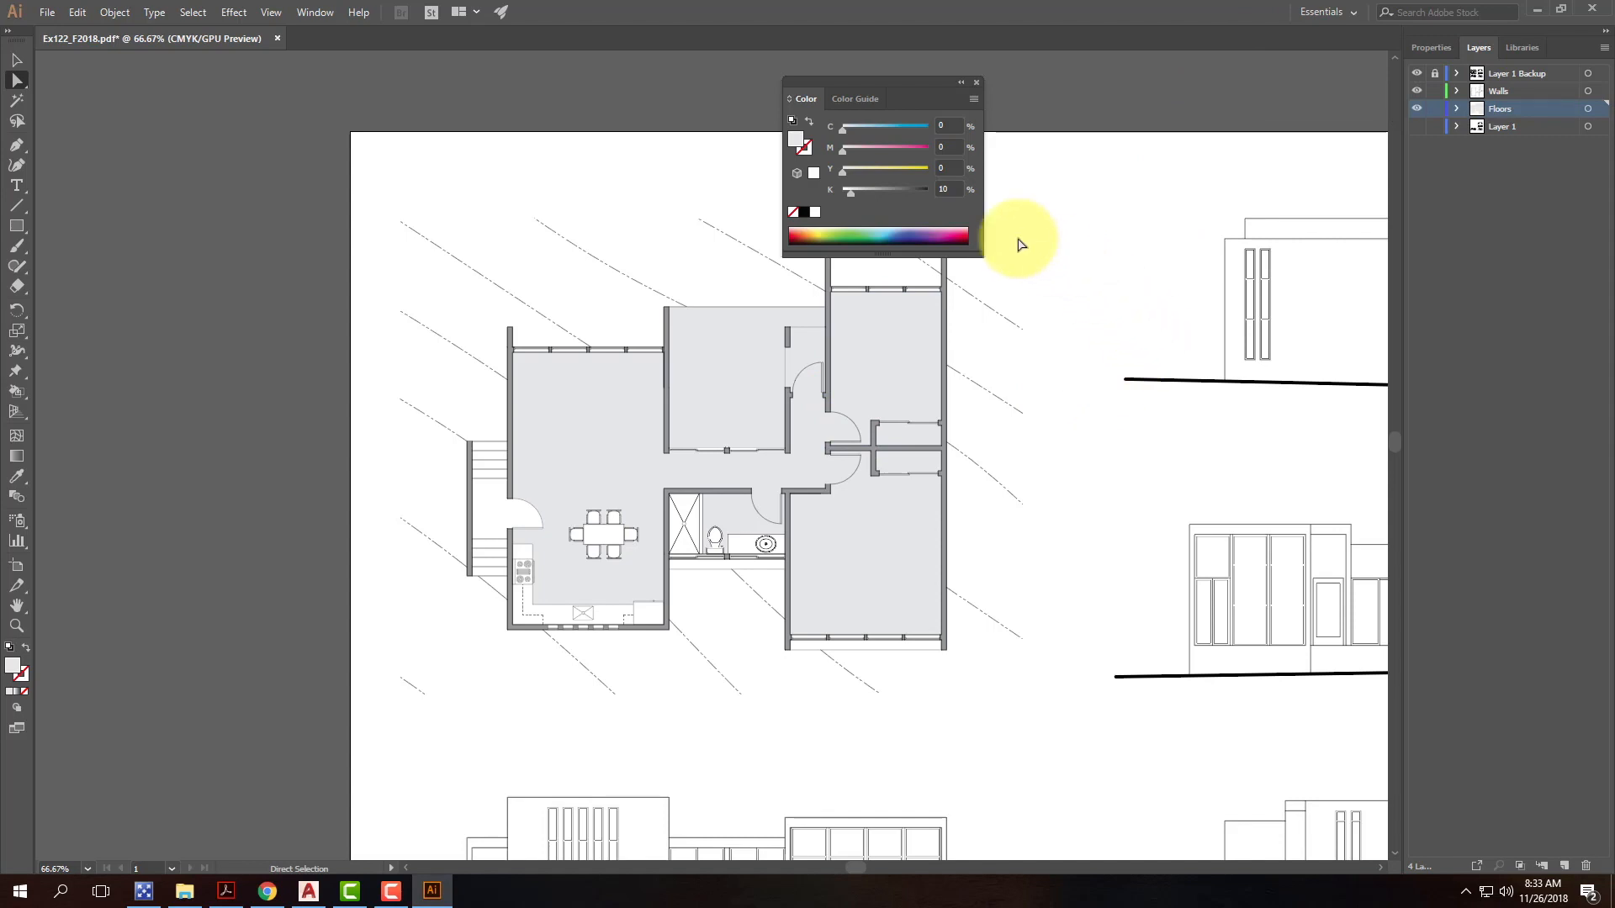
# Step: Switch to Chrome and download the zip file of "Architectural" color set swatches from the Color Swatches page
pyautogui.click(268, 892)
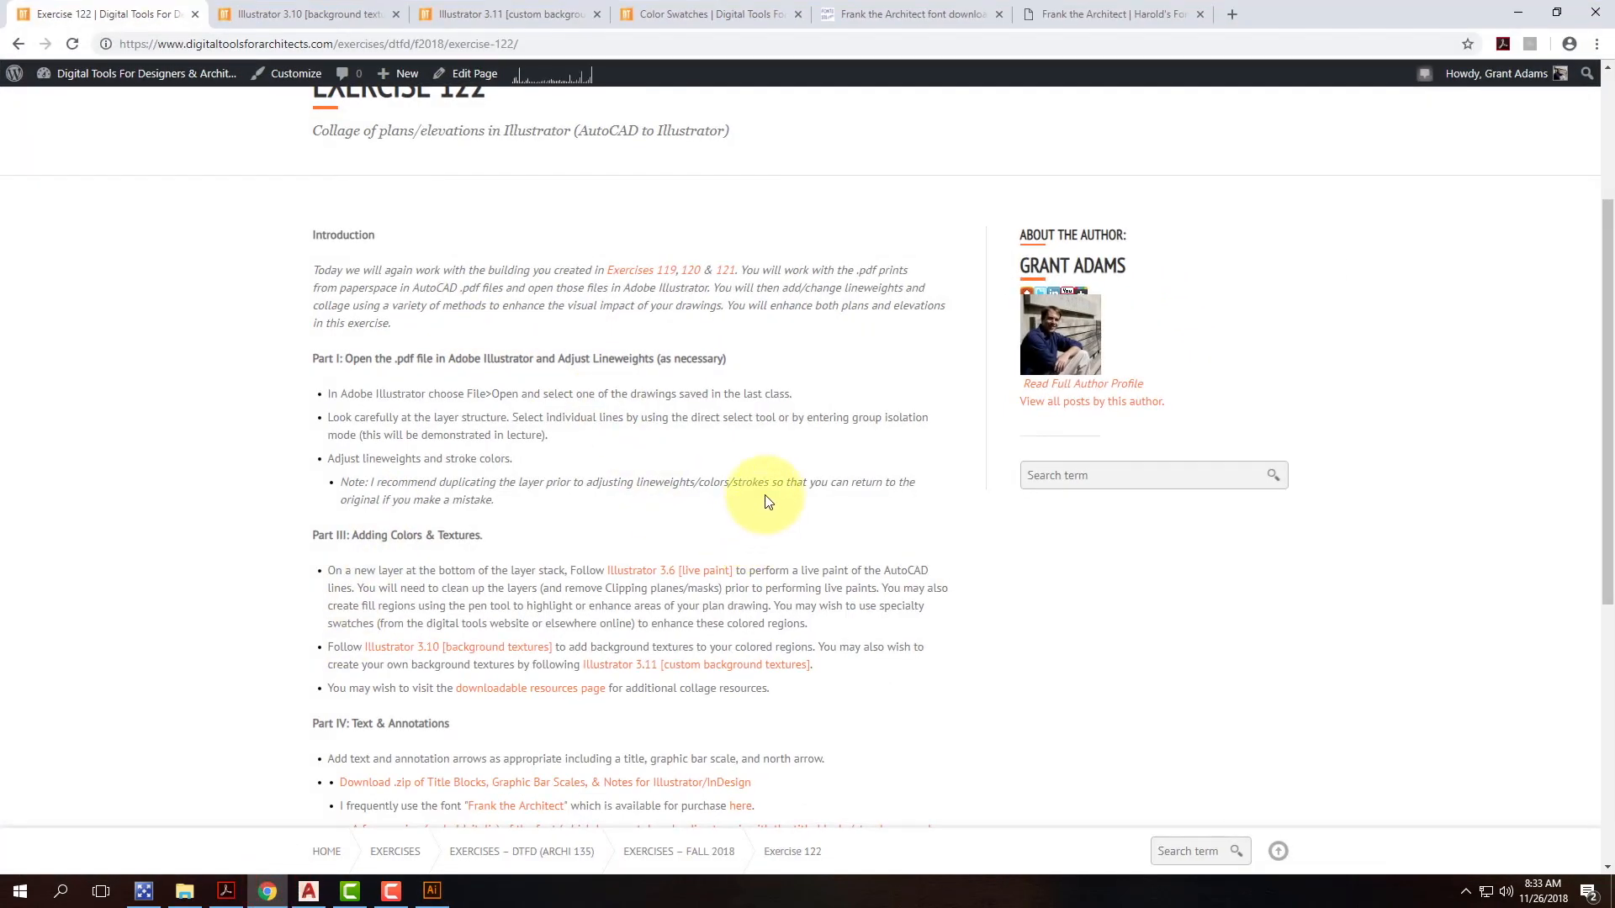
pyautogui.scroll(-1, 761, 446)
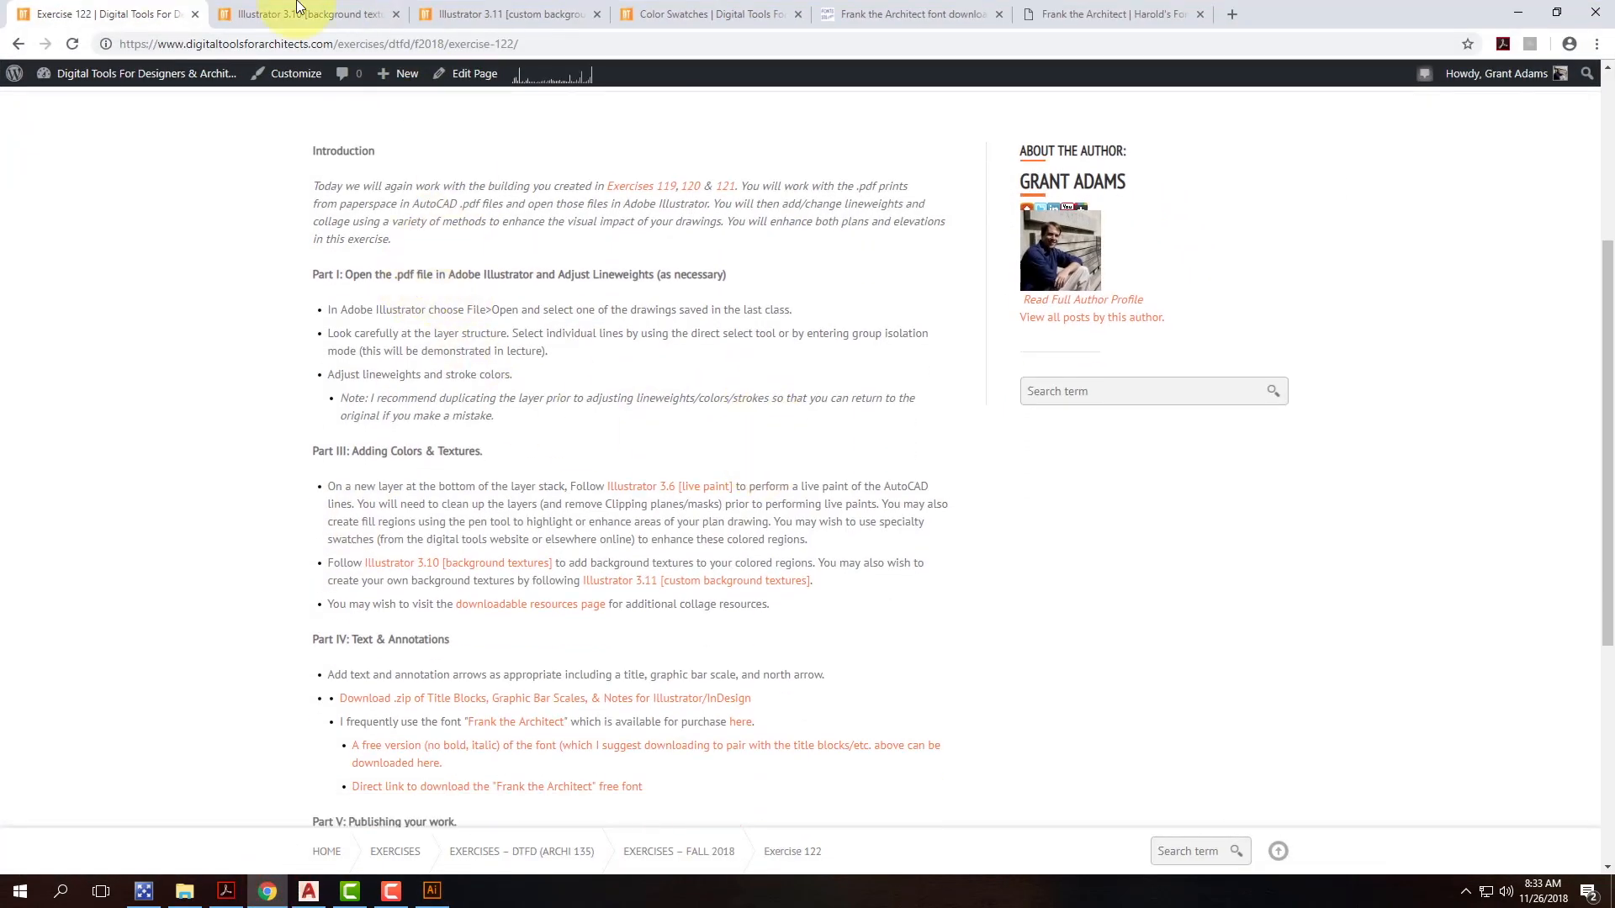
pyautogui.click(735, 13)
pyautogui.scroll(4, 1219, 667)
pyautogui.moveTo(1105, 246)
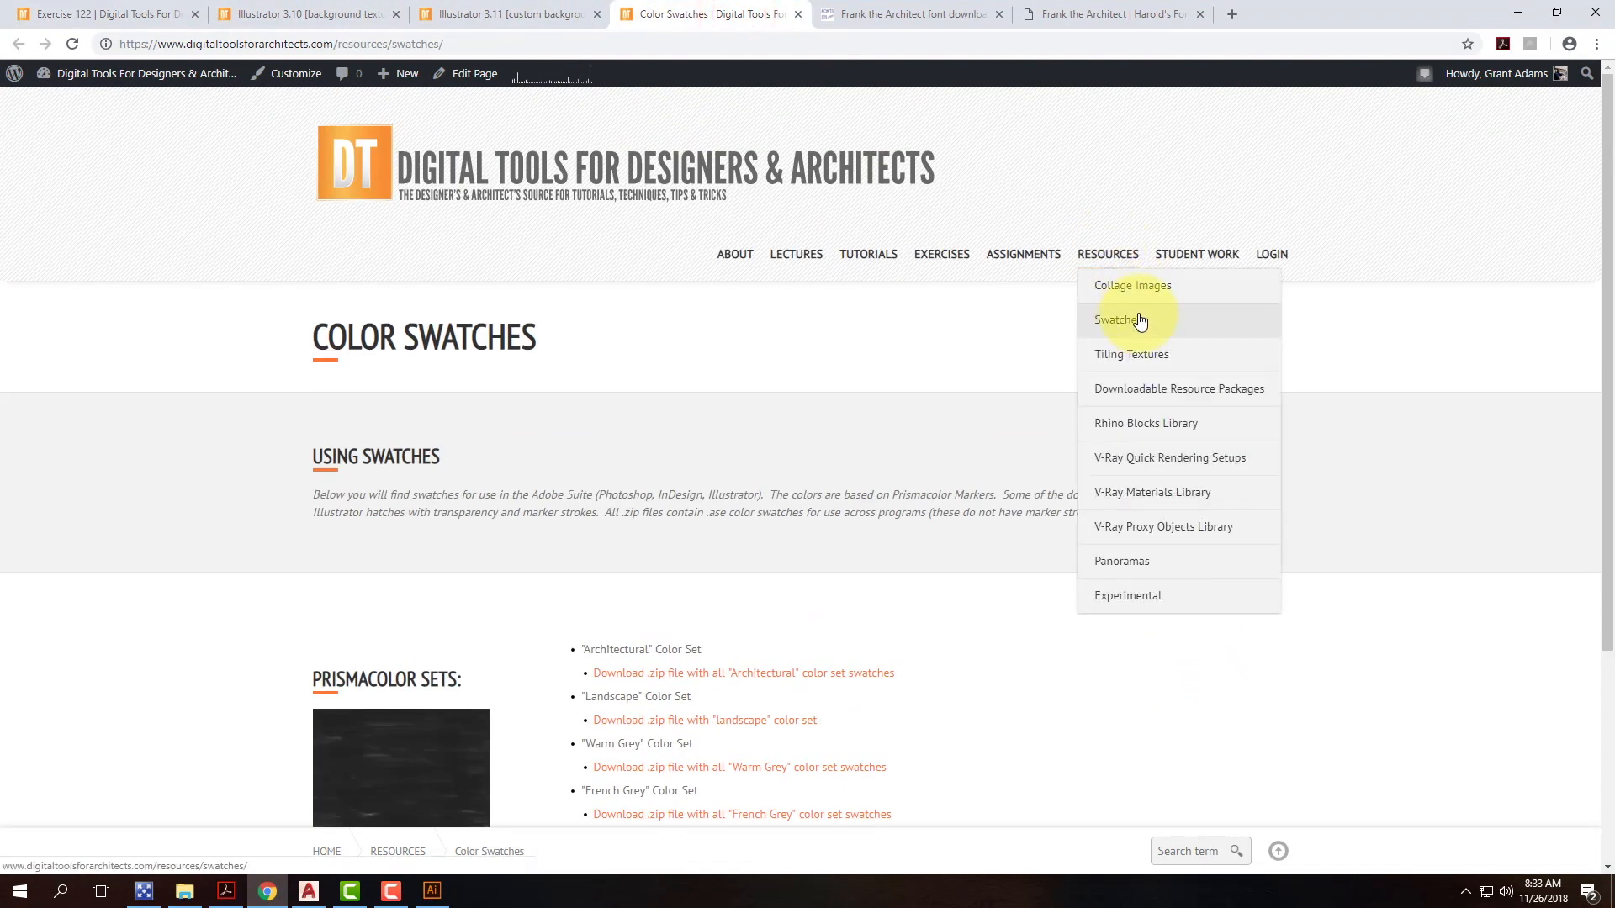
pyautogui.click(1223, 789)
pyautogui.scroll(-4, 865, 540)
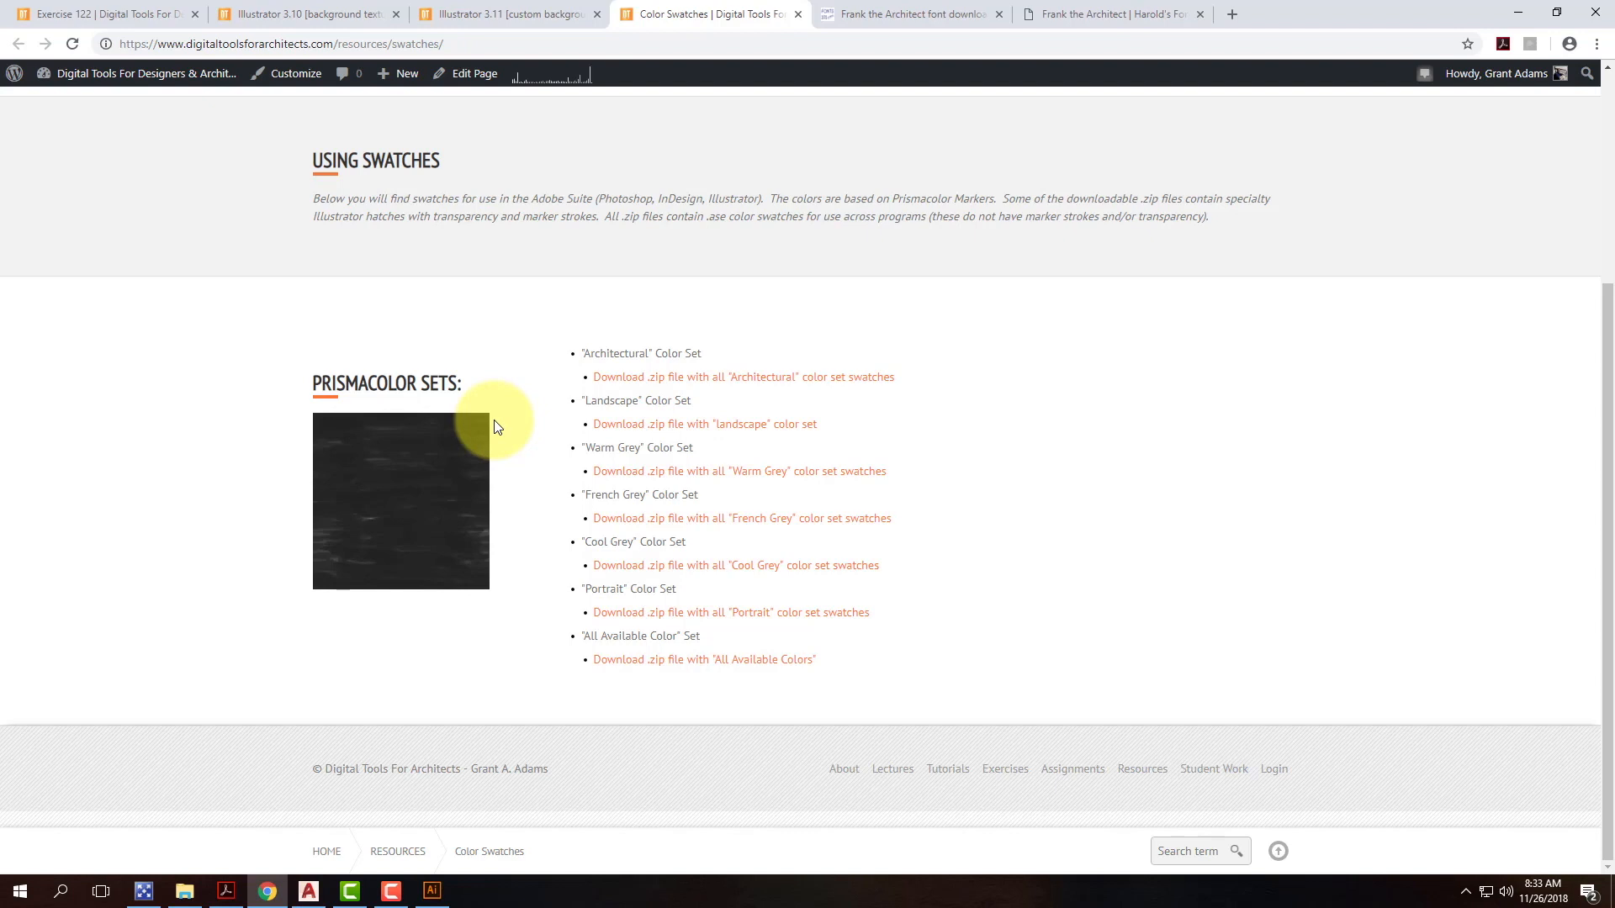
pyautogui.click(753, 385)
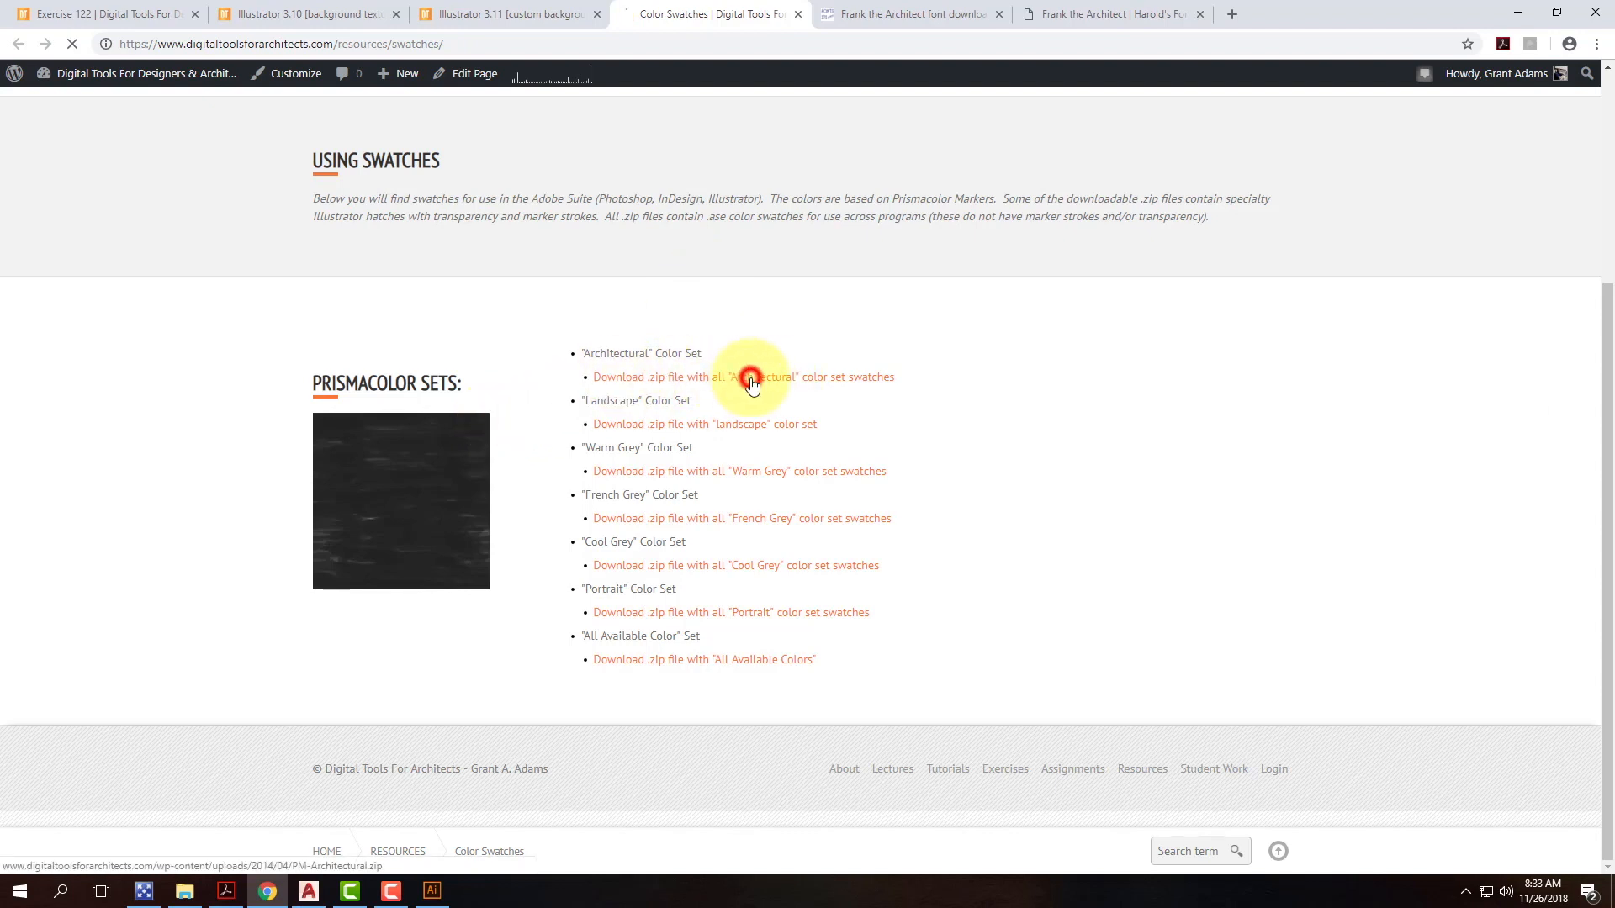
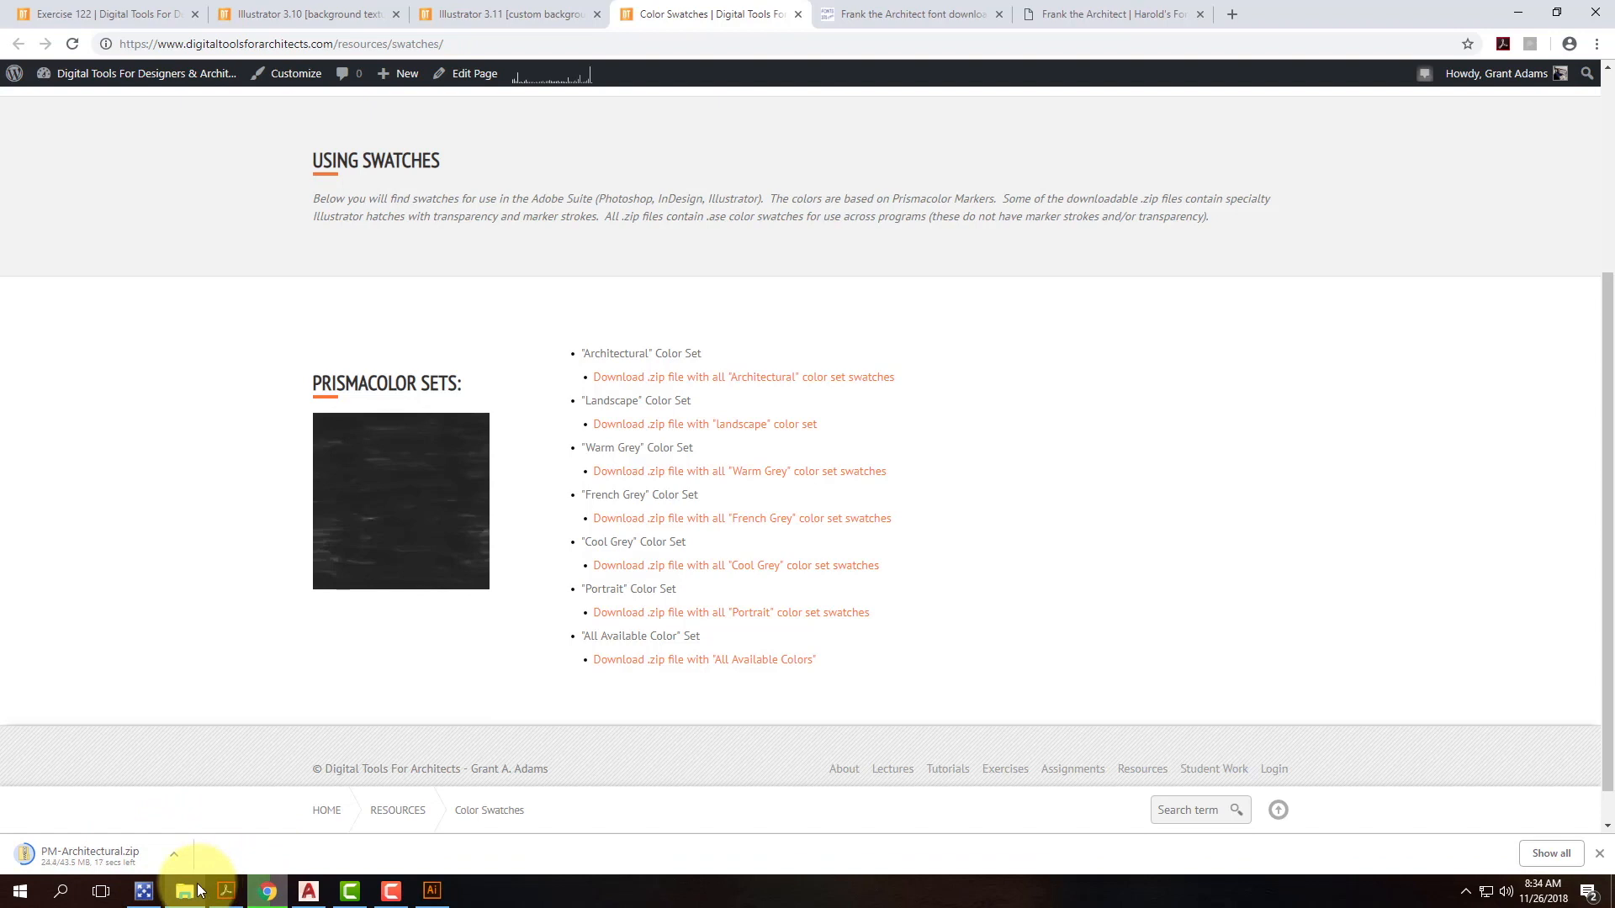
# Step: Return to Illustrator, display the Swatches panel, and place it beside the floor plan
pyautogui.moveTo(354, 902)
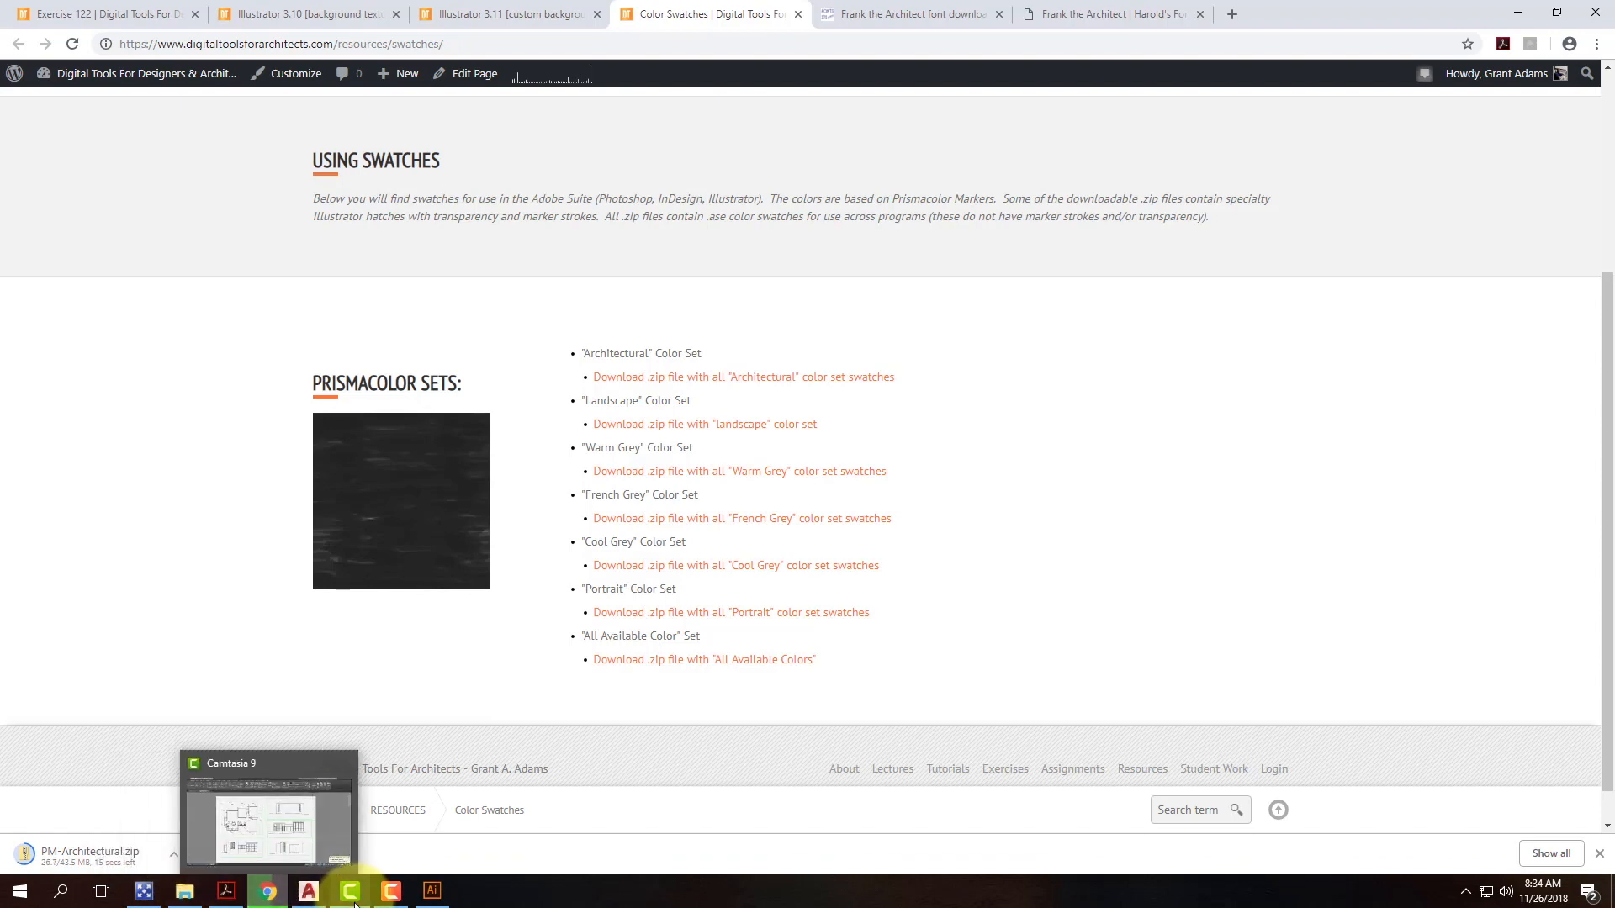
pyautogui.click(441, 894)
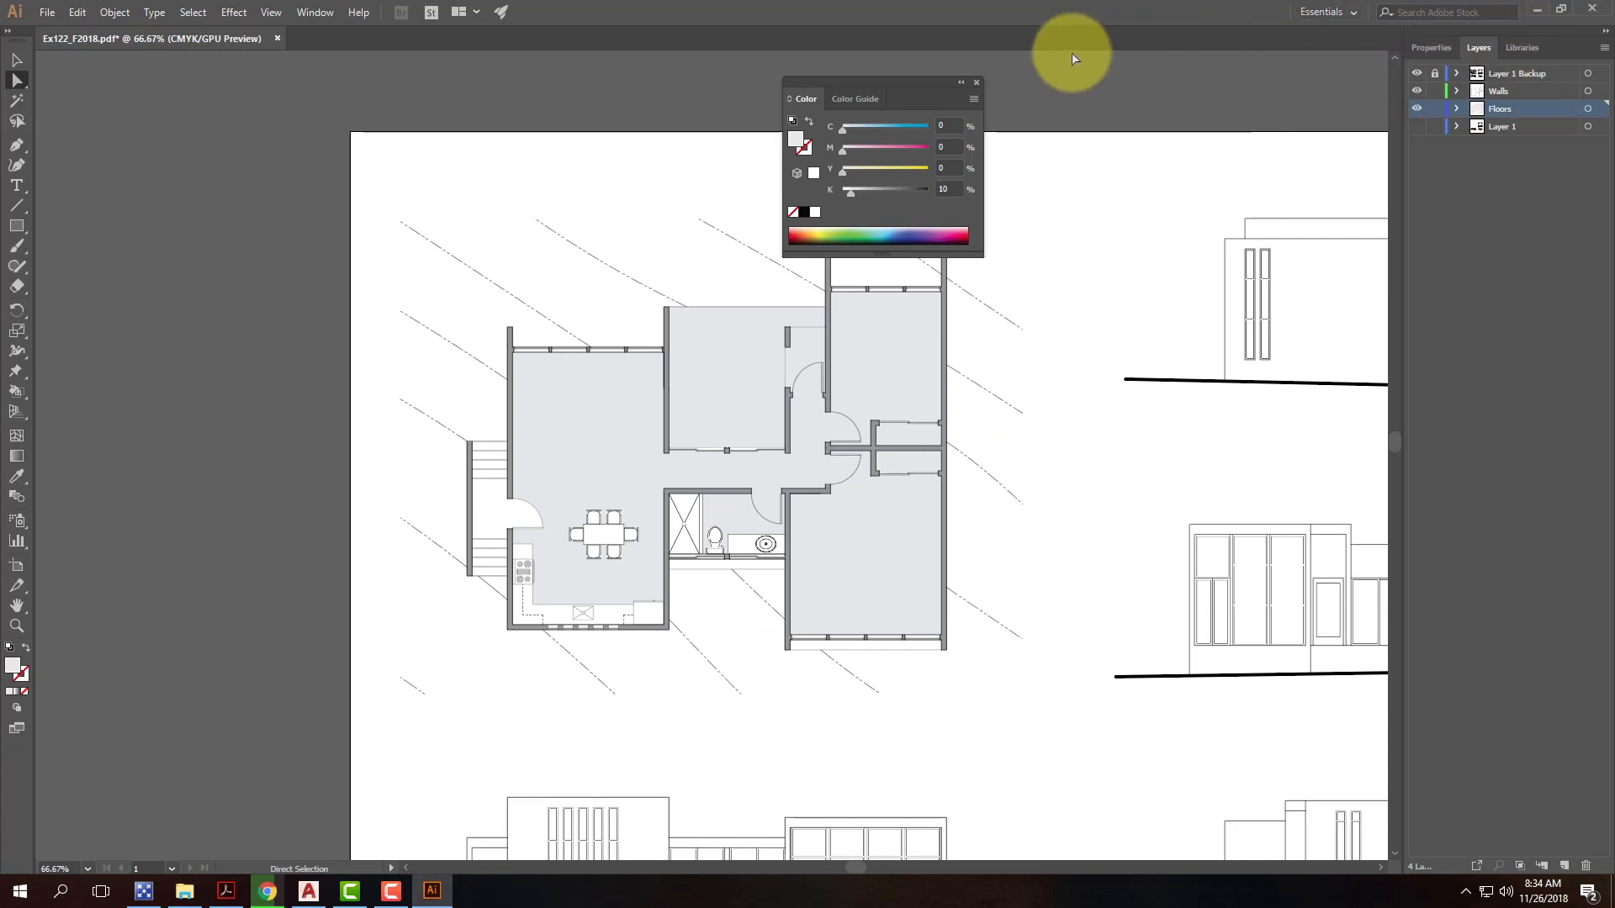
pyautogui.click(315, 13)
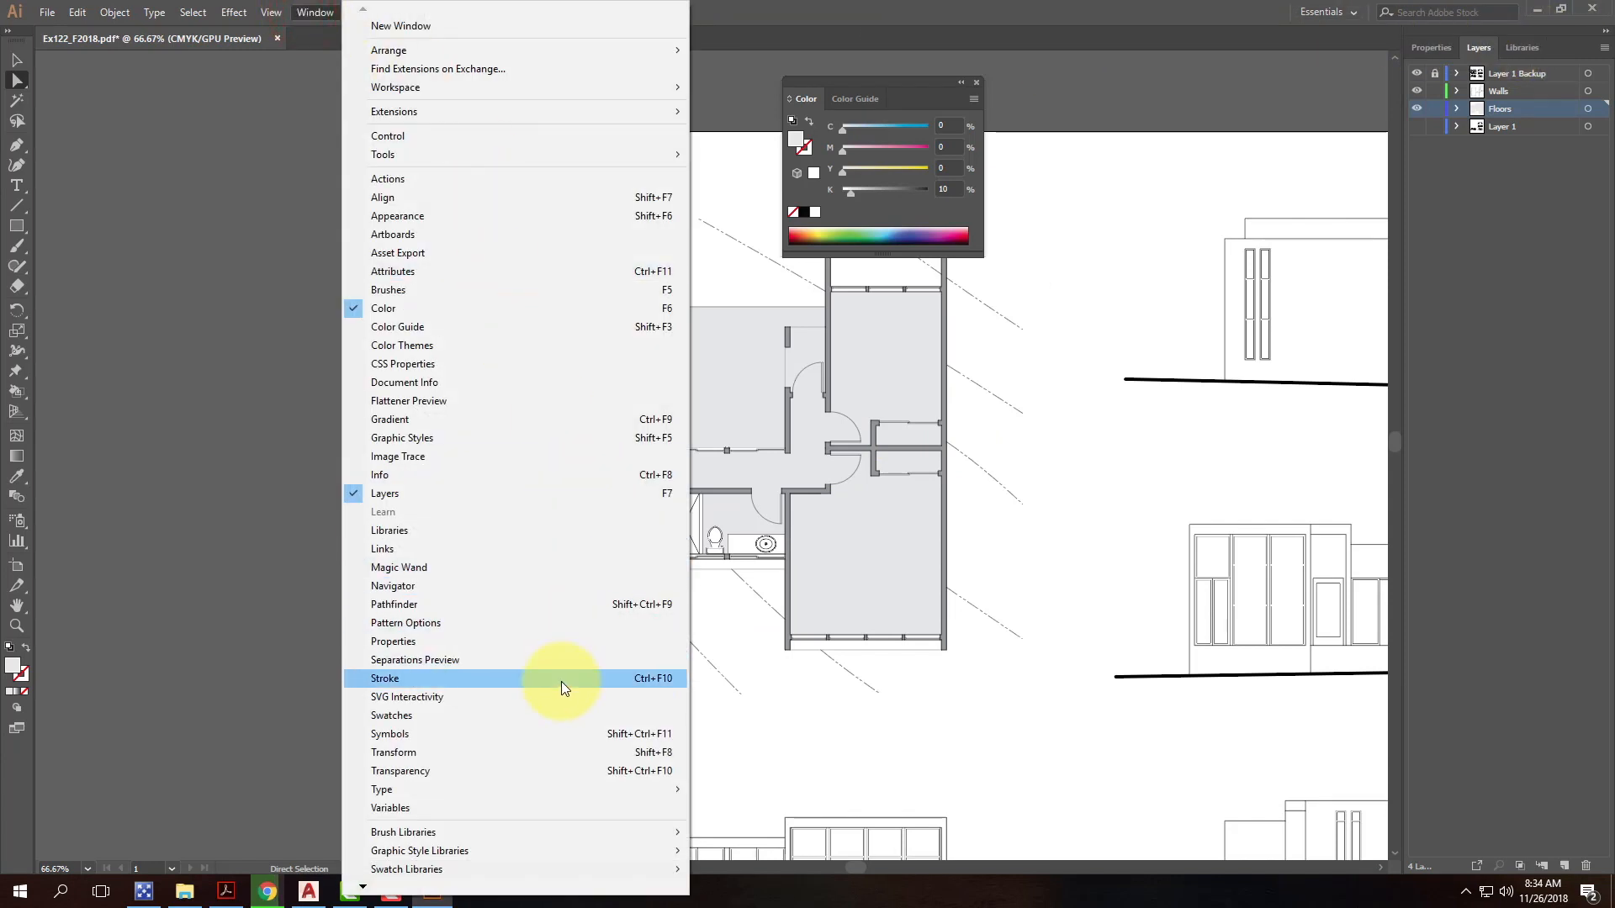
pyautogui.click(562, 714)
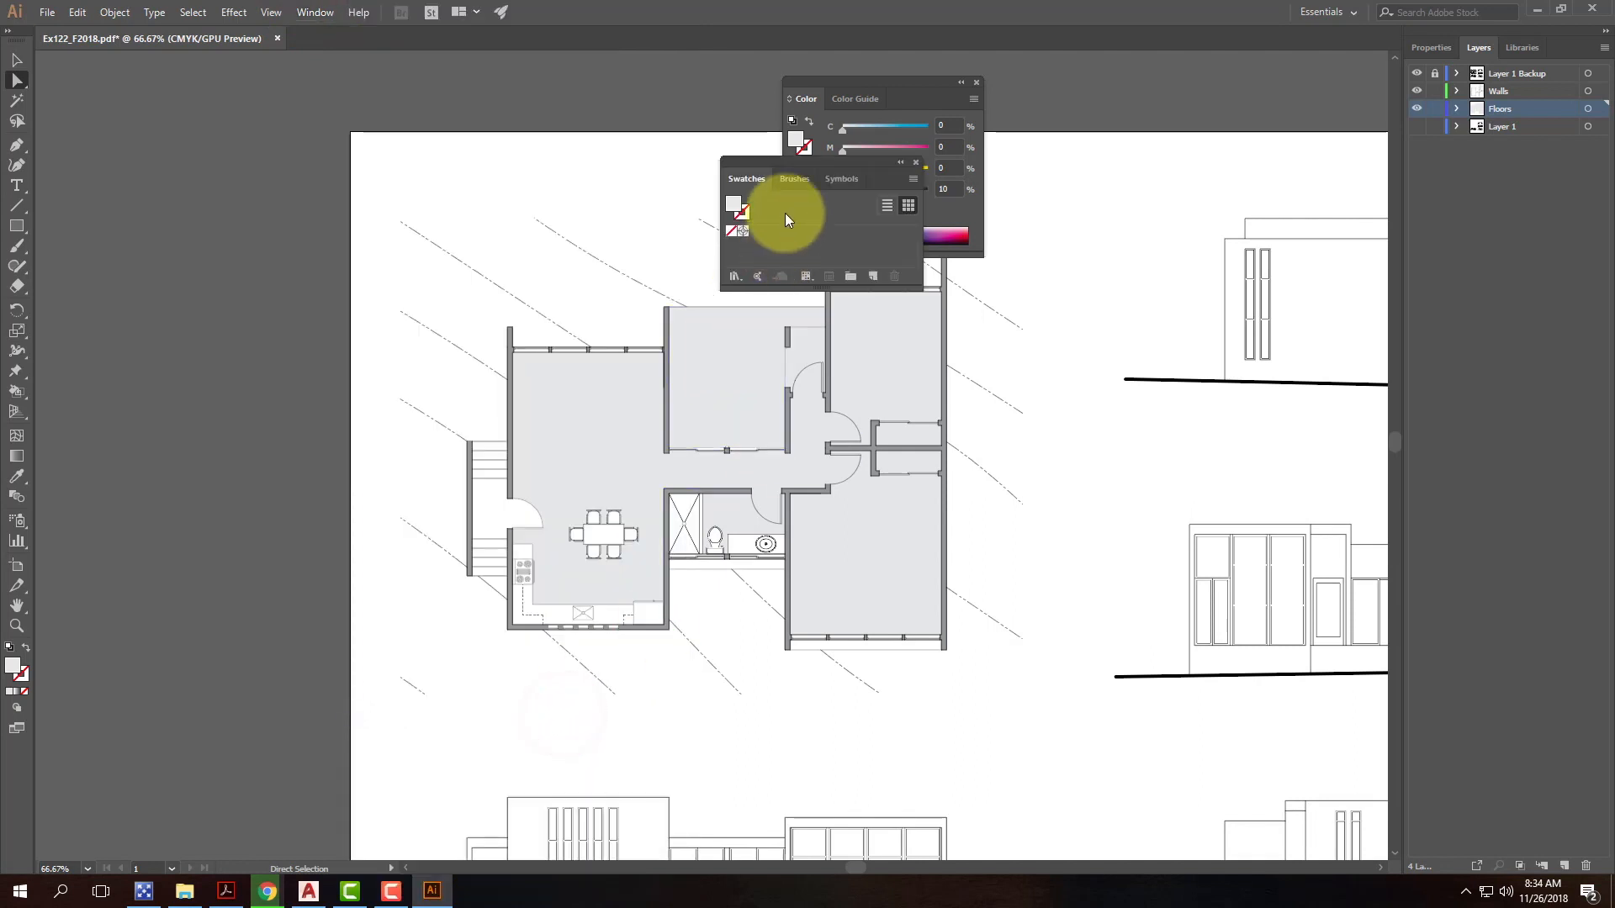
pyautogui.moveTo(791, 168); pyautogui.dragTo(1099, 411)
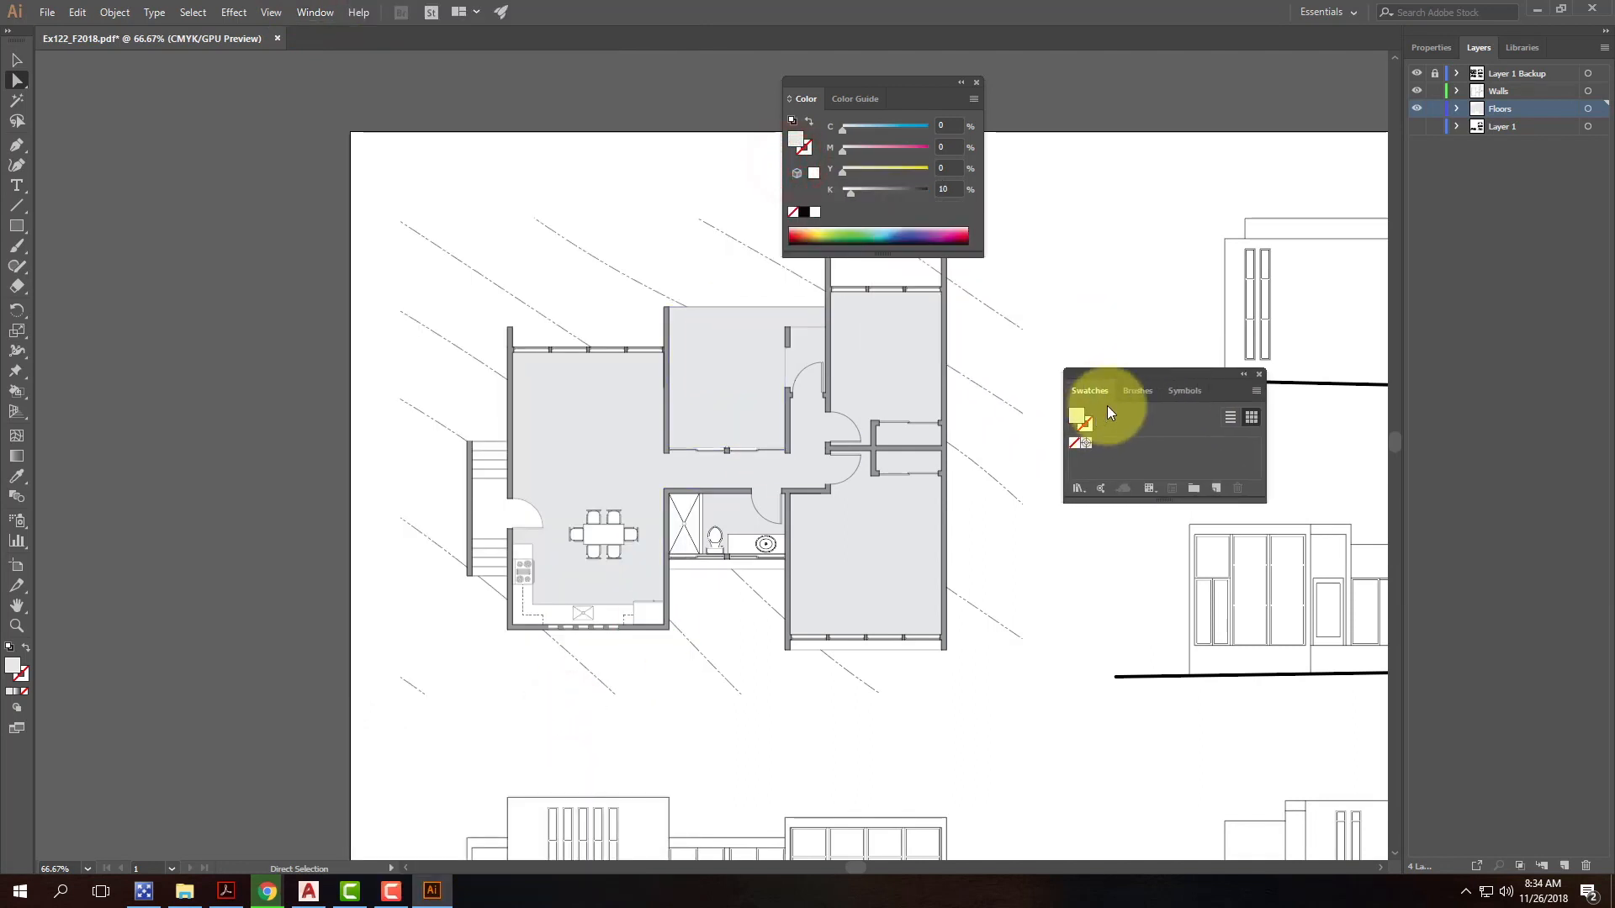
# Step: Open the swatch library "PM - Architectural Set - Marker Fill" from the OneDrive folder Resources, Adobe Illustrator, Swatches, PM - Architectural
pyautogui.click(1255, 392)
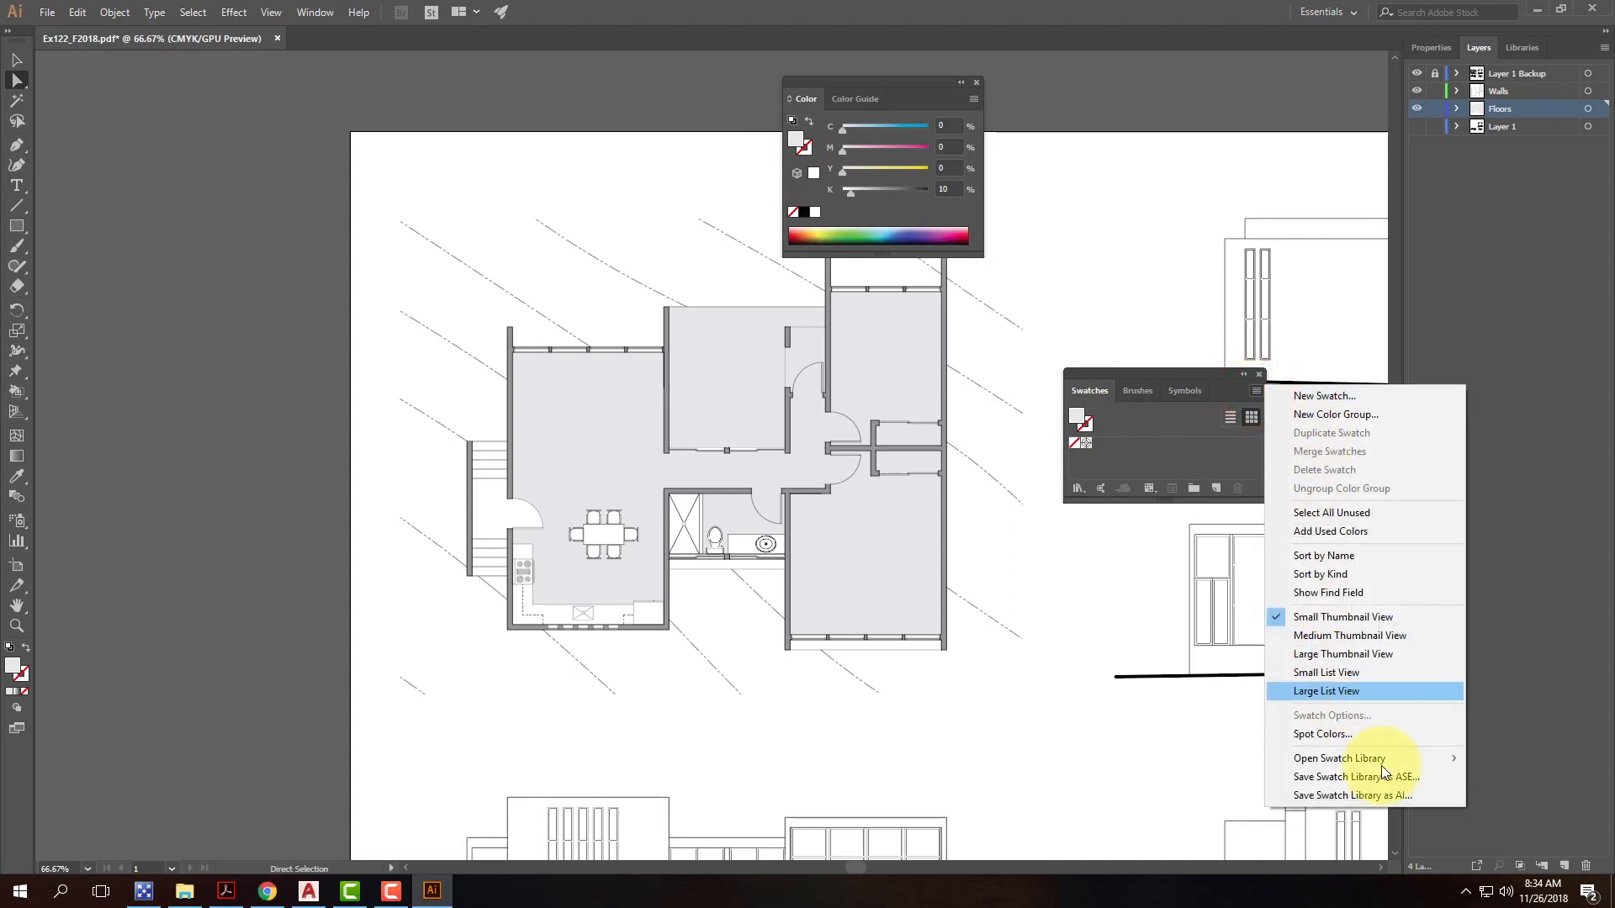
pyautogui.moveTo(1388, 764)
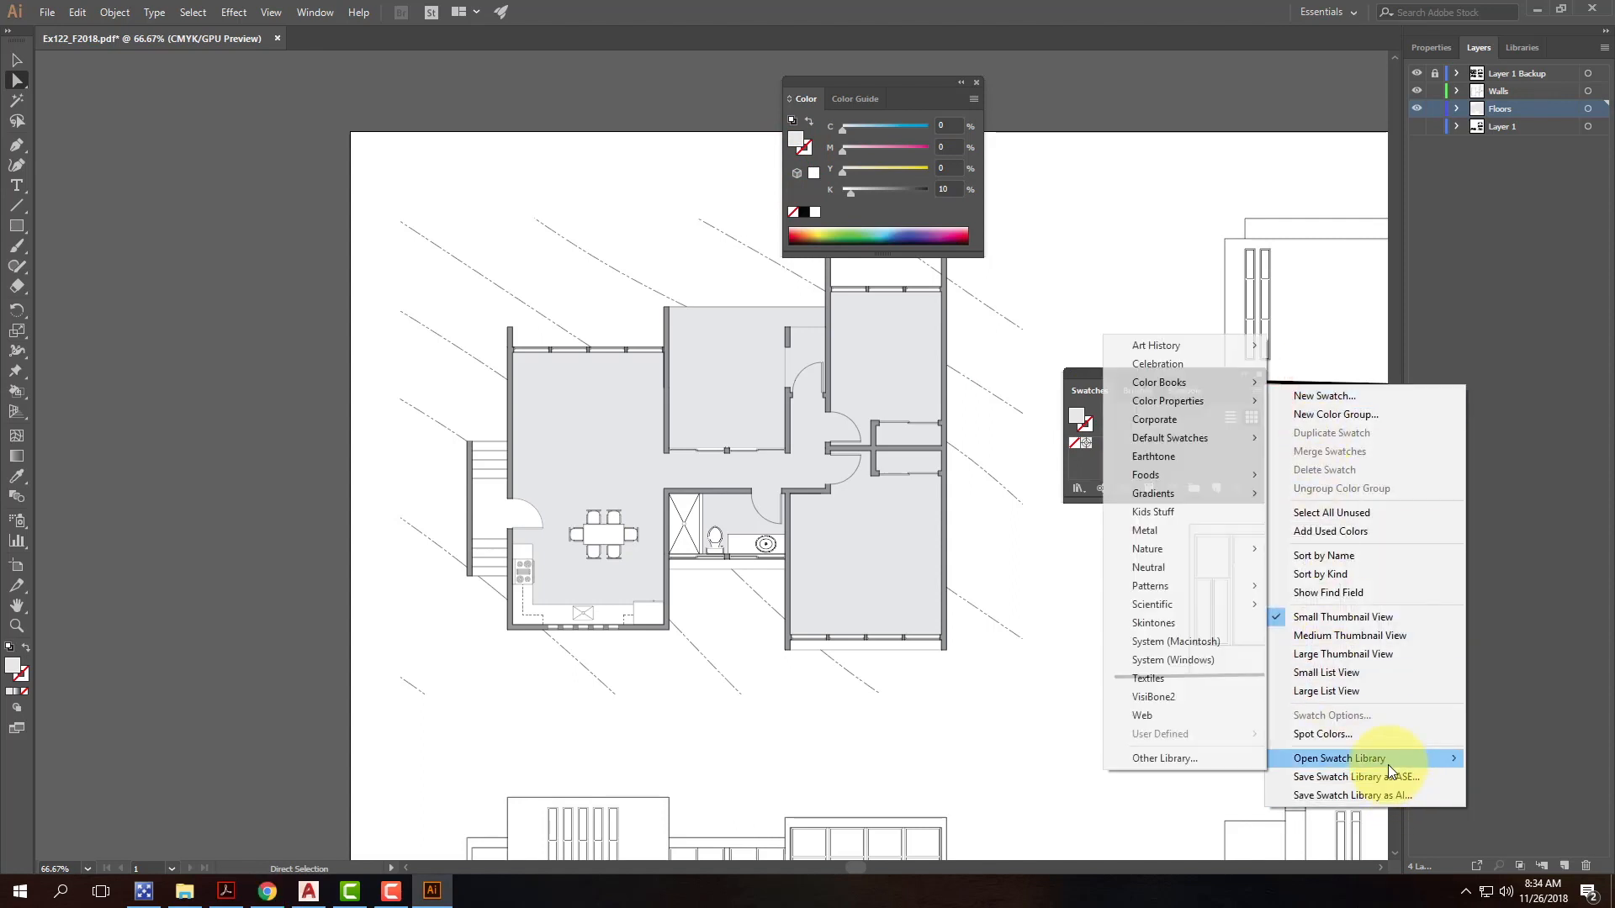
pyautogui.click(1229, 757)
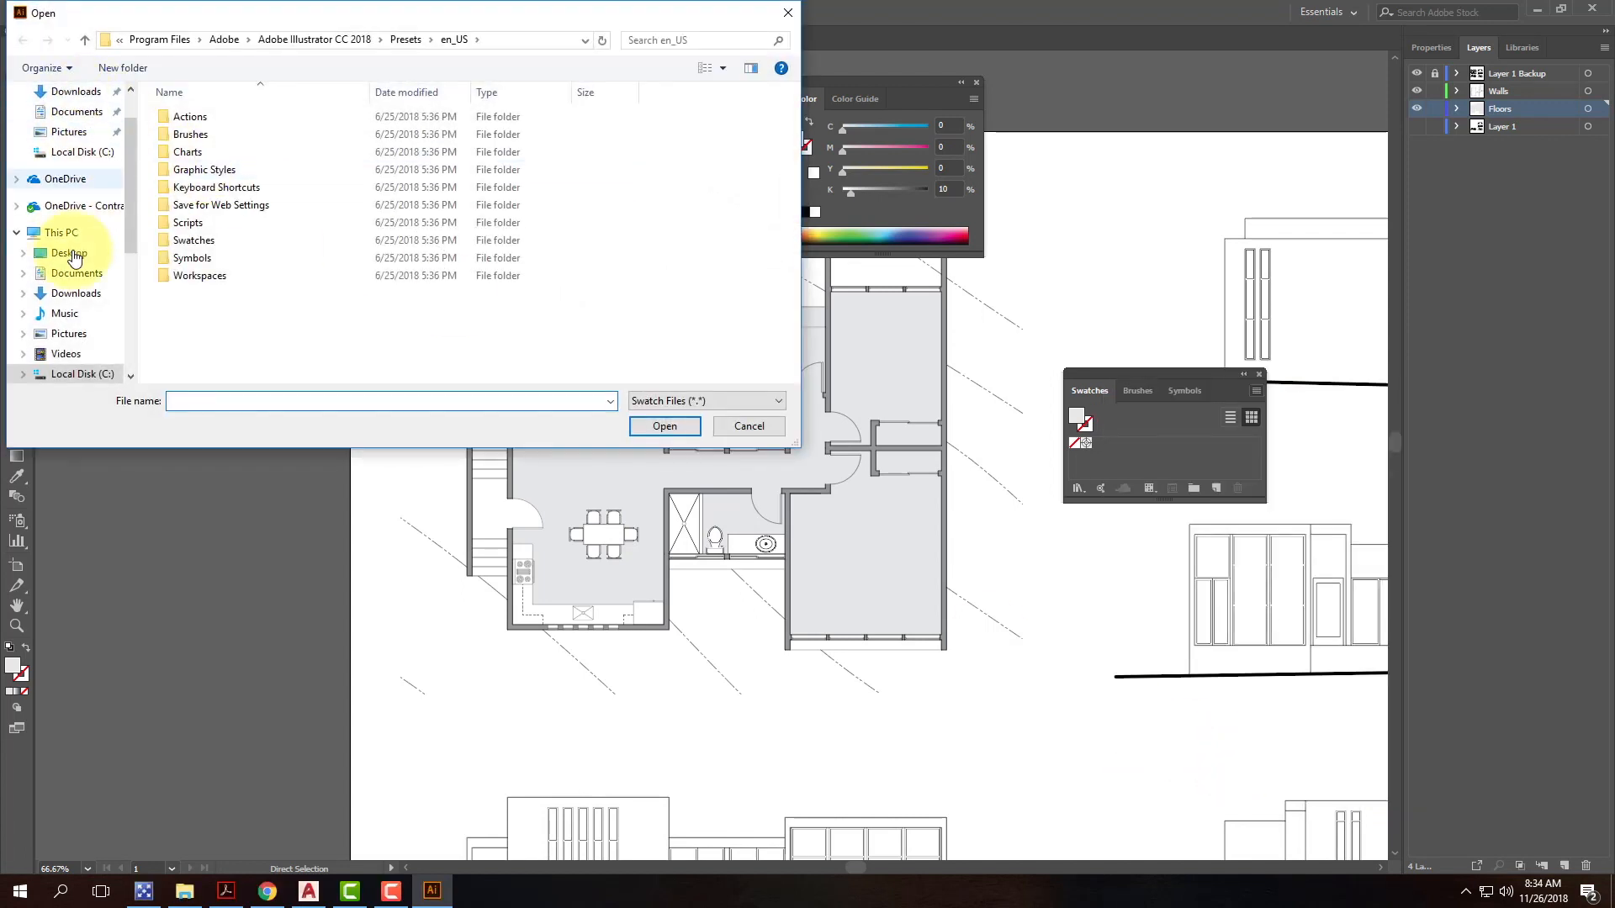
pyautogui.moveTo(132, 180); pyautogui.dragTo(131, 198)
pyautogui.click(46, 164)
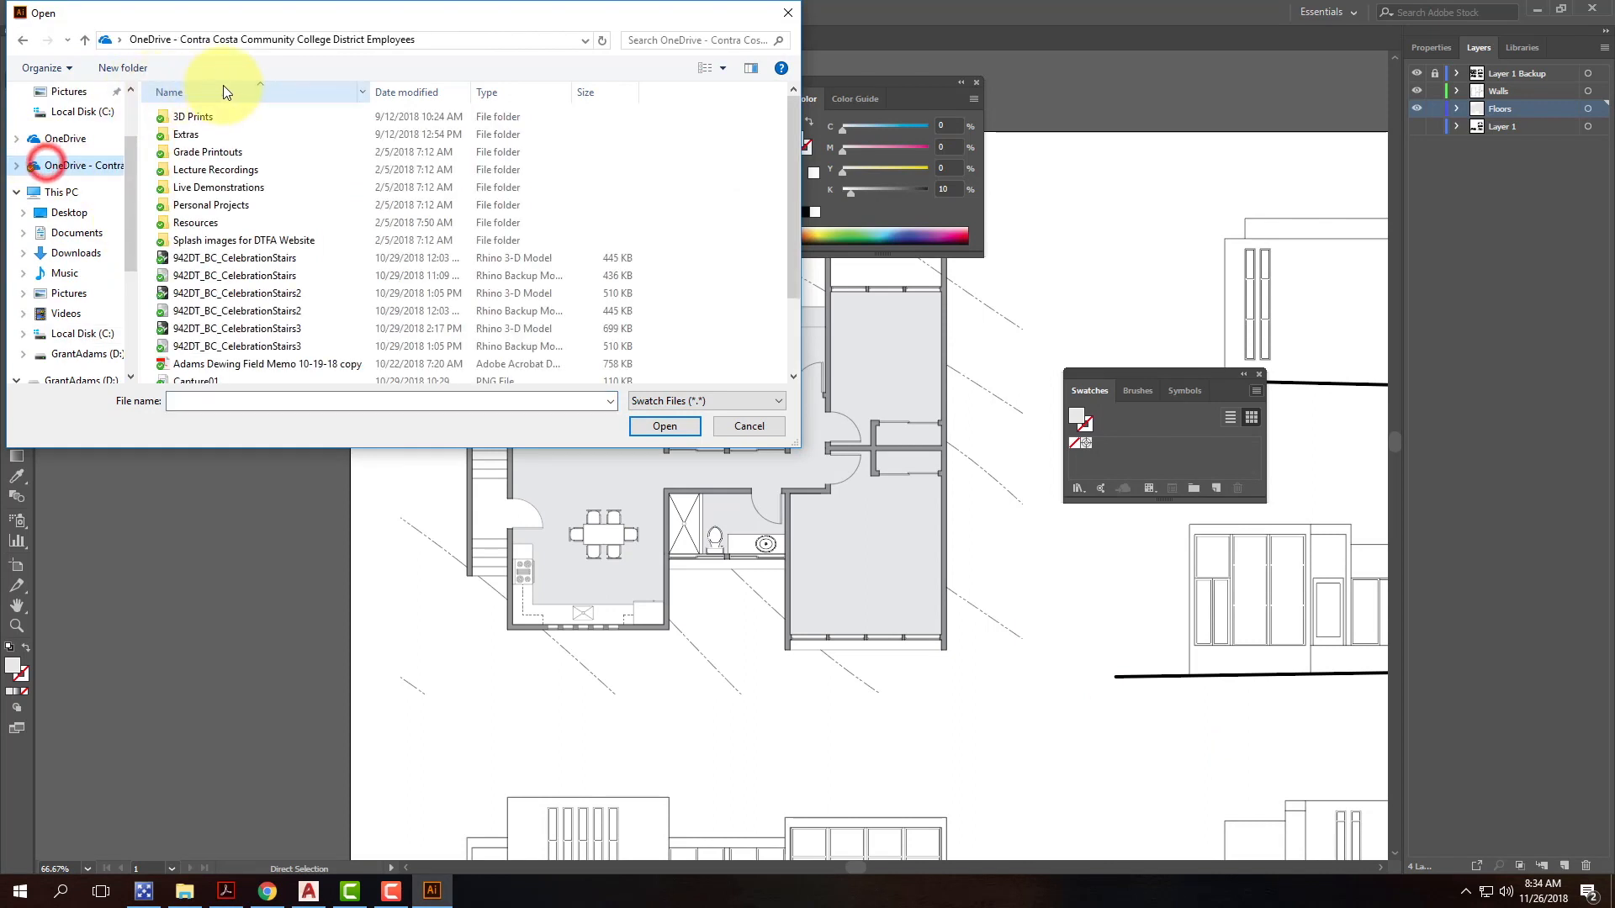
pyautogui.doubleClick(198, 222)
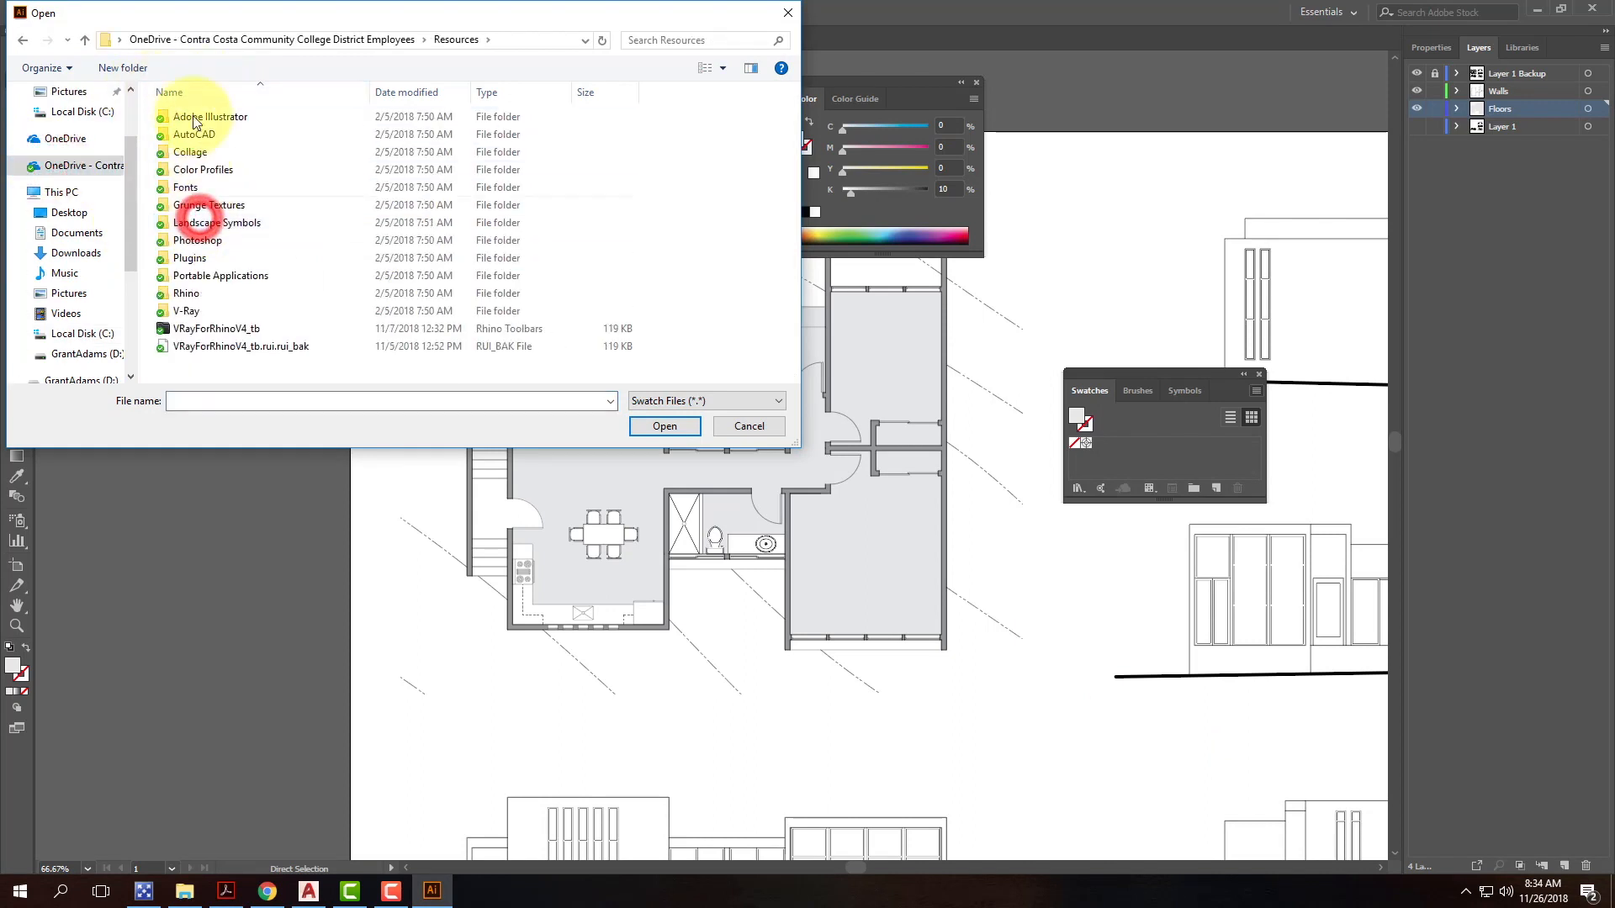
pyautogui.click(195, 119)
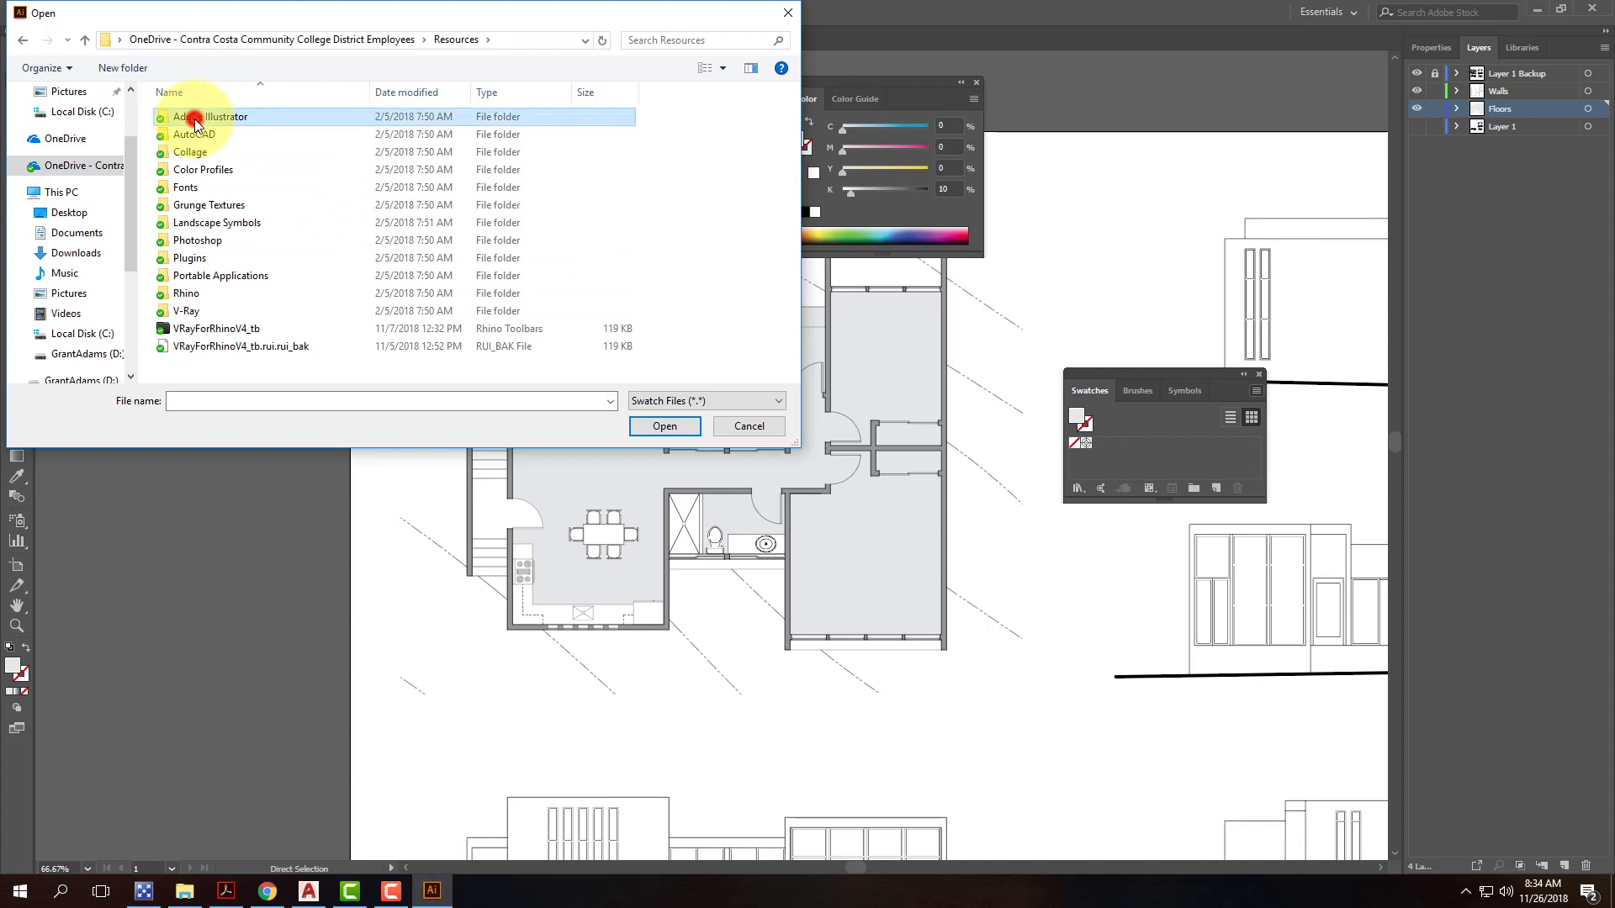
pyautogui.doubleClick(195, 120)
pyautogui.doubleClick(204, 168)
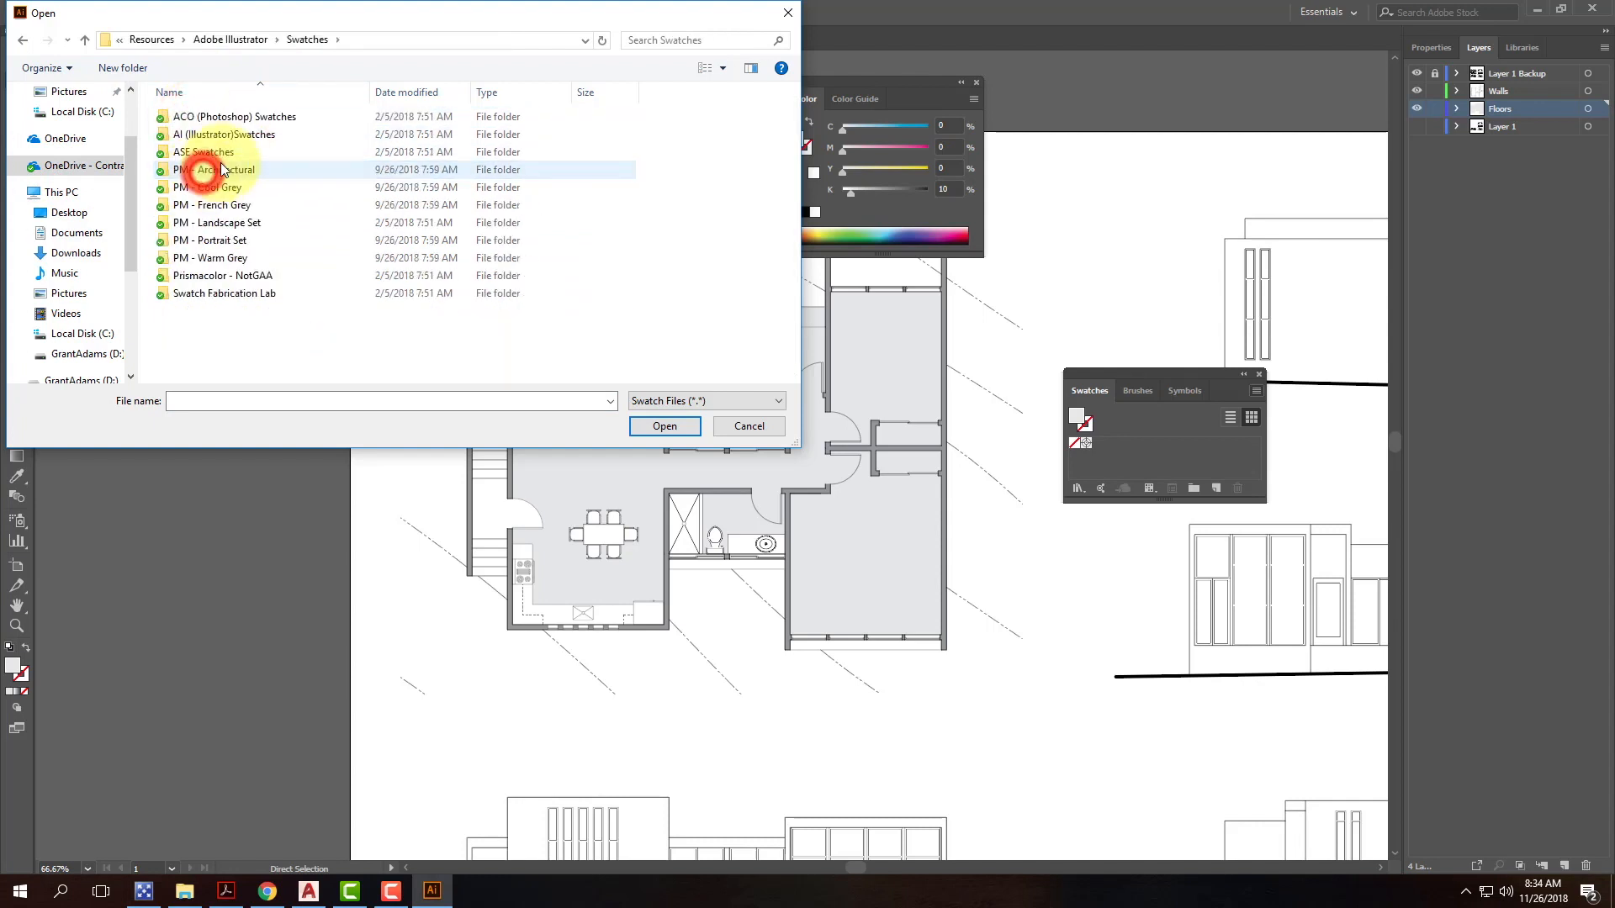
pyautogui.click(226, 174)
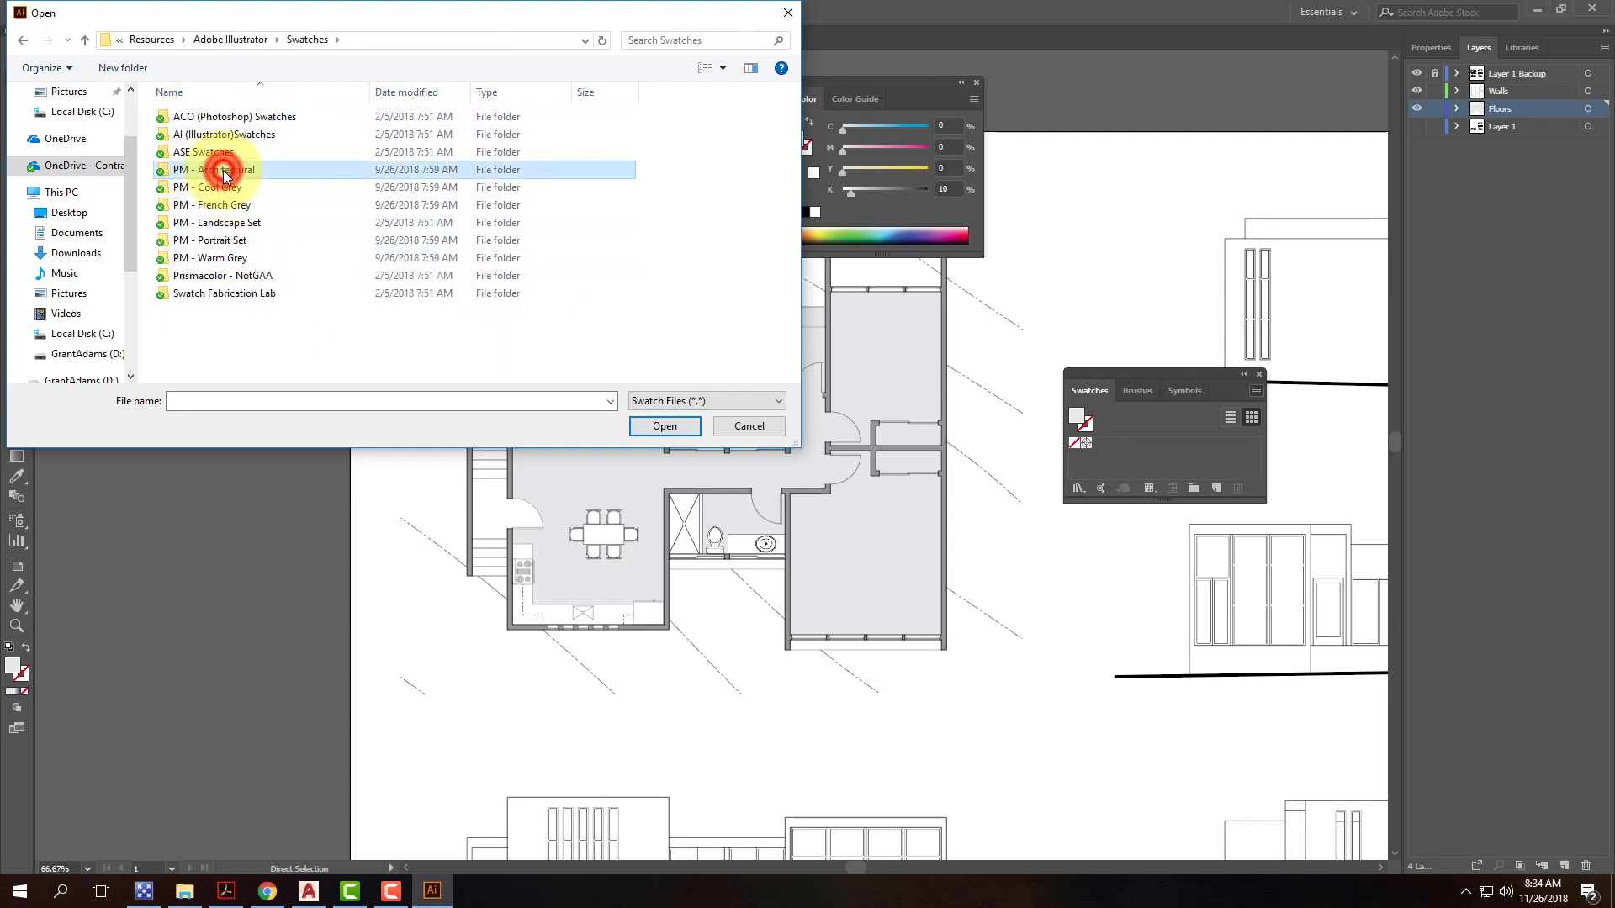
pyautogui.doubleClick(225, 175)
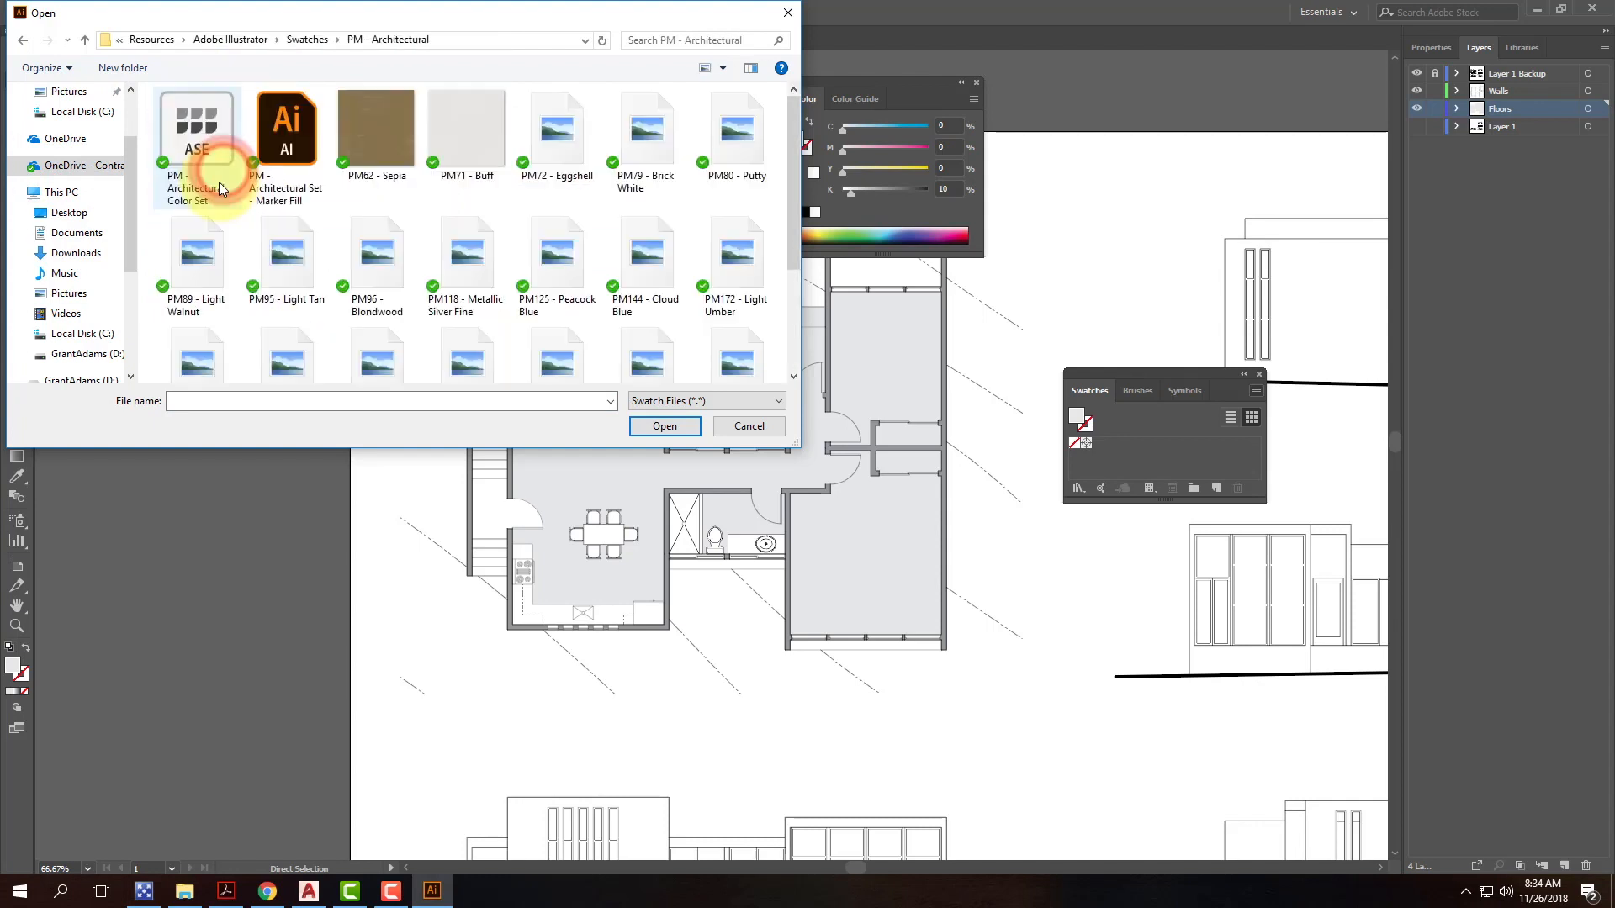
pyautogui.click(290, 131)
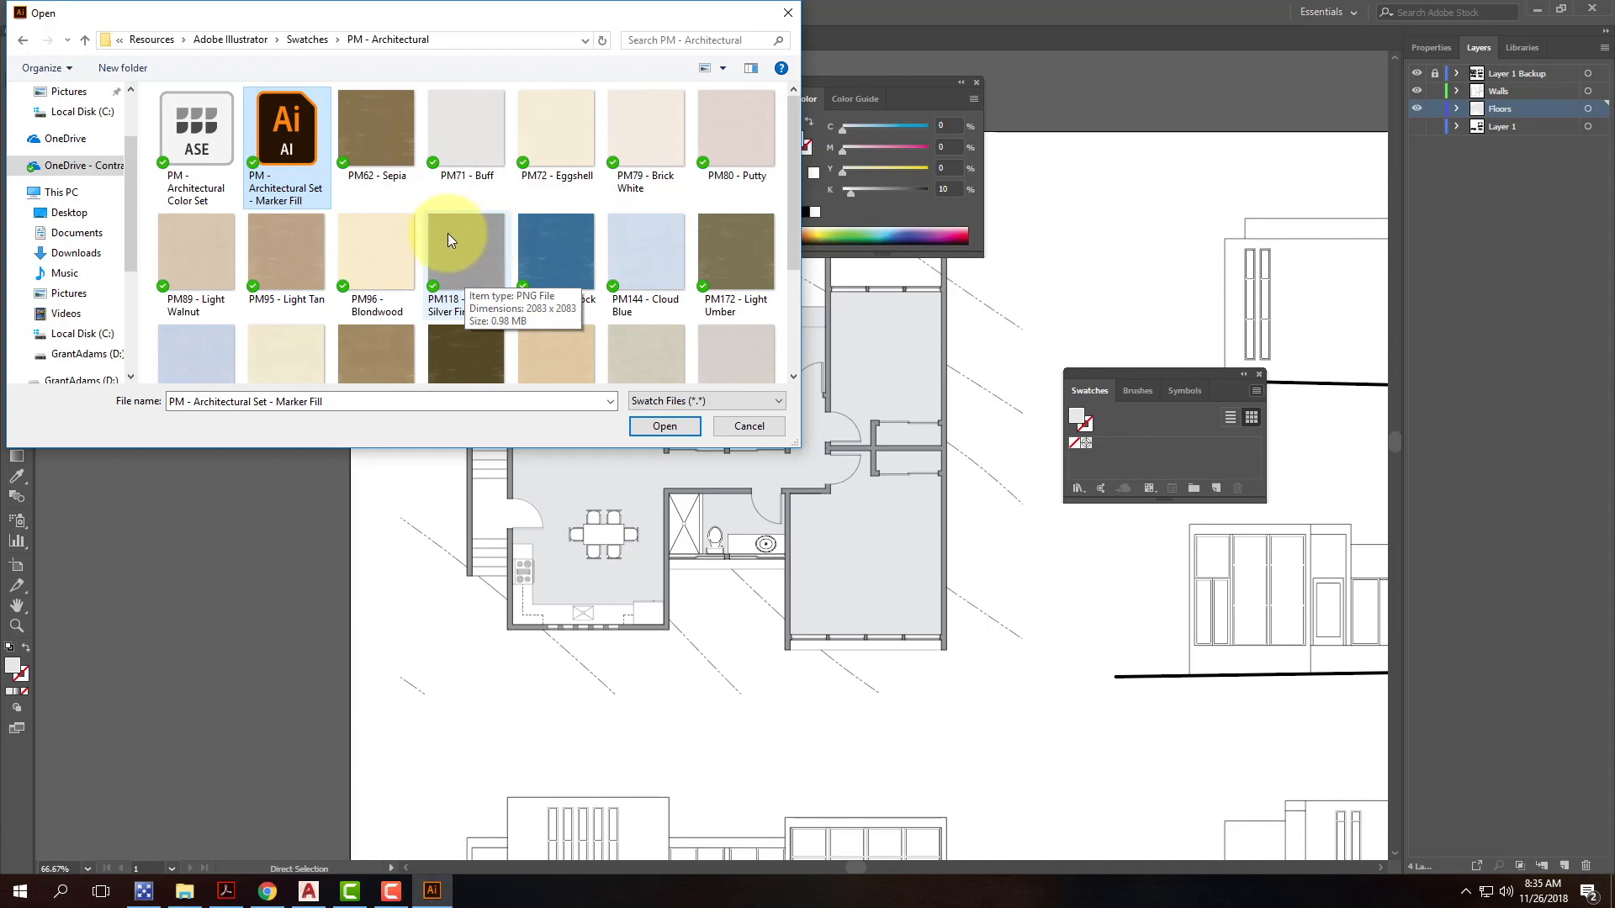
pyautogui.click(664, 426)
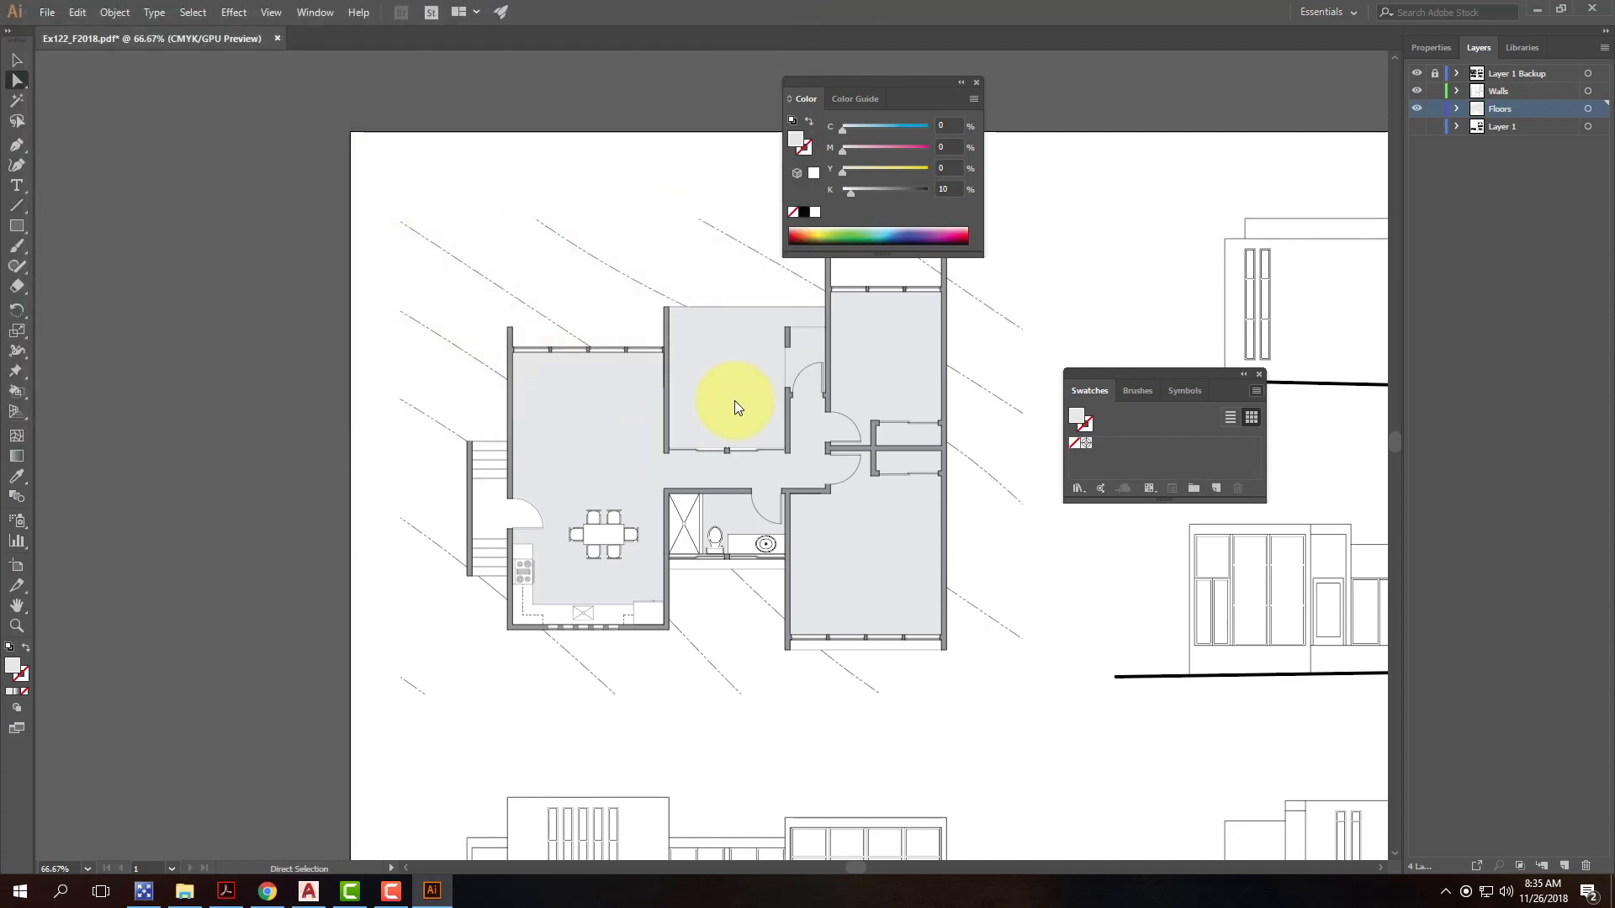
# Step: Arrange the marker fill swatch library and the Color panel so both are clear of the floor plan
pyautogui.moveTo(784, 395); pyautogui.dragTo(316, 111)
pyautogui.click(958, 83)
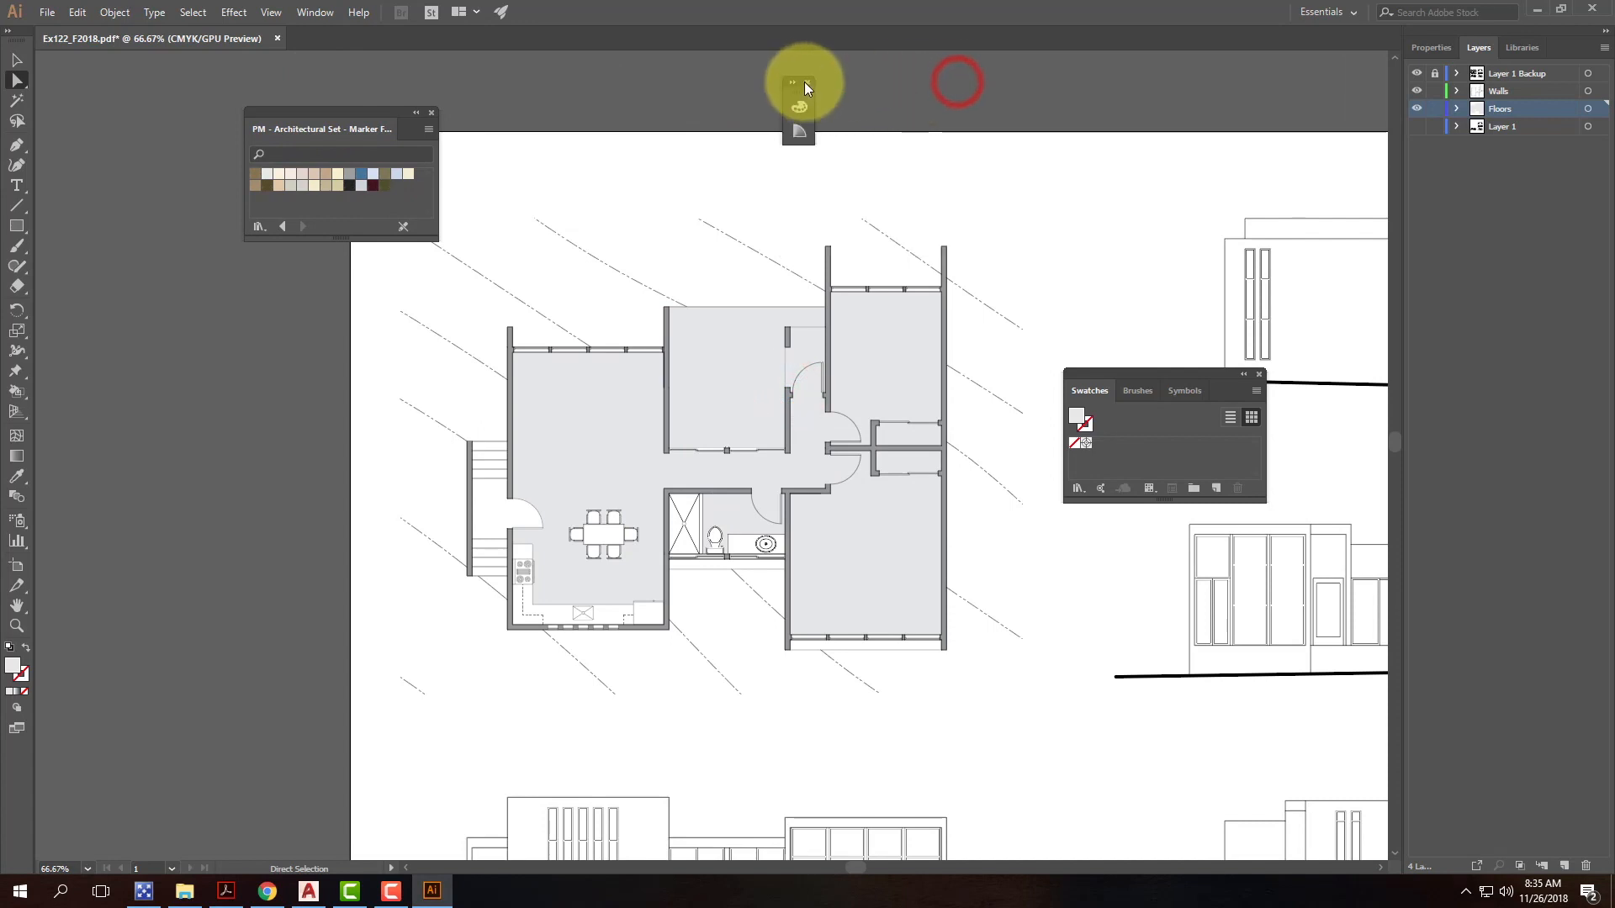
pyautogui.click(796, 80)
pyautogui.moveTo(842, 83); pyautogui.dragTo(1221, 87)
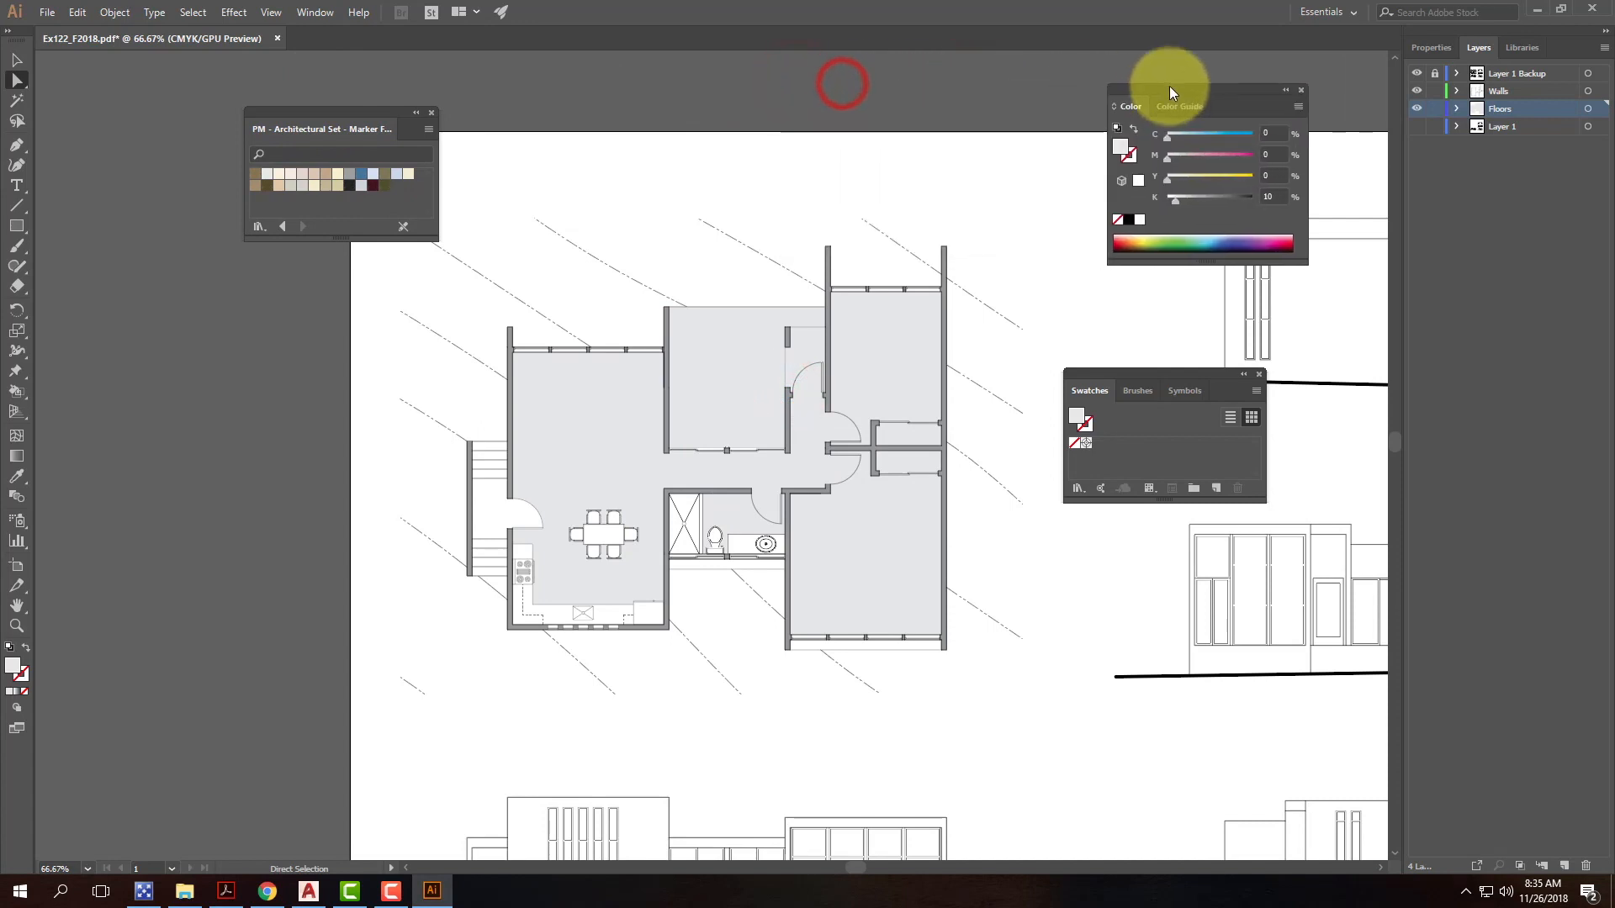
# Step: Select the living area's floor shape and extend the selection to all floor shapes with the same fill color
pyautogui.click(573, 413)
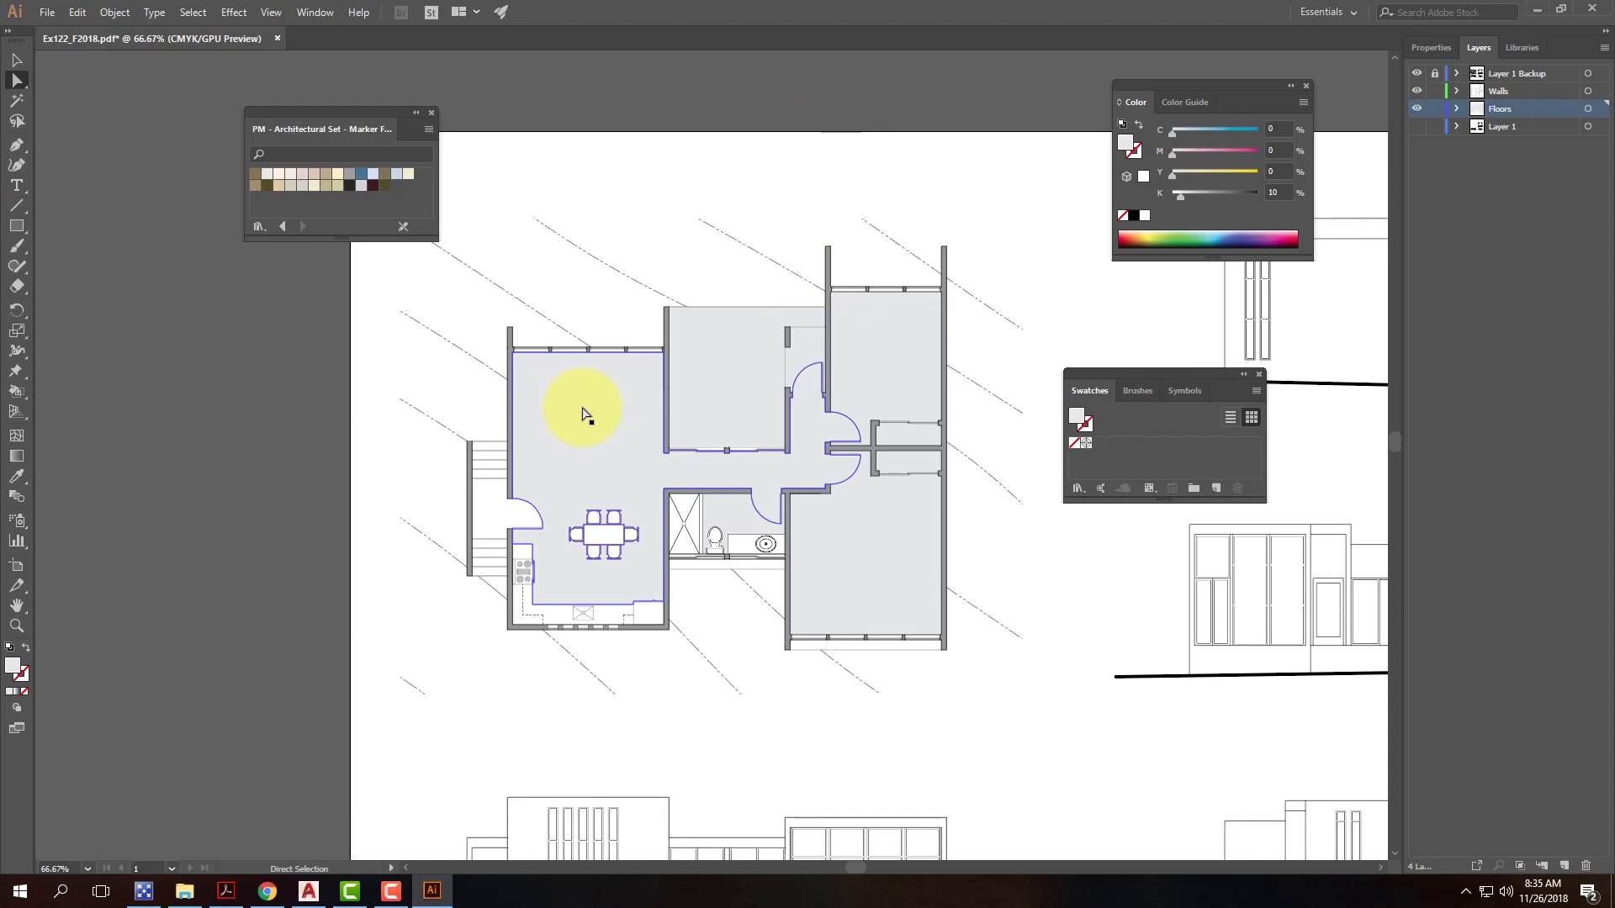
pyautogui.click(586, 414)
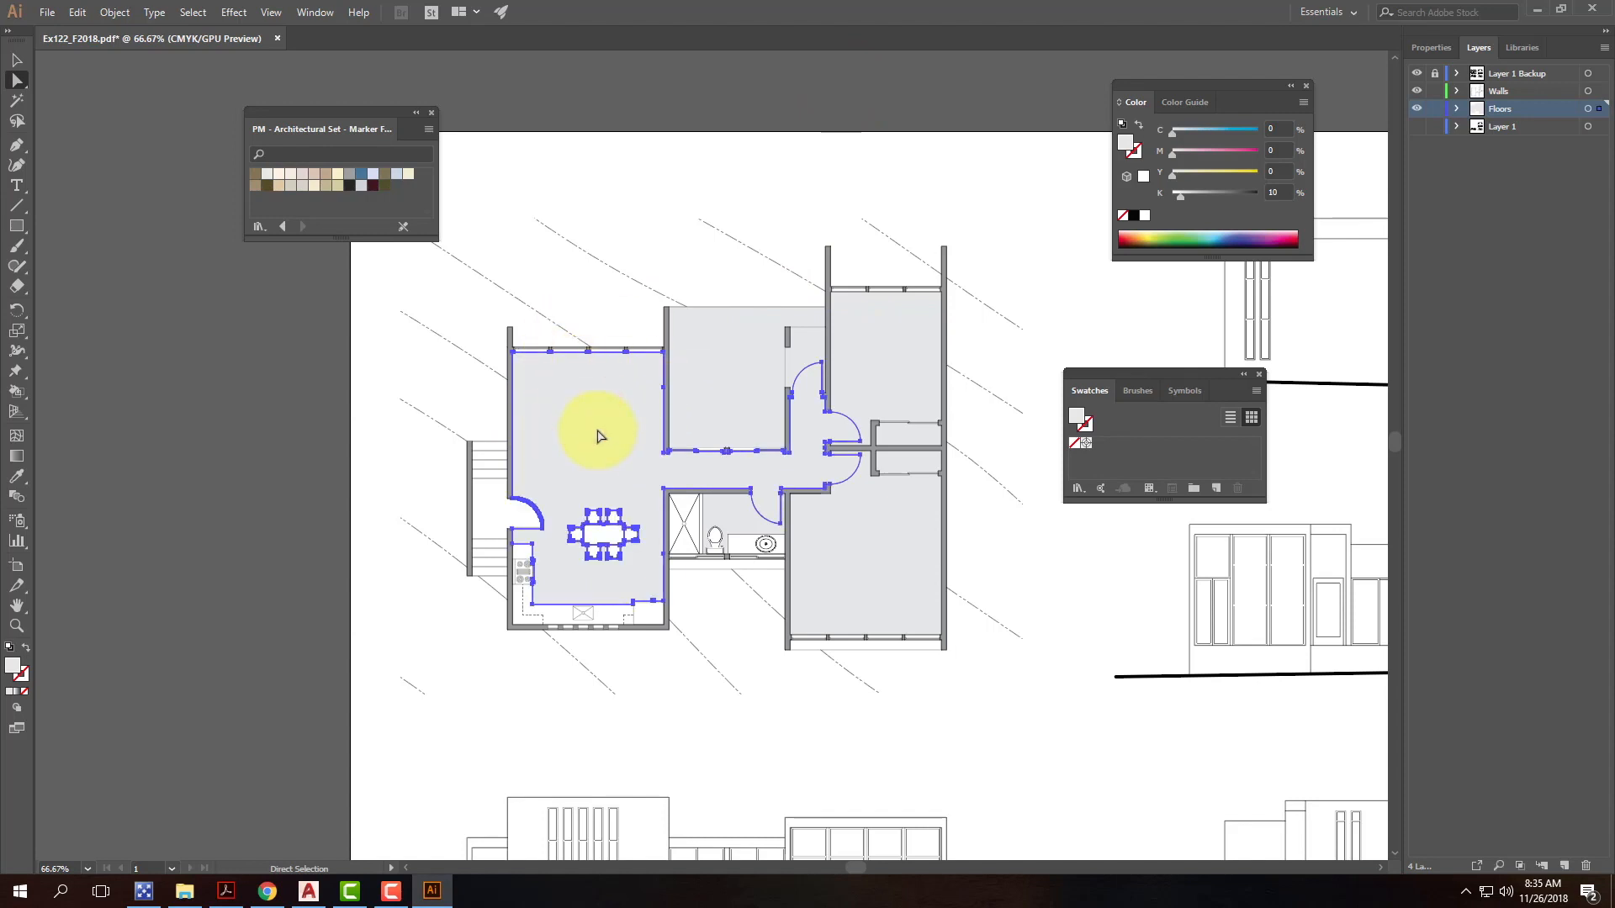
pyautogui.click(269, 12)
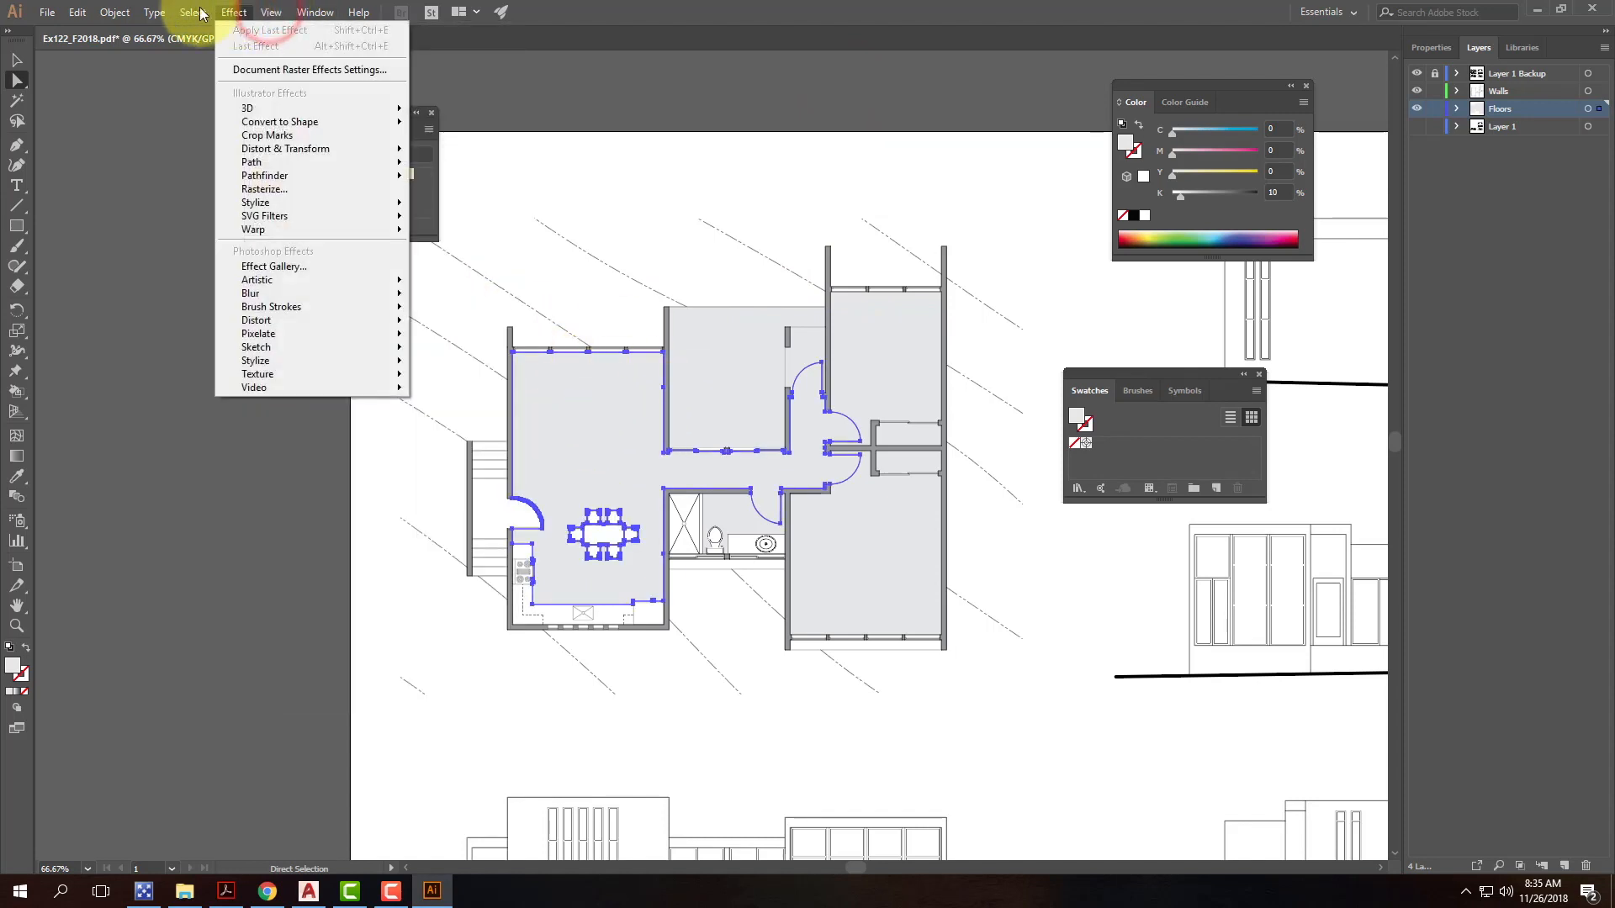
pyautogui.moveTo(338, 173)
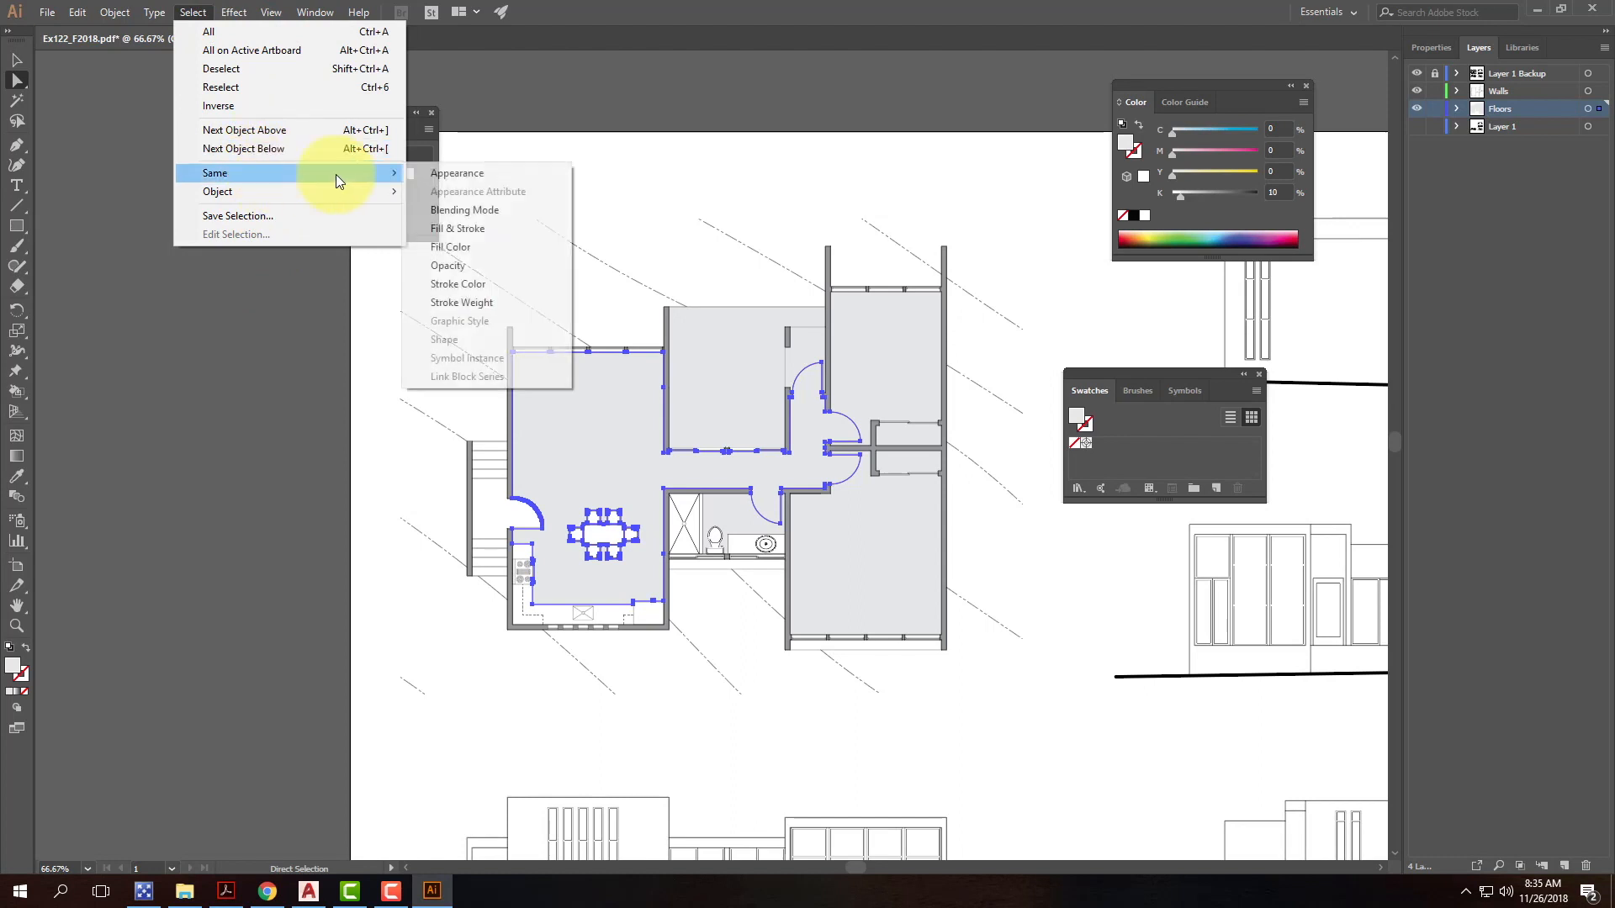
pyautogui.click(473, 248)
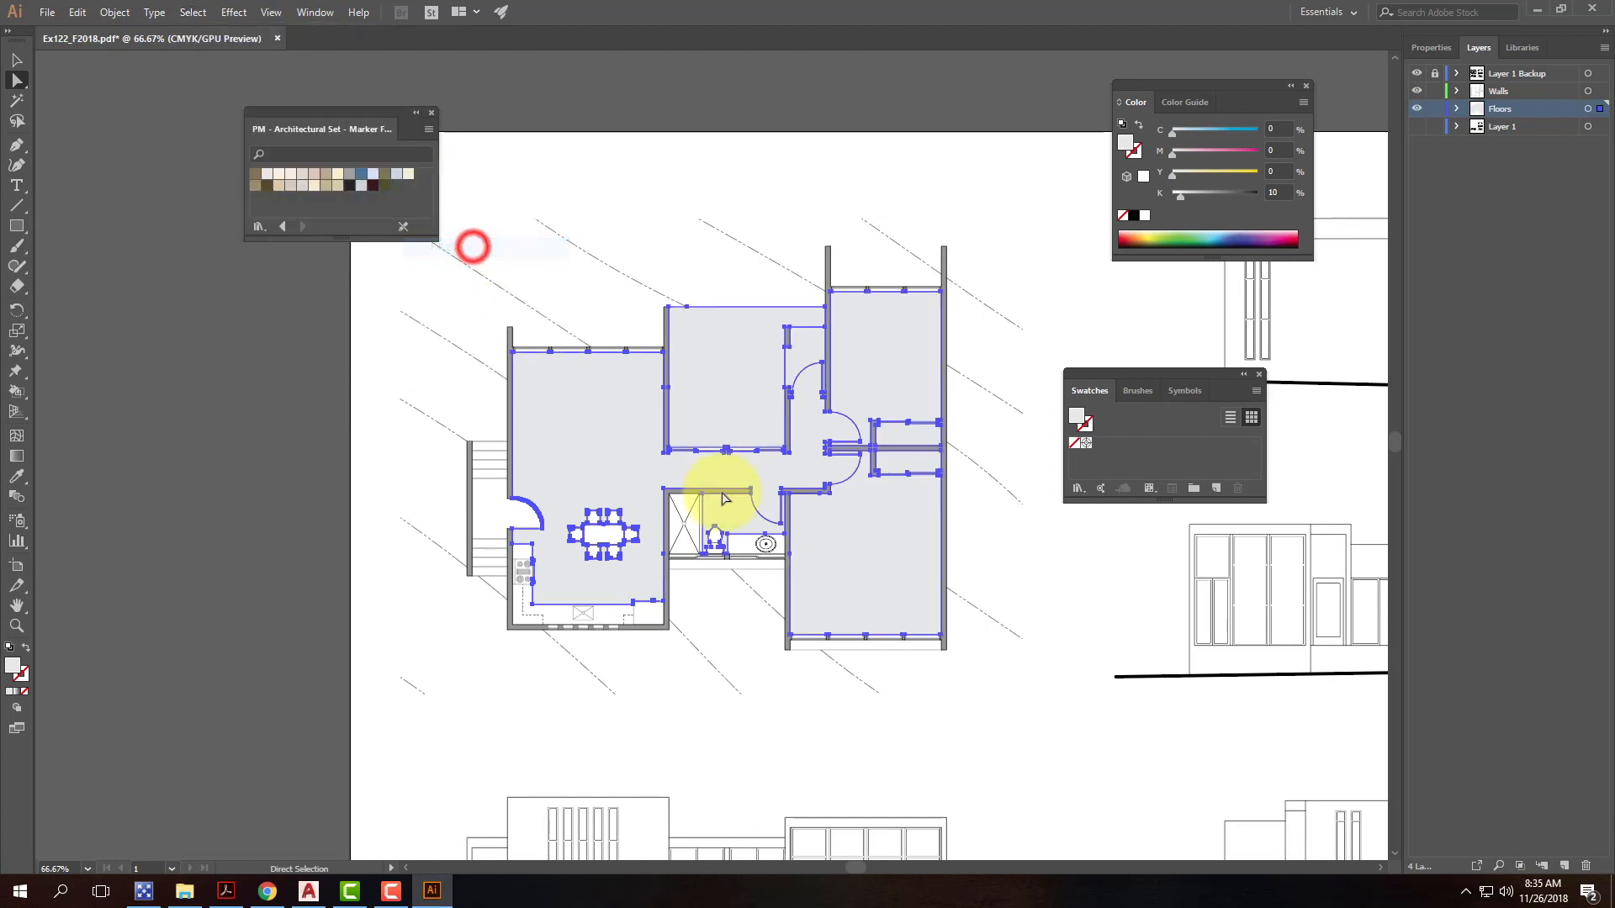
# Step: Try several Architectural Set marker fills on the selected floors, including dark brown, PM125 - Peacock Blue, near-black and pale beige tones
pyautogui.click(301, 186)
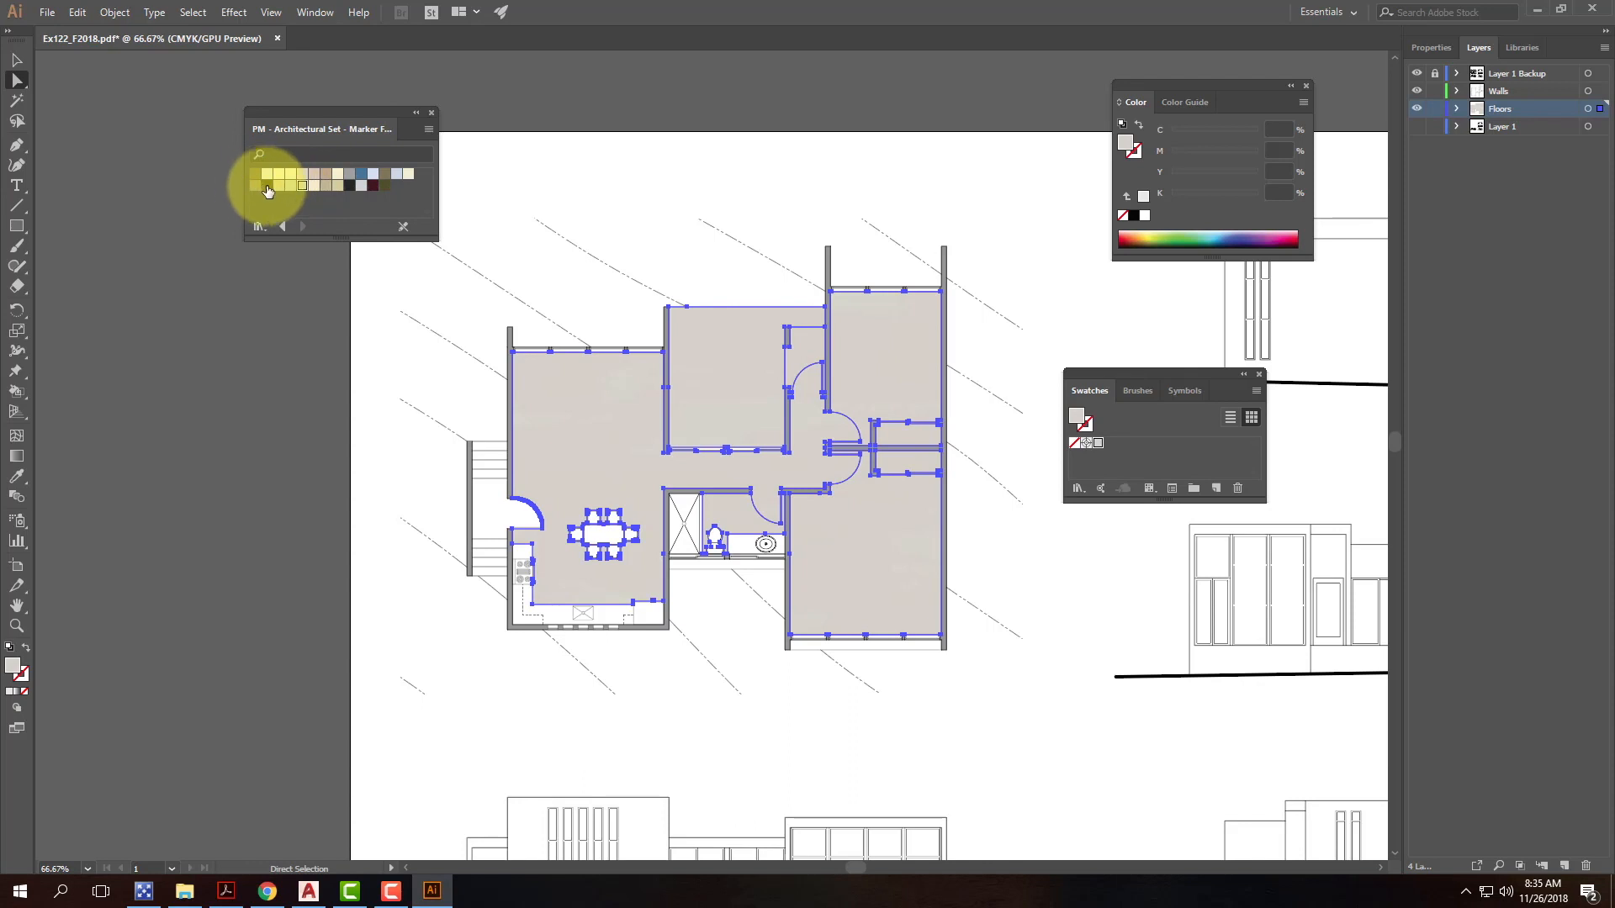
pyautogui.click(267, 187)
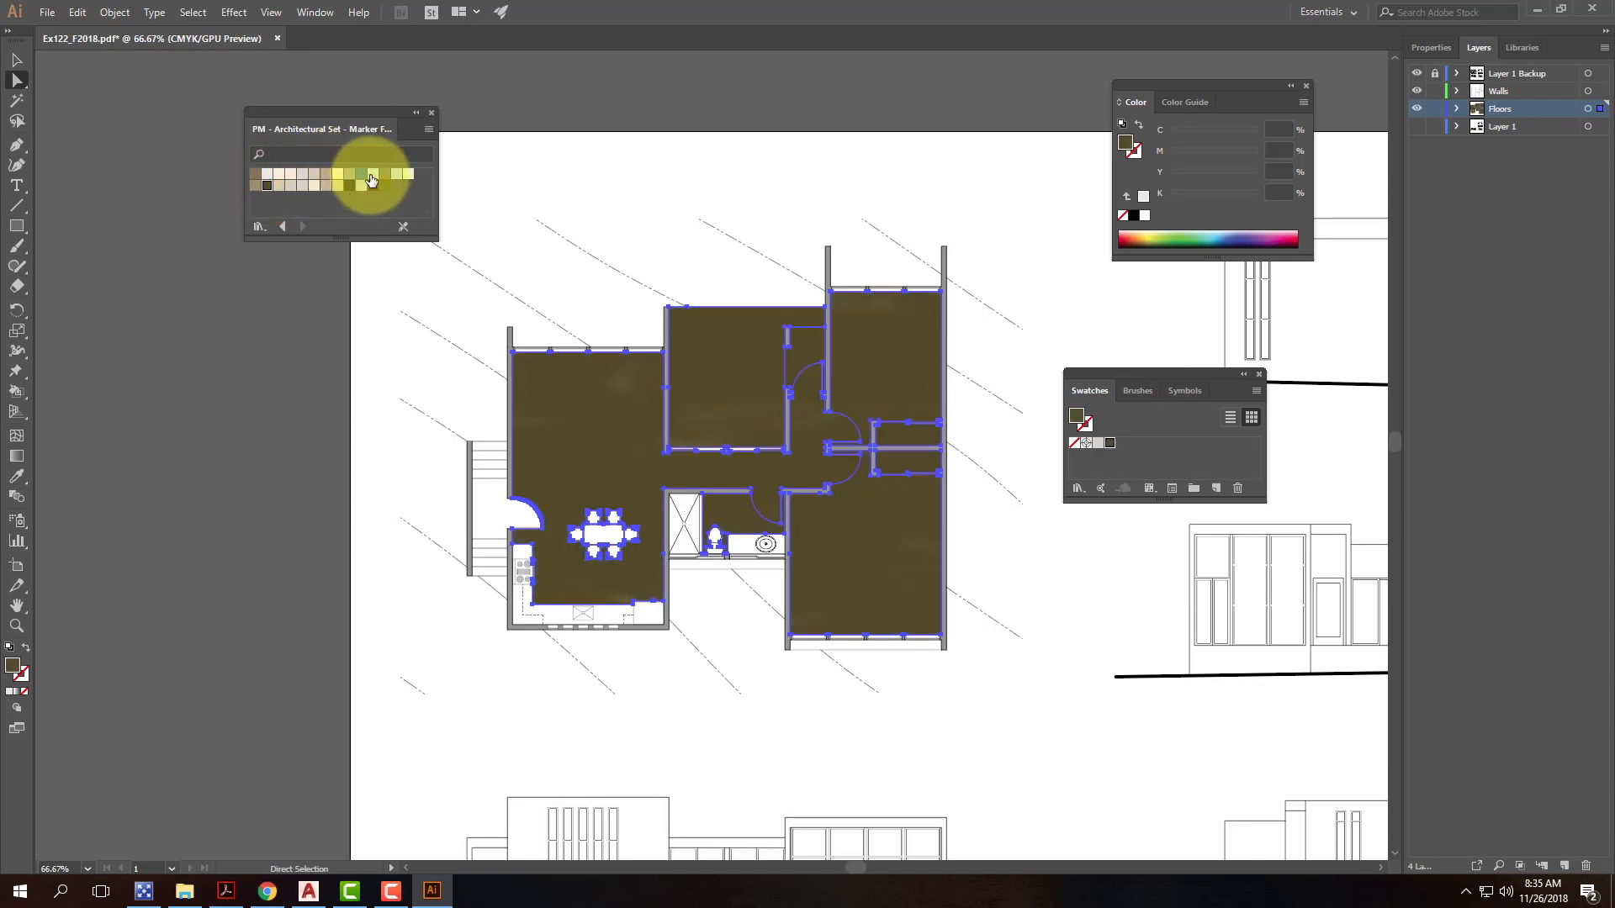
pyautogui.click(361, 177)
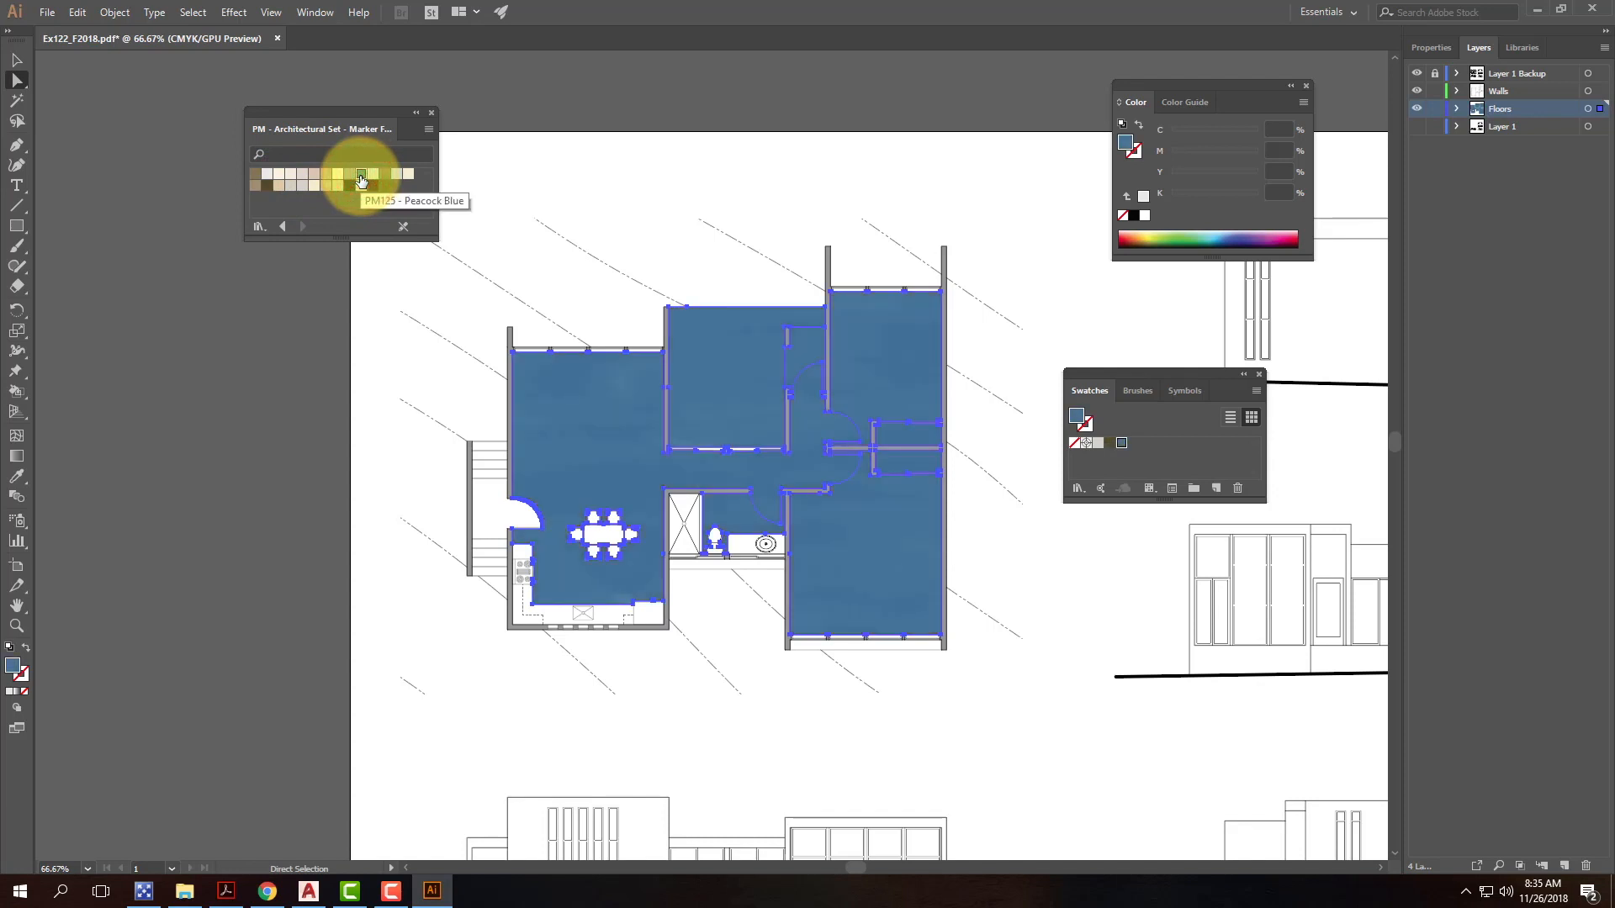
pyautogui.click(383, 176)
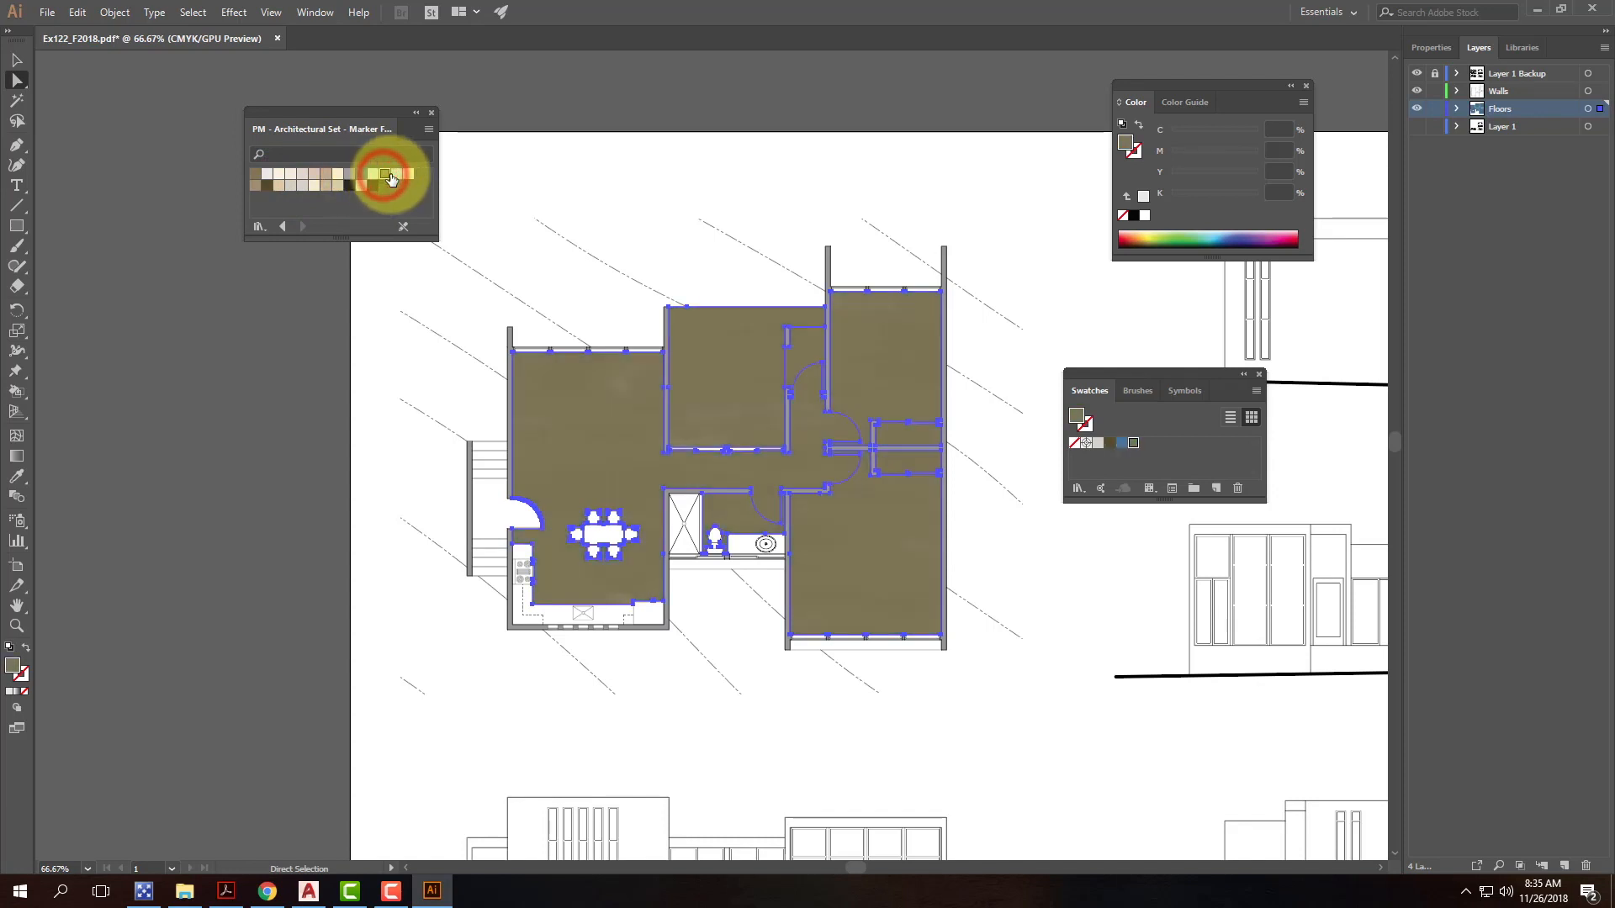
pyautogui.click(349, 188)
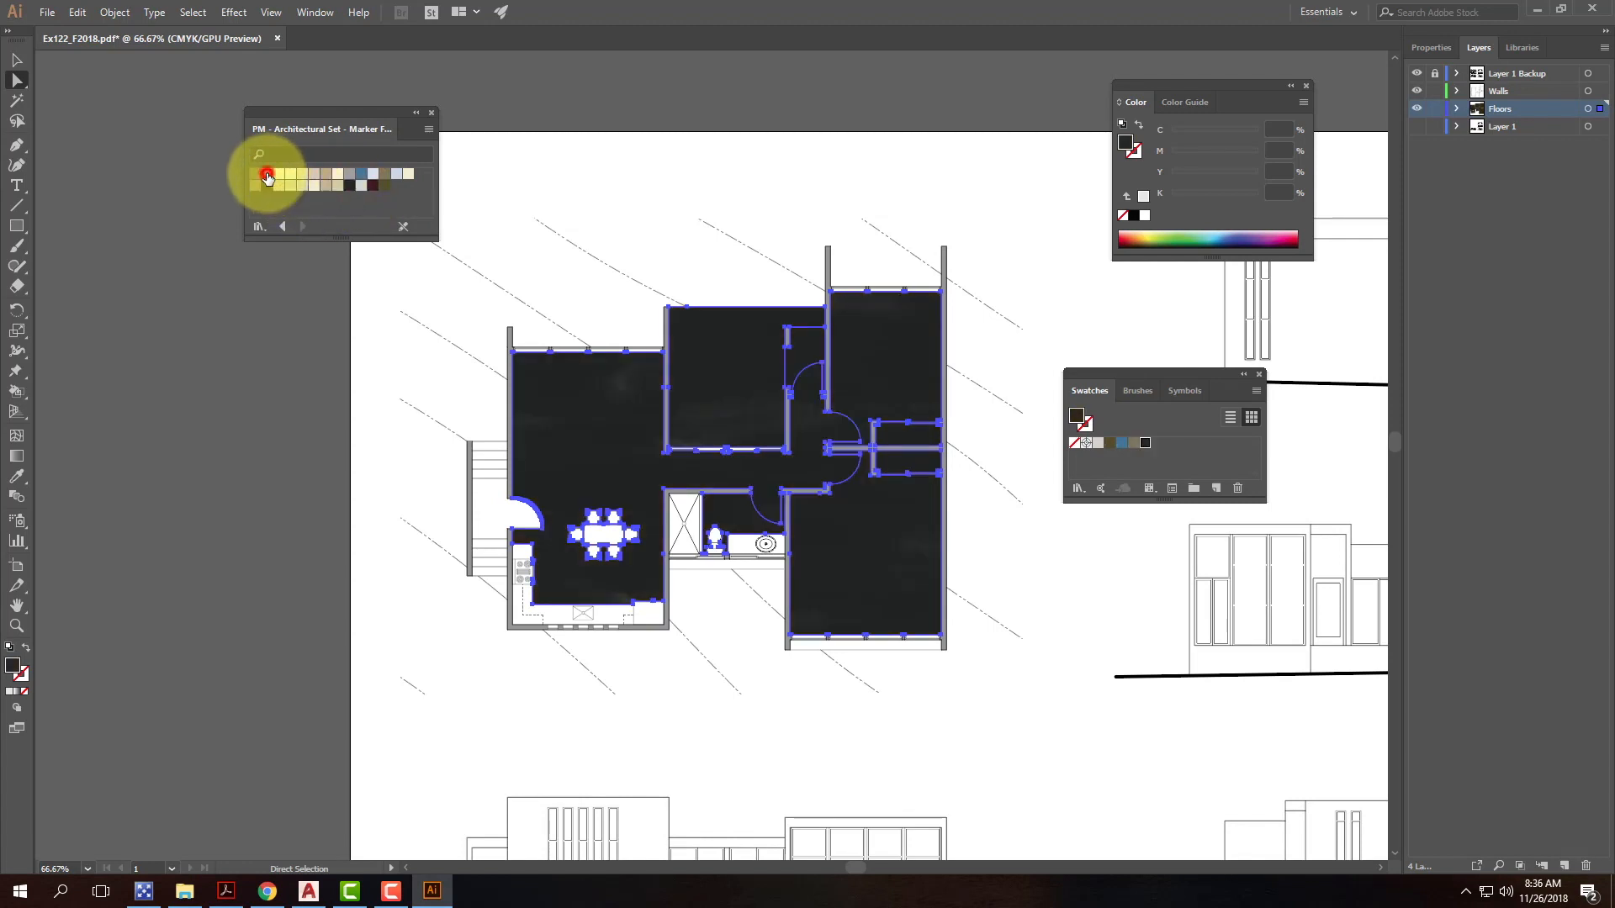
pyautogui.click(267, 176)
pyautogui.click(291, 176)
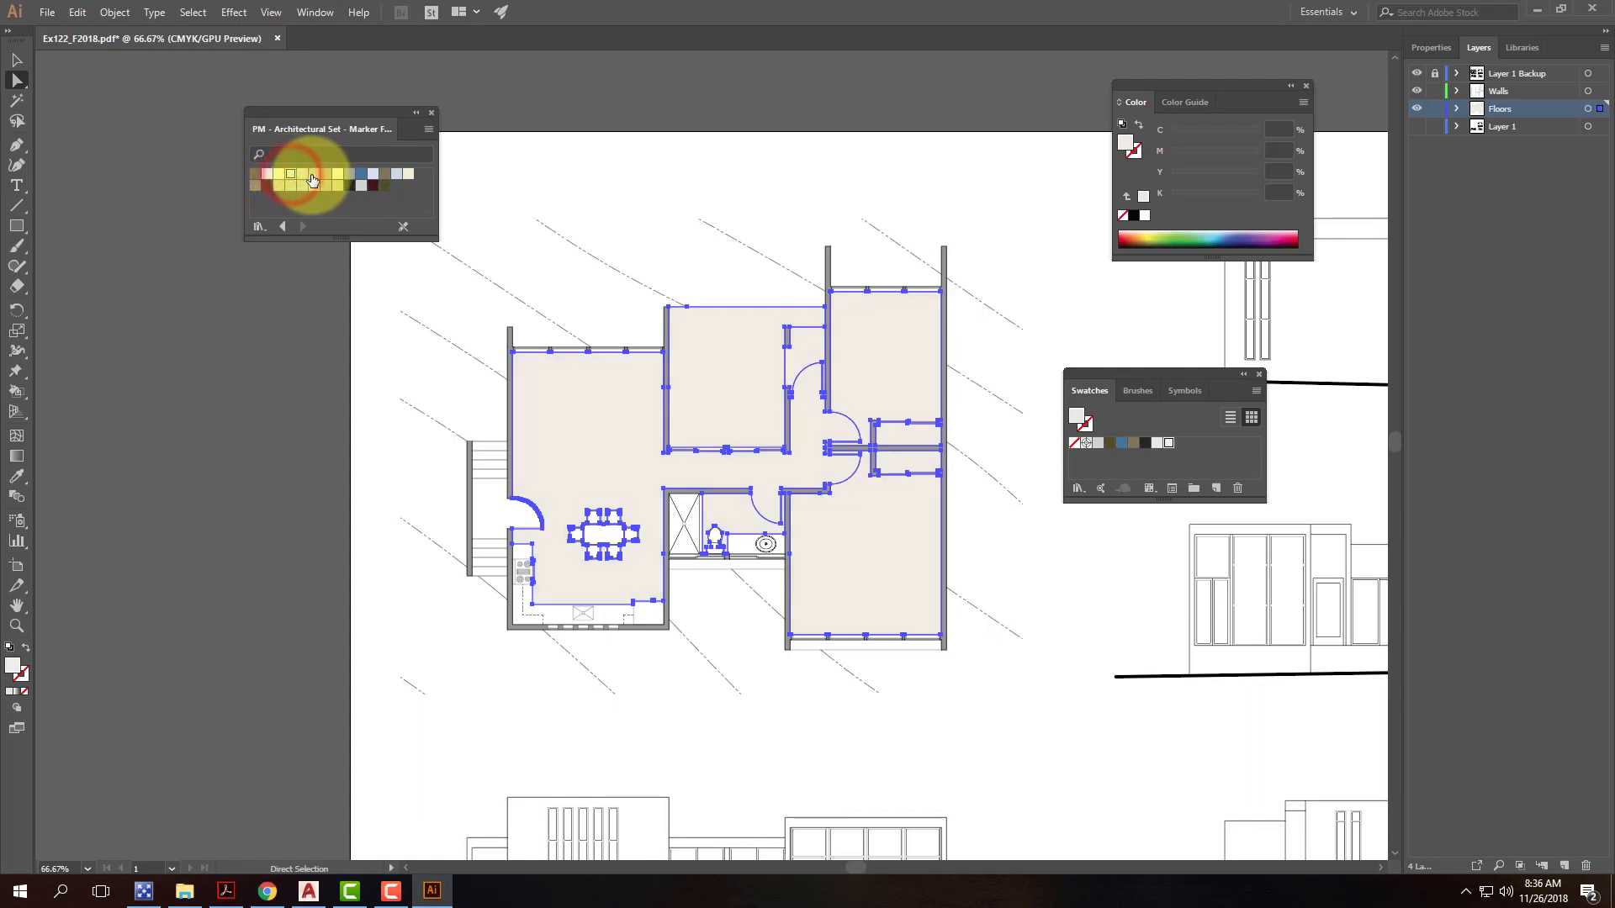
pyautogui.click(301, 177)
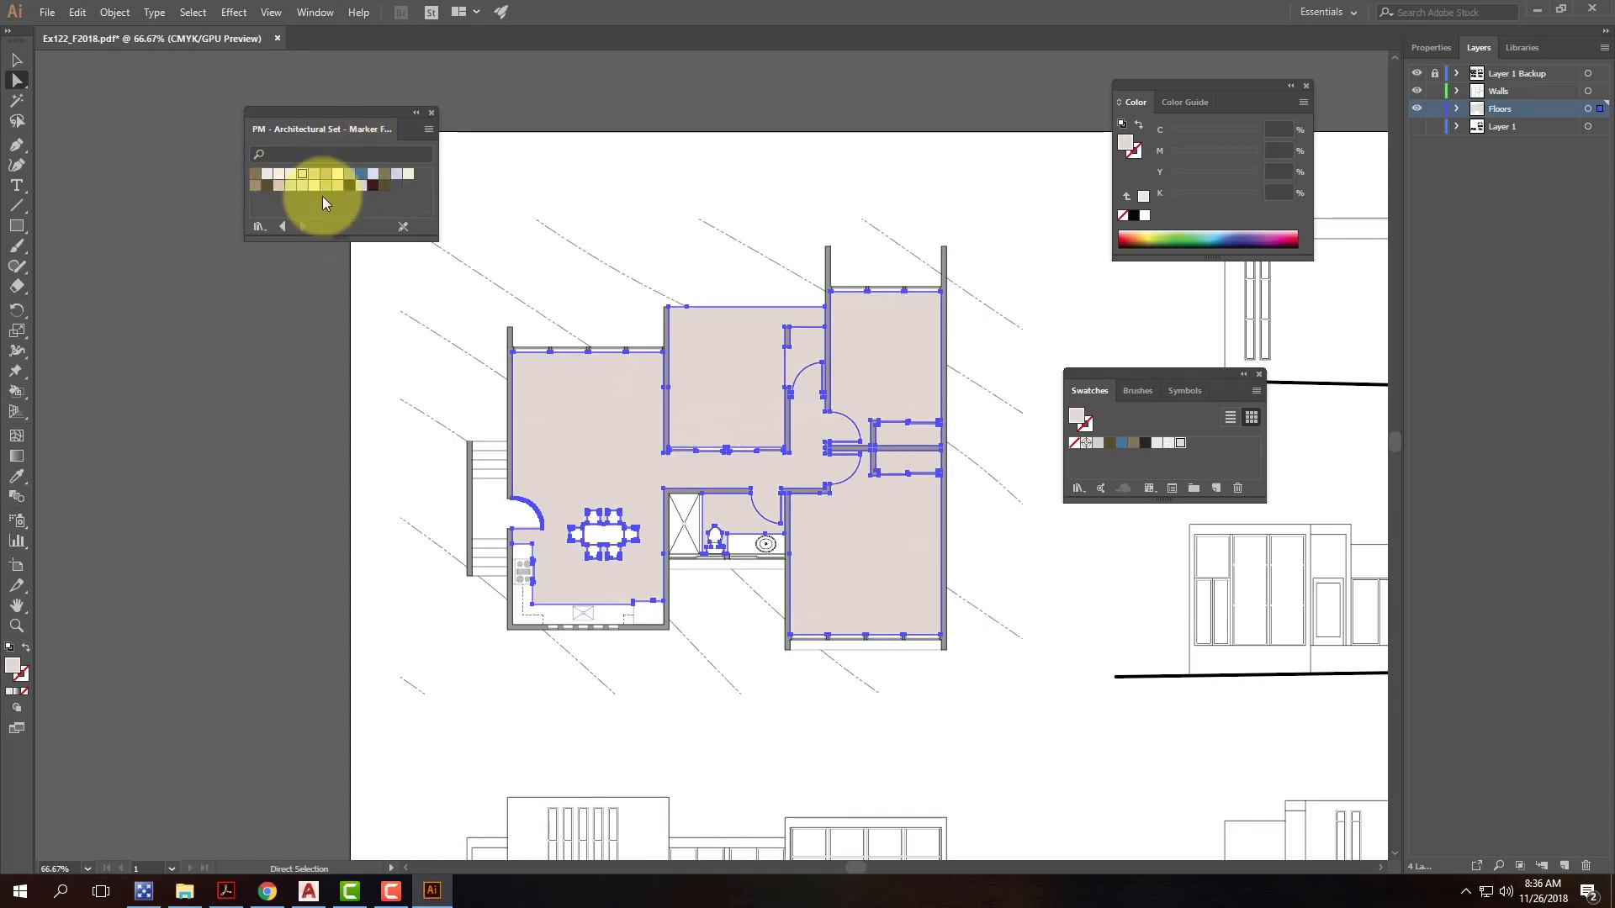
# Step: Move the Architectural marker fill library farther from the floor plan, and review the Prismacolor sets on the Color Swatches page in Chrome
pyautogui.moveTo(327, 111); pyautogui.dragTo(212, 111)
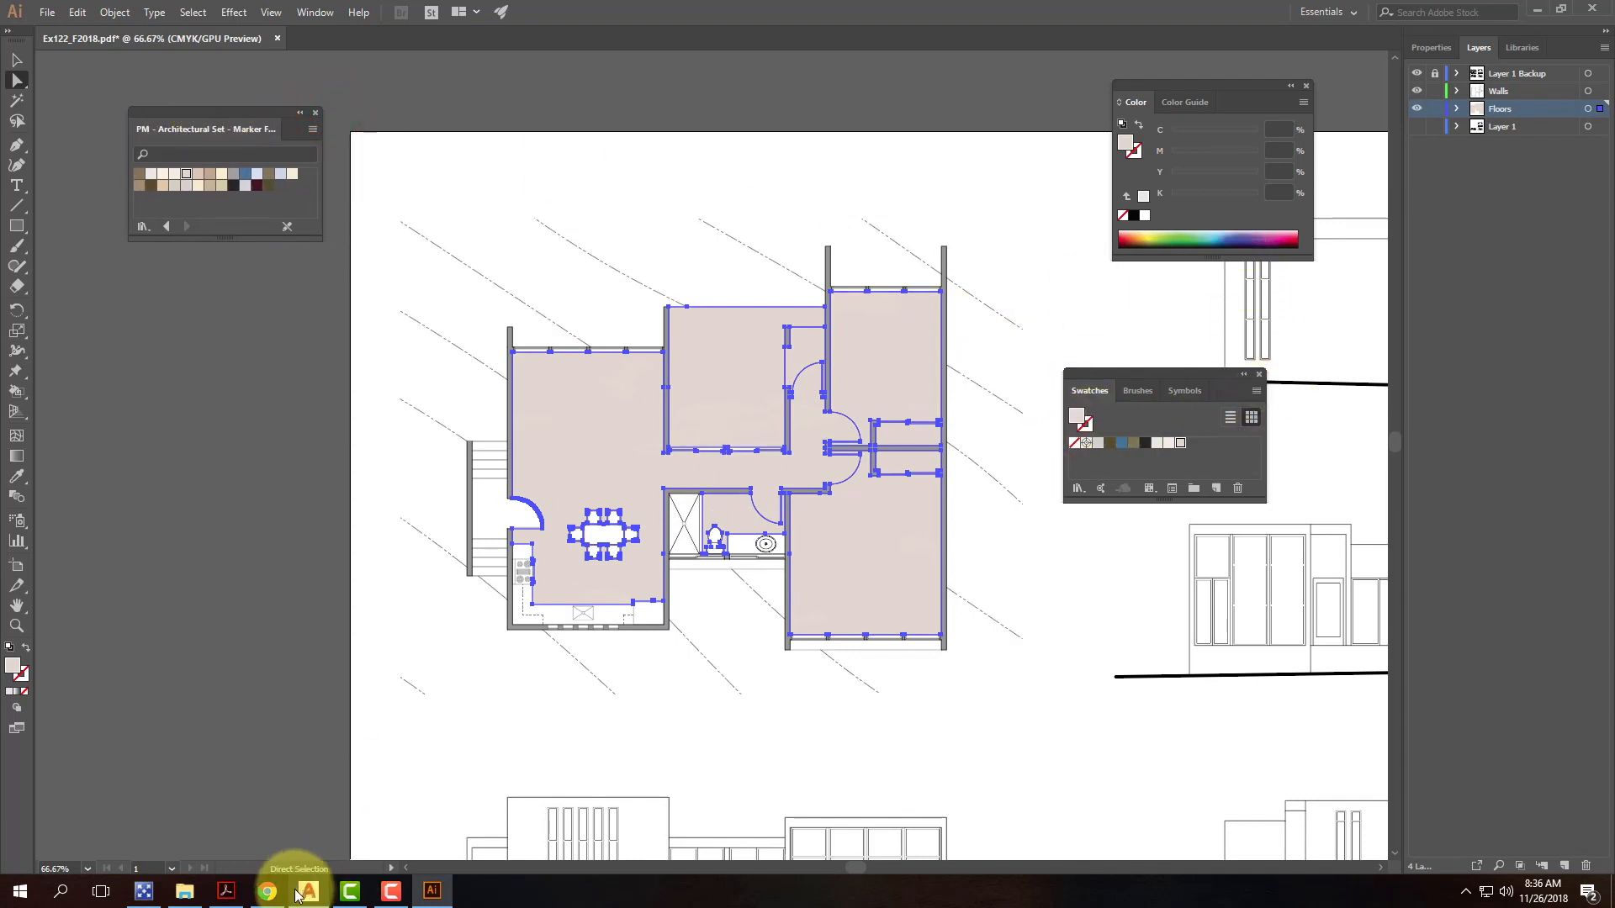
pyautogui.click(268, 890)
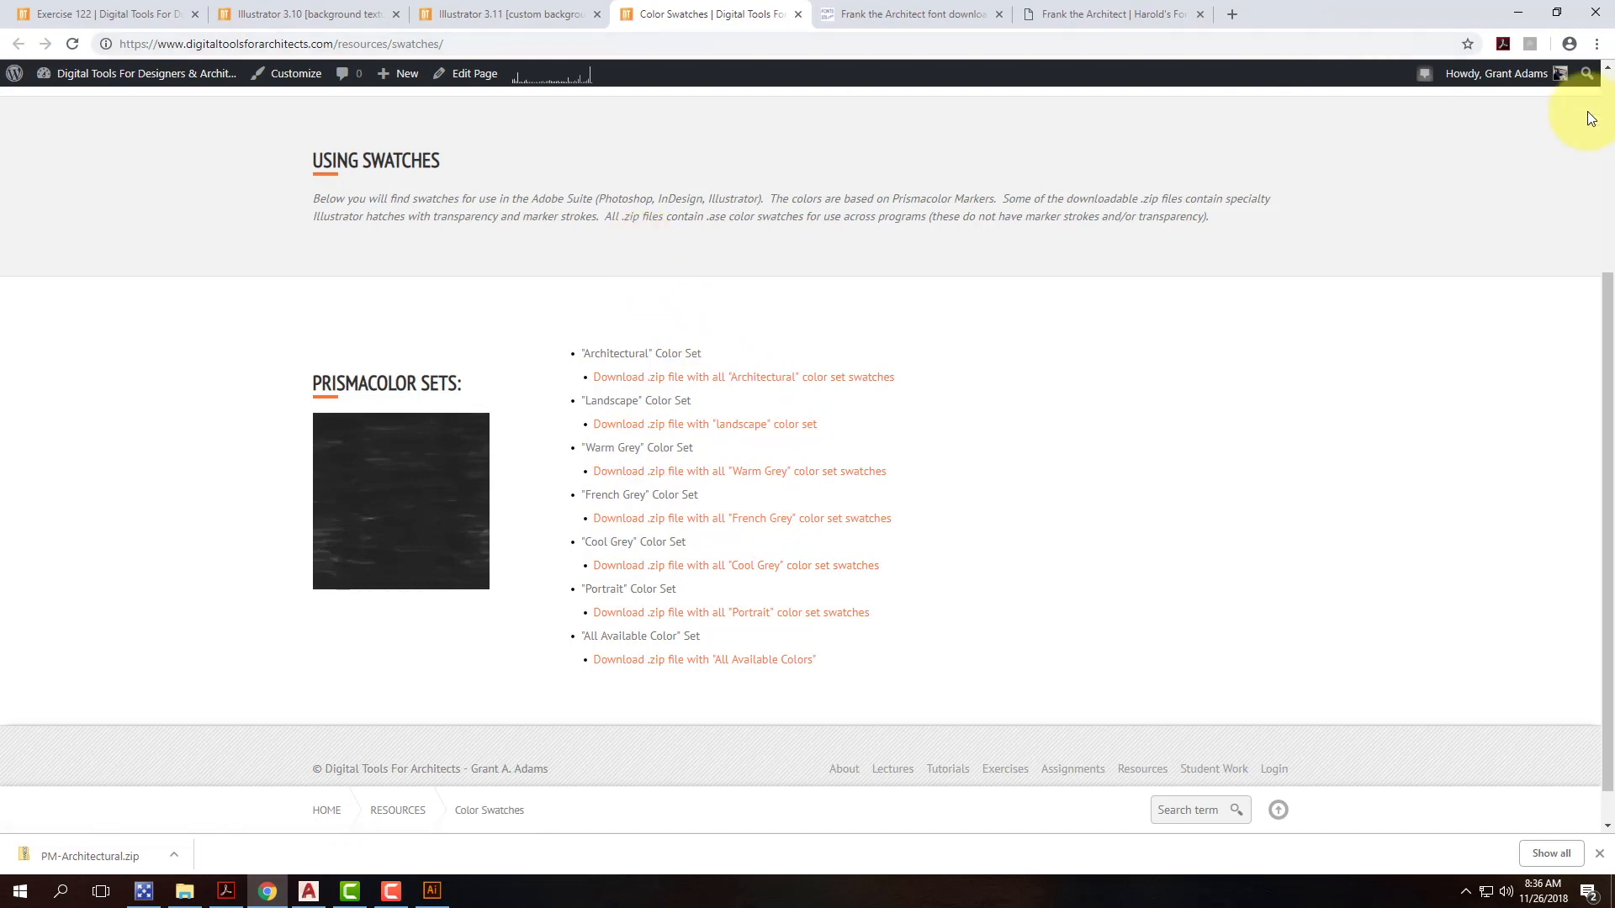
pyautogui.click(1520, 16)
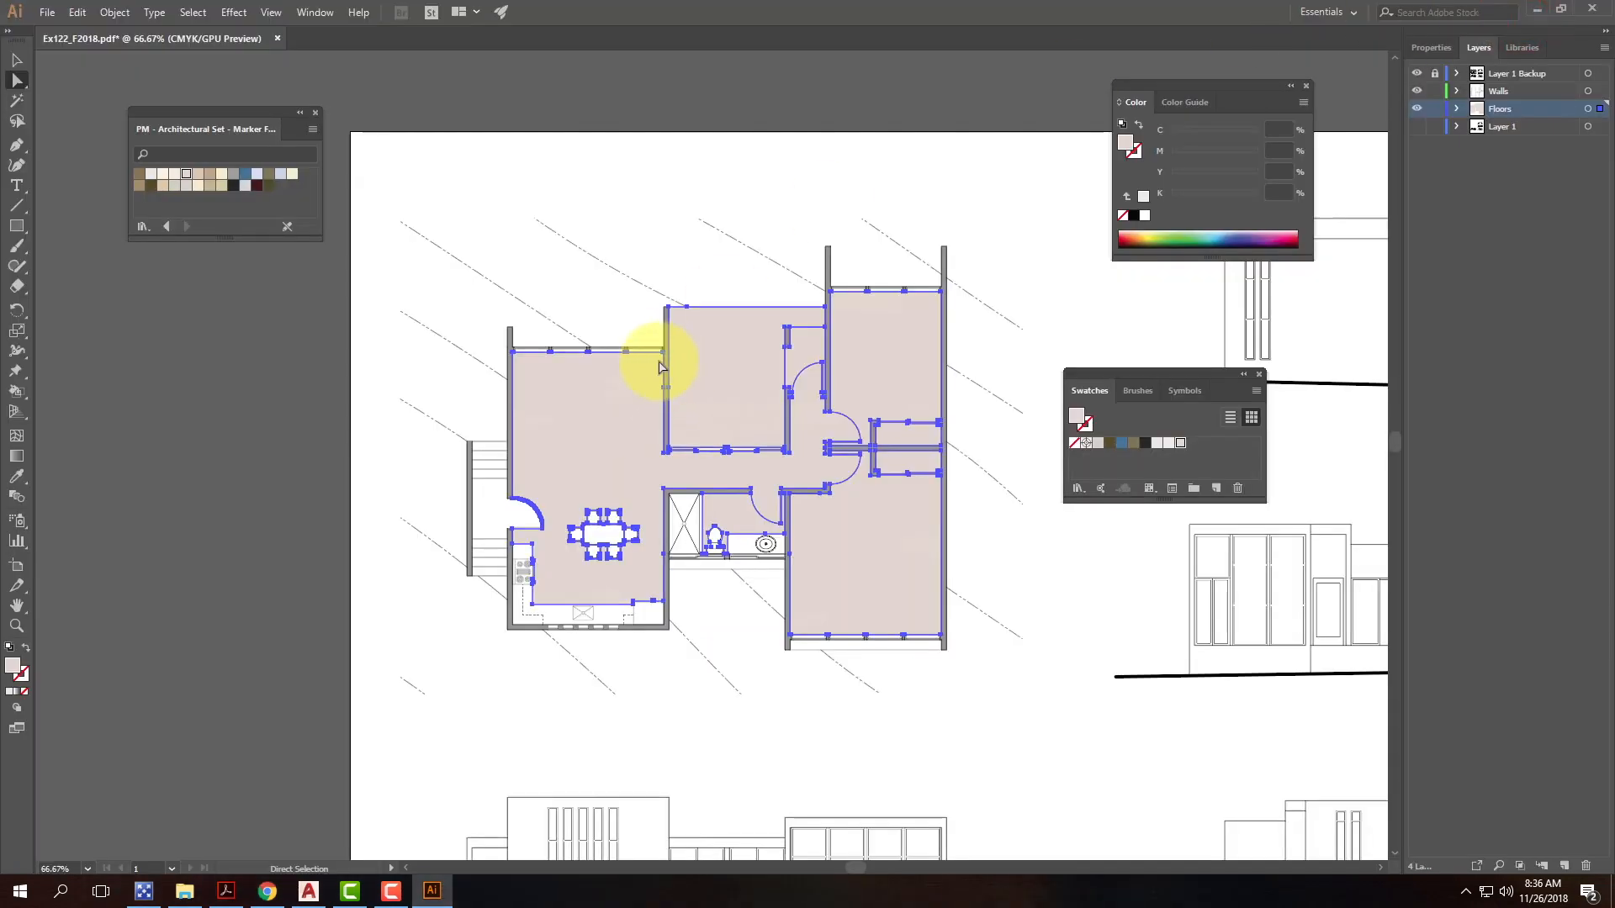
# Step: Open the swatch library "PB - Warm Grey - Marker Fill" from OneDrive Resources, Adobe Illustrator, Swatches, PM - Warm Grey, and place it below the Architectural library
pyautogui.click(1256, 391)
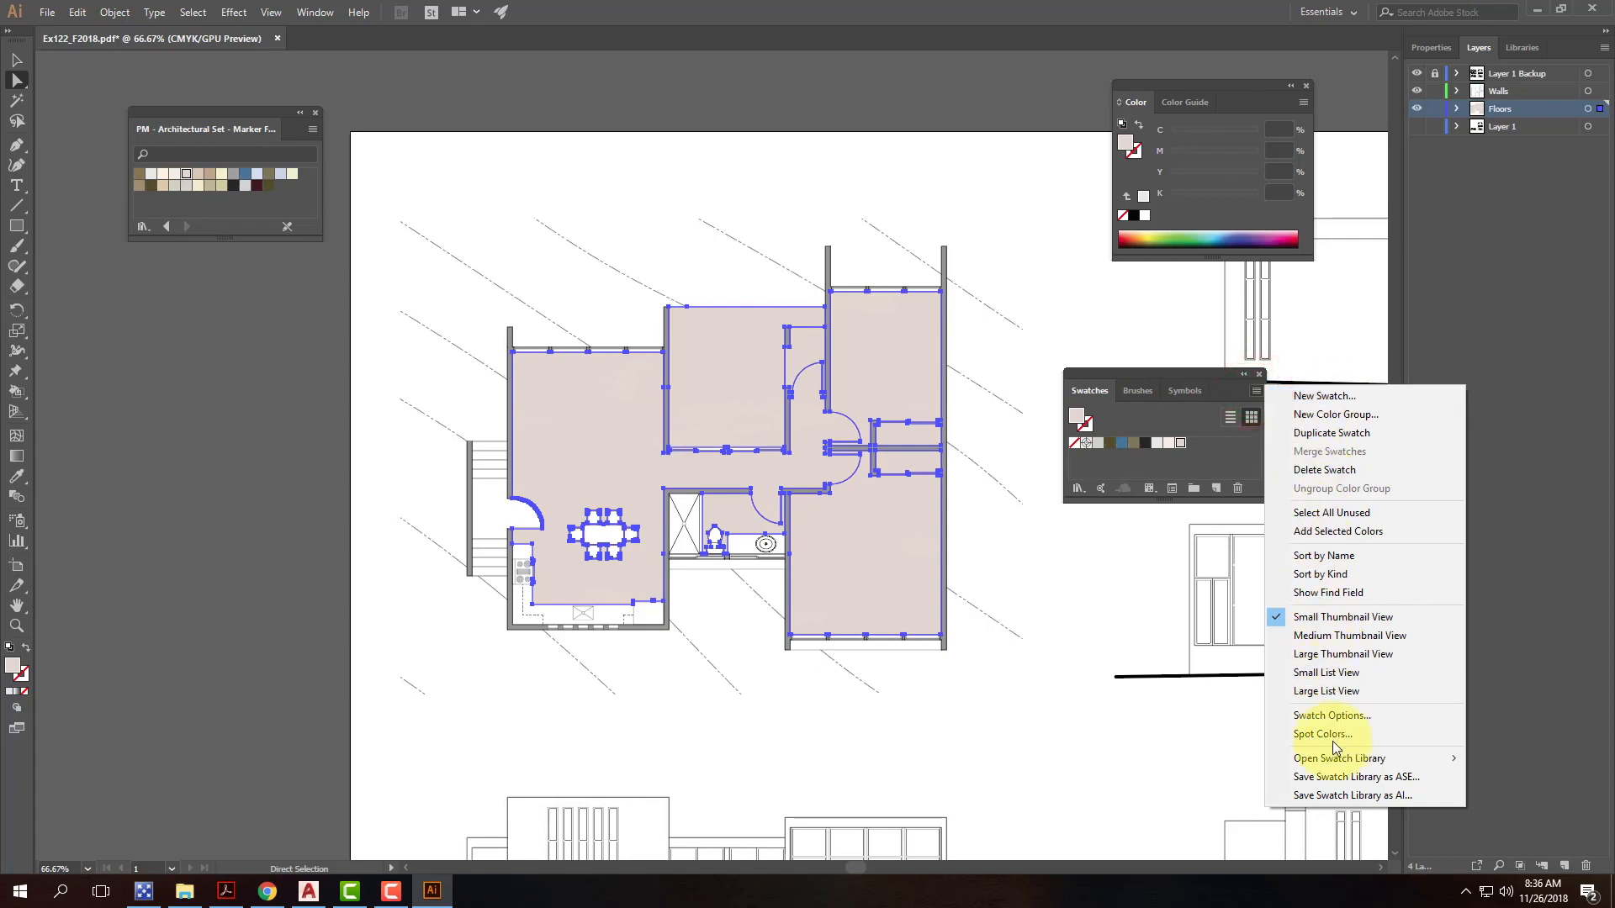
pyautogui.moveTo(1320, 761)
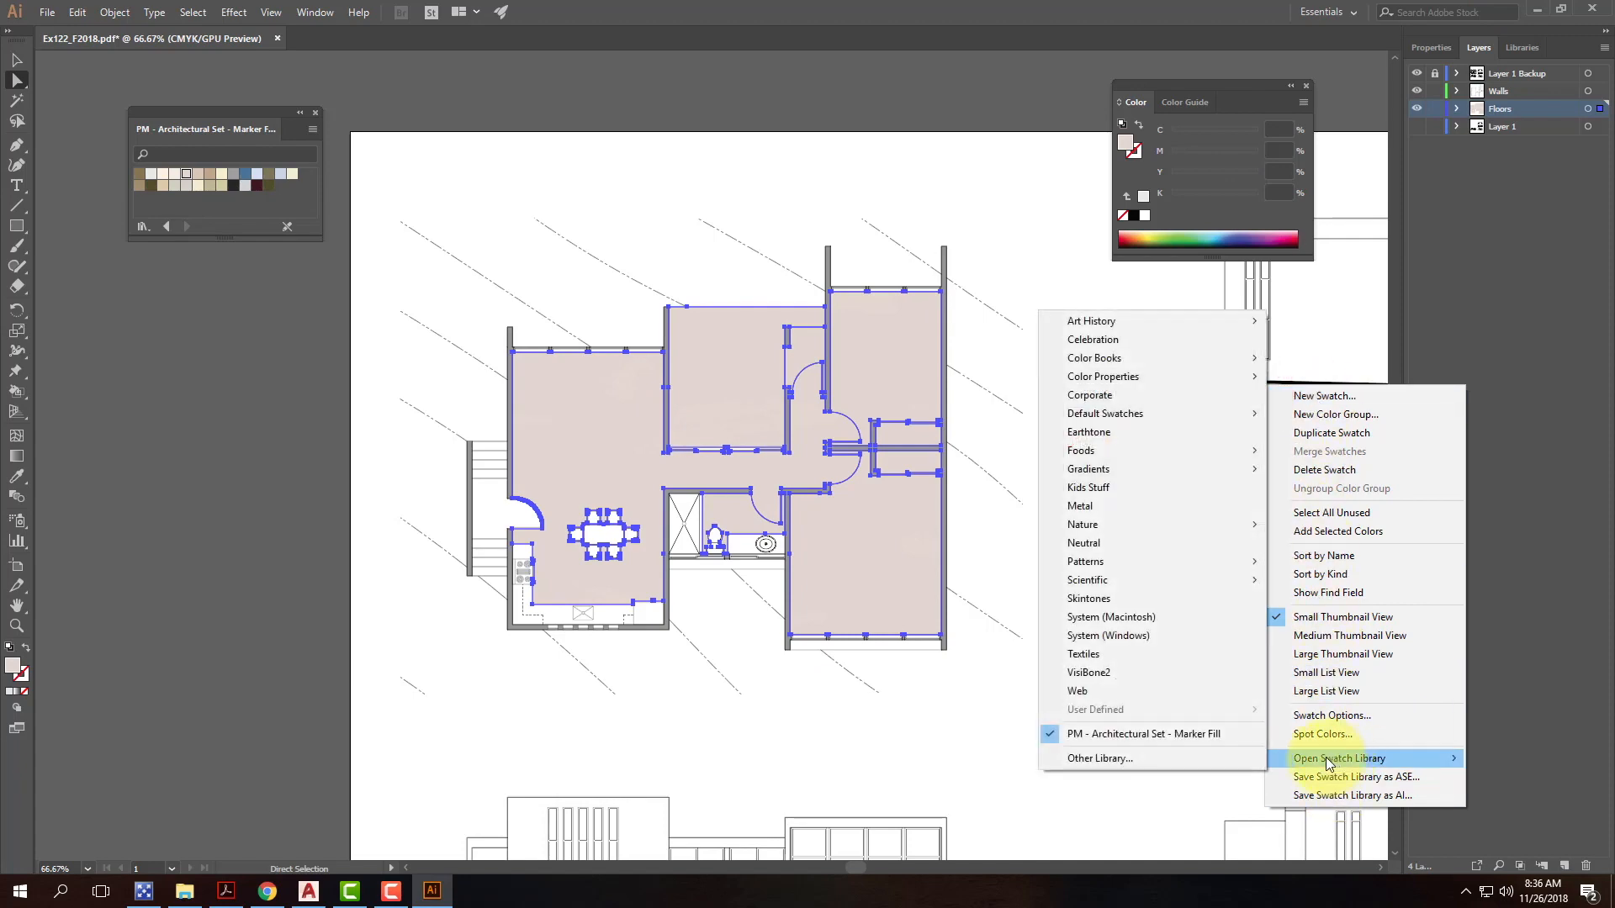
pyautogui.click(1175, 762)
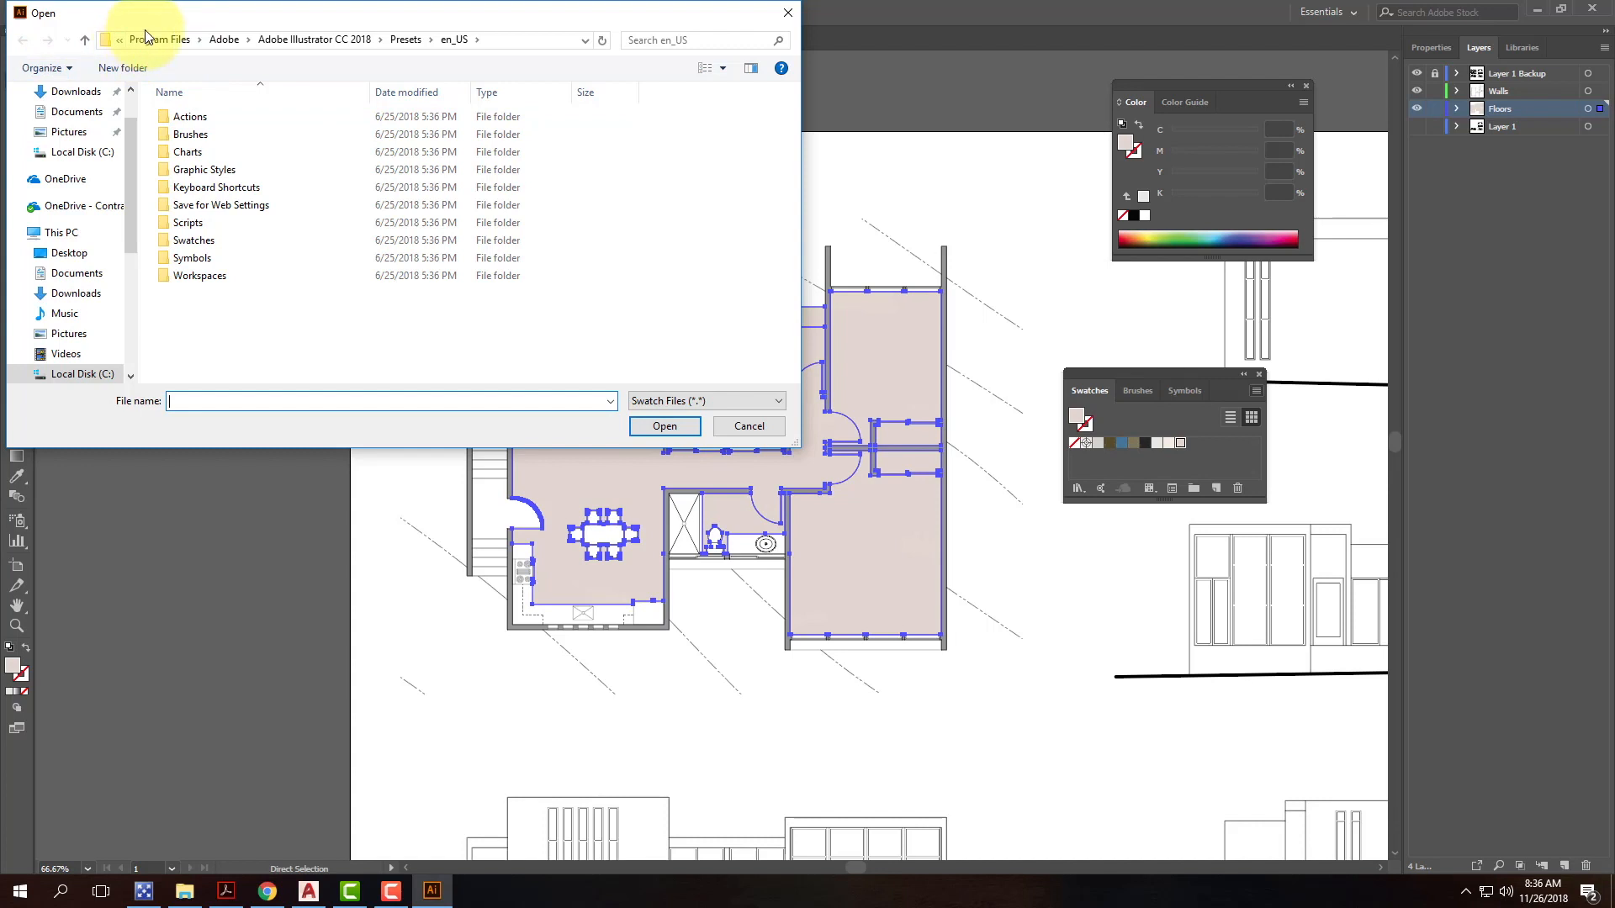
pyautogui.click(80, 206)
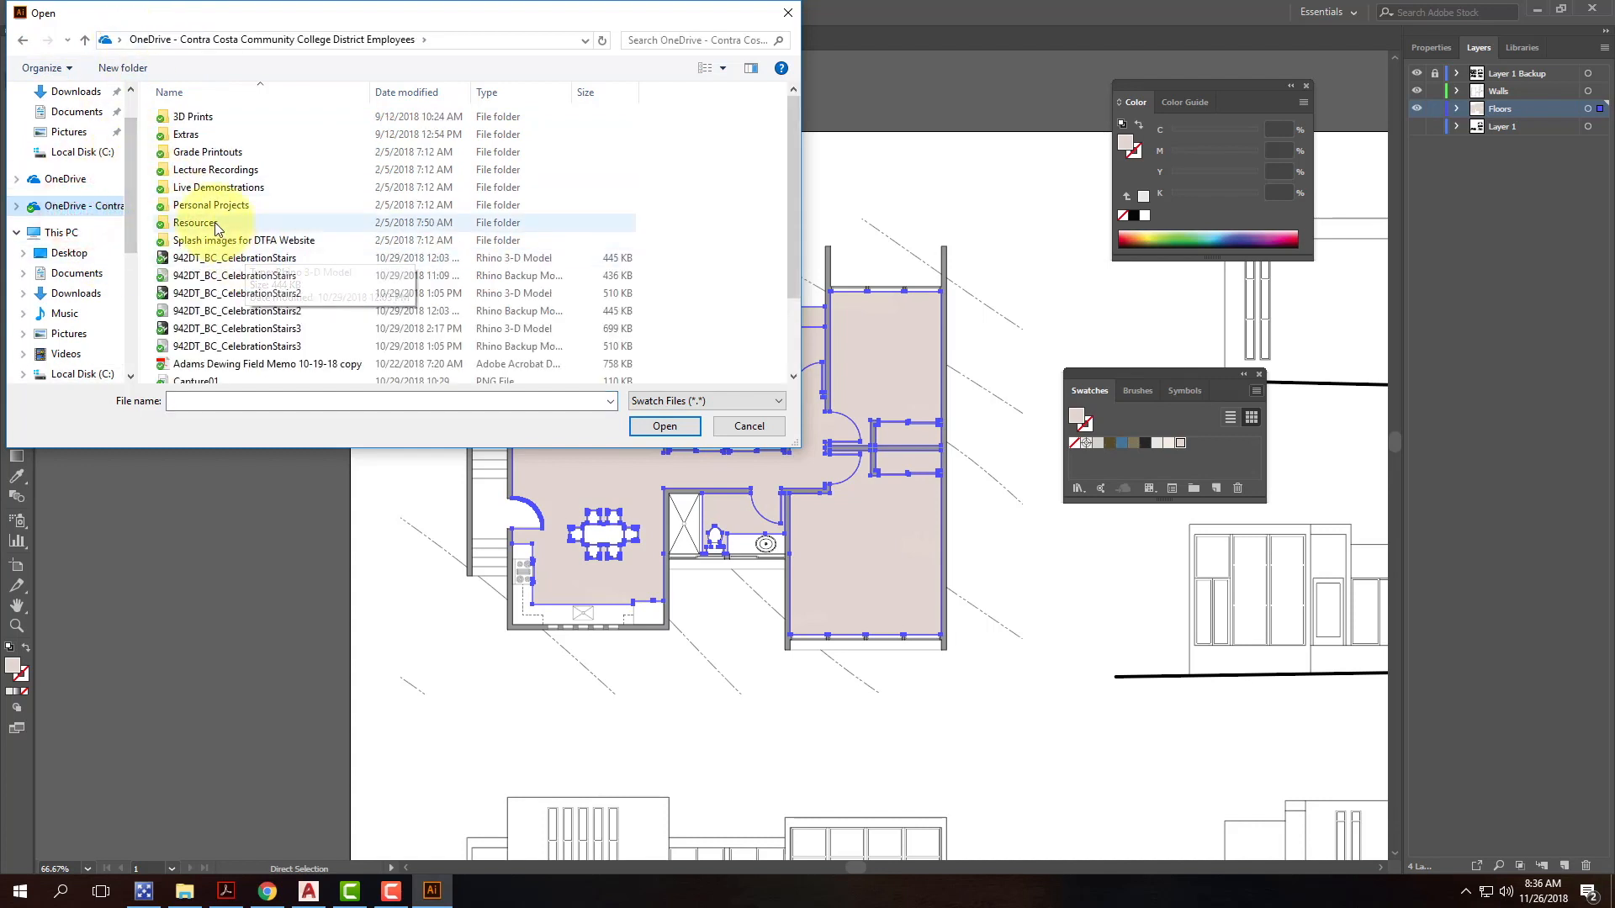
pyautogui.doubleClick(215, 225)
pyautogui.click(207, 125)
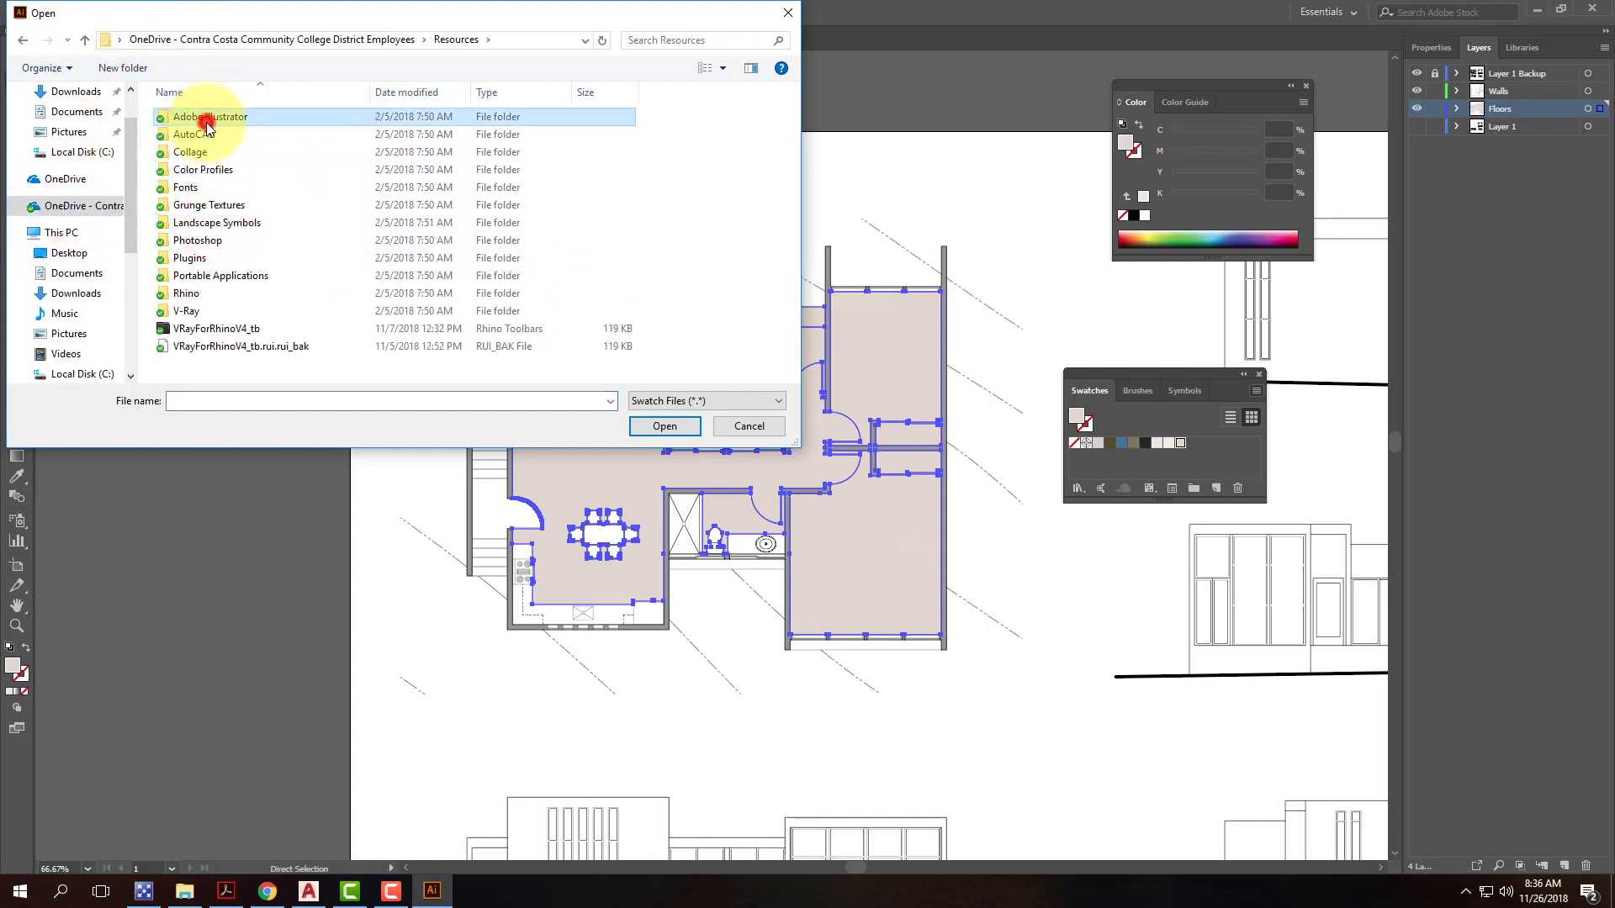
pyautogui.doubleClick(207, 124)
pyautogui.doubleClick(211, 153)
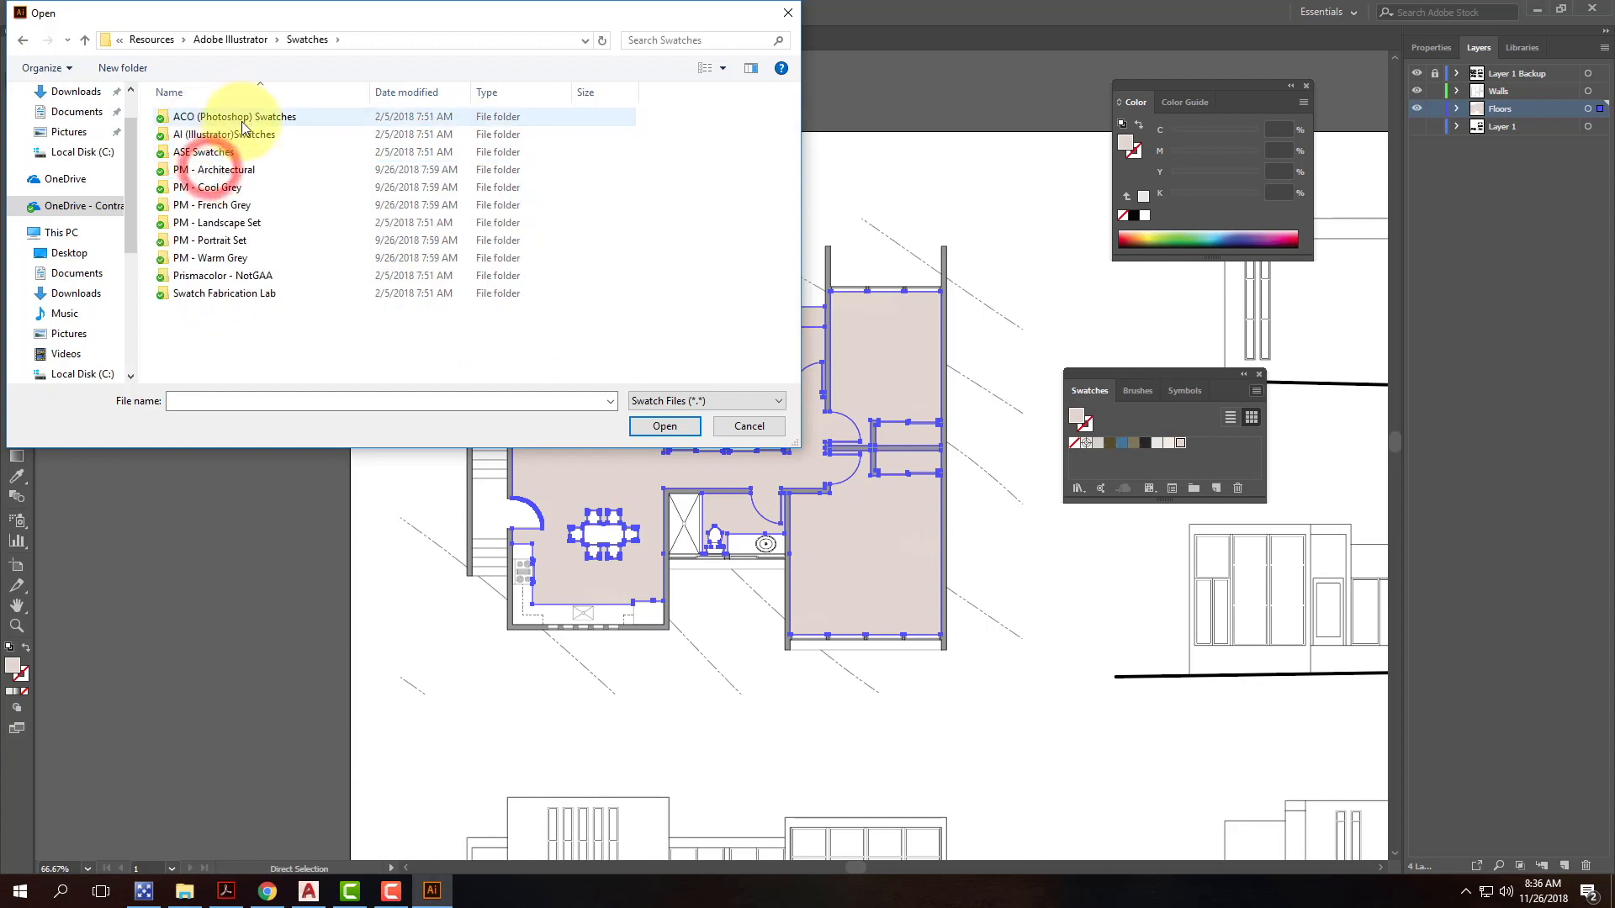
pyautogui.doubleClick(220, 257)
pyautogui.click(201, 130)
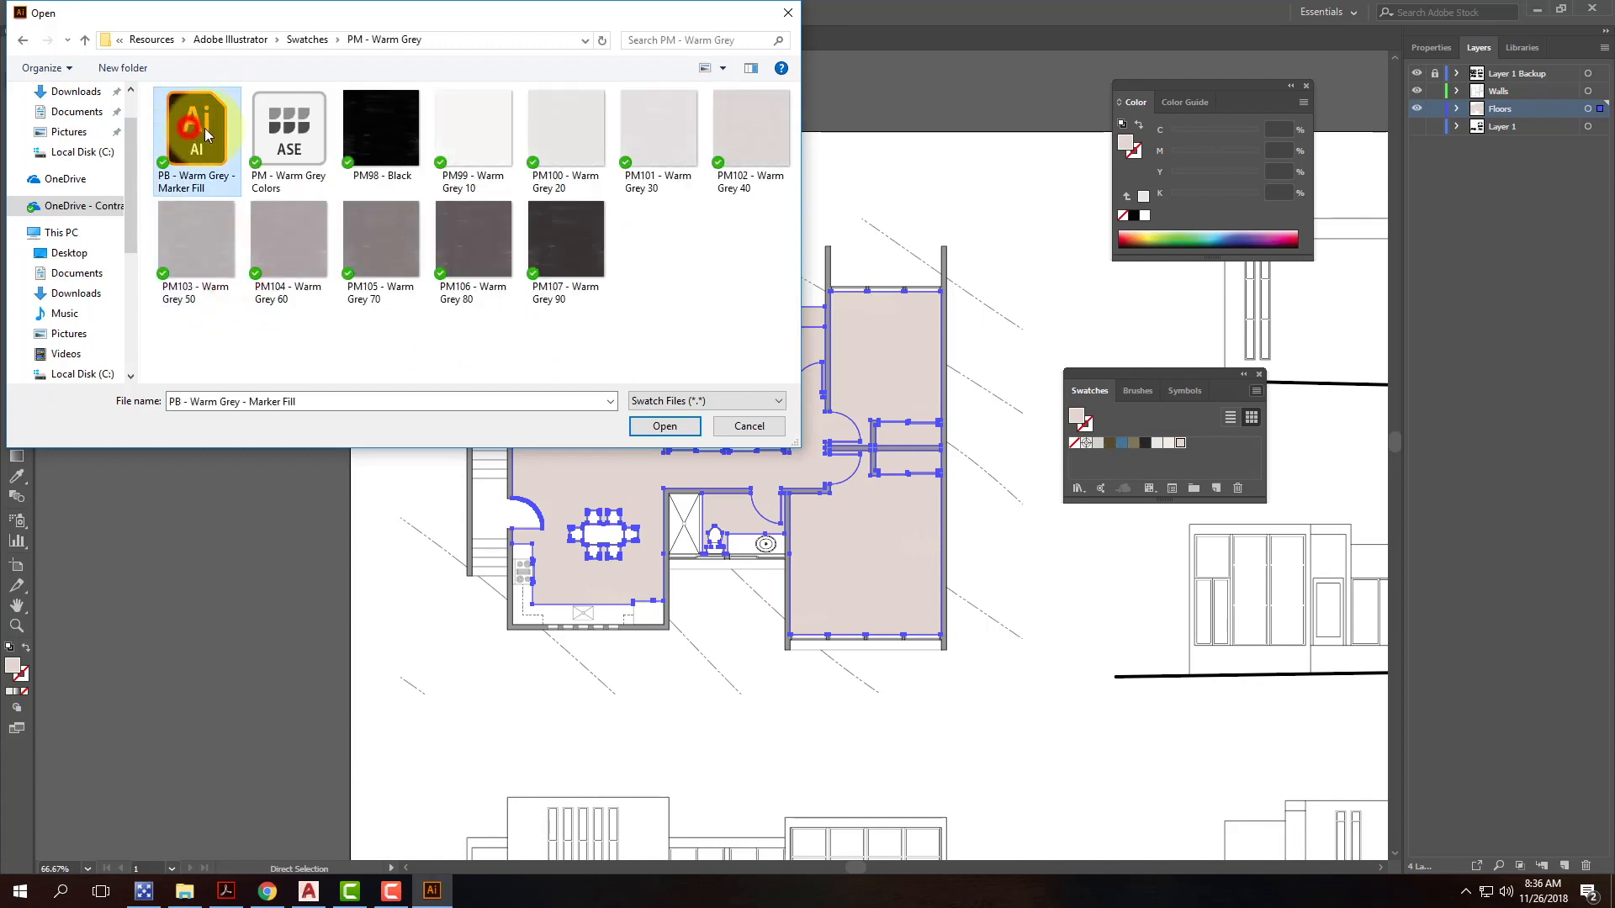
pyautogui.click(663, 427)
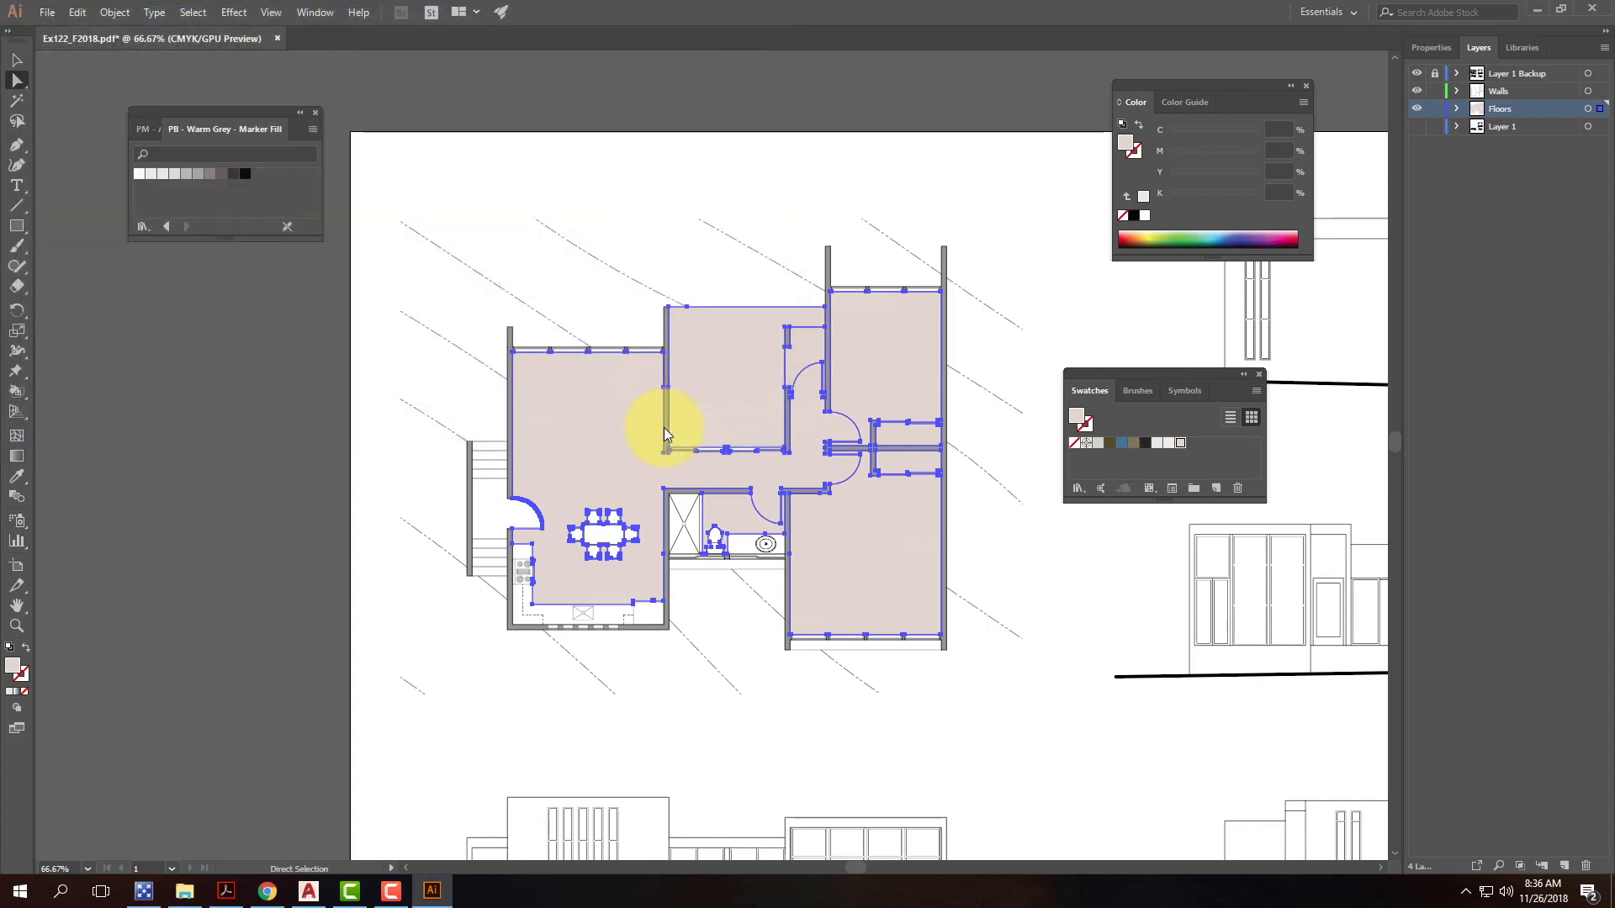
pyautogui.moveTo(199, 124); pyautogui.dragTo(159, 289)
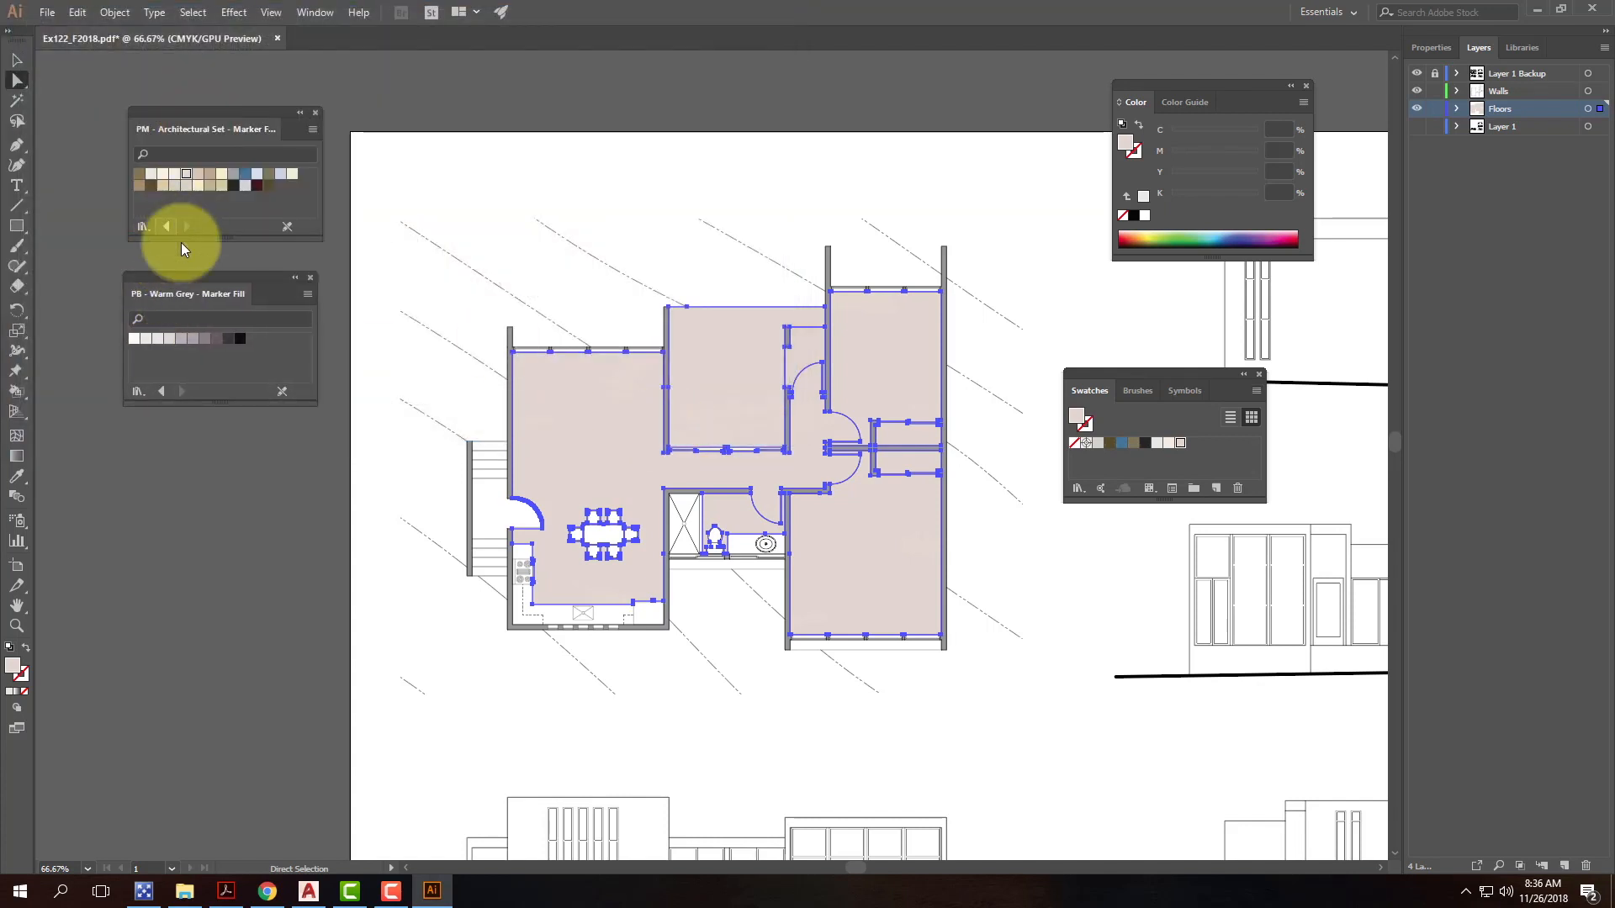
# Step: Test PB103 - Warm Grey 50% and PB98 - Black on the floors, settle on the second-lightest Warm Grey marker fill, and deselect
pyautogui.click(181, 343)
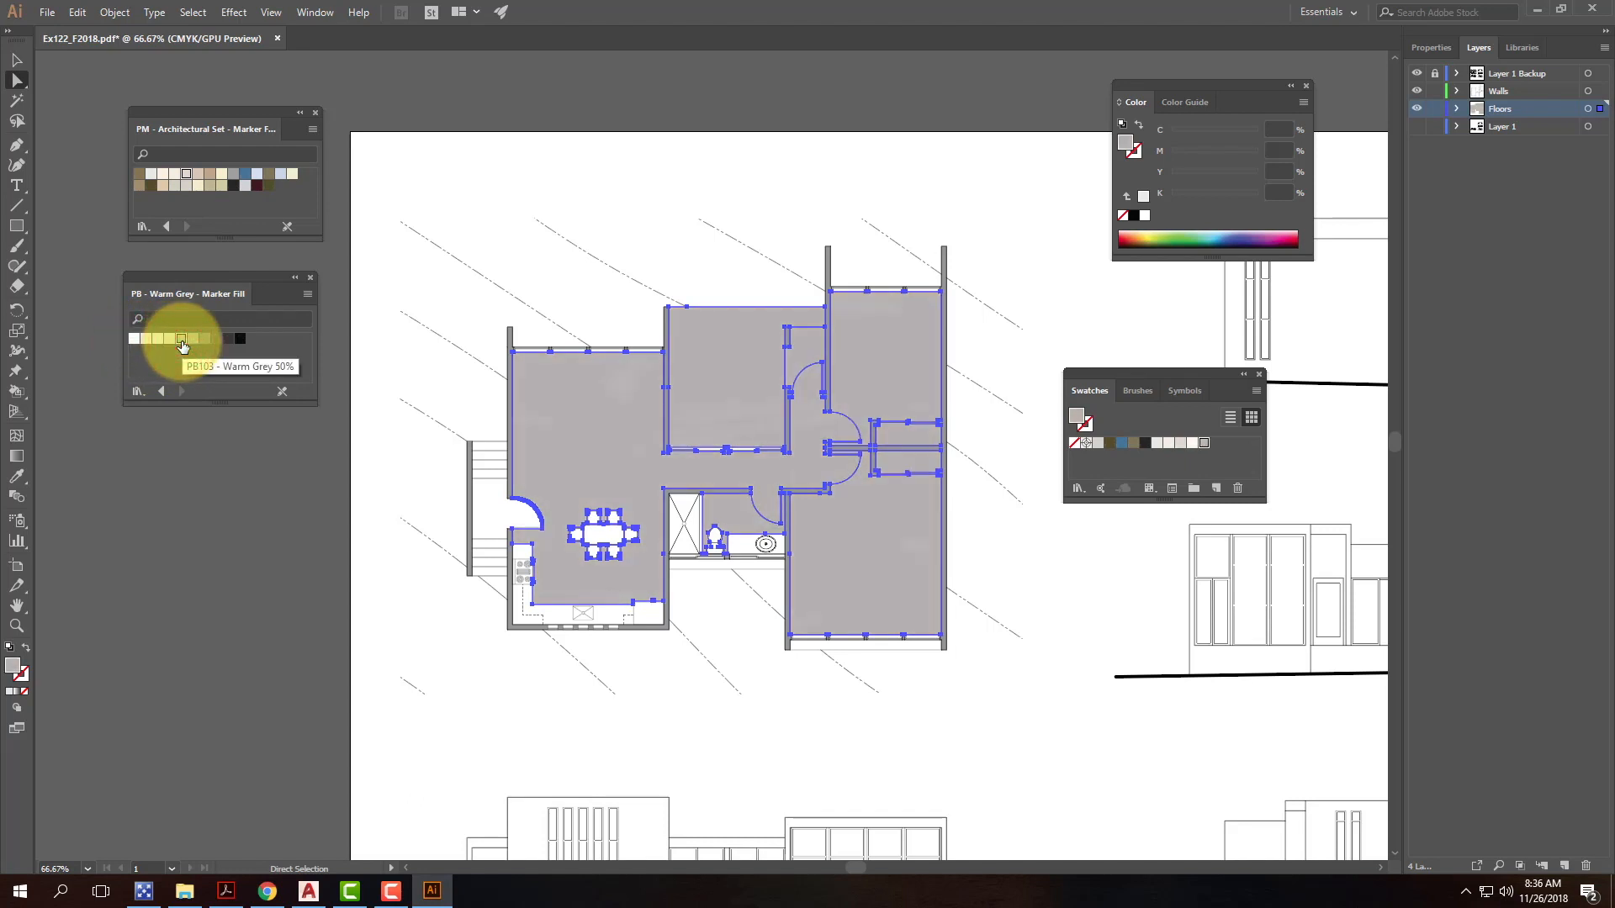
pyautogui.click(216, 339)
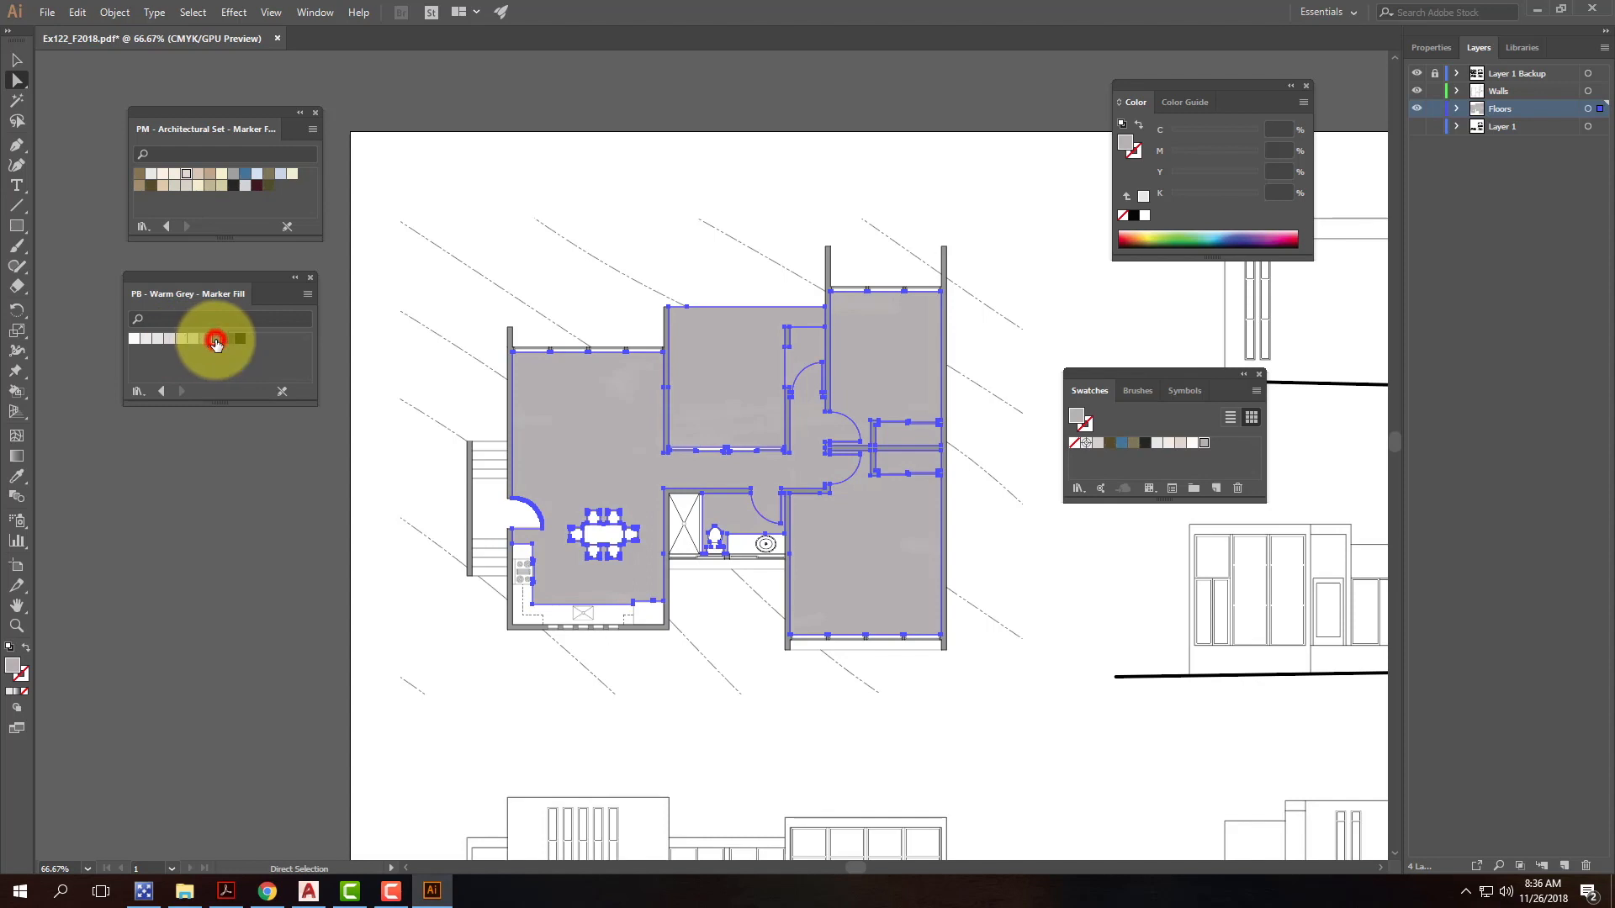
pyautogui.click(242, 340)
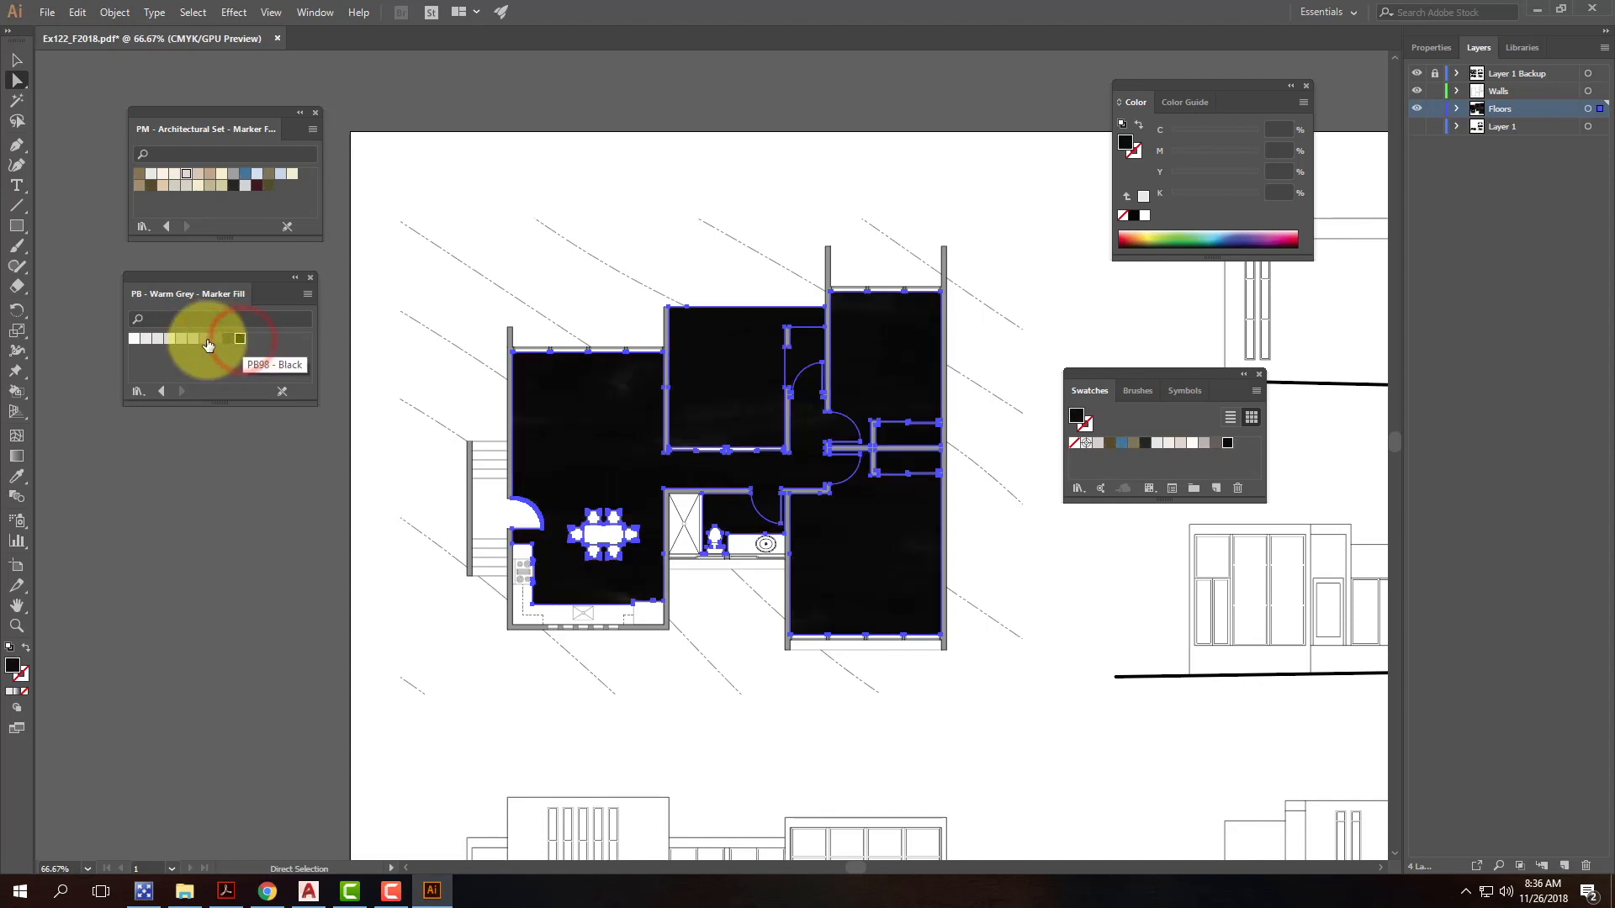
pyautogui.click(159, 339)
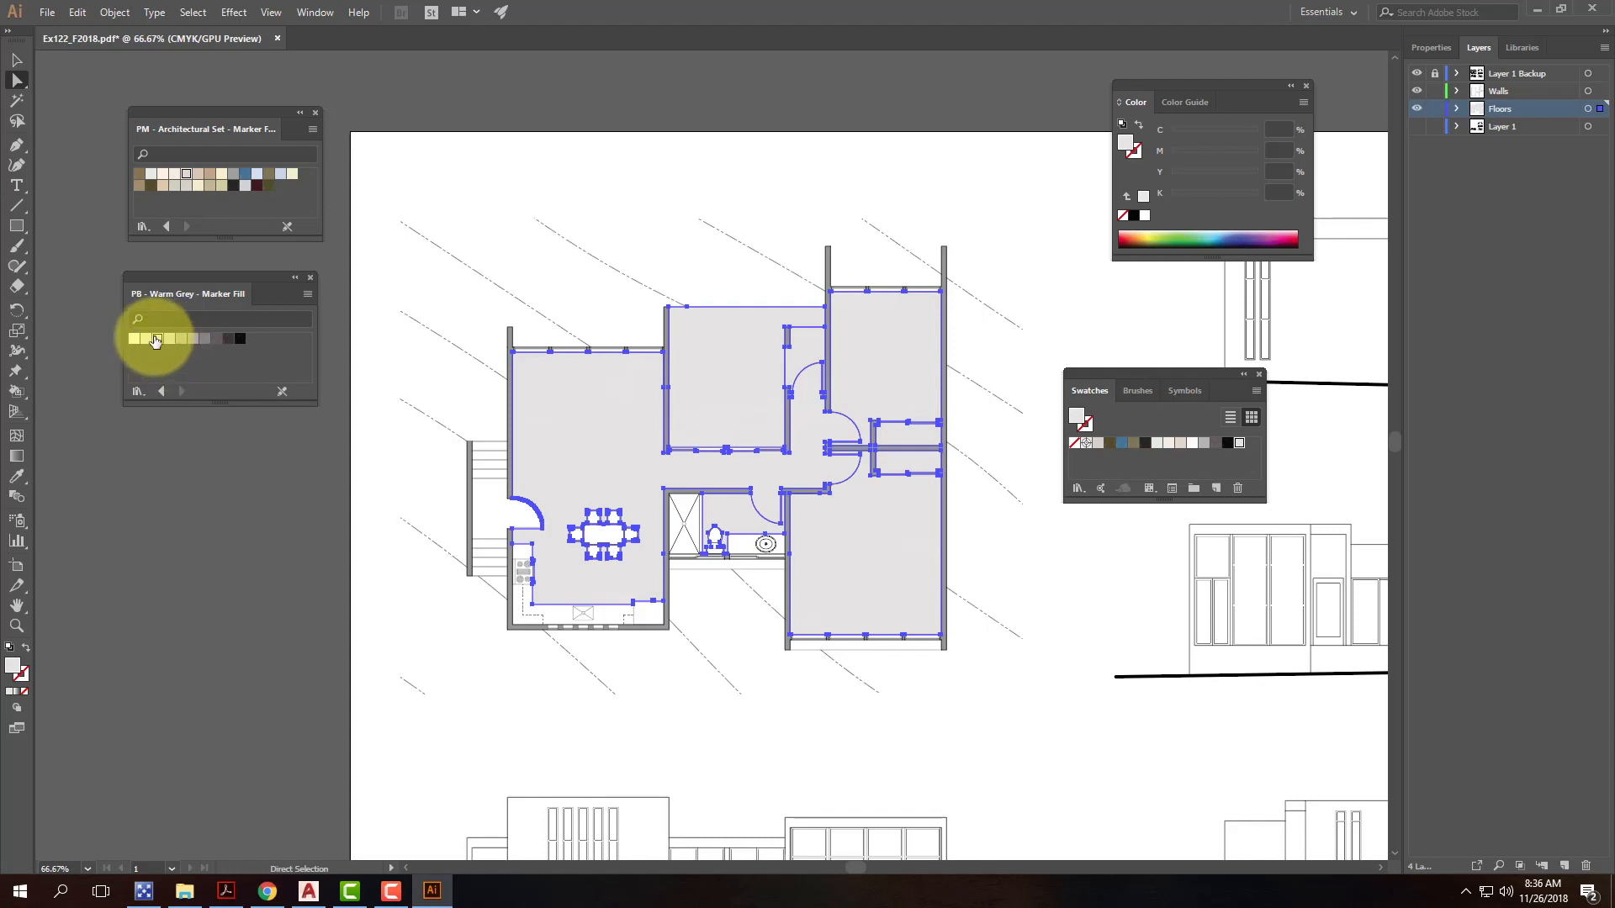
pyautogui.click(146, 340)
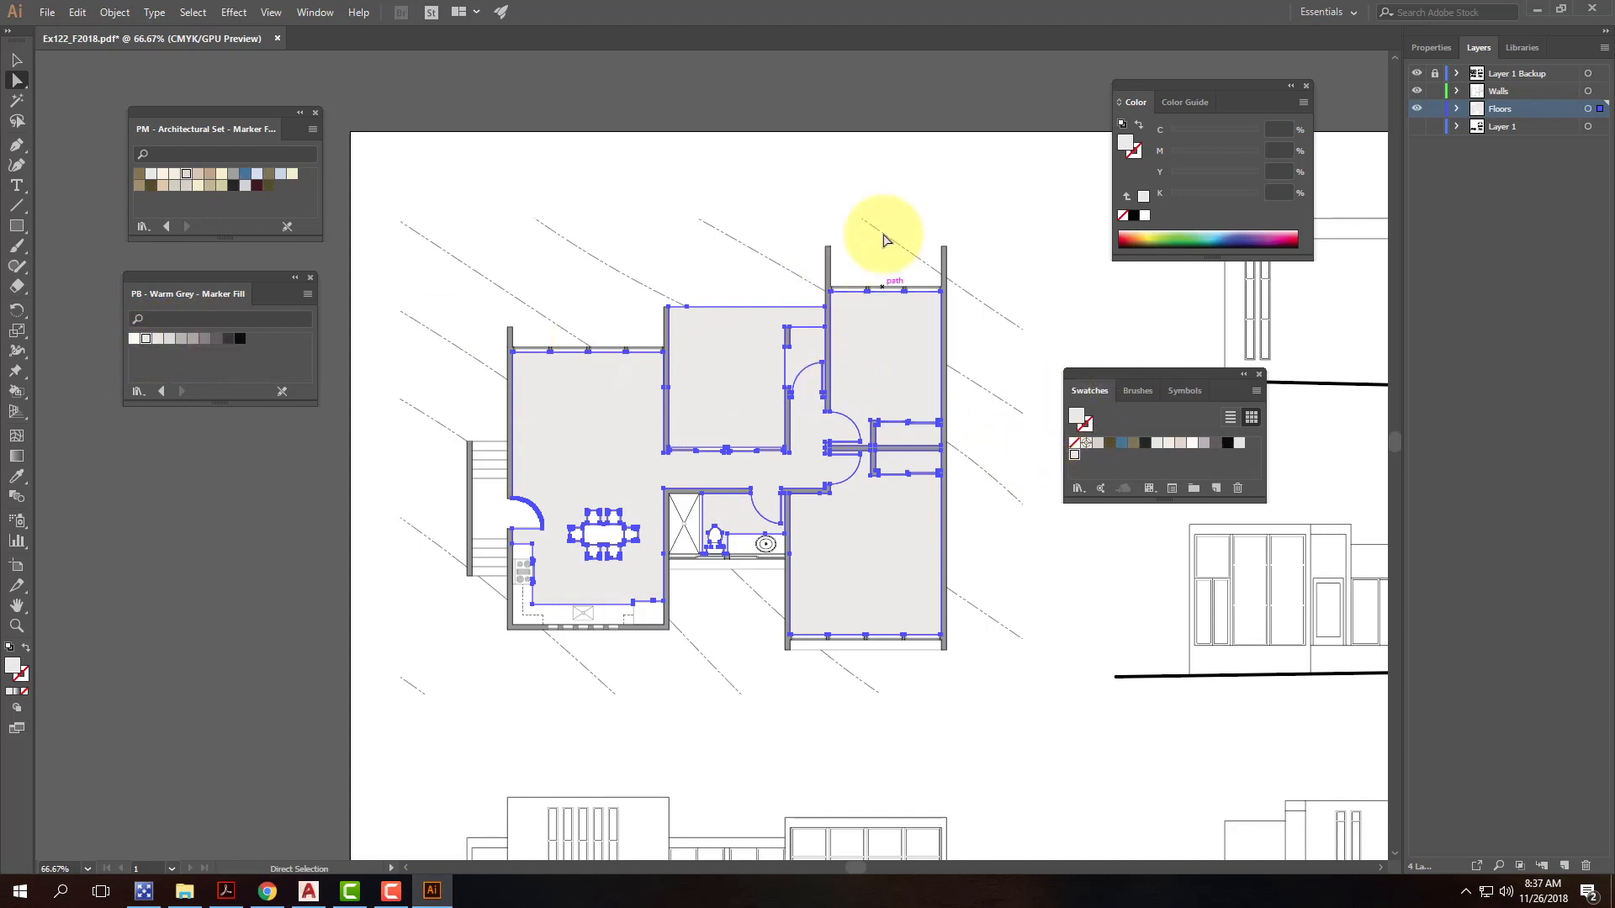
pyautogui.click(883, 152)
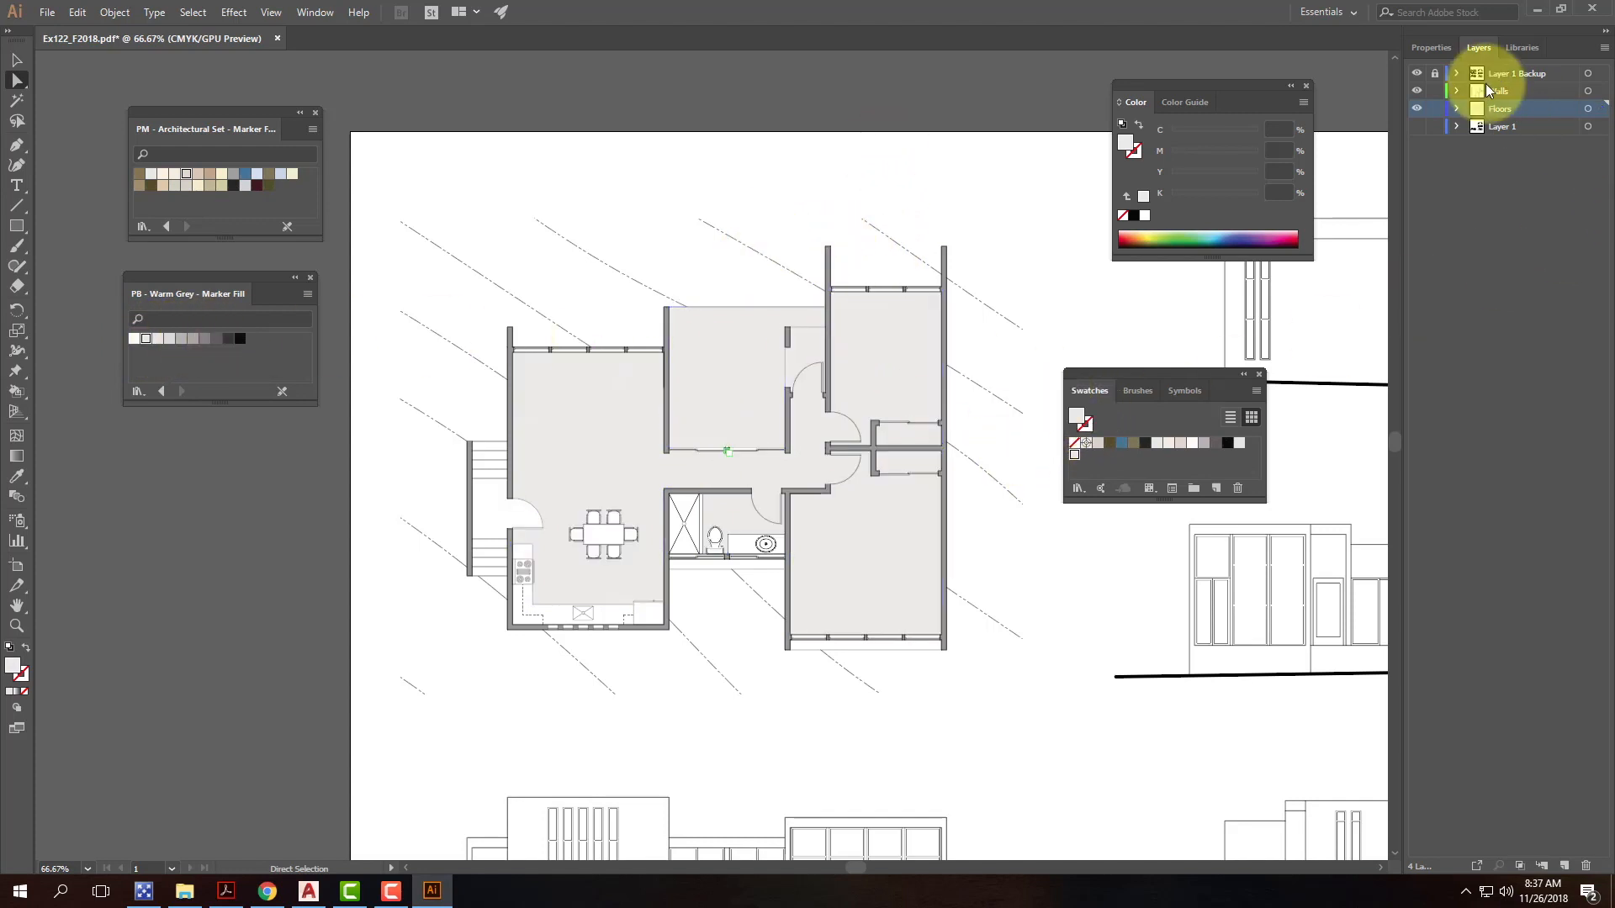
# Step: Hide the Floors layer and fill all artwork on the Walls layer with the Warm Grey marker swatch one shade darker than Warm Grey 50%
pyautogui.click(1506, 128)
pyautogui.click(1504, 91)
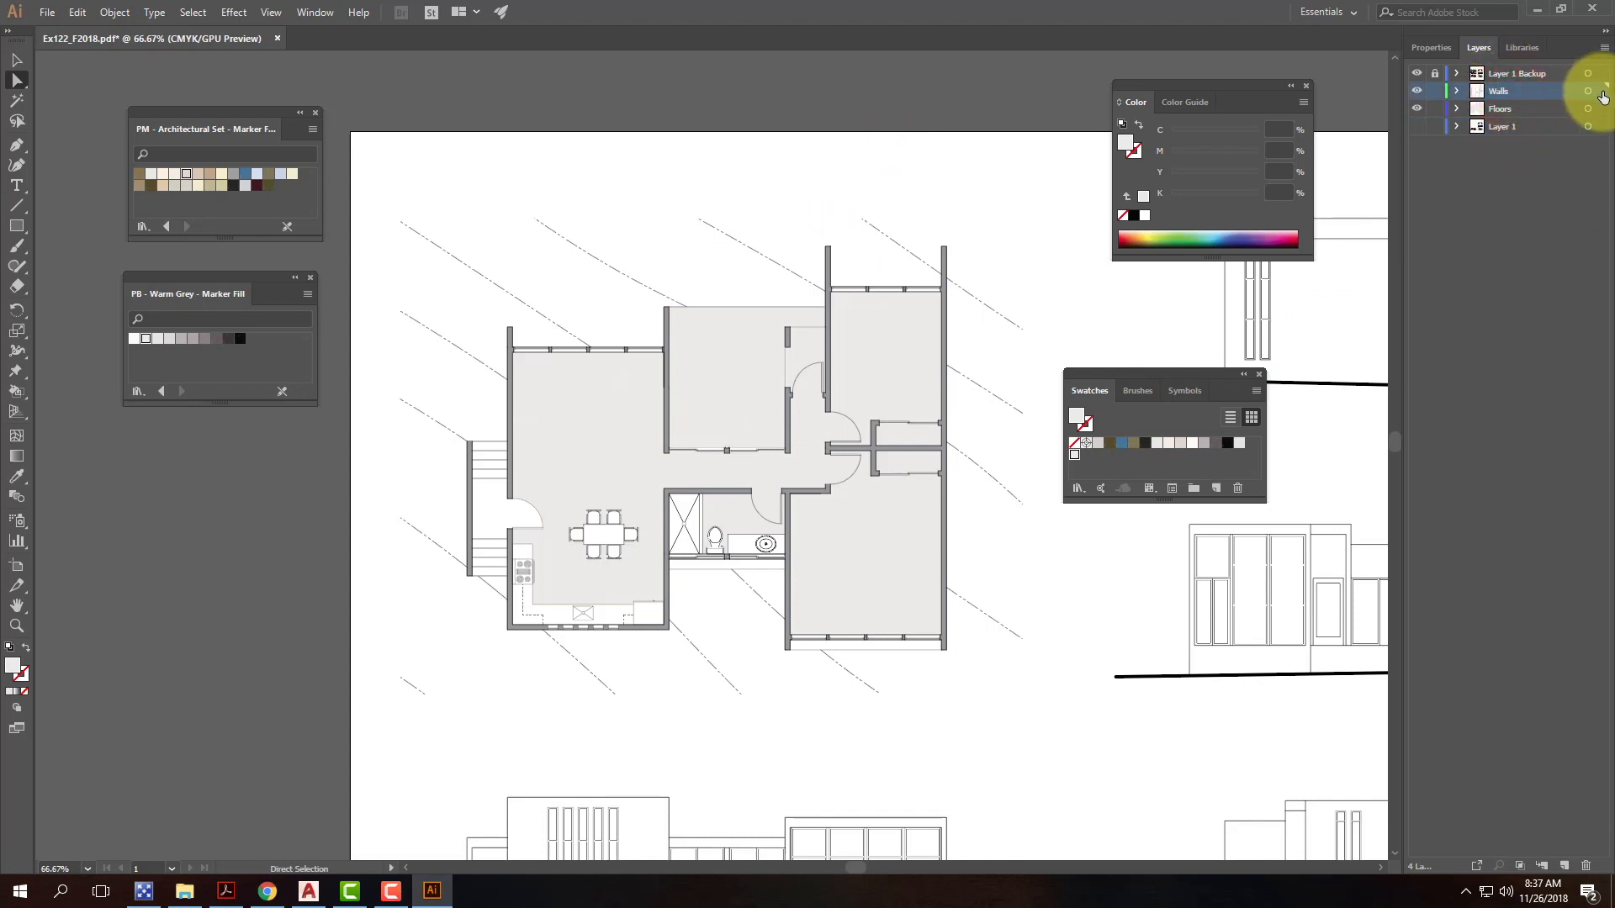
pyautogui.click(1416, 109)
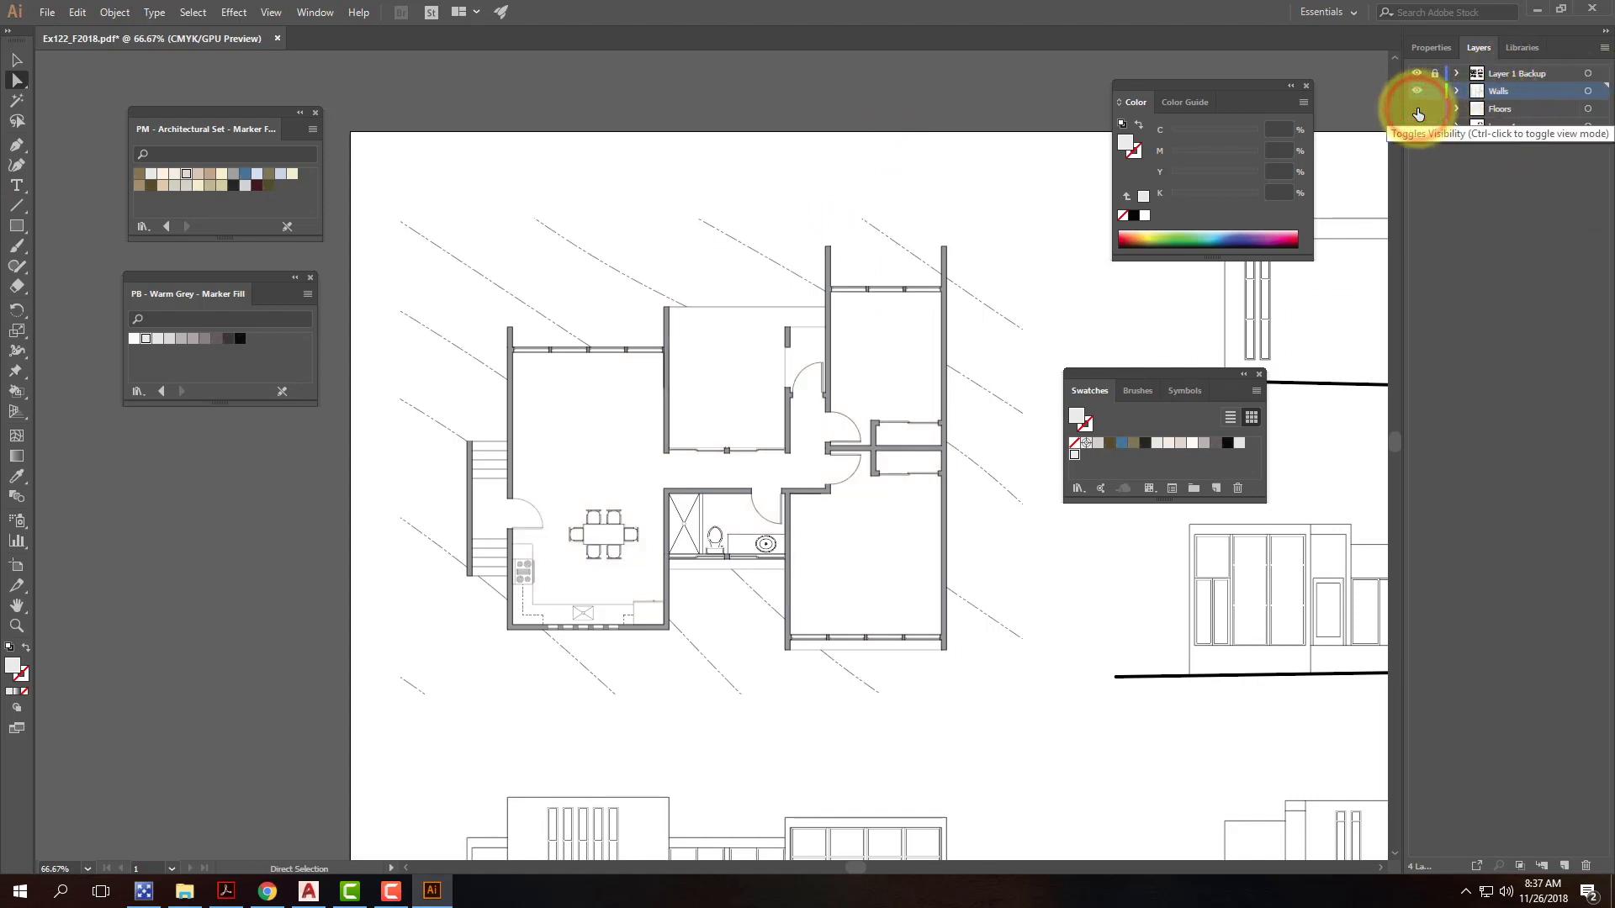
pyautogui.hotkey('ctrl', 'a')
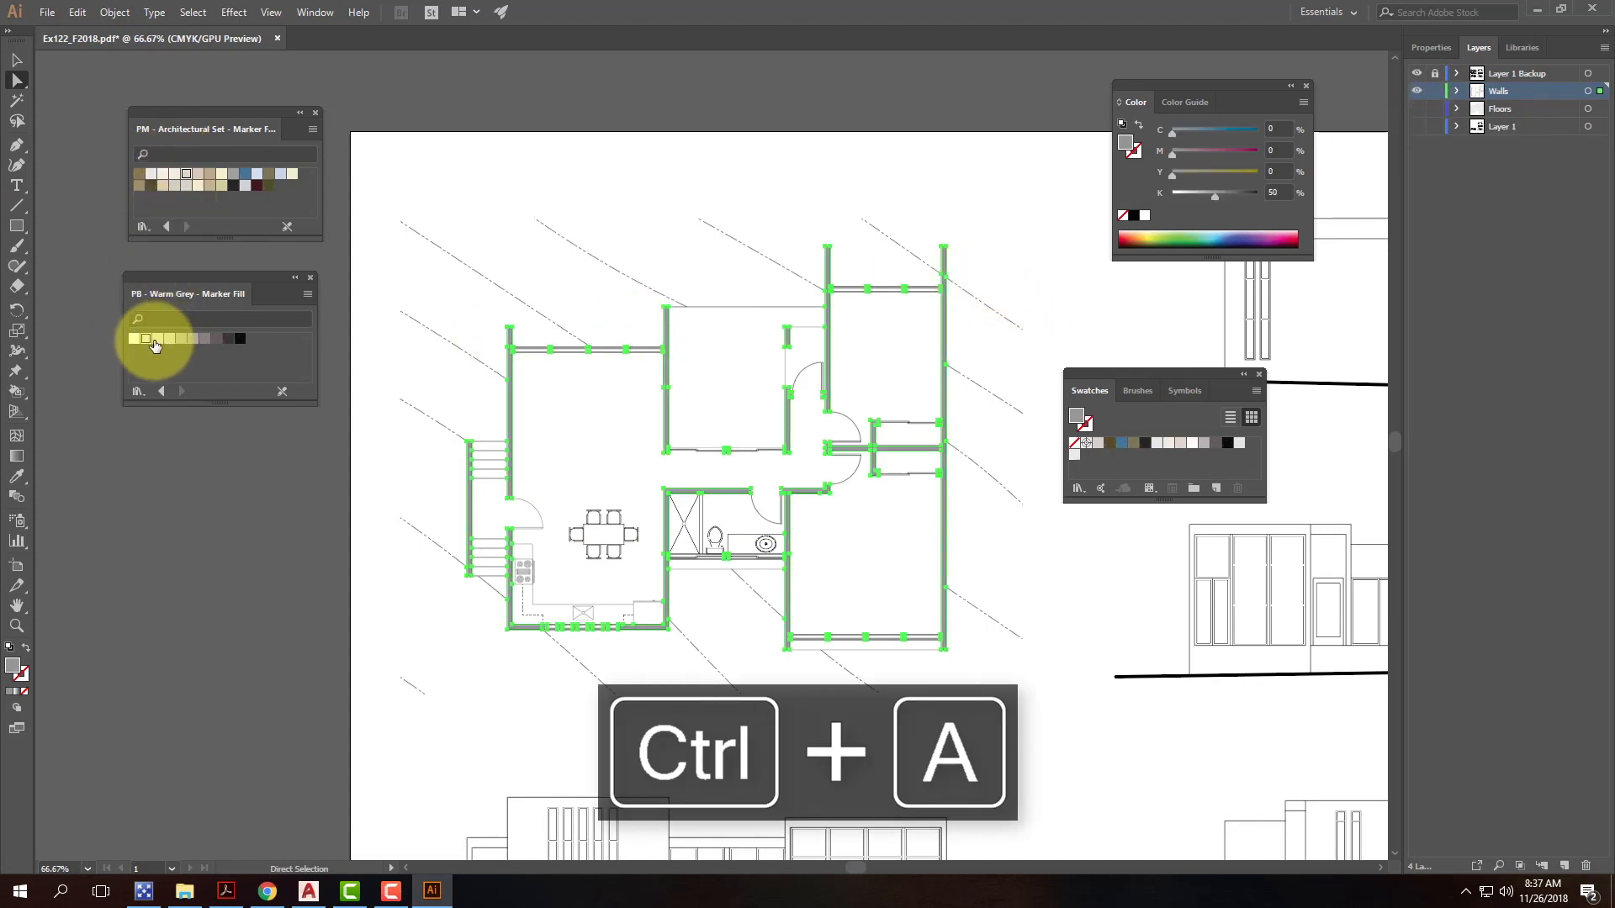
pyautogui.click(179, 341)
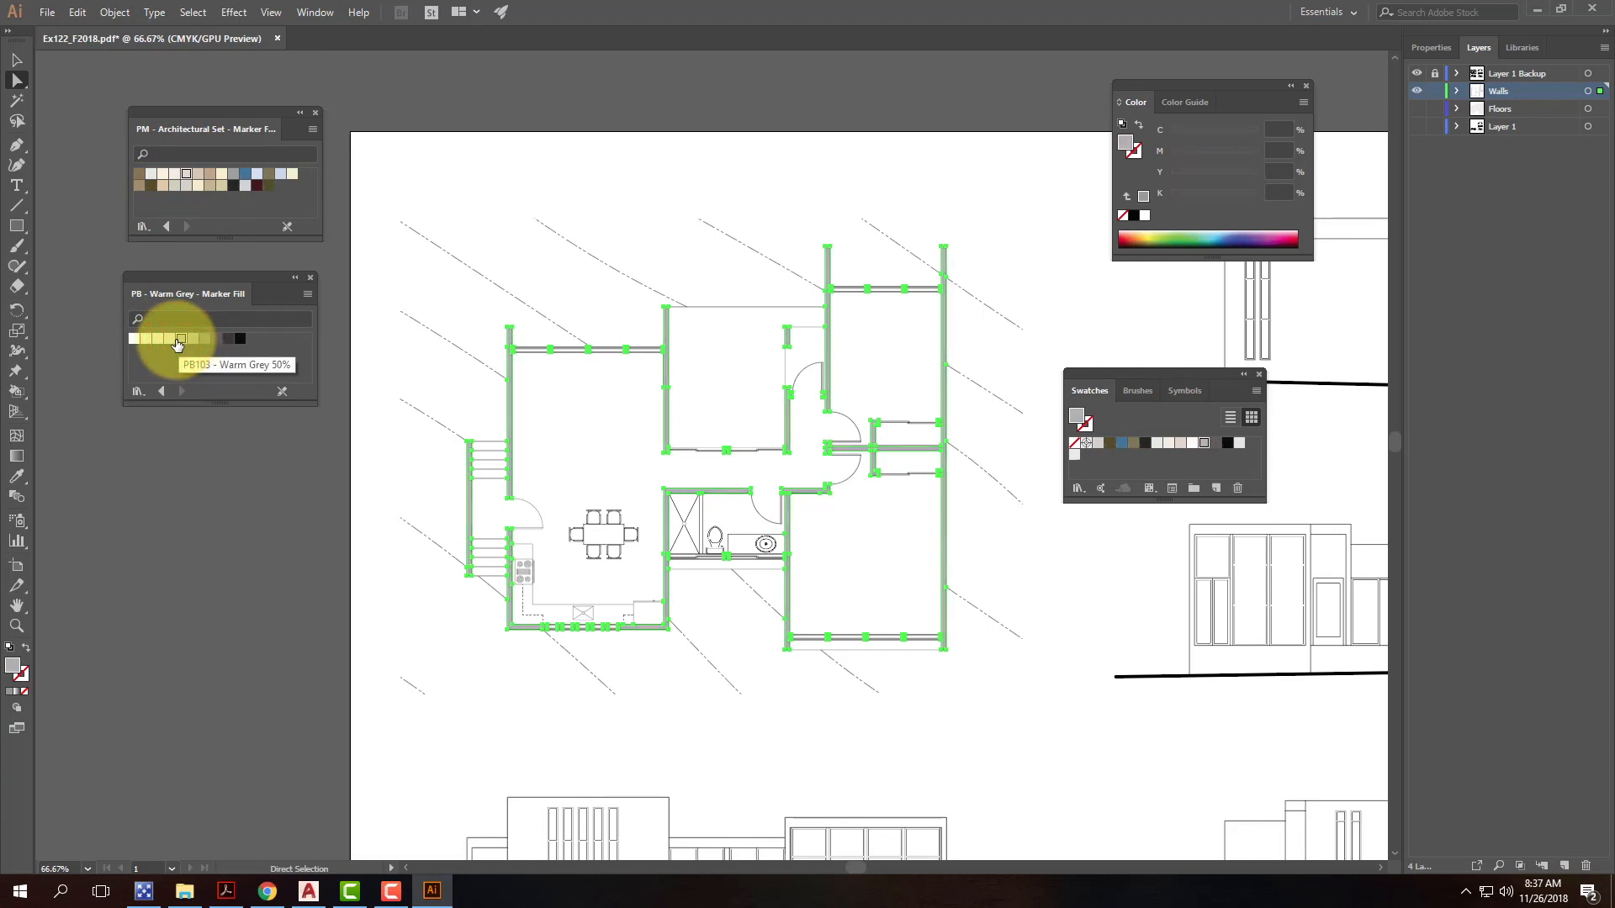
pyautogui.click(190, 342)
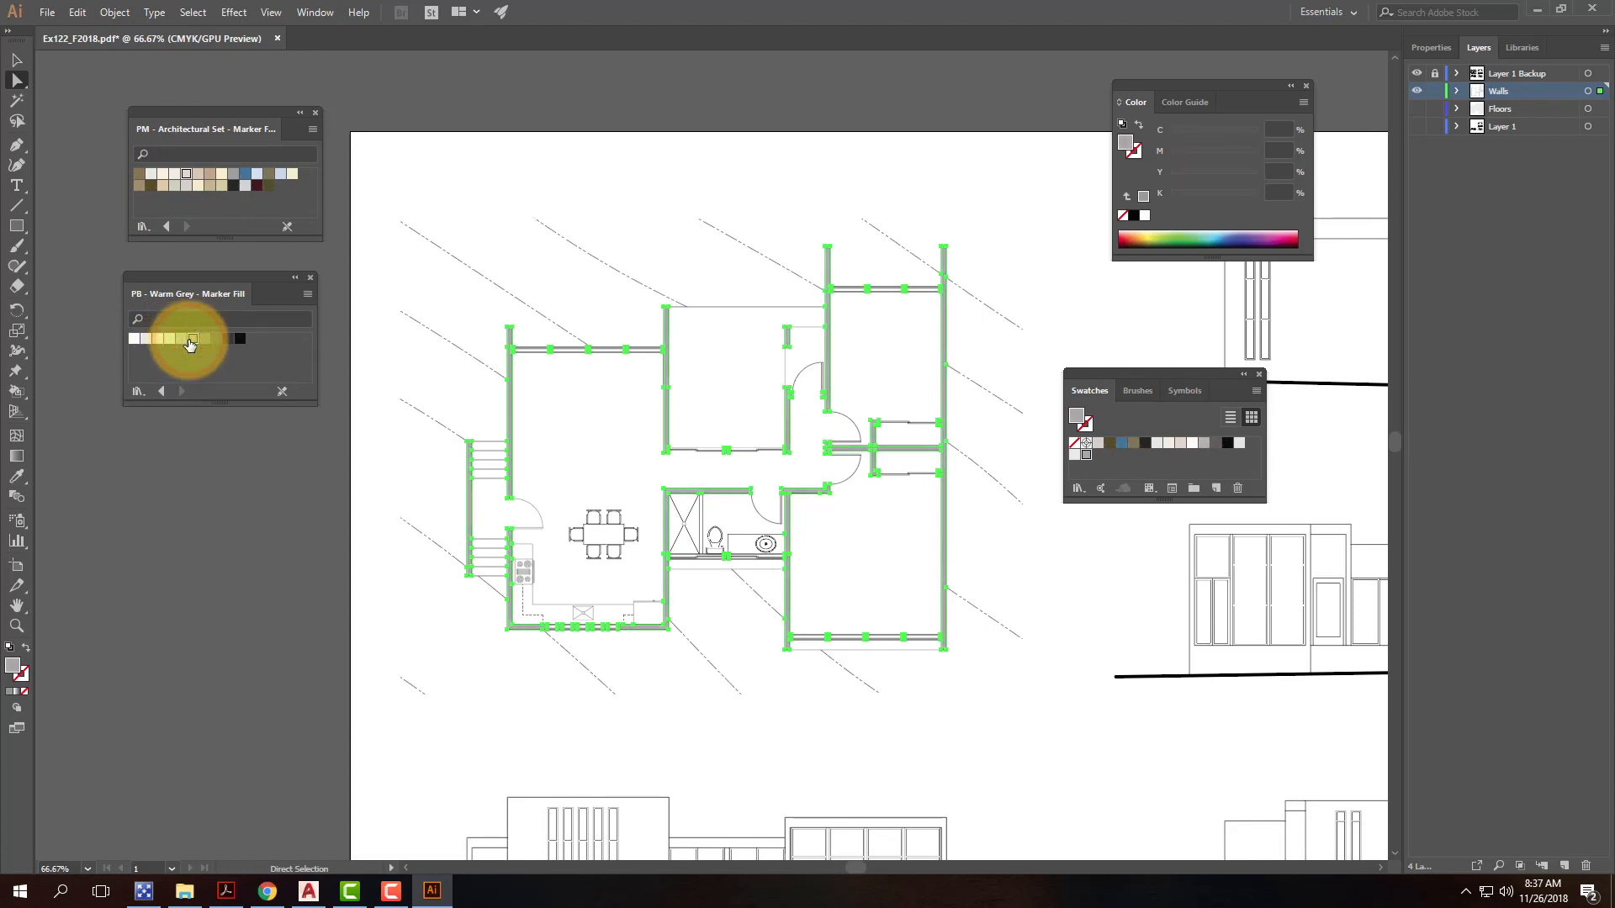
# Step: Deselect the wall artwork and turn the Floors layer's visibility back on
pyautogui.click(396, 101)
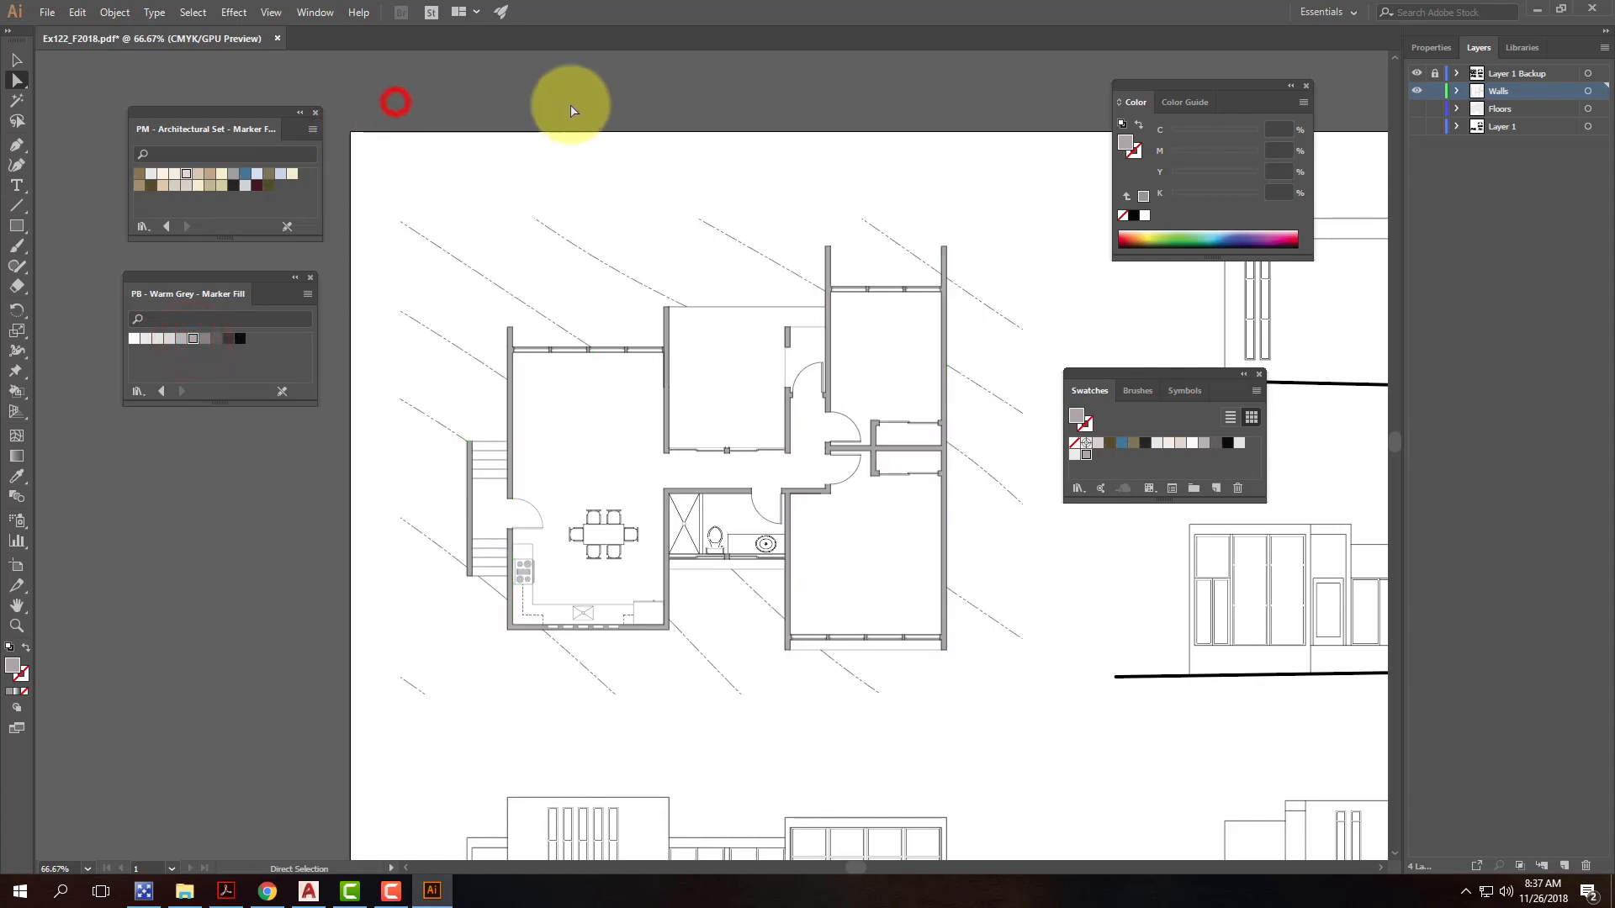
pyautogui.click(1418, 110)
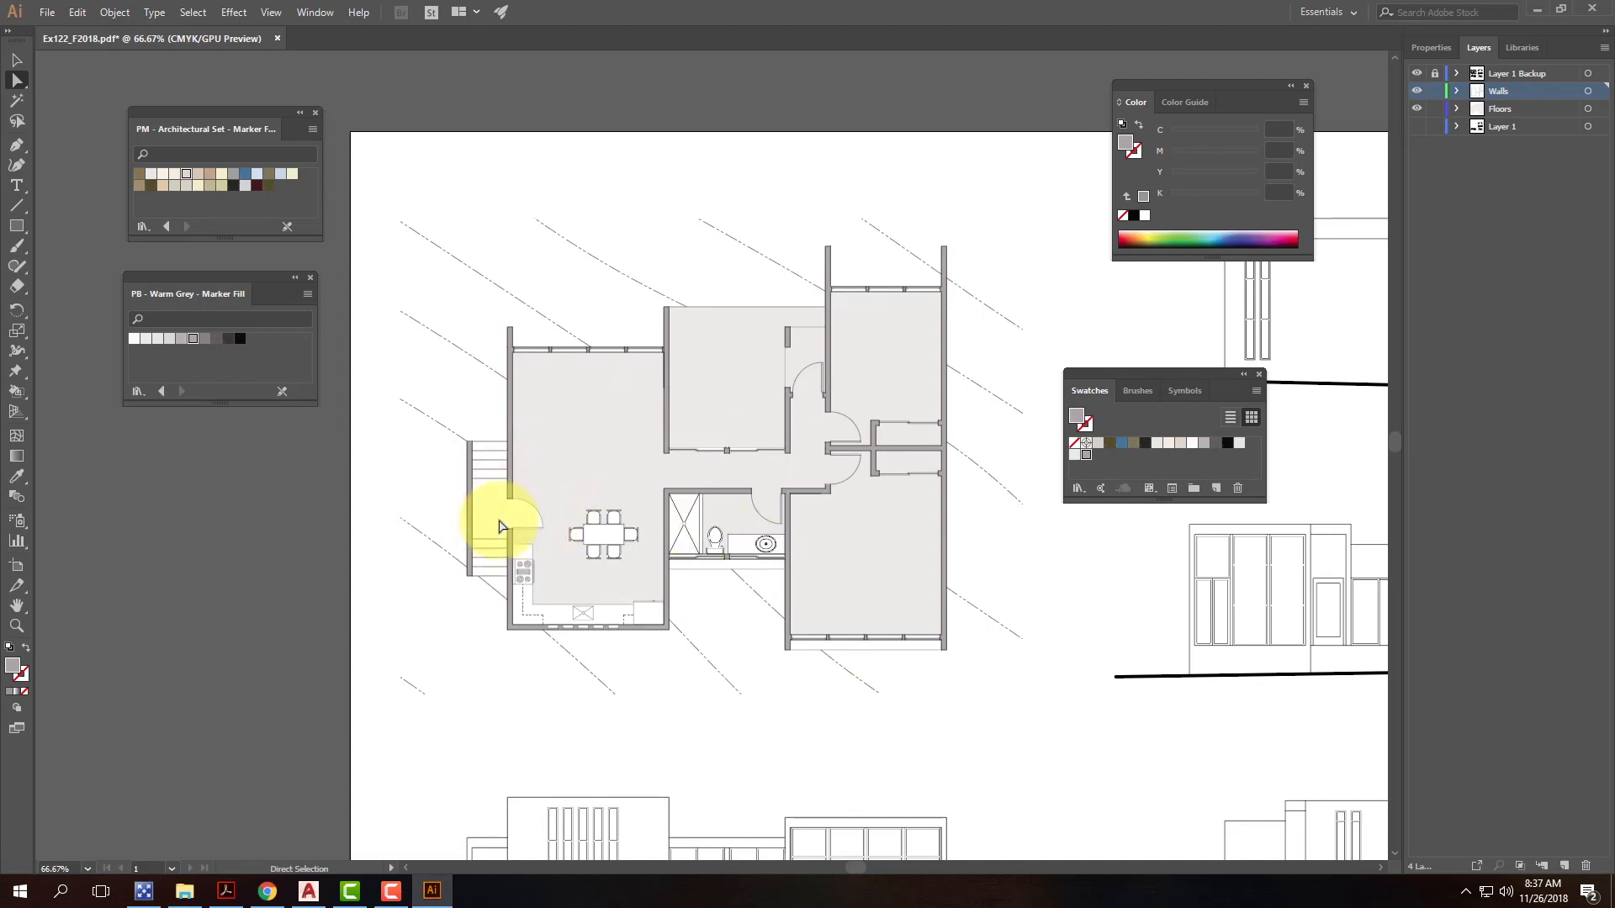
pyautogui.click(833, 534)
# Step: Hide the Layer 1 Backup, Walls and Floors layers and show only Layer 1 for working on the elevations
pyautogui.moveTo(958, 518); pyautogui.dragTo(541, 523)
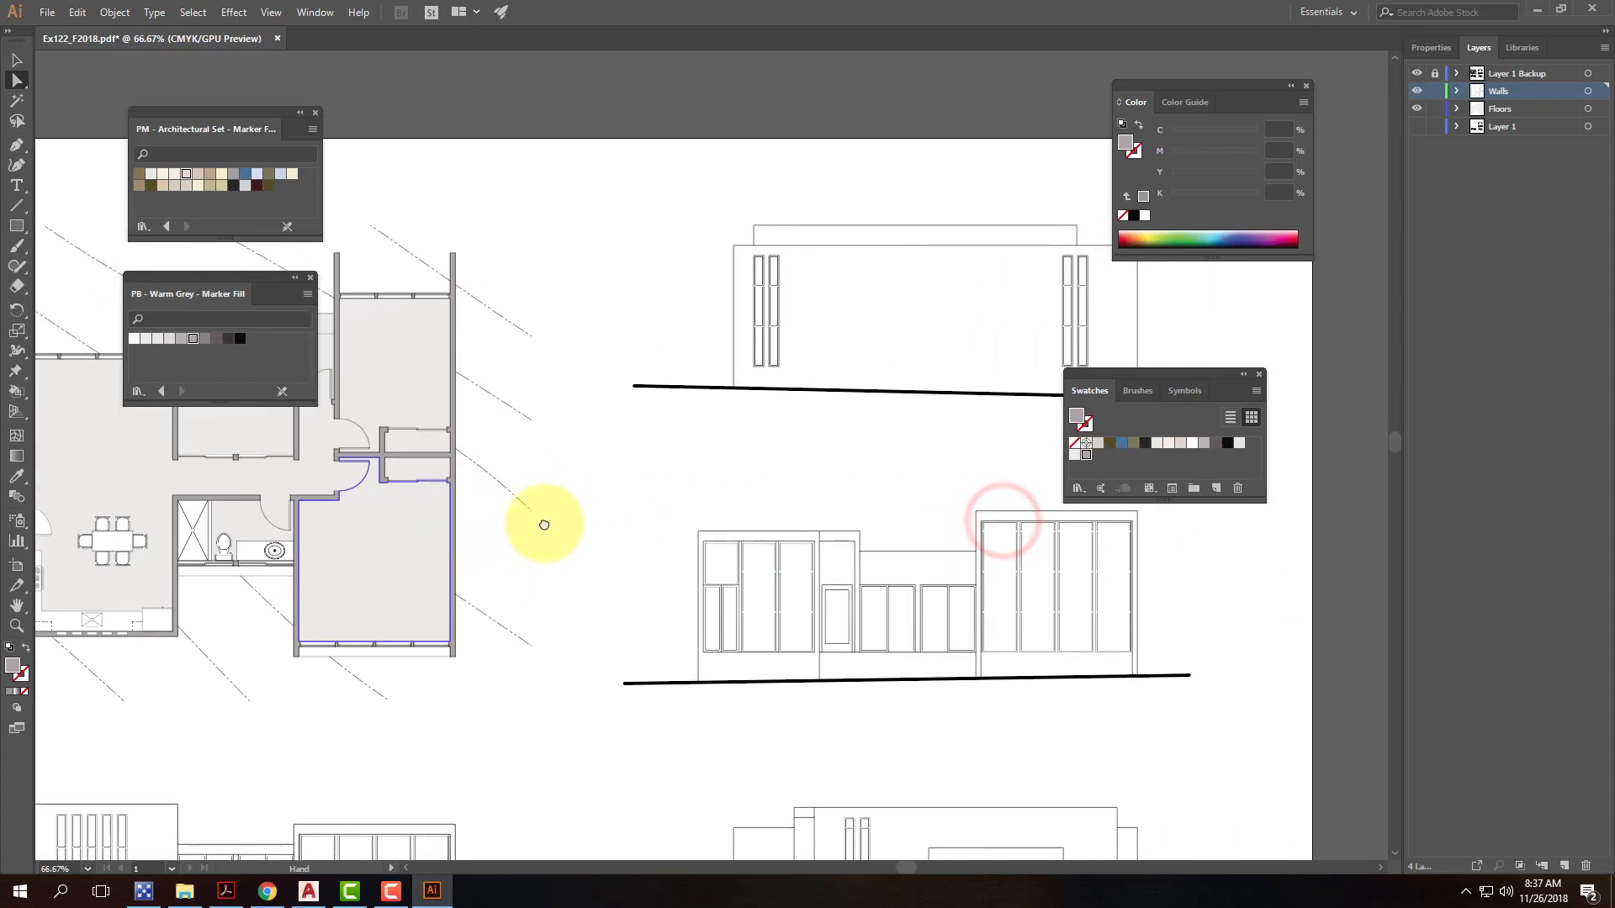
pyautogui.moveTo(703, 454); pyautogui.dragTo(564, 411)
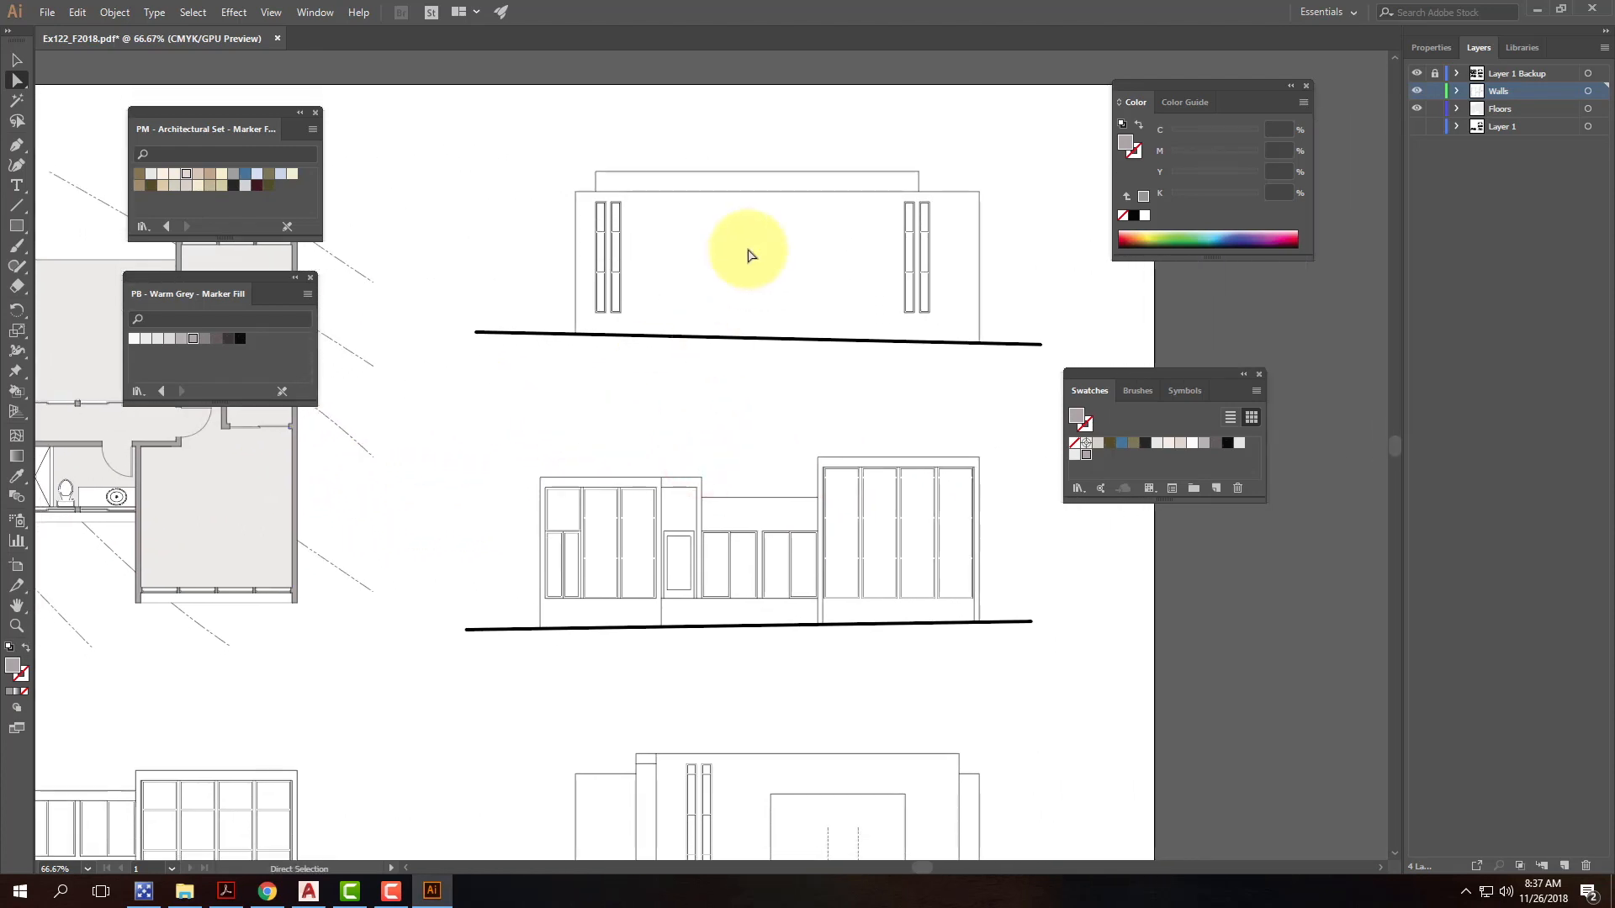
pyautogui.moveTo(786, 519); pyautogui.dragTo(724, 326)
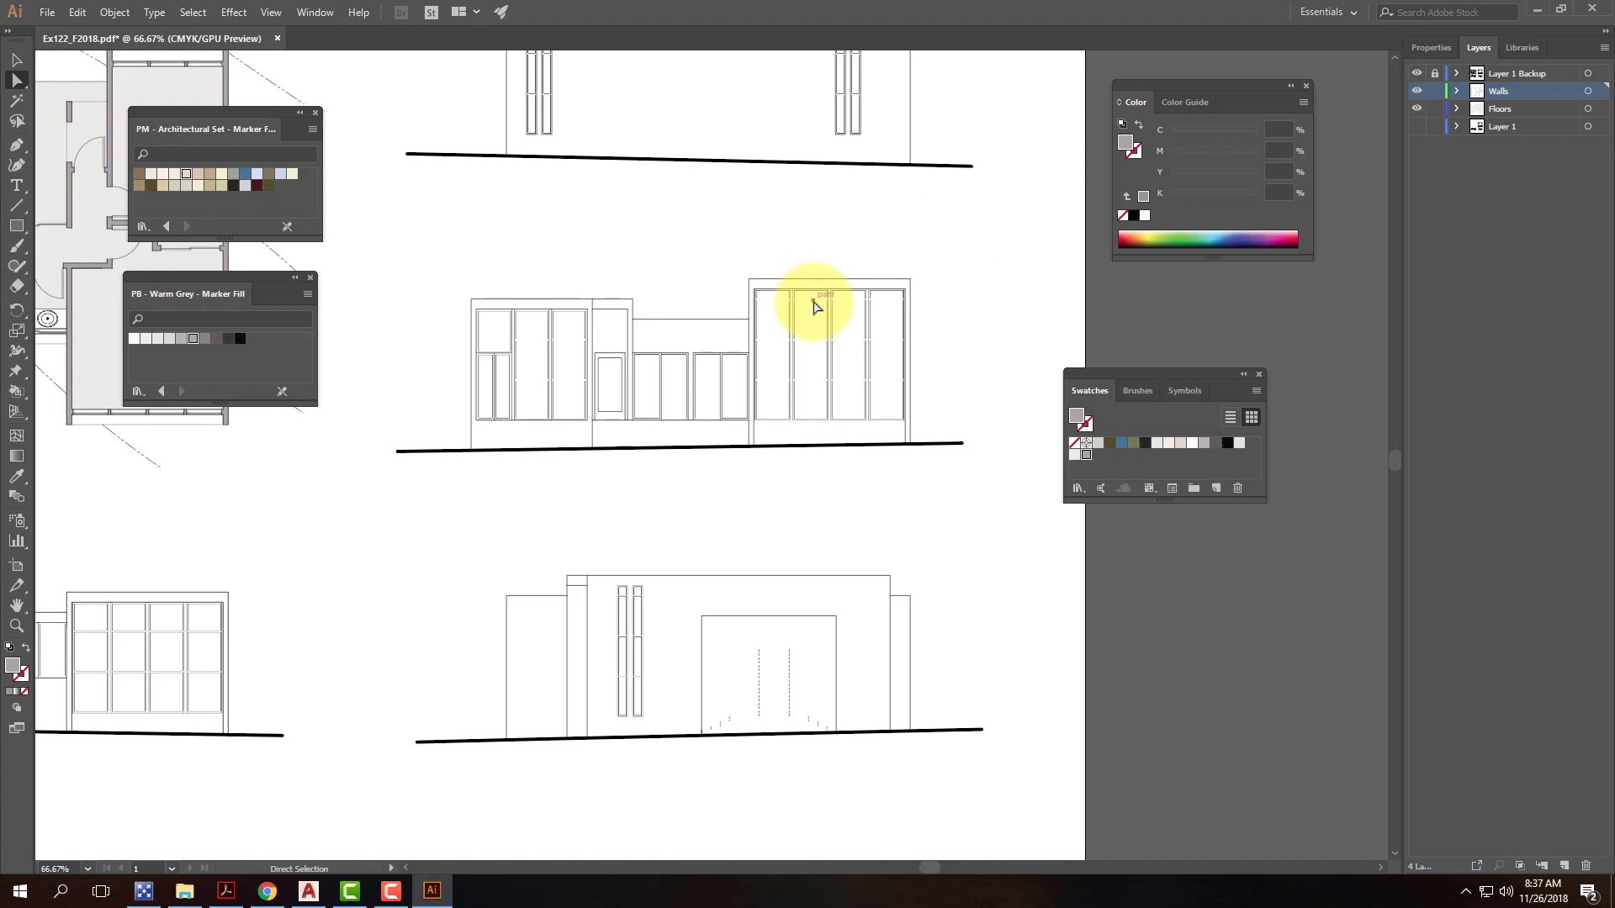
pyautogui.press('space')
pyautogui.moveTo(489, 304); pyautogui.dragTo(421, 349)
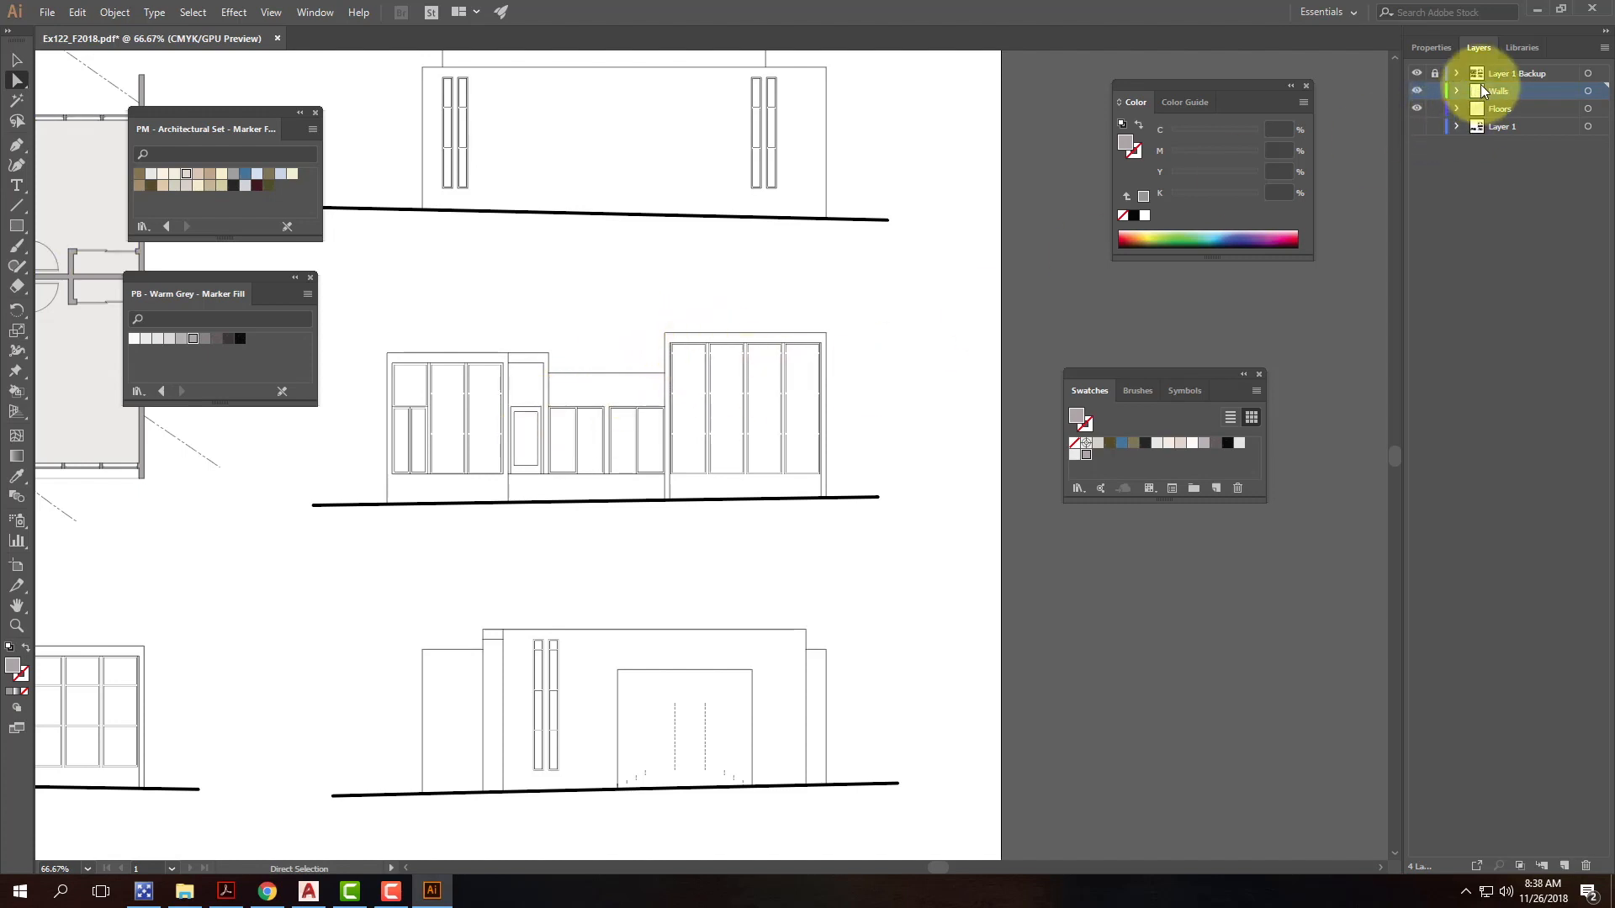
pyautogui.click(1418, 74)
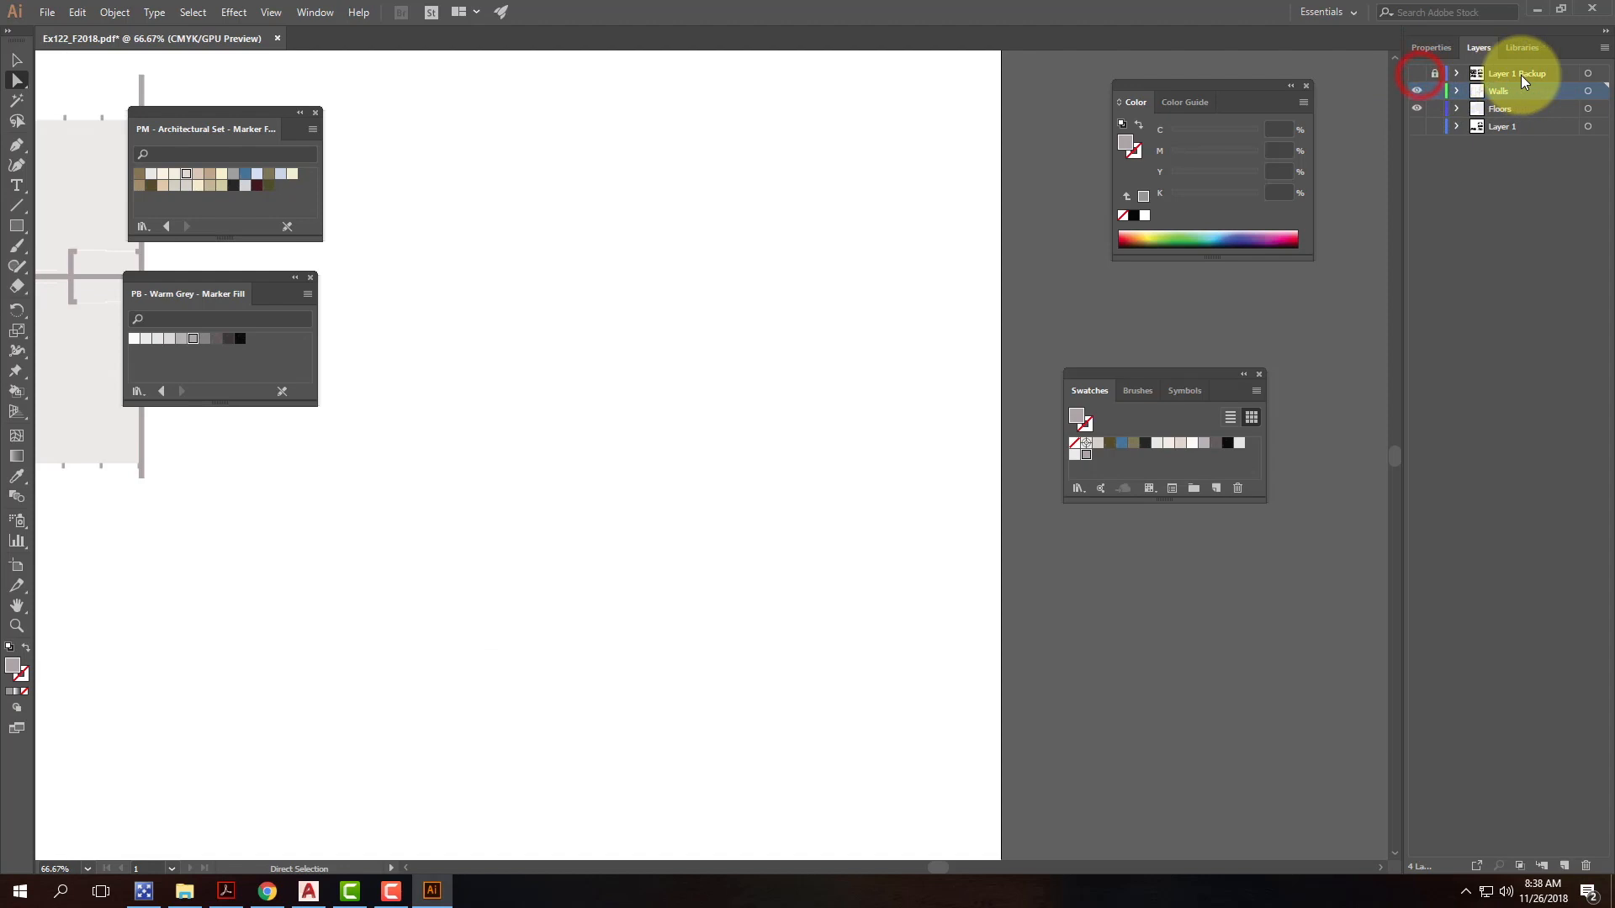
pyautogui.click(1418, 91)
pyautogui.click(1418, 108)
pyautogui.click(1419, 126)
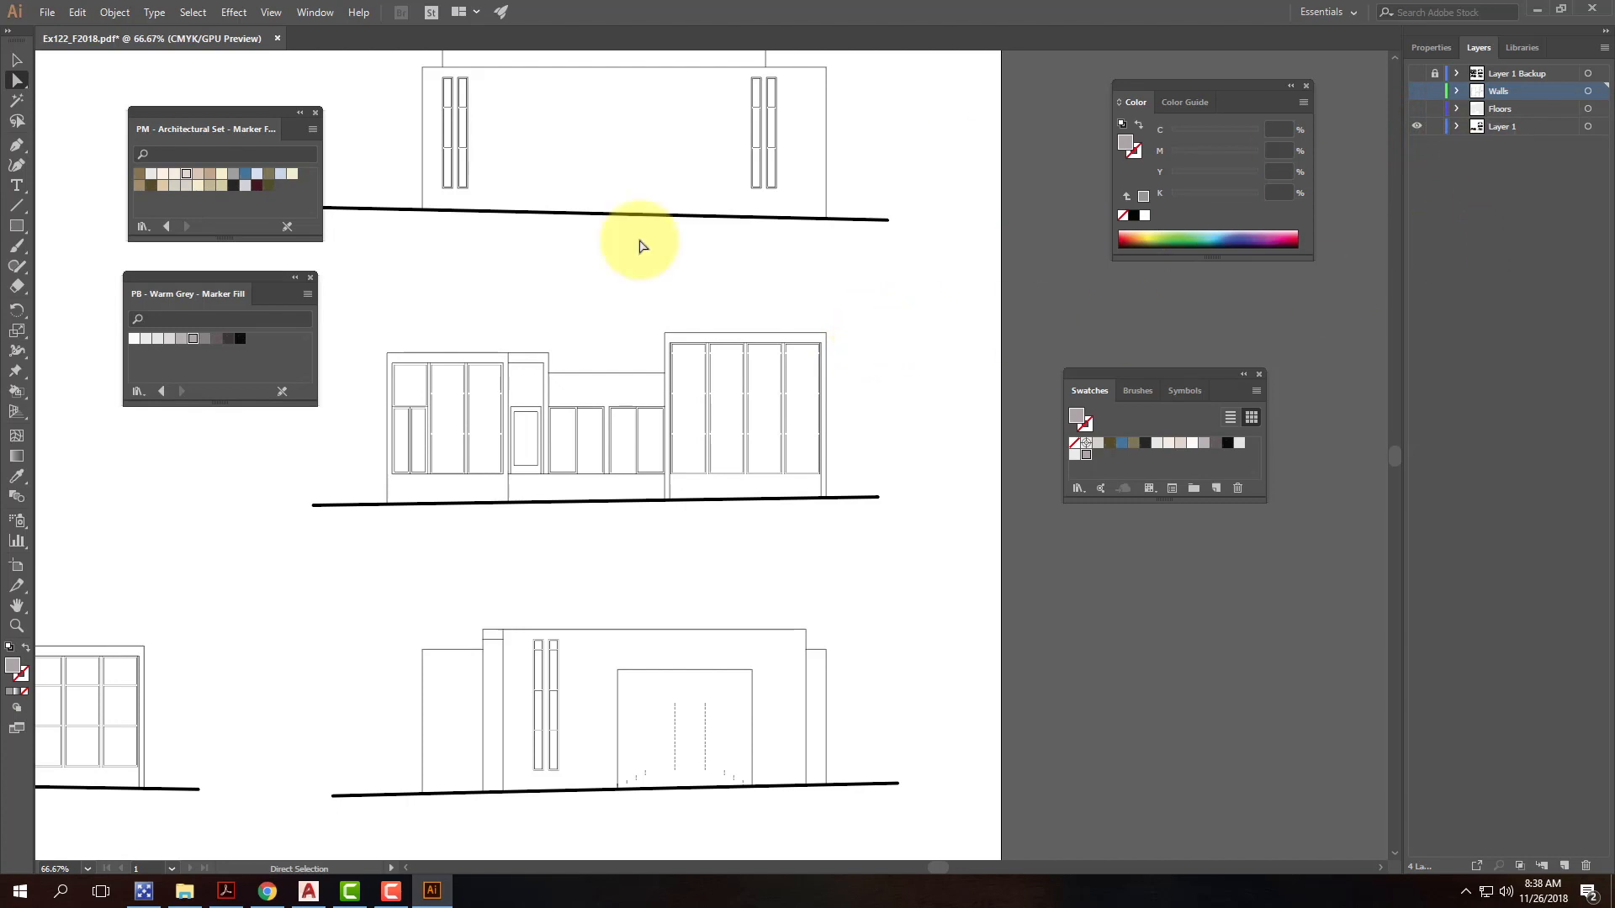
# Step: Isolate the window-wall elevation group between the other two elevations, select all its linework and make it a Live Paint group
pyautogui.click(476, 357)
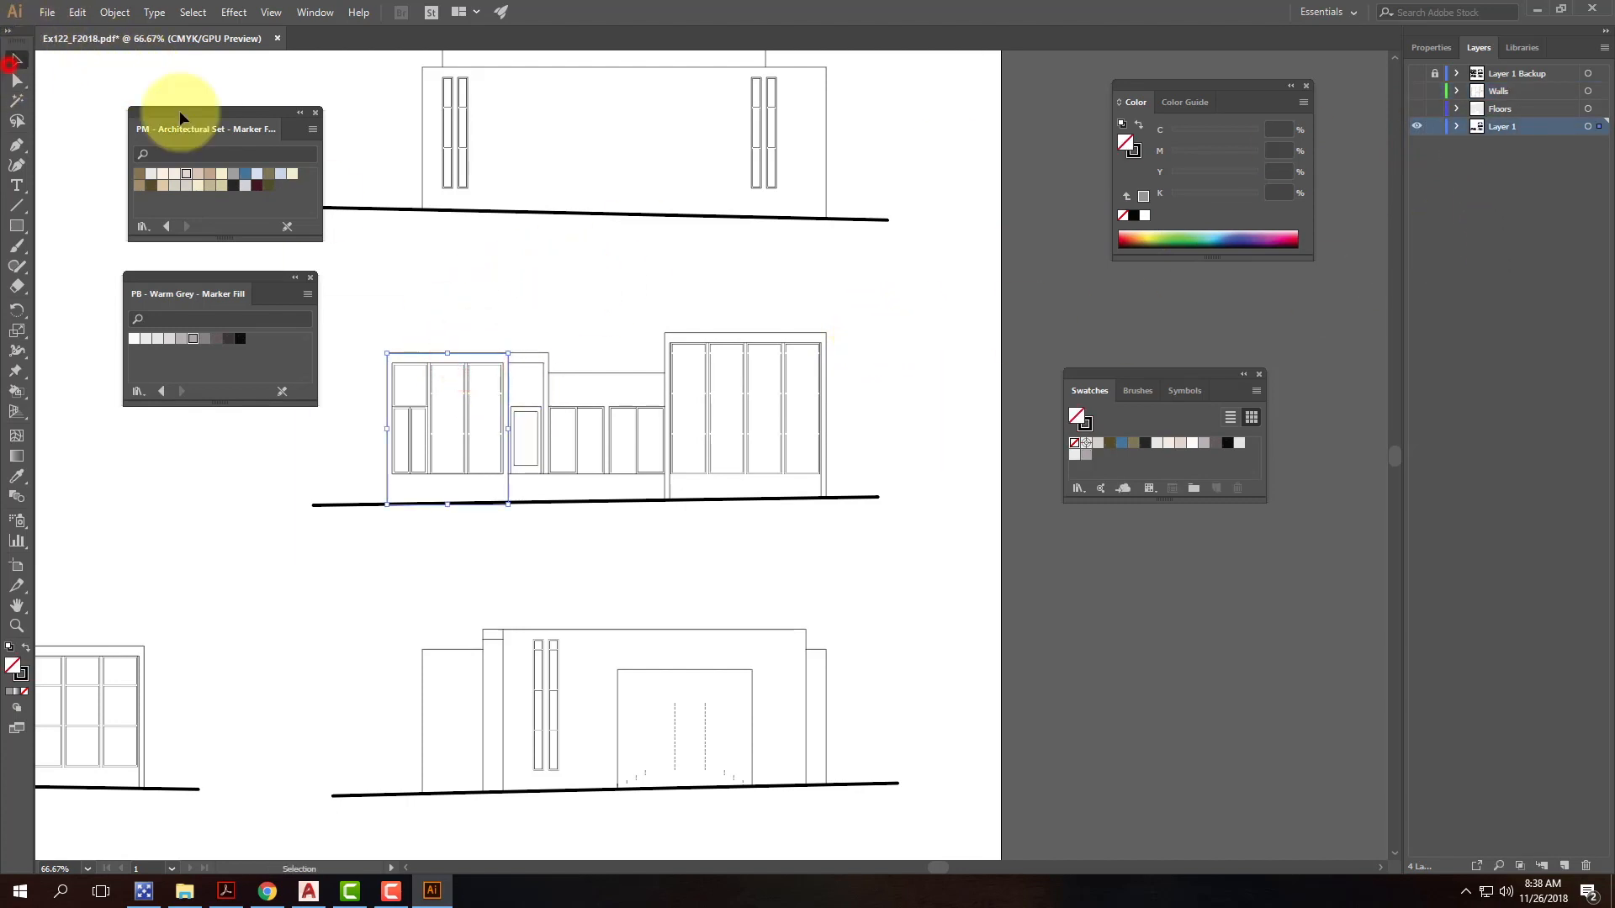
pyautogui.click(872, 459)
pyautogui.click(827, 500)
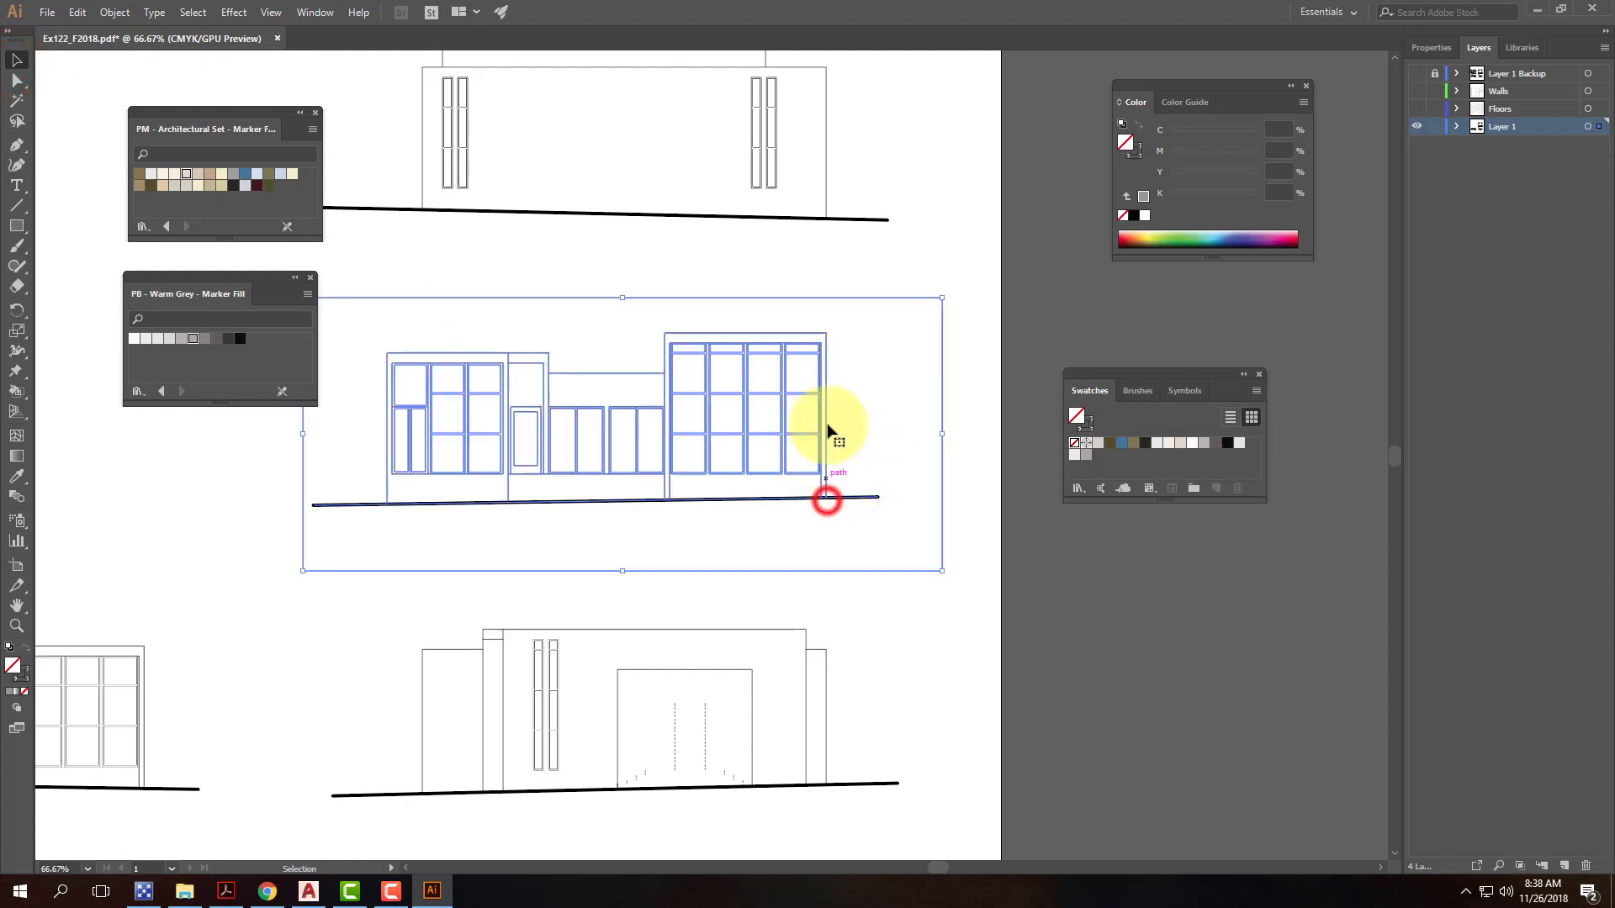
pyautogui.doubleClick(795, 339)
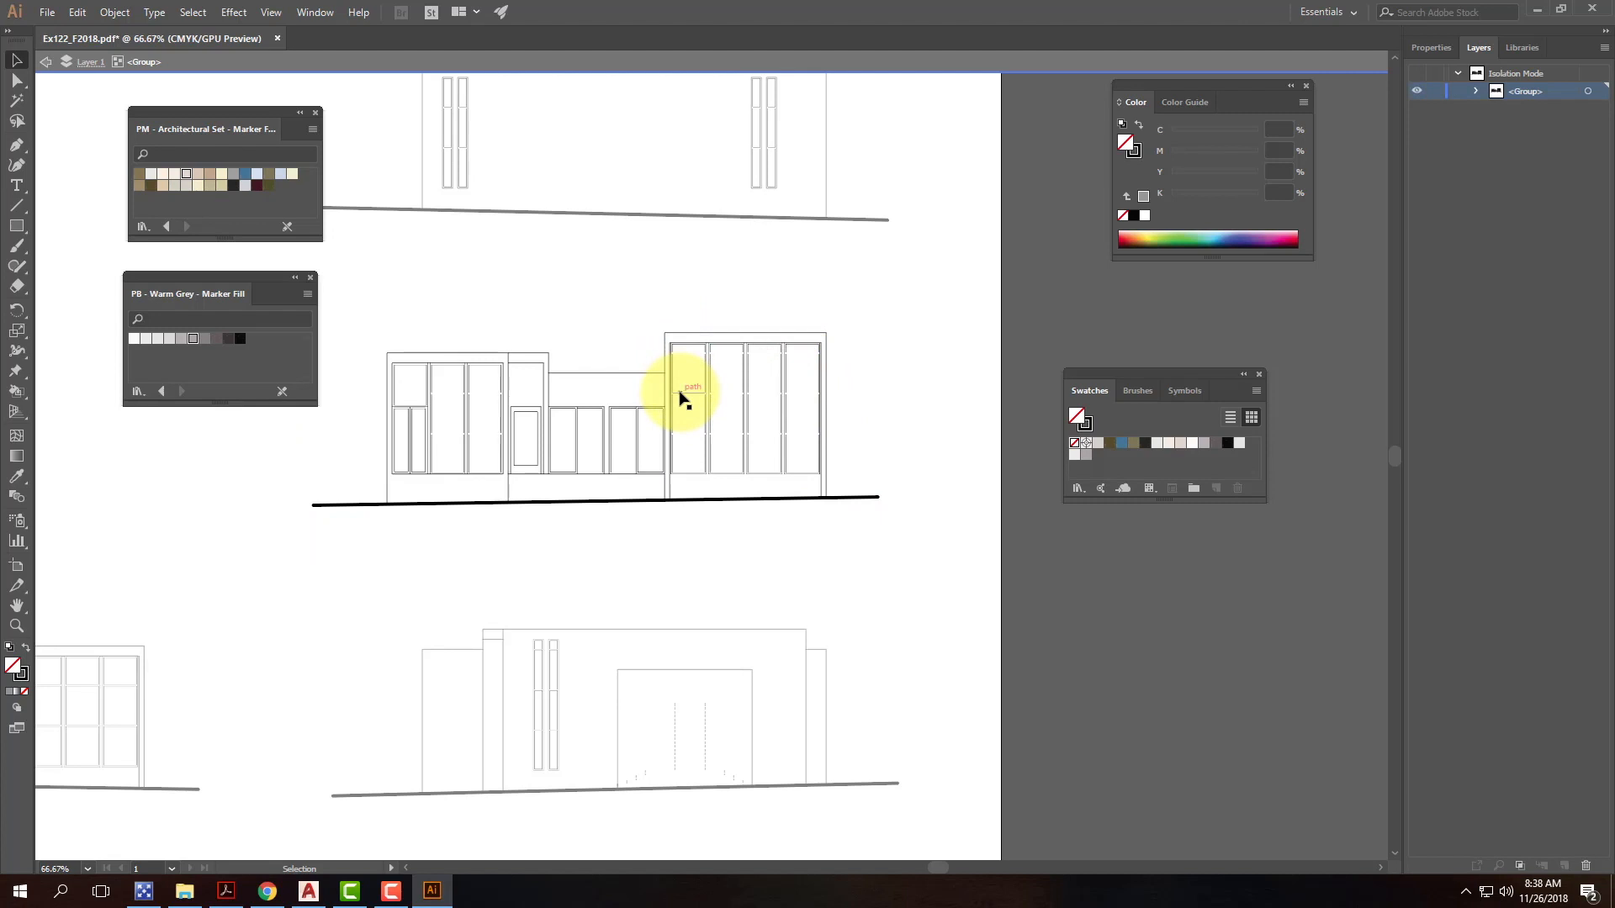
pyautogui.hotkey('ctrl', 'a')
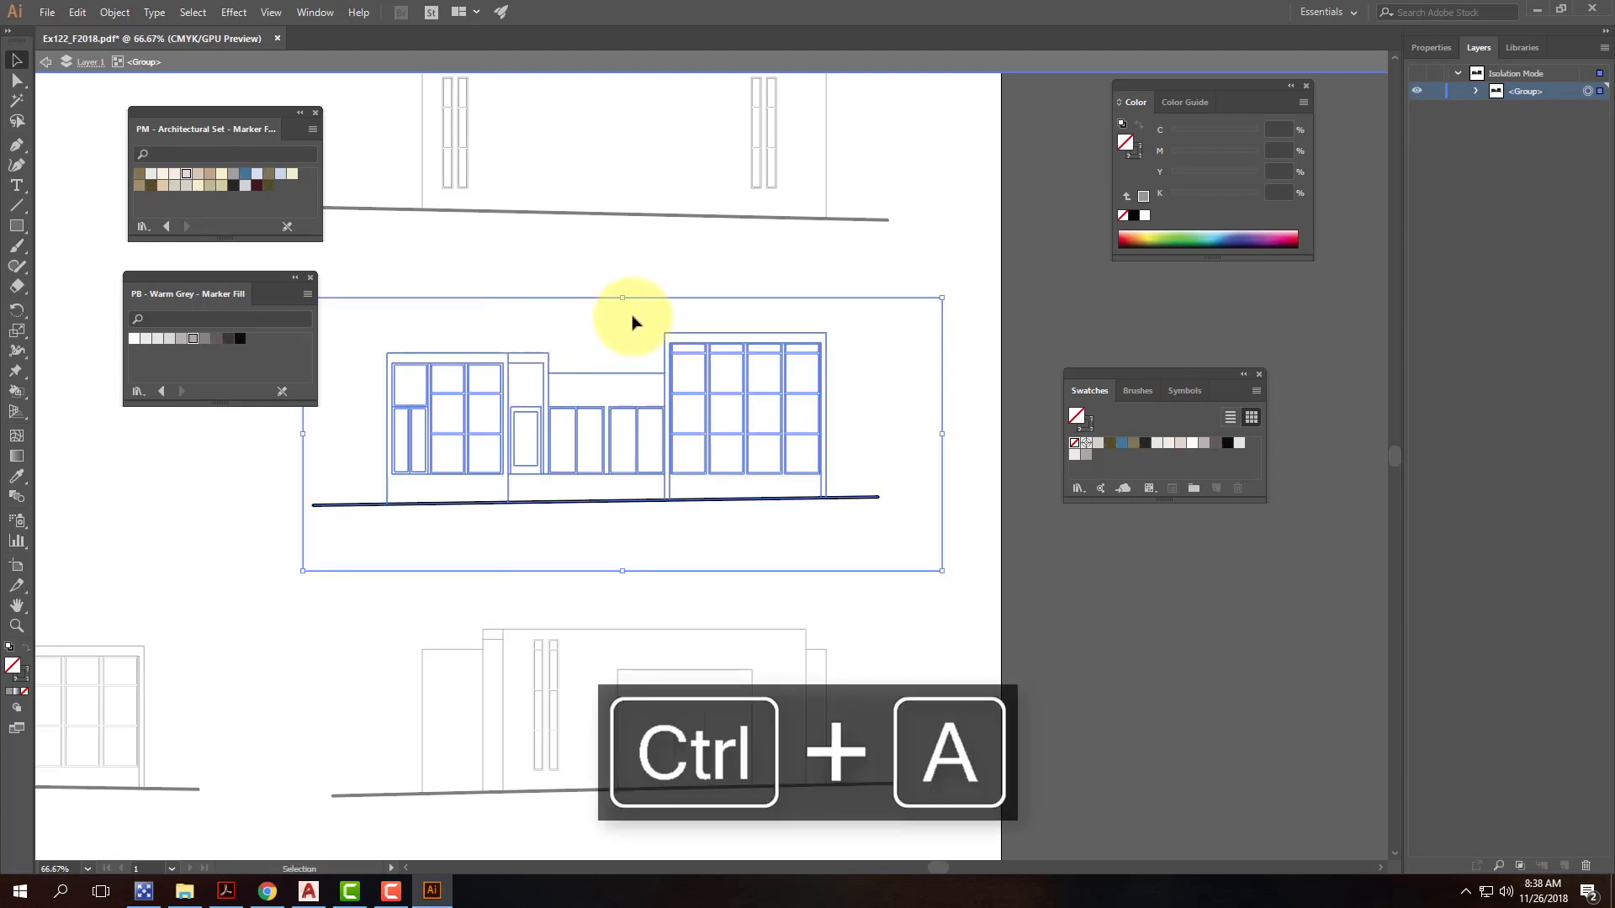
pyautogui.click(115, 12)
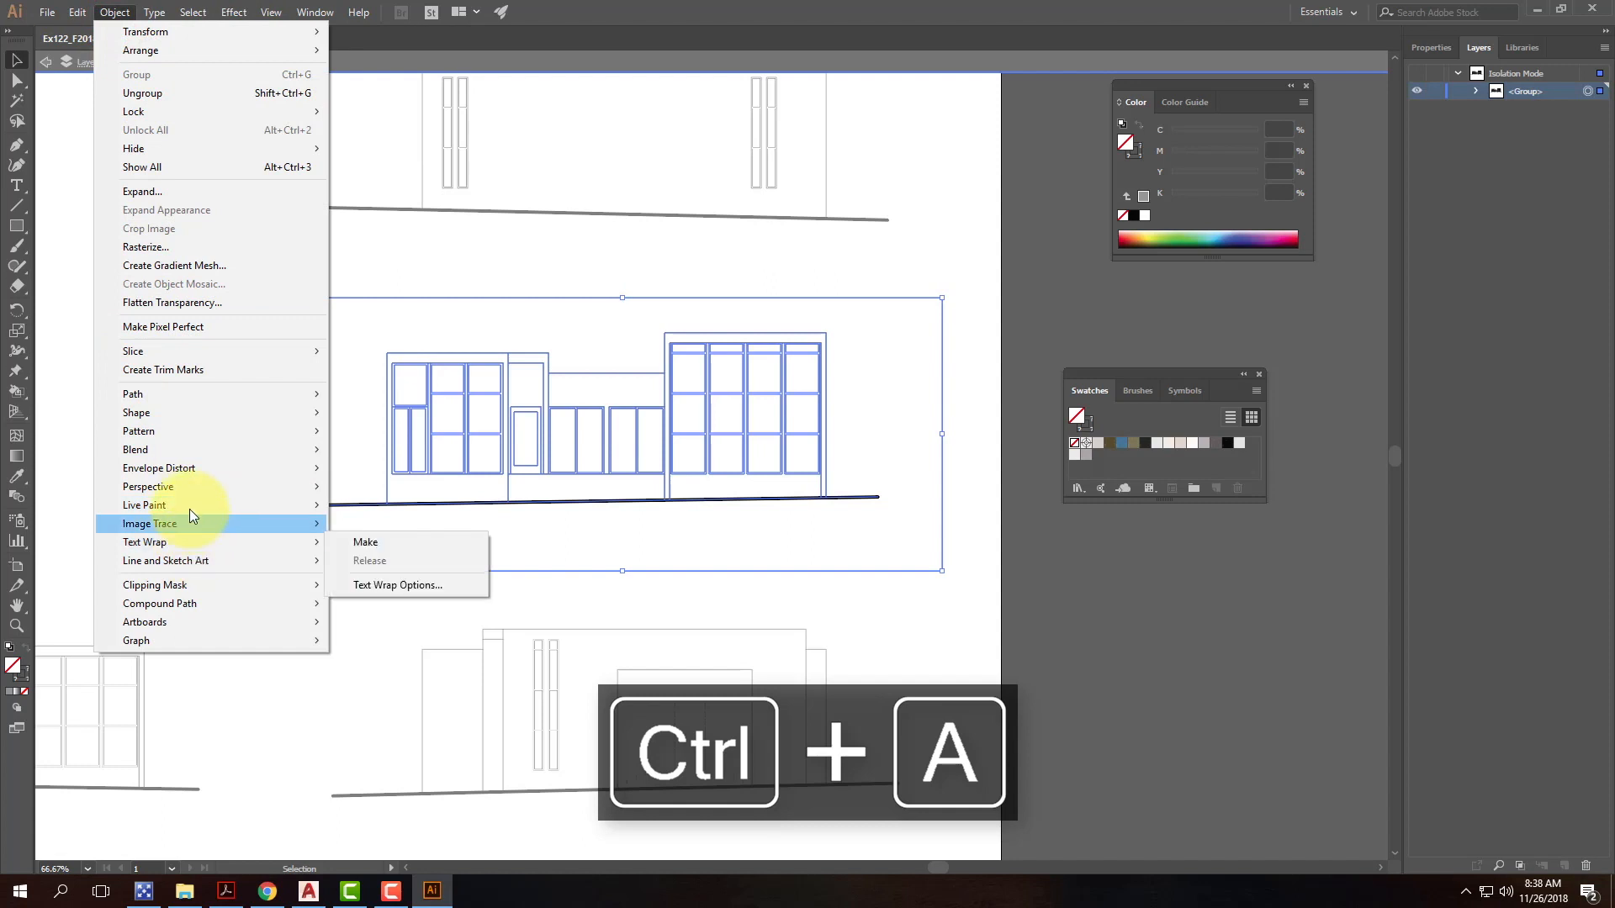
pyautogui.moveTo(203, 508)
pyautogui.click(371, 508)
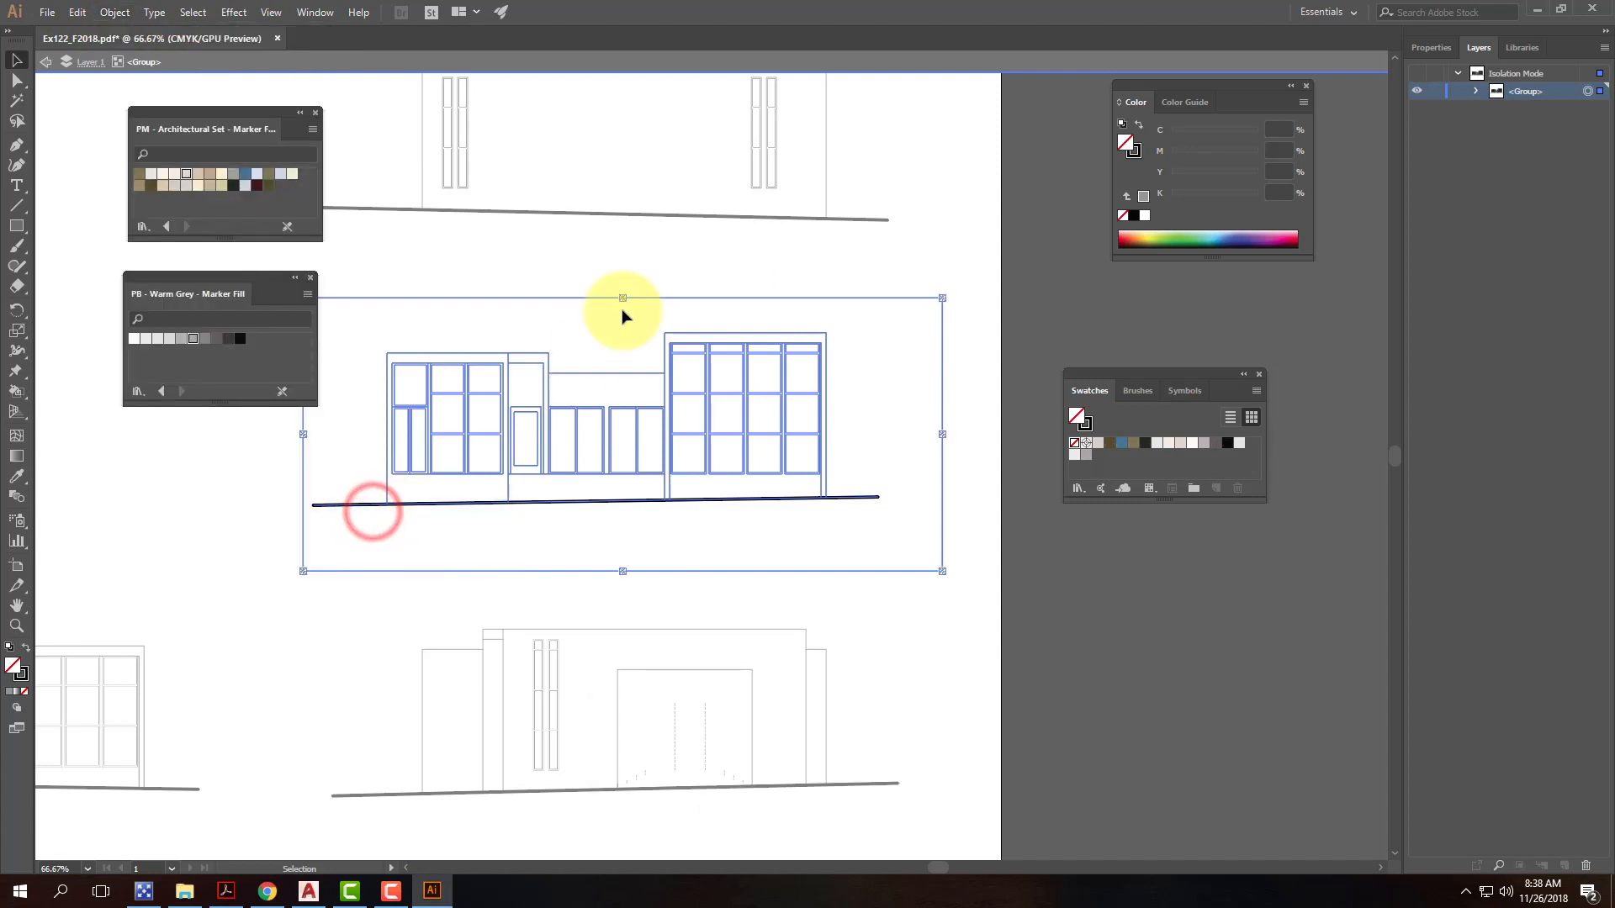
# Step: Collapse the Architectural Set and Warm Grey marker fill libraries into one stacked group and move it away from the elevation
pyautogui.click(300, 112)
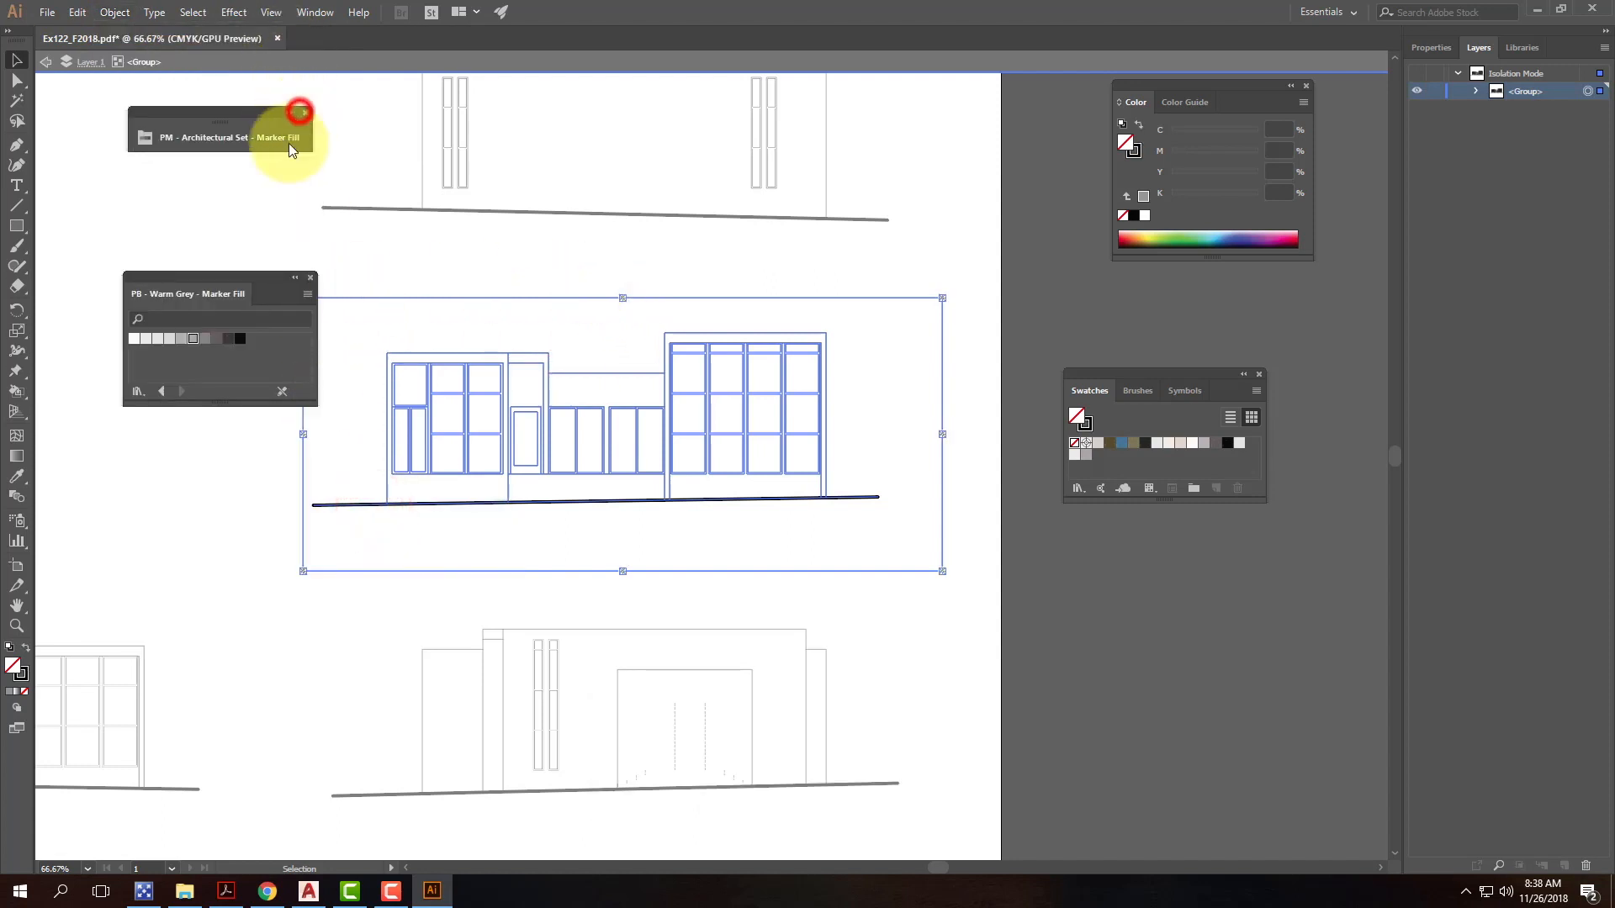
pyautogui.moveTo(237, 278); pyautogui.dragTo(201, 171)
pyautogui.moveTo(181, 173); pyautogui.dragTo(185, 168)
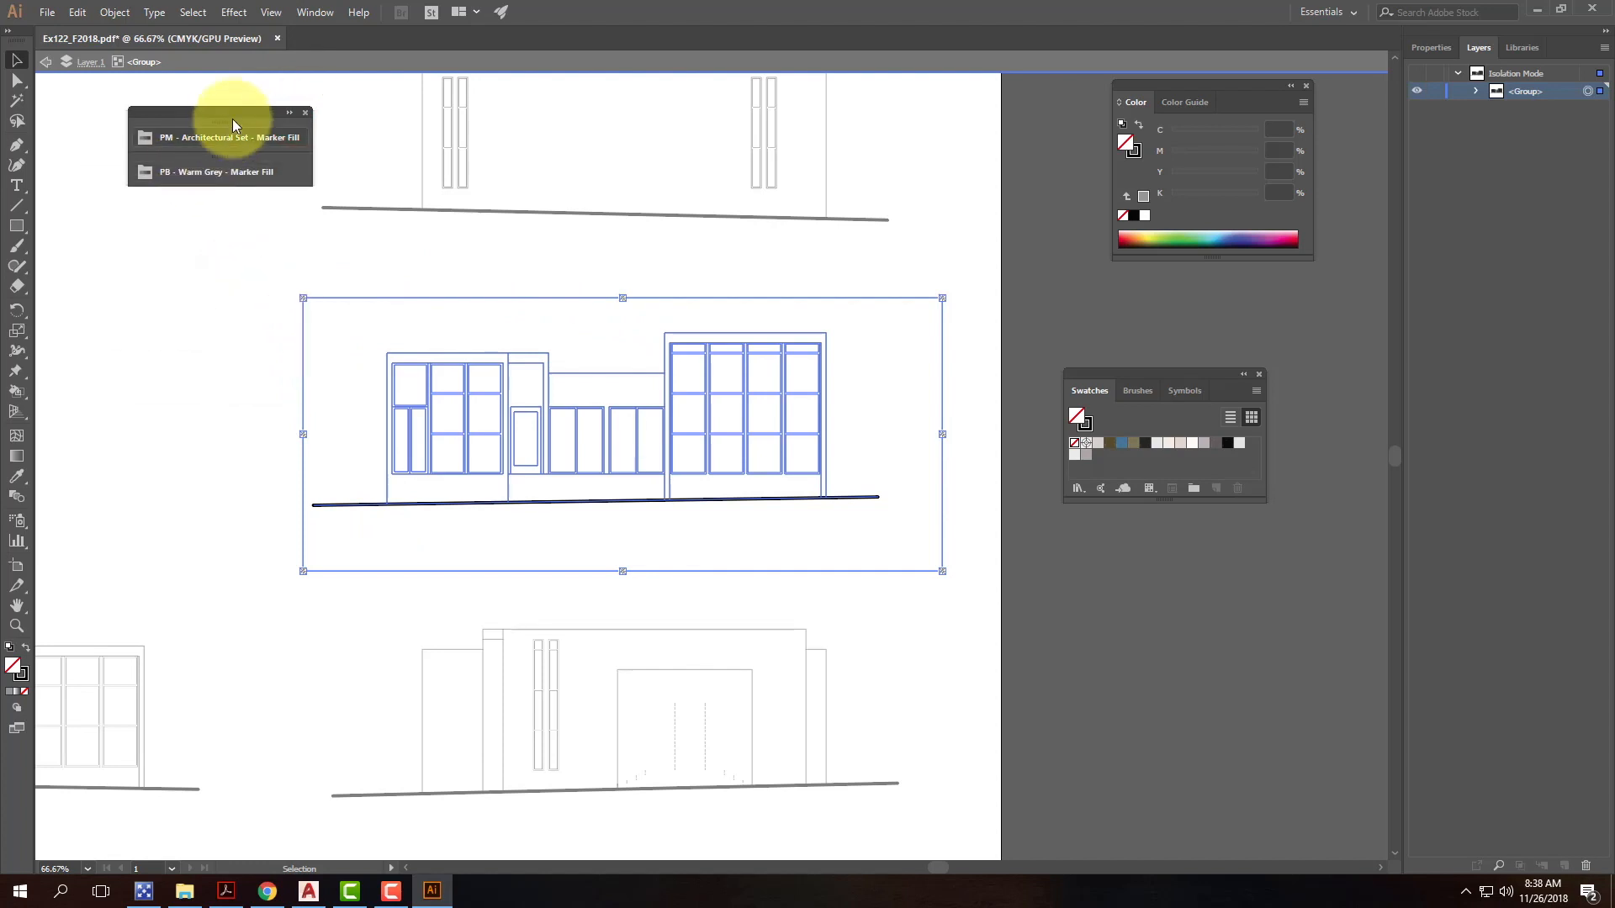
pyautogui.moveTo(239, 109); pyautogui.dragTo(165, 98)
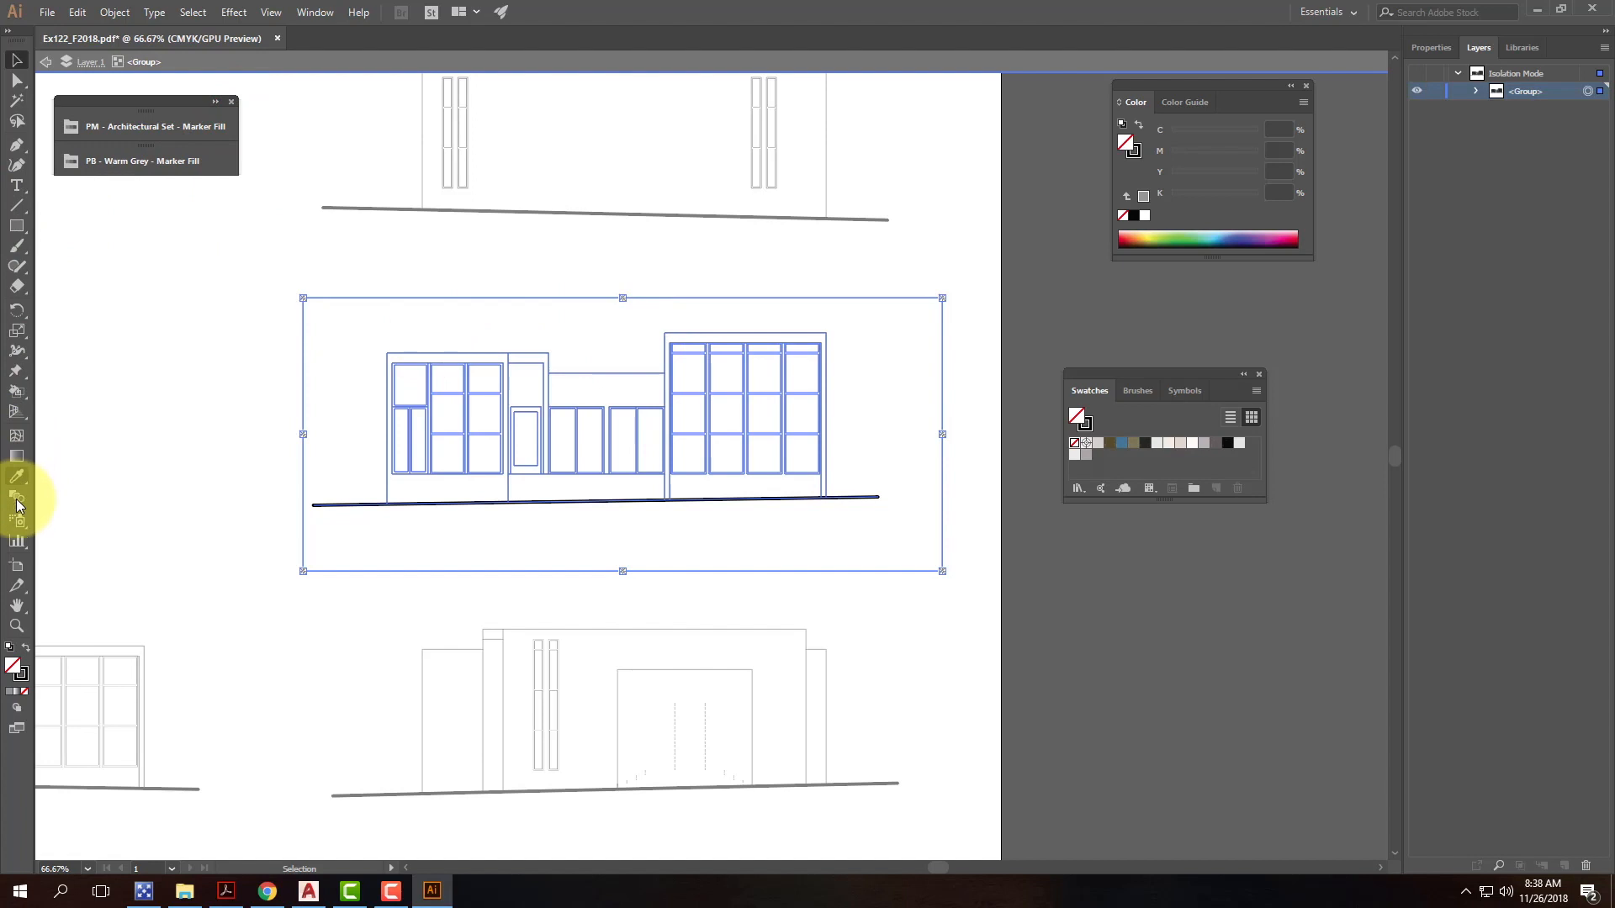
# Step: Activate the Live Paint Bucket and set its fill color to blue, hex 127ED8
pyautogui.click(14, 393)
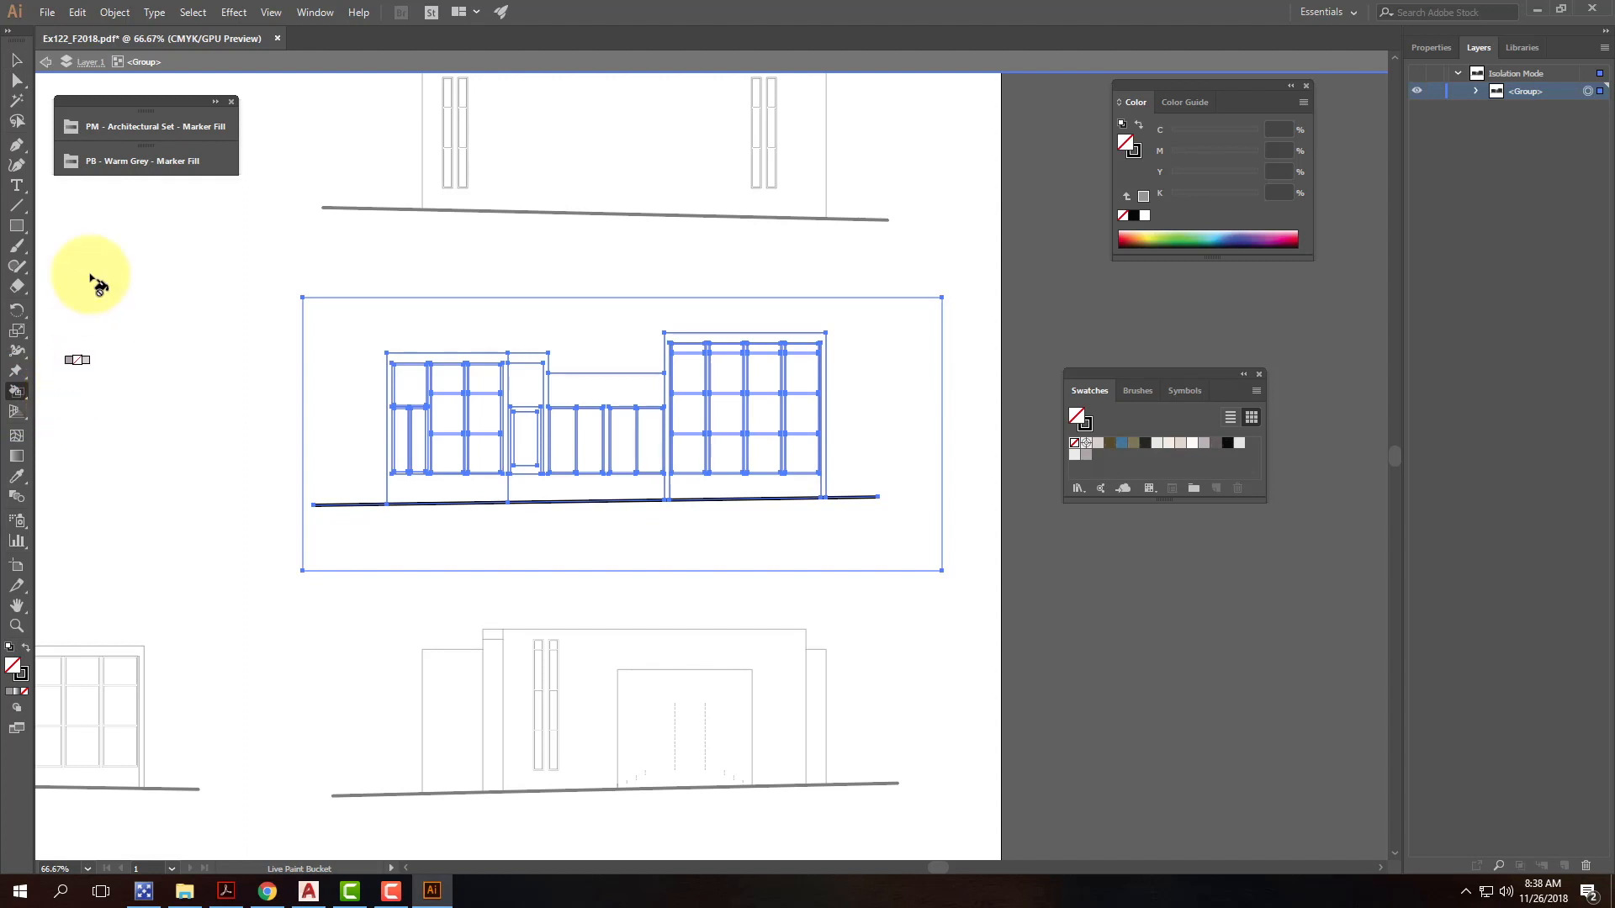
pyautogui.doubleClick(11, 669)
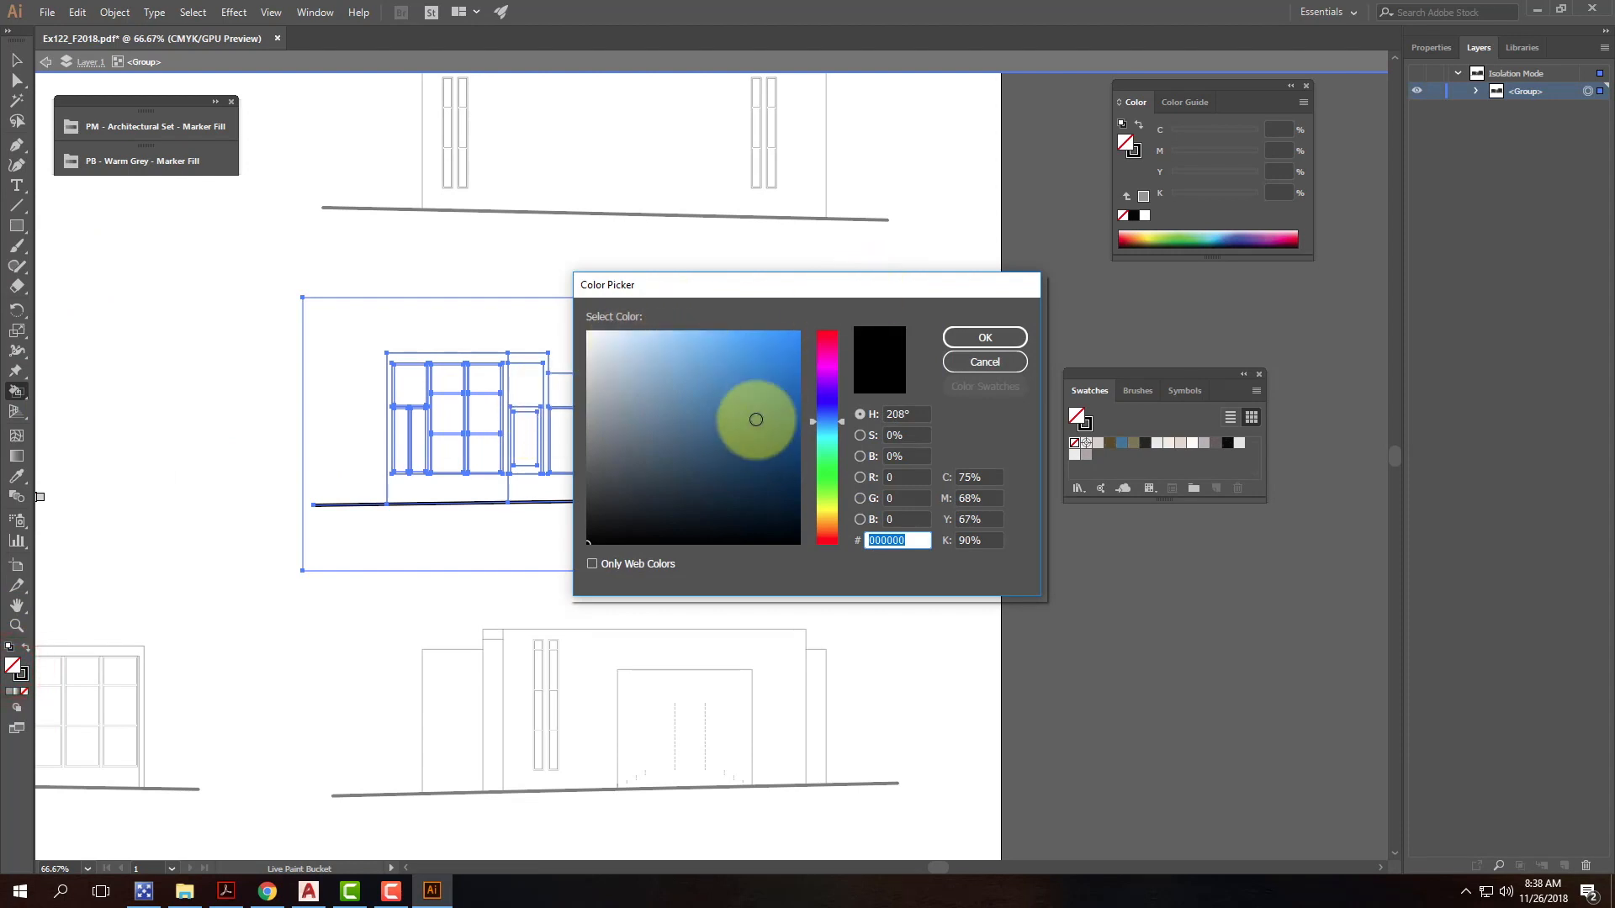
pyautogui.click(783, 362)
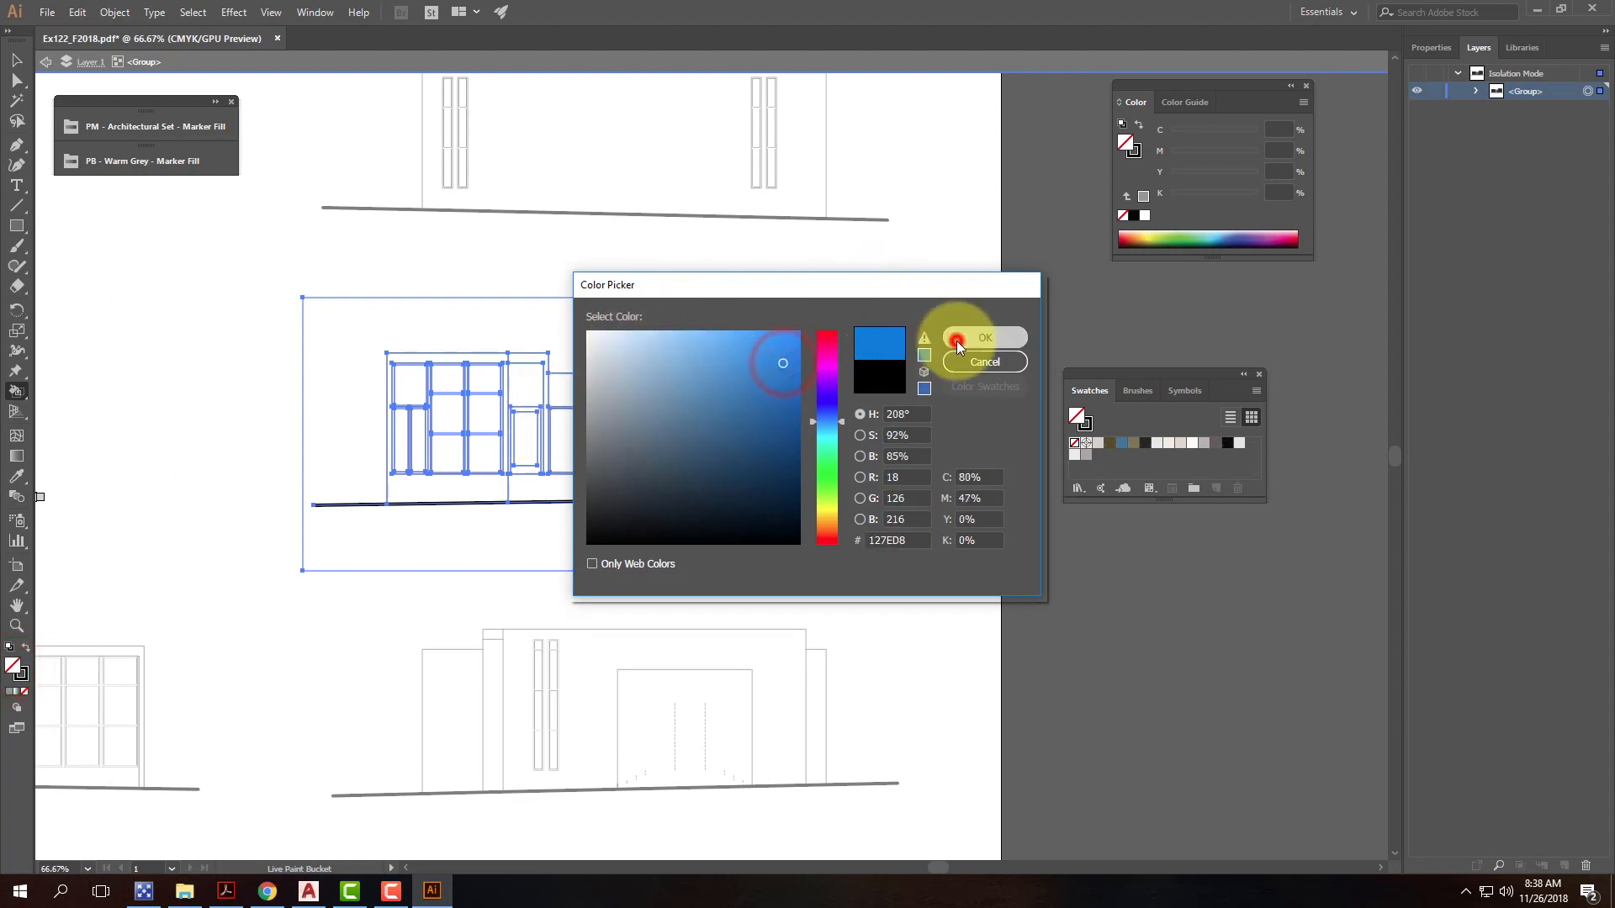
pyautogui.click(958, 341)
# Step: Live-paint all the window panes and the door glass of the isolated elevation with the blue fill
pyautogui.moveTo(407, 407); pyautogui.dragTo(403, 426)
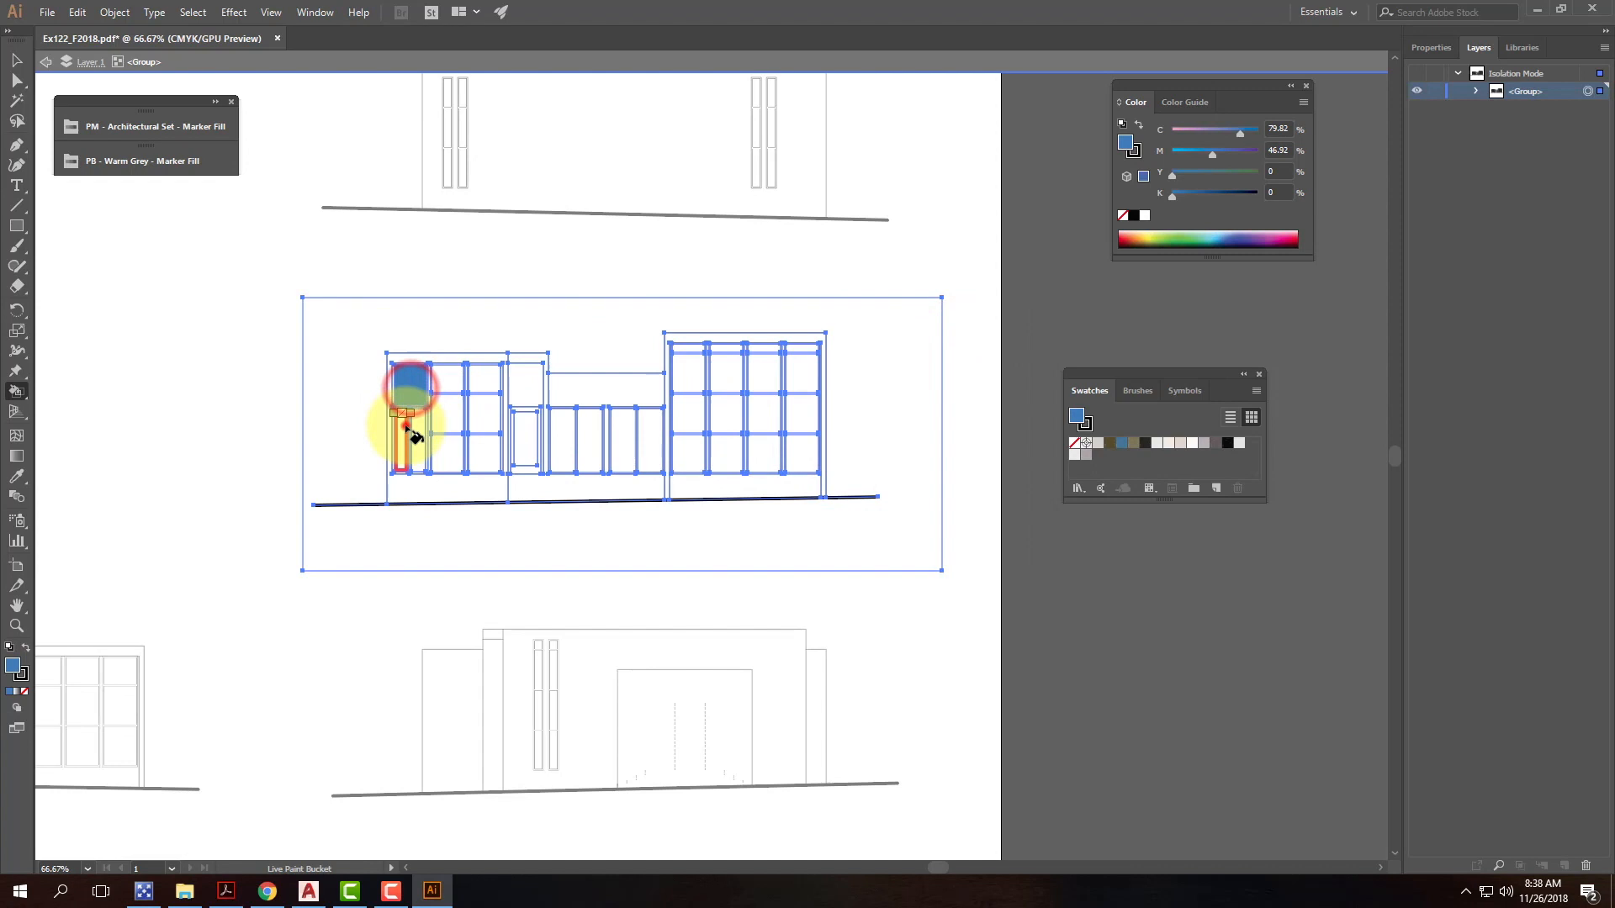
pyautogui.click(445, 380)
pyautogui.click(445, 414)
pyautogui.click(445, 448)
pyautogui.click(479, 450)
pyautogui.click(482, 411)
pyautogui.click(477, 371)
pyautogui.click(529, 442)
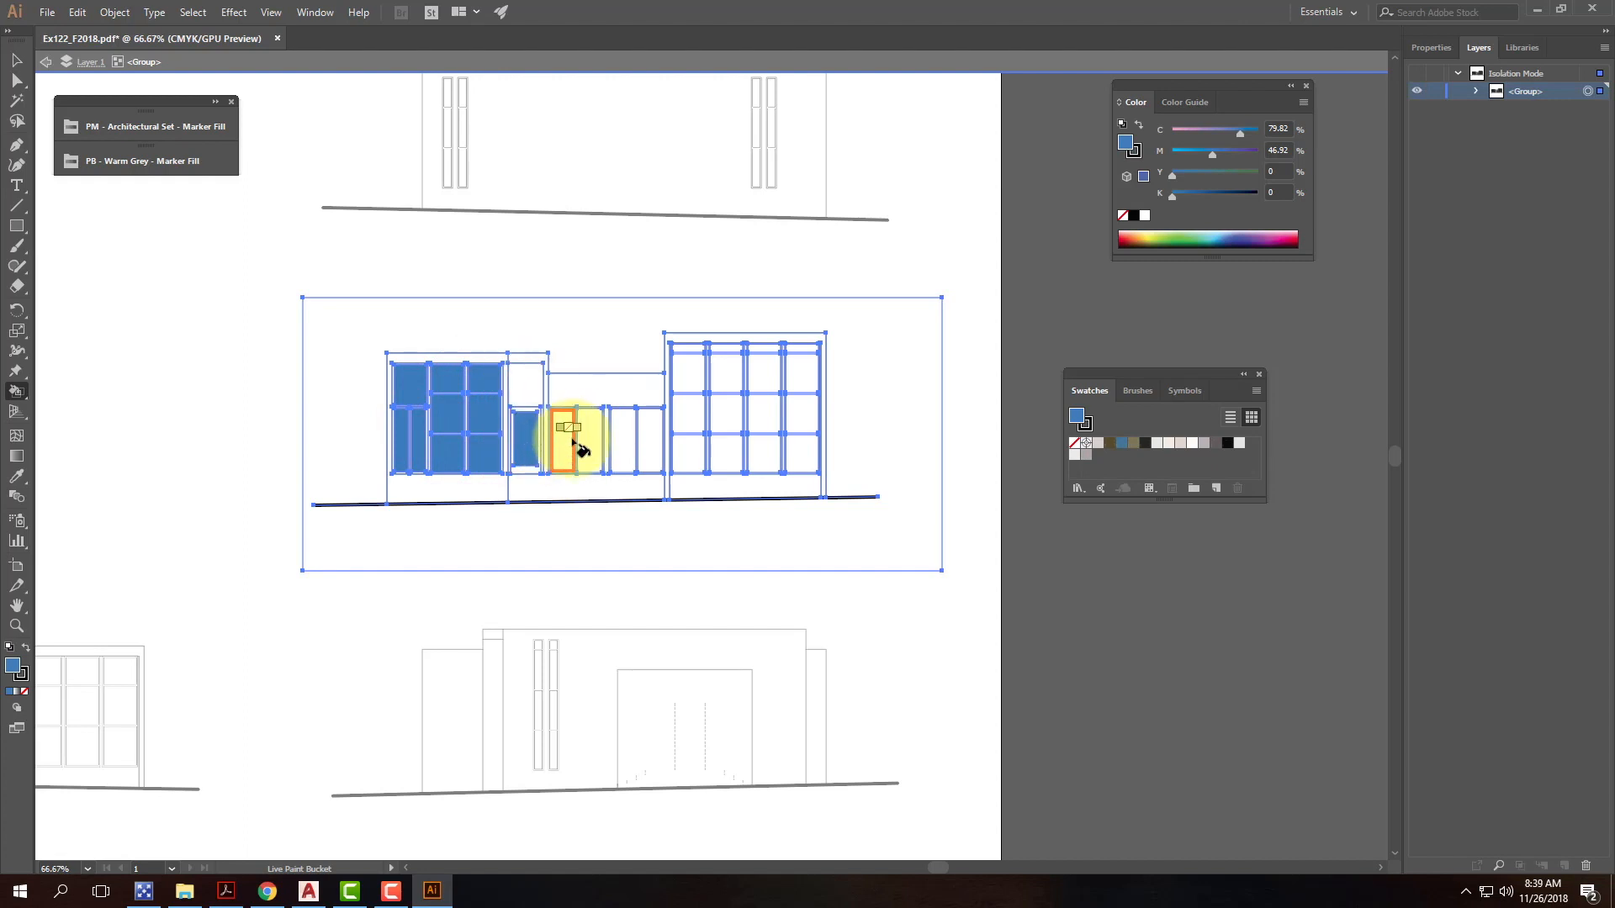
pyautogui.moveTo(569, 446)
pyautogui.mouseDown()
pyautogui.moveTo(681, 447)
pyautogui.moveTo(685, 347)
pyautogui.moveTo(723, 350)
pyautogui.moveTo(724, 447)
pyautogui.moveTo(762, 453)
pyautogui.moveTo(760, 347)
pyautogui.mouseUp()
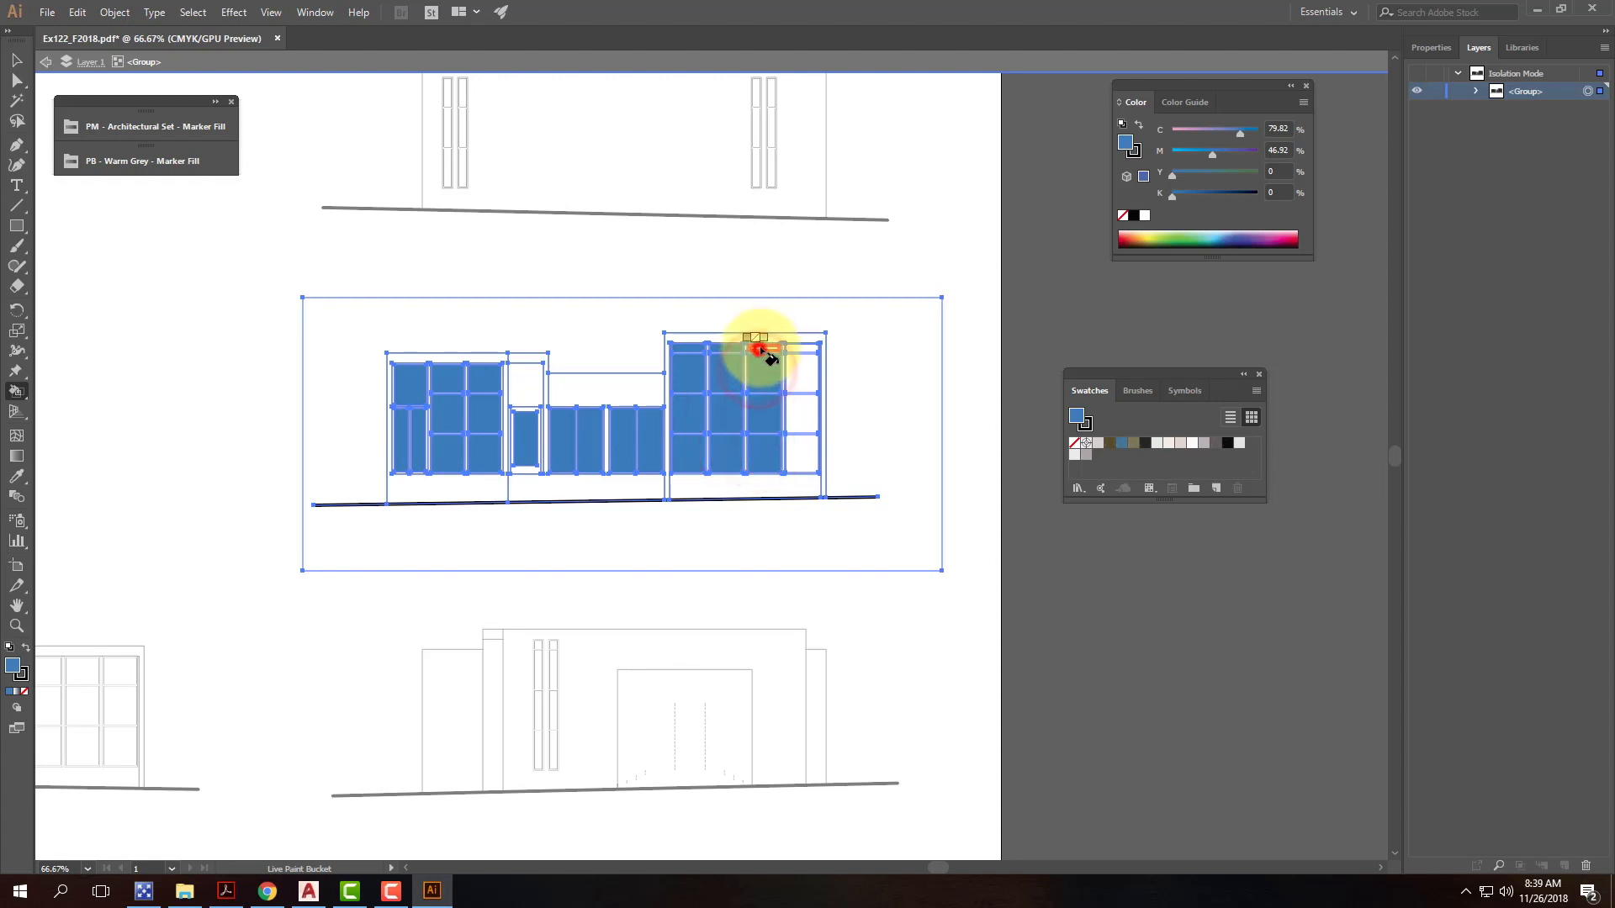
pyautogui.moveTo(804, 351); pyautogui.dragTo(809, 452)
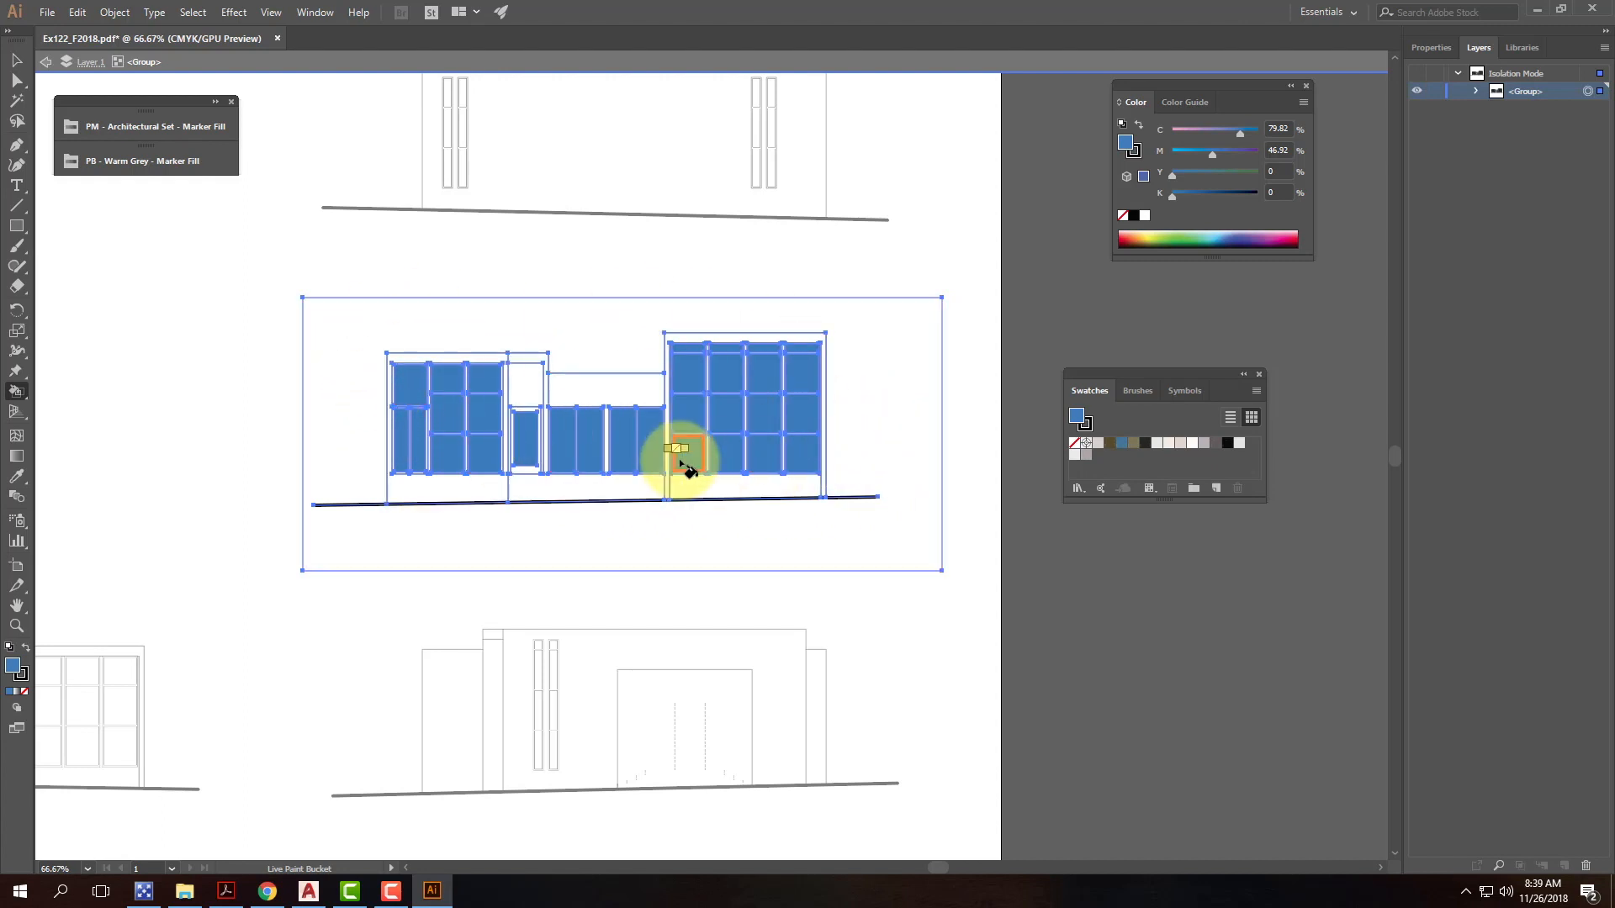
# Step: Expand the elevation's Live Paint group into regular paths and deselect everything
pyautogui.click(116, 11)
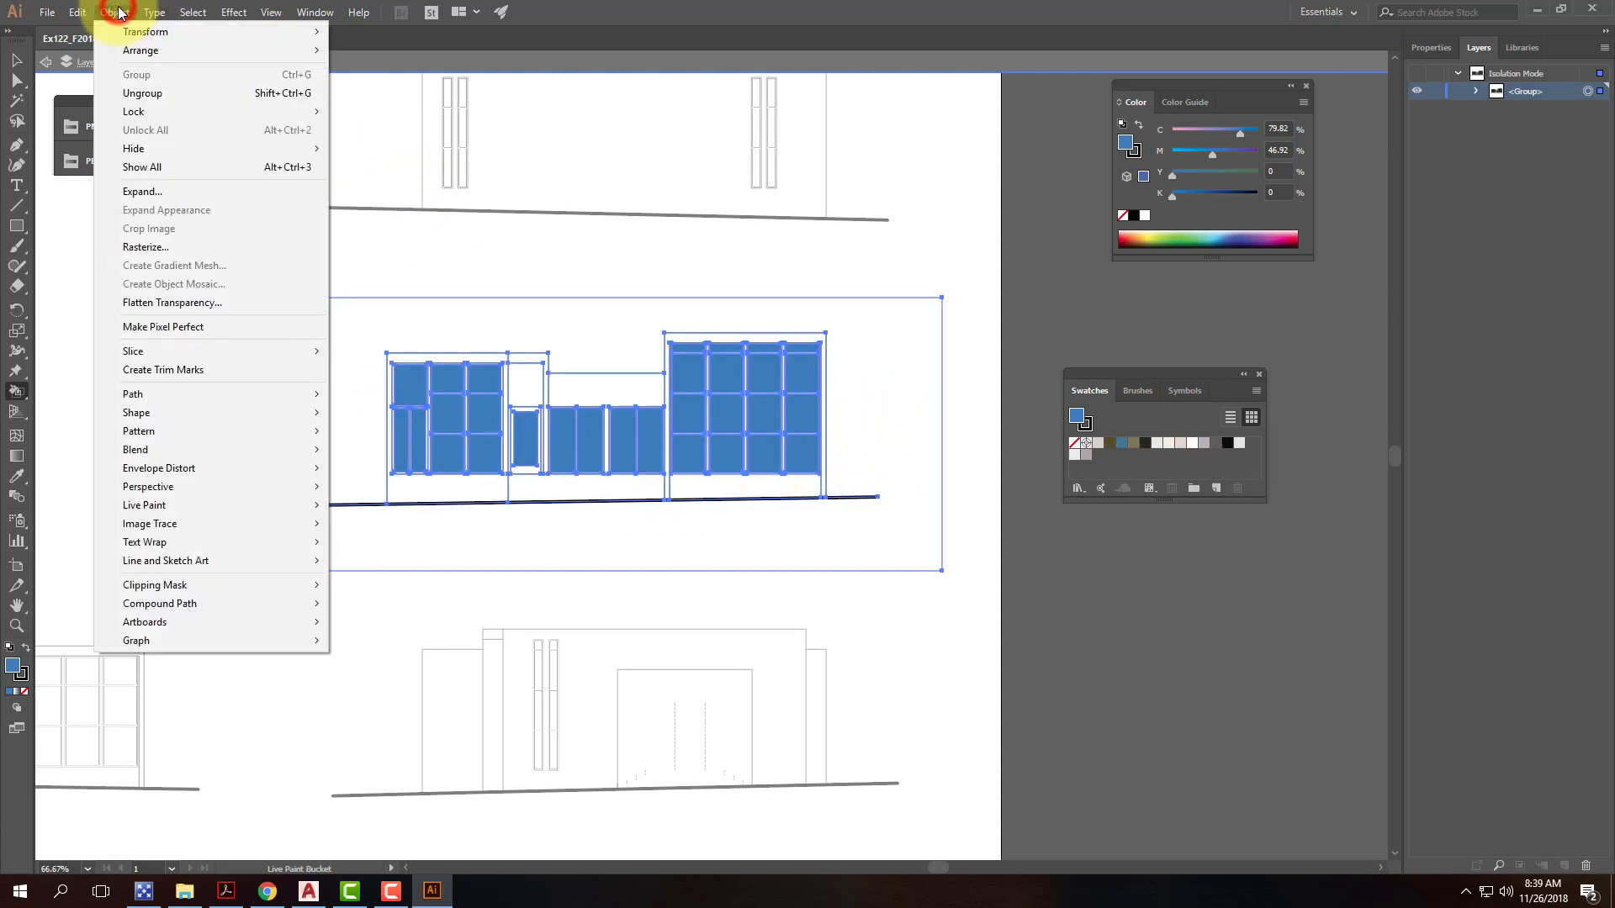
pyautogui.moveTo(225, 506)
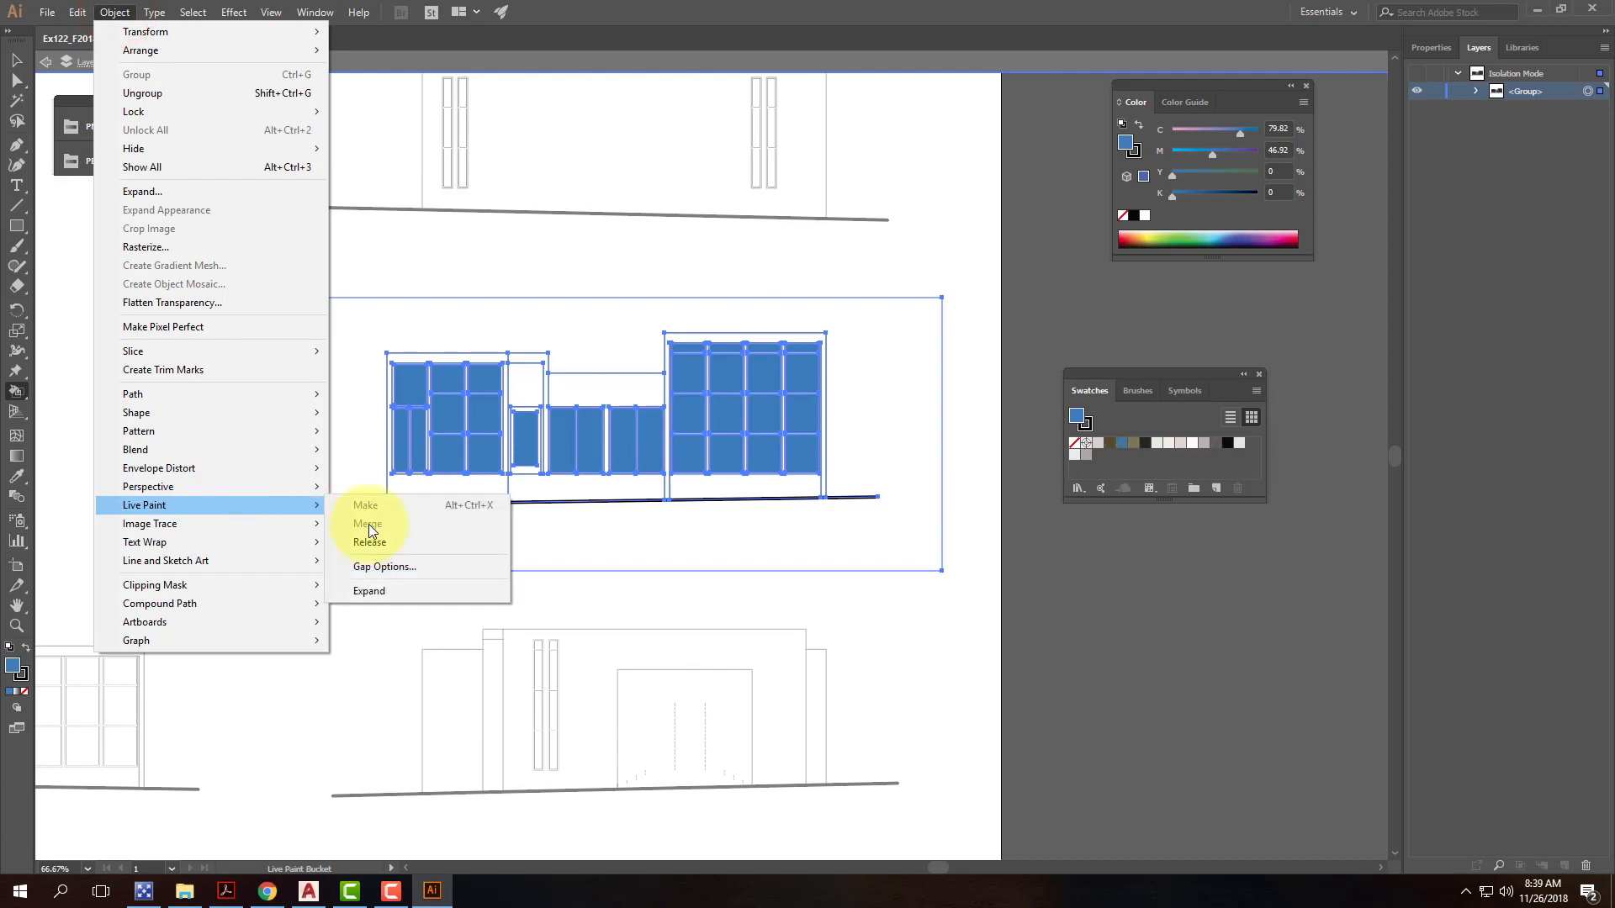
pyautogui.click(386, 595)
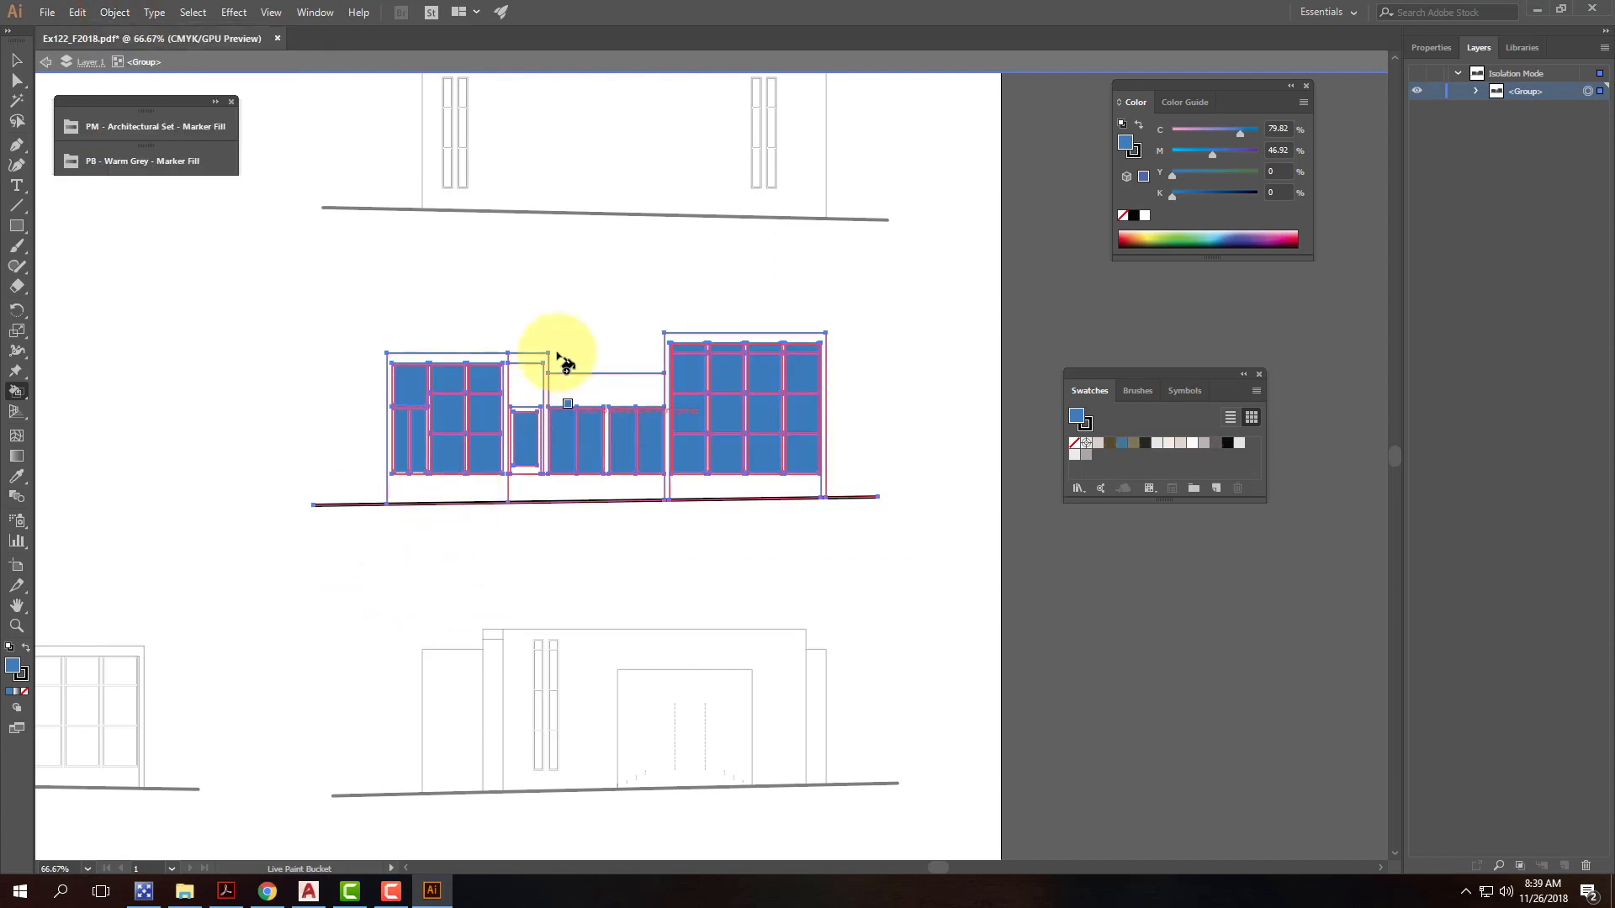
pyautogui.click(16, 84)
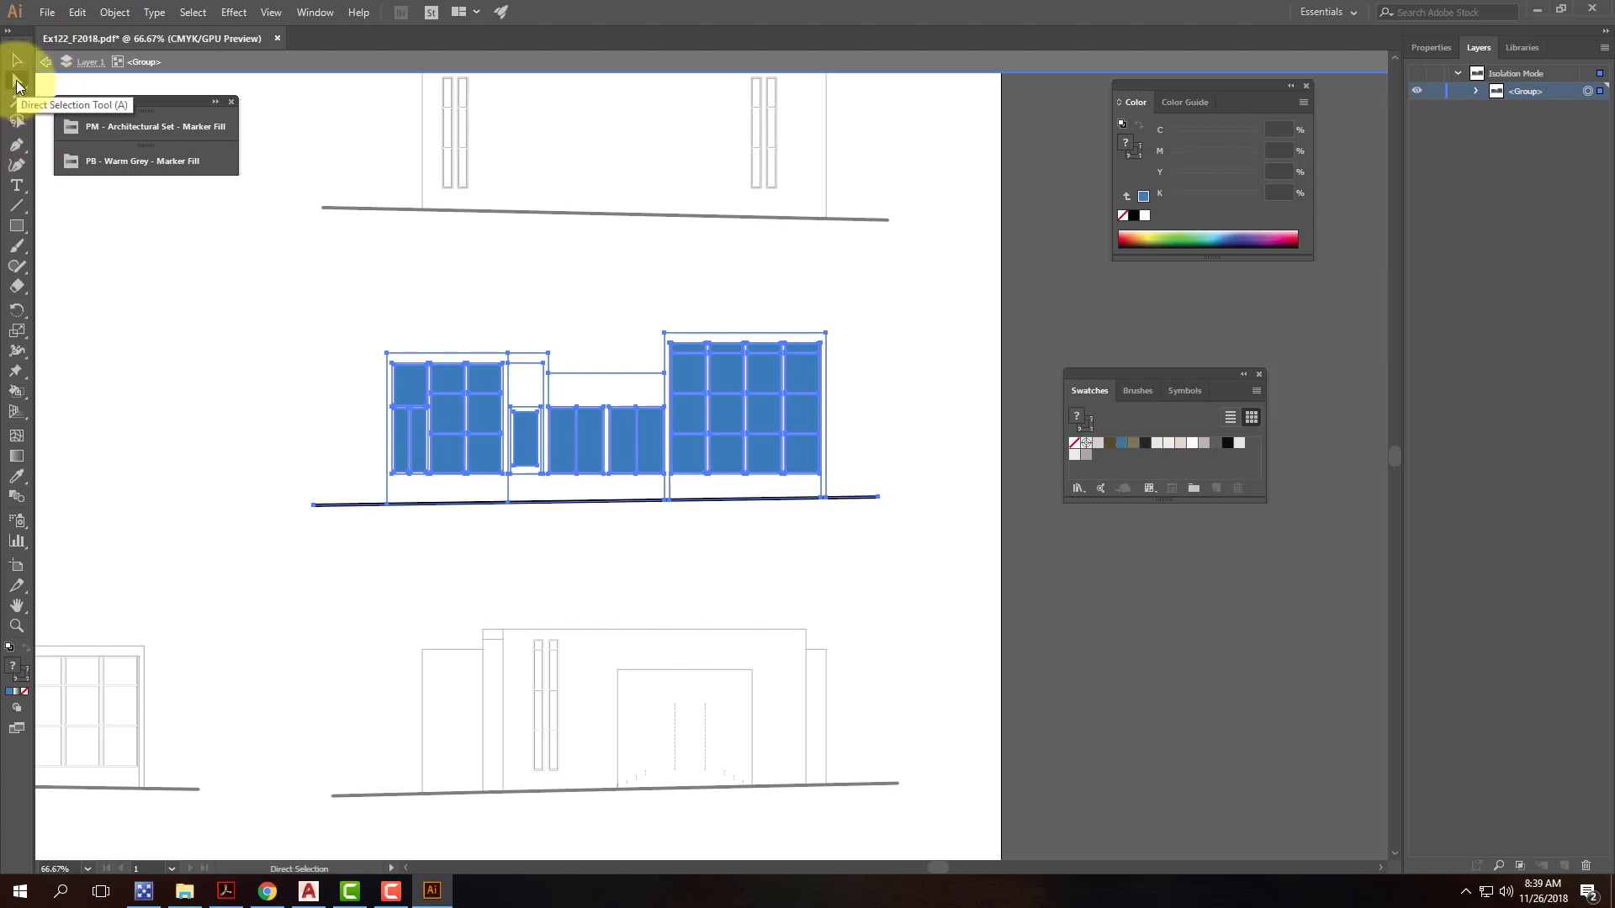
pyautogui.click(250, 334)
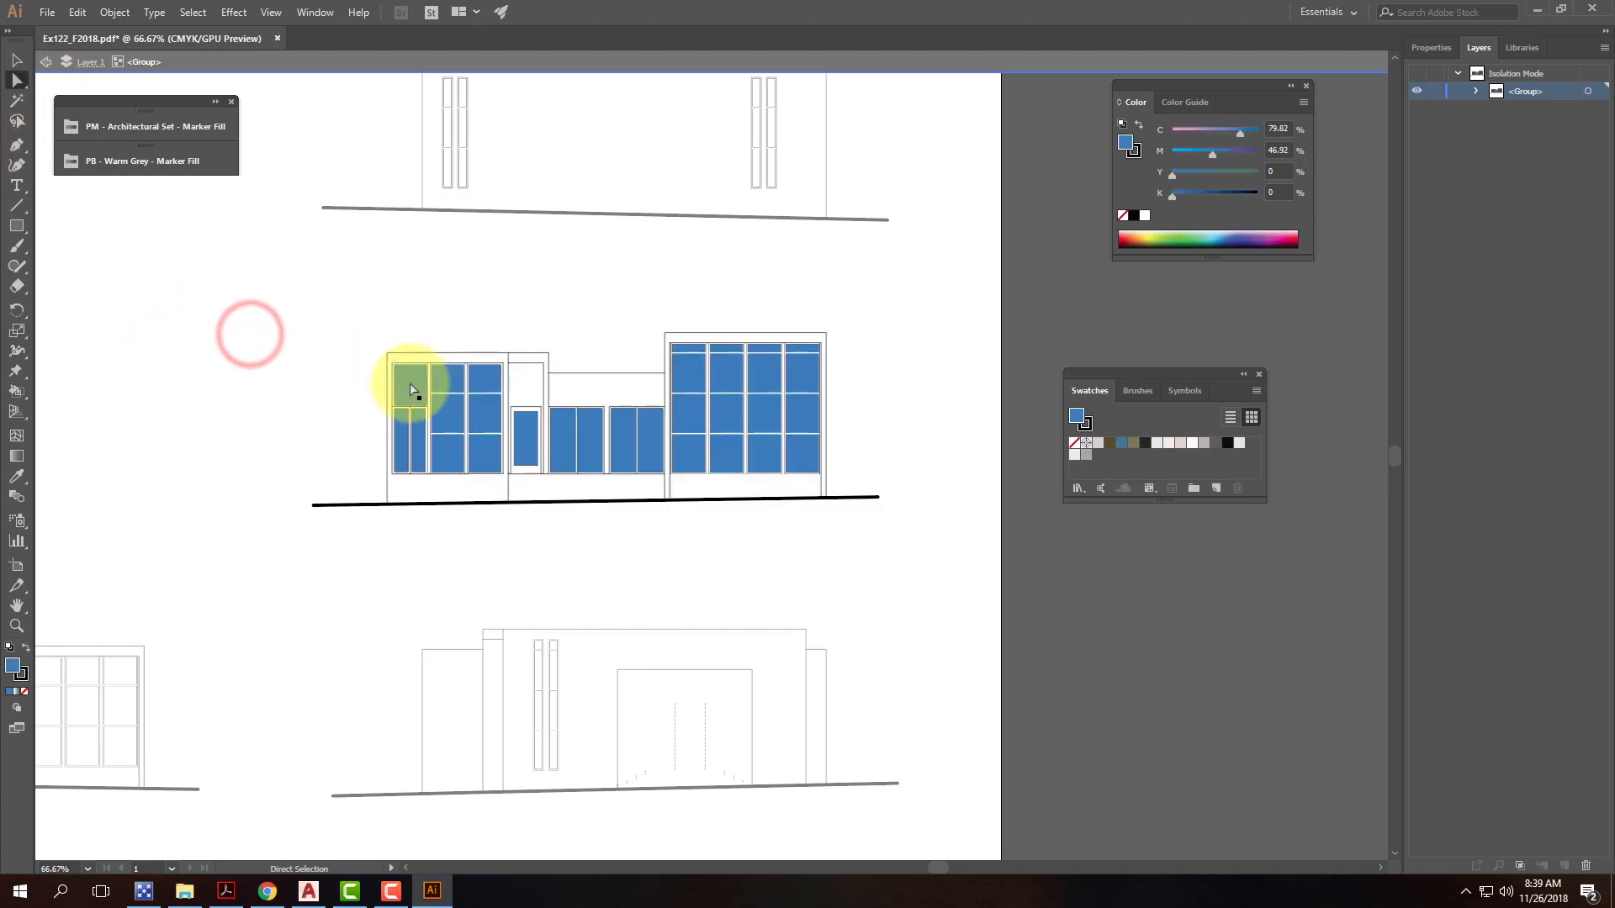
# Step: Directly select the elevation's upper-left blue pane and extend the selection to everything with the same fill color
pyautogui.click(410, 385)
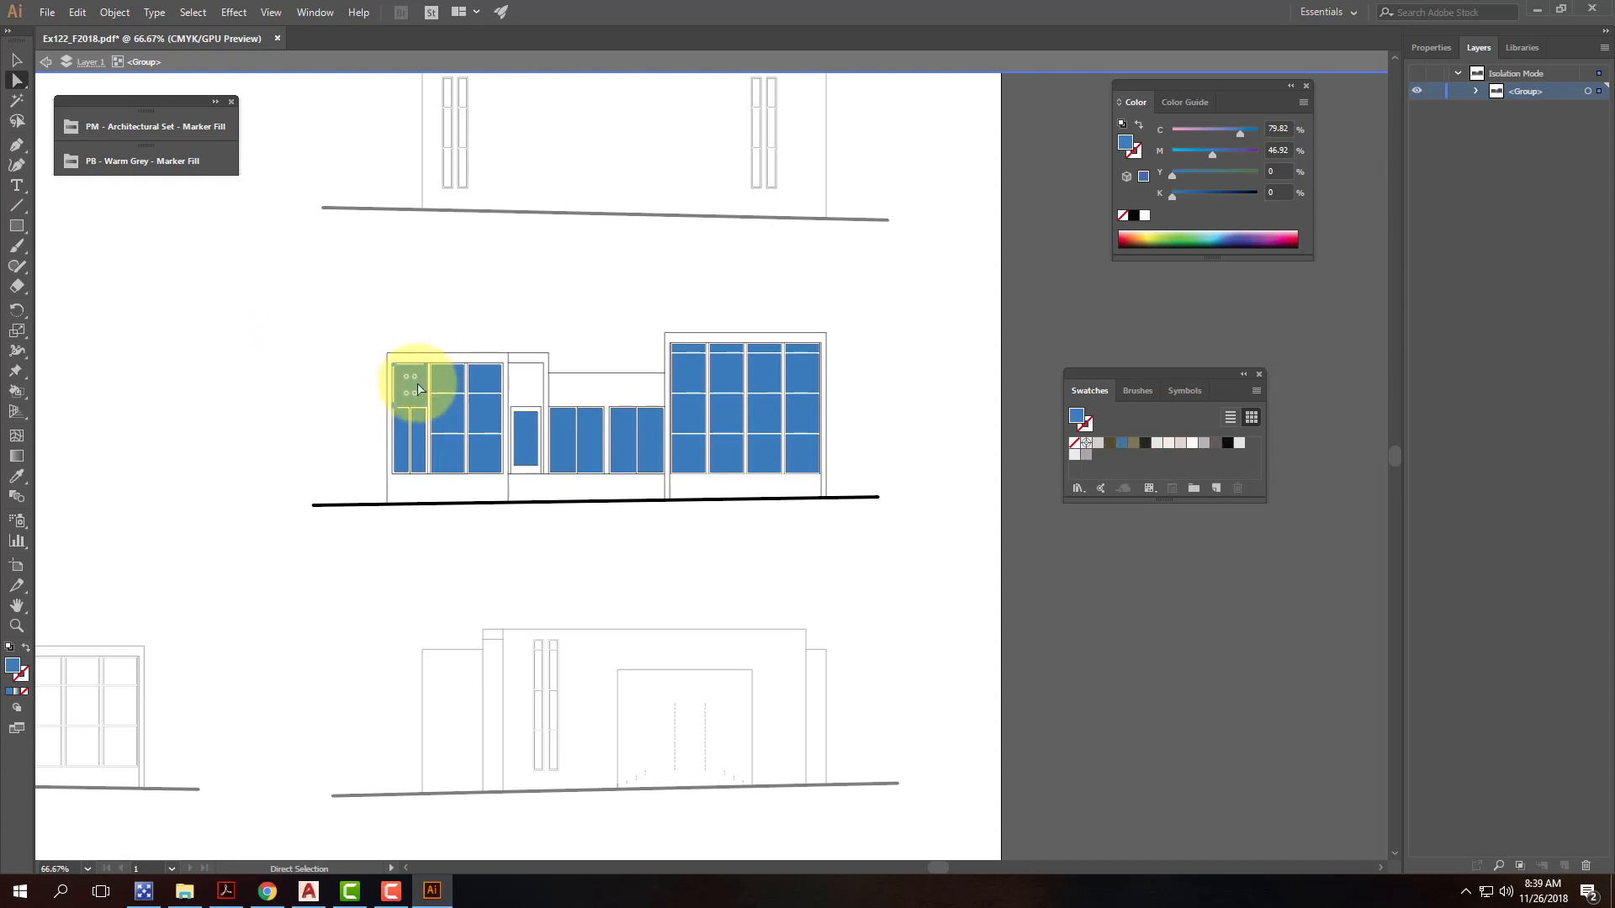
pyautogui.click(188, 14)
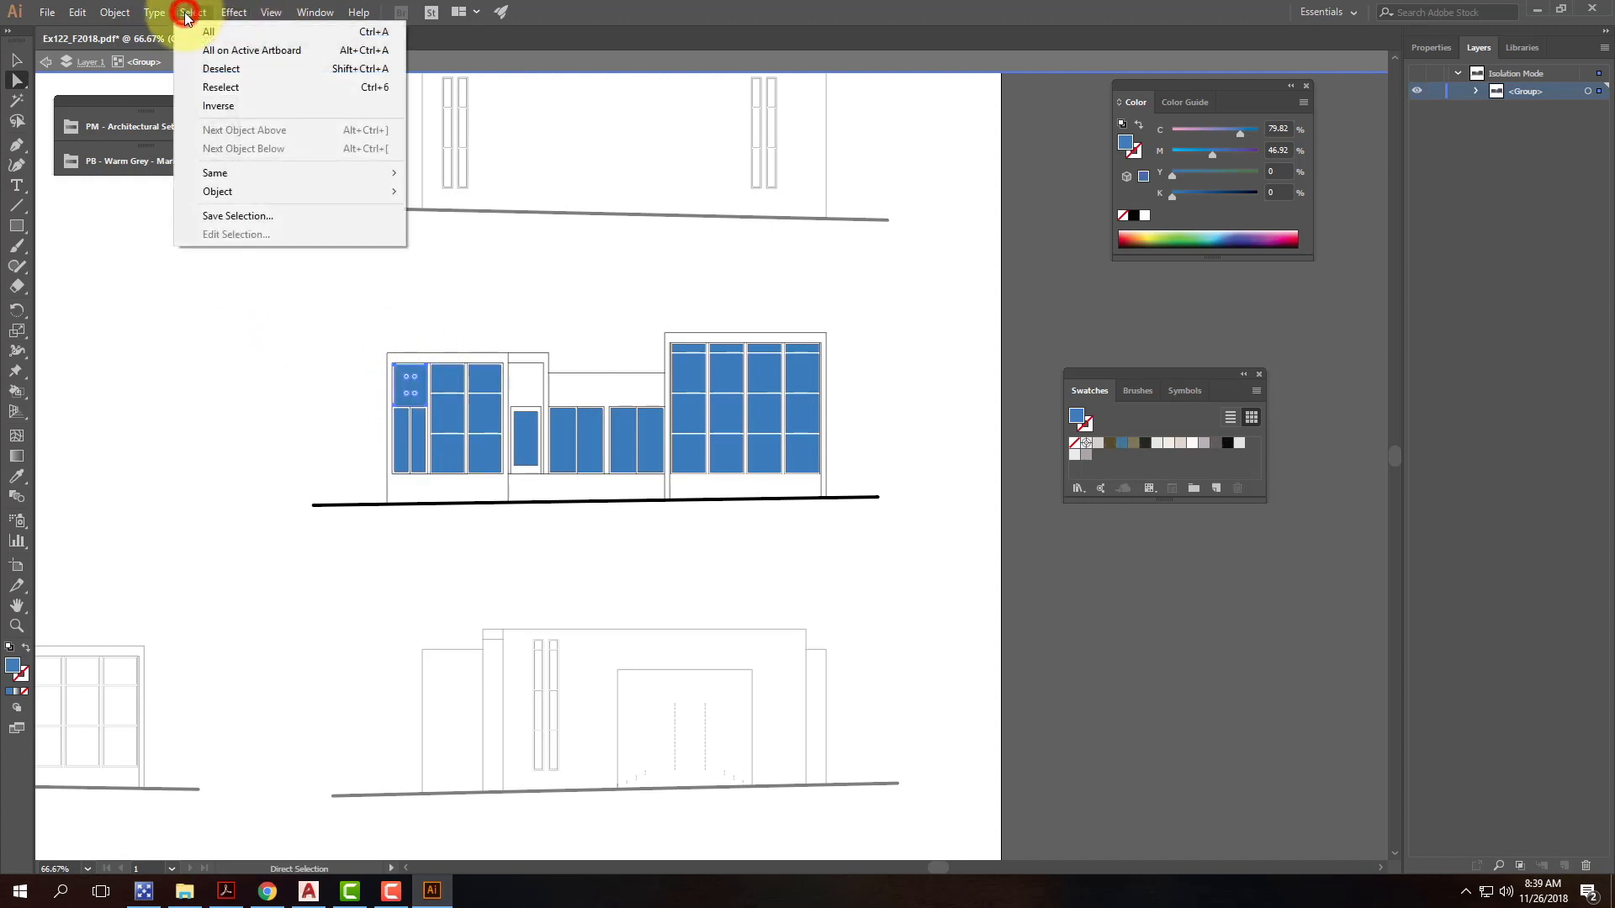
pyautogui.moveTo(268, 177)
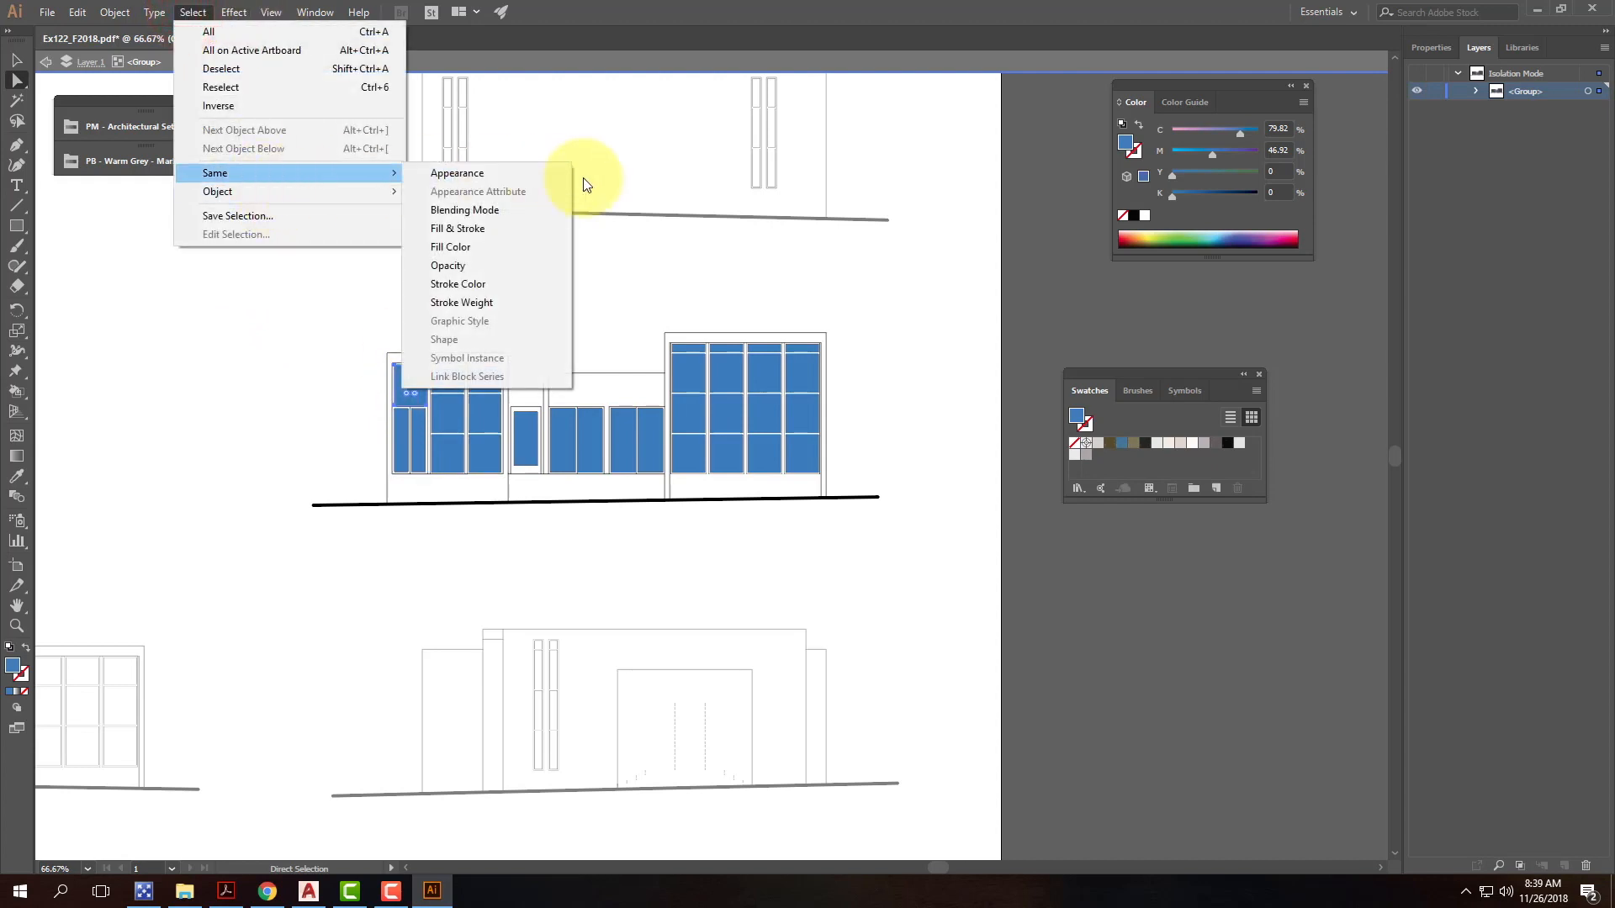
pyautogui.click(520, 248)
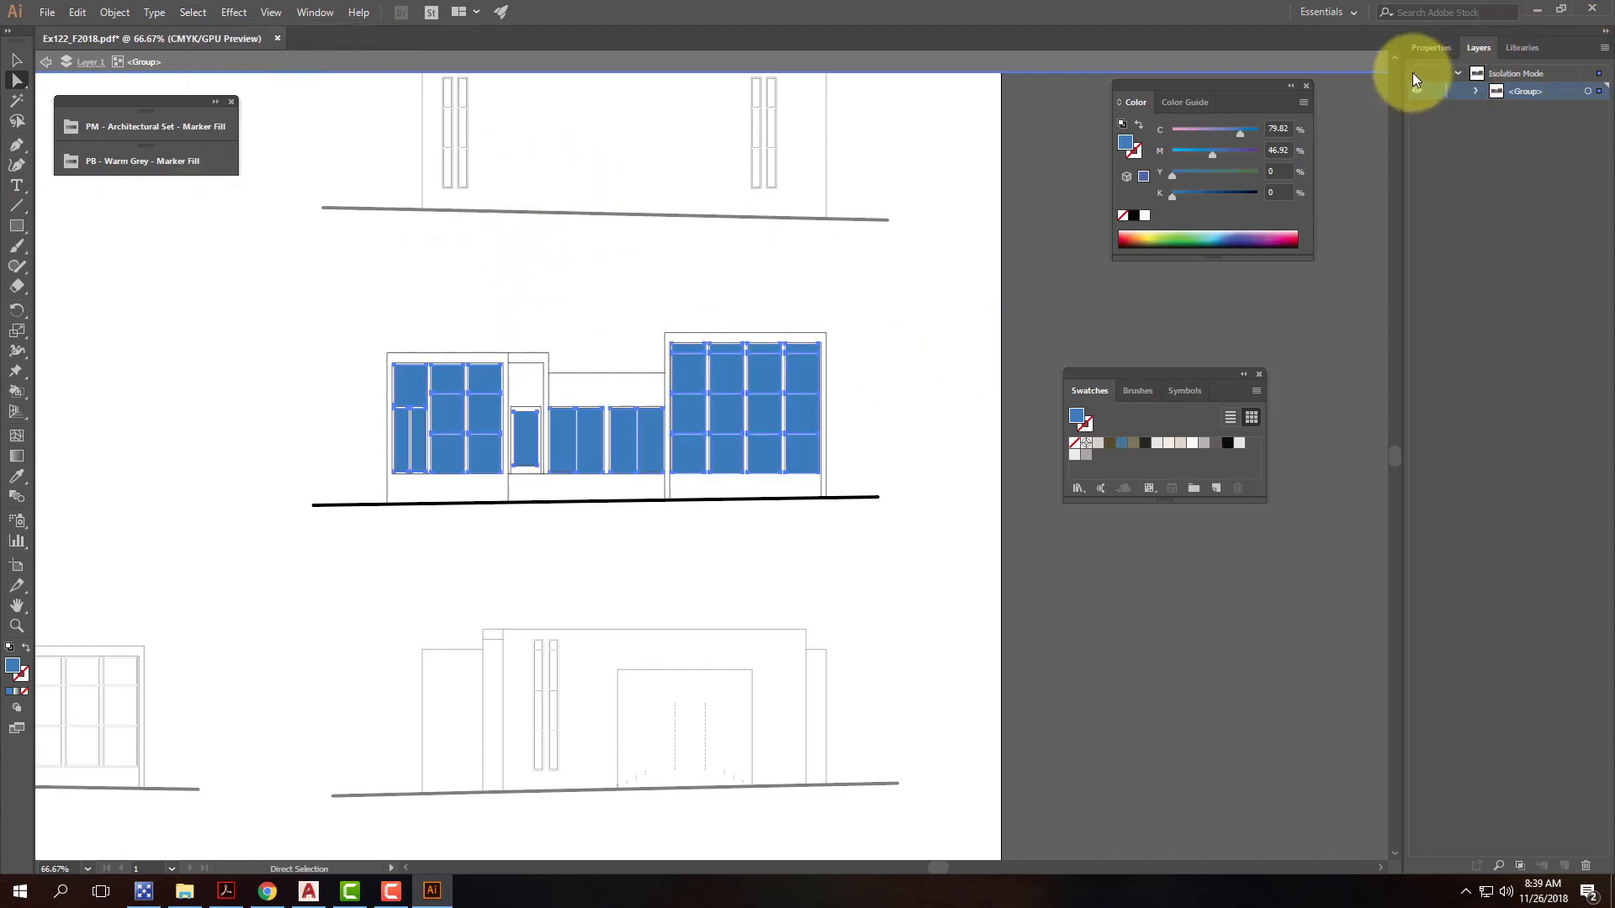
# Step: Exit isolation mode to return to Layer 1, and directly select the elevation's upper-left blue window pane
pyautogui.click(47, 65)
pyautogui.click(46, 65)
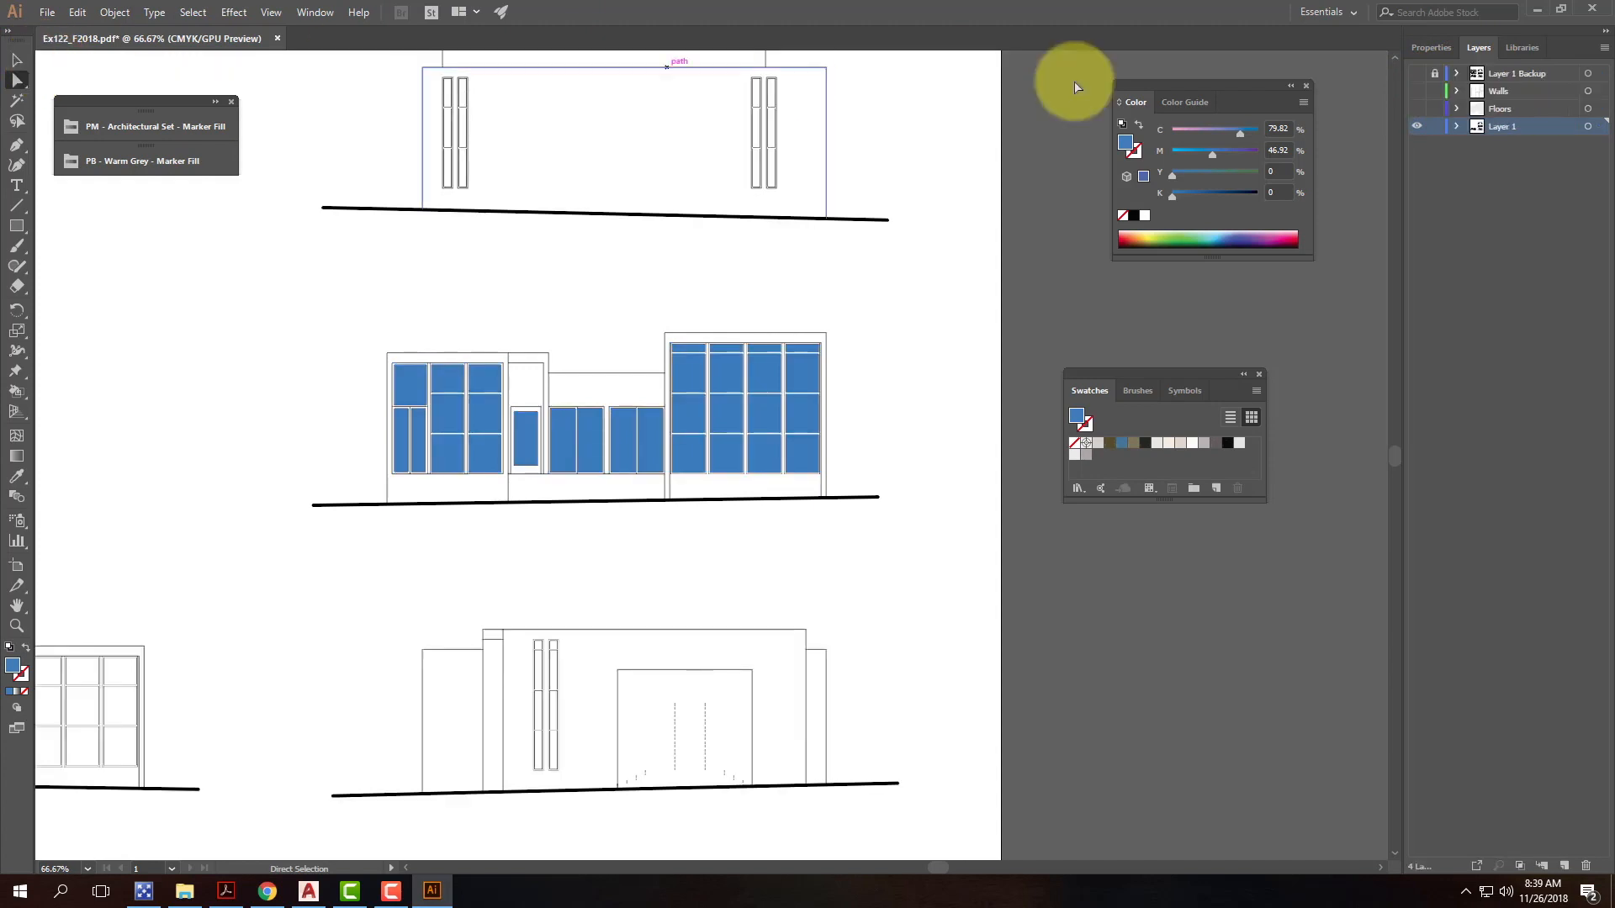
pyautogui.click(412, 388)
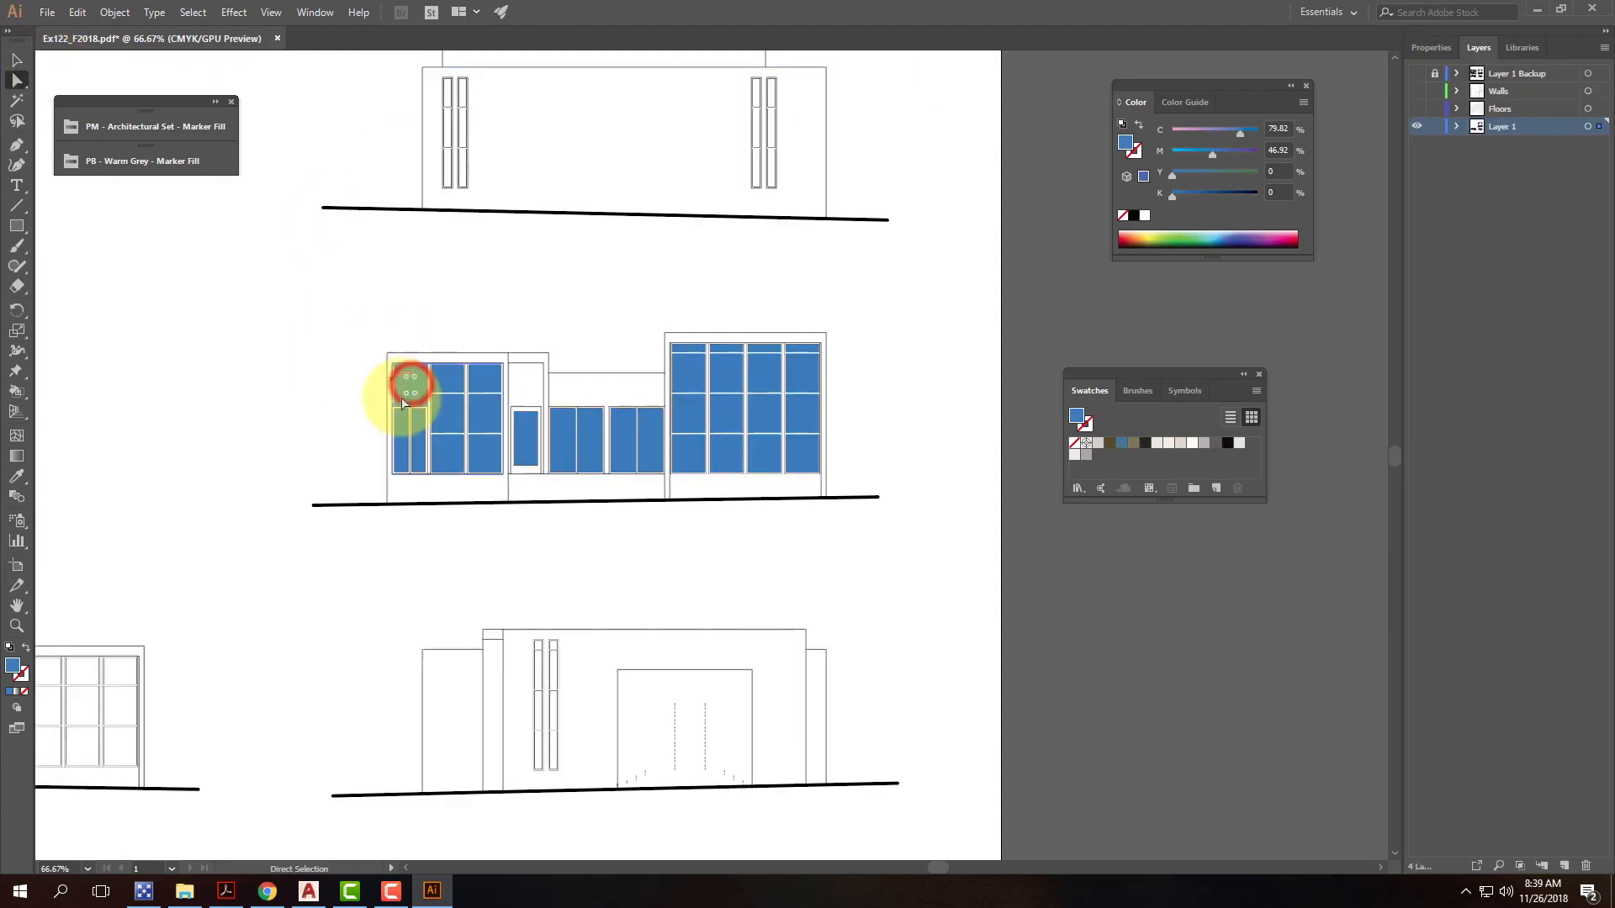
# Step: Extend the selection from the upper-left blue pane to all objects with the same fill color
pyautogui.click(177, 12)
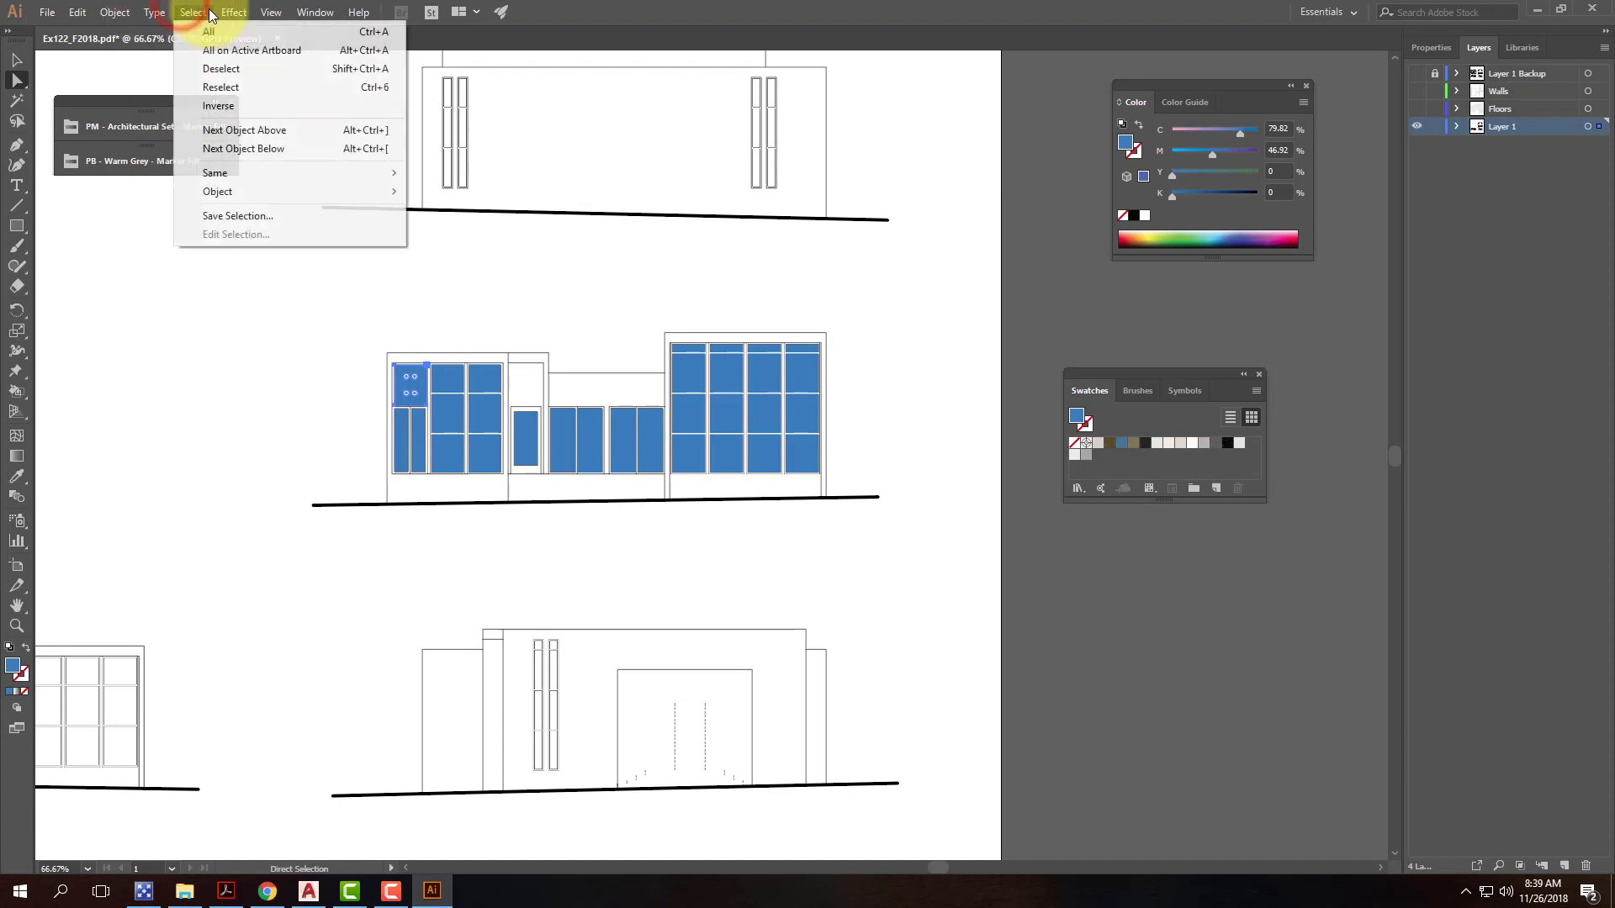
pyautogui.moveTo(245, 173)
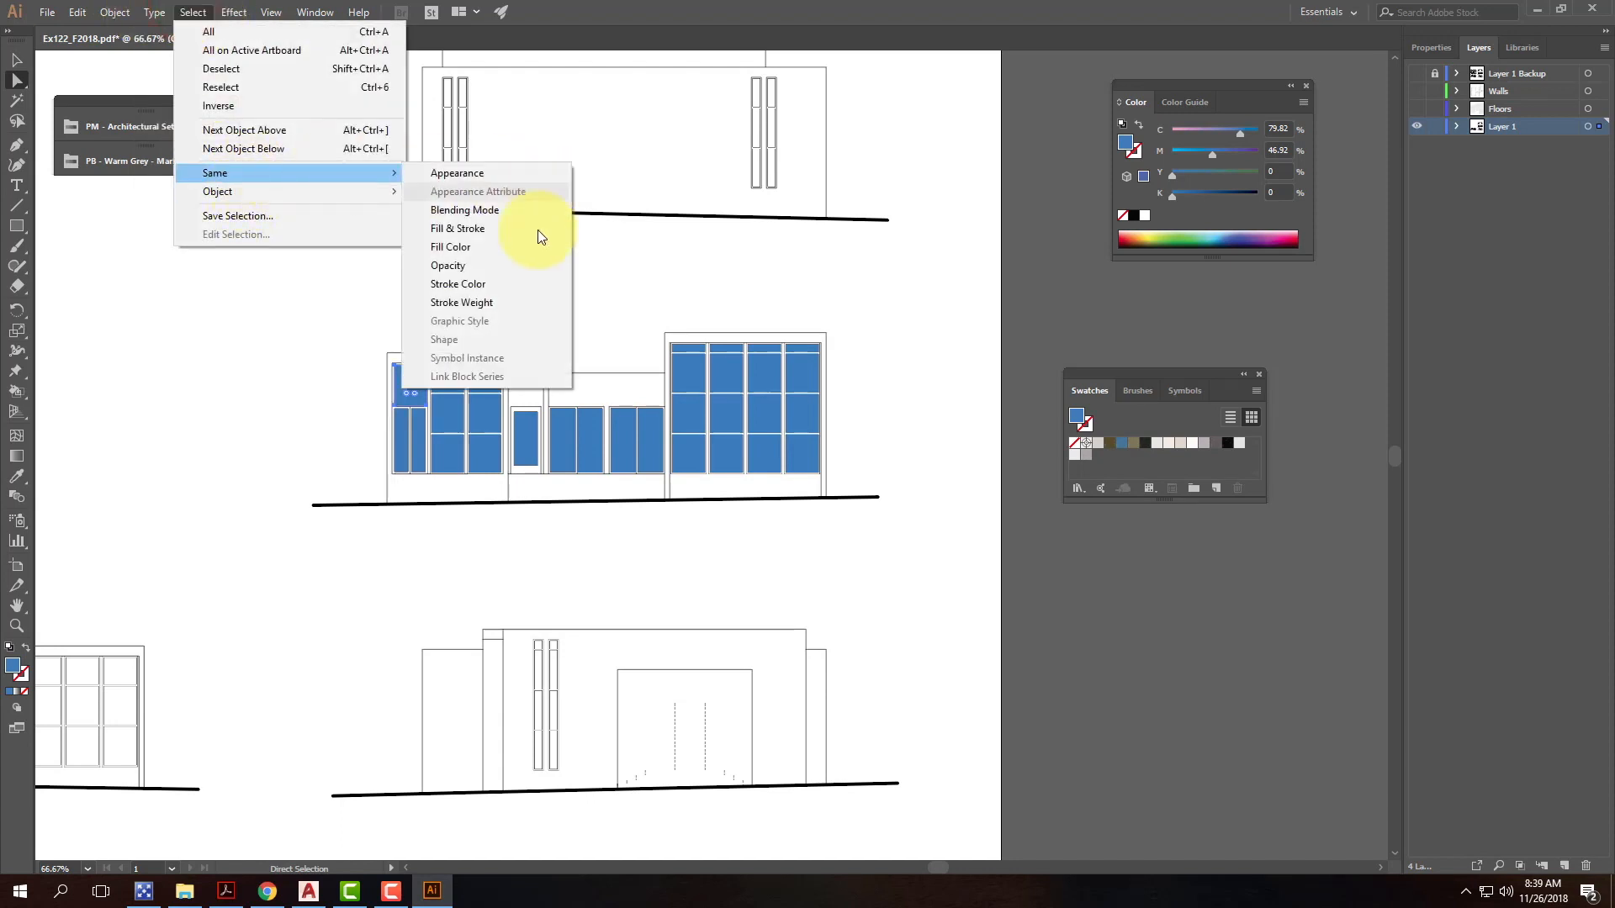
pyautogui.click(525, 247)
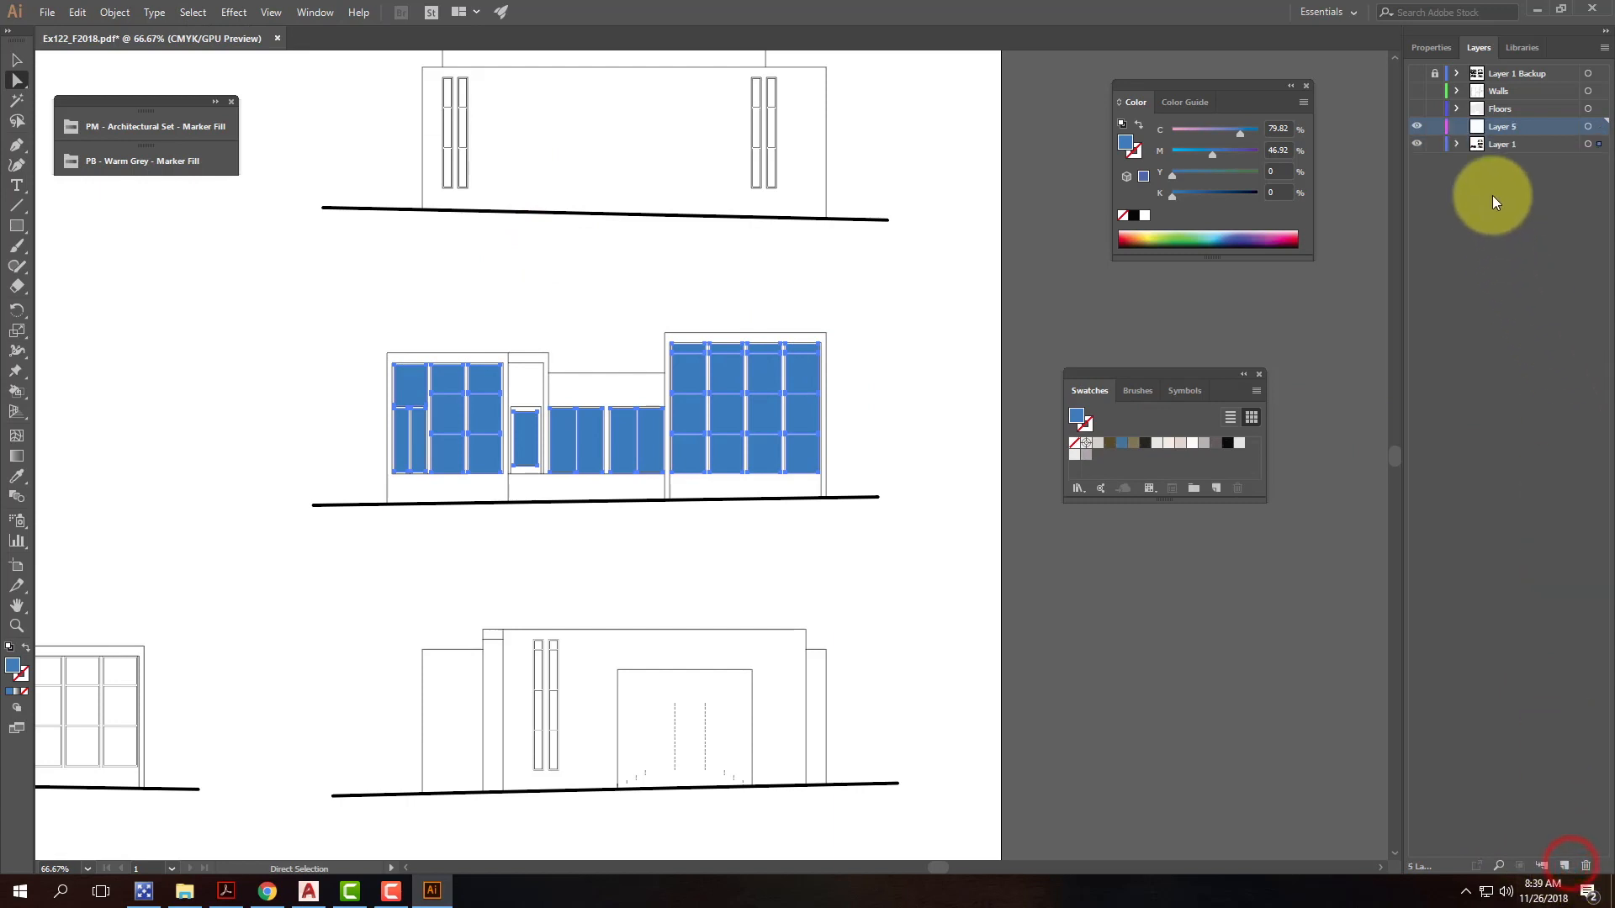
# Step: Add a new layer named Windows1 above Layer 1 and move the selected blue panes onto it
pyautogui.doubleClick(1503, 125)
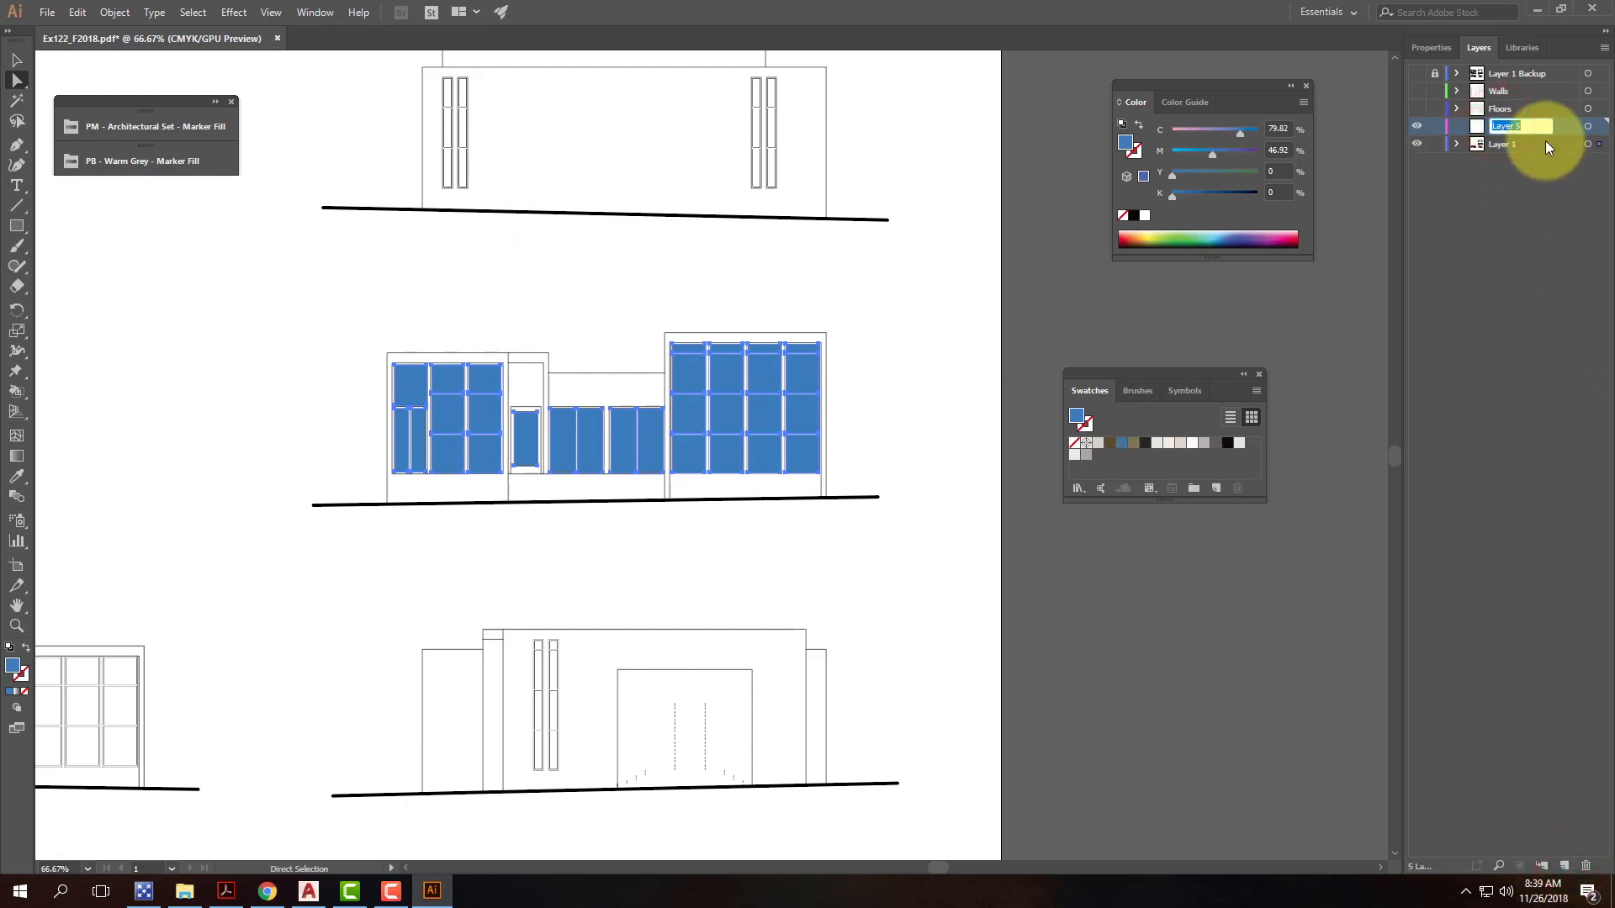
pyautogui.write('Windows1')
pyautogui.press('Return')
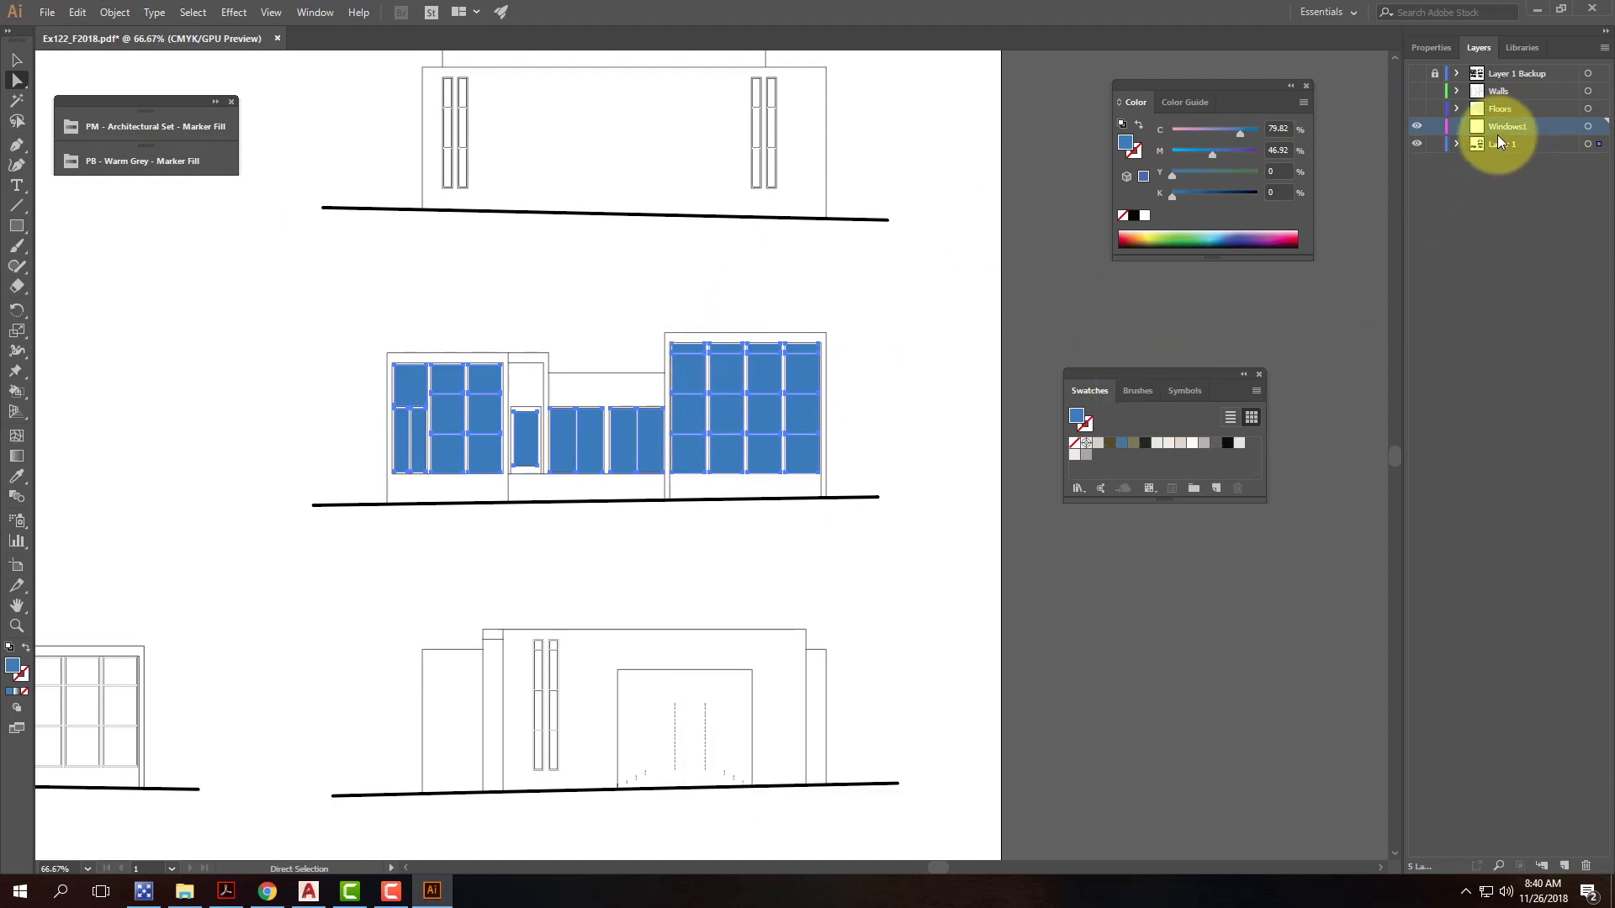
pyautogui.click(1597, 145)
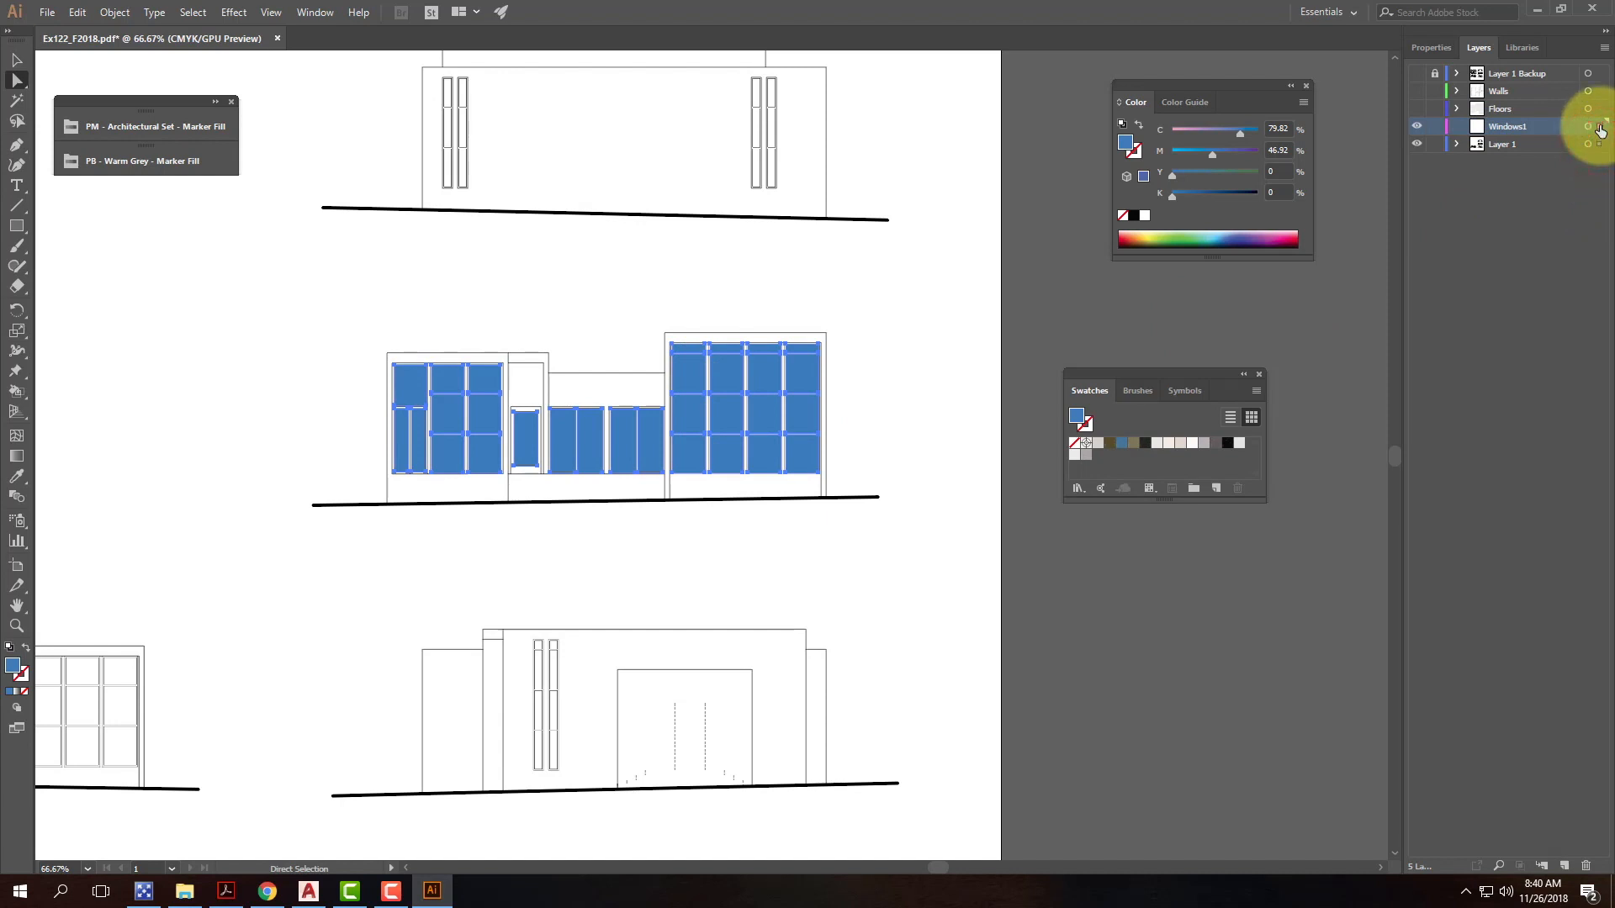
# Step: Hide Layer 1, deselect the panes and show the Layer 1 Backup linework
pyautogui.click(1412, 145)
pyautogui.click(891, 275)
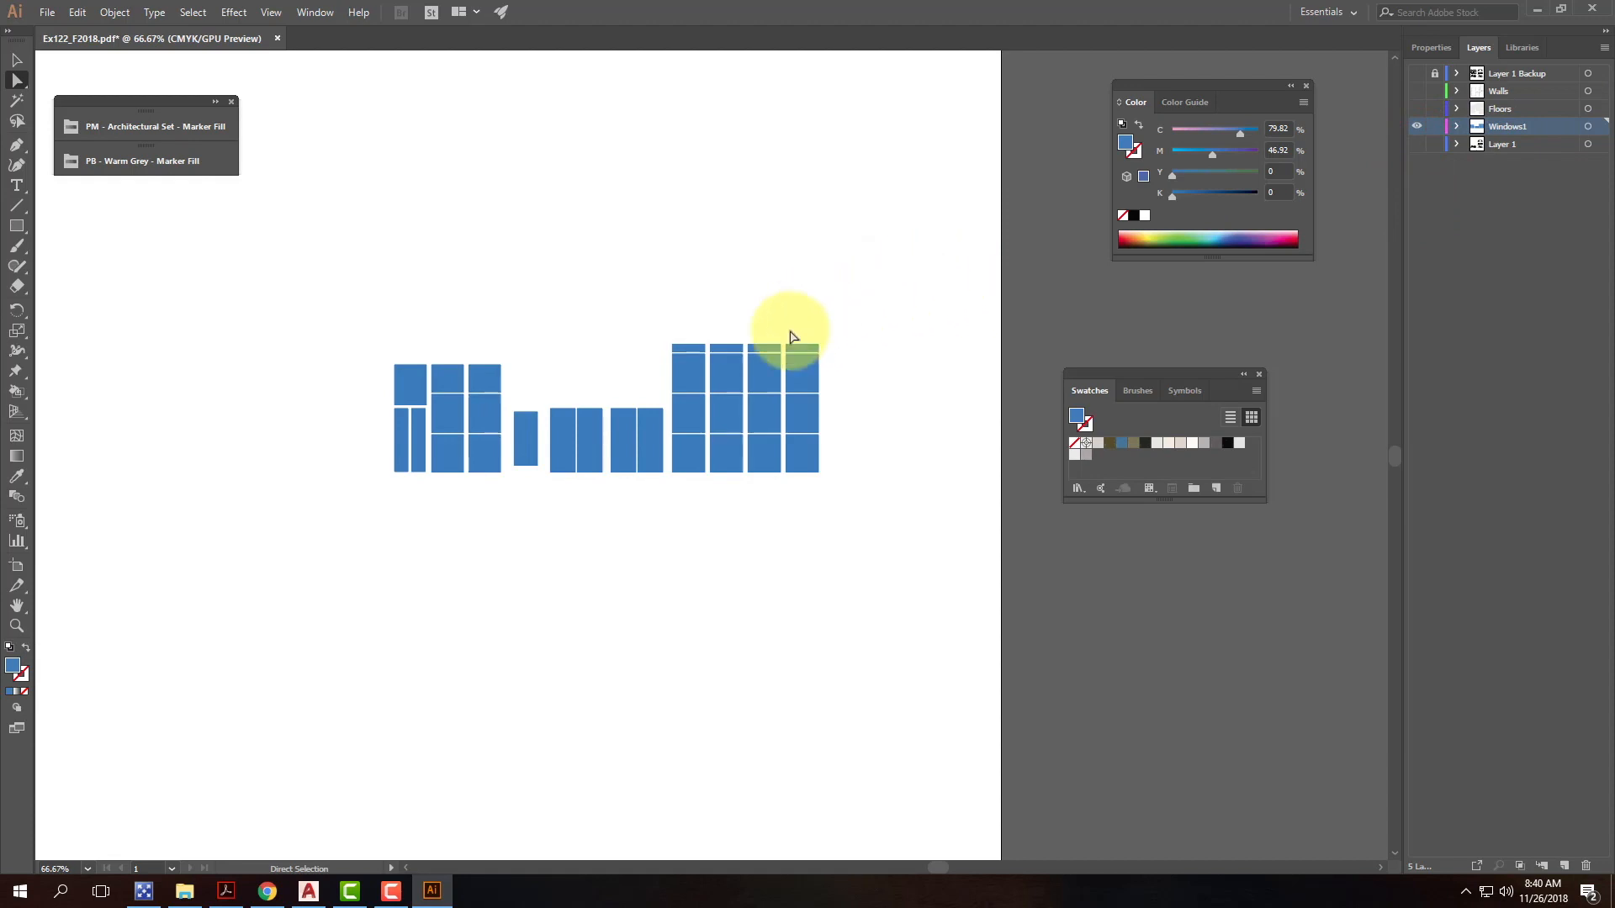
pyautogui.click(1416, 75)
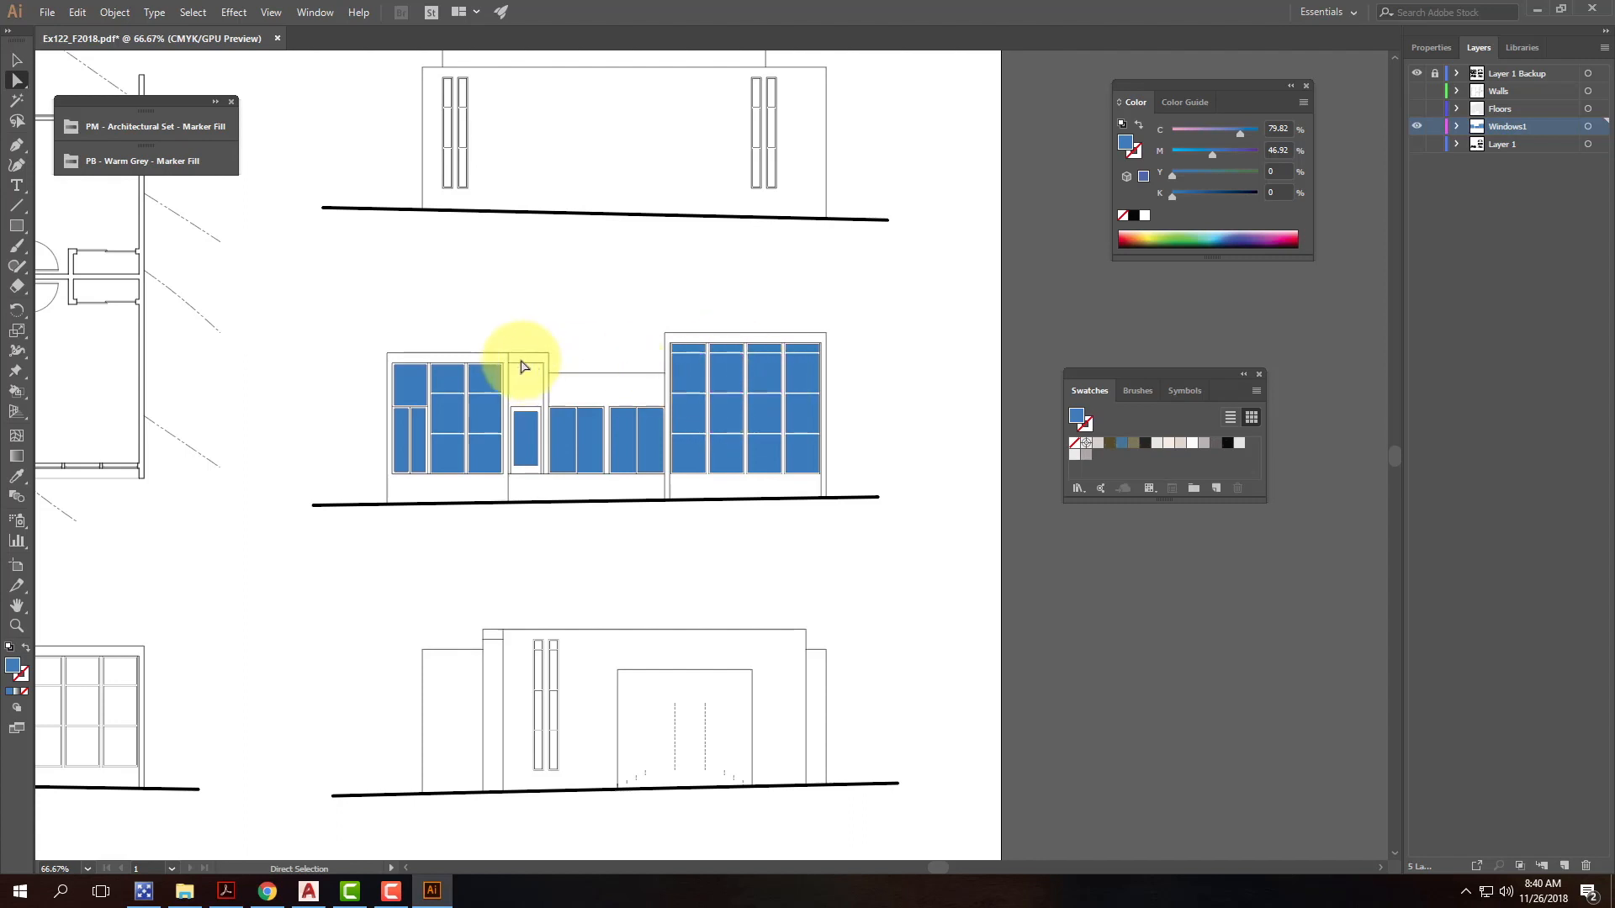
# Step: Directly select the upper-left pane on Windows1 and extend the selection to everything with the same fill color
pyautogui.click(412, 388)
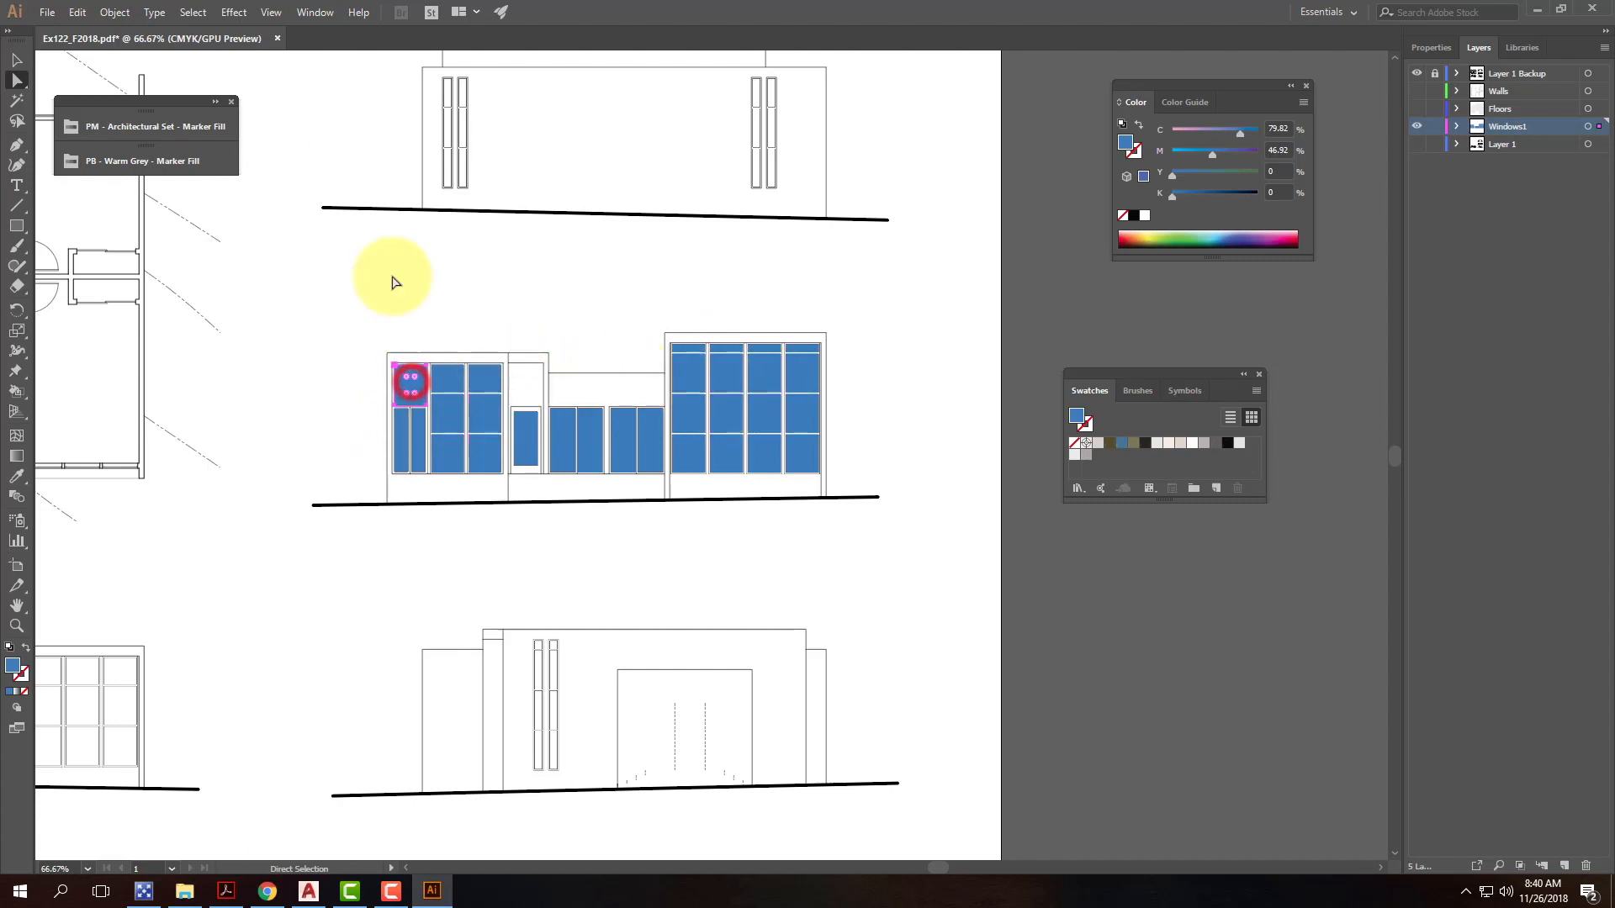
pyautogui.click(192, 12)
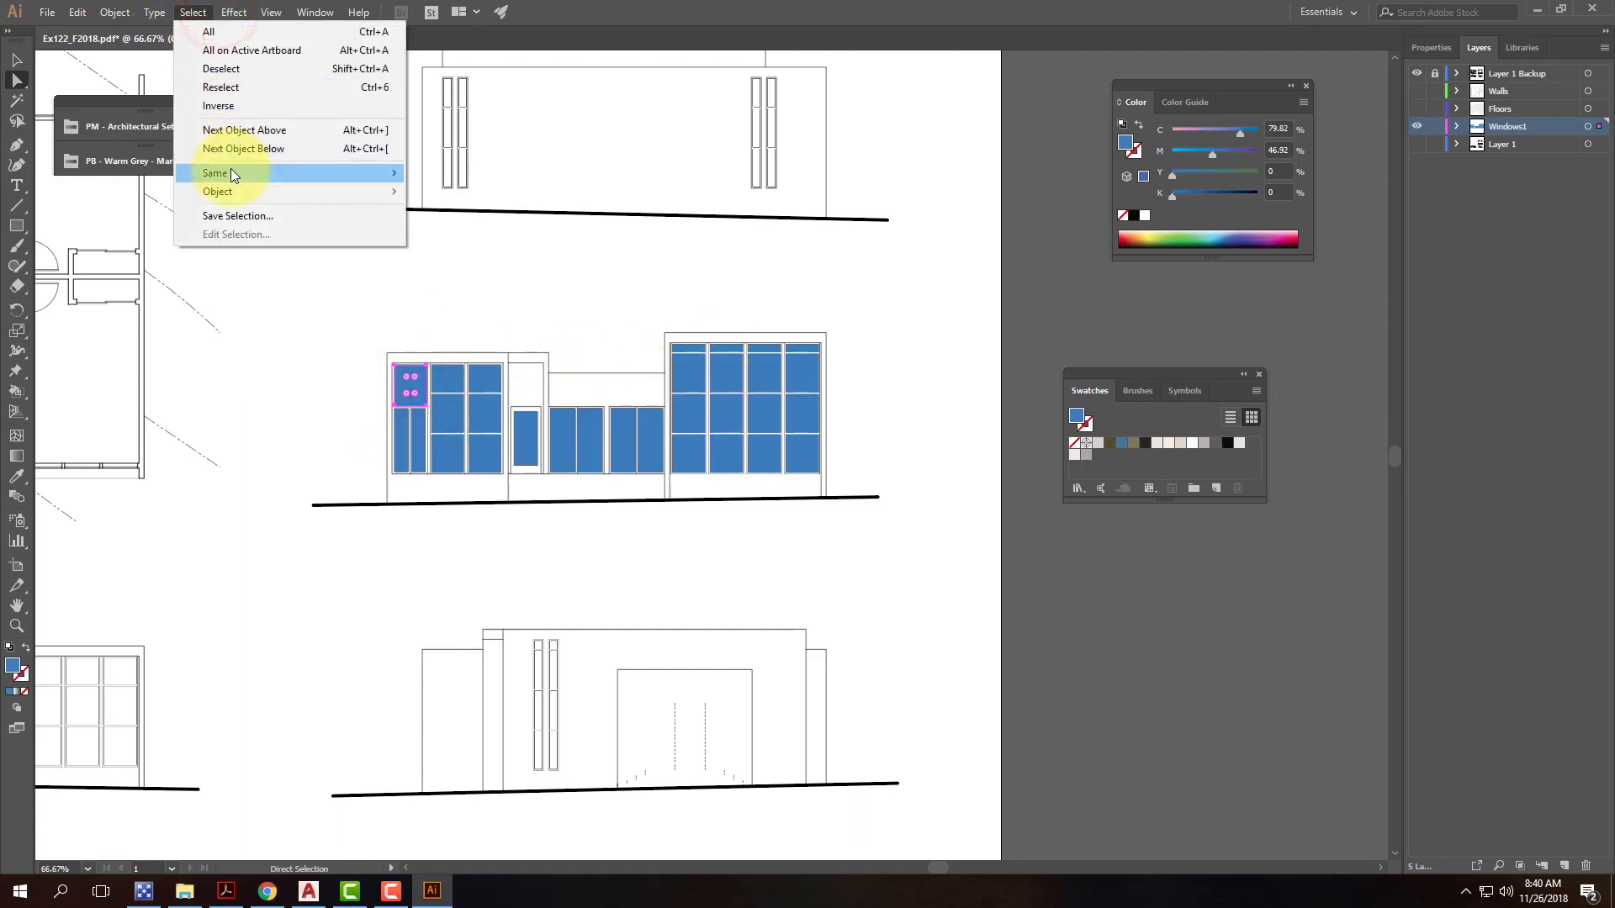
pyautogui.moveTo(371, 173)
pyautogui.click(436, 250)
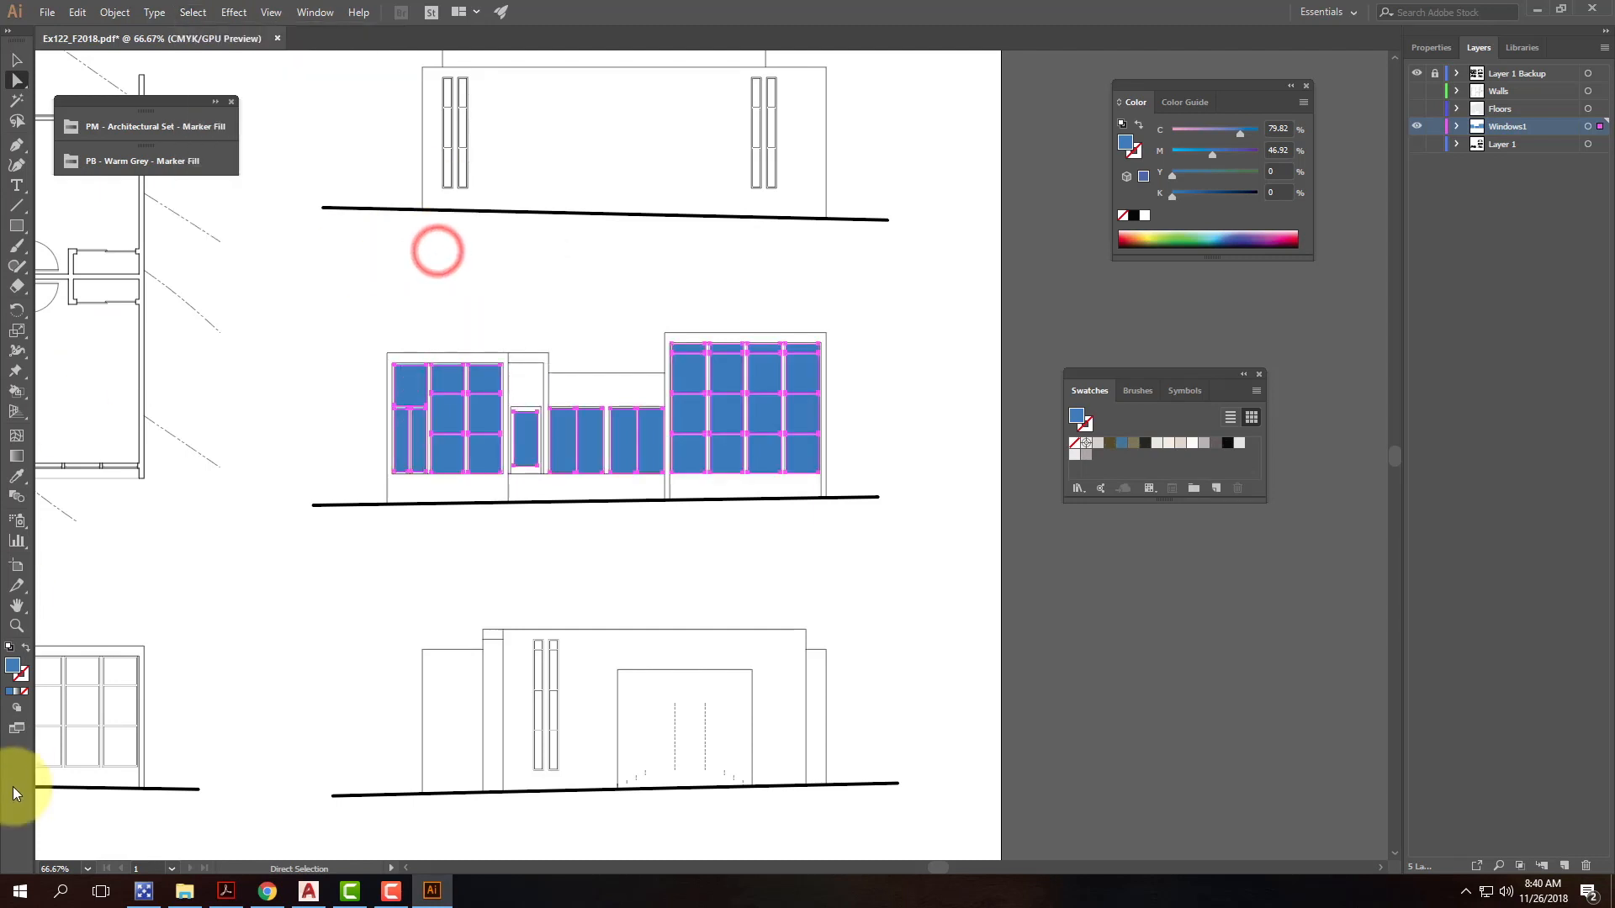
# Step: Recolor the selected panes with a light blue fill of about C 45, M 8, Y 0, K 0 and deselect them
pyautogui.doubleClick(14, 673)
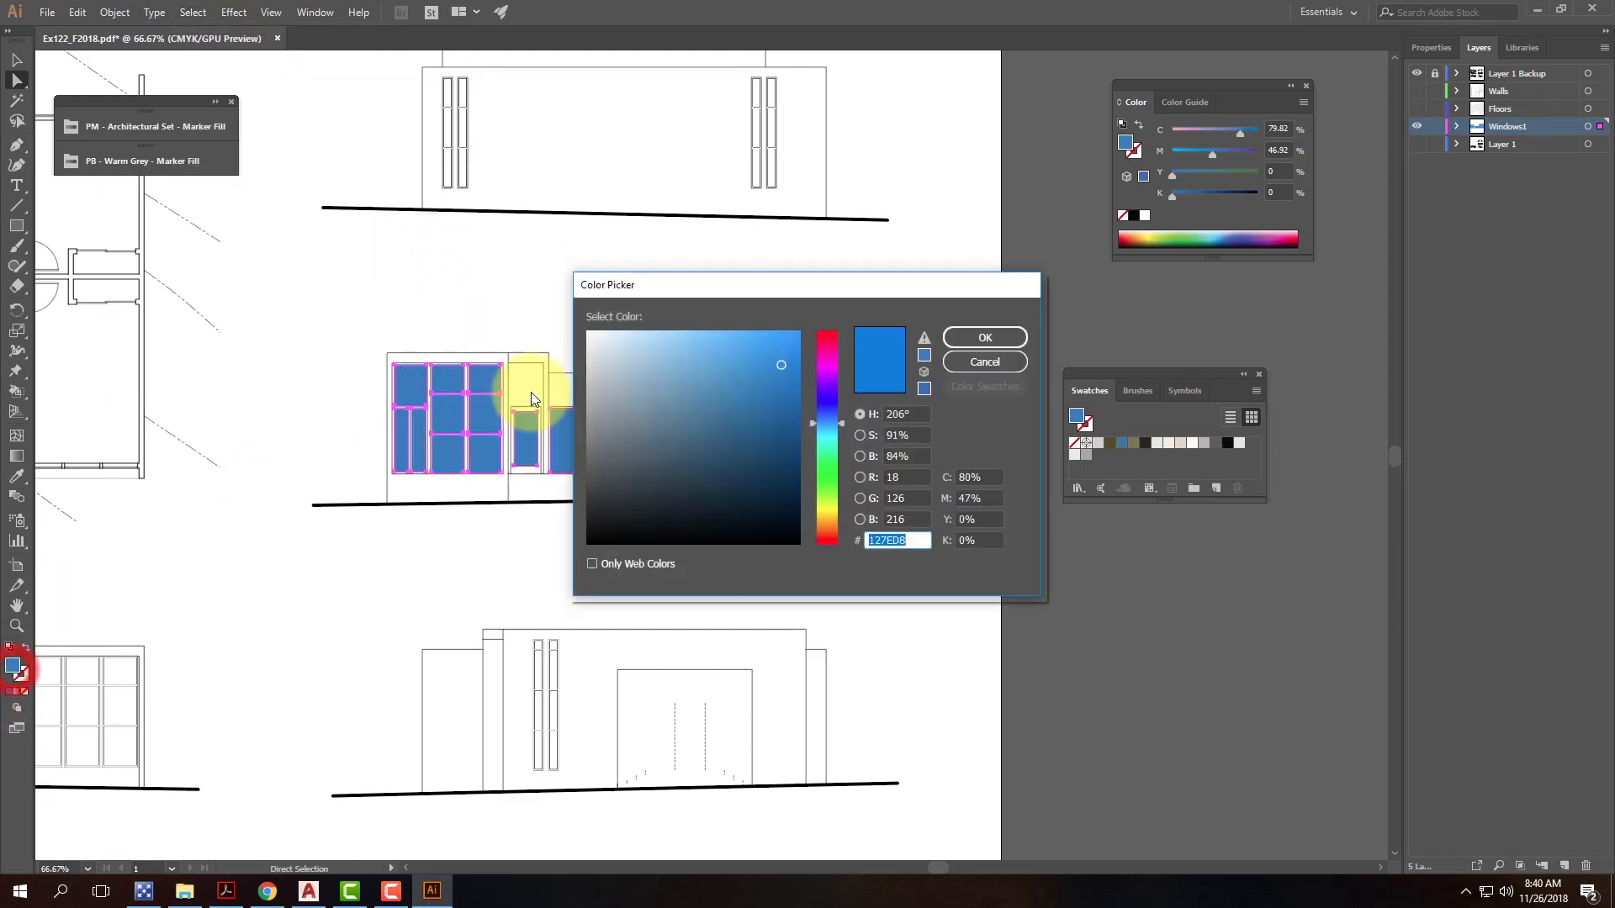
pyautogui.click(776, 364)
pyautogui.click(699, 330)
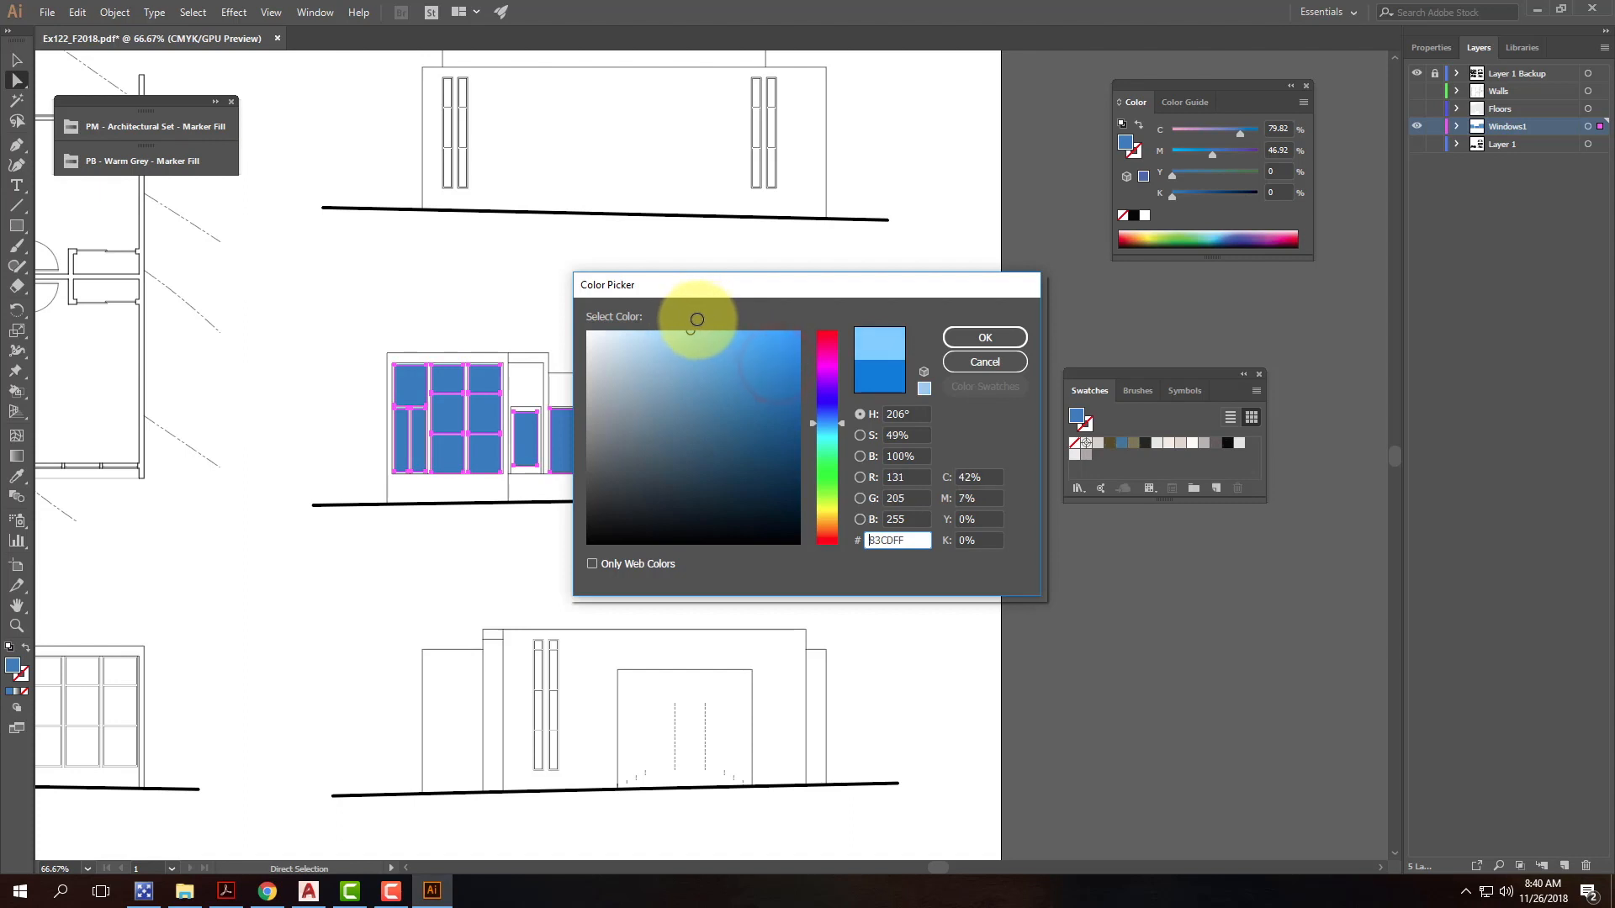
pyautogui.click(1009, 337)
pyautogui.click(920, 320)
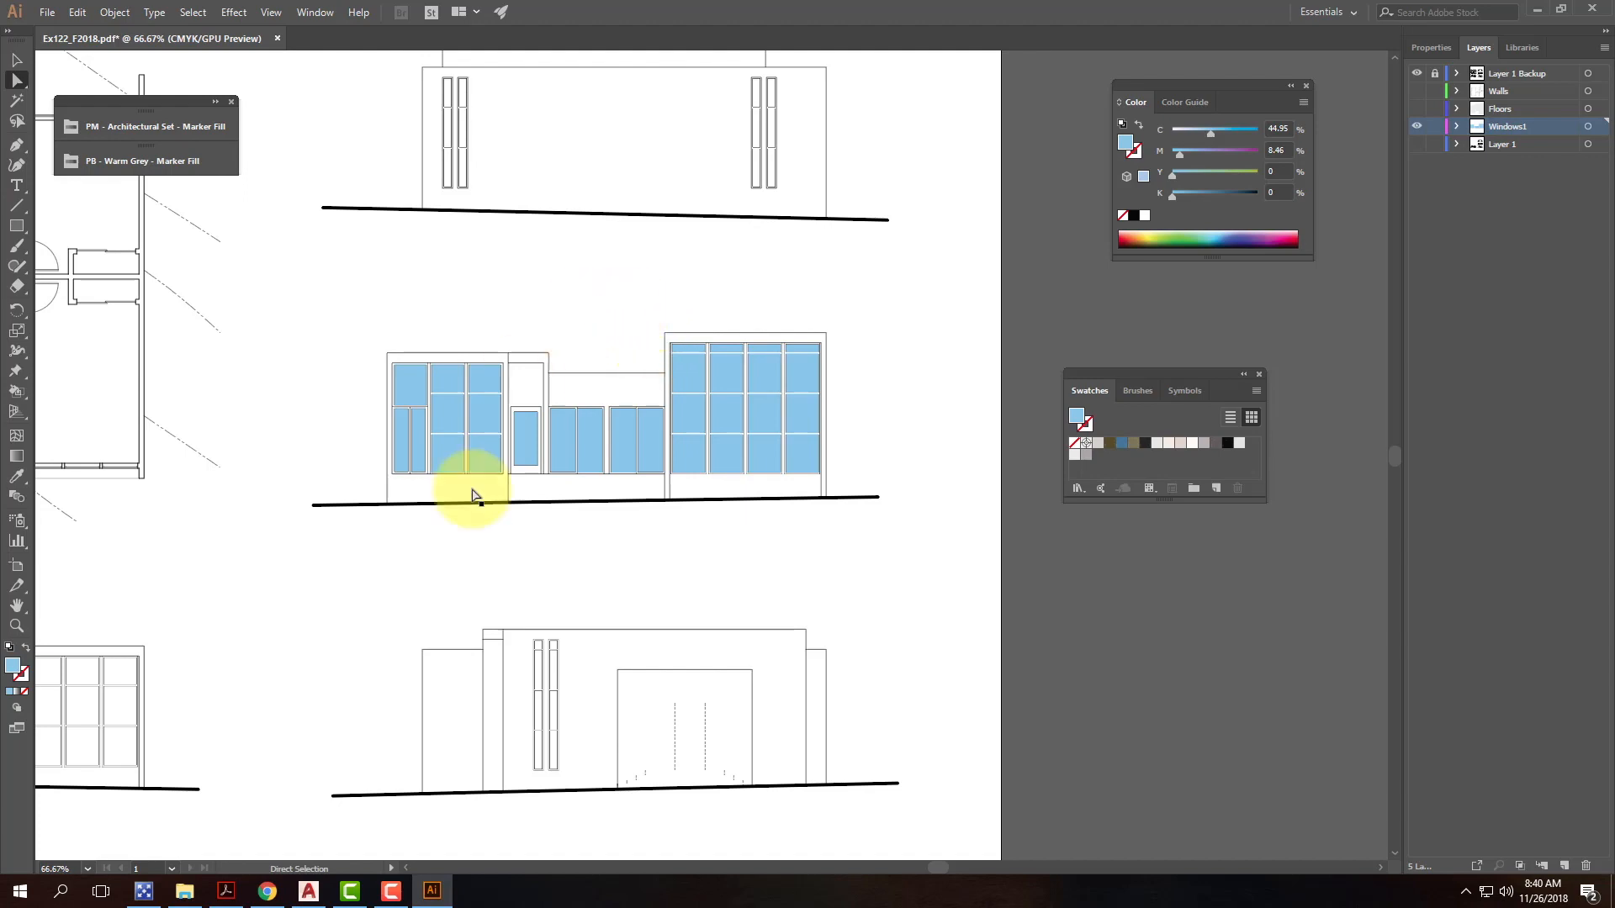
# Step: Switch to Chrome and open search.creativecommons.org in a new tab
pyautogui.click(269, 893)
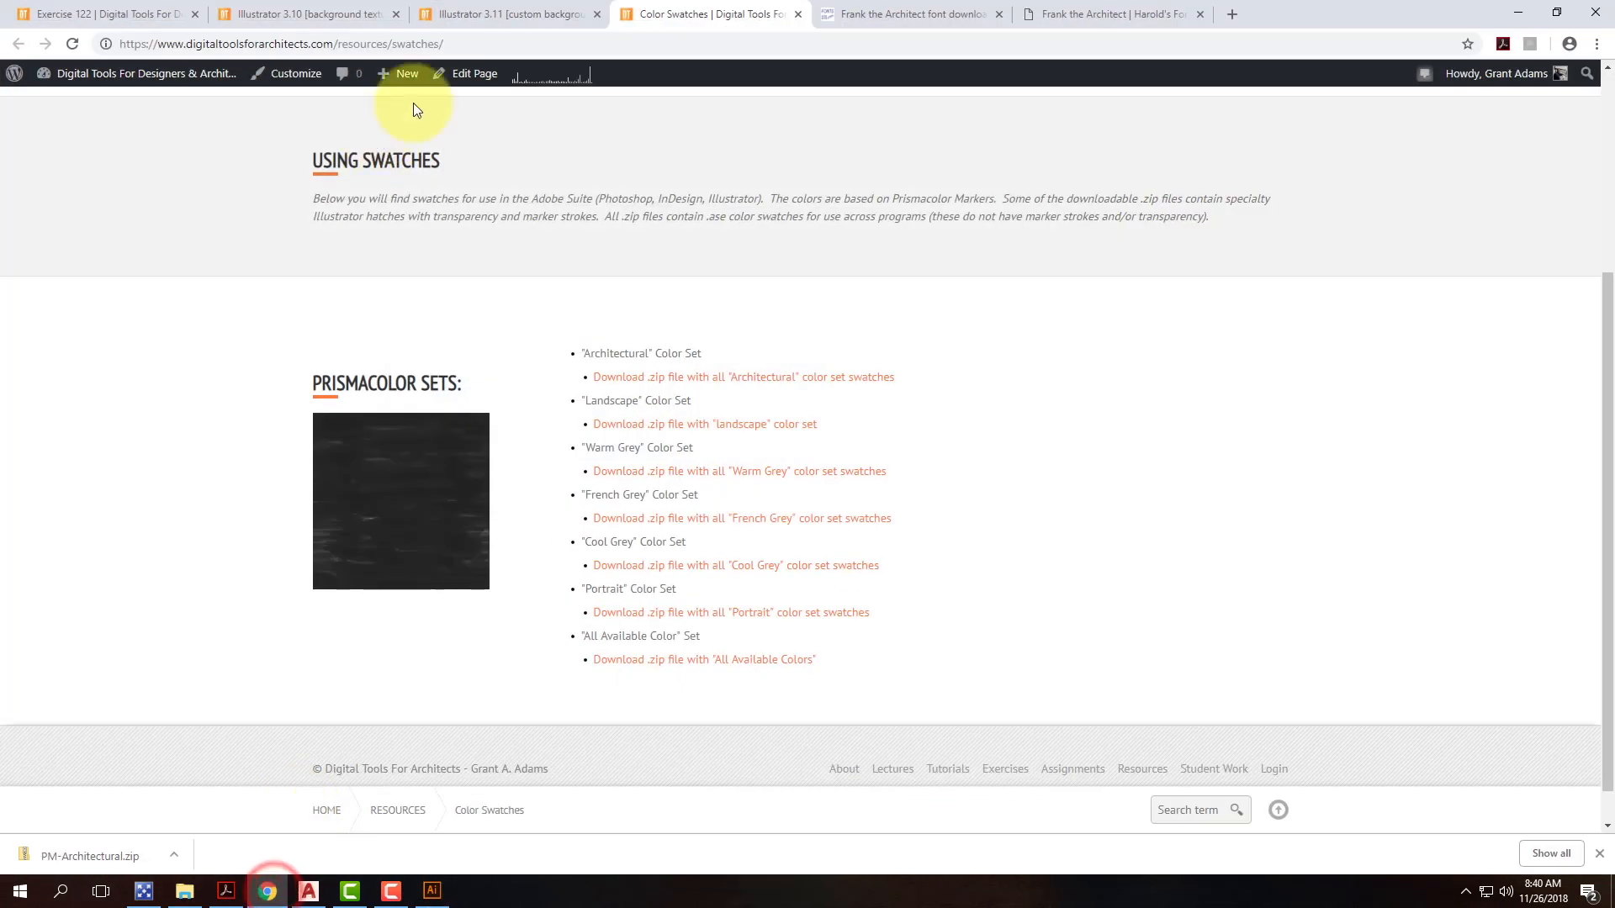
pyautogui.click(1237, 15)
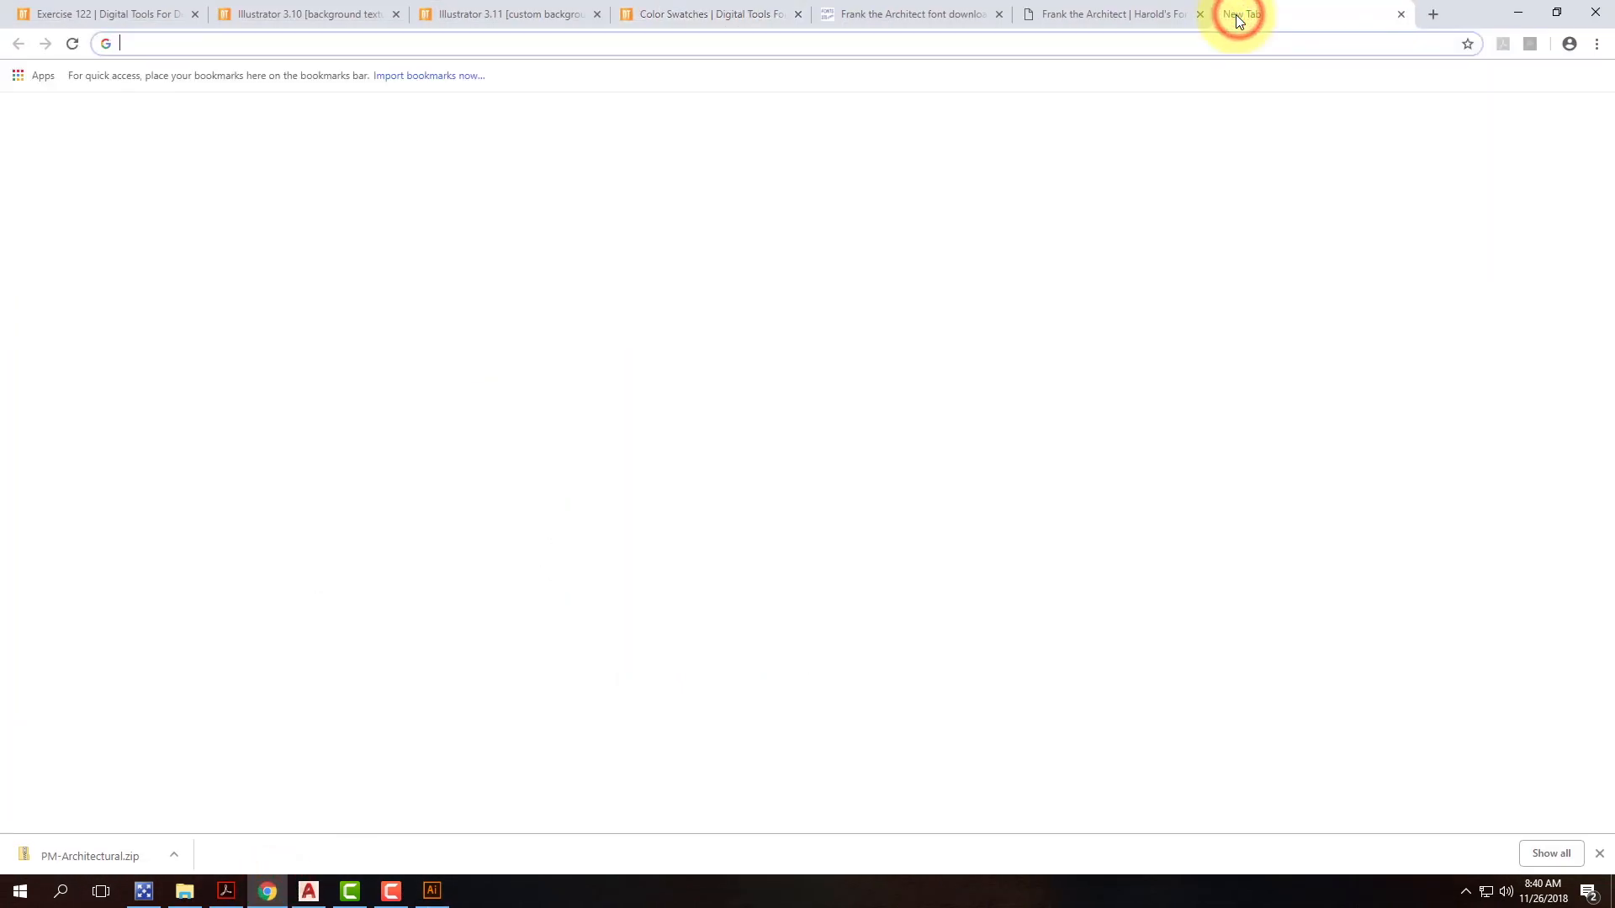
pyautogui.write('se')
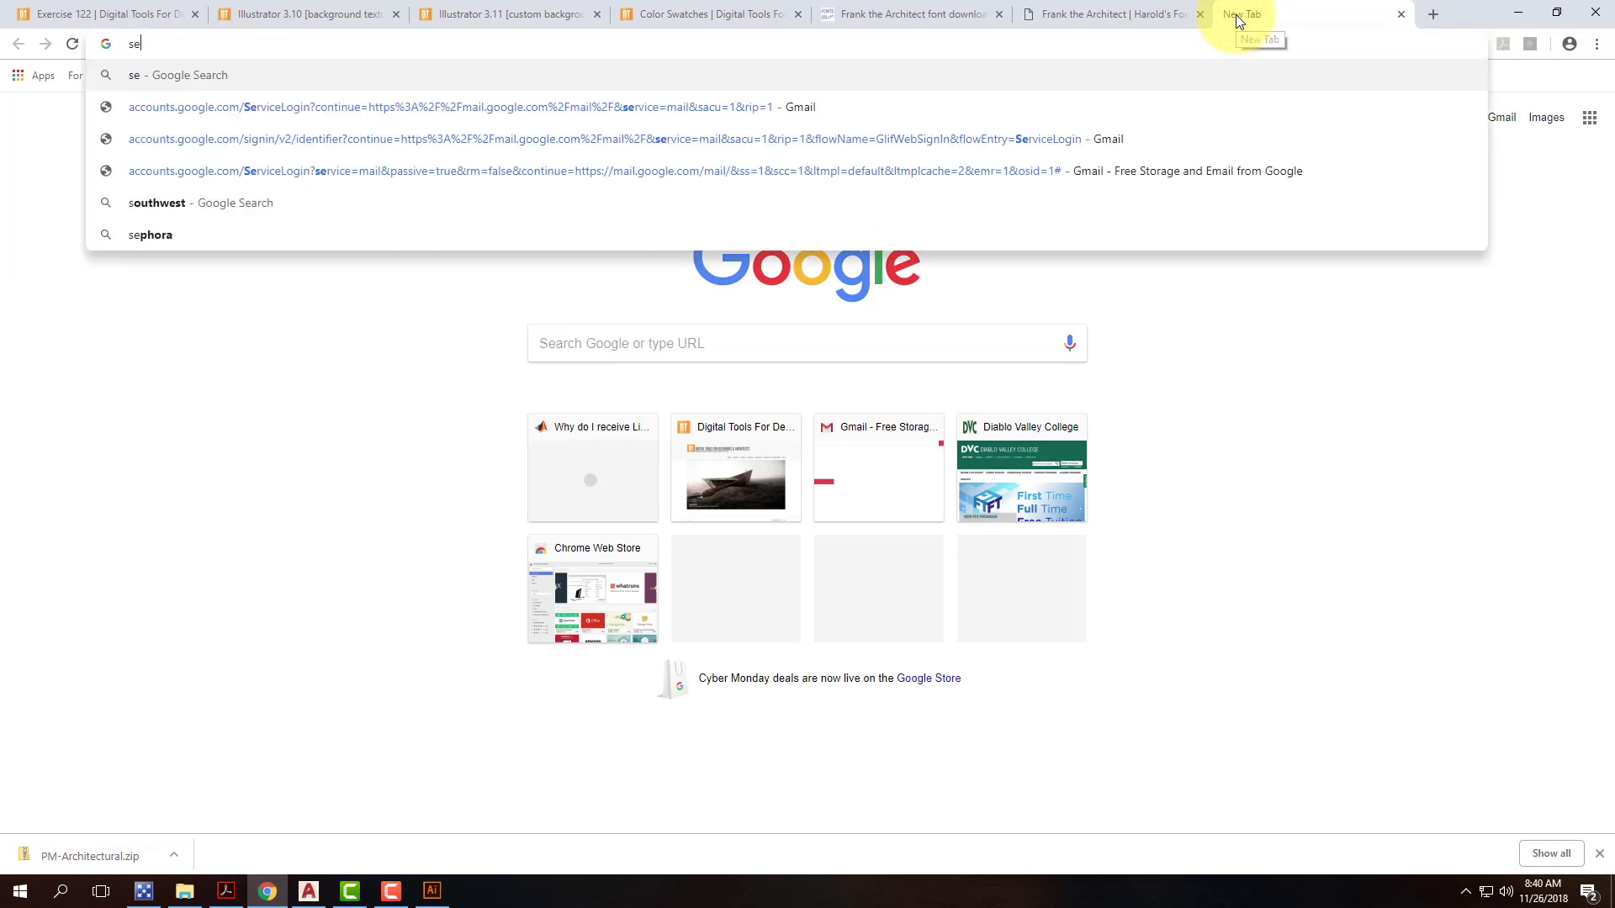
pyautogui.write('arch.creativecommons.or')
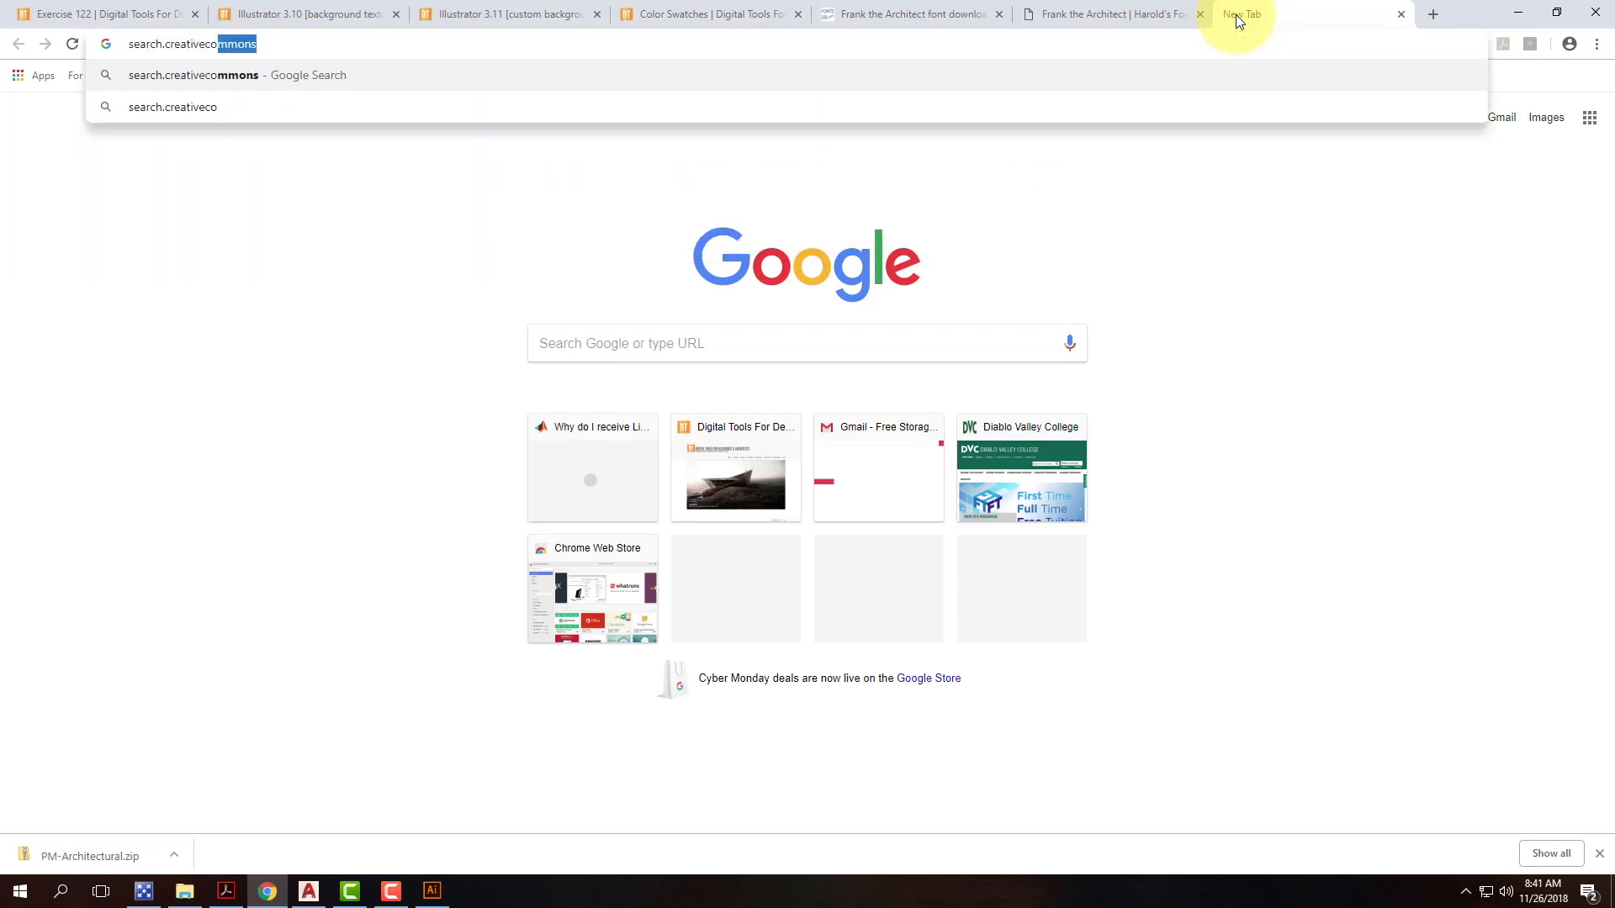
pyautogui.press('Return')
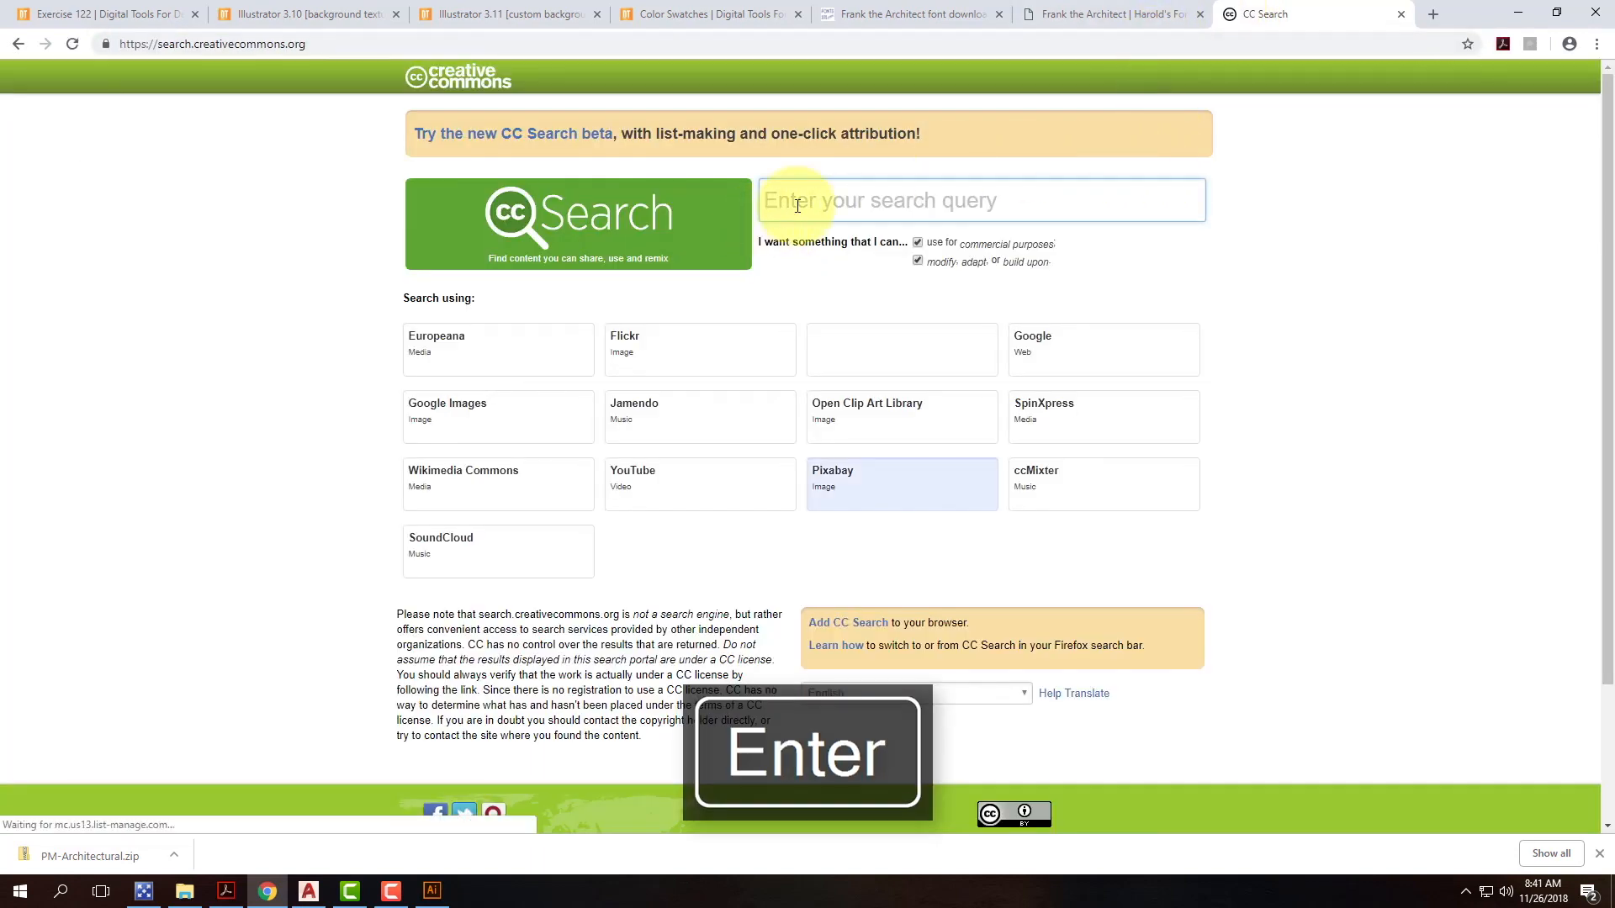
# Step: Search for "cloudy sky" with Google Images through the Creative Commons search
pyautogui.click(796, 204)
pyautogui.write('cloudy sky')
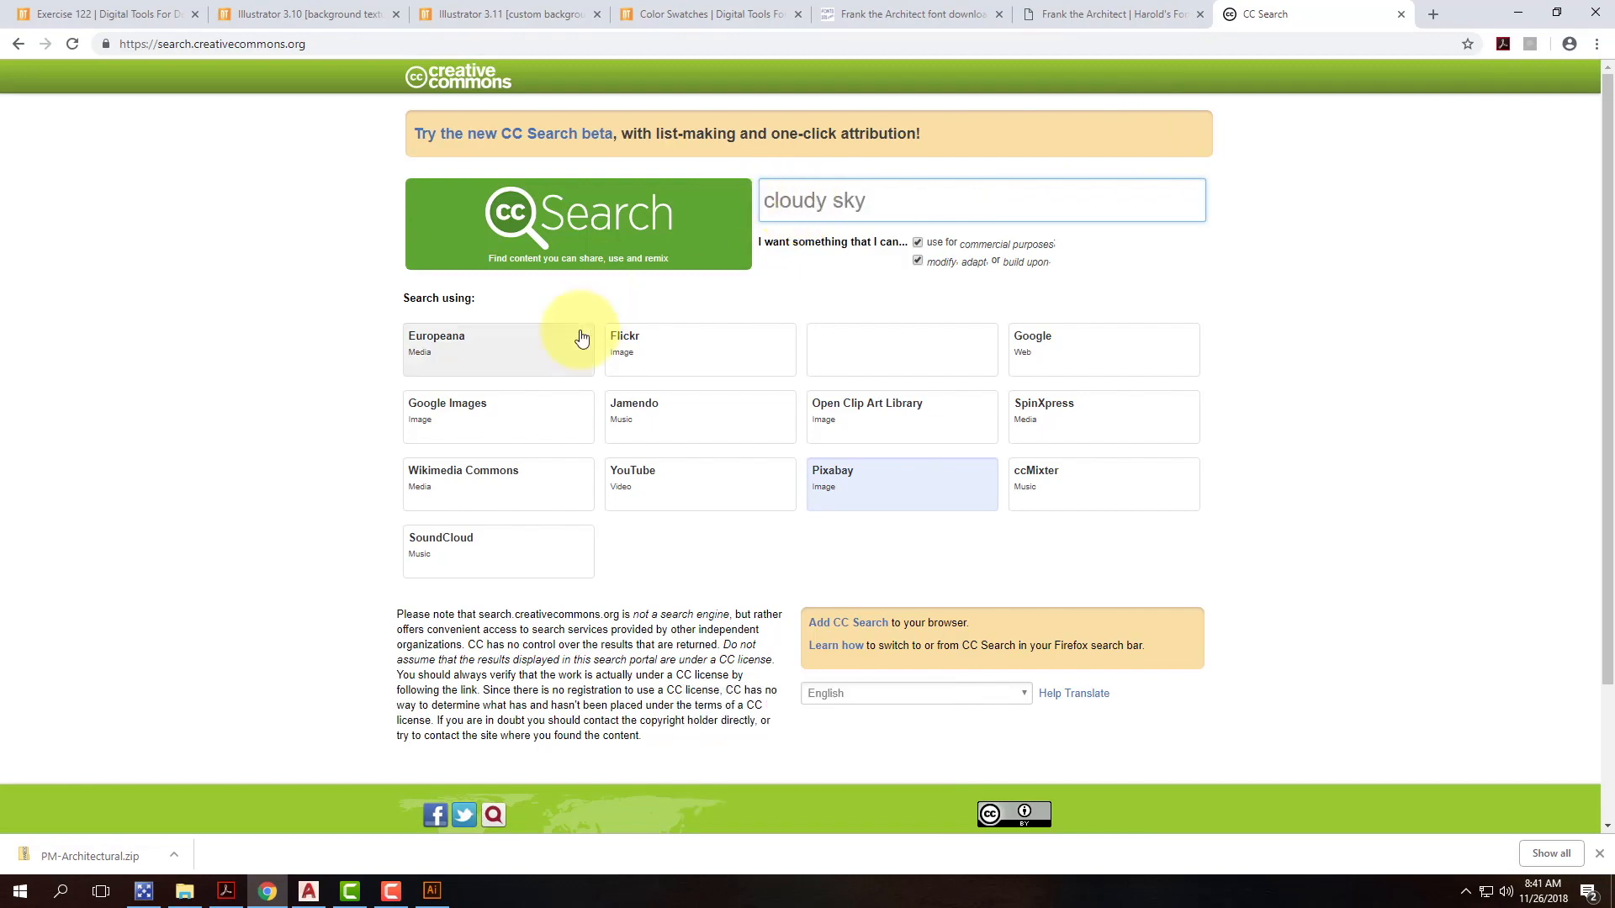
pyautogui.click(549, 412)
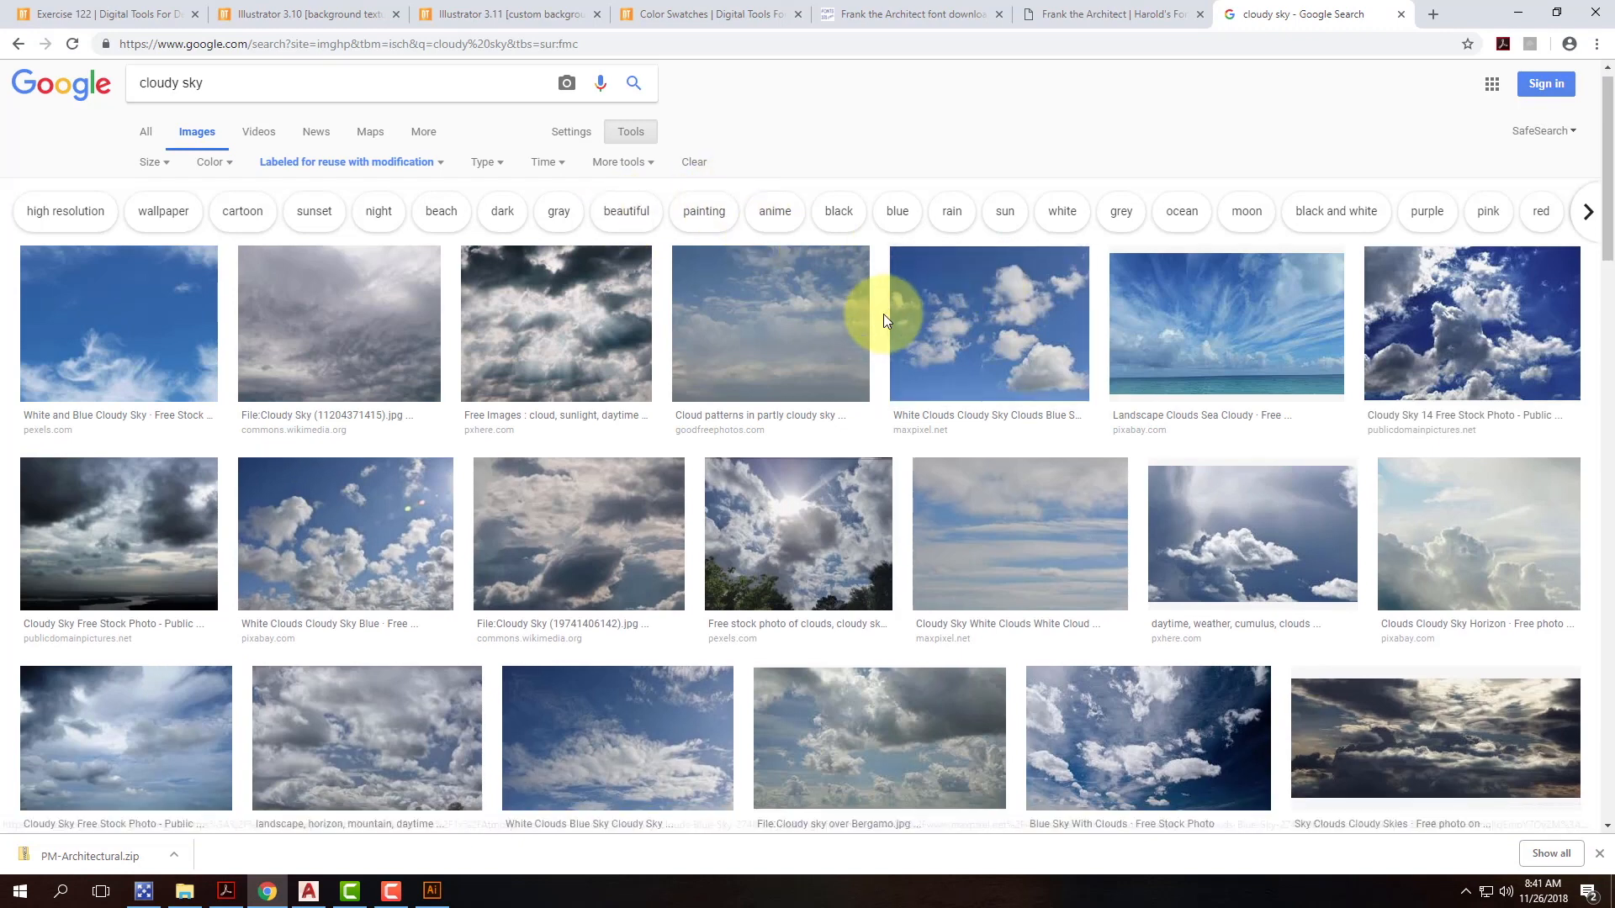
# Step: Look through the cloudy sky image results for suitable sky photos and return to Illustrator
pyautogui.scroll(-1, 887, 332)
pyautogui.scroll(-5, 976, 415)
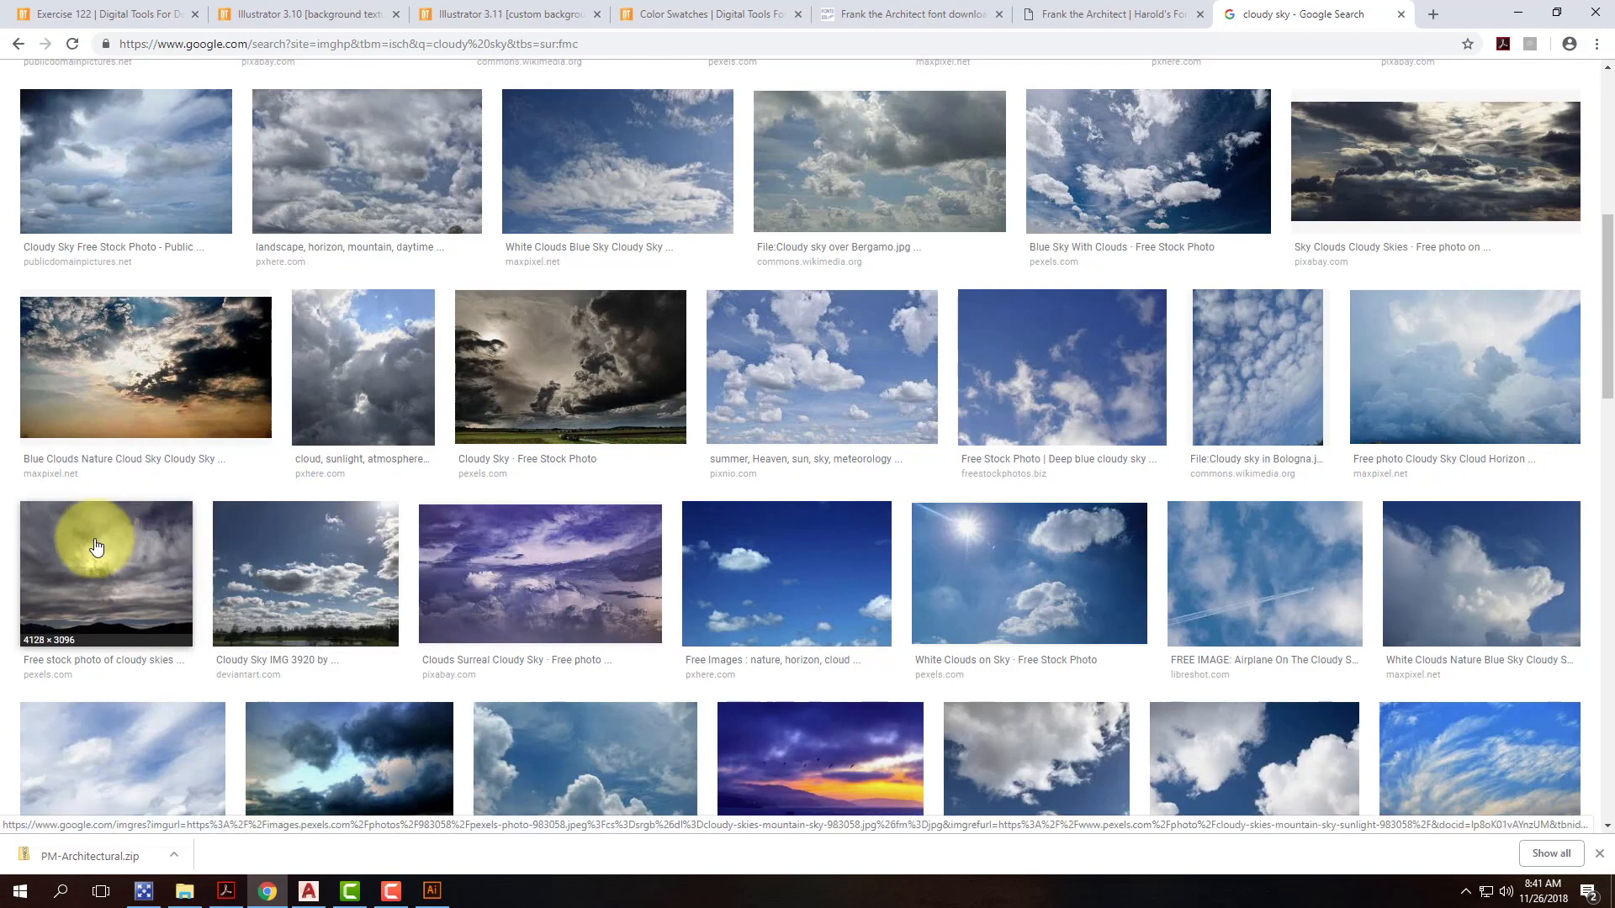
pyautogui.scroll(2, 317, 317)
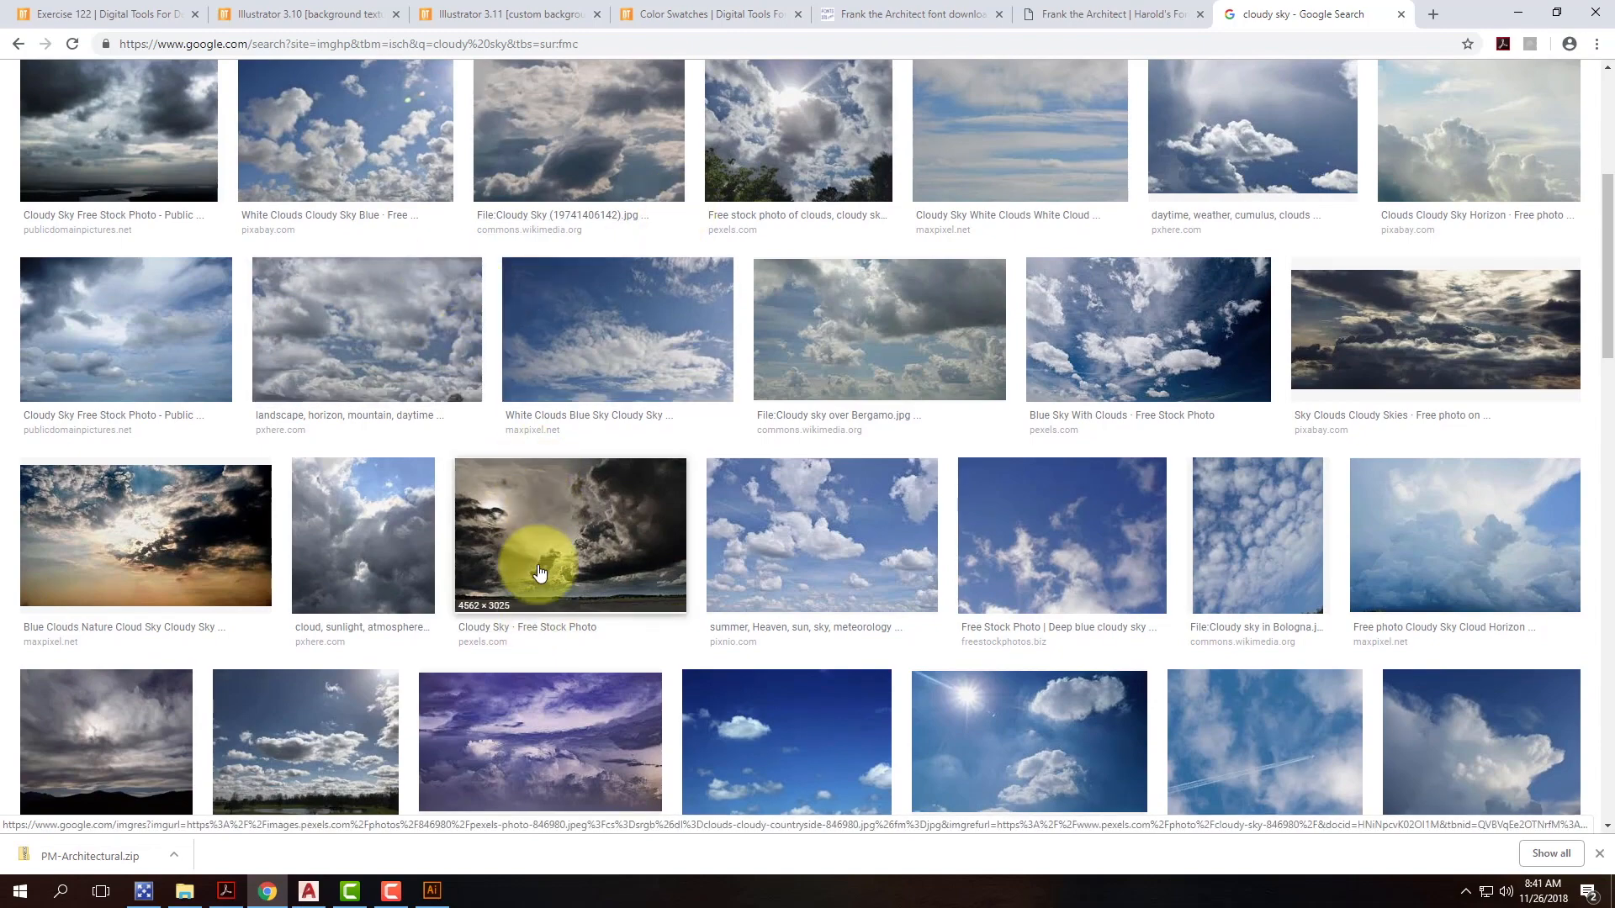
pyautogui.scroll(-2, 542, 525)
pyautogui.scroll(-8, 542, 517)
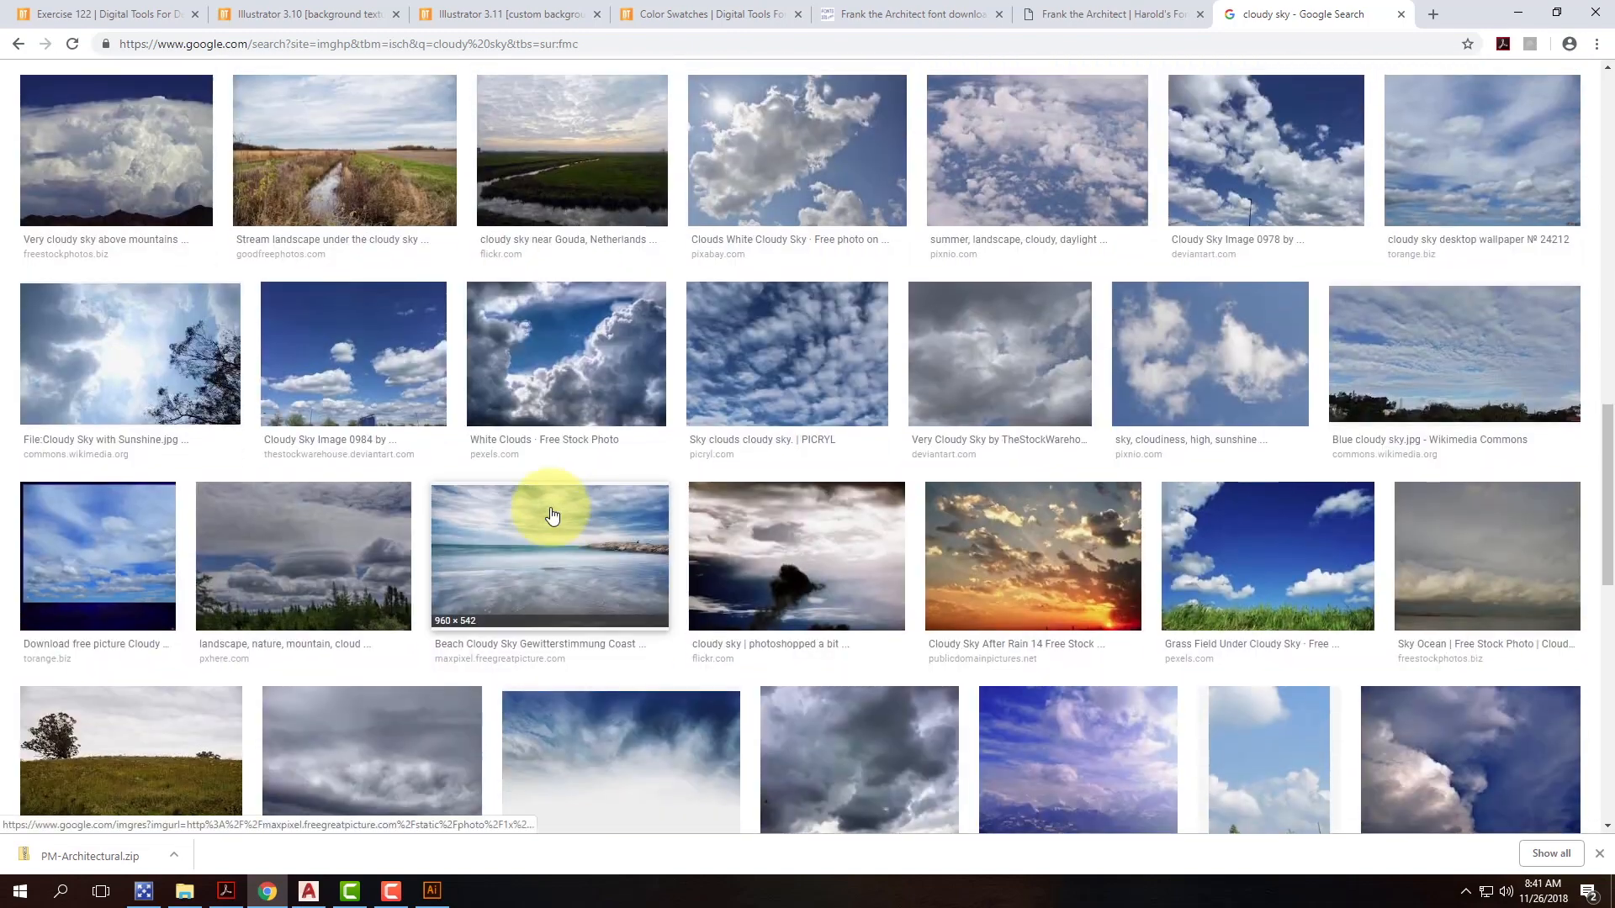
pyautogui.scroll(5, 547, 509)
pyautogui.scroll(5, 546, 509)
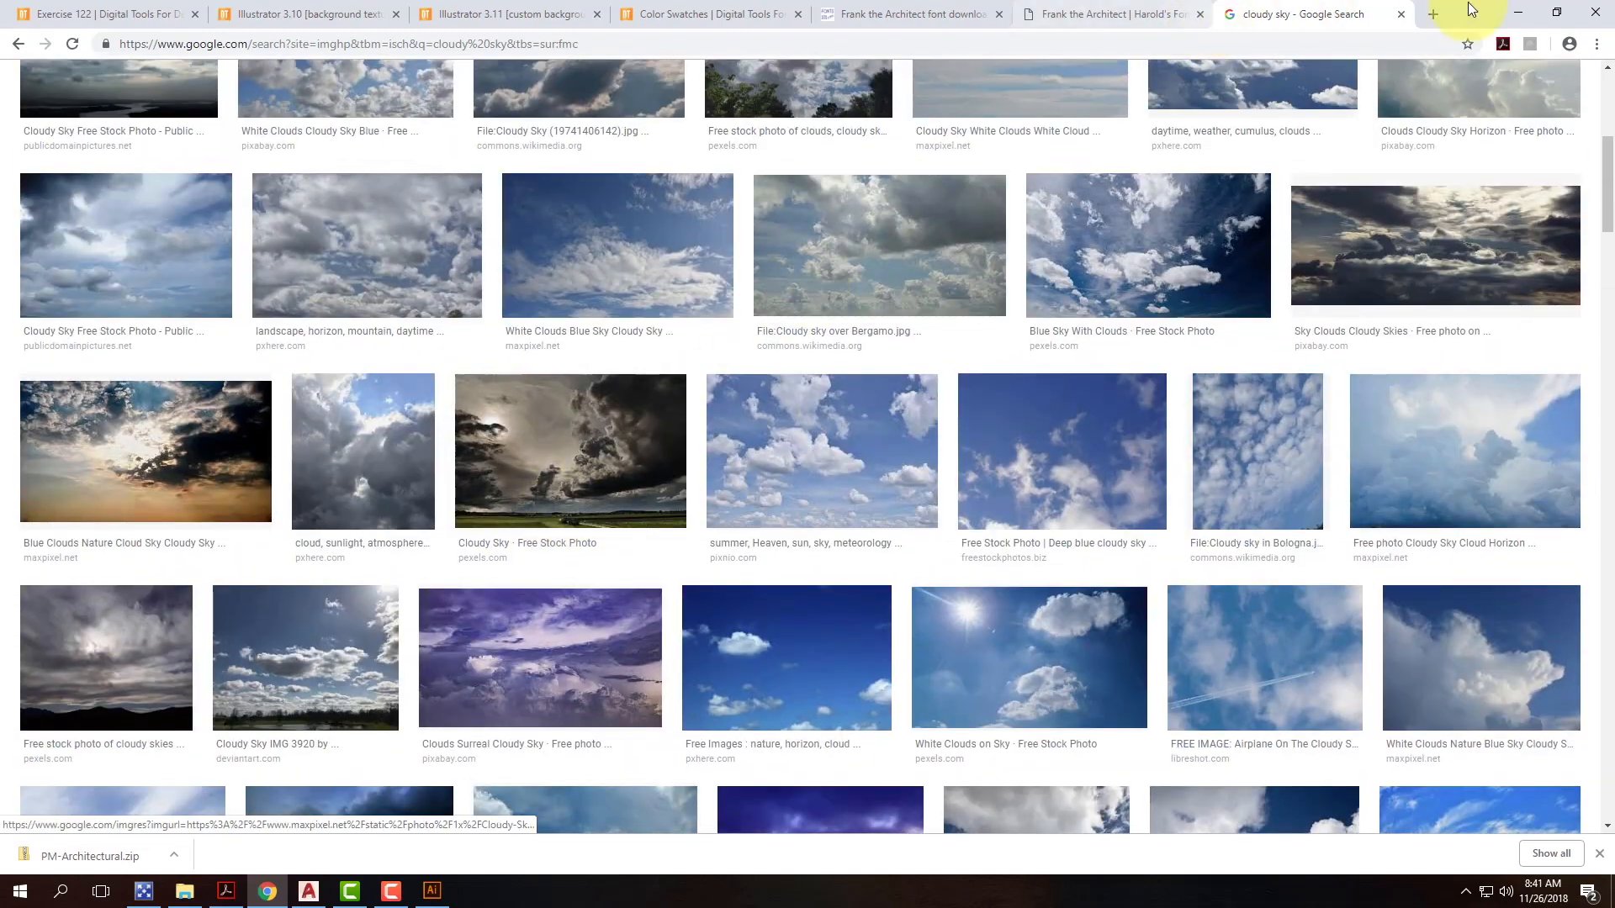
pyautogui.click(1519, 13)
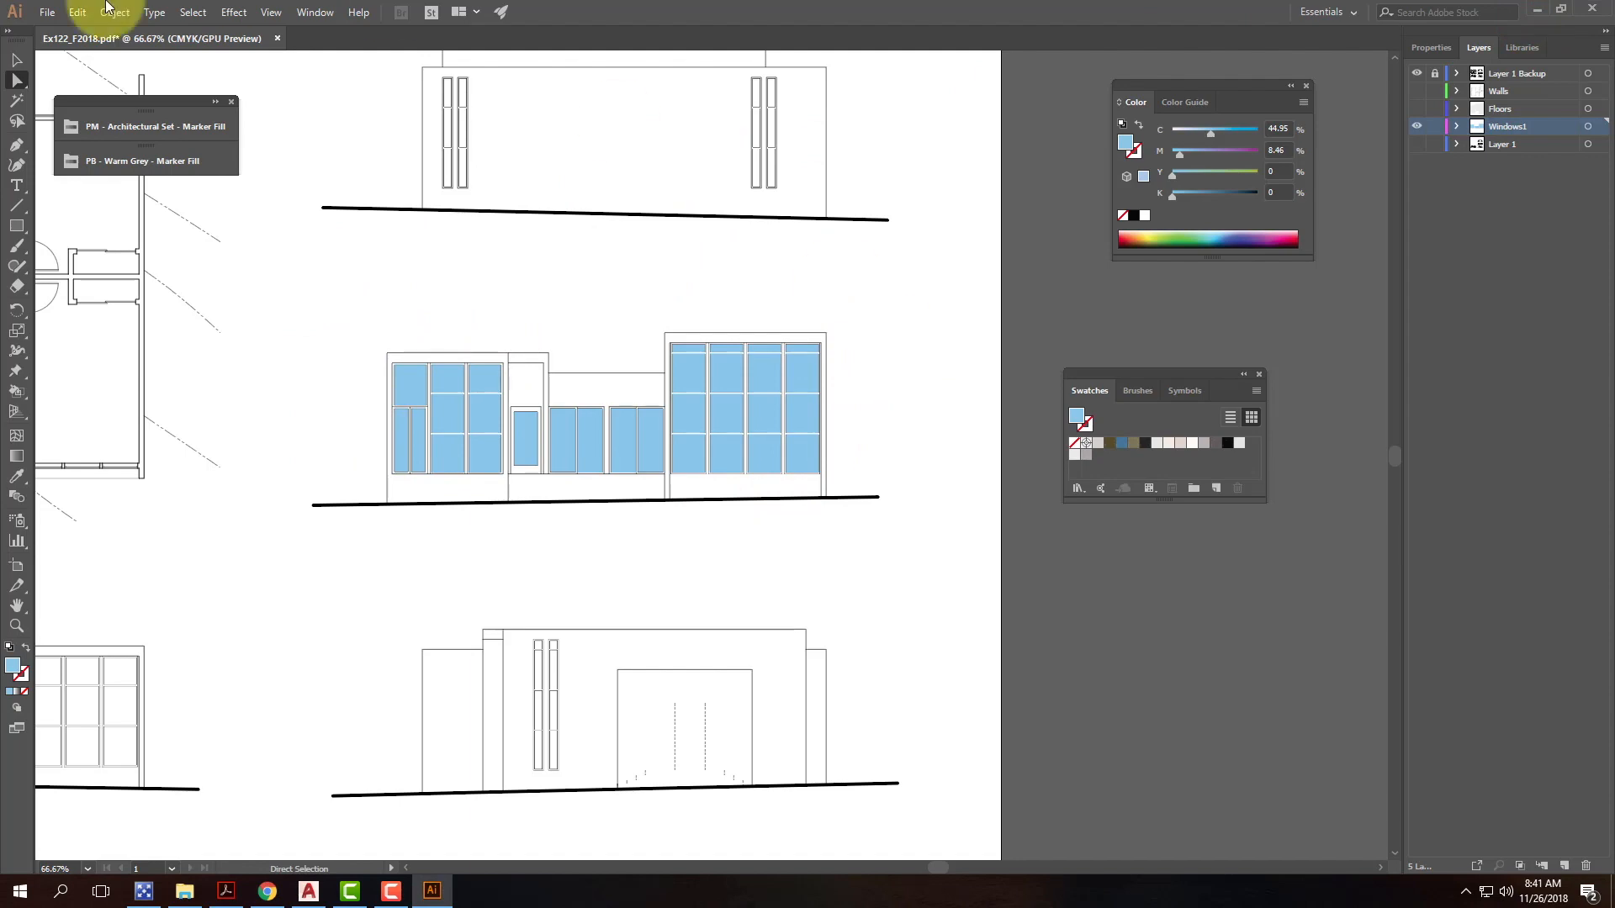
# Step: Start placing a file and browse from the college OneDrive to Resources, Collage, Skies, cloudy-skies-01
pyautogui.click(48, 13)
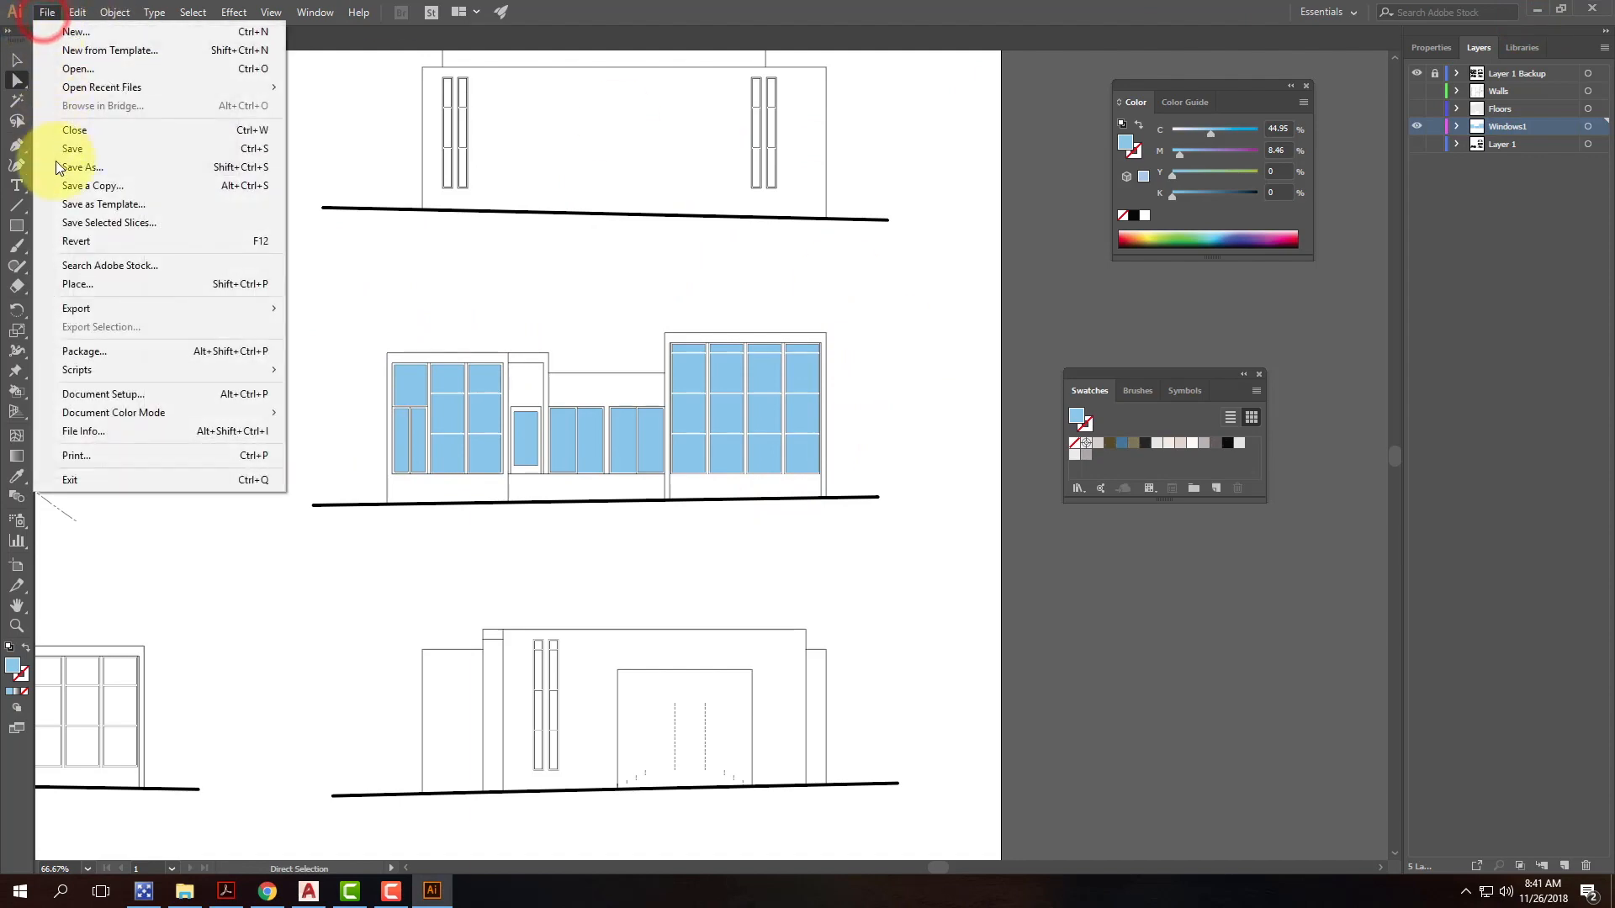
pyautogui.click(112, 285)
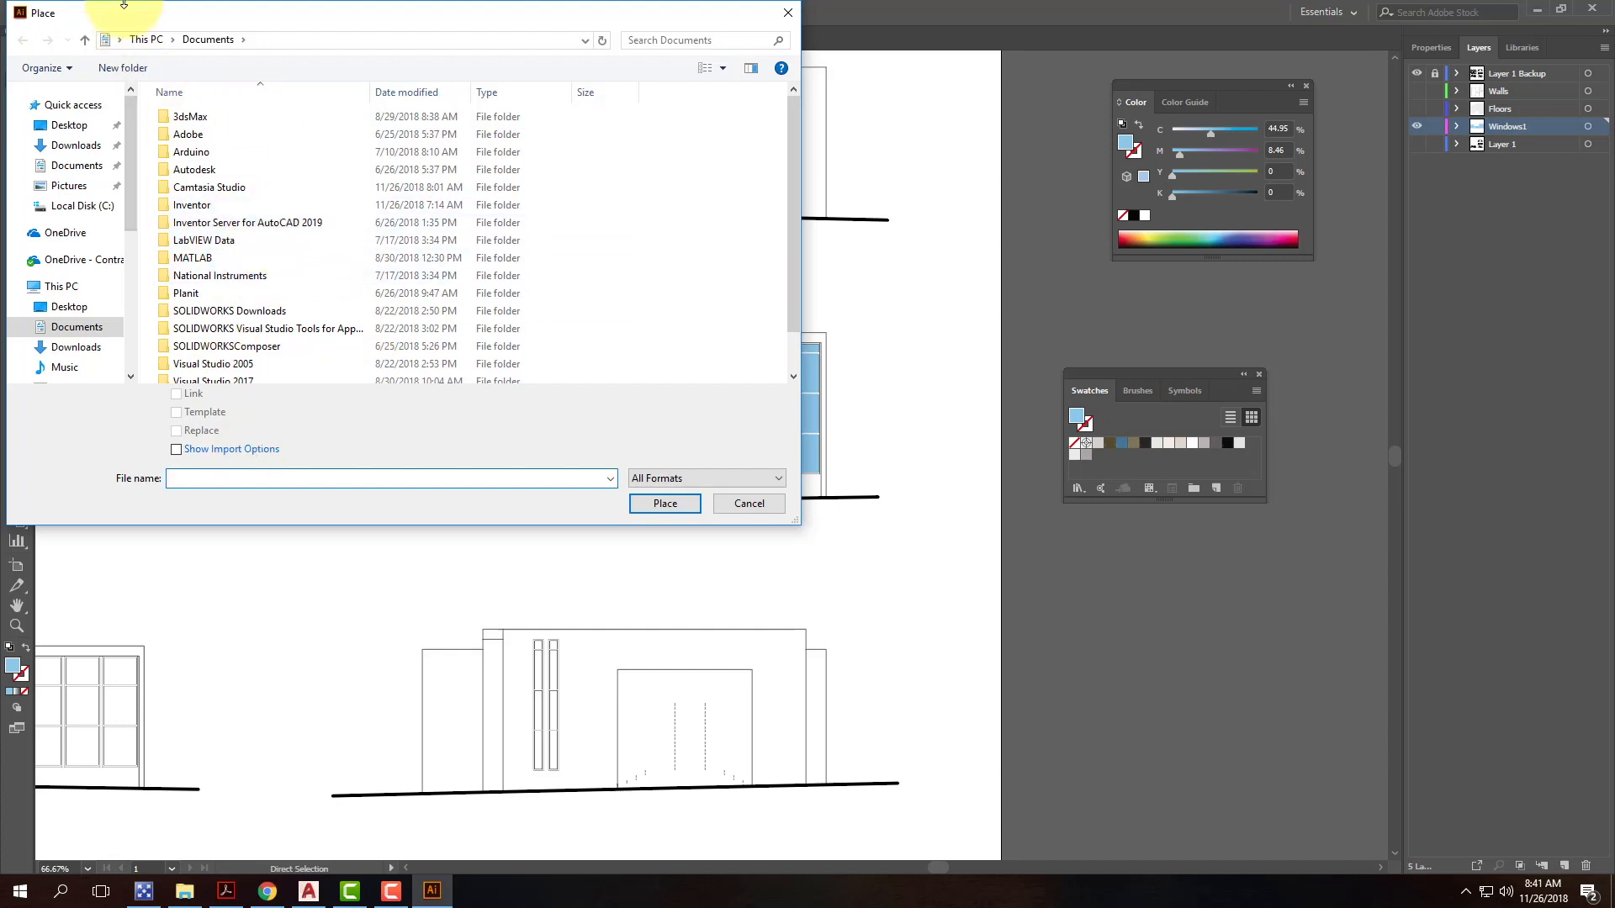
pyautogui.click(79, 260)
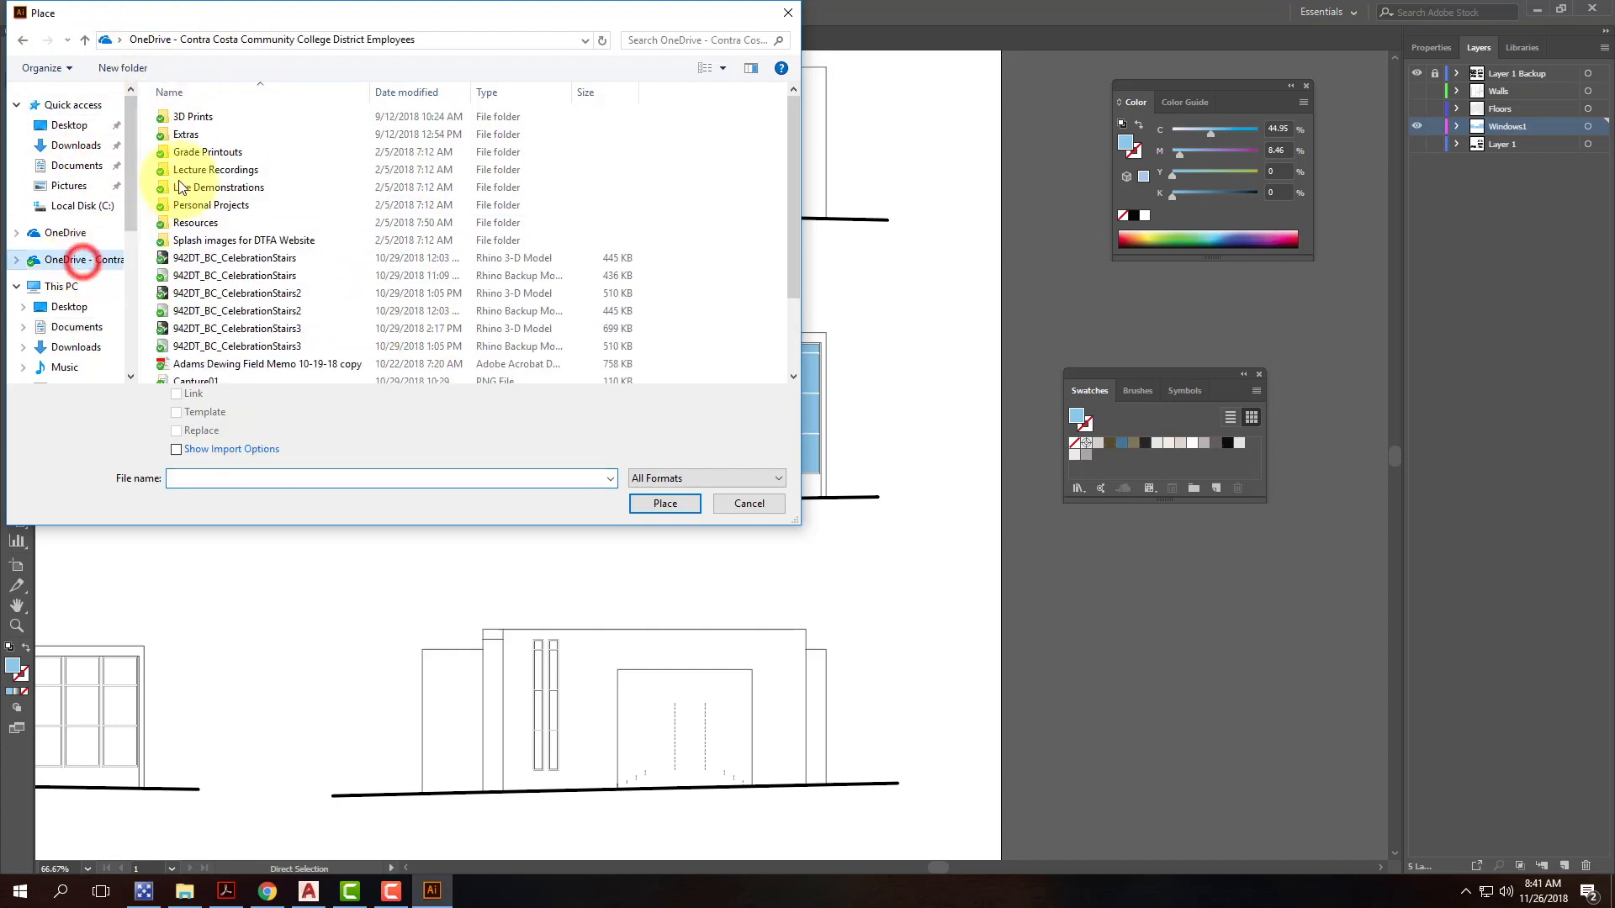
pyautogui.doubleClick(206, 223)
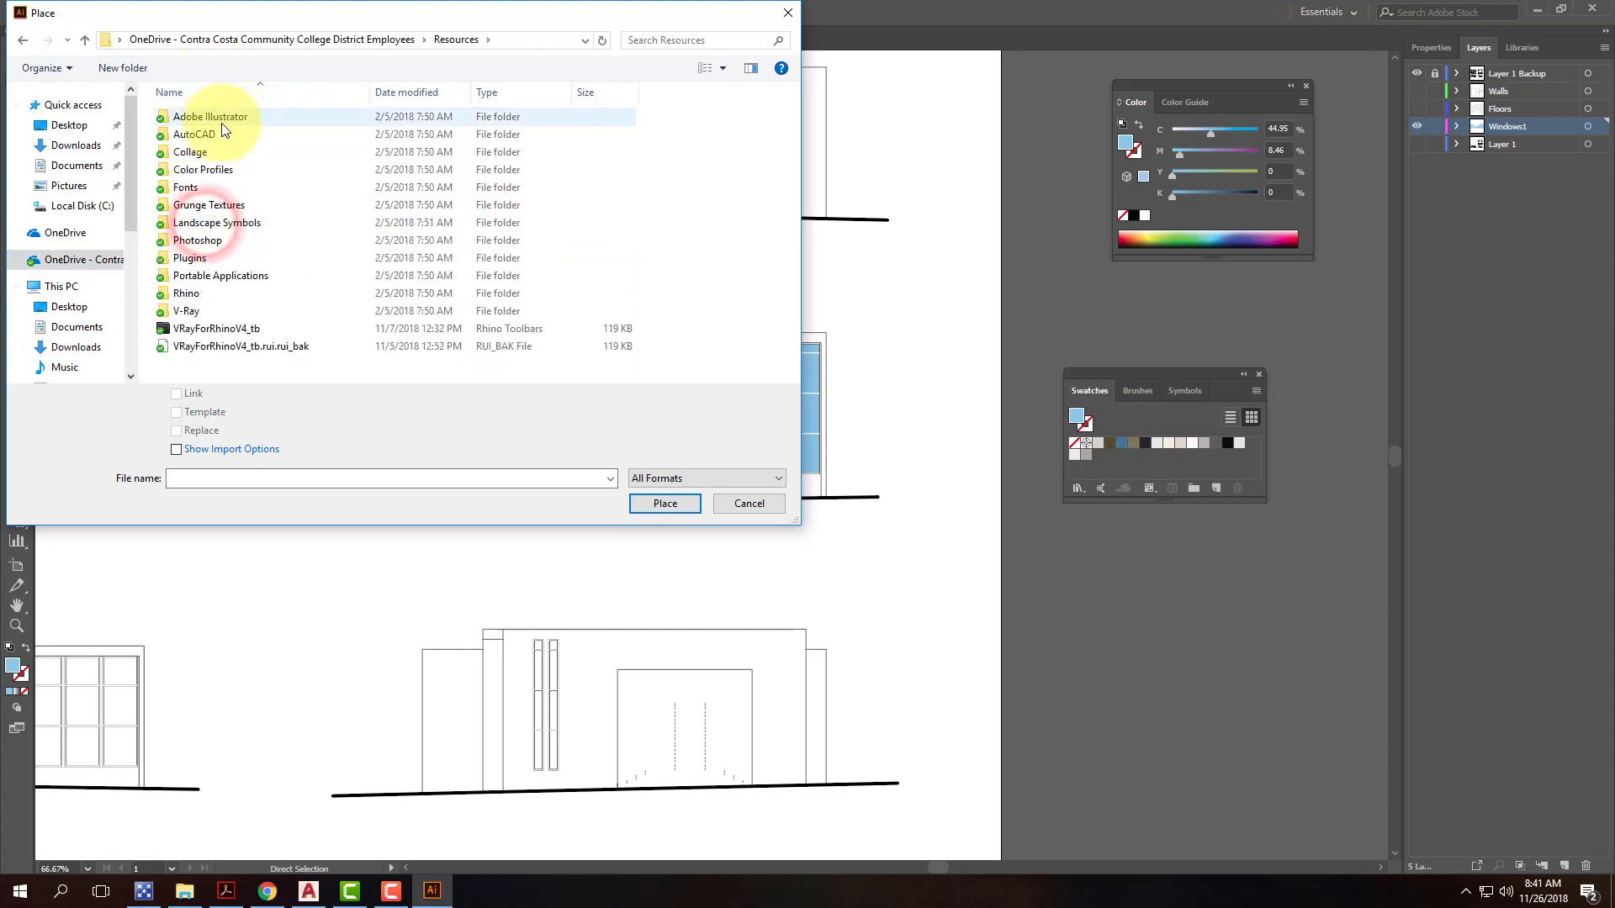
pyautogui.click(210, 165)
pyautogui.doubleClick(195, 155)
pyautogui.doubleClick(220, 135)
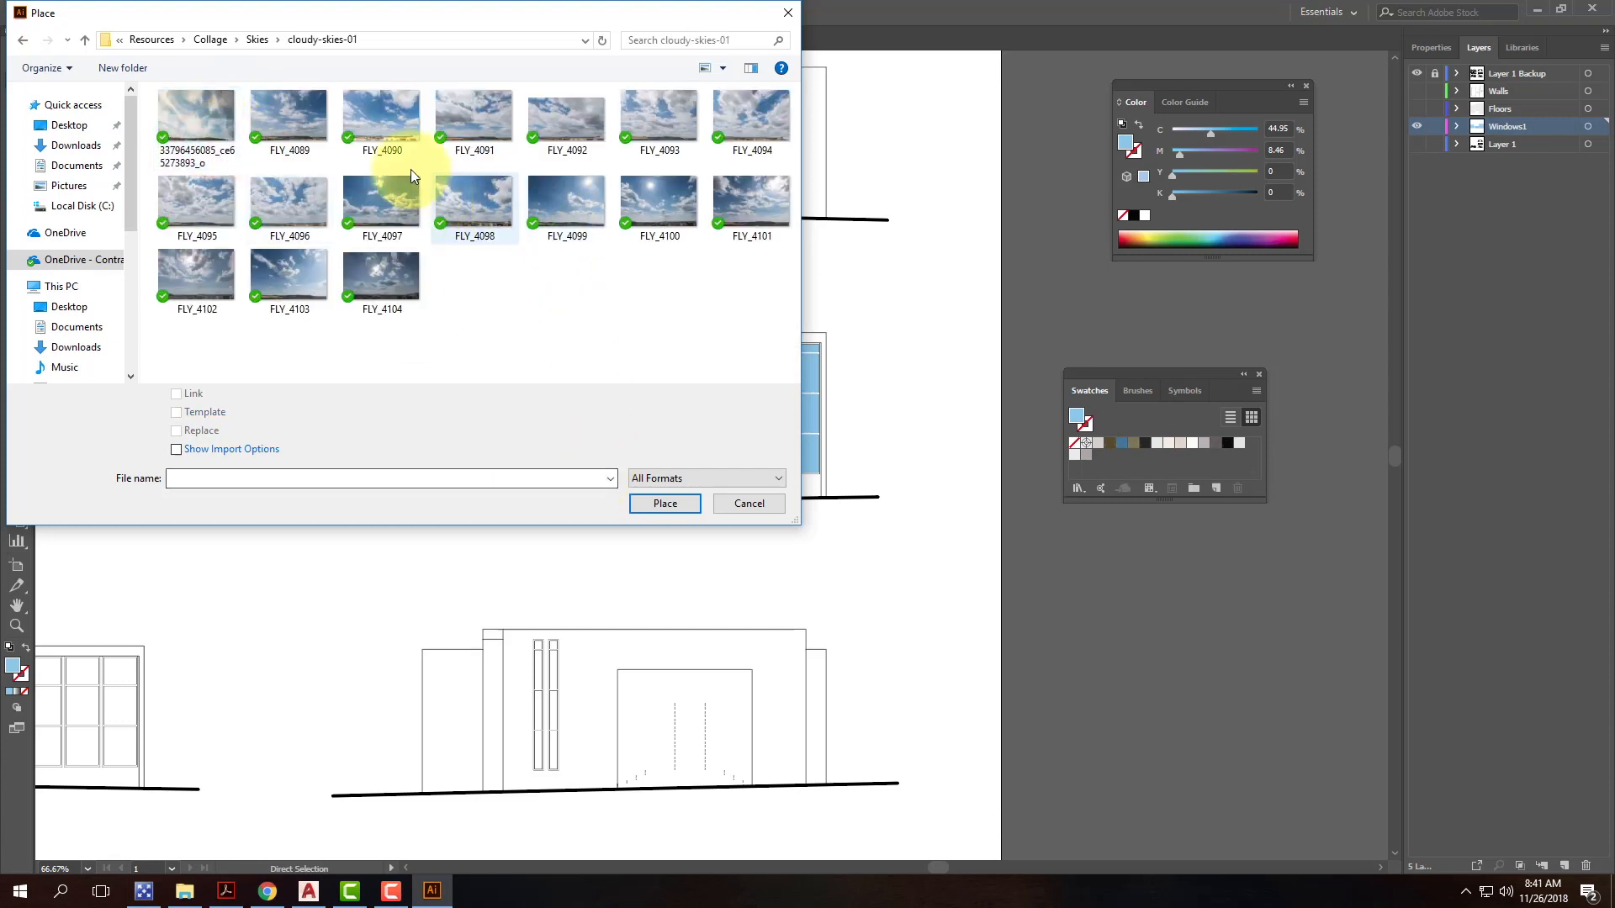
# Step: Place the sky photo FLY_4090 as a linked image on Windows1, with its upper-left corner just outside the blue-glazed elevation
pyautogui.click(386, 109)
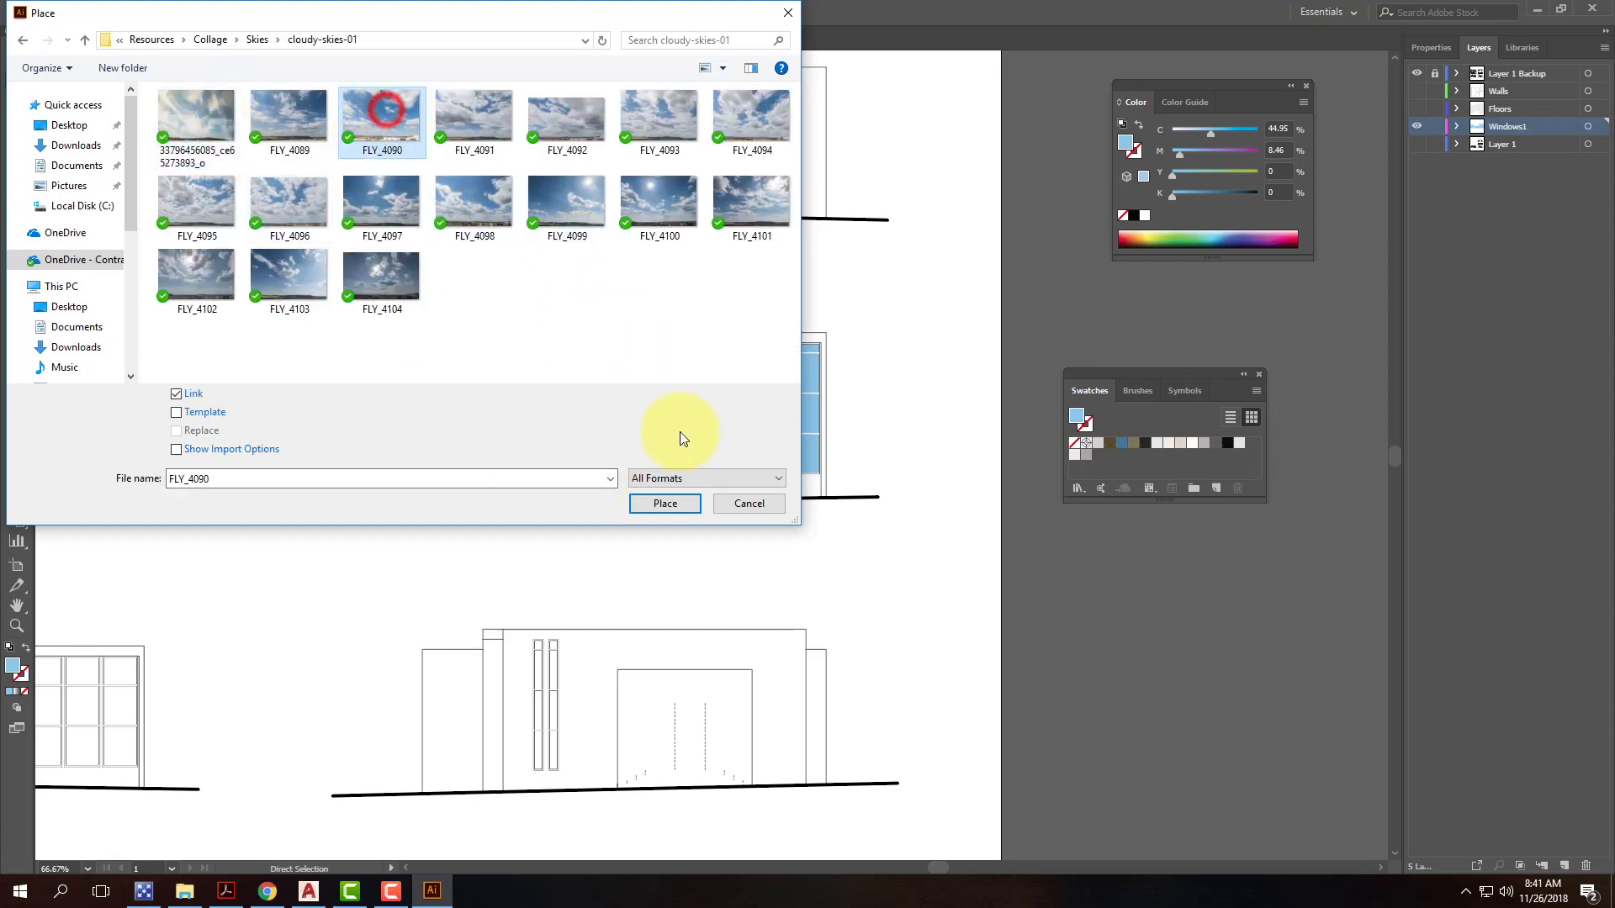
pyautogui.click(665, 503)
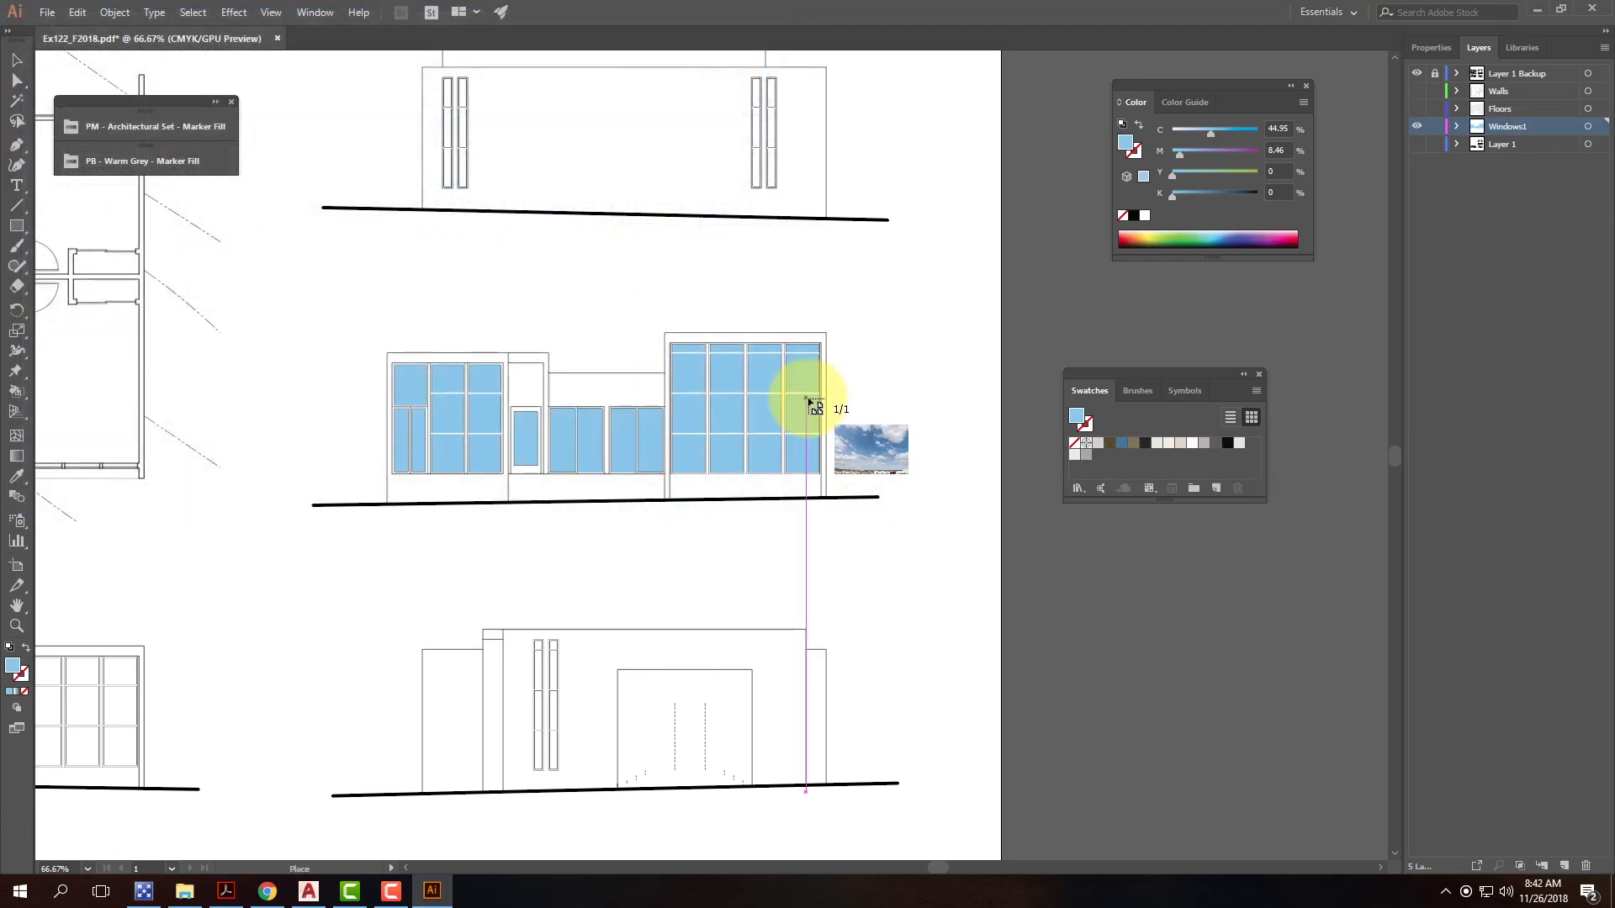
pyautogui.click(309, 277)
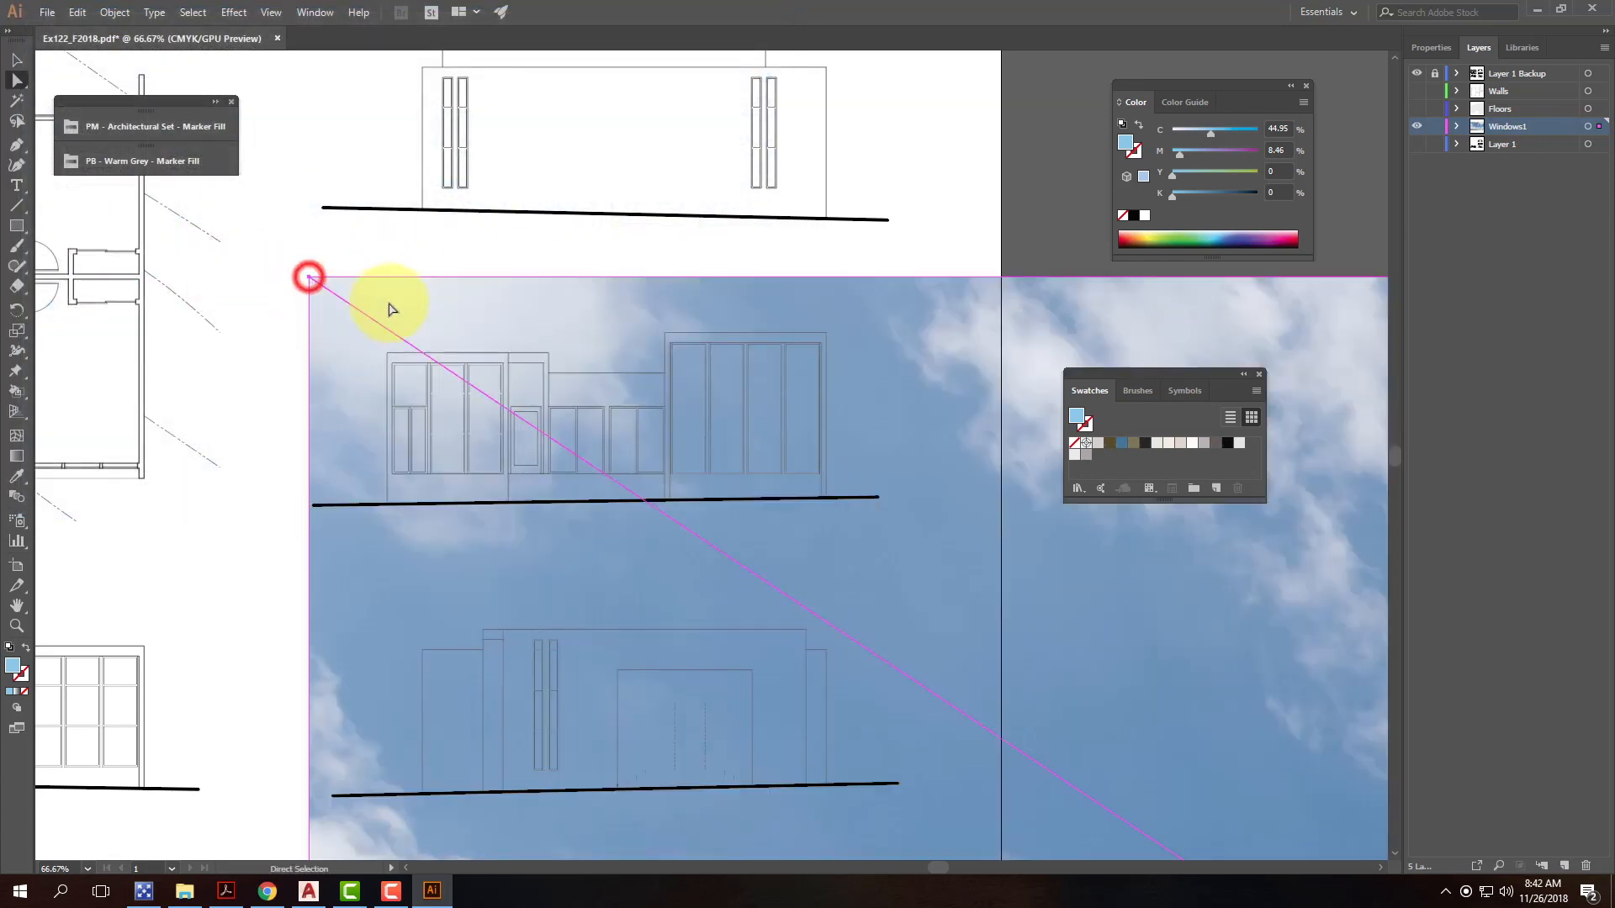
pyautogui.hotkey('ctrl', '-')
pyautogui.hotkey('ctrl', '-')
pyautogui.hotkey('ctrl', '-')
pyautogui.hotkey('ctrl', '-')
pyautogui.hotkey('ctrl', '-')
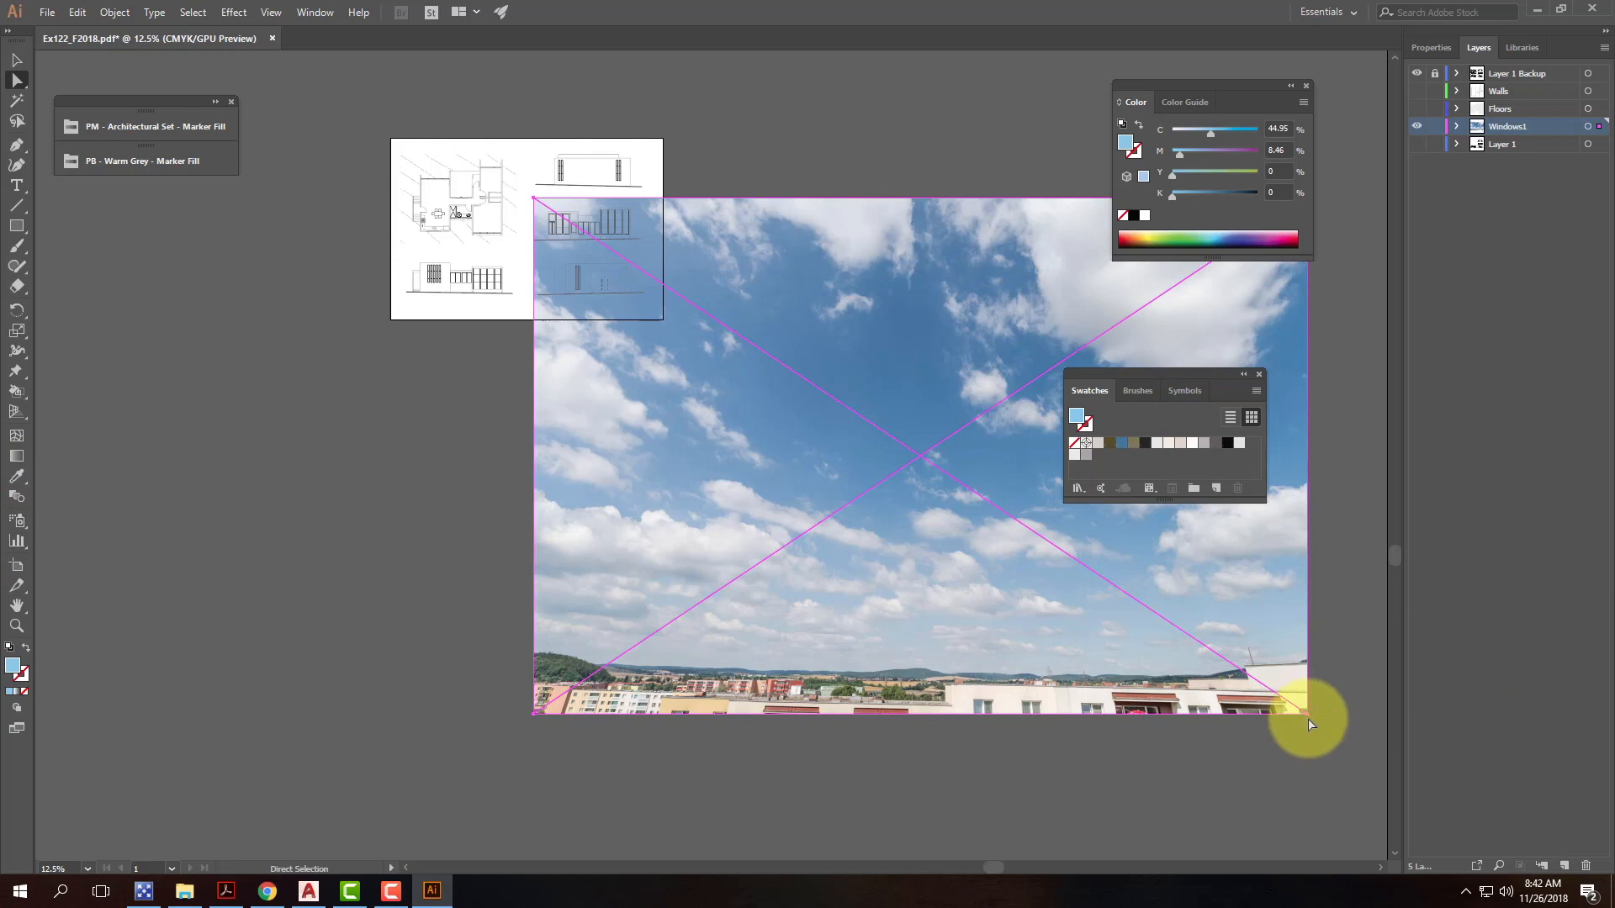
# Step: Scale the sky photo down proportionally to about the middle elevation's width, position it over all its windows, and deselect it
pyautogui.click(17, 59)
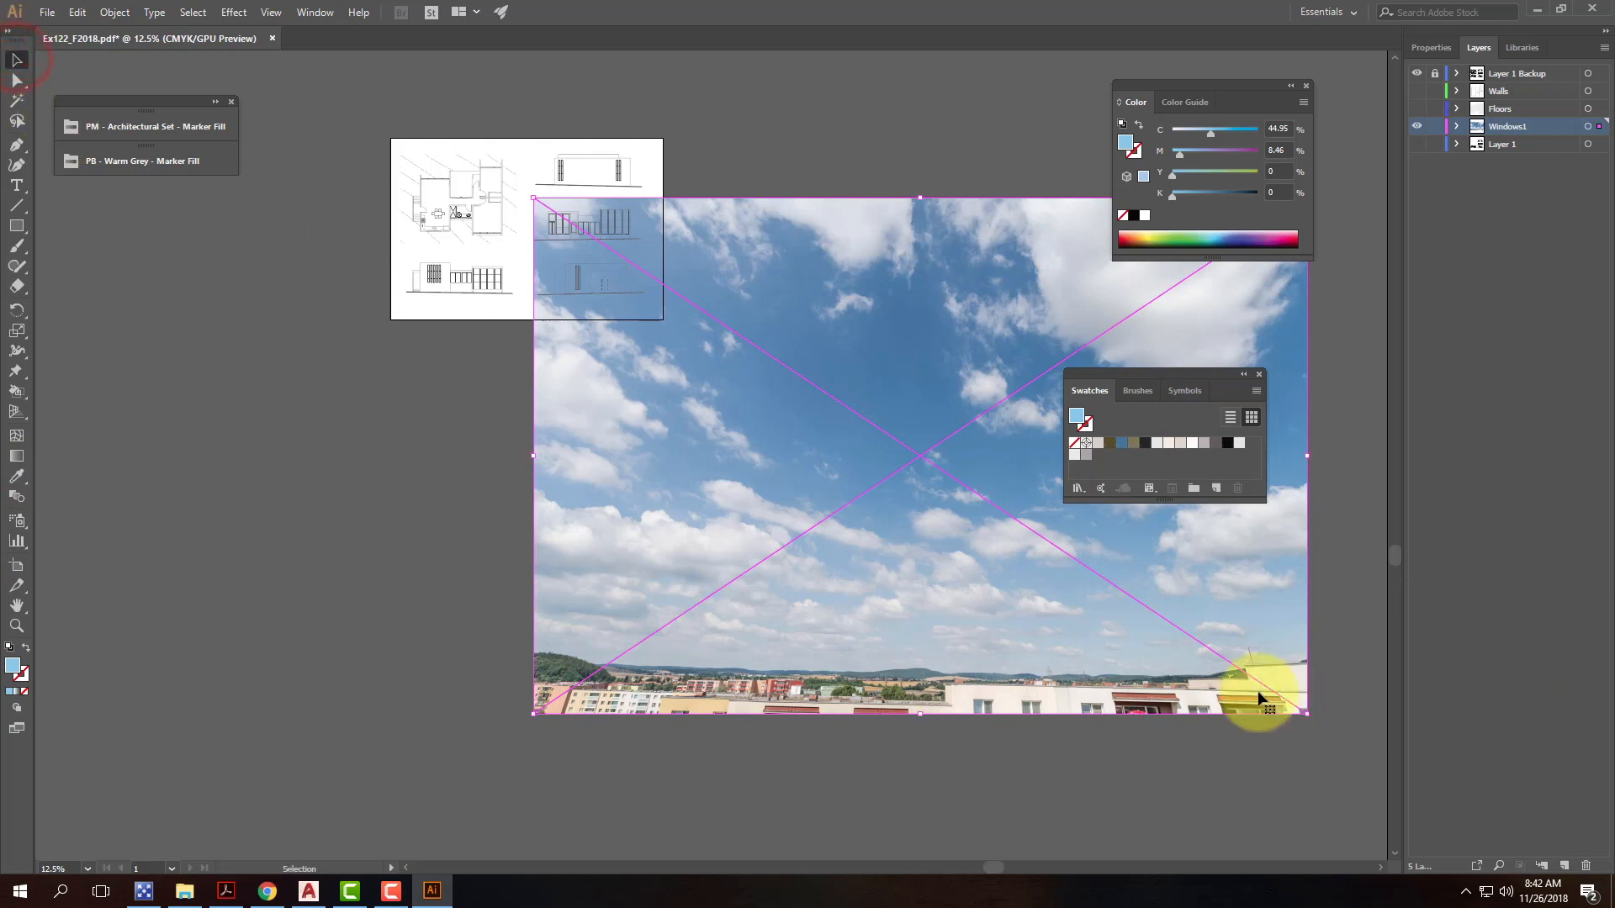
pyautogui.moveTo(1306, 714); pyautogui.dragTo(637, 266)
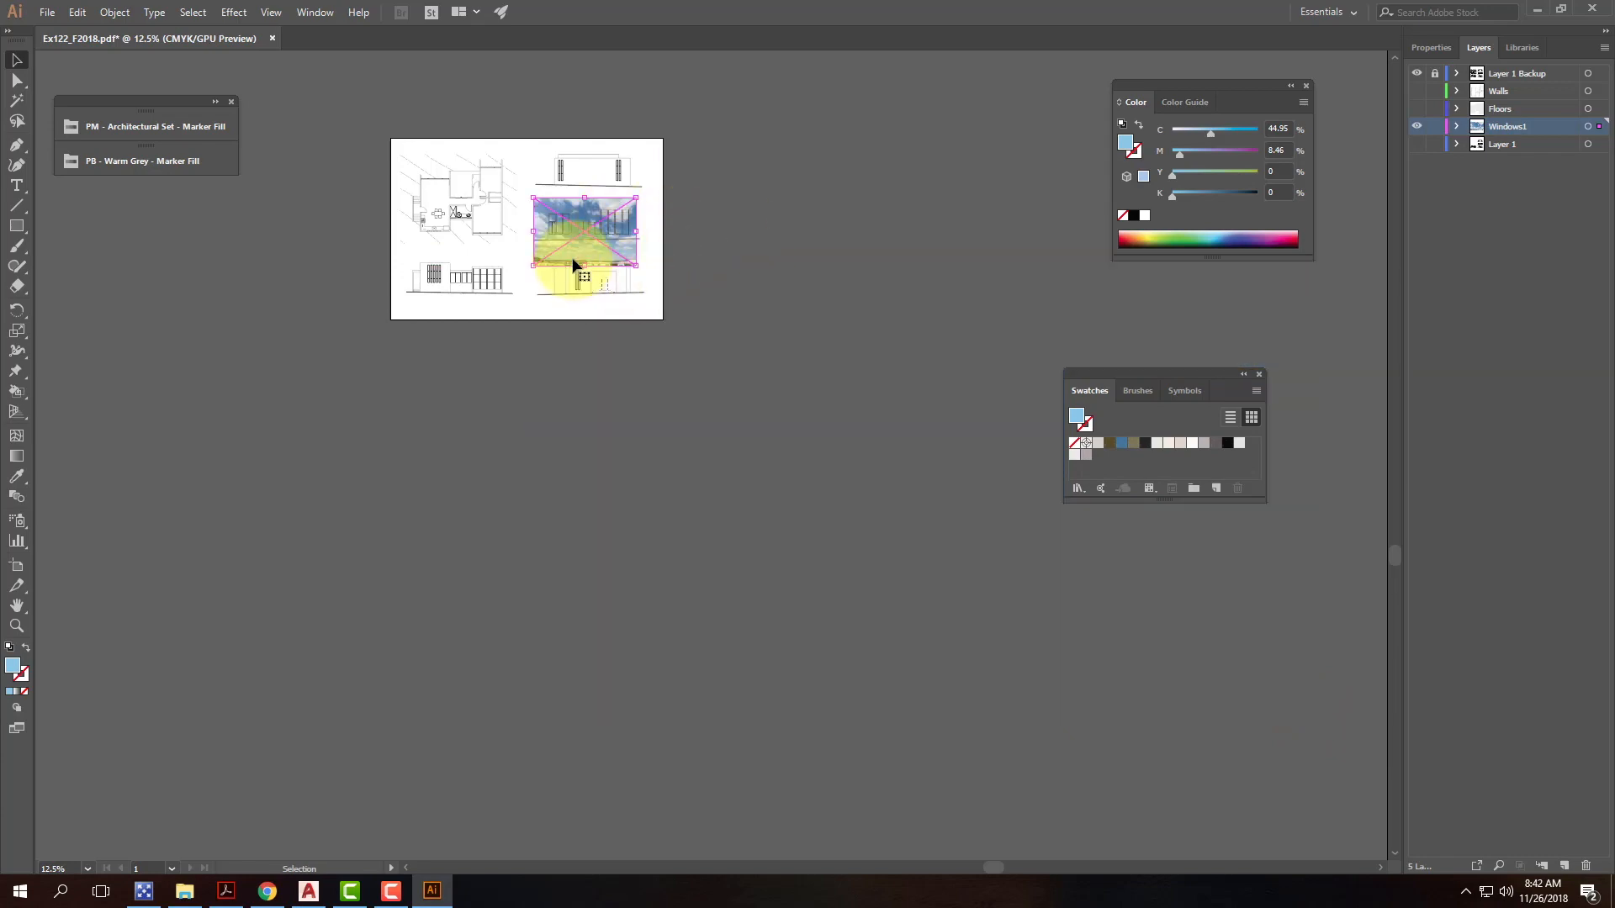
pyautogui.hotkey('ctrl', '=')
pyautogui.hotkey('ctrl', '=')
pyautogui.hotkey('ctrl', '=')
pyautogui.hotkey('ctrl', '=')
pyautogui.hotkey('ctrl', '=')
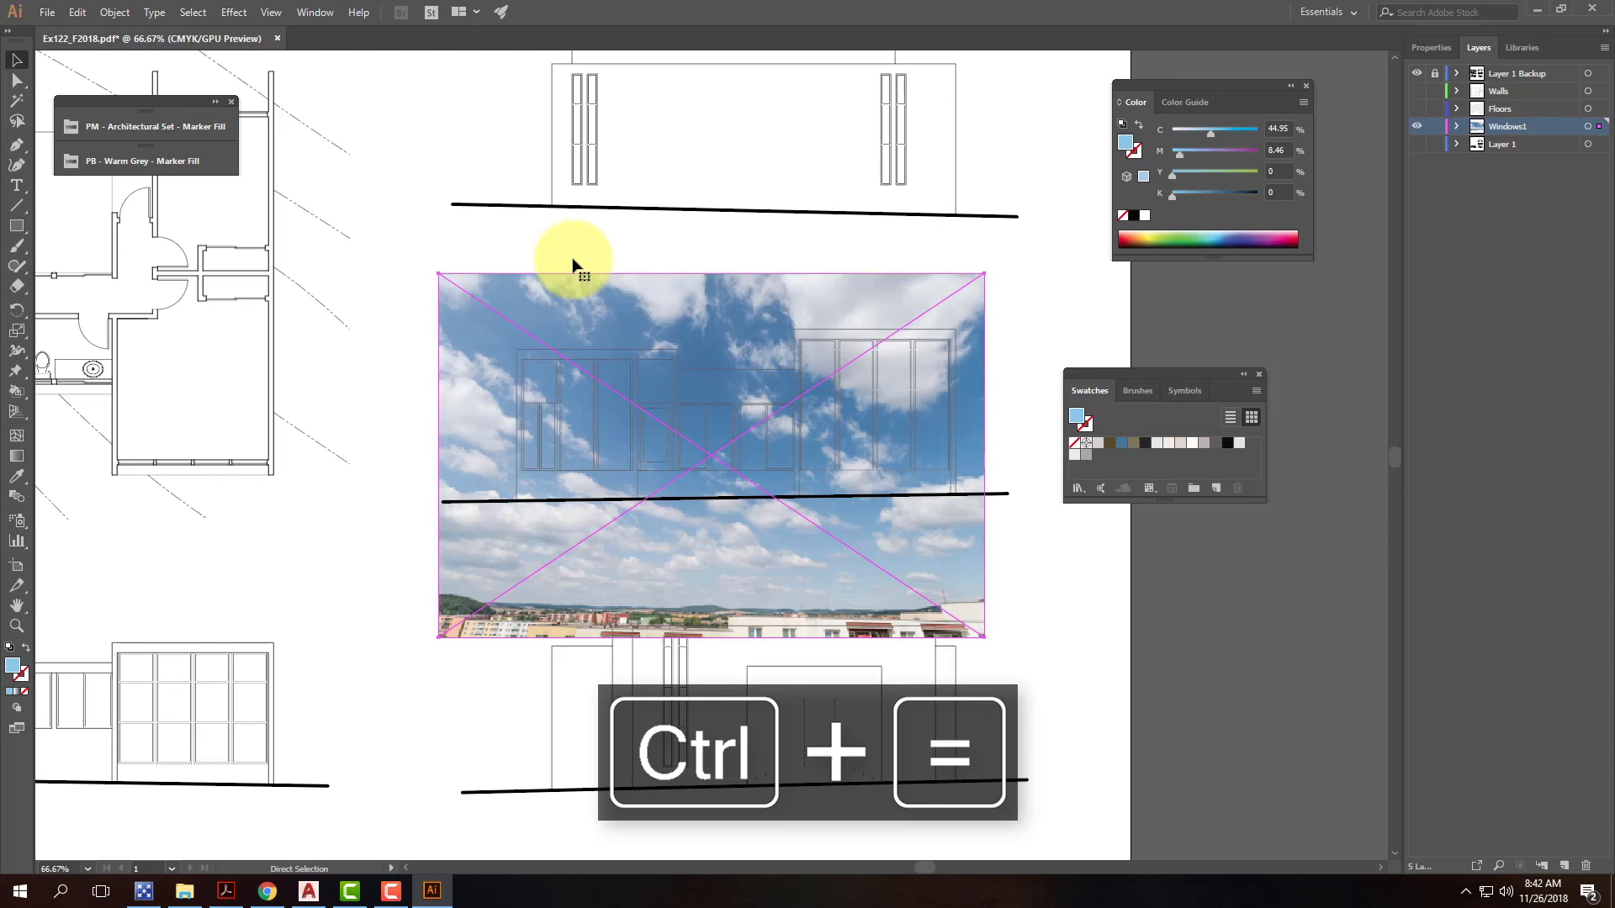
pyautogui.hotkey('ctrl', '=')
pyautogui.moveTo(685, 607); pyautogui.dragTo(723, 572)
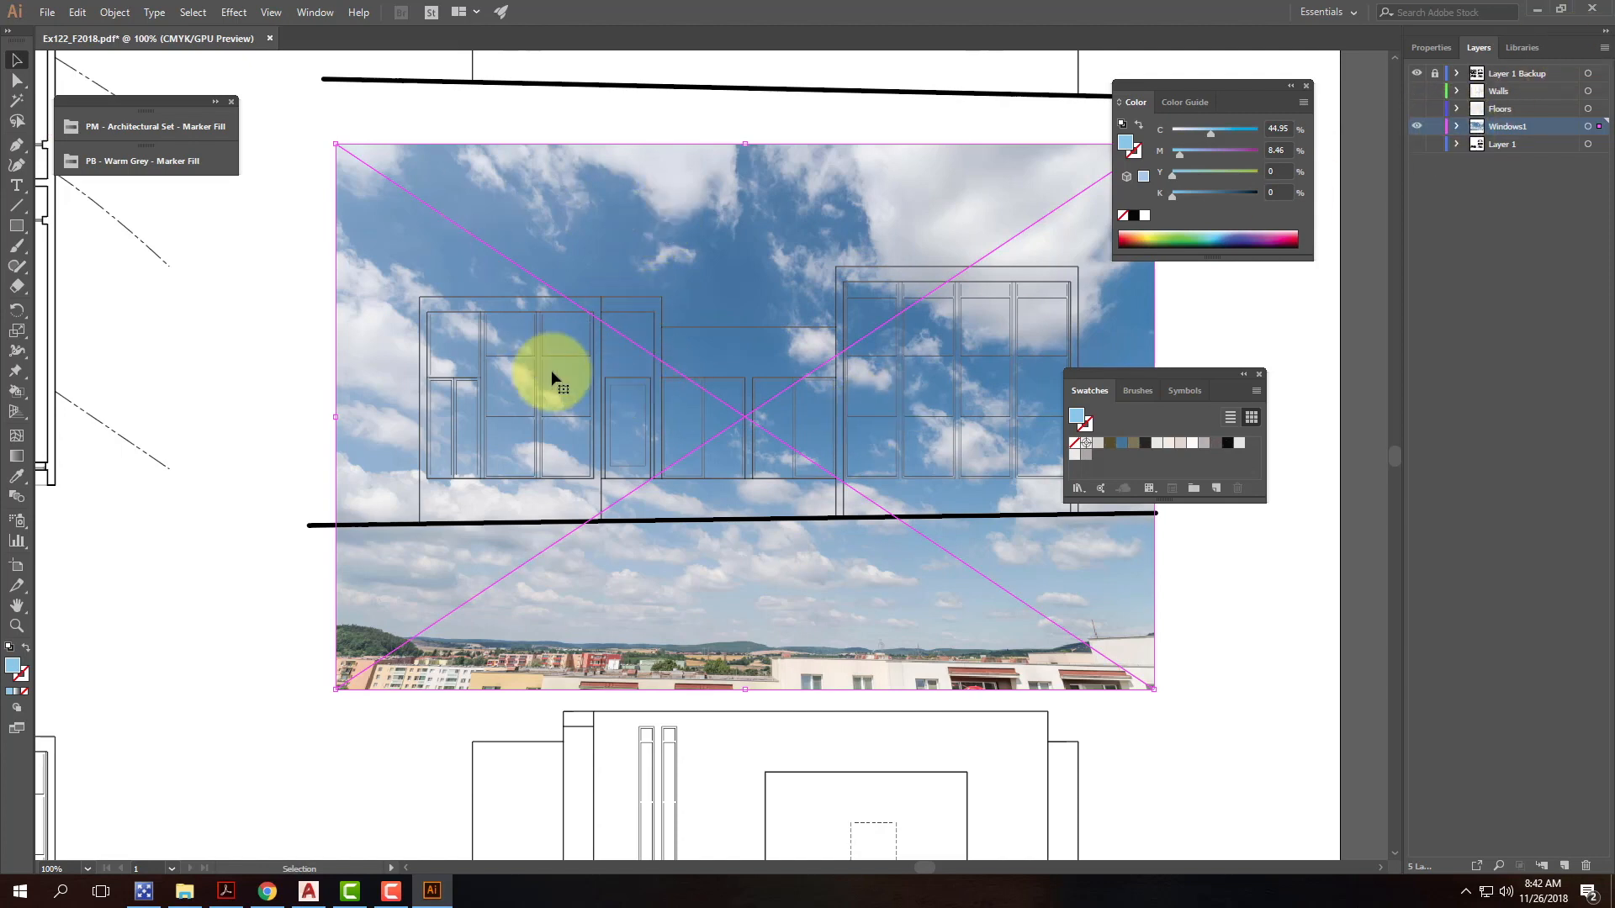
pyautogui.click(1288, 318)
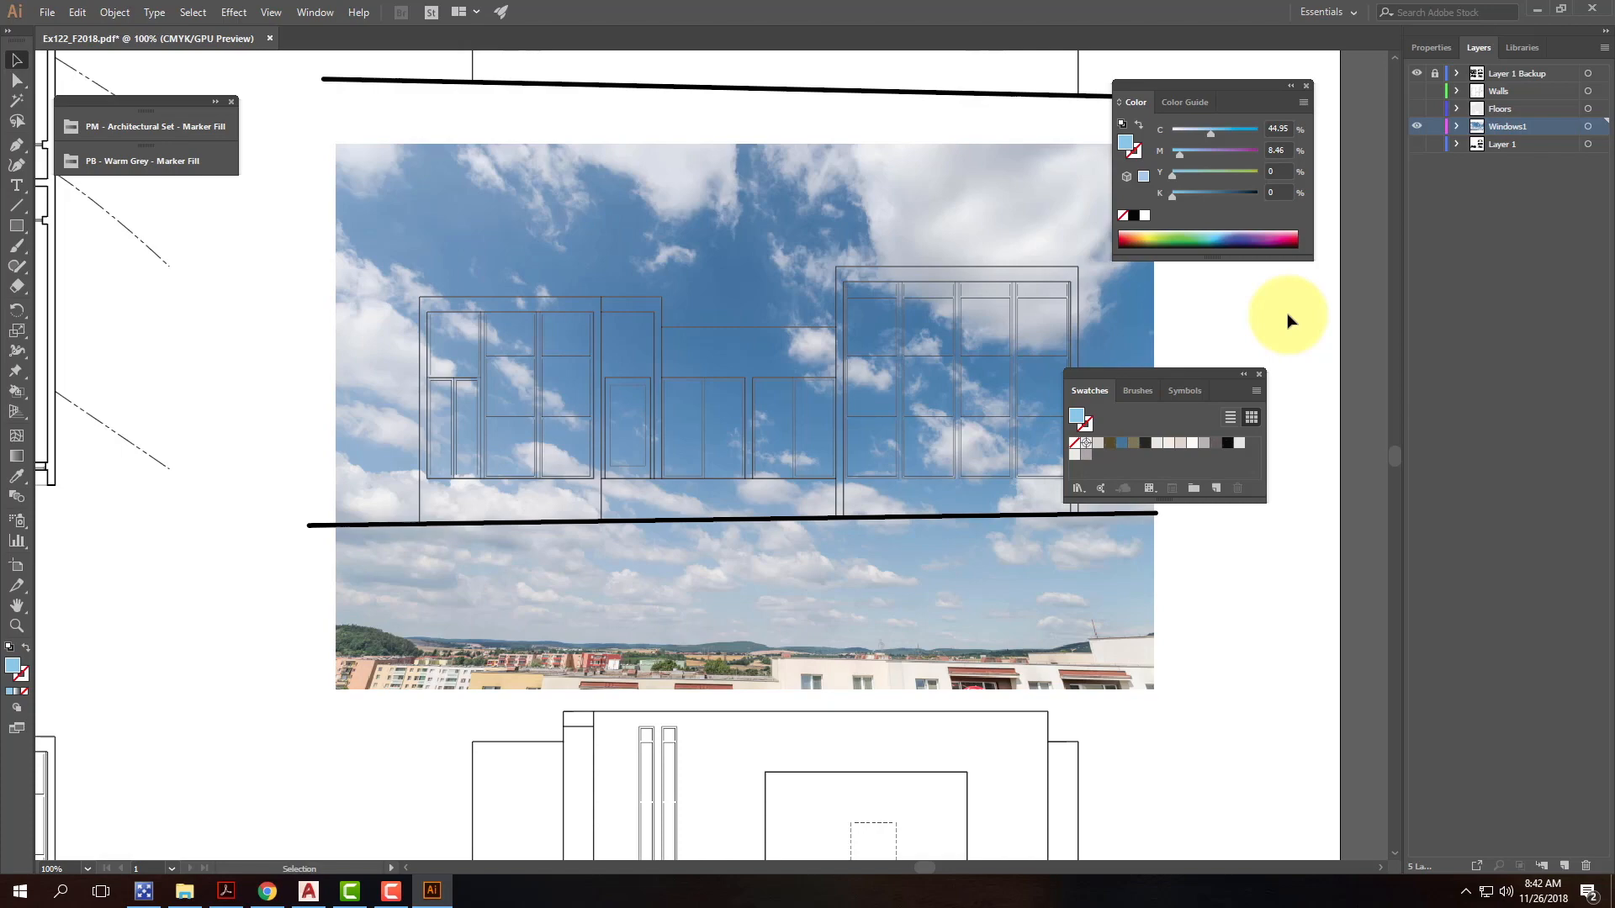
# Step: Switch to Chrome and look through the Illustrator 3.14 [complex clipping masks] tutorial on the Digital Tools site
pyautogui.click(270, 891)
pyautogui.click(504, 14)
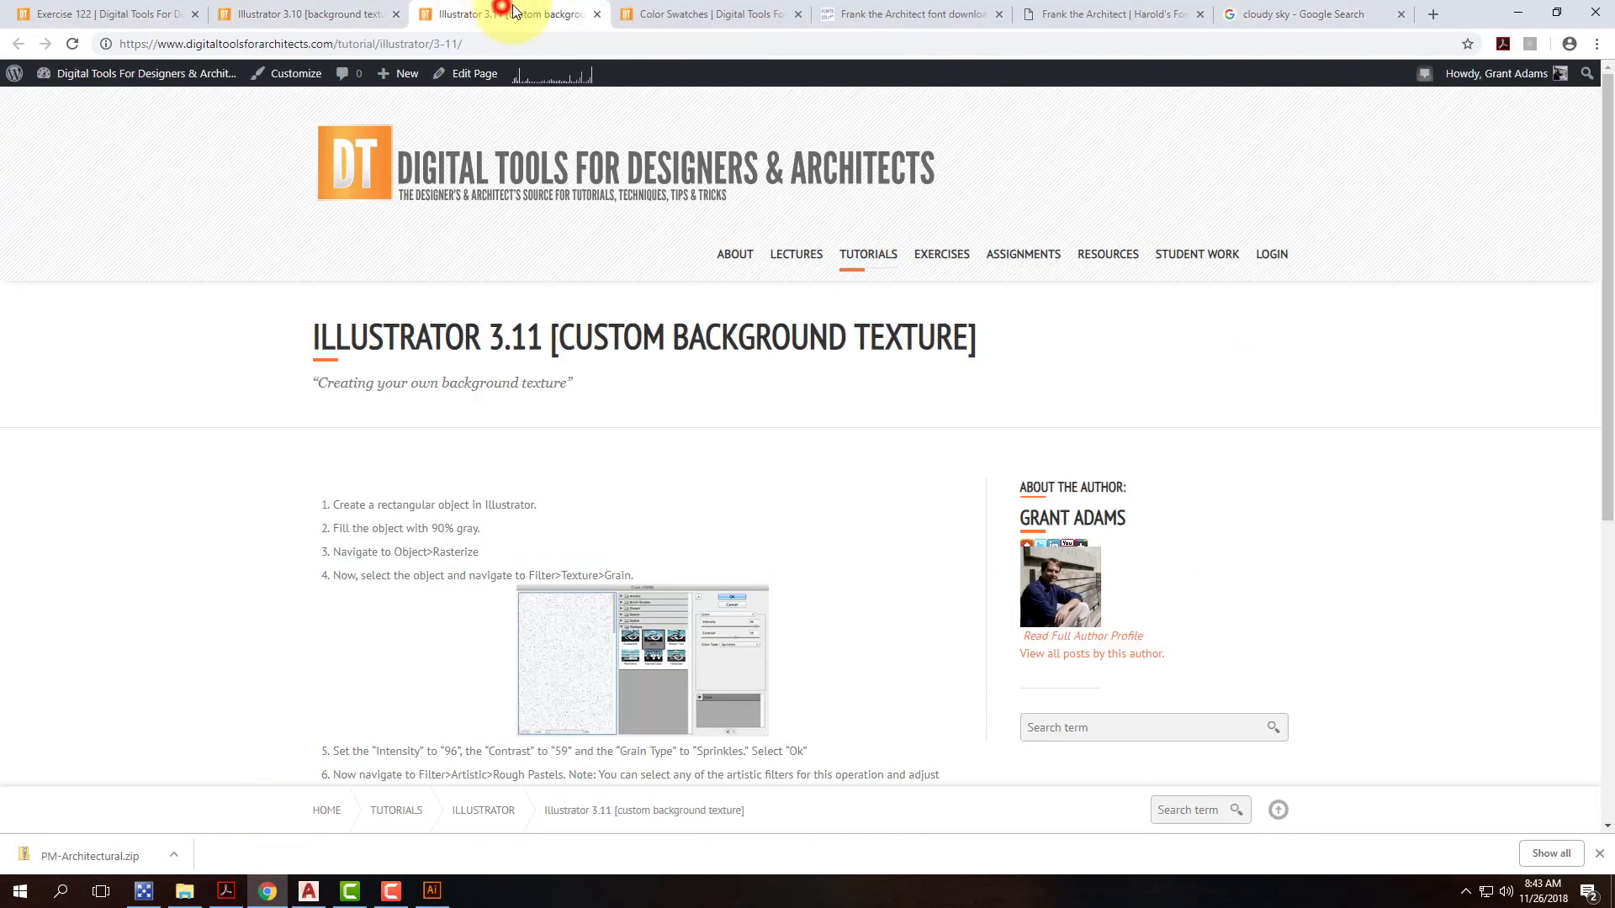
pyautogui.moveTo(871, 252)
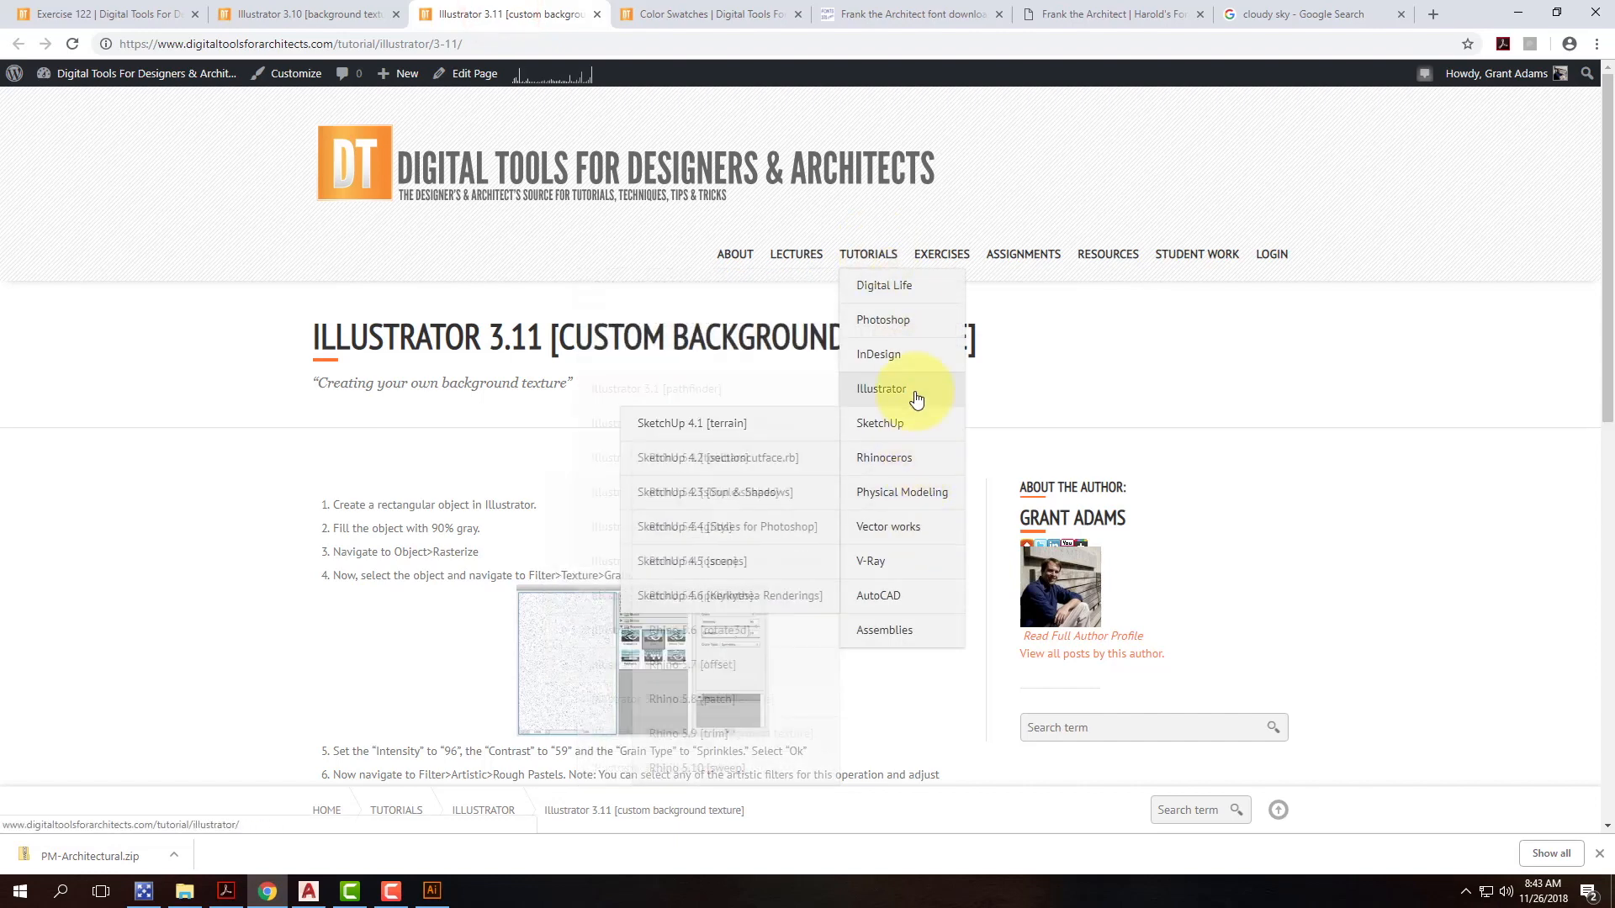
pyautogui.moveTo(916, 399)
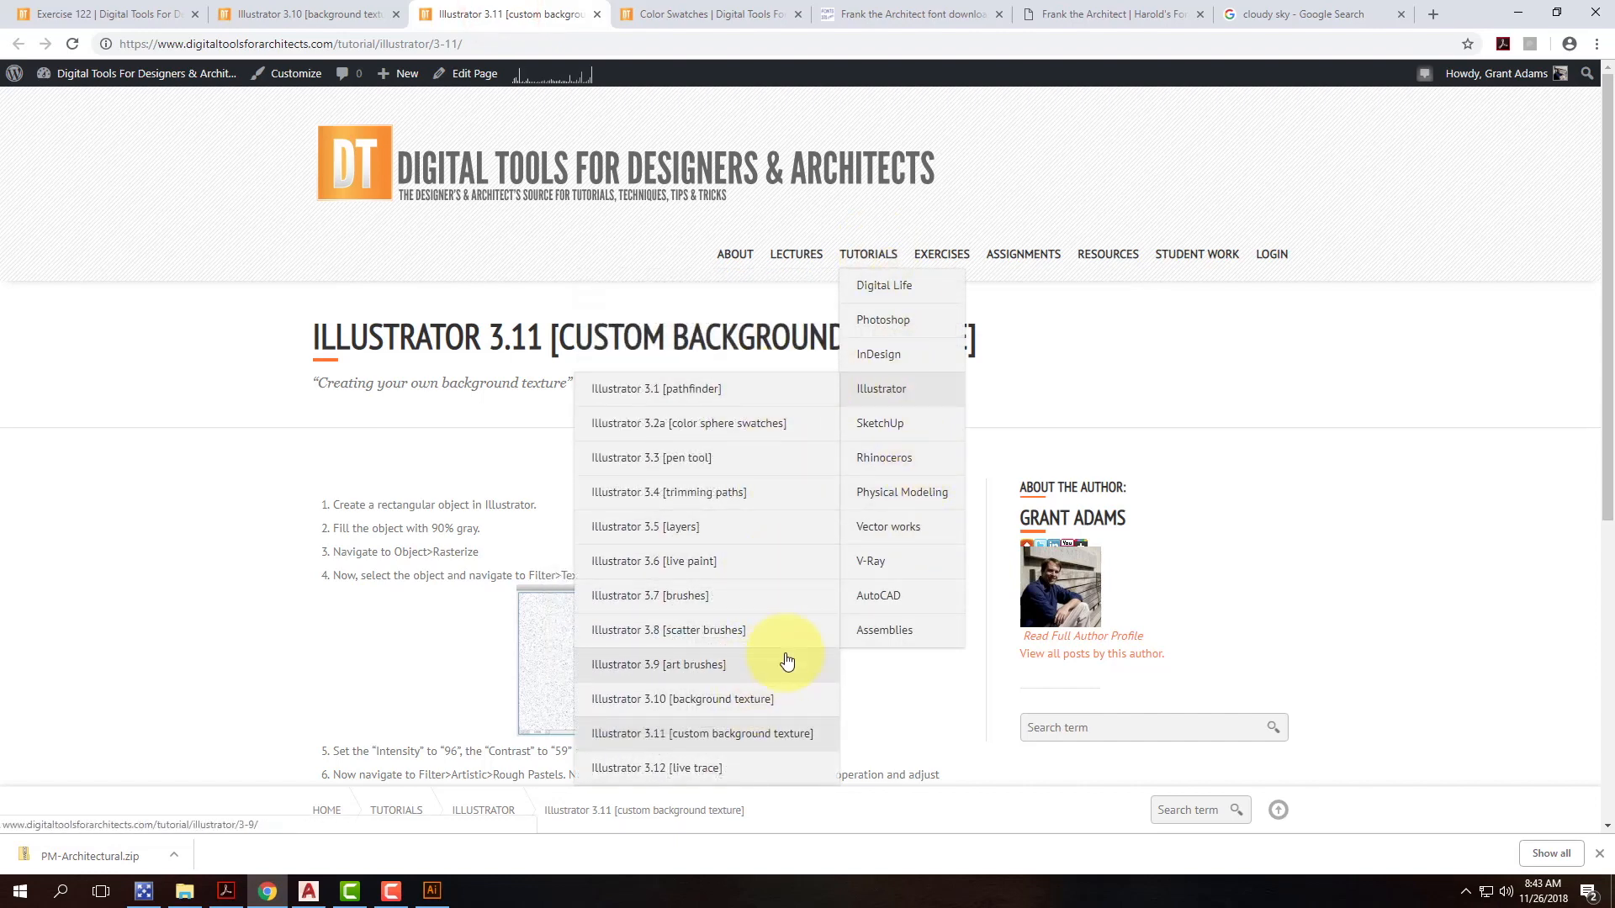
pyautogui.scroll(-3, 786, 665)
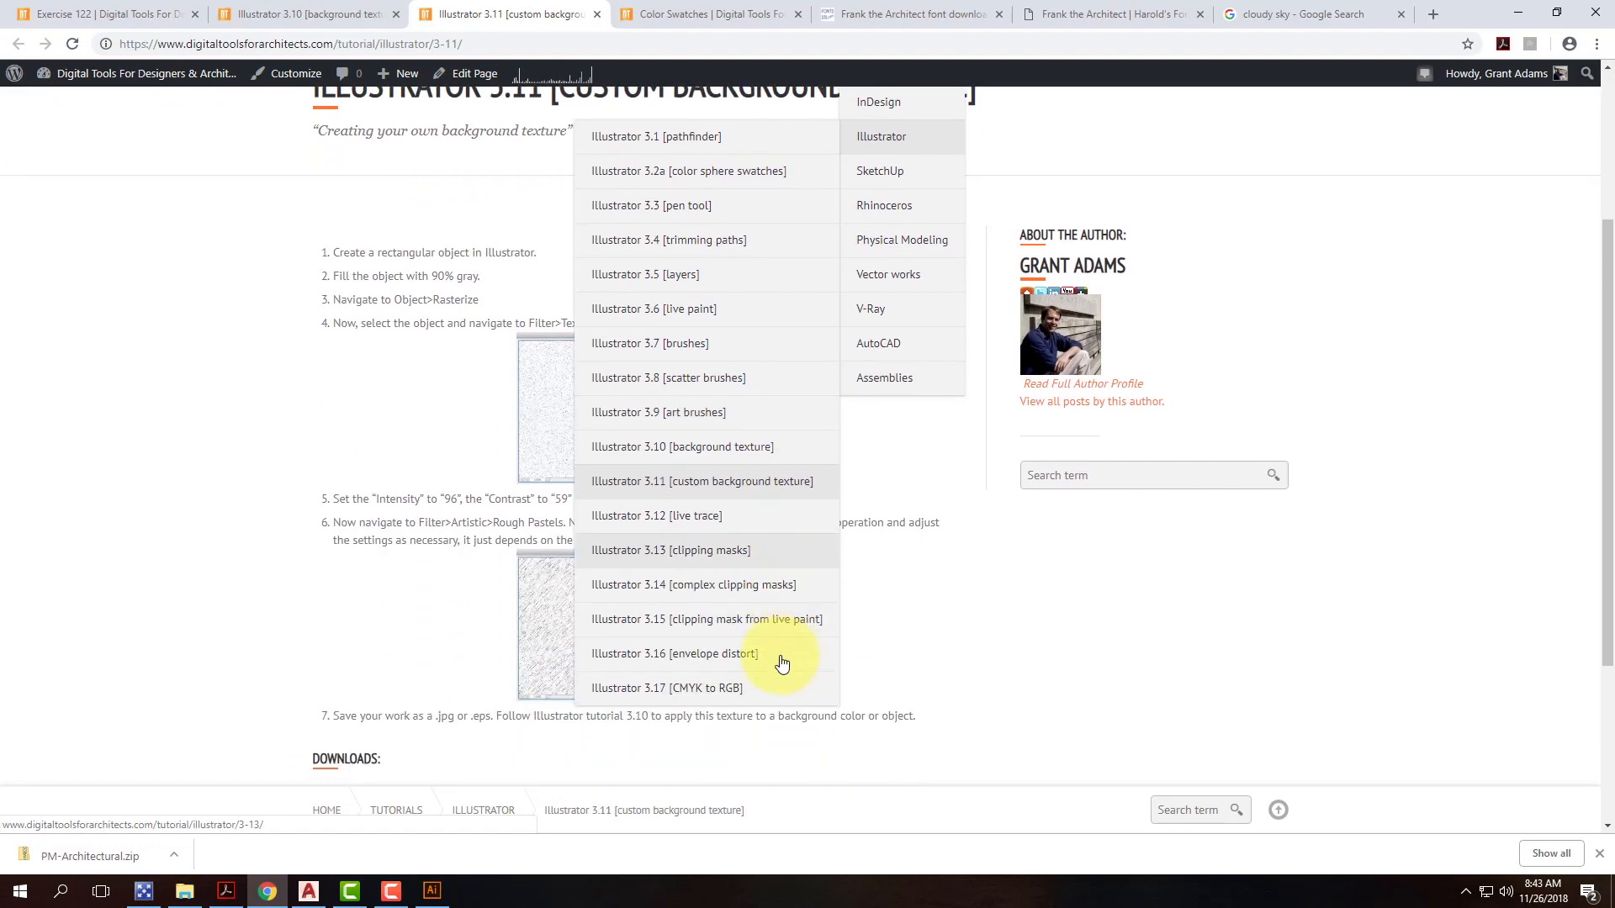
pyautogui.click(740, 593)
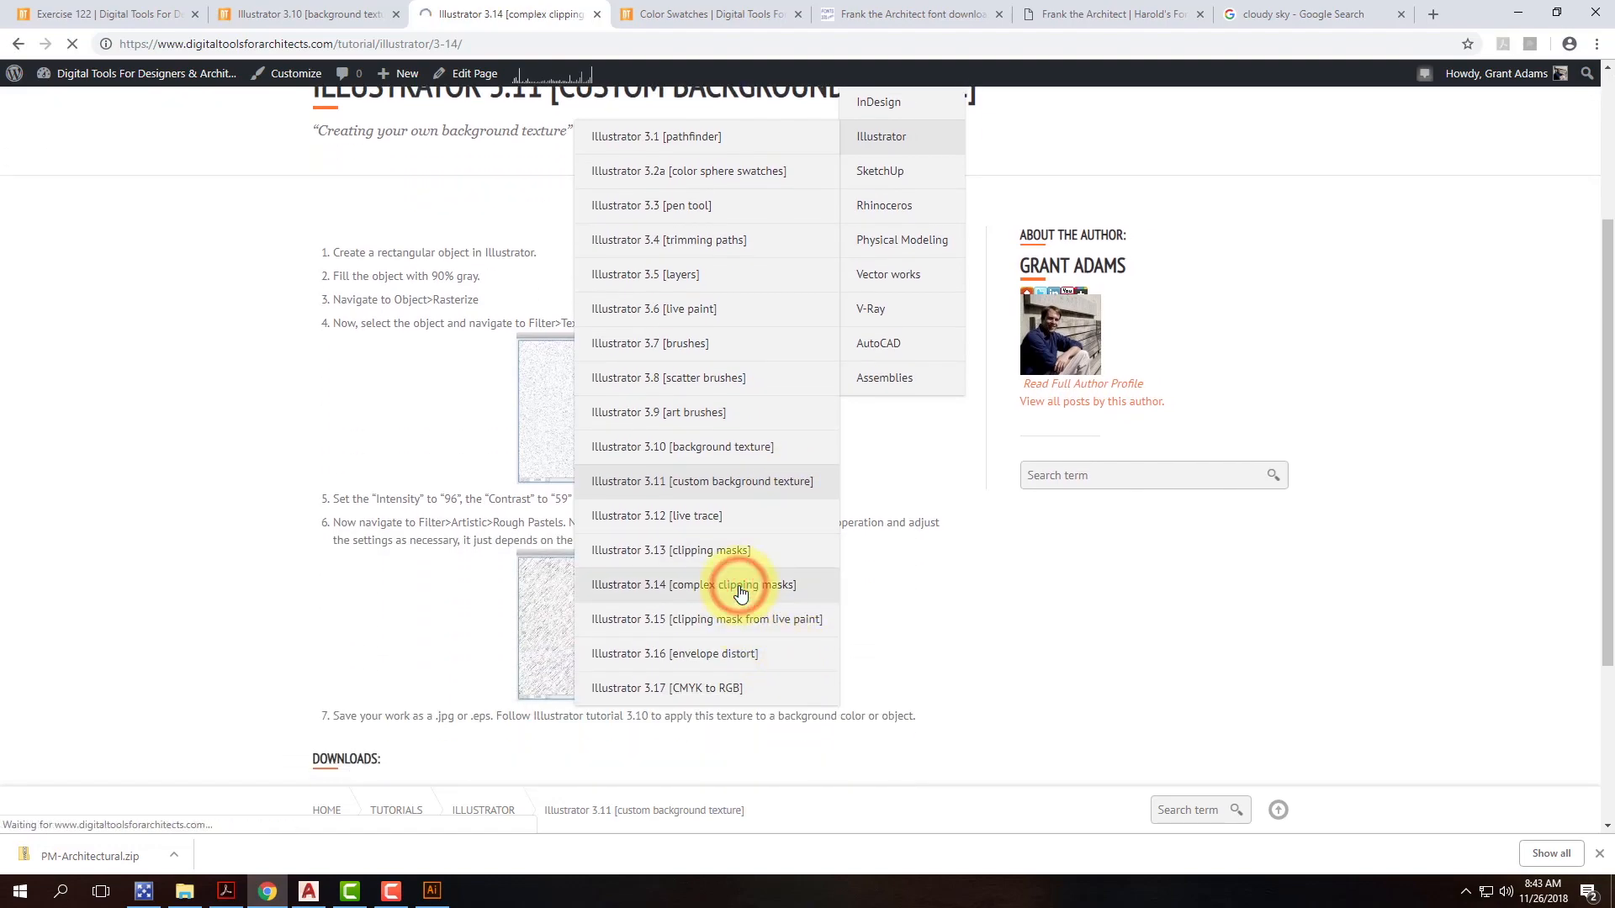
pyautogui.scroll(-5, 974, 445)
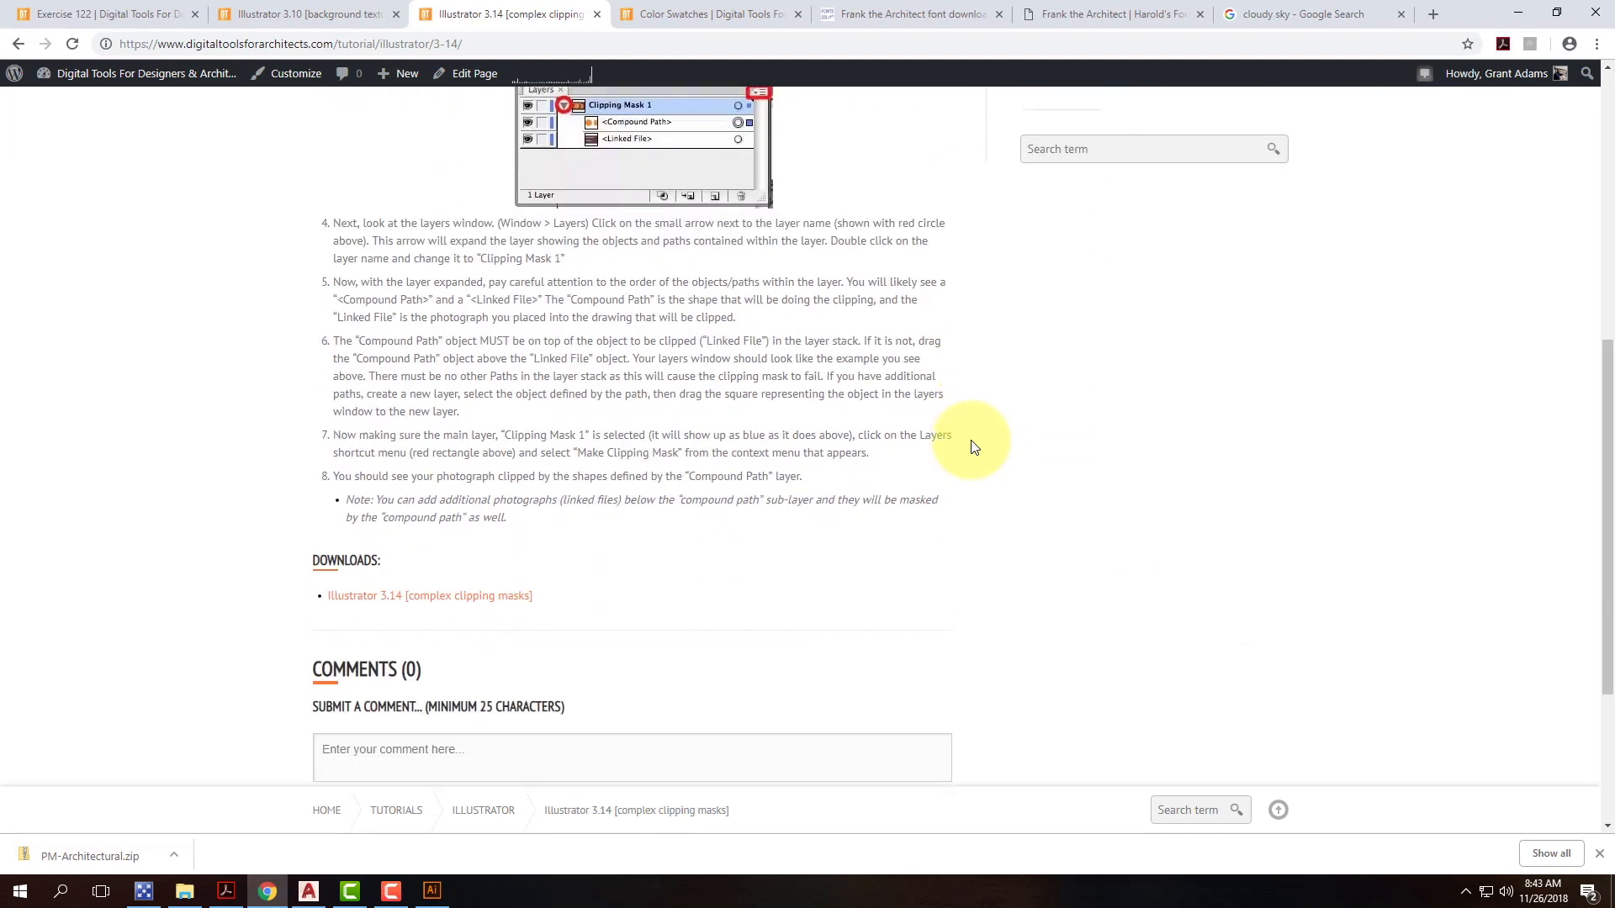
pyautogui.scroll(2, 974, 446)
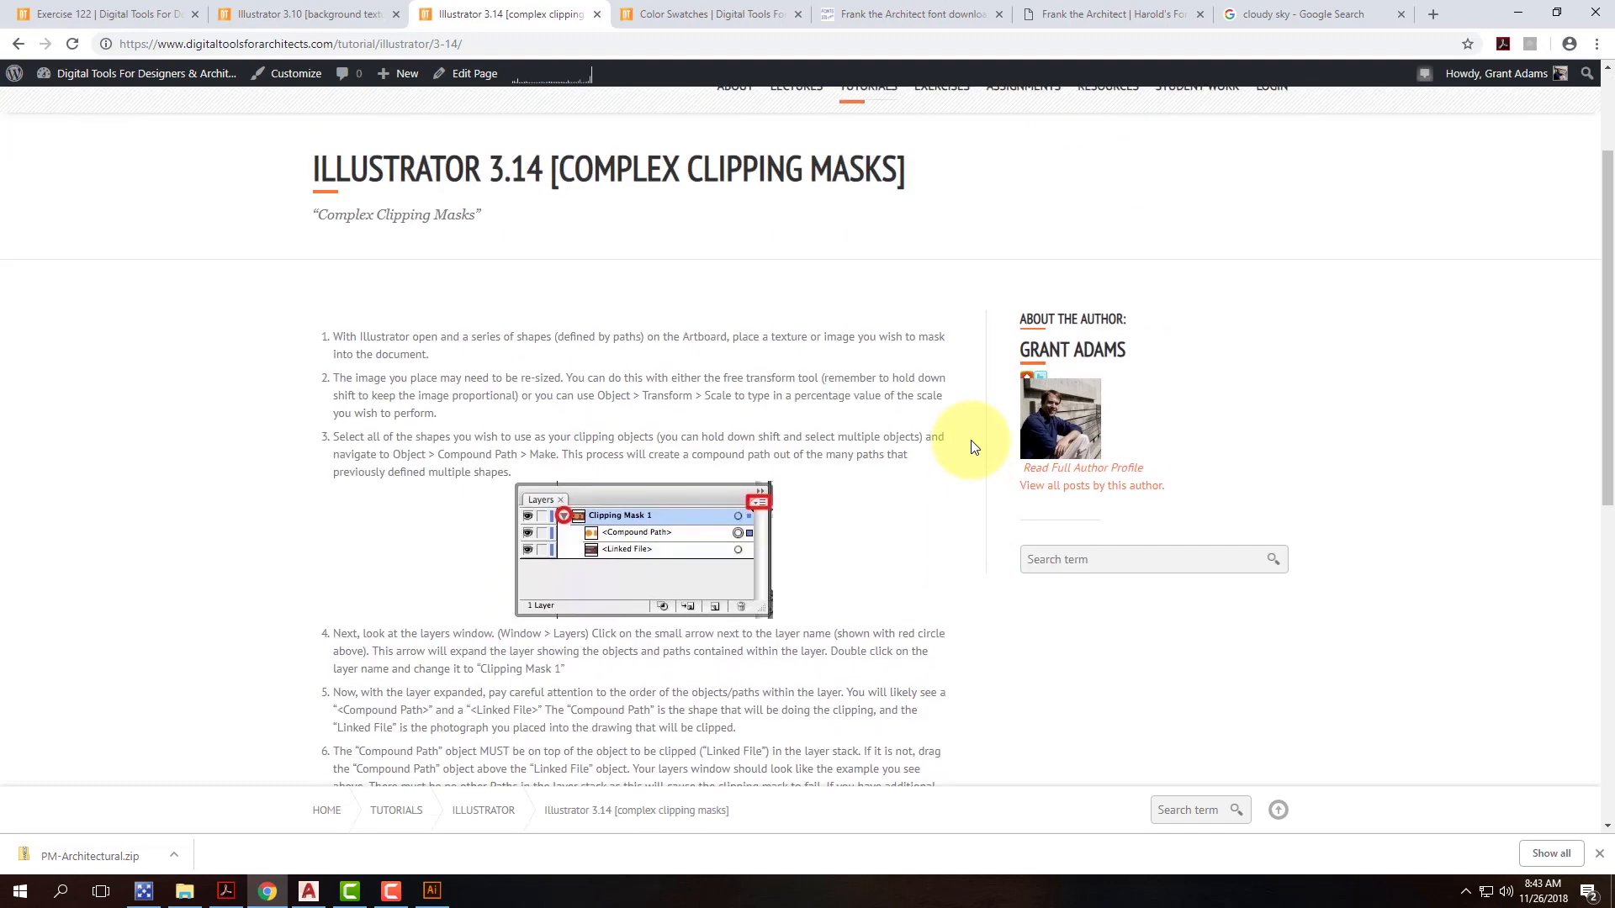
# Step: Look through the Illustrator 3.15 [clipping mask from live paint] tutorial from start to end and return to Illustrator
pyautogui.scroll(2, 974, 446)
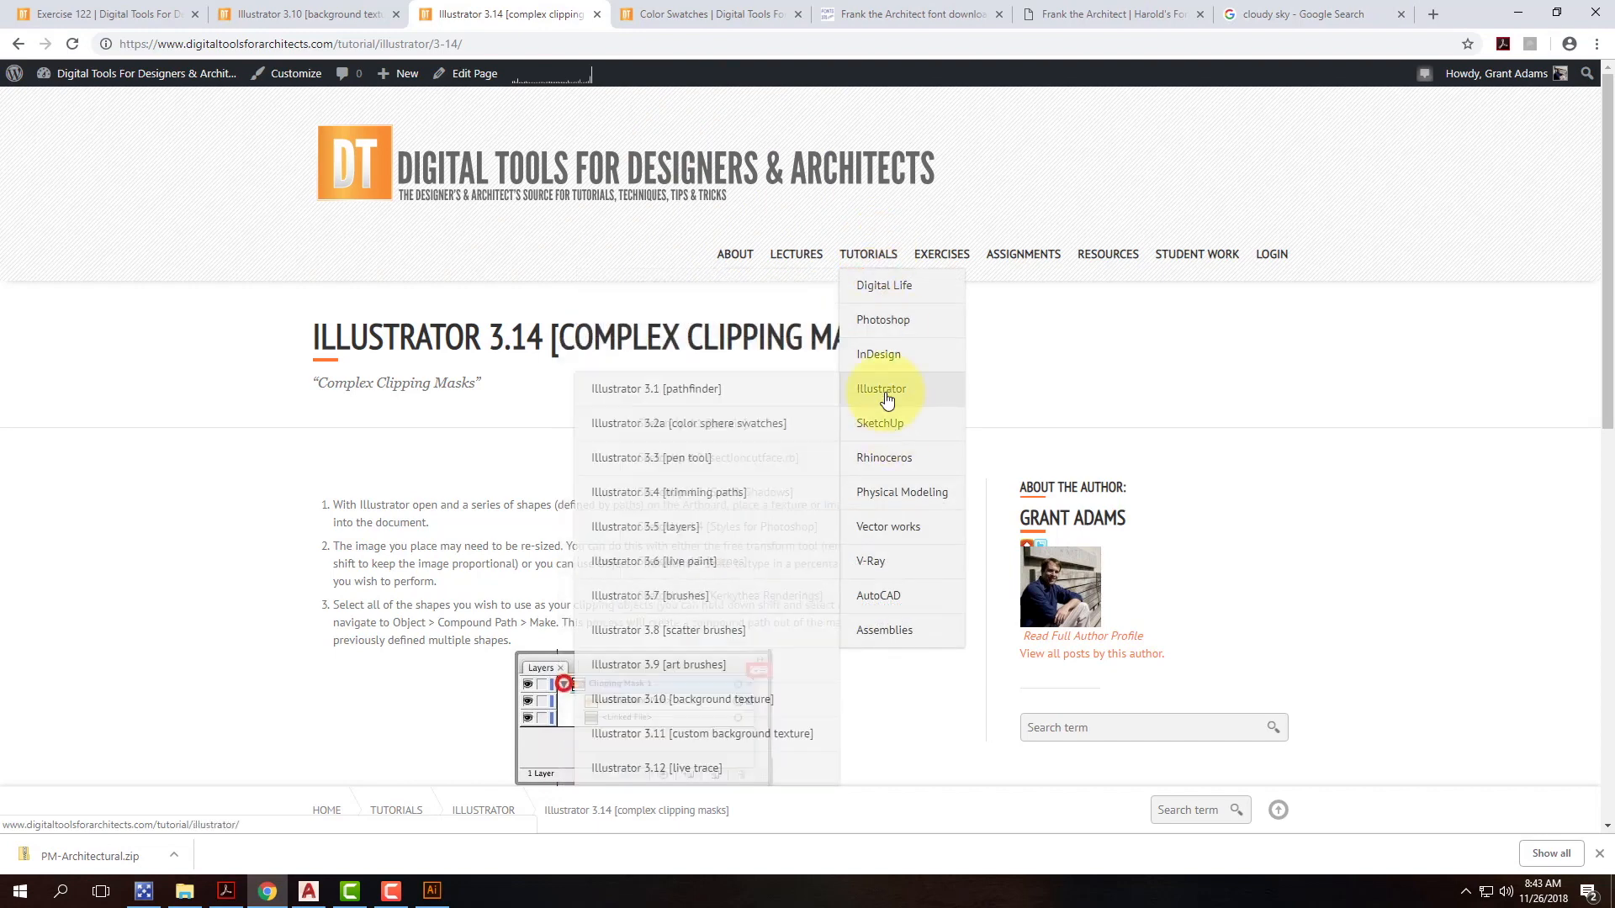
pyautogui.scroll(-2, 723, 601)
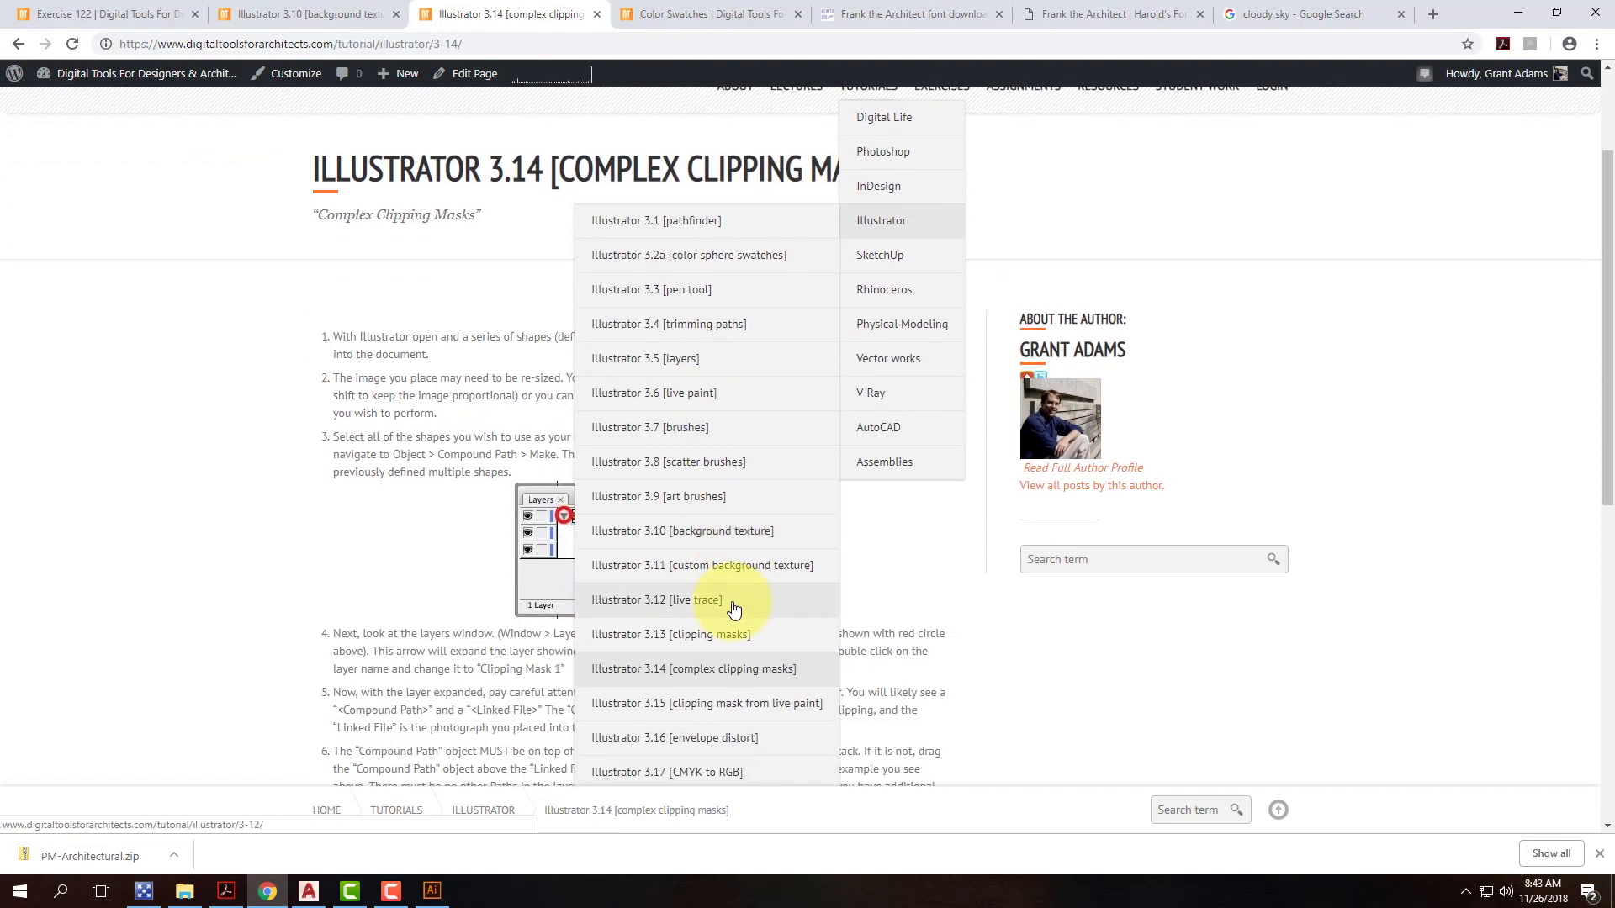
pyautogui.scroll(-1, 734, 608)
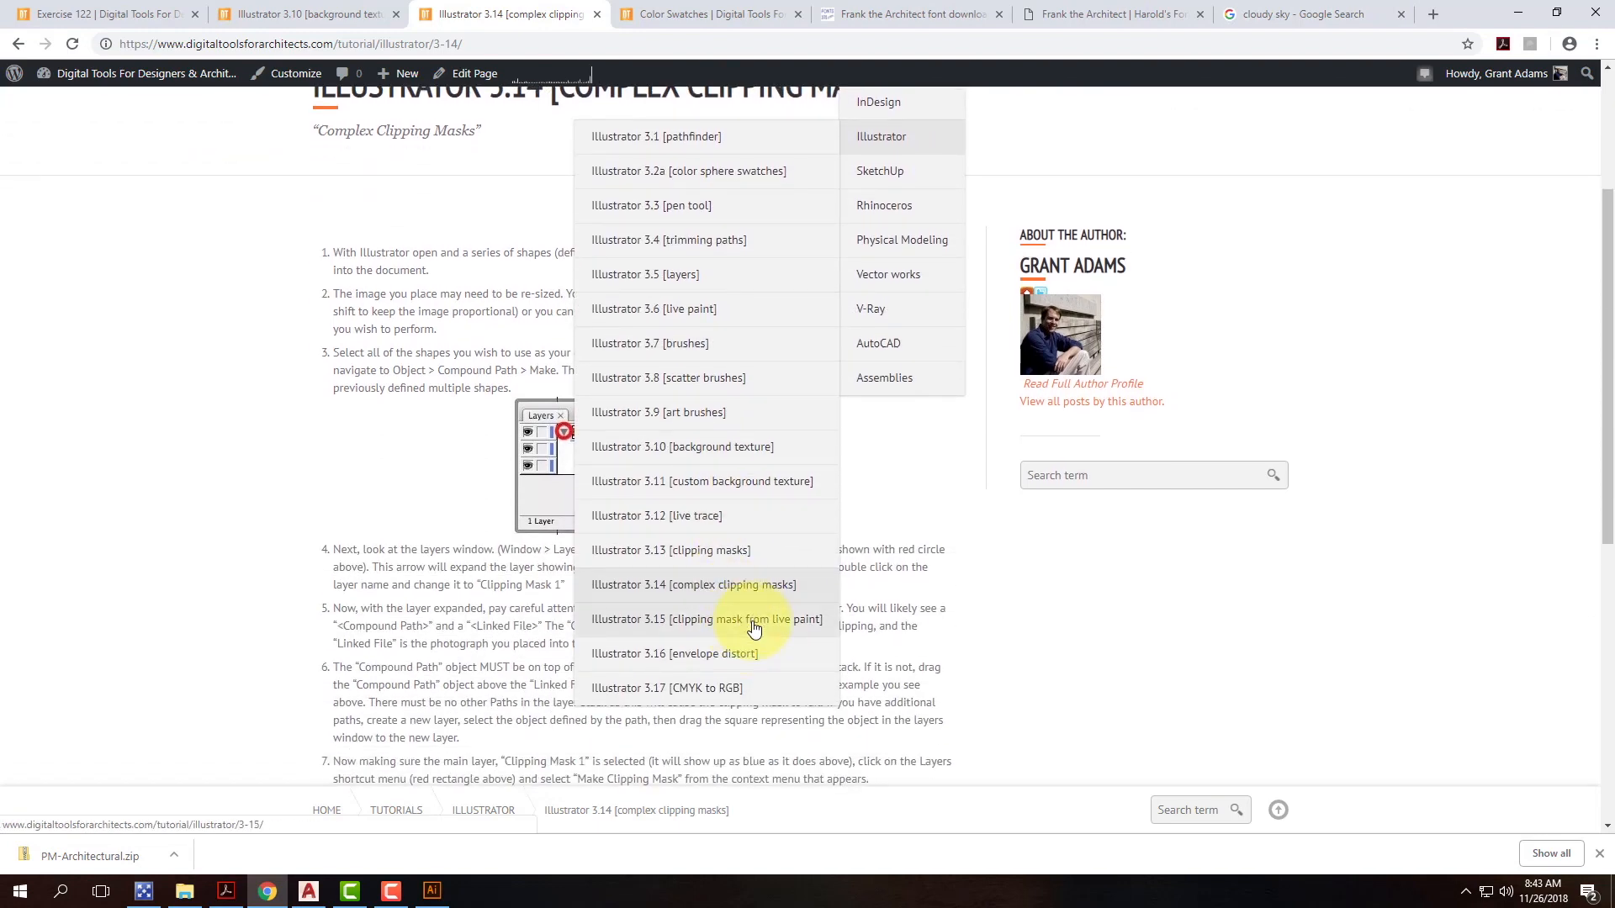
pyautogui.click(753, 627)
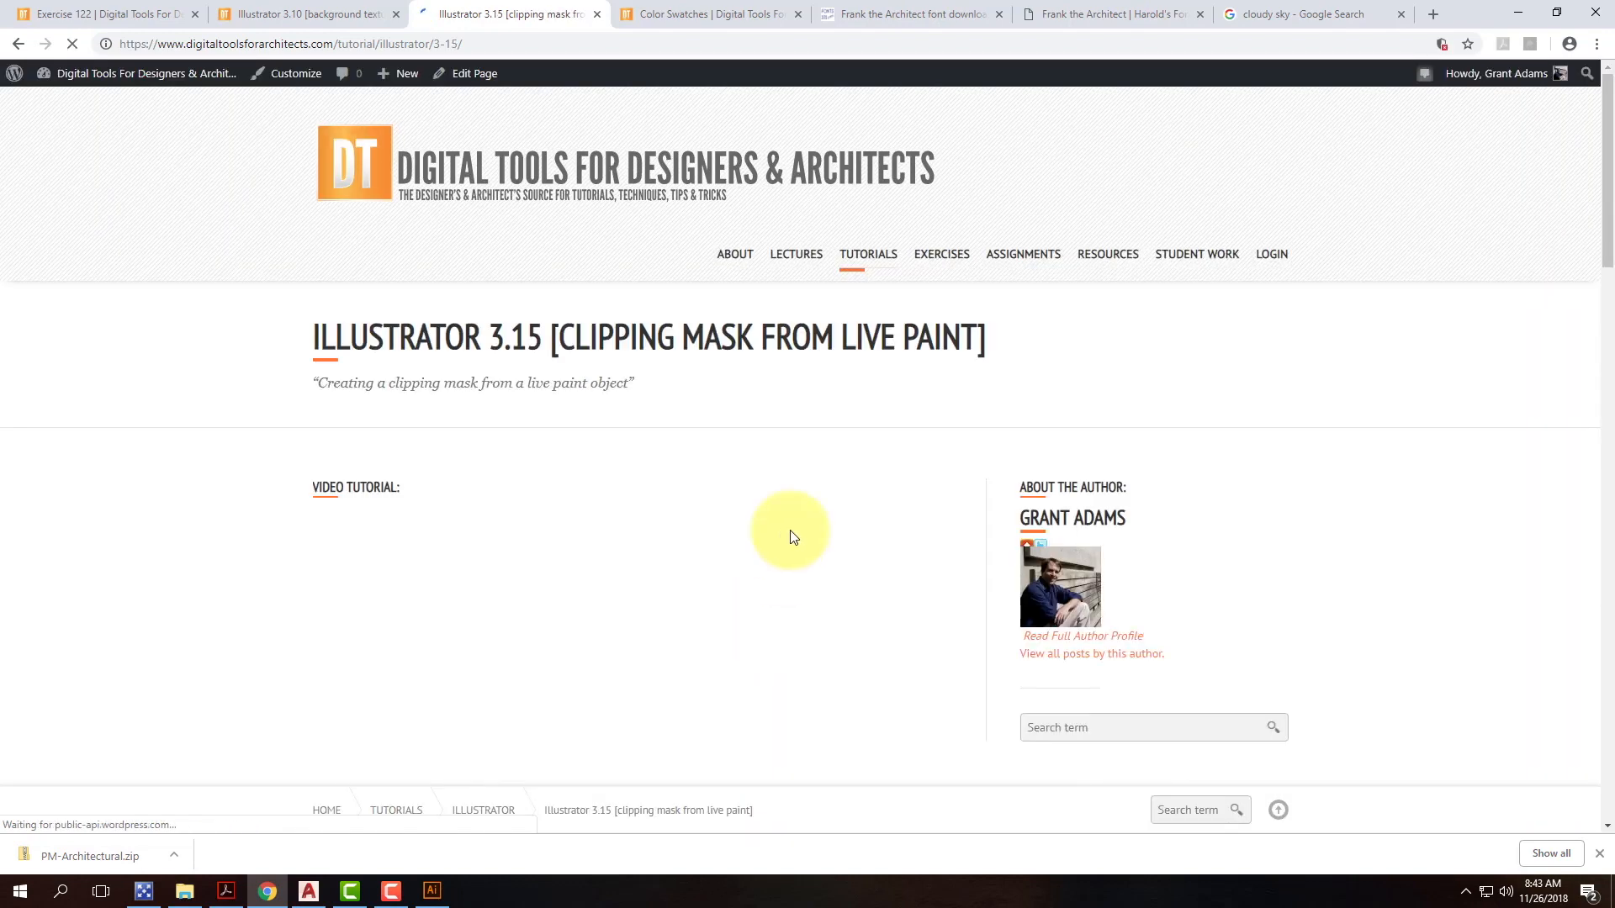
pyautogui.scroll(-3, 501, 462)
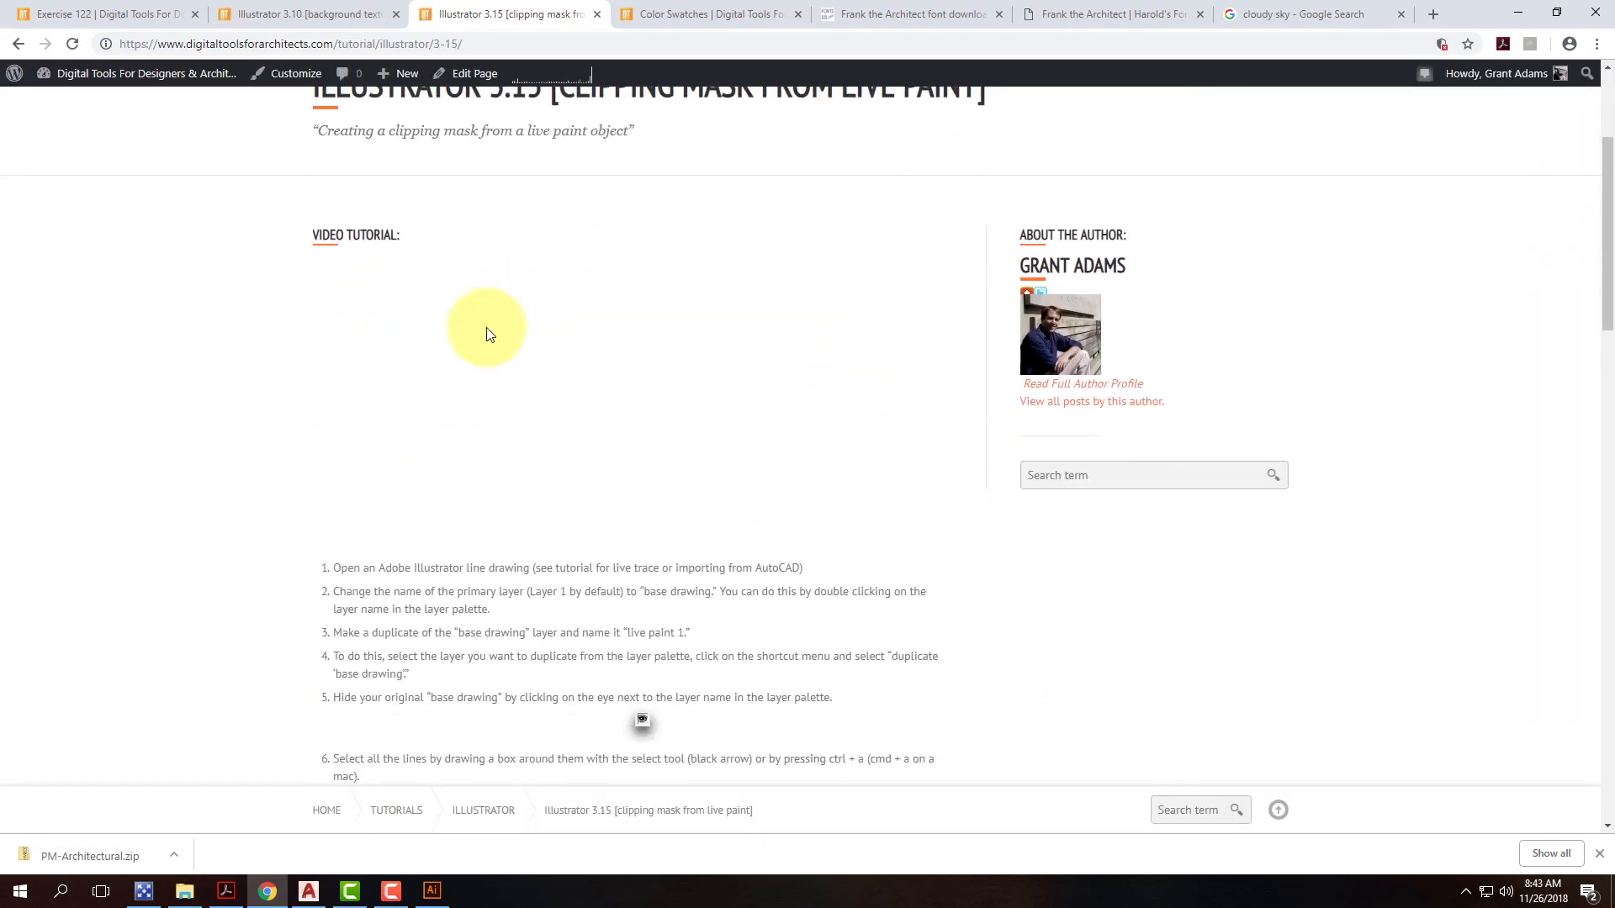
pyautogui.scroll(-16, 709, 470)
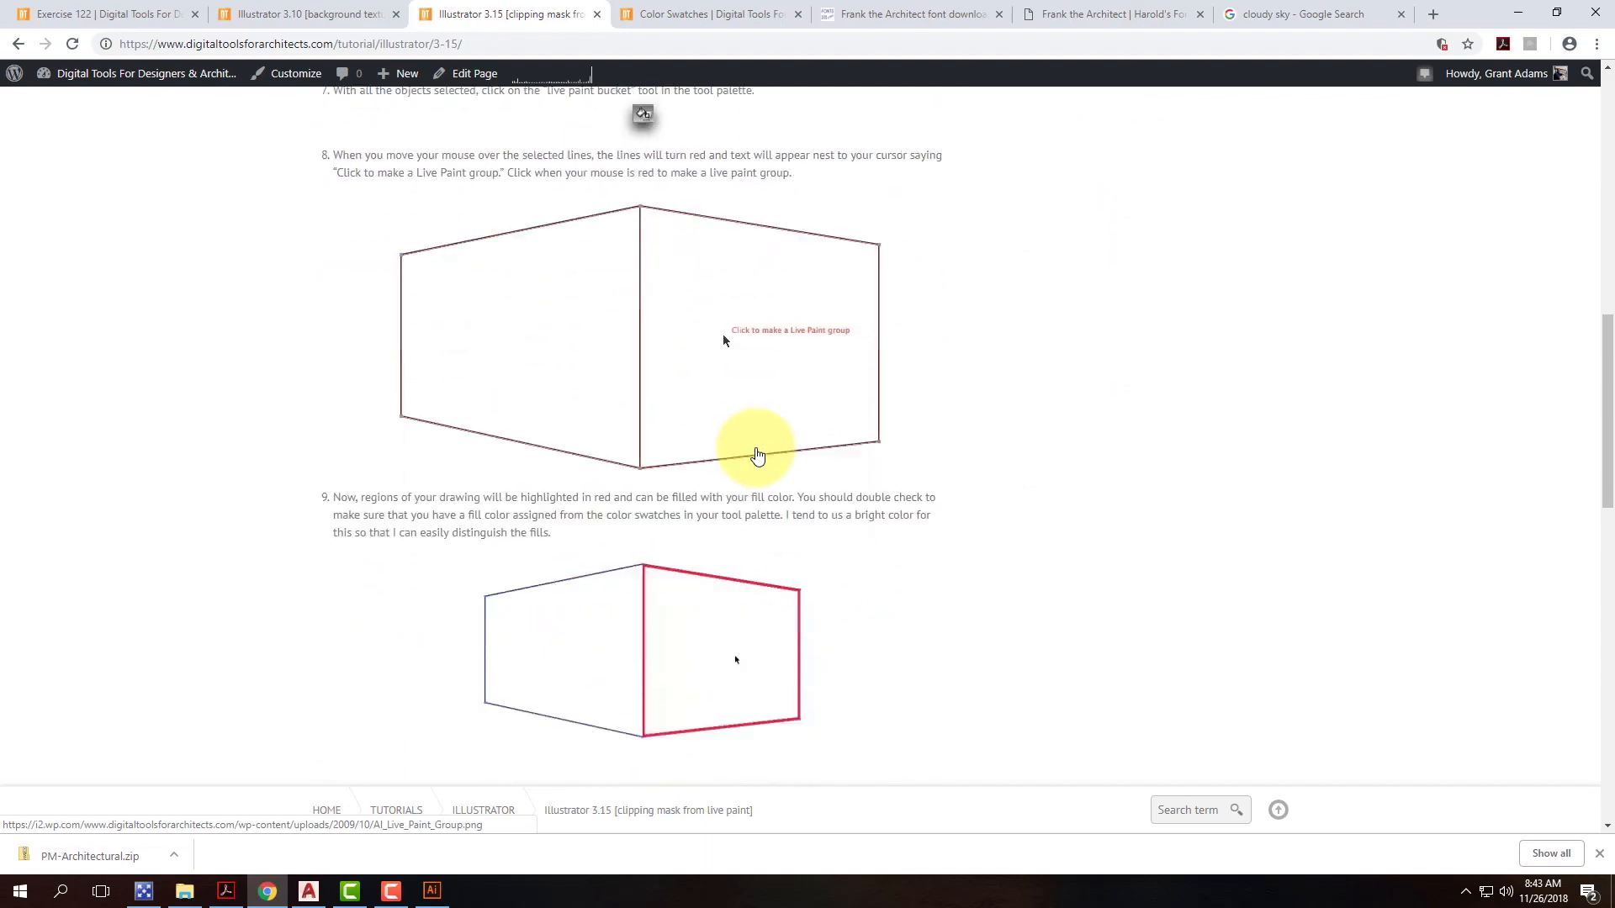
pyautogui.scroll(-15, 767, 468)
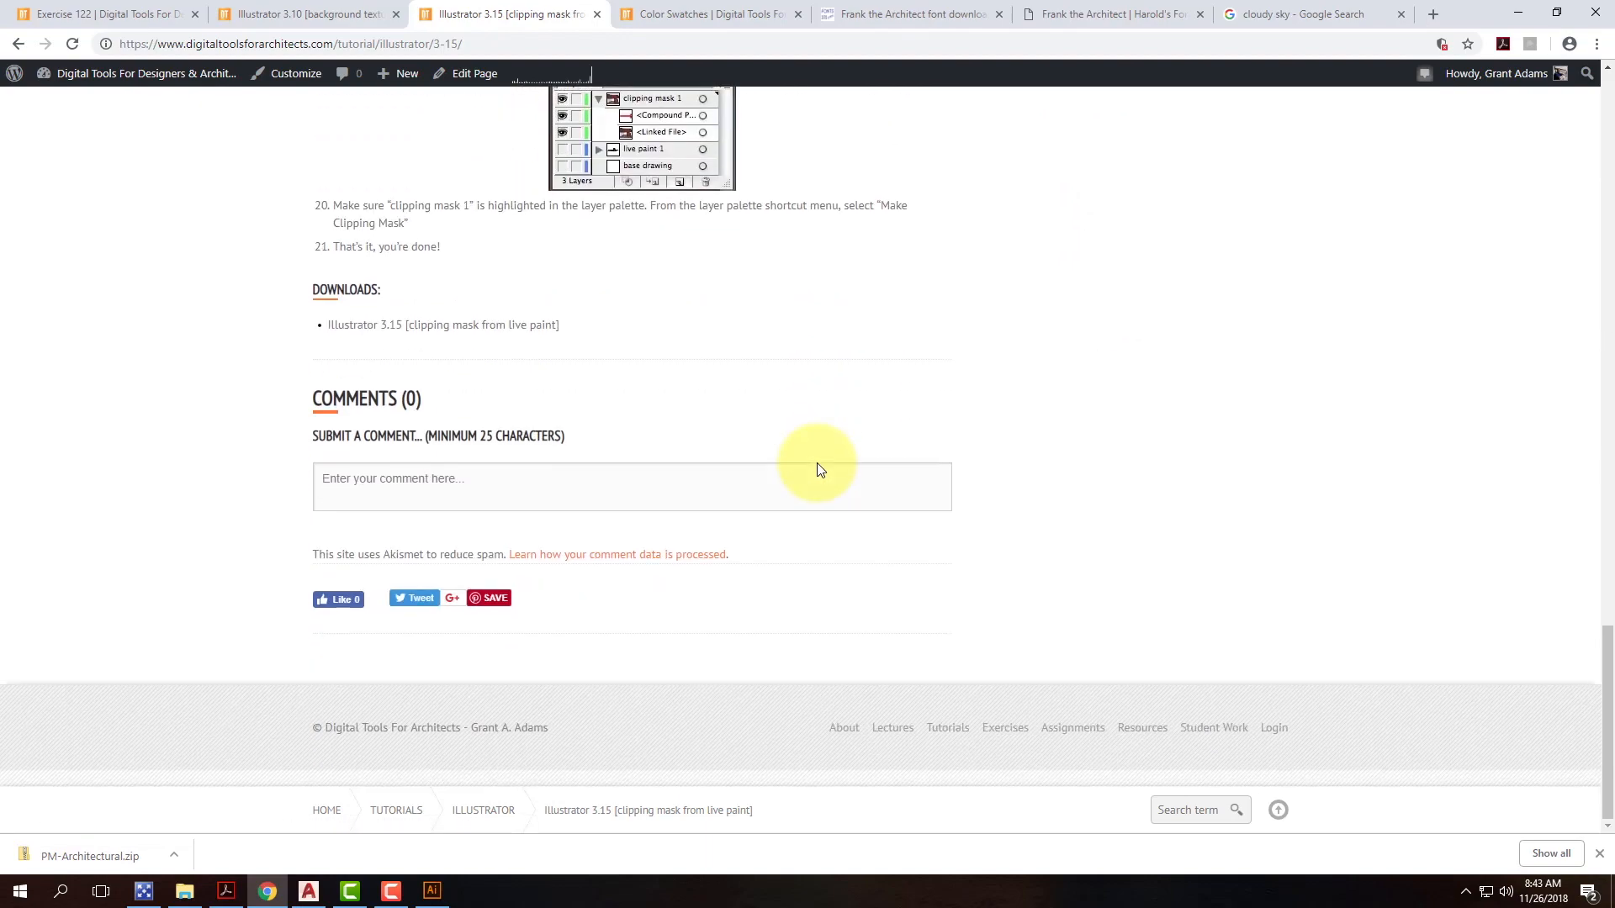
pyautogui.scroll(20, 814, 460)
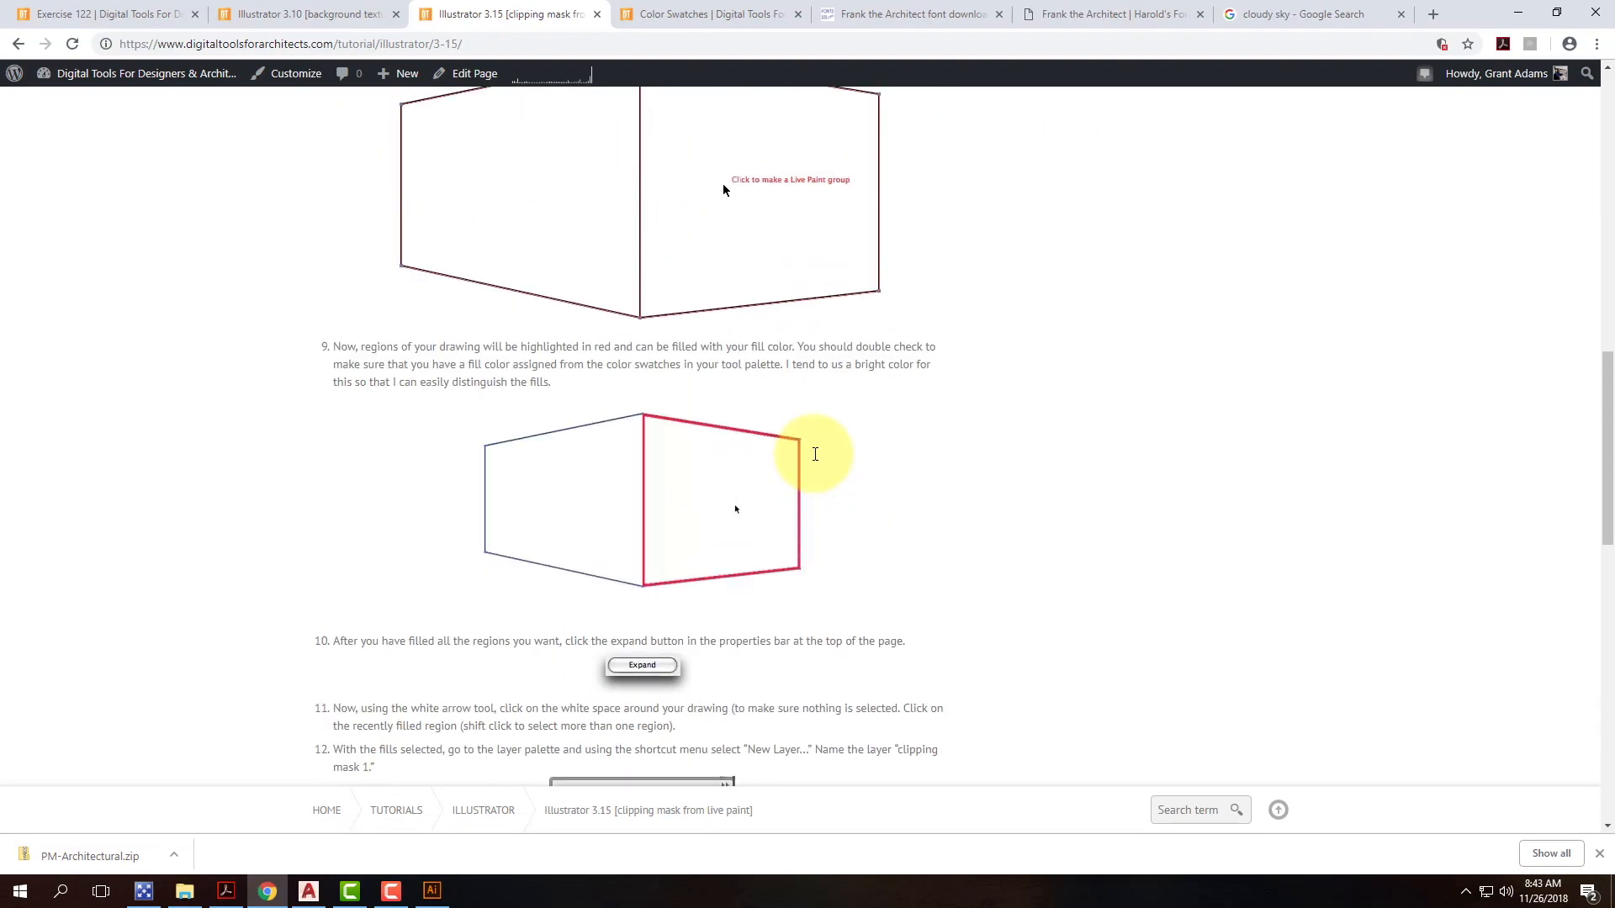
pyautogui.scroll(2, 814, 460)
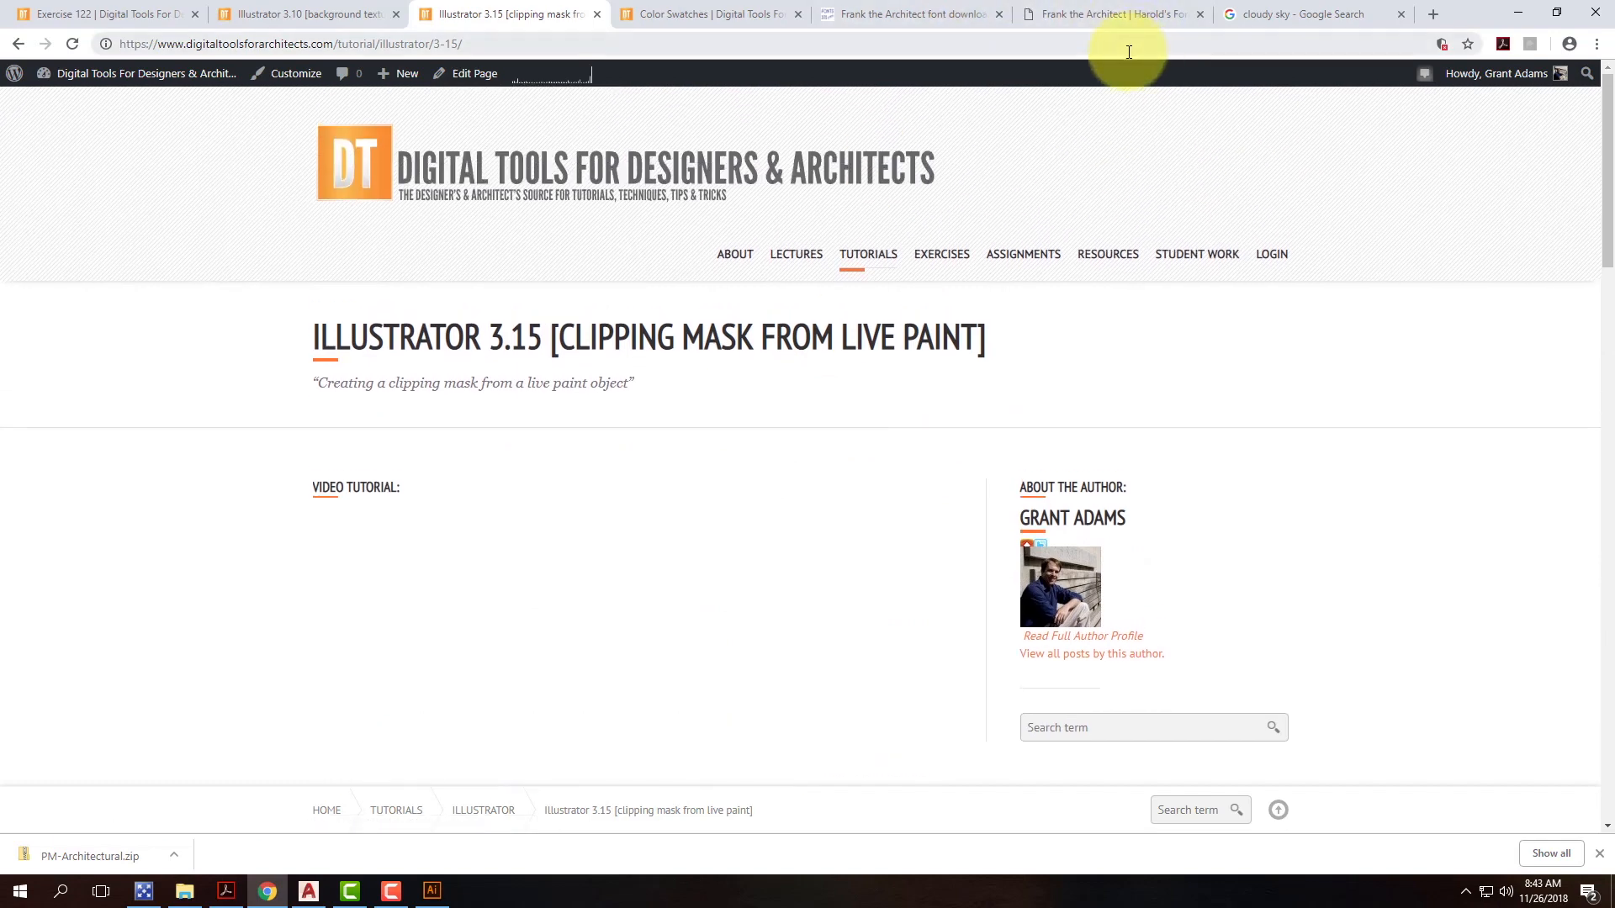
pyautogui.click(1516, 15)
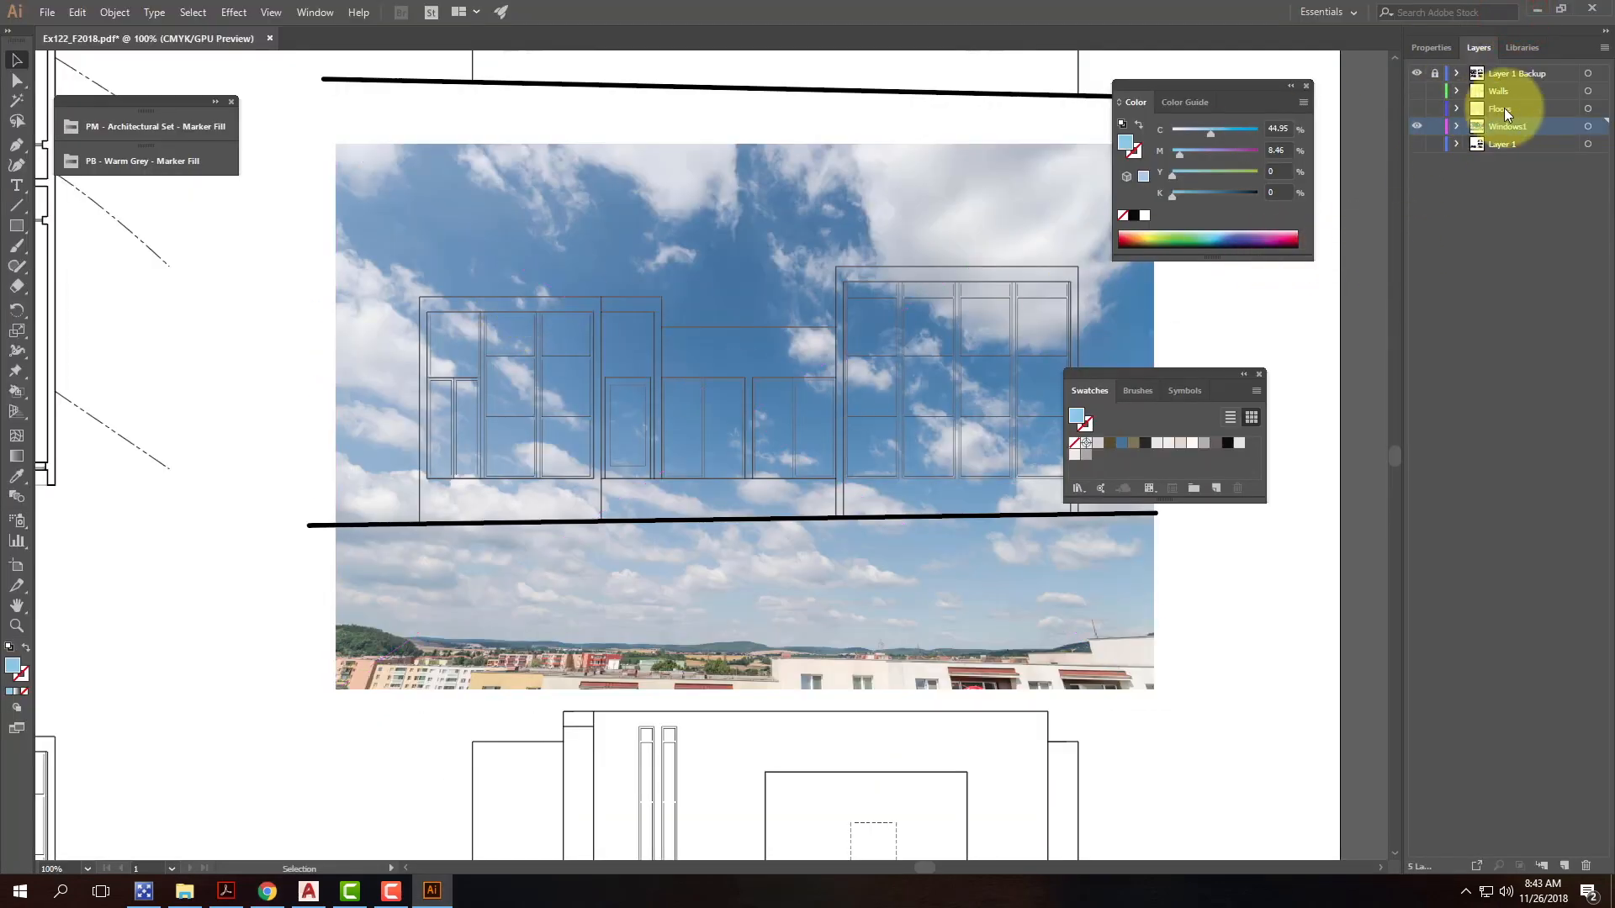
# Step: Hide the Layer 1 Backup linework, expand the Windows1 layer, and hide its linked sky photo, leaving the blue window fills displayed
pyautogui.click(1417, 75)
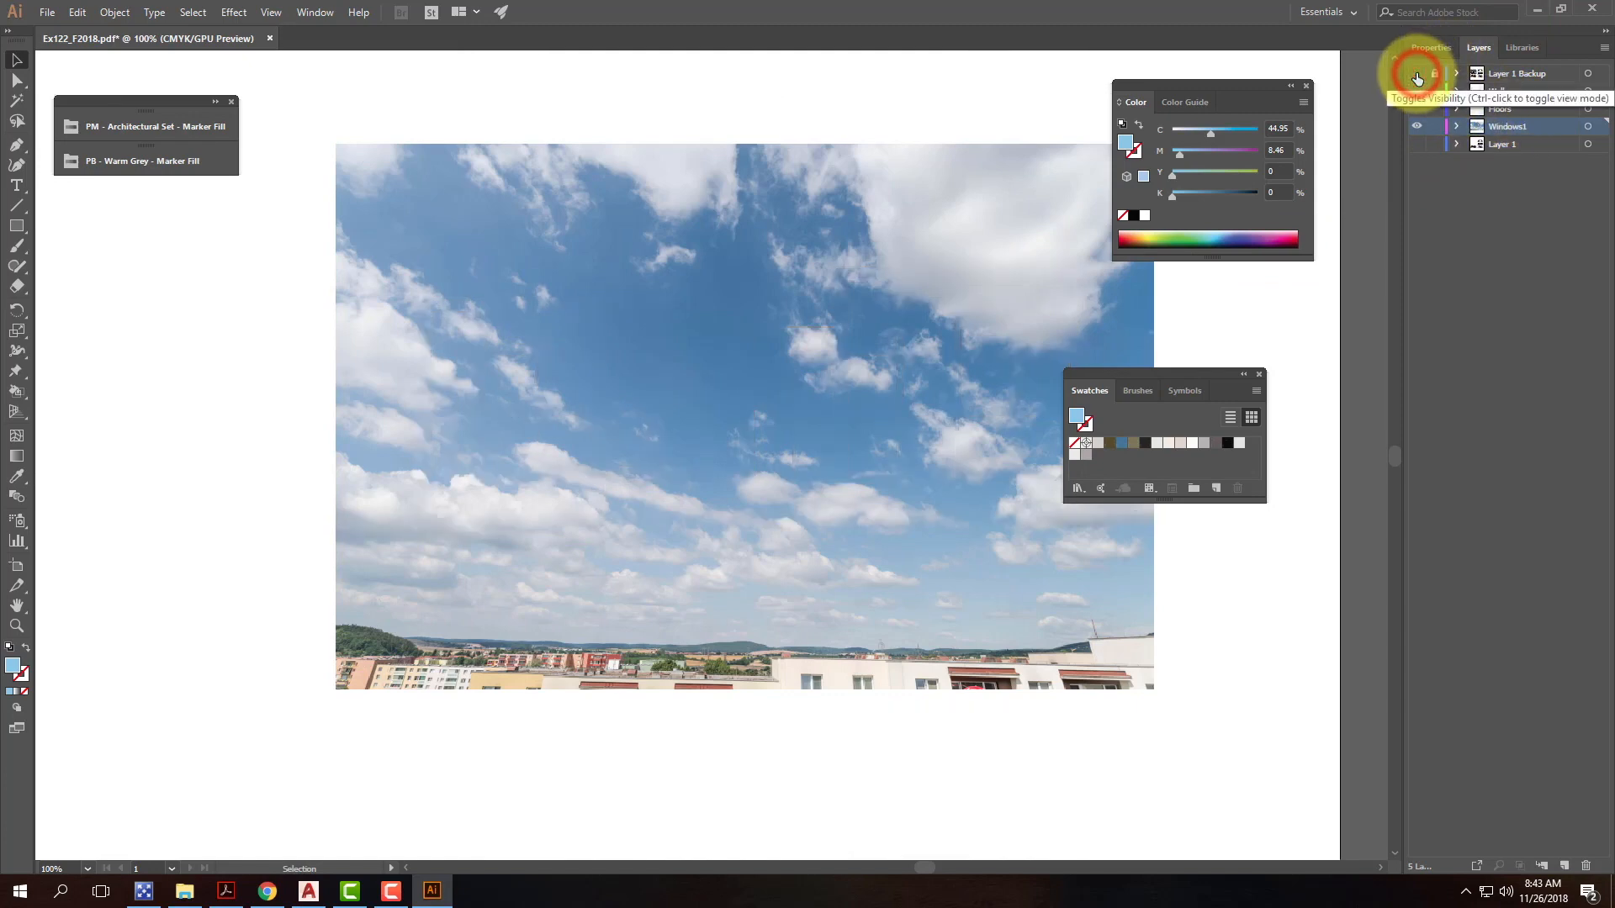
pyautogui.click(1457, 126)
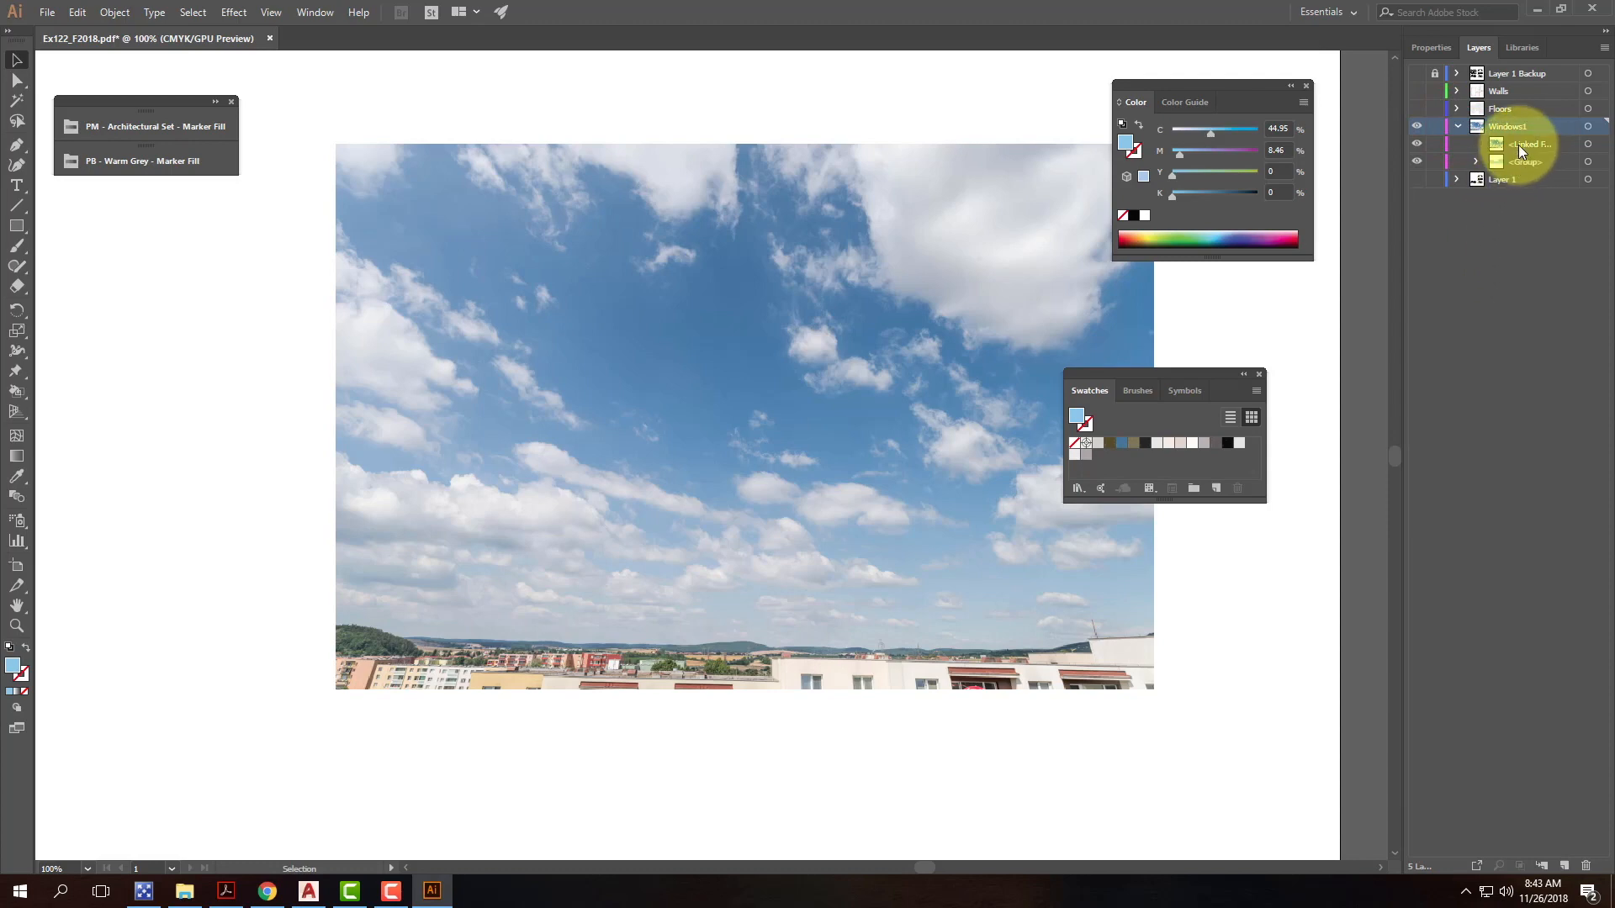
pyautogui.click(1416, 146)
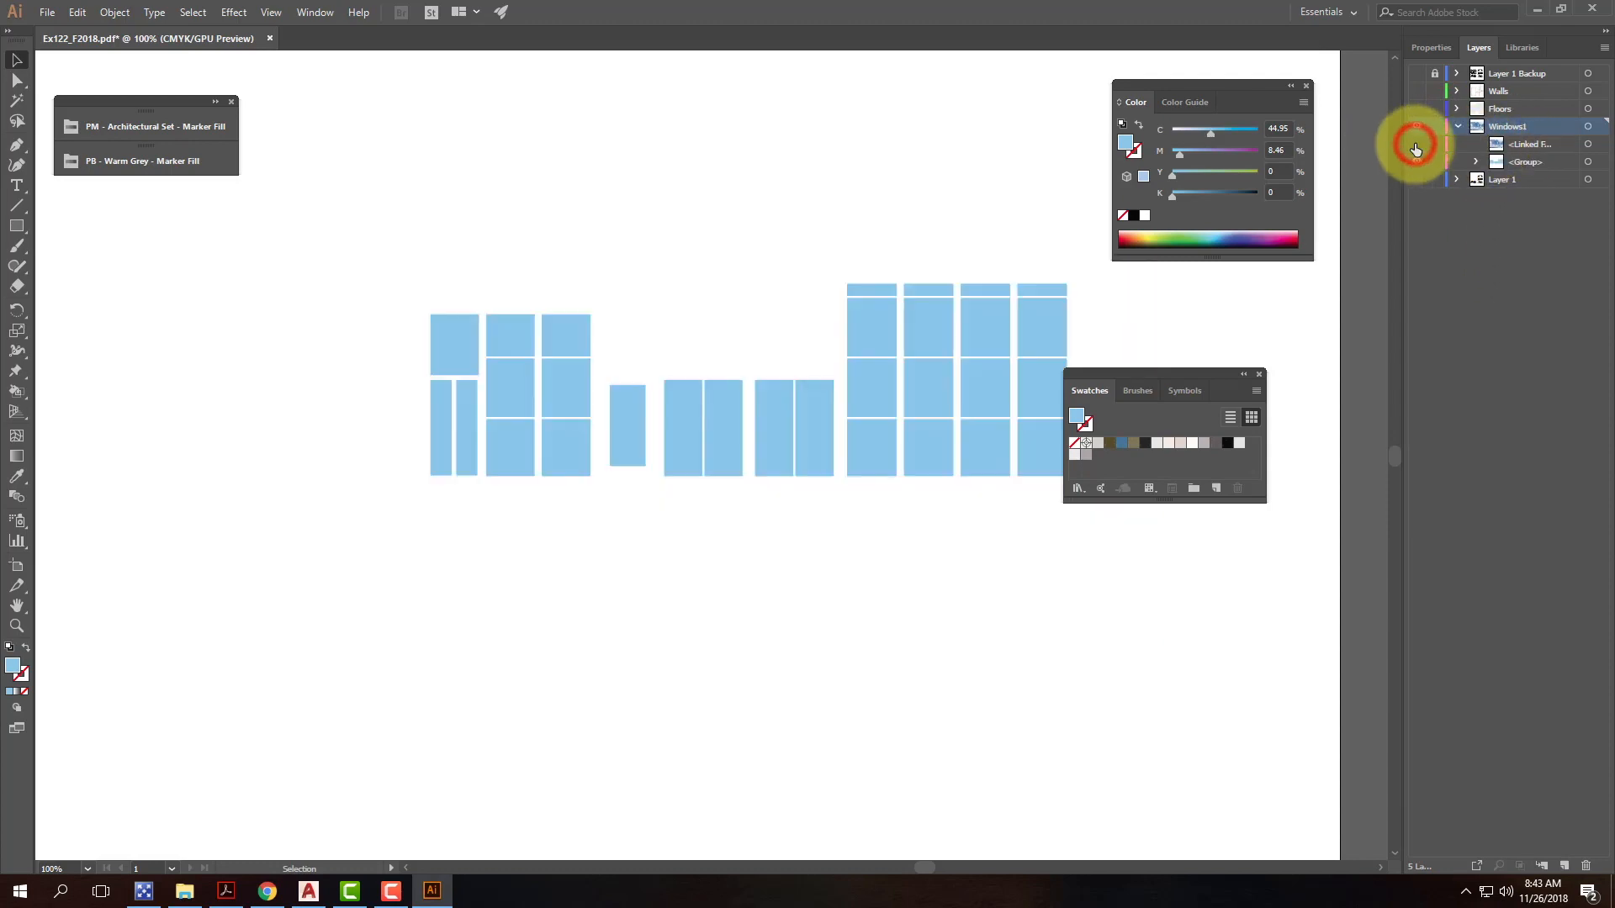
pyautogui.click(1416, 145)
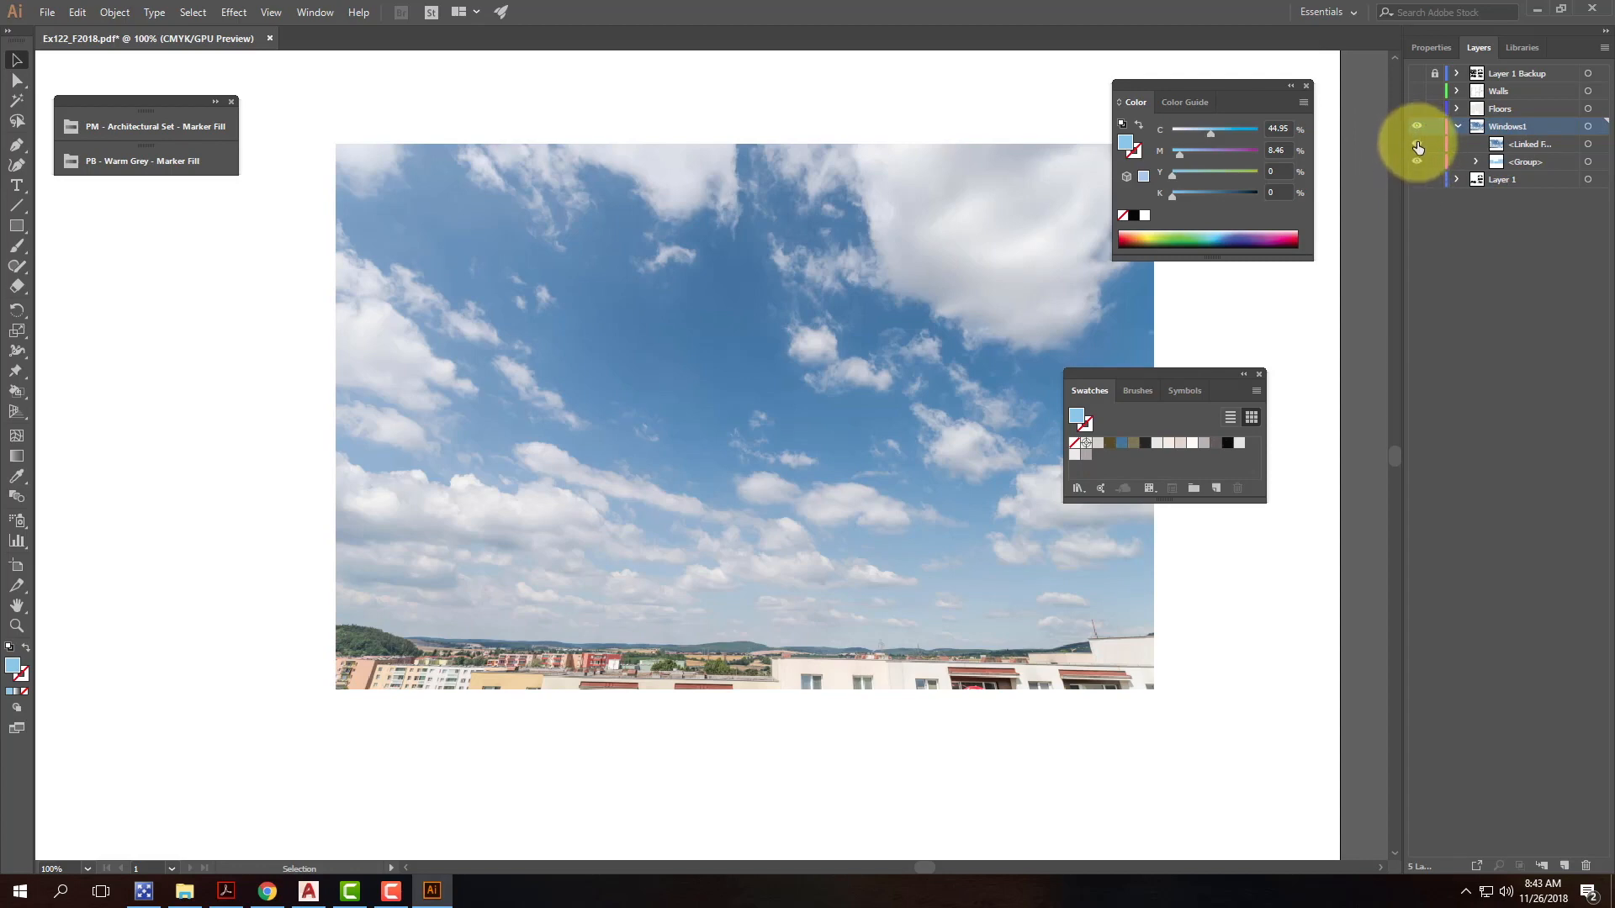
pyautogui.click(1417, 146)
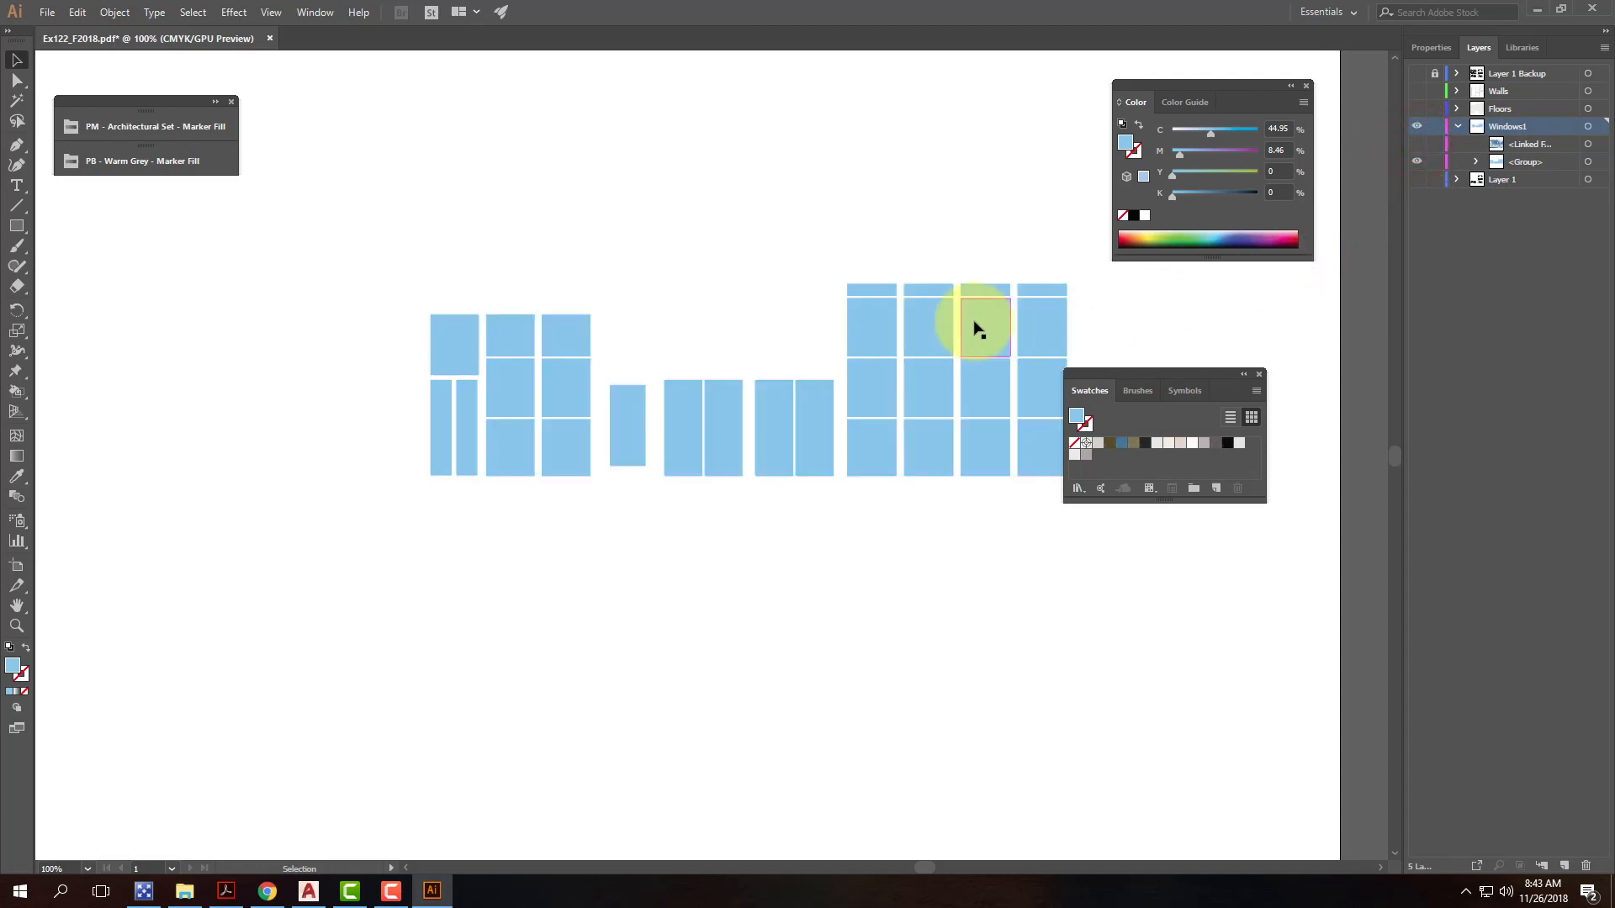
# Step: Select the group of blue window panes and make it a compound path
pyautogui.click(463, 332)
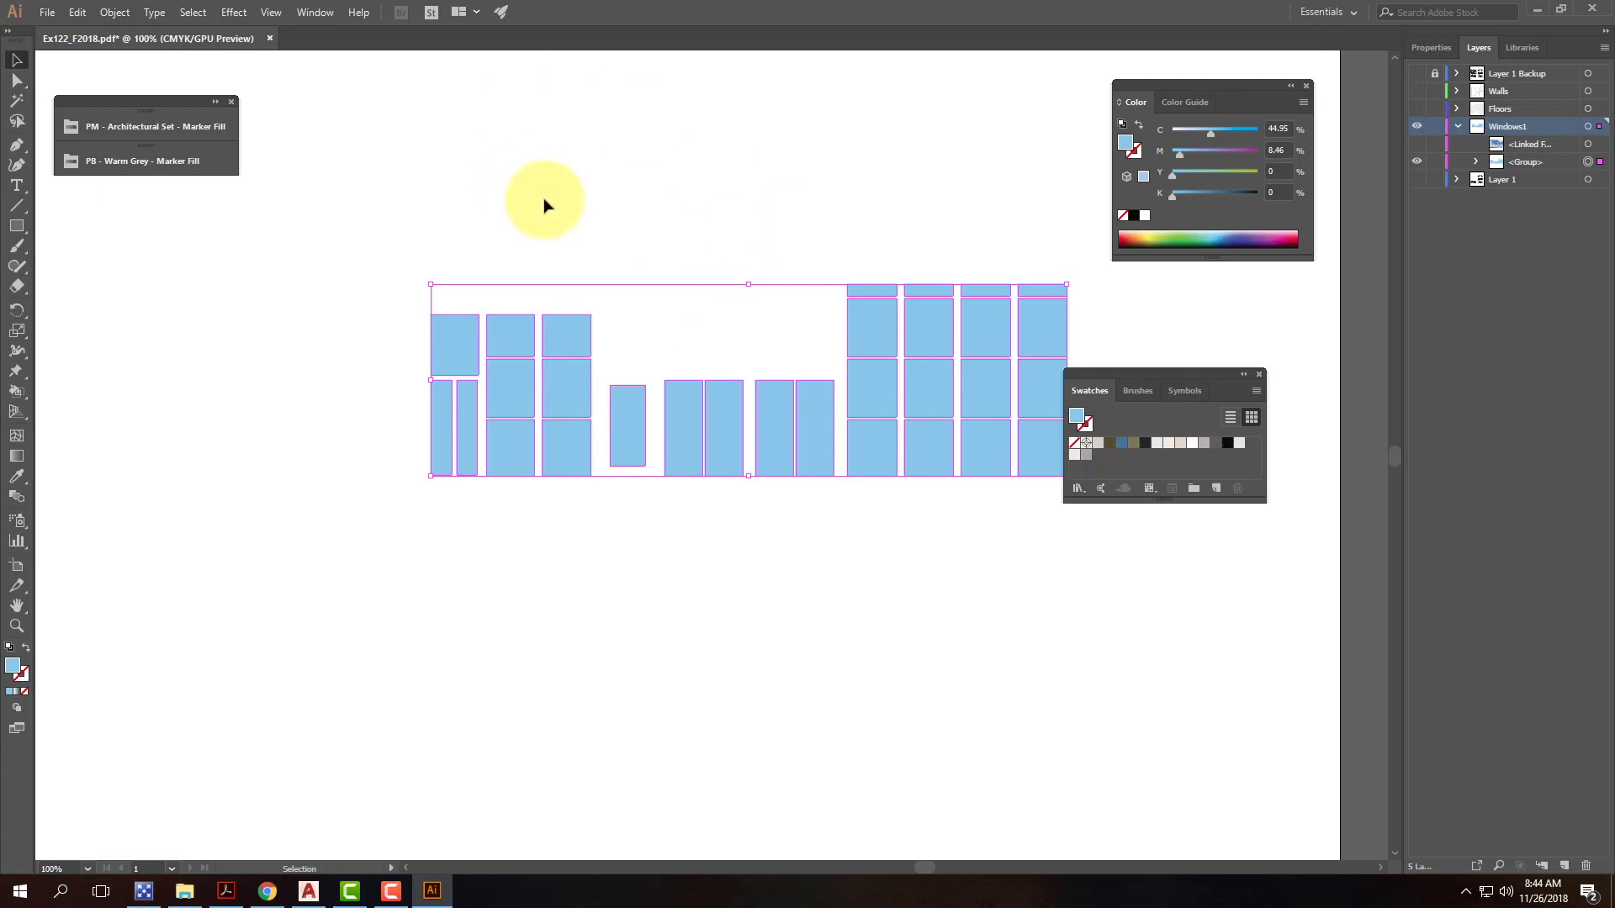
pyautogui.click(115, 13)
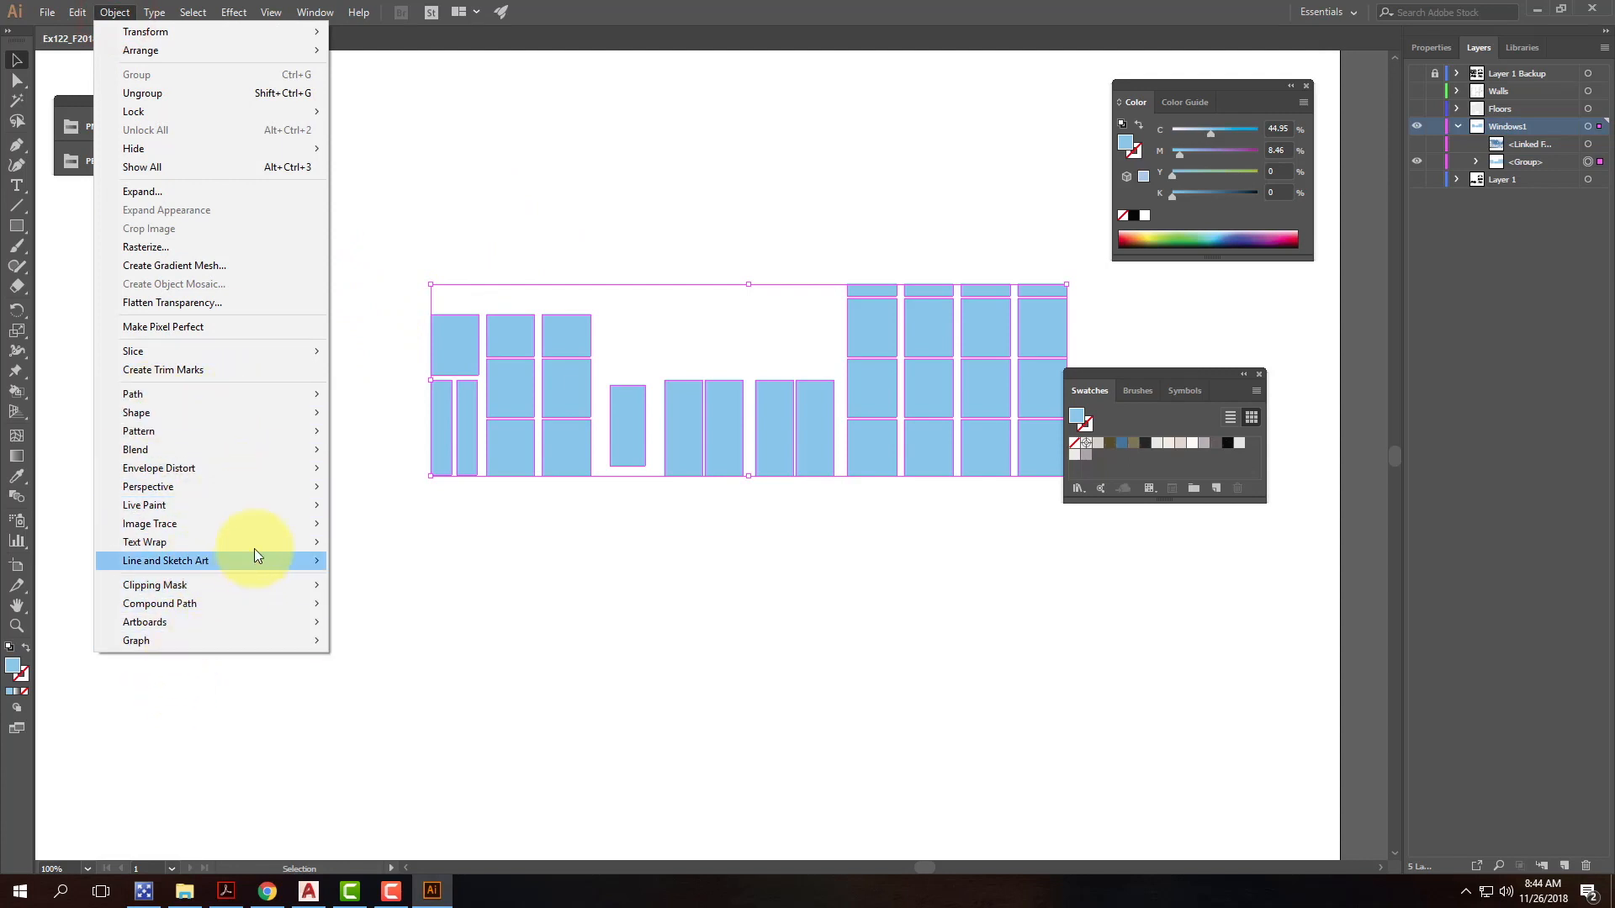
pyautogui.moveTo(241, 604)
pyautogui.click(397, 603)
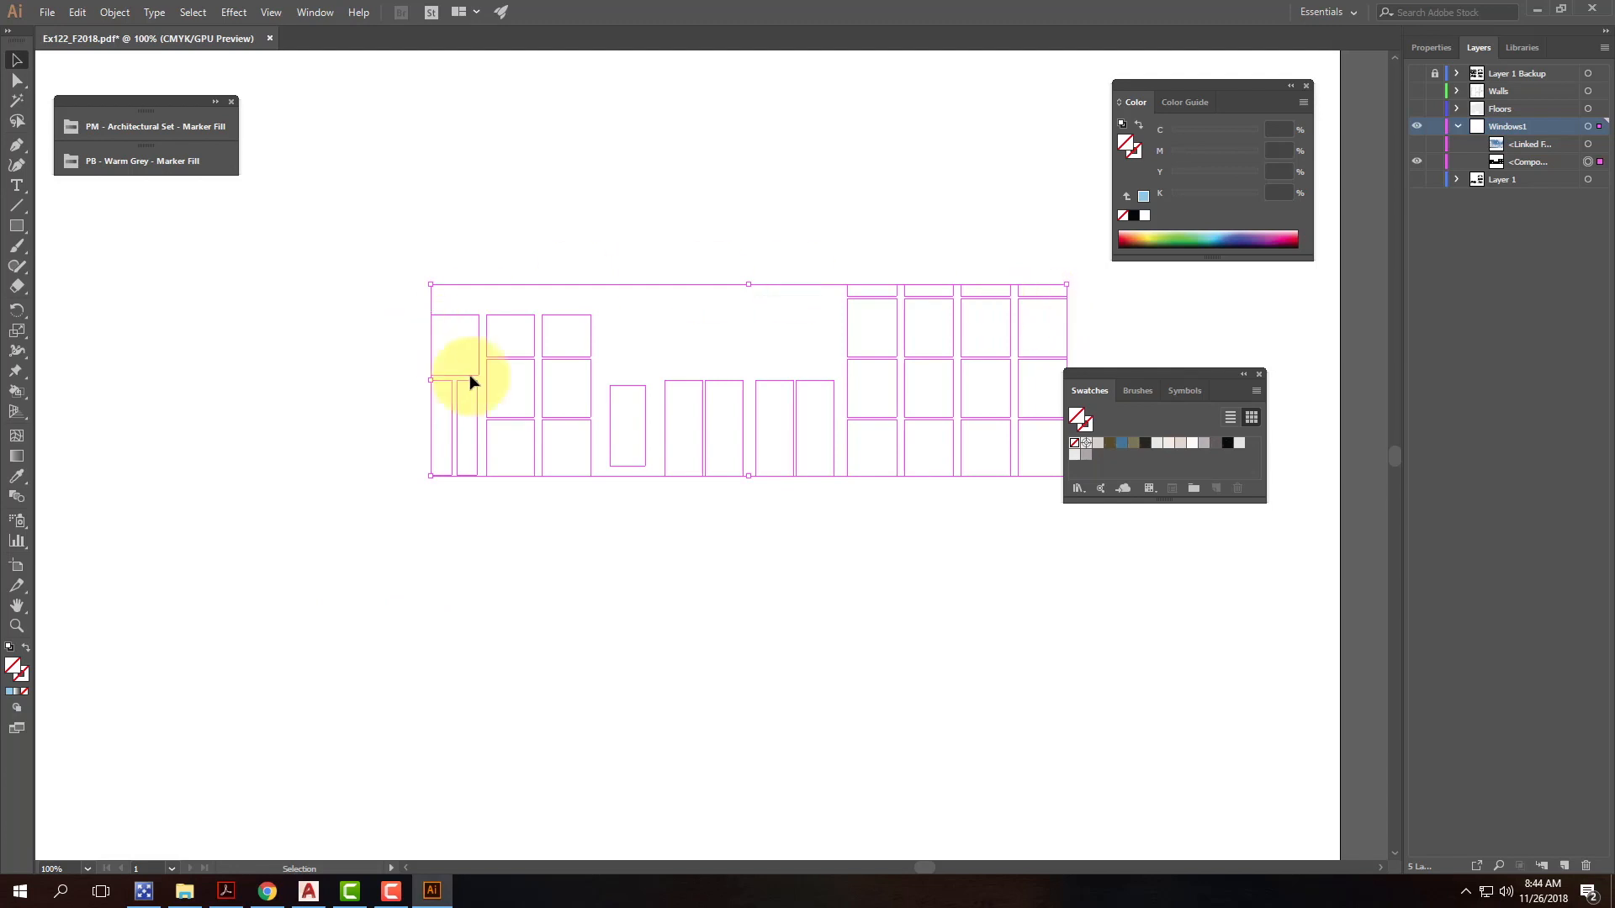
# Step: Move the compound path above the linked sky image within the Windows1 layer and make the image visible
pyautogui.click(1540, 163)
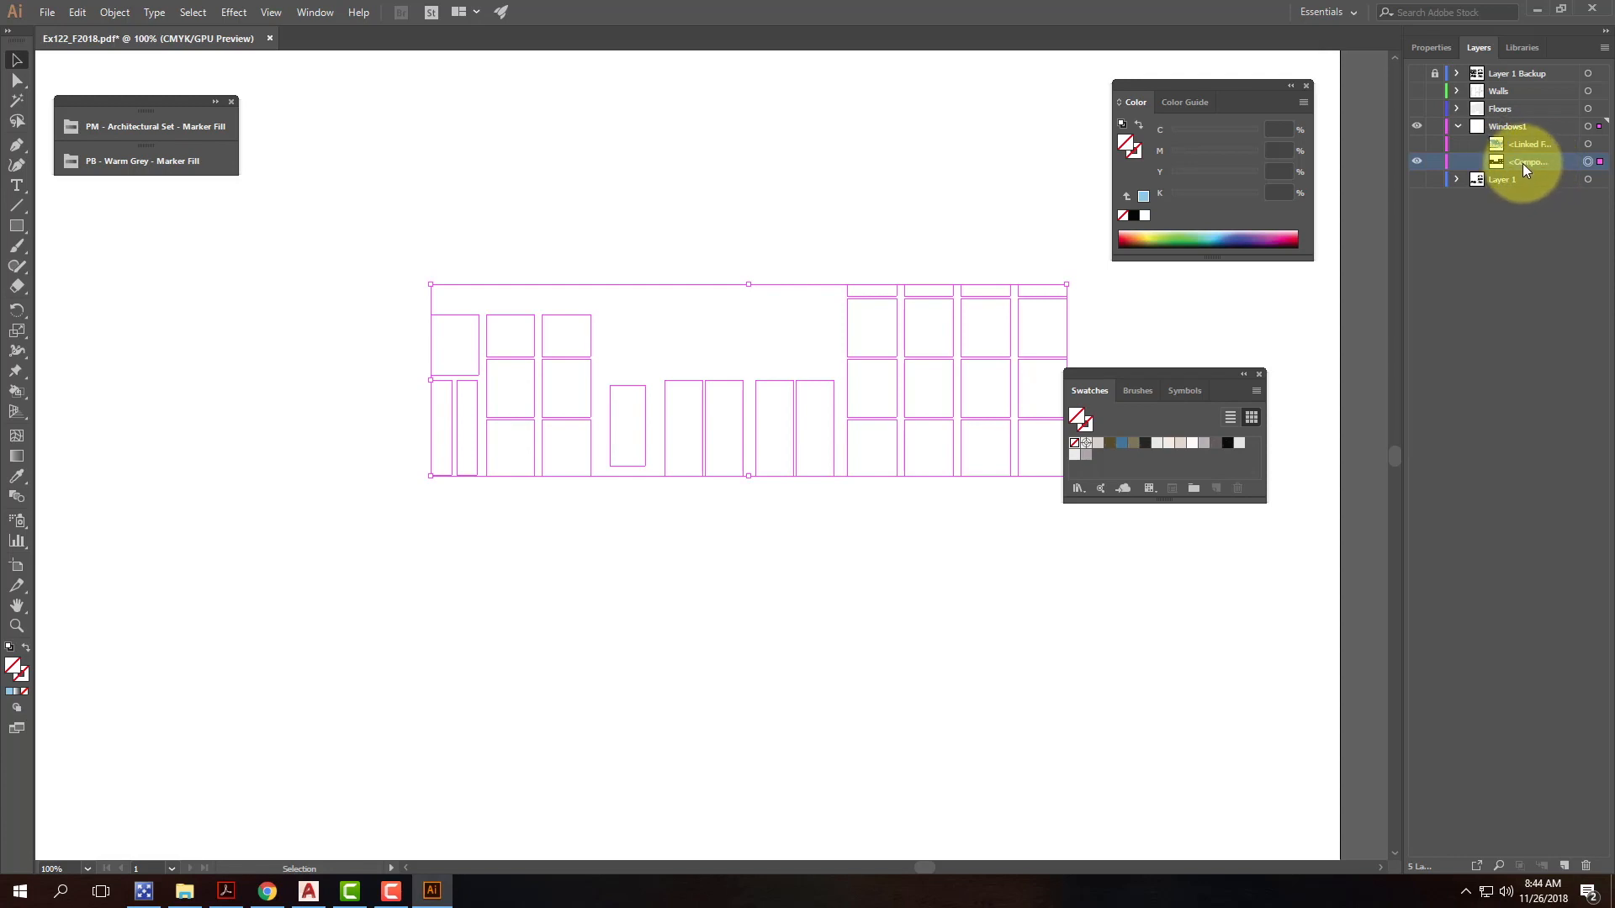
pyautogui.moveTo(1525, 167); pyautogui.dragTo(1519, 141)
pyautogui.click(1417, 161)
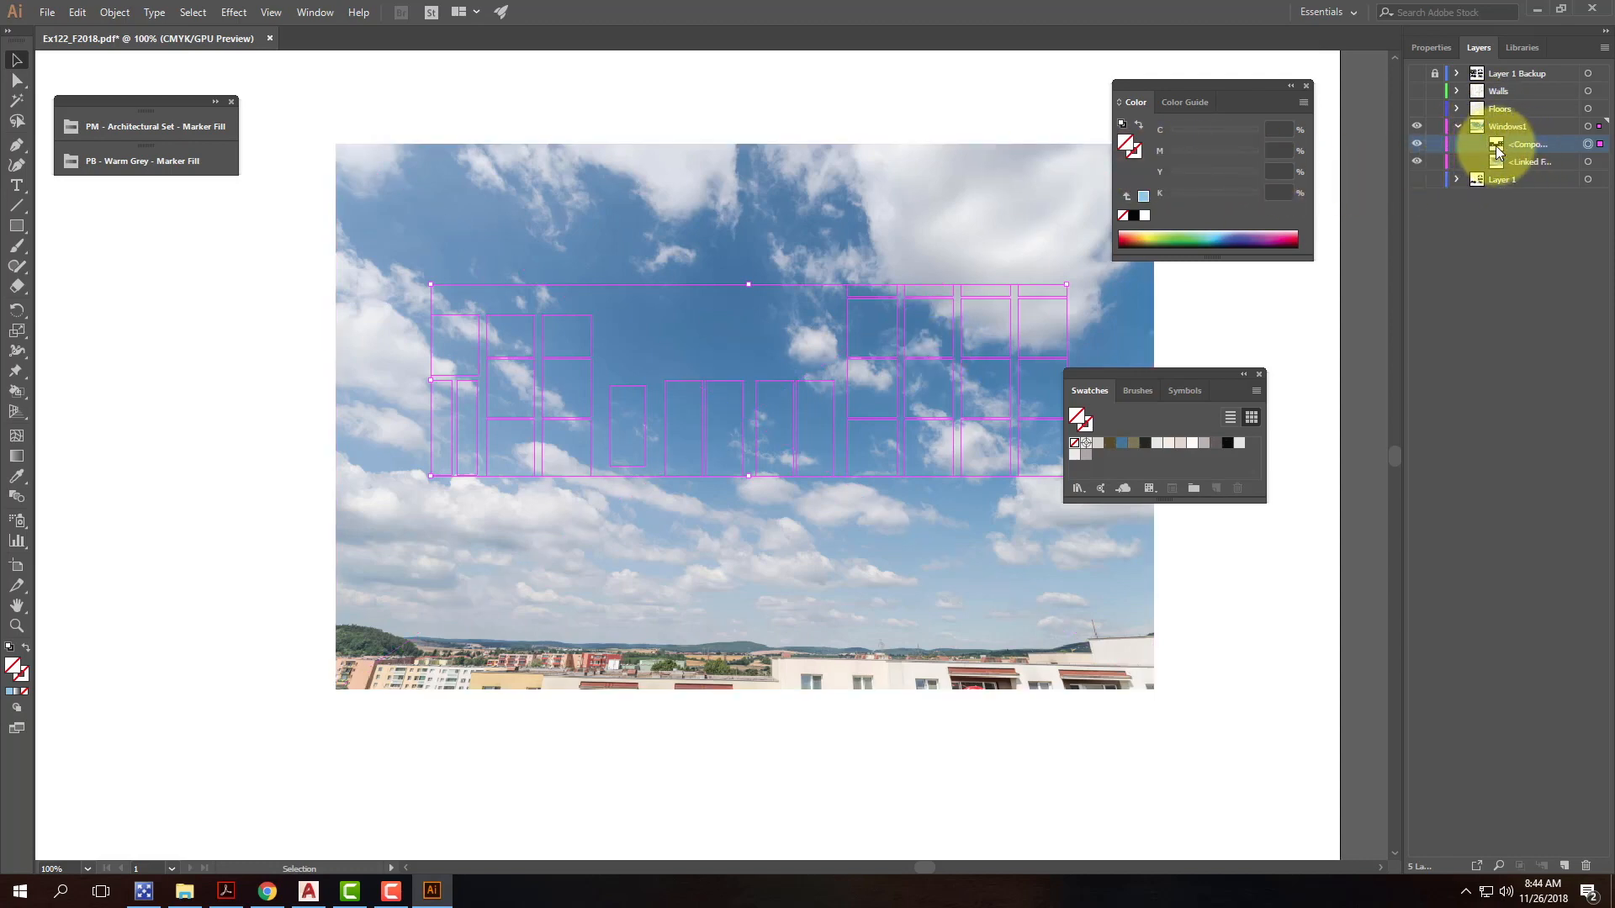
# Step: Make a clipping mask on the Windows1 layer so the window compound path crops the sky image, and deselect the artwork
pyautogui.click(1525, 164)
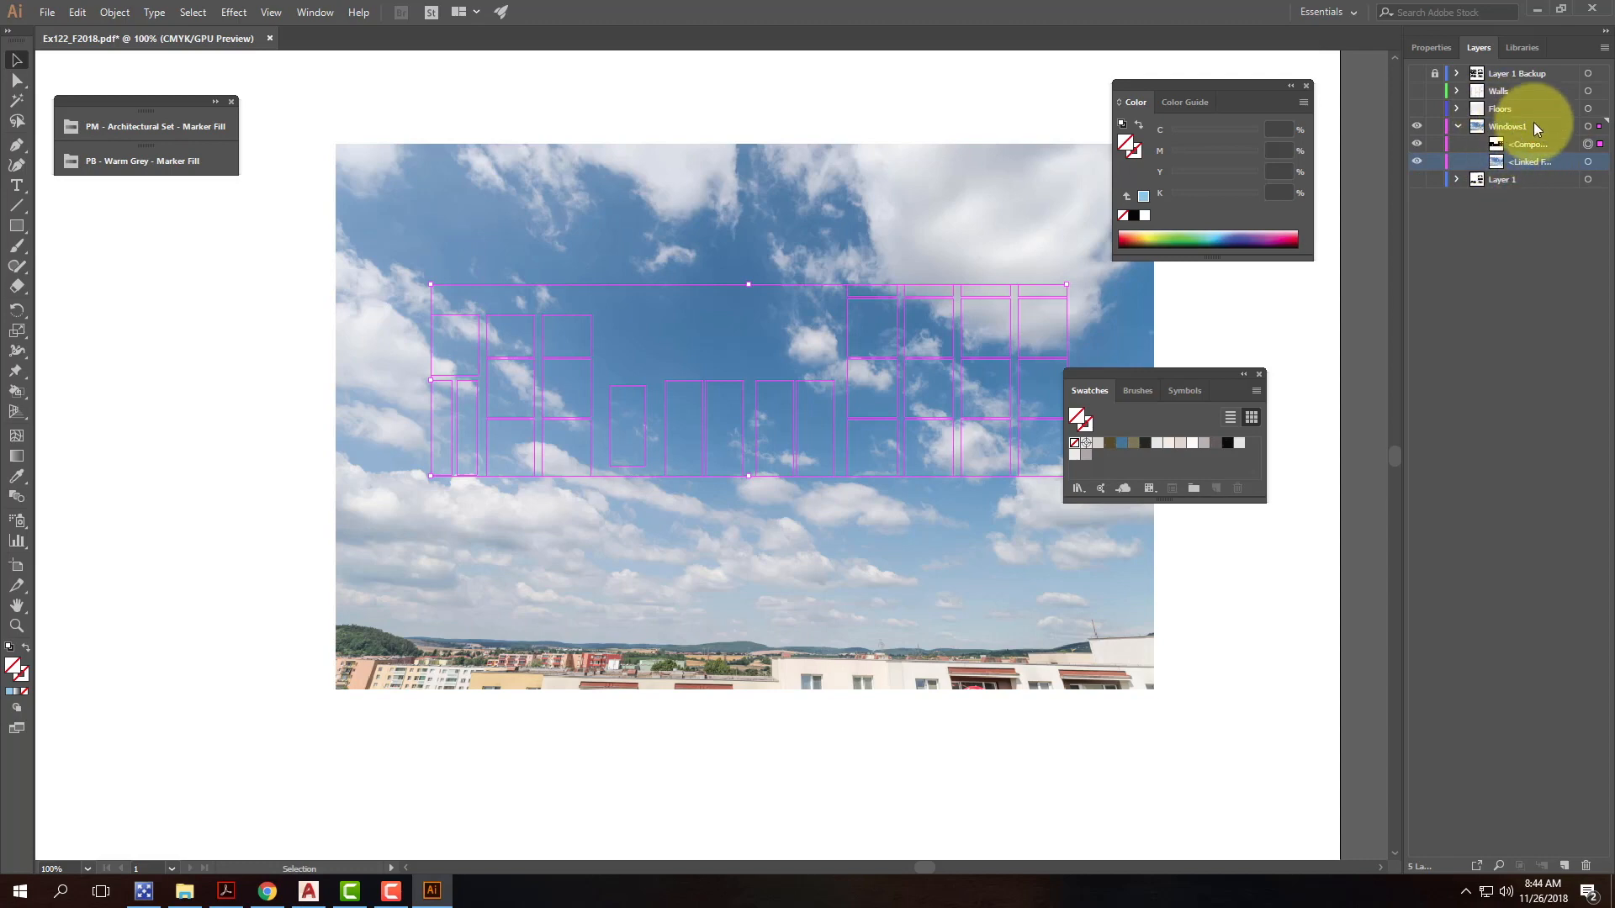
pyautogui.click(1519, 127)
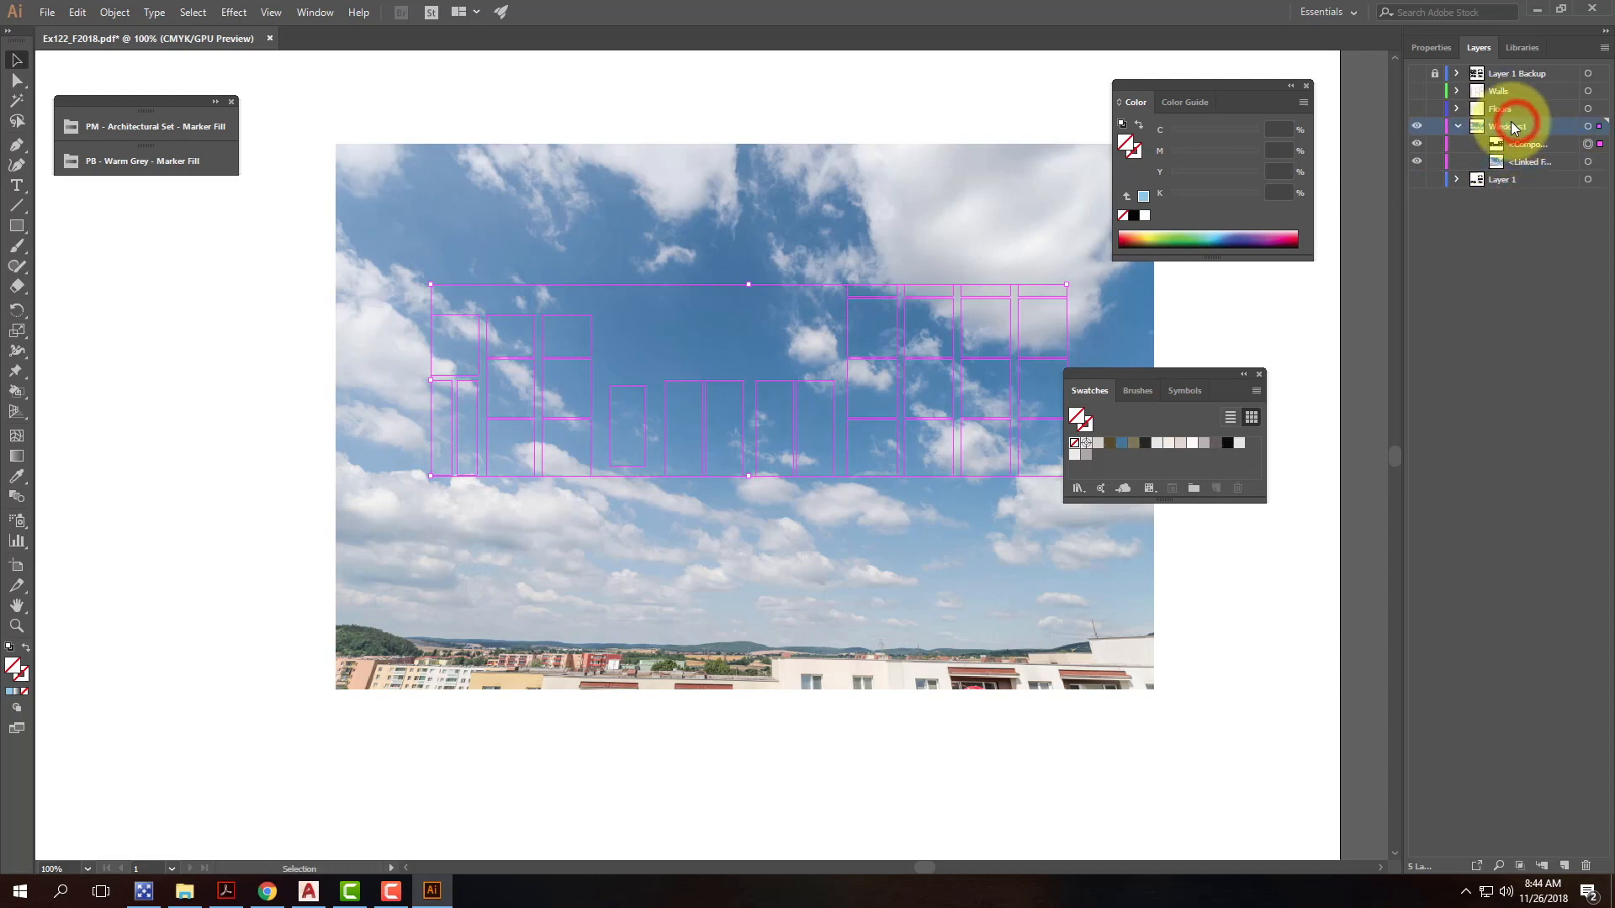
pyautogui.click(1602, 51)
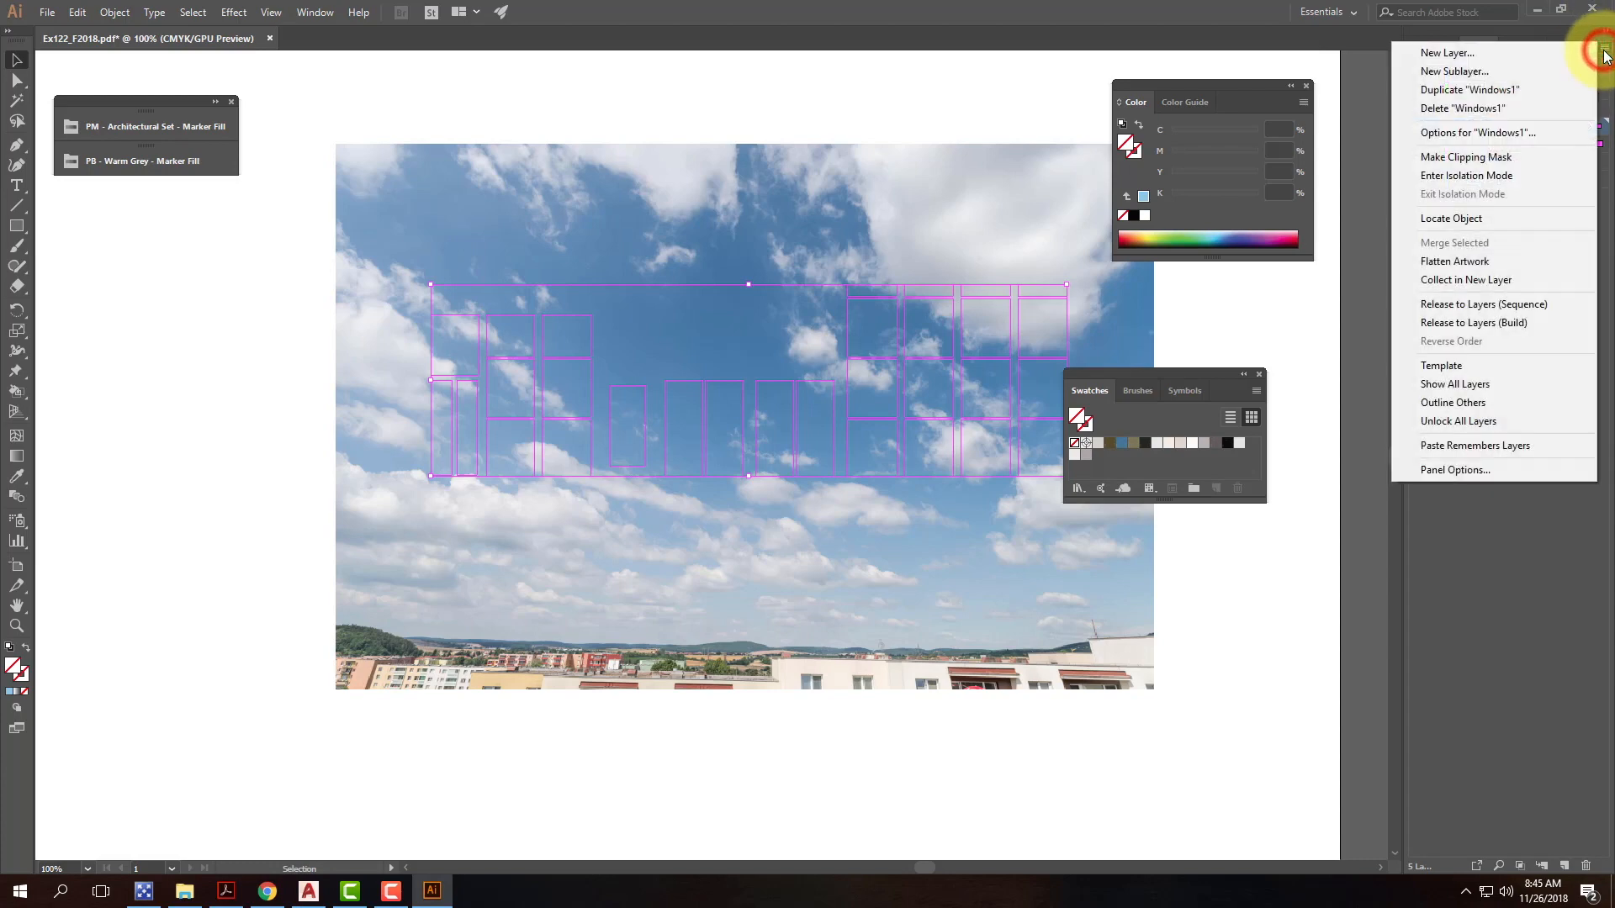
pyautogui.click(1482, 155)
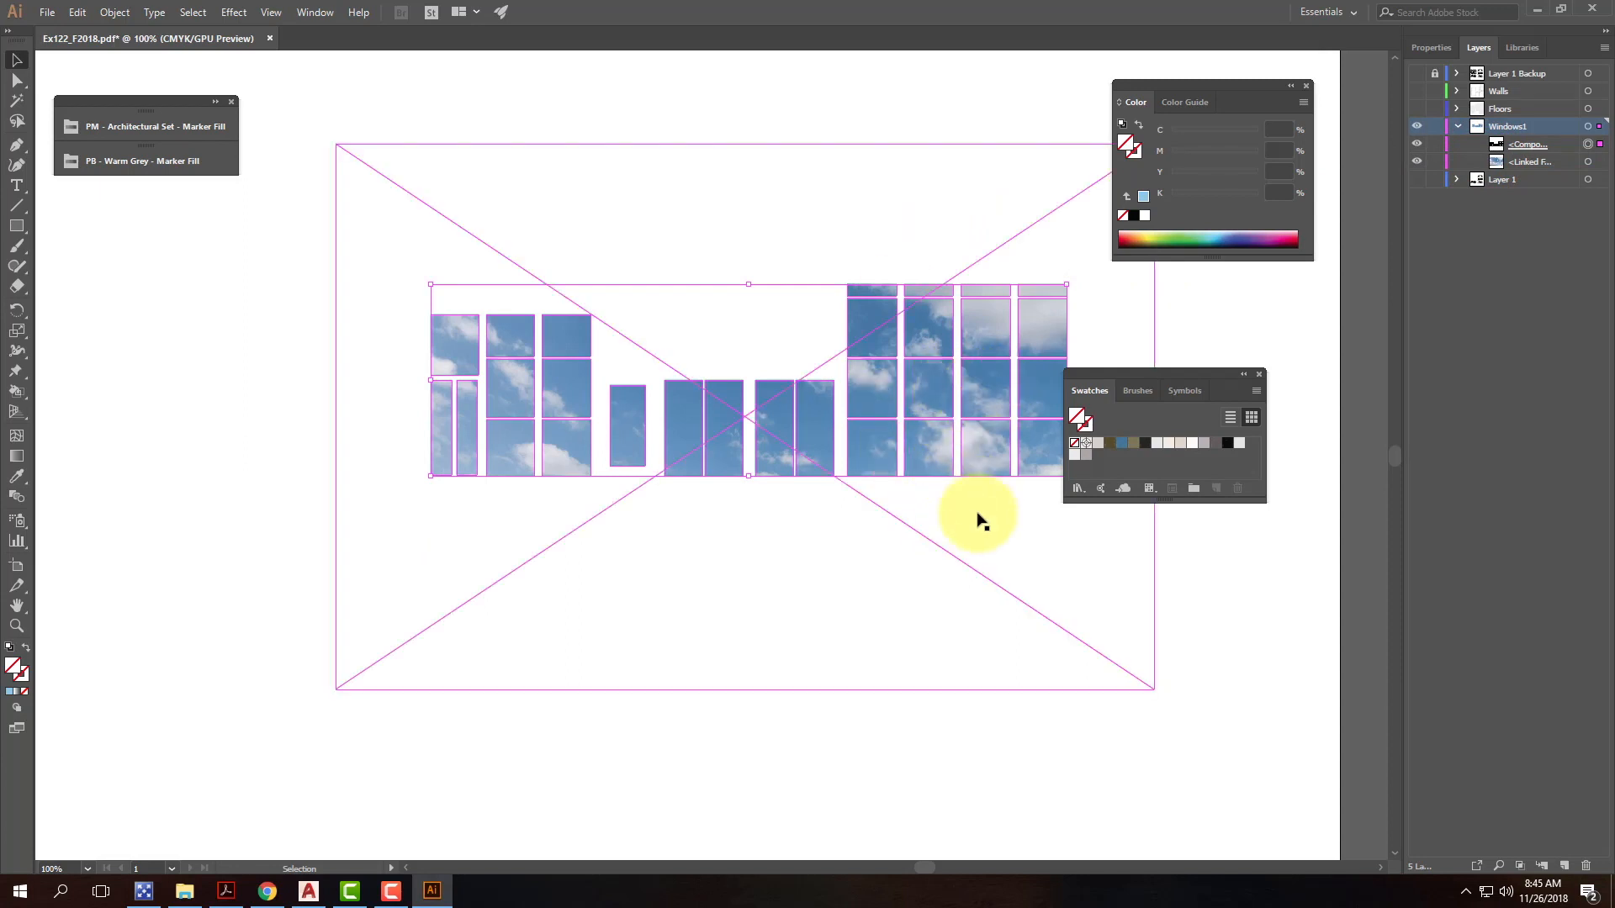
pyautogui.click(1193, 332)
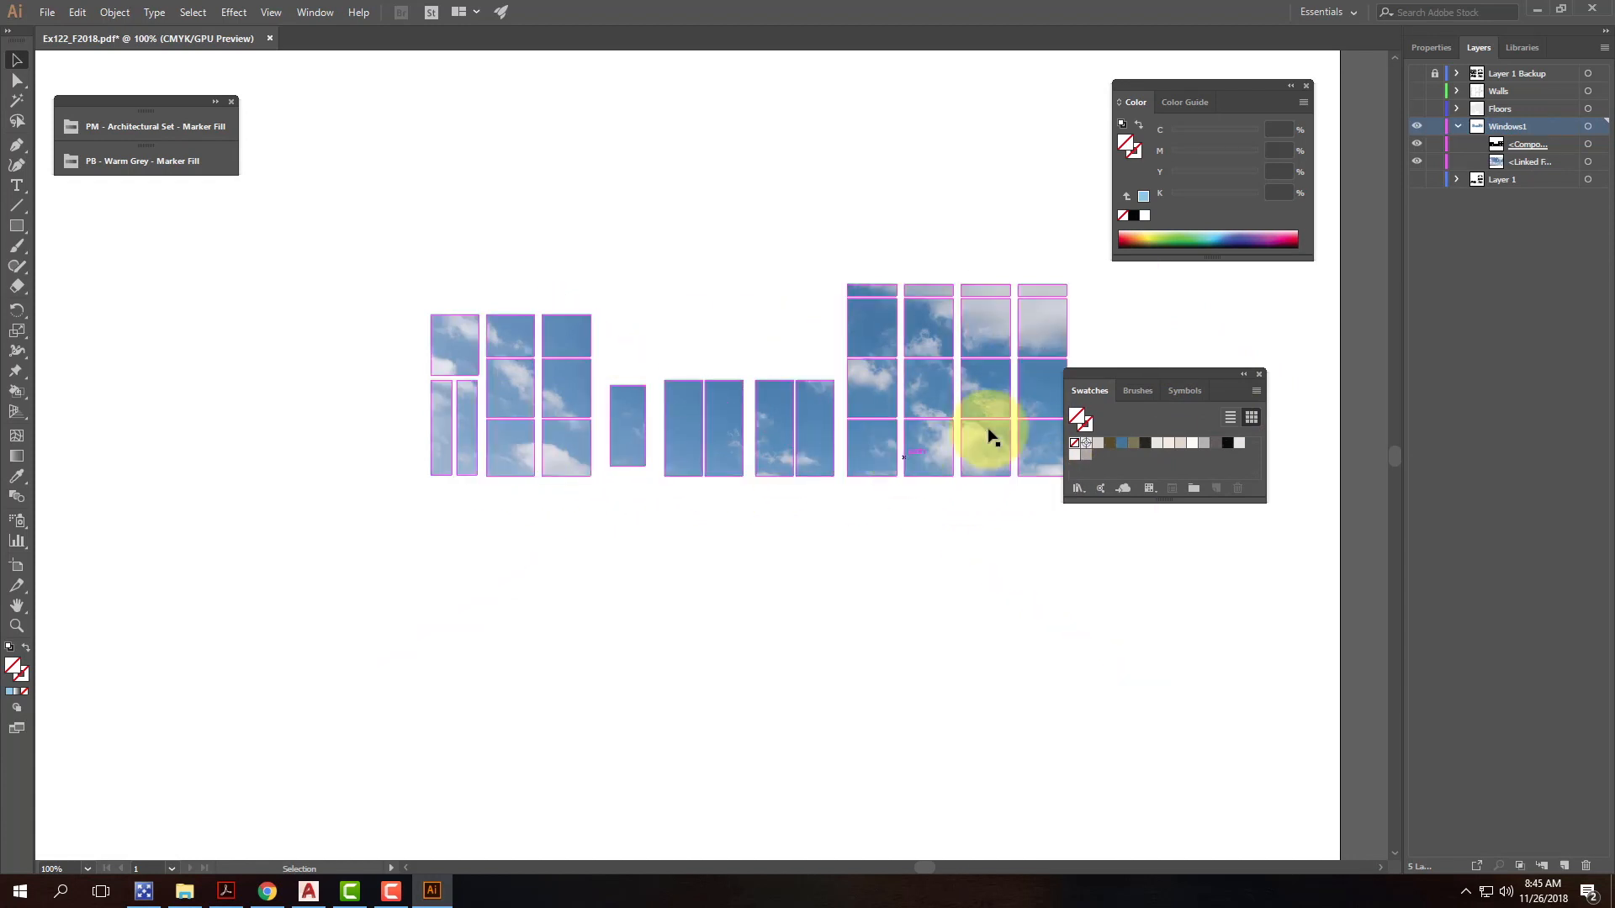
# Step: Show the Layer 1 Backup linework and set the linked sky image's opacity to 68%
pyautogui.click(1416, 74)
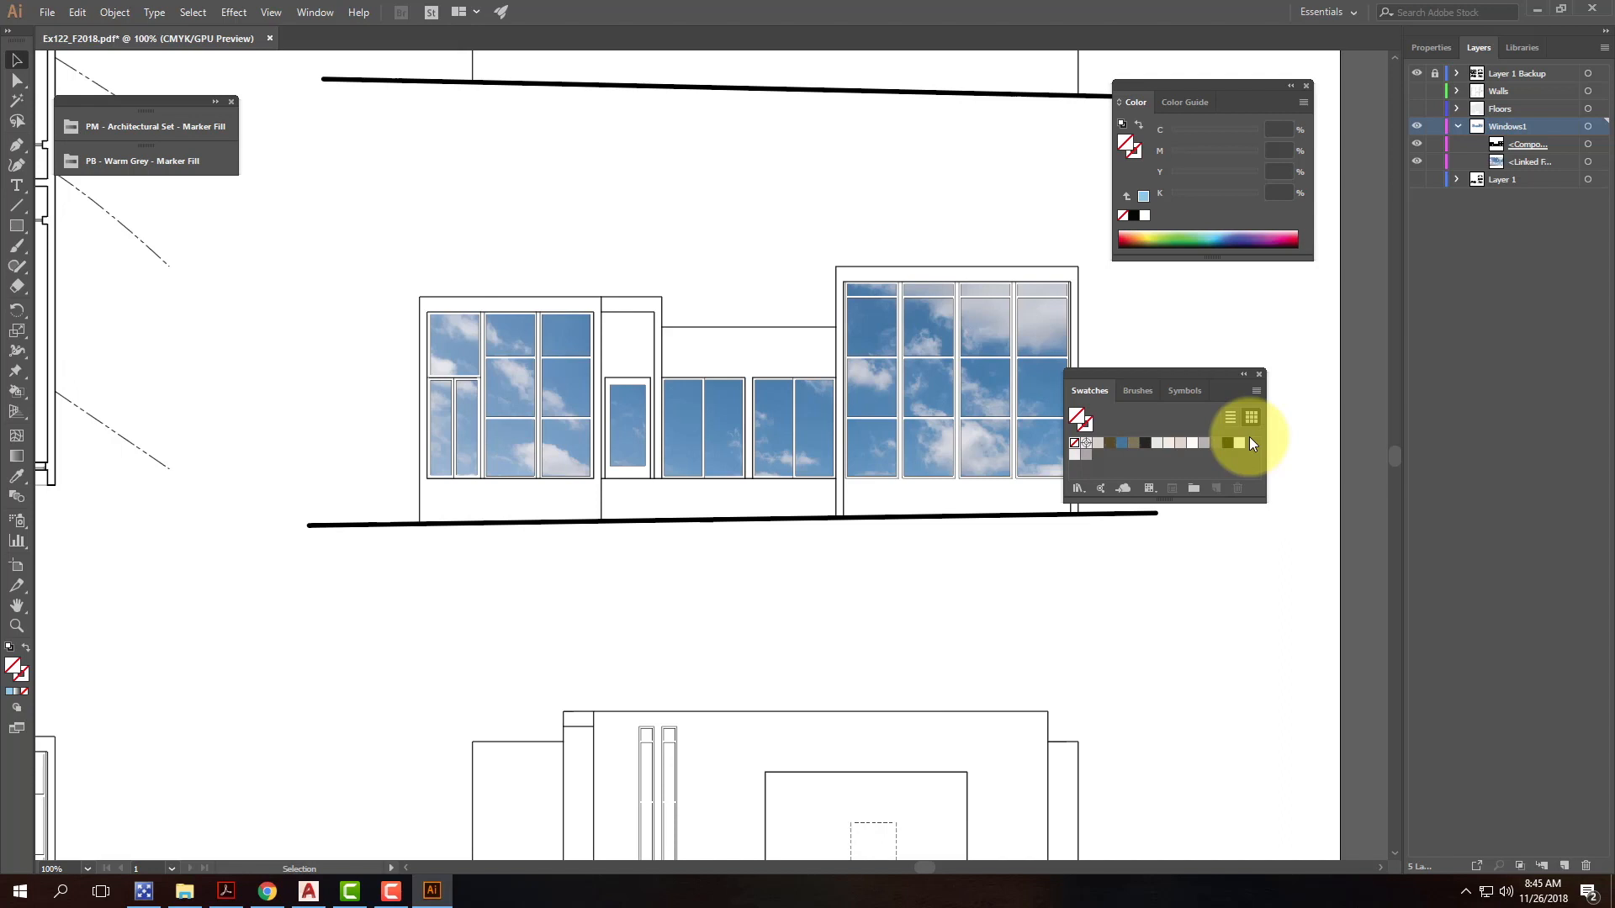
pyautogui.click(1042, 377)
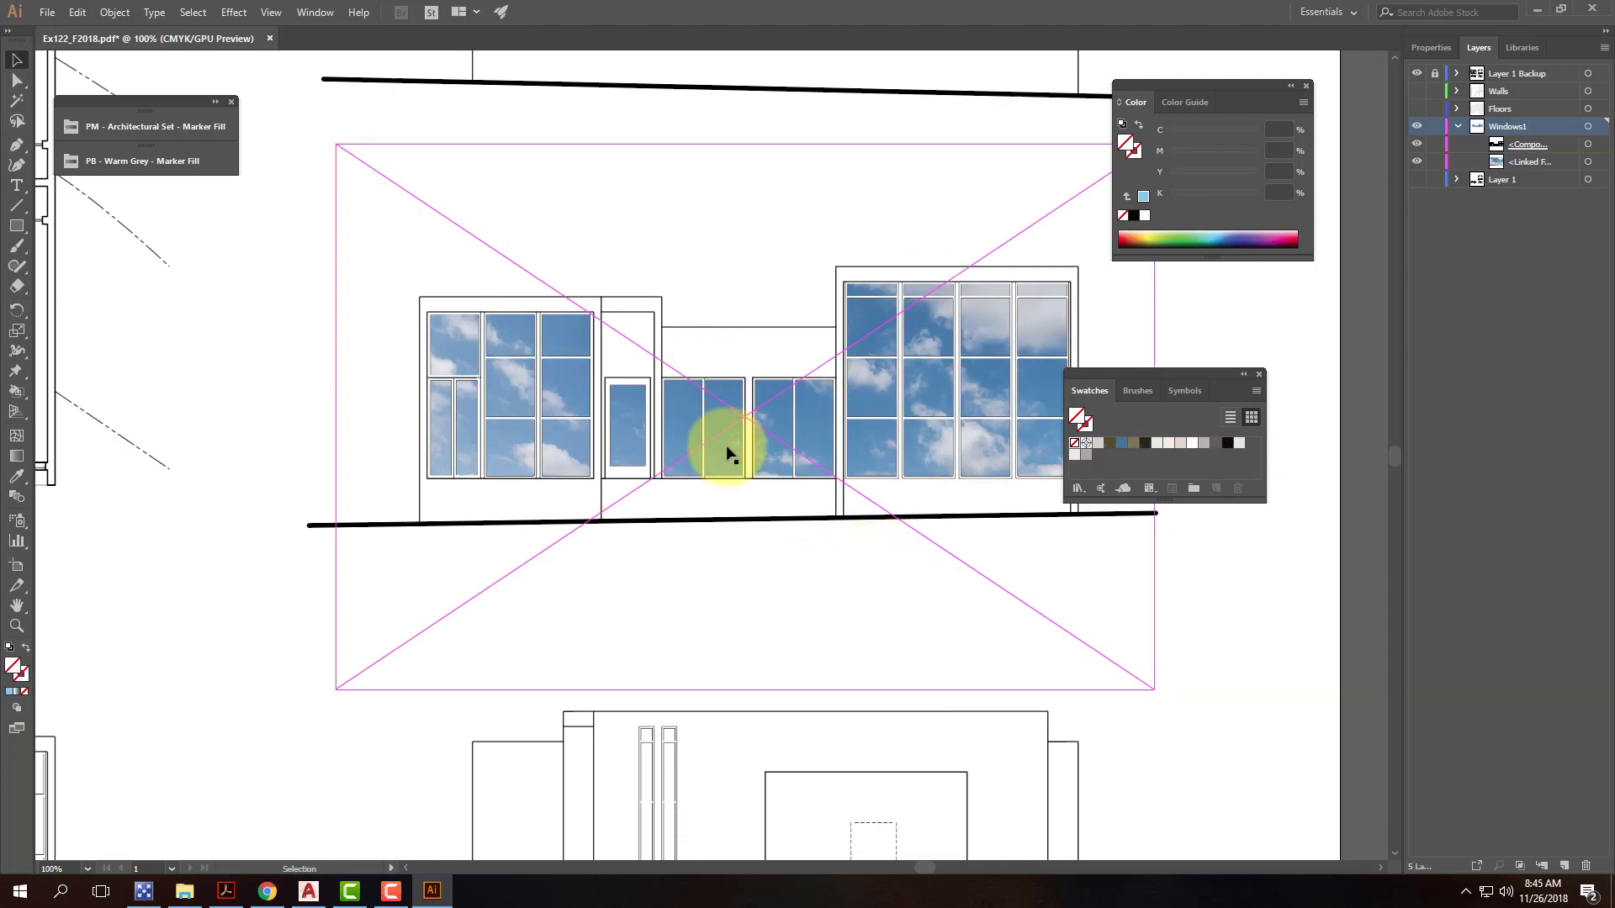
pyautogui.click(958, 603)
pyautogui.click(1431, 48)
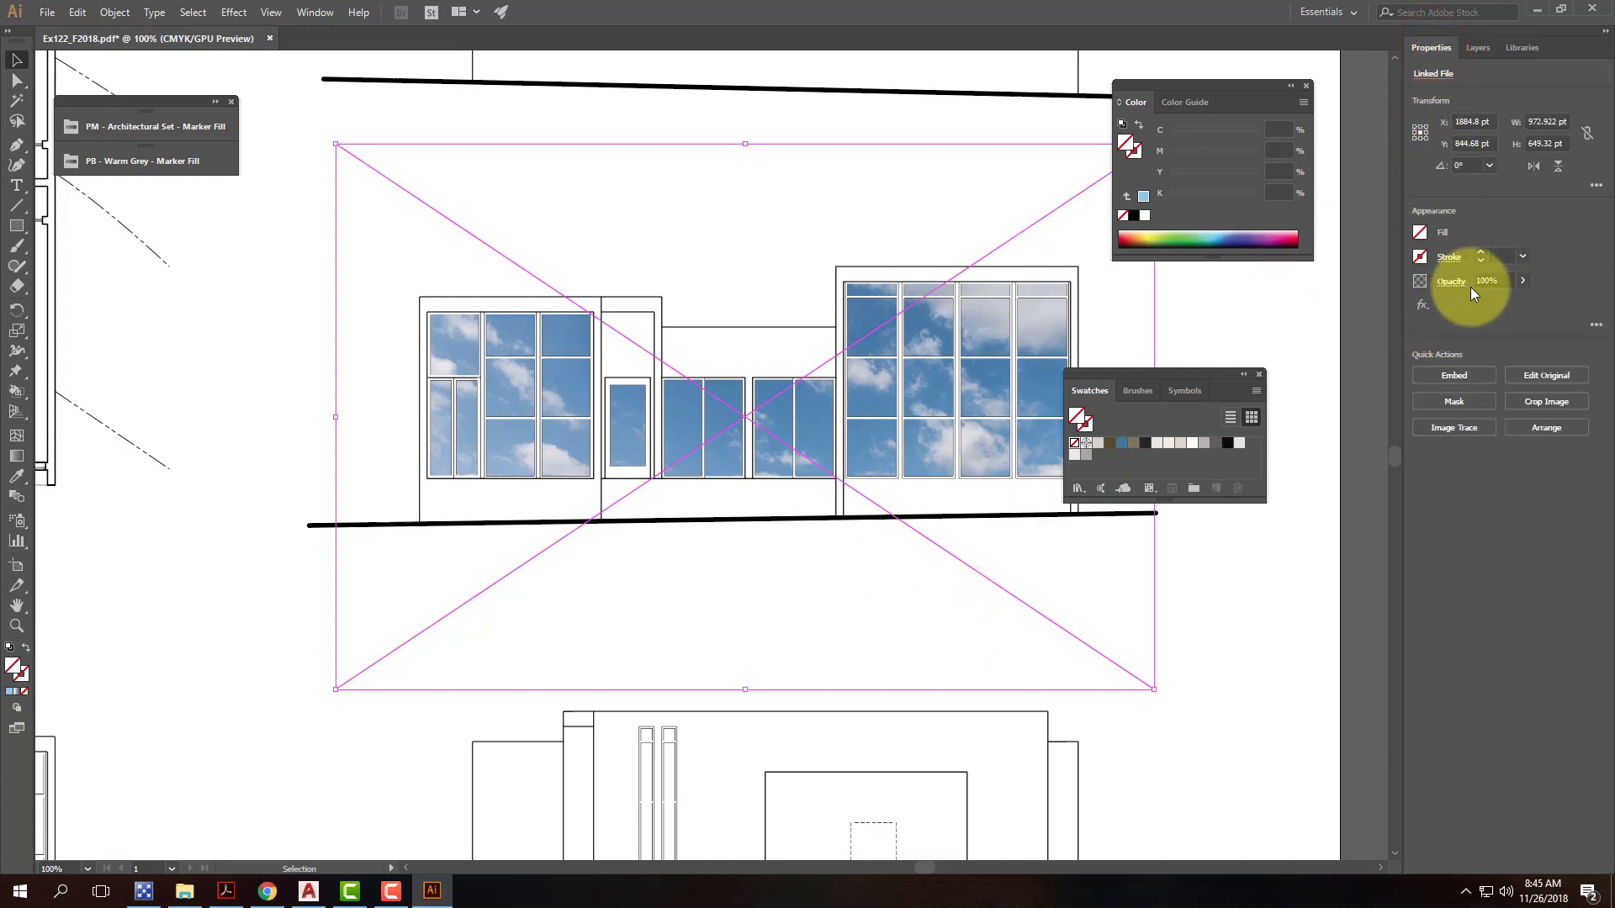
pyautogui.moveTo(1516, 300); pyautogui.dragTo(1478, 300)
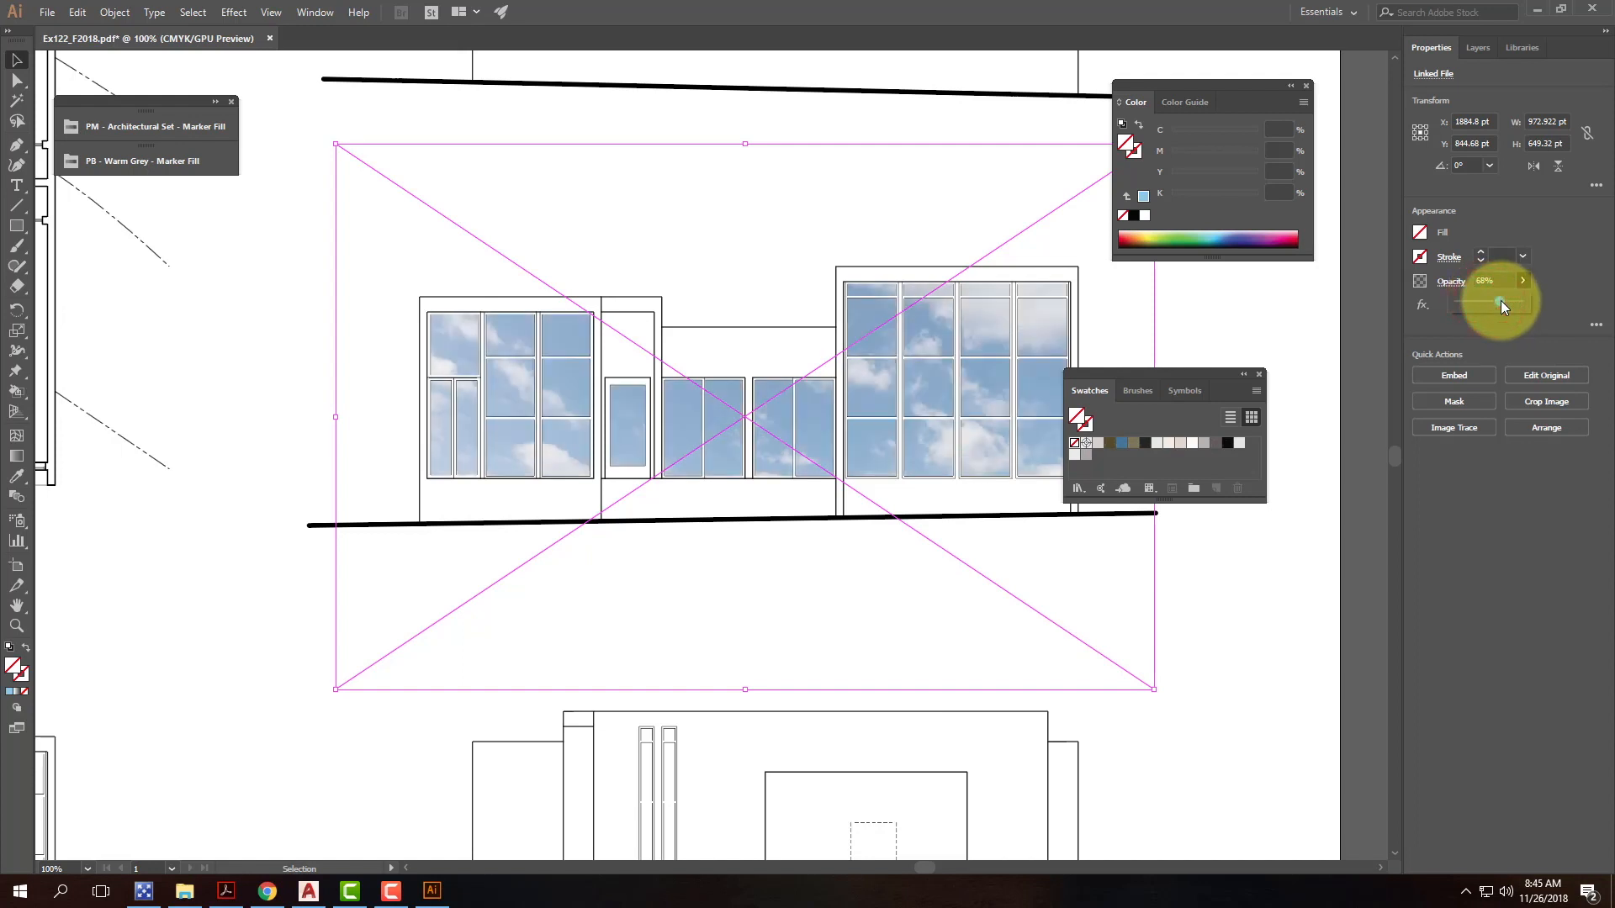
pyautogui.click(1261, 326)
# Step: Collapse the Color panel and deselect the sky image to view the elevation sheet at 50%
pyautogui.click(1419, 47)
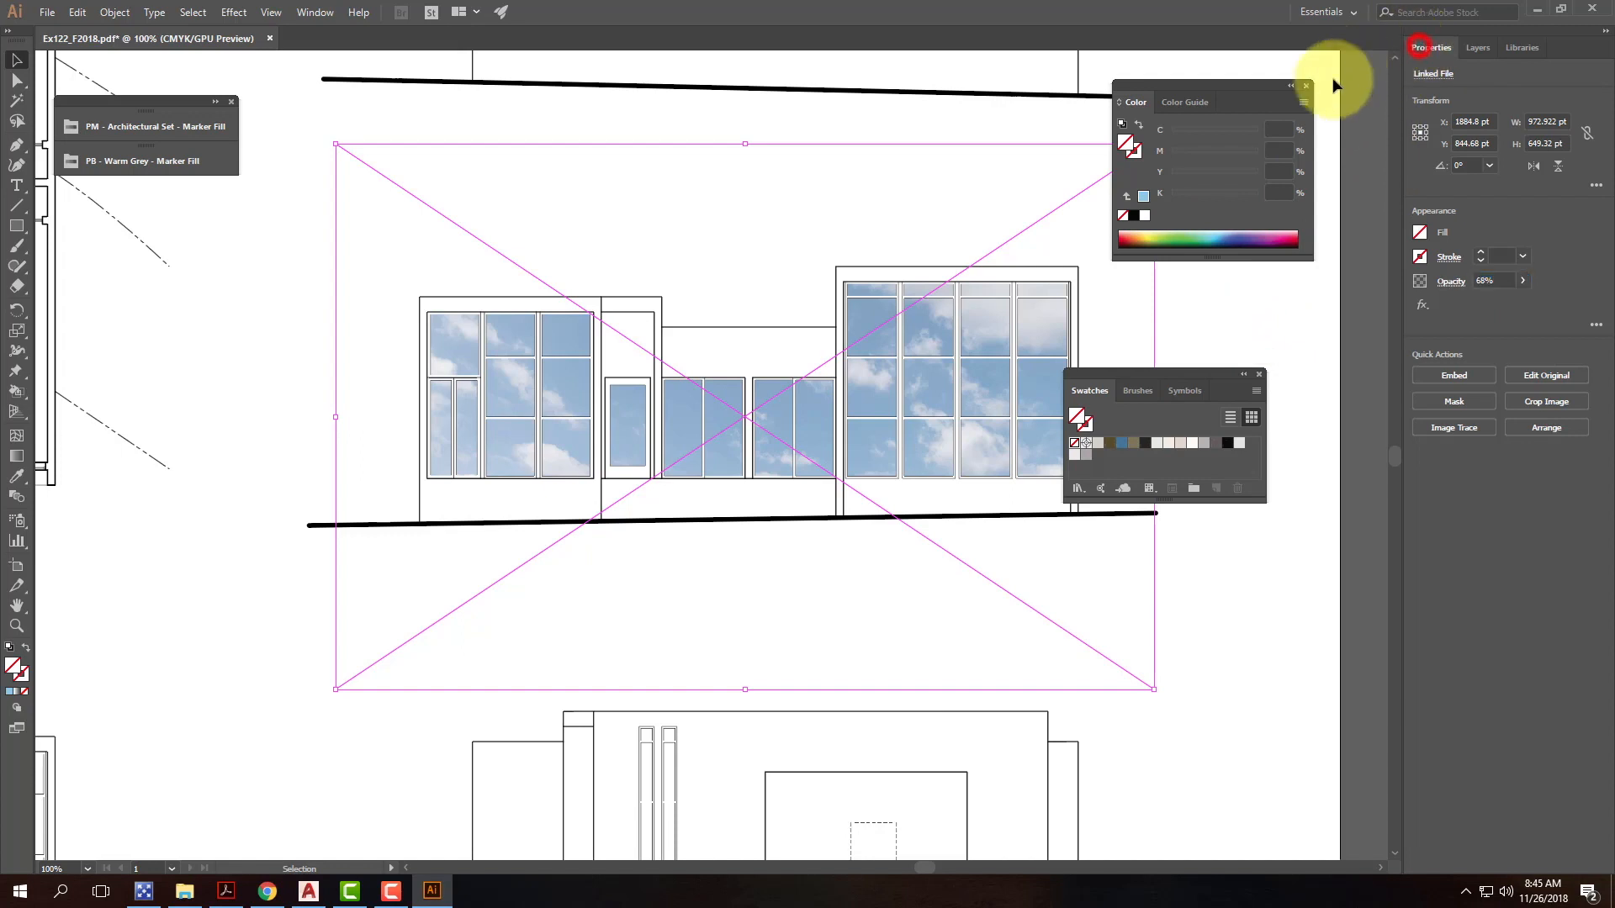
pyautogui.click(1290, 91)
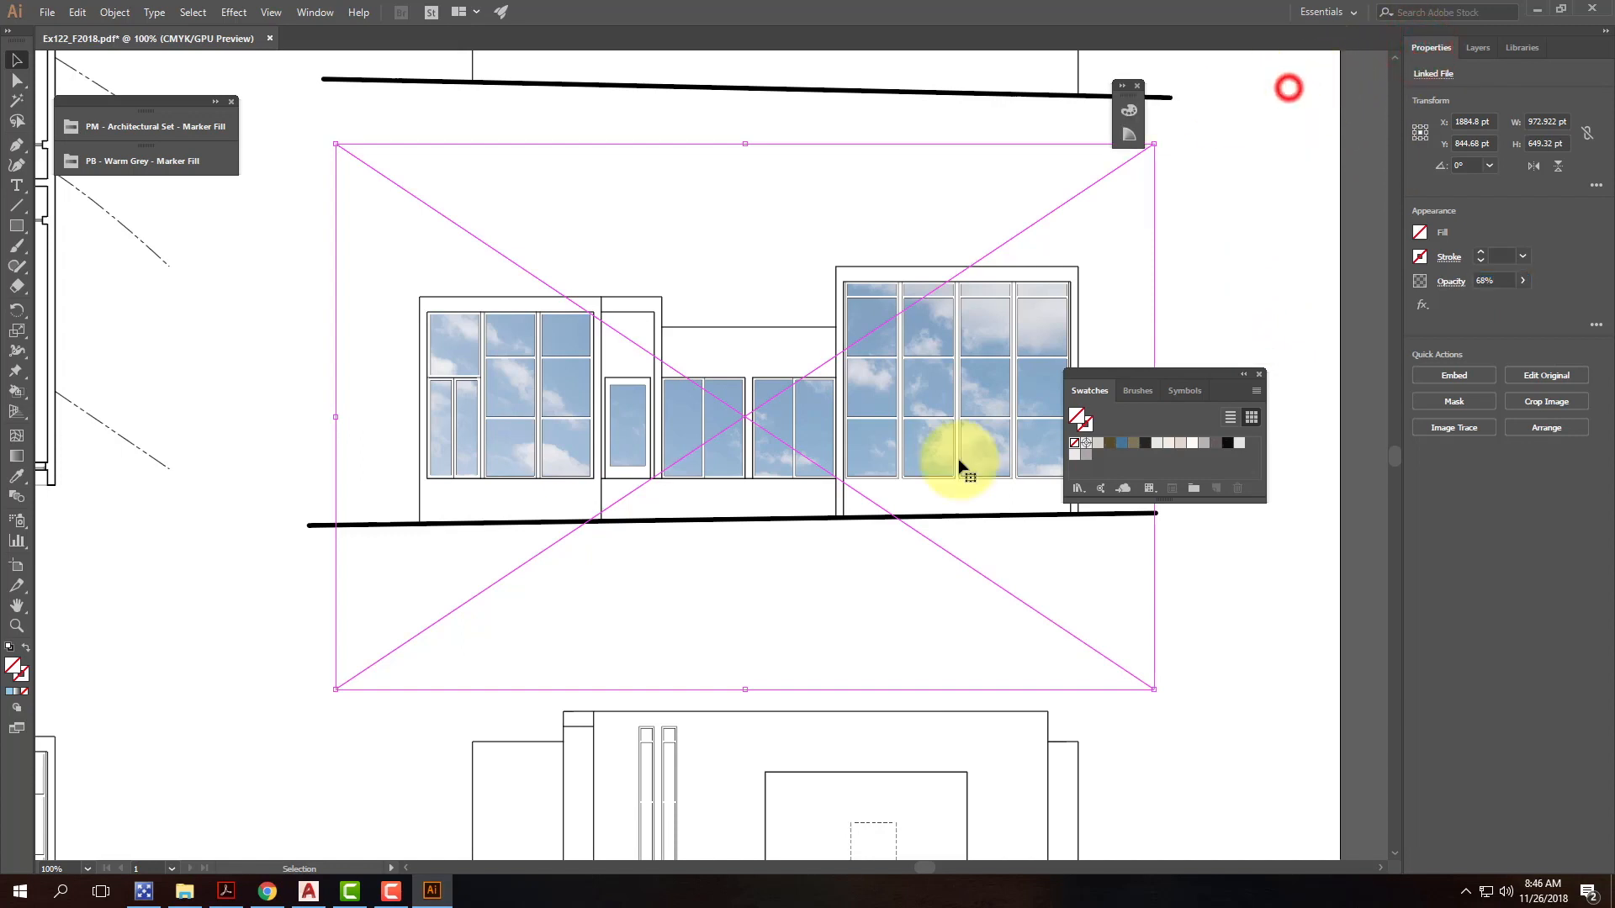
pyautogui.click(1216, 232)
pyautogui.hotkey('ctrl', '-')
pyautogui.hotkey('ctrl', '-')
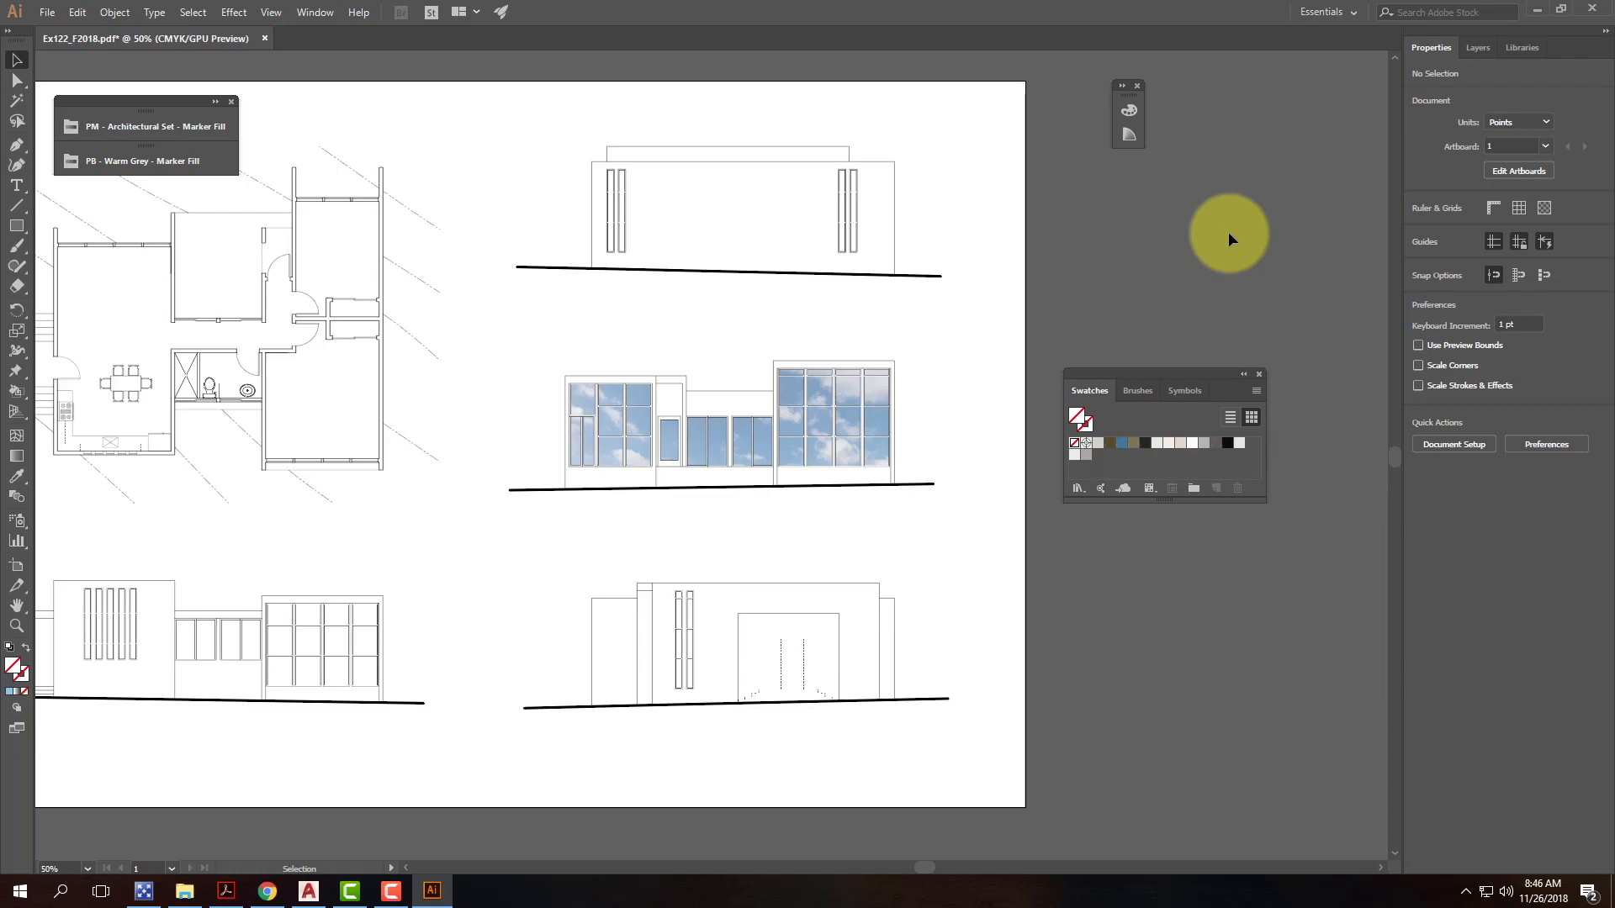
# Step: Switch to File Explorer and check the Ex122_S2017-Layout2 and Ex122_F2016-Layout1 PDFs in the Ex122 folder for a rendered example
pyautogui.click(1536, 8)
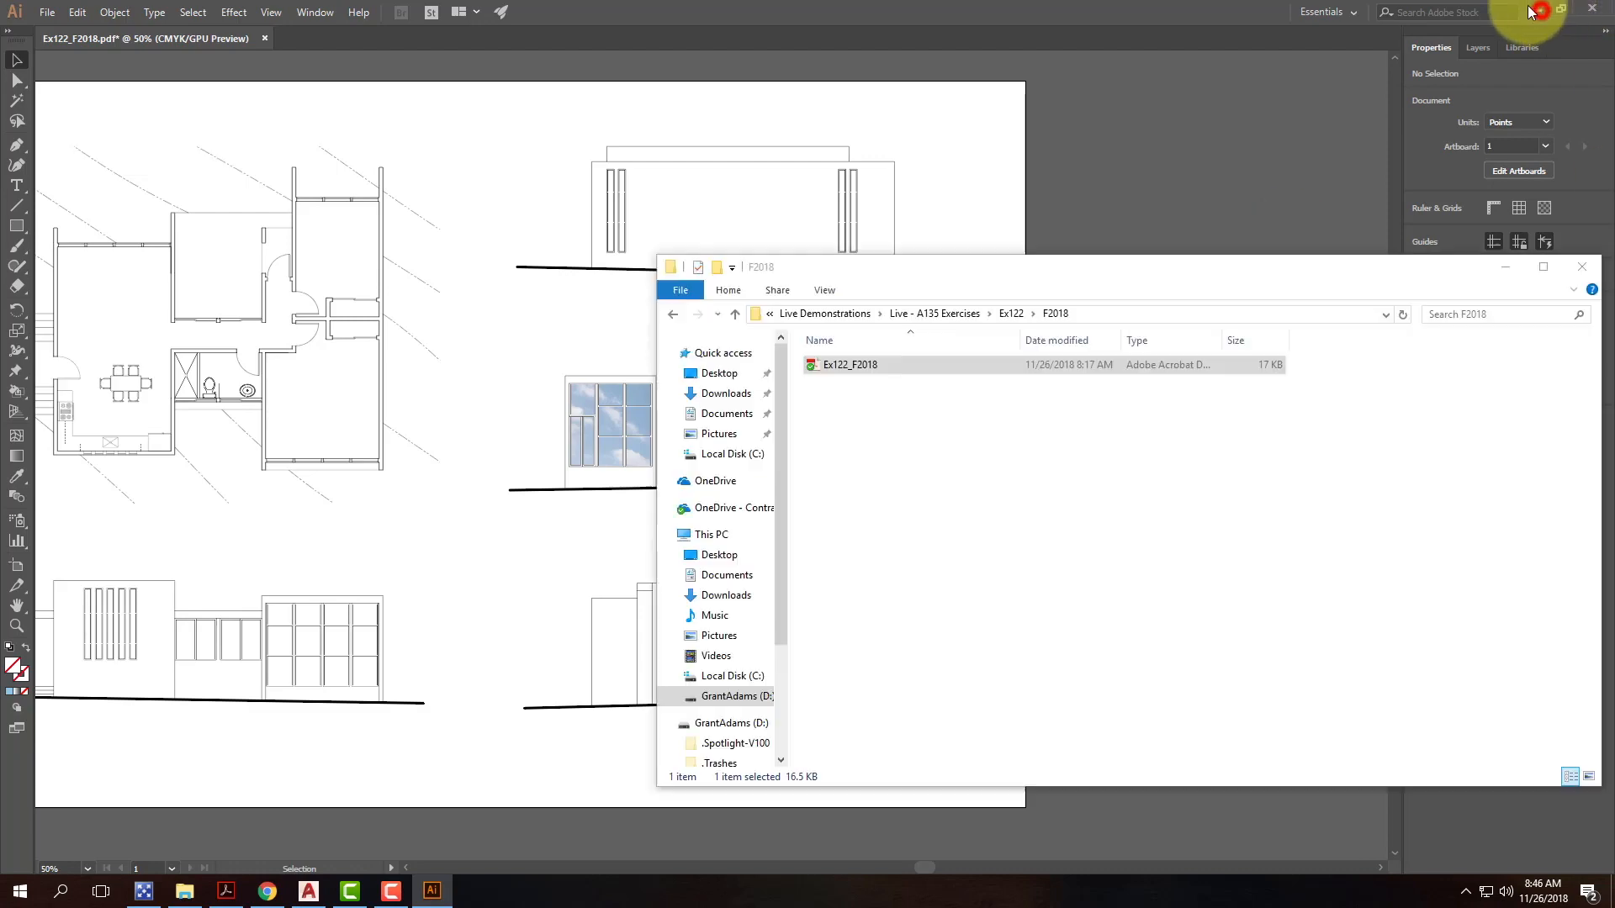
pyautogui.click(932, 312)
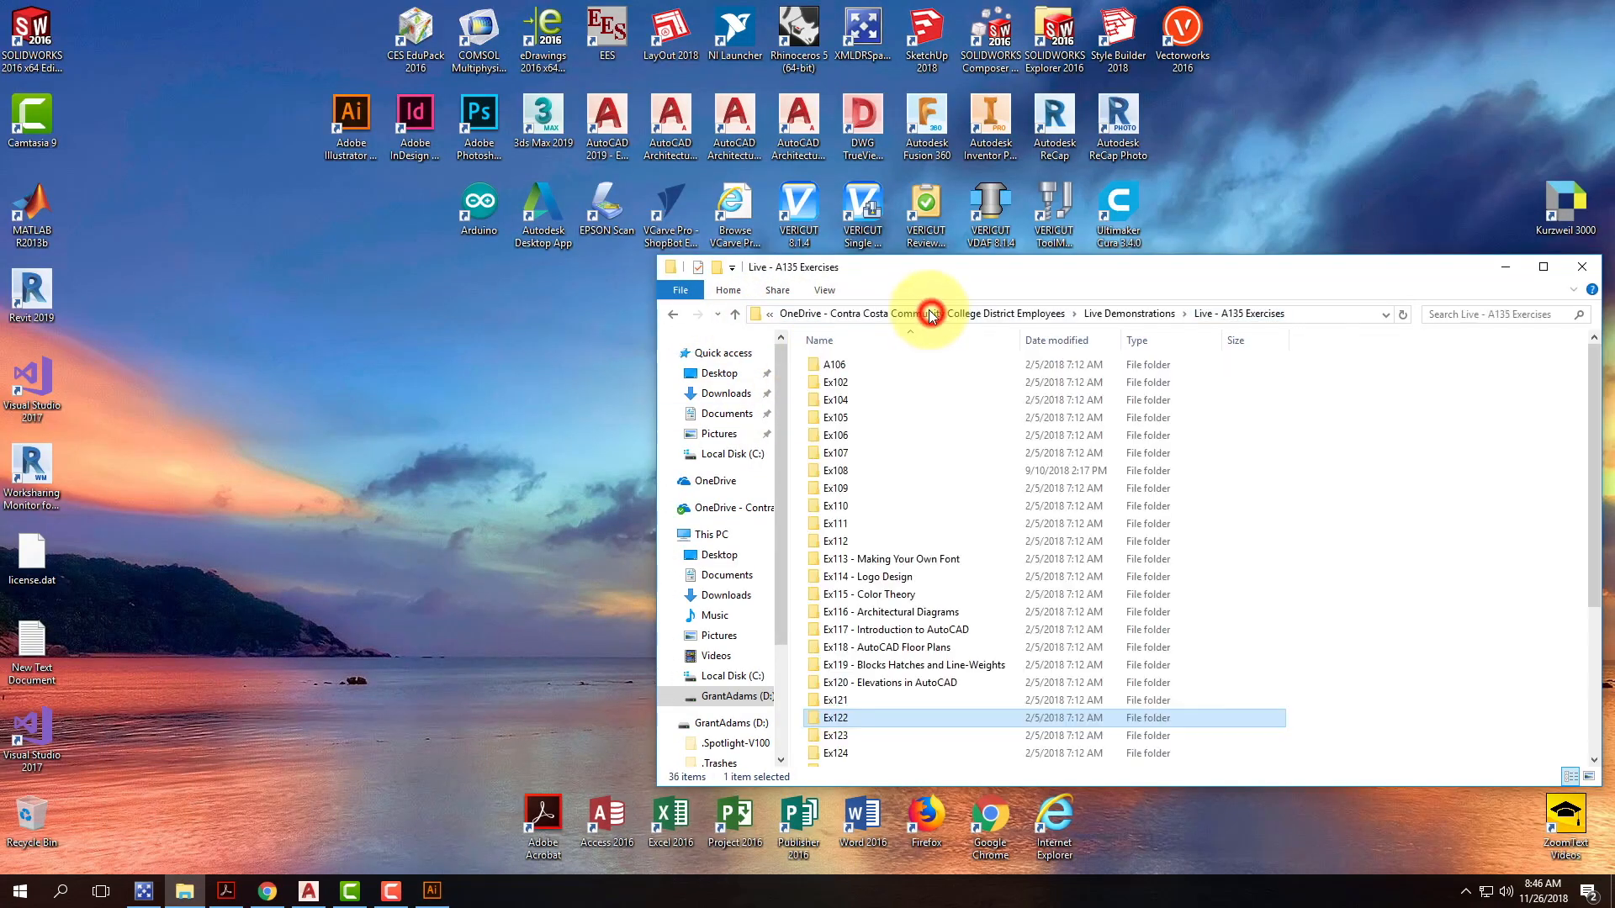
pyautogui.doubleClick(850, 721)
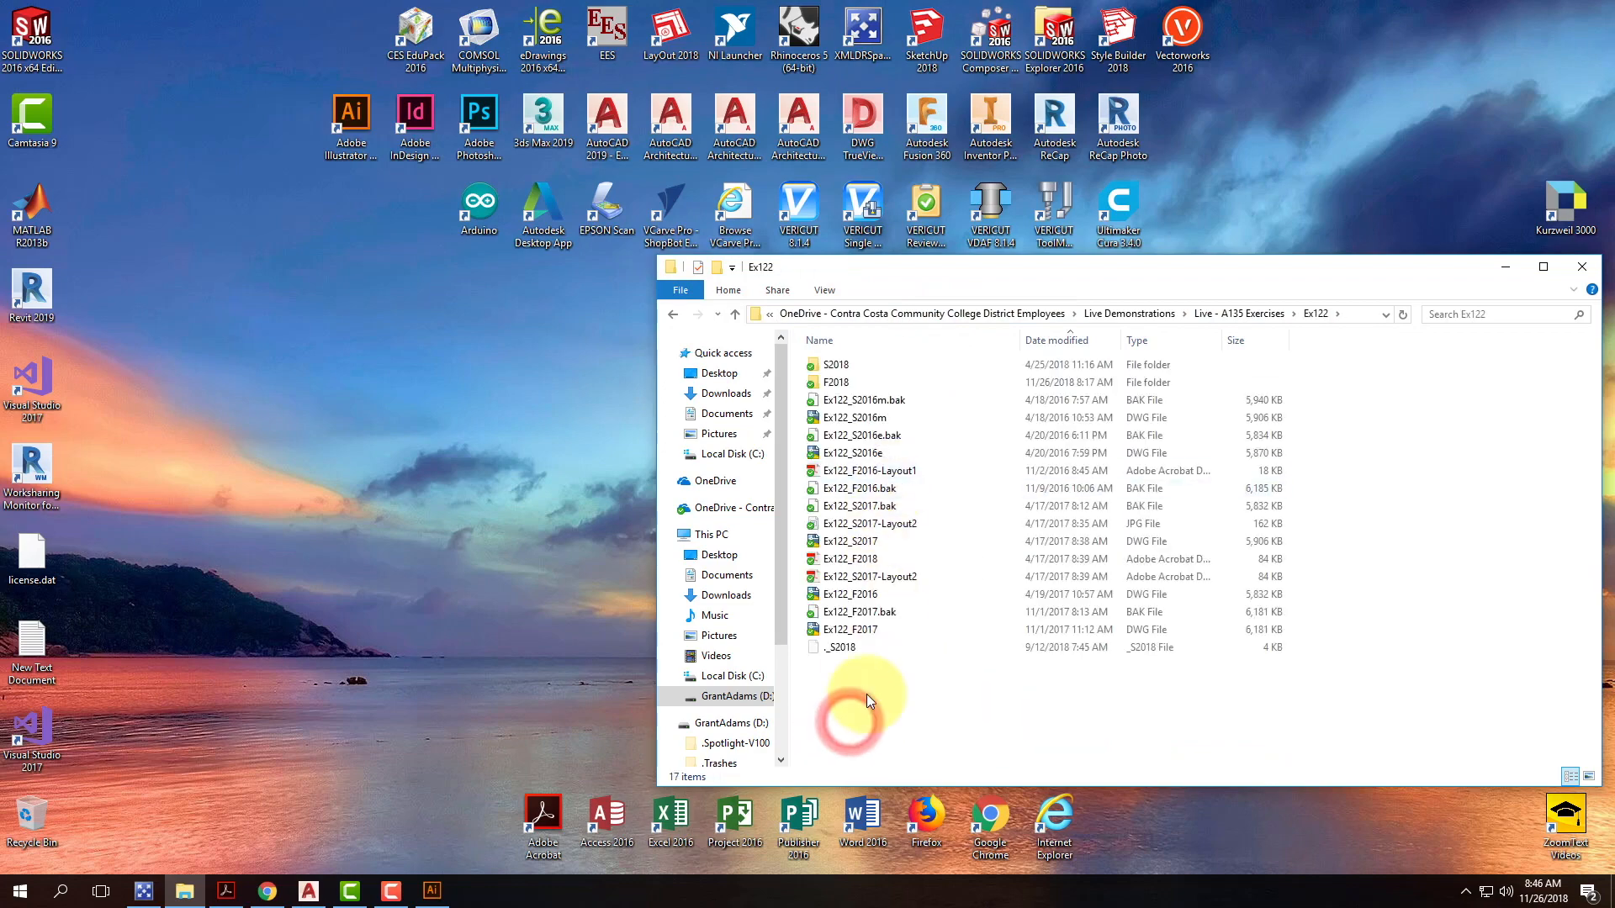
pyautogui.doubleClick(871, 578)
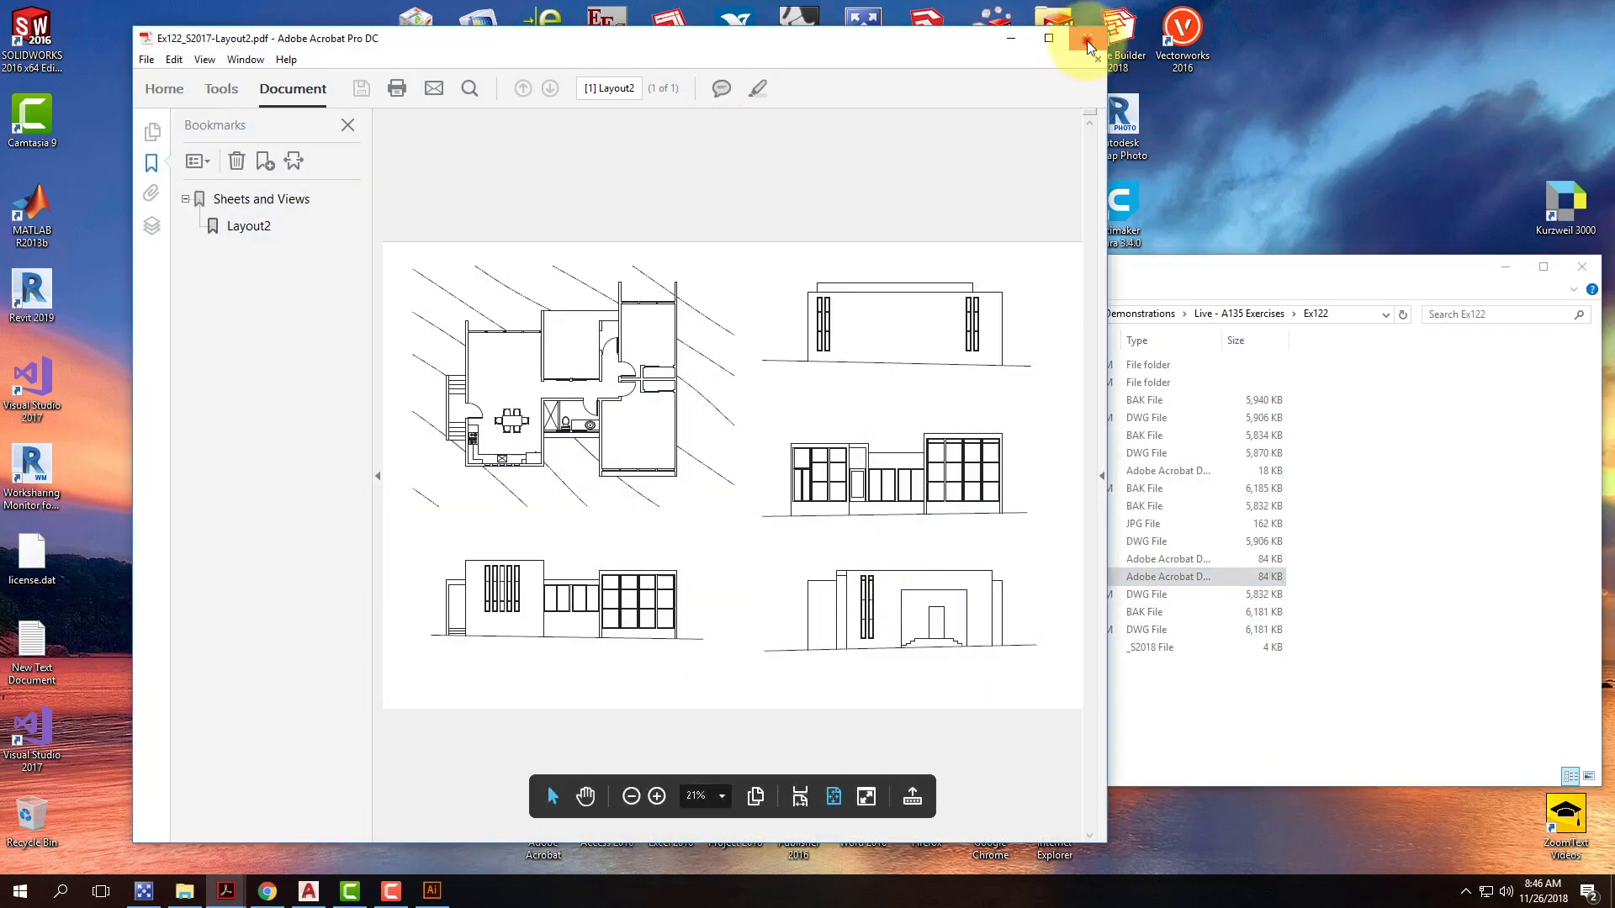
pyautogui.click(1087, 40)
pyautogui.doubleClick(879, 471)
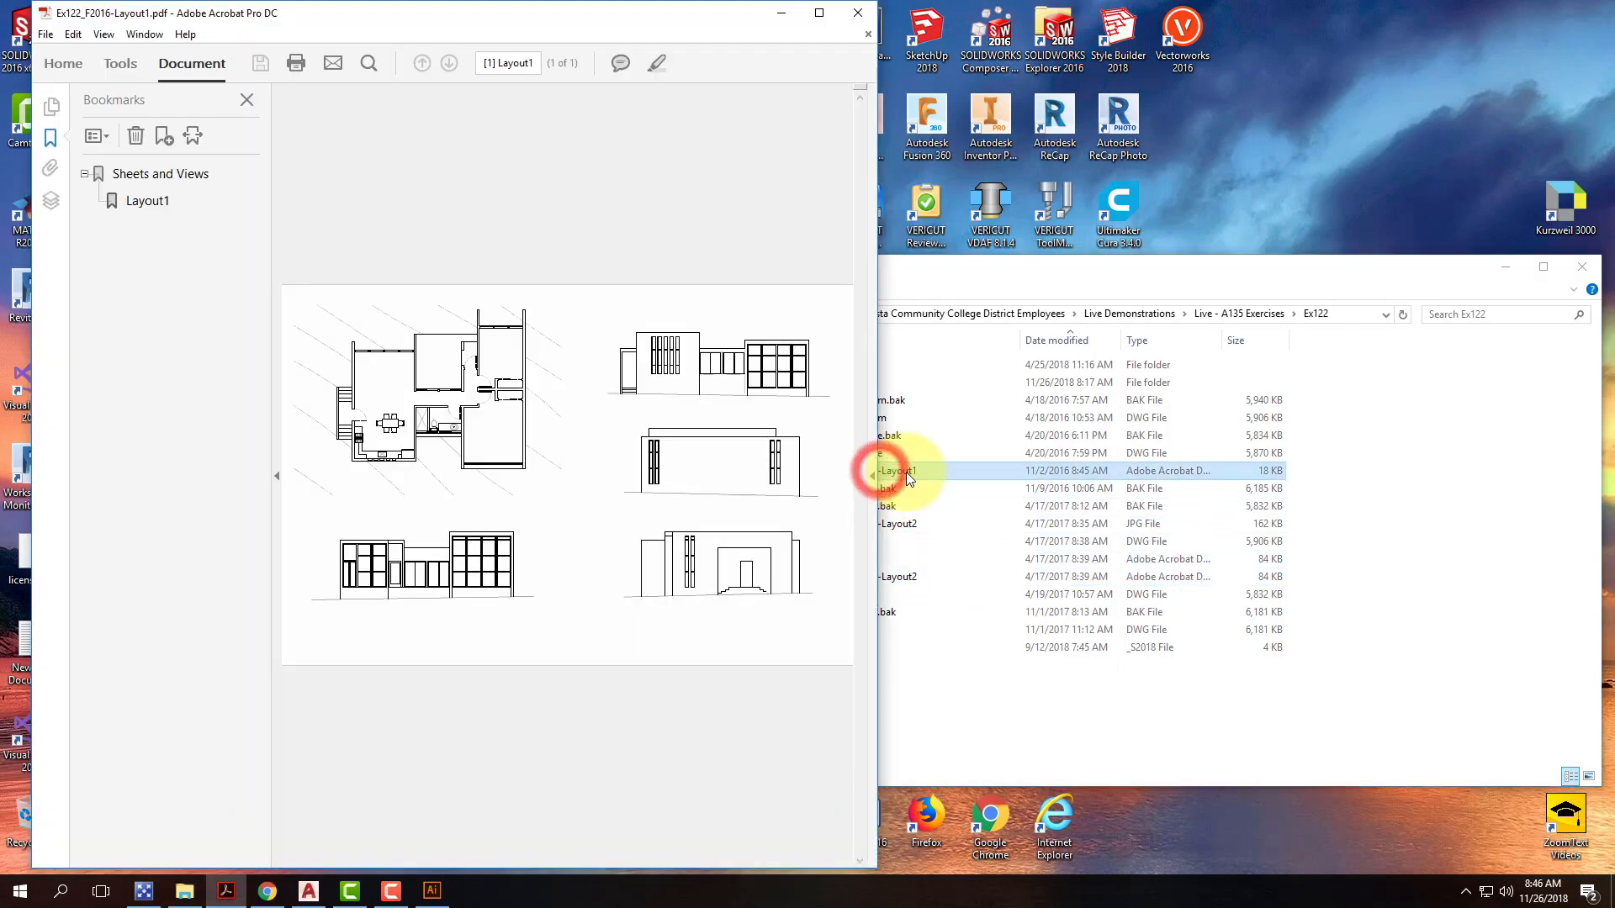
pyautogui.click(857, 12)
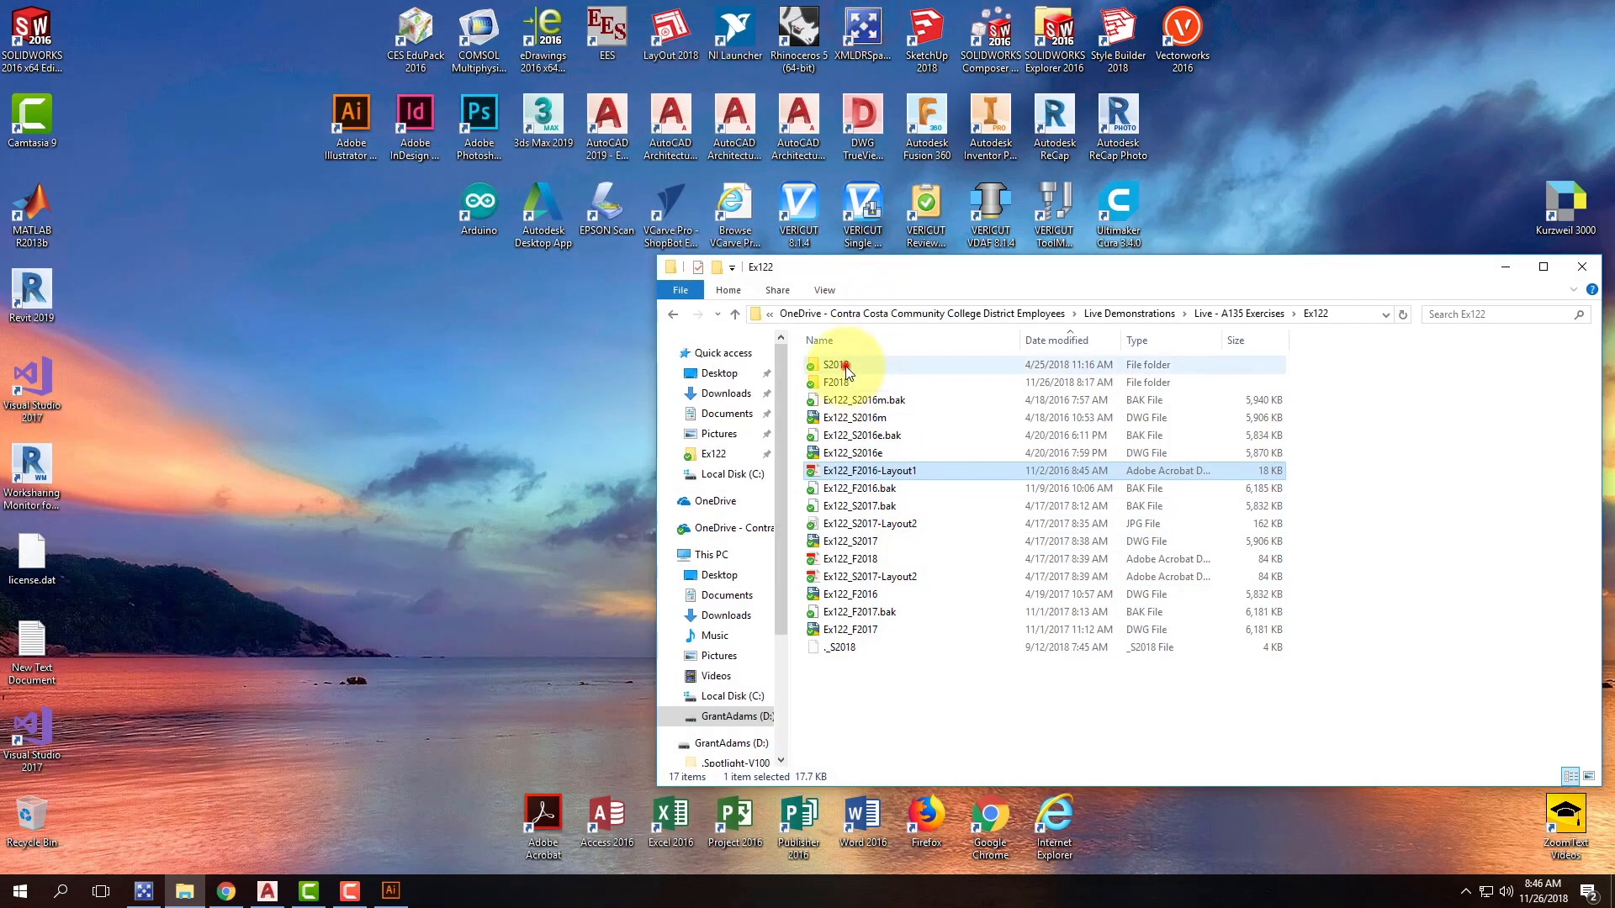
# Step: Open Ex122_S2017-Layout2 from the S2018 folder in full view and examine its rendered plan and elevations
pyautogui.doubleClick(846, 371)
pyautogui.click(855, 371)
pyautogui.doubleClick(855, 365)
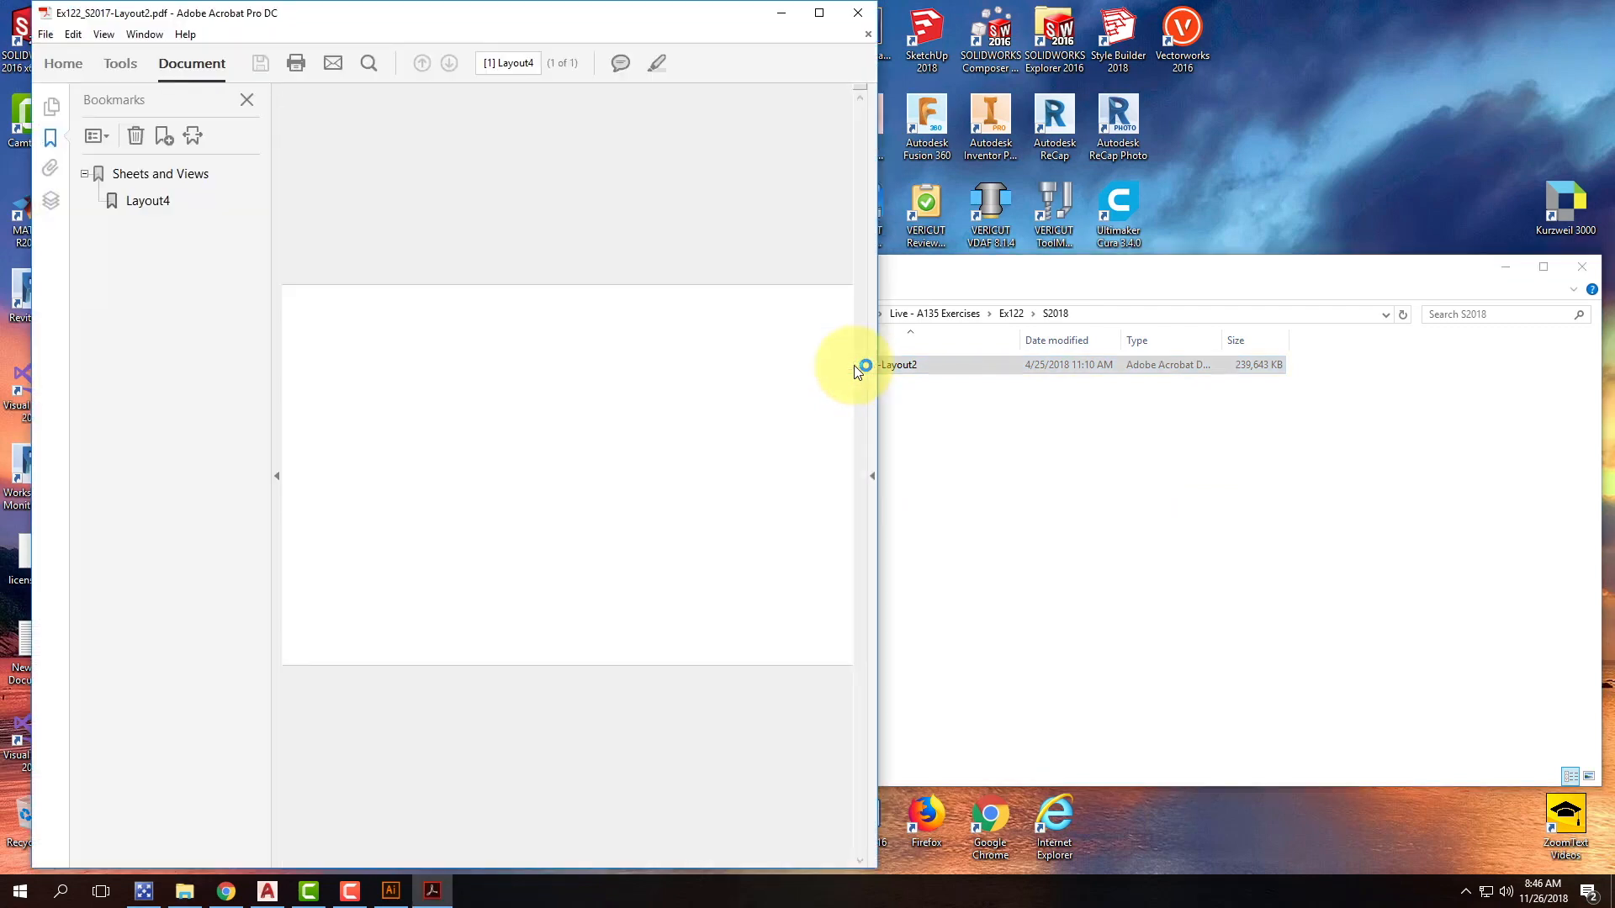
pyautogui.click(820, 12)
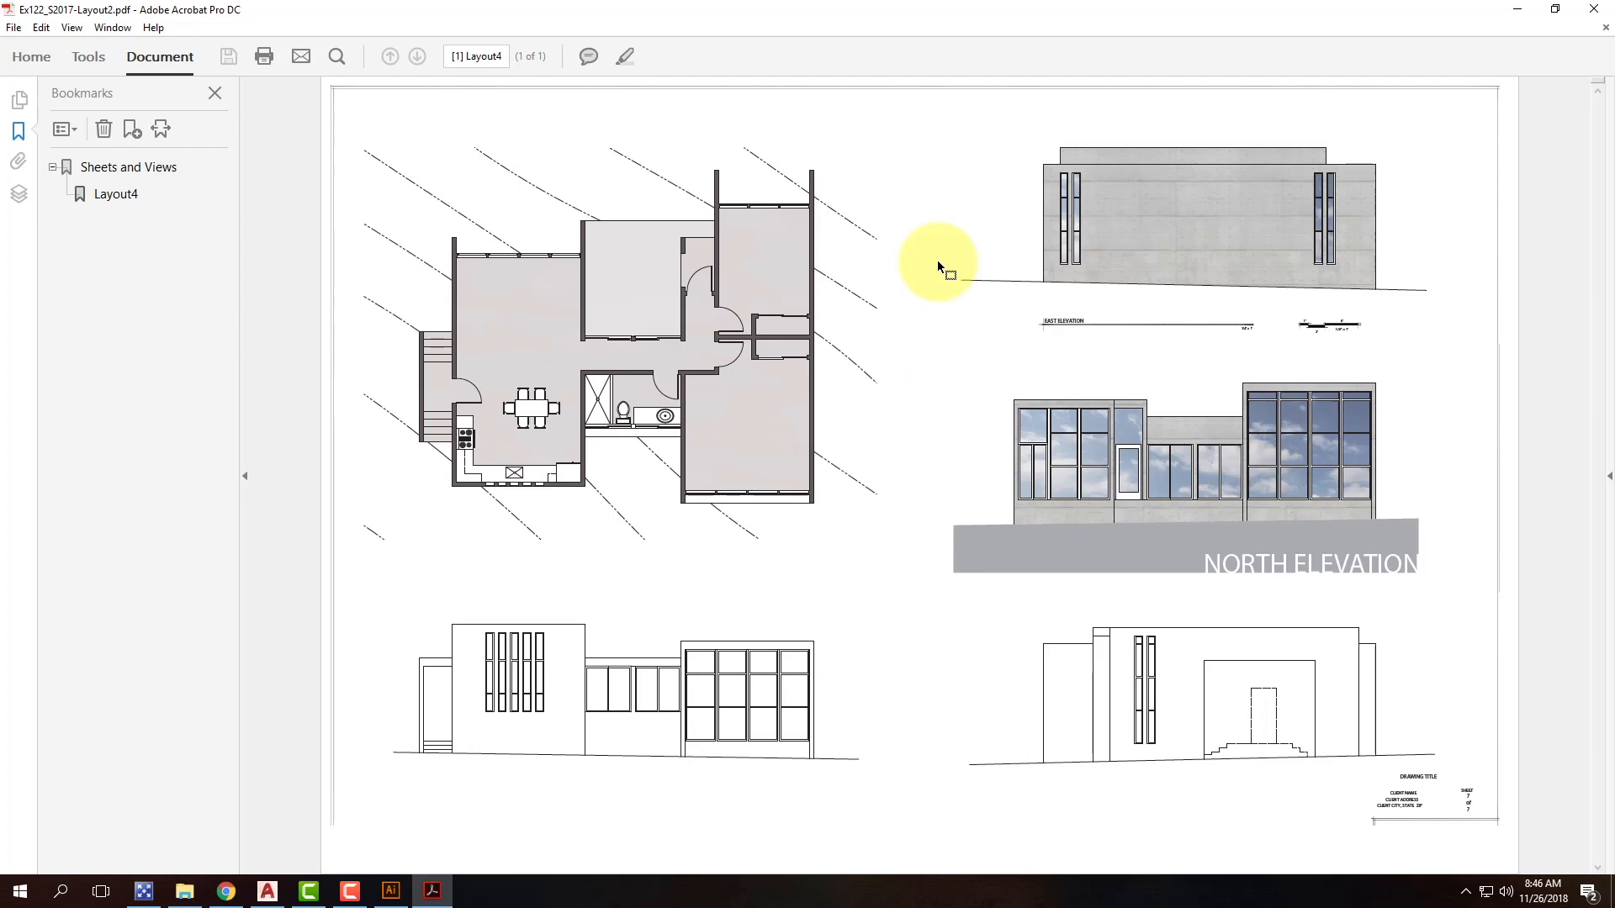
pyautogui.click(1517, 9)
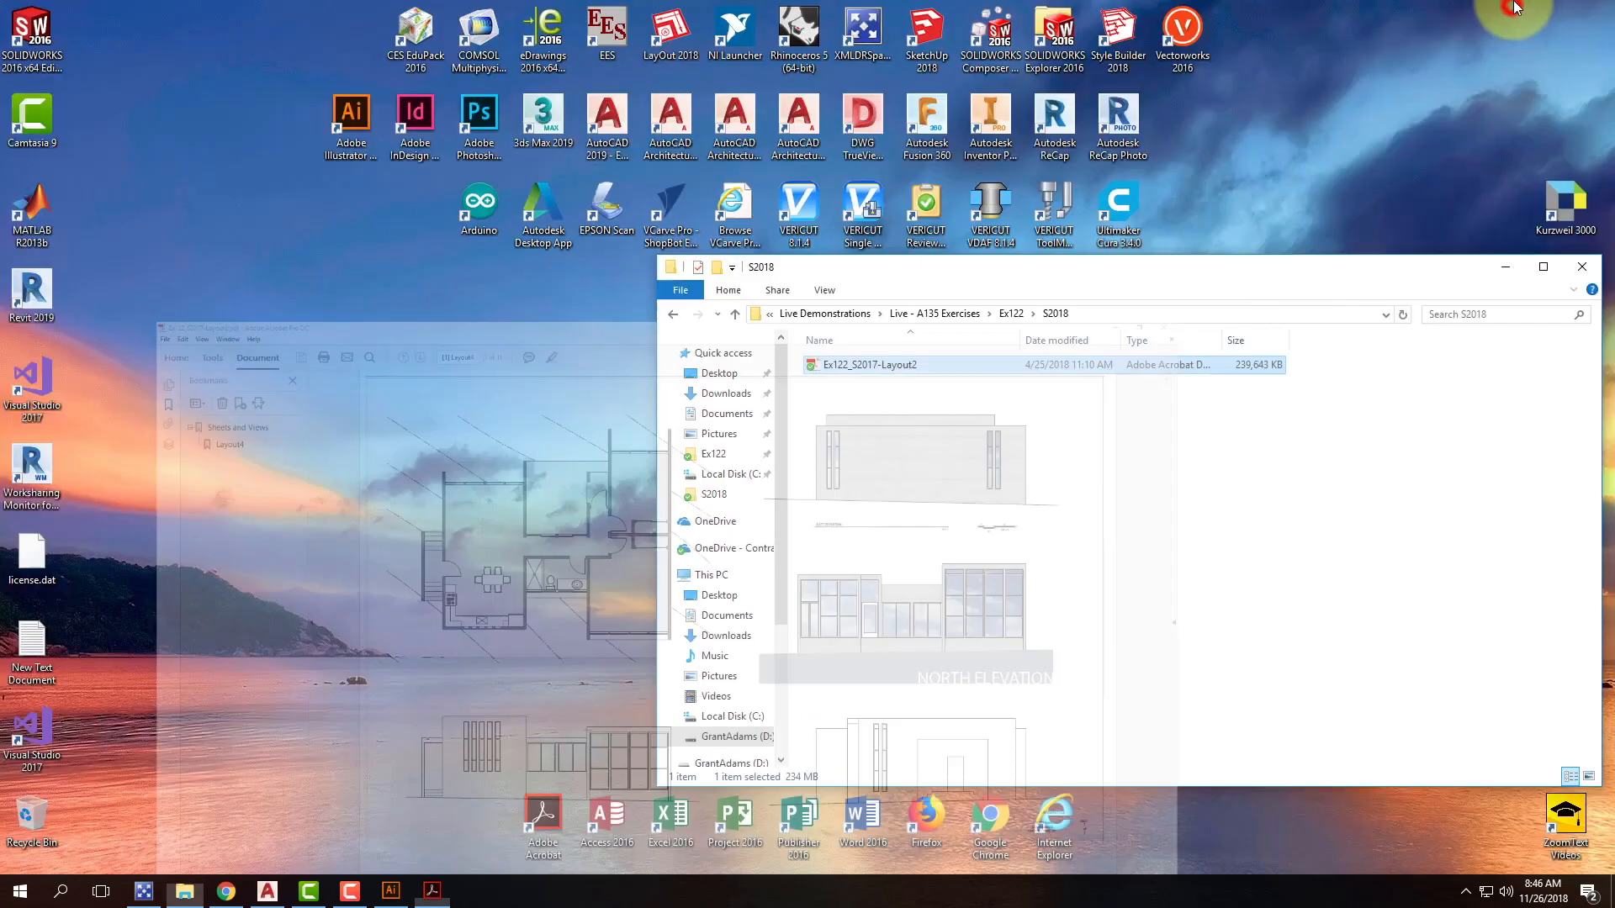
# Step: Switch to Illustrator and move the Swatches panel clear of the elevation with the five slot windows, viewed at 150%
pyautogui.click(391, 891)
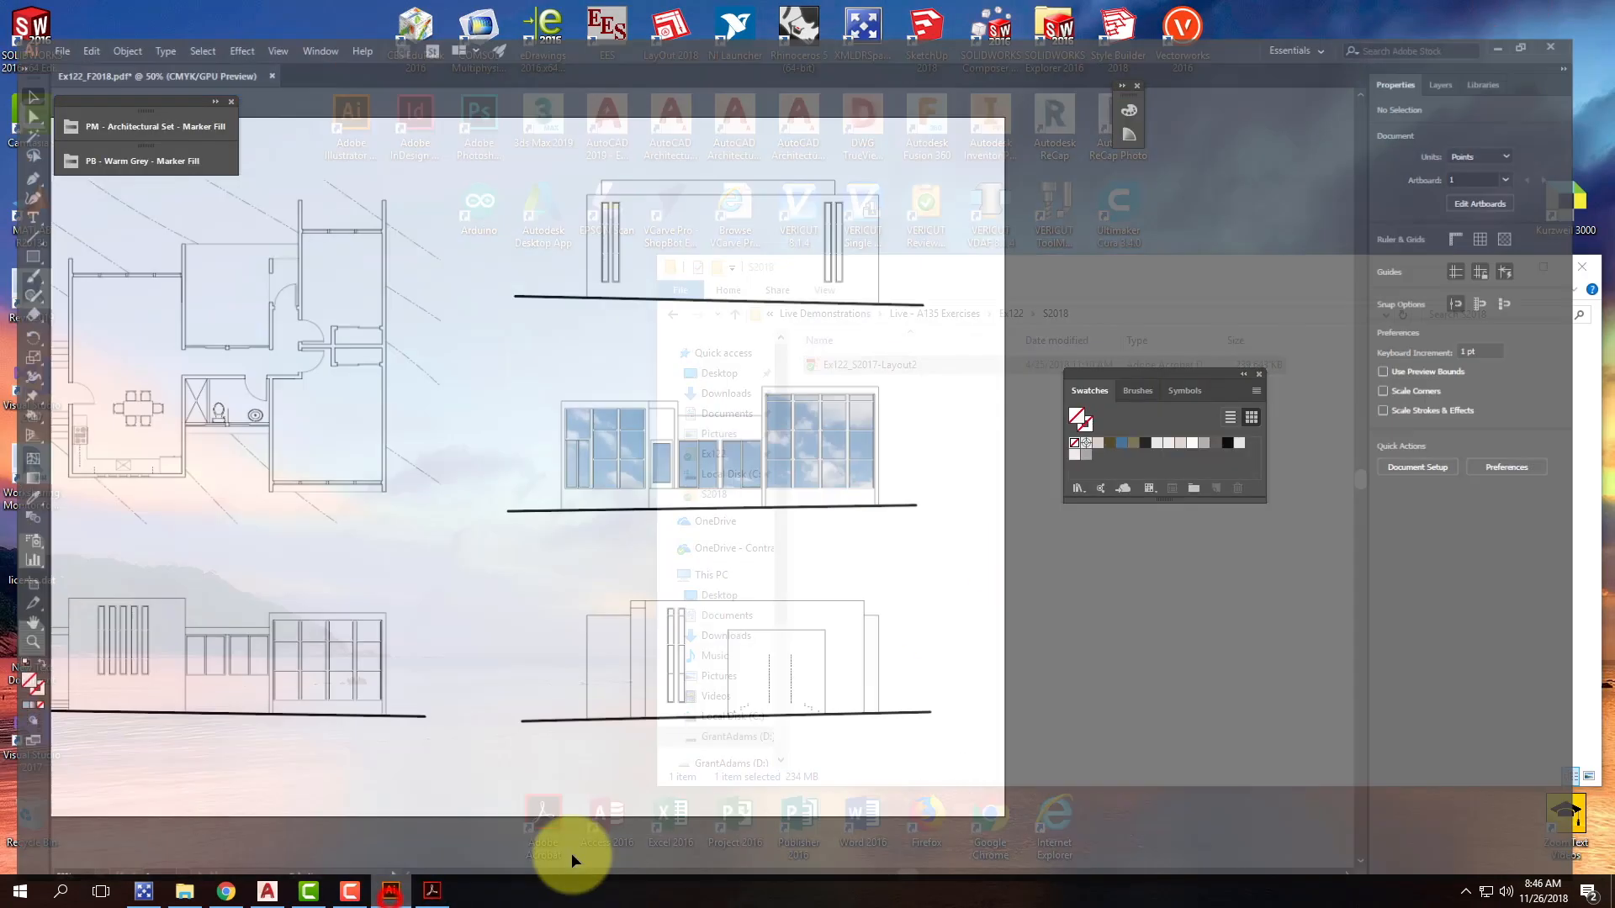
pyautogui.moveTo(352, 555); pyautogui.dragTo(651, 363)
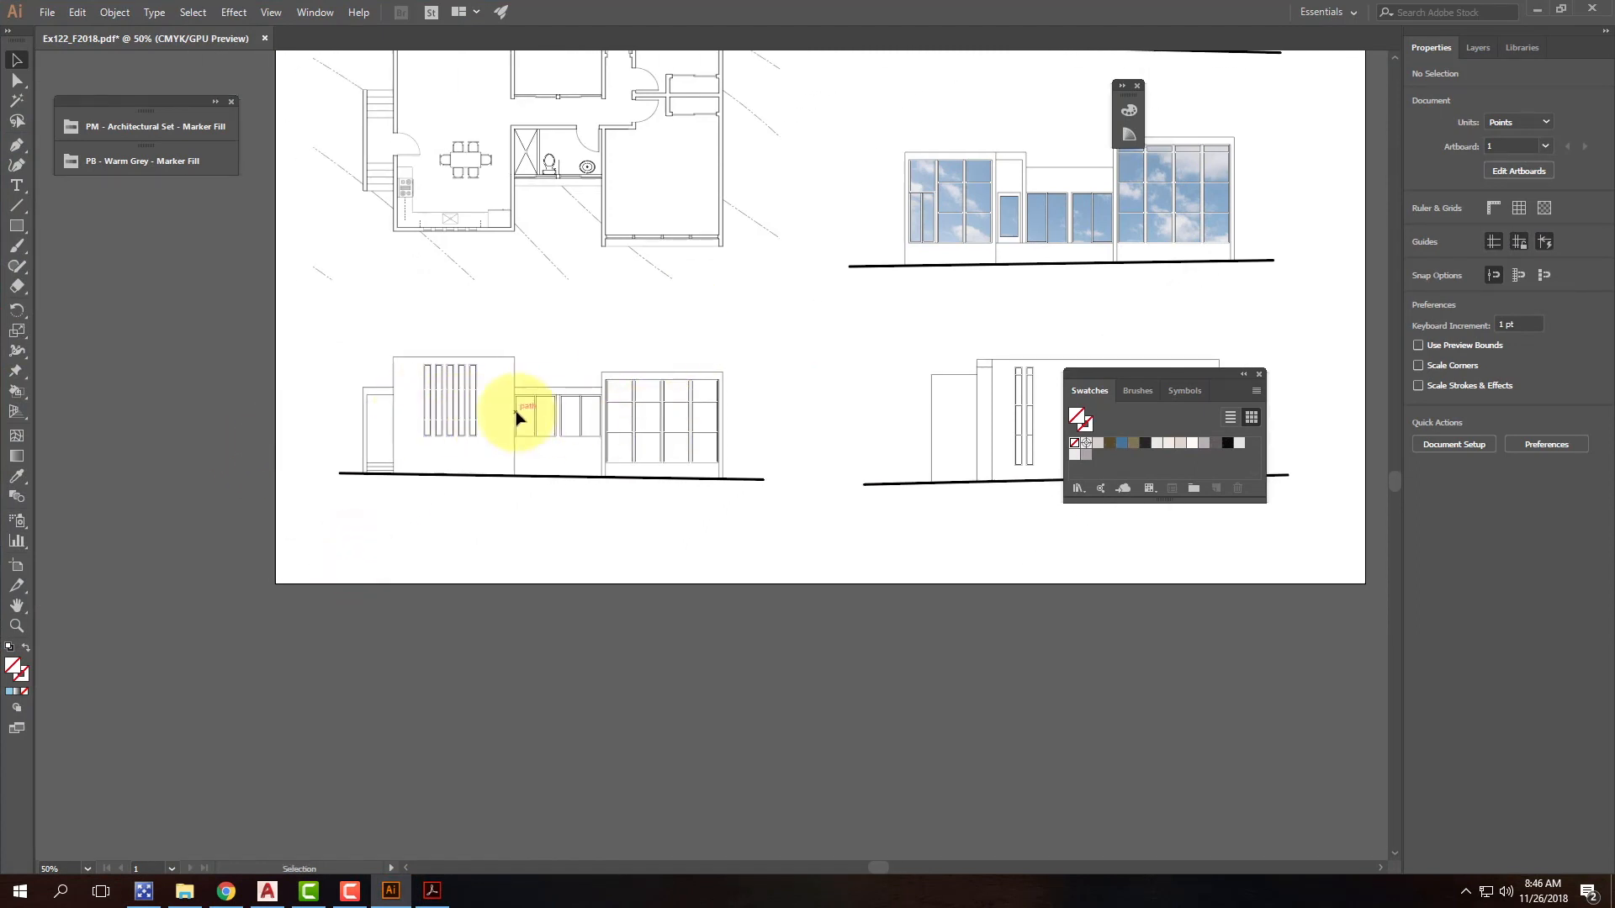
pyautogui.hotkey('ctrl', '=')
pyautogui.hotkey('ctrl', '=')
pyautogui.hotkey('ctrl', '=')
pyautogui.moveTo(455, 282)
pyautogui.mouseDown()
pyautogui.moveTo(940, 324)
pyautogui.moveTo(935, 368)
pyautogui.mouseUp()
pyautogui.moveTo(1212, 370); pyautogui.dragTo(1295, 79)
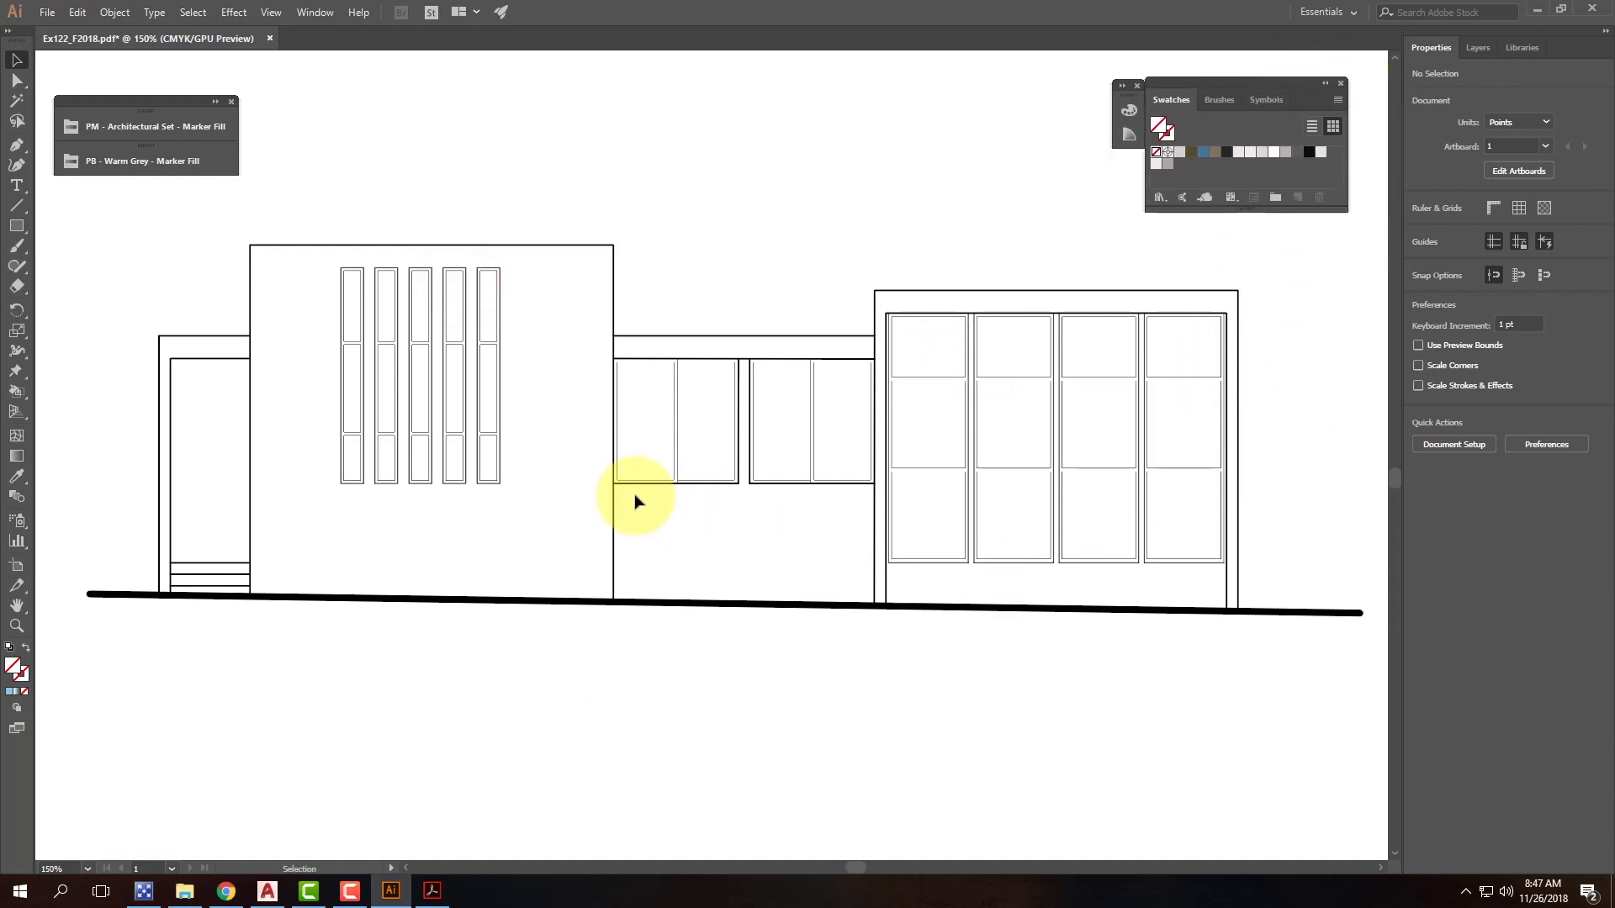
# Step: Hide the Layer 1 Backup layer, show Layer 1 and make it the active layer
pyautogui.click(489, 246)
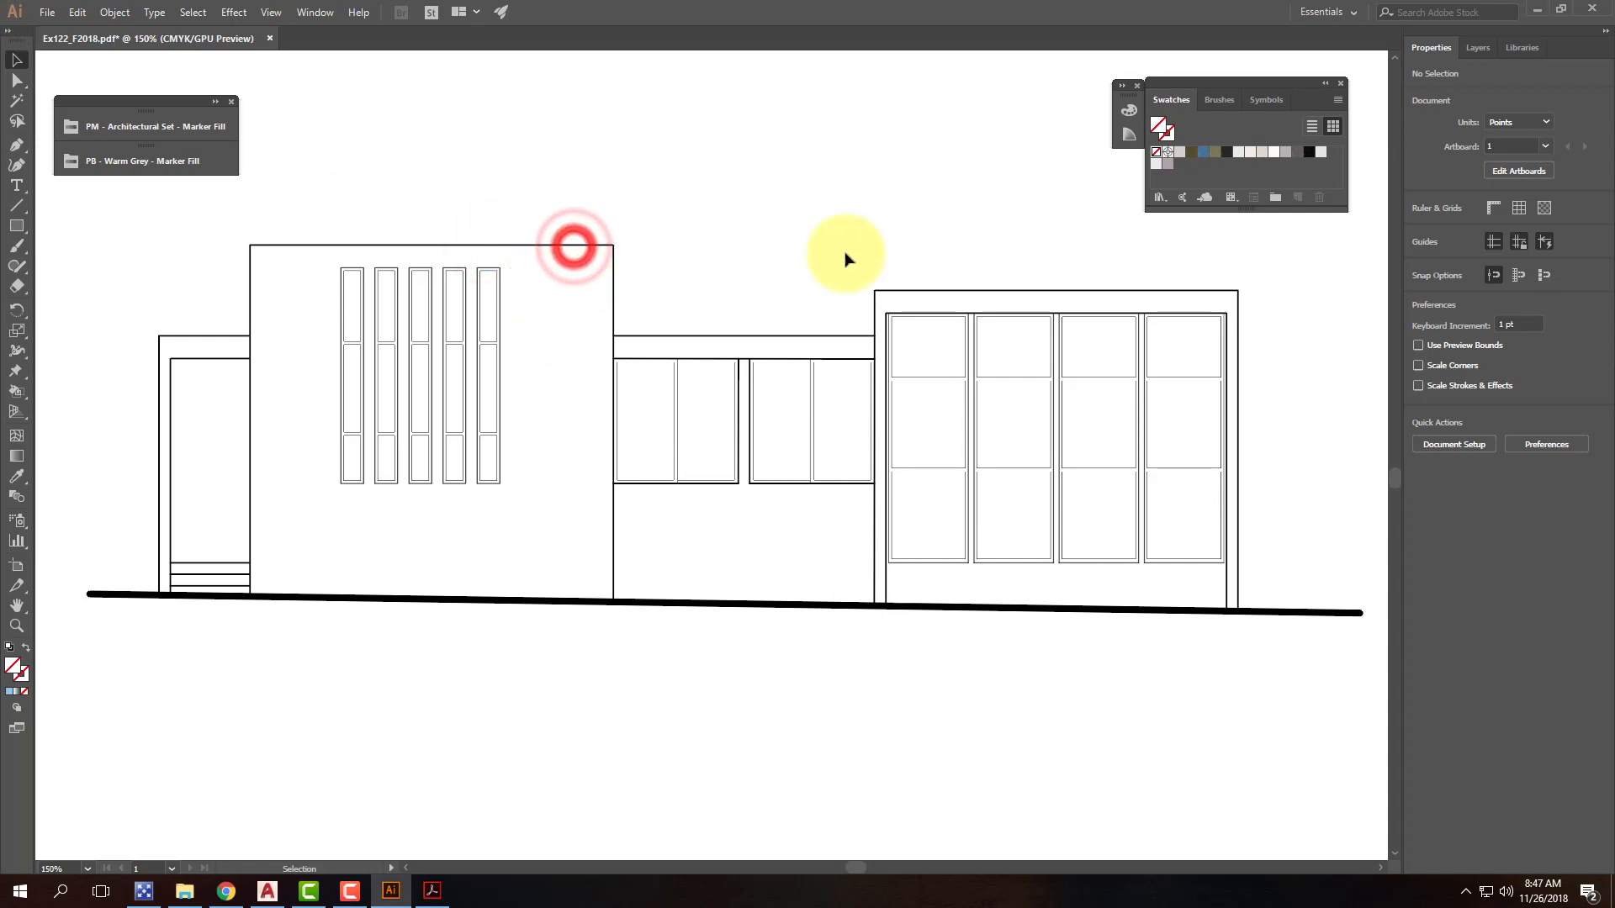
pyautogui.click(1476, 48)
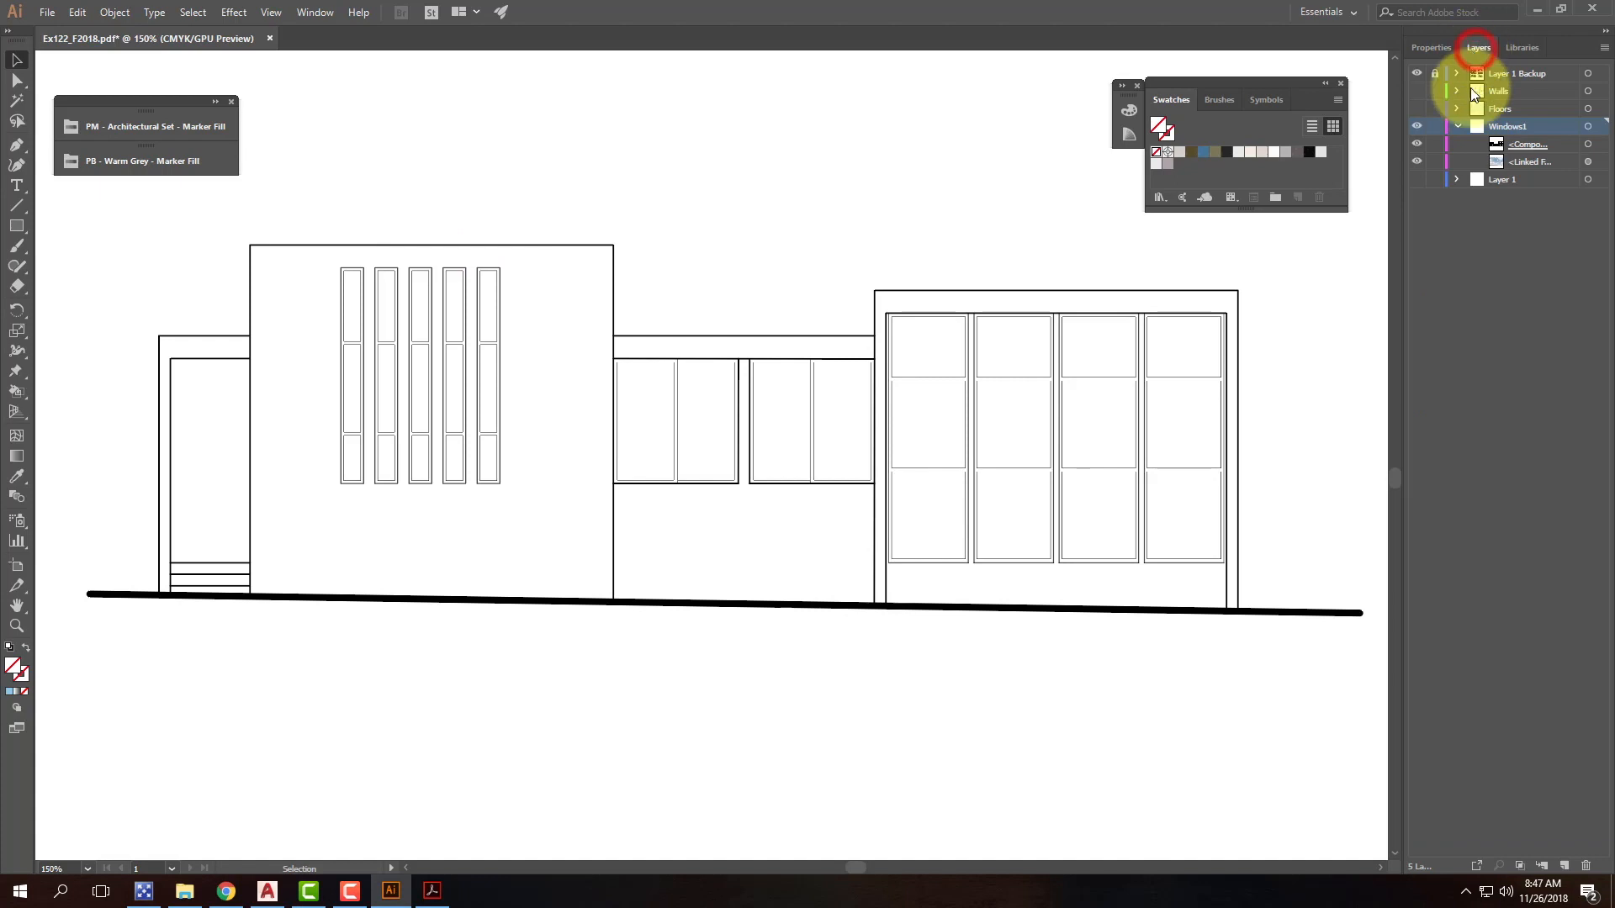
pyautogui.click(1417, 75)
pyautogui.click(1417, 179)
pyautogui.click(1516, 179)
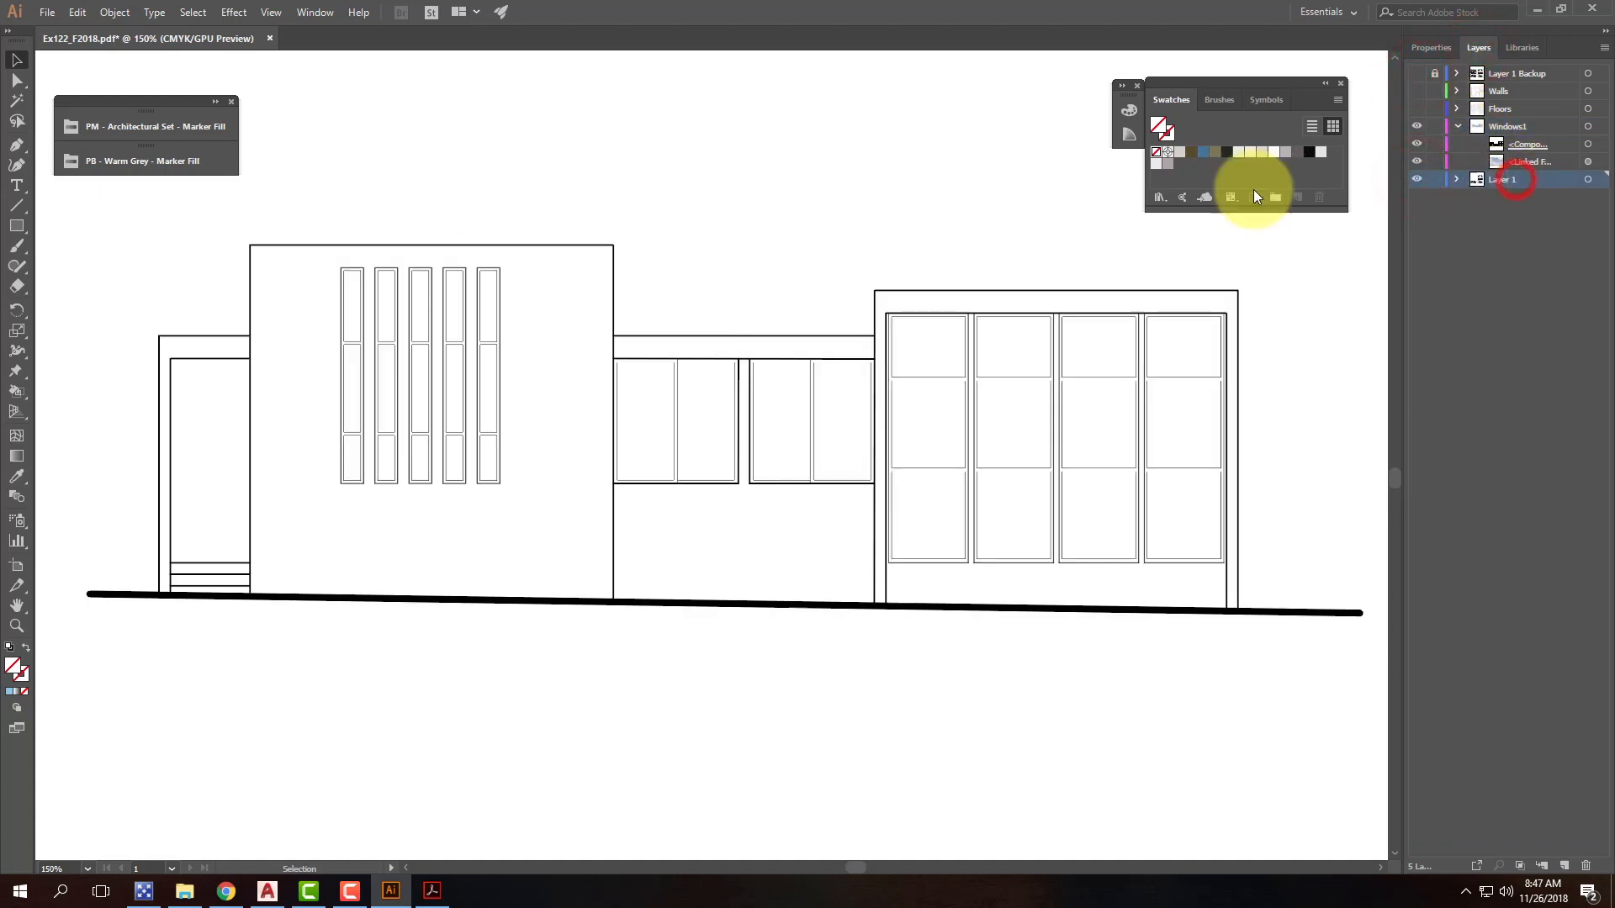
# Step: Isolate the elevation linework group on Layer 1, select all of it and make it a Live Paint group
pyautogui.doubleClick(393, 244)
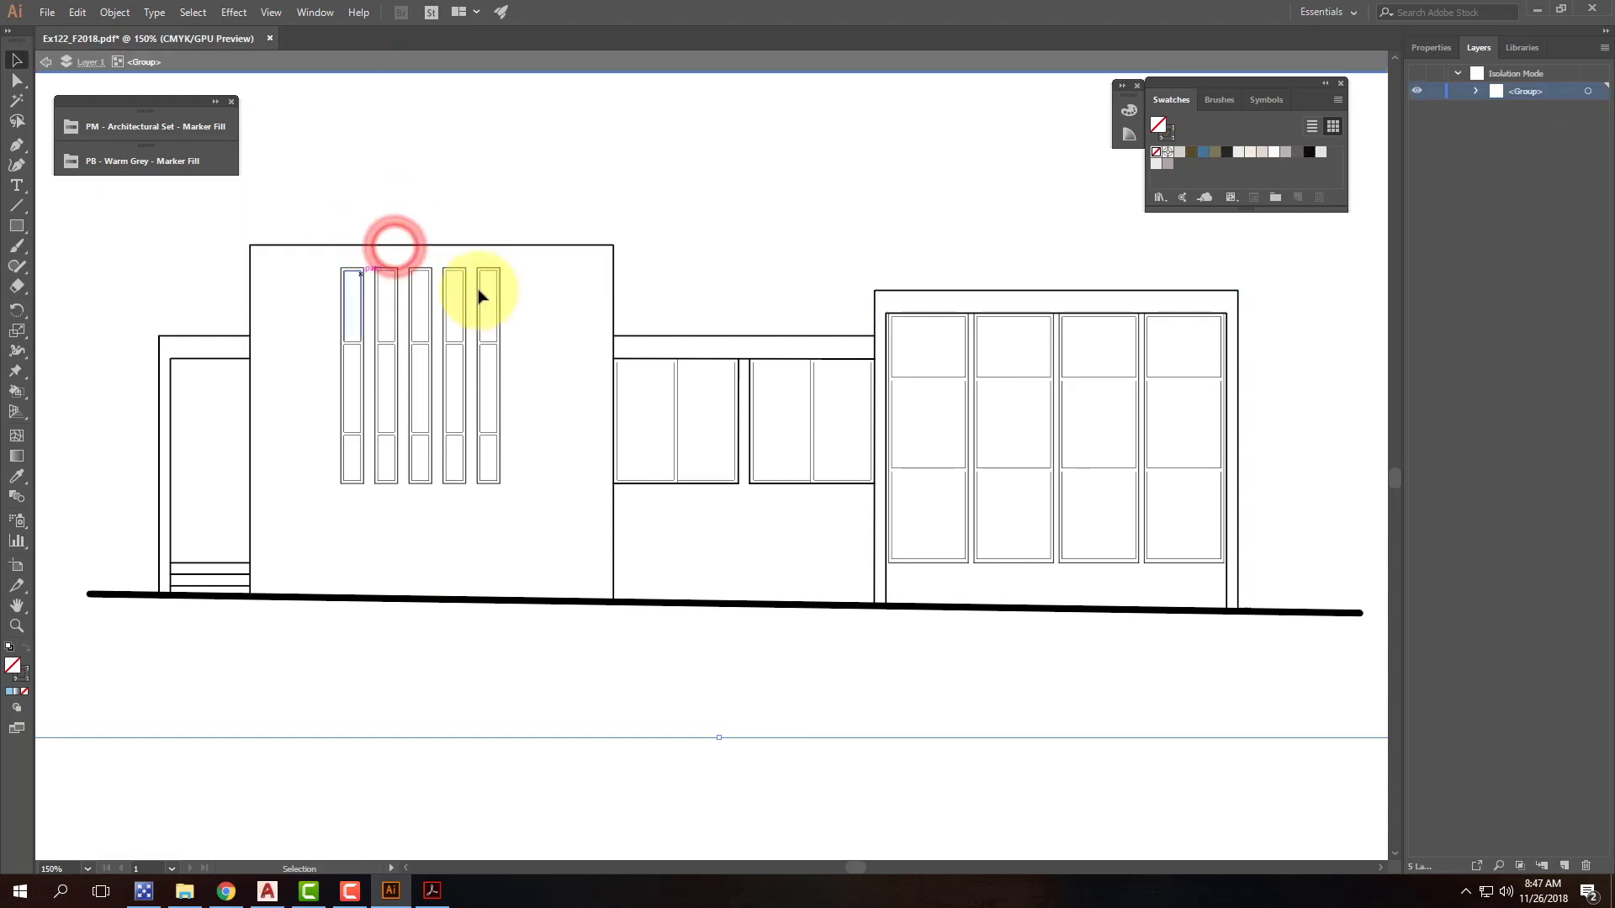
pyautogui.hotkey('ctrl', 'a')
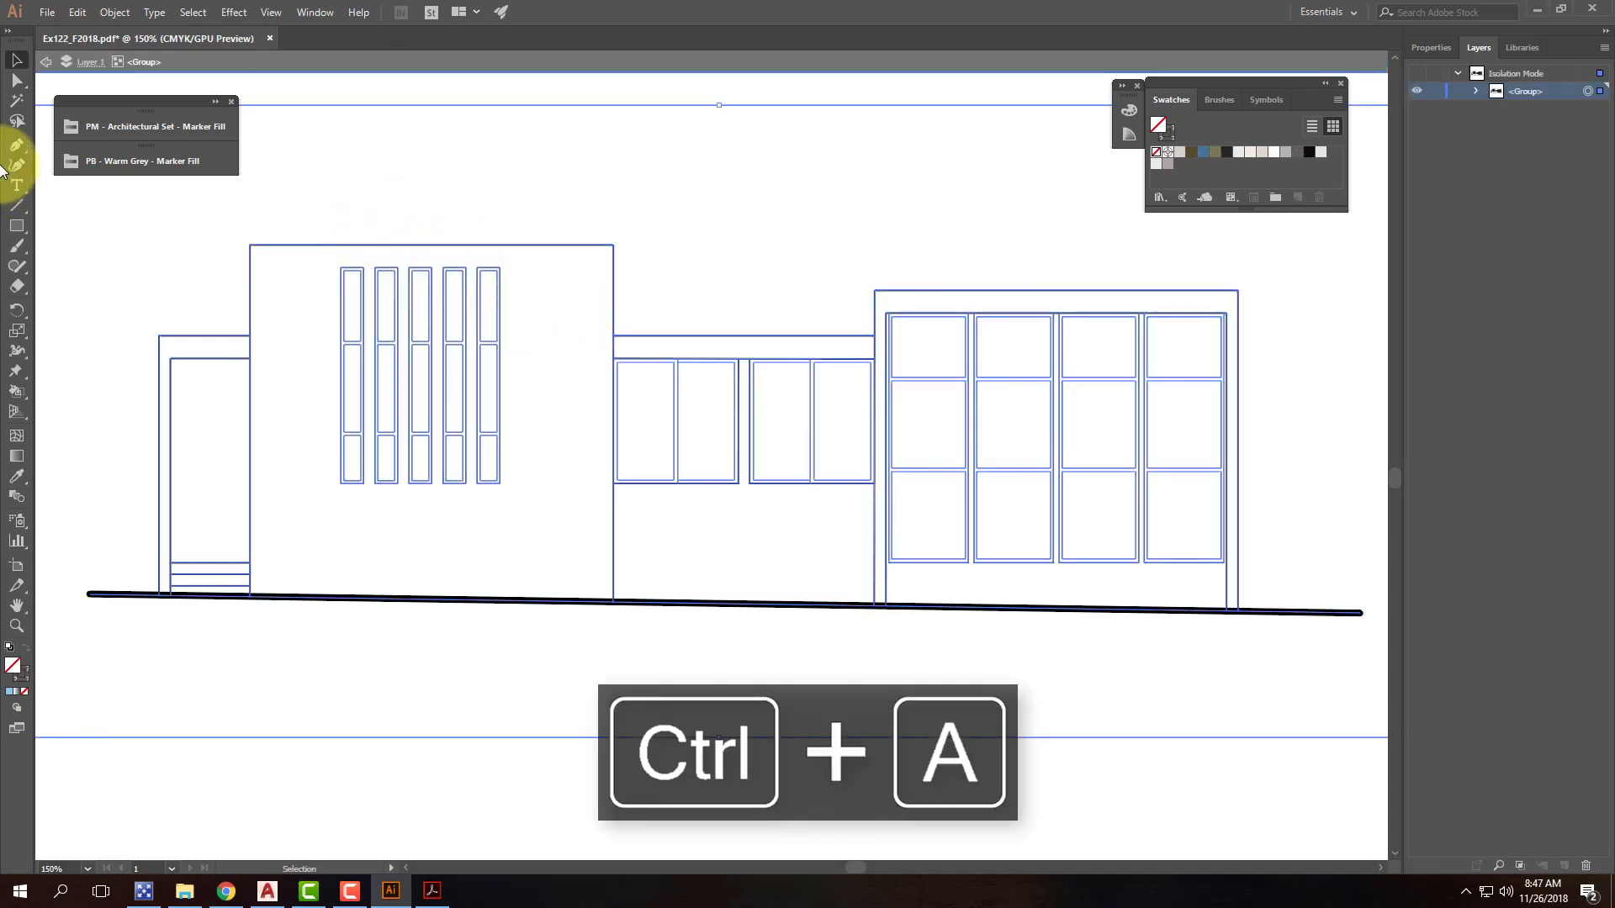
pyautogui.click(115, 12)
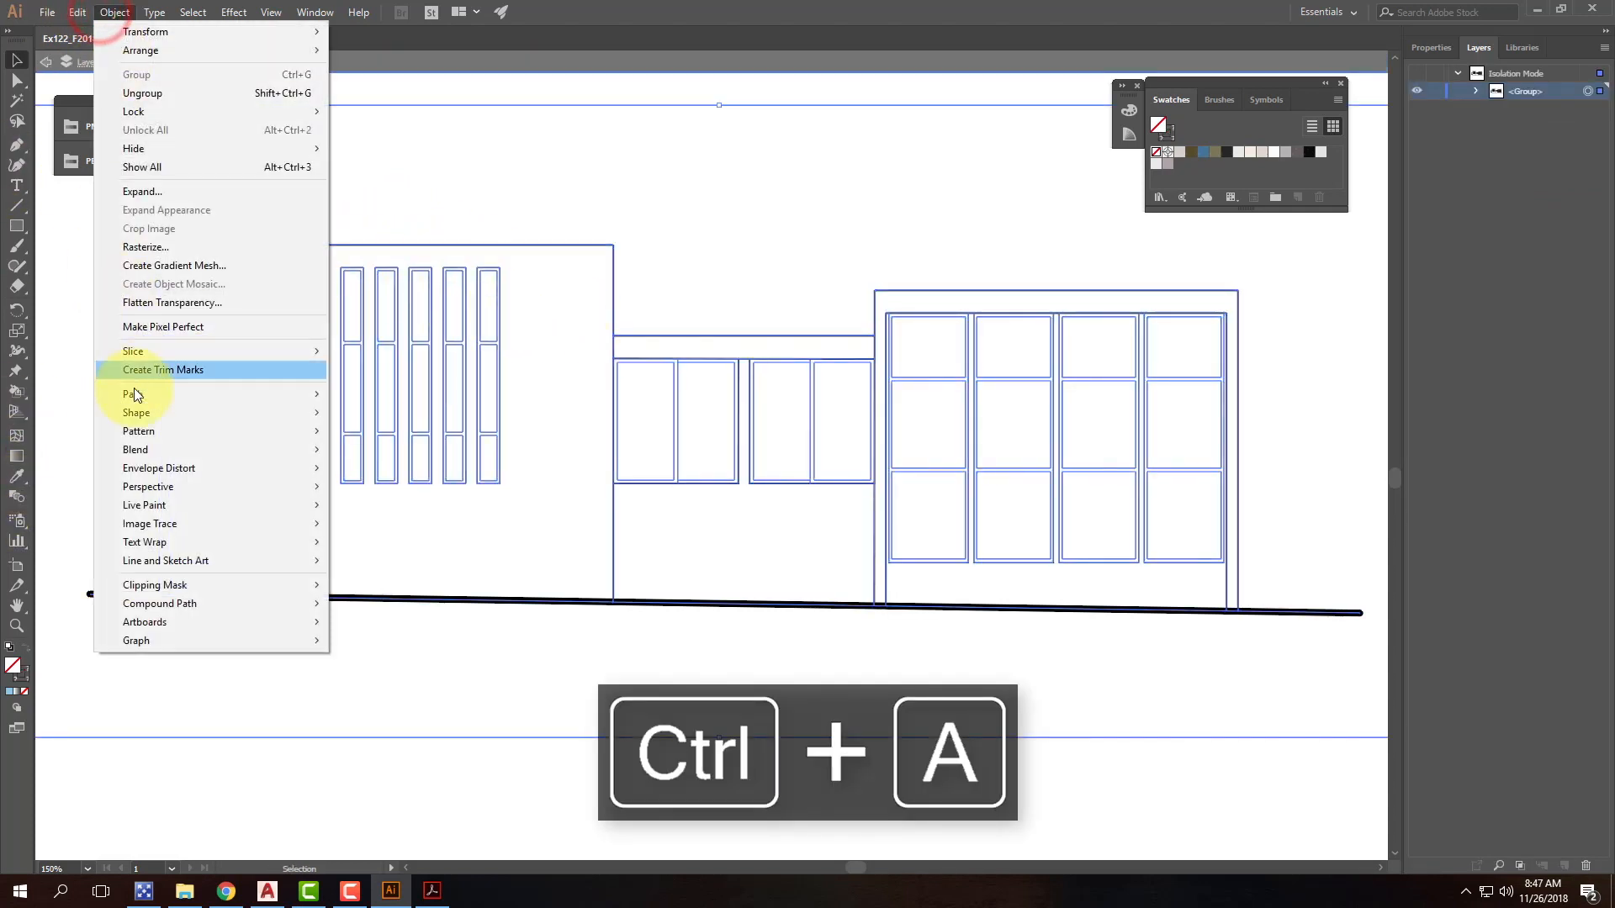
pyautogui.moveTo(170, 507)
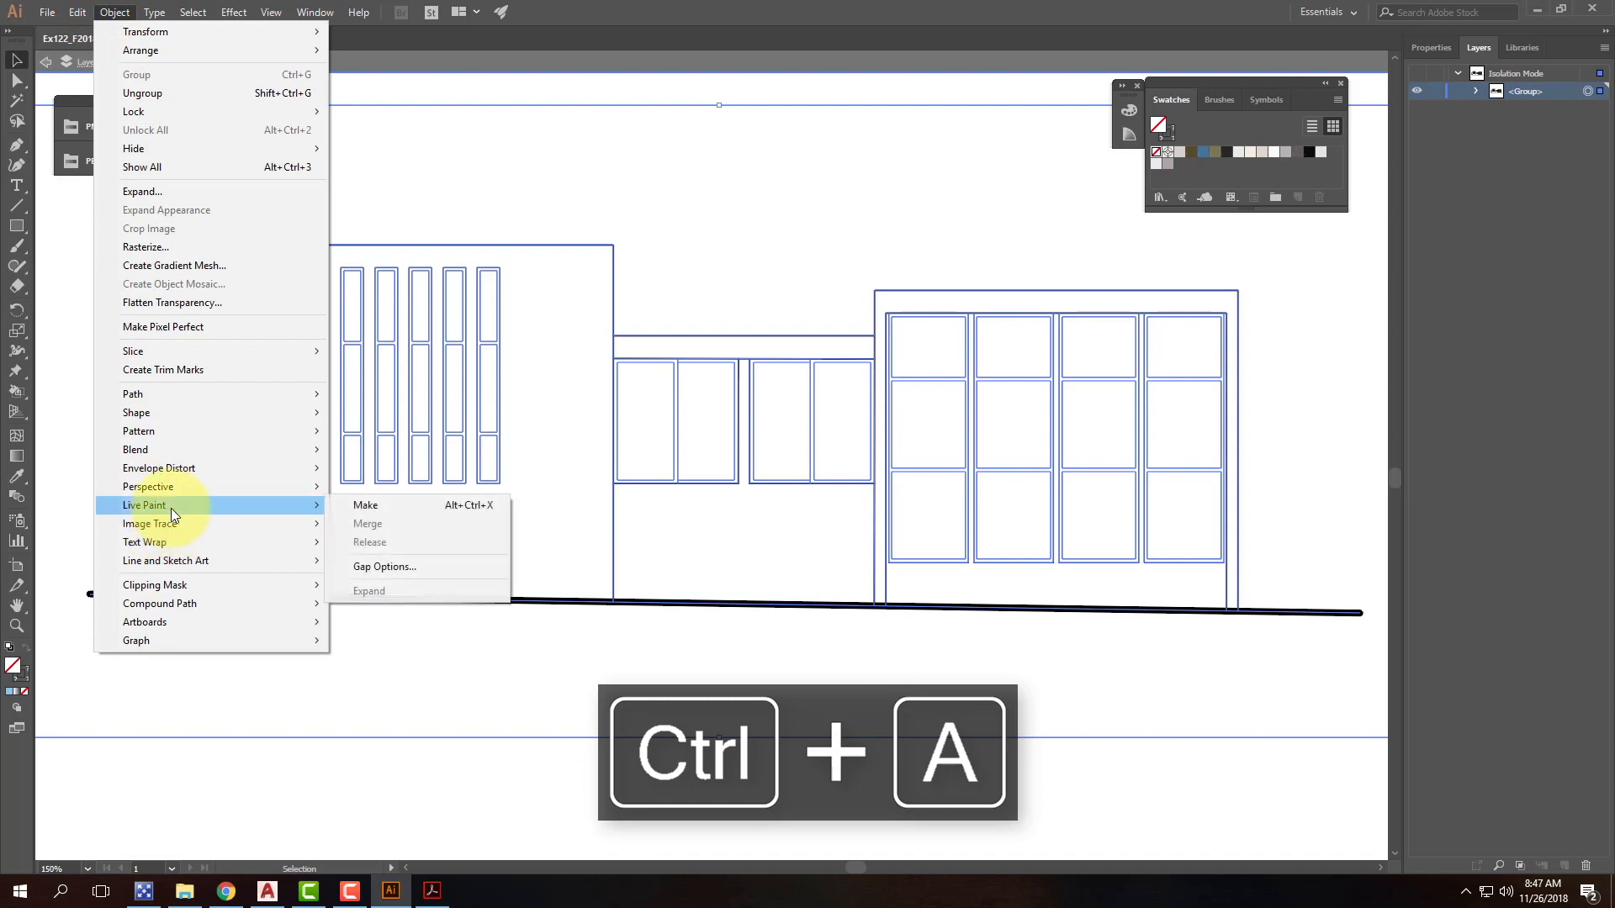
pyautogui.click(377, 508)
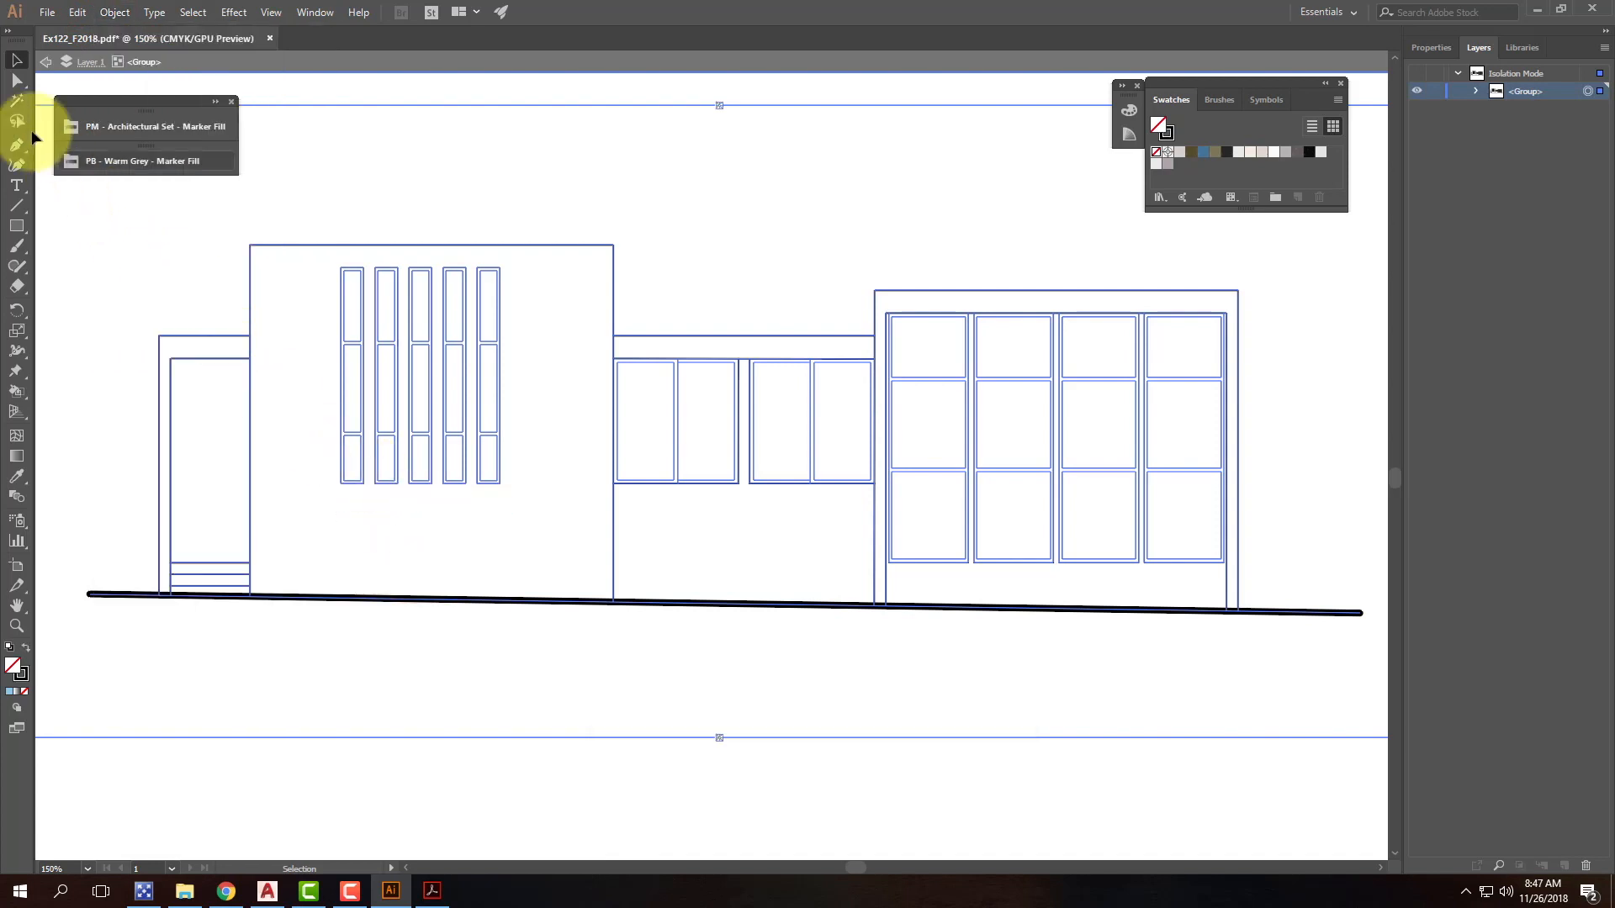
# Step: Set the Live Paint Bucket fill to blue 1D90DD and fill all fifteen panes of the five slot windows
pyautogui.click(20, 391)
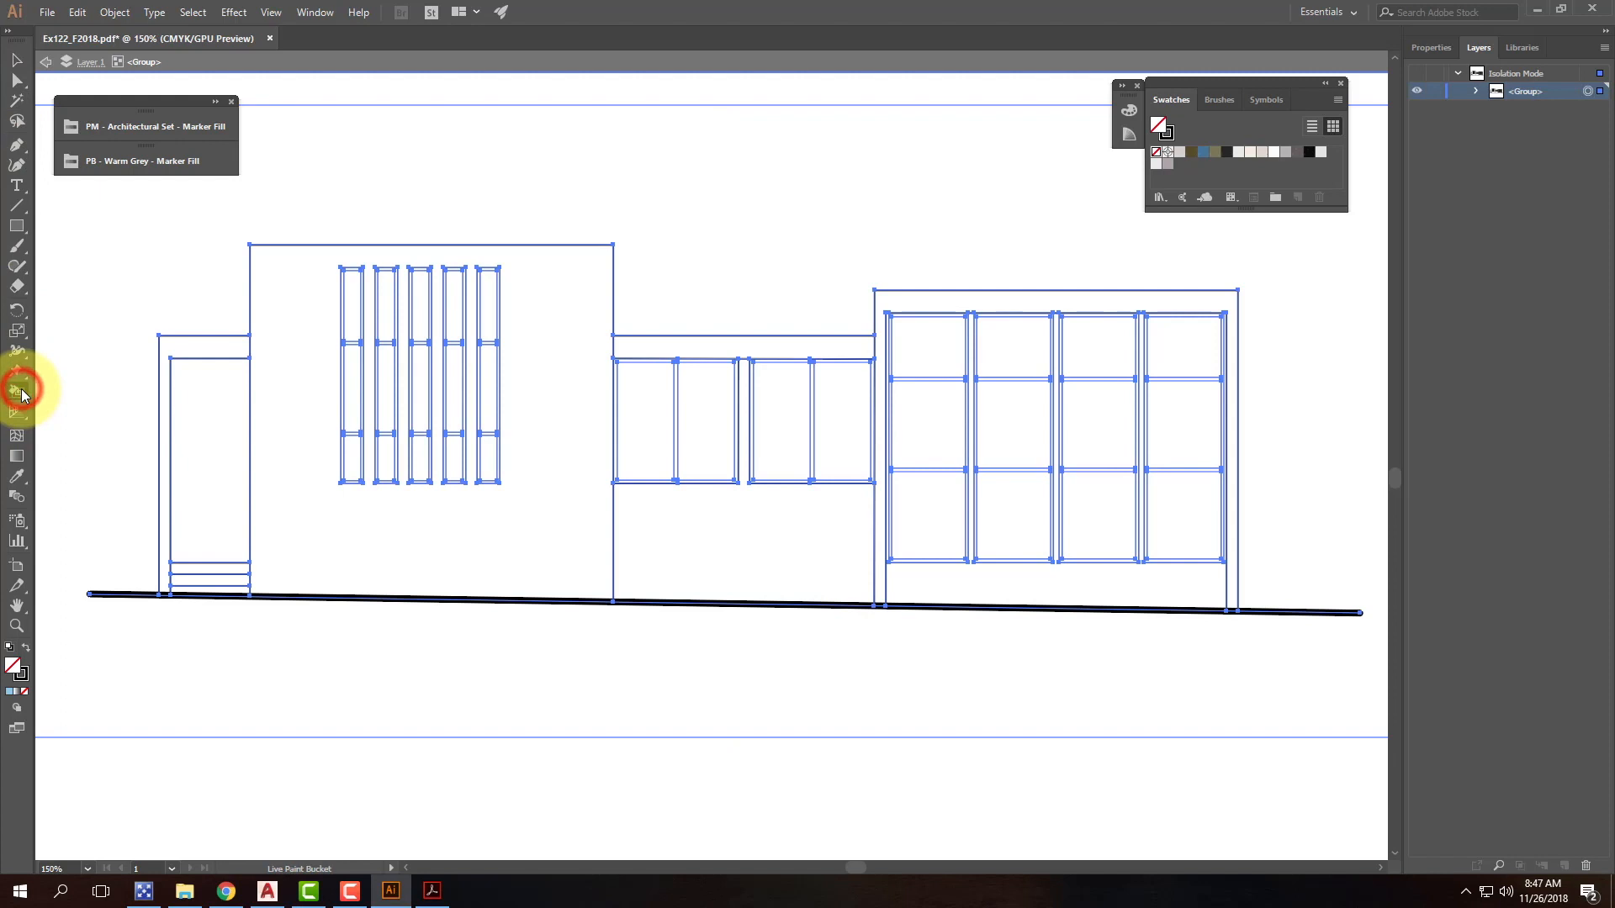
pyautogui.doubleClick(12, 669)
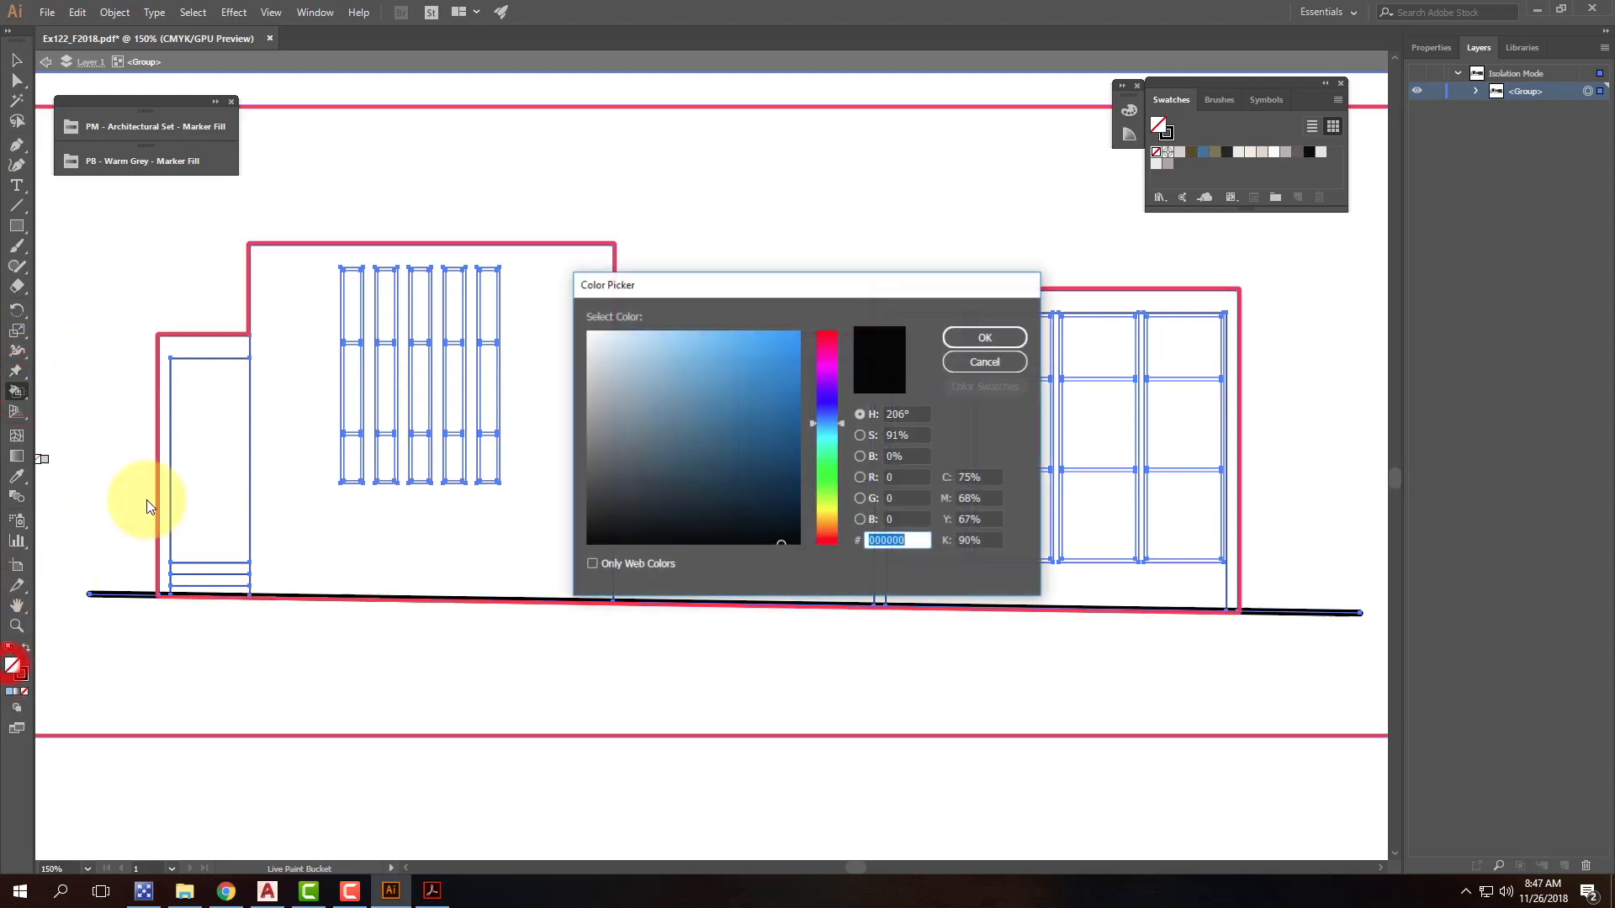
pyautogui.moveTo(774, 356); pyautogui.dragTo(796, 356)
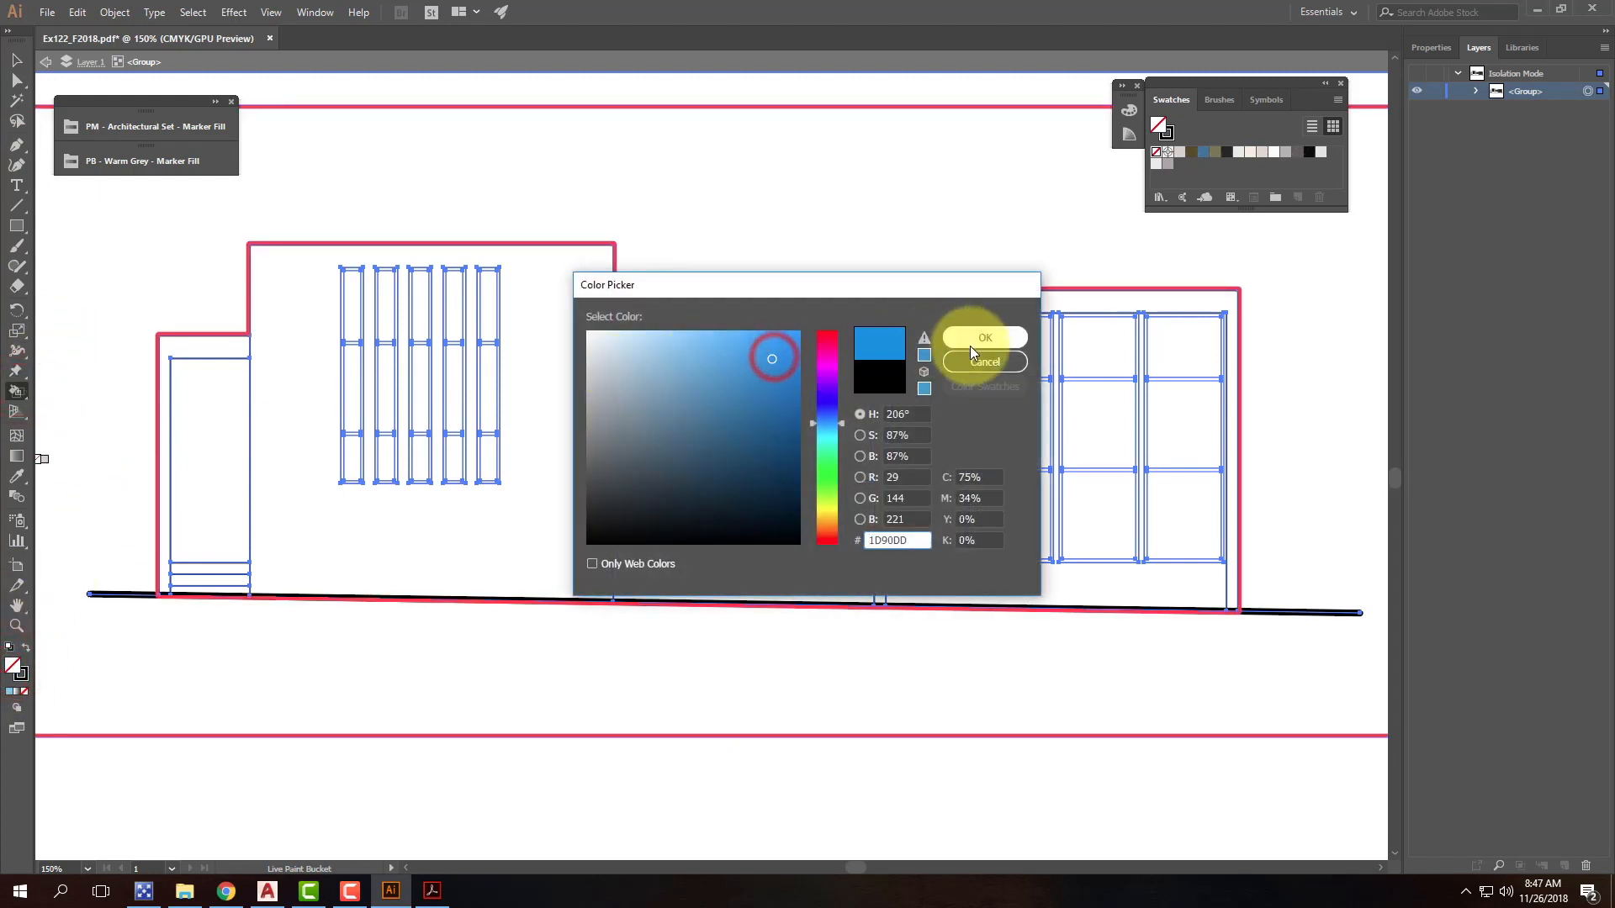
pyautogui.click(982, 338)
pyautogui.click(358, 309)
pyautogui.click(352, 370)
pyautogui.click(350, 450)
pyautogui.click(386, 454)
pyautogui.click(385, 400)
pyautogui.click(383, 309)
pyautogui.click(420, 309)
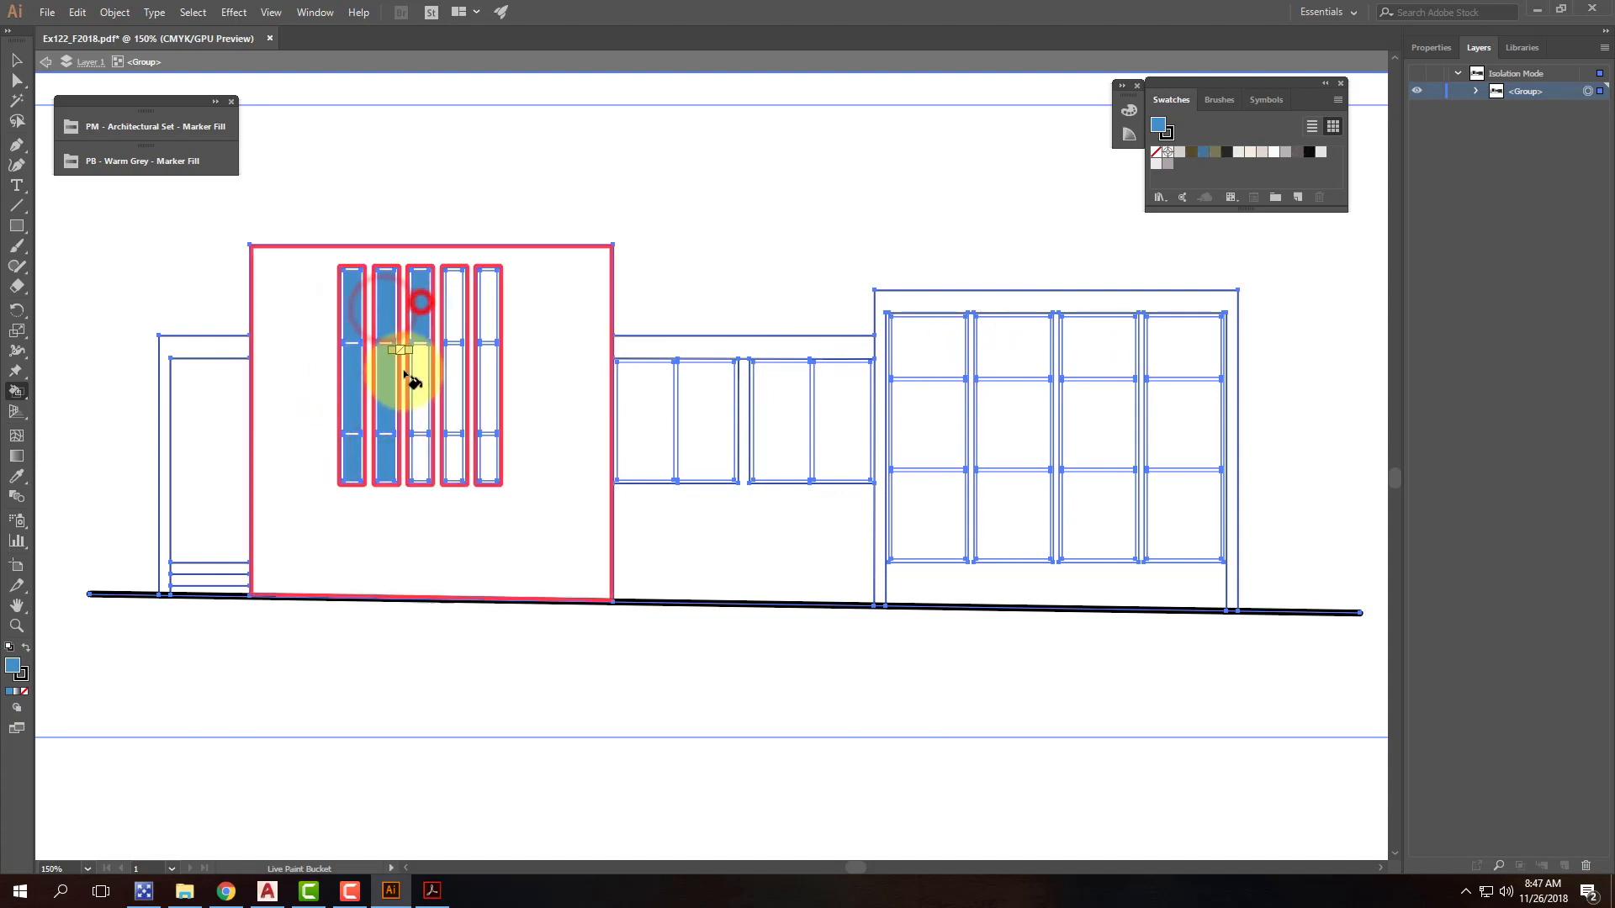
pyautogui.click(421, 374)
pyautogui.click(421, 458)
pyautogui.click(455, 454)
pyautogui.click(455, 391)
pyautogui.click(454, 305)
pyautogui.click(488, 308)
pyautogui.click(486, 375)
pyautogui.click(490, 454)
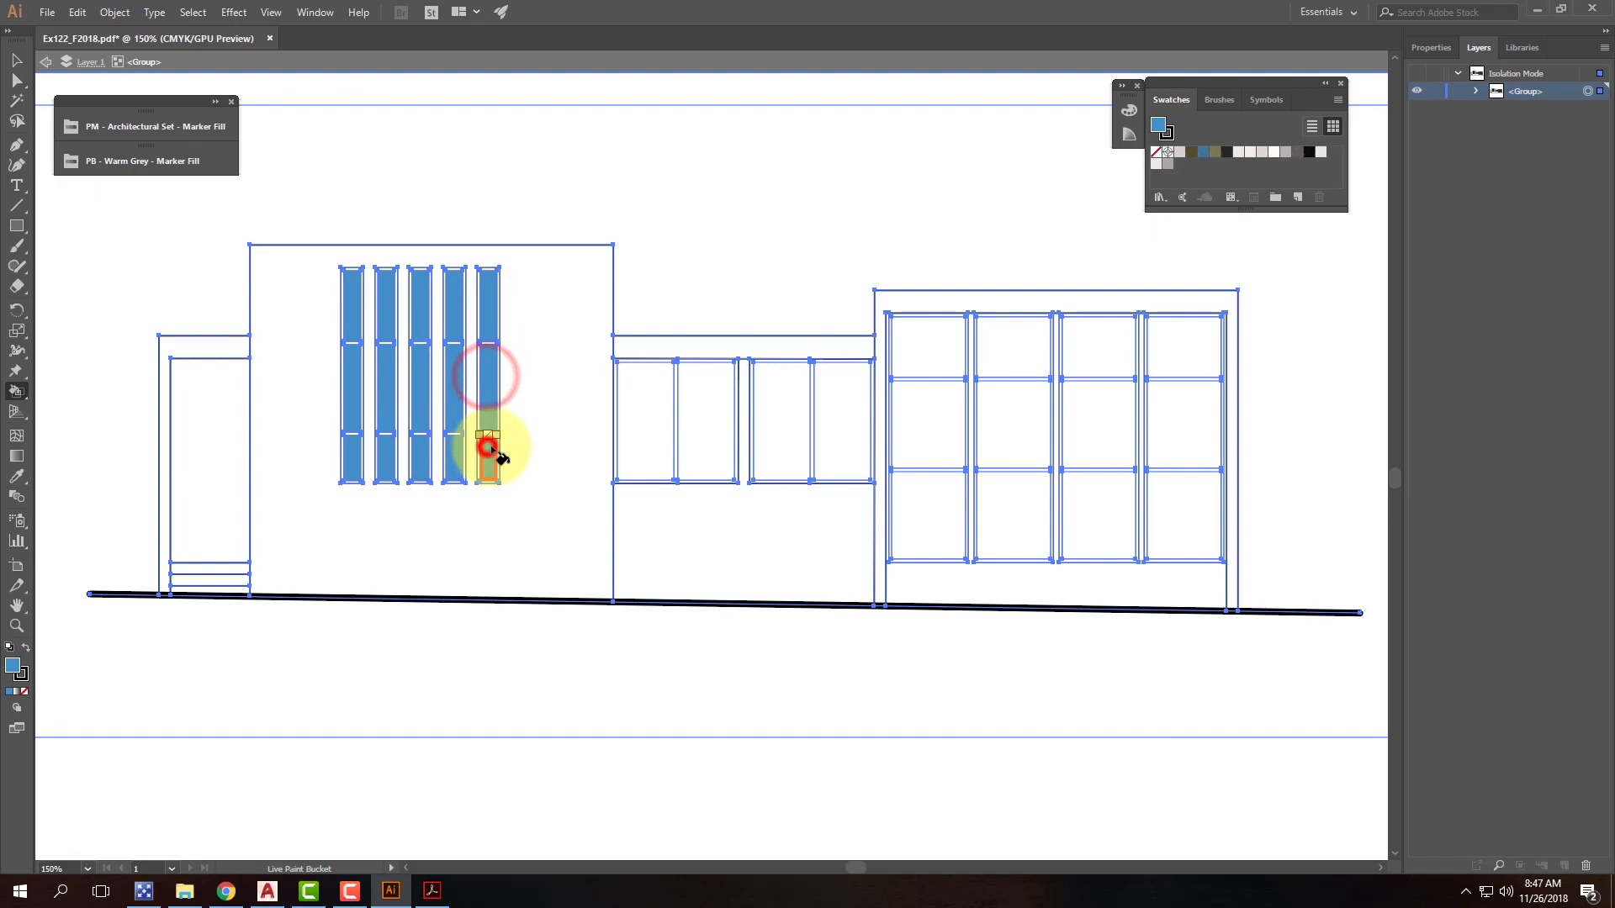
# Step: Fill the four panes of the two middle windows with the same blue
pyautogui.click(649, 396)
pyautogui.click(701, 401)
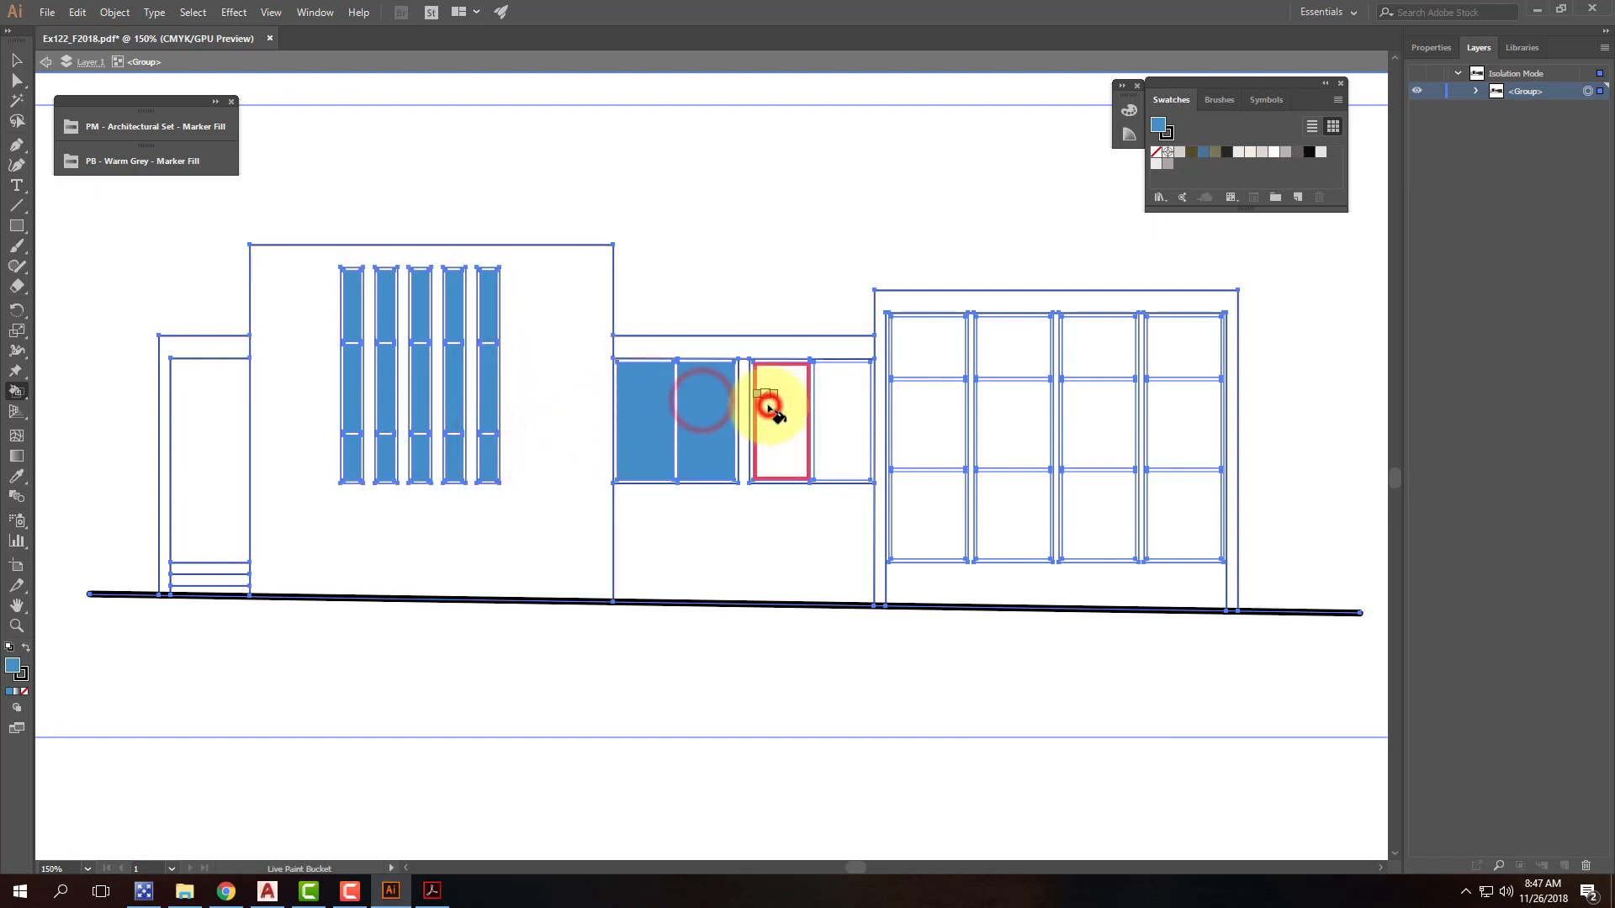
pyautogui.click(769, 406)
pyautogui.click(832, 403)
# Step: Fill all twelve panes of the large four-bay window with the same blue
pyautogui.click(942, 336)
pyautogui.click(1022, 340)
pyautogui.click(1116, 341)
pyautogui.click(1174, 346)
pyautogui.click(1171, 408)
pyautogui.click(1107, 411)
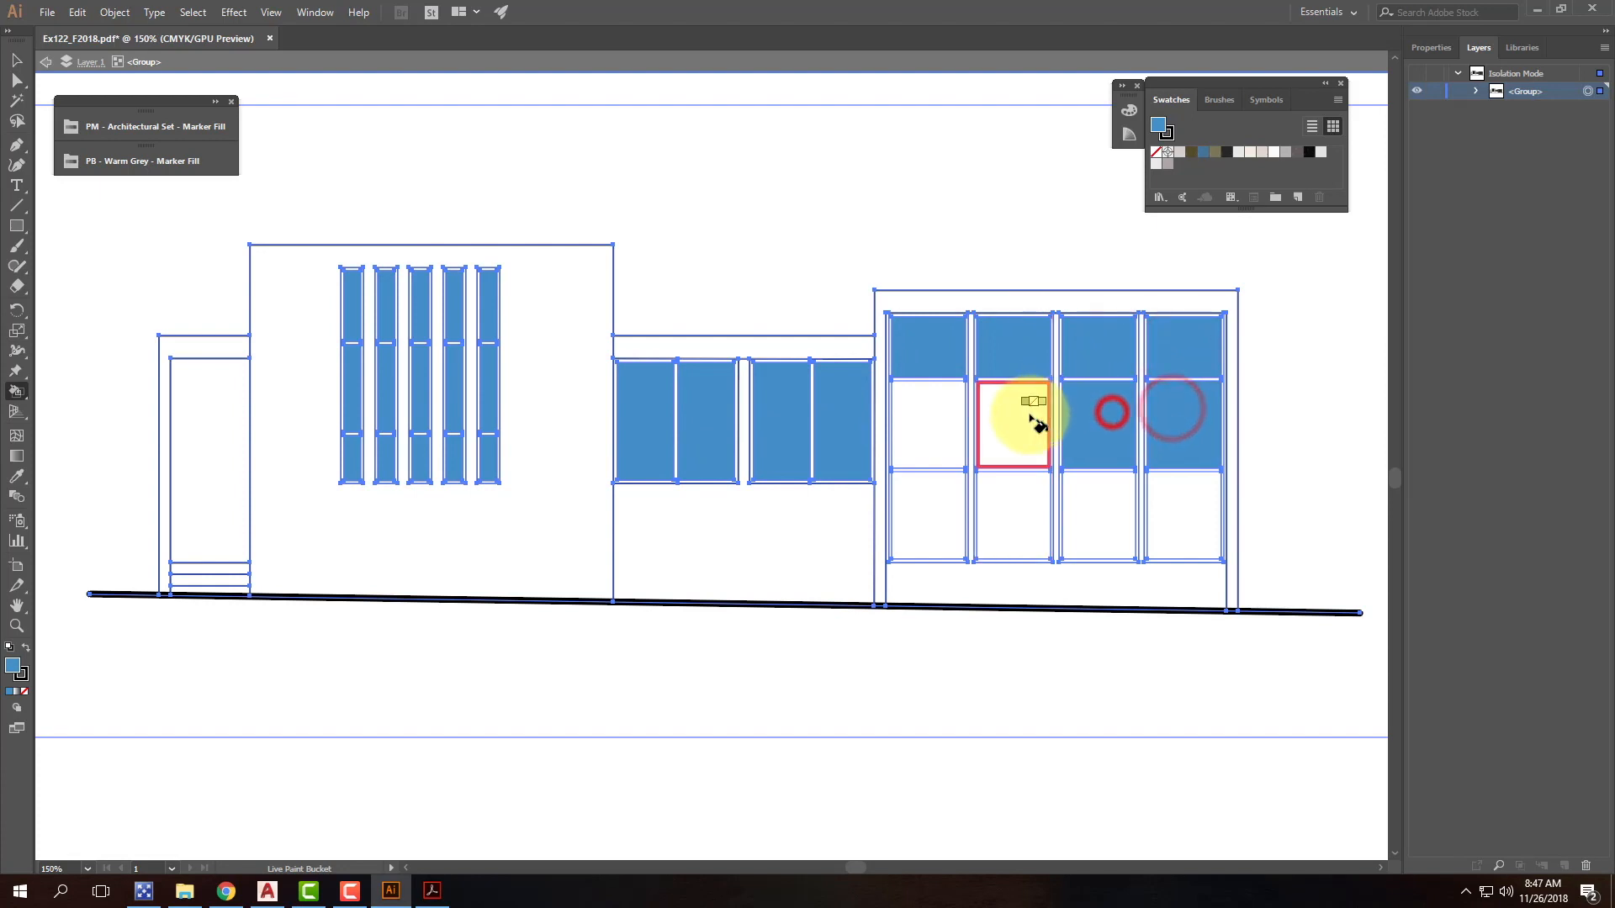
pyautogui.click(1035, 411)
pyautogui.click(959, 416)
pyautogui.click(931, 502)
pyautogui.click(1013, 502)
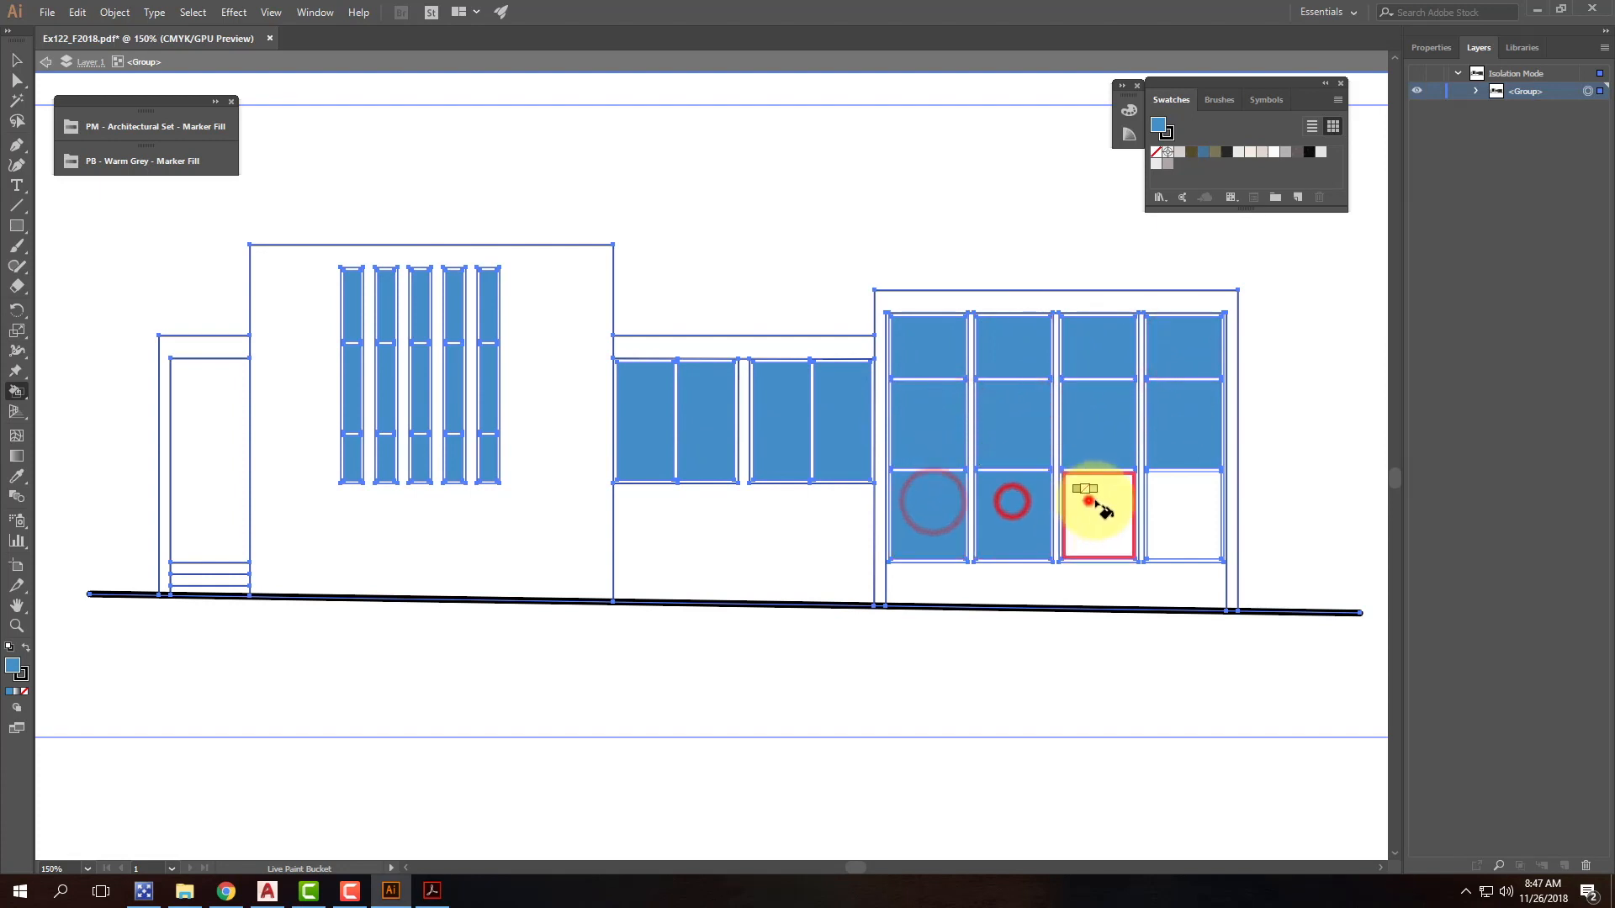
pyautogui.click(1093, 499)
pyautogui.click(1183, 511)
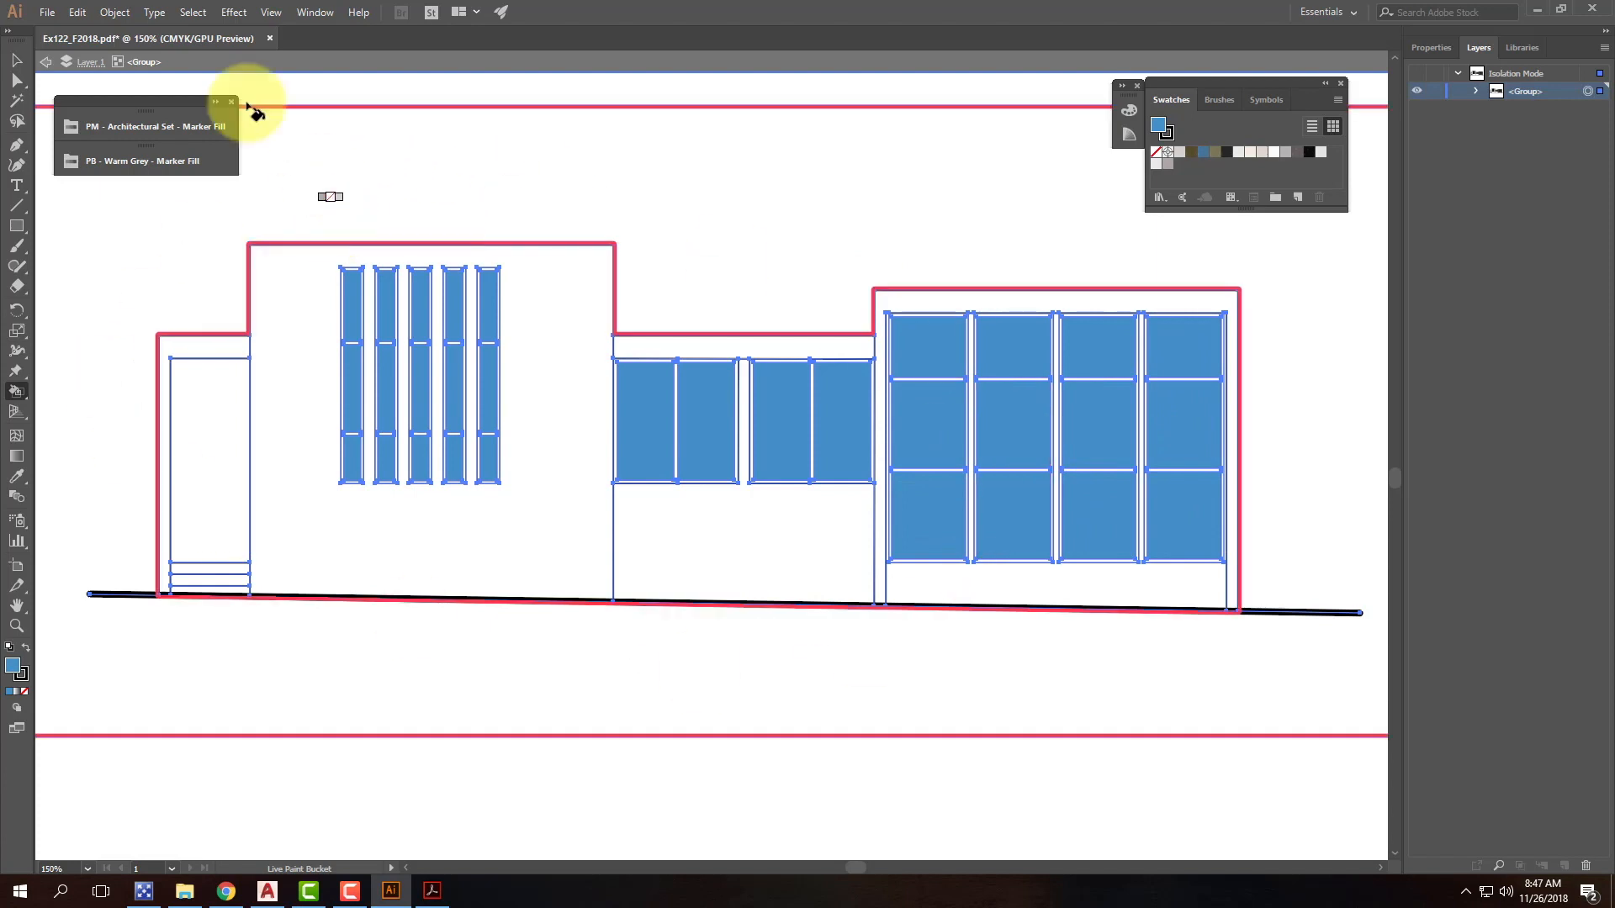
# Step: Expand the Live Paint group and leave isolation mode
pyautogui.click(116, 12)
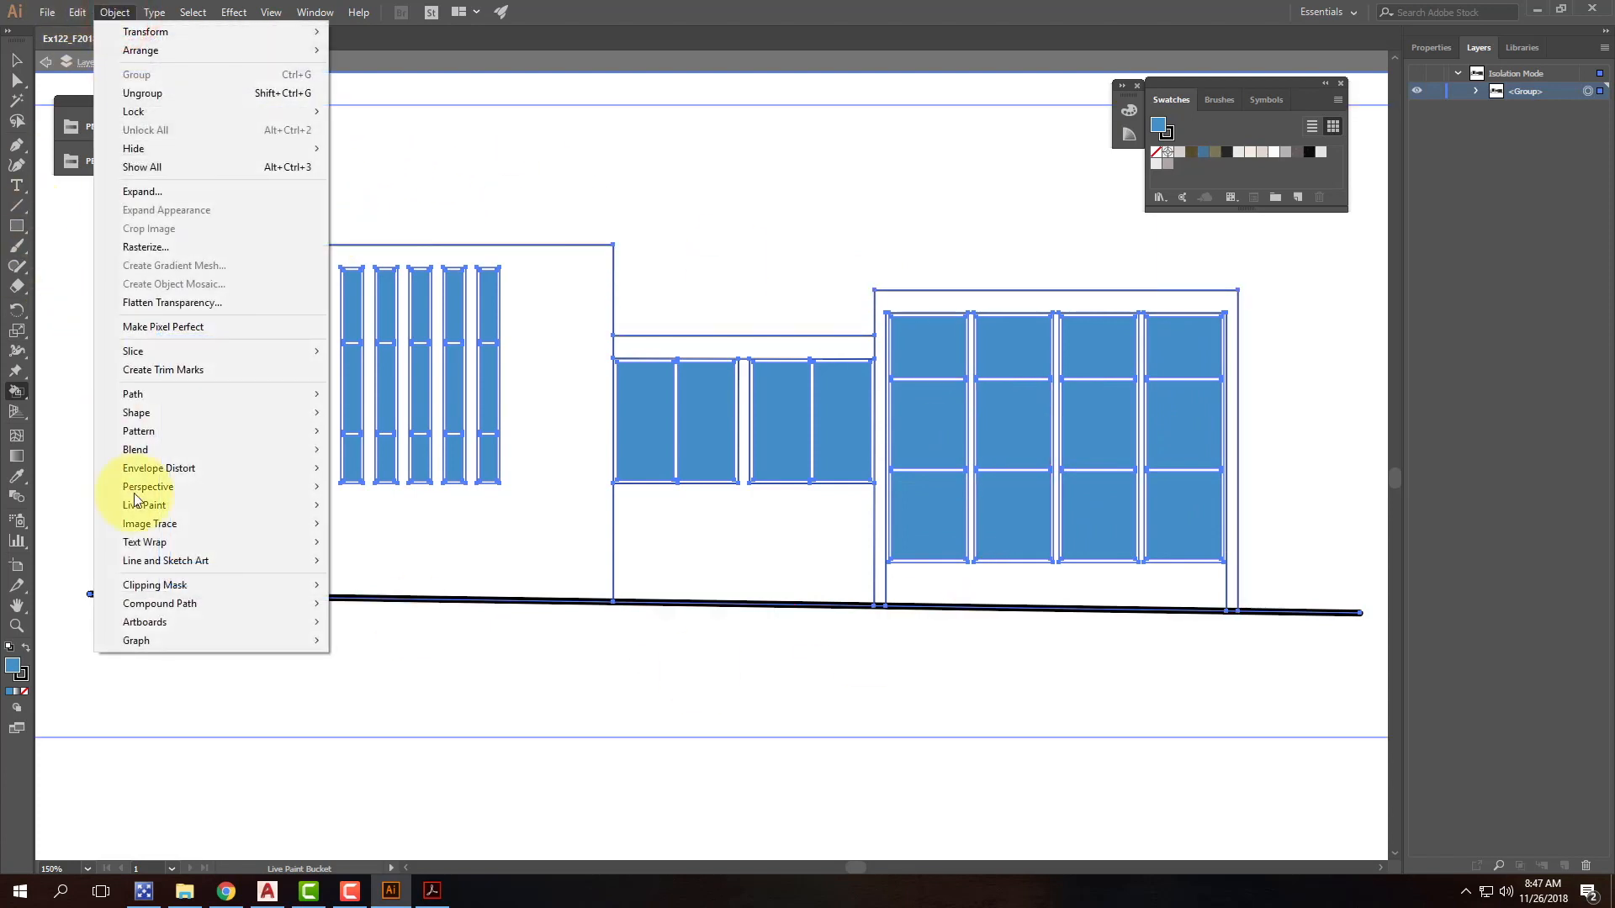
pyautogui.moveTo(156, 509)
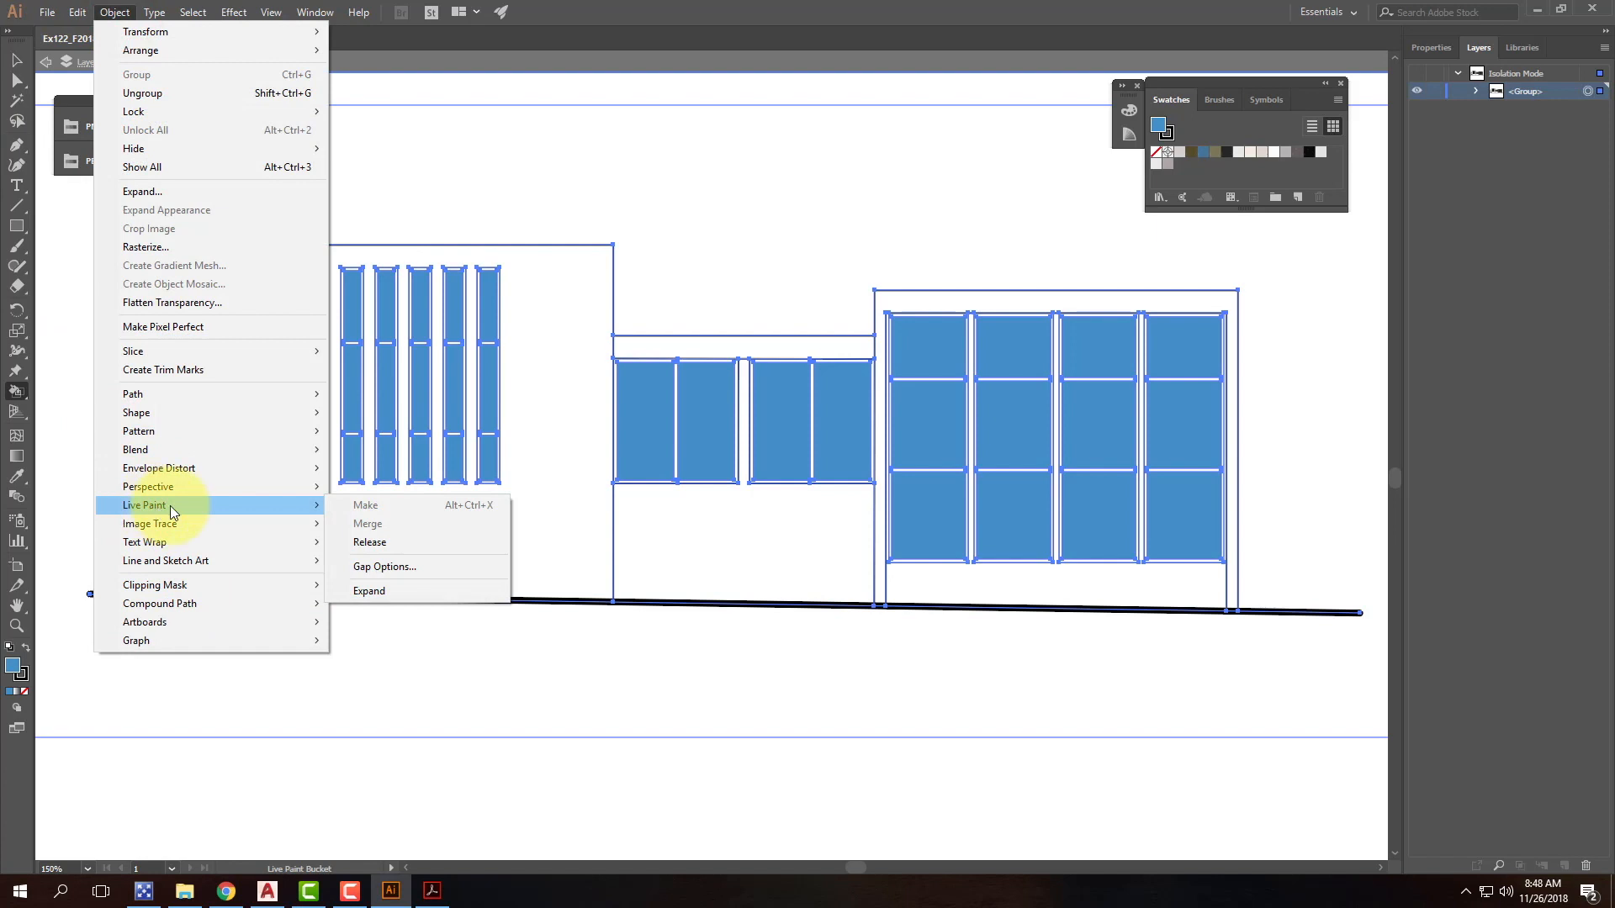
pyautogui.click(421, 594)
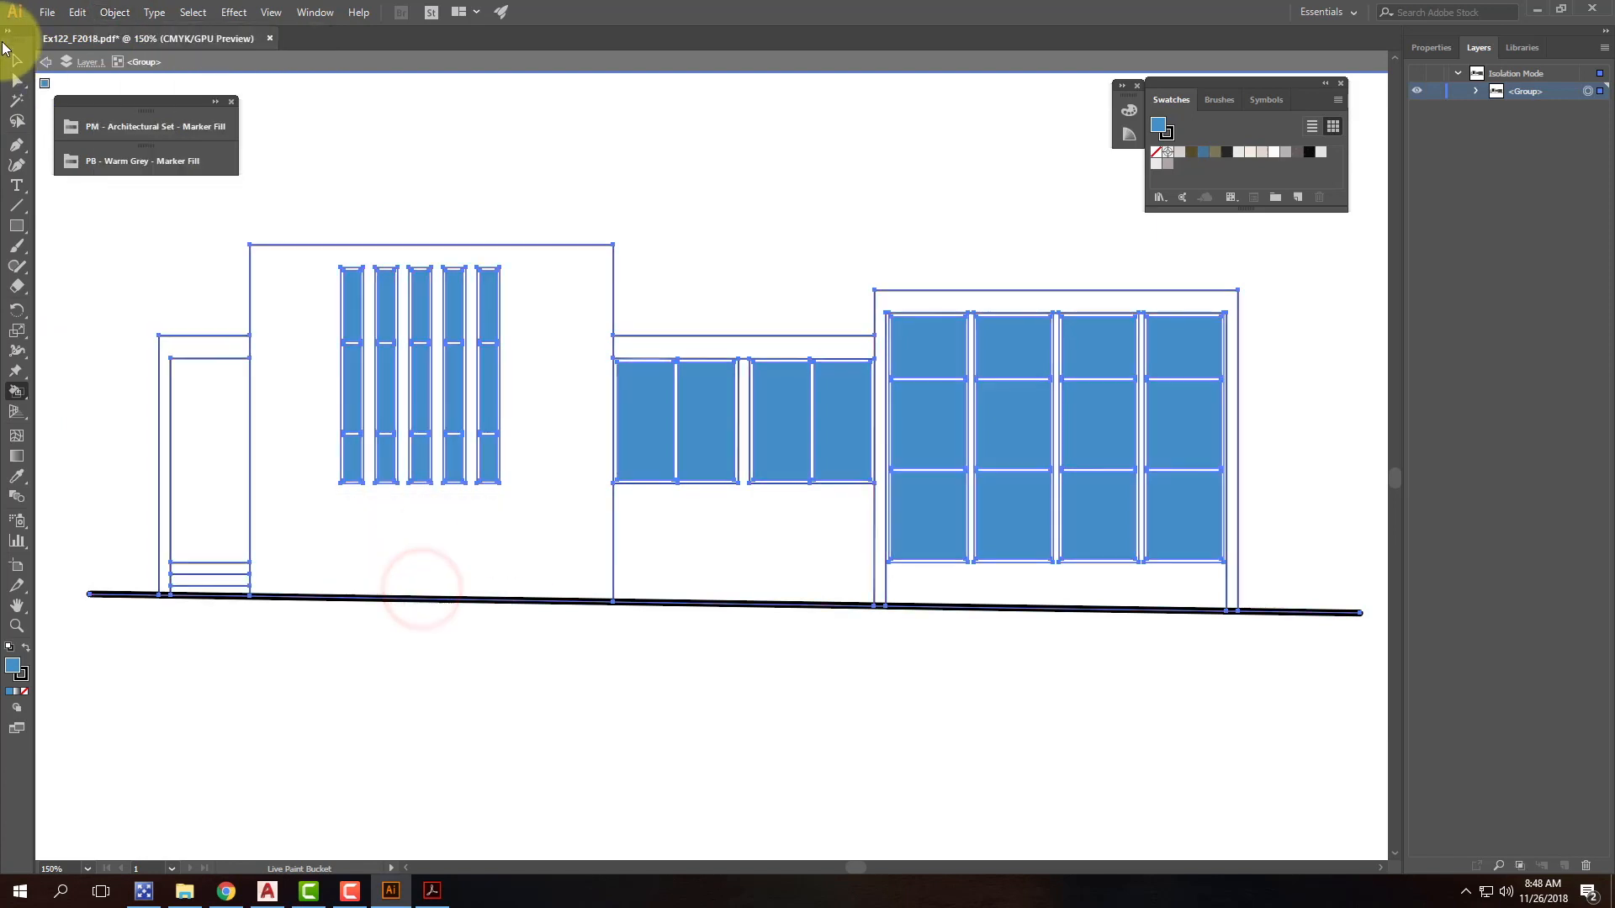
pyautogui.click(45, 62)
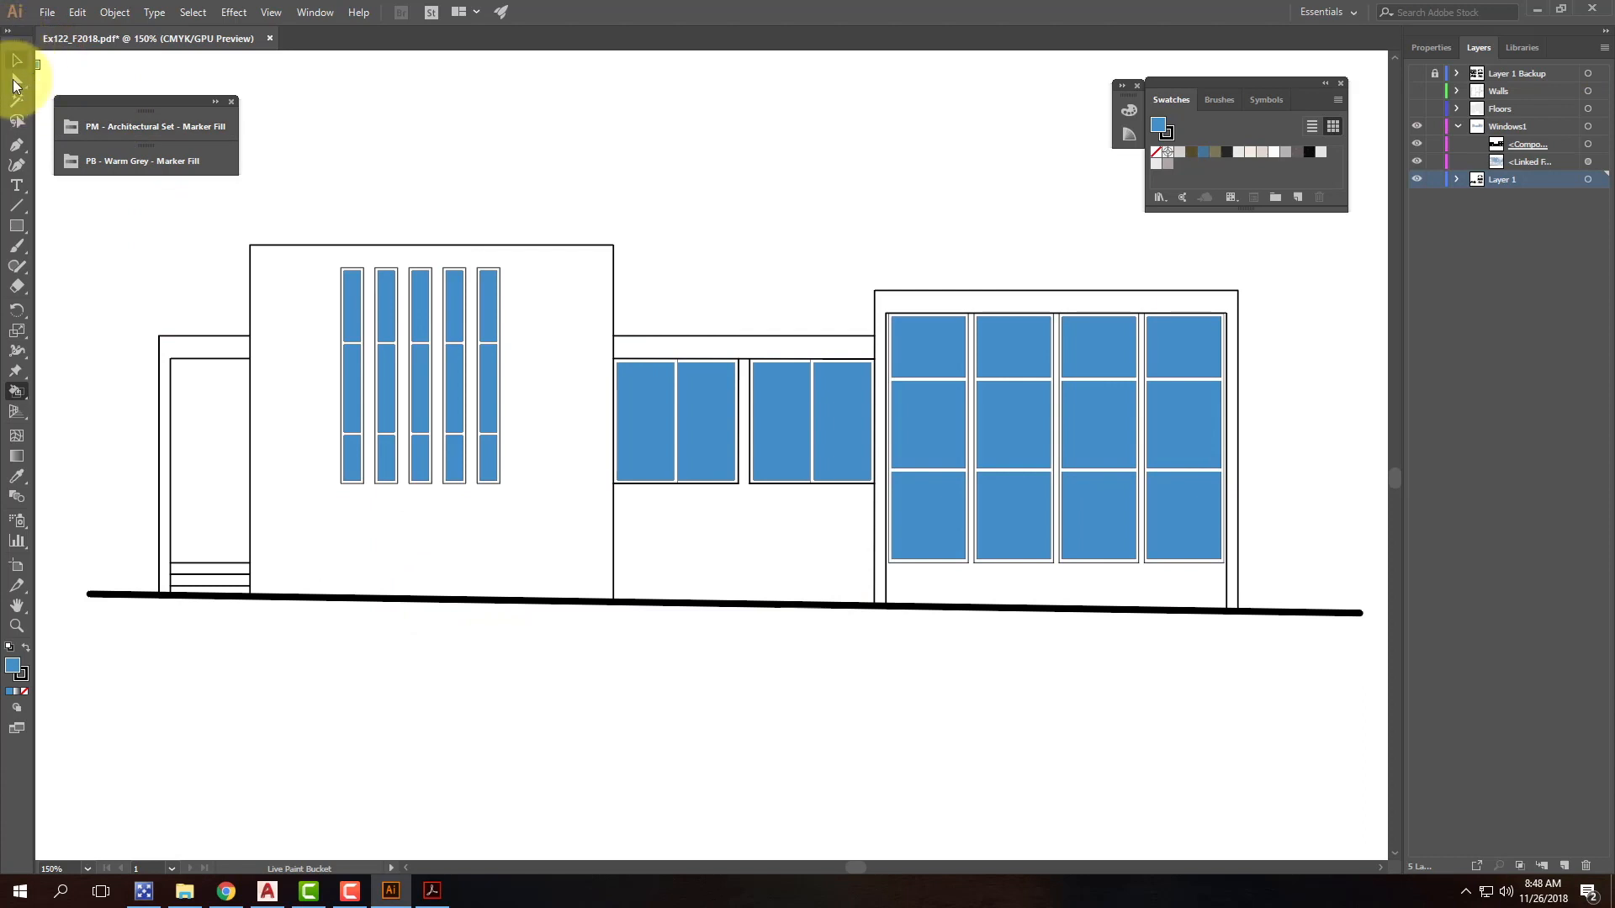
# Step: Directly select one slot-window pane and extend the selection to all panes with the same blue fill
pyautogui.click(14, 82)
pyautogui.click(340, 313)
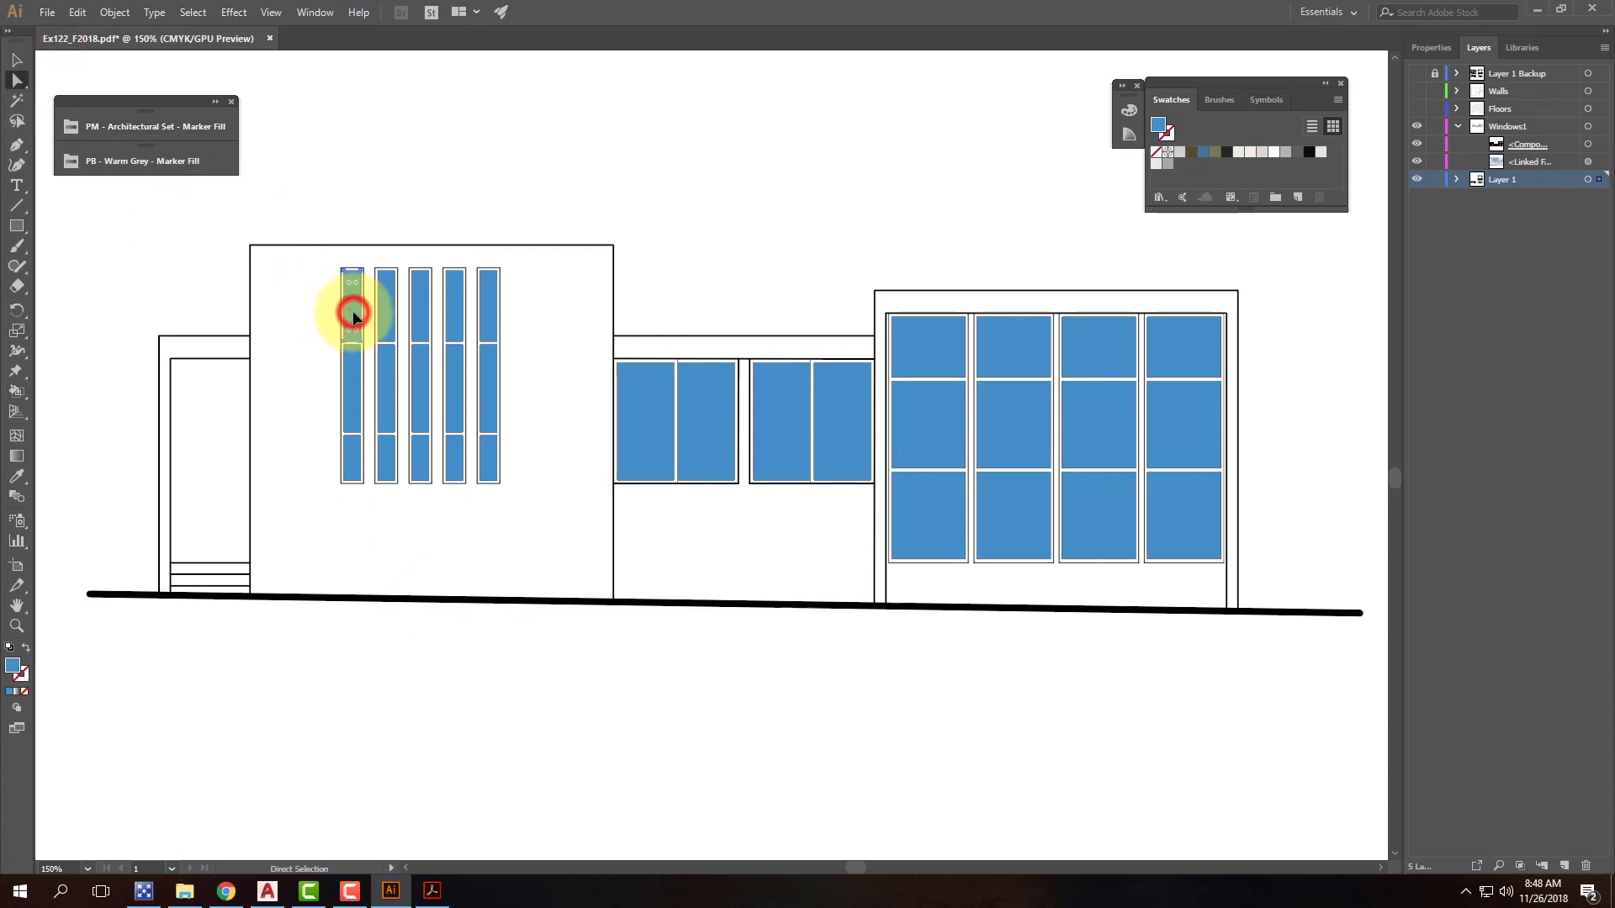
pyautogui.click(198, 18)
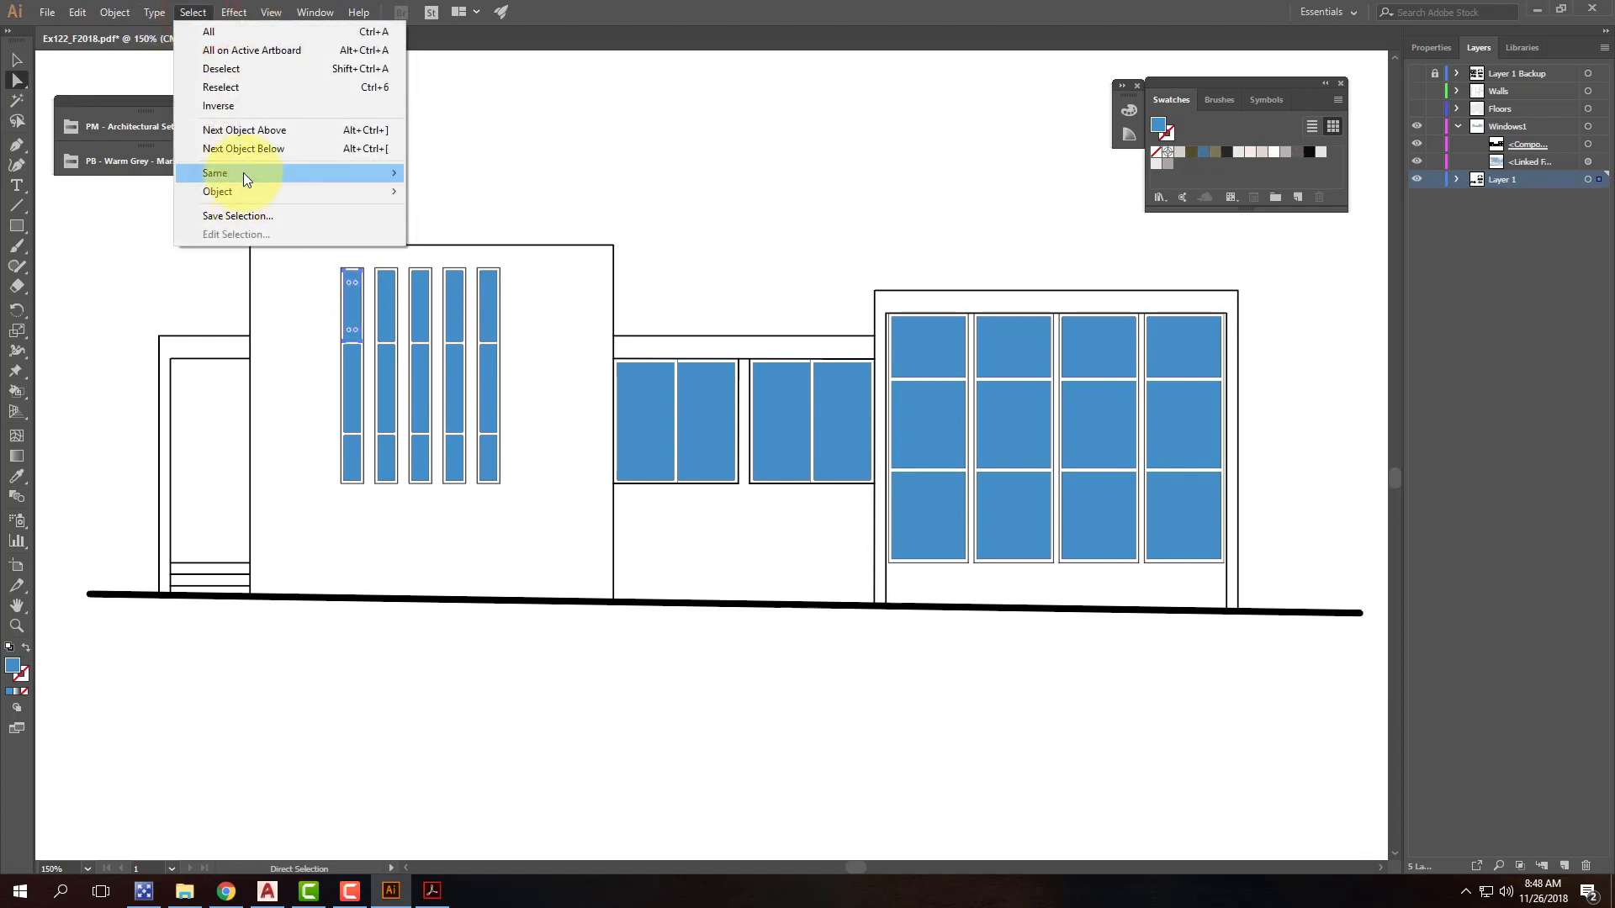
pyautogui.moveTo(247, 174)
pyautogui.click(514, 245)
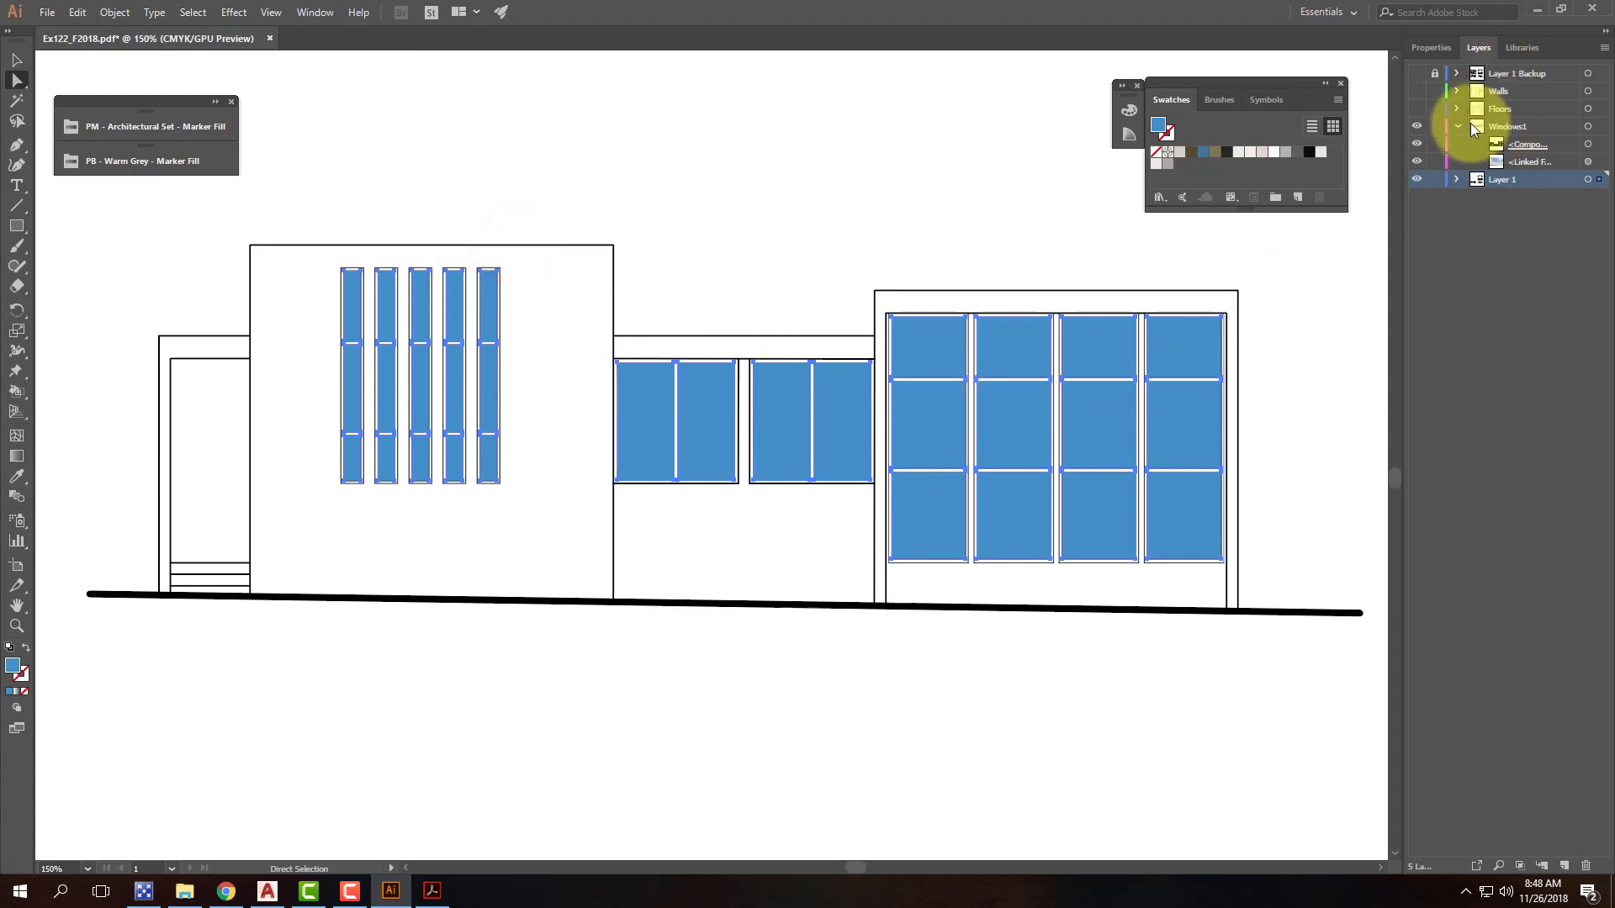
# Step: Create a layer named Windows2 above Layer 1 and move the selected blue panes onto it
pyautogui.click(1458, 126)
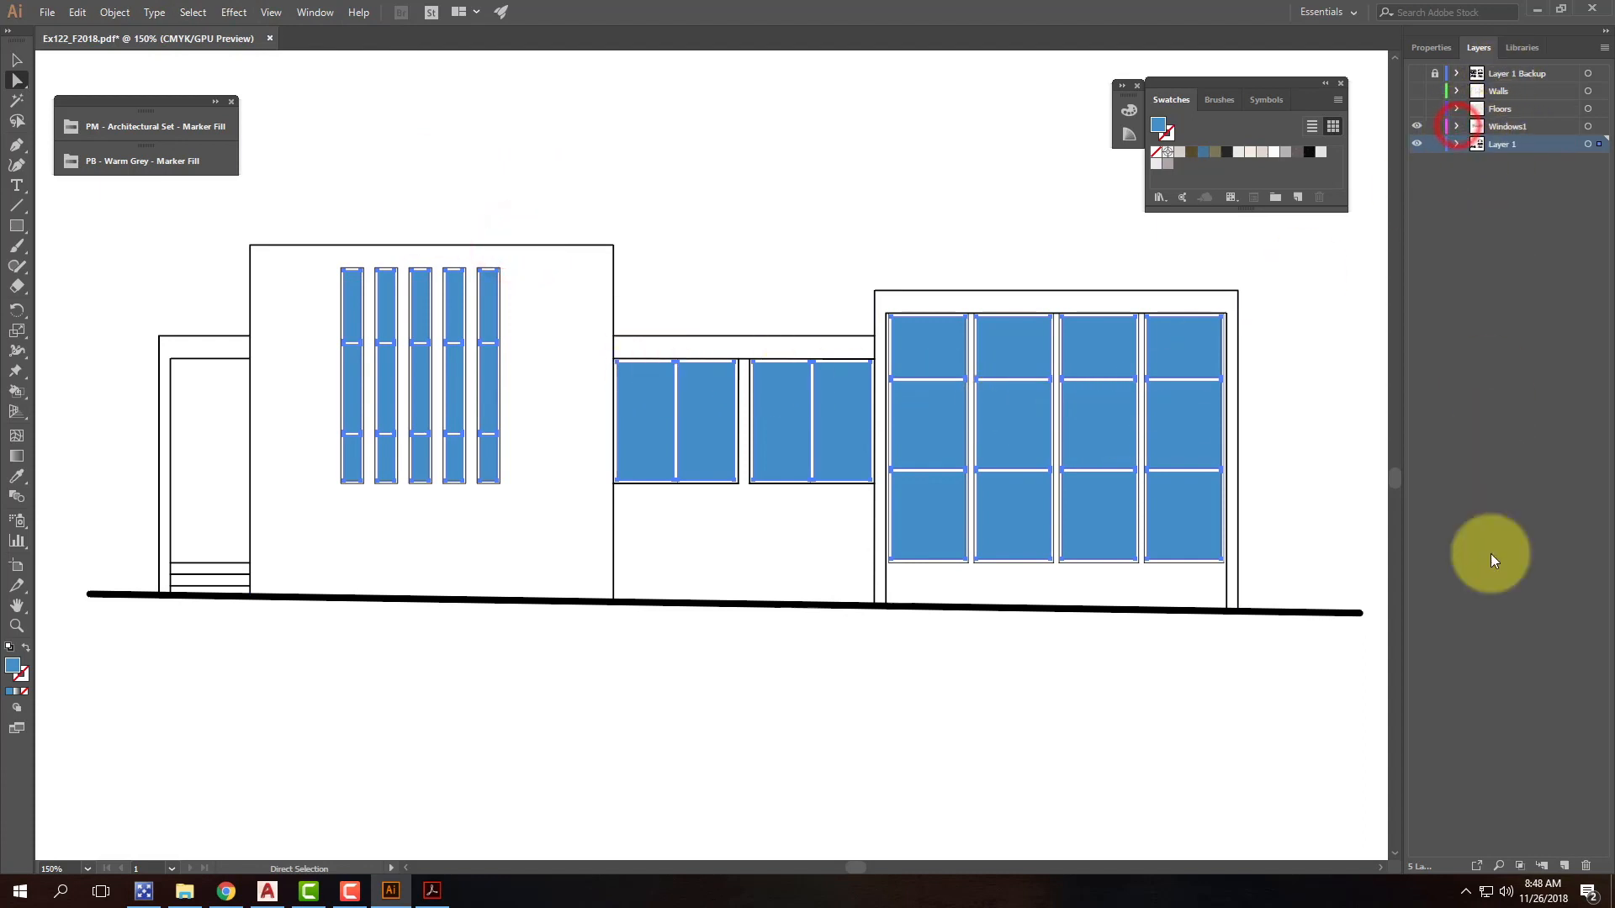
pyautogui.click(1566, 869)
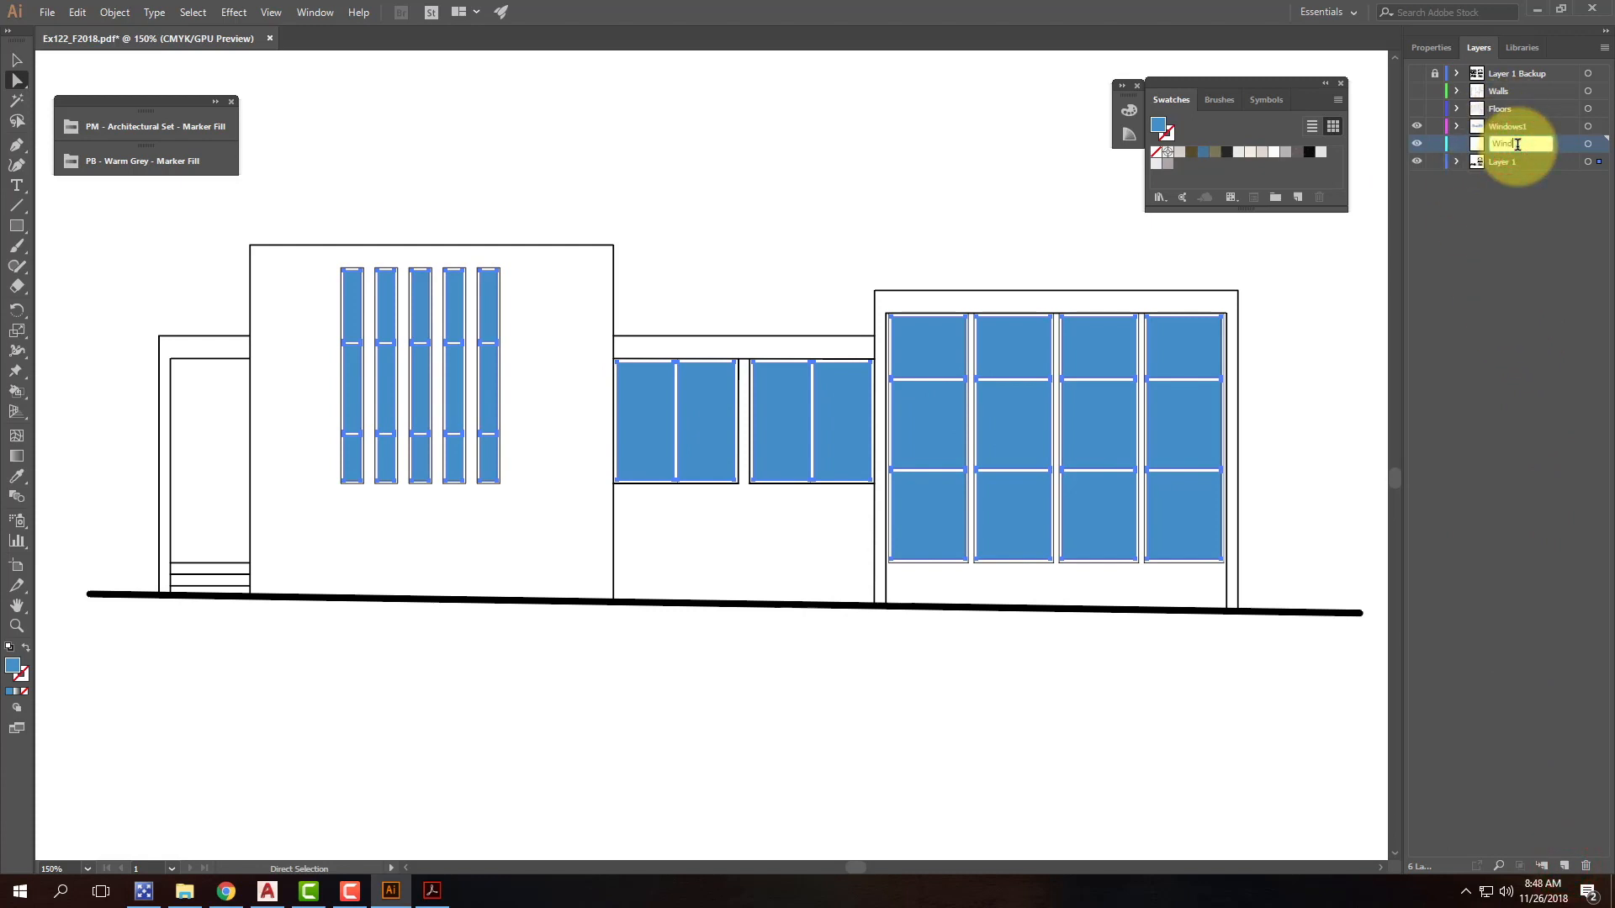
pyautogui.press('Return')
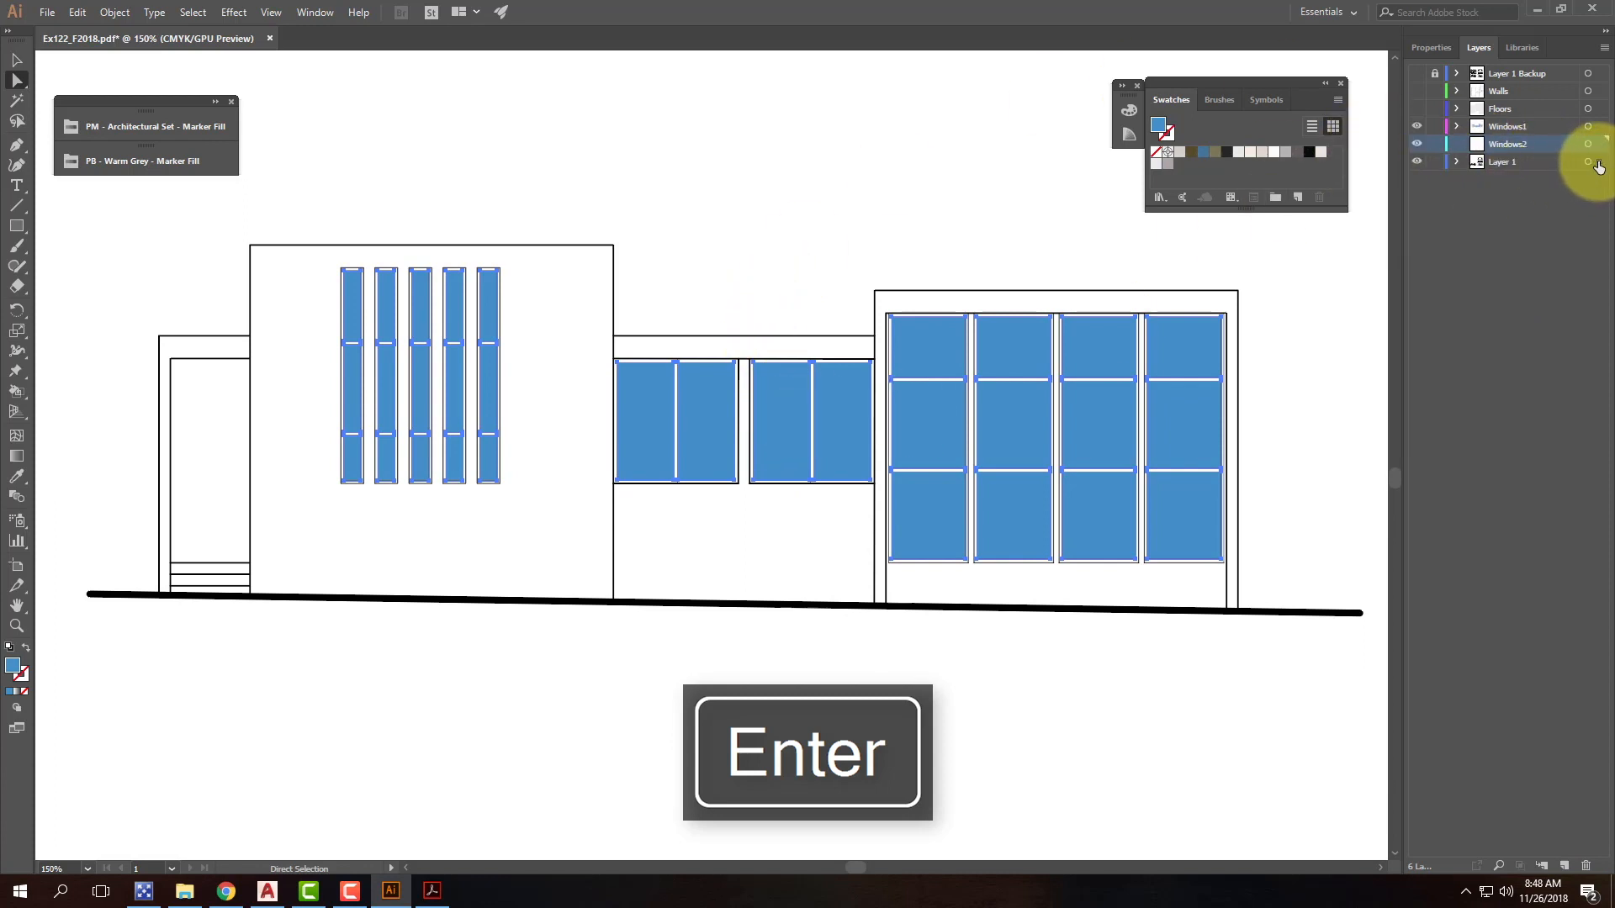
pyautogui.moveTo(1599, 161); pyautogui.dragTo(1600, 144)
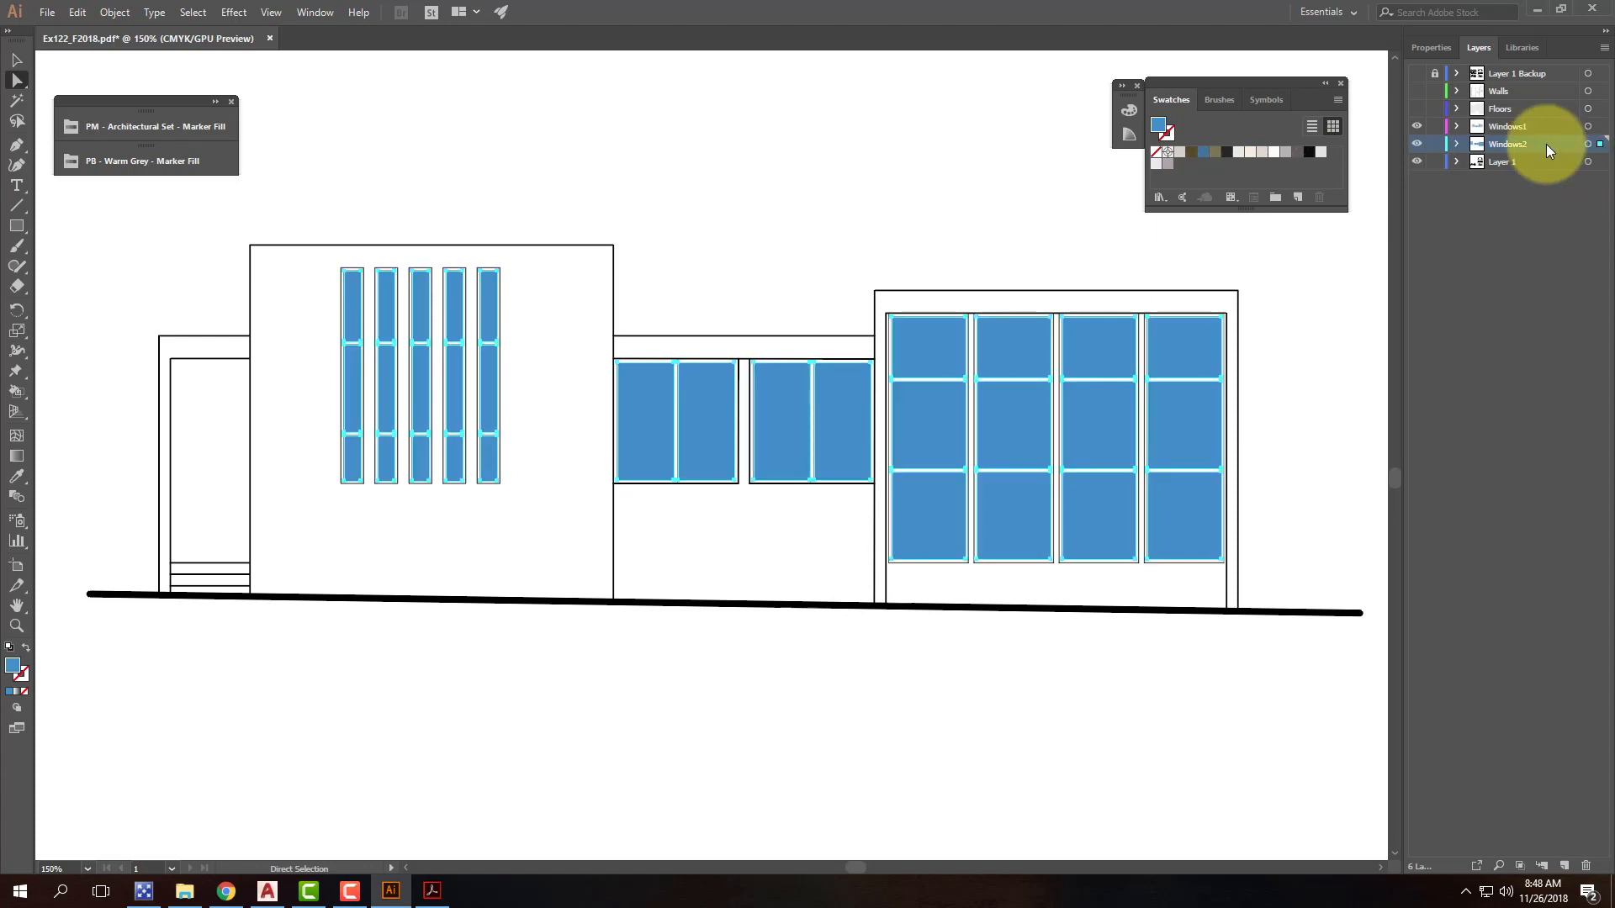
# Step: Hide Layer 1 and Windows1, and check the upper panes of the large window by selecting them one by one
pyautogui.click(1417, 162)
pyautogui.click(1416, 126)
pyautogui.click(1286, 292)
pyautogui.click(933, 347)
pyautogui.click(1009, 345)
pyautogui.click(1093, 344)
pyautogui.click(1200, 347)
# Step: Select all the window panes on Windows2 and make them into a compound path
pyautogui.moveTo(294, 189); pyautogui.dragTo(1319, 705)
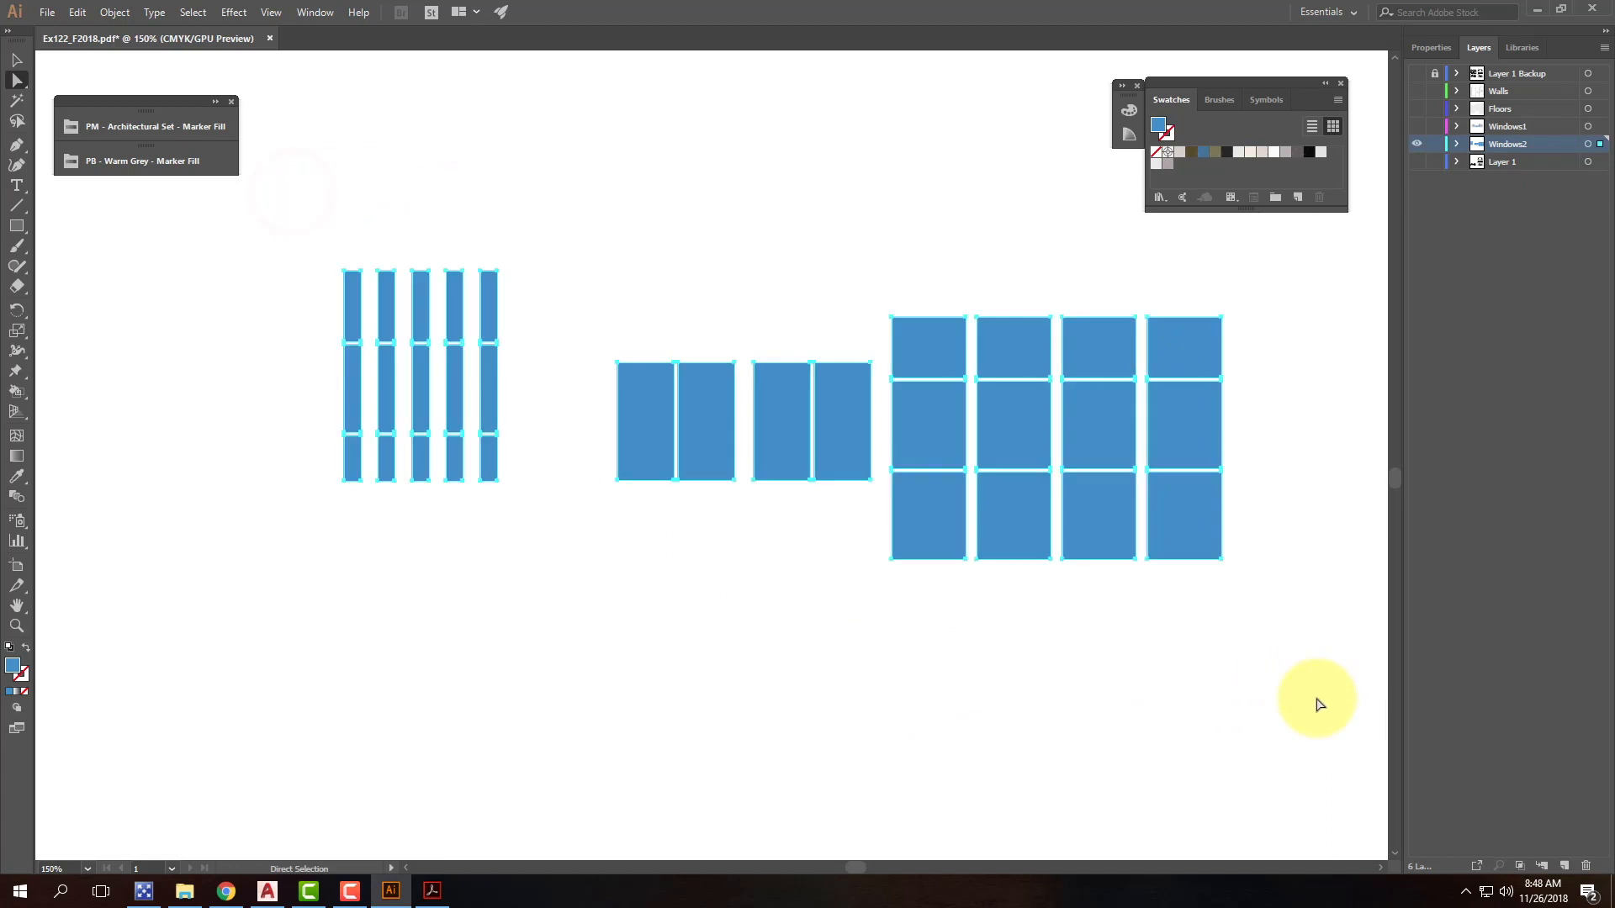
pyautogui.click(115, 11)
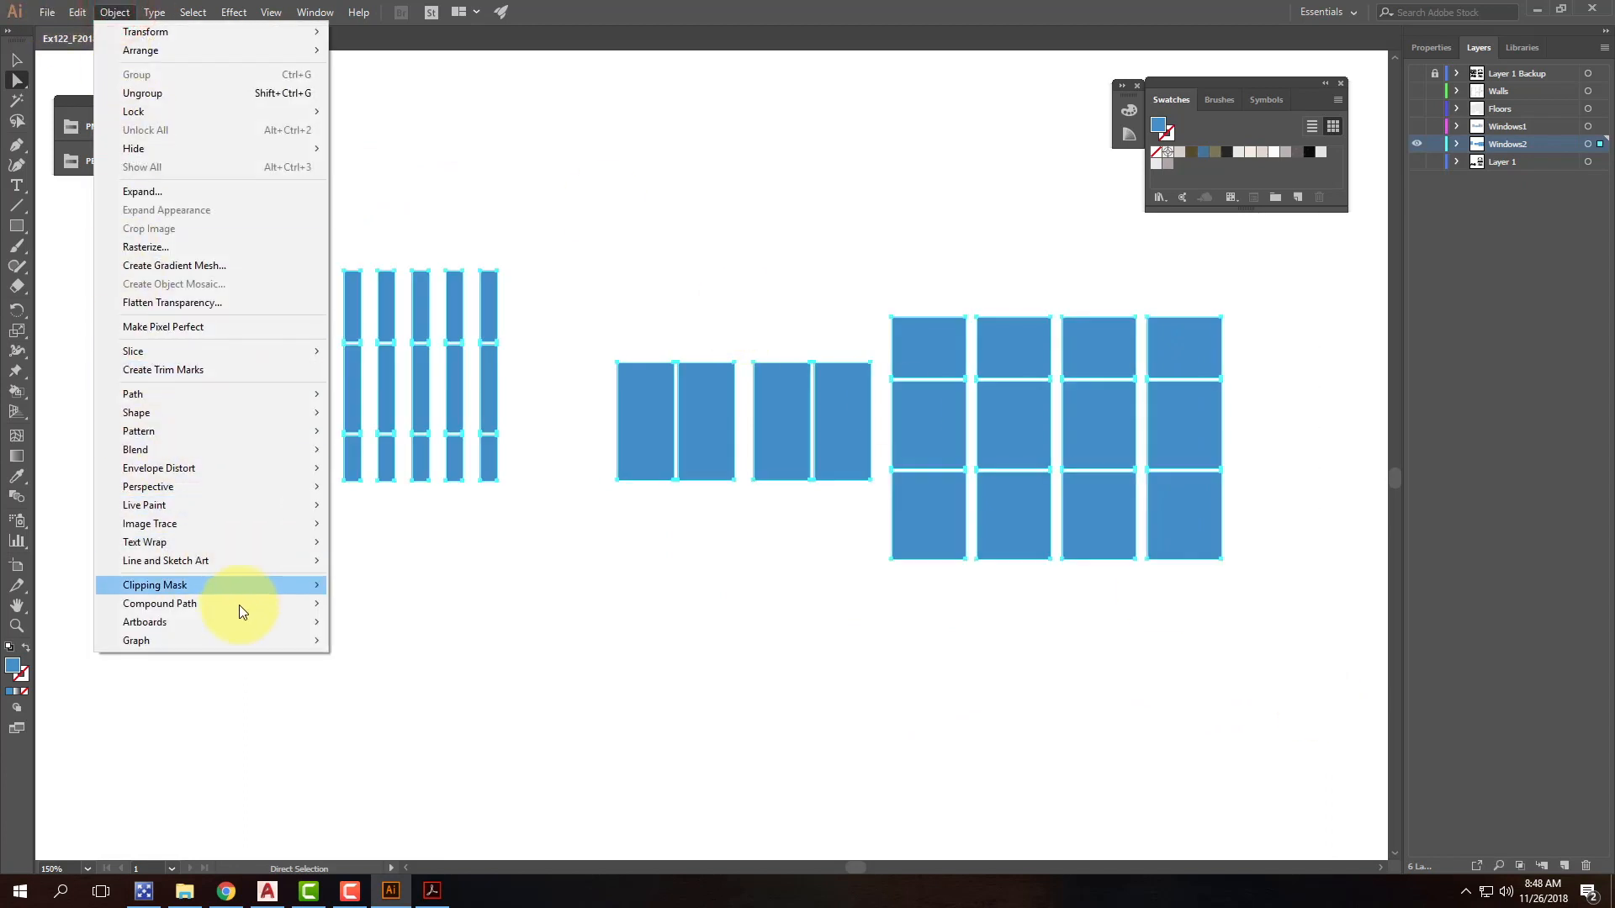
pyautogui.moveTo(239, 606)
pyautogui.click(379, 605)
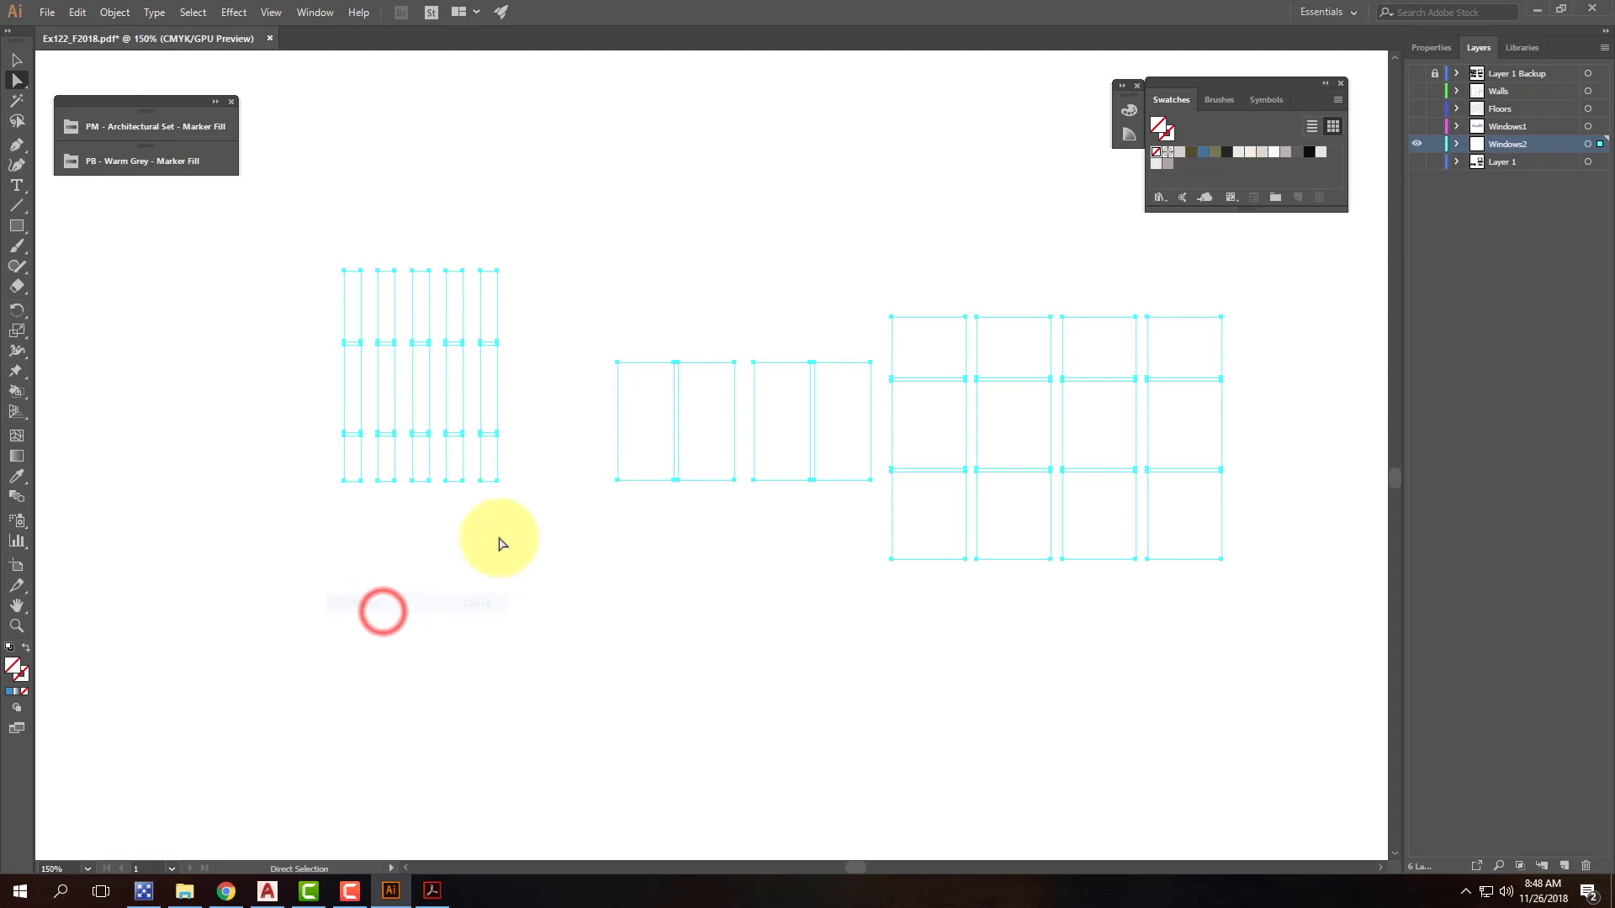
# Step: Give the window compound path a blue fill, check that its panes select together, and deselect it
pyautogui.doubleClick(13, 666)
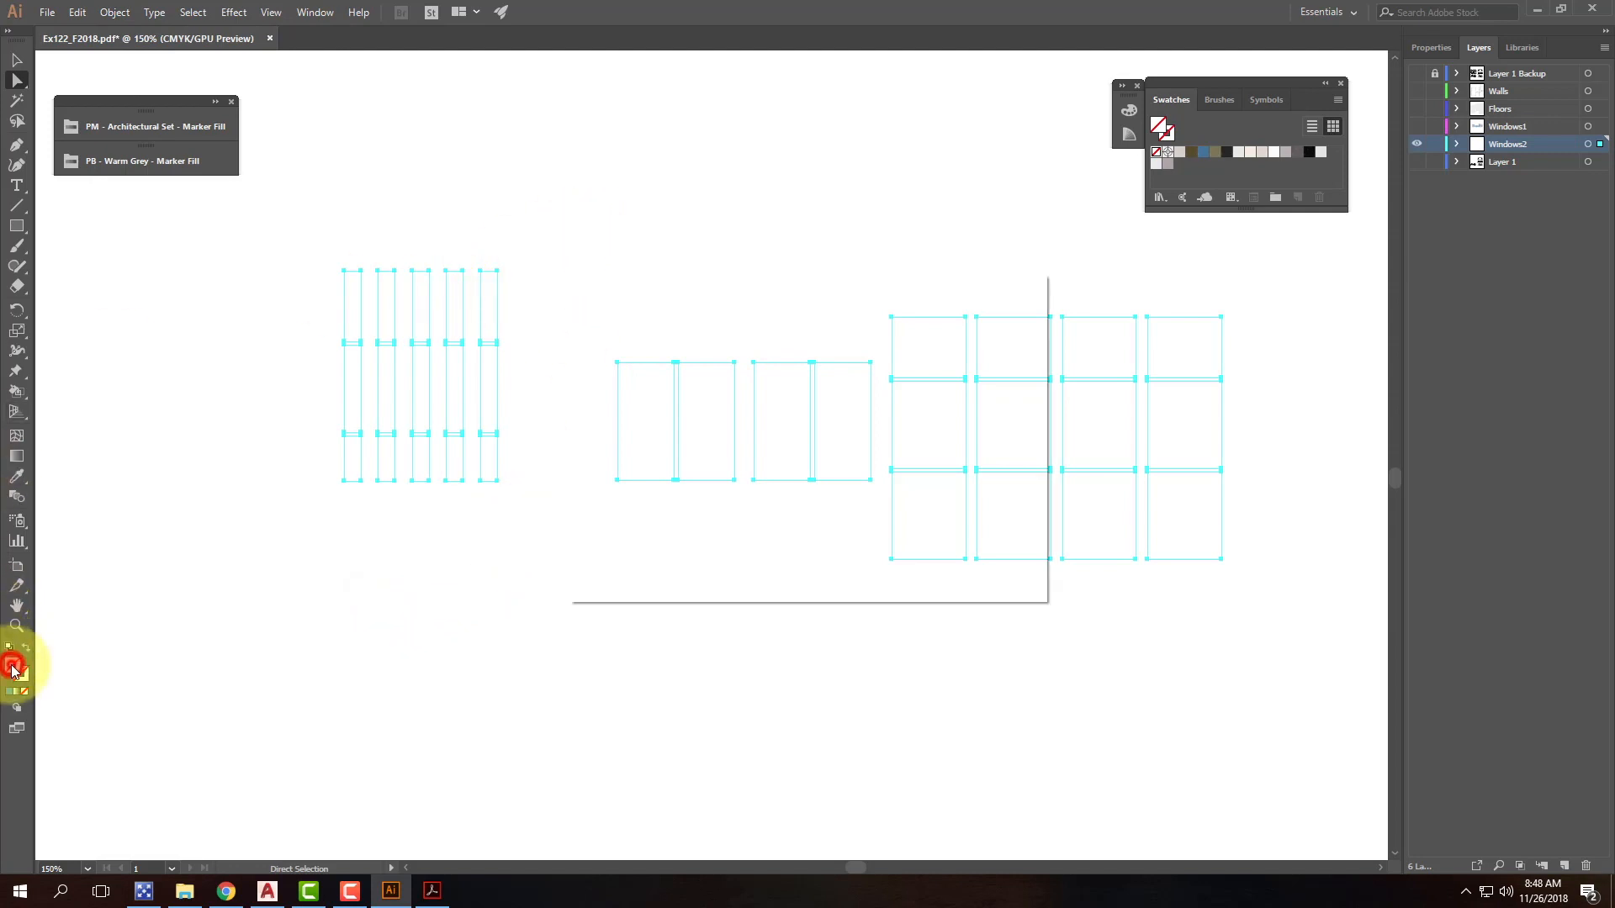
pyautogui.click(776, 362)
pyautogui.click(984, 337)
pyautogui.click(875, 179)
pyautogui.click(674, 426)
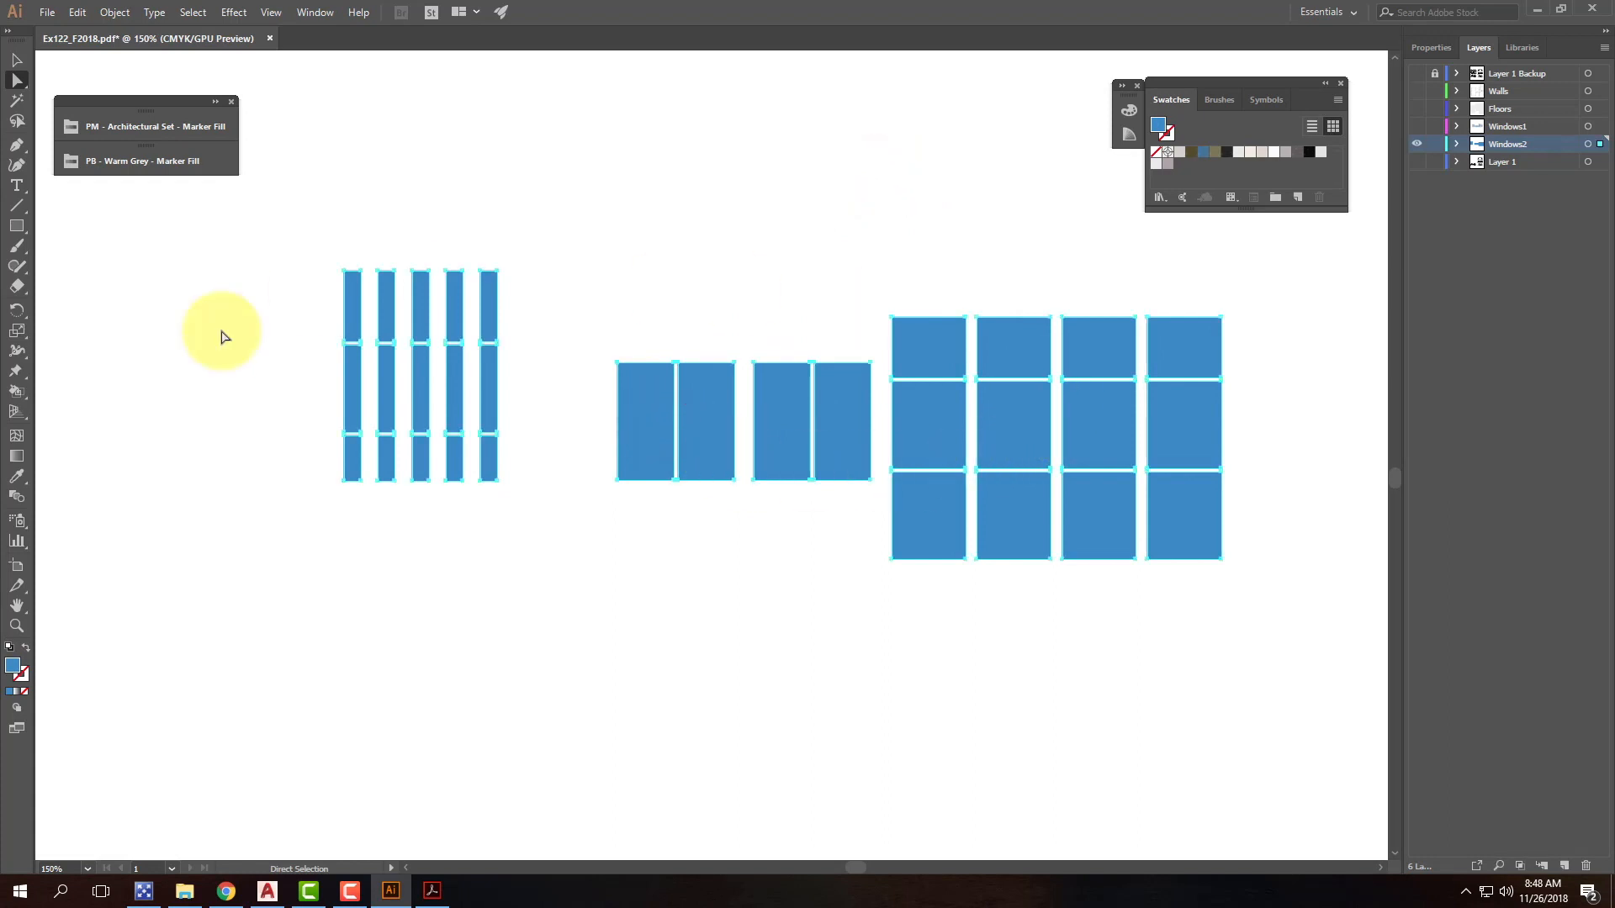
pyautogui.click(345, 185)
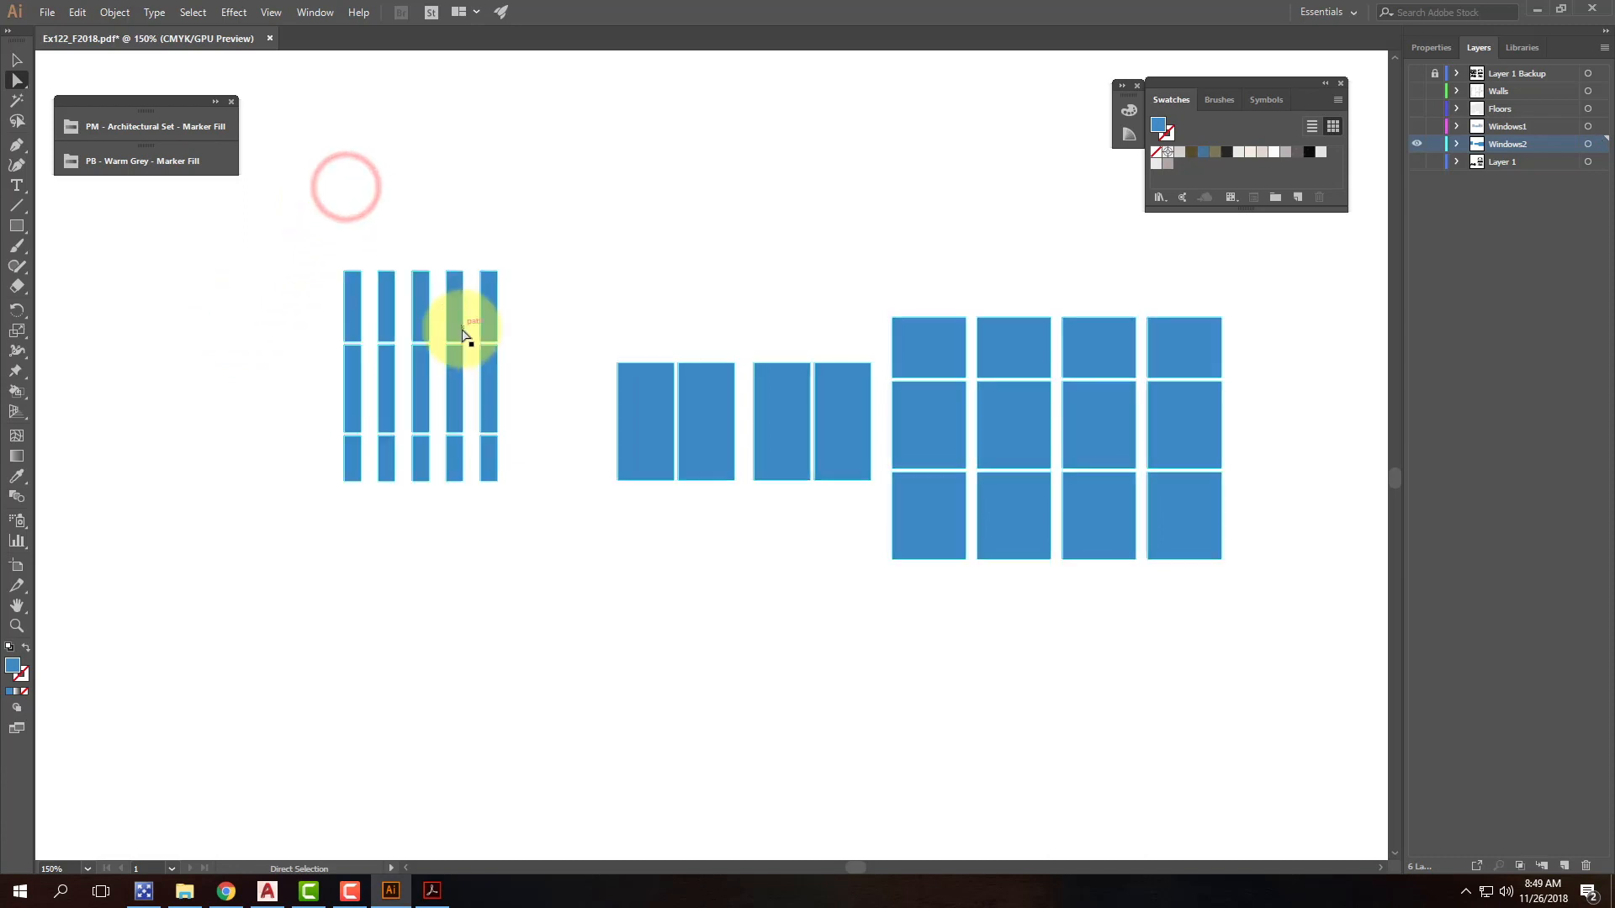
# Step: Try to place the sky image FLY_4090 as a linked file above the windows on Windows2
pyautogui.click(47, 12)
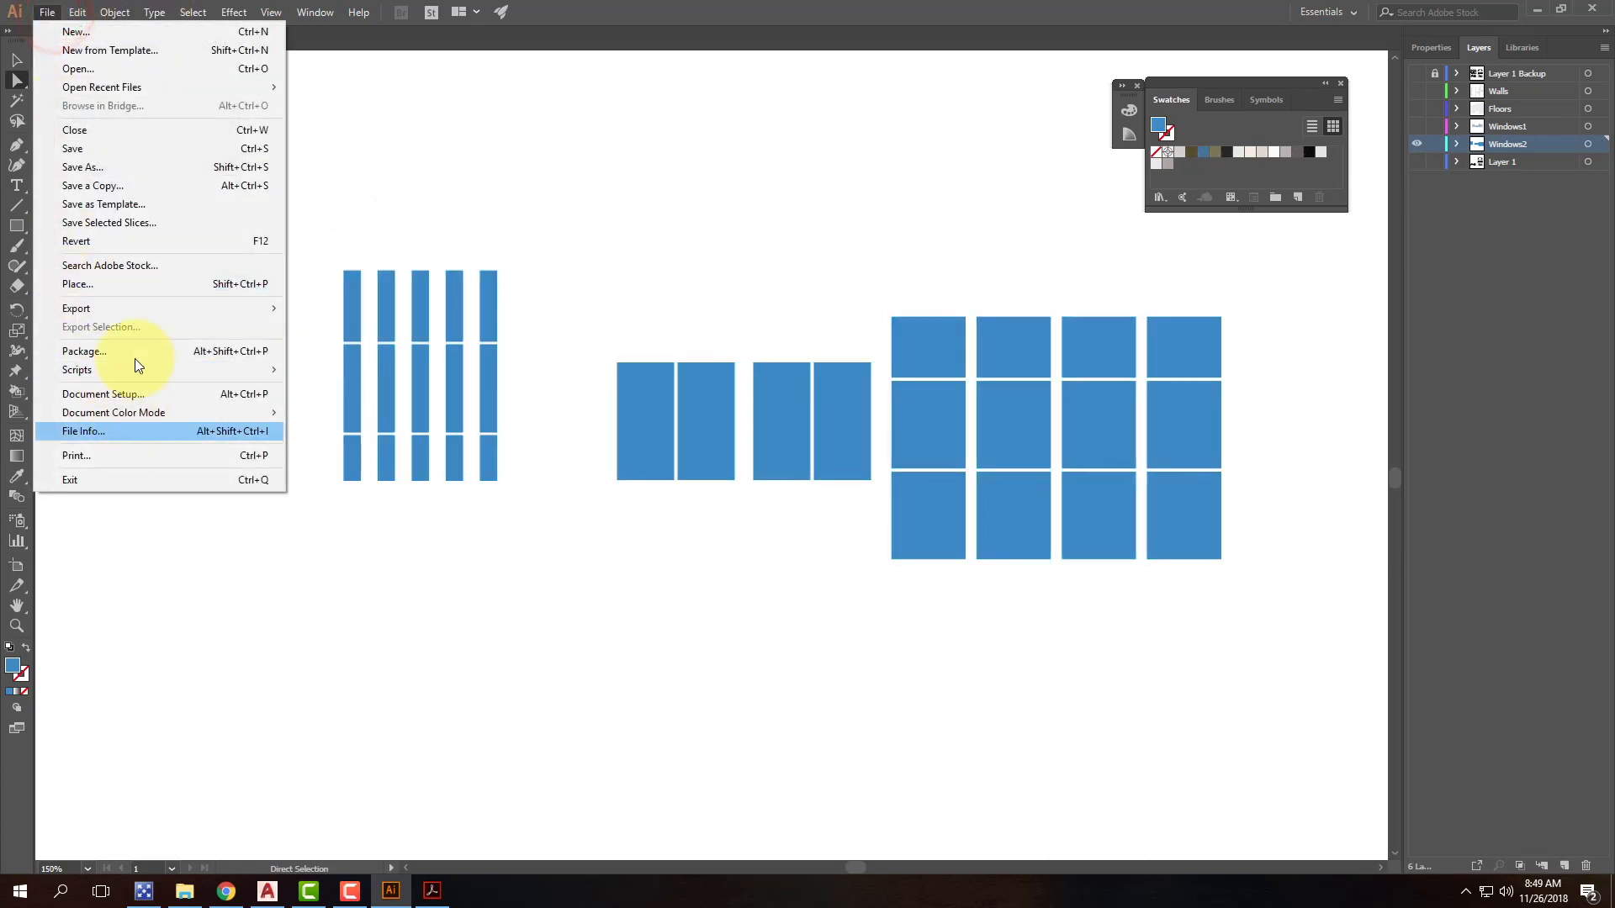
pyautogui.click(108, 286)
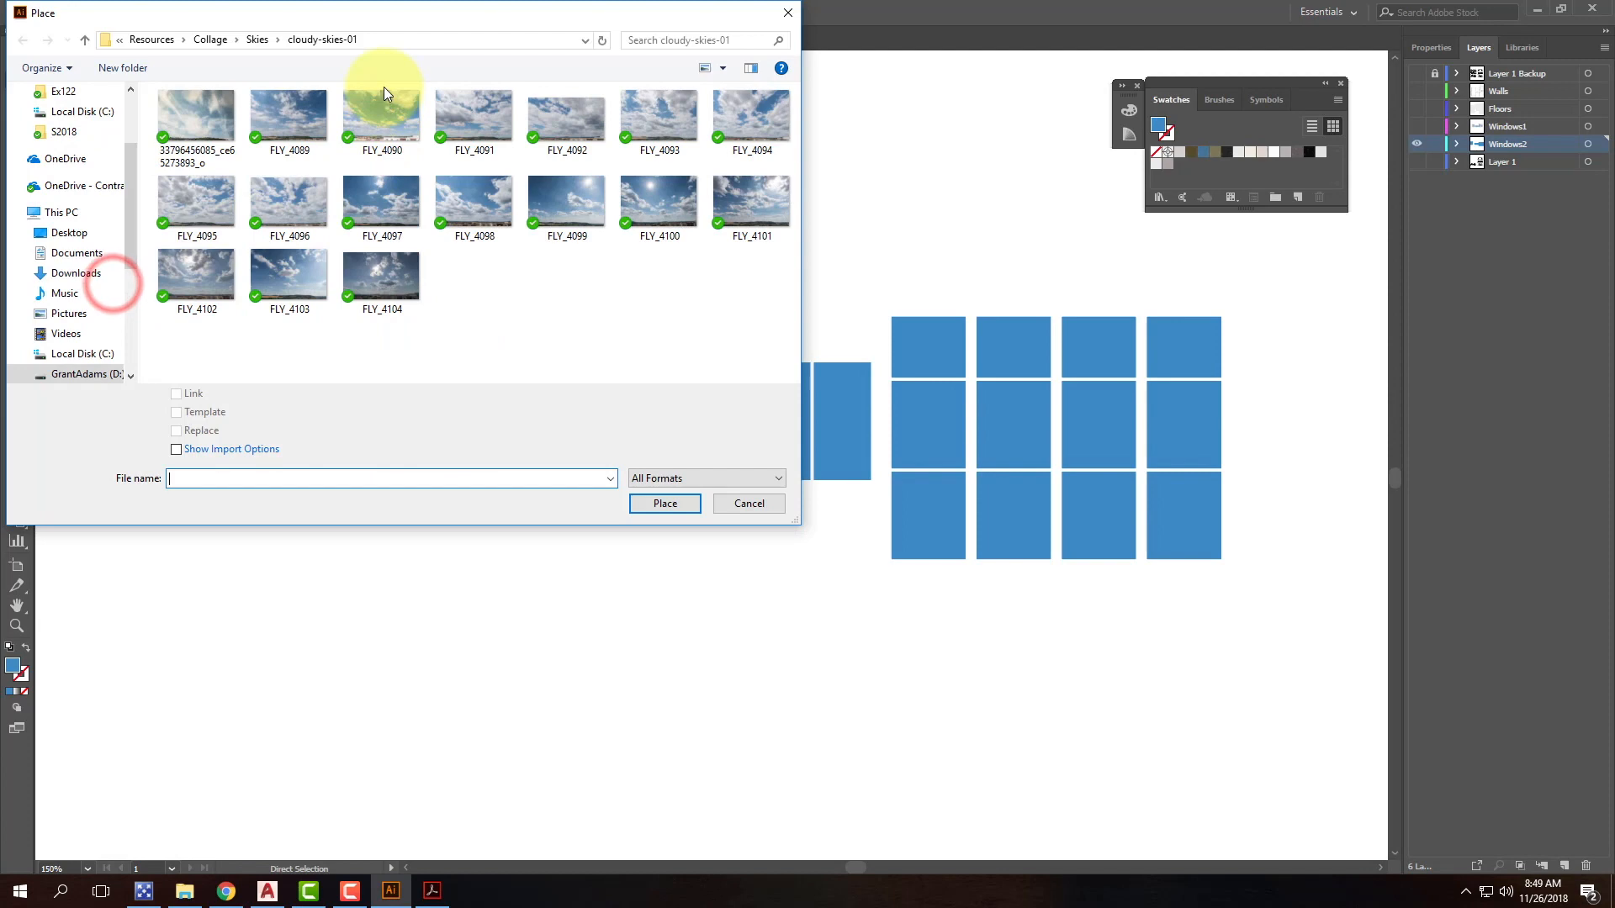
pyautogui.click(388, 100)
pyautogui.click(481, 103)
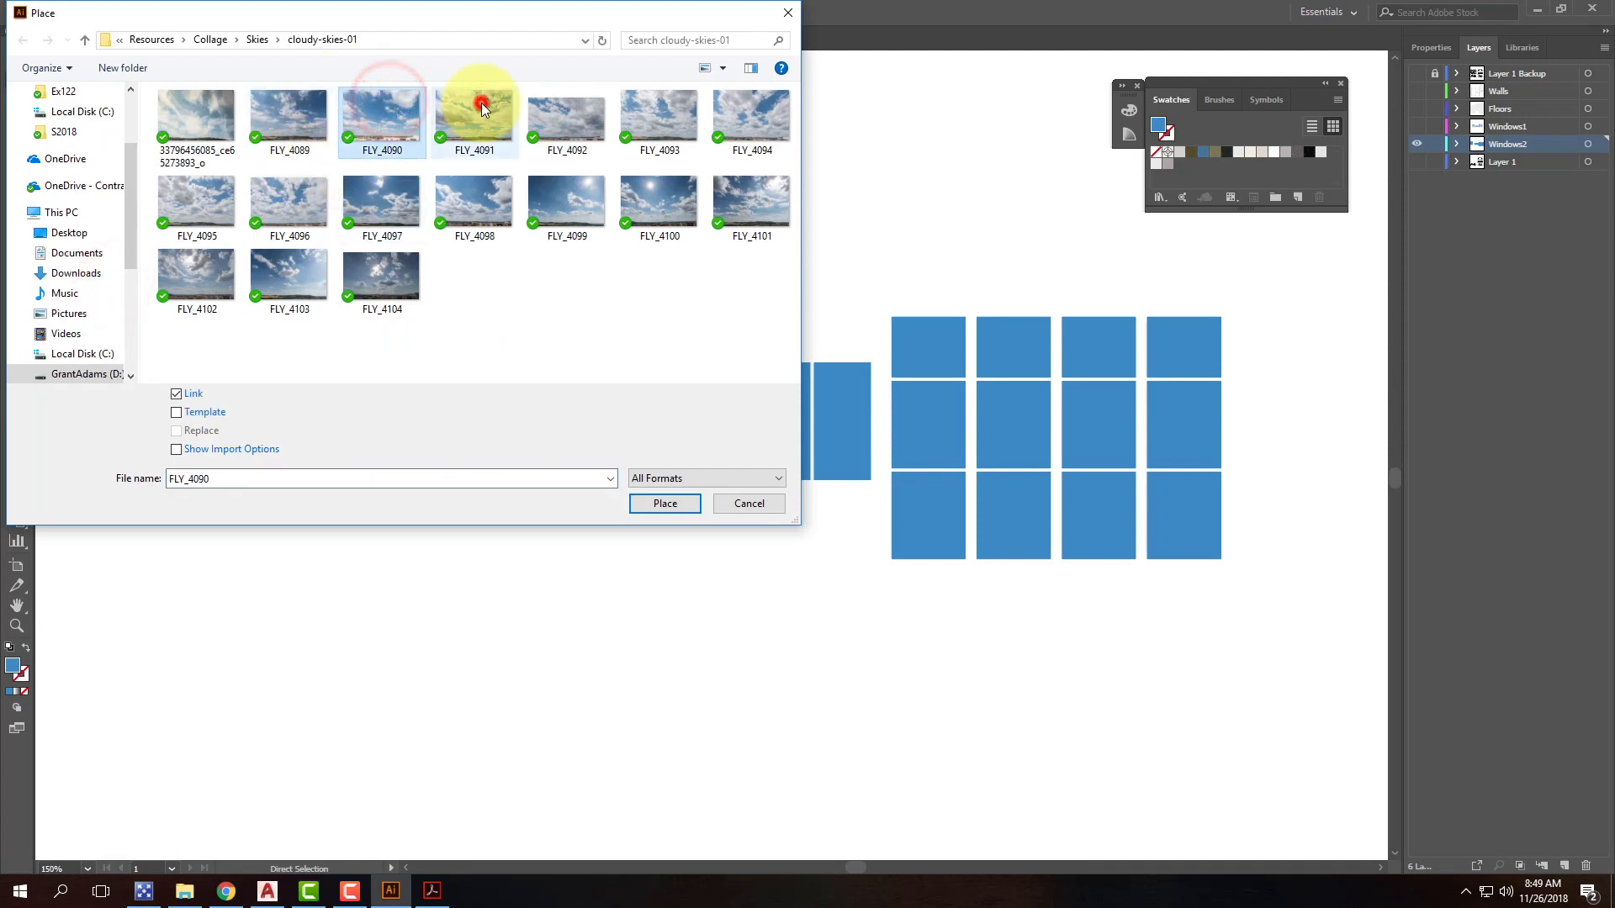
pyautogui.click(376, 108)
pyautogui.click(663, 502)
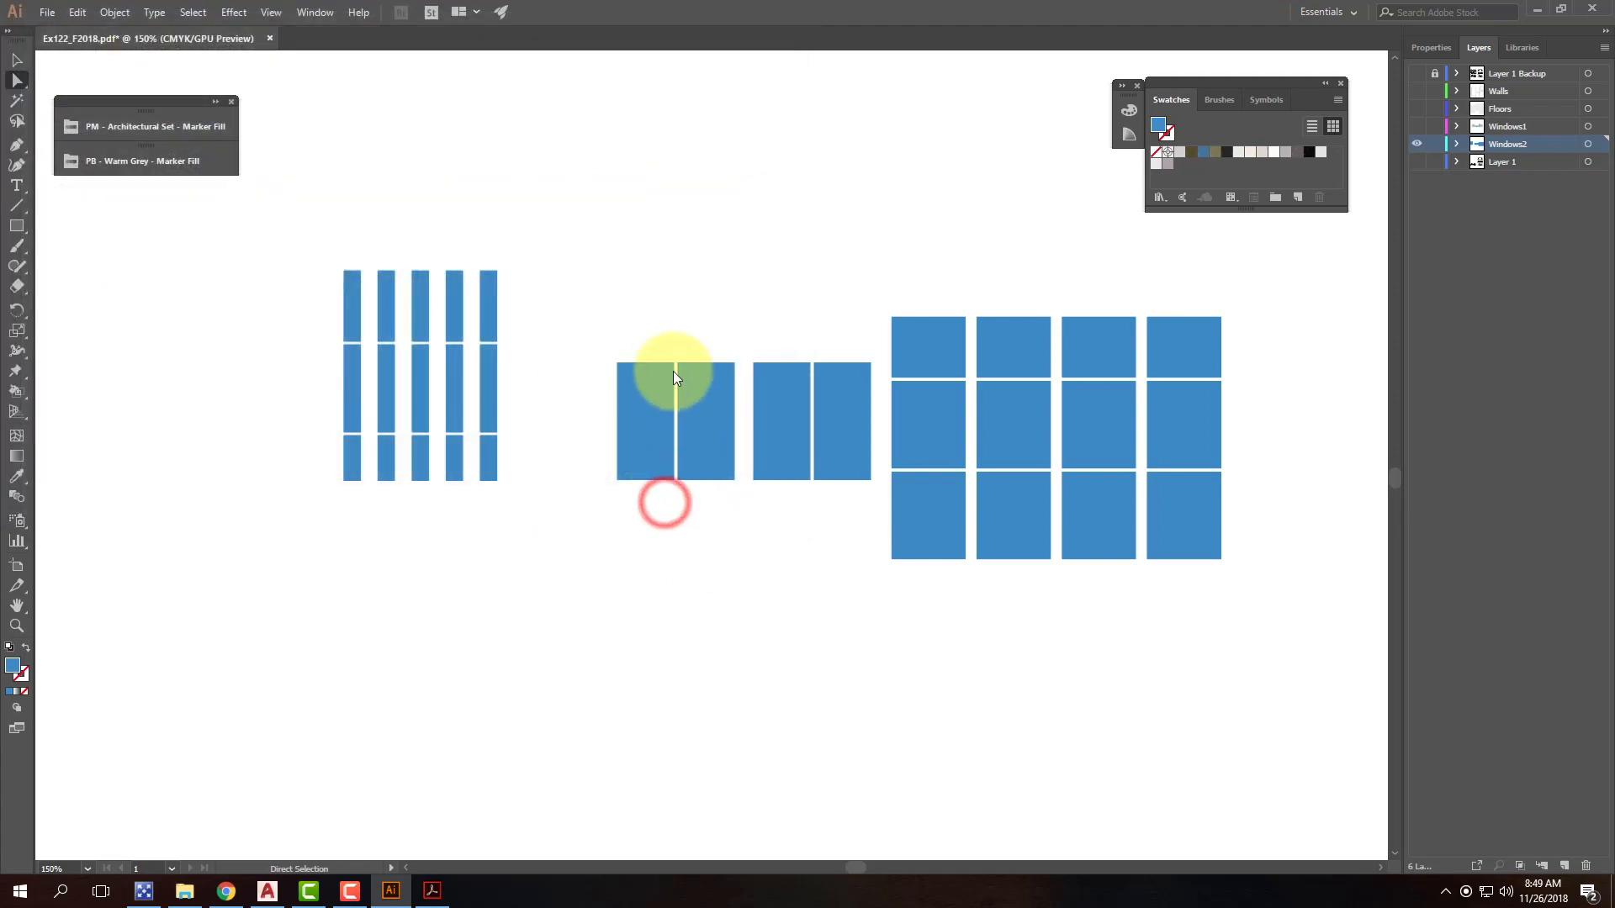
pyautogui.click(264, 216)
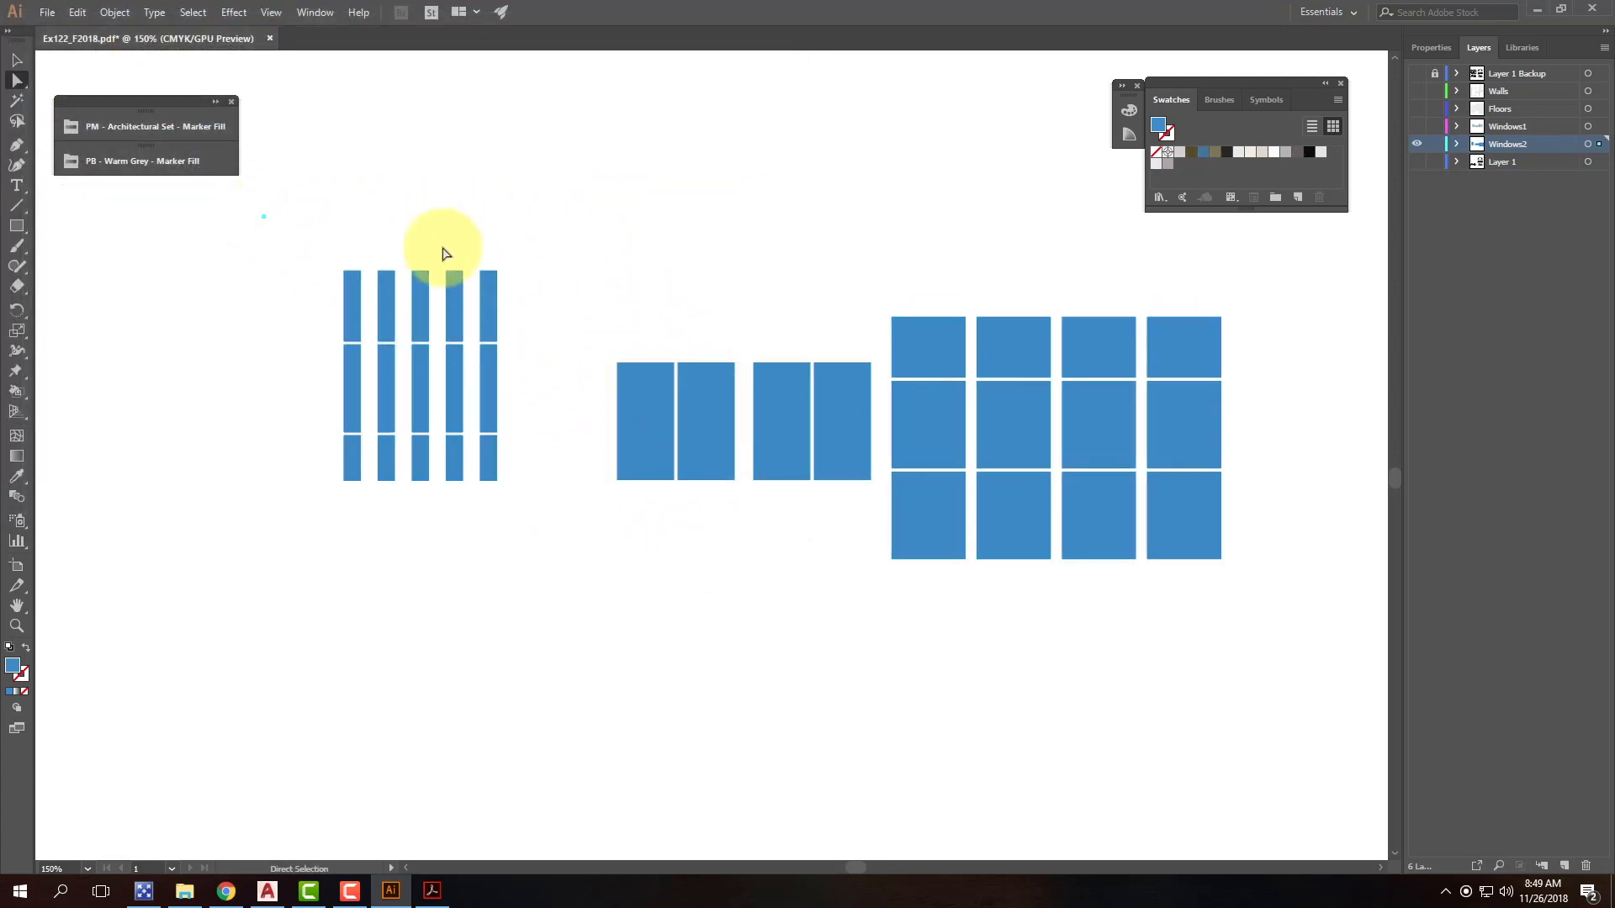
pyautogui.hotkey('ctrl', '-')
pyautogui.hotkey('ctrl', '-')
pyautogui.hotkey('ctrl', '-')
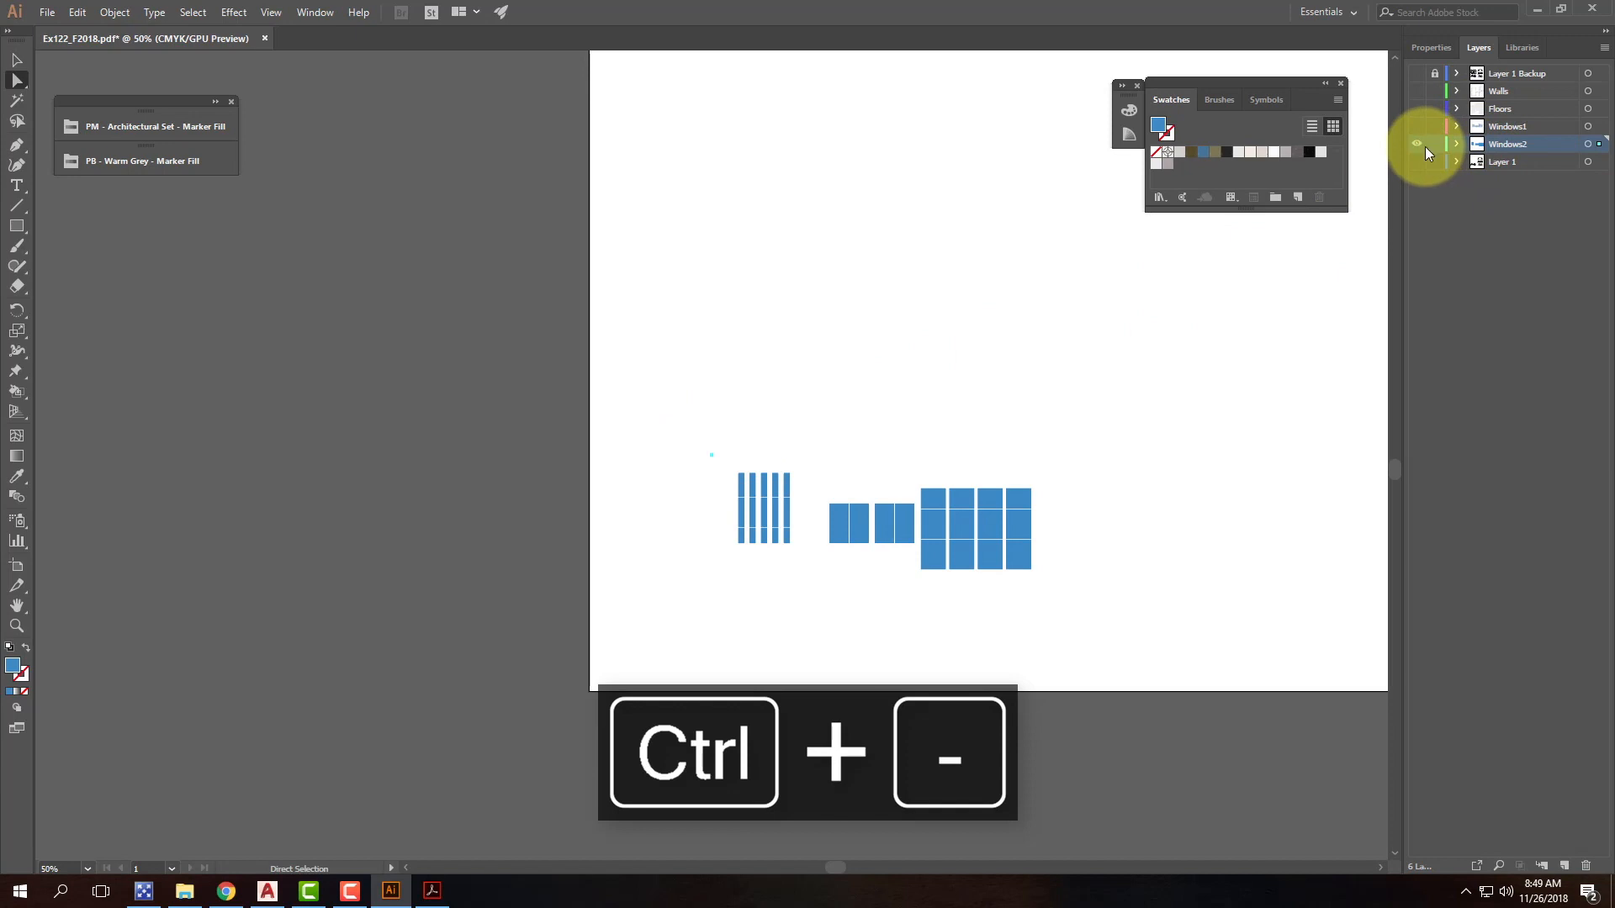
# Step: Expand the Windows2 layer and delete the tiny linked sky image from it
pyautogui.click(1456, 143)
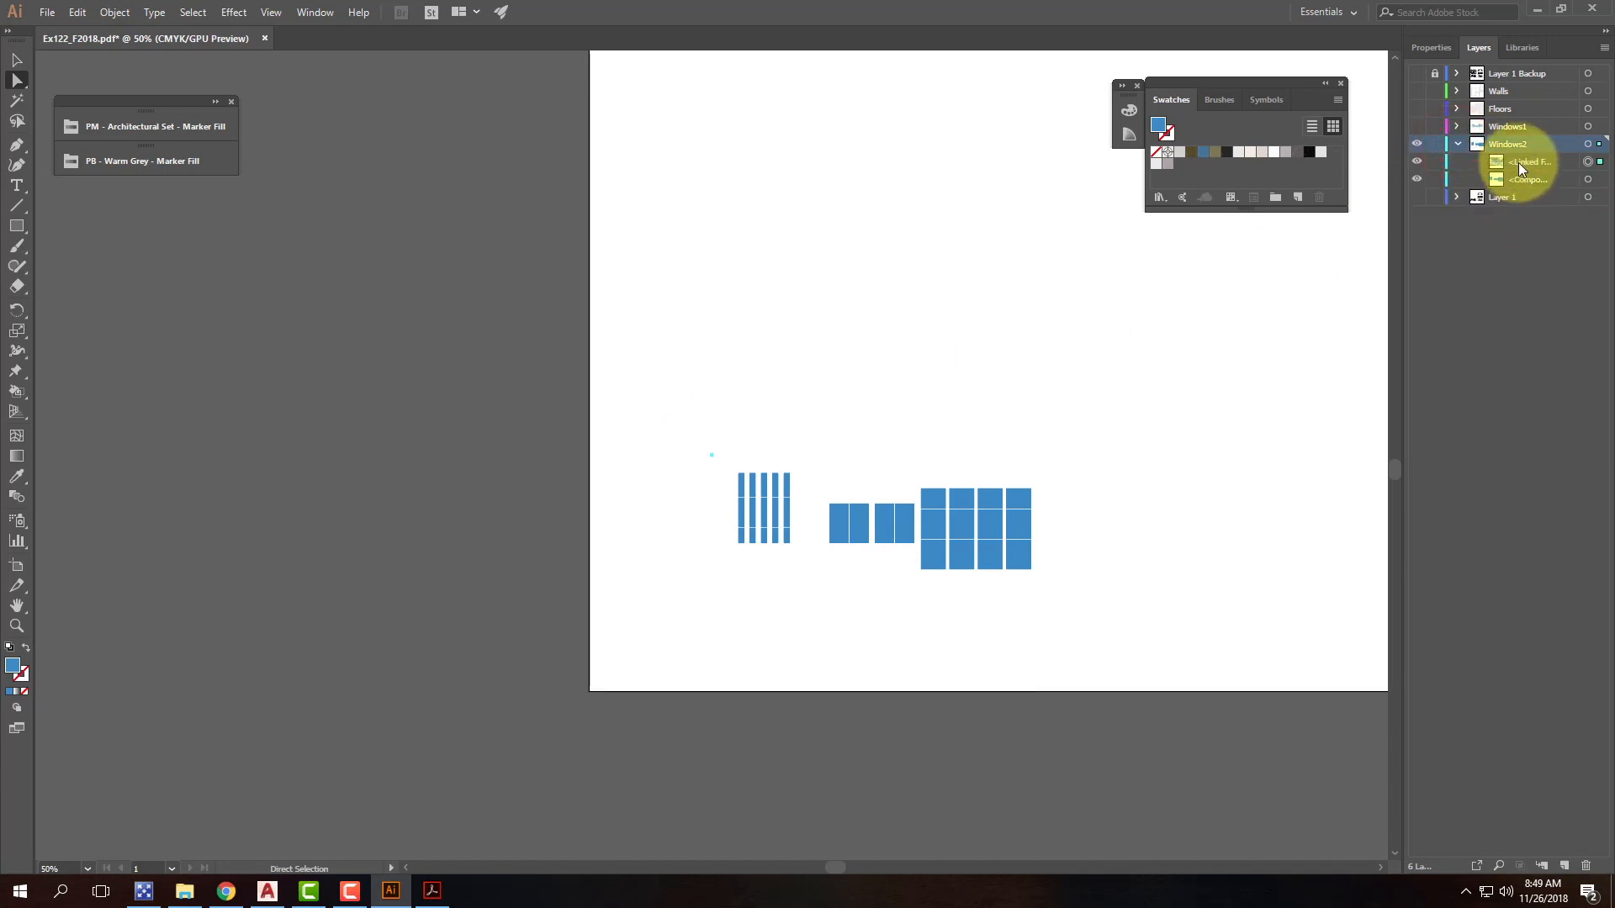
pyautogui.click(1417, 163)
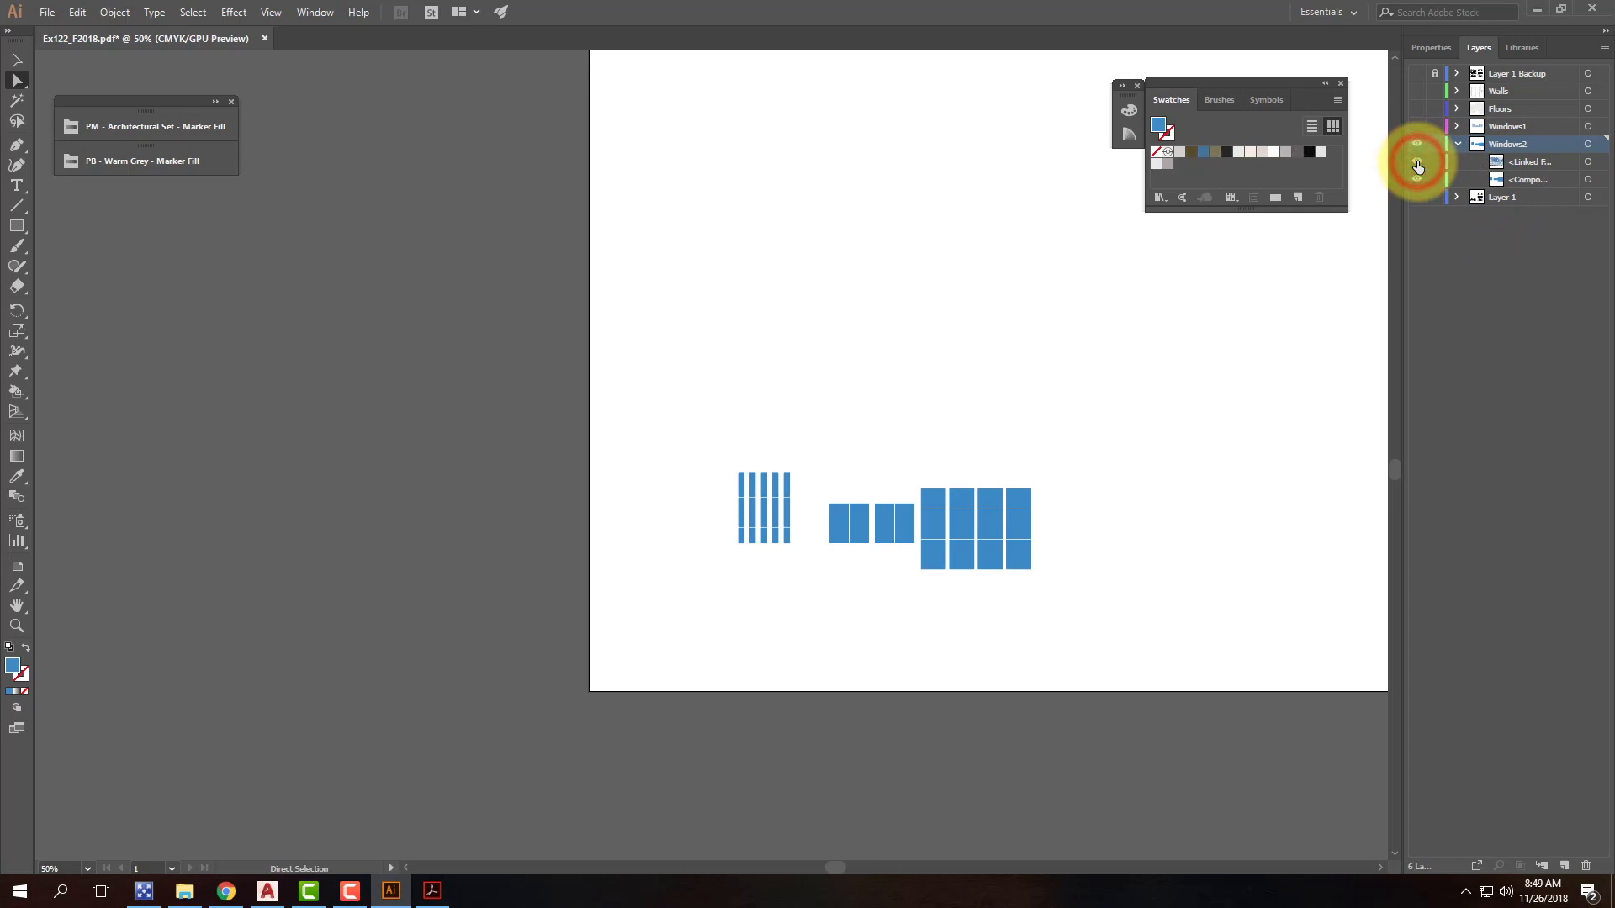
pyautogui.click(1545, 166)
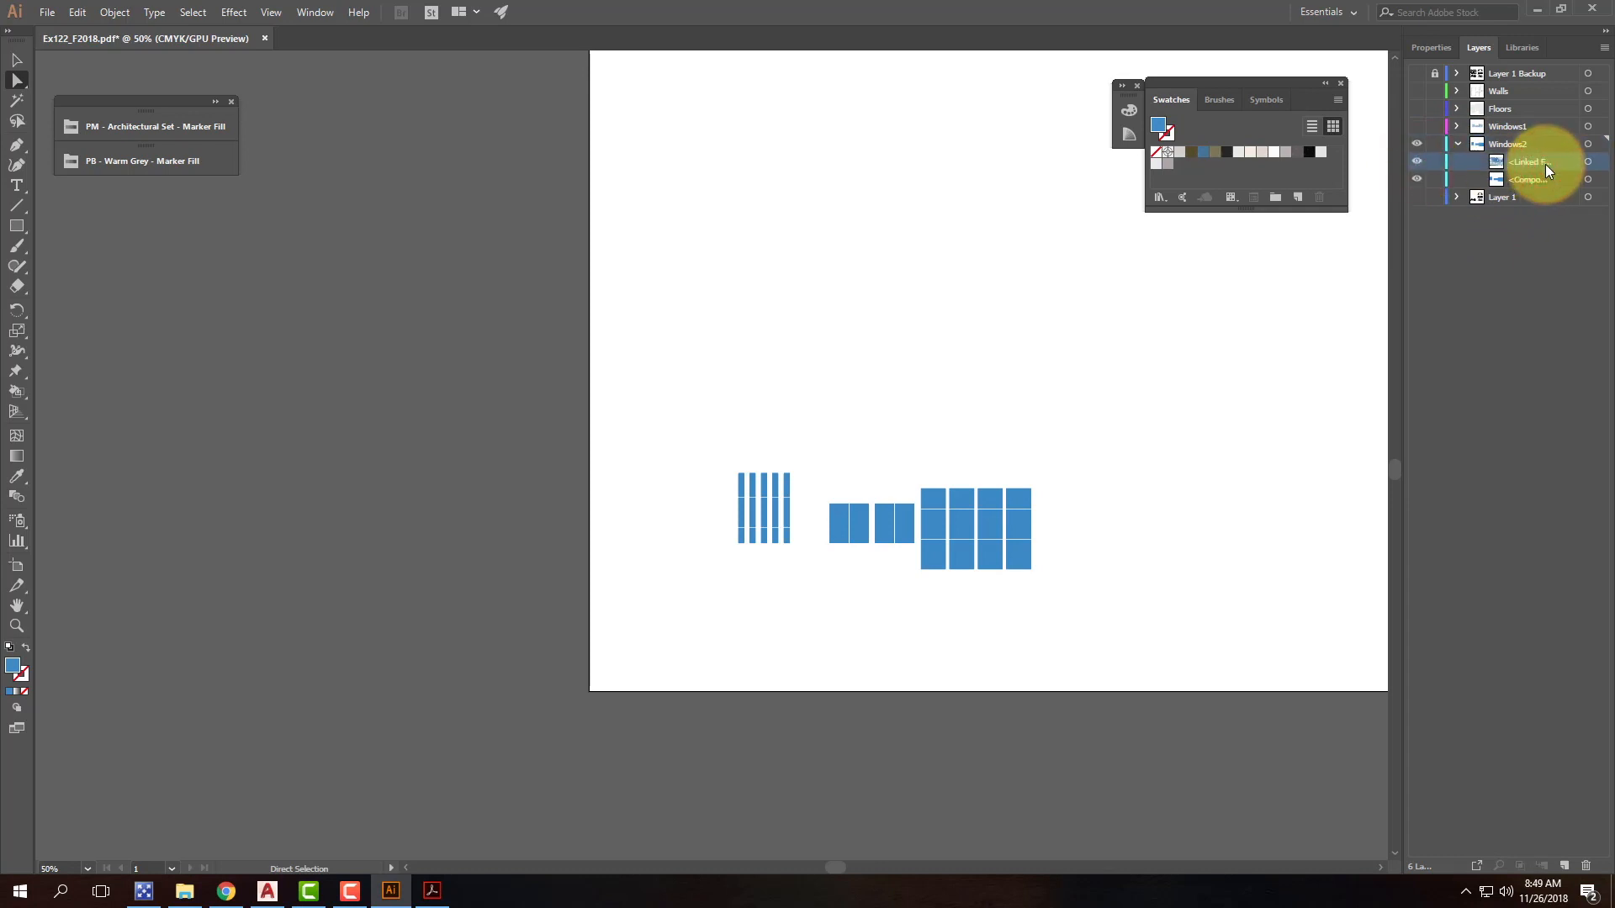
pyautogui.rightClick(1541, 166)
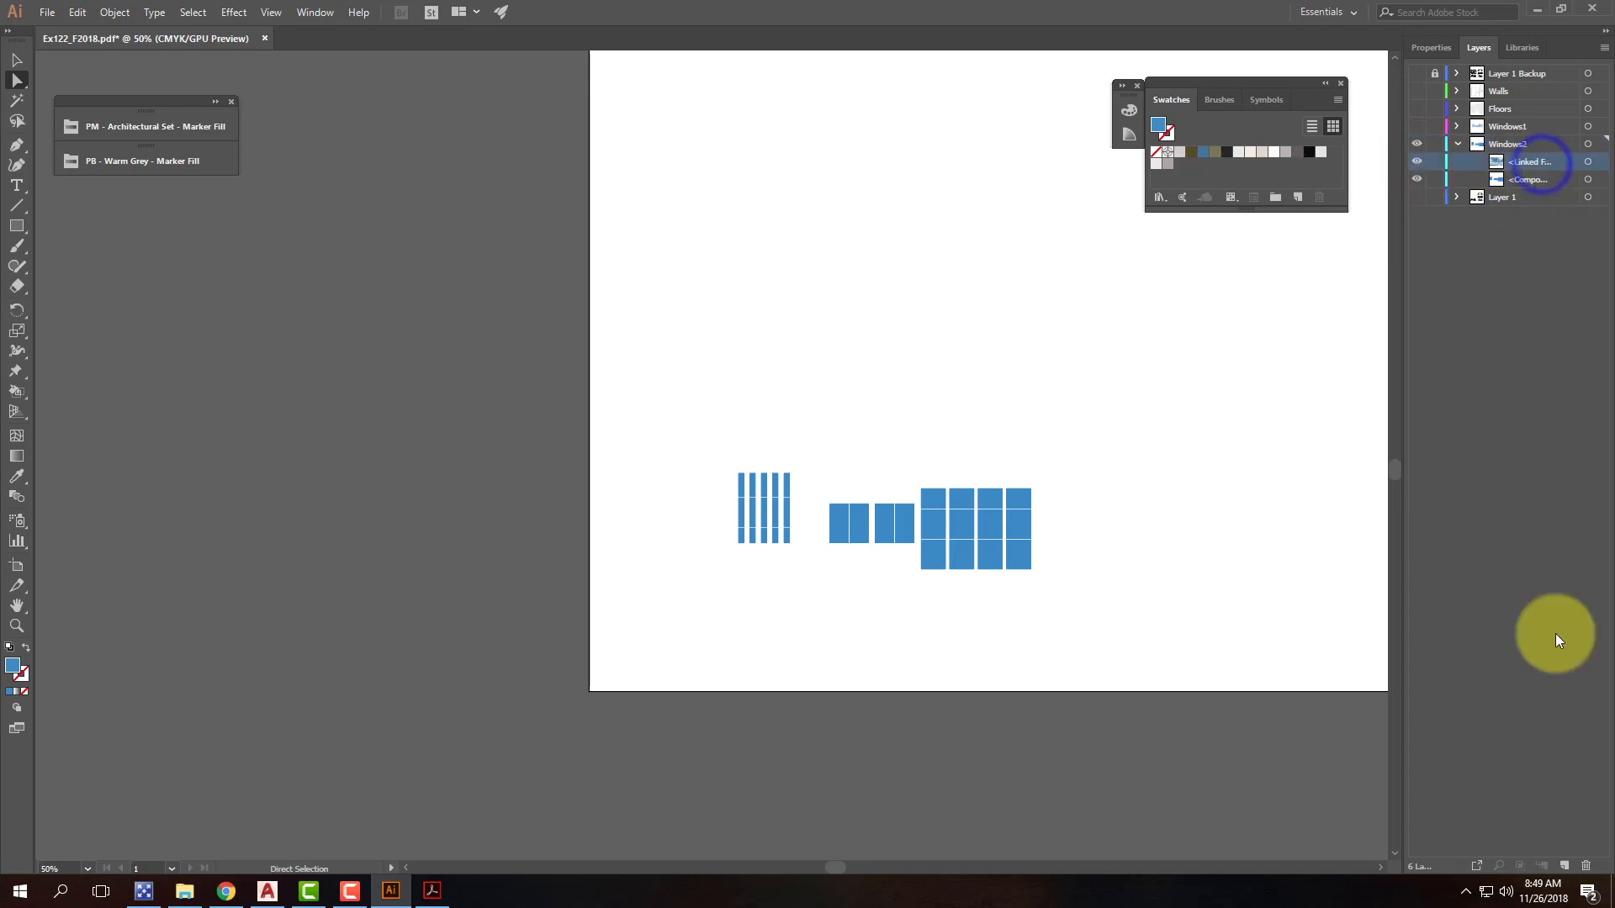
pyautogui.click(1584, 849)
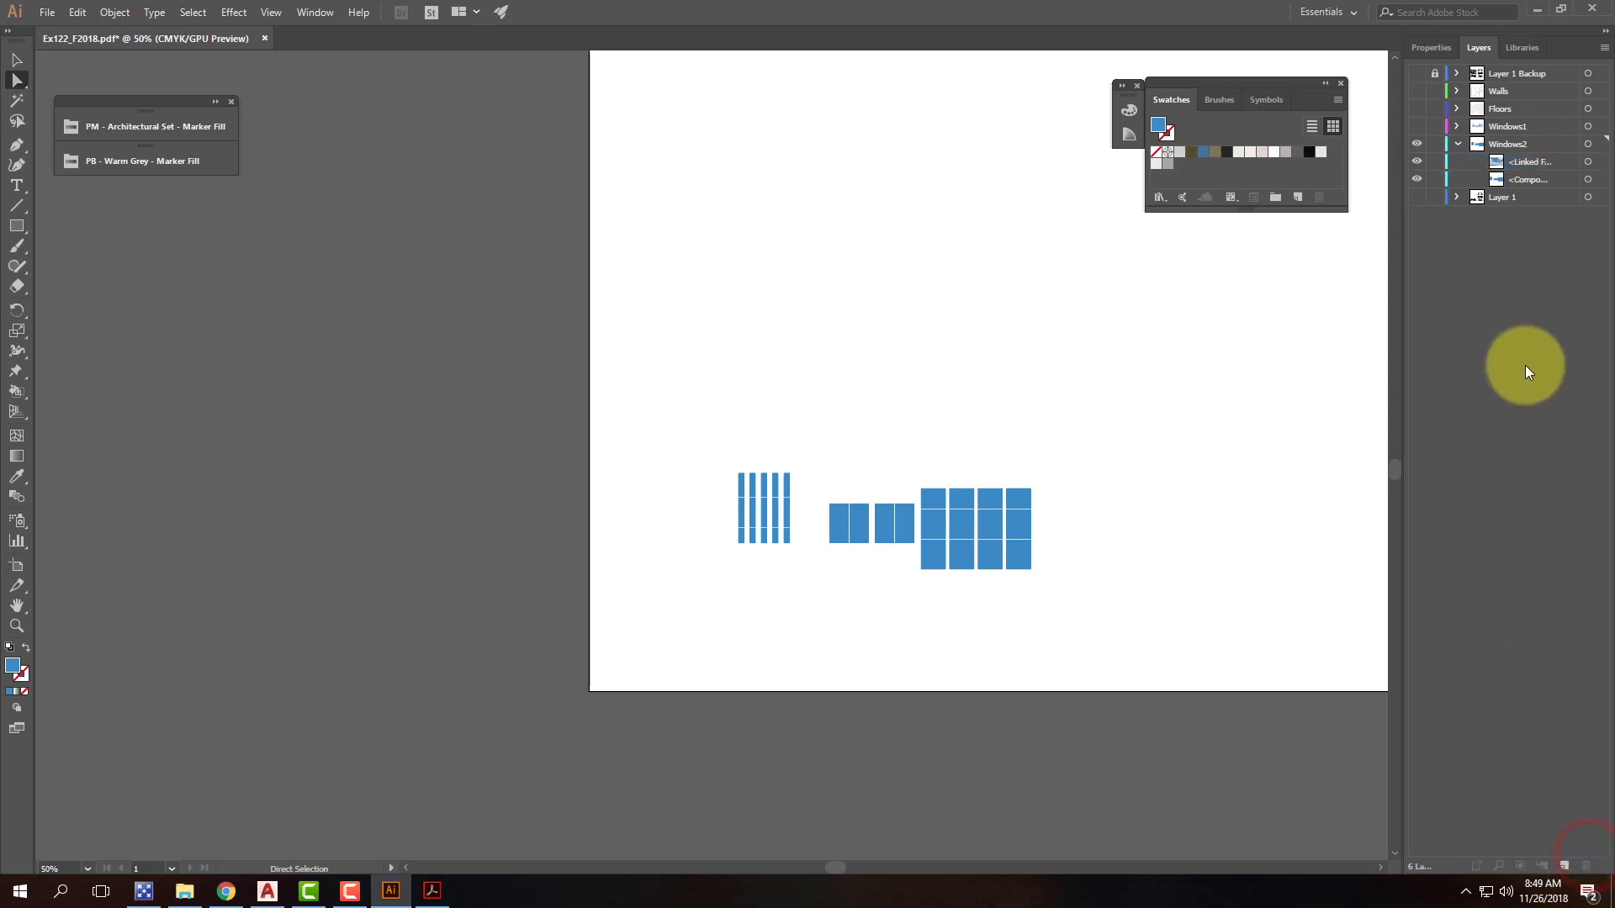
pyautogui.click(1530, 162)
pyautogui.click(1597, 162)
pyautogui.click(1585, 865)
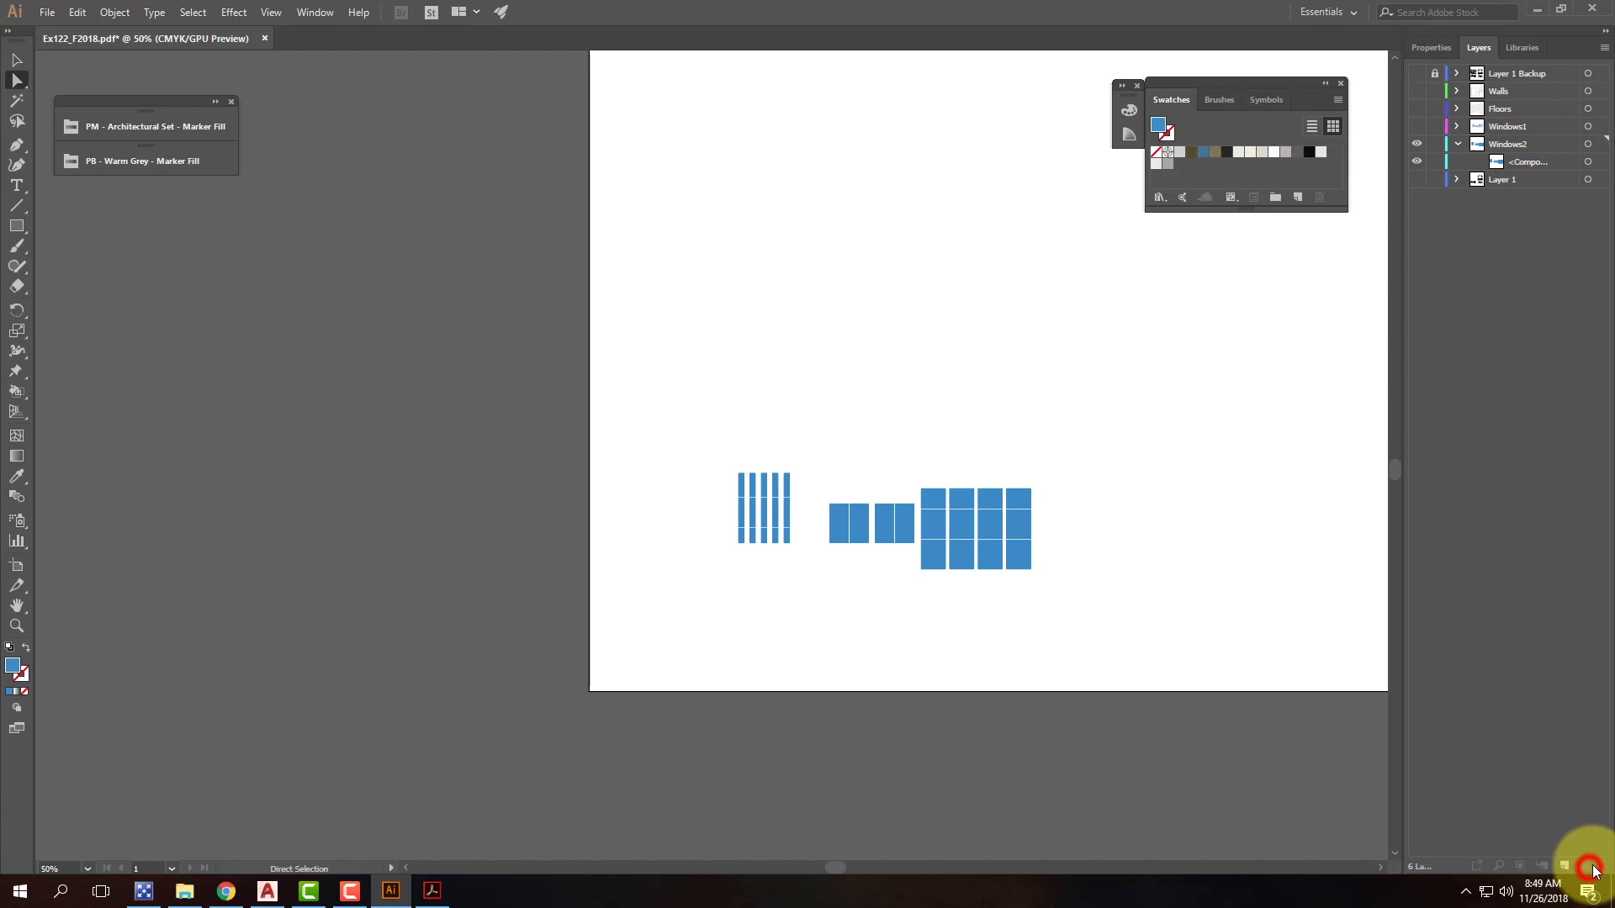
# Step: Place the sky image FLY_4090 at full size, starting just outside the artboard's edge above the windows
pyautogui.click(58, 17)
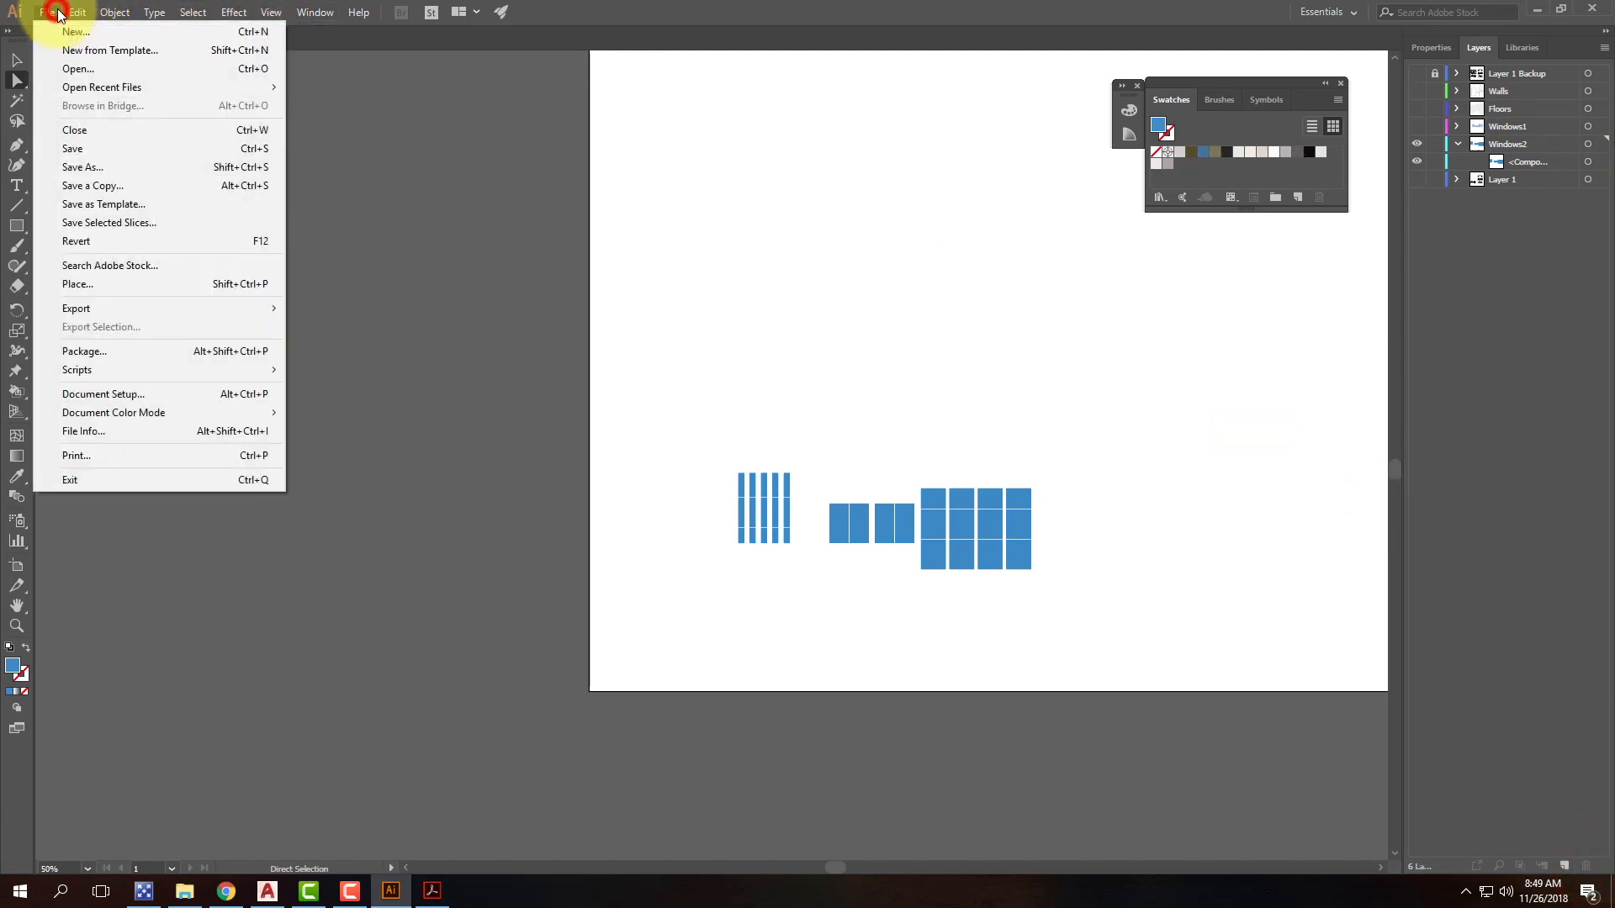
pyautogui.click(91, 280)
pyautogui.click(382, 115)
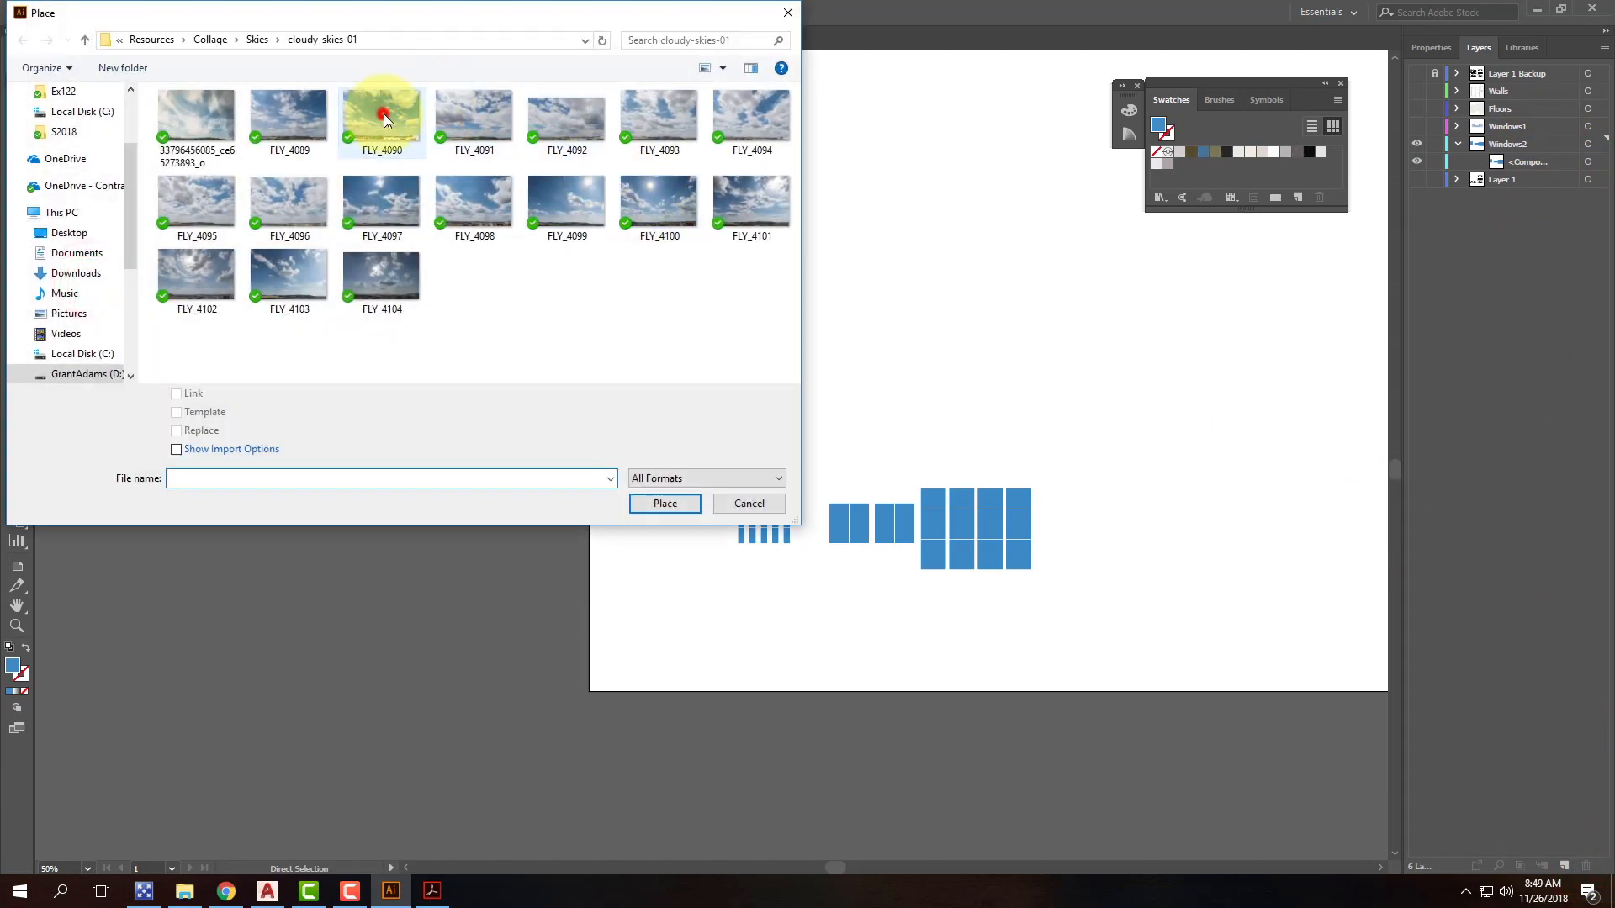
pyautogui.click(673, 505)
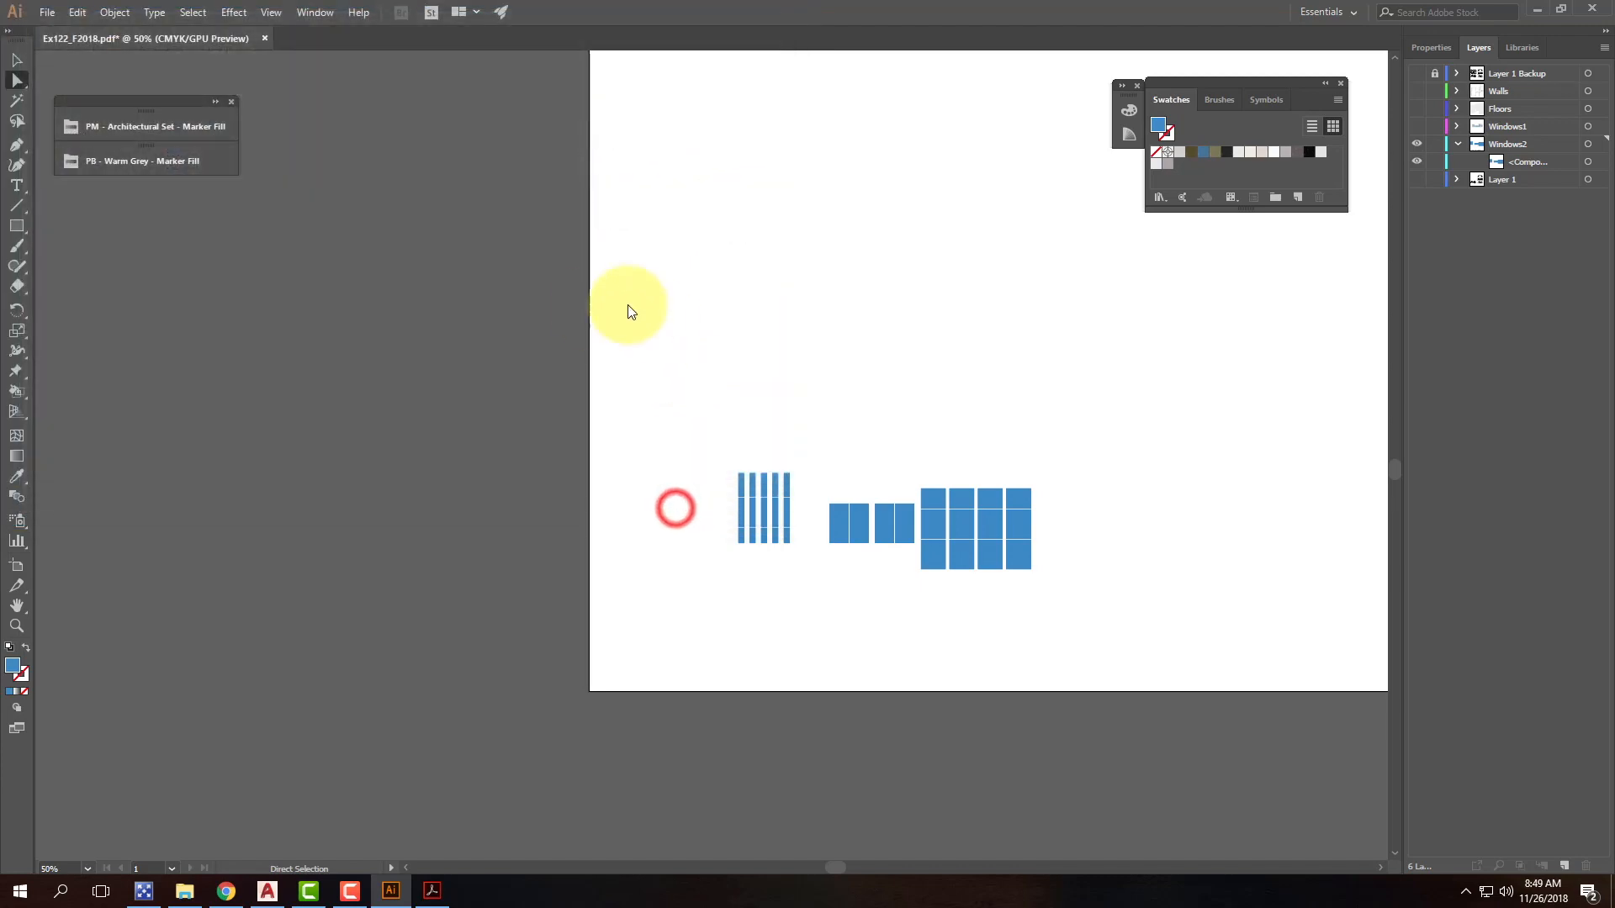
pyautogui.click(554, 340)
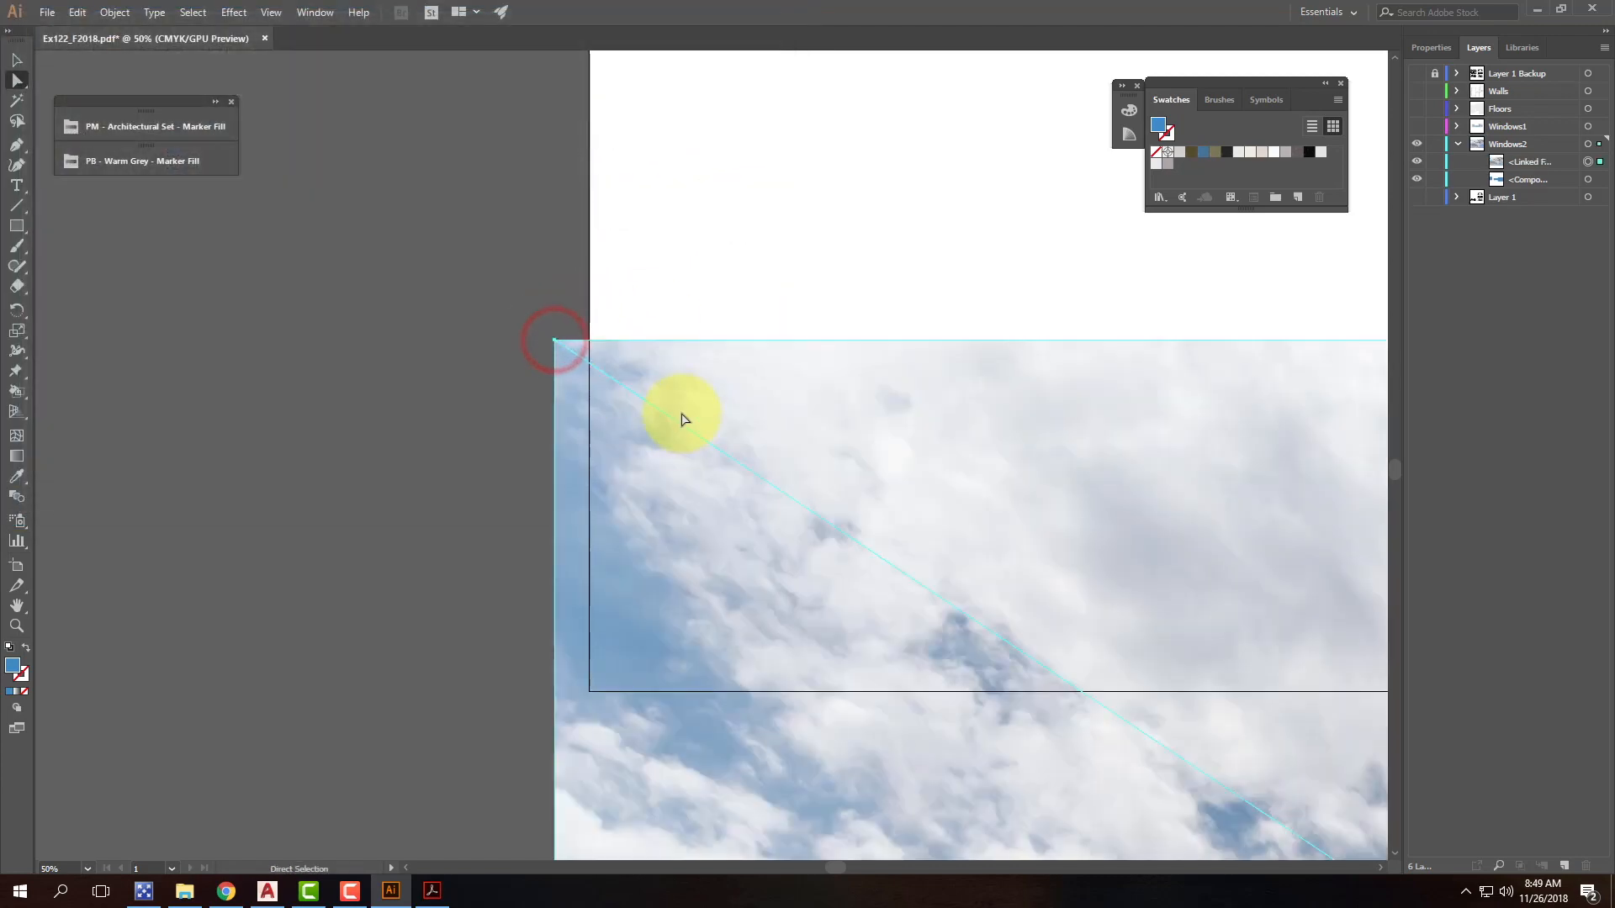
# Step: Scale the placed sky image down proportionally to about 899 by 600 pt
pyautogui.hotkey('ctrl', '-')
pyautogui.hotkey('ctrl', '-')
pyautogui.hotkey('ctrl', '-')
pyautogui.hotkey('ctrl', '-')
pyautogui.hotkey('ctrl', '-')
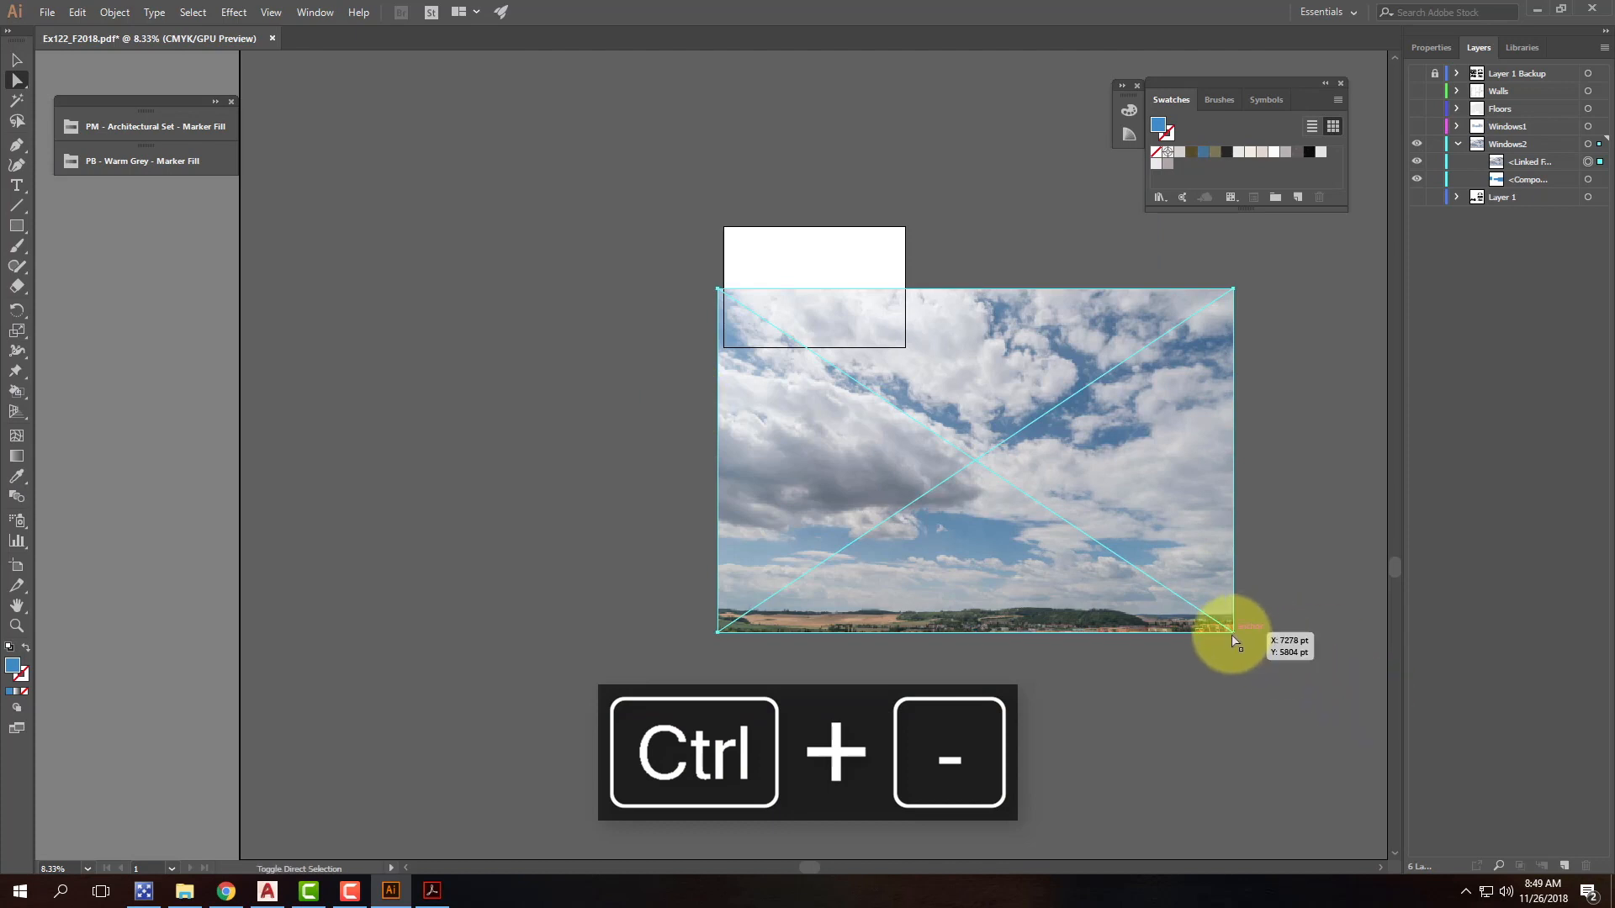
pyautogui.click(21, 62)
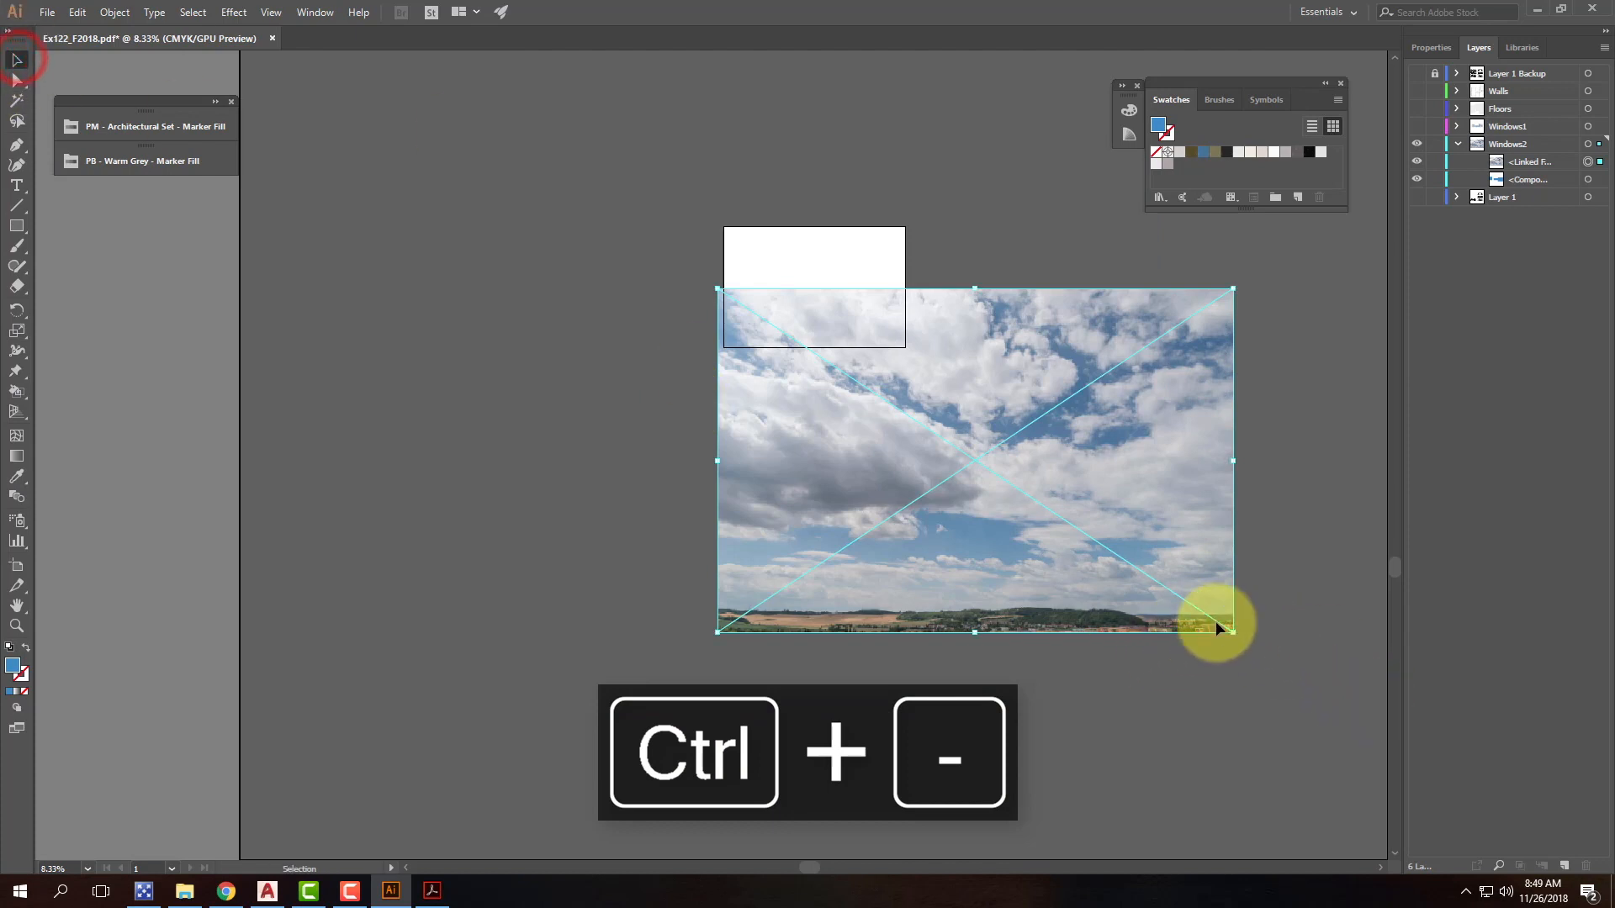
pyautogui.moveTo(1233, 631); pyautogui.dragTo(793, 331)
# Step: Reorder the window compound path above the linked sky image and move the image so it lies behind all the windows
pyautogui.scroll(1, 835, 404)
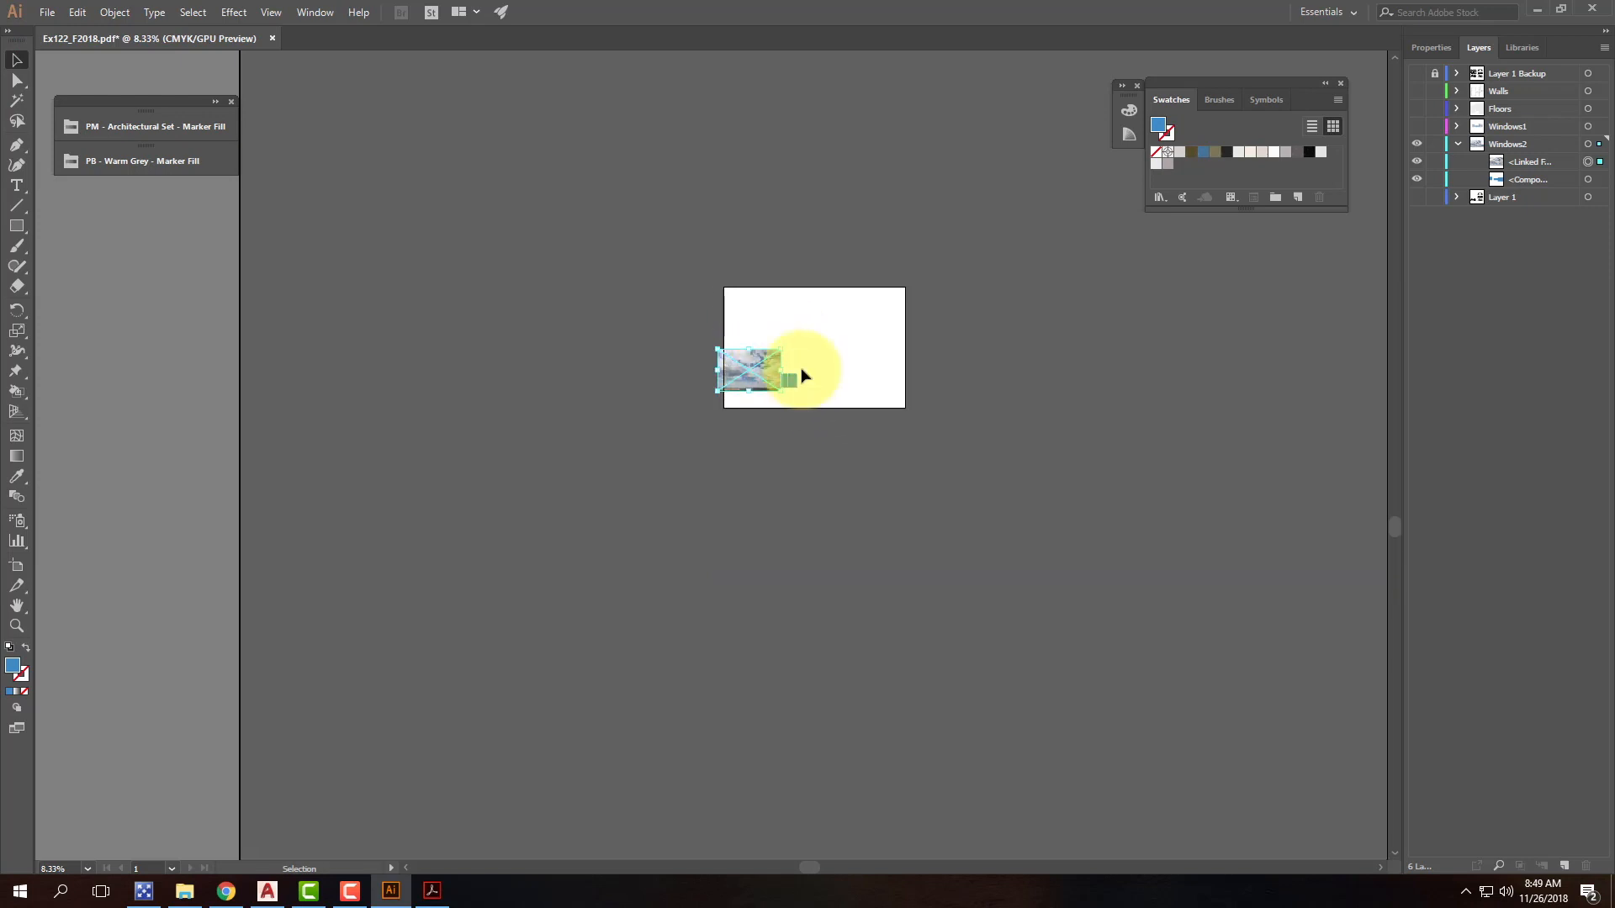
pyautogui.hotkey('ctrl', '=')
pyautogui.hotkey('ctrl', '=')
pyautogui.hotkey('ctrl', '=')
pyautogui.hotkey('ctrl', '=')
pyautogui.hotkey('ctrl', '=')
pyautogui.hotkey('ctrl', '=')
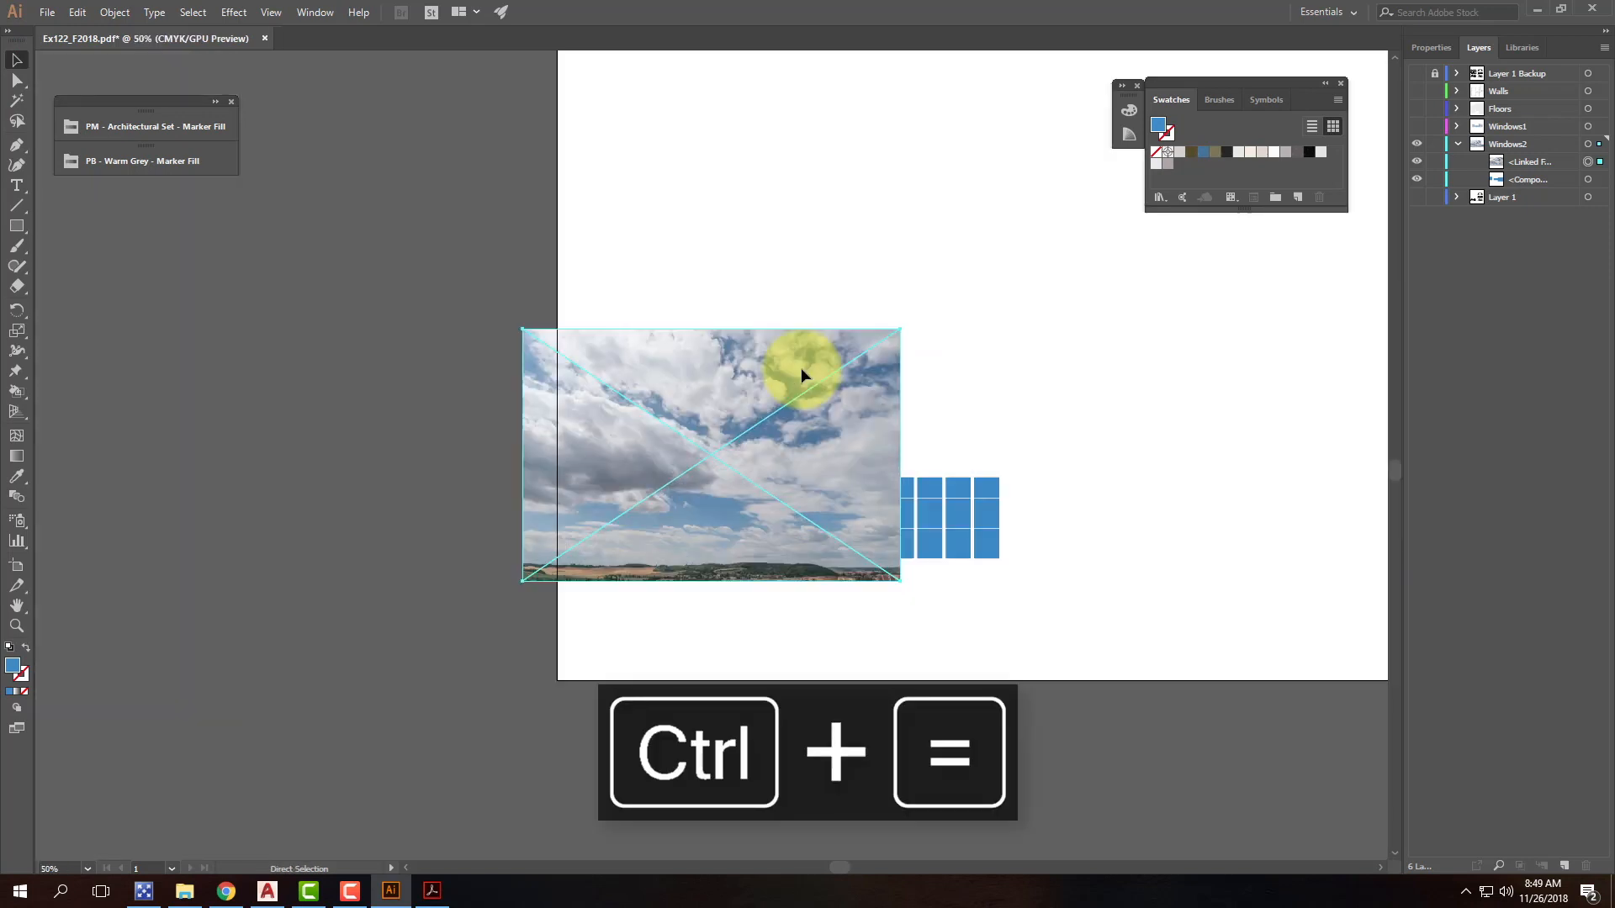
pyautogui.moveTo(1532, 180); pyautogui.dragTo(1522, 160)
pyautogui.moveTo(846, 339); pyautogui.dragTo(1003, 463)
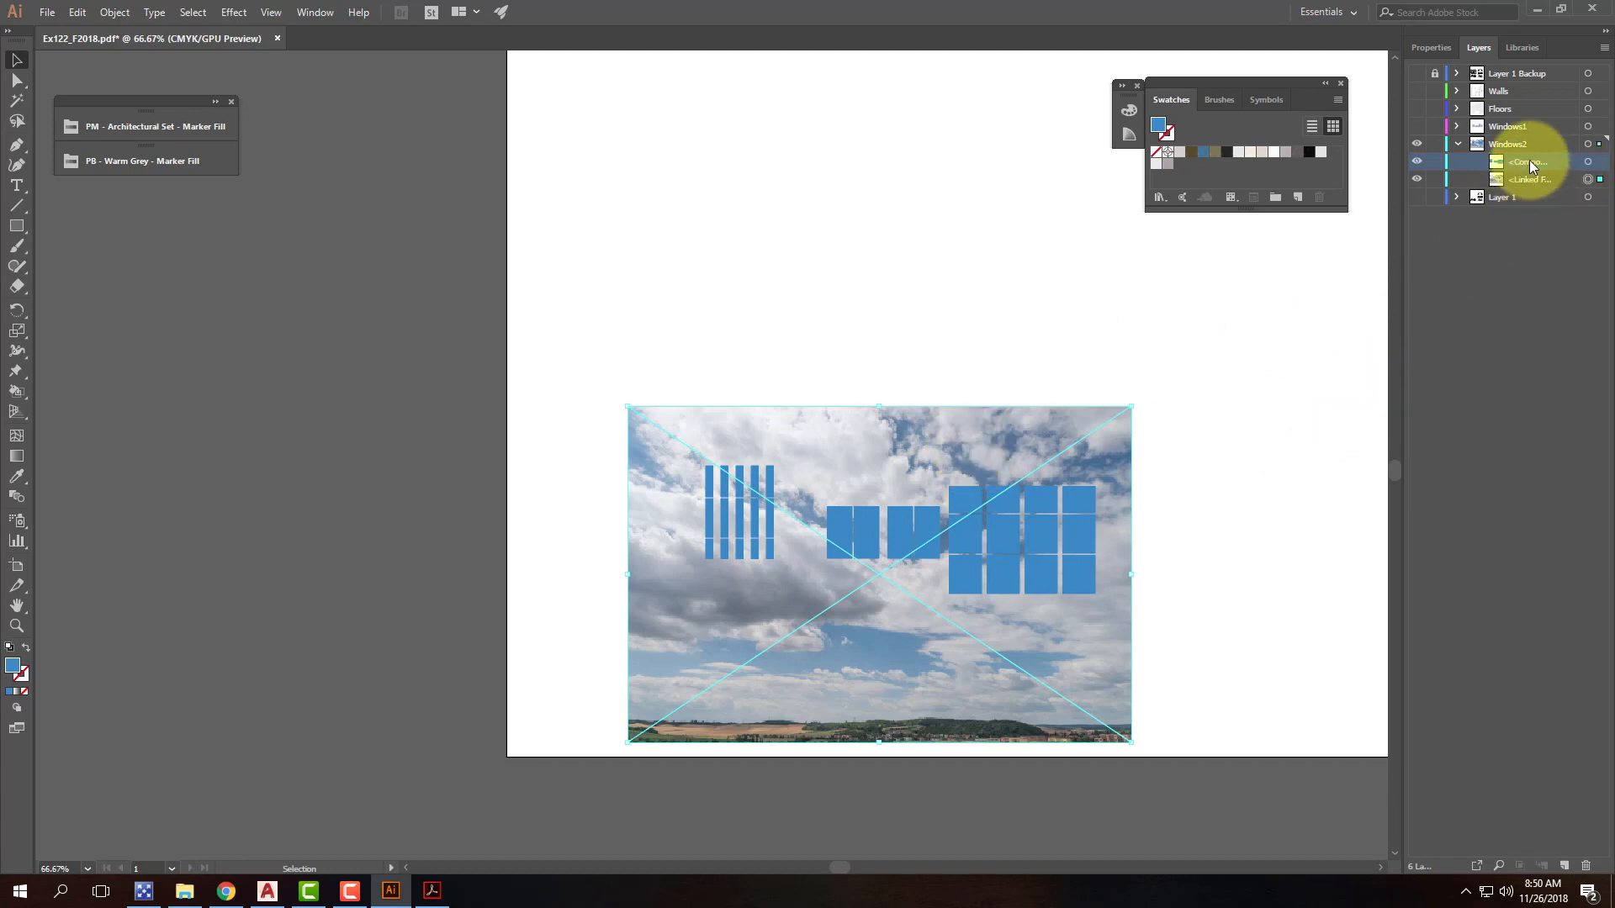
# Step: Make a clipping mask on layer Windows2 so the window panes clip the sky image, and deselect everything
pyautogui.click(1514, 144)
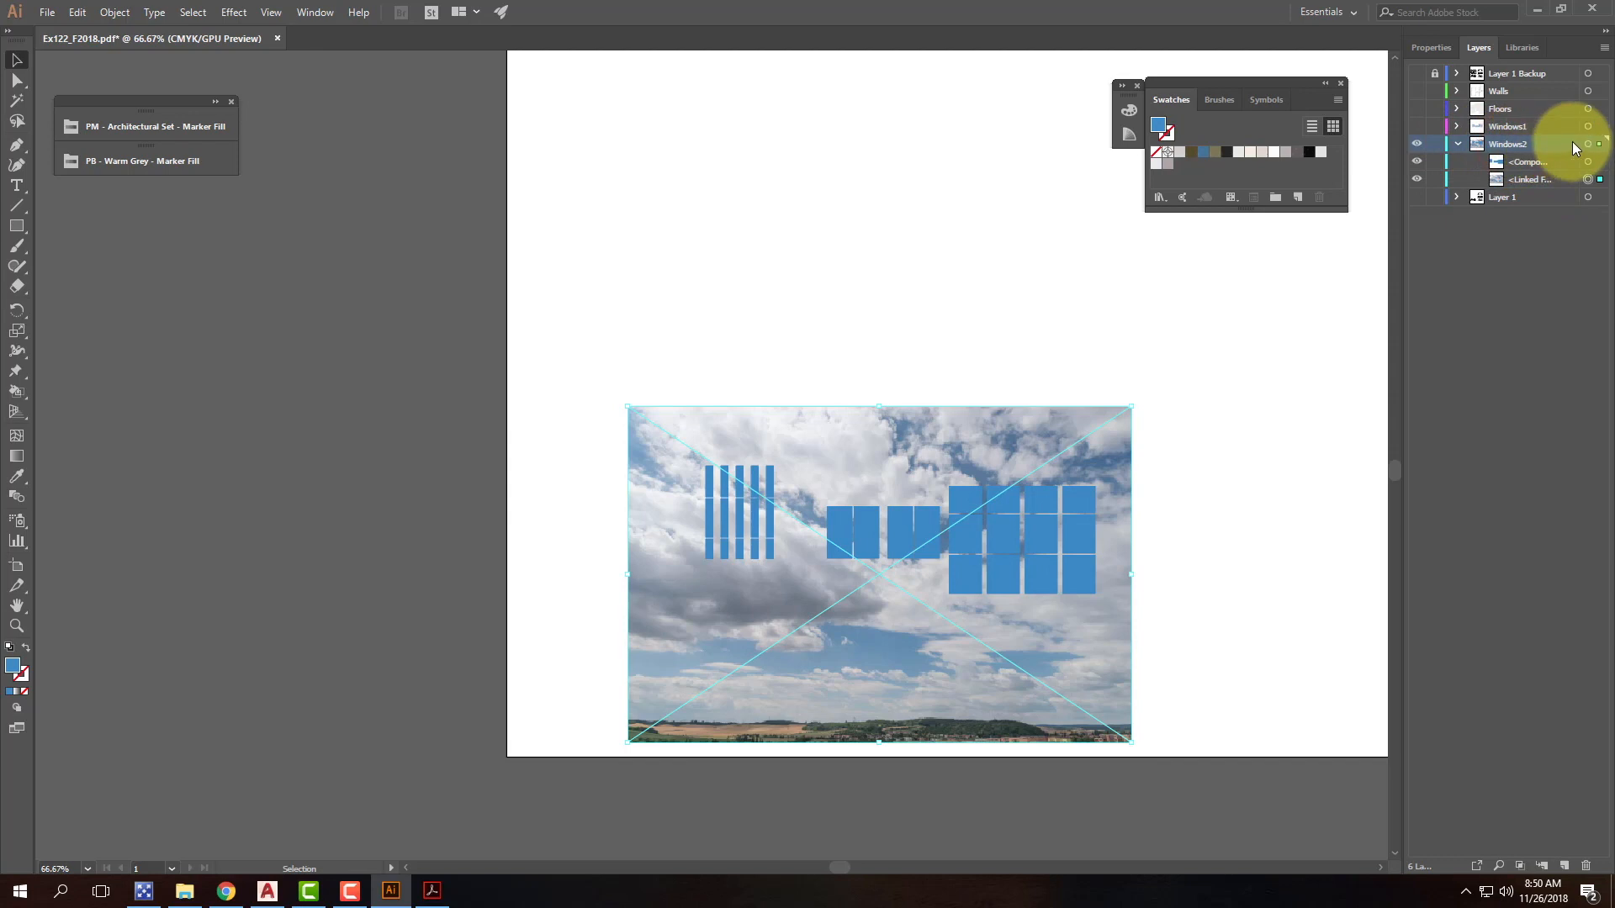
pyautogui.click(1604, 48)
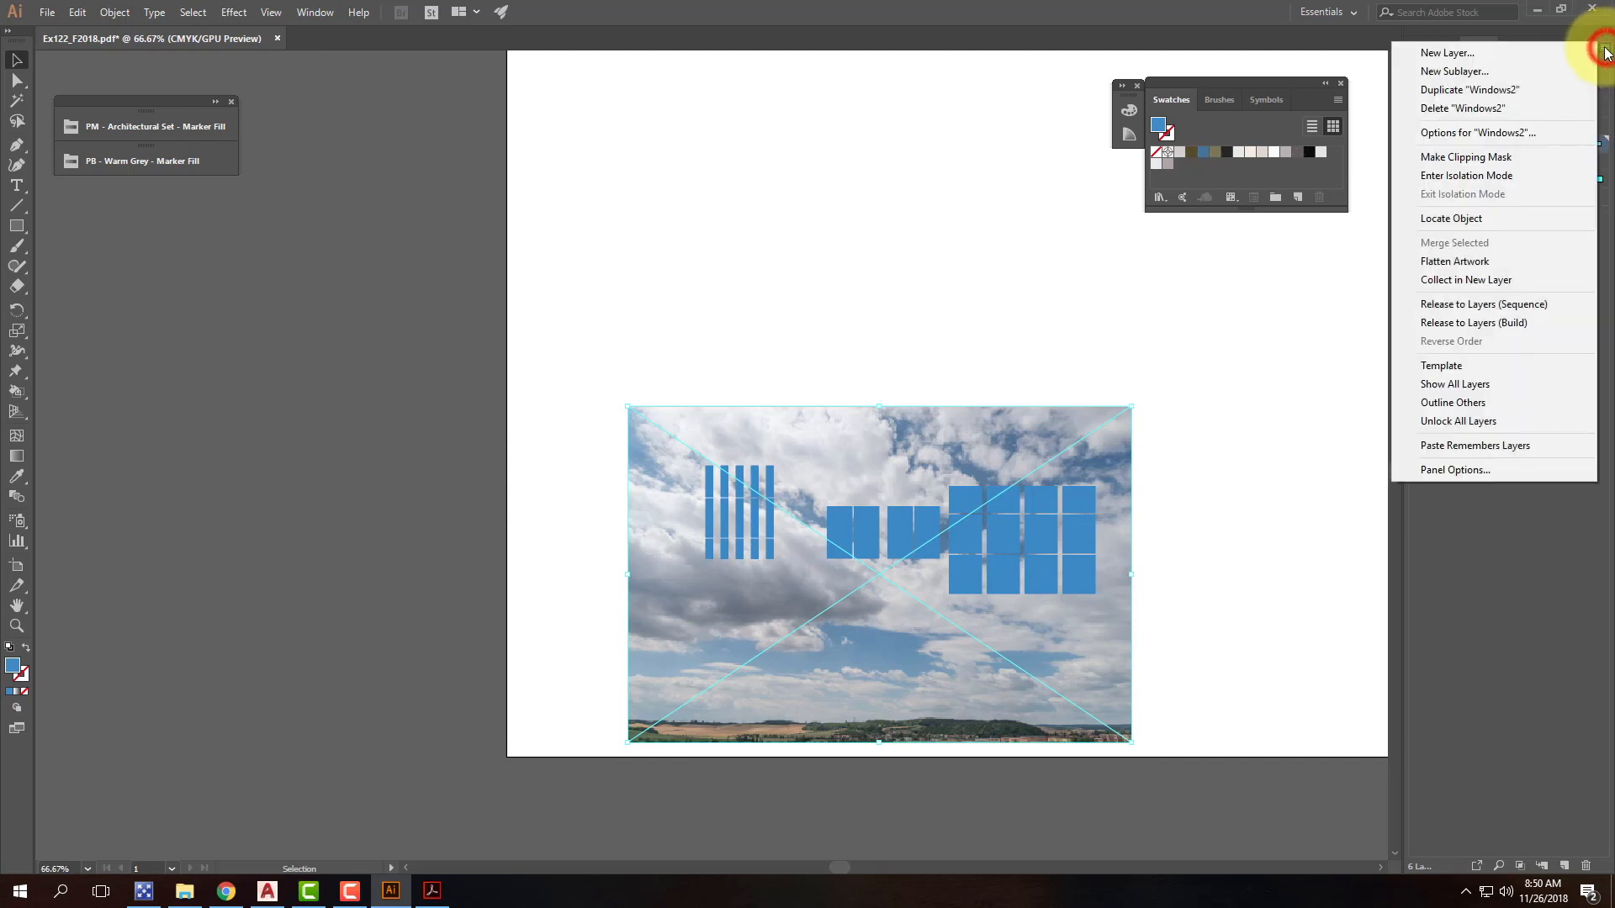
pyautogui.click(1485, 158)
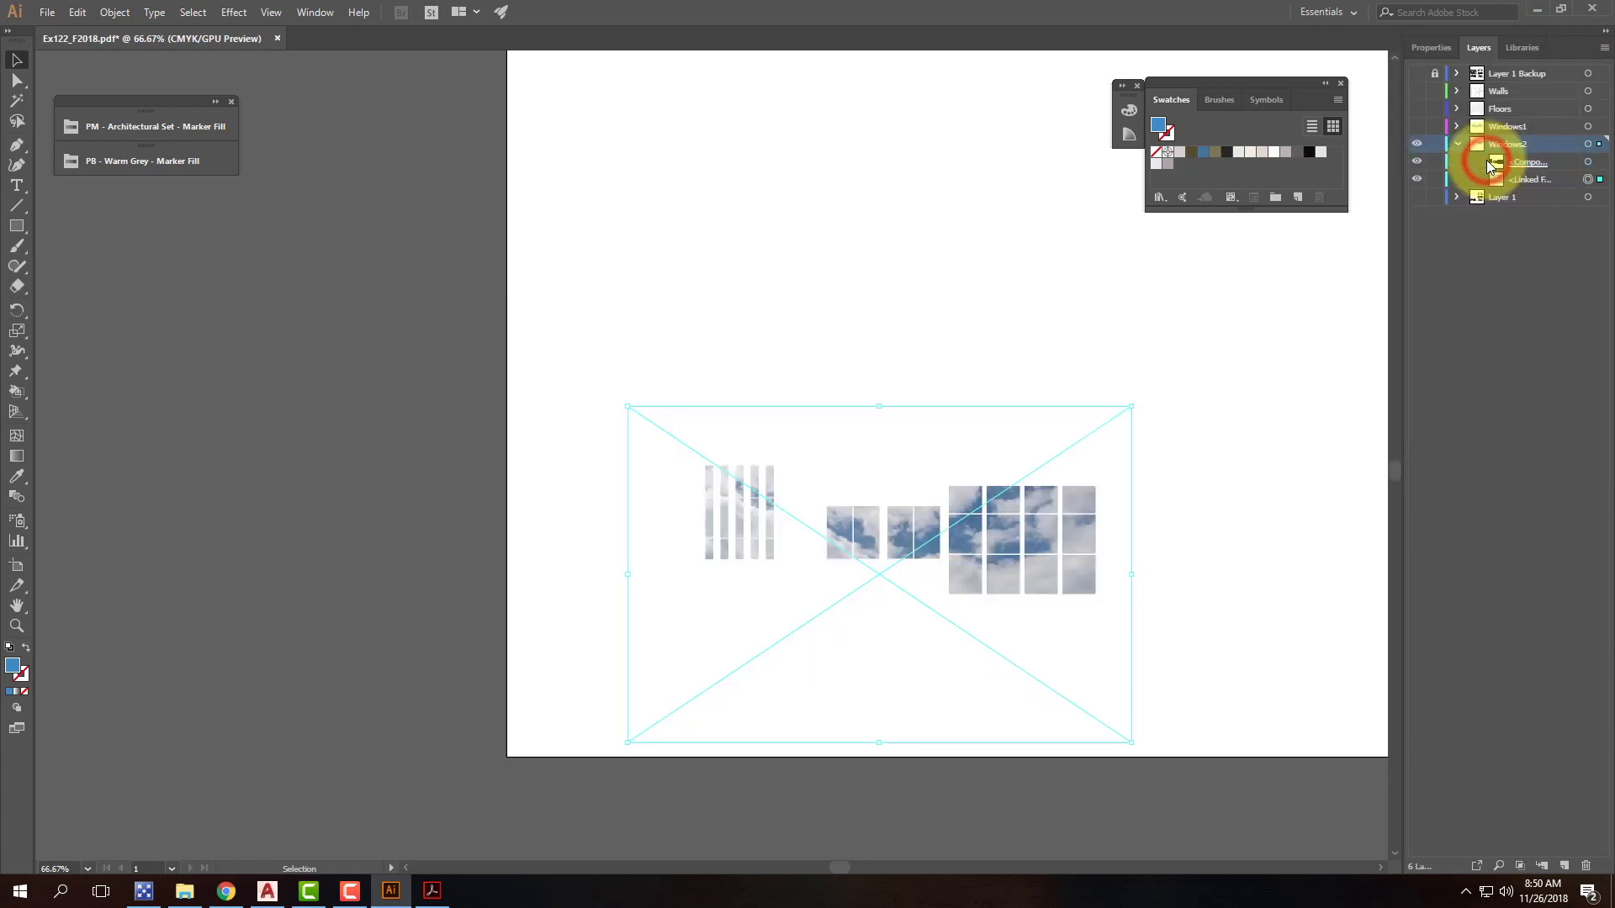
pyautogui.click(1214, 446)
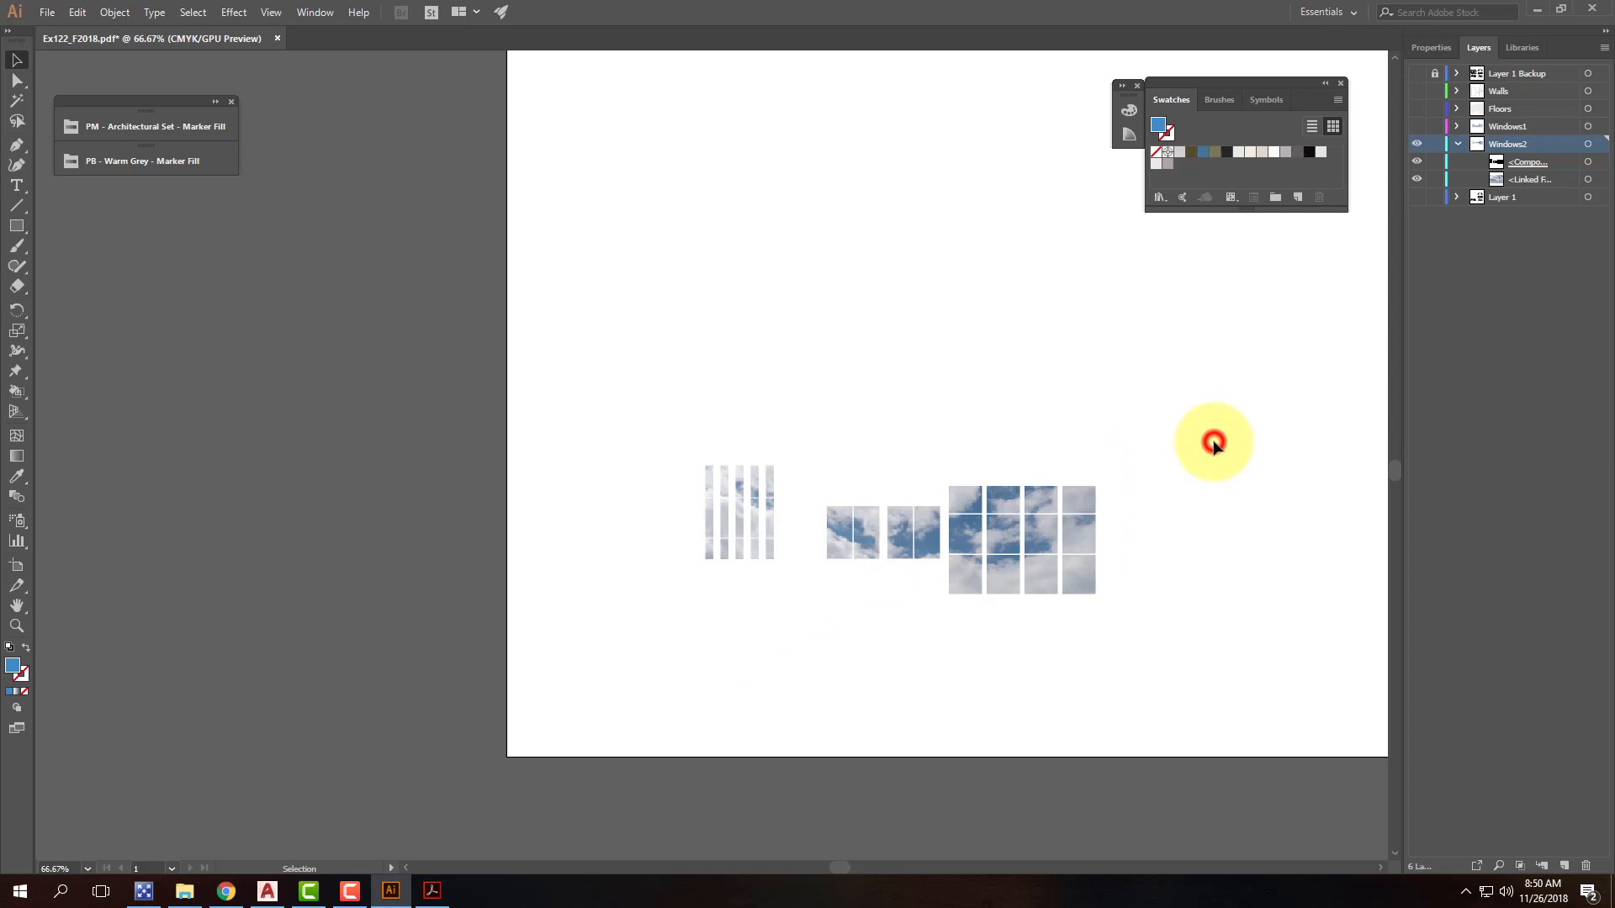
# Step: Set the opacity of the masked sky image to 50% and deselect it
pyautogui.click(1036, 537)
pyautogui.click(1426, 48)
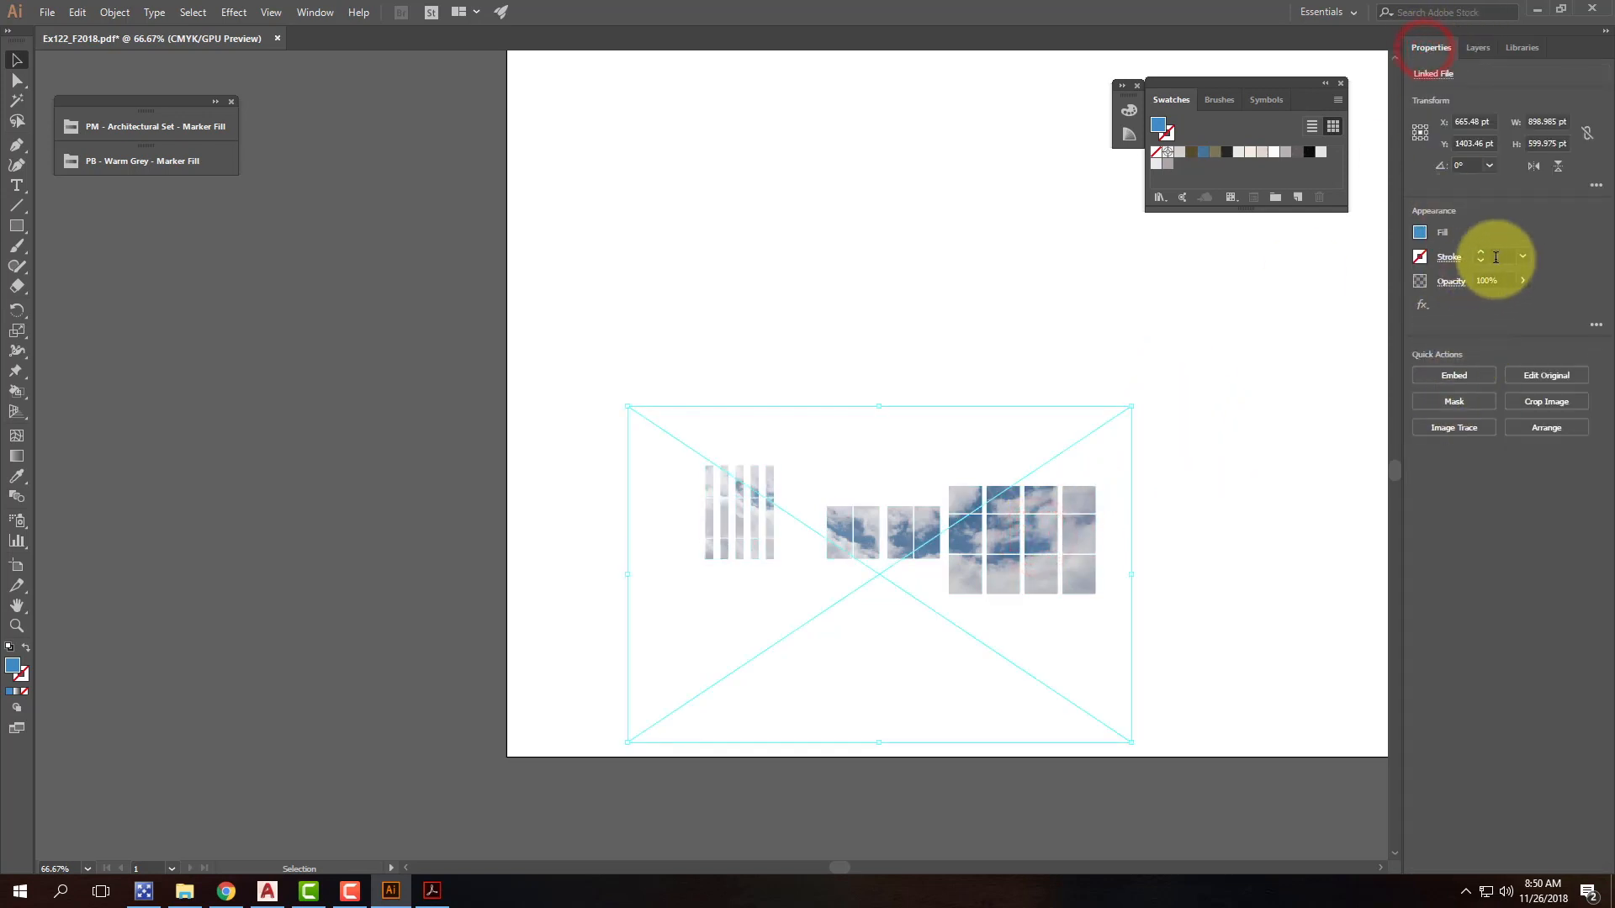
pyautogui.click(1497, 281)
pyautogui.write('50')
pyautogui.press('Tab')
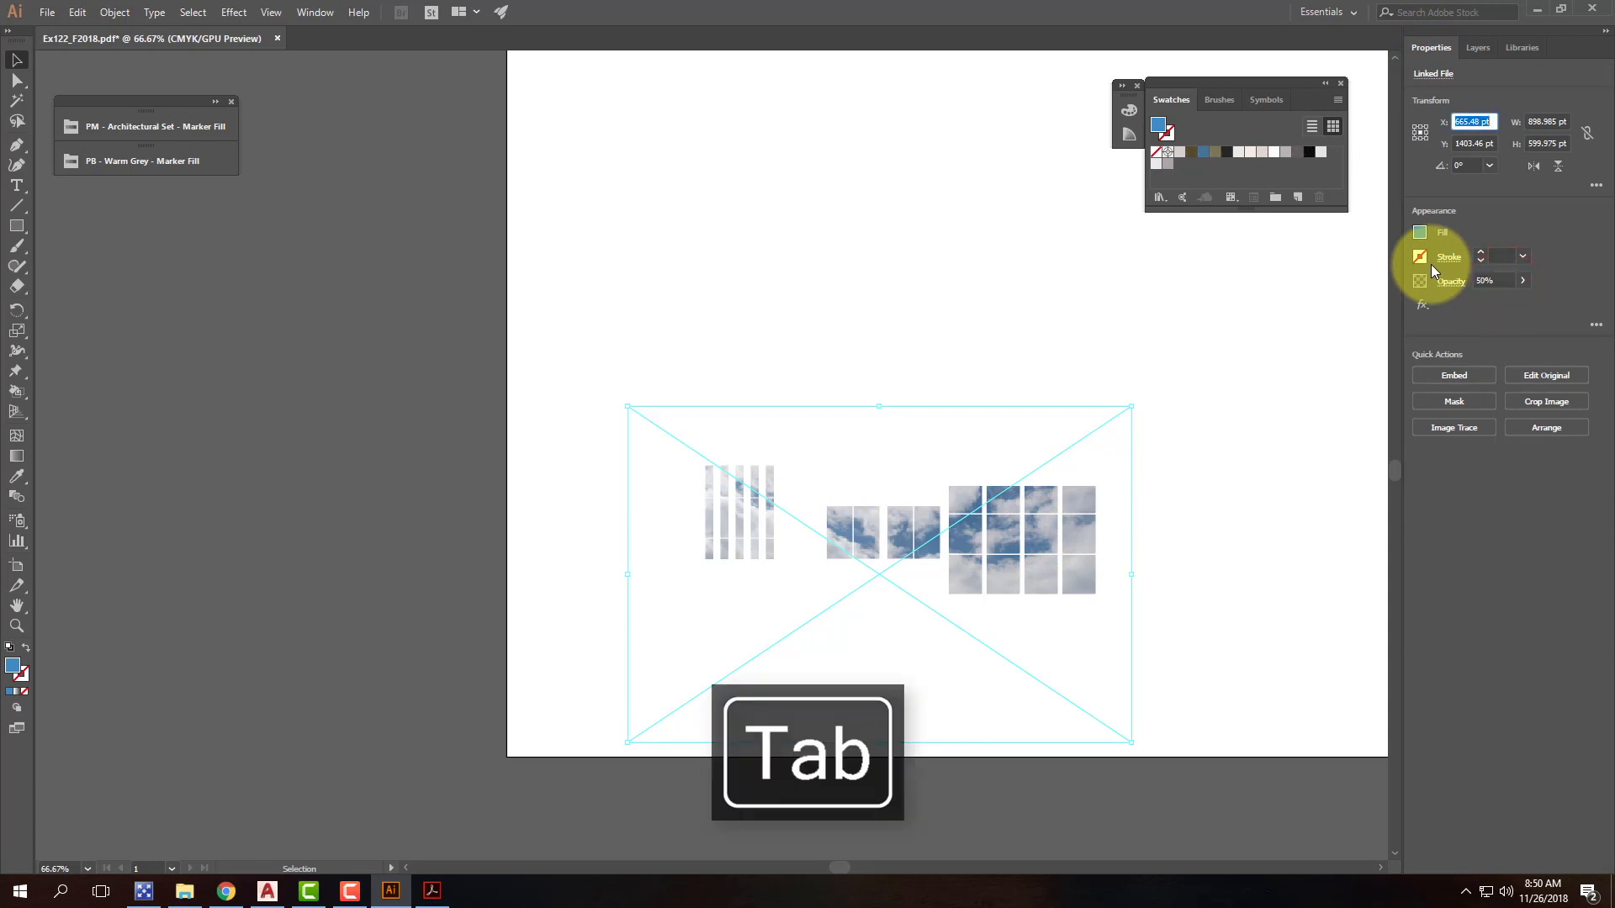
pyautogui.click(1207, 337)
# Step: Show the Layer 1 Backup and Windows1 layers and compare the sky windows of both elevations
pyautogui.click(1478, 46)
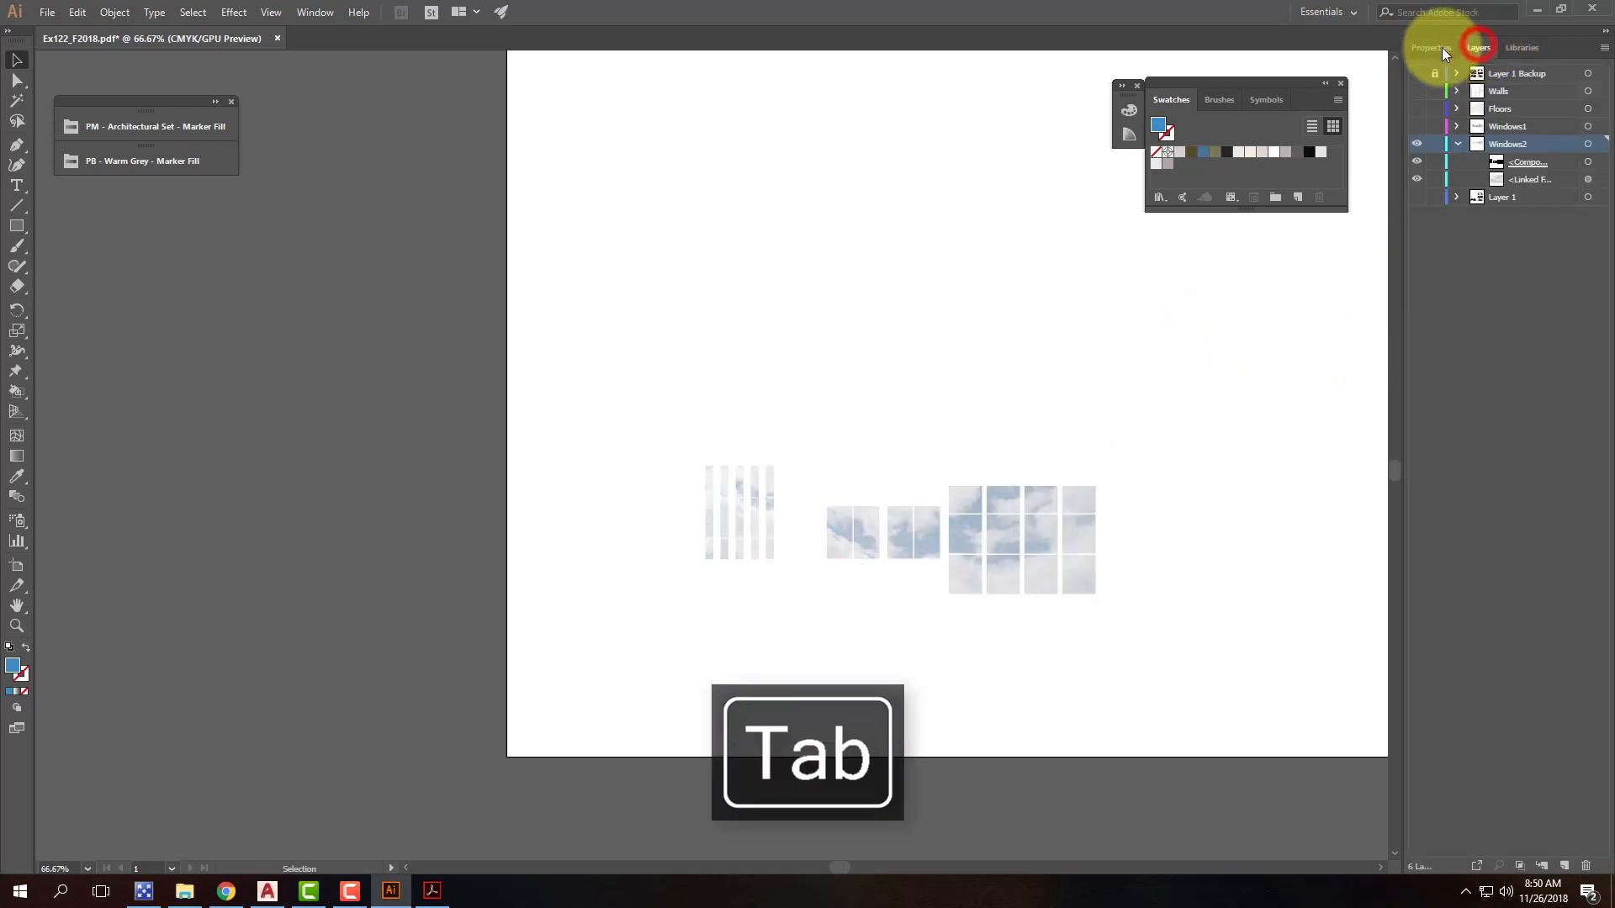
pyautogui.click(1416, 75)
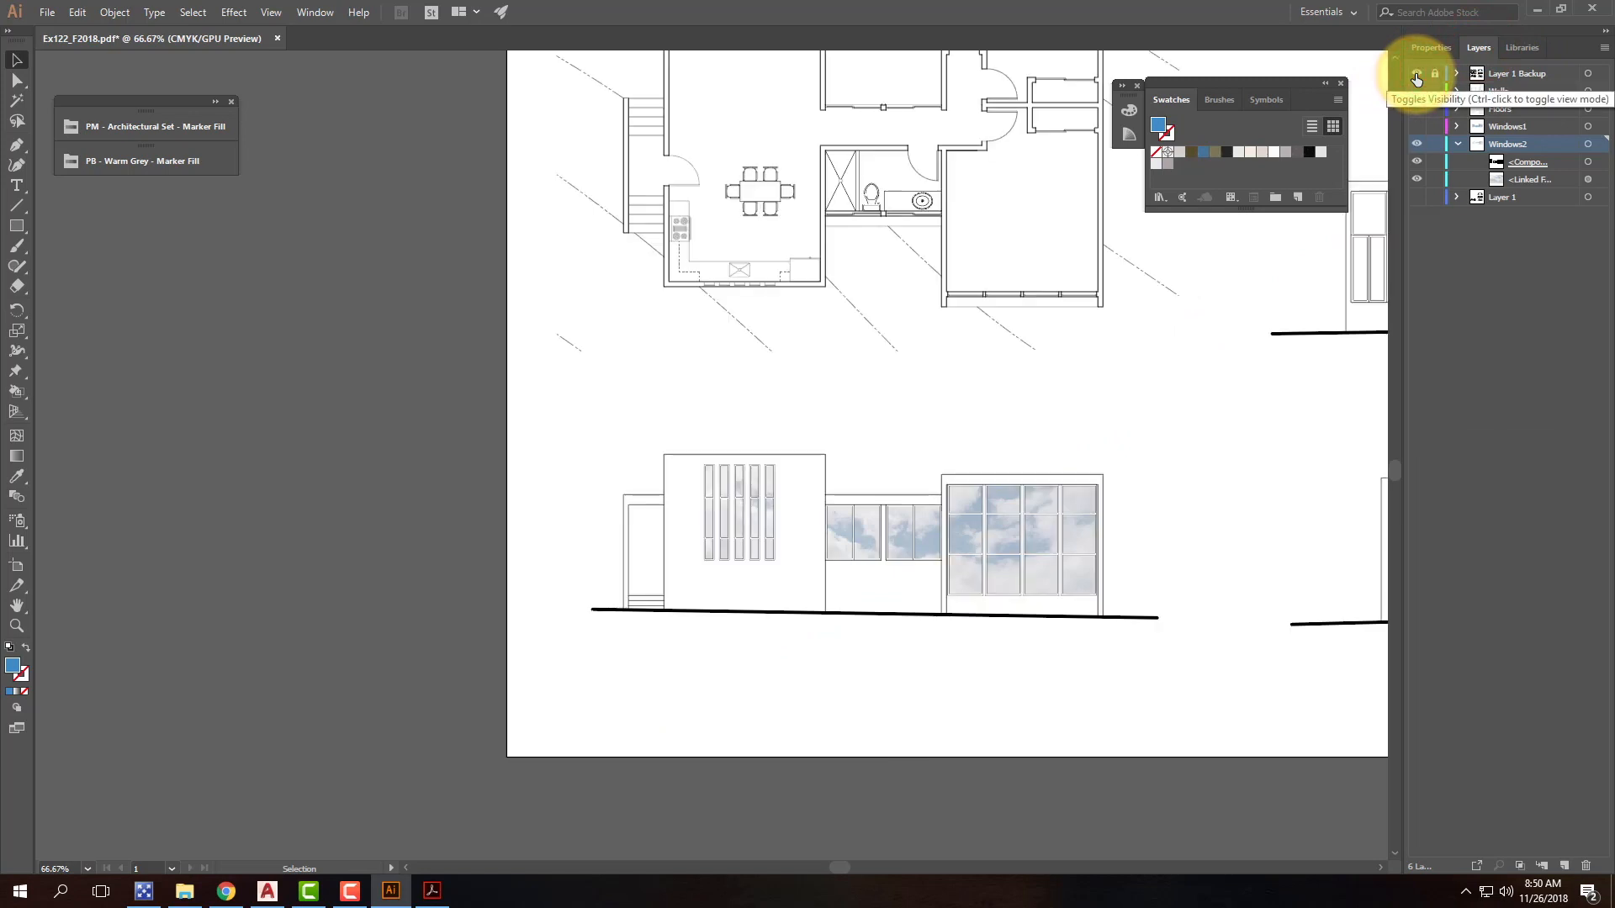
pyautogui.moveTo(1149, 352); pyautogui.dragTo(486, 436)
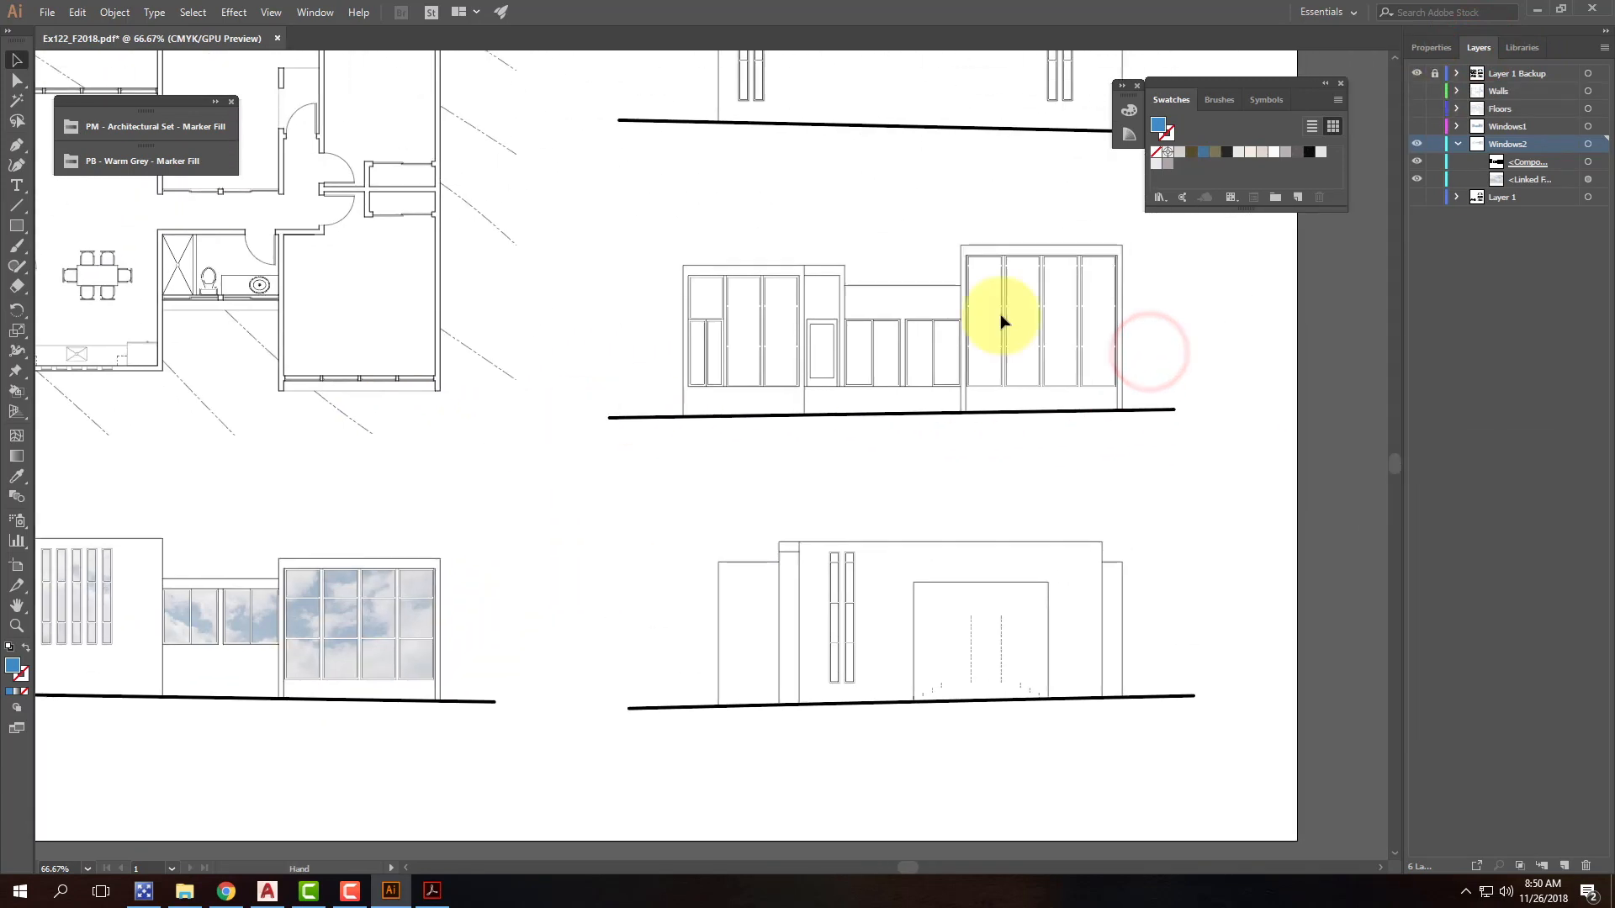
pyautogui.click(1416, 128)
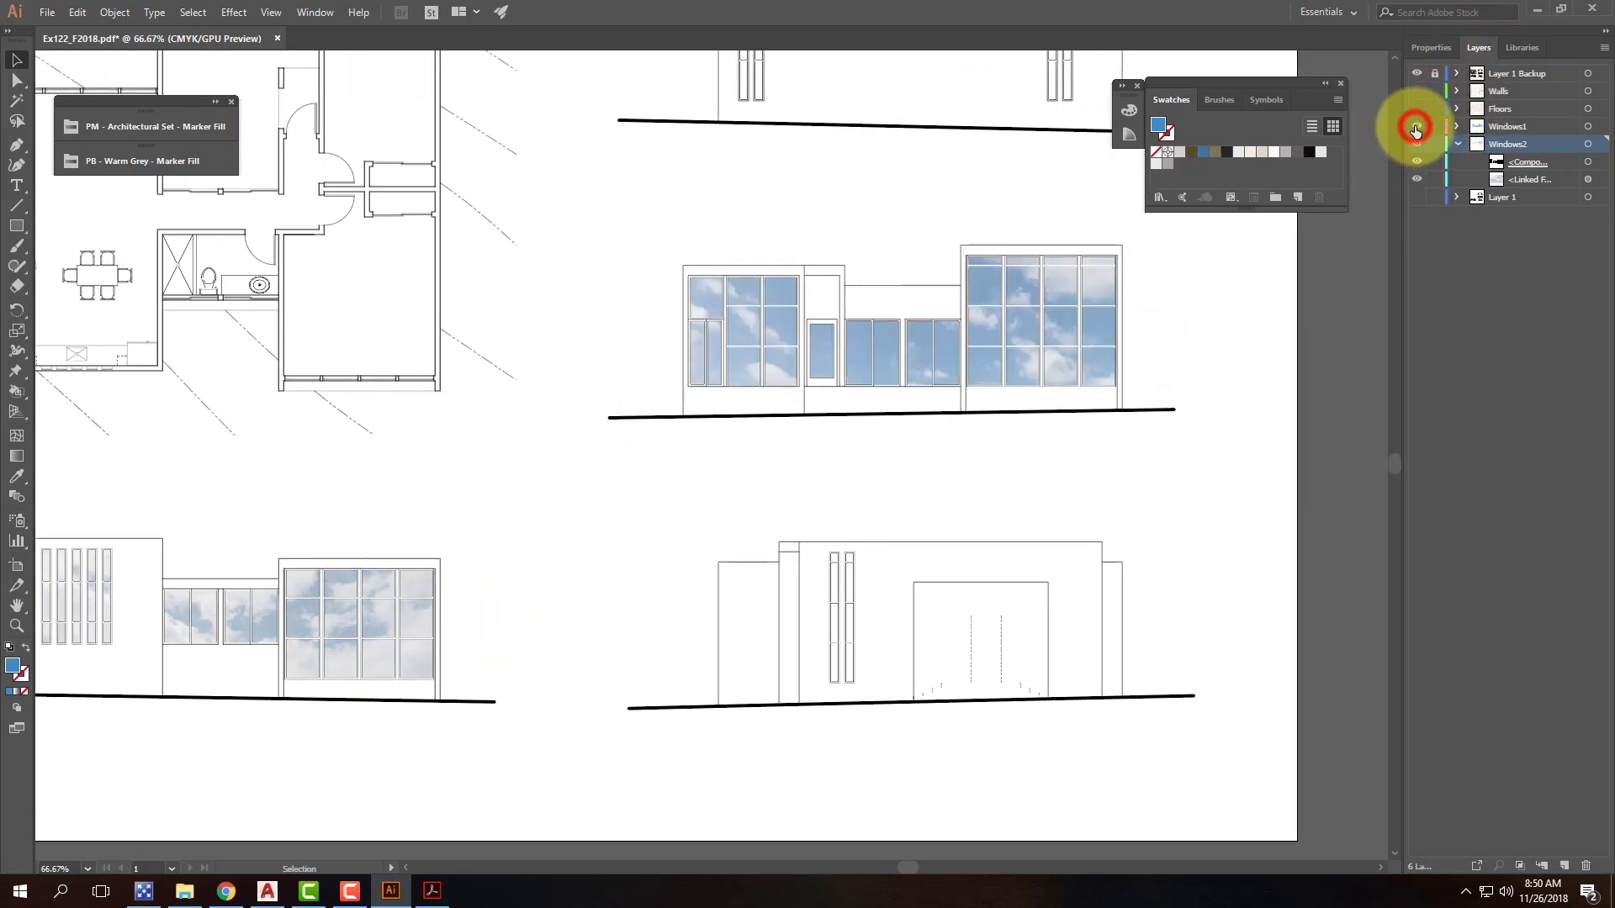
pyautogui.moveTo(809, 276); pyautogui.dragTo(1072, 250)
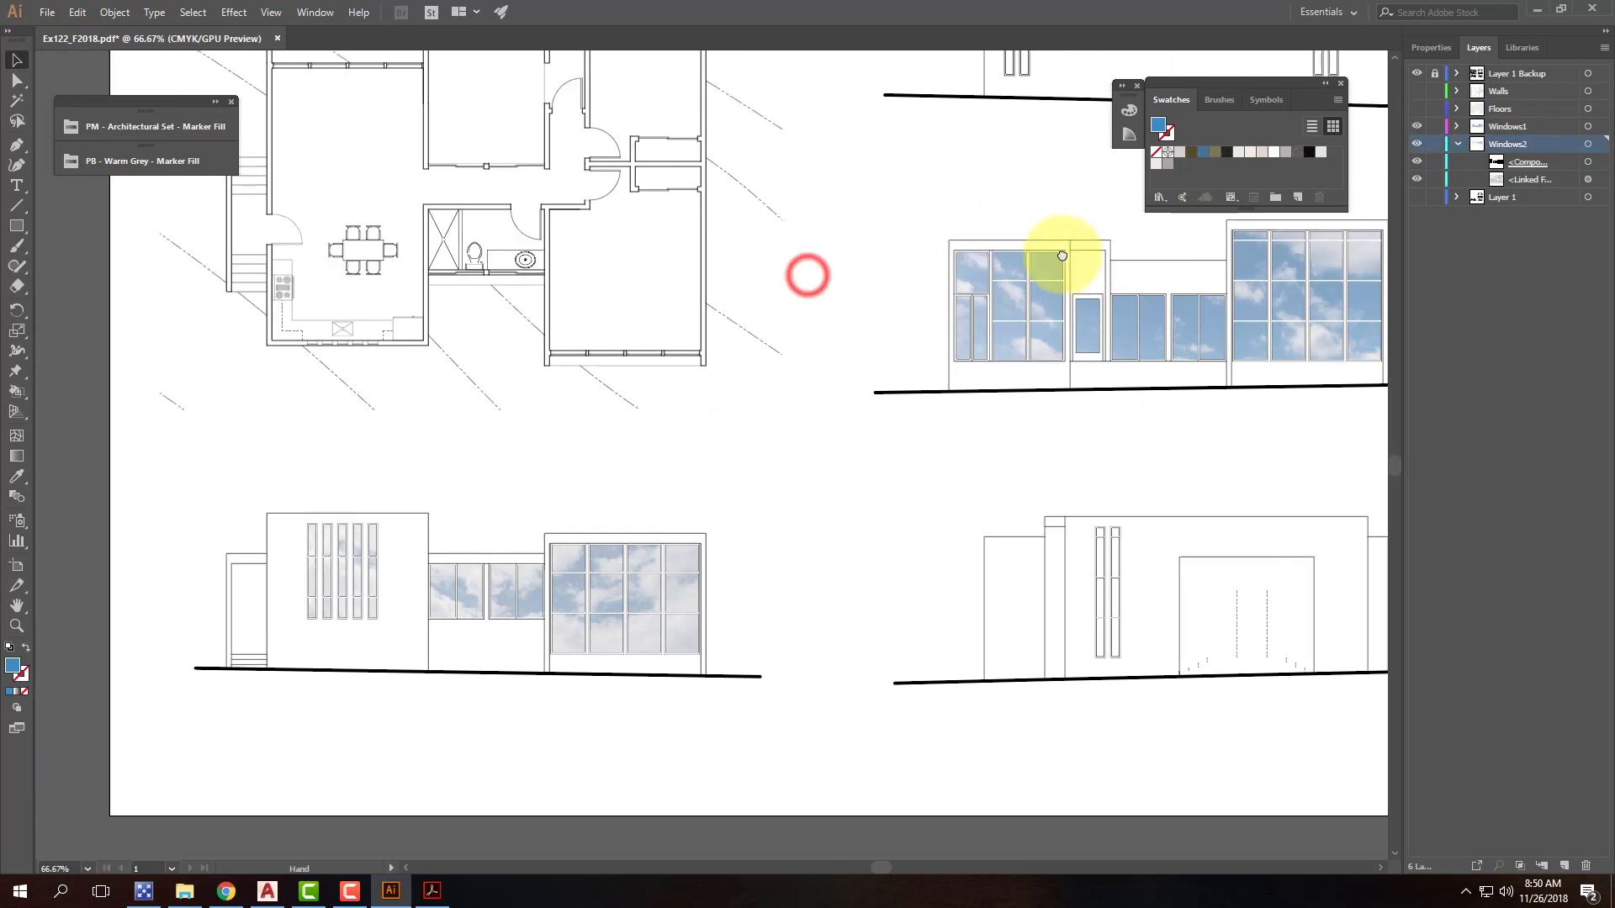
# Step: Set the opacity of the second elevation's masked sky image to 60%
pyautogui.click(674, 589)
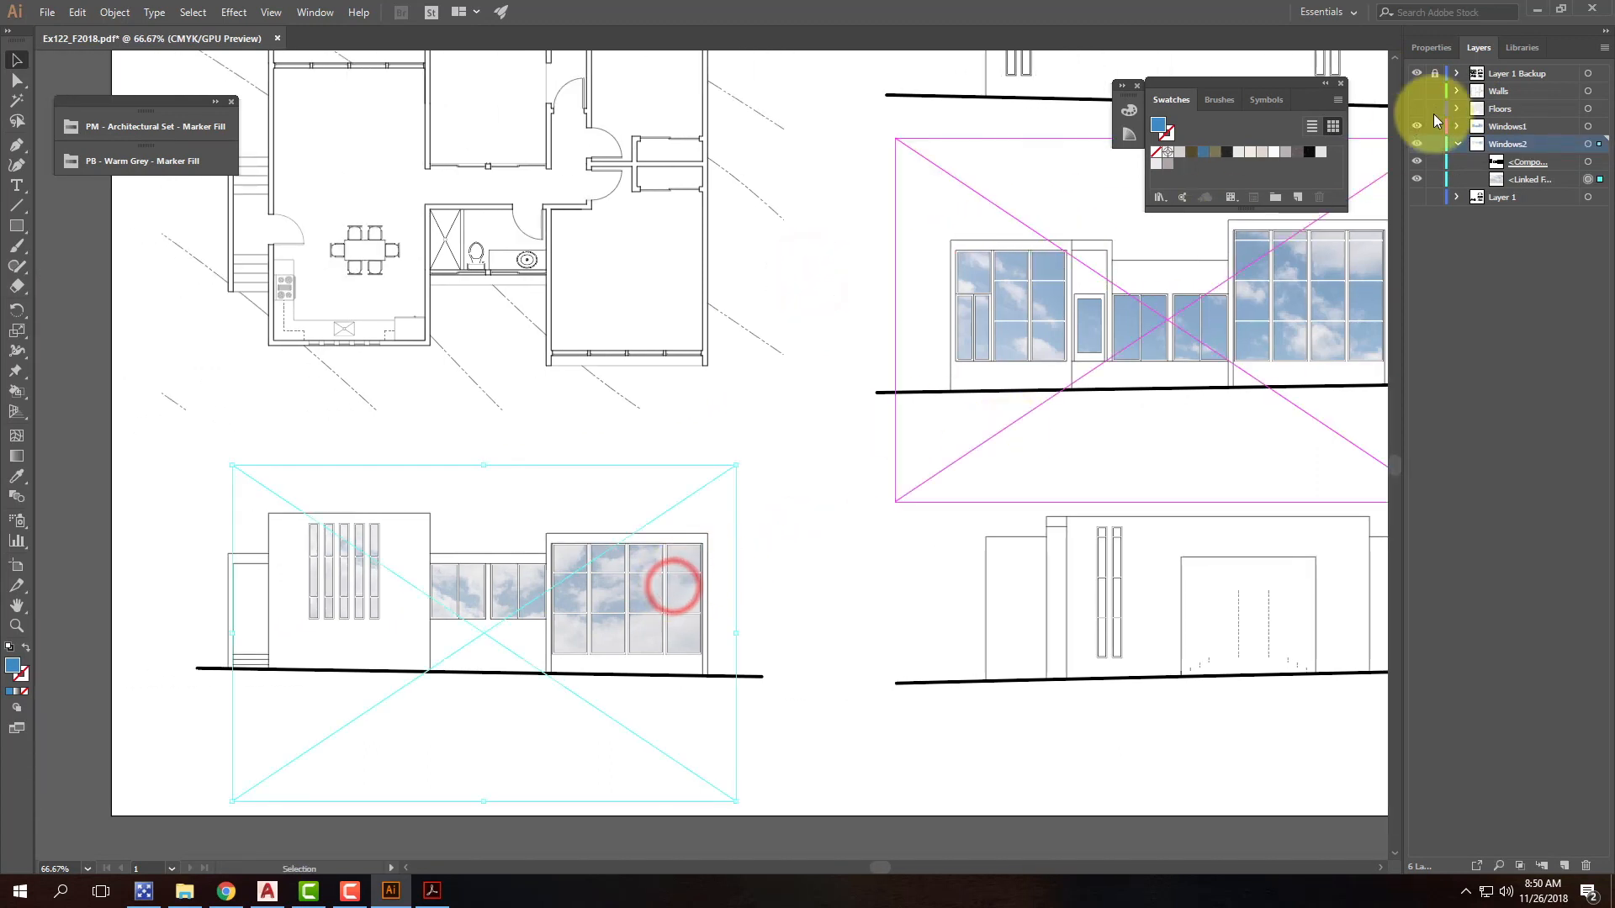
pyautogui.click(1430, 47)
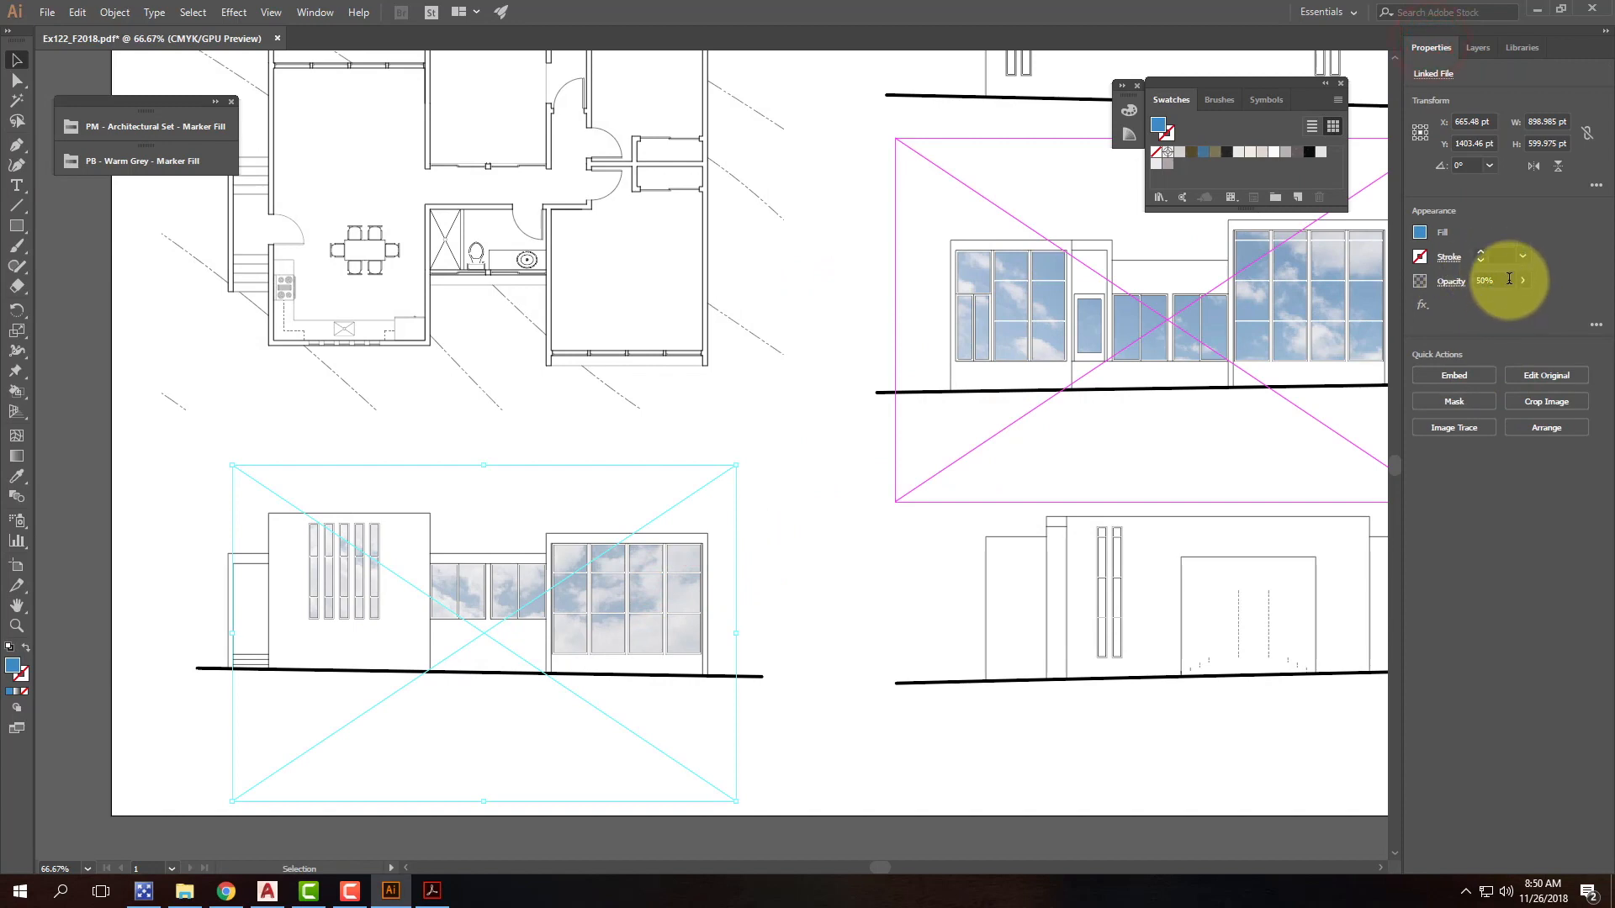
pyautogui.write('60')
pyautogui.press('Tab')
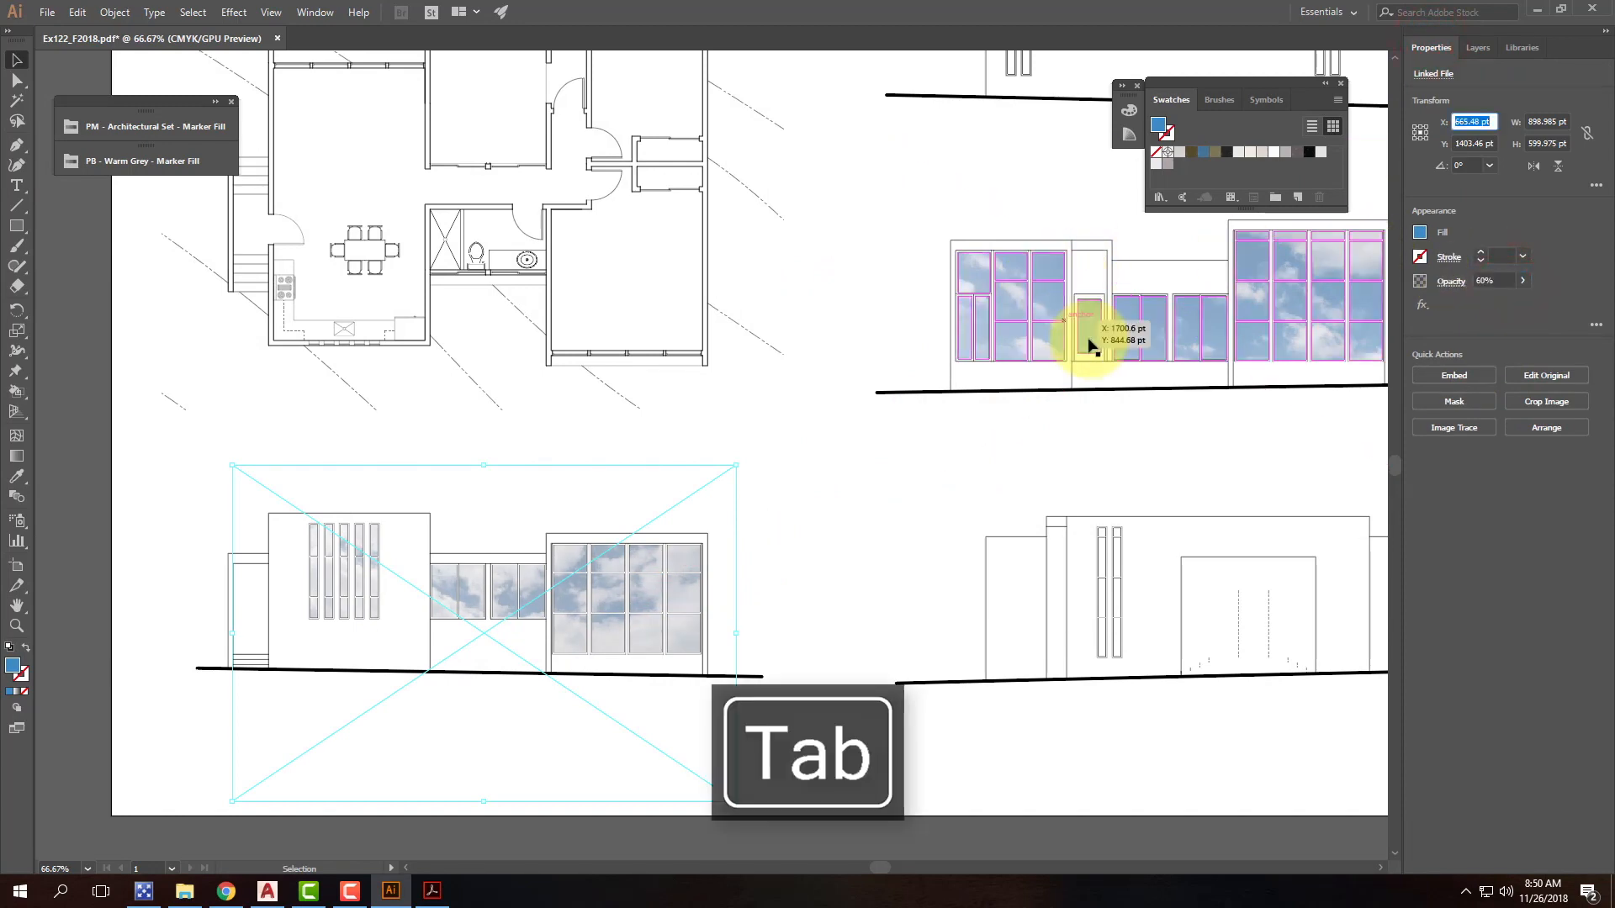
# Step: Set the second elevation's masked sky image to 68% opacity to match the first elevation's sky, and deselect it
pyautogui.click(1052, 305)
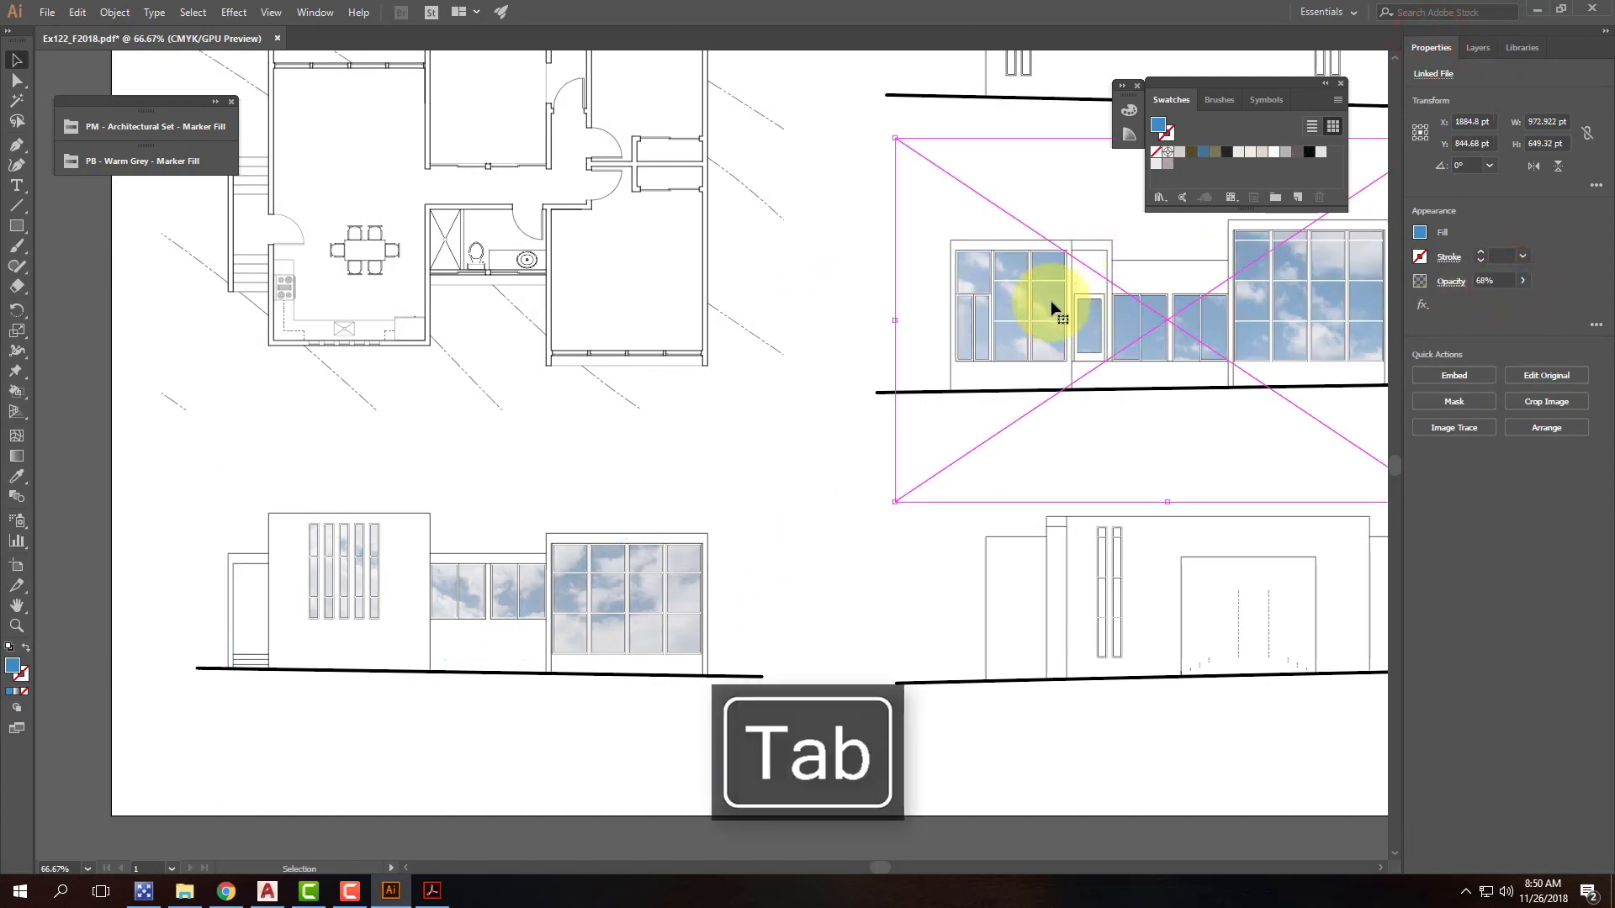
pyautogui.click(692, 588)
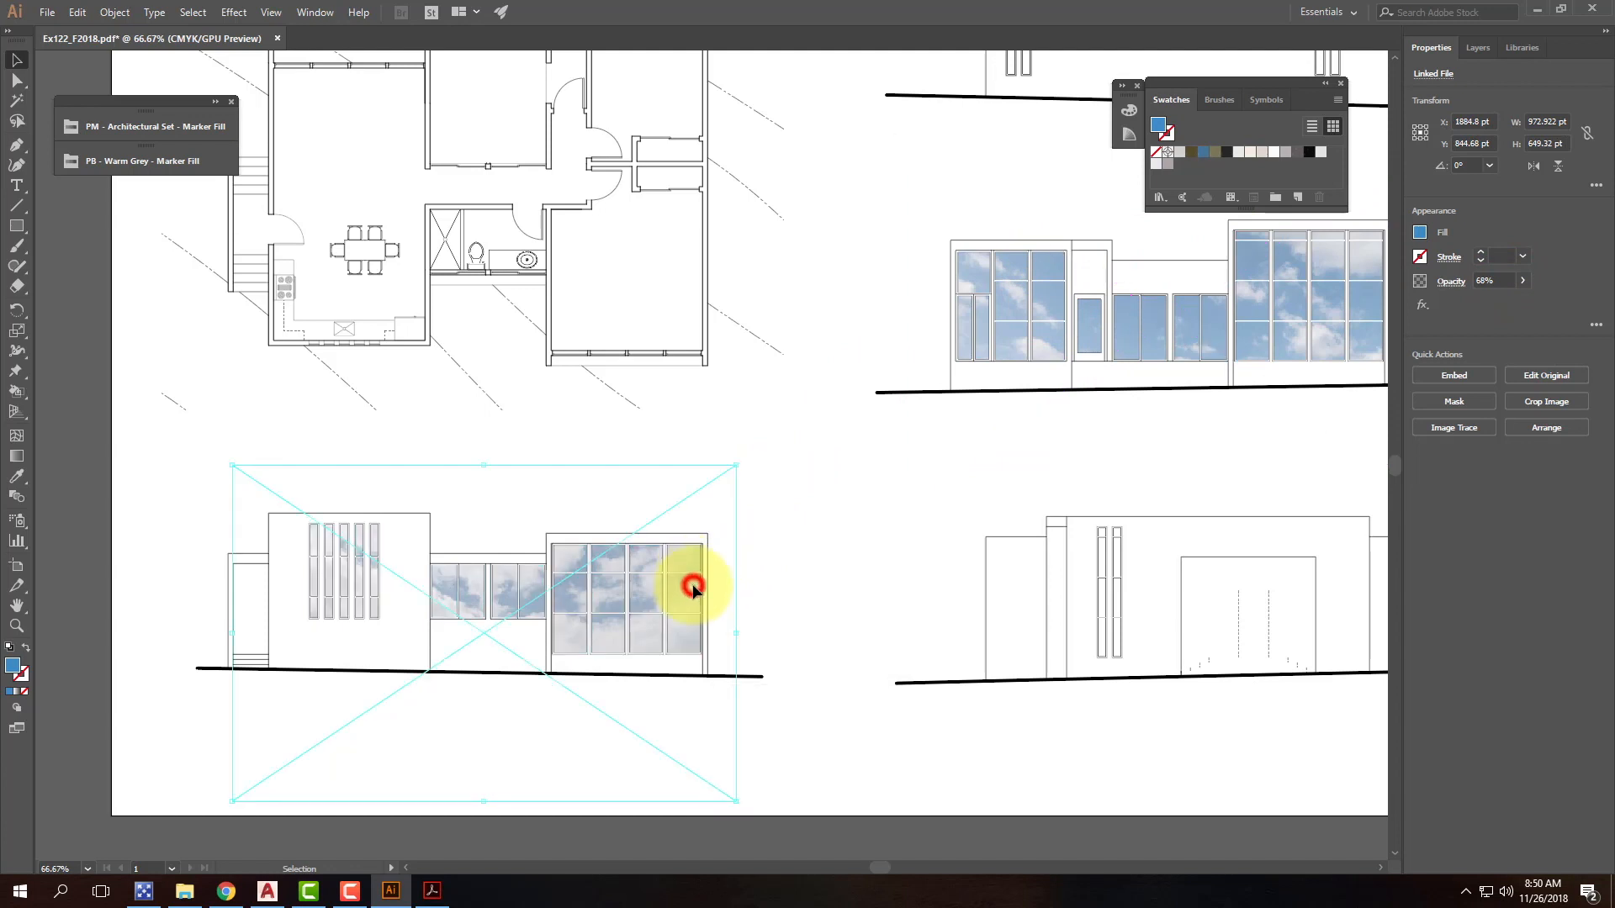
pyautogui.click(1500, 280)
pyautogui.write('68')
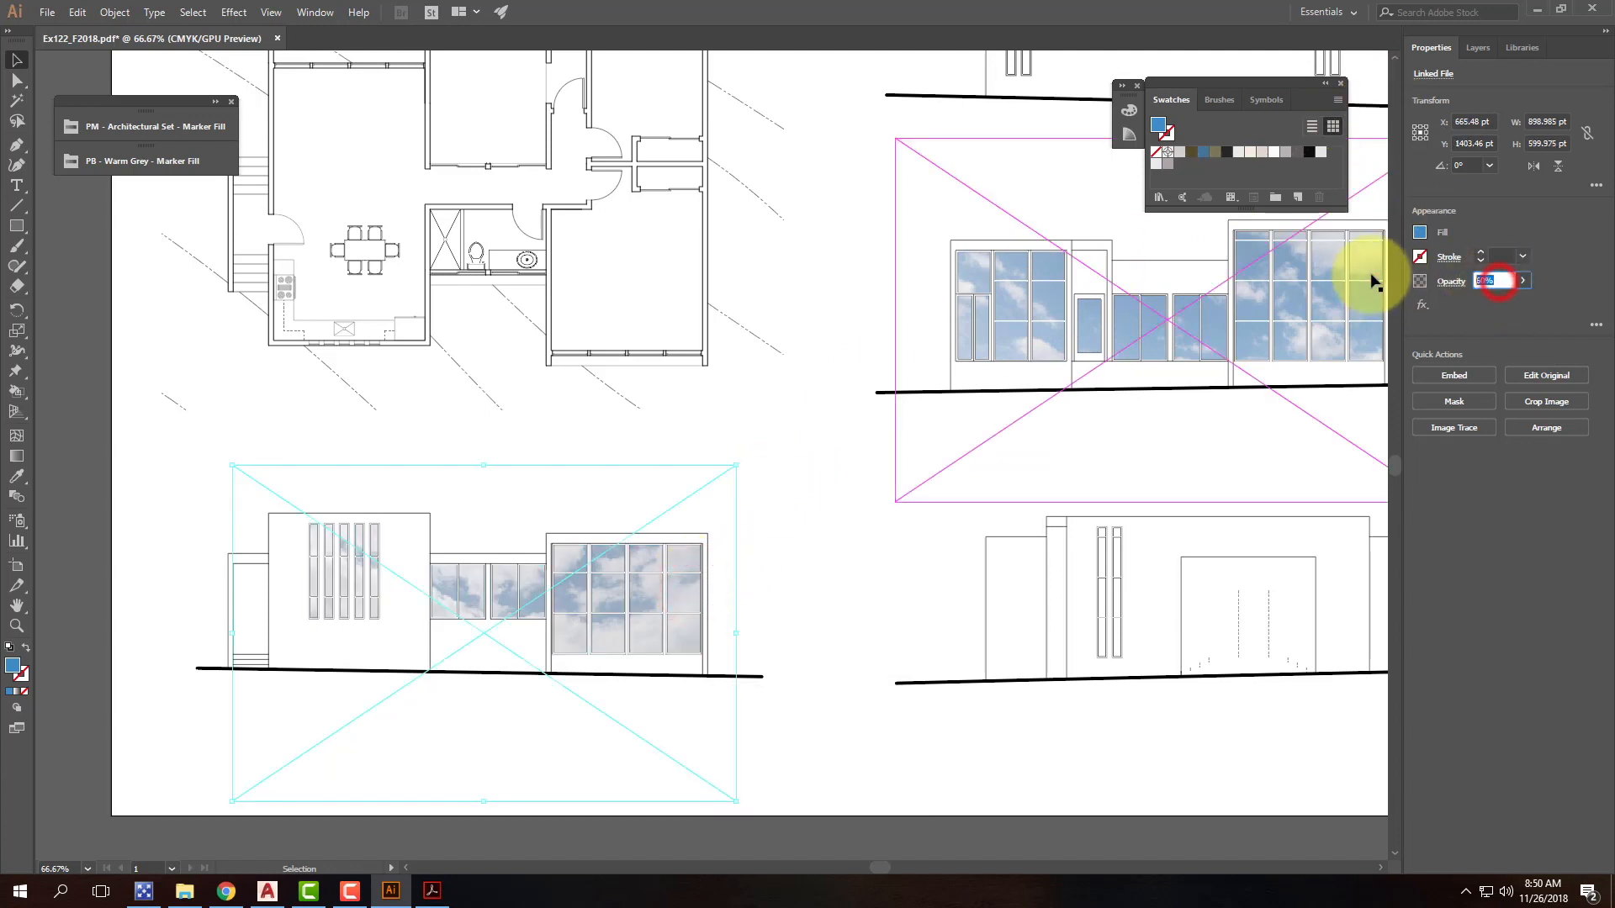
pyautogui.press('Tab')
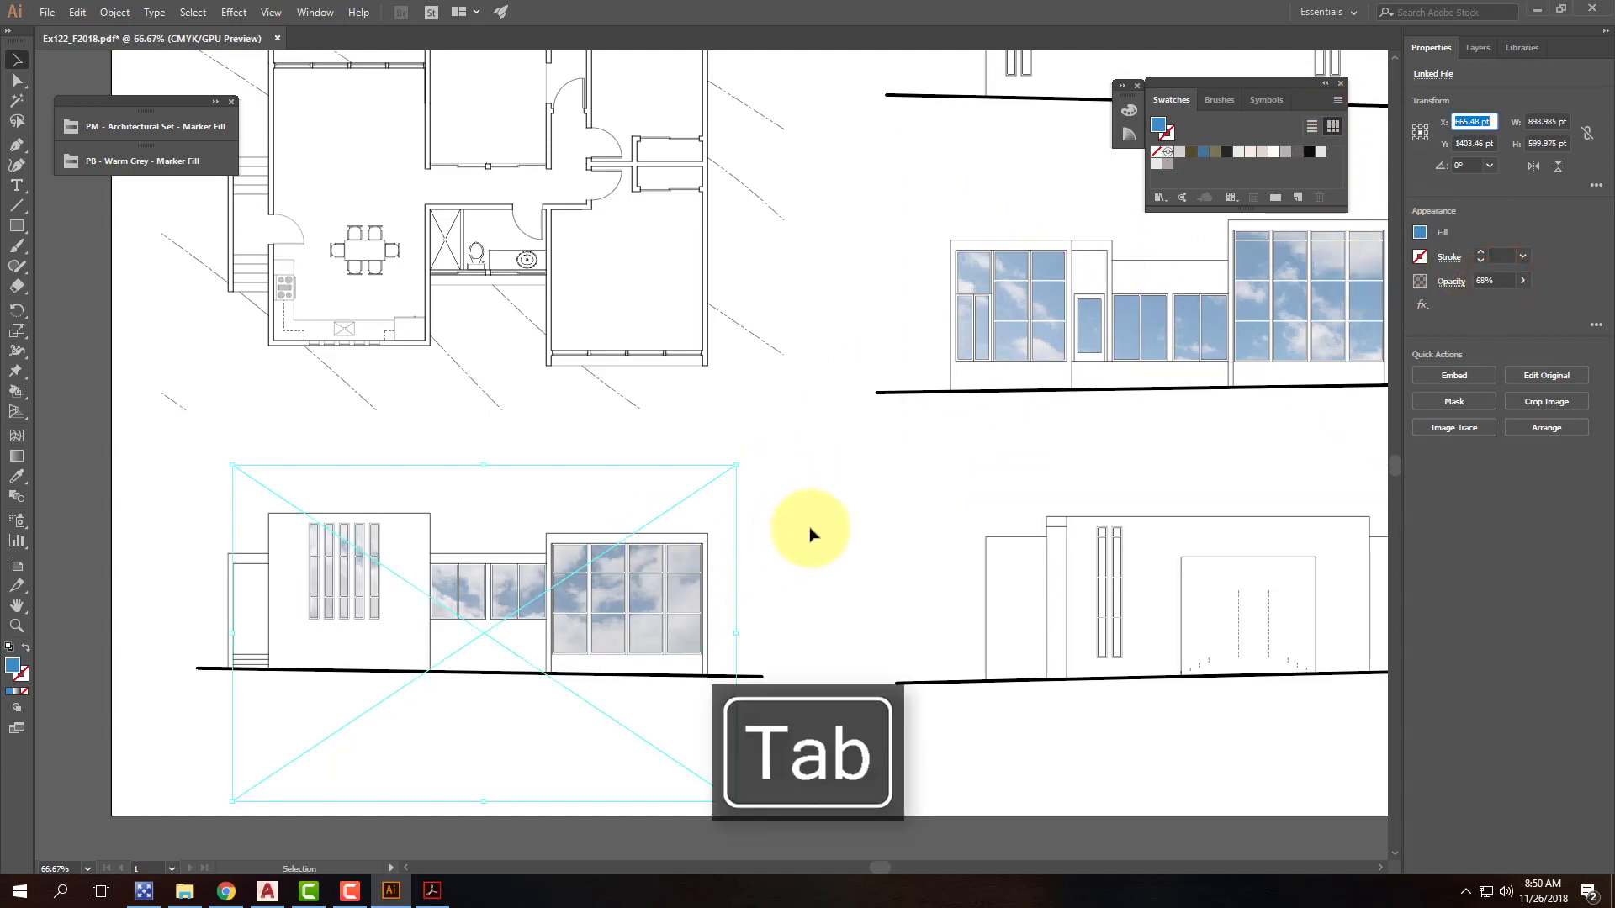
pyautogui.scroll(1, 858, 518)
pyautogui.click(858, 517)
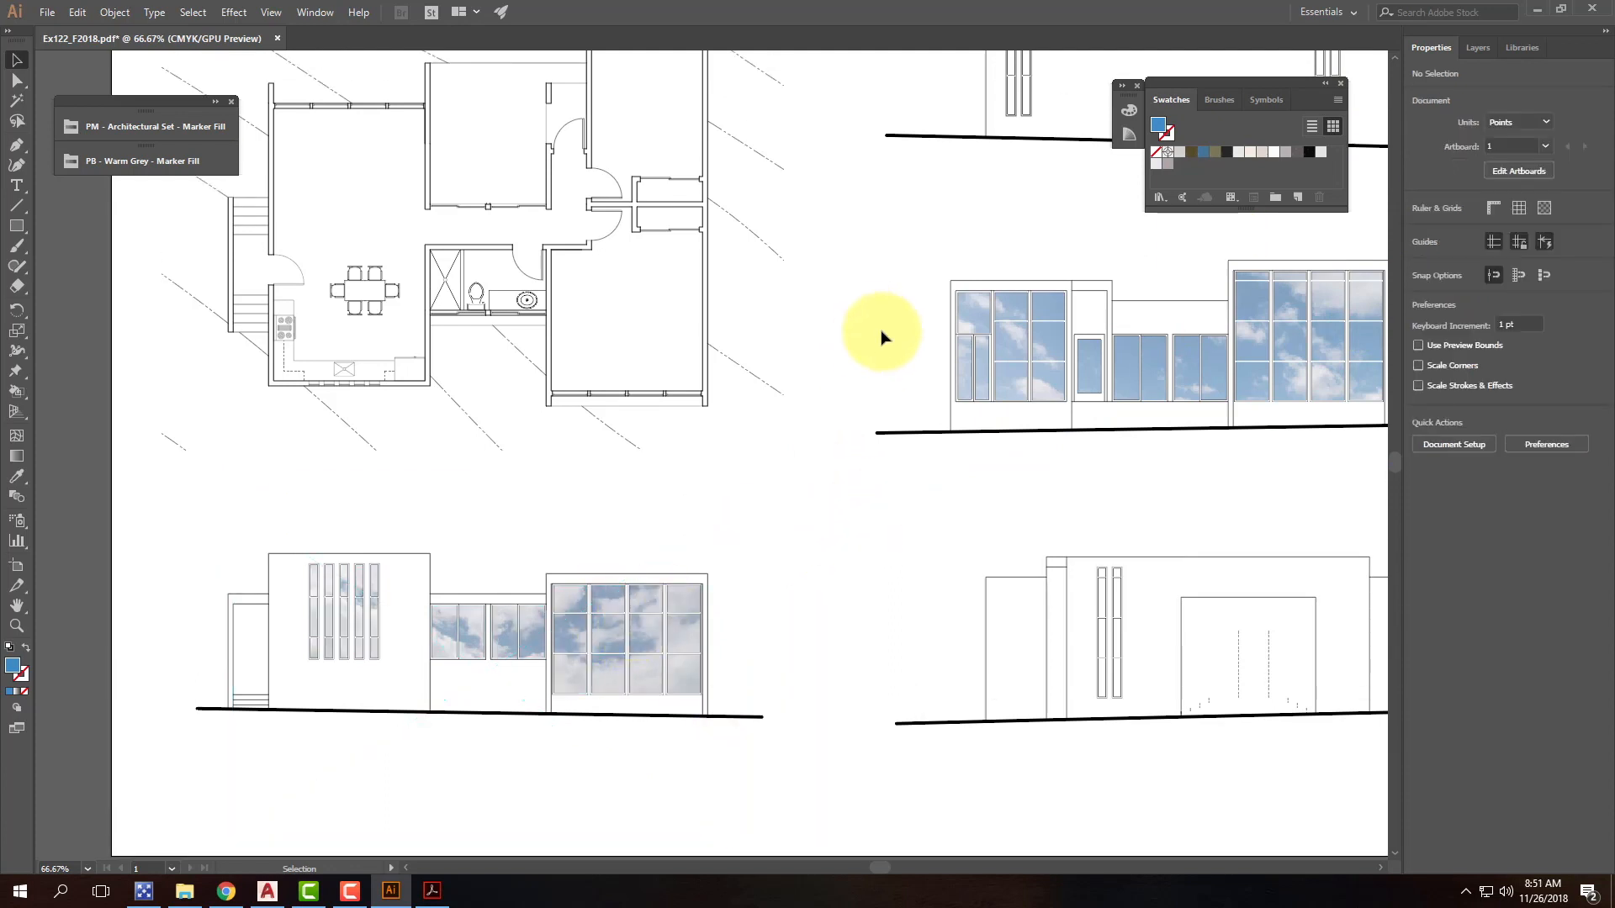
# Step: Show the Walls and Floors layers and review the whole sheet
pyautogui.scroll(2, 925, 336)
pyautogui.click(1478, 48)
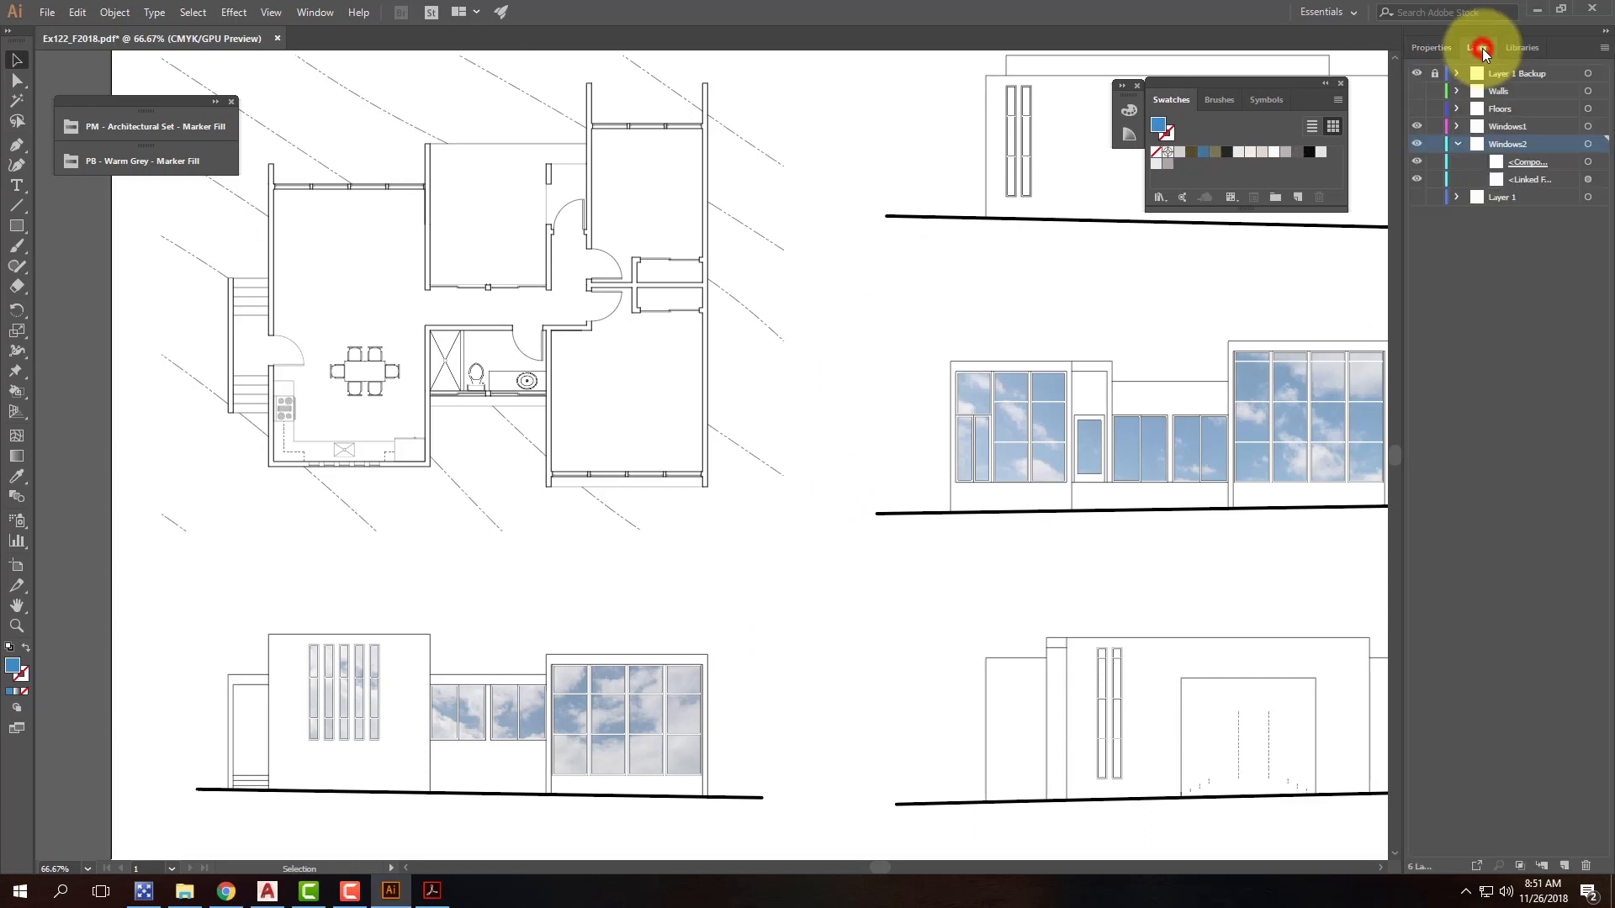
pyautogui.click(1417, 92)
pyautogui.click(1417, 109)
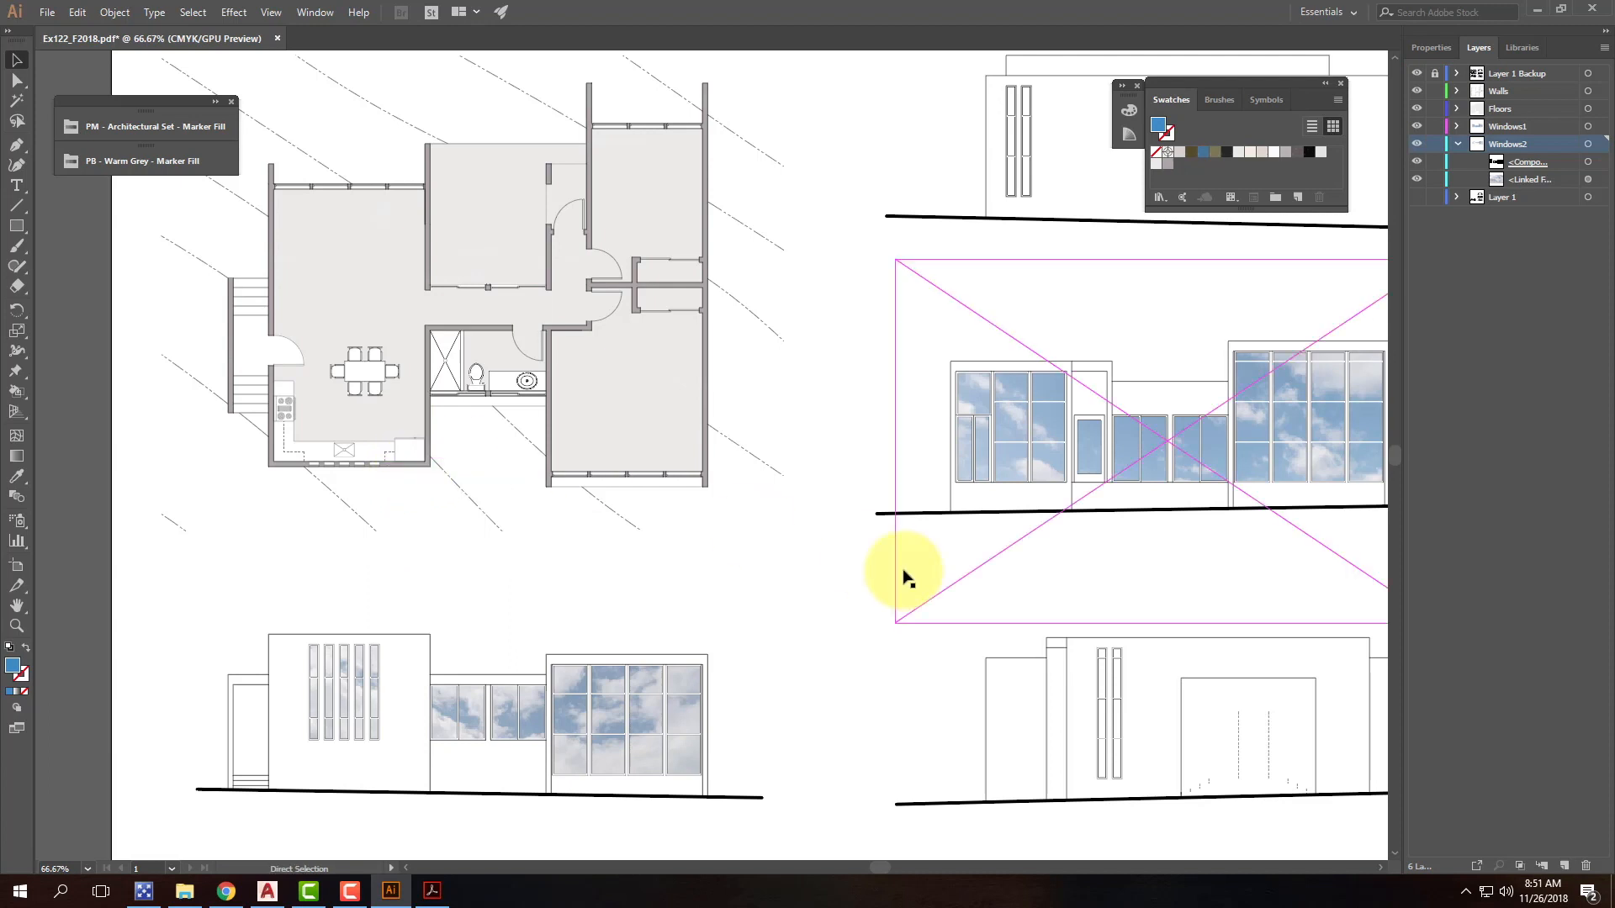
pyautogui.hotkey('ctrl', '0')
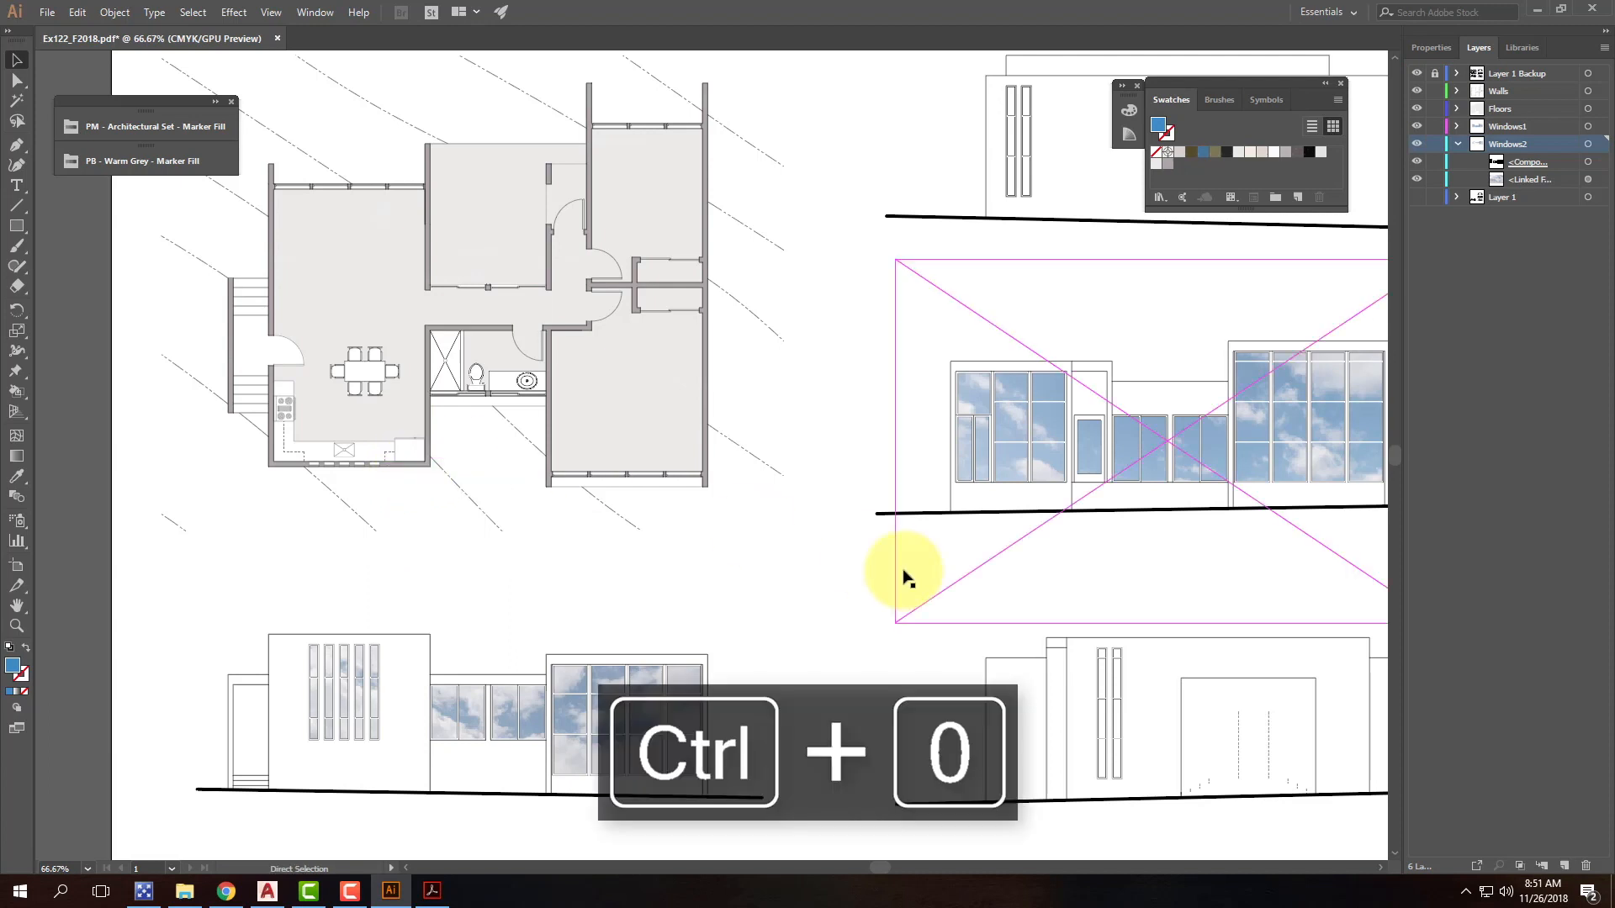
pyautogui.hotkey('ctrl', '-')
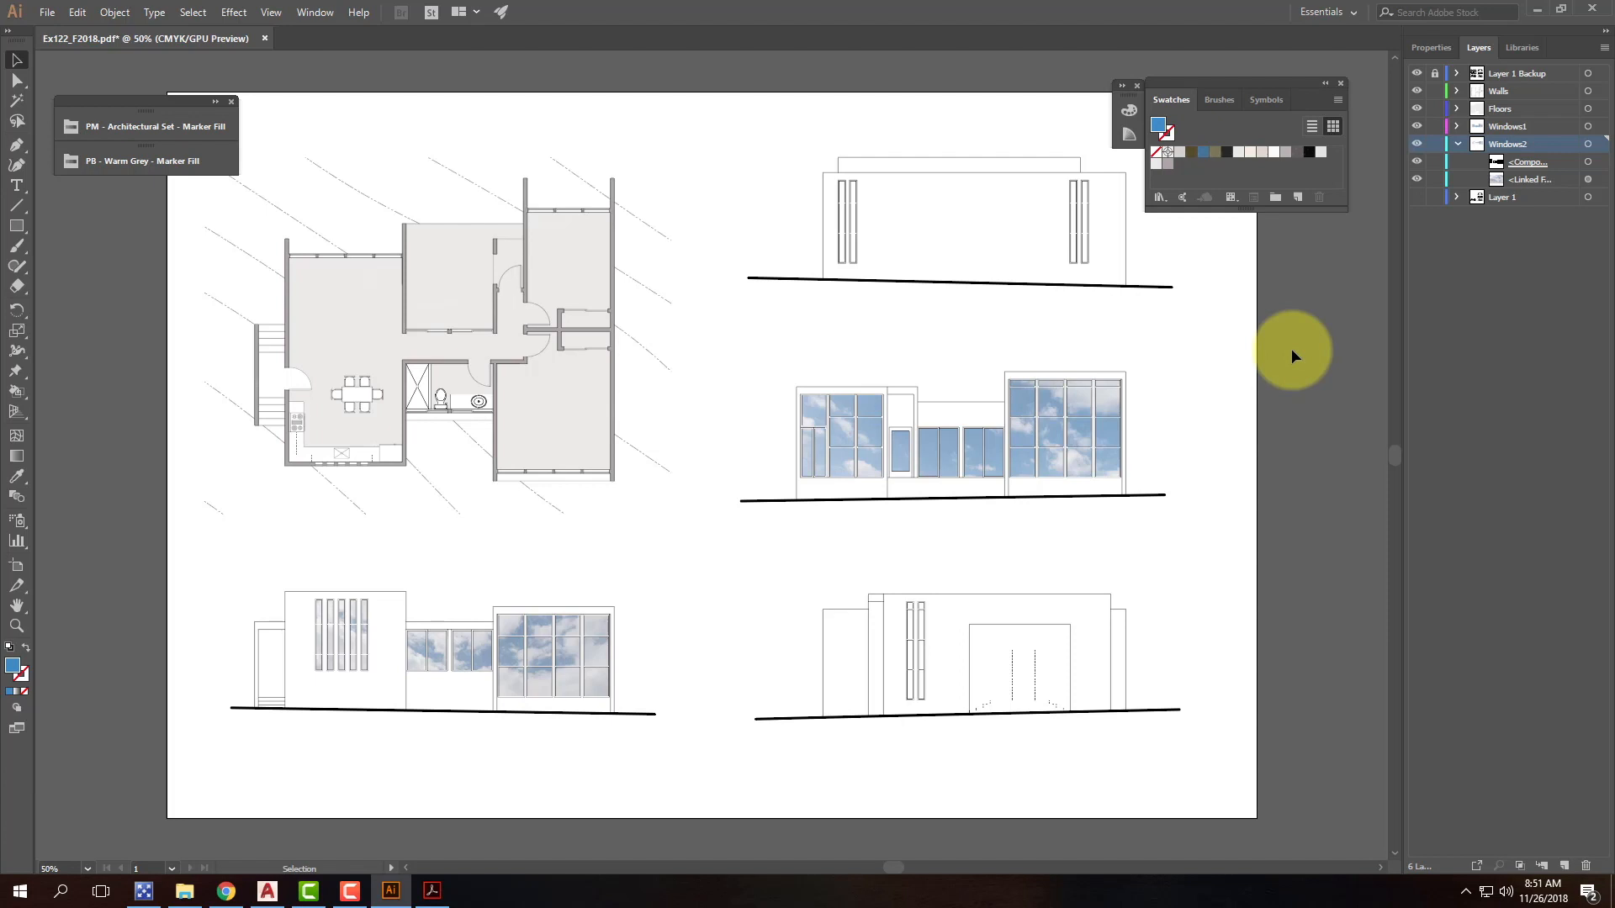
pyautogui.click(745, 588)
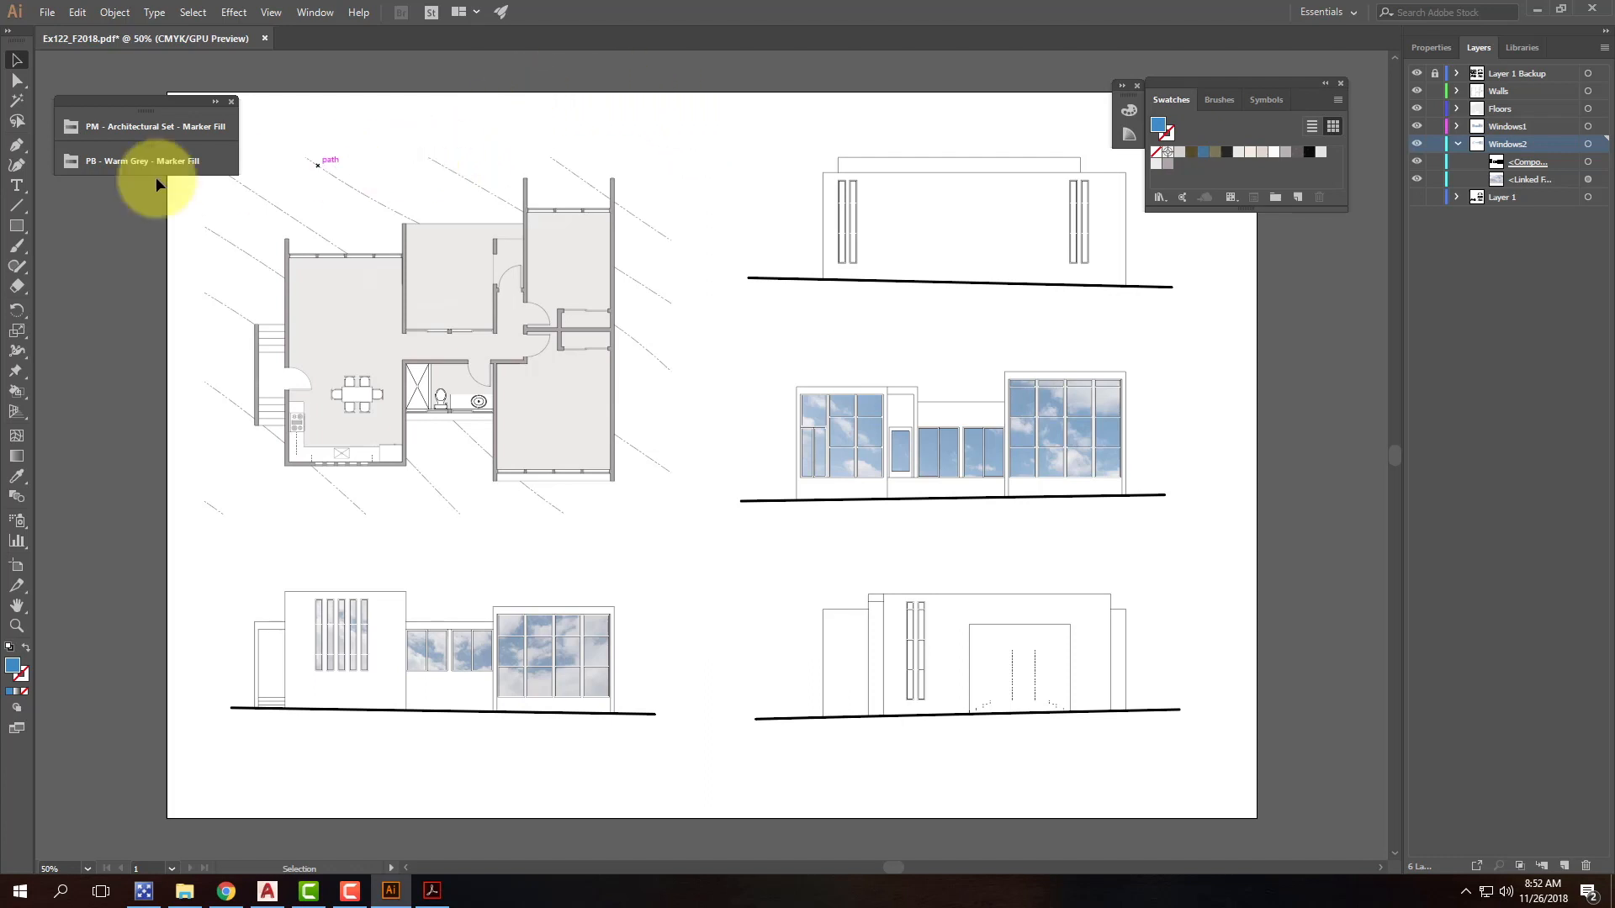
# Step: Add a text label beginning "NORTH E" just below the ground line of the first windowed elevation, on layer Windows2
pyautogui.click(15, 186)
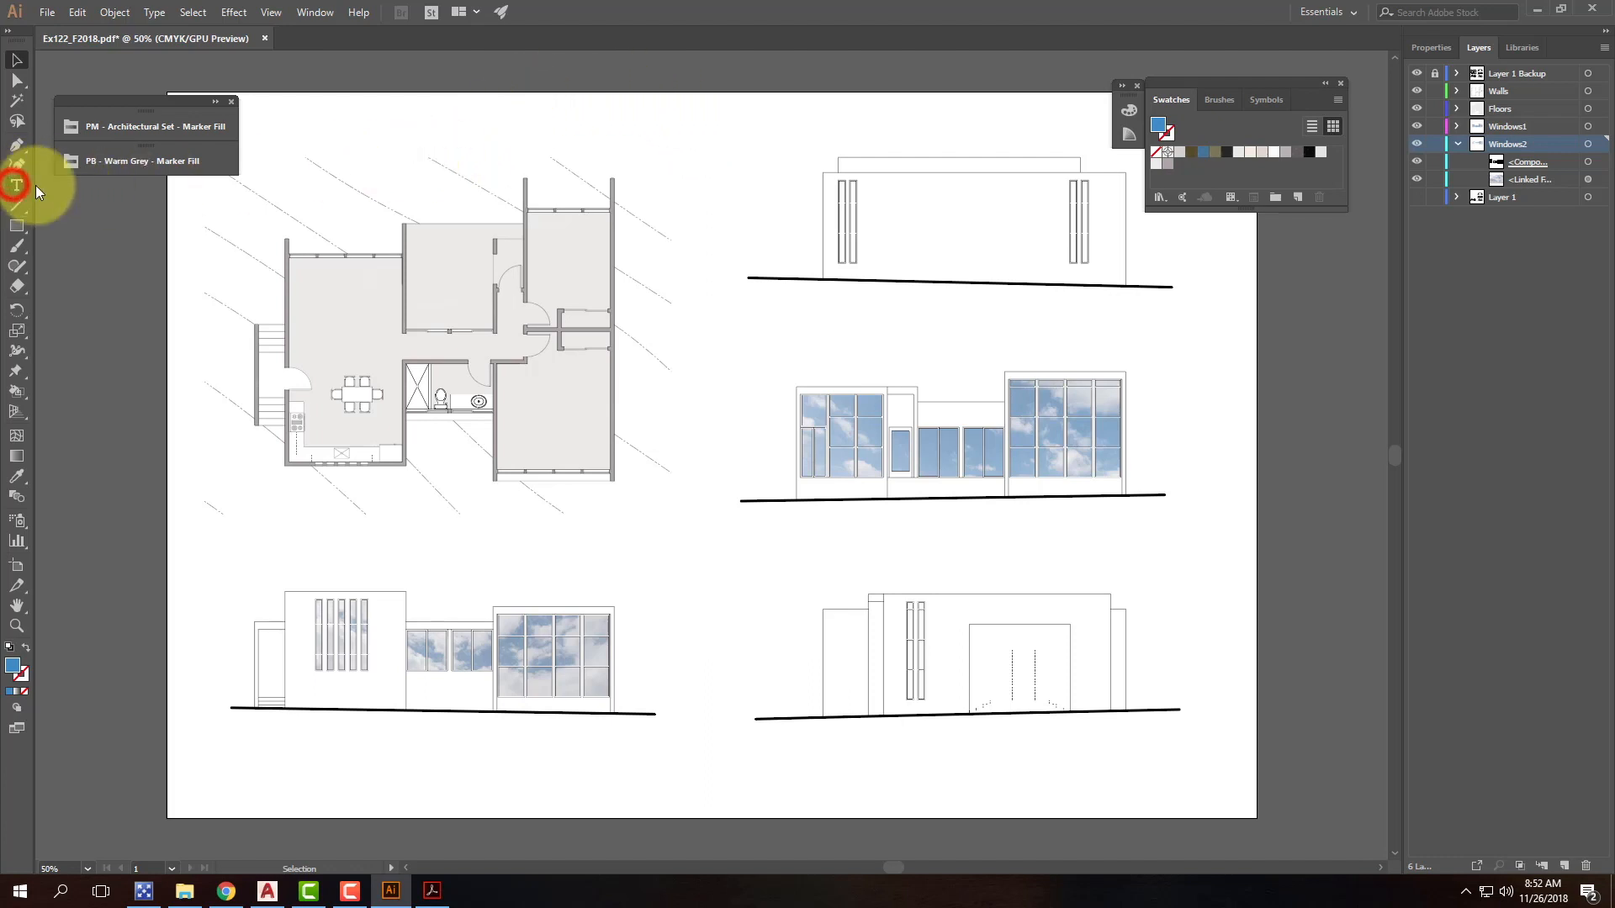
pyautogui.click(724, 519)
pyautogui.write('N')
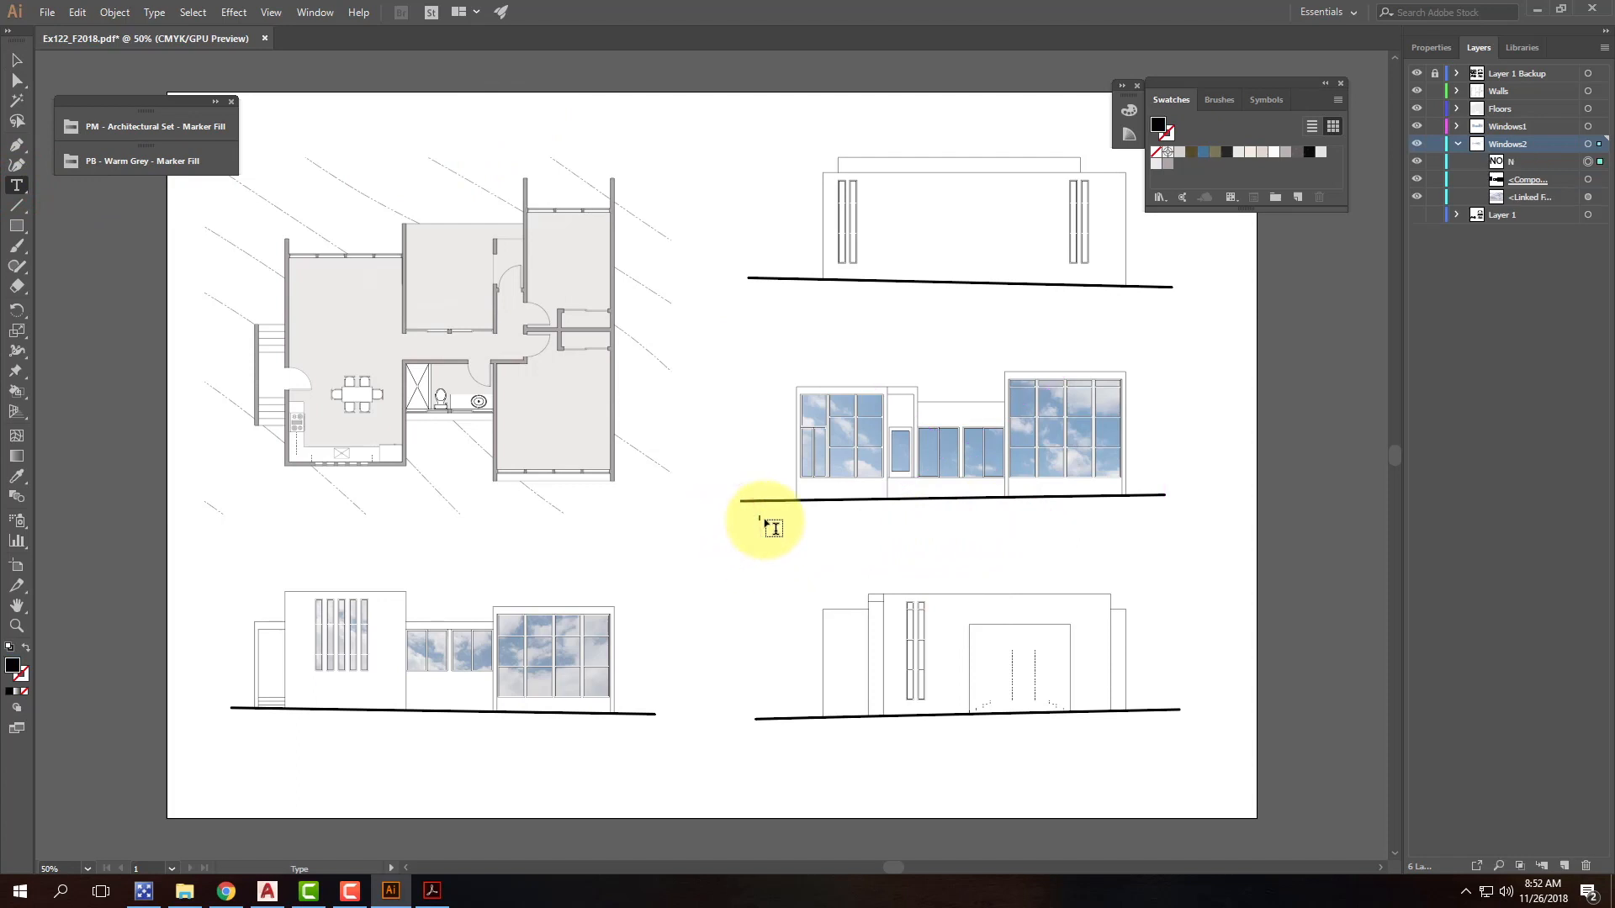
# Step: Select all of the new label's text and set its font size to 72 pt
pyautogui.hotkey('ctrl', 'a')
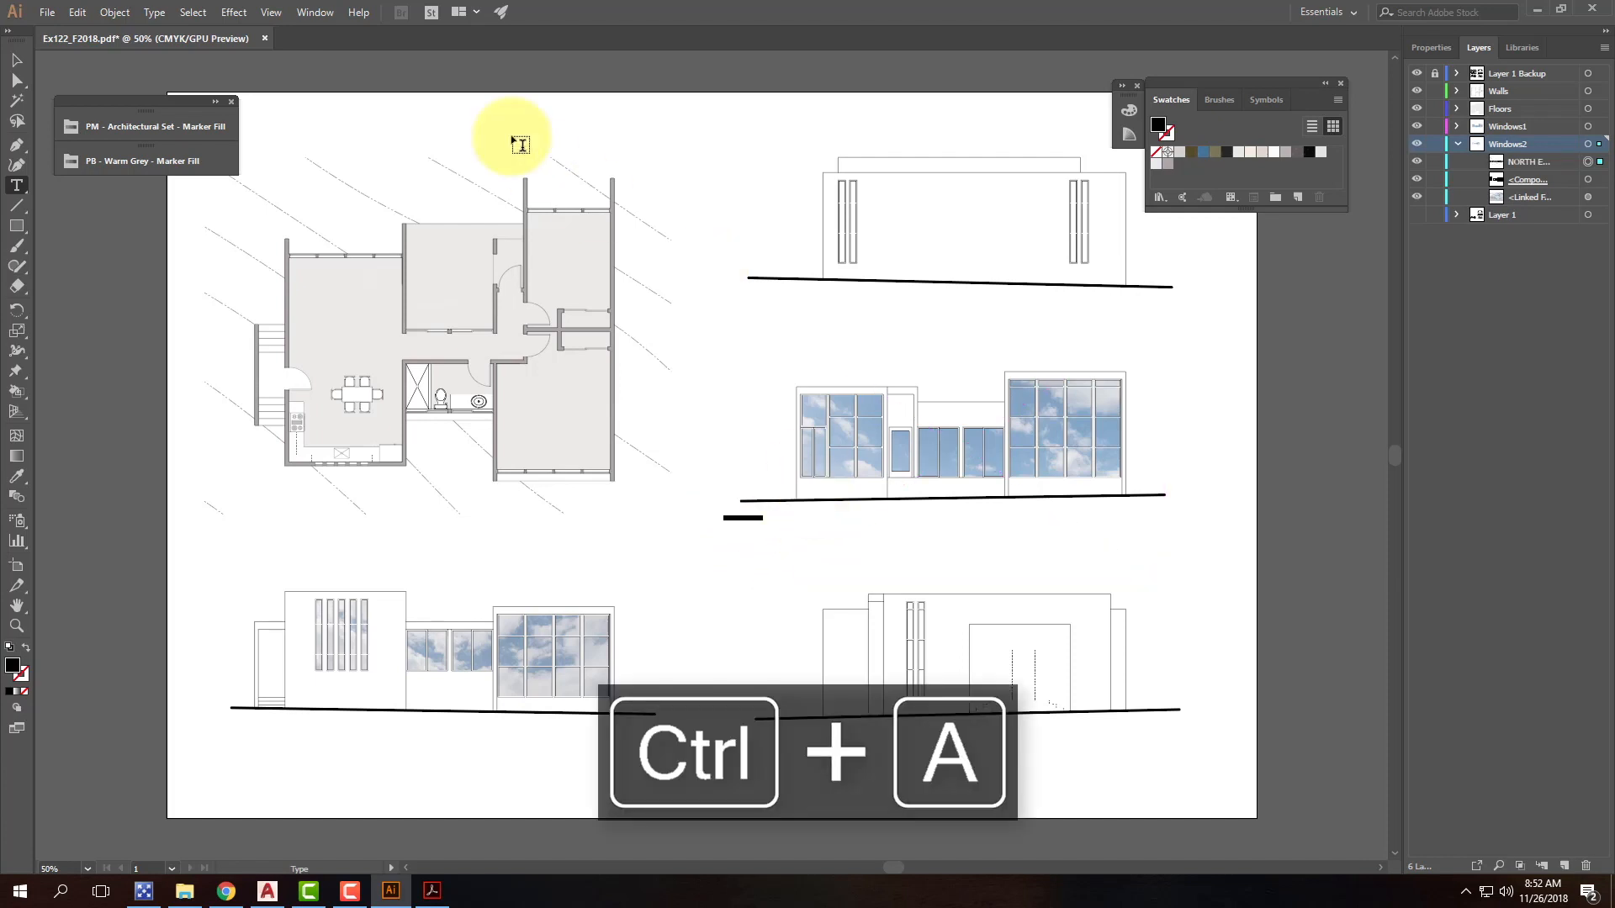
pyautogui.click(1430, 47)
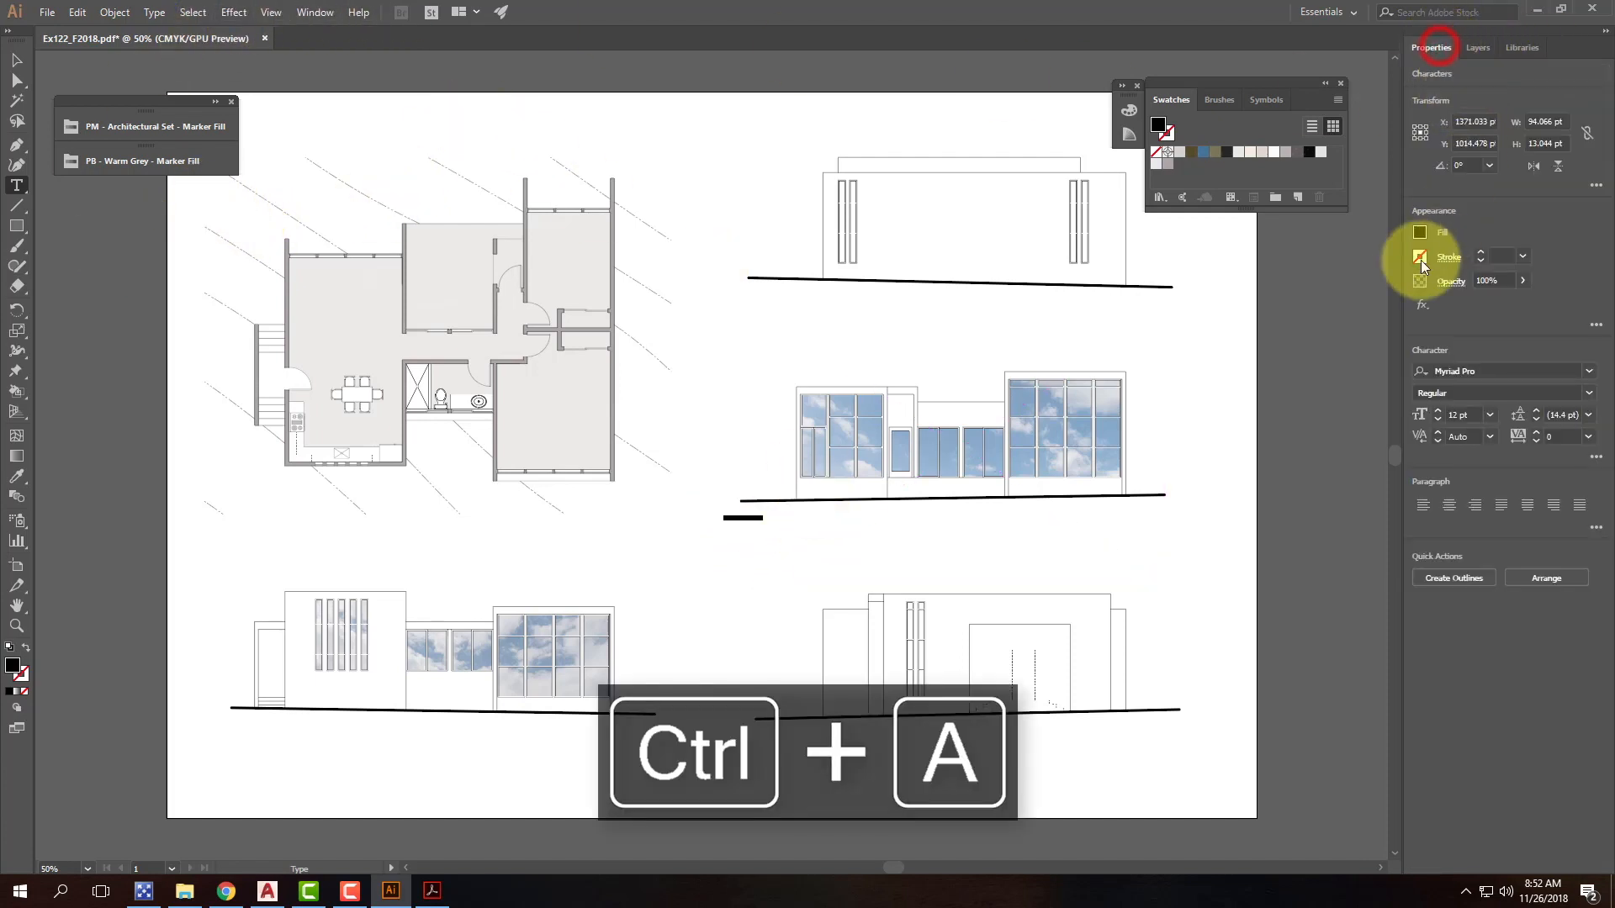
pyautogui.click(1482, 414)
pyautogui.write('30')
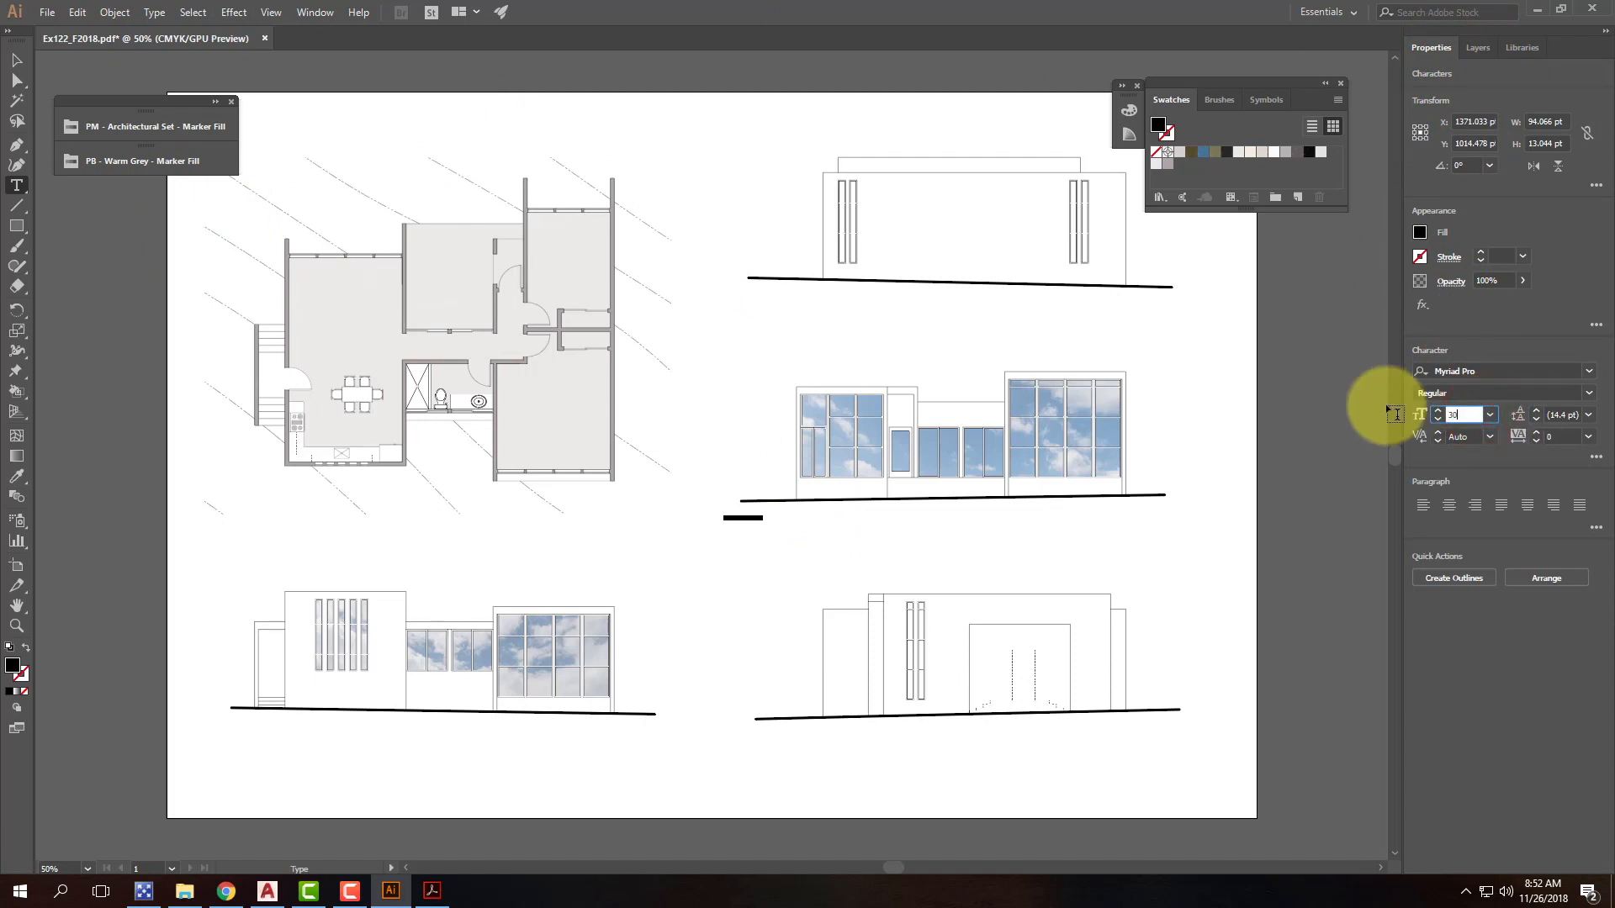
pyautogui.press('Tab')
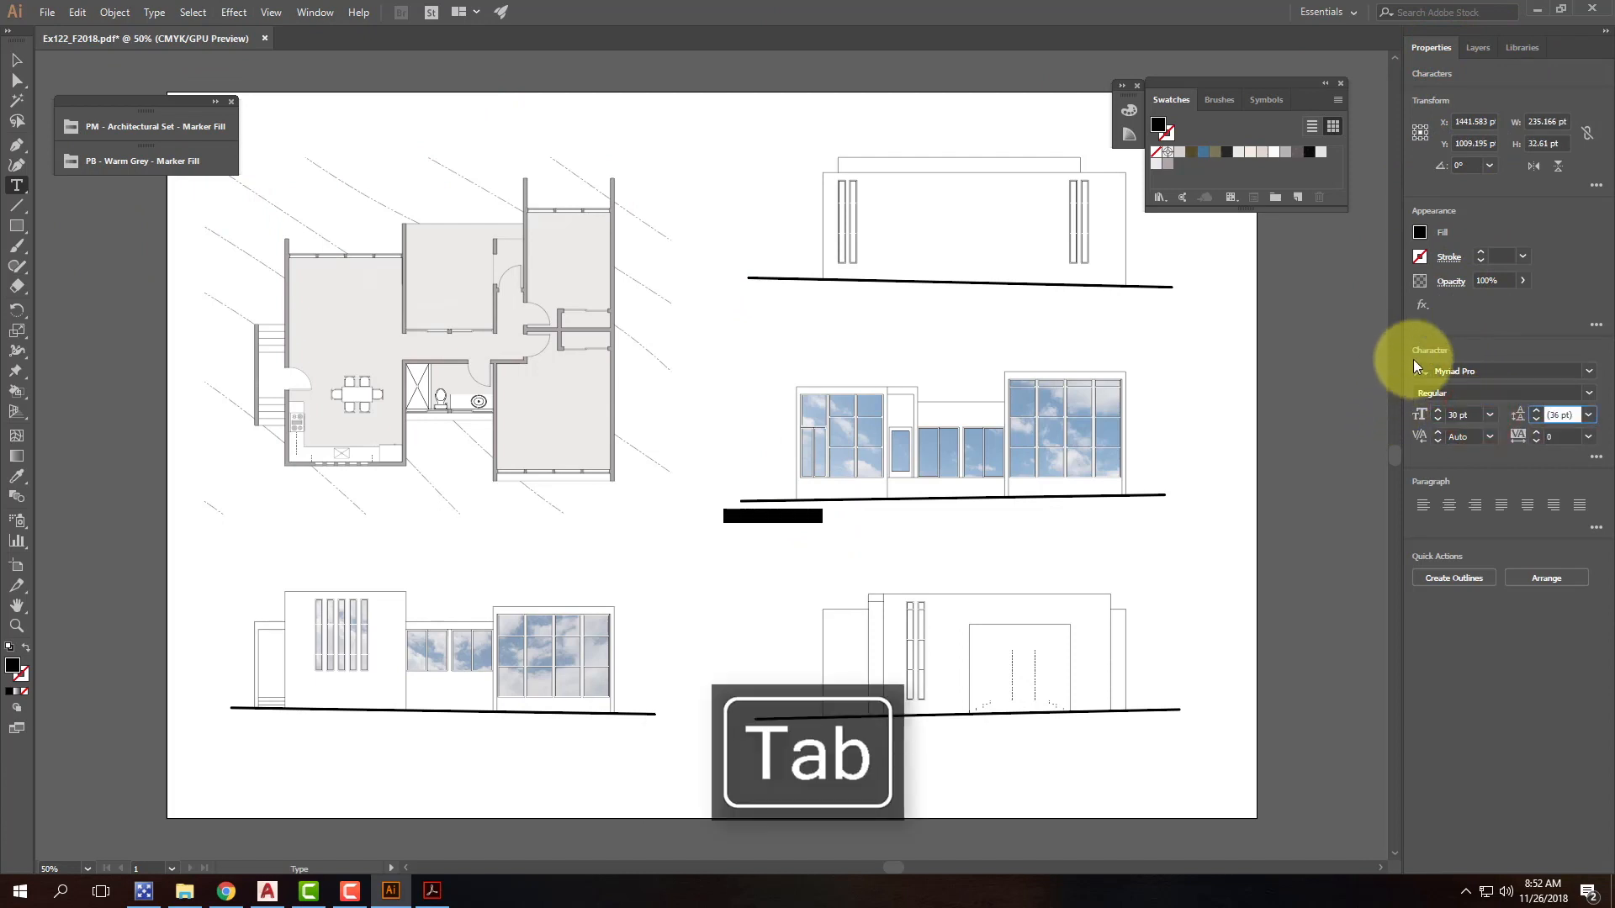
pyautogui.click(1467, 414)
pyautogui.write('7')
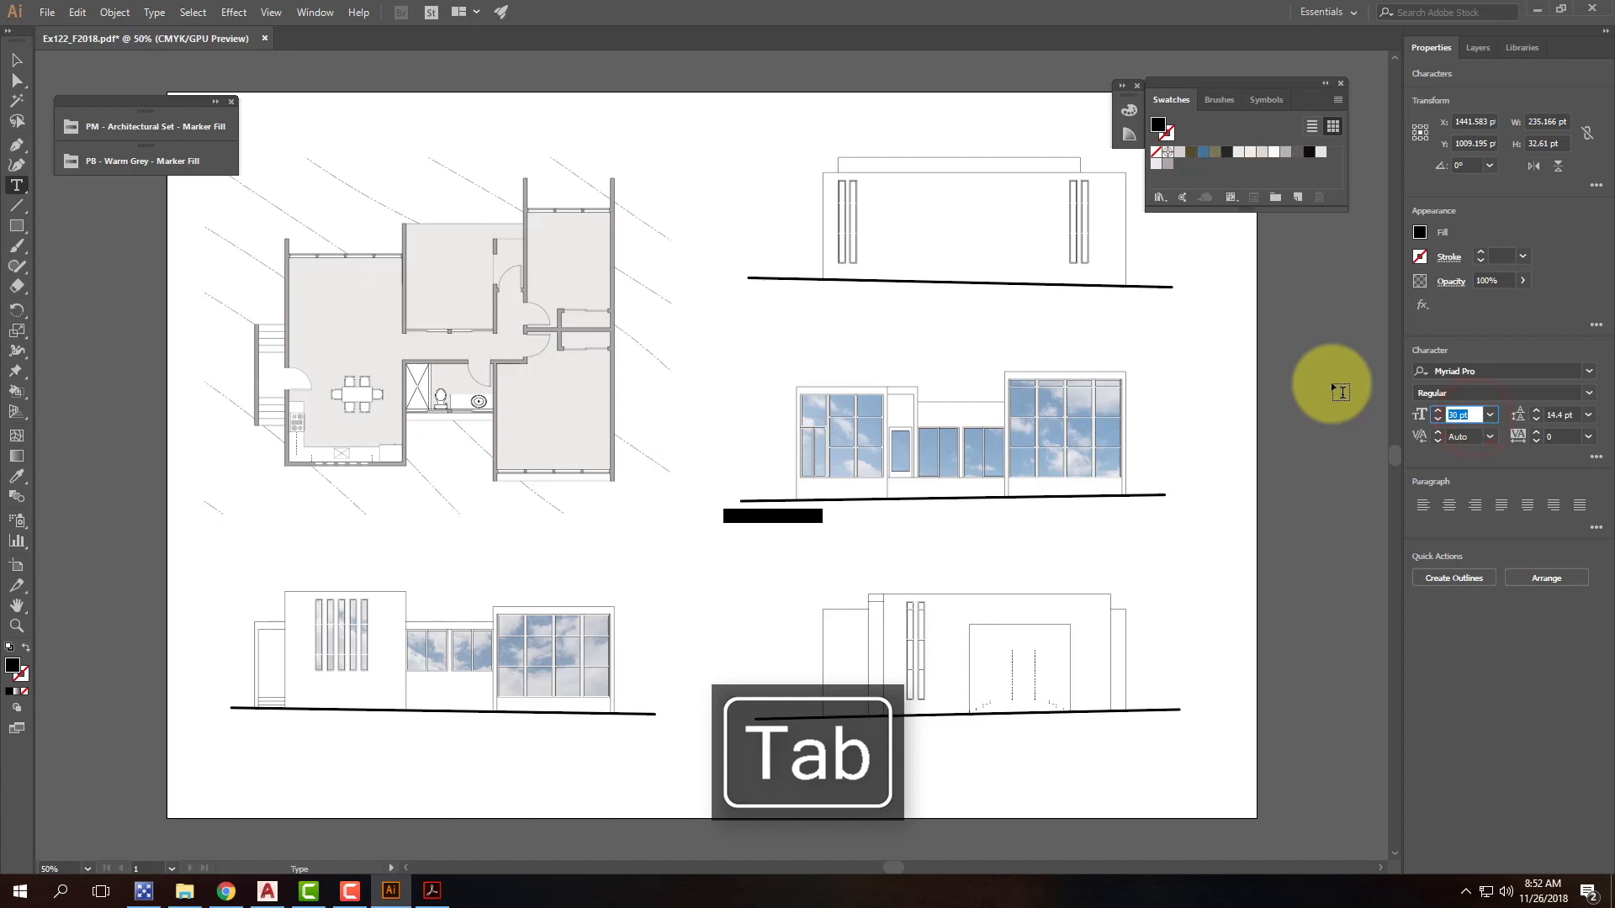
pyautogui.write('2')
pyautogui.press('Return')
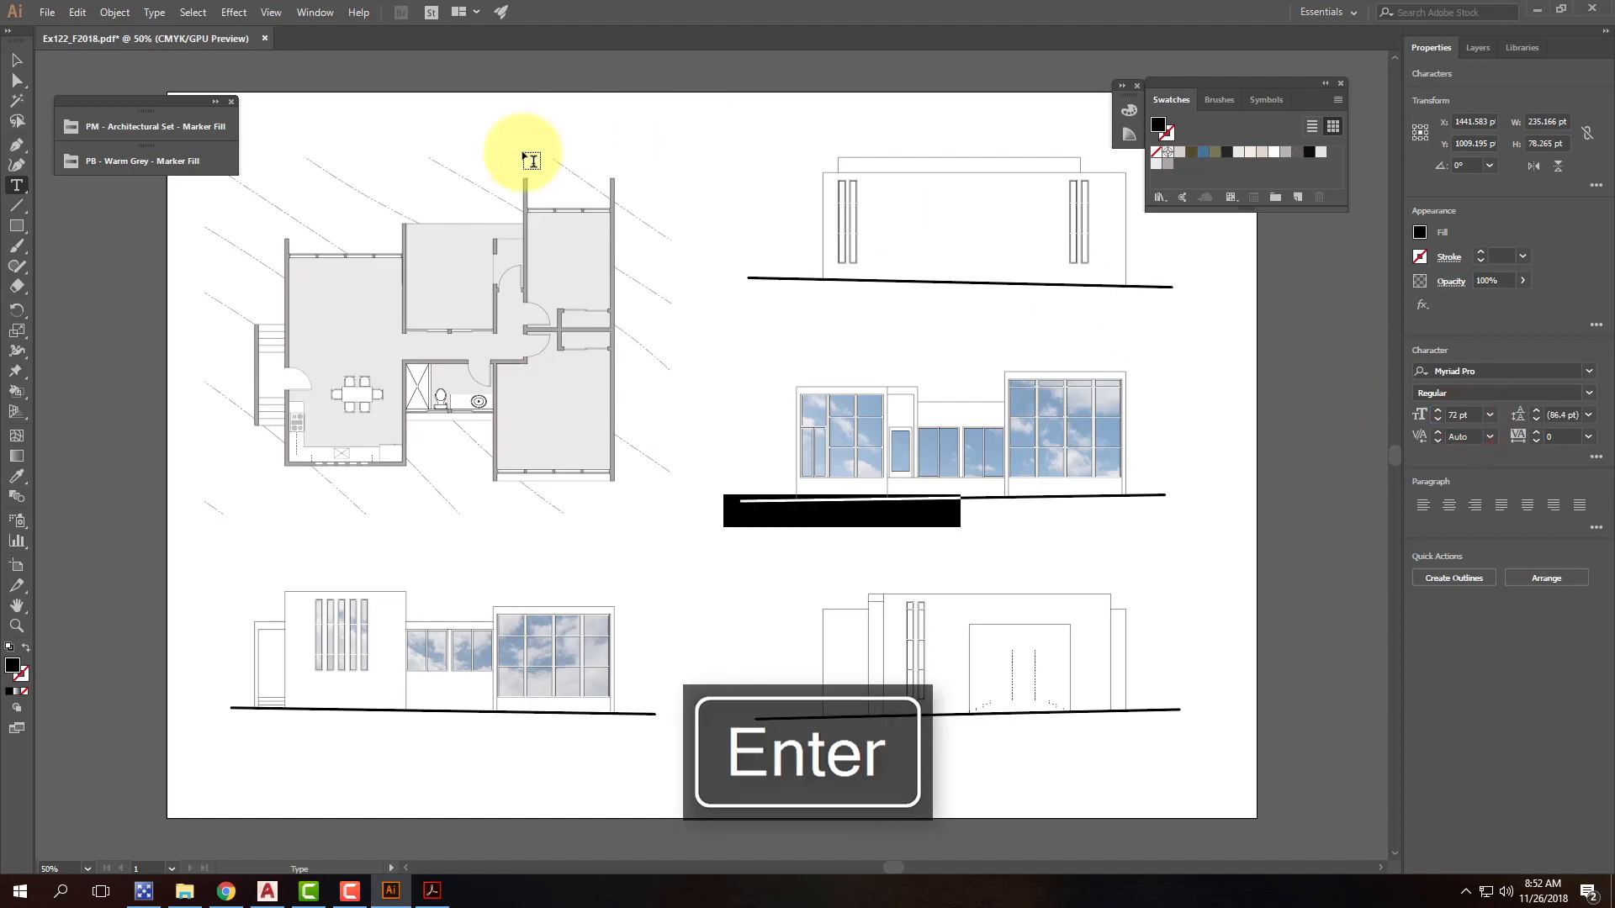
# Step: Move the label clear of the ground line beneath the first windowed elevation, and leave isolation mode with nothing selected
pyautogui.click(16, 61)
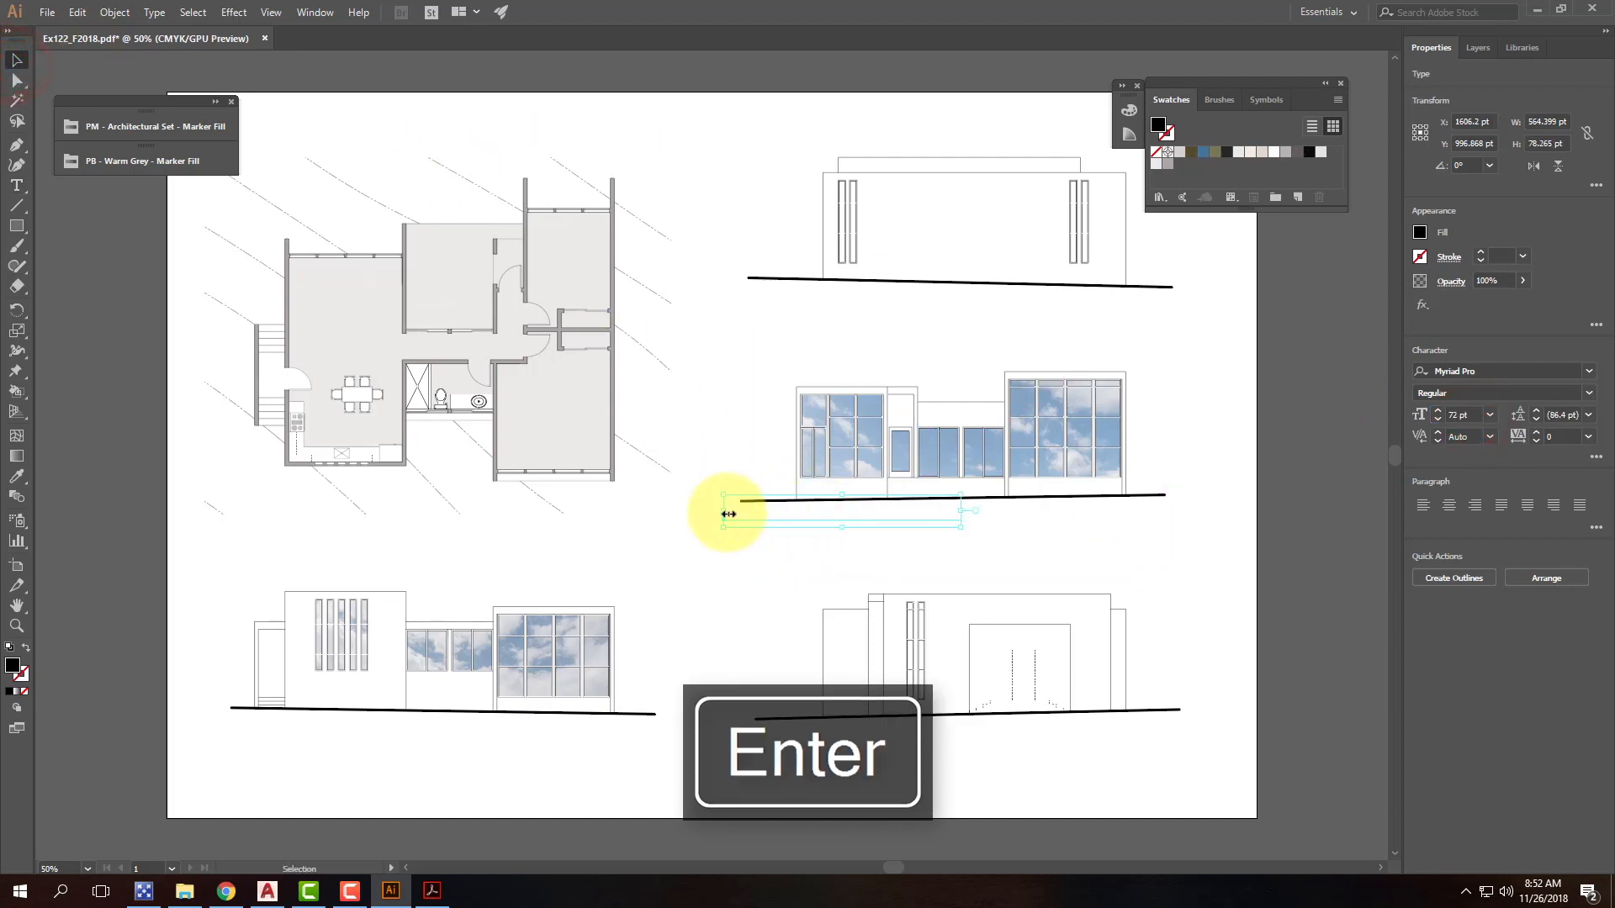
pyautogui.moveTo(735, 521); pyautogui.dragTo(973, 562)
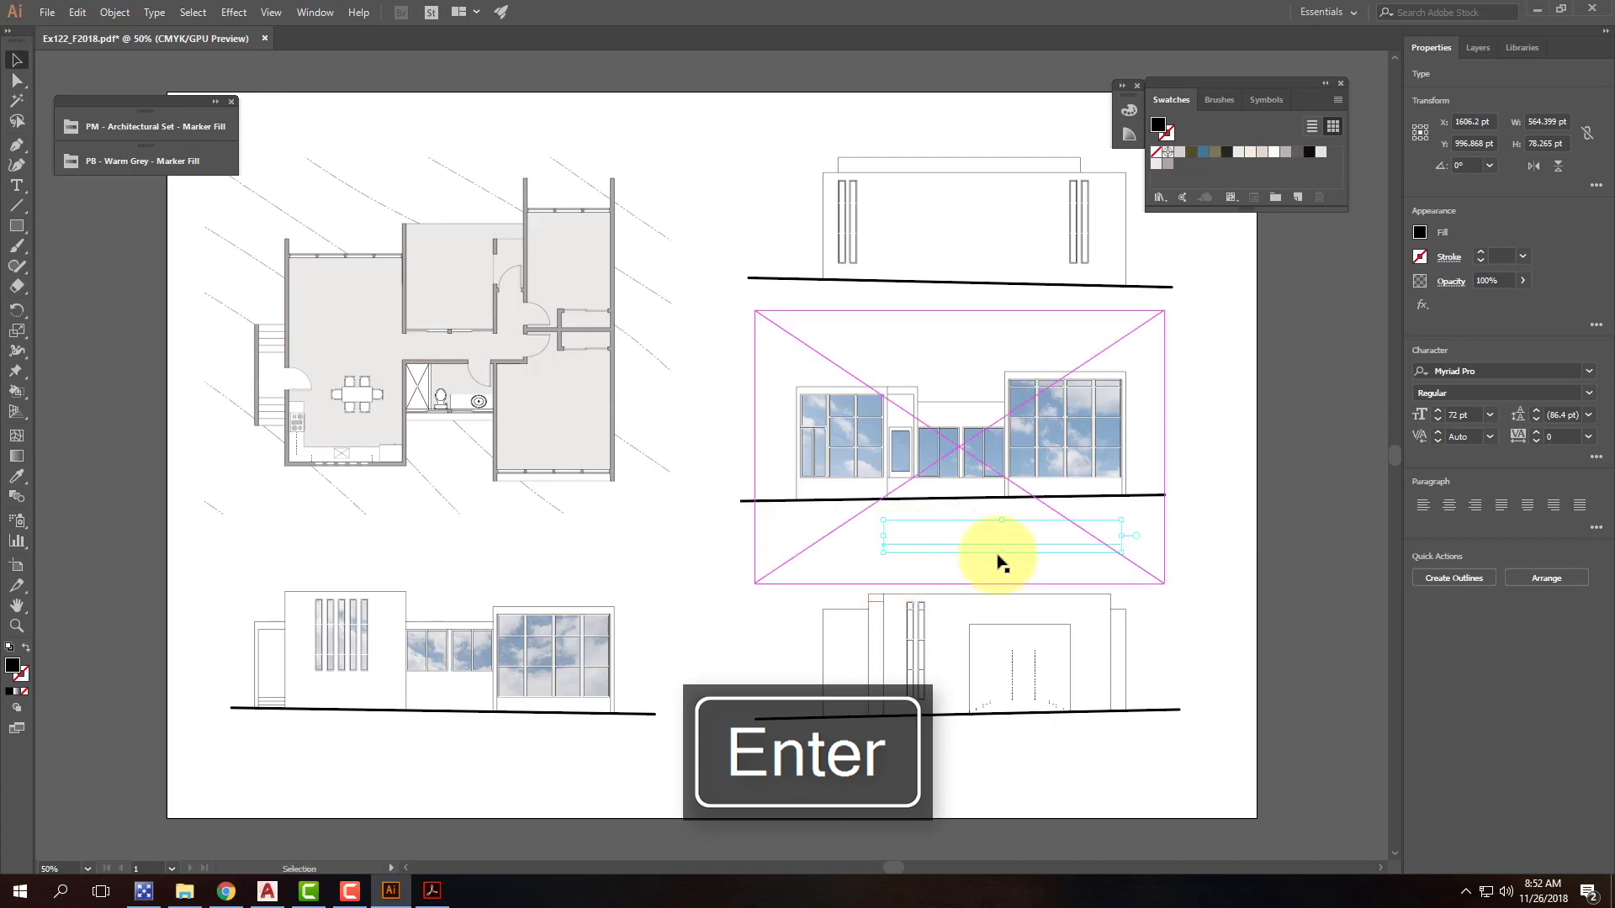
pyautogui.click(1033, 543)
pyautogui.doubleClick(1039, 546)
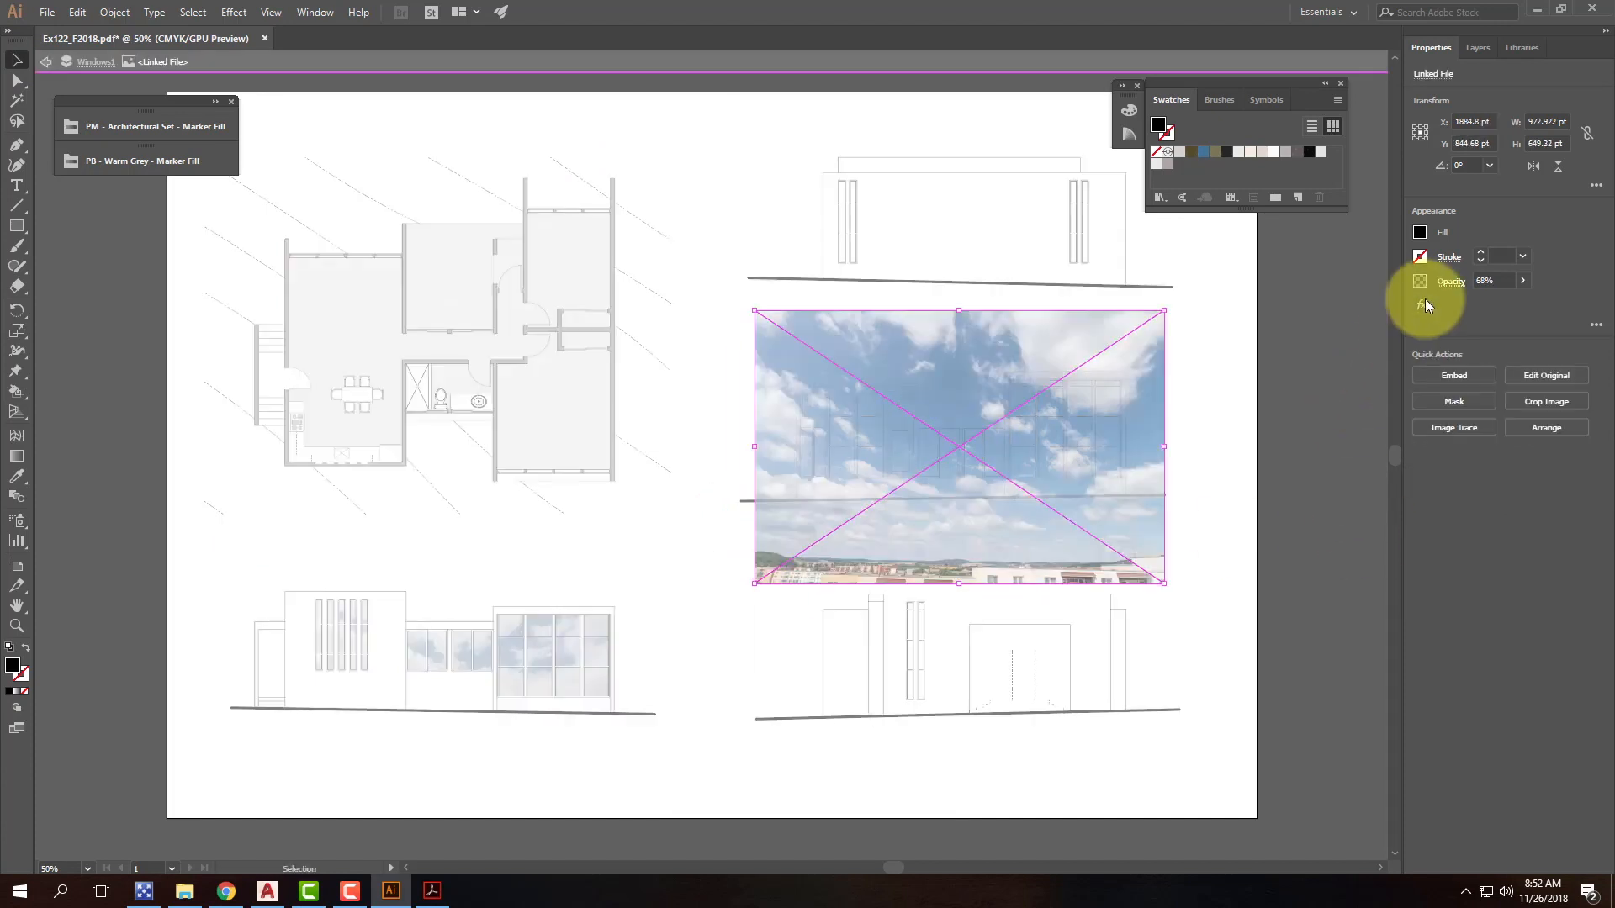
pyautogui.click(1226, 493)
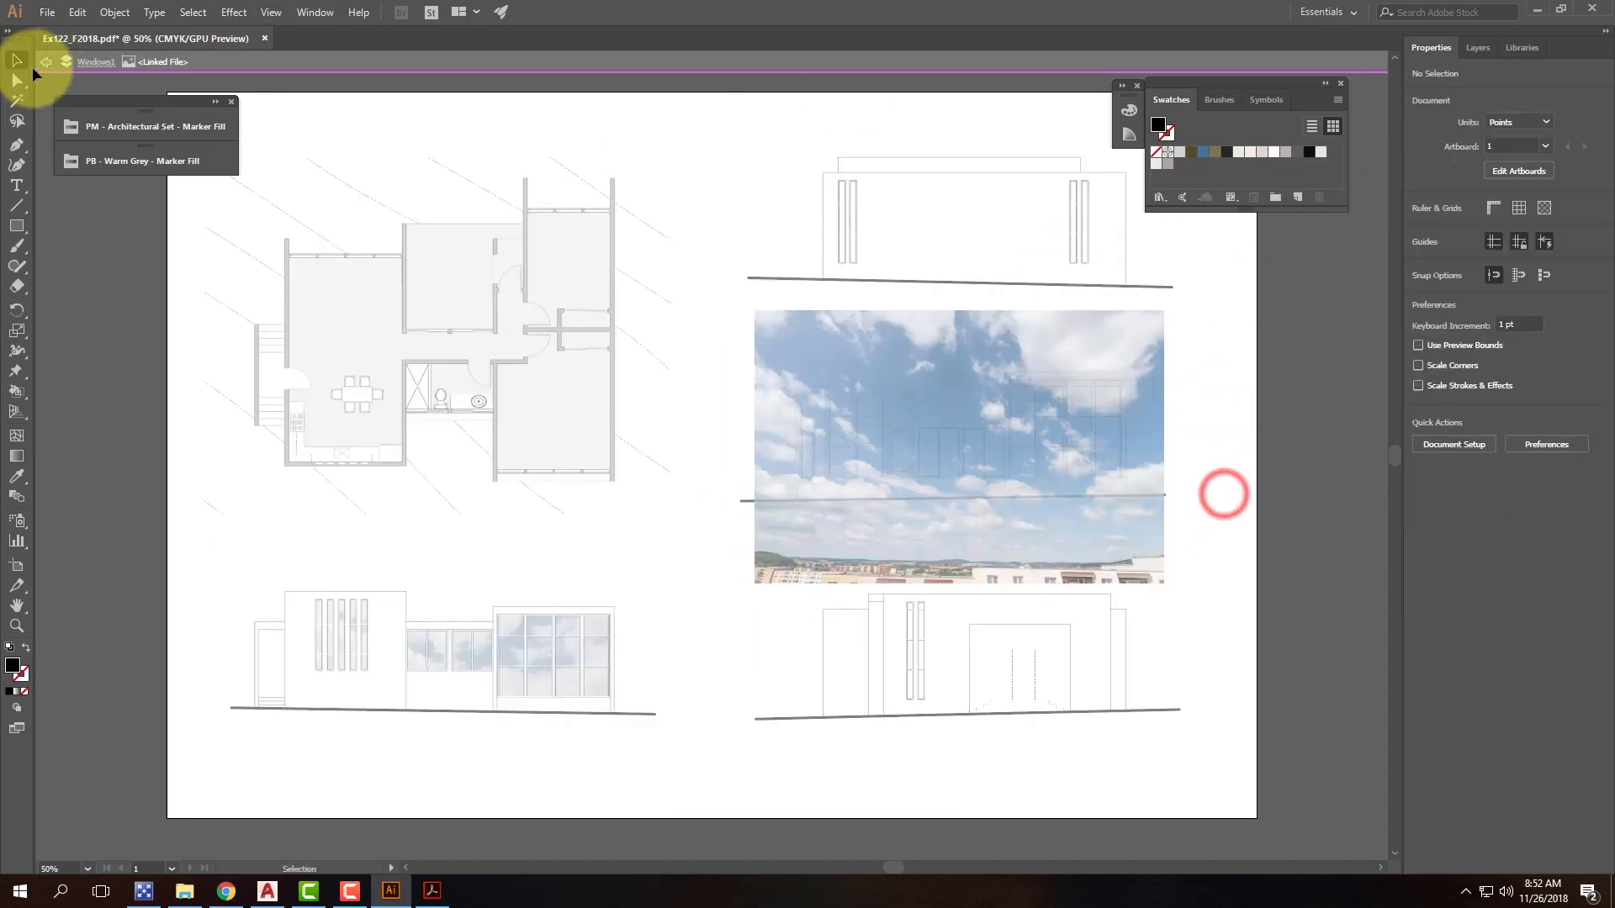
pyautogui.click(45, 63)
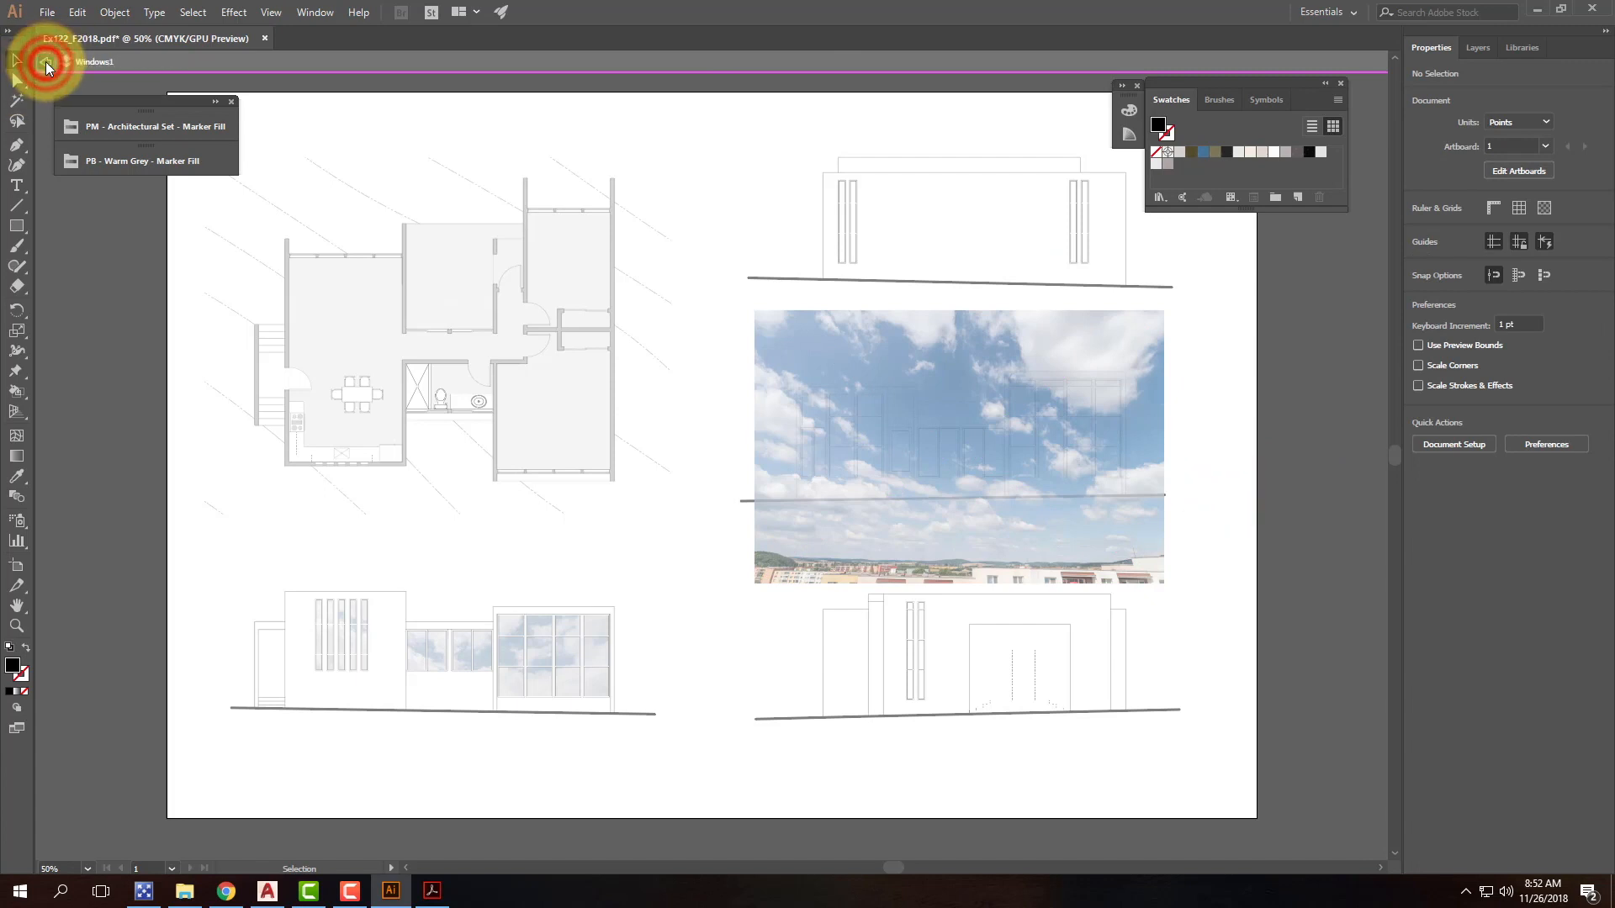
pyautogui.click(45, 62)
pyautogui.click(1219, 525)
pyautogui.click(1475, 43)
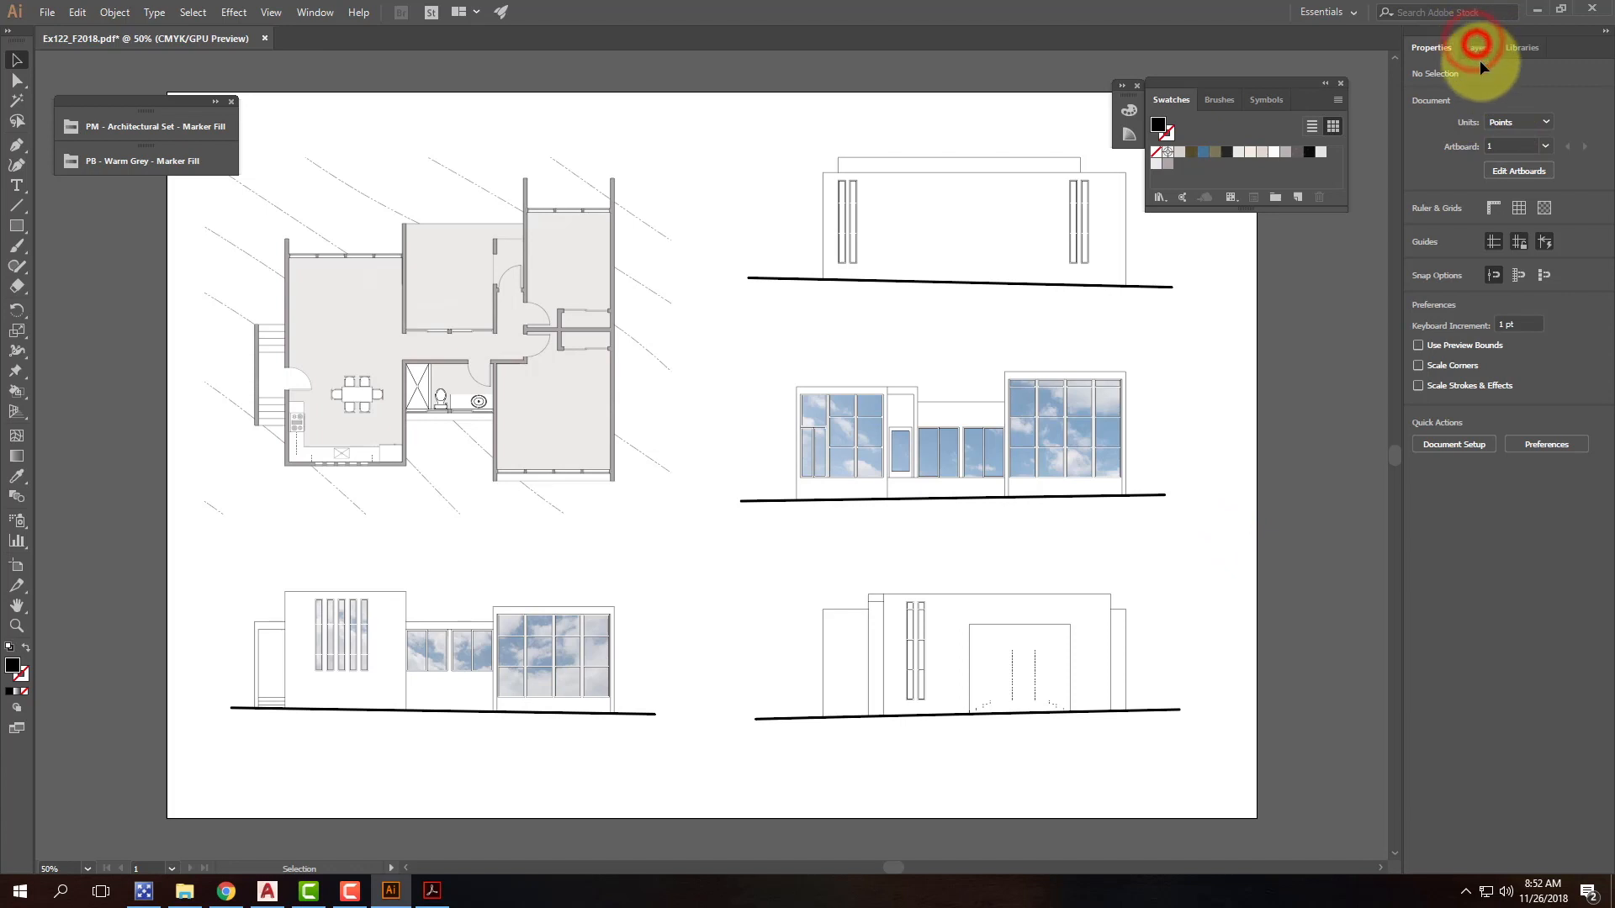
pyautogui.click(1477, 43)
pyautogui.click(1487, 42)
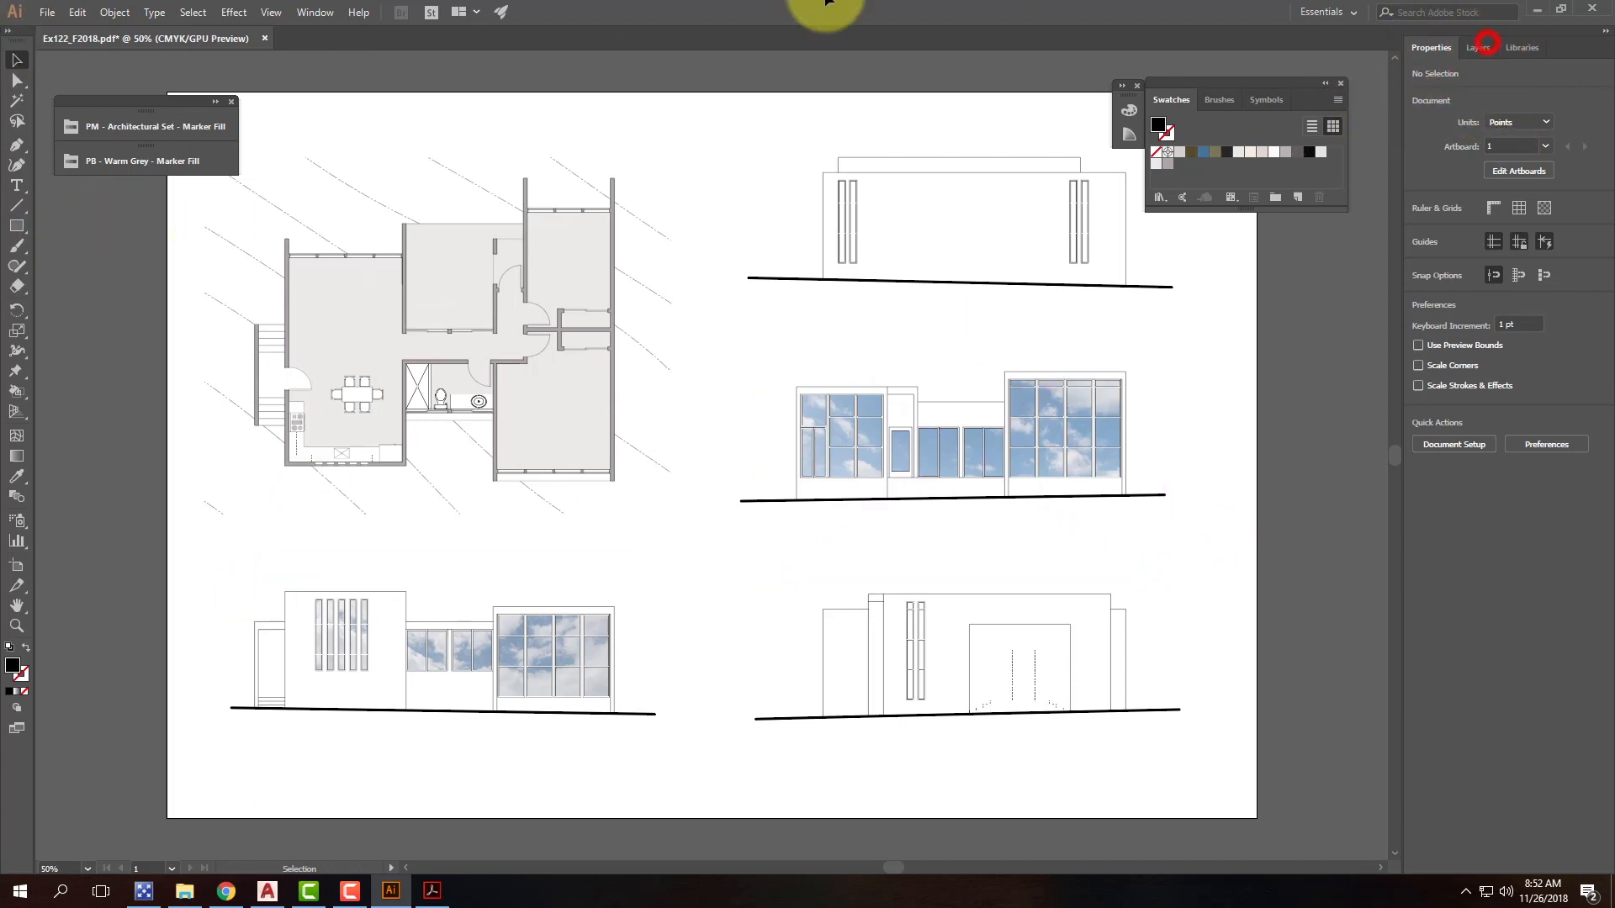
pyautogui.click(16, 60)
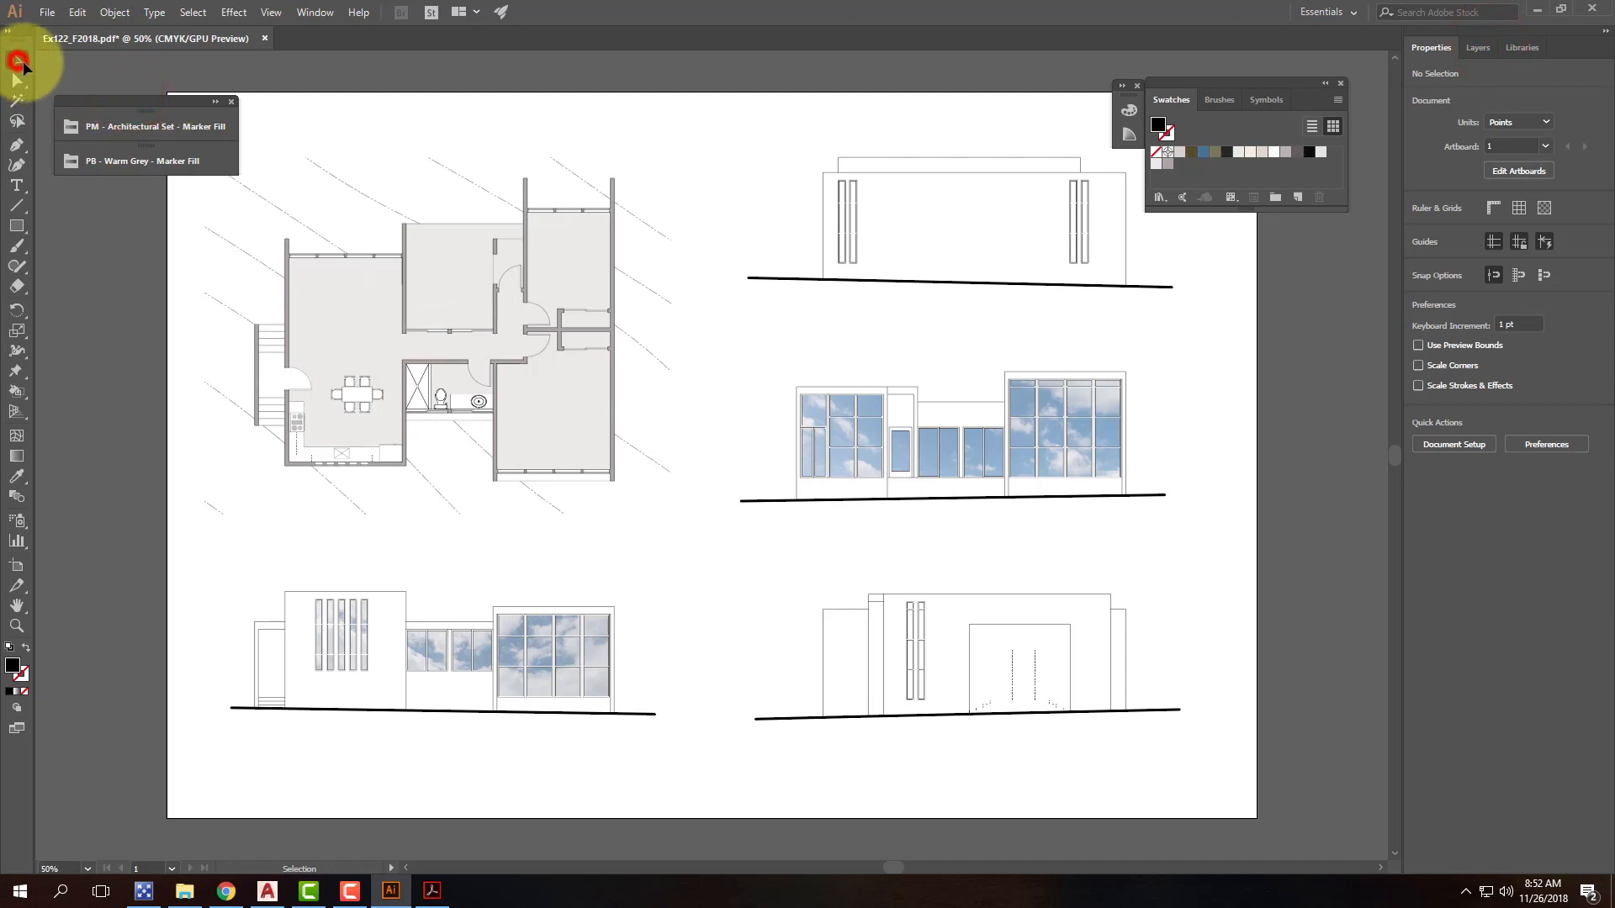
pyautogui.click(1049, 511)
pyautogui.press('Escape')
pyautogui.click(1479, 54)
pyautogui.click(1325, 84)
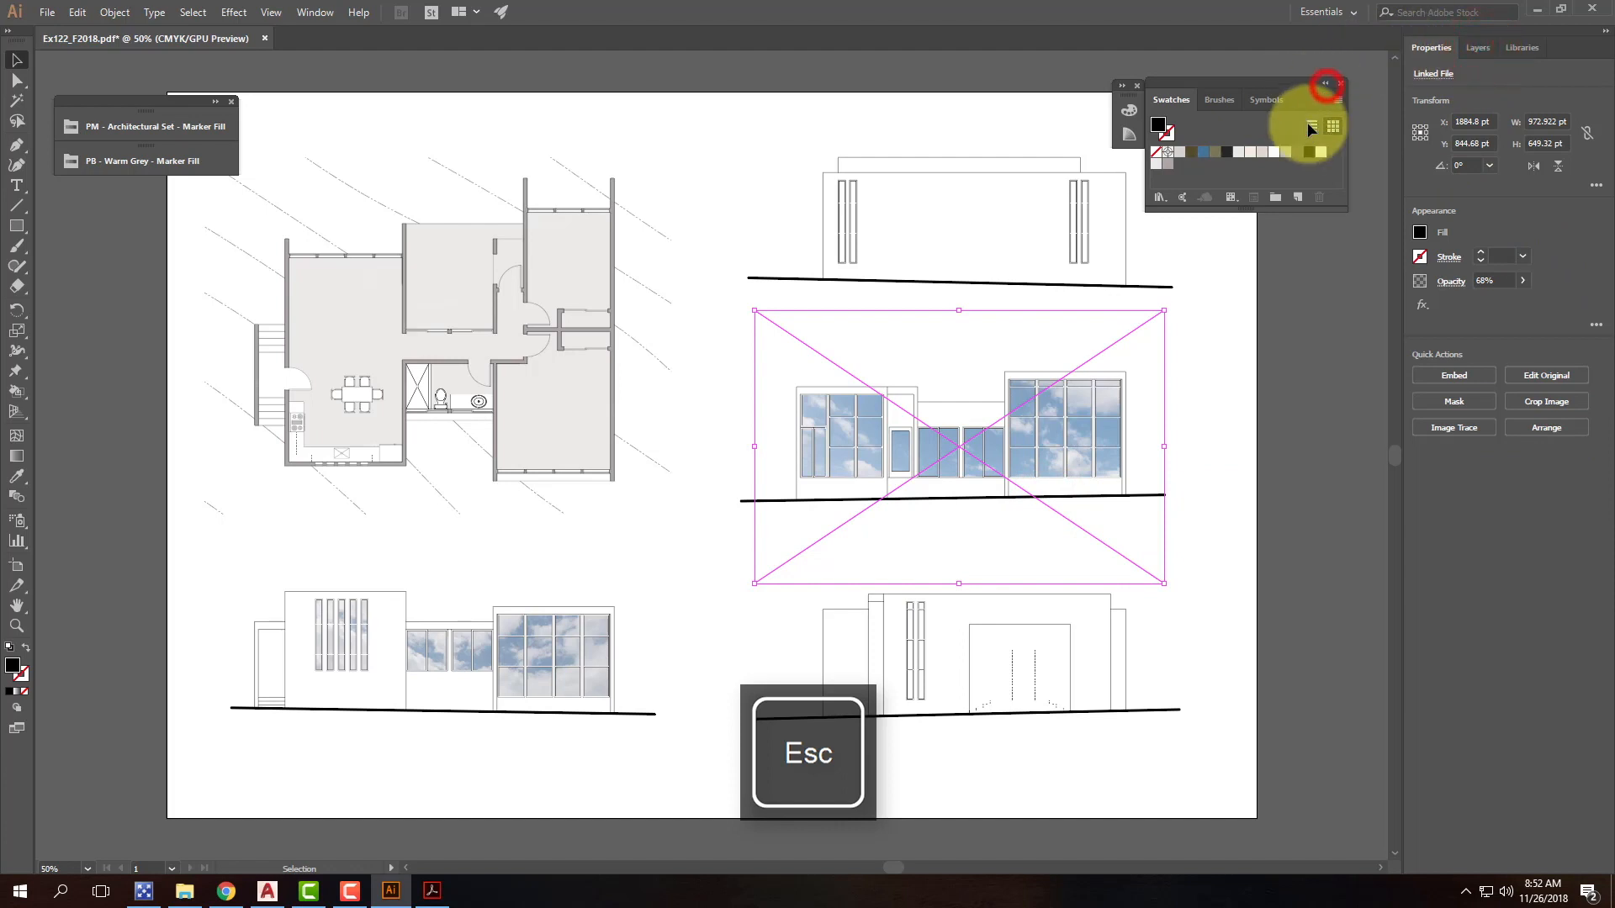
pyautogui.click(17, 81)
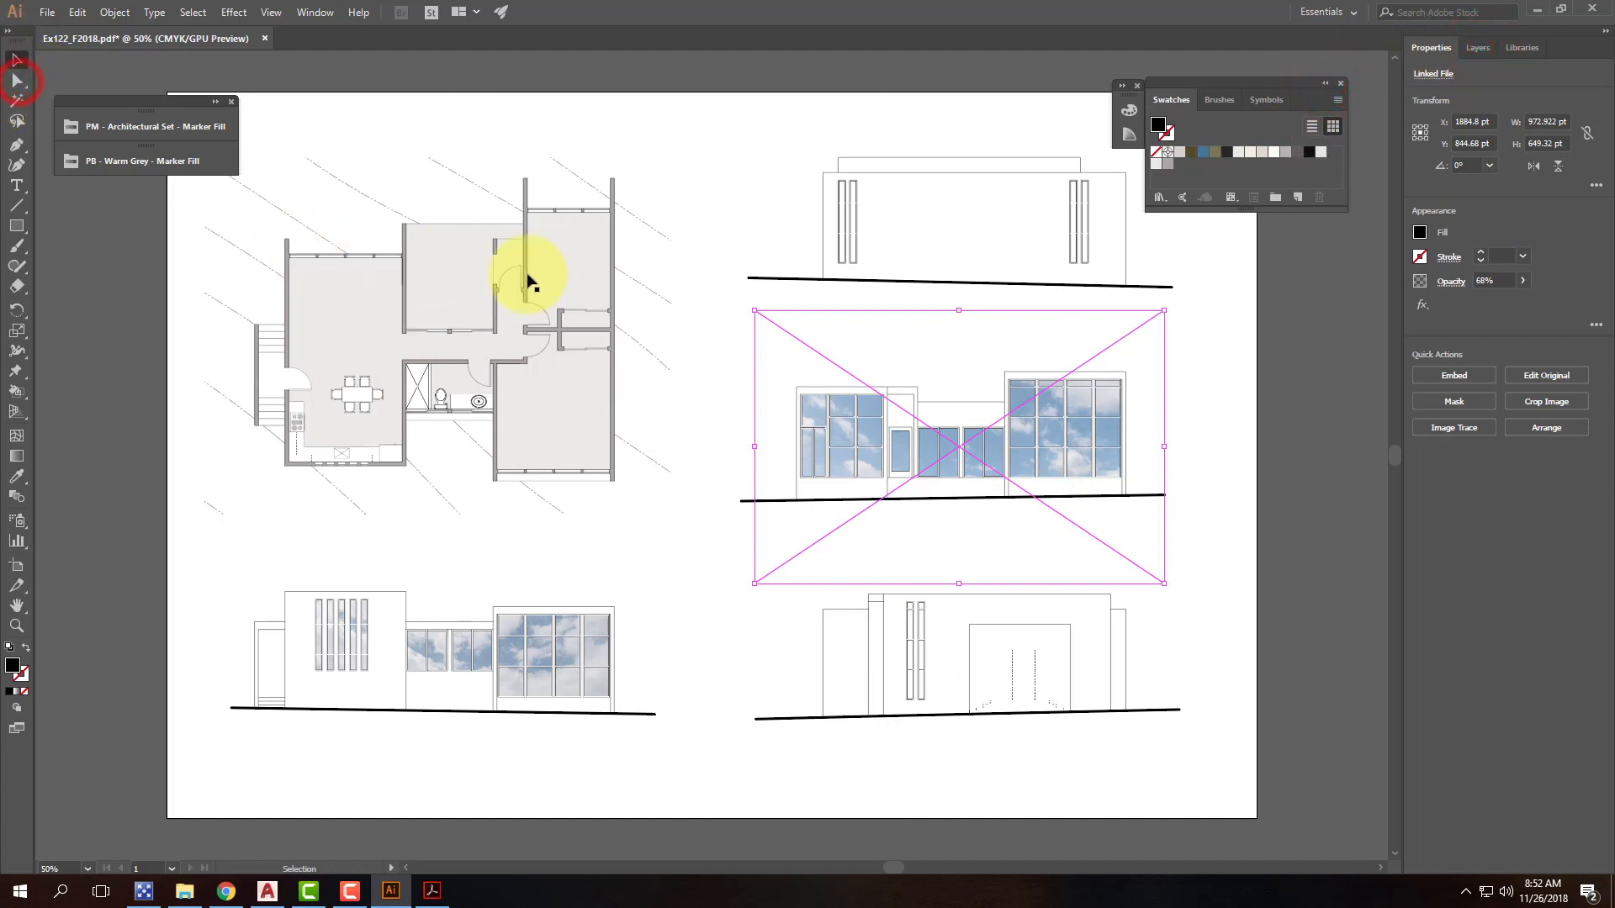
pyautogui.doubleClick(753, 362)
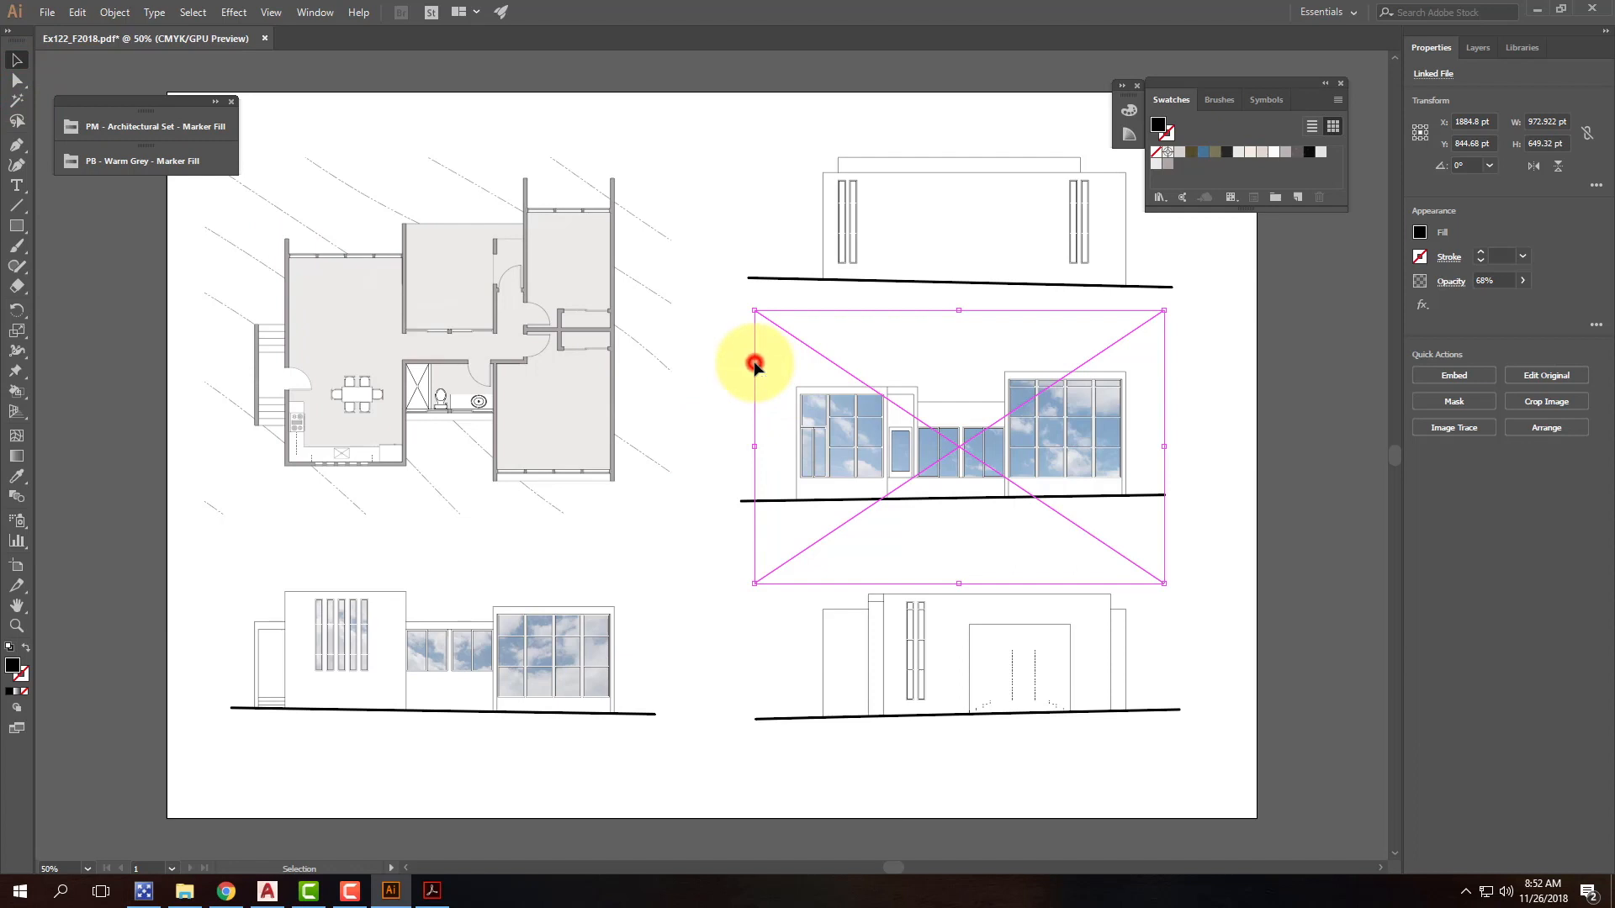
pyautogui.click(751, 243)
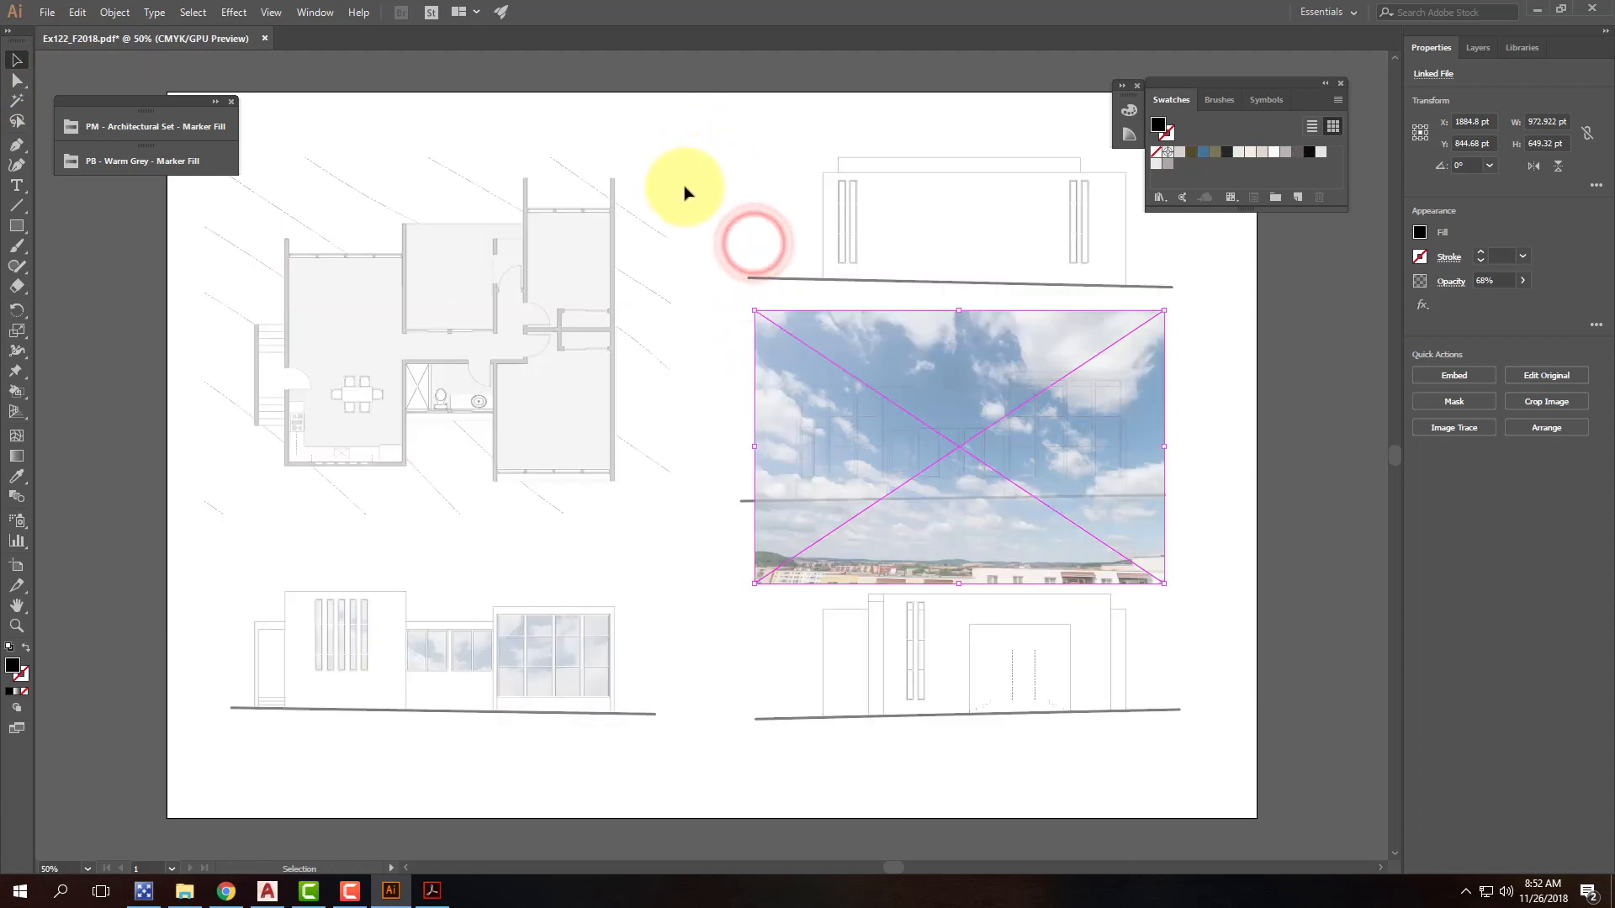
pyautogui.click(1480, 49)
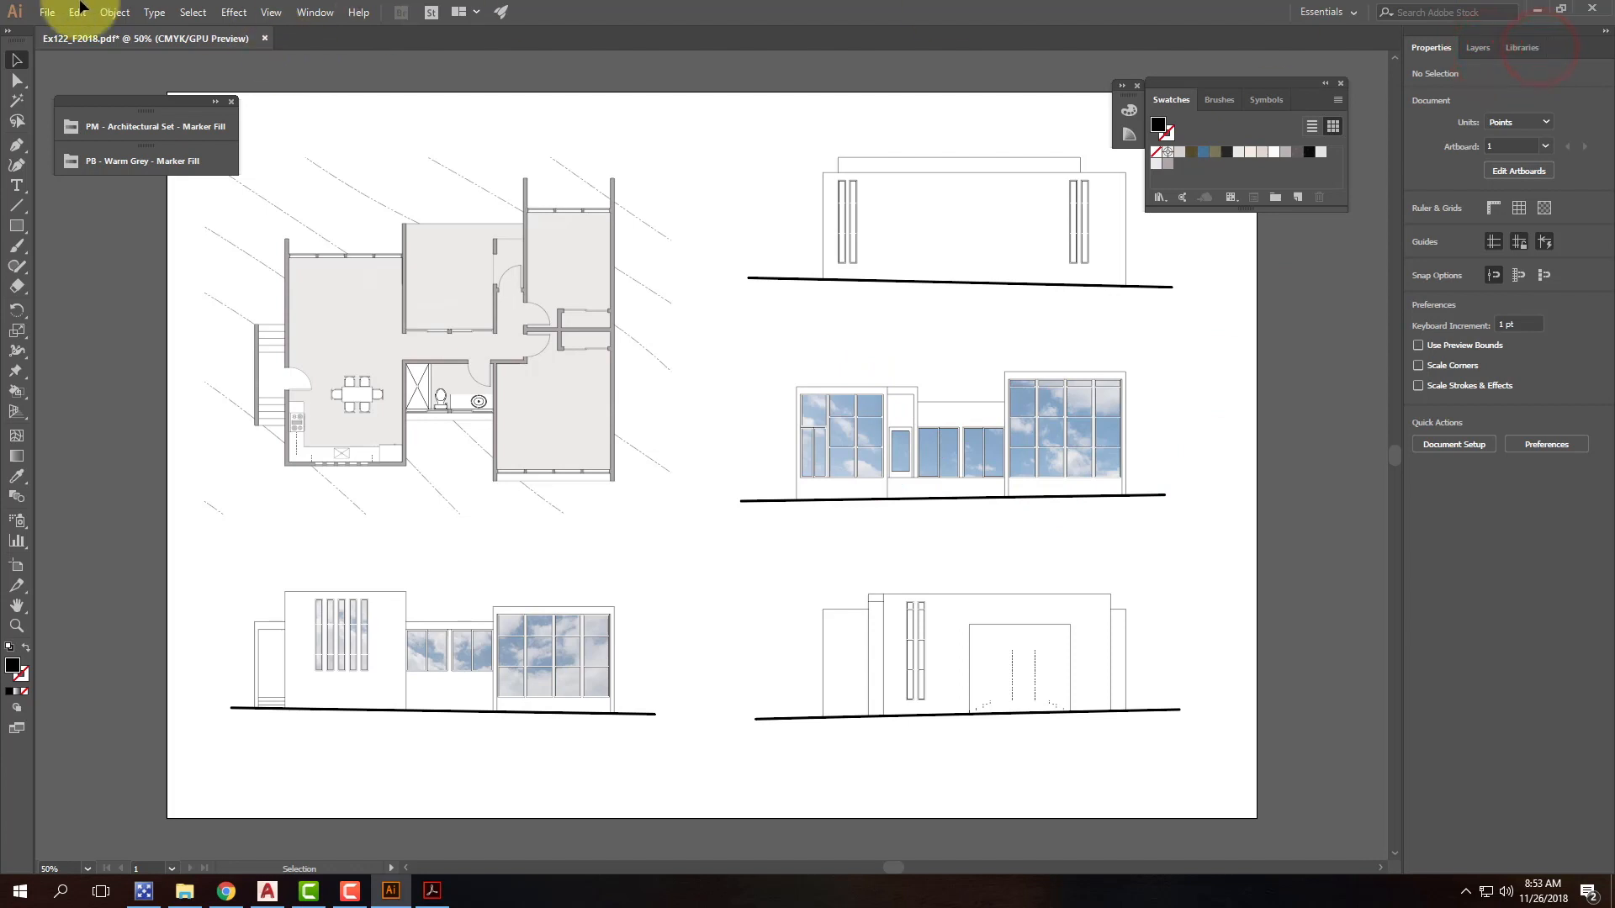
pyautogui.click(56, 12)
pyautogui.click(45, 11)
pyautogui.click(235, 100)
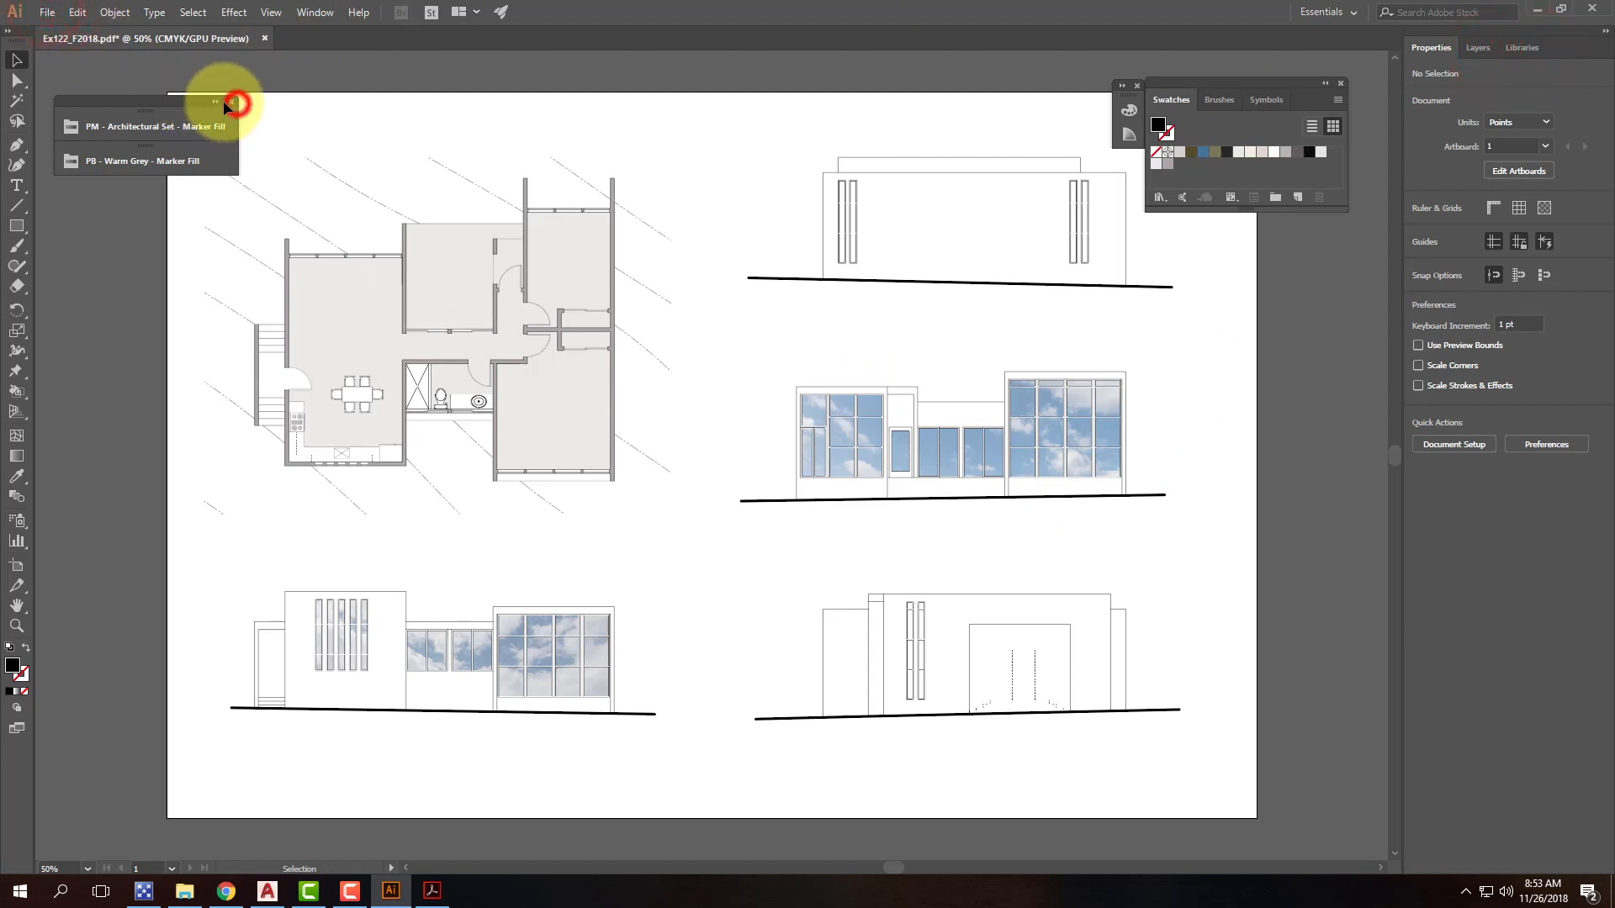
pyautogui.click(19, 81)
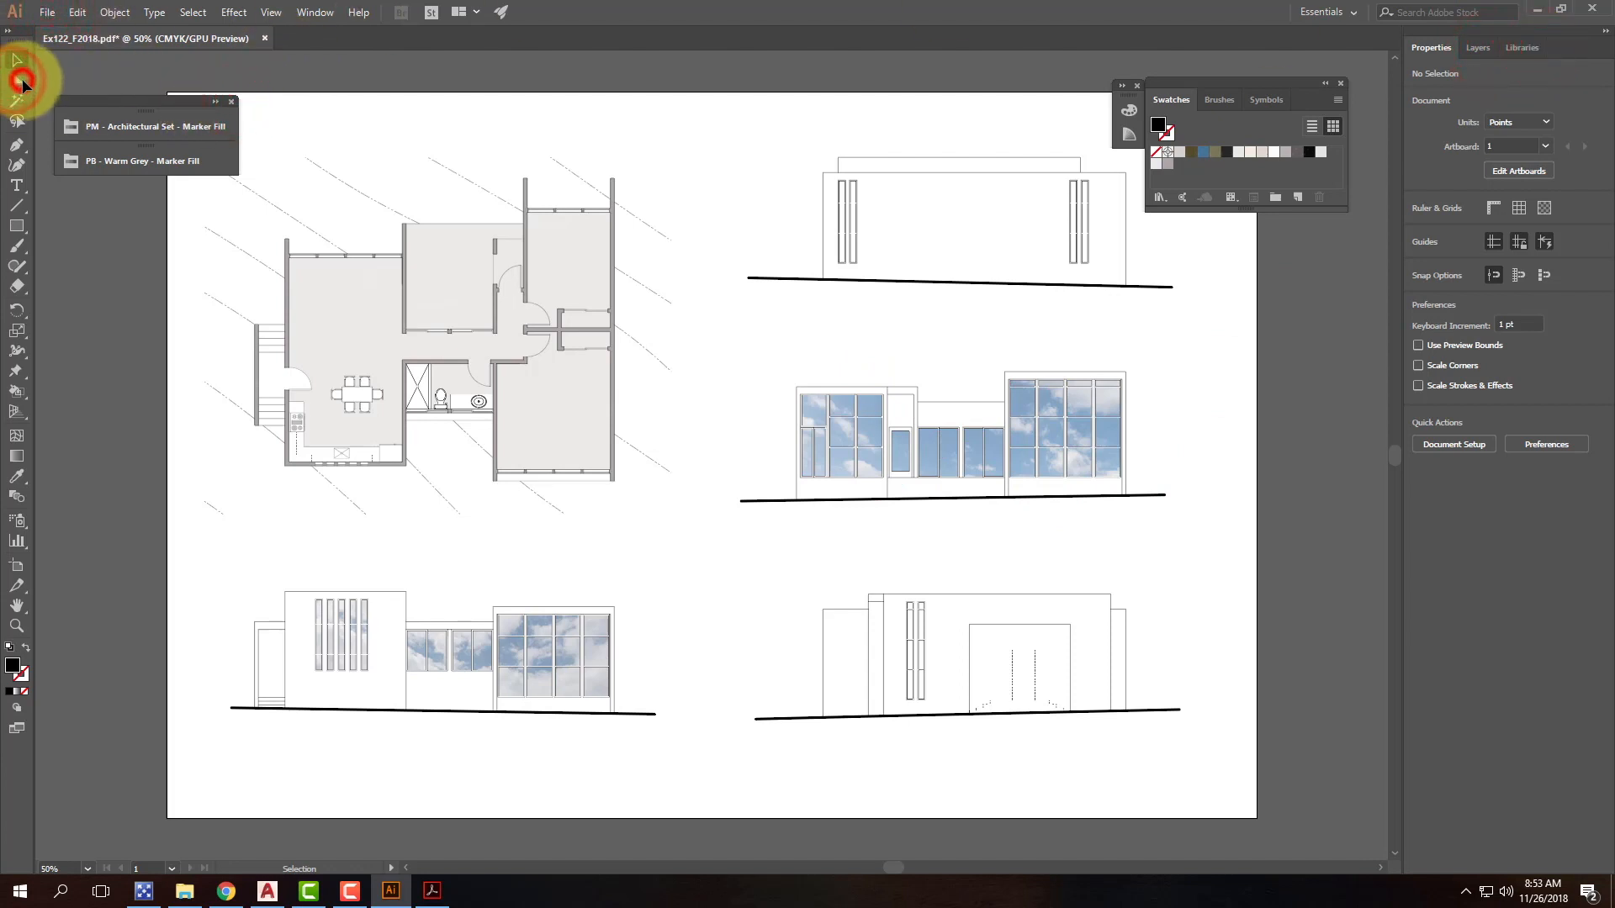
pyautogui.click(90, 461)
pyautogui.click(421, 893)
pyautogui.click(393, 890)
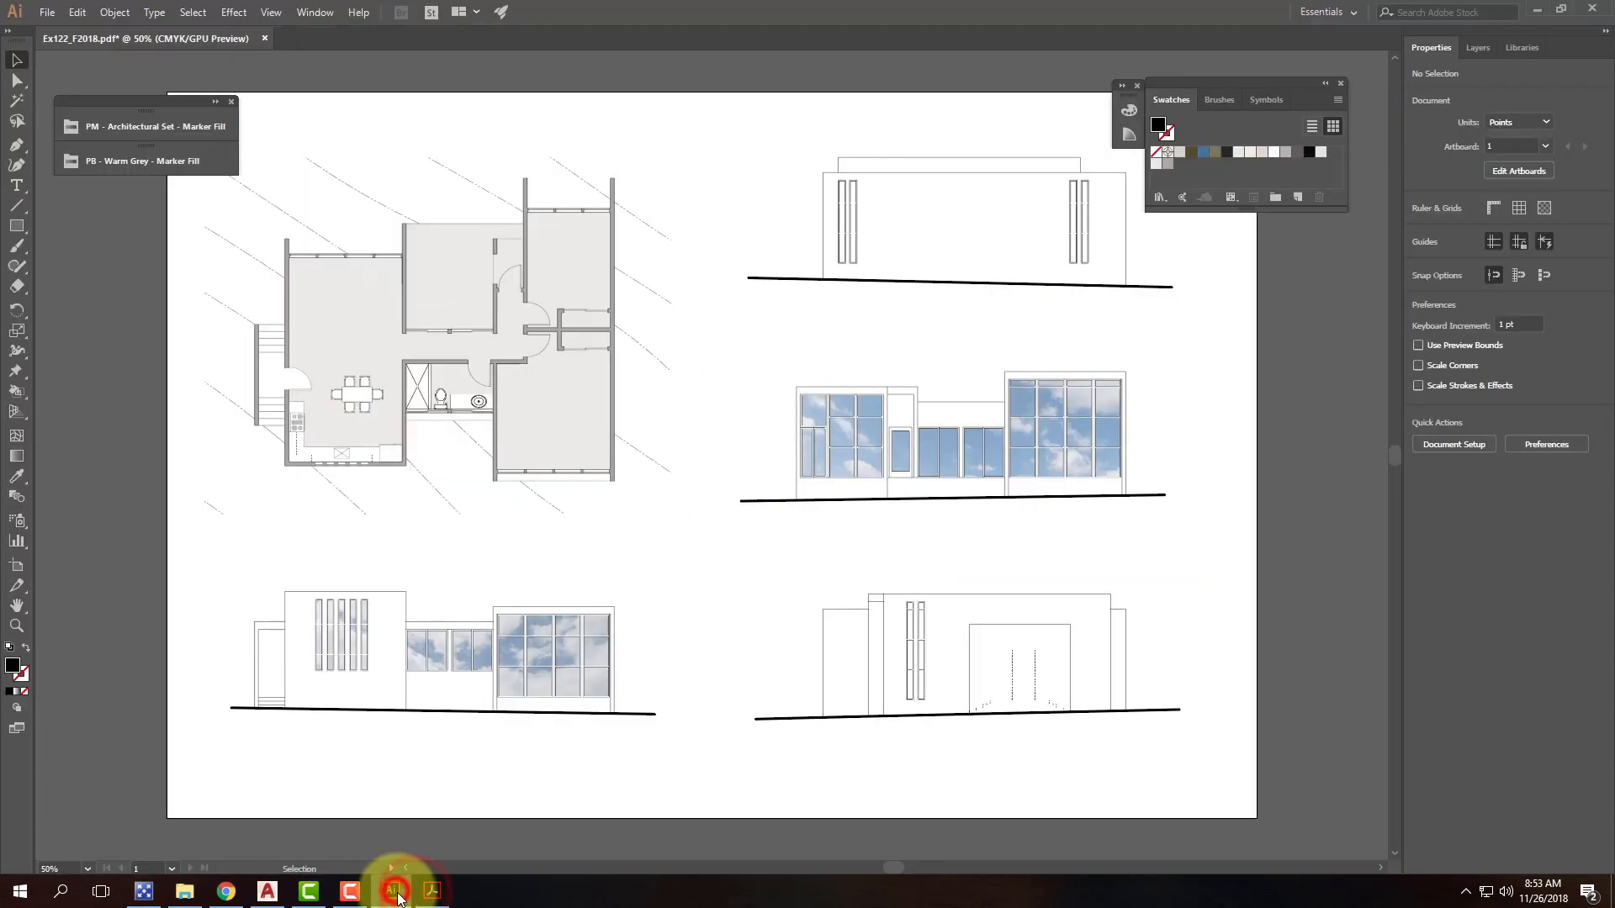
pyautogui.click(320, 622)
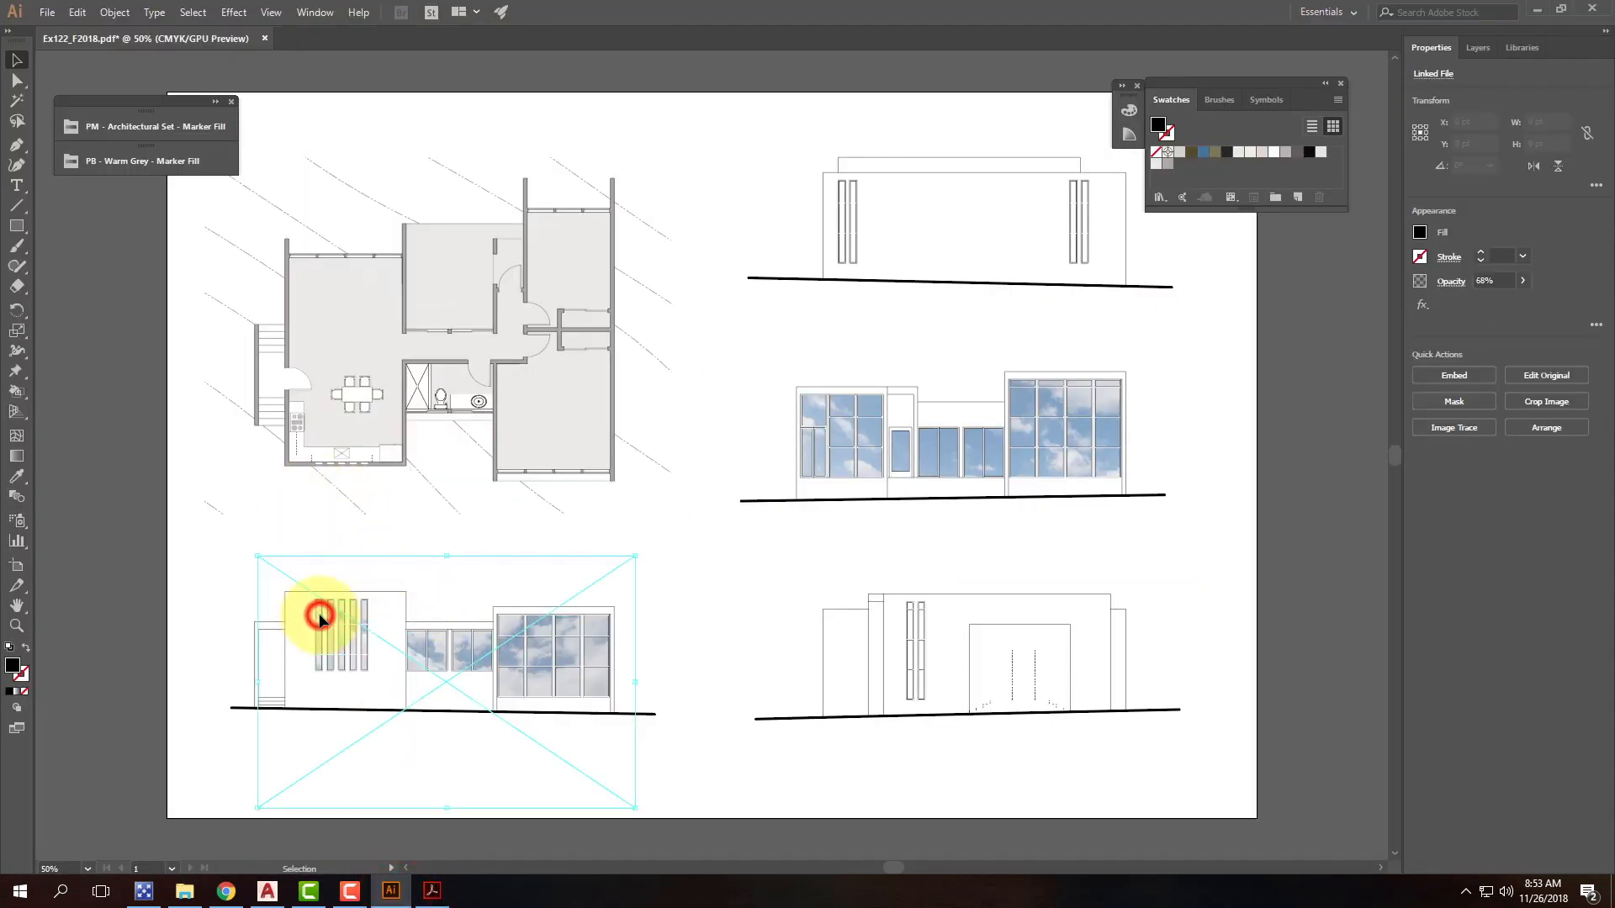
# Step: Create a new layer named Text and move it to the top of the layer stack
pyautogui.click(1473, 48)
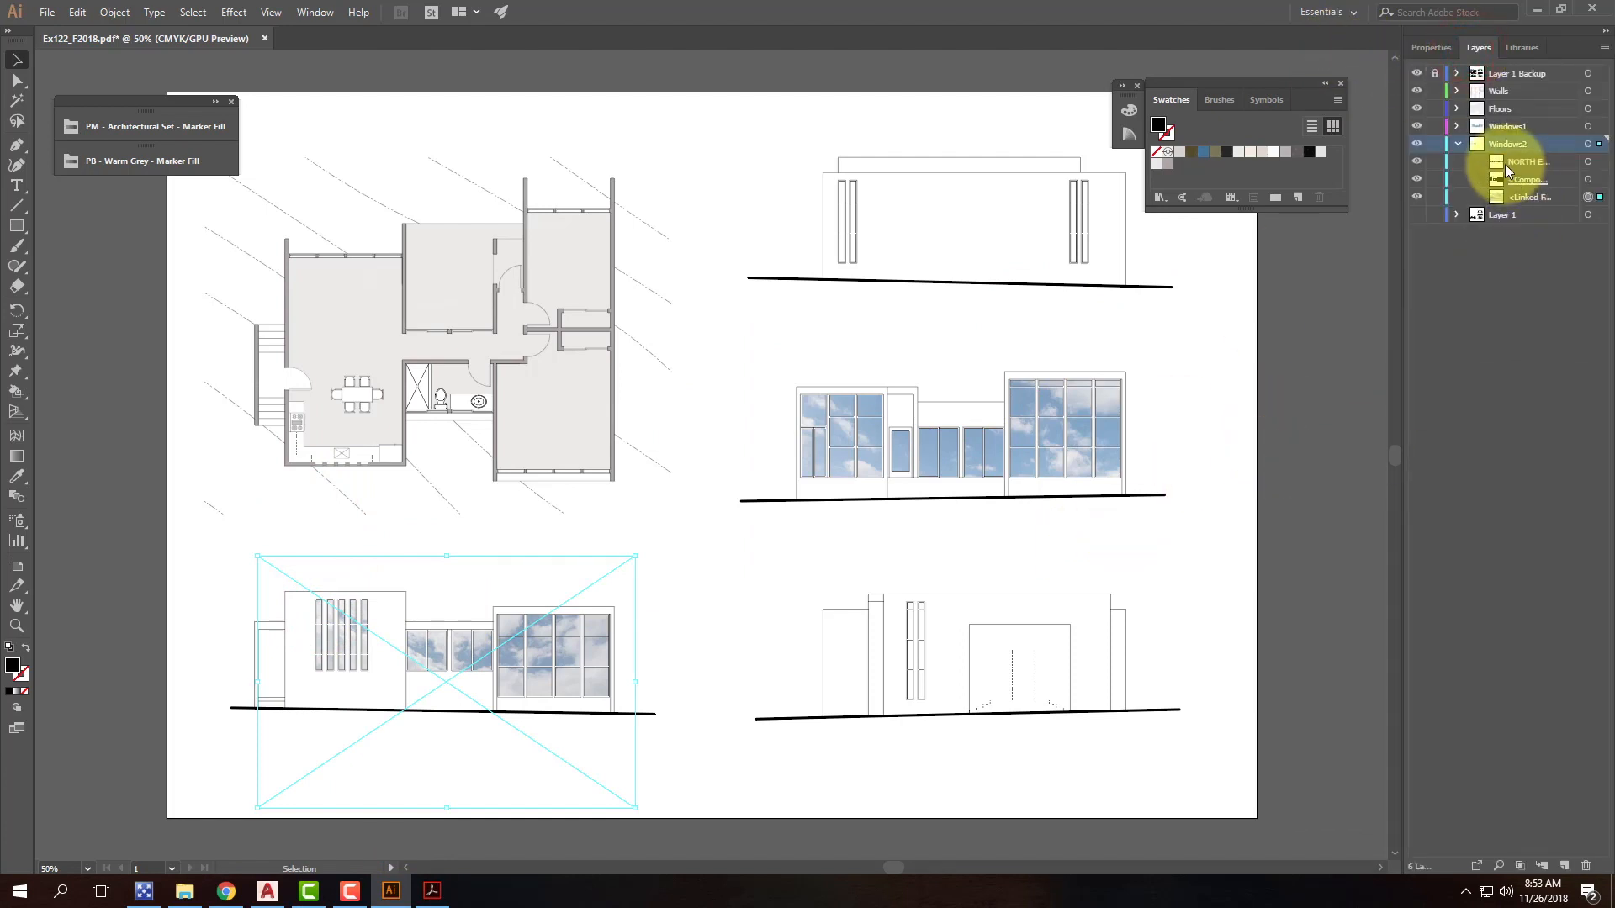
pyautogui.click(1519, 162)
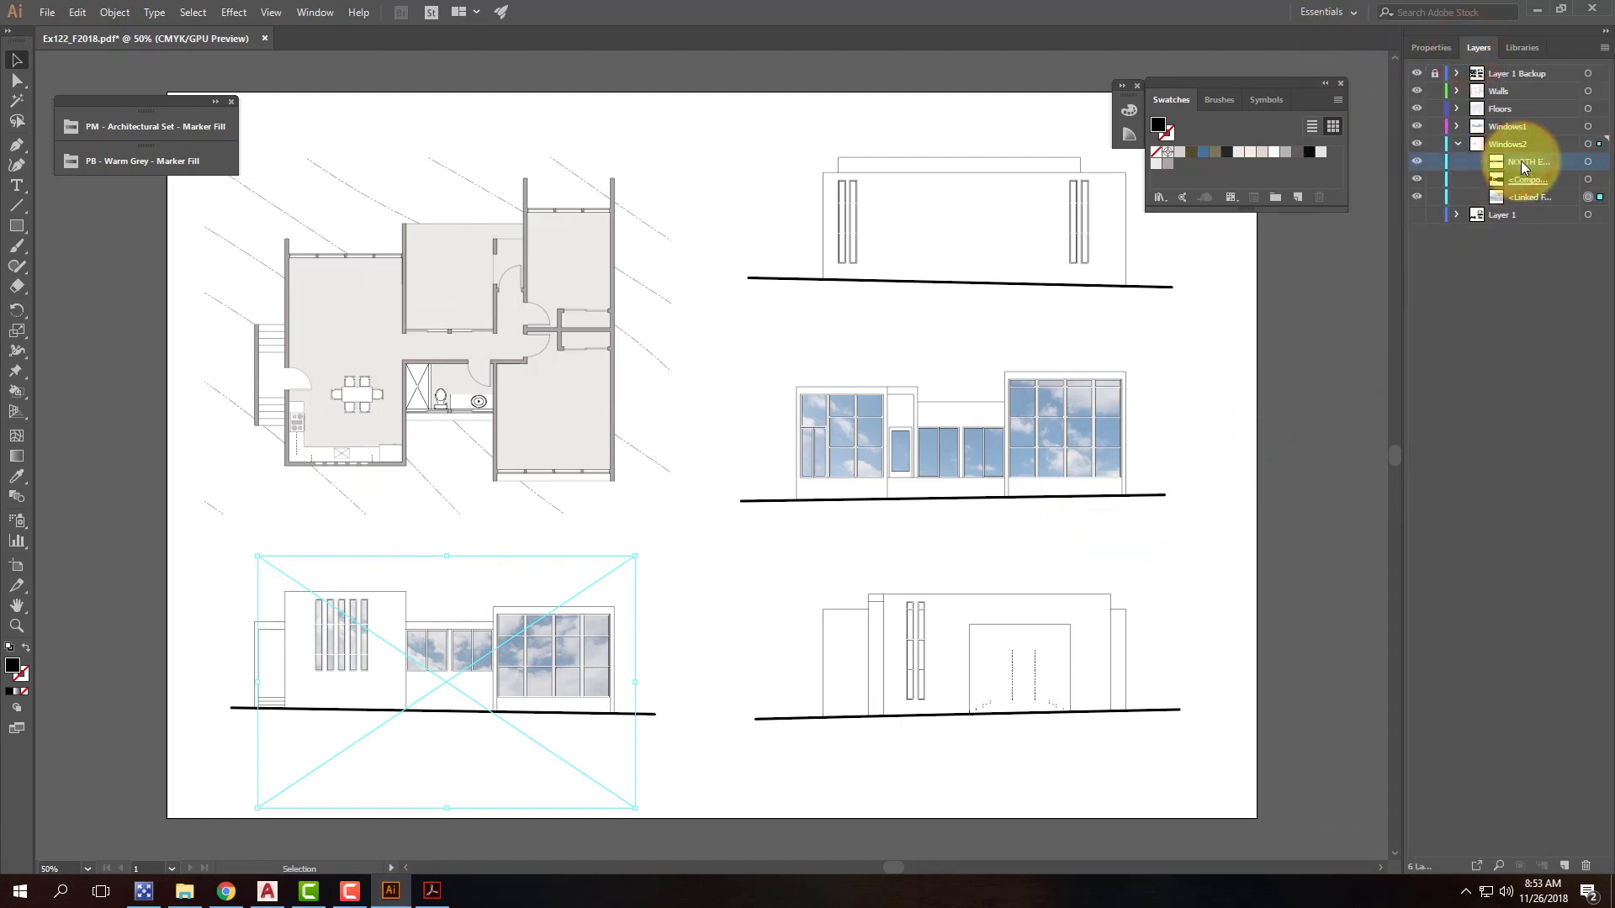
pyautogui.click(1564, 865)
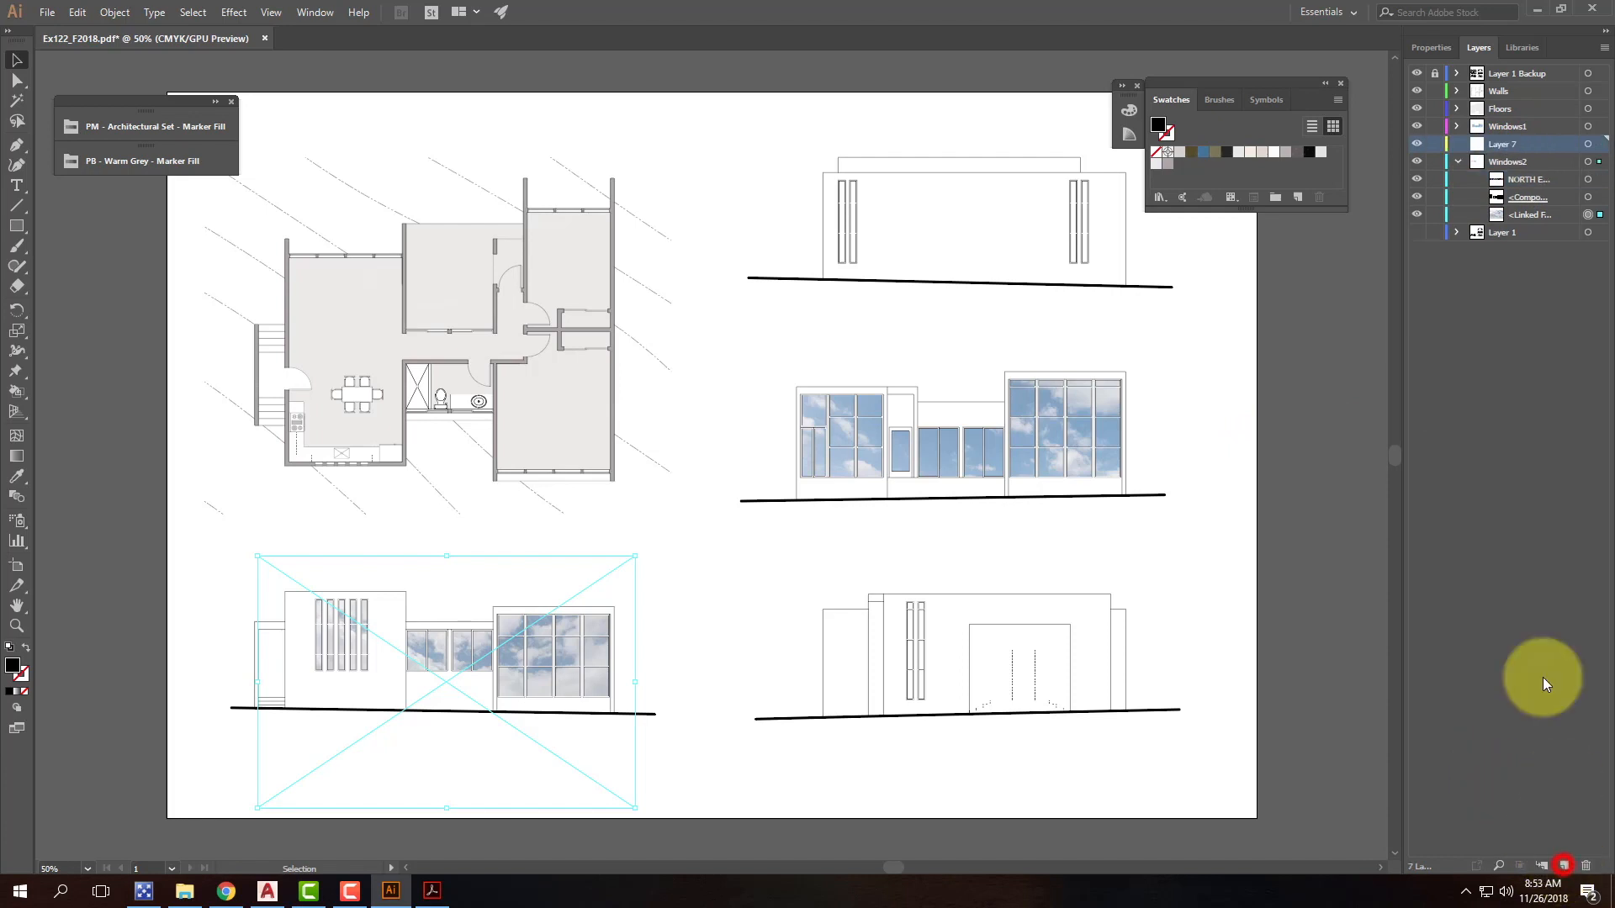
pyautogui.doubleClick(1499, 147)
pyautogui.write('Text')
pyautogui.press('Return')
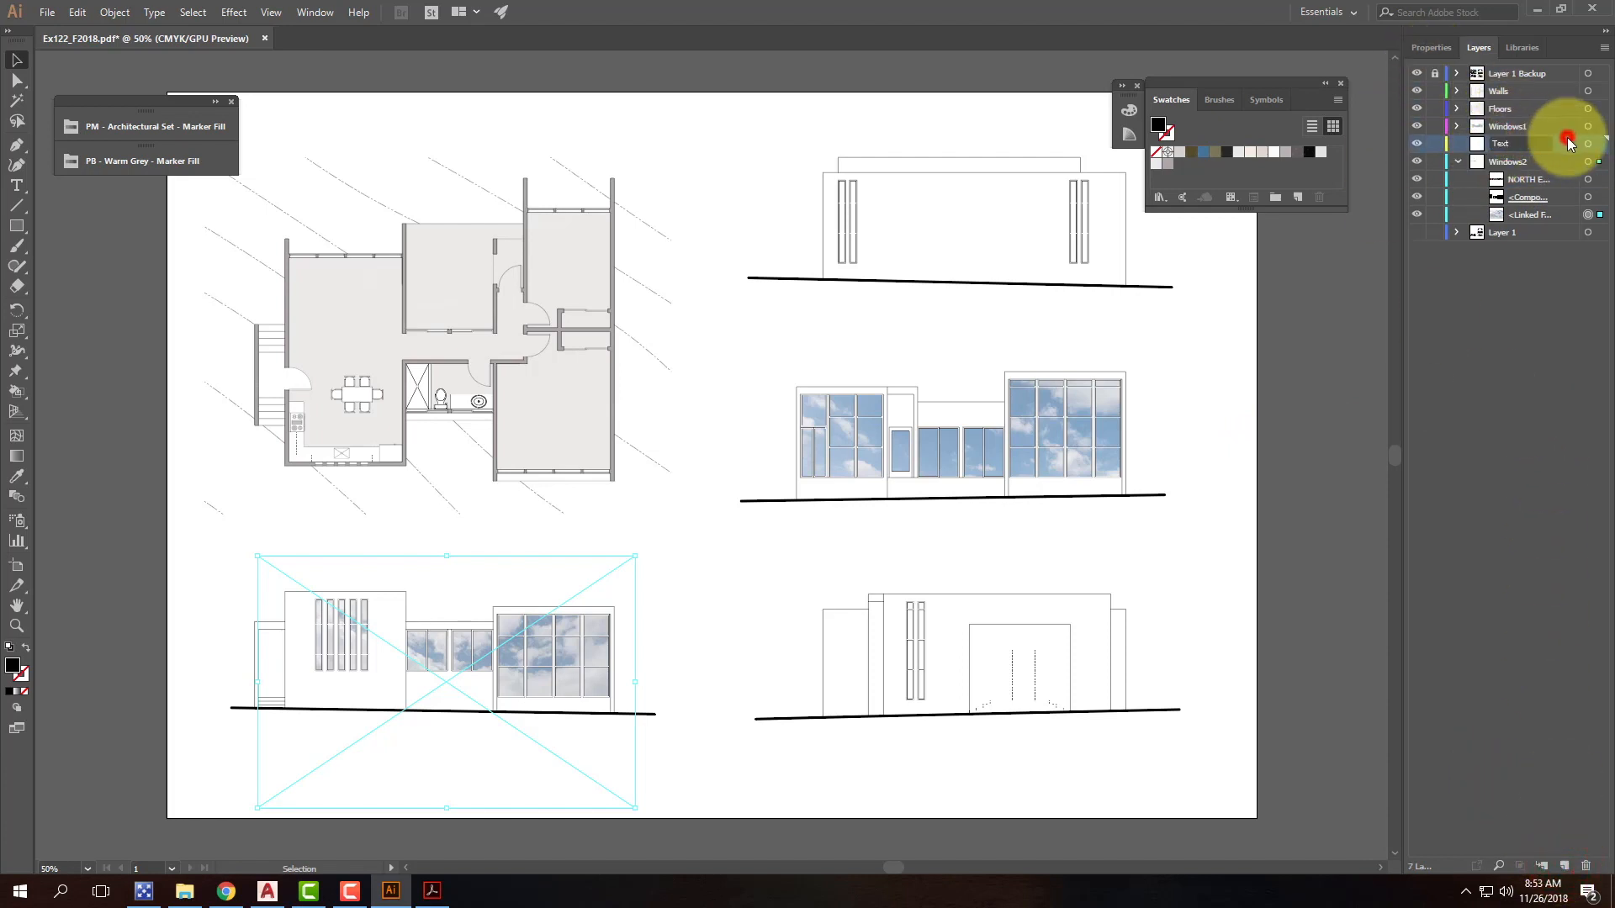
pyautogui.moveTo(1551, 141); pyautogui.dragTo(1547, 66)
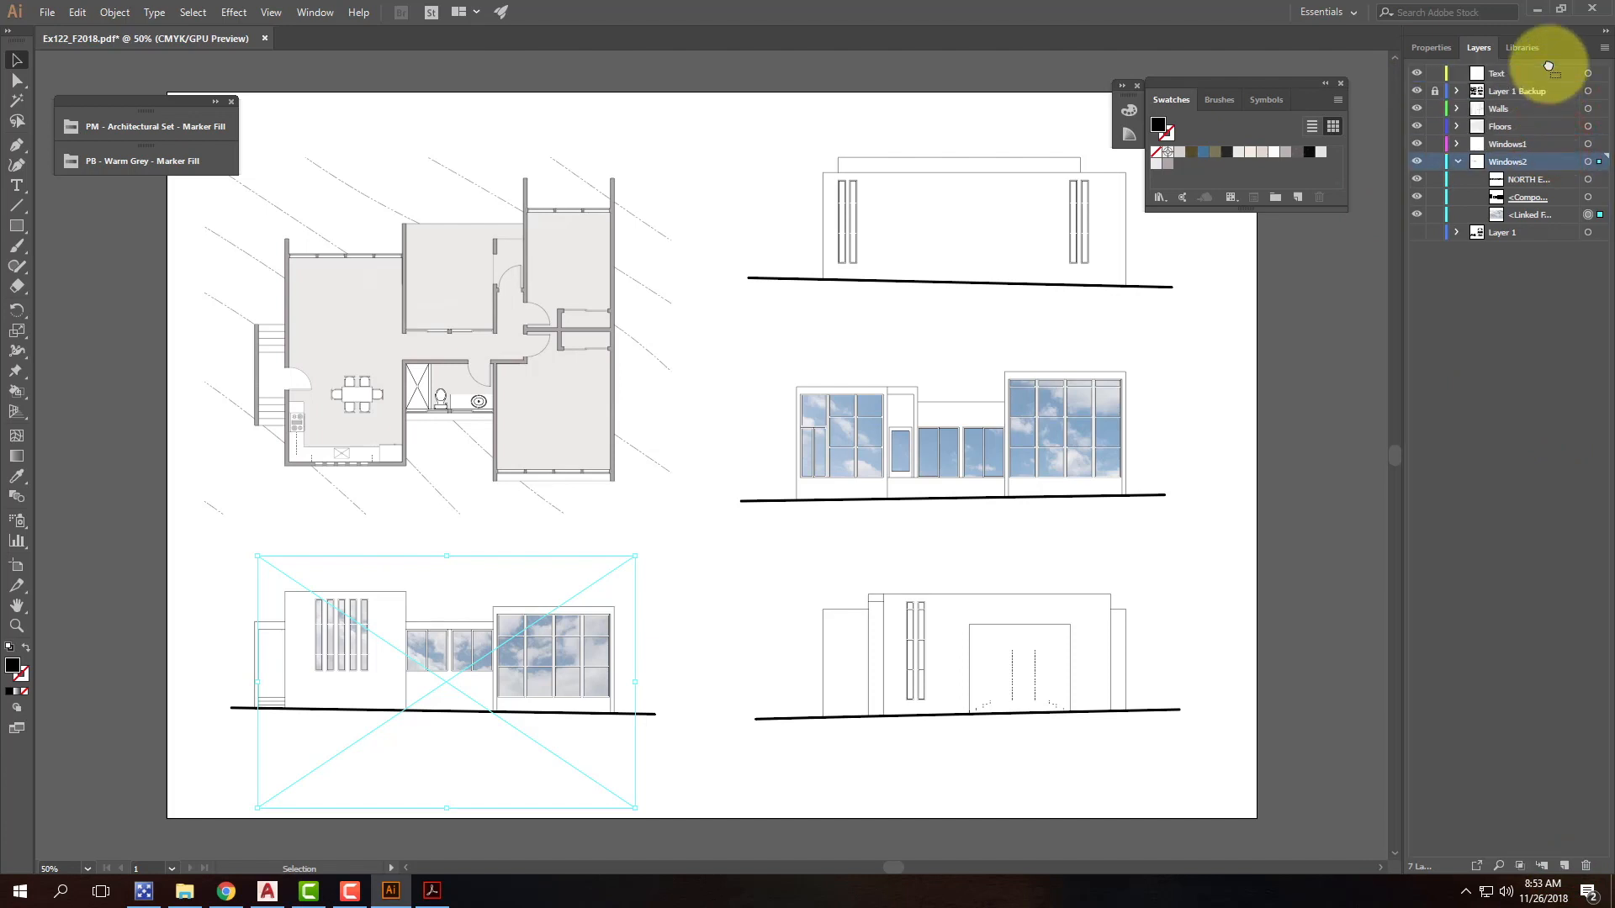
# Step: Move the NORTH ELEVATION label from Windows2 onto the Text layer and place it just under the ground line, near its right end
pyautogui.click(1587, 179)
pyautogui.moveTo(1599, 179); pyautogui.dragTo(1602, 74)
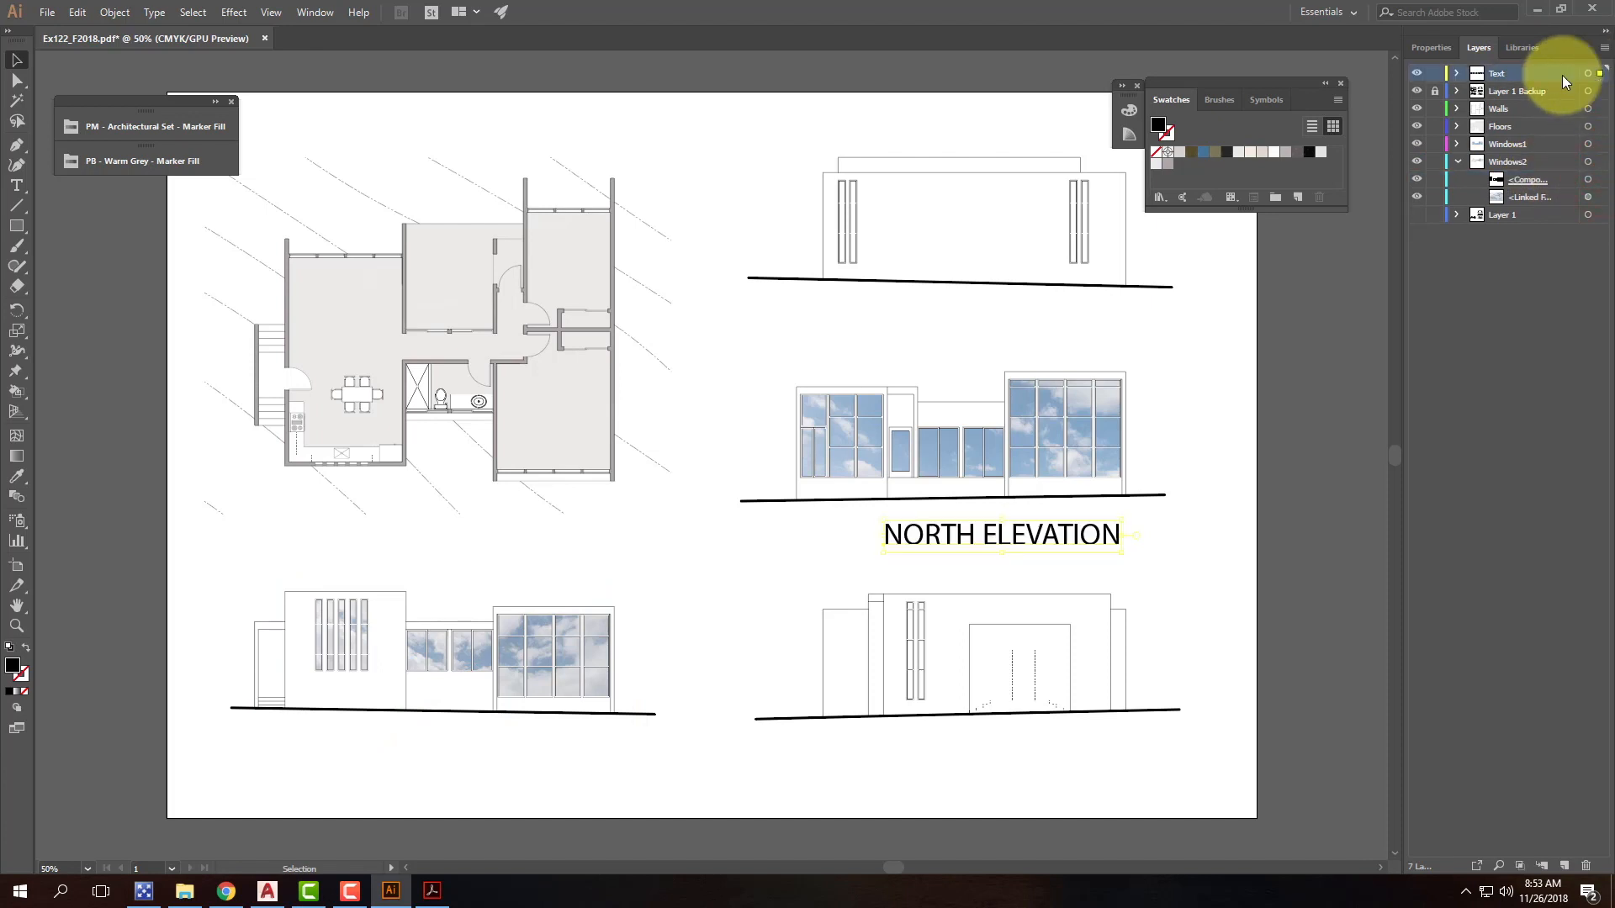
pyautogui.click(1440, 402)
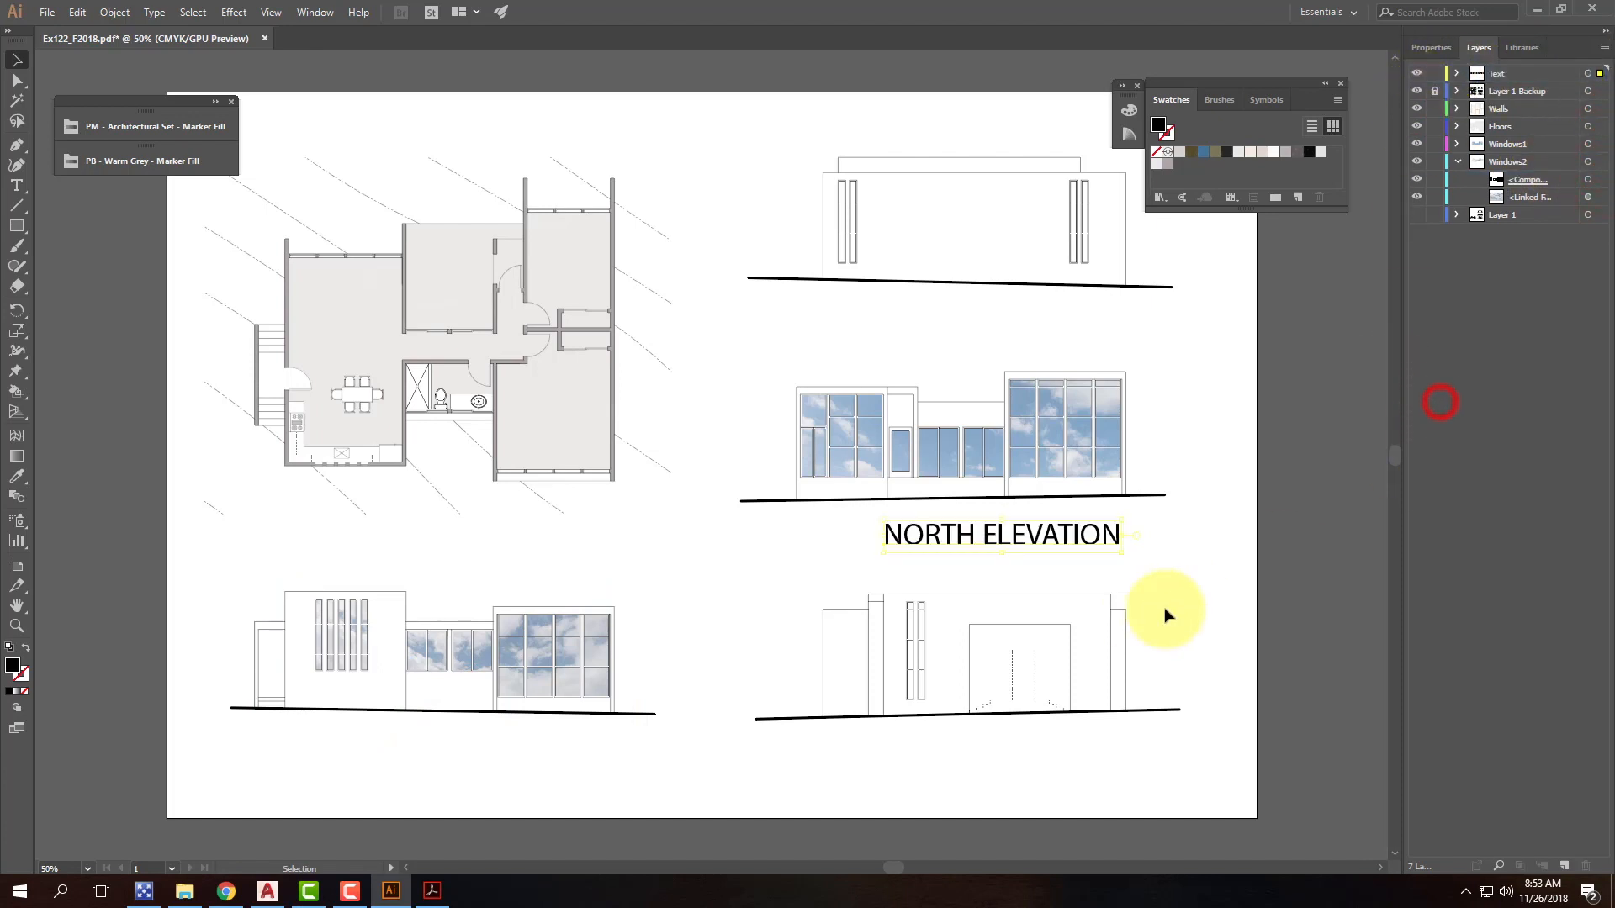
pyautogui.click(1290, 549)
pyautogui.click(1046, 545)
pyautogui.moveTo(1046, 545); pyautogui.dragTo(1079, 529)
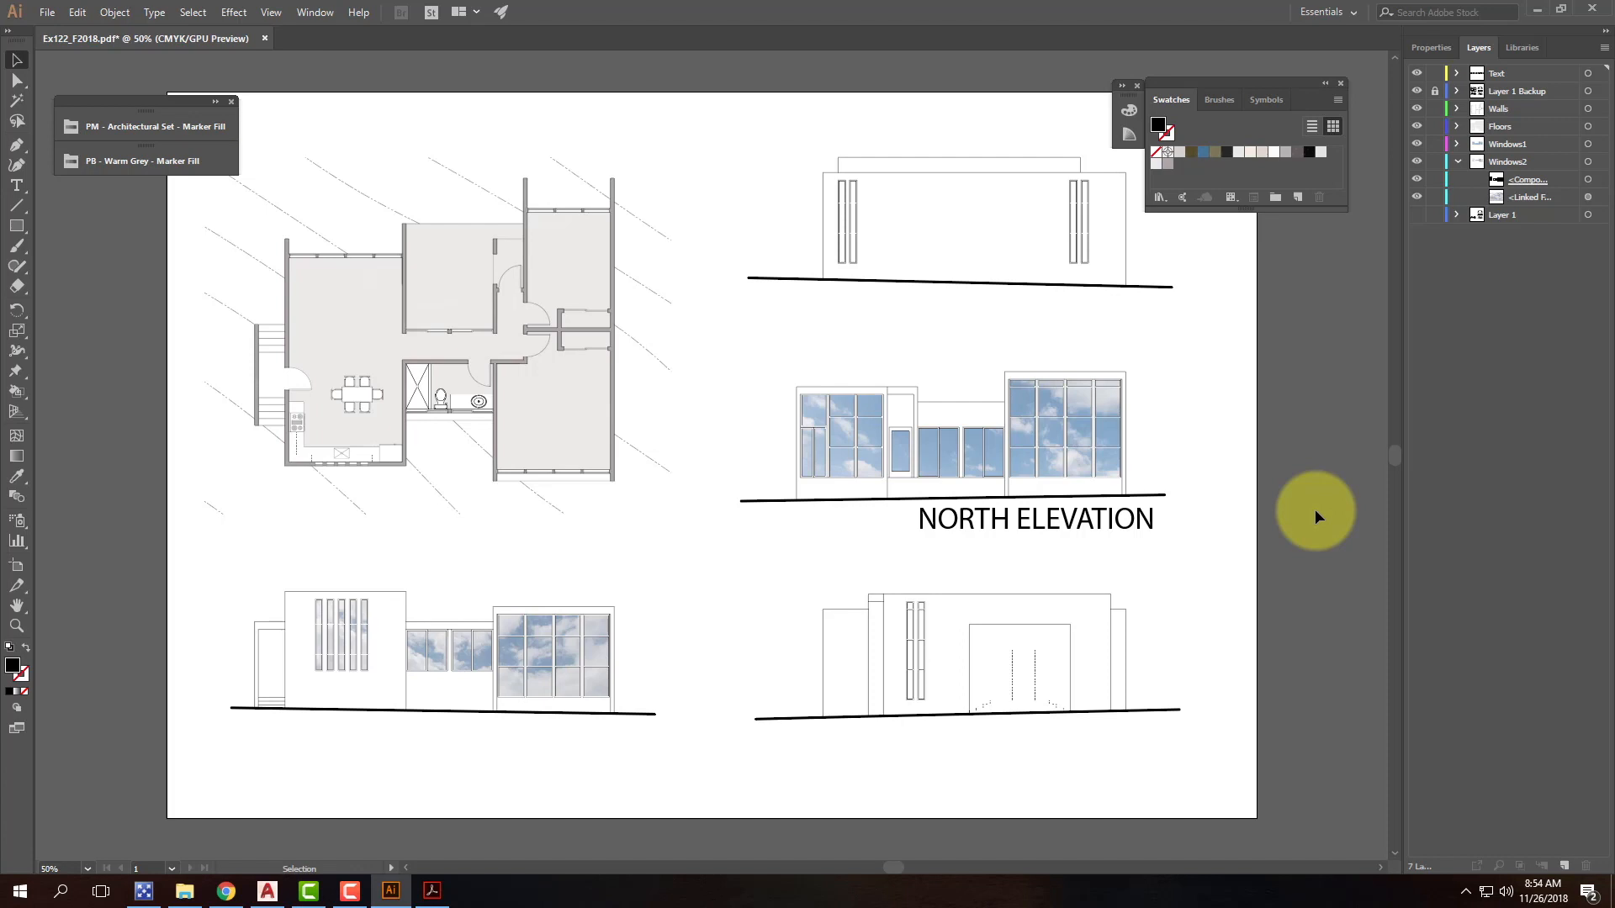
# Step: Set the font size of the whole NORTH ELEVATION label to 14 pt and leave it deselected
pyautogui.click(1132, 519)
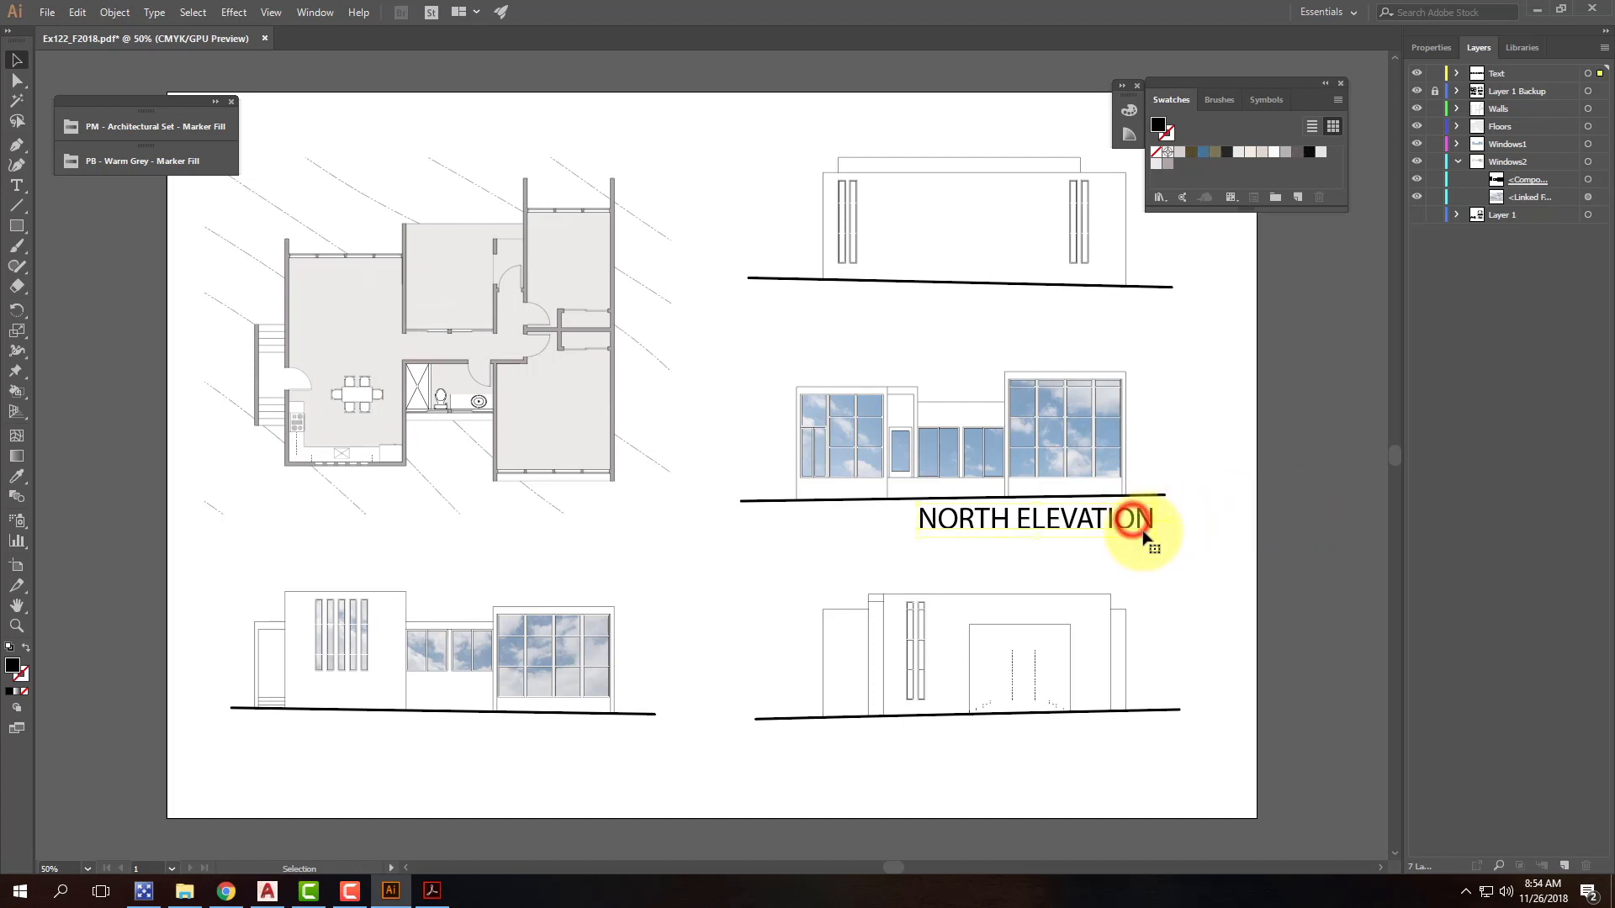
pyautogui.hotkey('ctrl', '=')
pyautogui.hotkey('ctrl', '=')
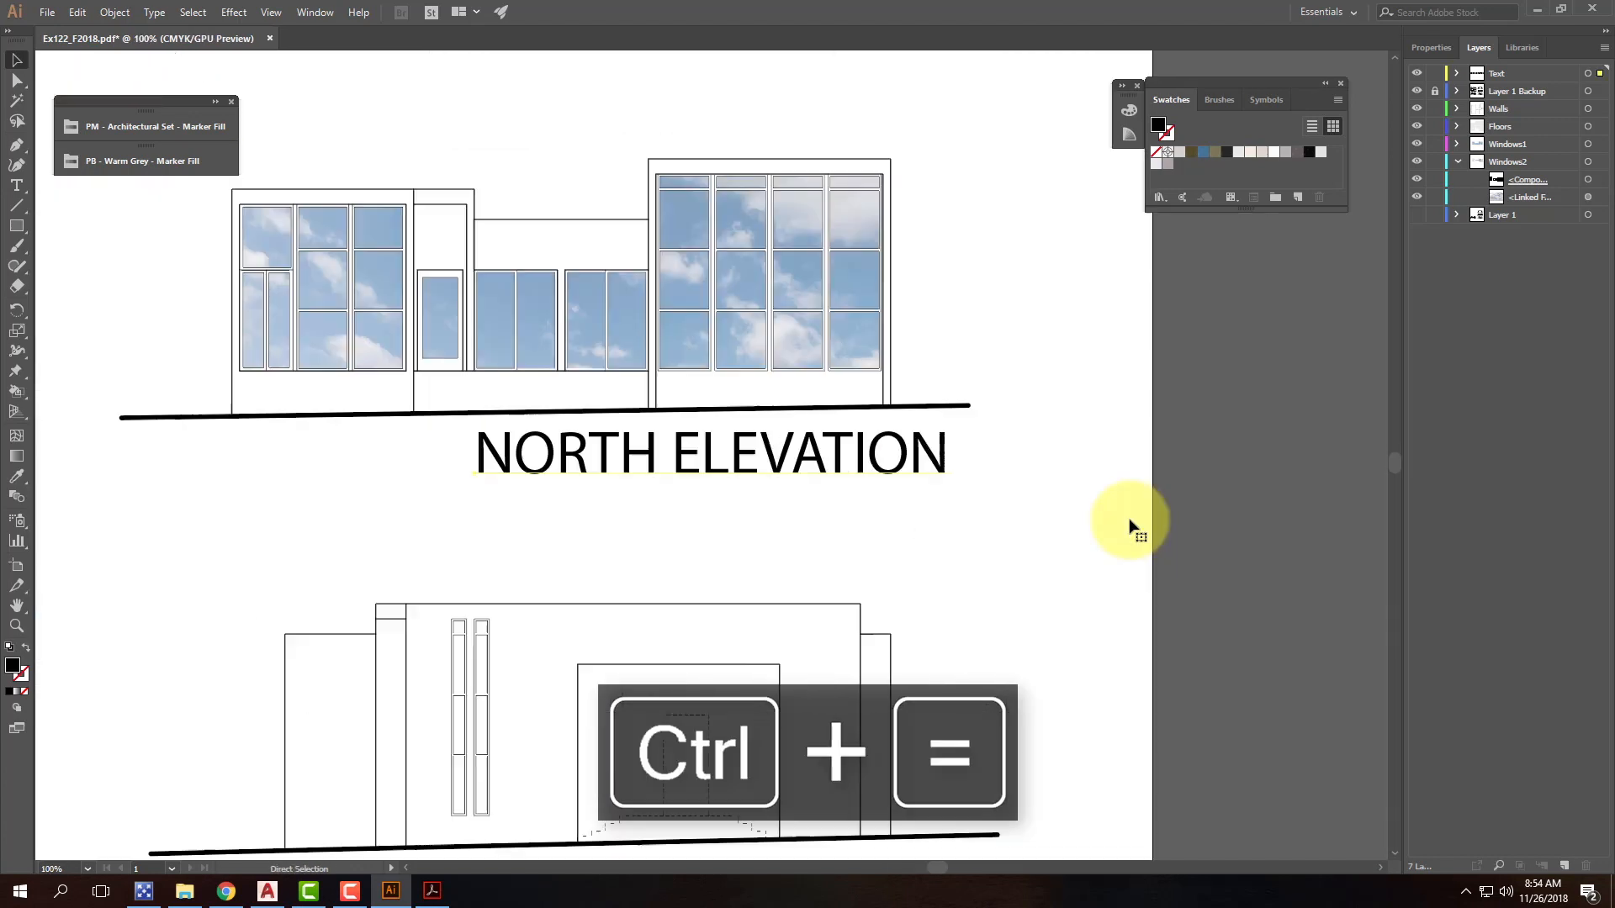
pyautogui.doubleClick(999, 456)
pyautogui.hotkey('ctrl', 'a')
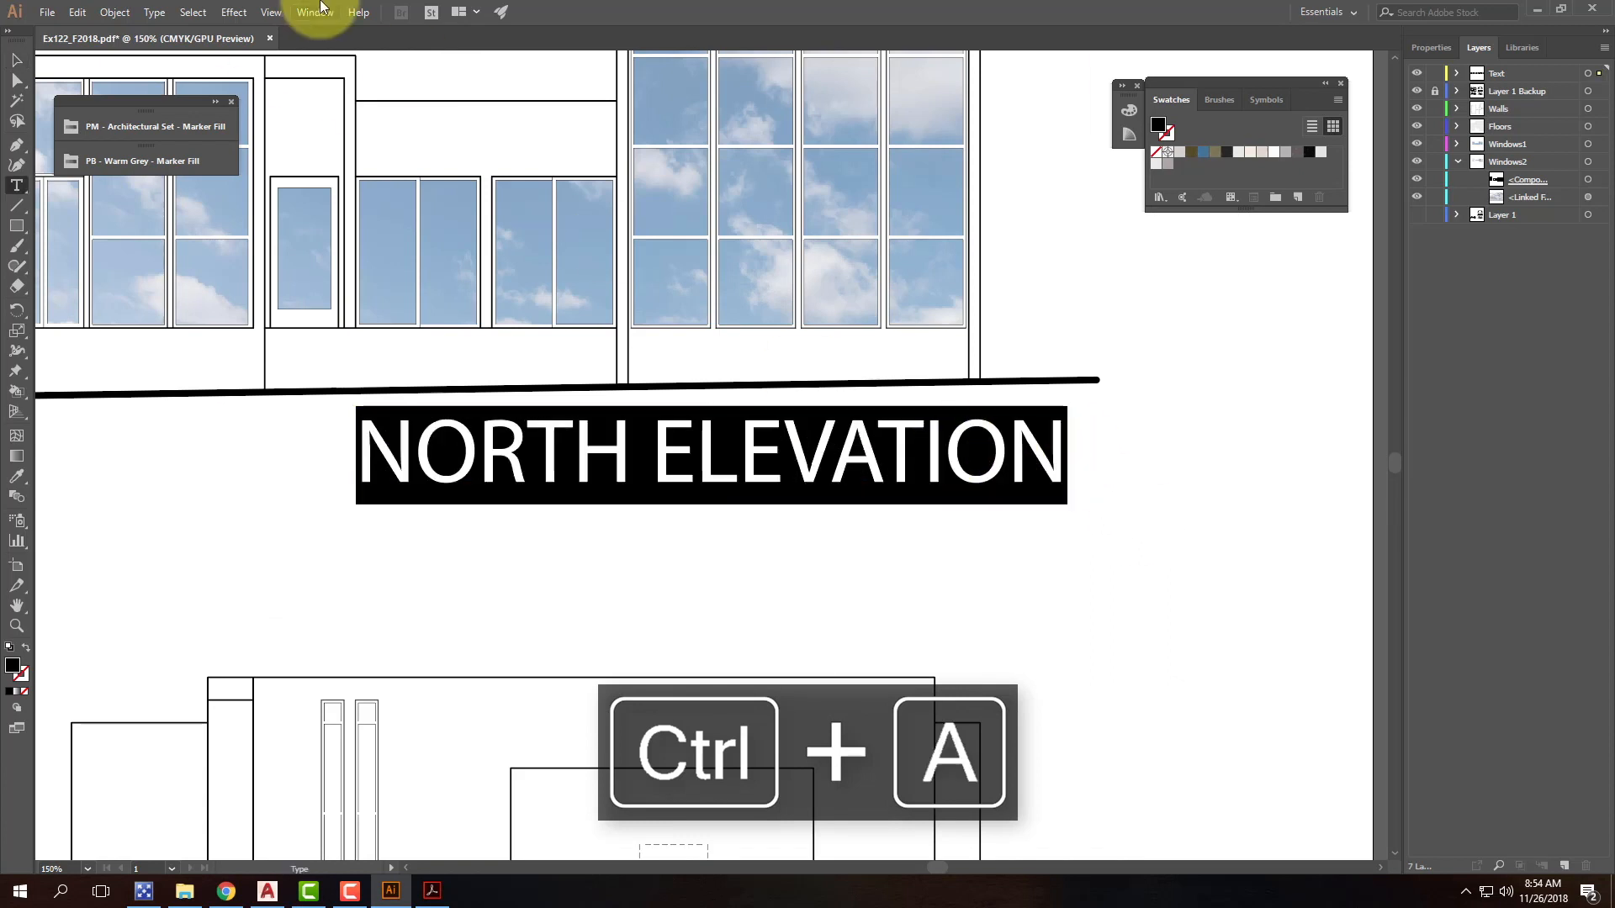
pyautogui.click(1413, 52)
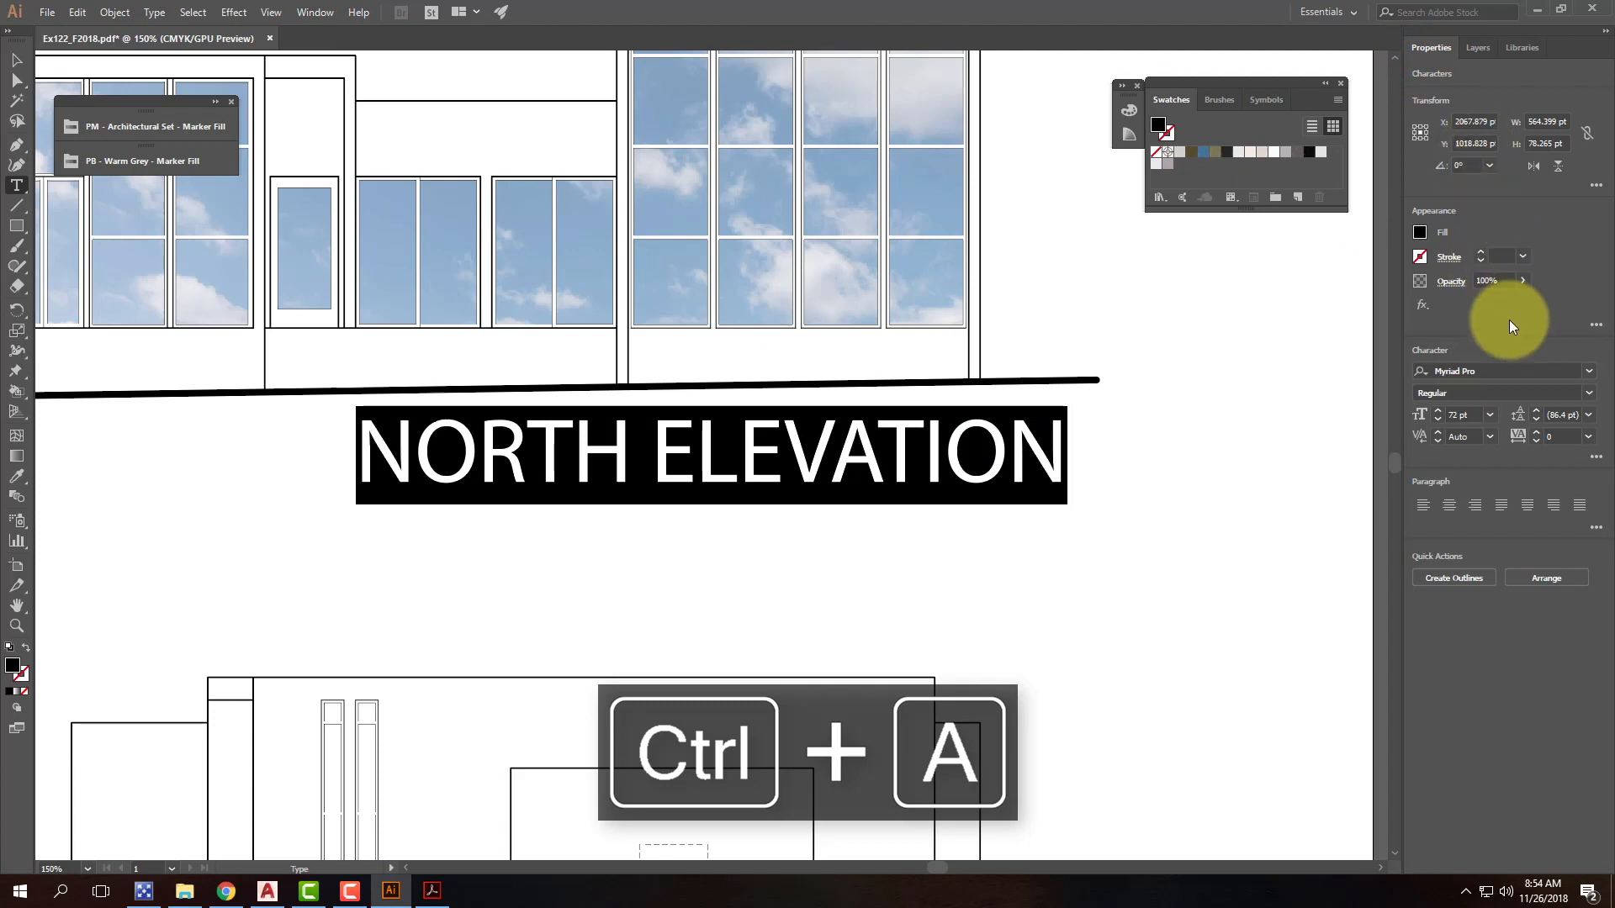
pyautogui.click(1467, 414)
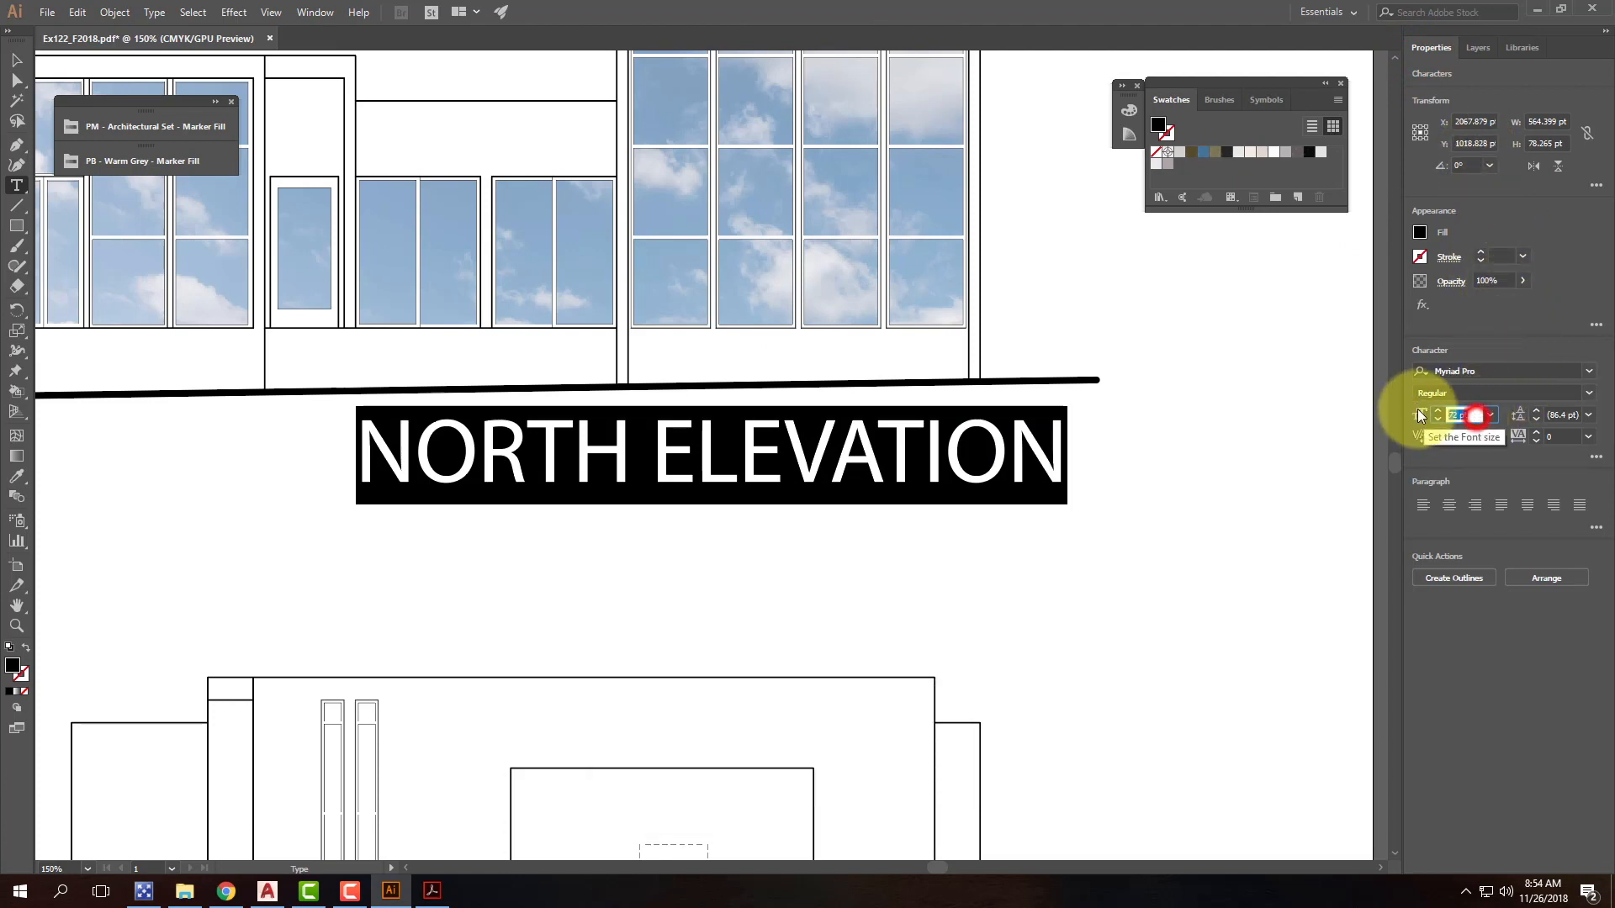
pyautogui.write('14')
pyautogui.press('Tab')
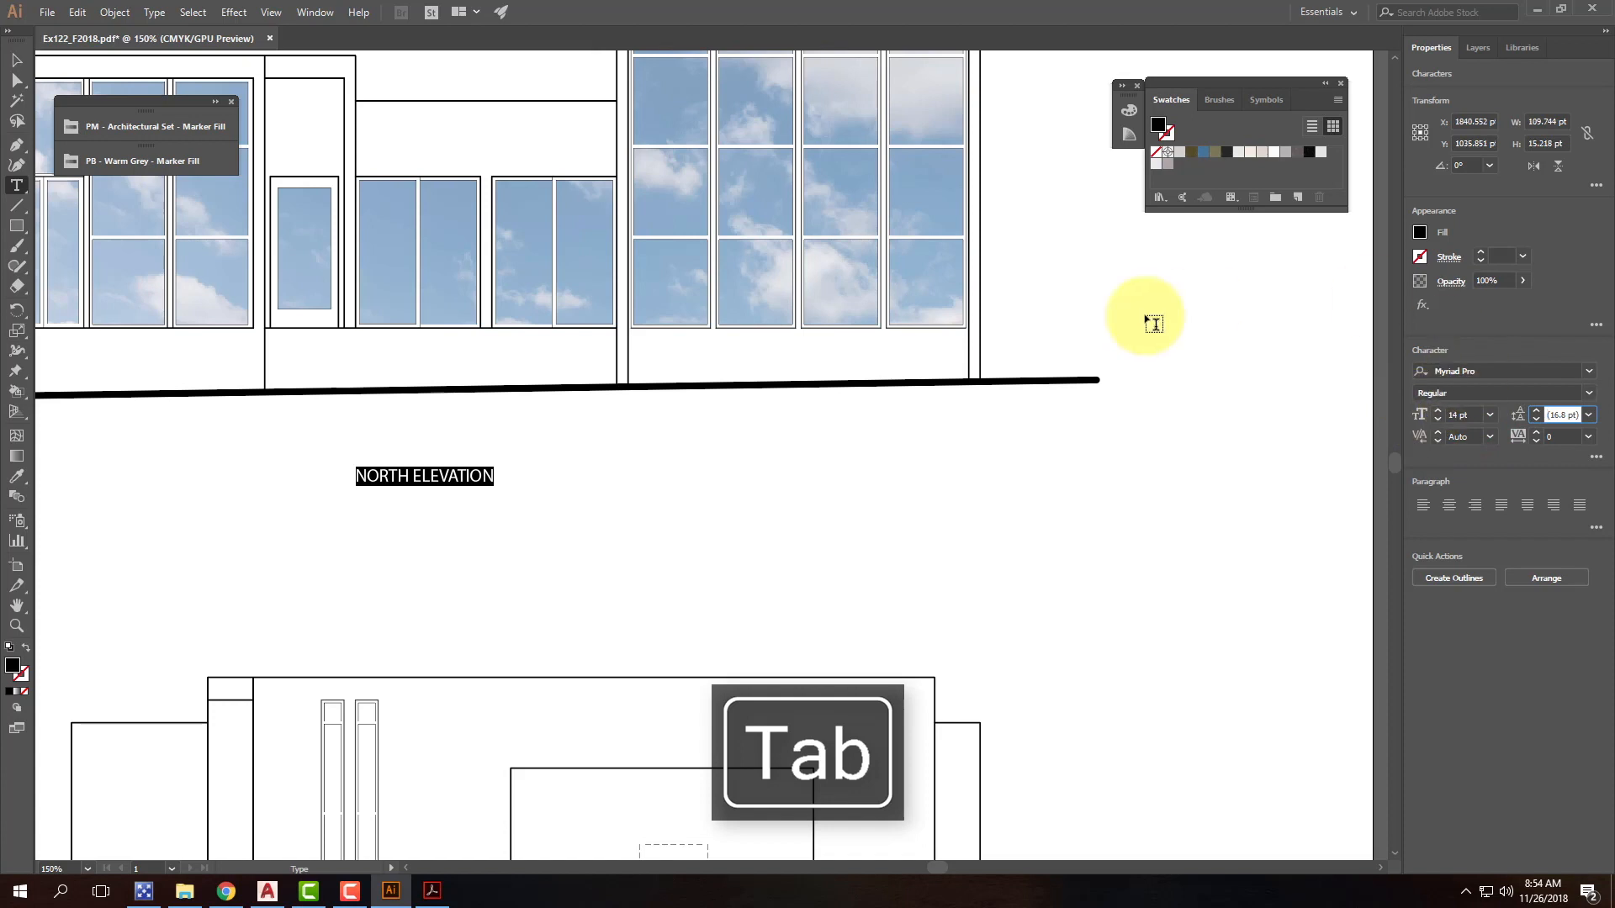
pyautogui.click(17, 68)
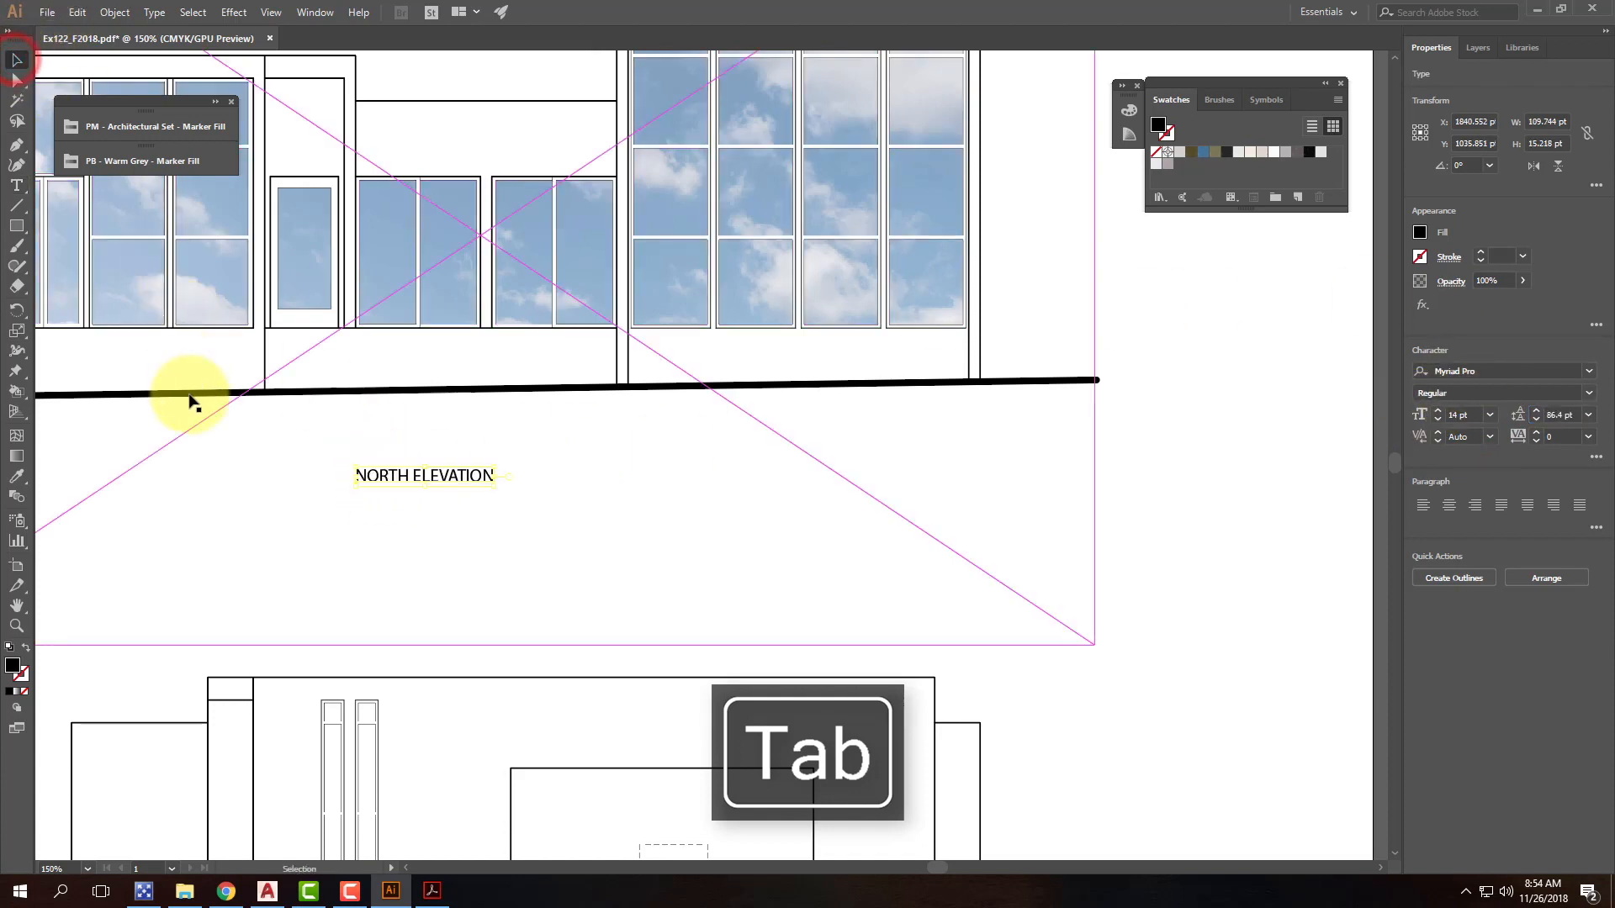
pyautogui.click(1164, 456)
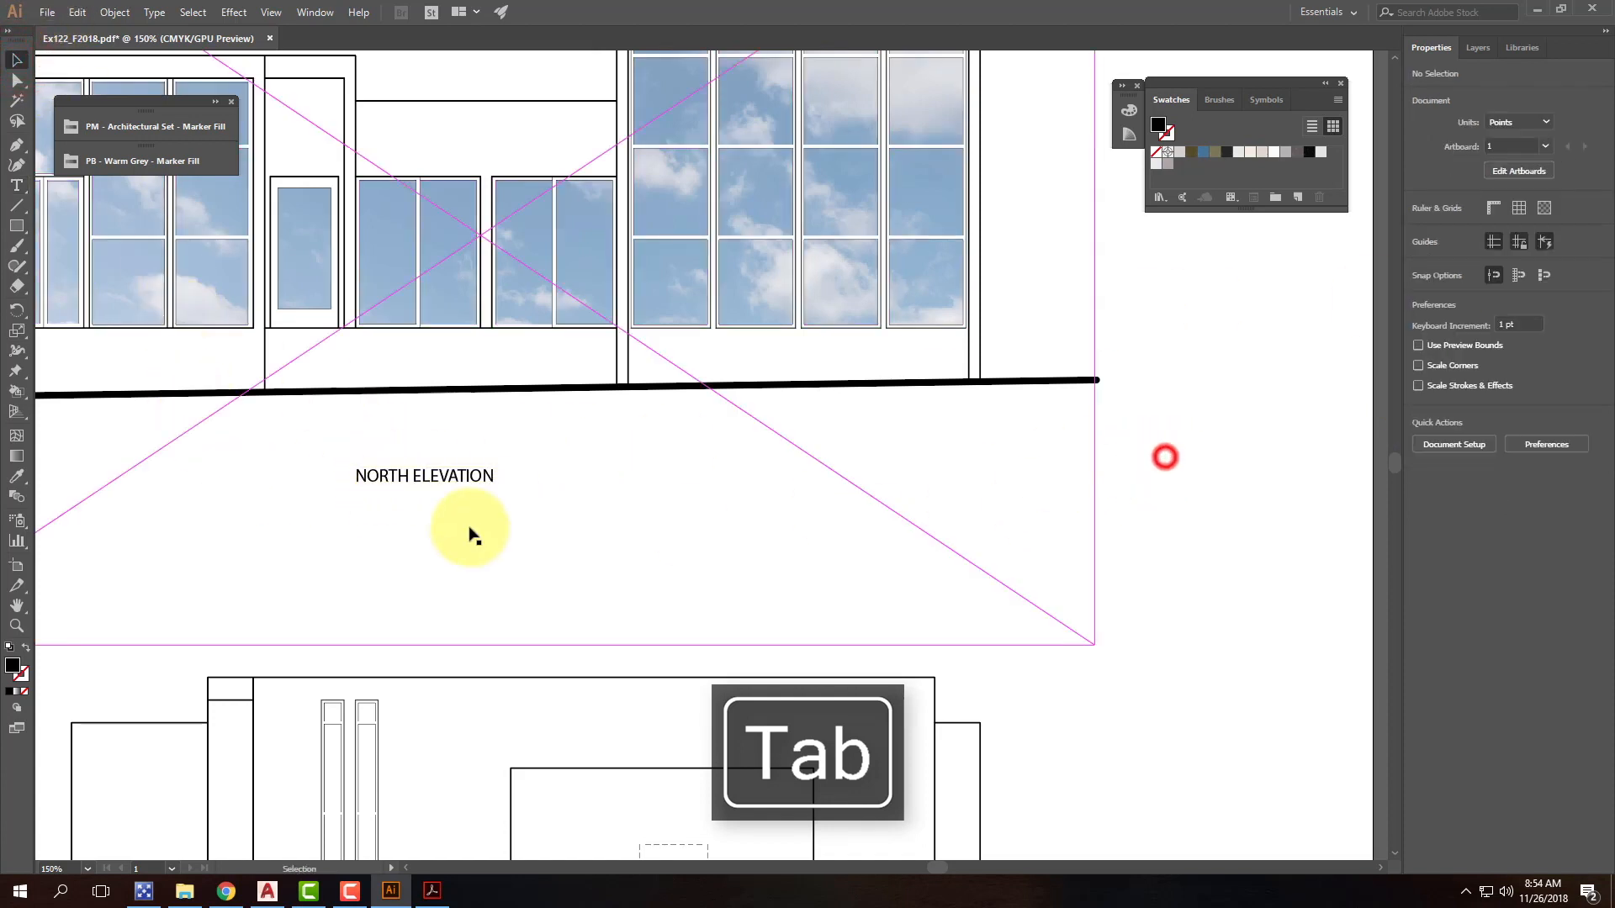
# Step: Move the shrunken NORTH ELEVATION label to below the right end of the elevation's ground line
pyautogui.click(444, 475)
pyautogui.moveTo(446, 481); pyautogui.dragTo(978, 498)
pyautogui.click(1170, 492)
pyautogui.press('space')
pyautogui.moveTo(646, 436)
pyautogui.mouseDown()
pyautogui.moveTo(1099, 440)
pyautogui.moveTo(667, 455)
pyautogui.mouseUp()
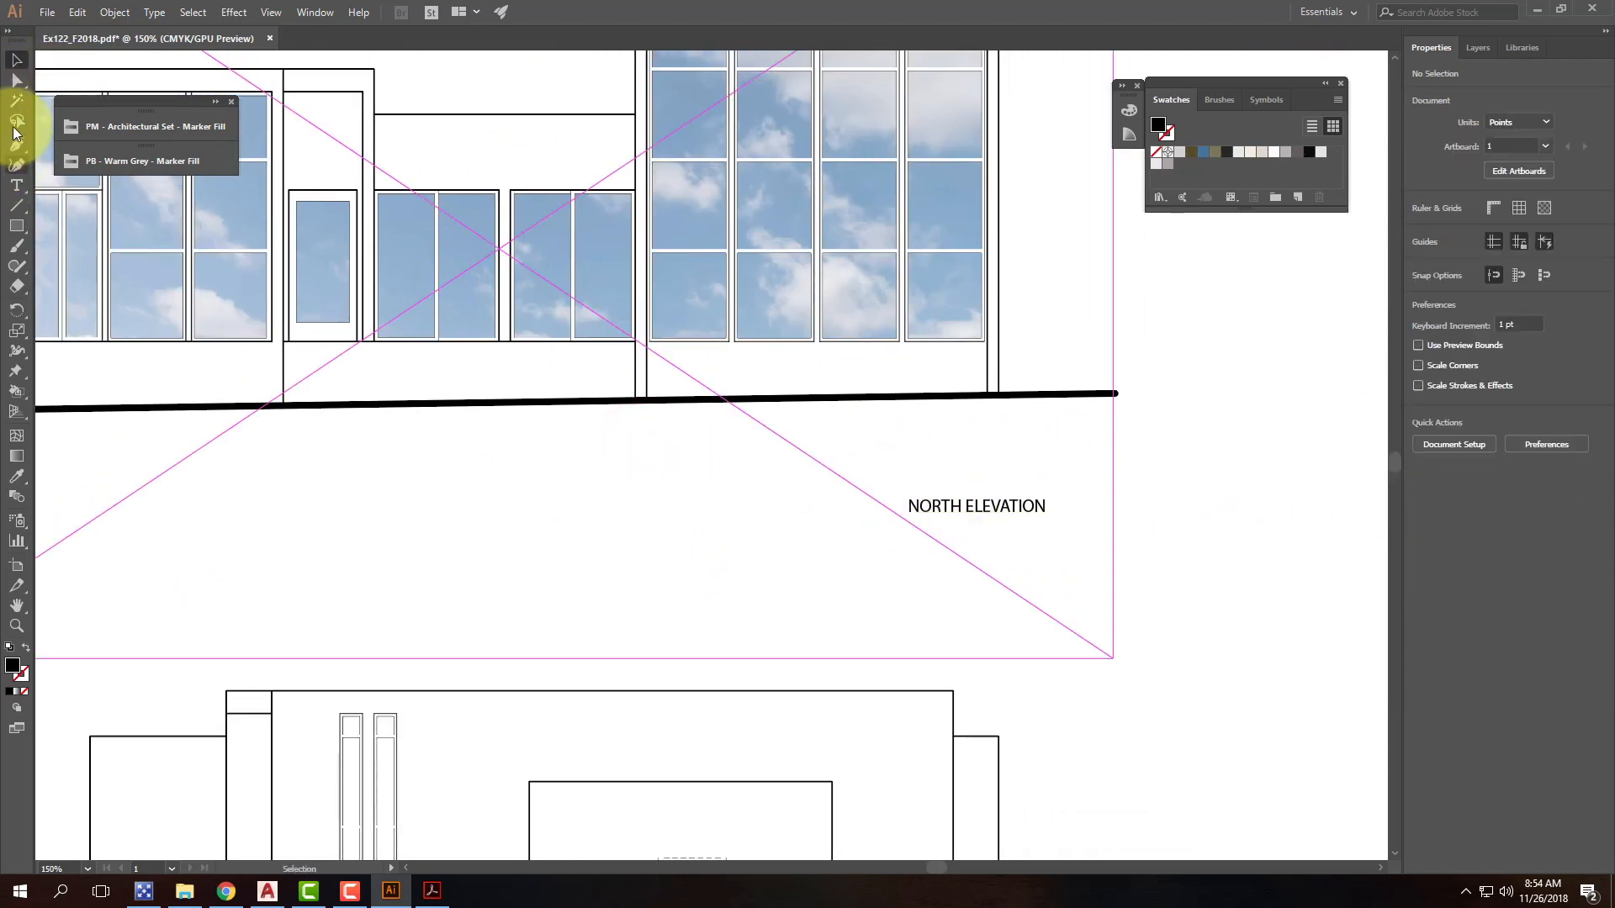
# Step: Draw a line about 223 pt long beneath the NORTH ELEVATION label and give it a black 1 pt stroke with no fill
pyautogui.click(17, 205)
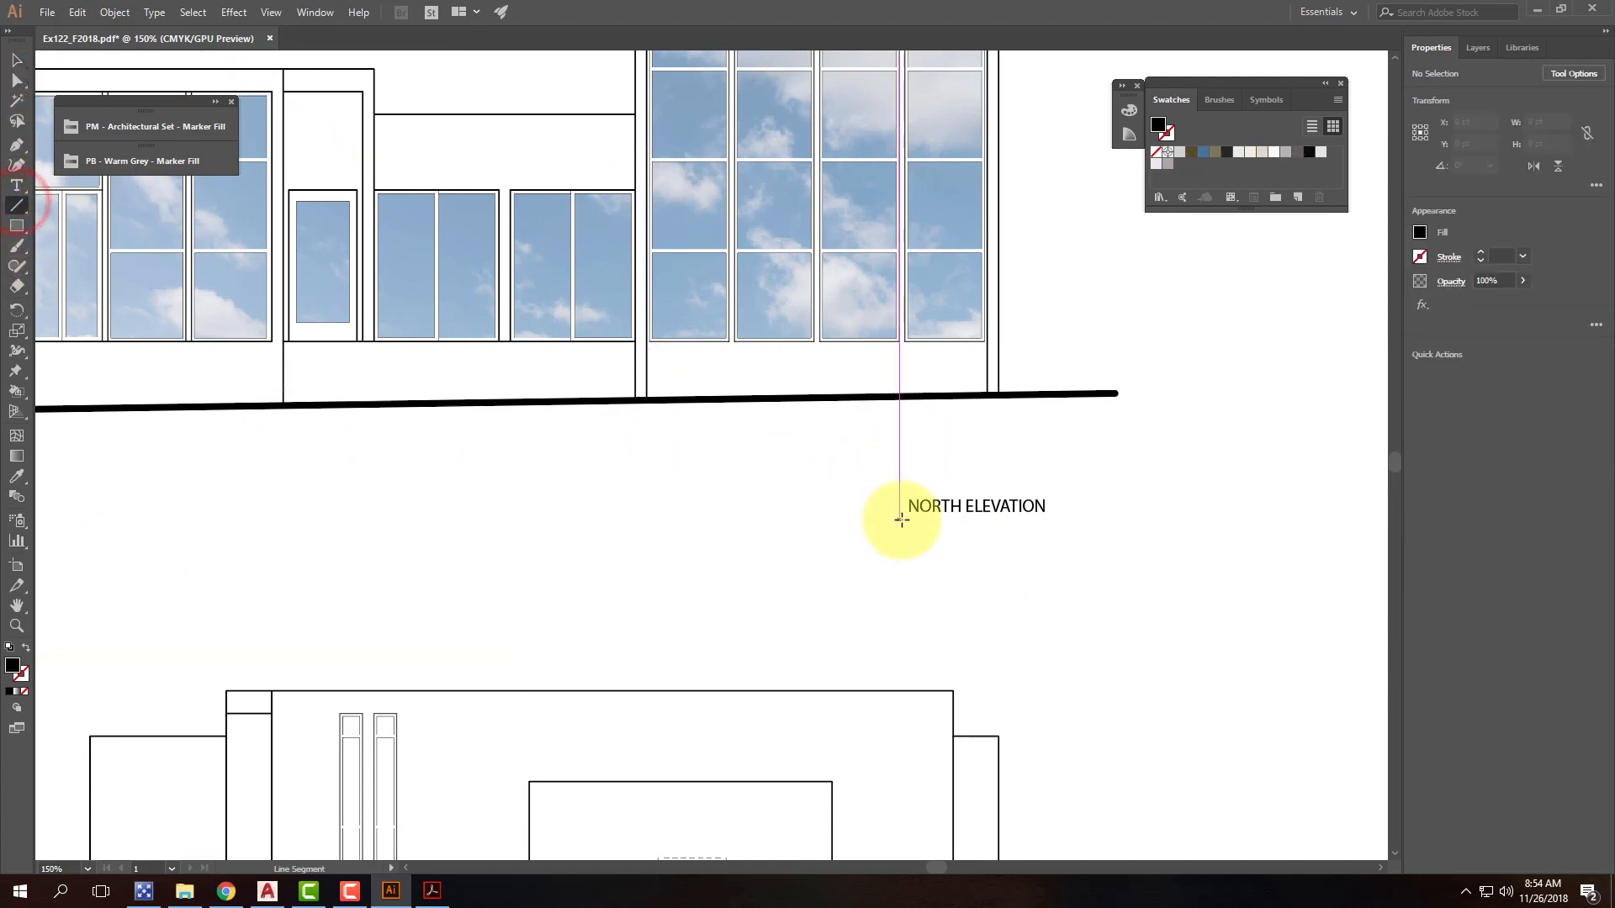
pyautogui.moveTo(891, 518); pyautogui.dragTo(1188, 537)
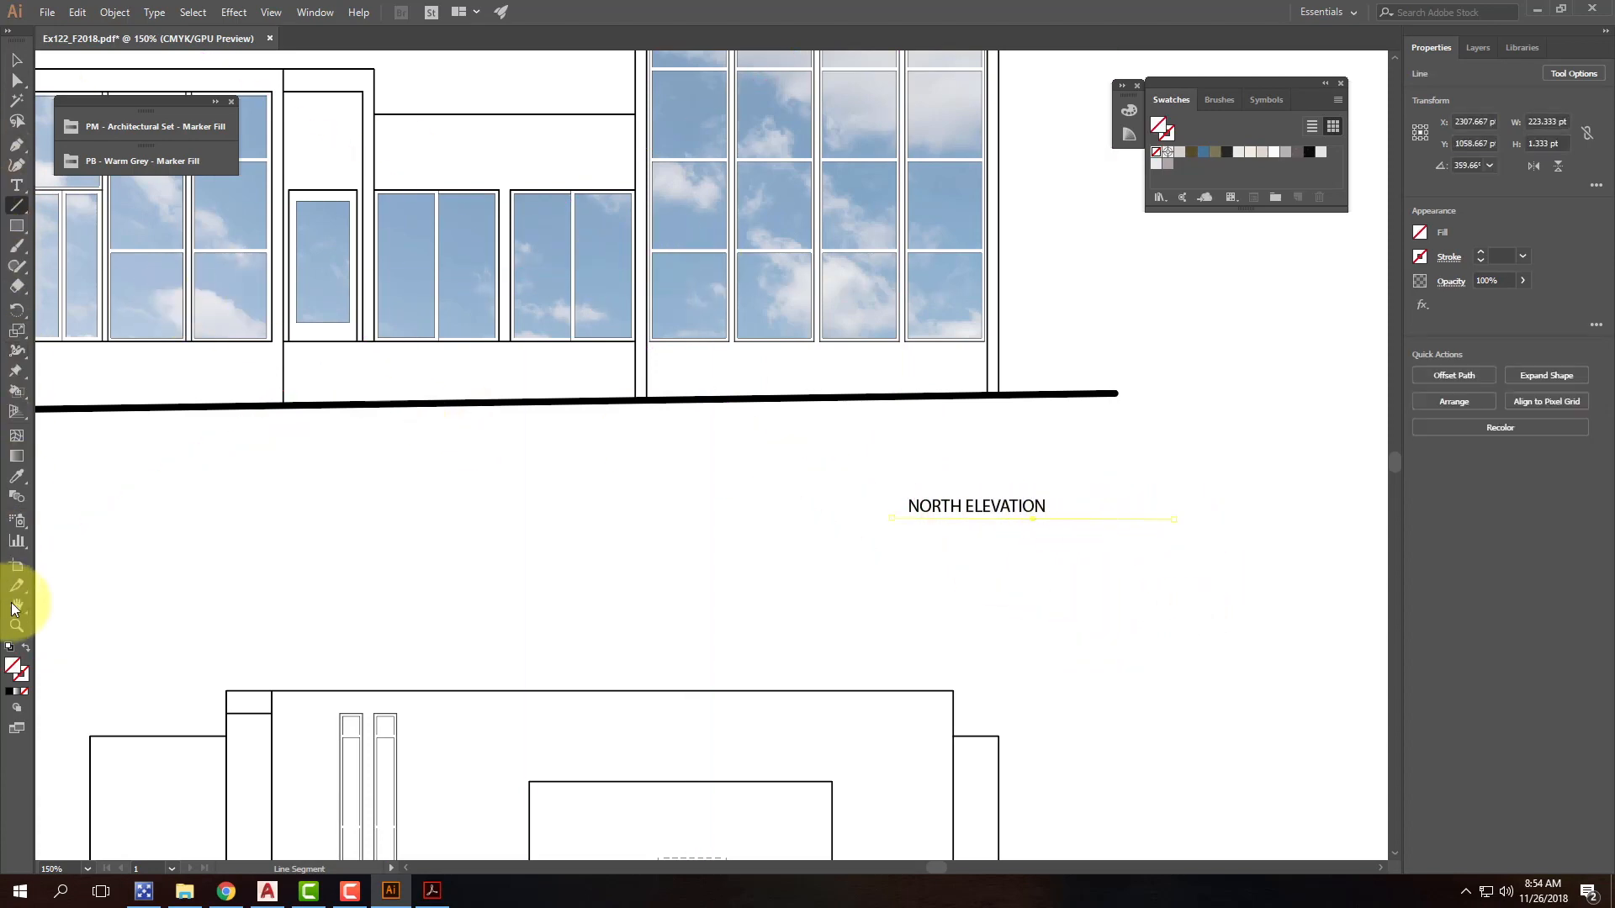
pyautogui.click(25, 674)
pyautogui.click(10, 693)
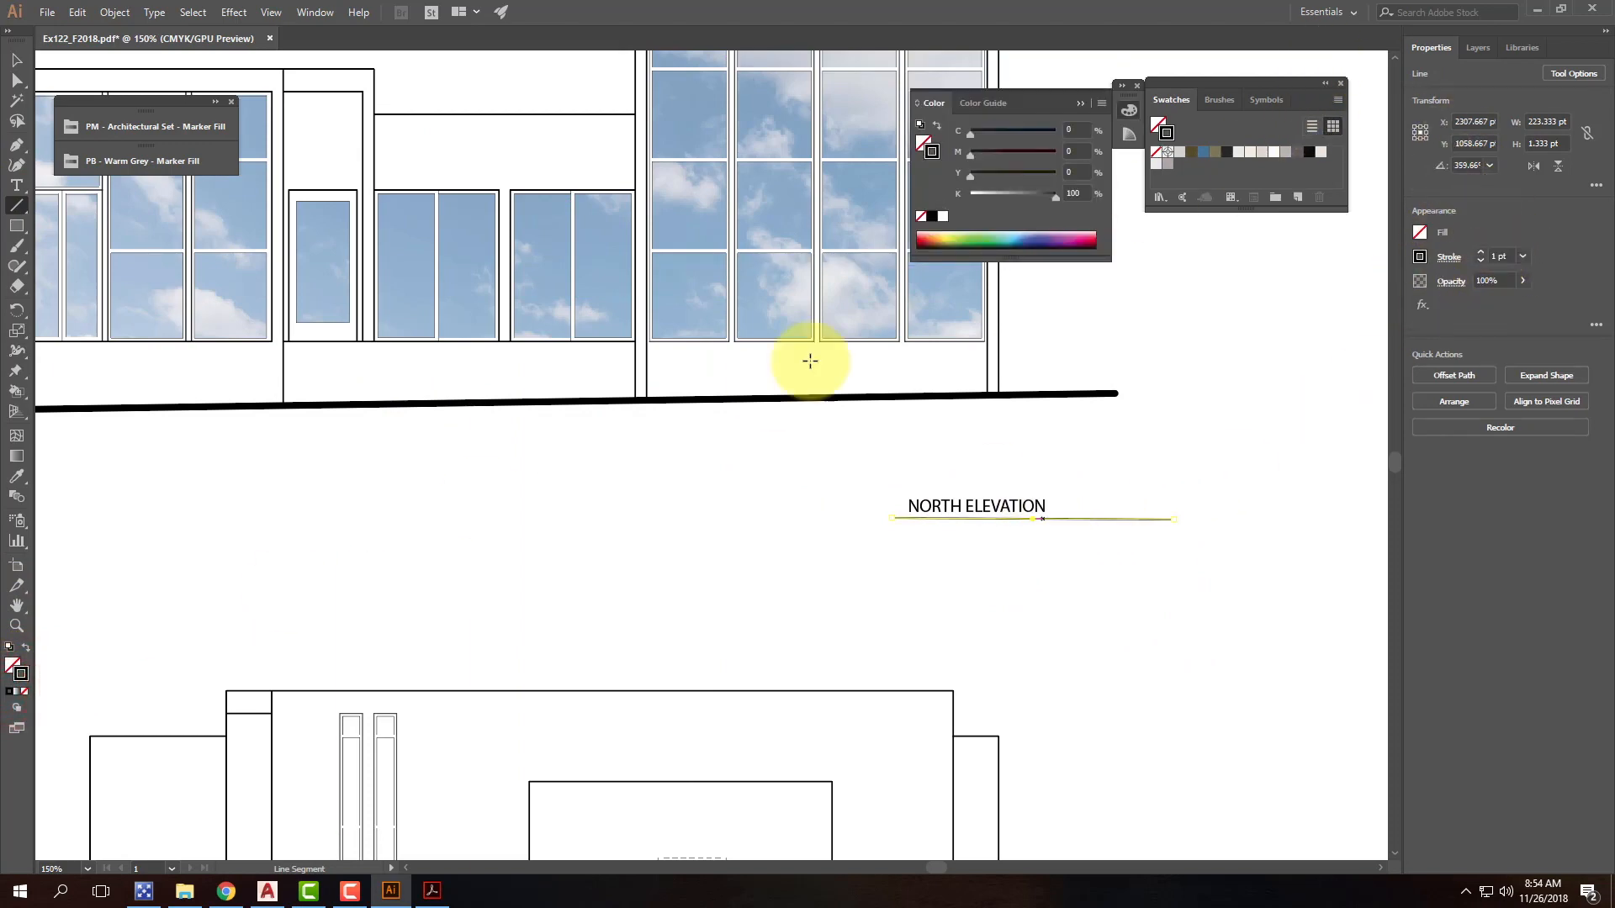
# Step: Reposition the underline so it starts at the label's first letter and sits just beneath the text
pyautogui.click(16, 60)
pyautogui.moveTo(1155, 522); pyautogui.dragTo(1180, 515)
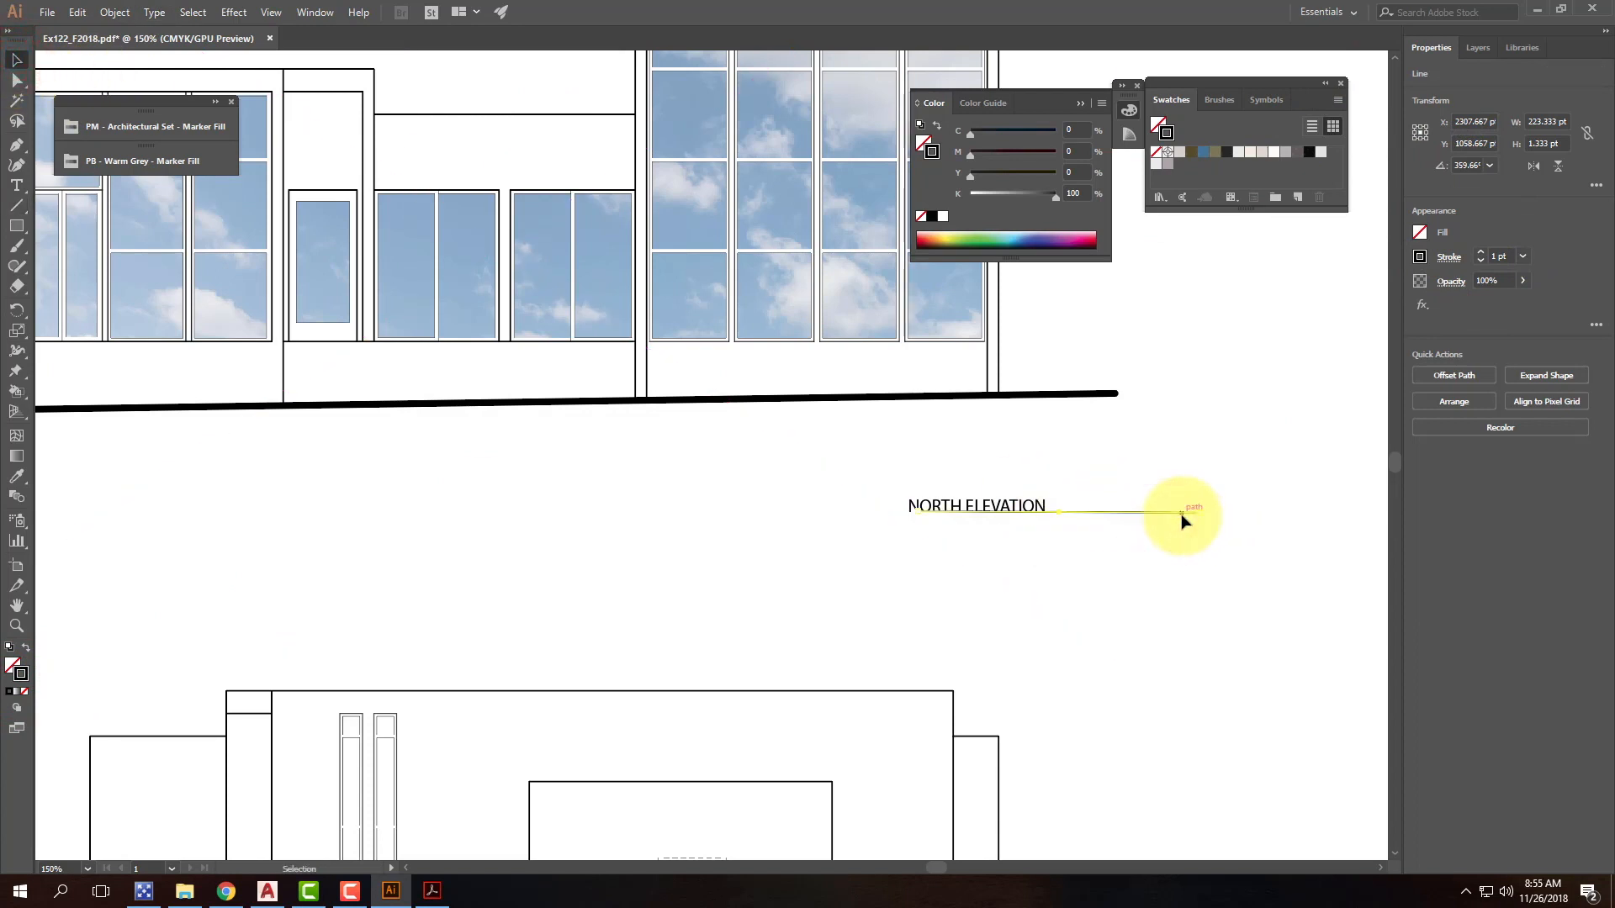
pyautogui.press('Left')
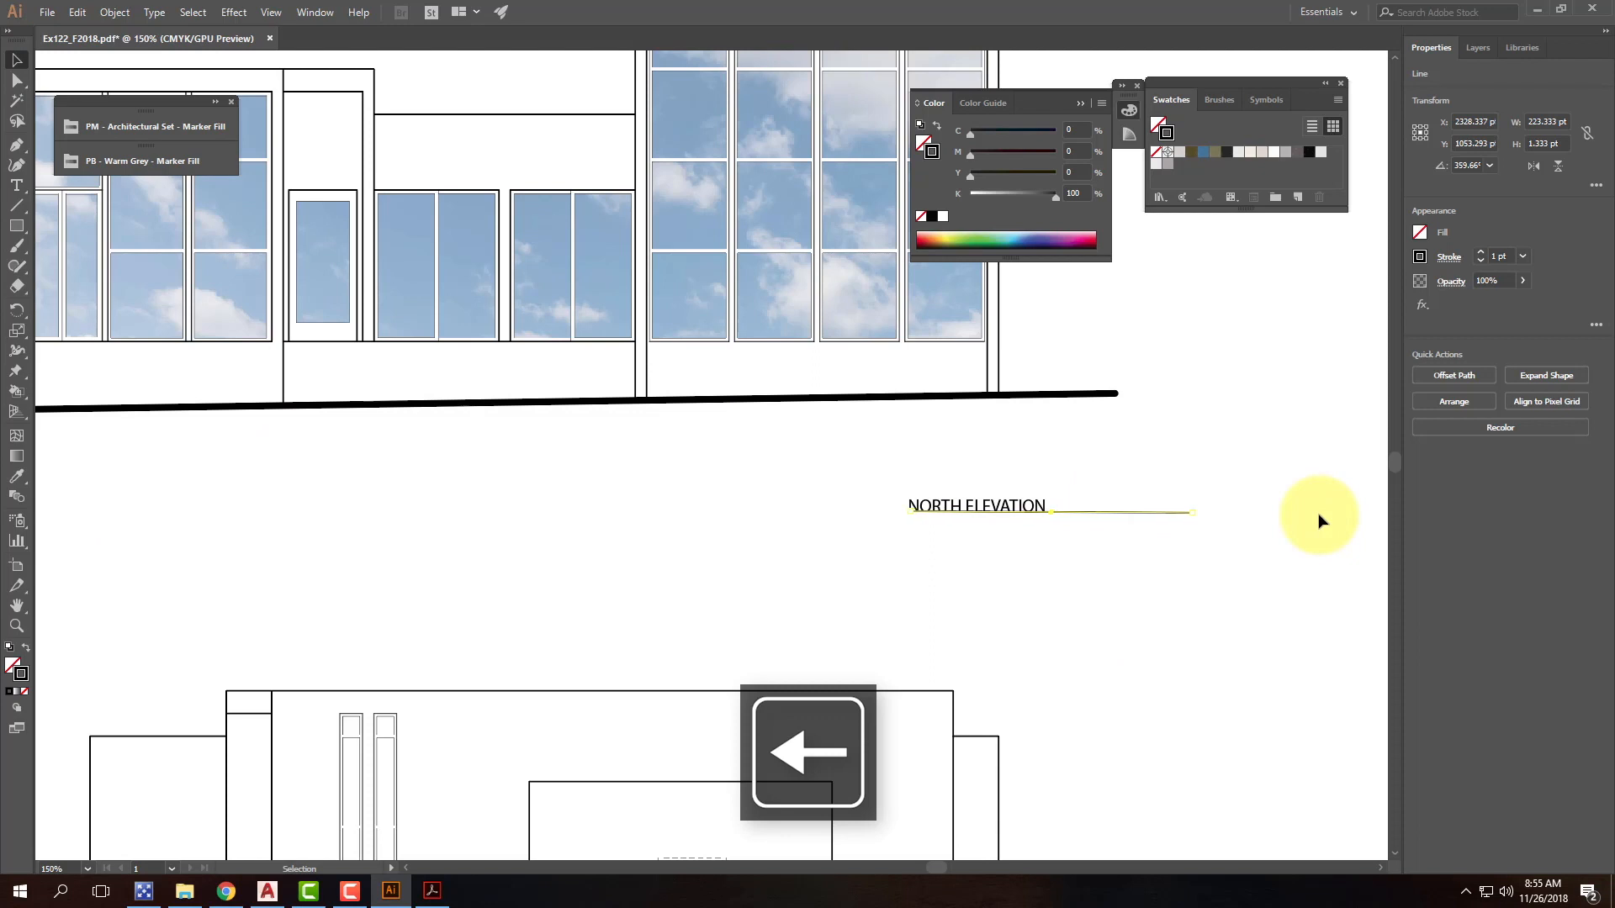
pyautogui.press('Down')
pyautogui.press('Down')
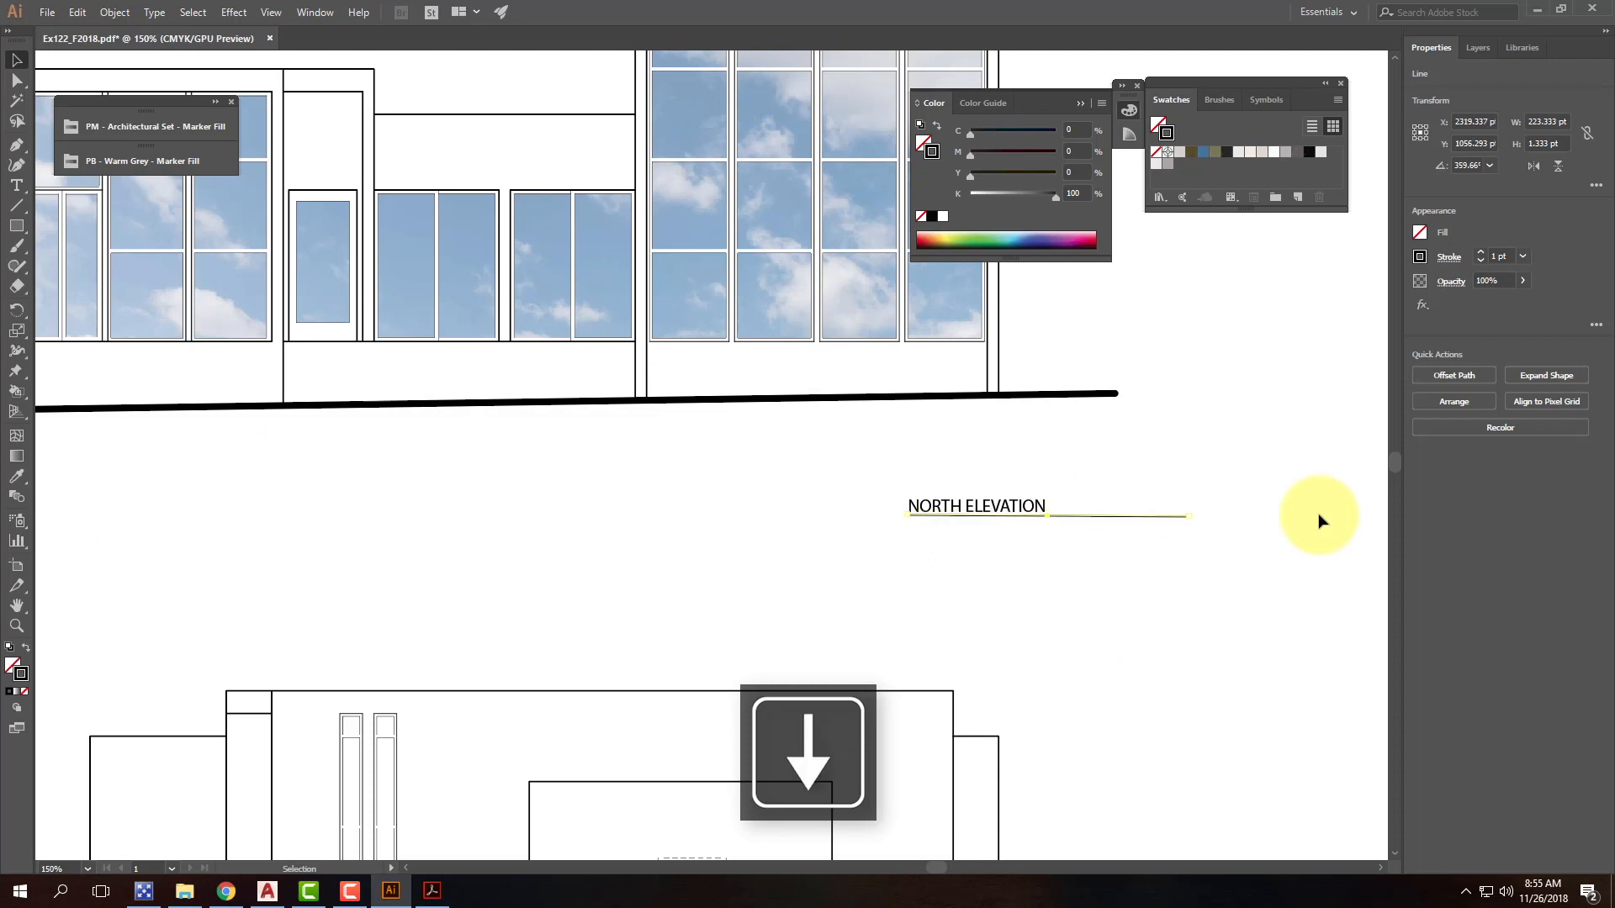
pyautogui.click(1335, 426)
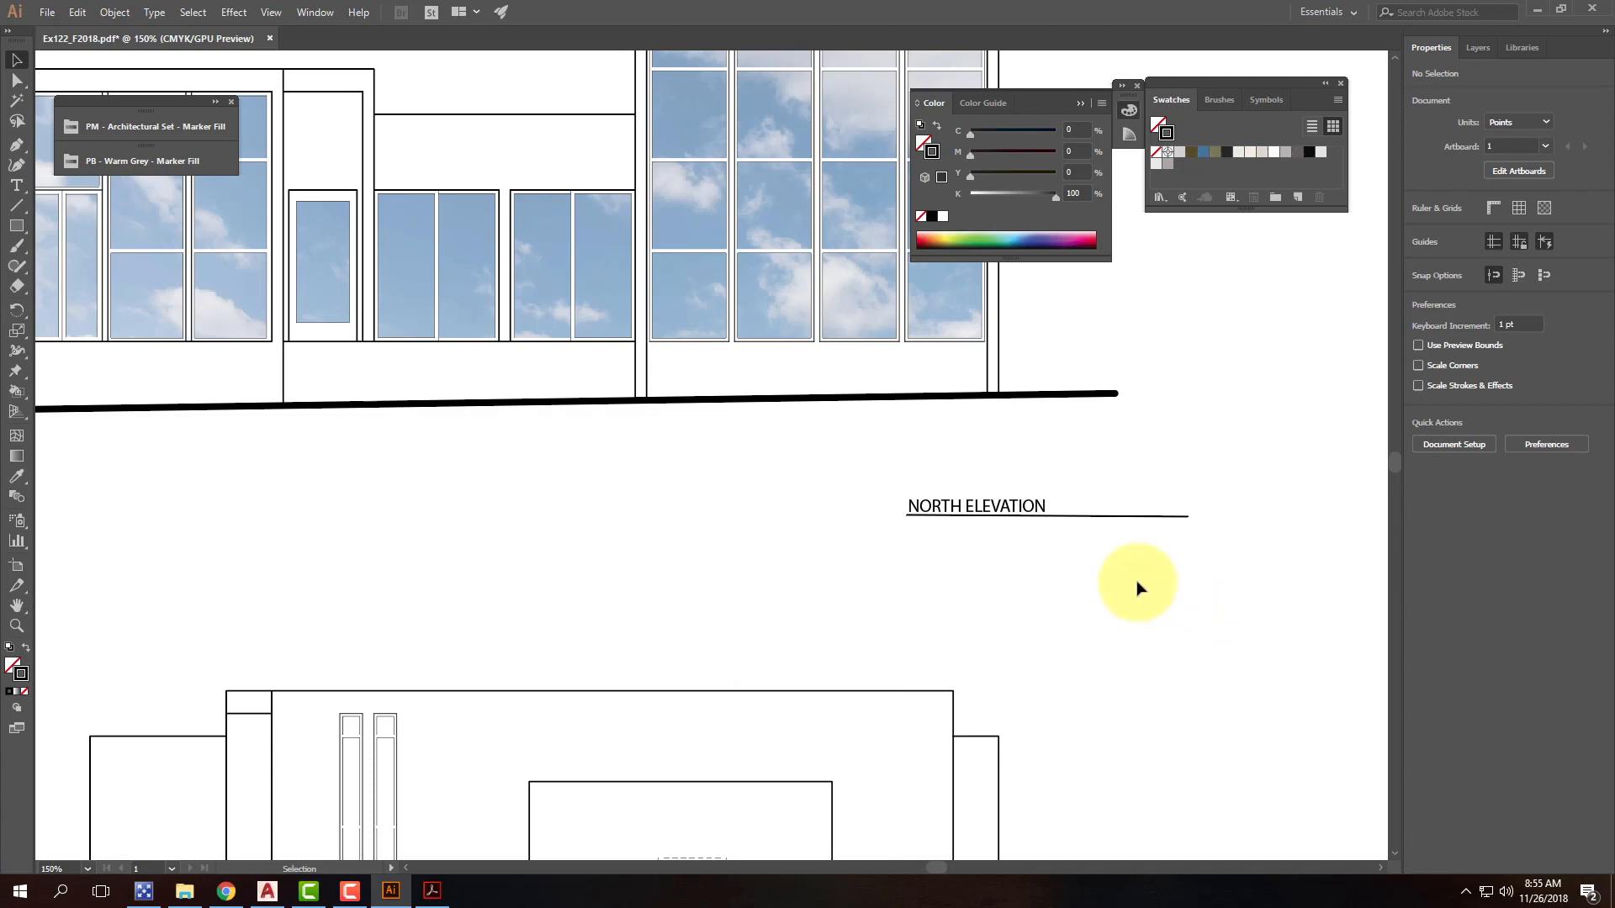
# Step: Lock the Walls, Floors, Windows1, Windows2 and Layer 1 layers, leaving the Text layer editable
pyautogui.moveTo(961, 490); pyautogui.dragTo(967, 492)
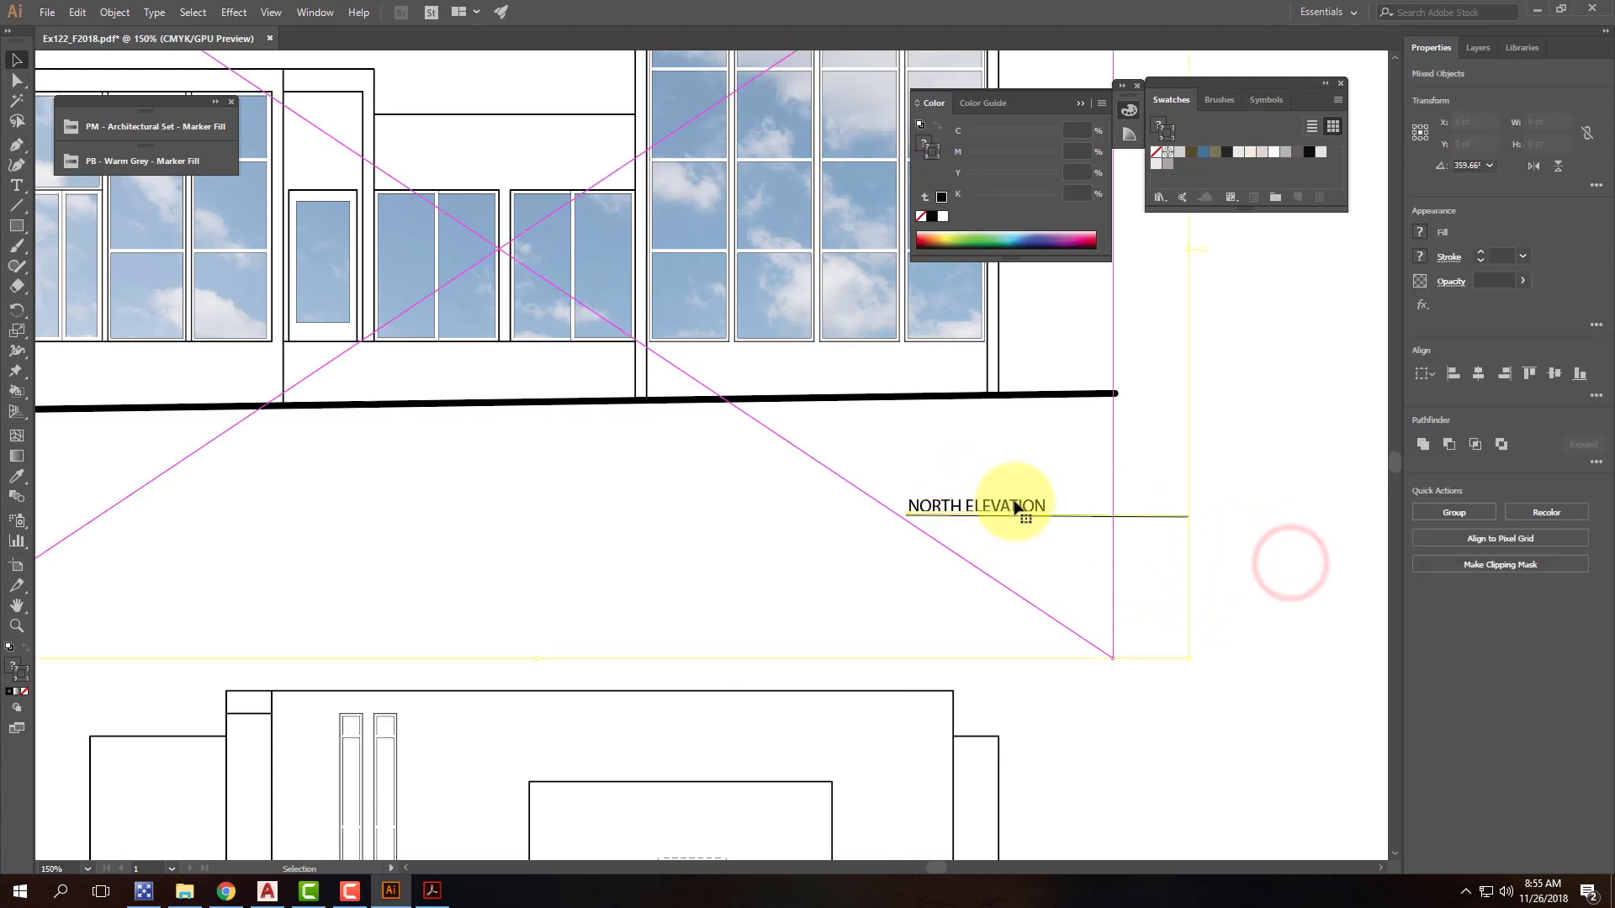
pyautogui.click(1475, 47)
pyautogui.moveTo(1431, 100); pyautogui.dragTo(1430, 239)
# Step: Shift the label and its underline left together and extend the underline's right end slightly past the ground line
pyautogui.moveTo(1253, 468); pyautogui.dragTo(893, 507)
pyautogui.click(1057, 557)
pyautogui.click(1057, 518)
pyautogui.moveTo(1069, 518); pyautogui.dragTo(1146, 518)
pyautogui.press('Escape')
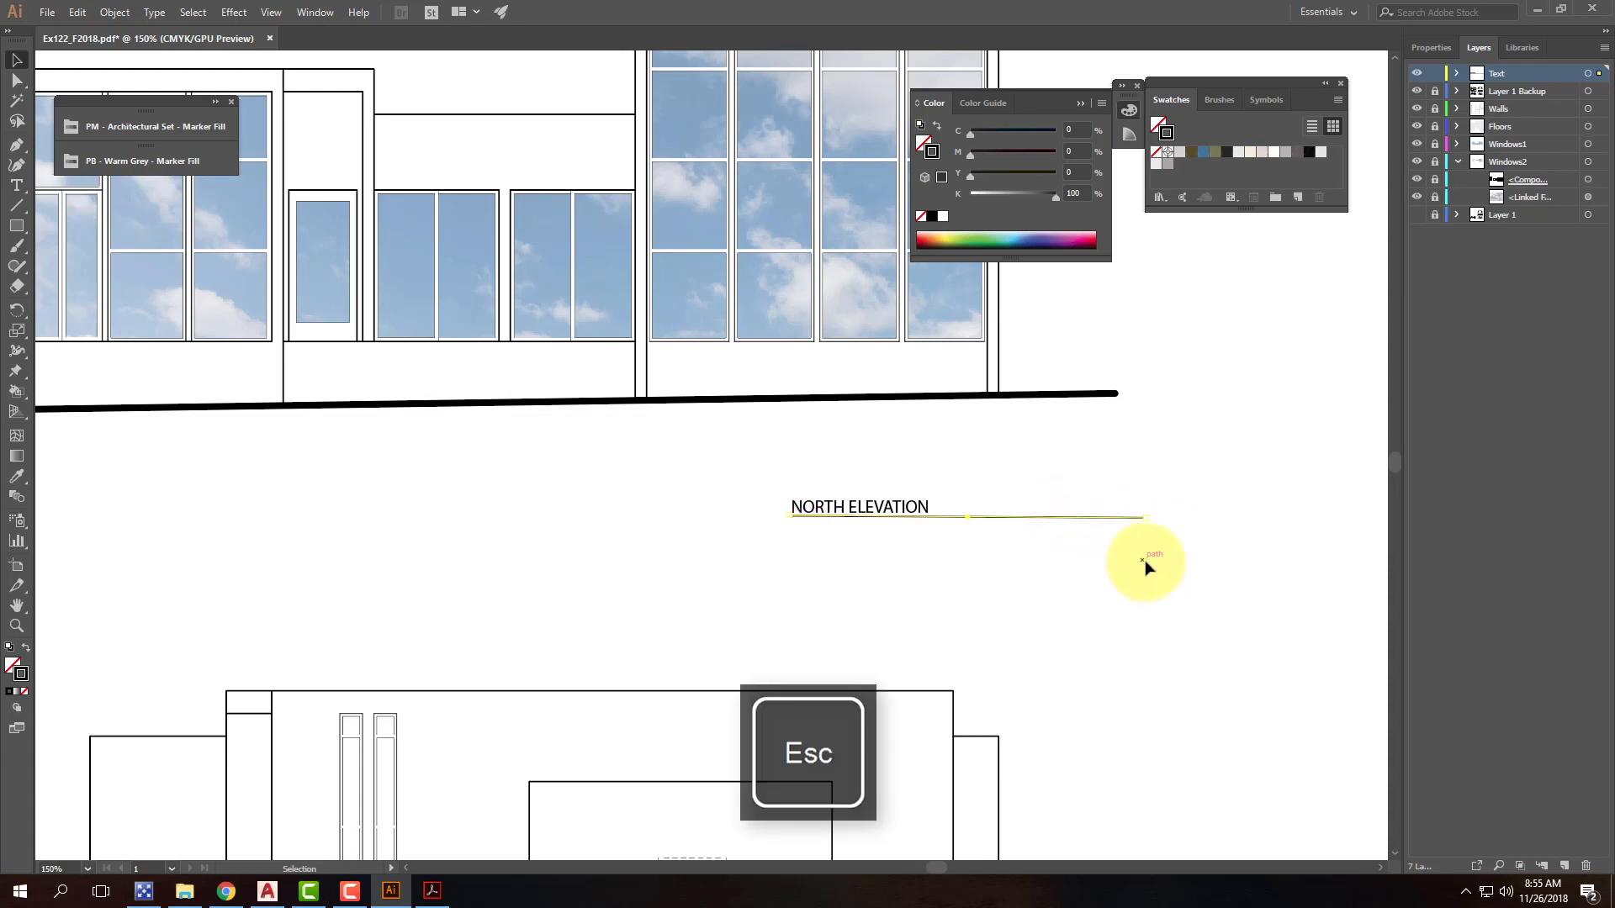
pyautogui.click(246, 484)
# Step: Add the scale text 1/4" = 1' just below the right end of the underline
pyautogui.click(18, 185)
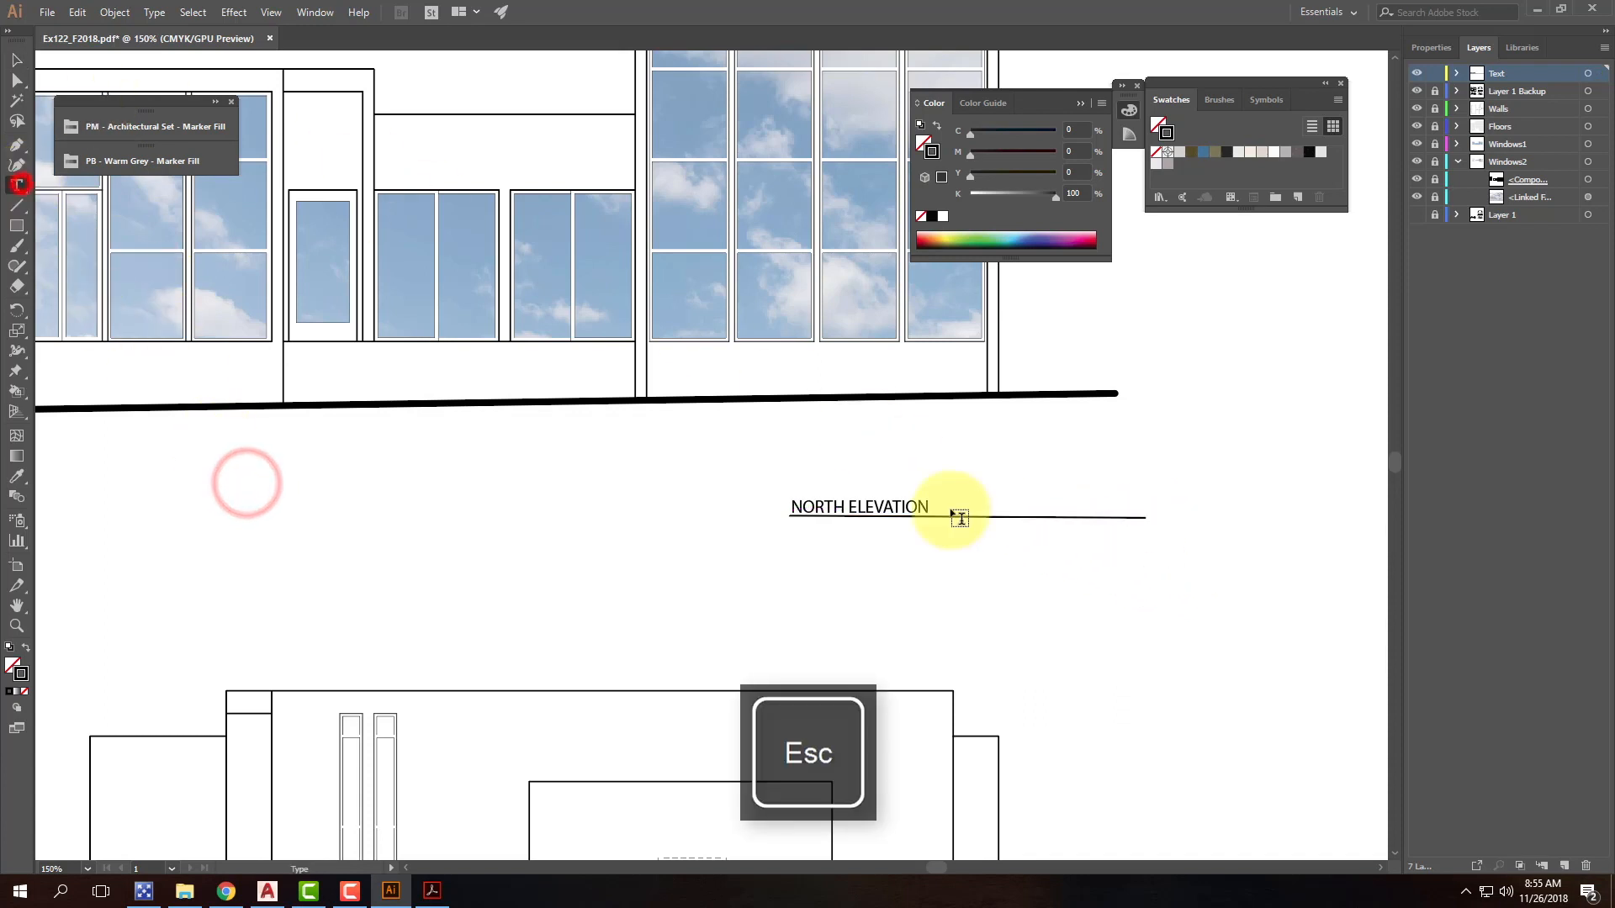
pyautogui.click(1071, 533)
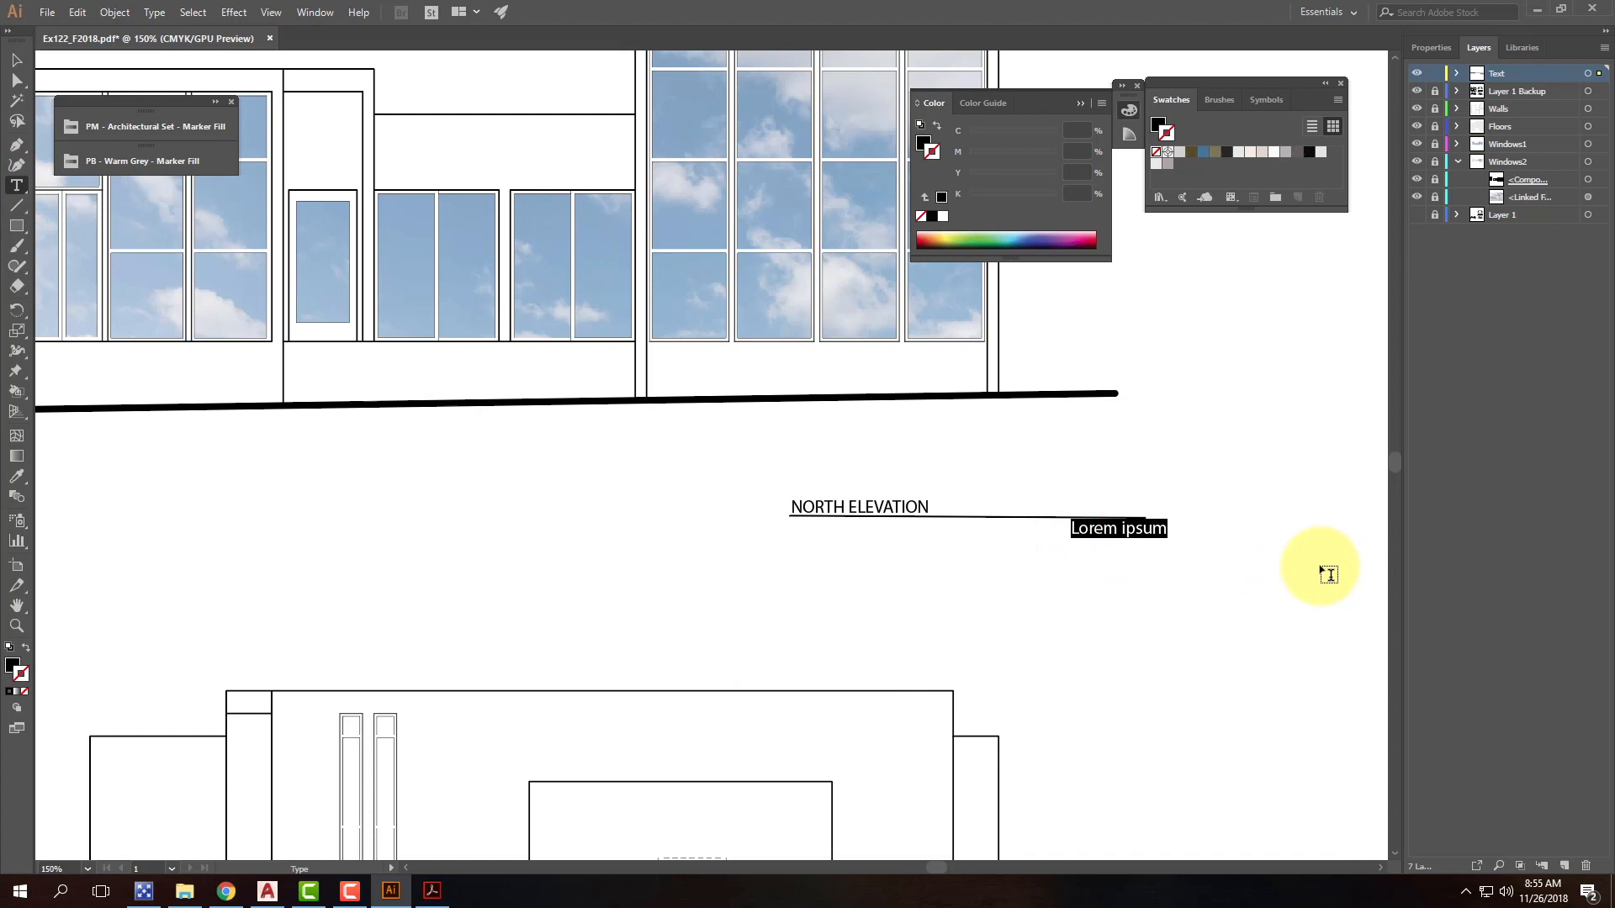
pyautogui.write('1/4” = 11')
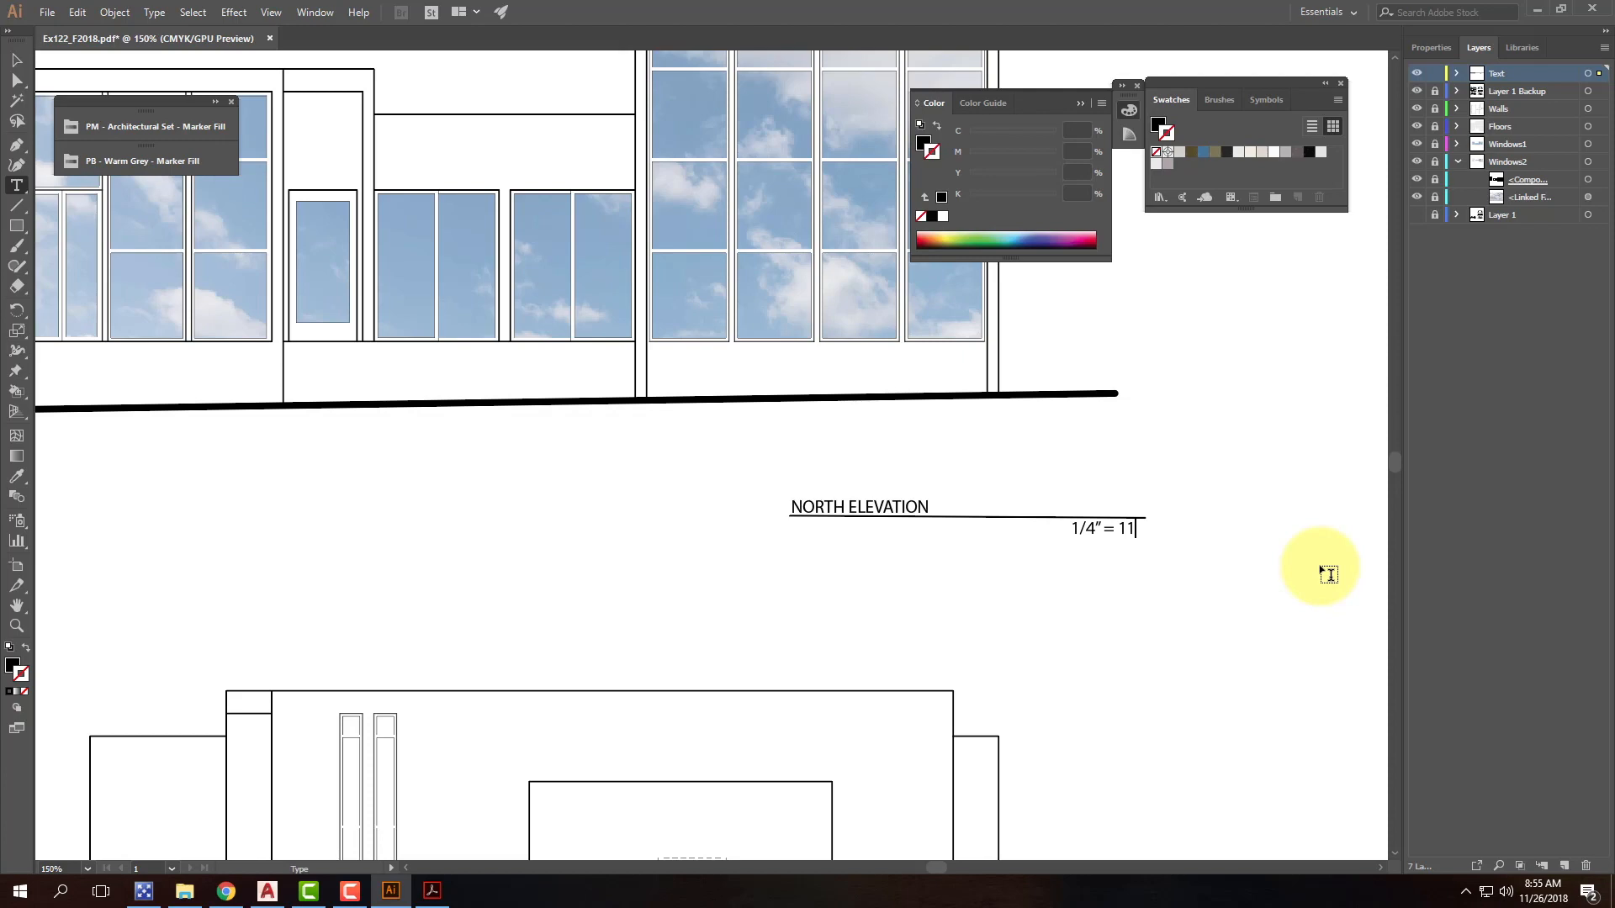
pyautogui.write('4" = 11')
pyautogui.press('BackSpace')
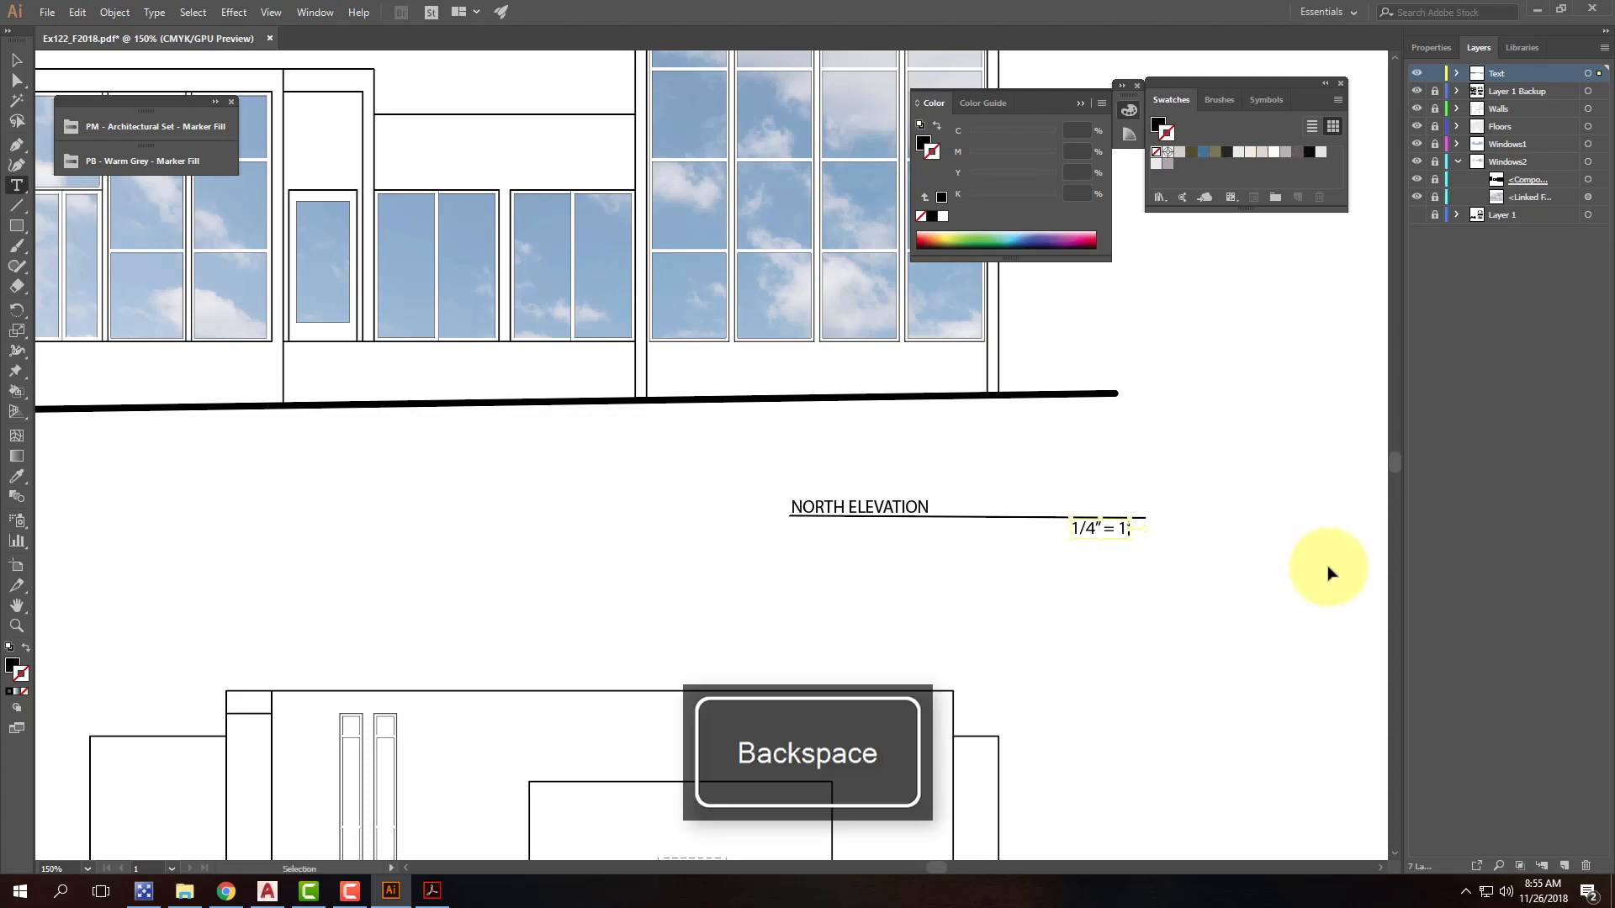
pyautogui.hotkey('ctrl', 'z')
# Step: Set the font size of the whole scale text to 10 pt
pyautogui.hotkey('ctrl', 'a')
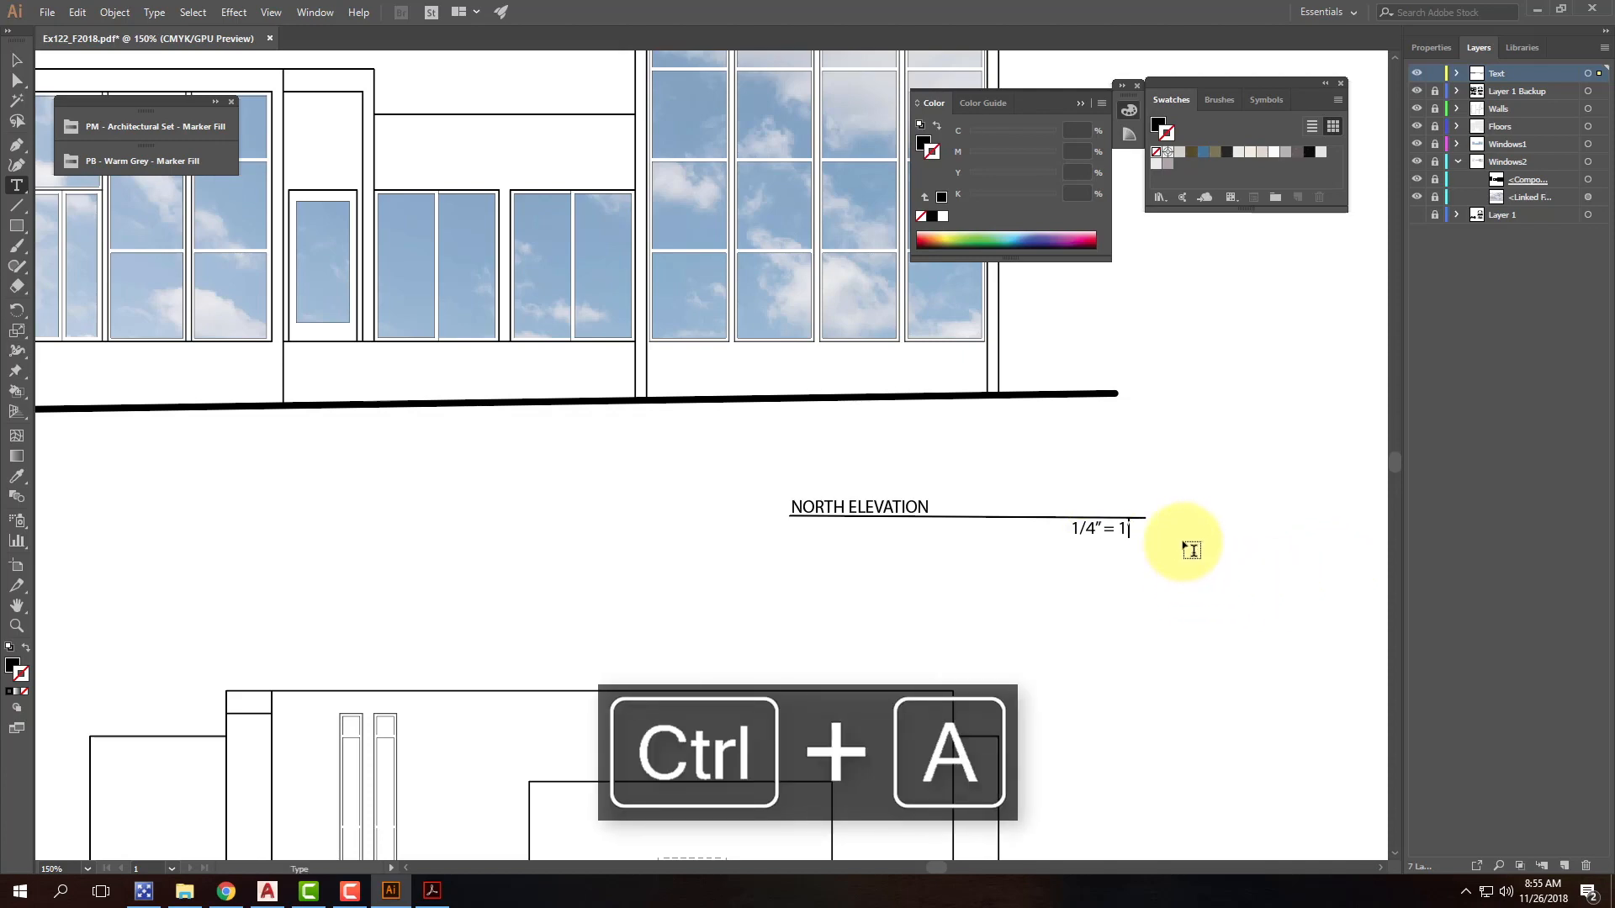
pyautogui.click(1430, 47)
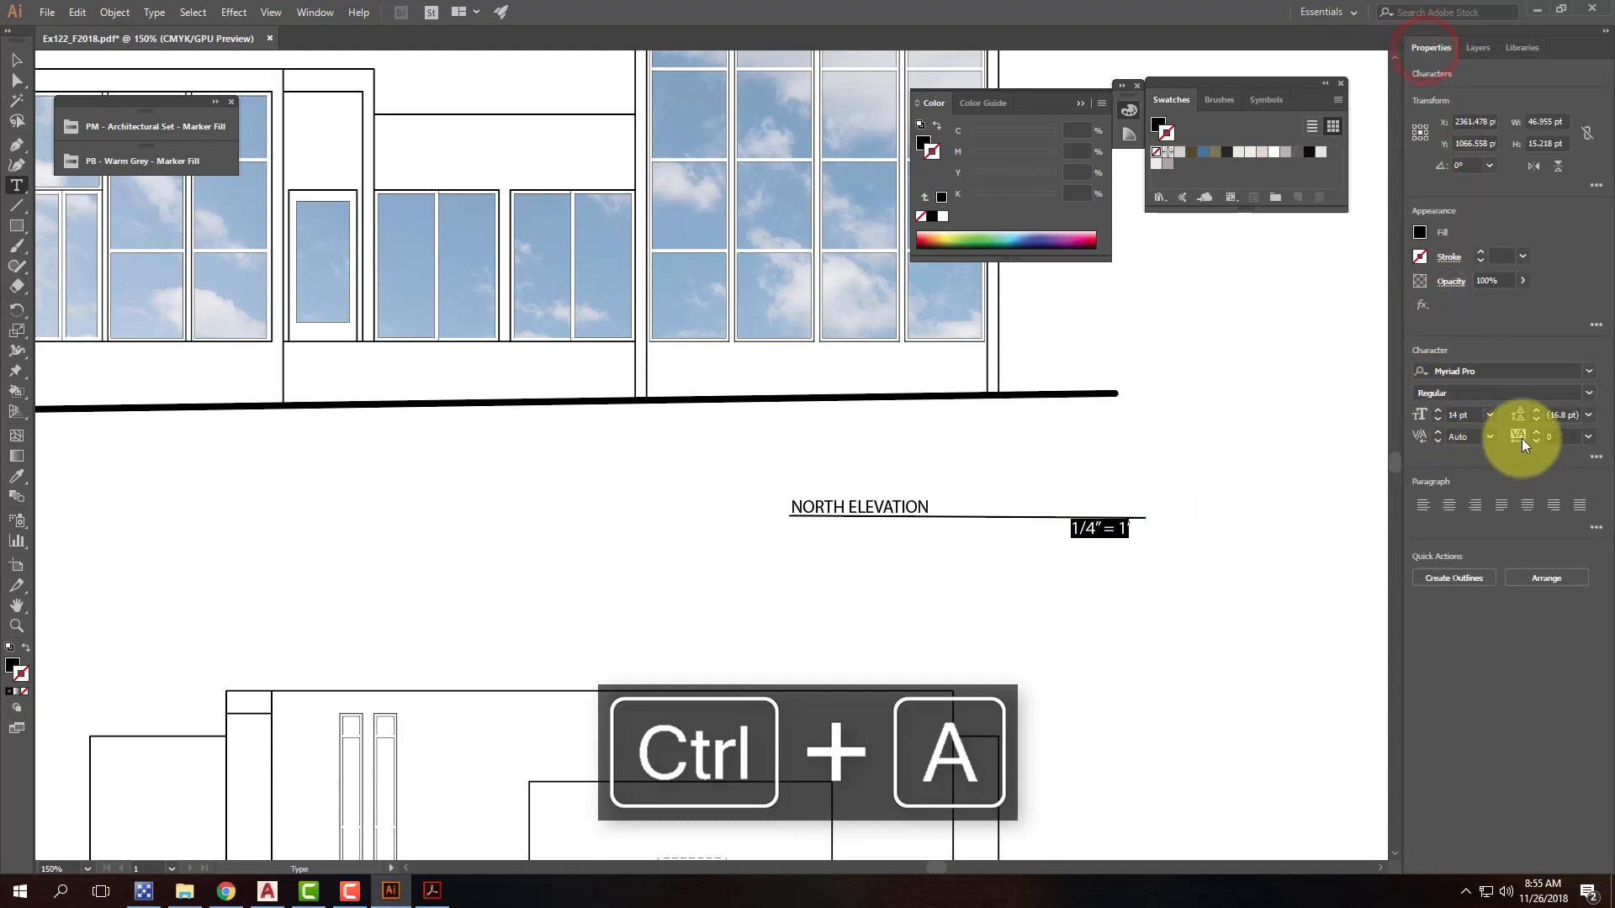
pyautogui.click(1463, 414)
pyautogui.write('10')
pyautogui.press('Tab')
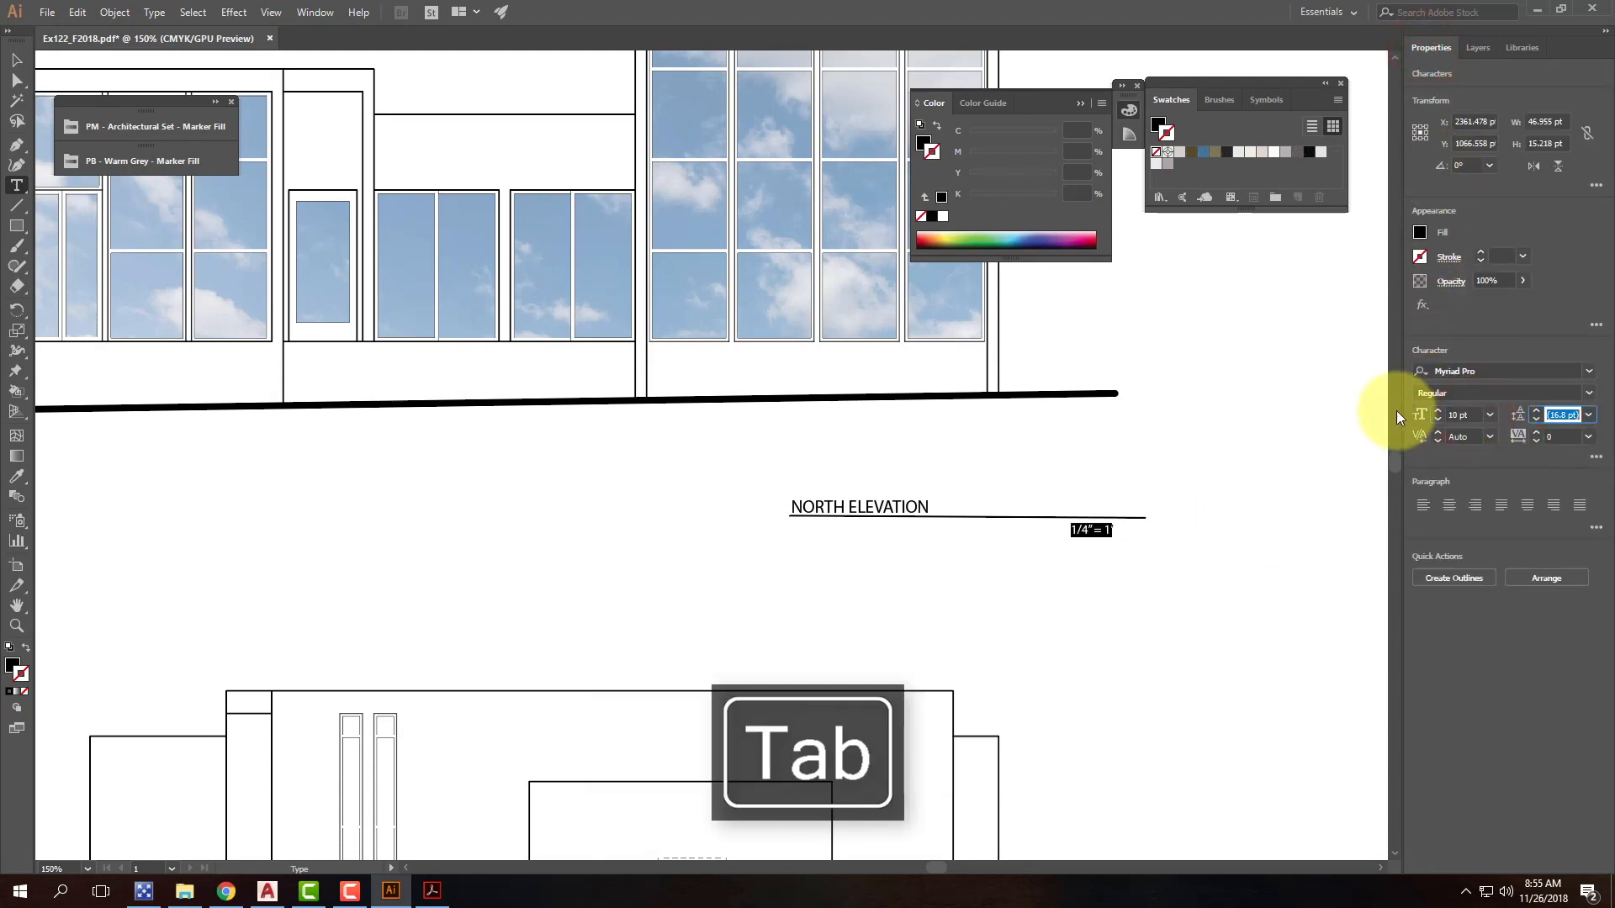
pyautogui.click(16, 59)
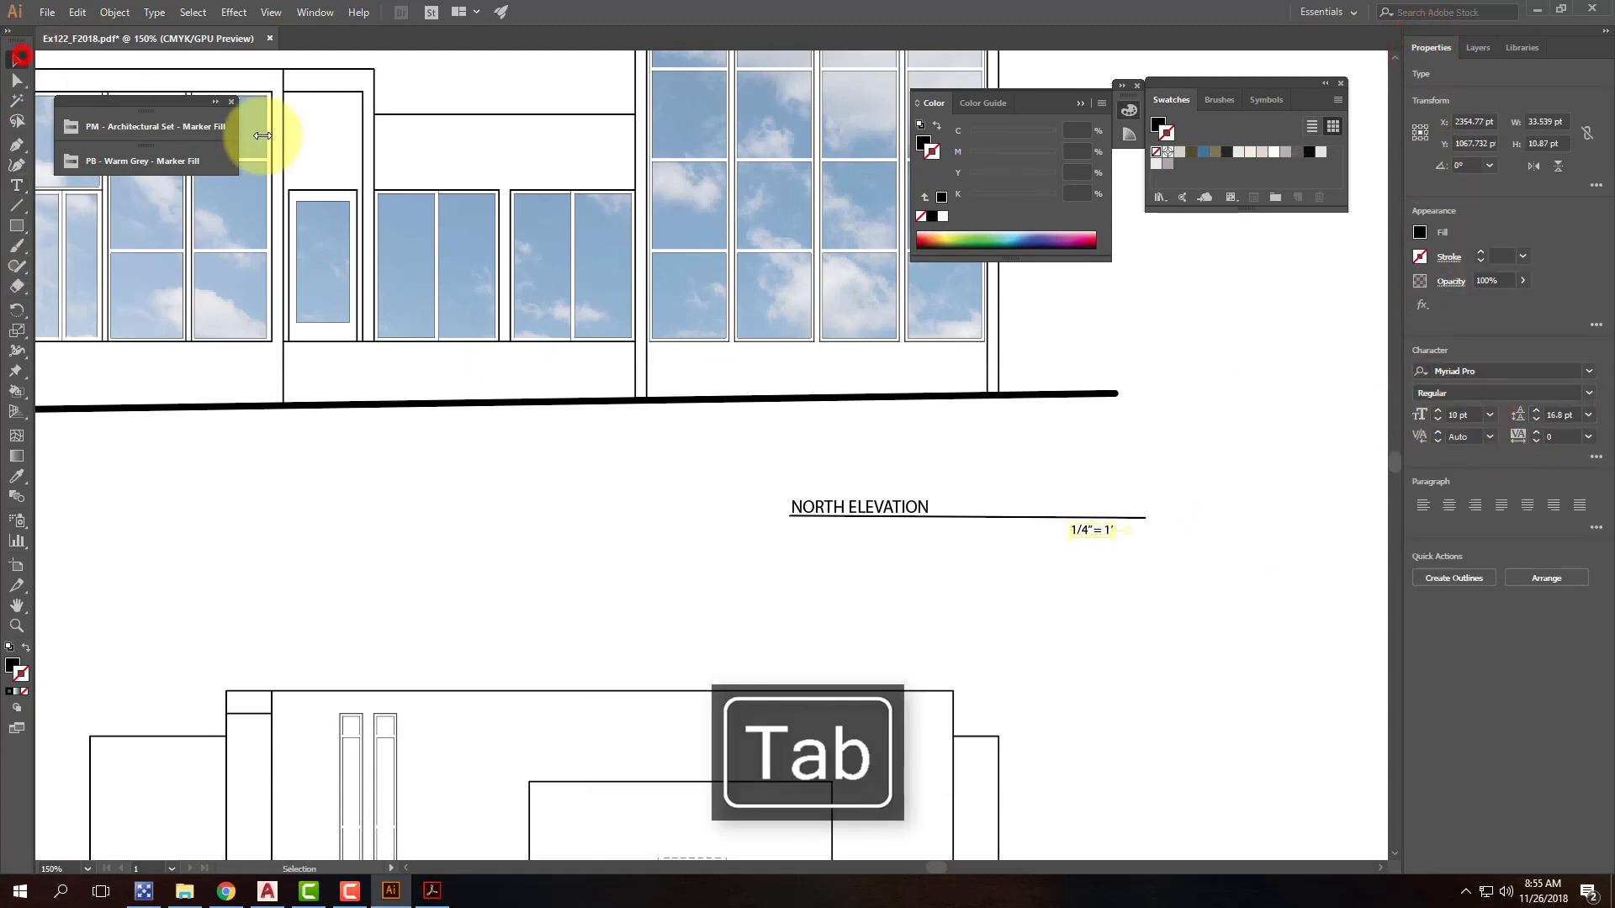
# Step: Move the scale text so its right edge lines up with the end of the underline
pyautogui.click(1177, 572)
pyautogui.moveTo(1098, 530); pyautogui.dragTo(1137, 538)
pyautogui.click(1219, 502)
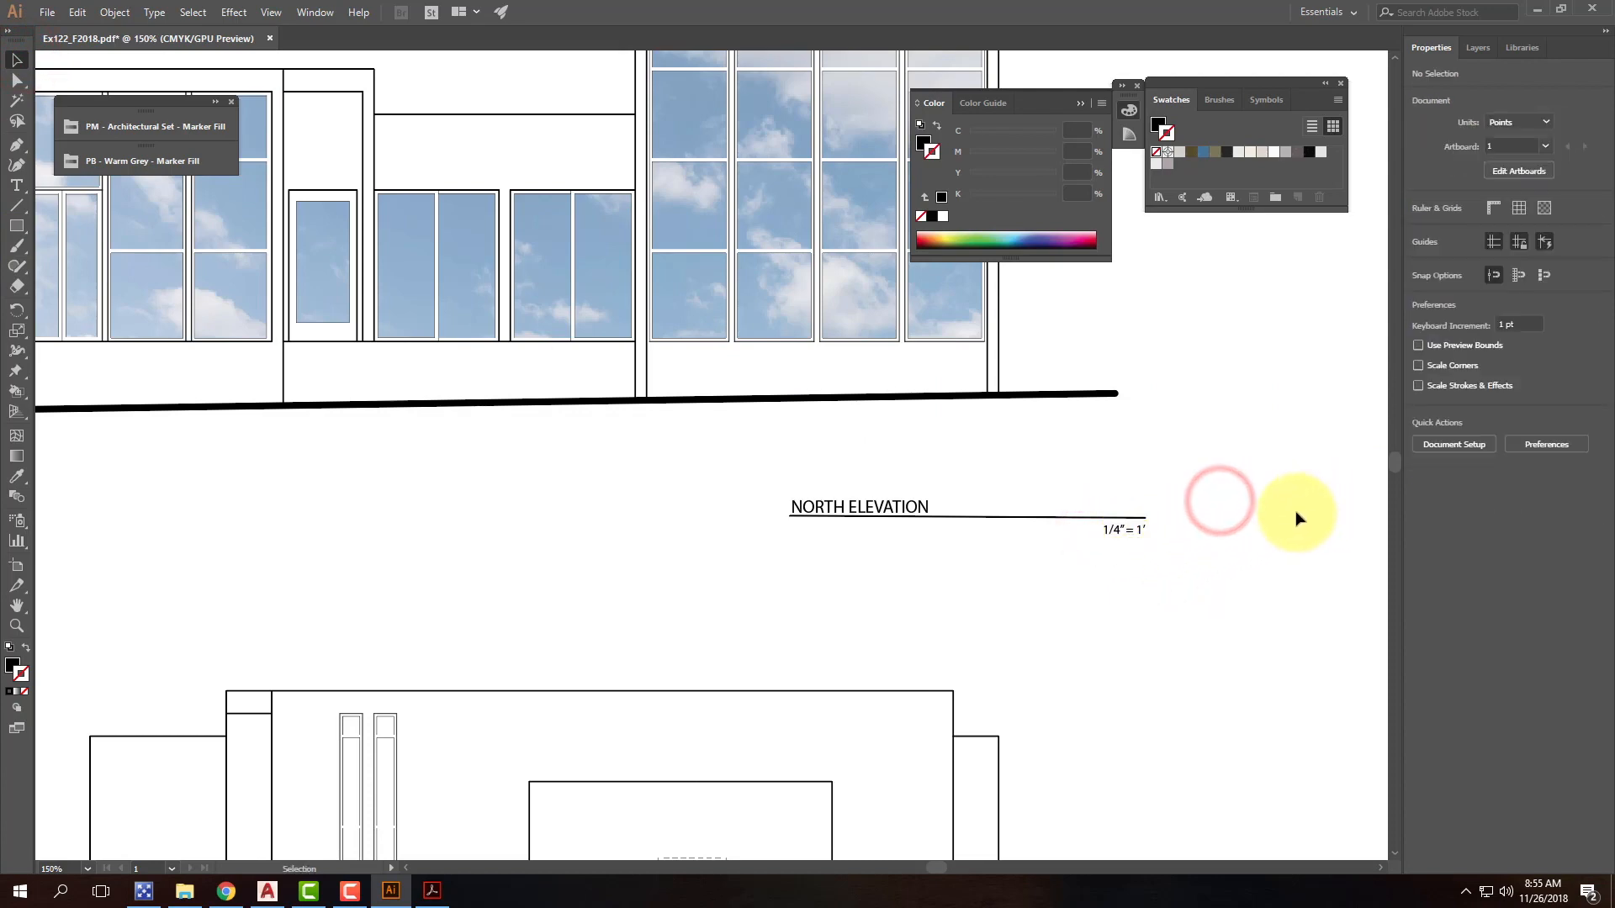
# Step: Move the NORTH ELEVATION title, its underline and the scale text left together below the elevation
pyautogui.moveTo(1237, 559); pyautogui.dragTo(791, 458)
pyautogui.moveTo(900, 506); pyautogui.dragTo(851, 510)
pyautogui.click(1210, 481)
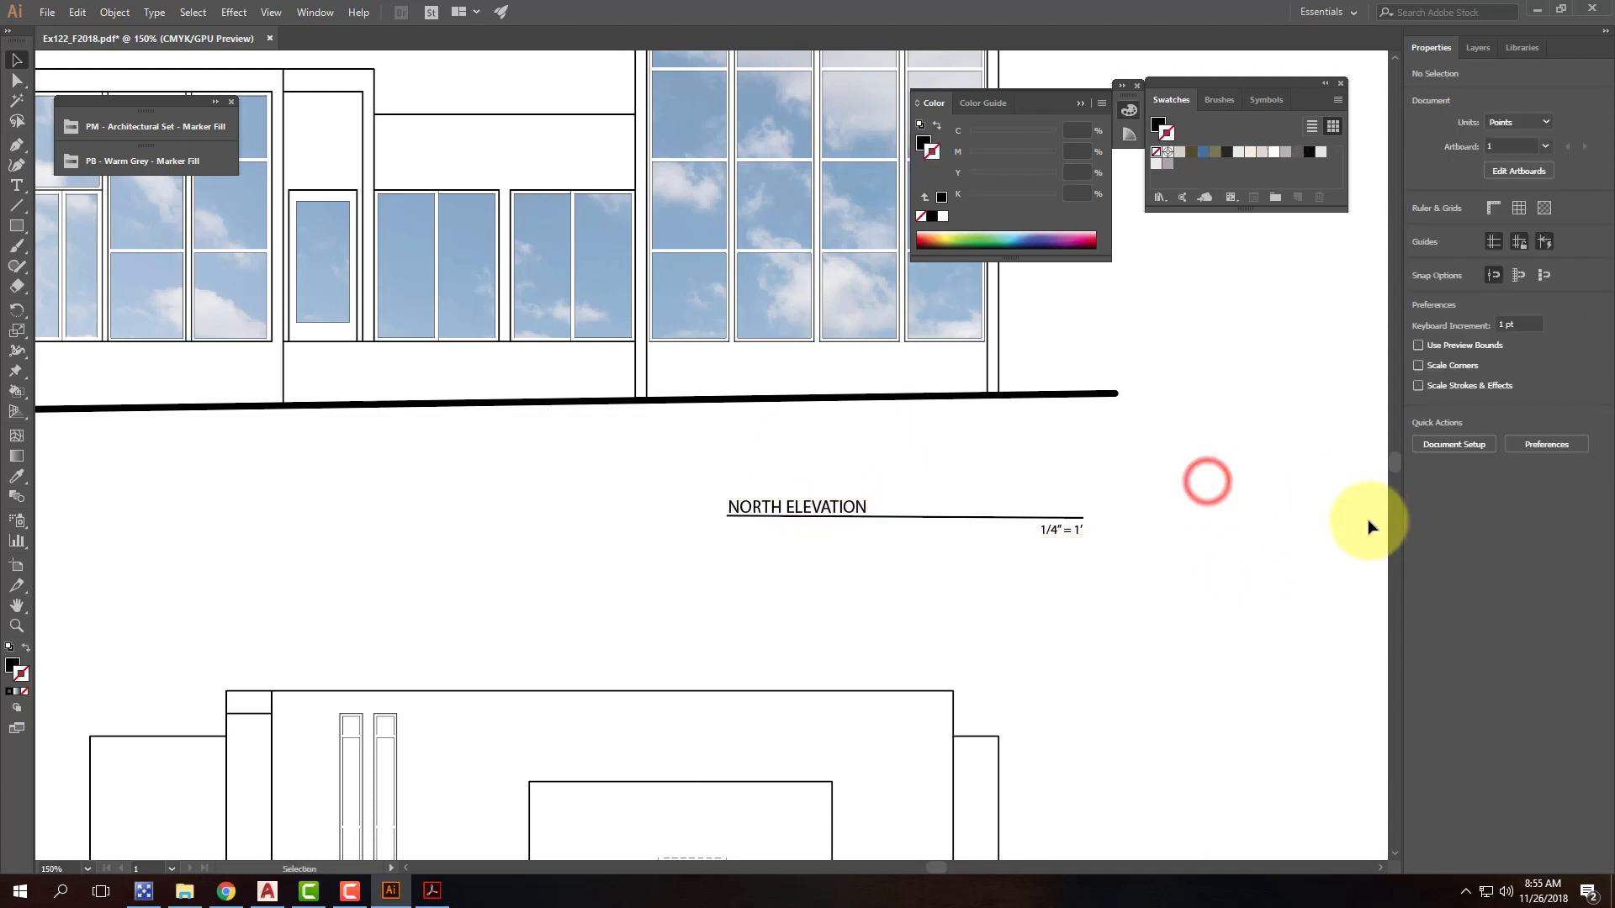
pyautogui.hotkey('ctrl', '0')
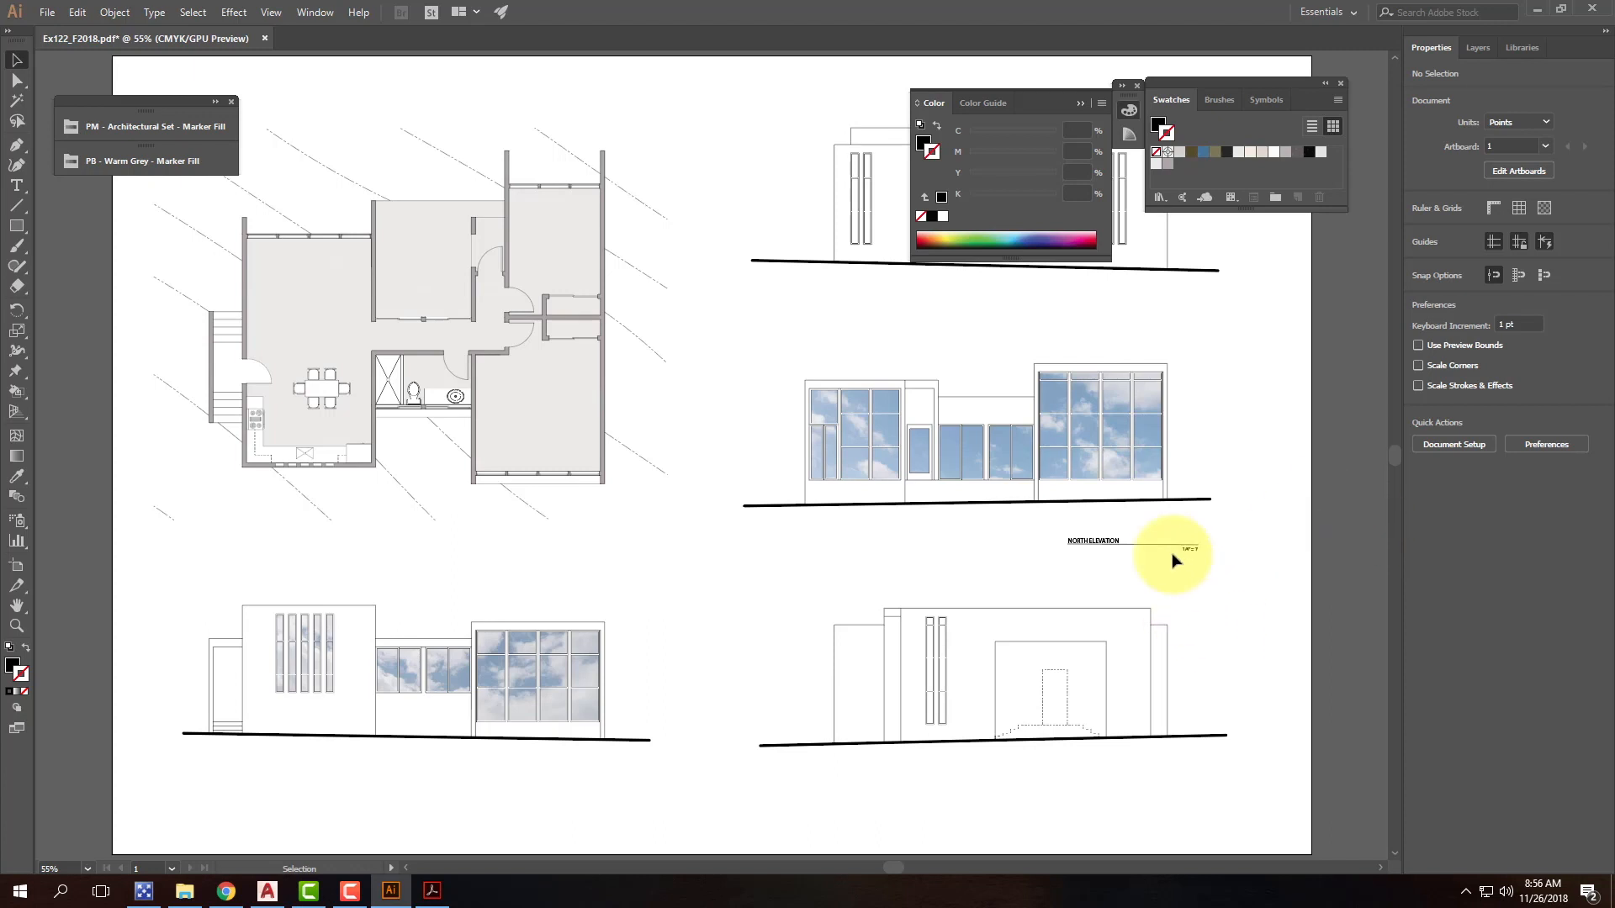
# Step: Move the scale text left so its right edge lines up with the end of the NORTH ELEVATION title
pyautogui.hotkey('ctrl', '=')
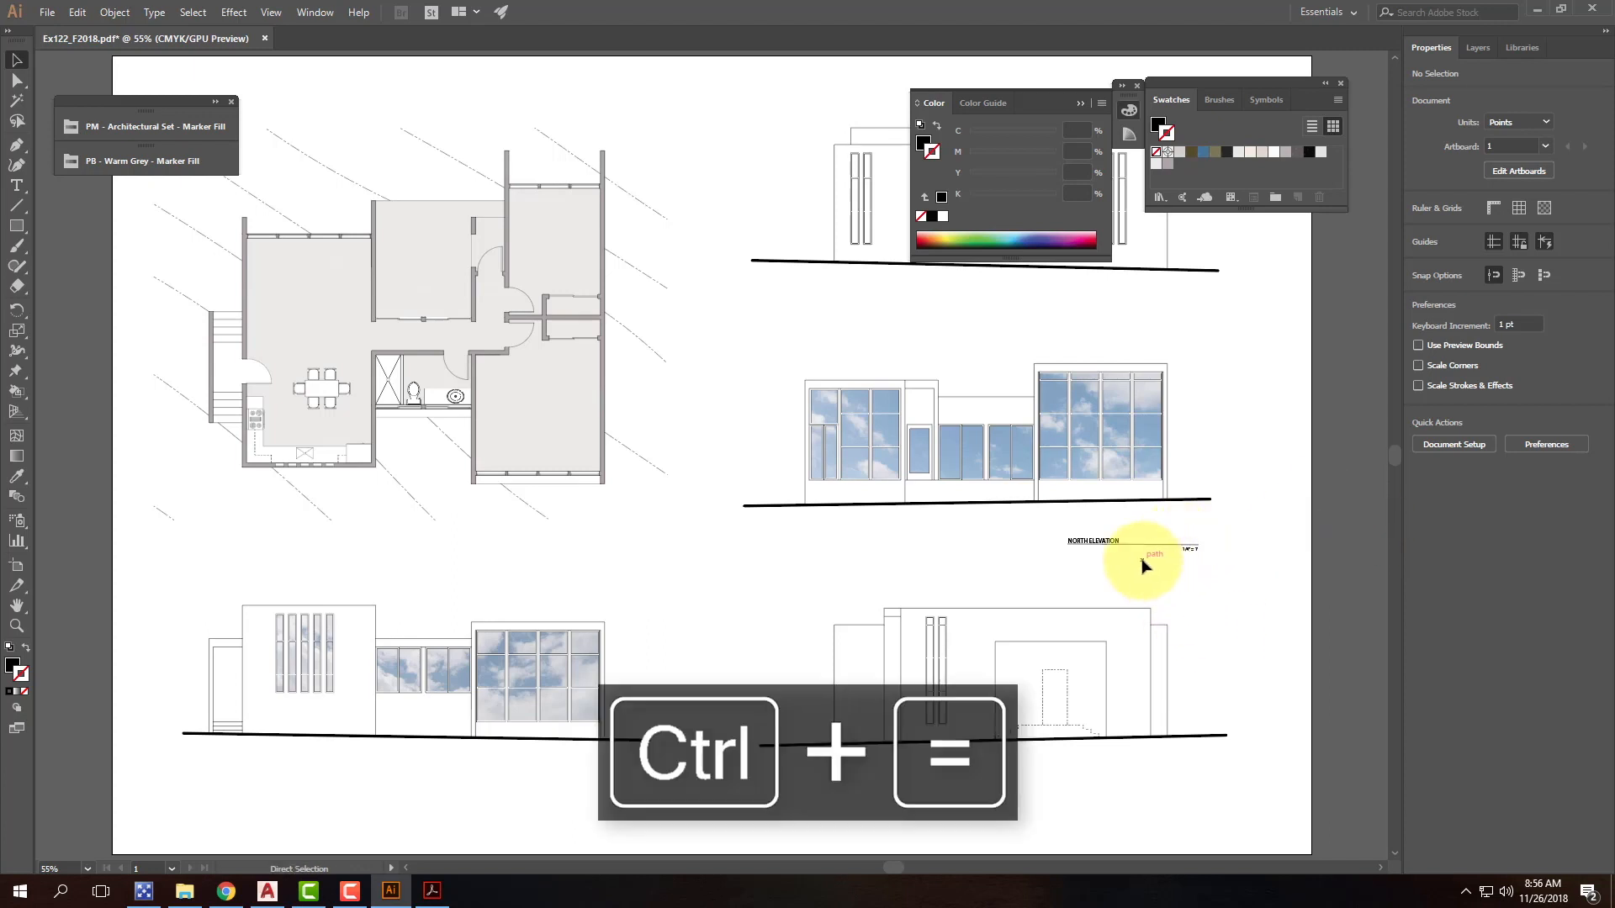
pyautogui.hotkey('ctrl', '=')
pyautogui.hotkey('ctrl', '=')
pyautogui.hotkey('ctrl', '=')
pyautogui.press('space')
pyautogui.moveTo(1301, 511); pyautogui.dragTo(209, 137)
pyautogui.moveTo(789, 316); pyautogui.dragTo(580, 321)
pyautogui.press('Left')
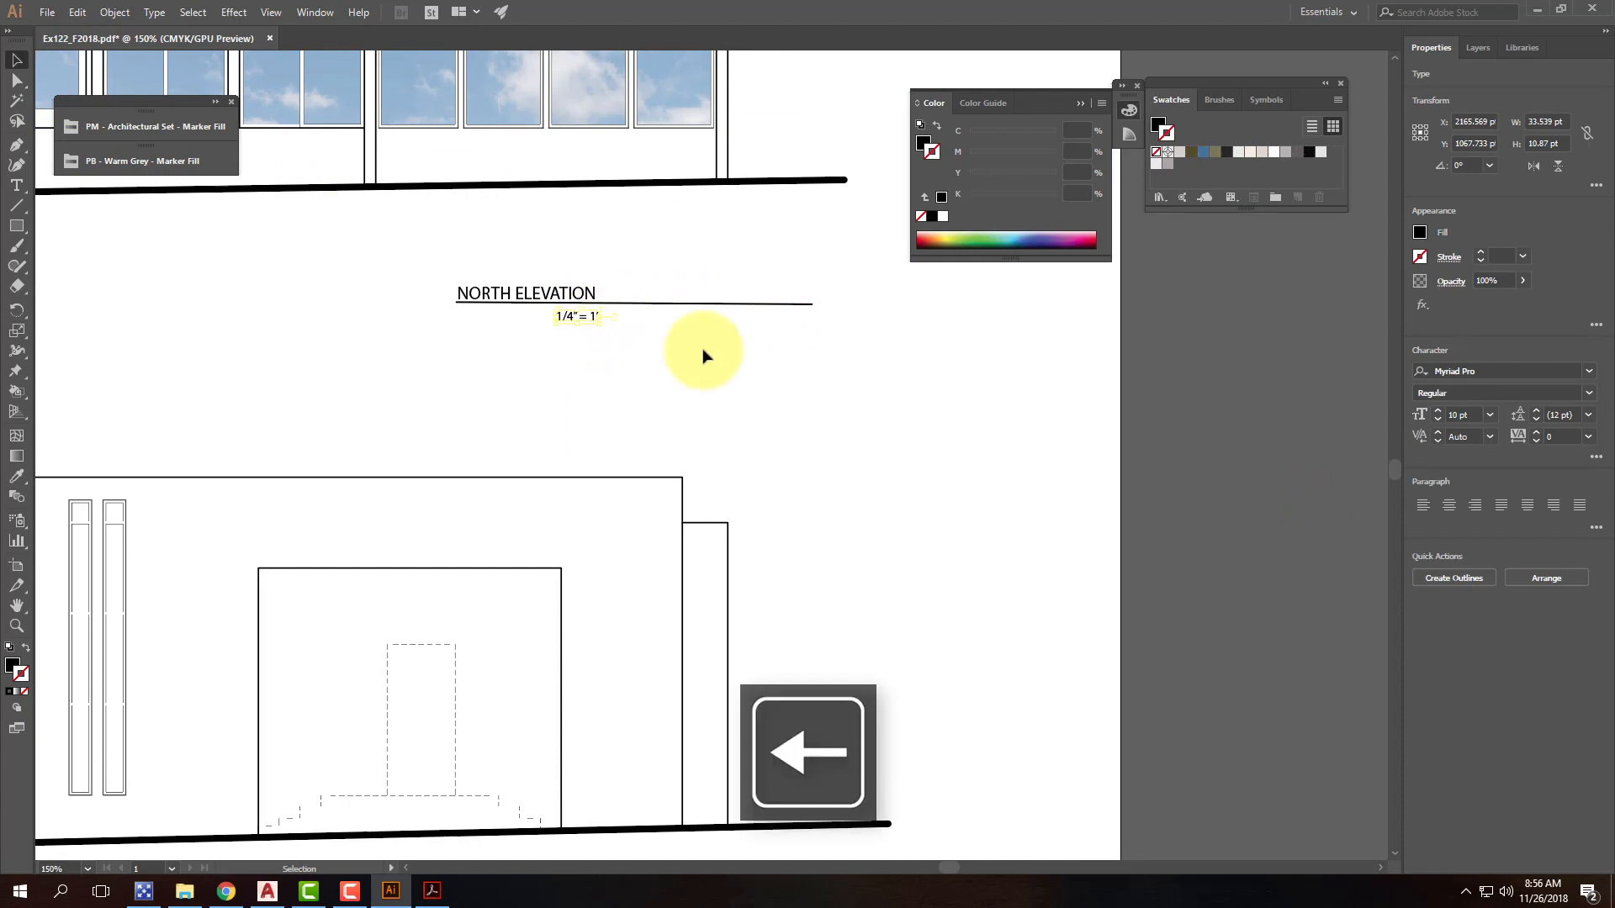
# Step: Shorten the underline so it ends at the last letter of the NORTH ELEVATION title
pyautogui.click(746, 303)
pyautogui.moveTo(812, 309); pyautogui.dragTo(631, 310)
pyautogui.click(724, 306)
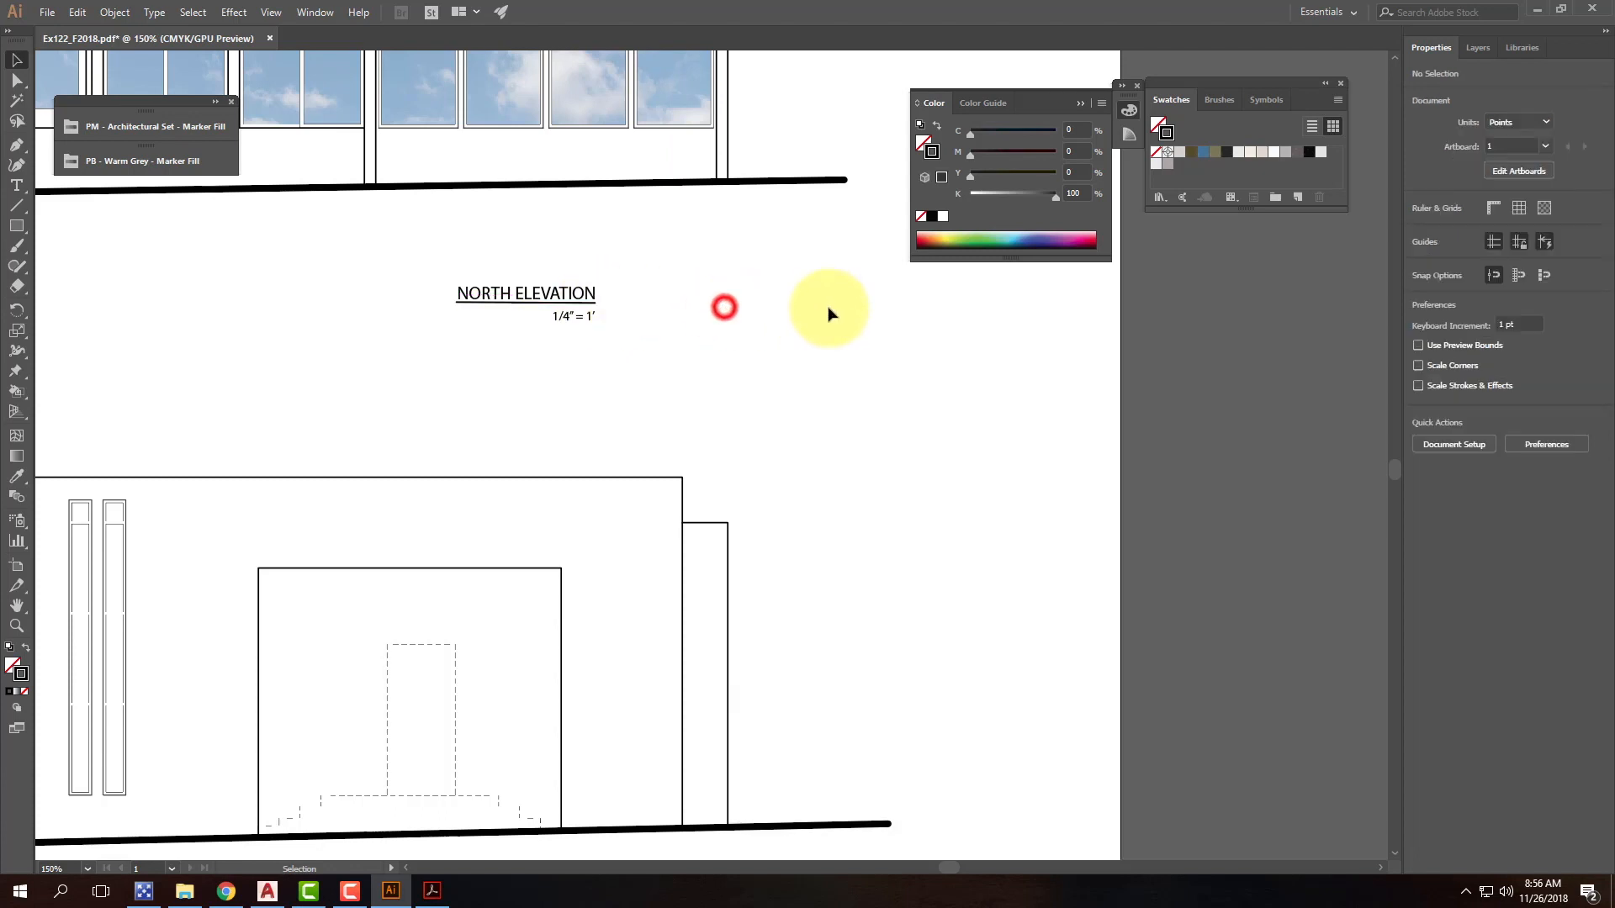
# Step: Move the title, underline and scale text together to just below the right end of the north elevation's ground line
pyautogui.moveTo(335, 243); pyautogui.dragTo(711, 408)
pyautogui.moveTo(552, 295); pyautogui.dragTo(812, 222)
pyautogui.click(933, 304)
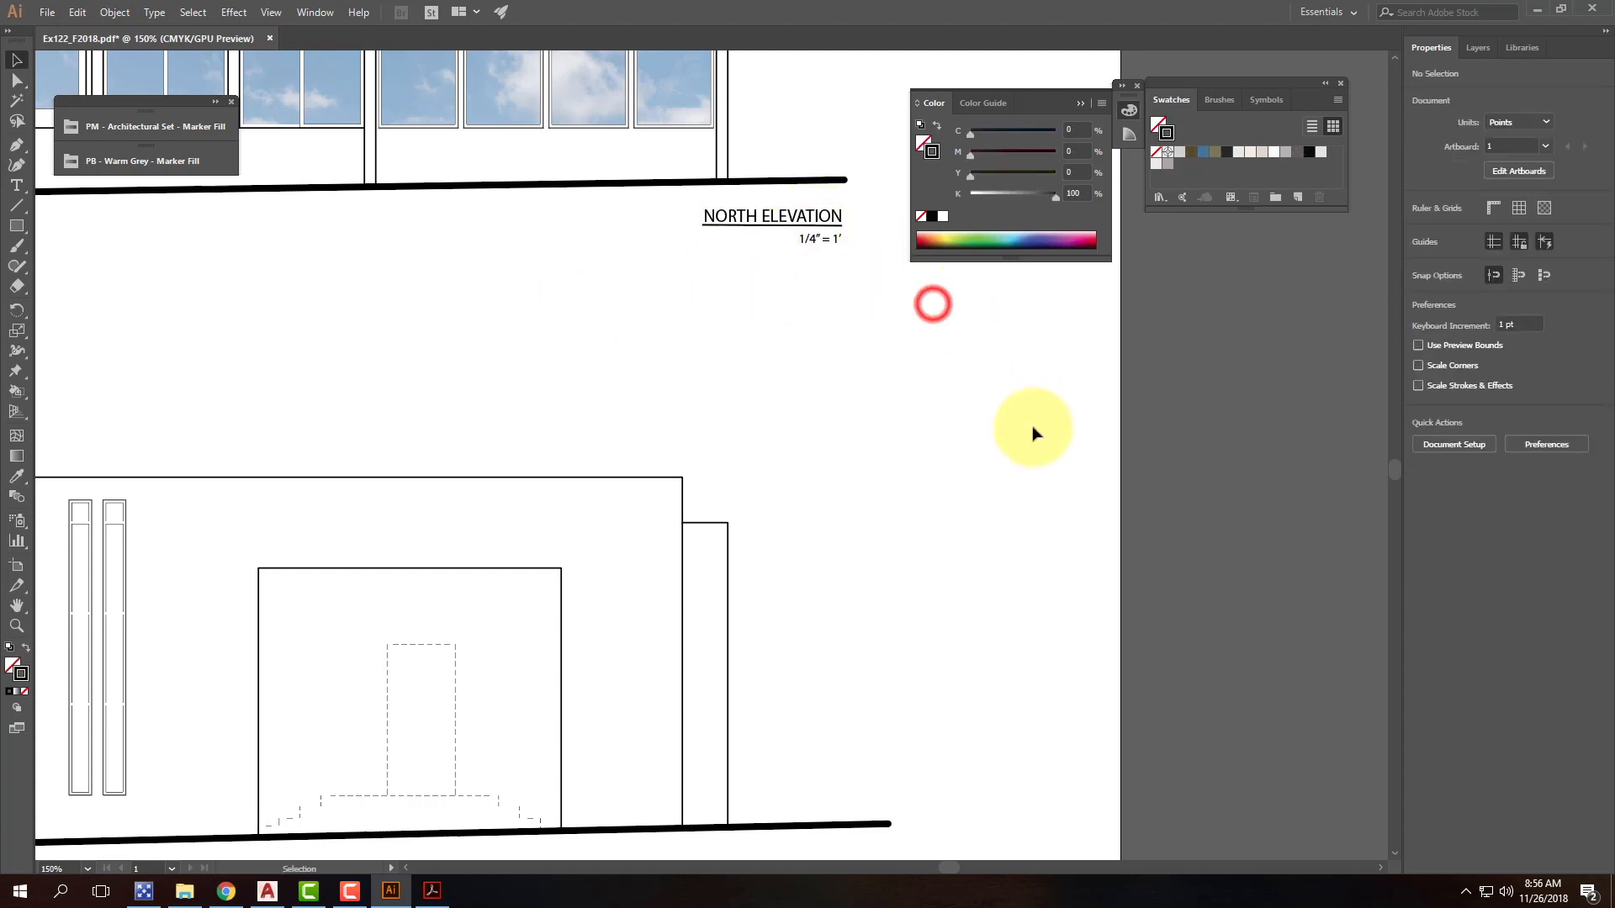
pyautogui.hotkey('ctrl', '0')
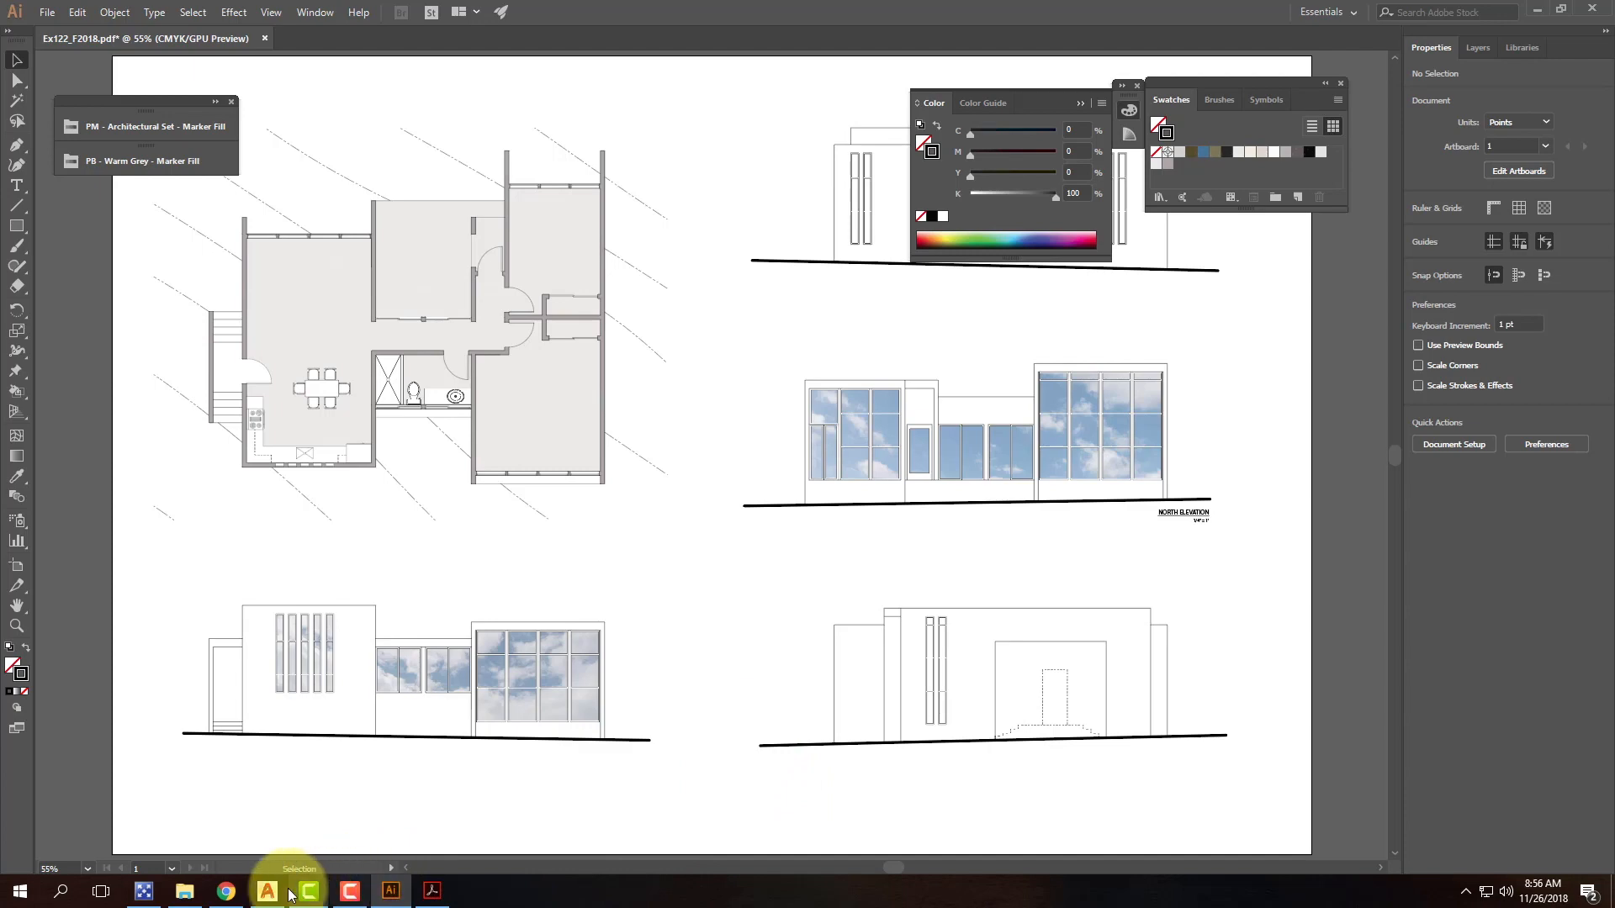
# Step: Switch to Chrome and review the Exercise 122 Text & Annotations instructions and the Frank the Architect font pages
pyautogui.click(231, 878)
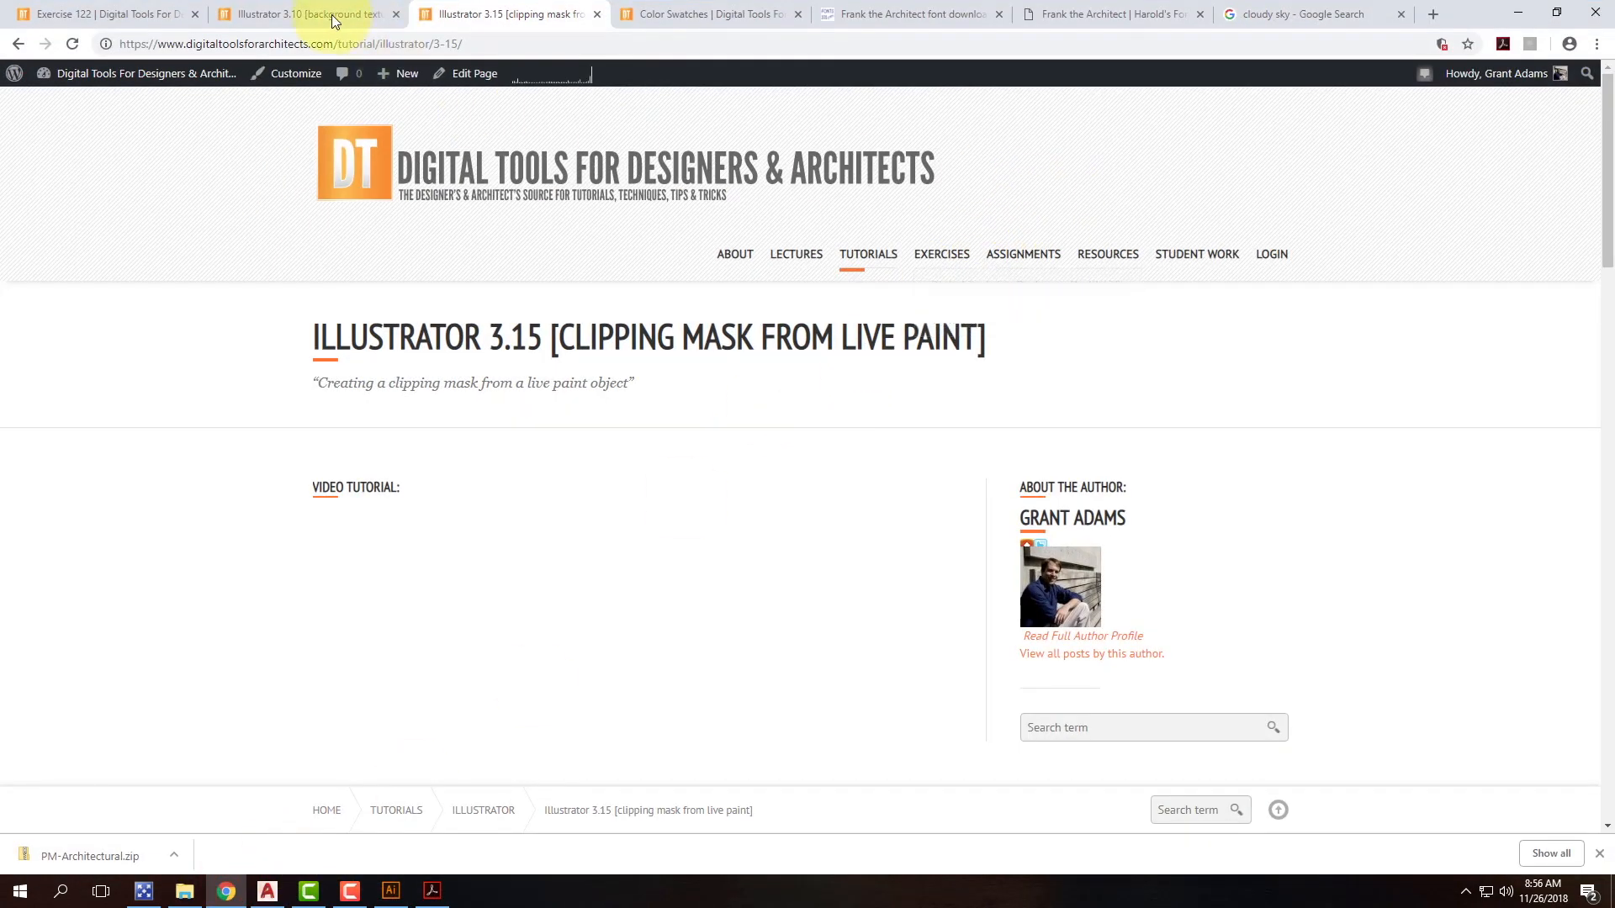
pyautogui.click(60, 14)
pyautogui.scroll(-3, 686, 433)
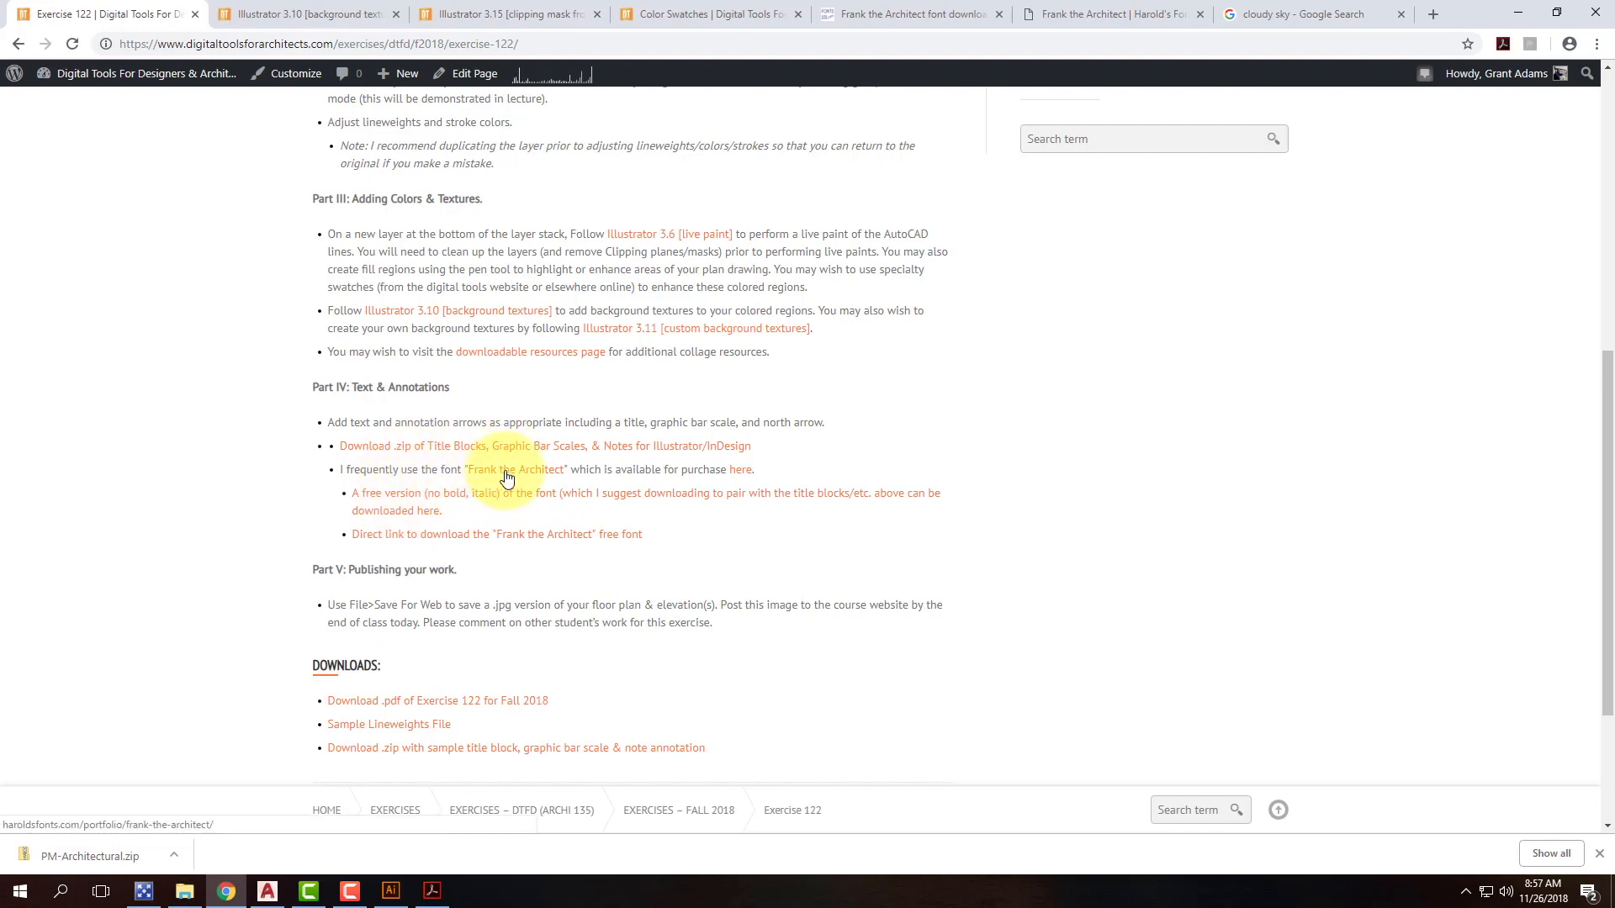
pyautogui.click(1084, 14)
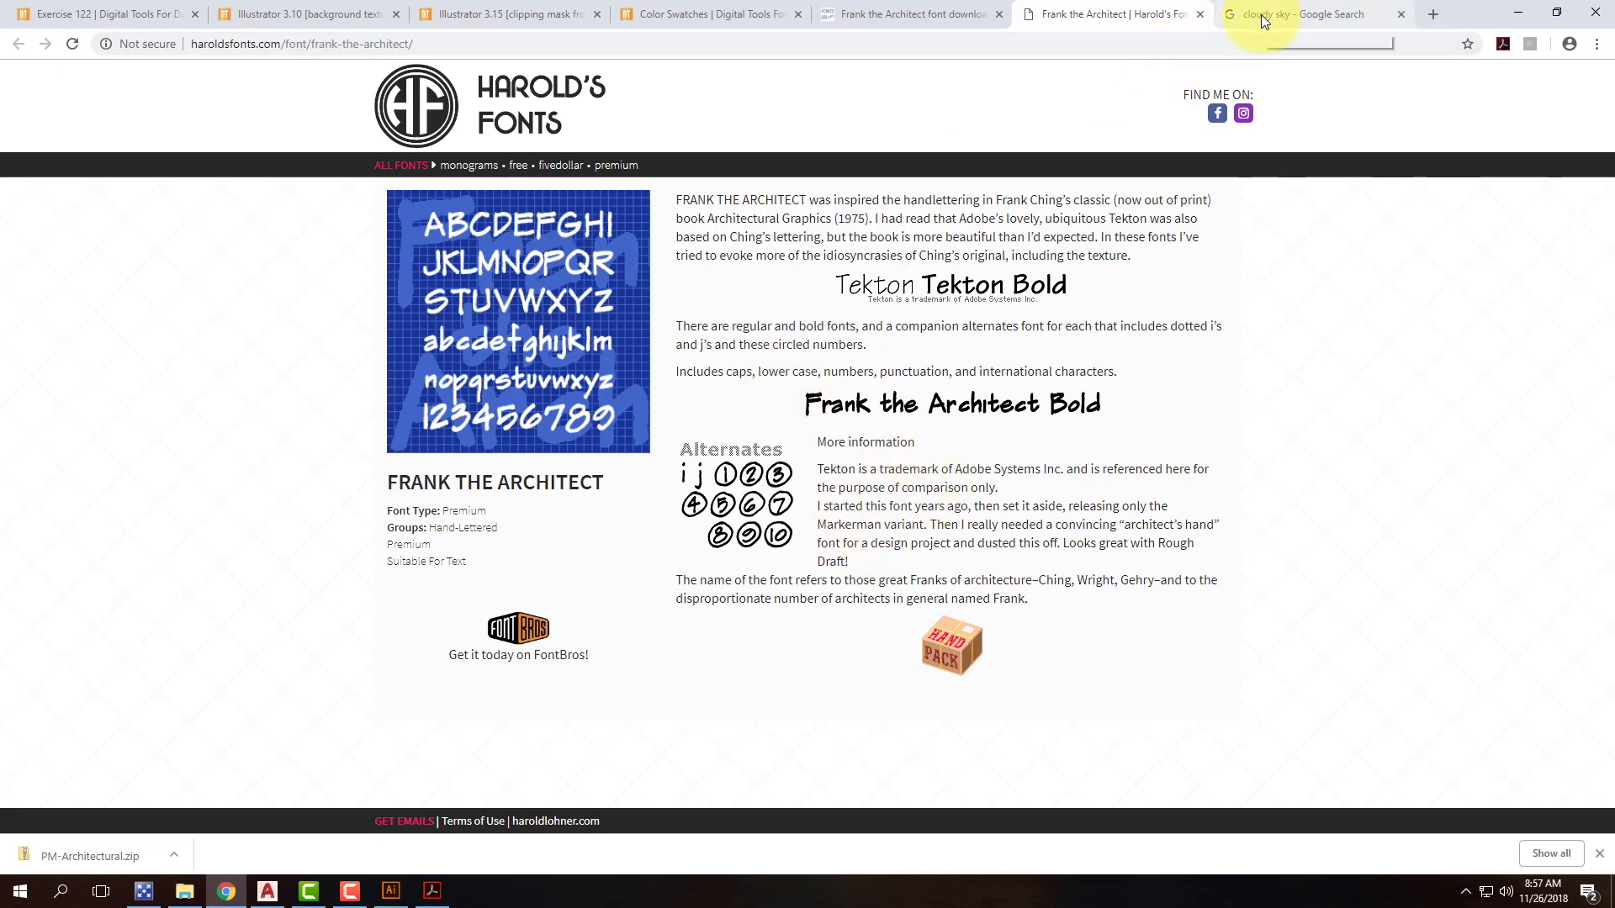
pyautogui.click(111, 16)
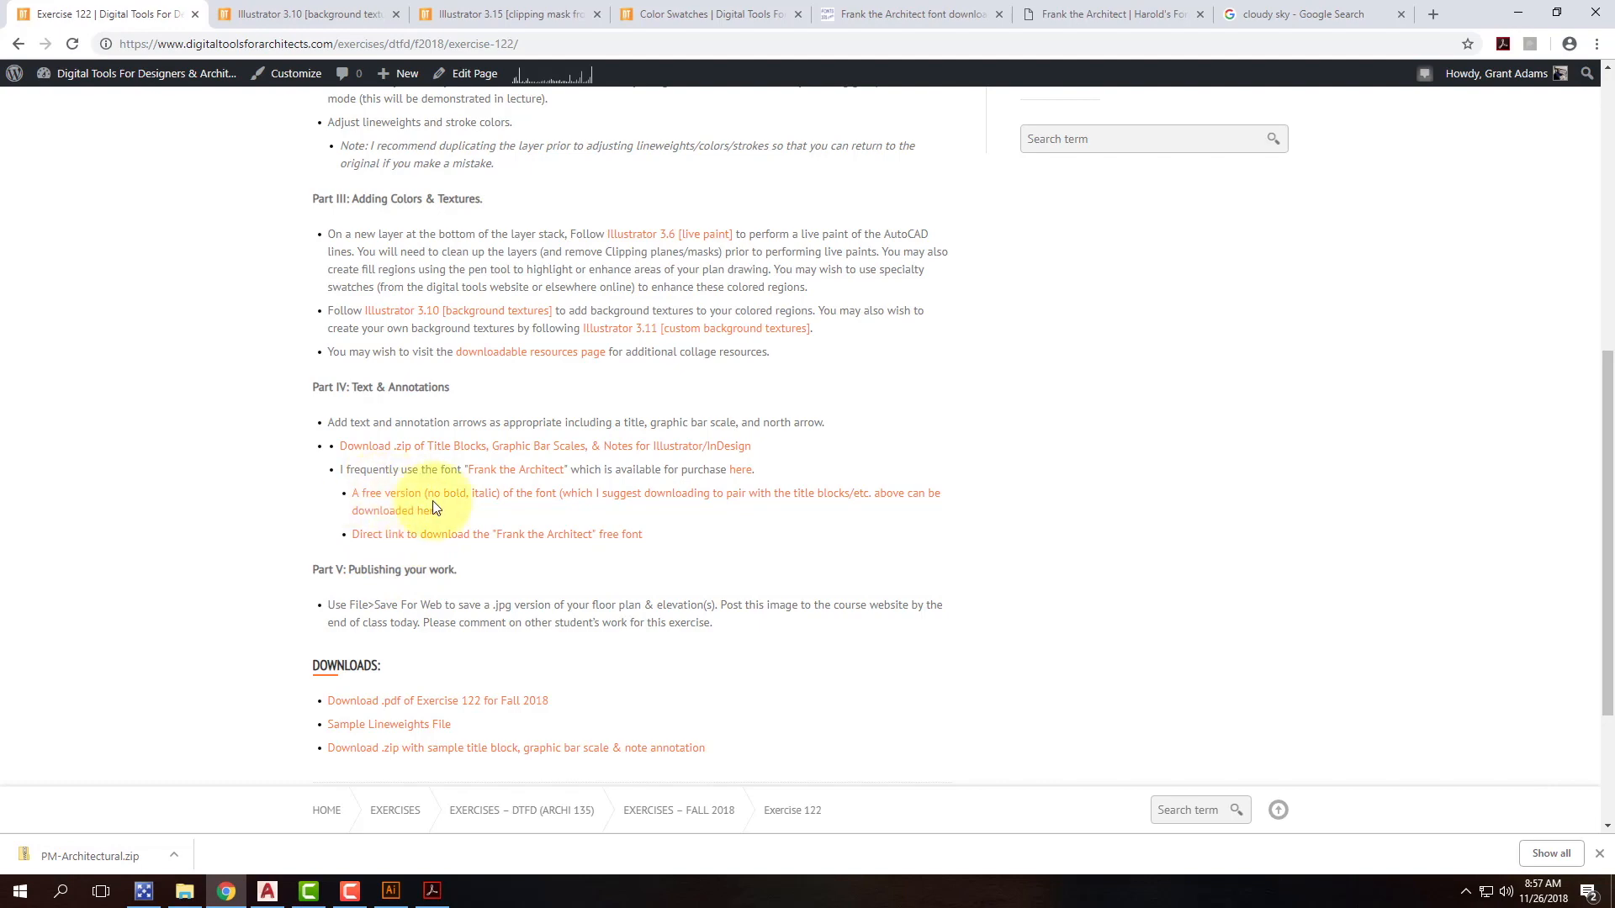
pyautogui.click(908, 15)
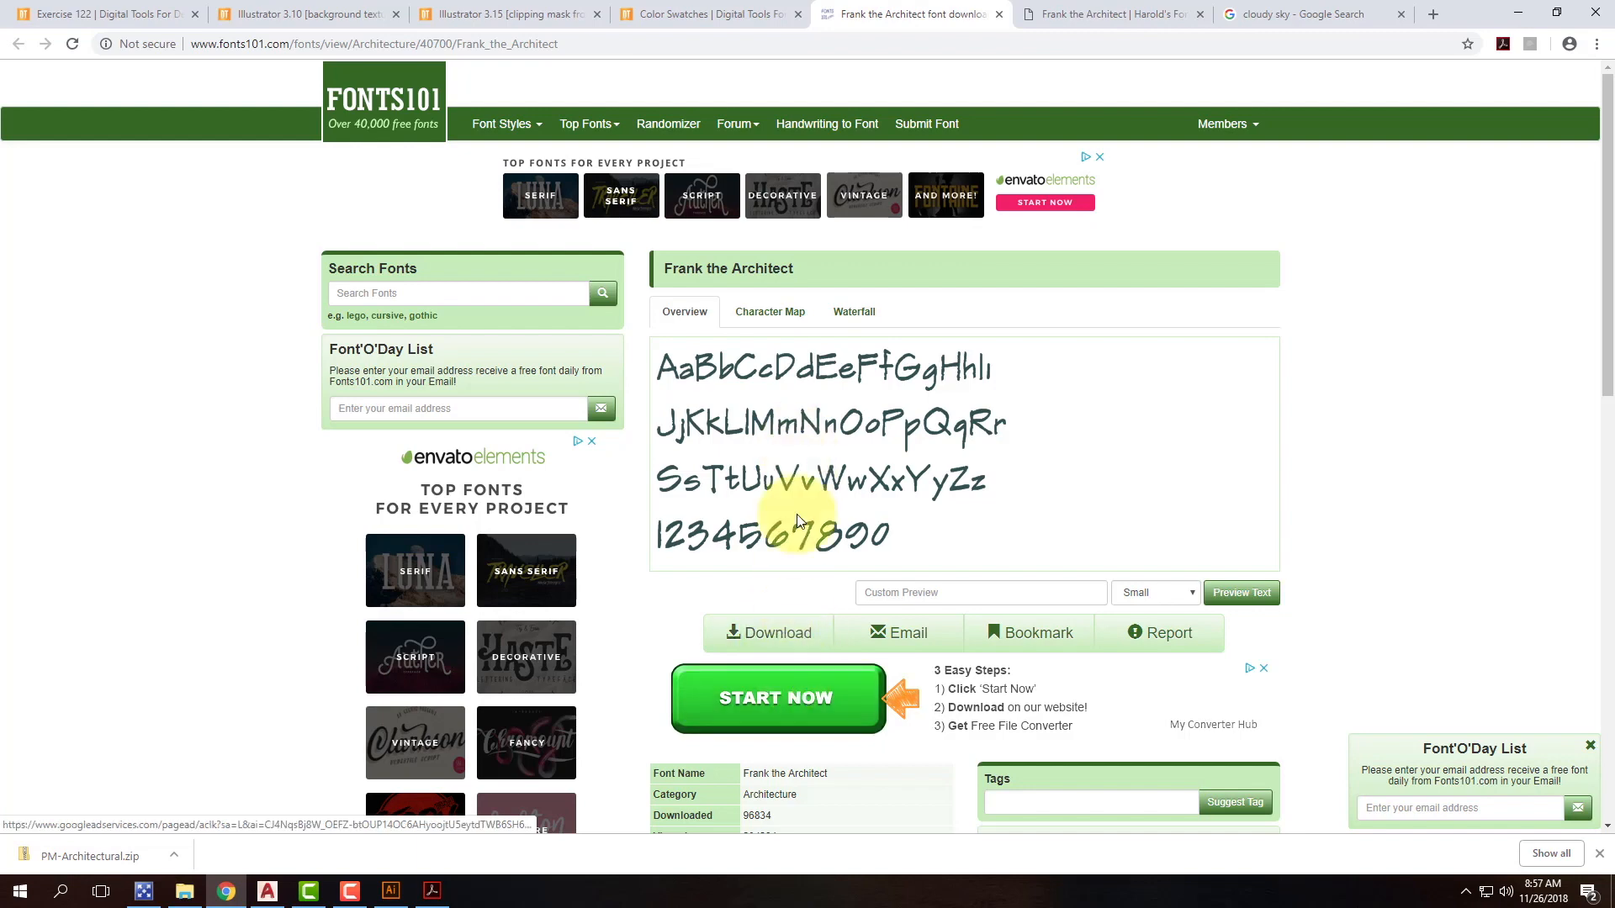
pyautogui.click(1516, 12)
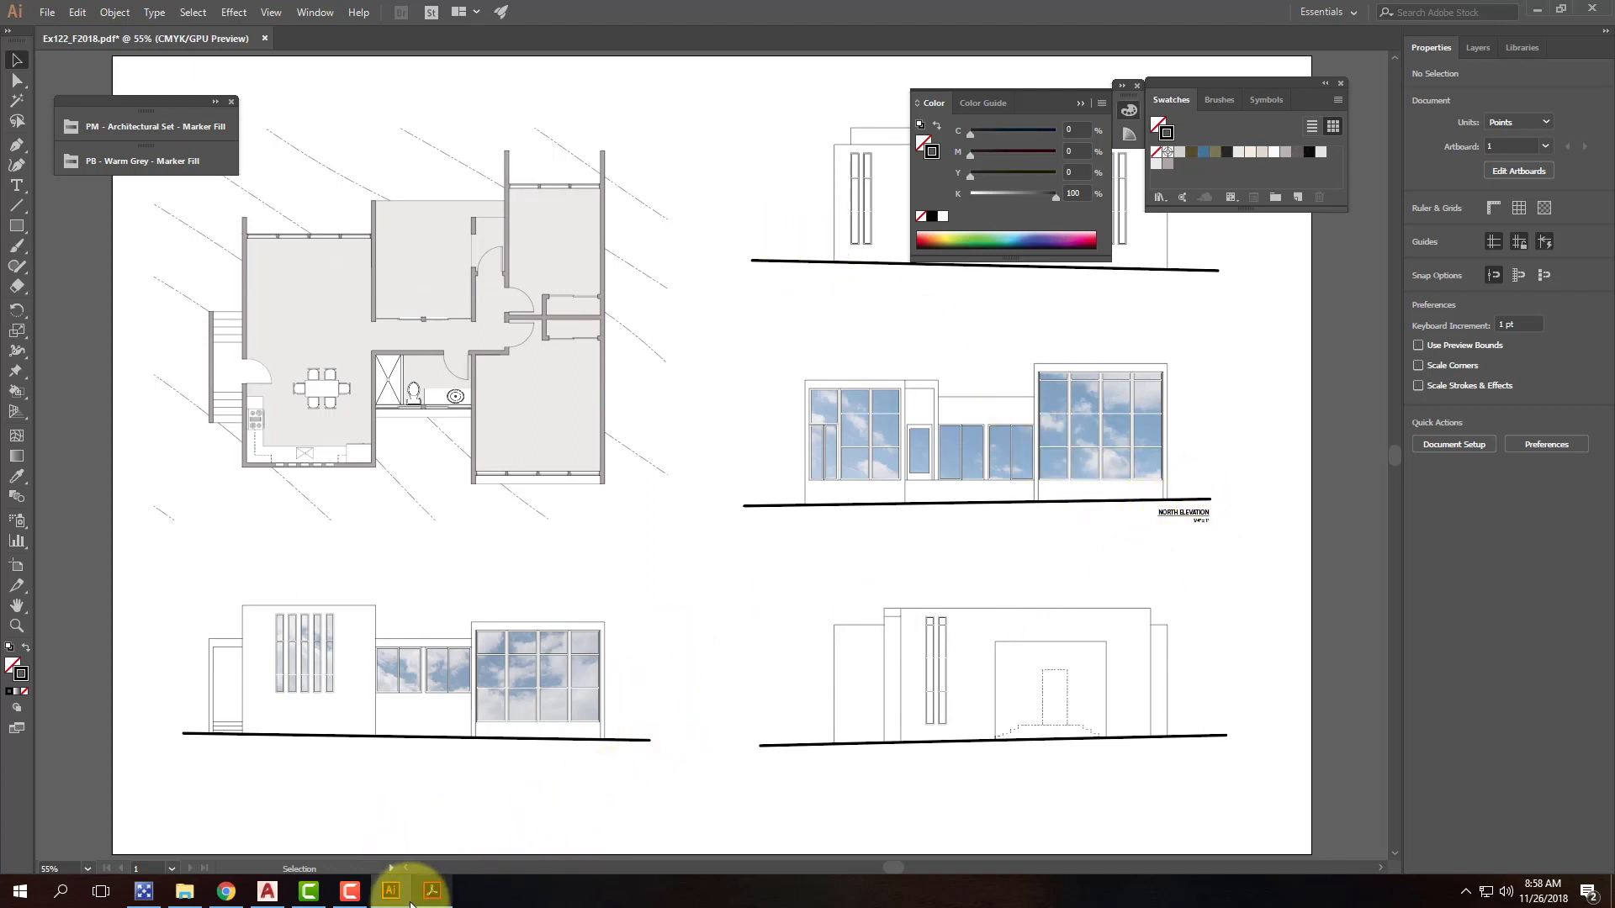
# Step: Add a new layer above the Text layer and name it TitleBlock
pyautogui.moveTo(411, 897)
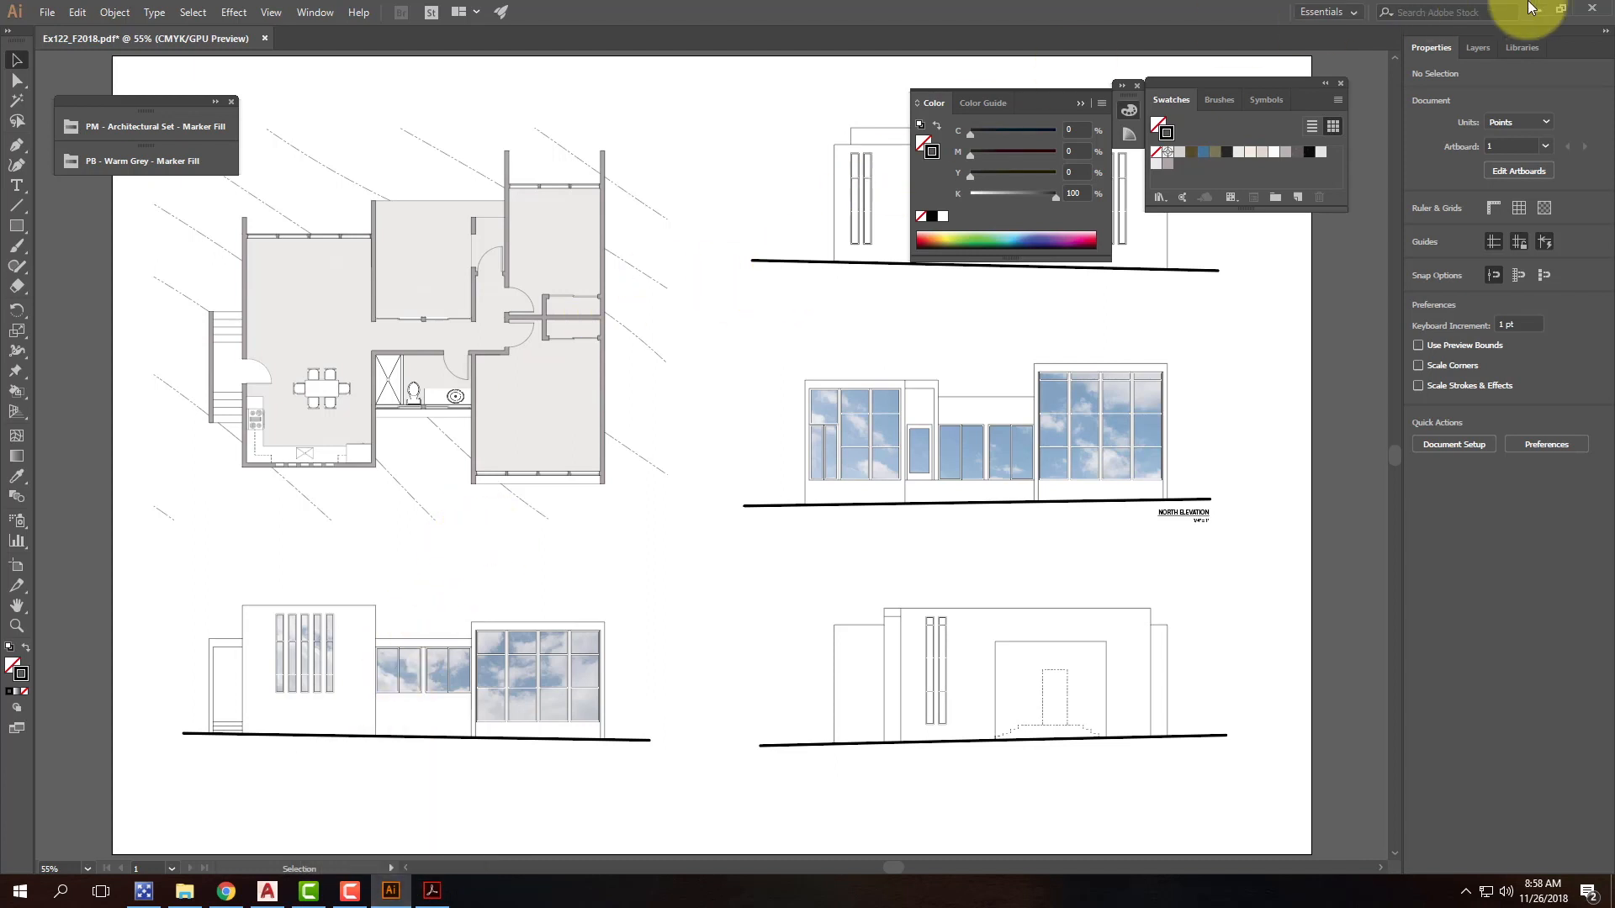
pyautogui.click(1474, 47)
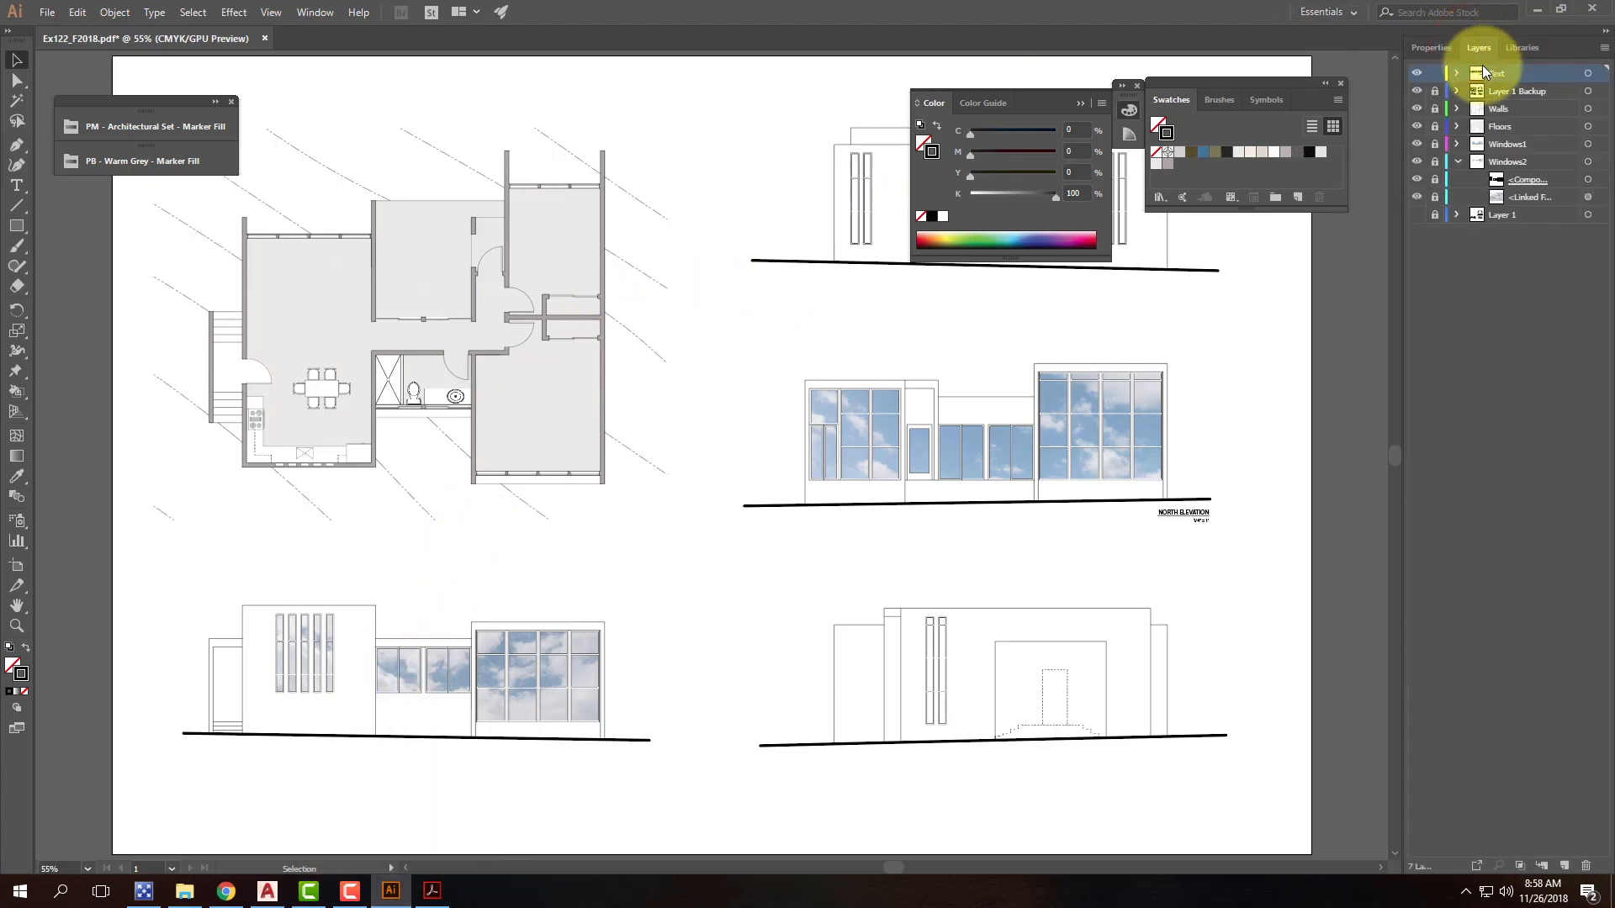
pyautogui.click(1563, 866)
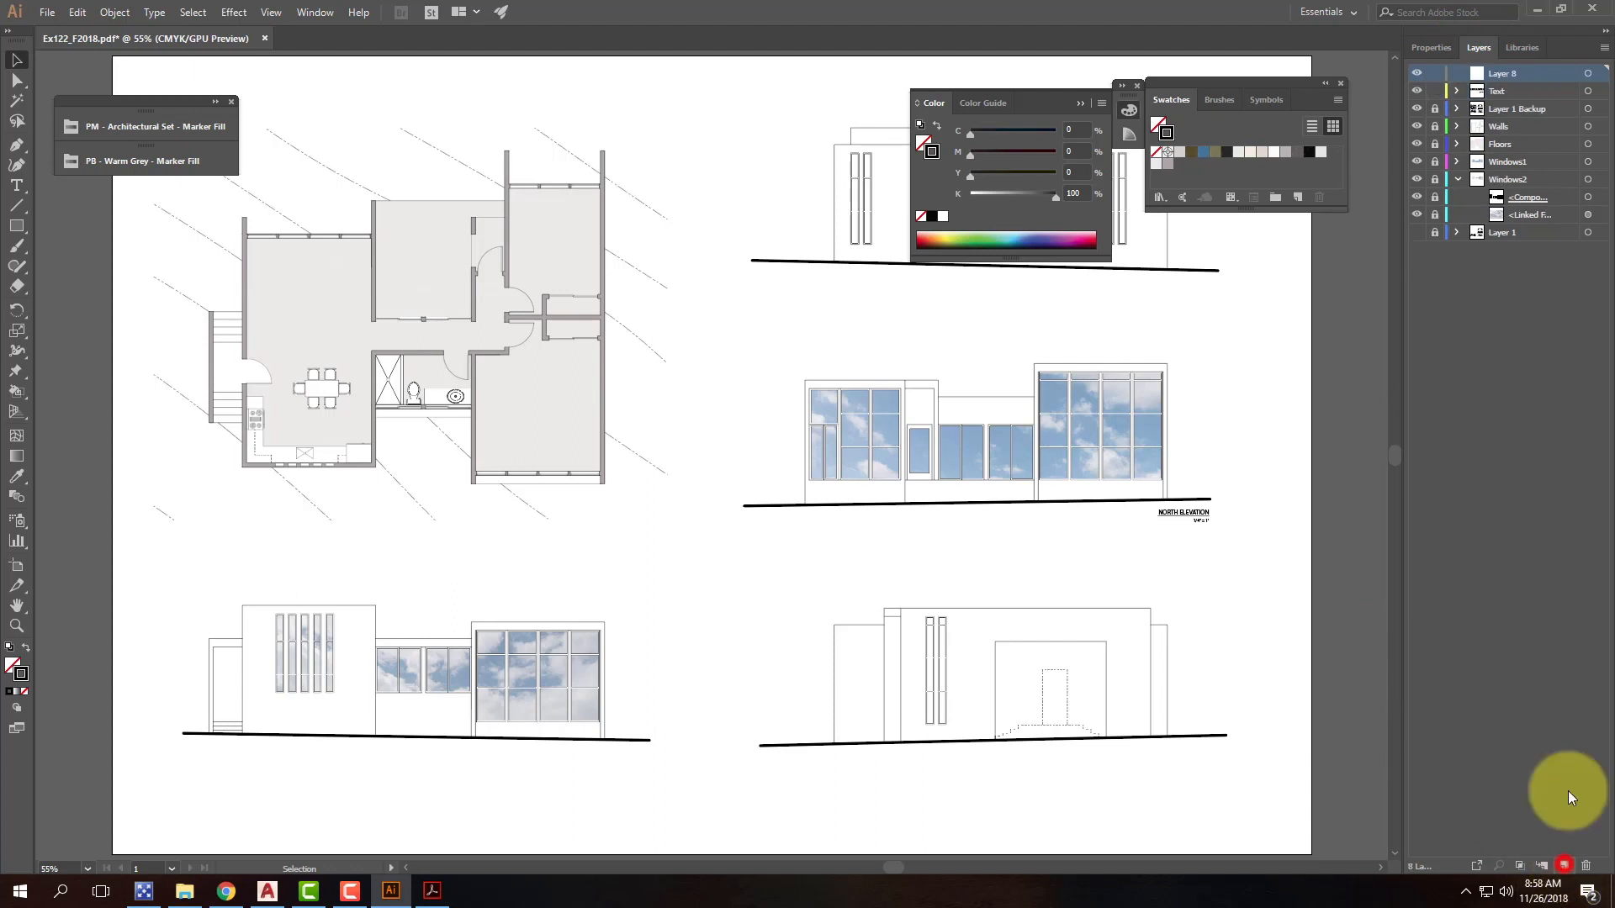
pyautogui.doubleClick(1506, 75)
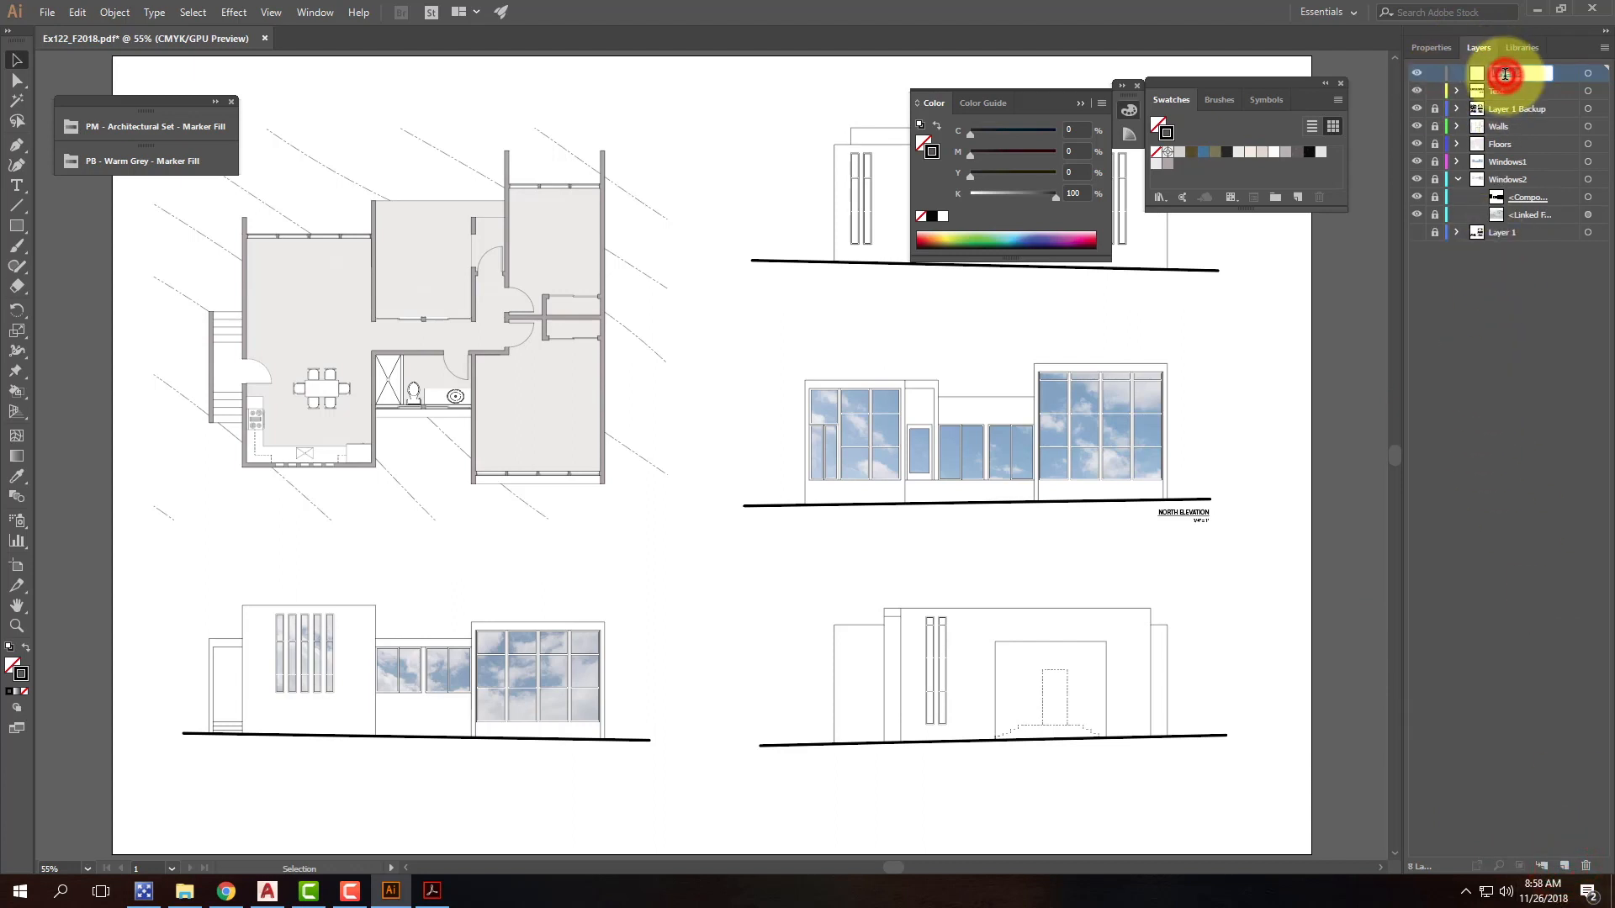
pyautogui.write('TitleBlock')
pyautogui.press('Return')
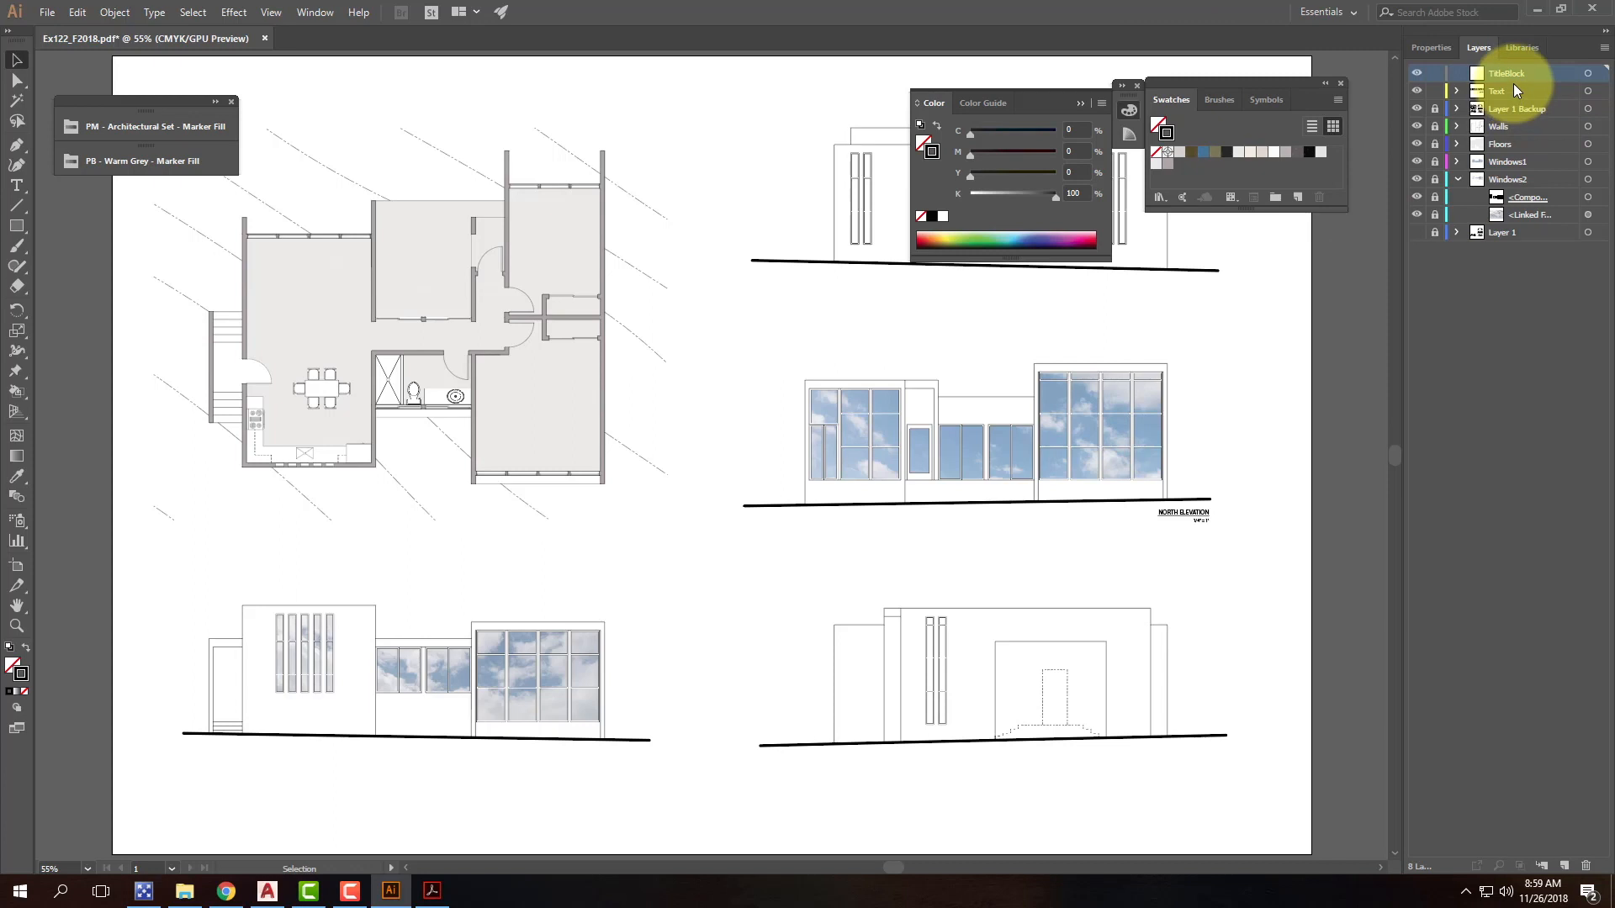
# Step: Place the linked file Title Block - Casual - Small - 24x36 from Resources > Adobe Illustrator > Title Blocks, aligned to the artboard's top-left corner
pyautogui.click(47, 12)
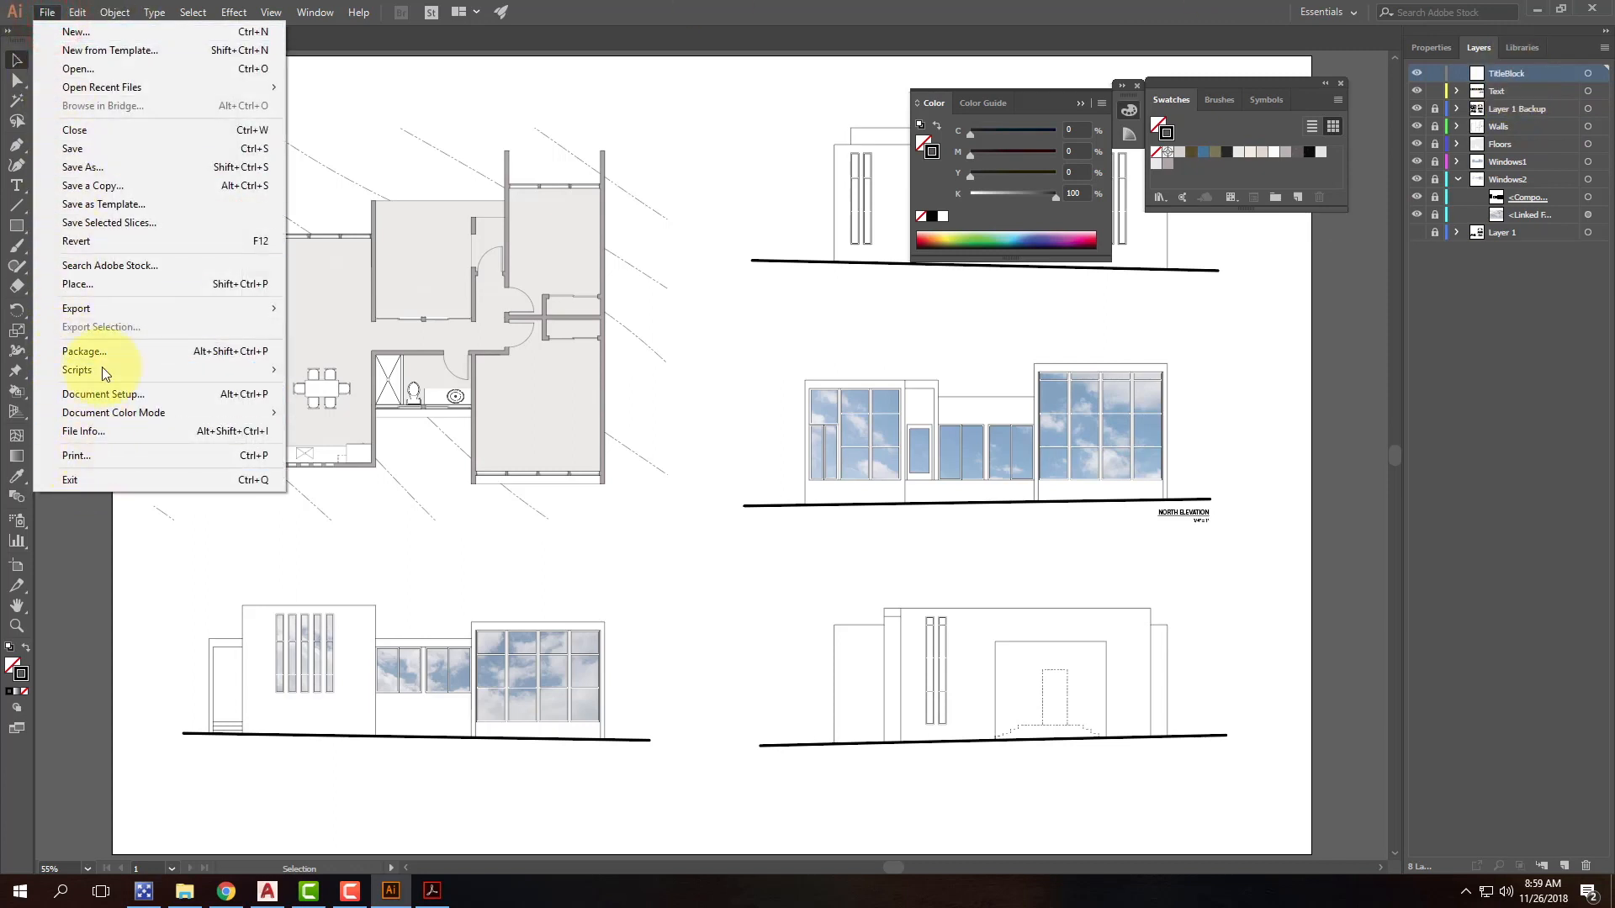
pyautogui.click(94, 285)
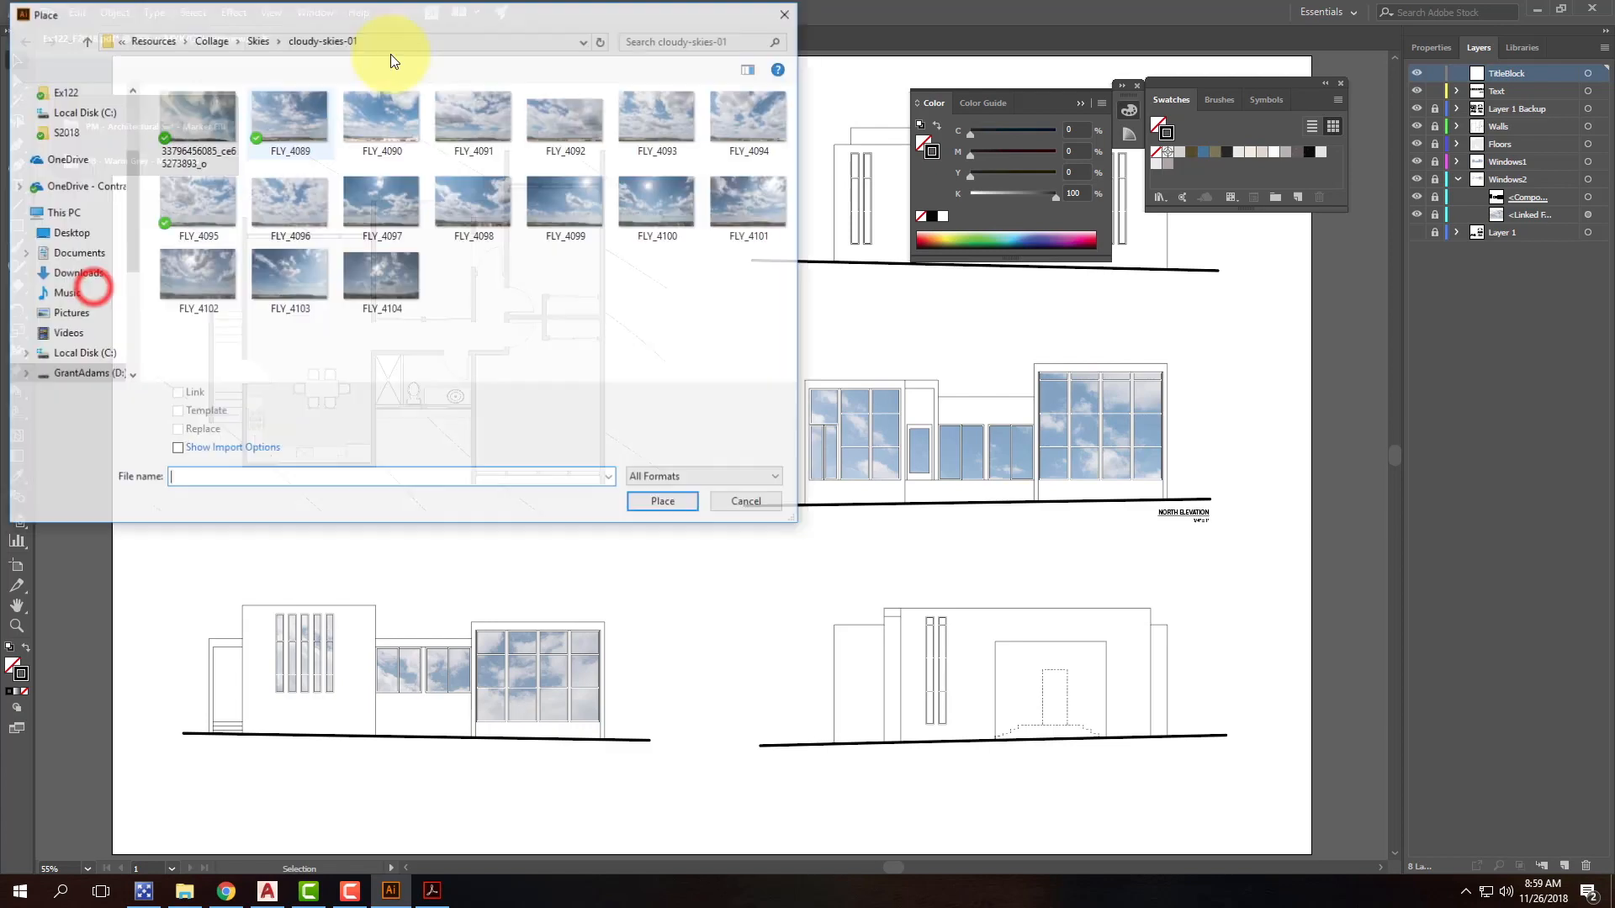
pyautogui.click(151, 39)
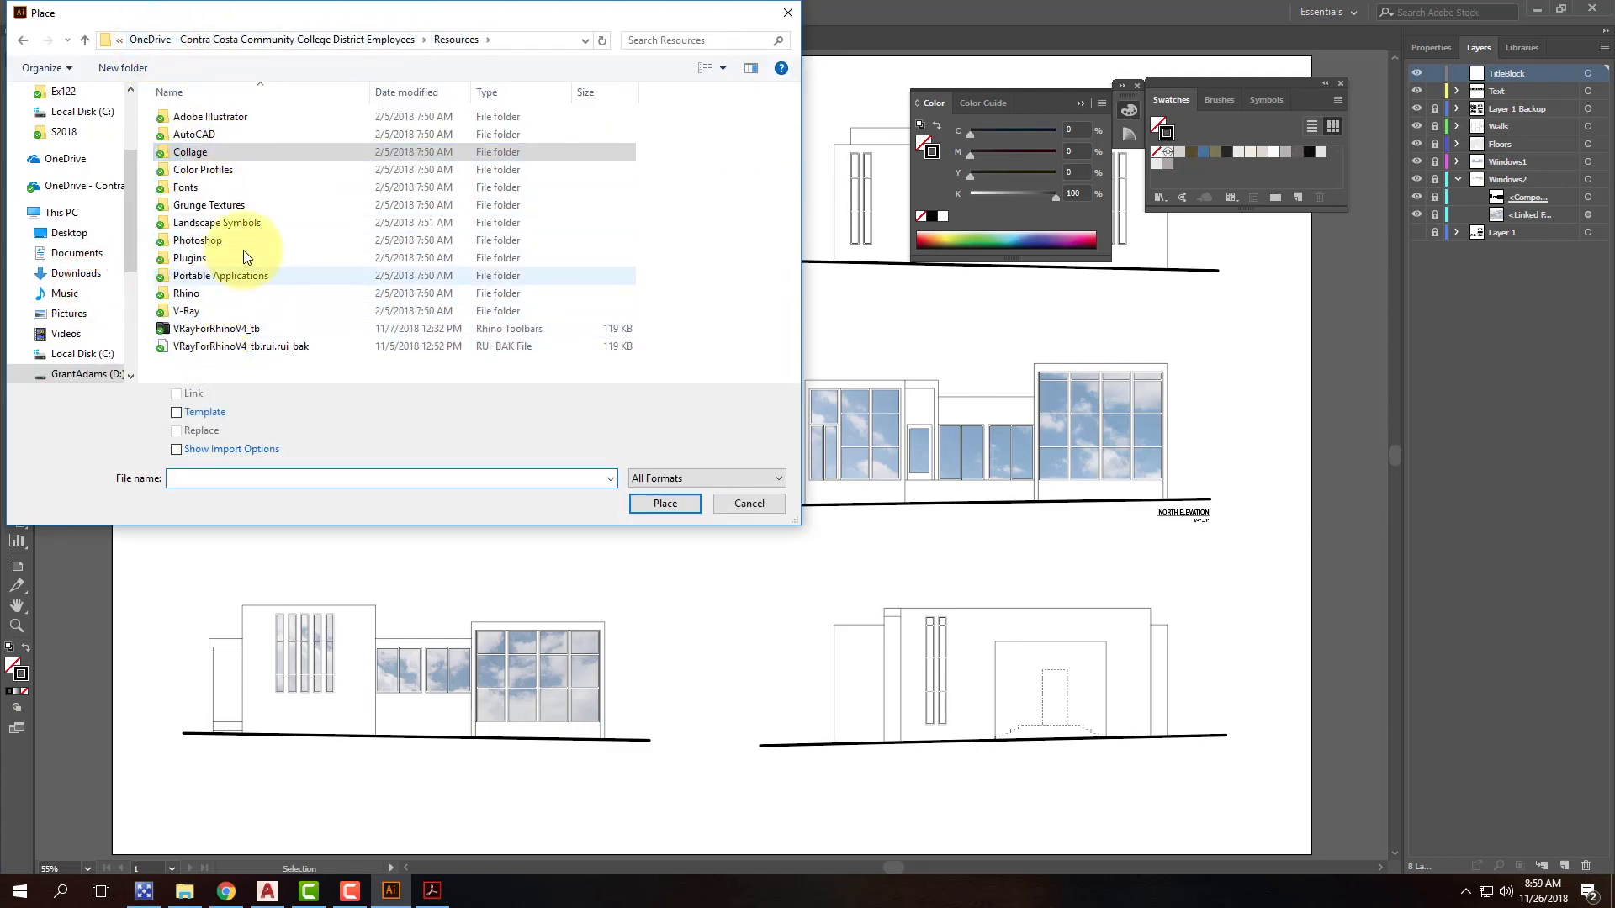
pyautogui.doubleClick(249, 116)
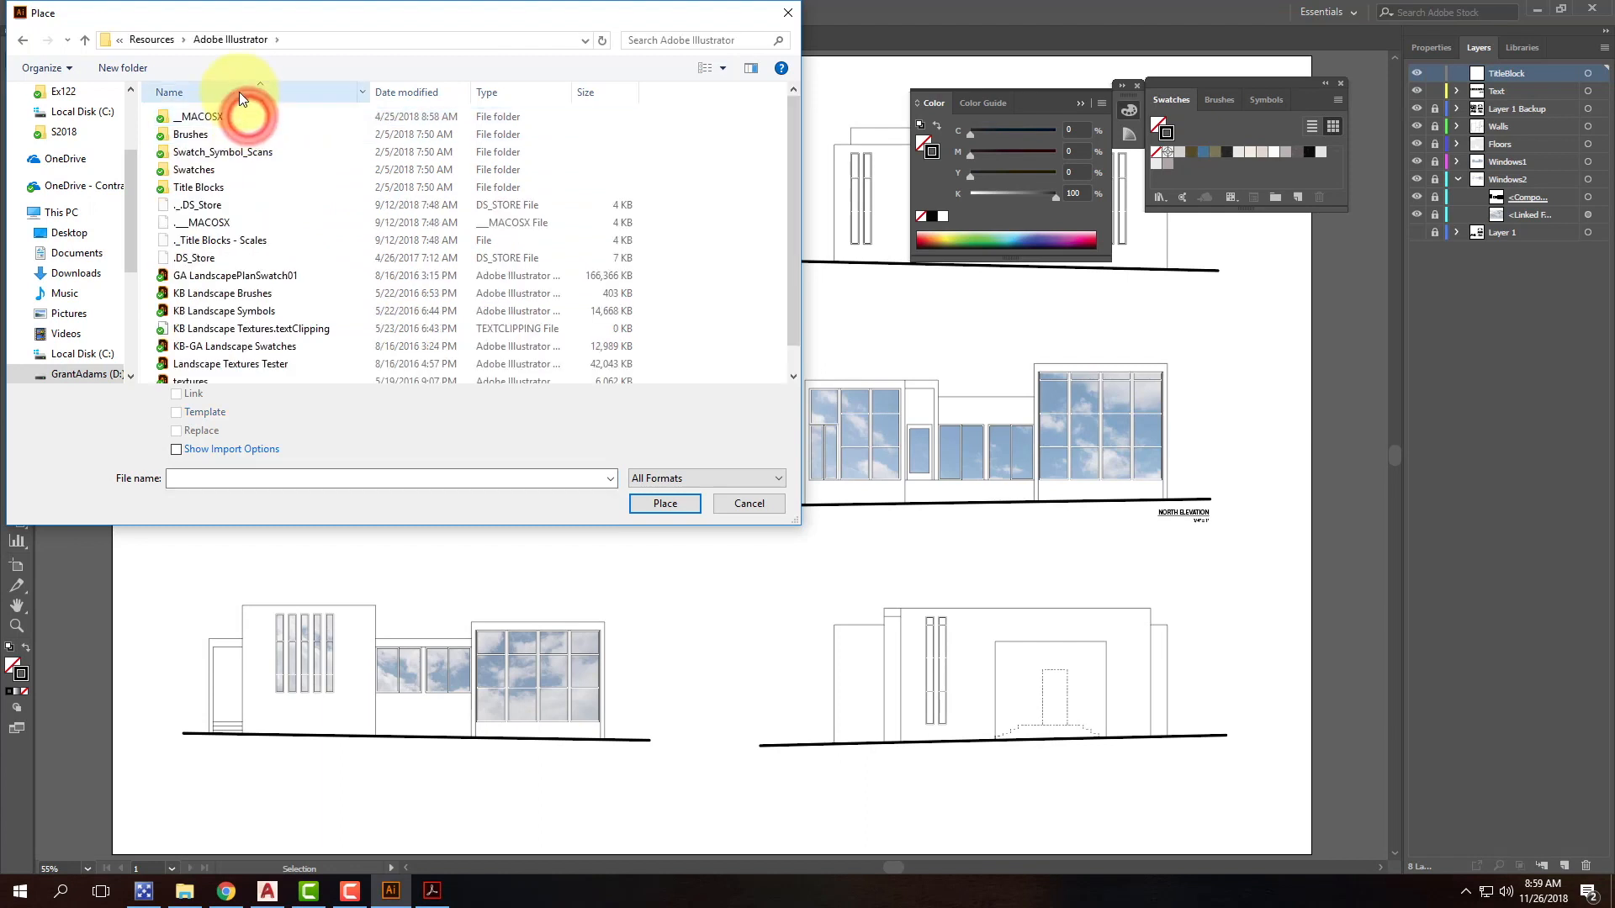
pyautogui.doubleClick(206, 186)
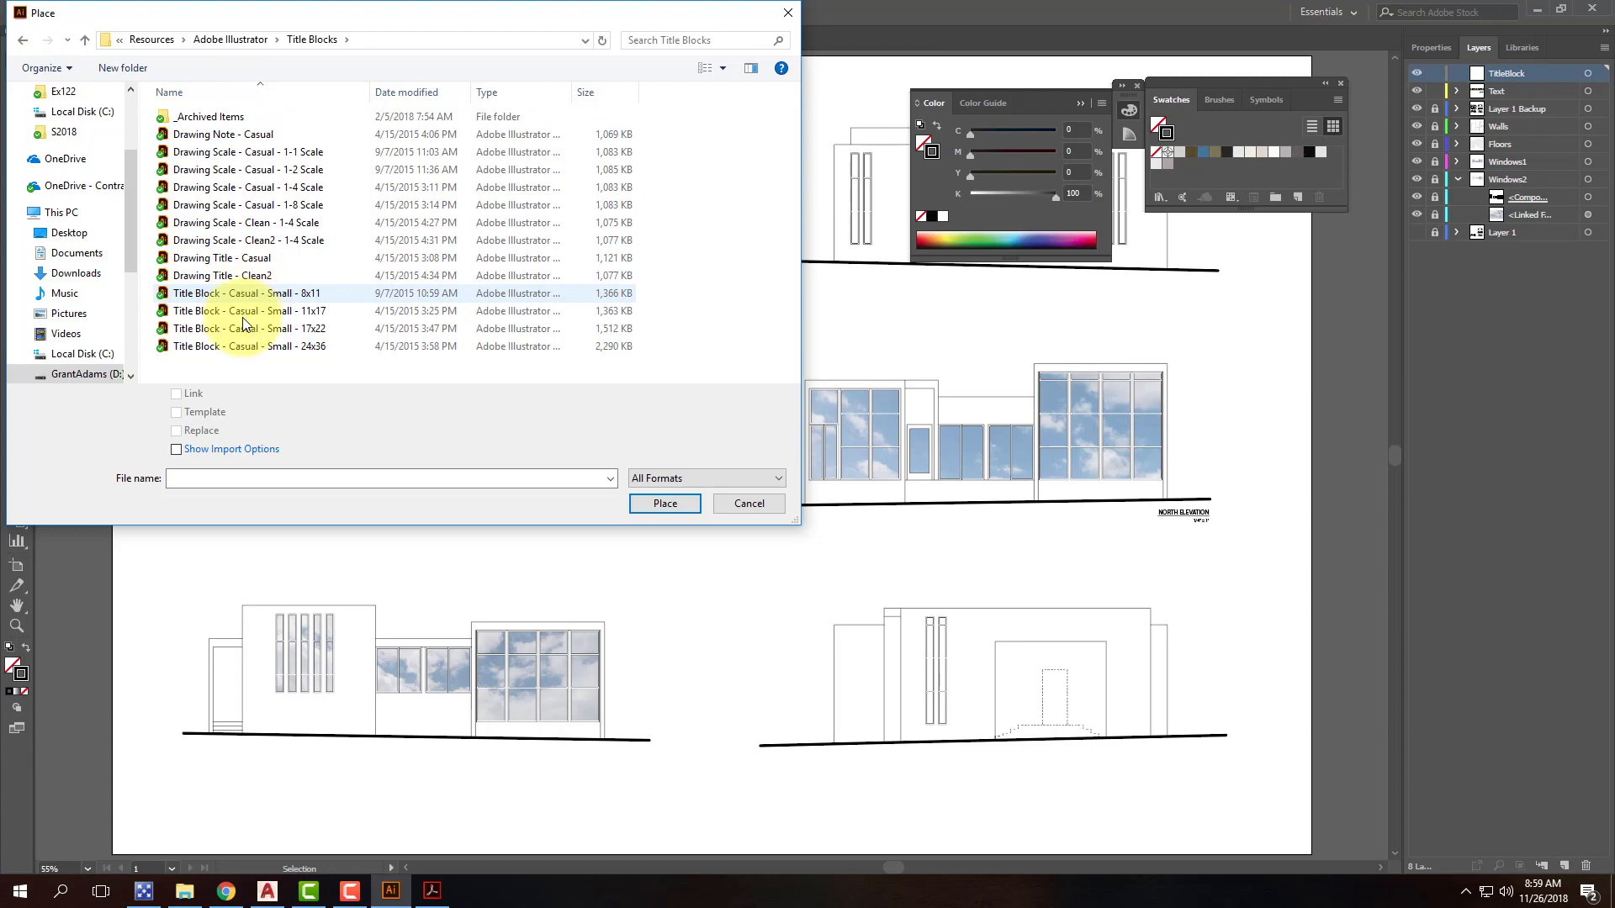
pyautogui.click(247, 348)
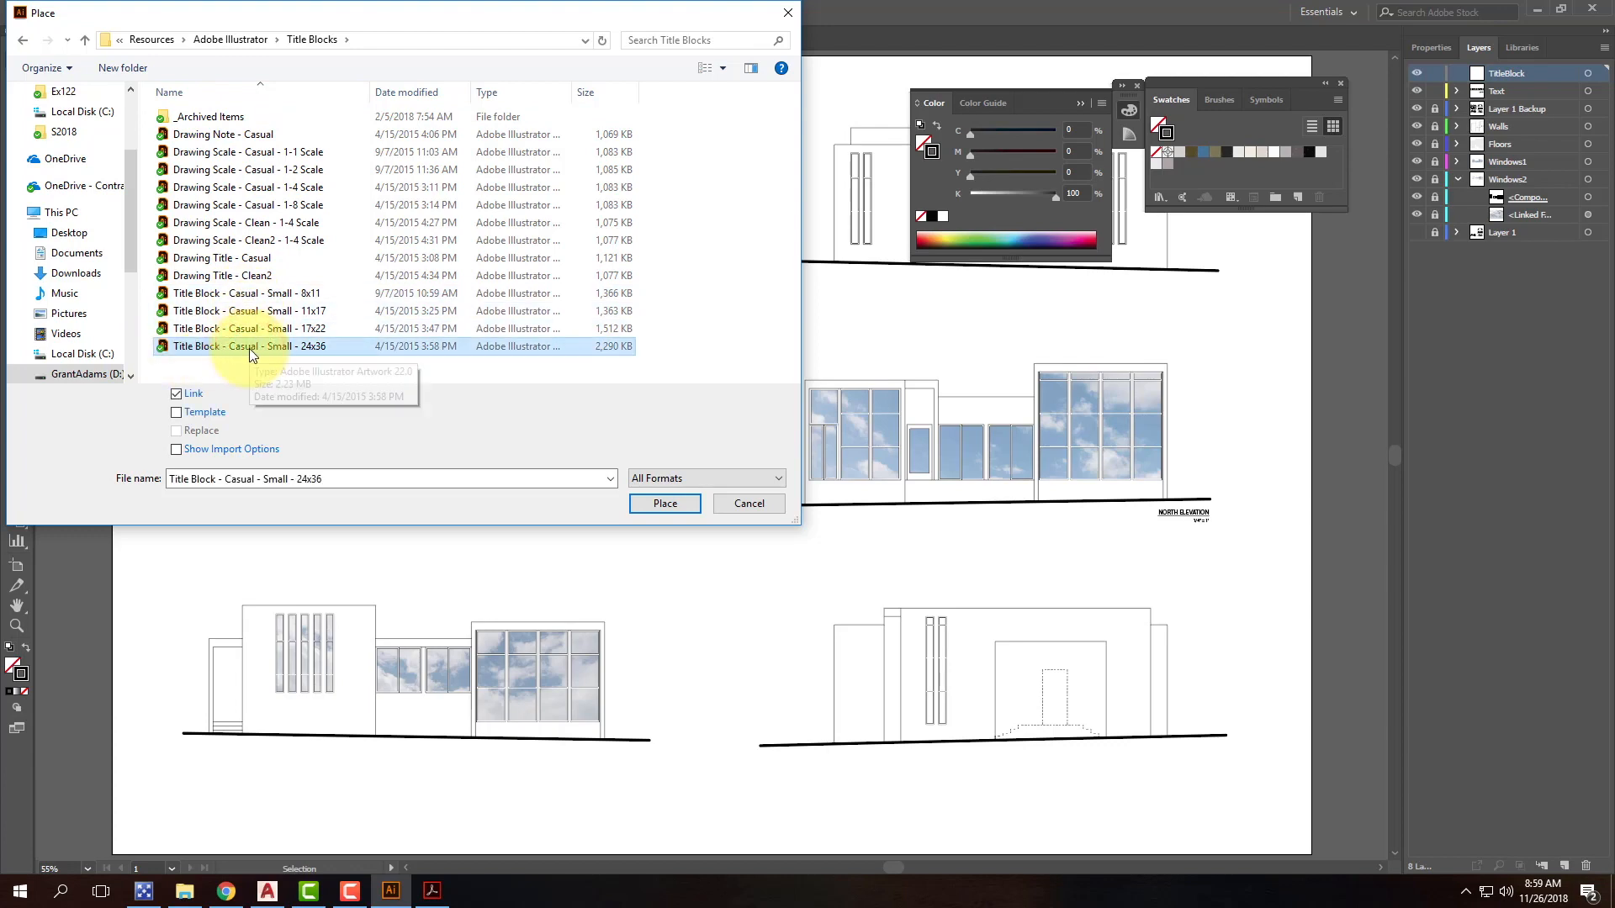
pyautogui.click(666, 506)
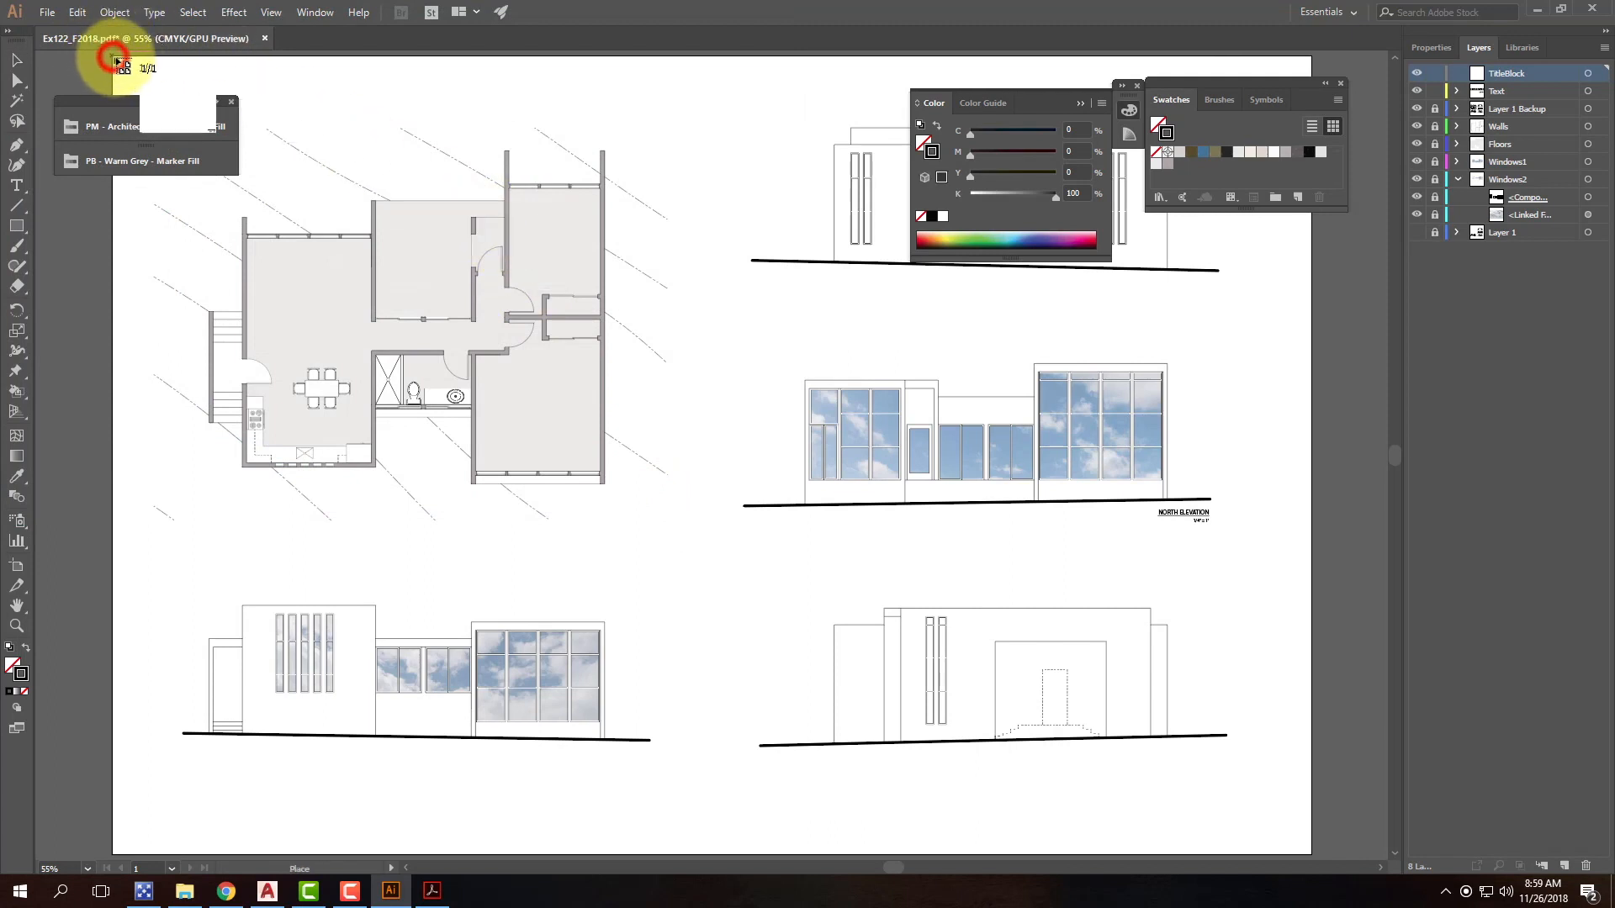
pyautogui.click(136, 77)
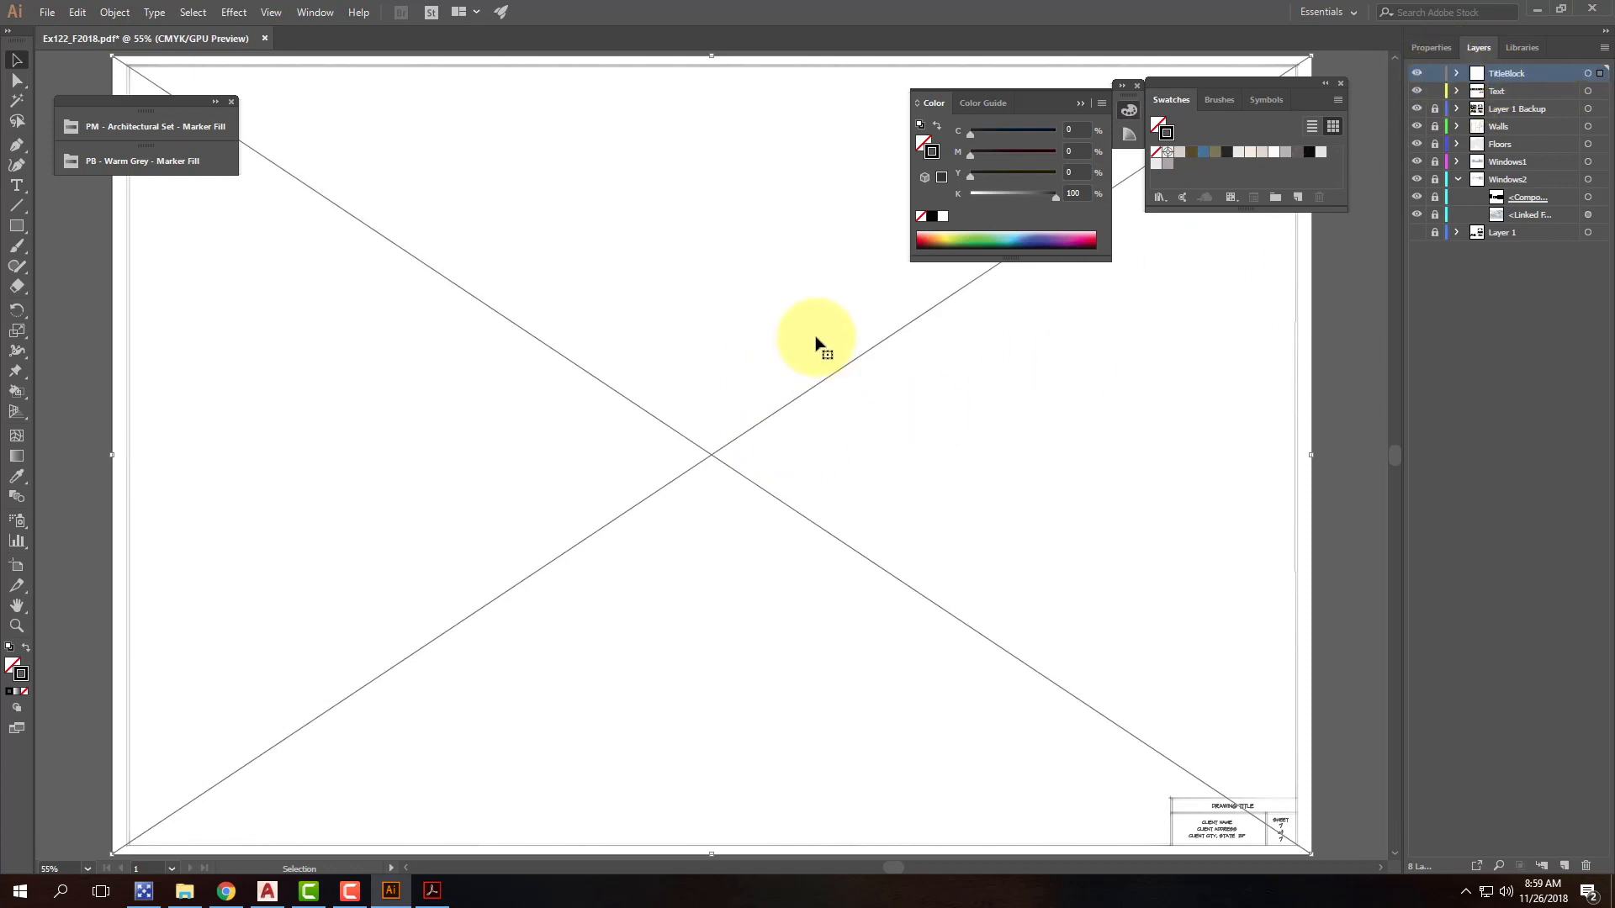
# Step: Examine the placed title block's opacity, effect and appearance options for a blending mode setting
pyautogui.click(1432, 48)
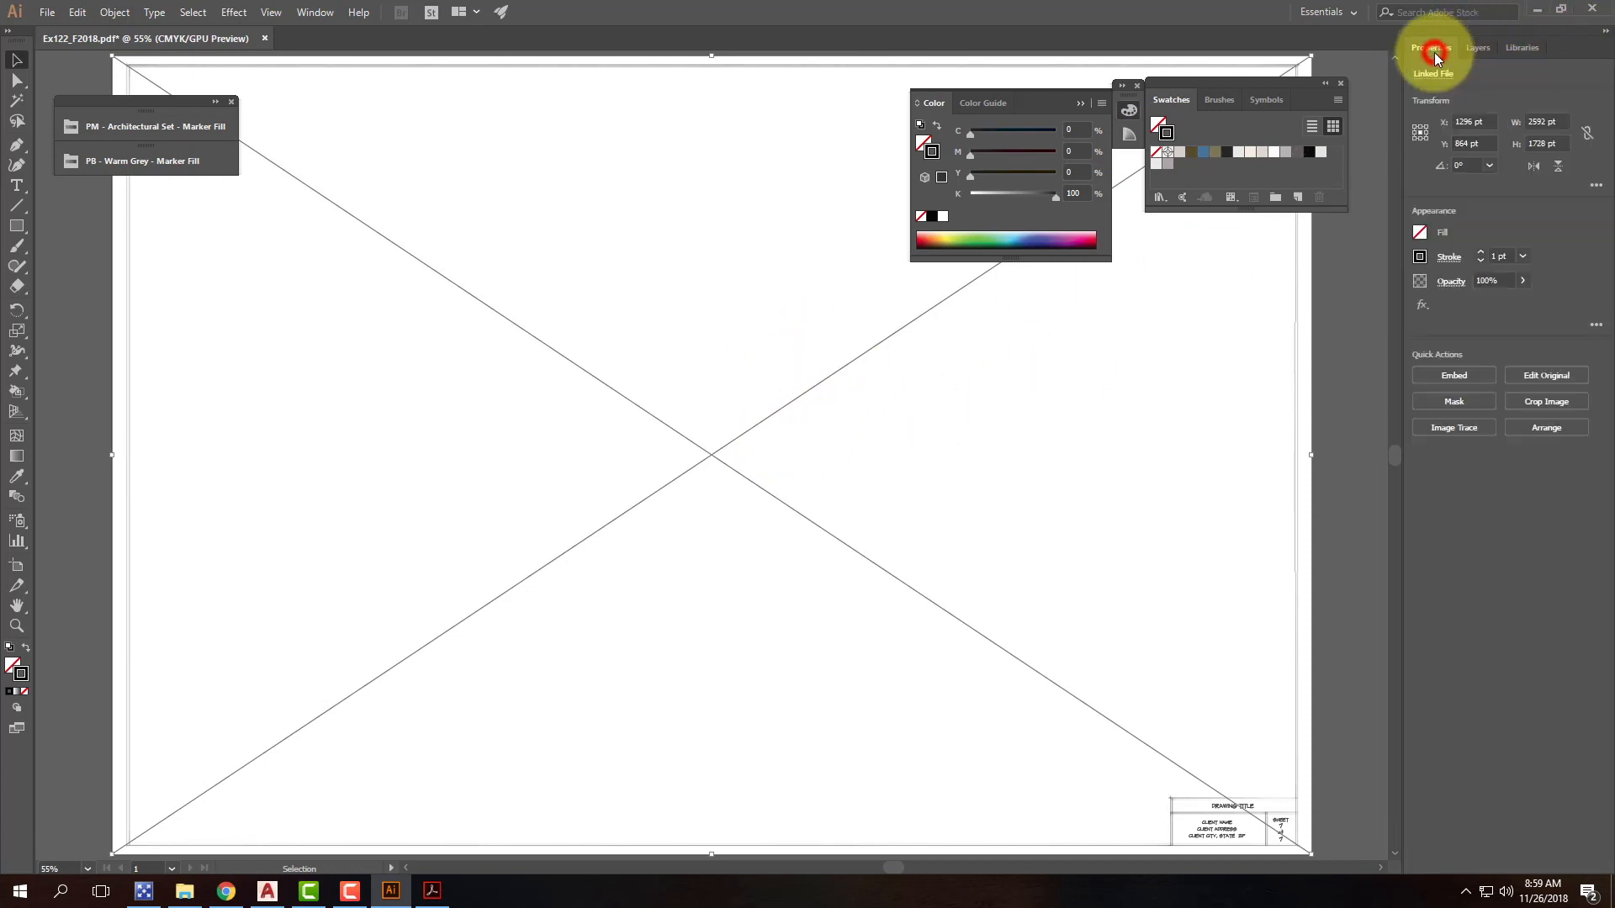
pyautogui.click(1427, 308)
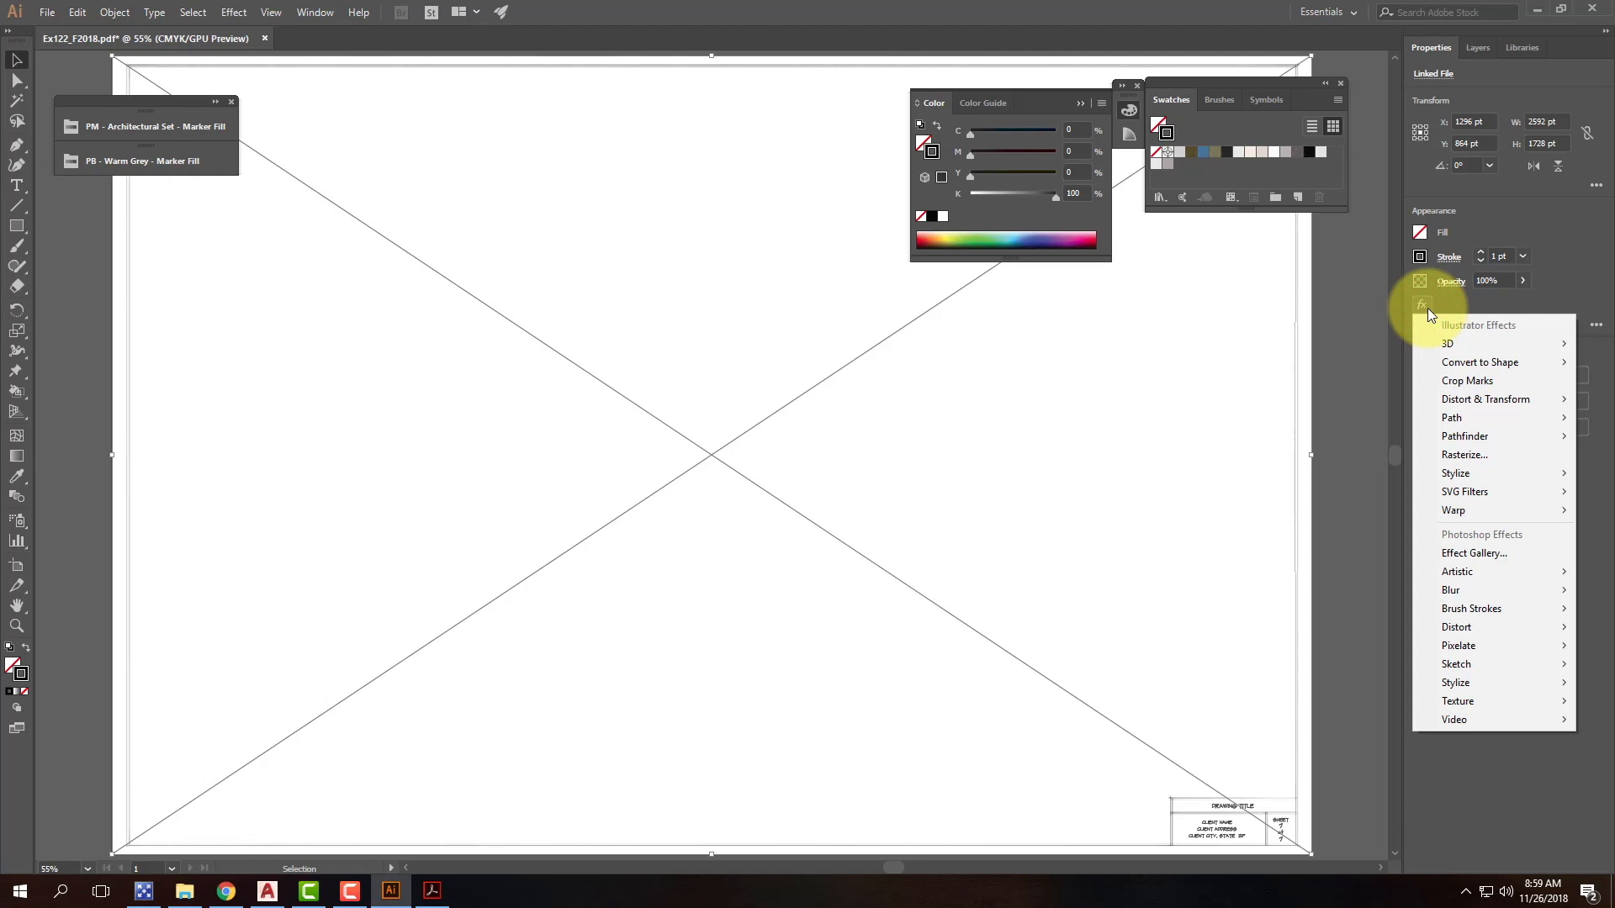
pyautogui.click(1567, 275)
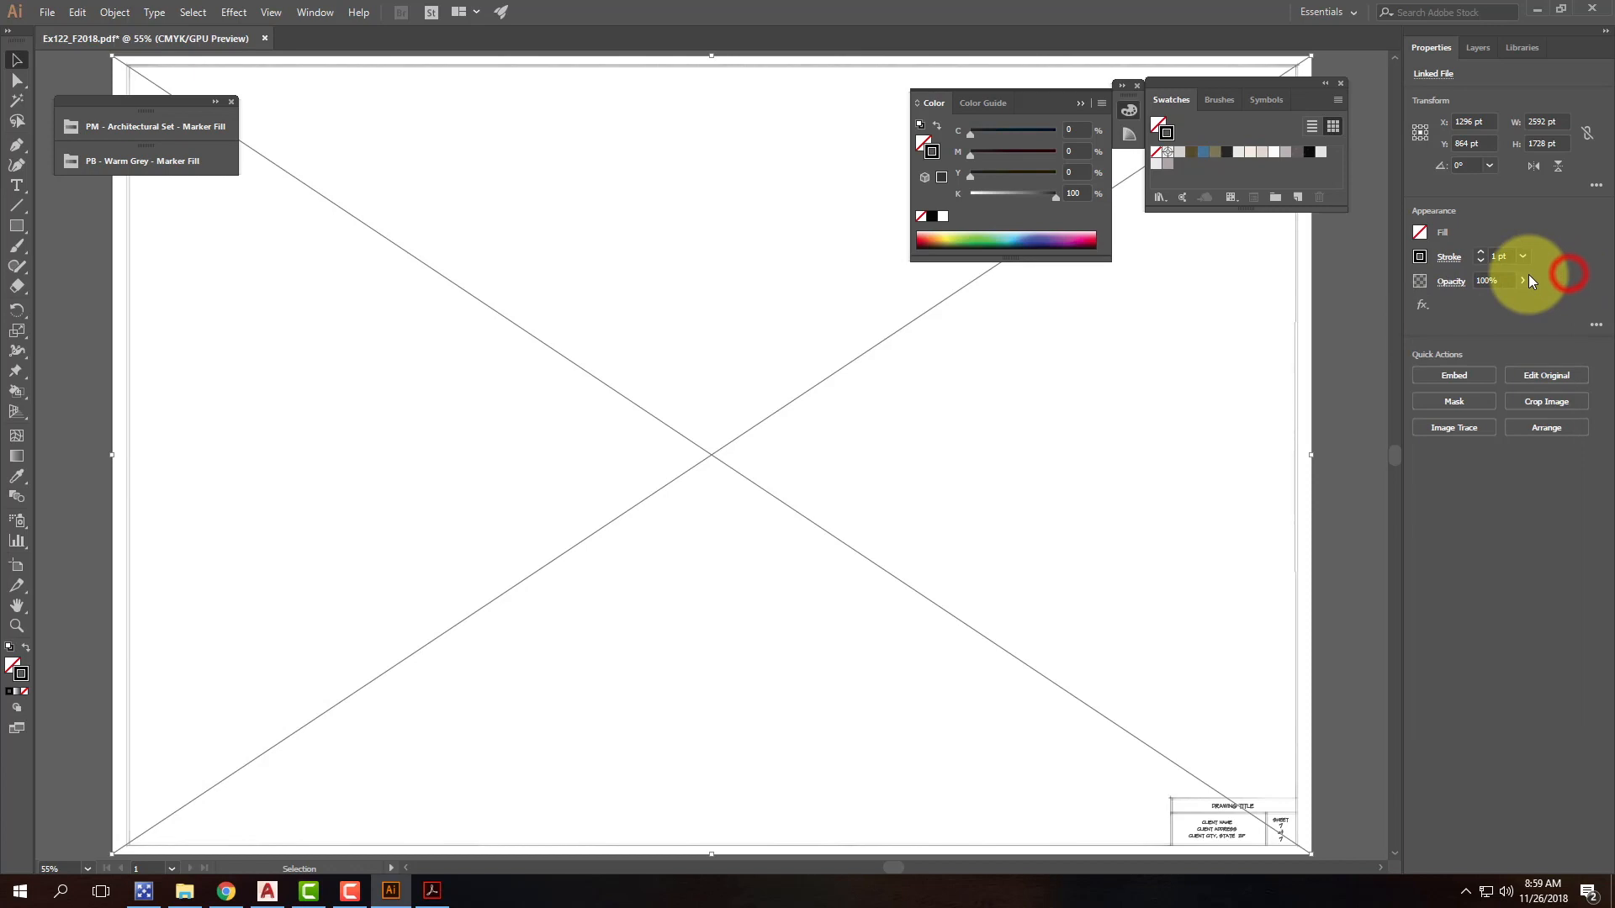
pyautogui.click(1523, 280)
pyautogui.click(1567, 274)
pyautogui.click(1421, 279)
pyautogui.click(1597, 325)
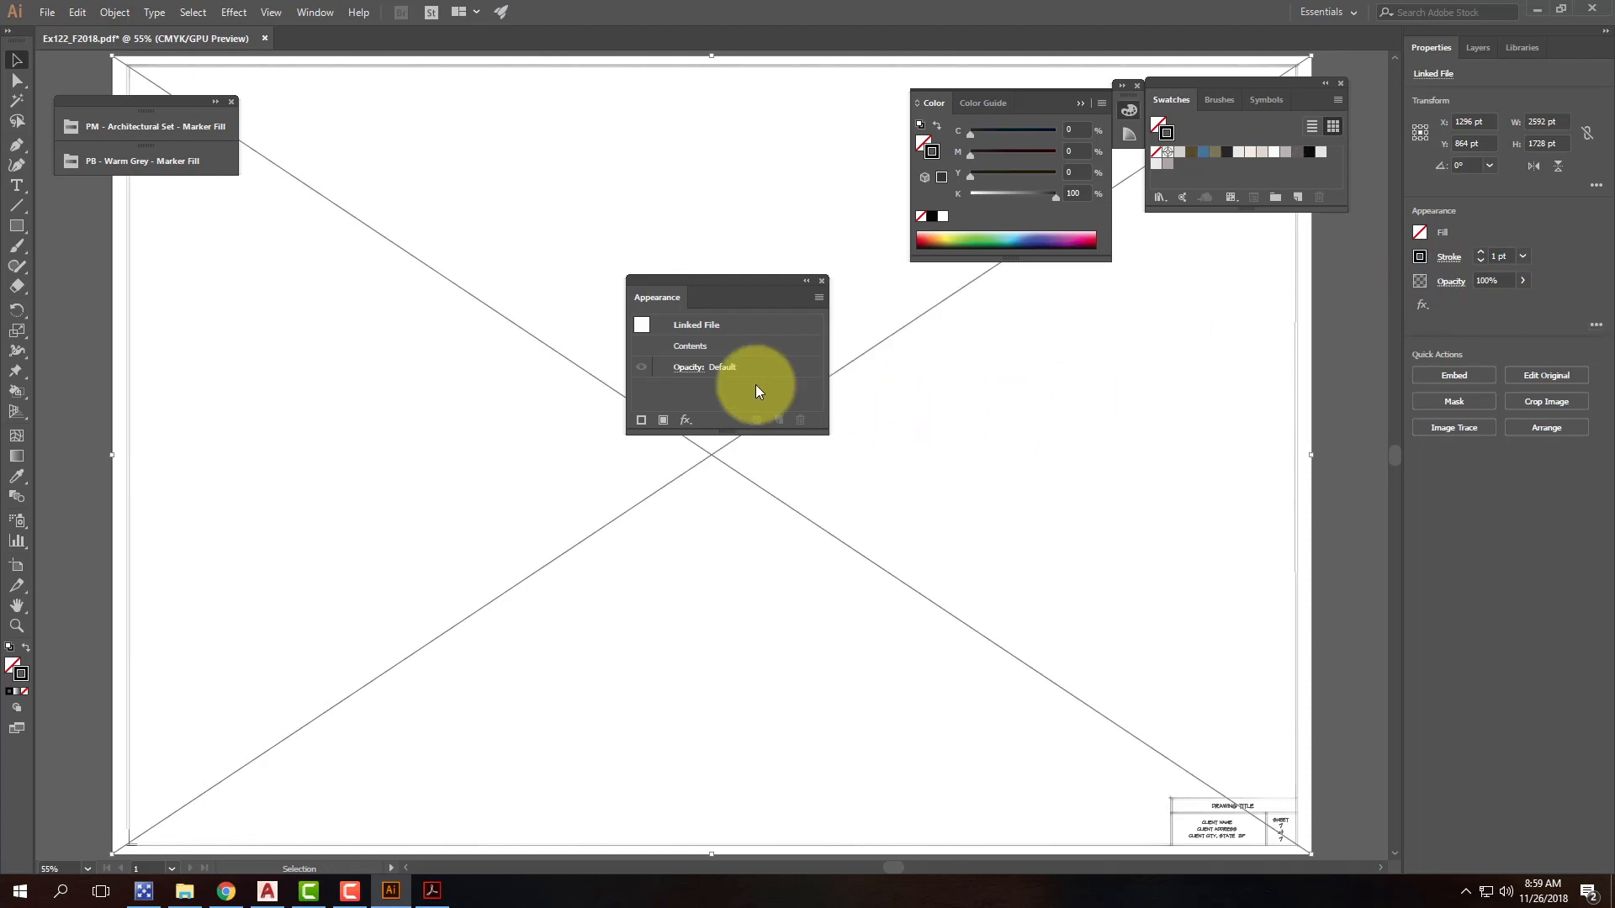
pyautogui.click(686, 420)
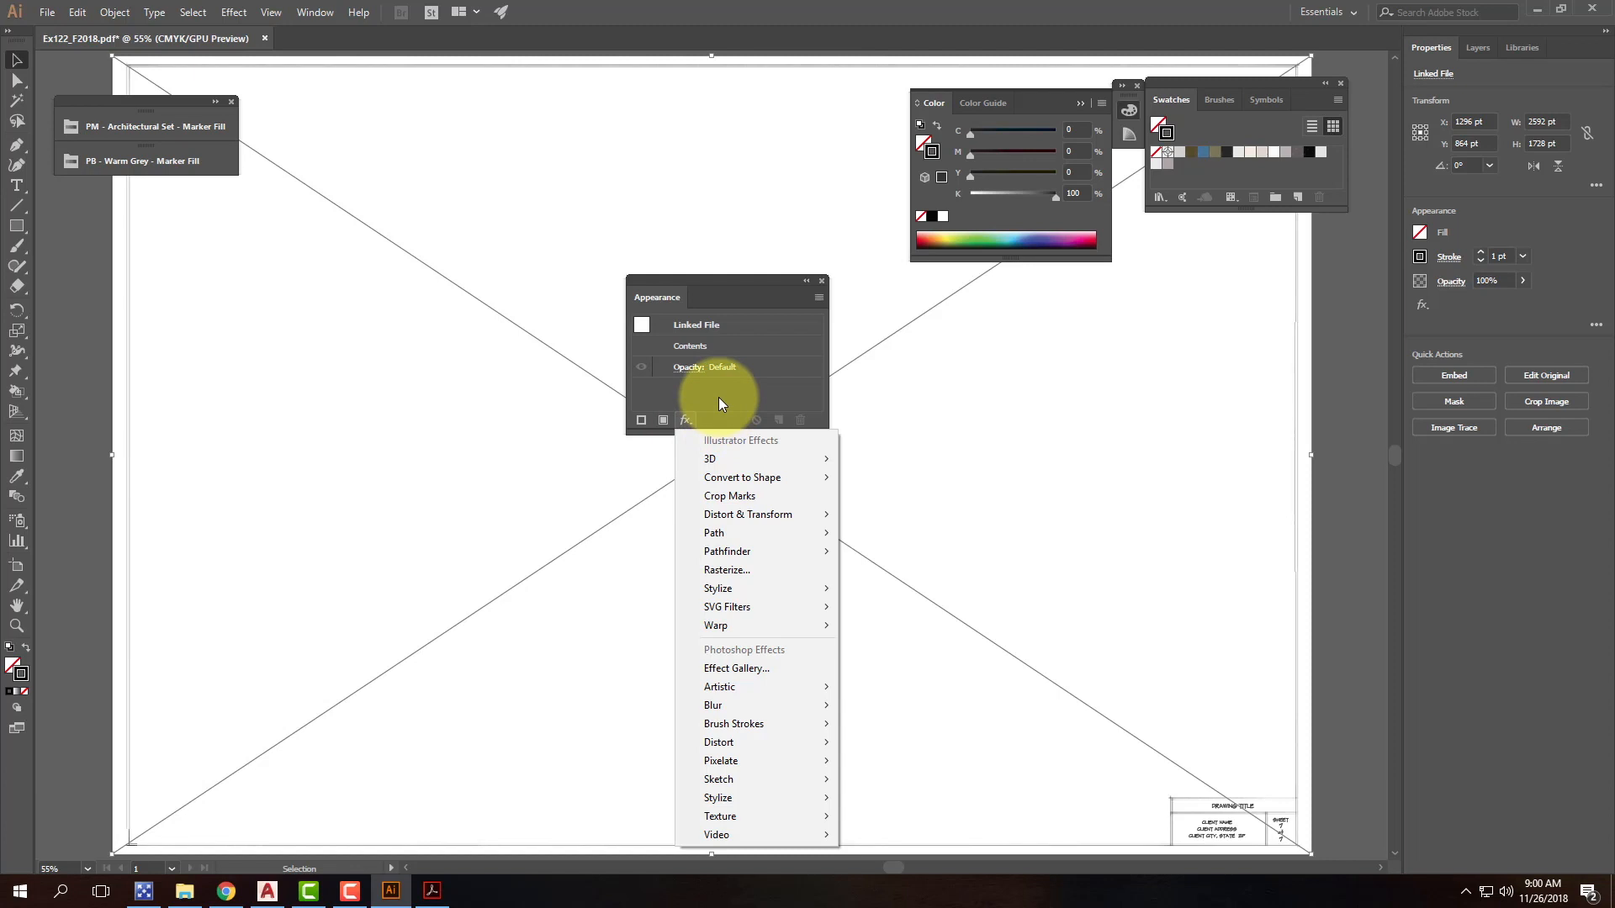
pyautogui.click(719, 396)
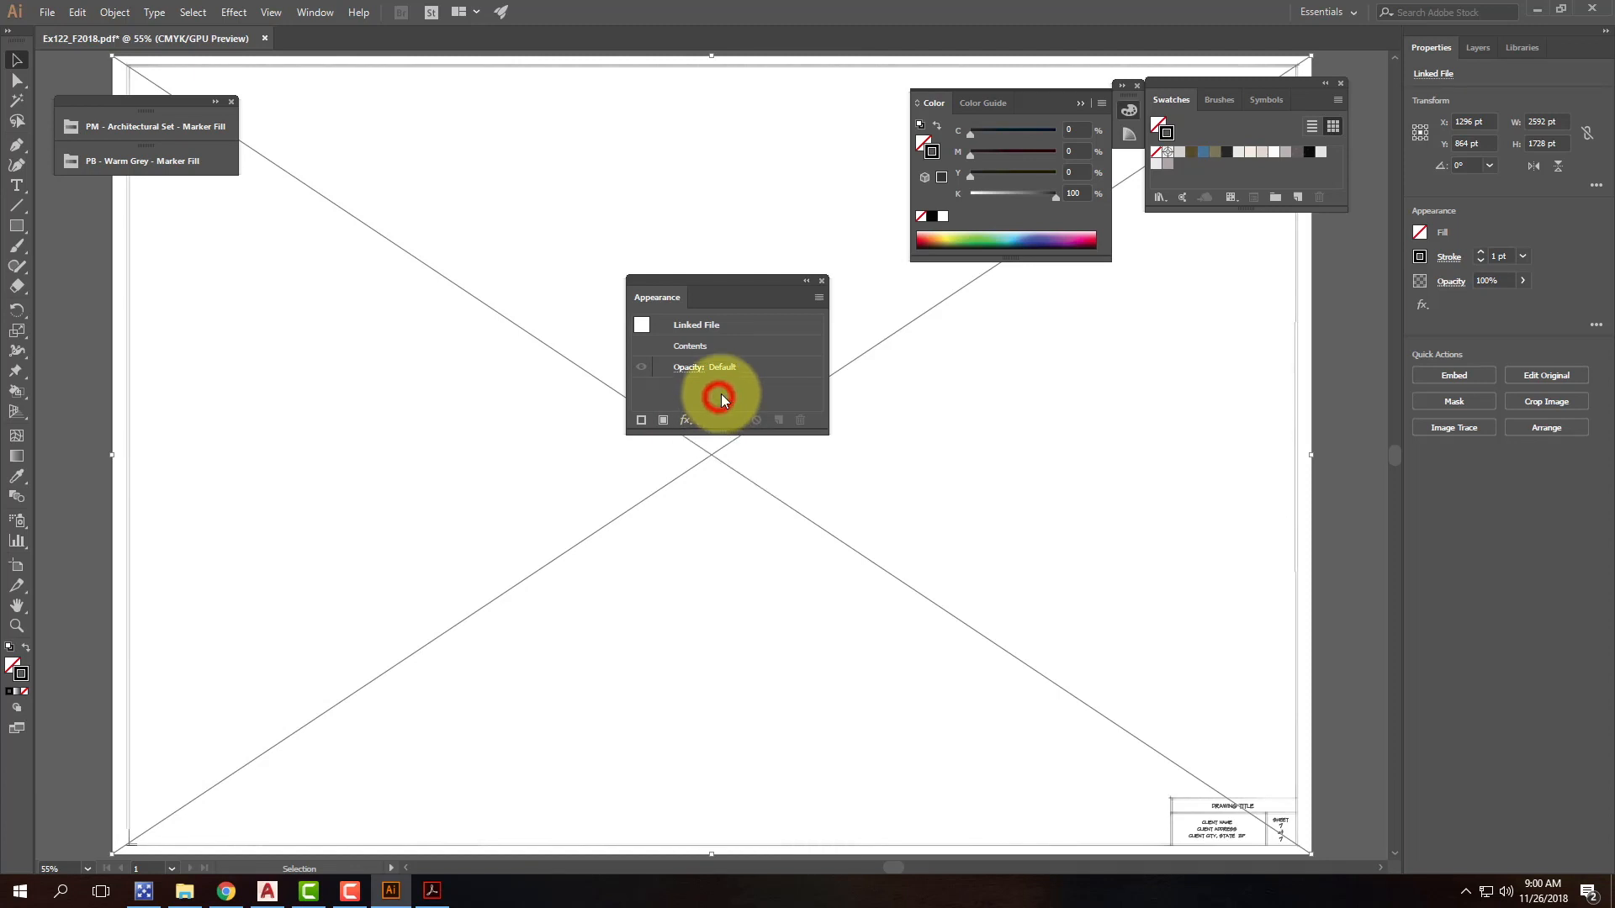
pyautogui.click(822, 282)
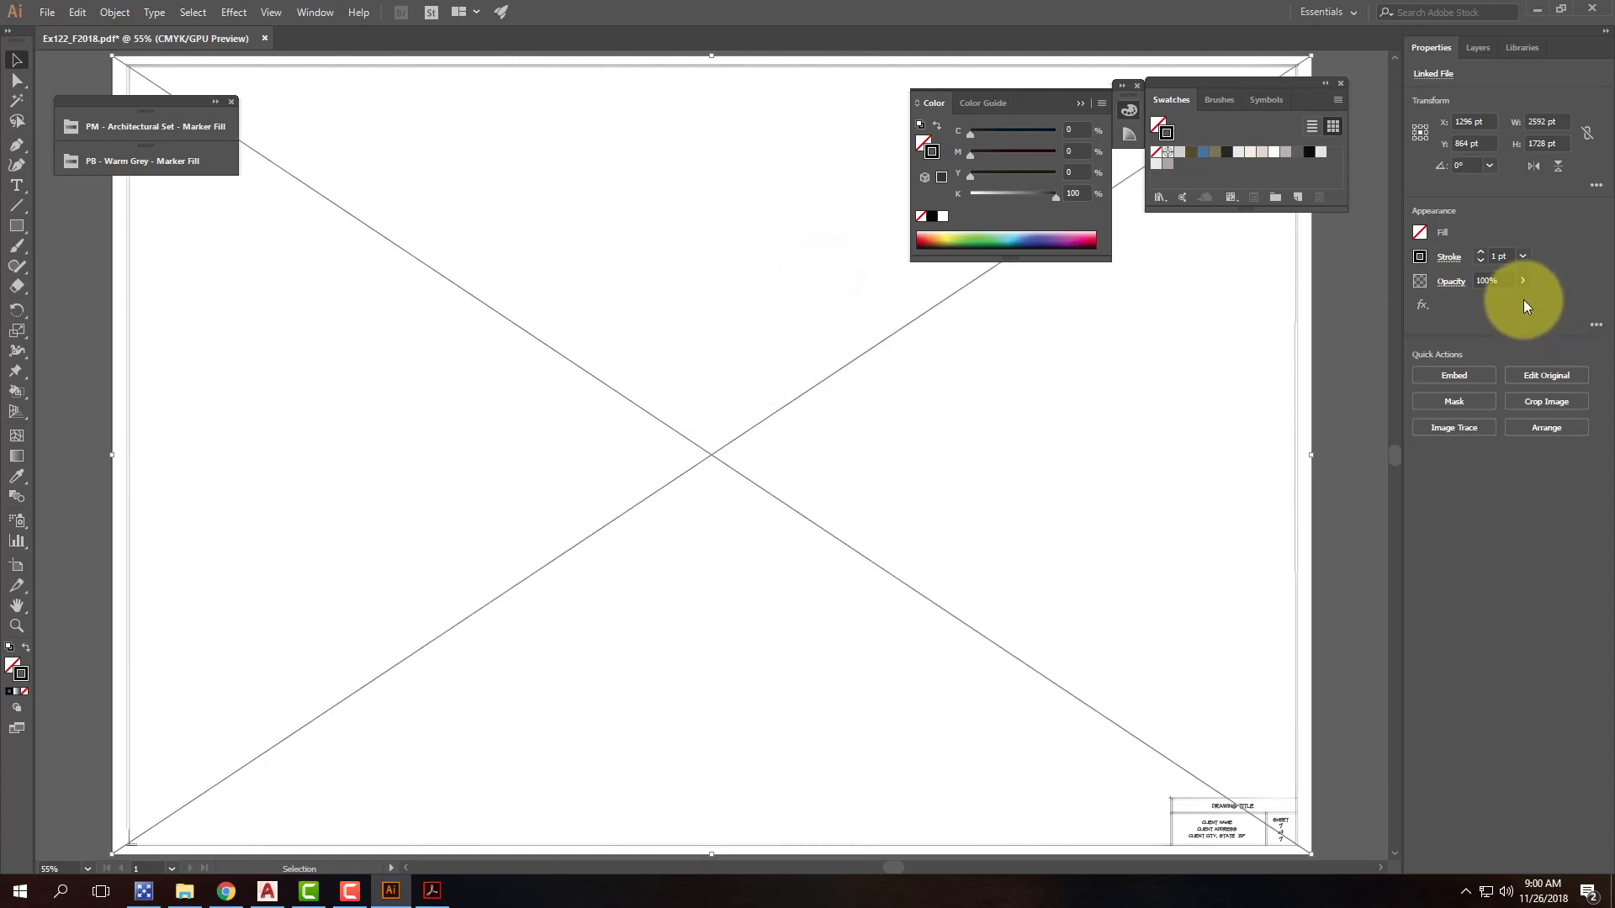
pyautogui.click(1479, 47)
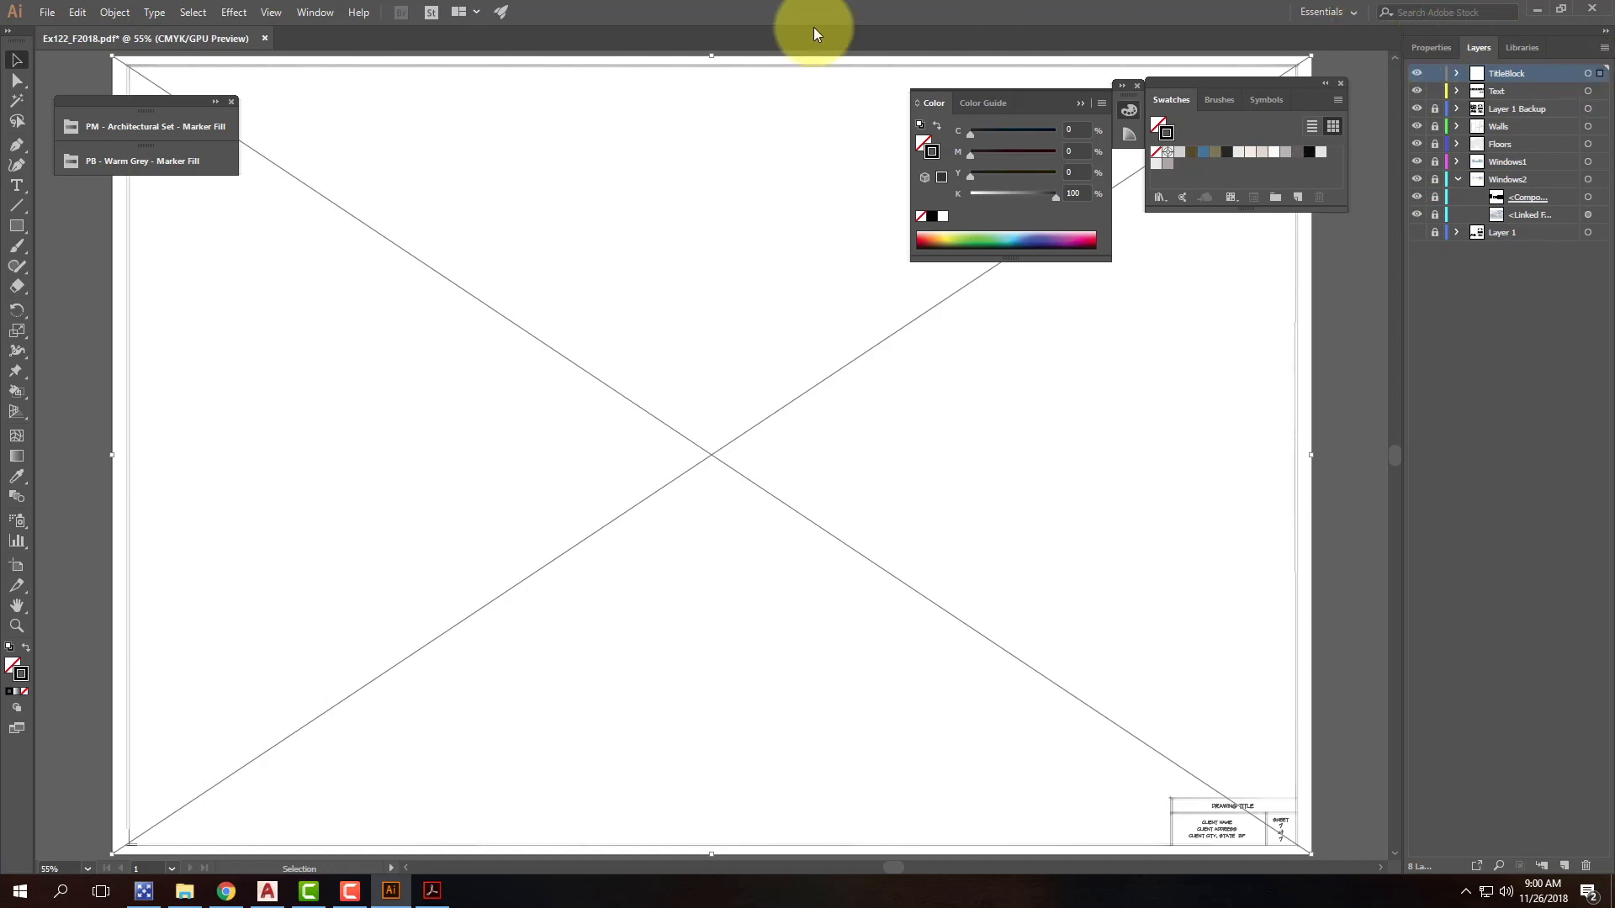
# Step: Show the Transparency settings and position them beneath the swatches
pyautogui.click(269, 10)
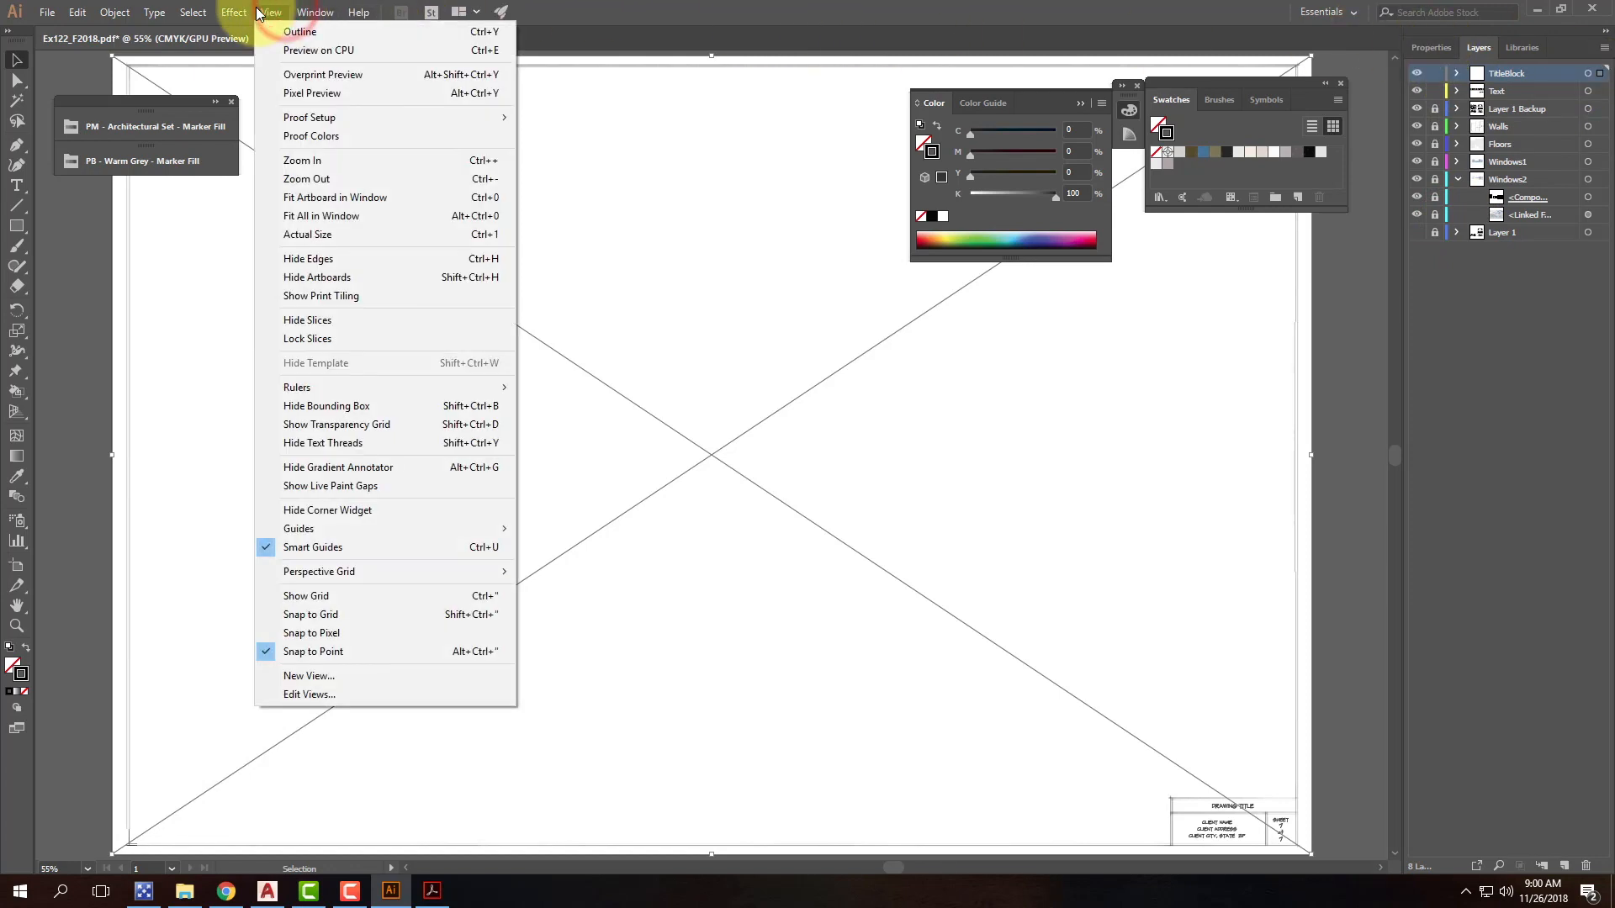
pyautogui.click(311, 12)
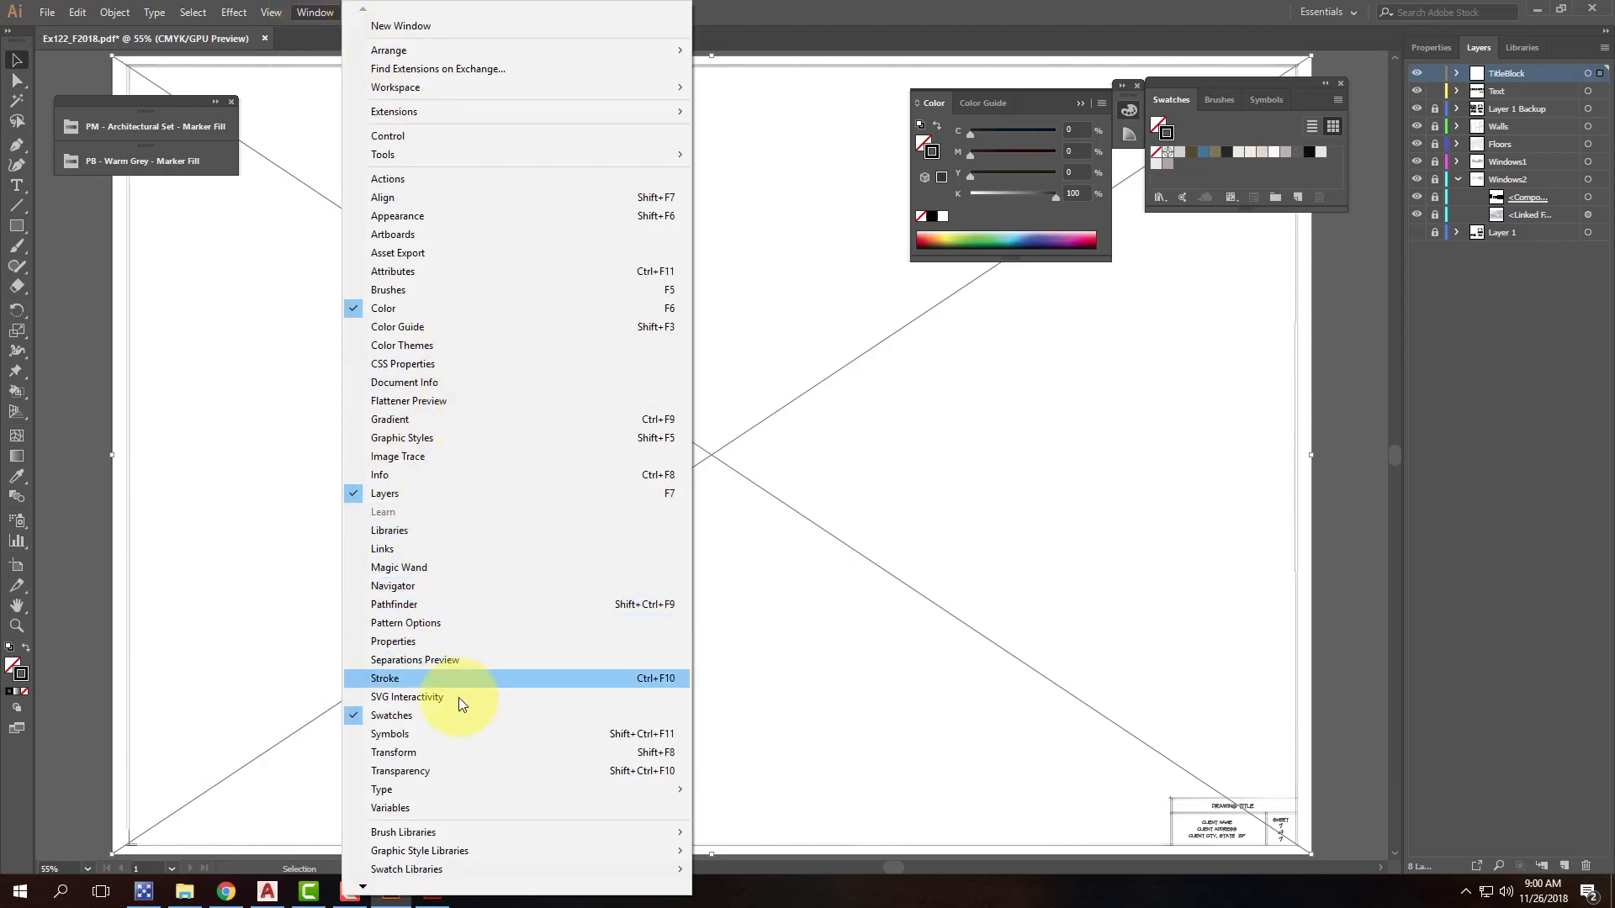
pyautogui.click(457, 770)
pyautogui.moveTo(931, 400); pyautogui.dragTo(1289, 296)
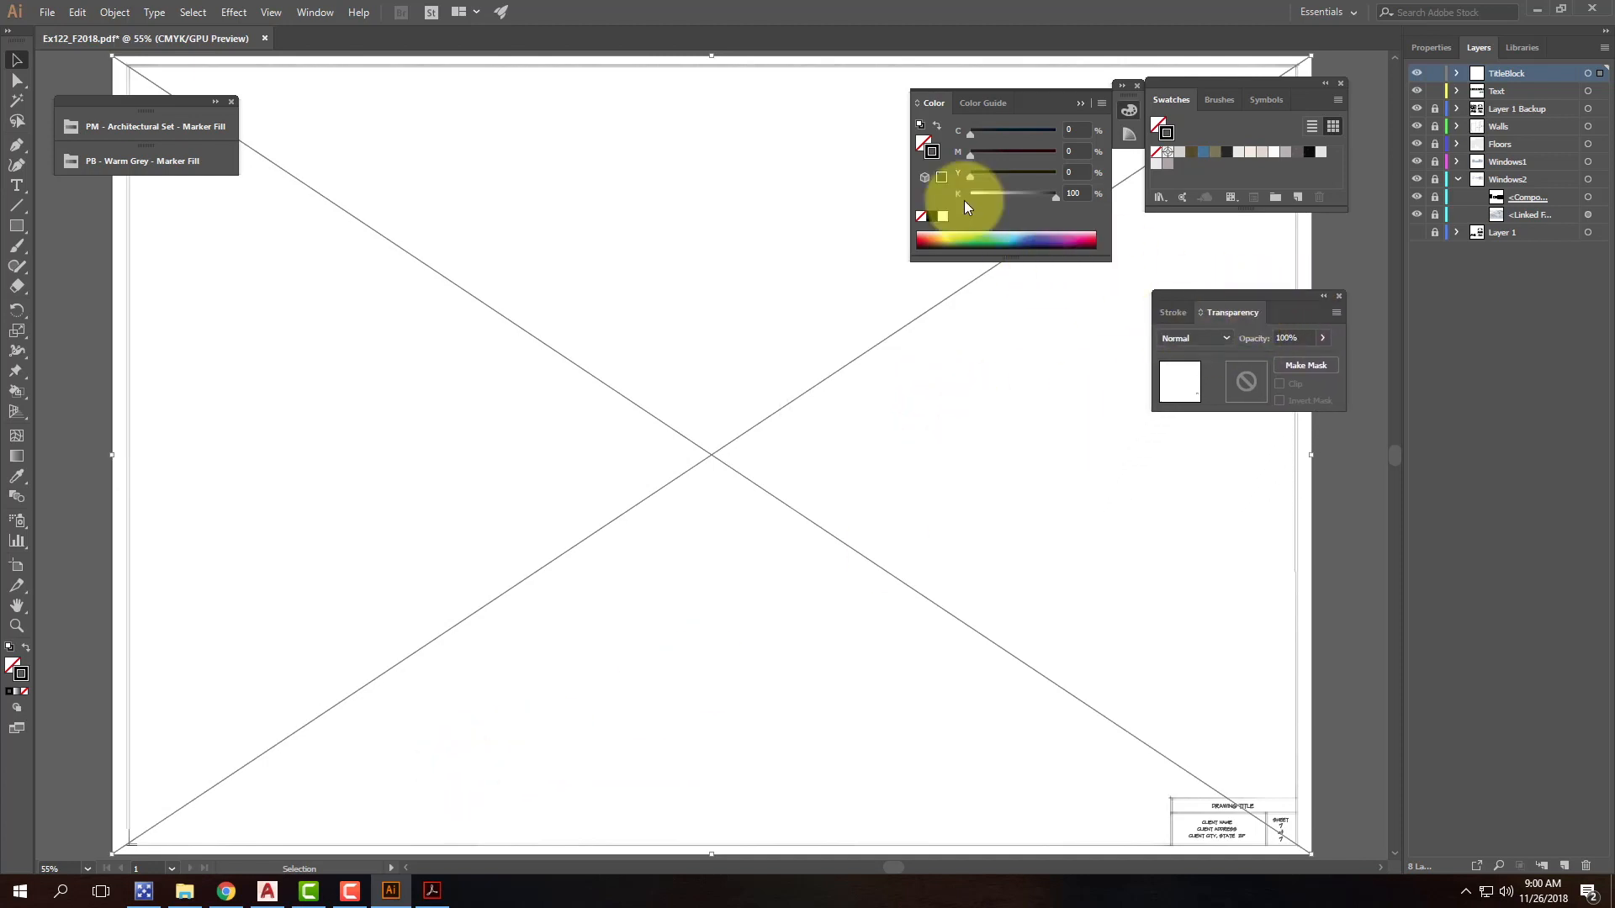
pyautogui.click(311, 15)
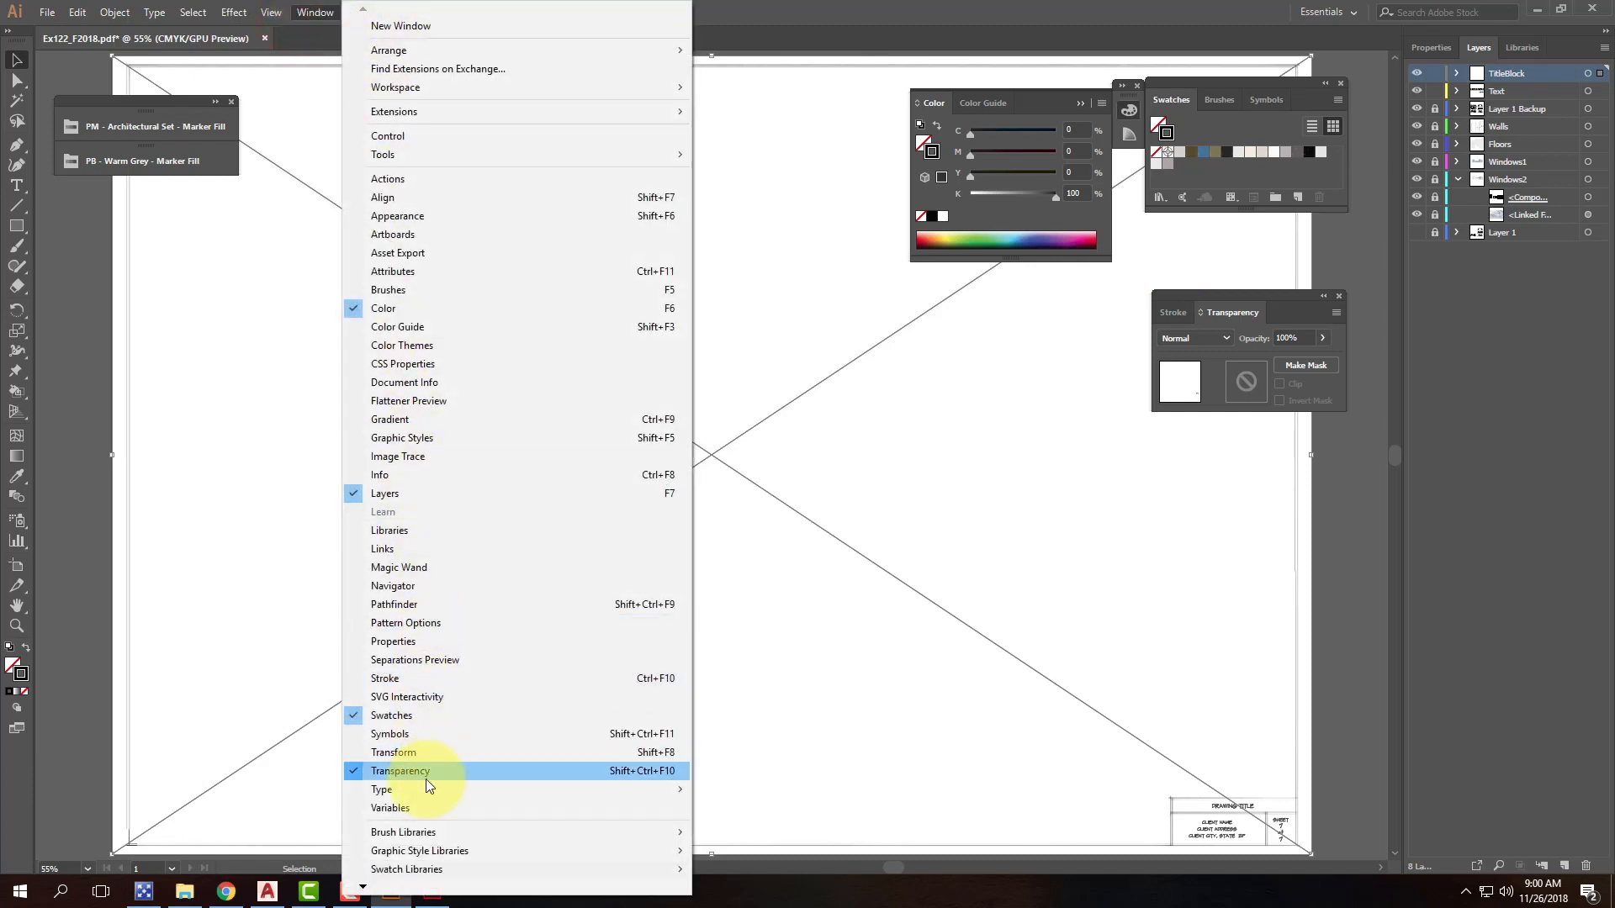
pyautogui.click(315, 12)
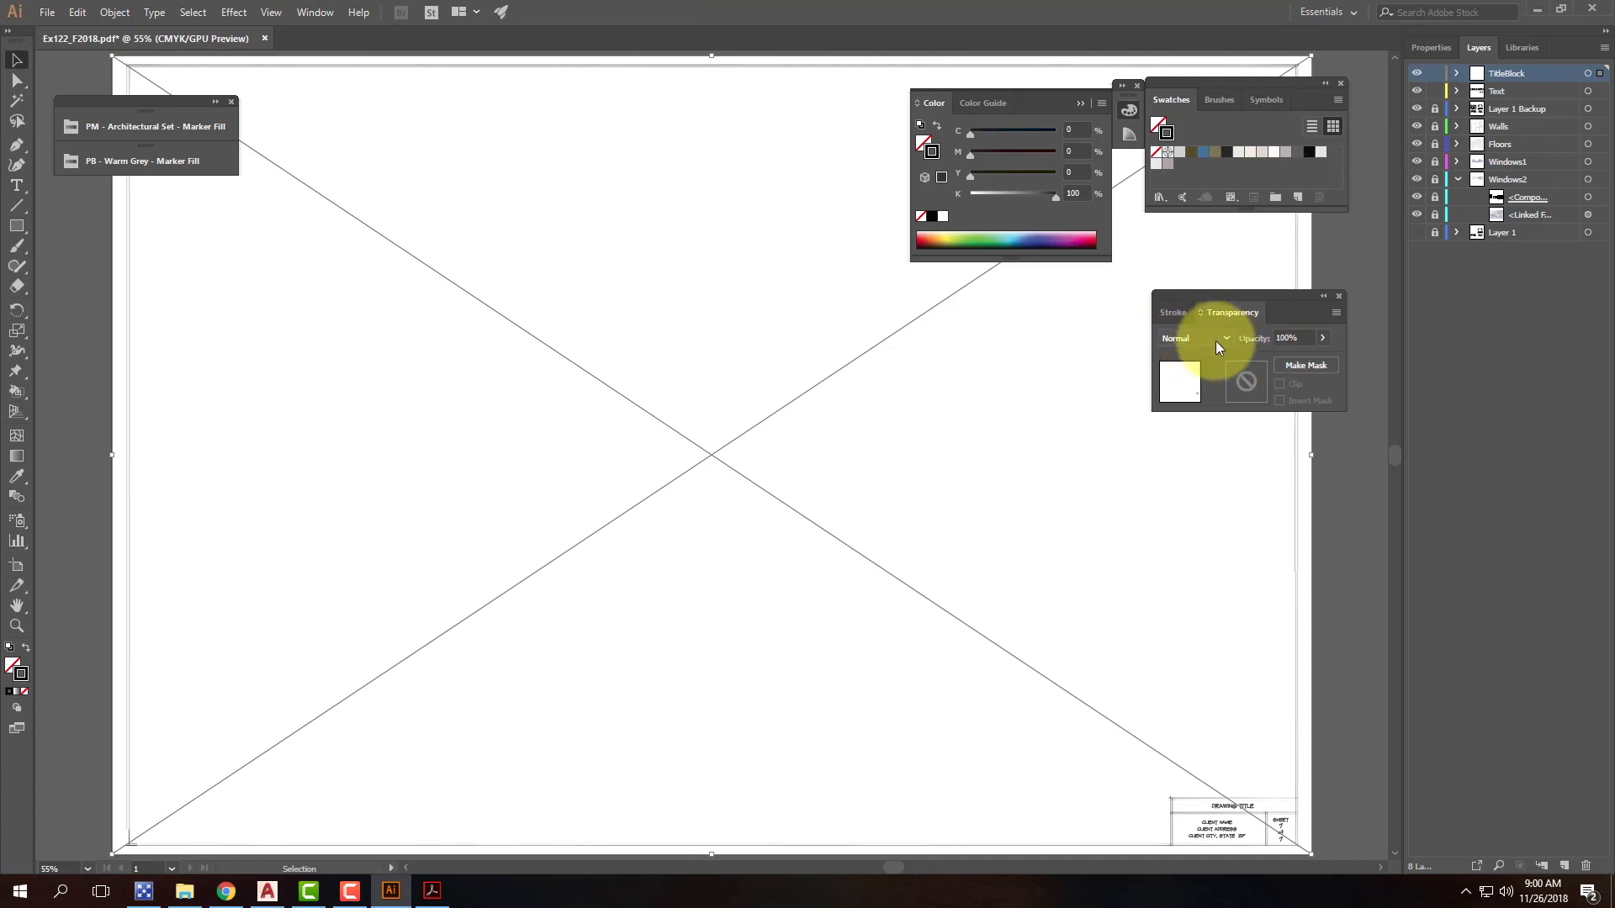
# Step: Set the title block's blending mode to Multiply and deselect it
pyautogui.click(1184, 340)
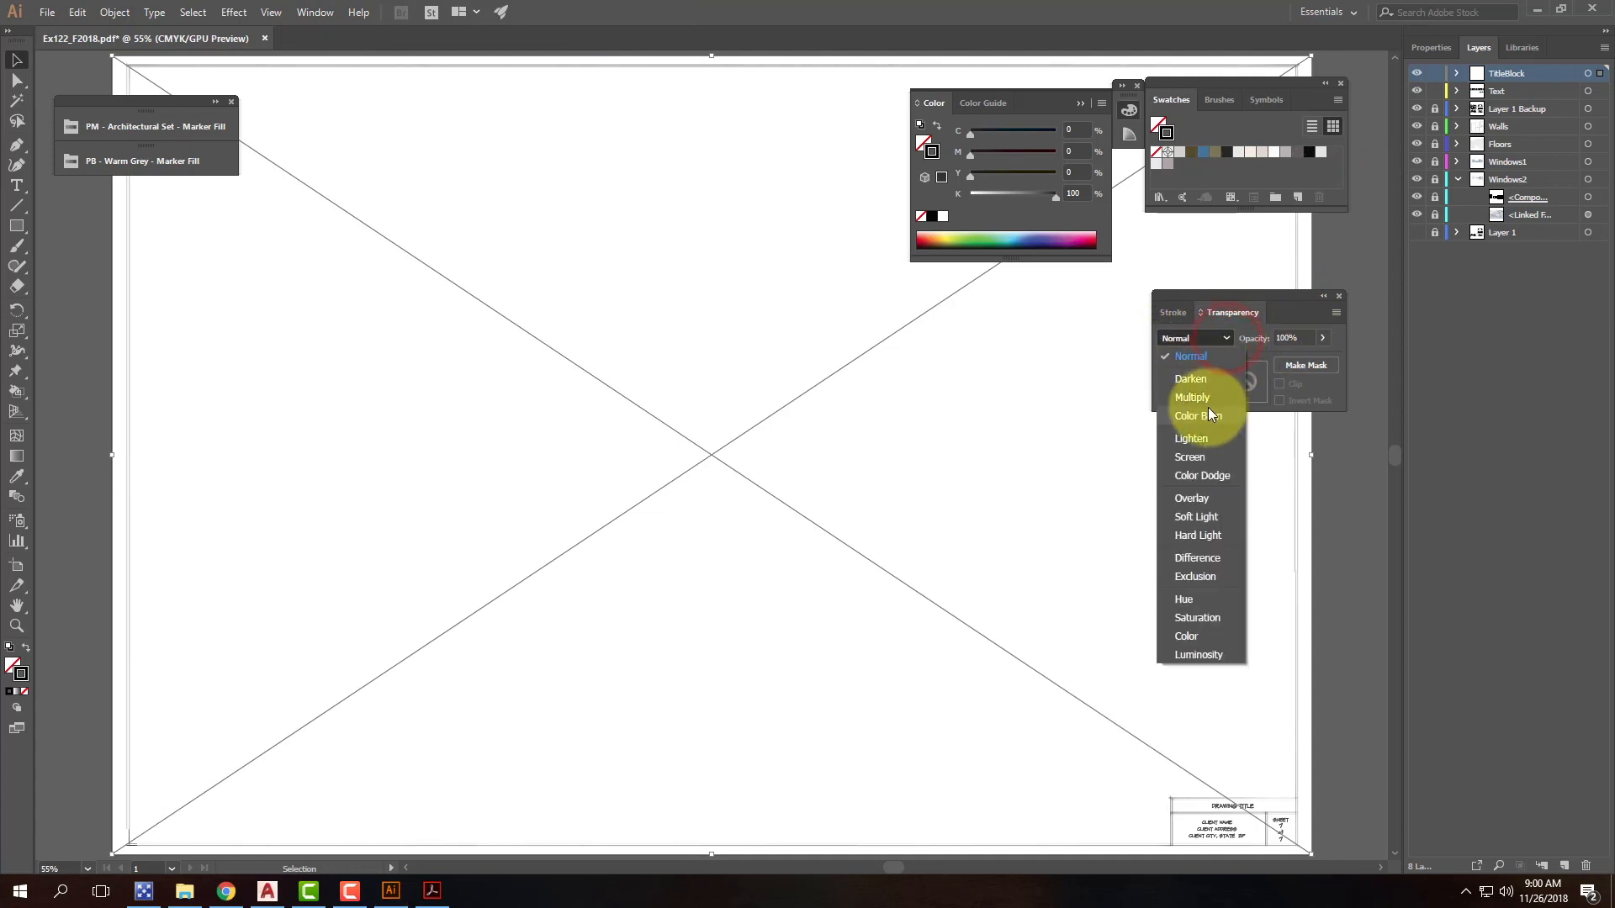
pyautogui.click(1208, 403)
pyautogui.click(1216, 337)
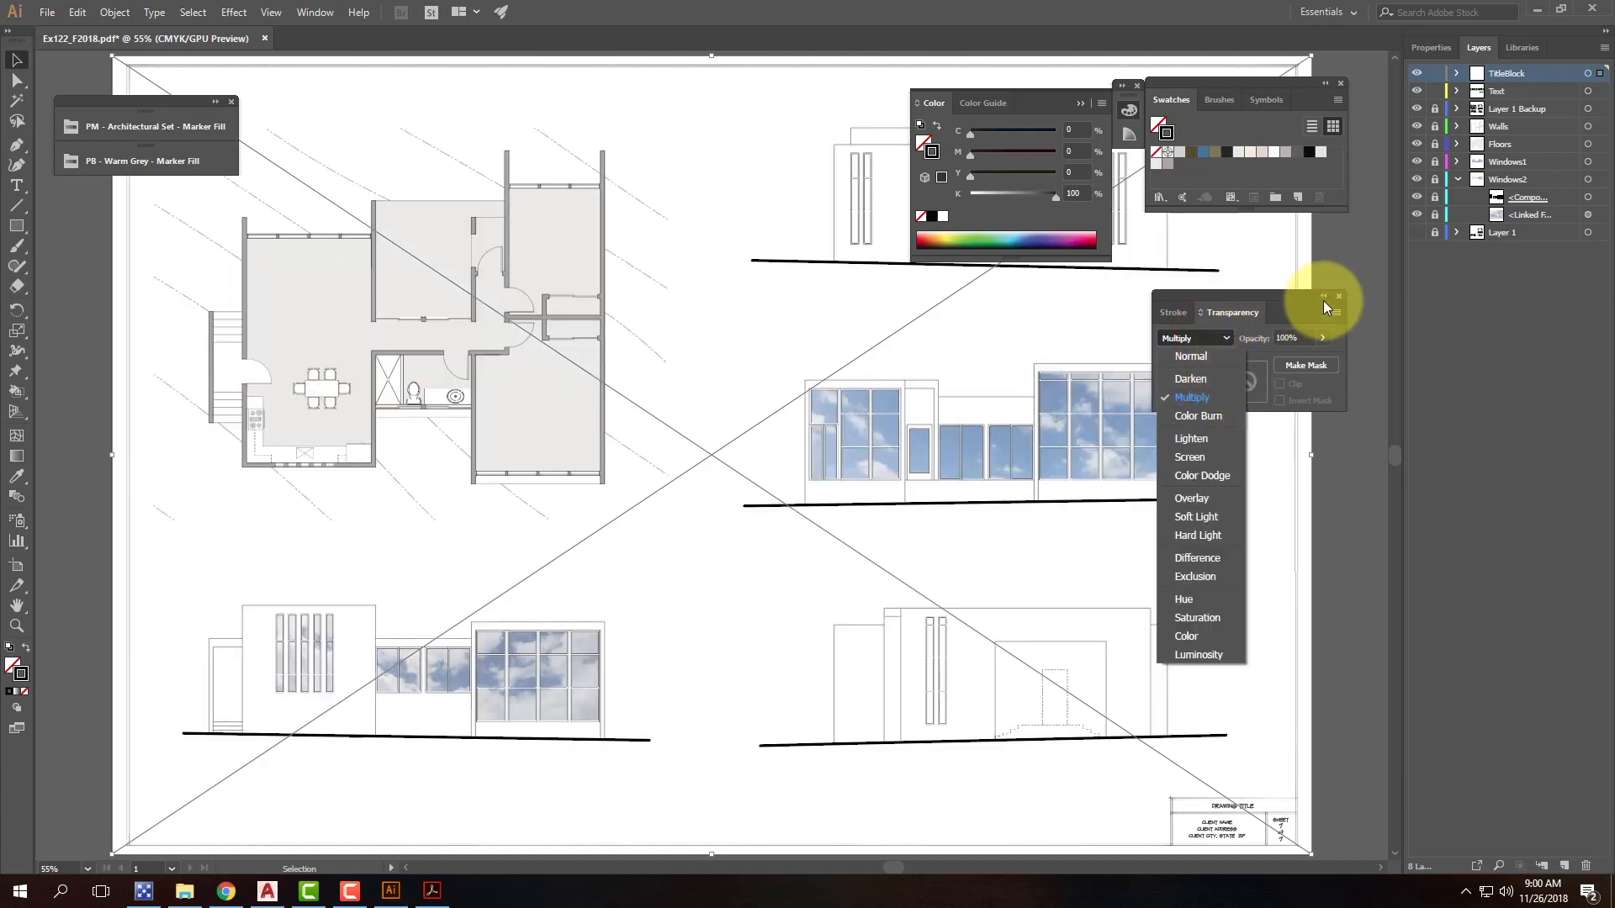
pyautogui.click(1325, 306)
pyautogui.click(1343, 245)
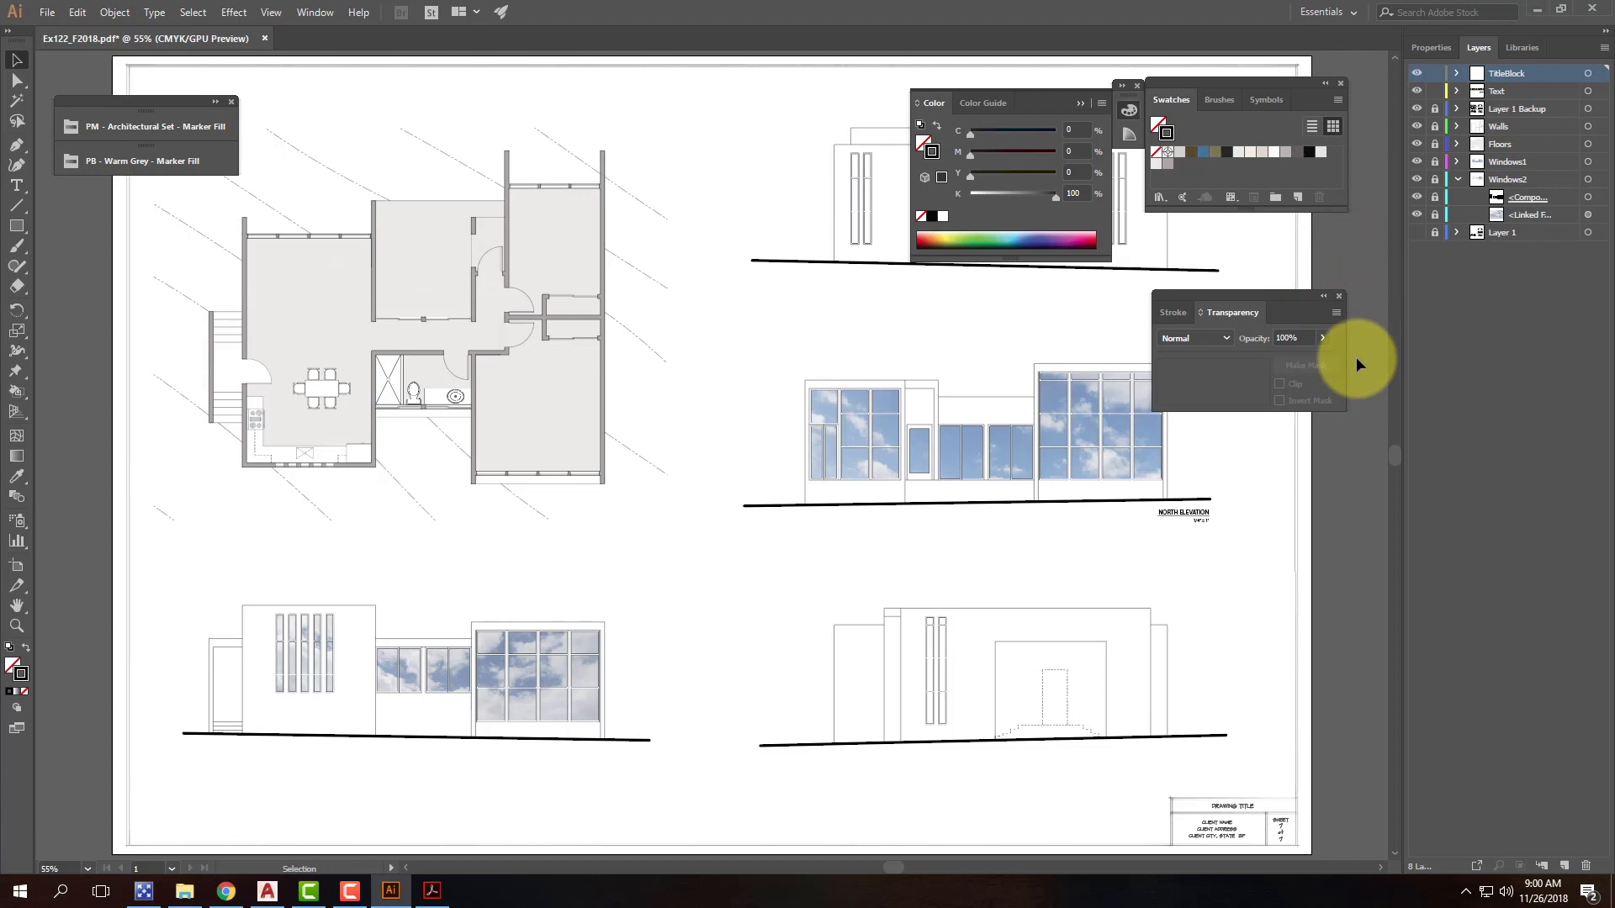
# Step: Isolate the linked title block and try to edit its DRAWING TITLE text with the Type tool
pyautogui.click(1269, 480)
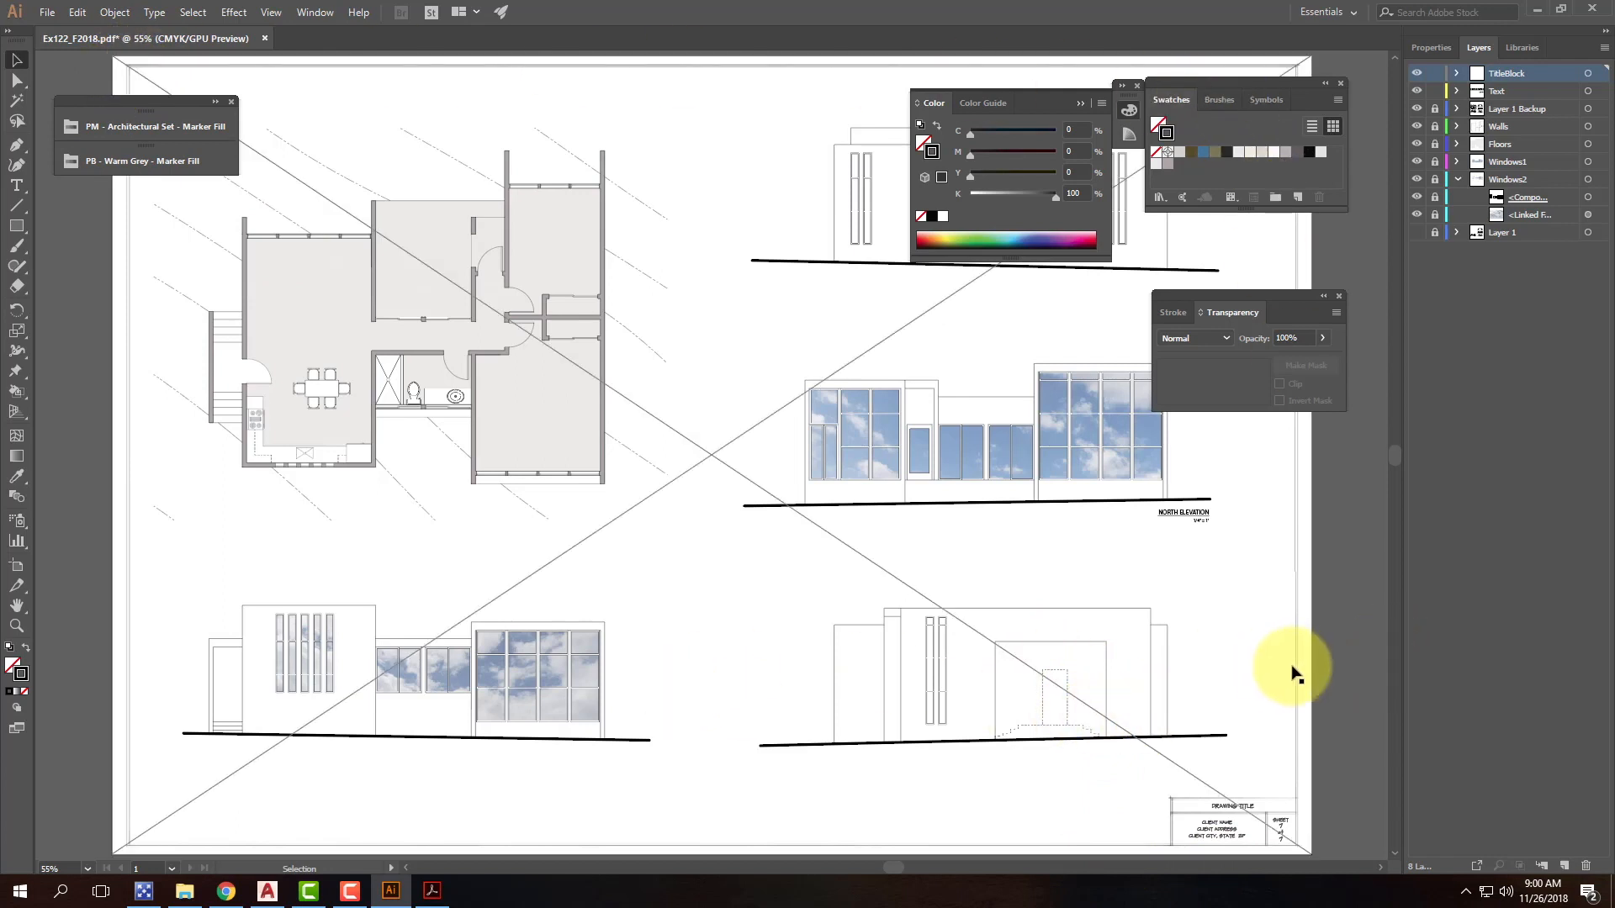
pyautogui.moveTo(1218, 648); pyautogui.dragTo(861, 331)
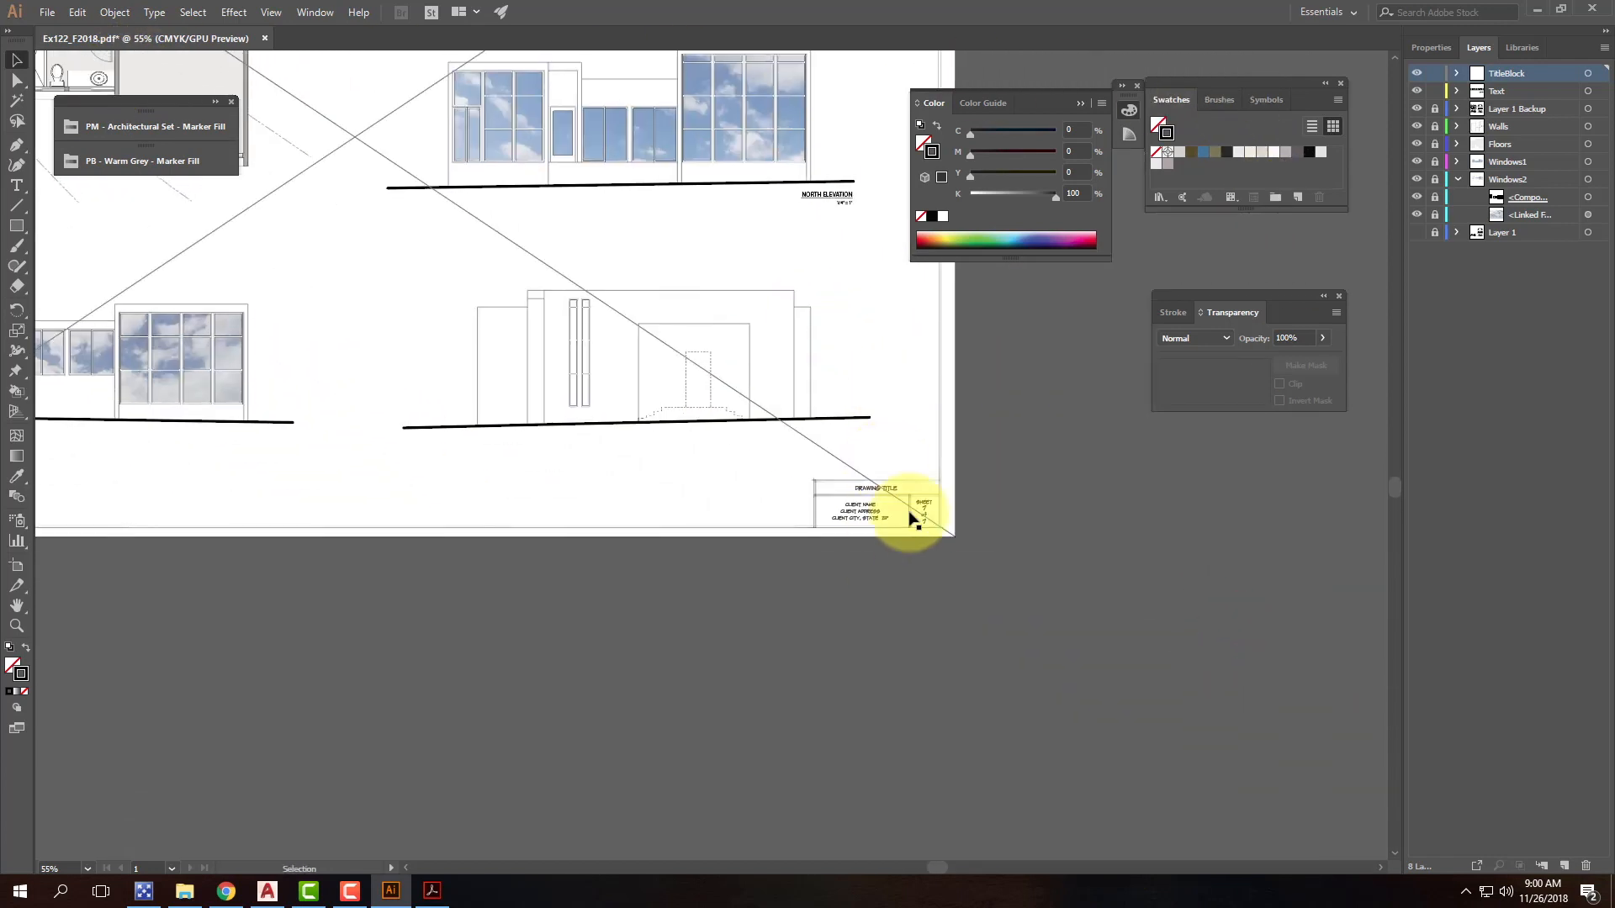
pyautogui.hotkey('ctrl', '=')
pyautogui.hotkey('ctrl', '=')
pyautogui.hotkey('ctrl', '=')
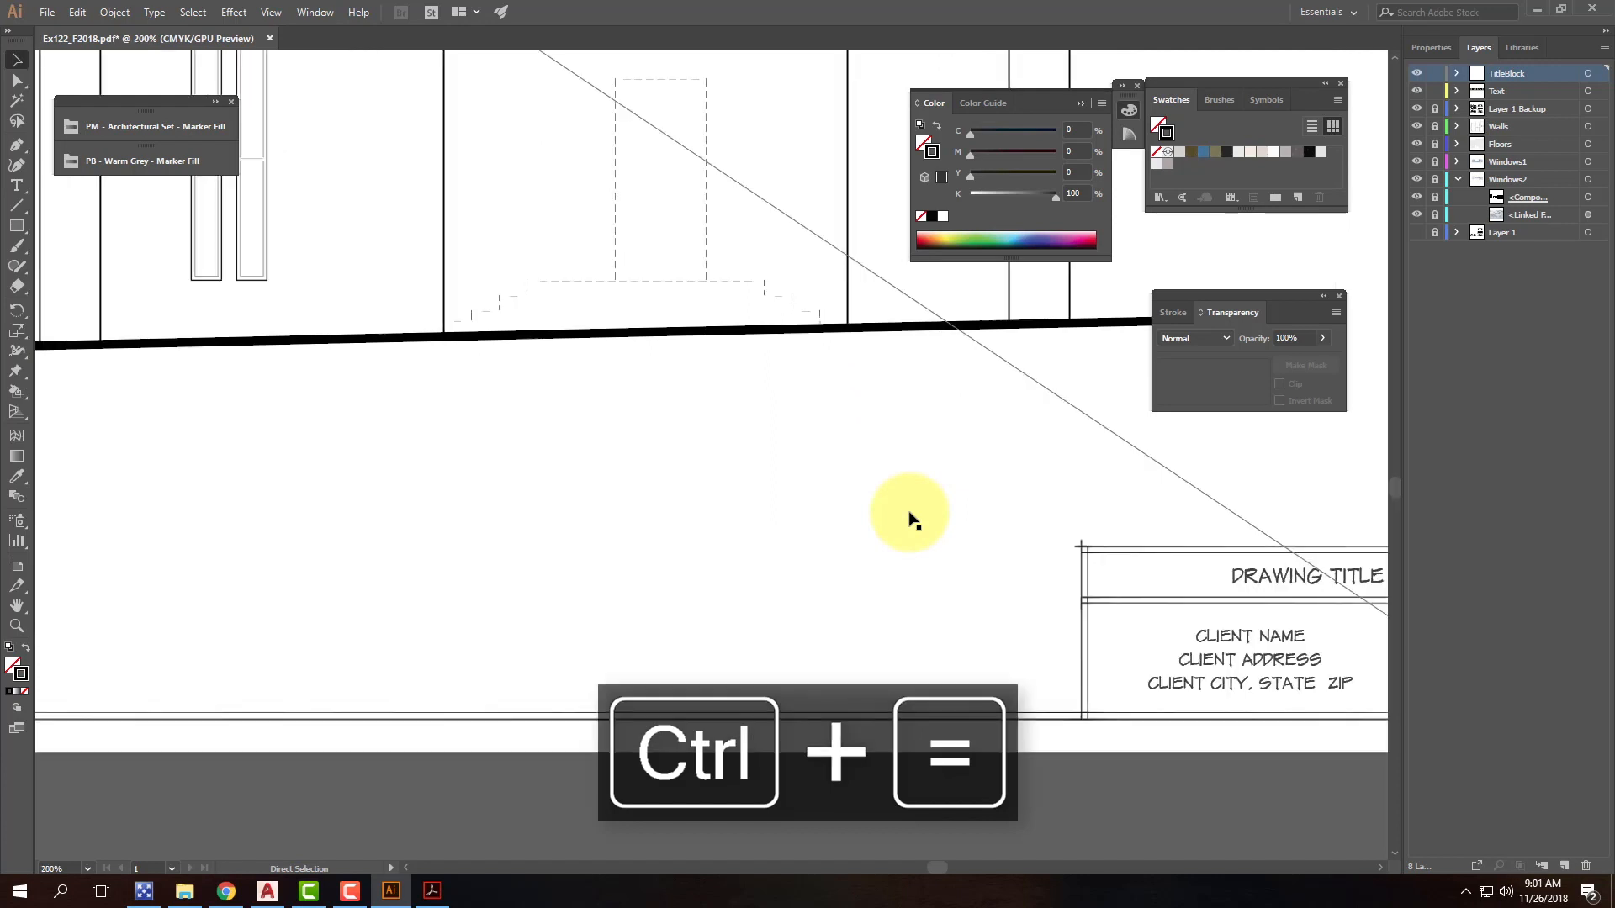
pyautogui.hotkey('ctrl', '=')
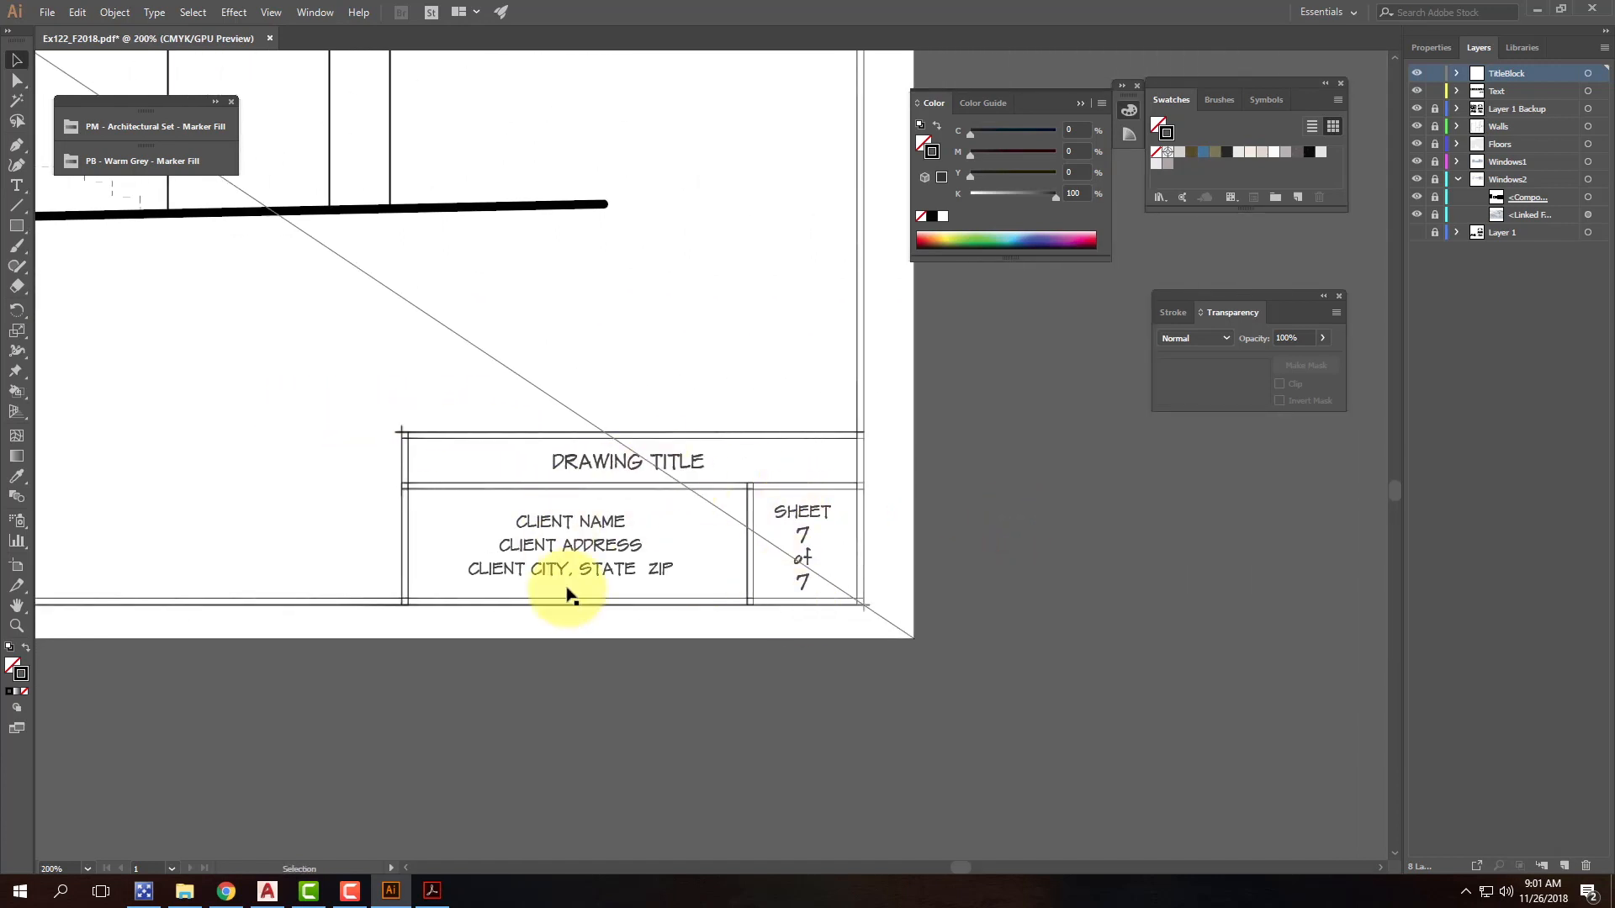
pyautogui.doubleClick(678, 469)
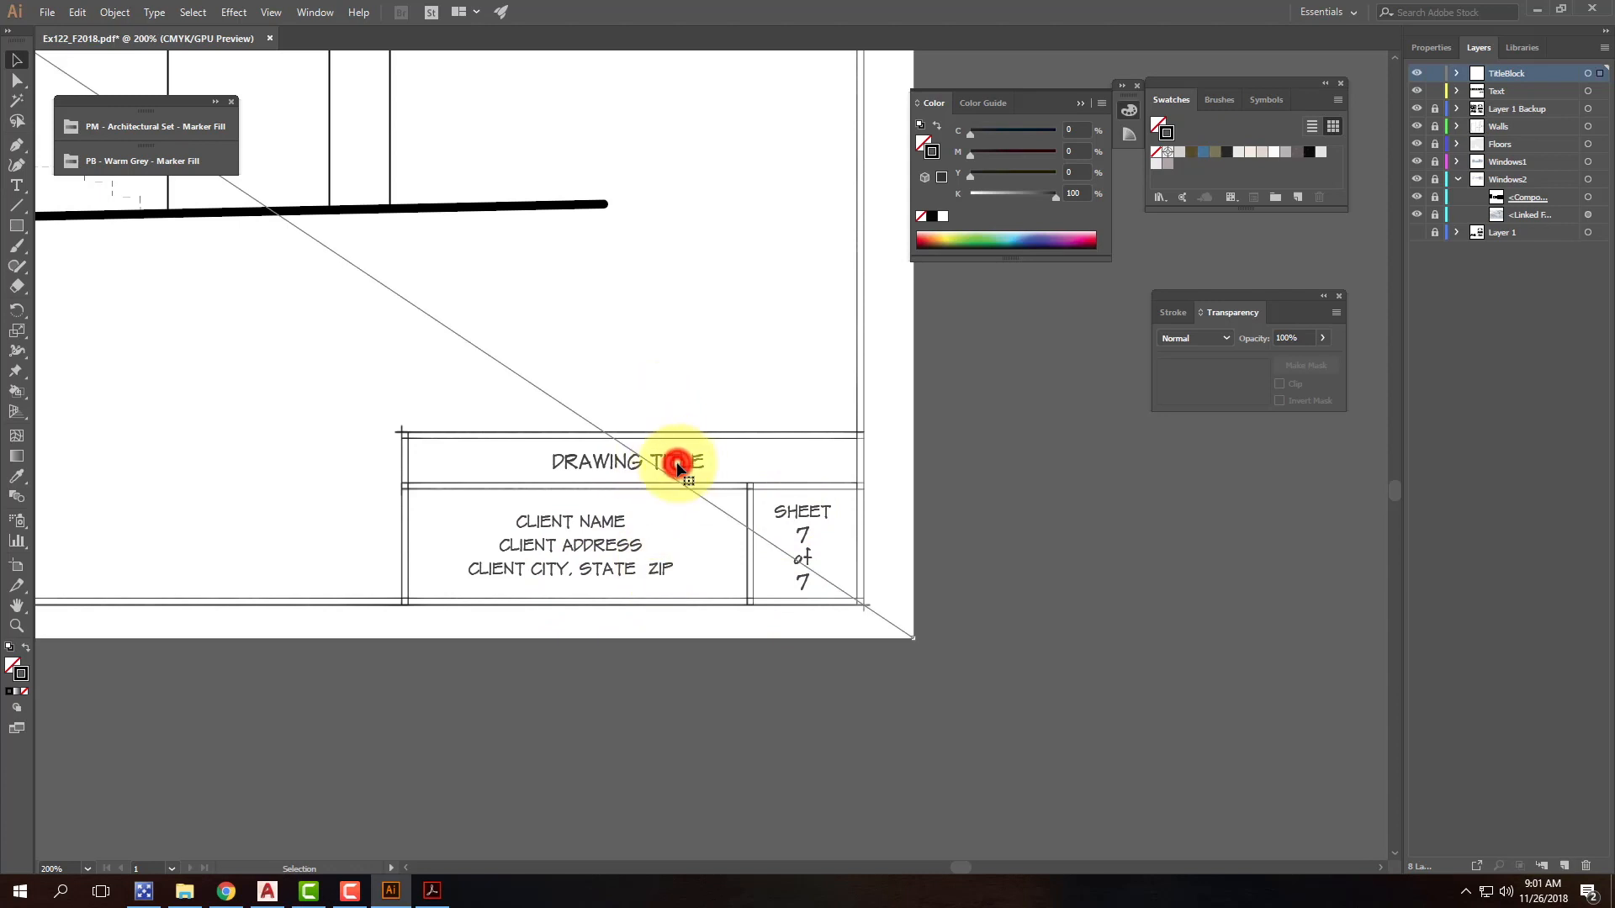
pyautogui.click(683, 469)
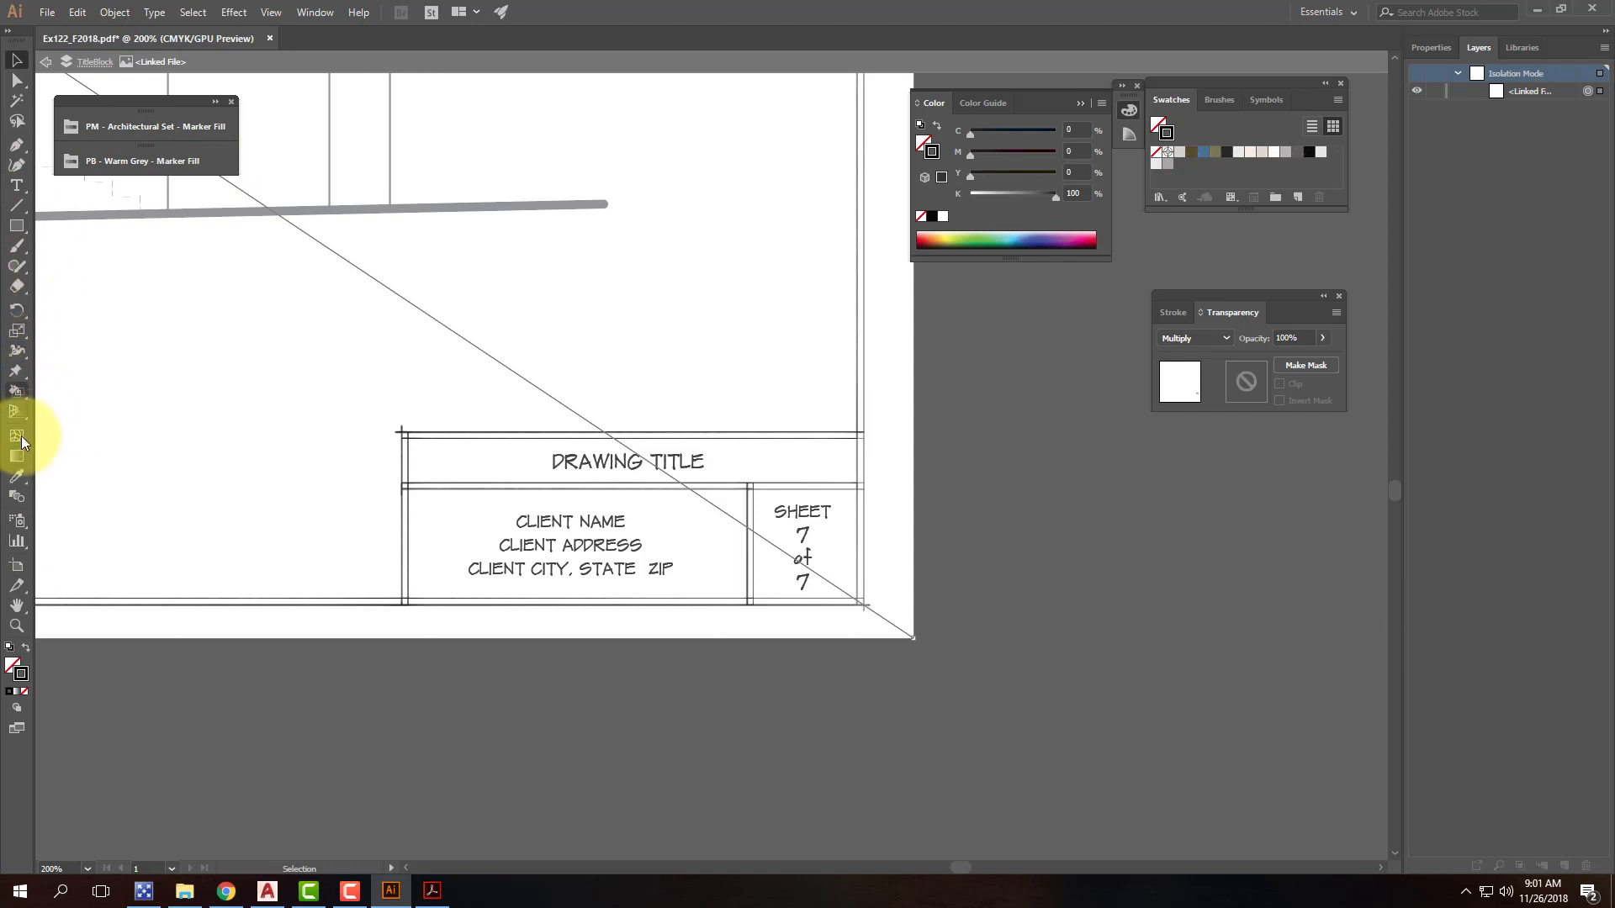
pyautogui.click(16, 185)
pyautogui.click(608, 465)
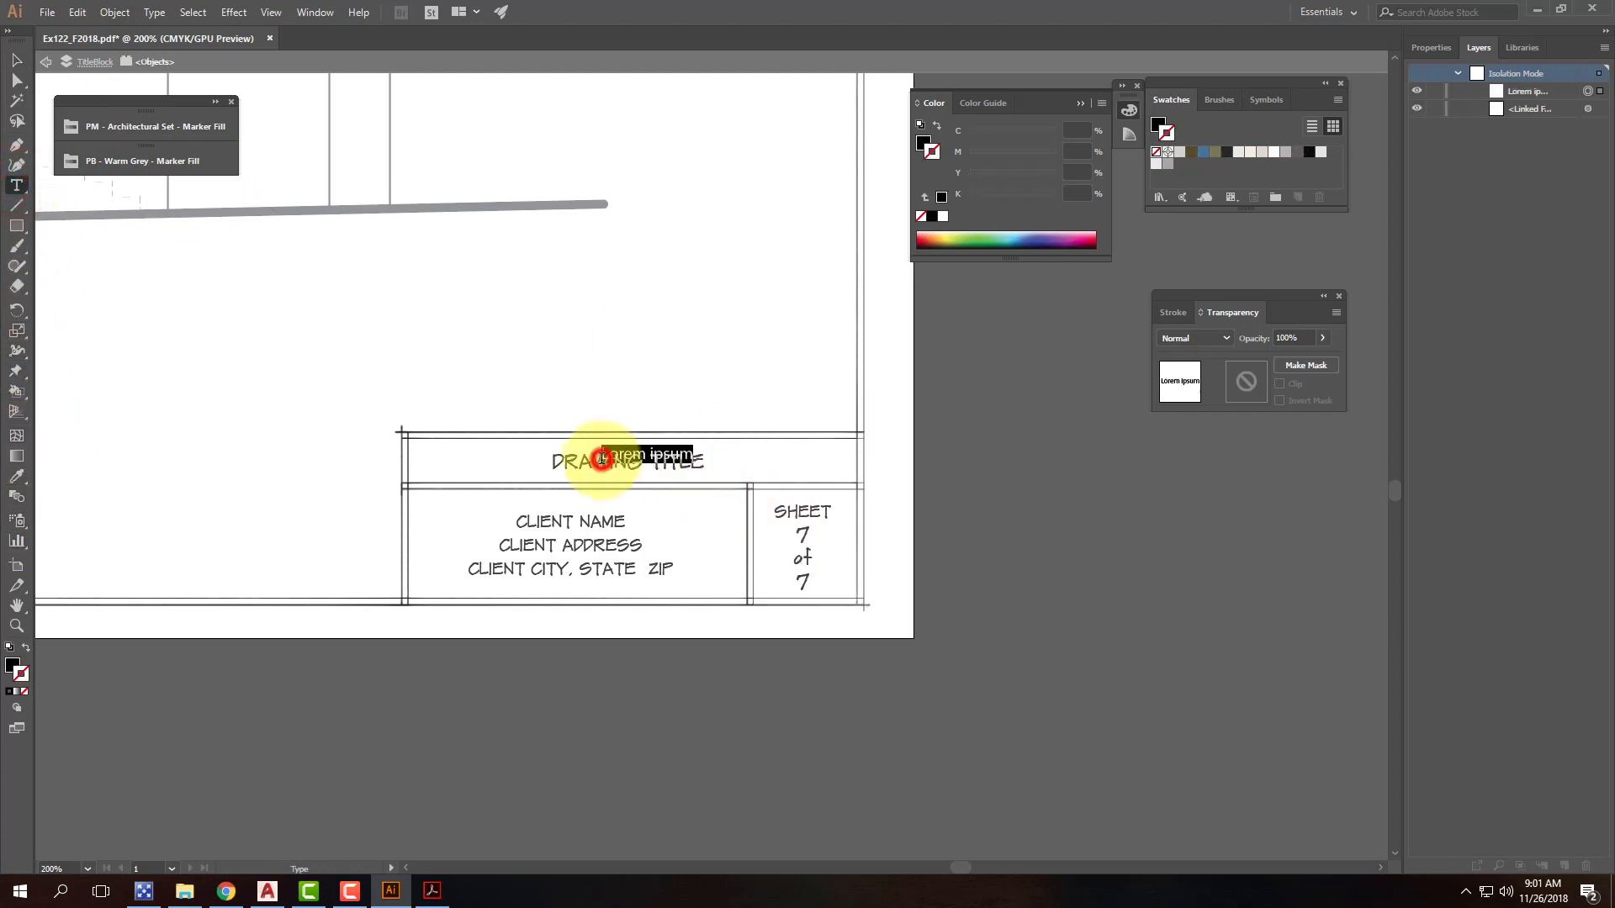
pyautogui.hotkey('ctrl', 'z')
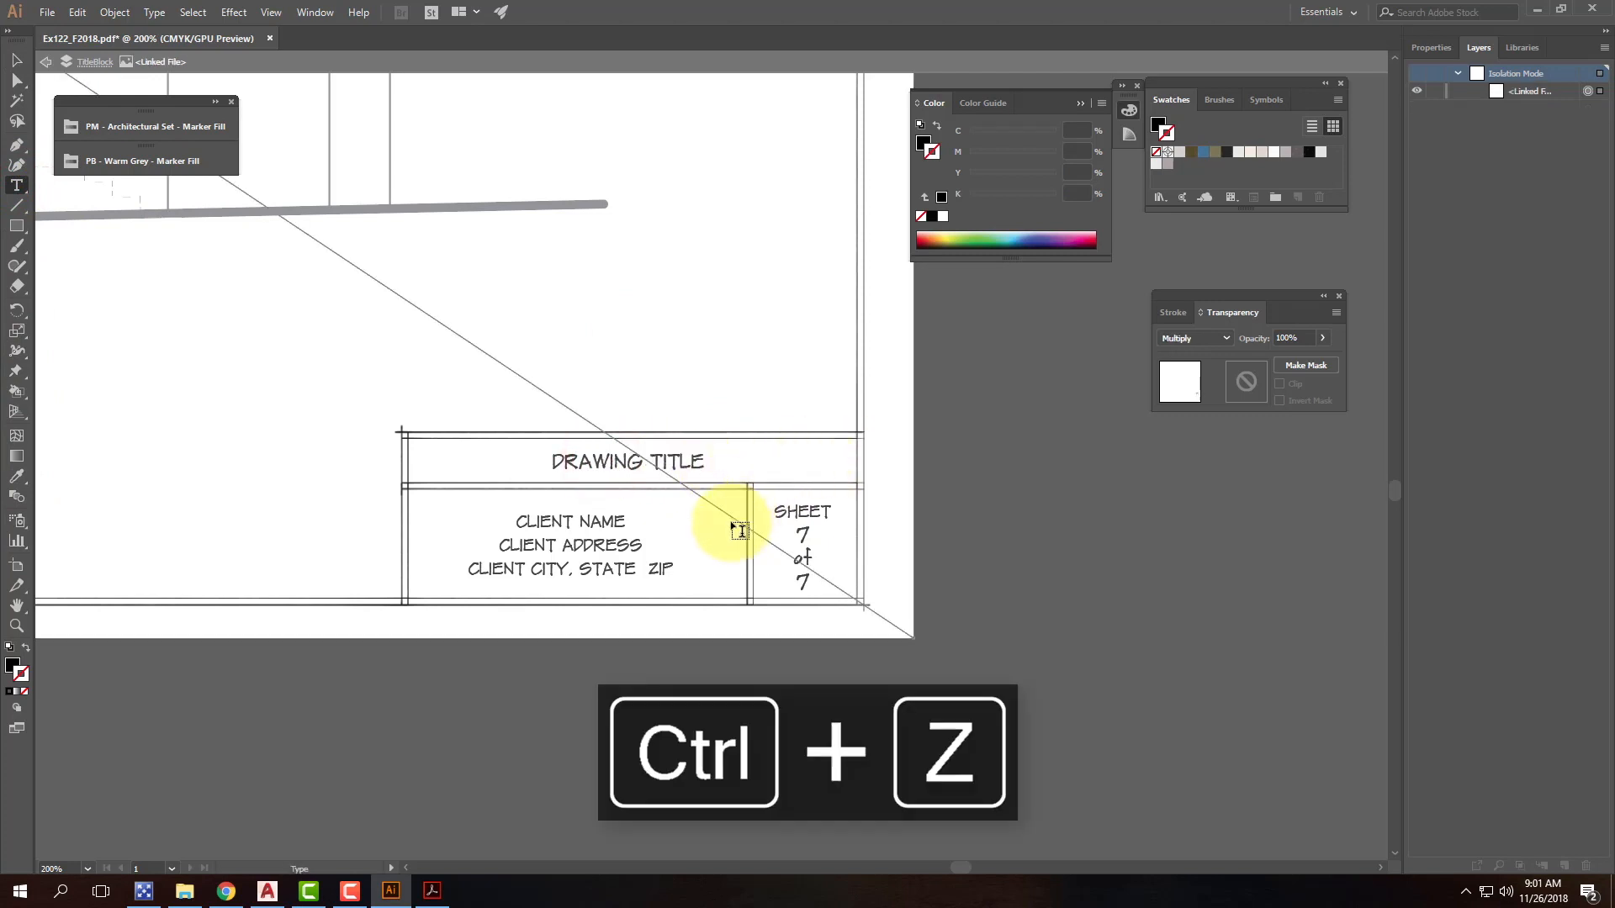
pyautogui.click(1531, 92)
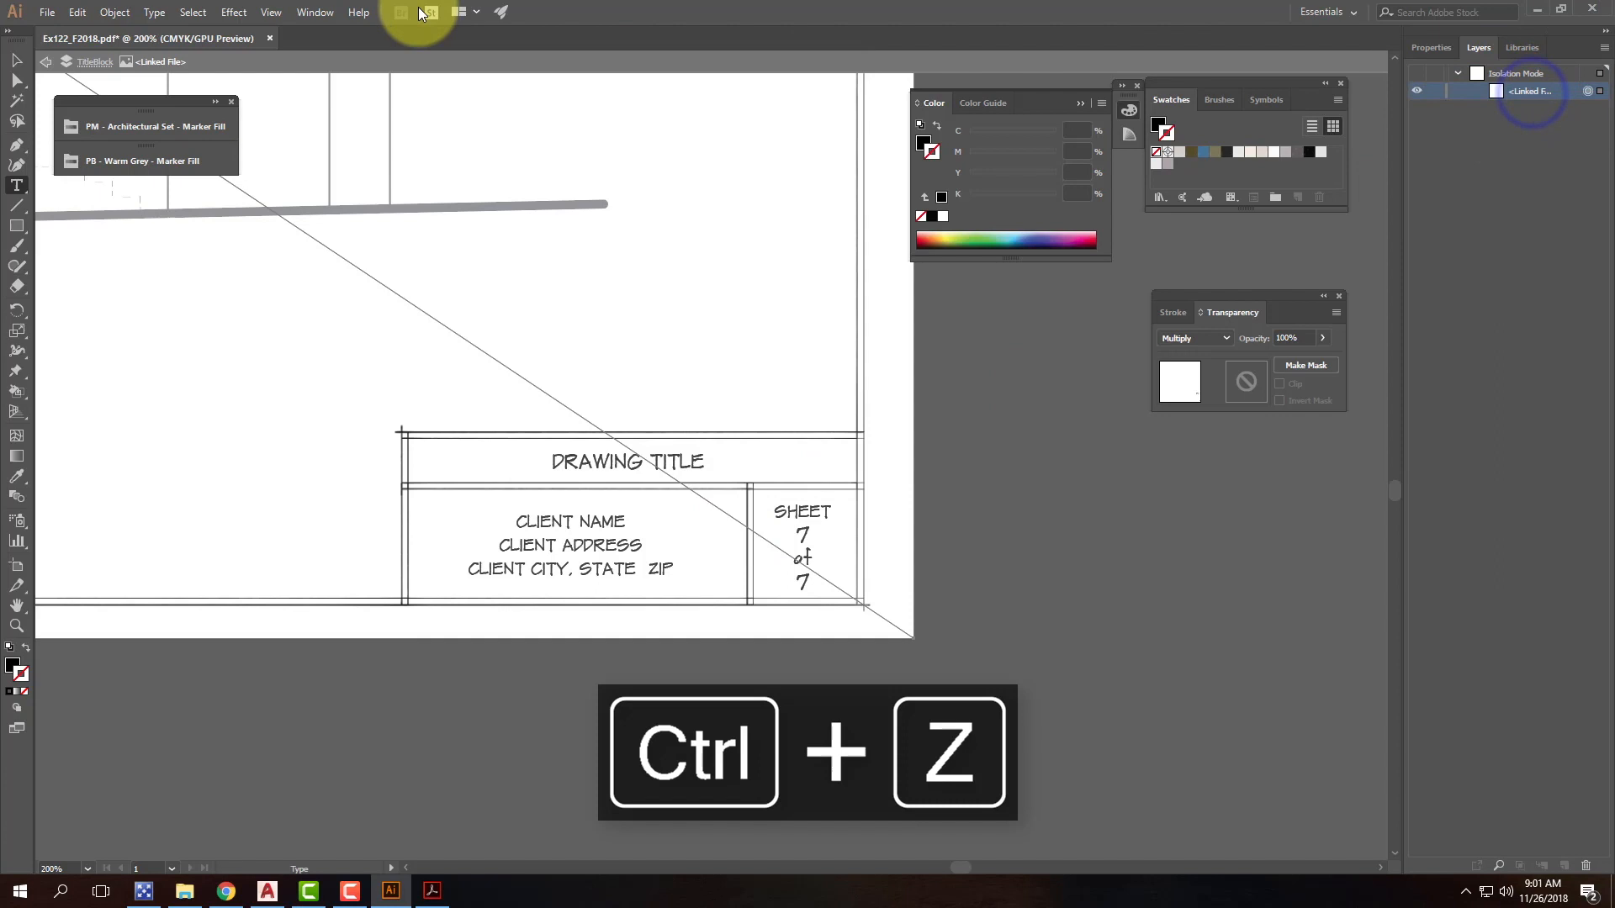
pyautogui.click(613, 457)
pyautogui.hotkey('ctrl', 'z')
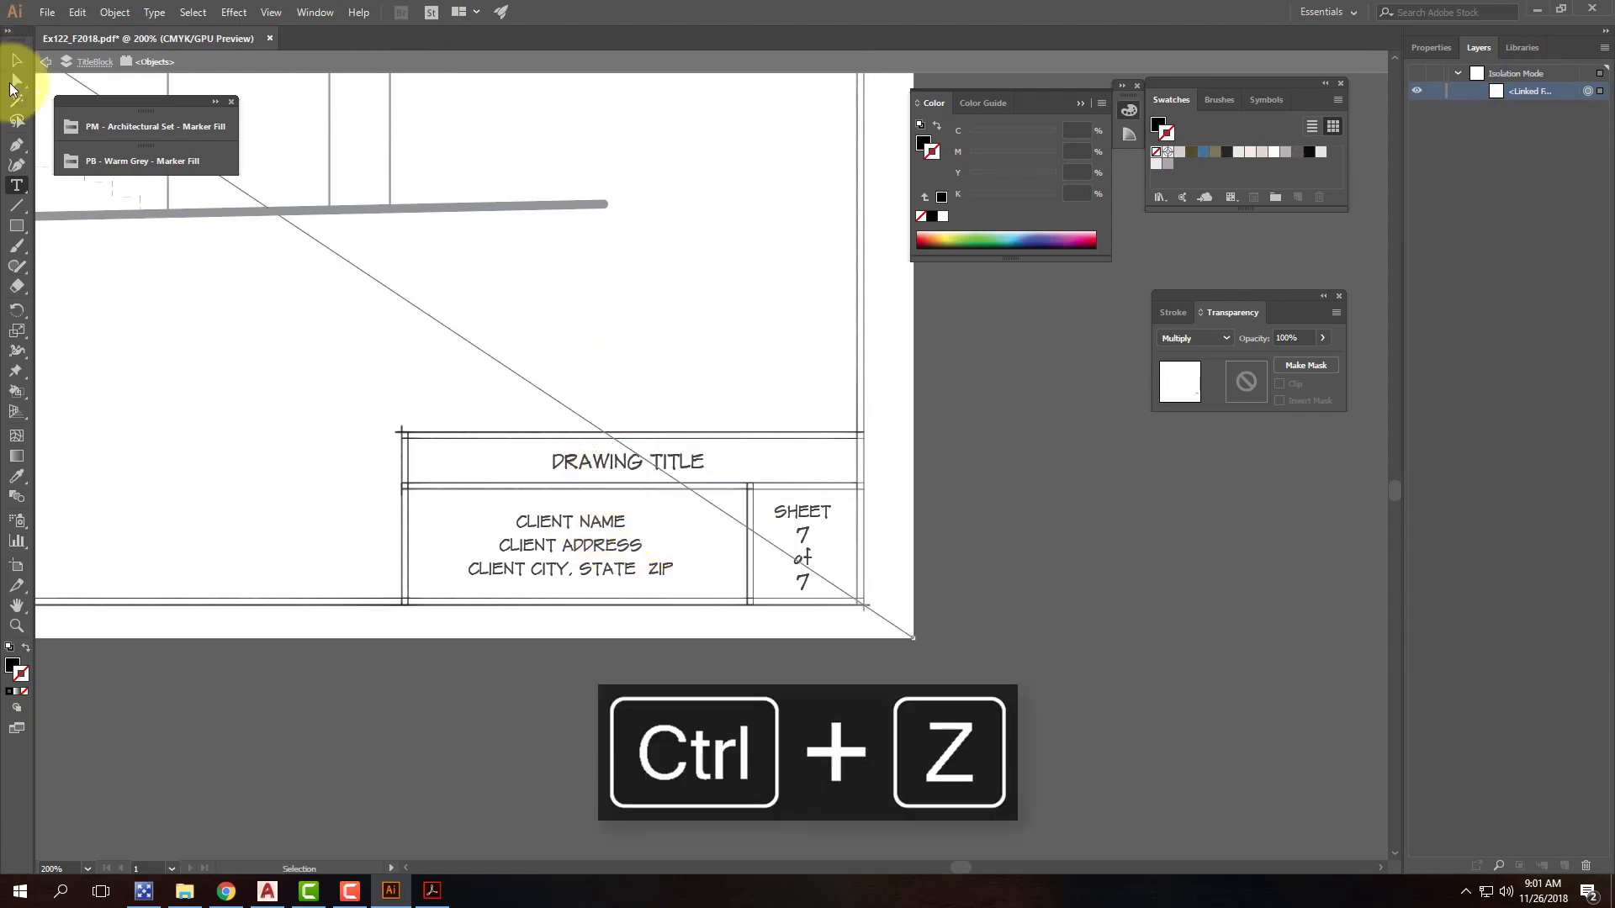
# Step: Check the isolated title block for commands that make its text editable, and exit isolation mode
pyautogui.click(16, 60)
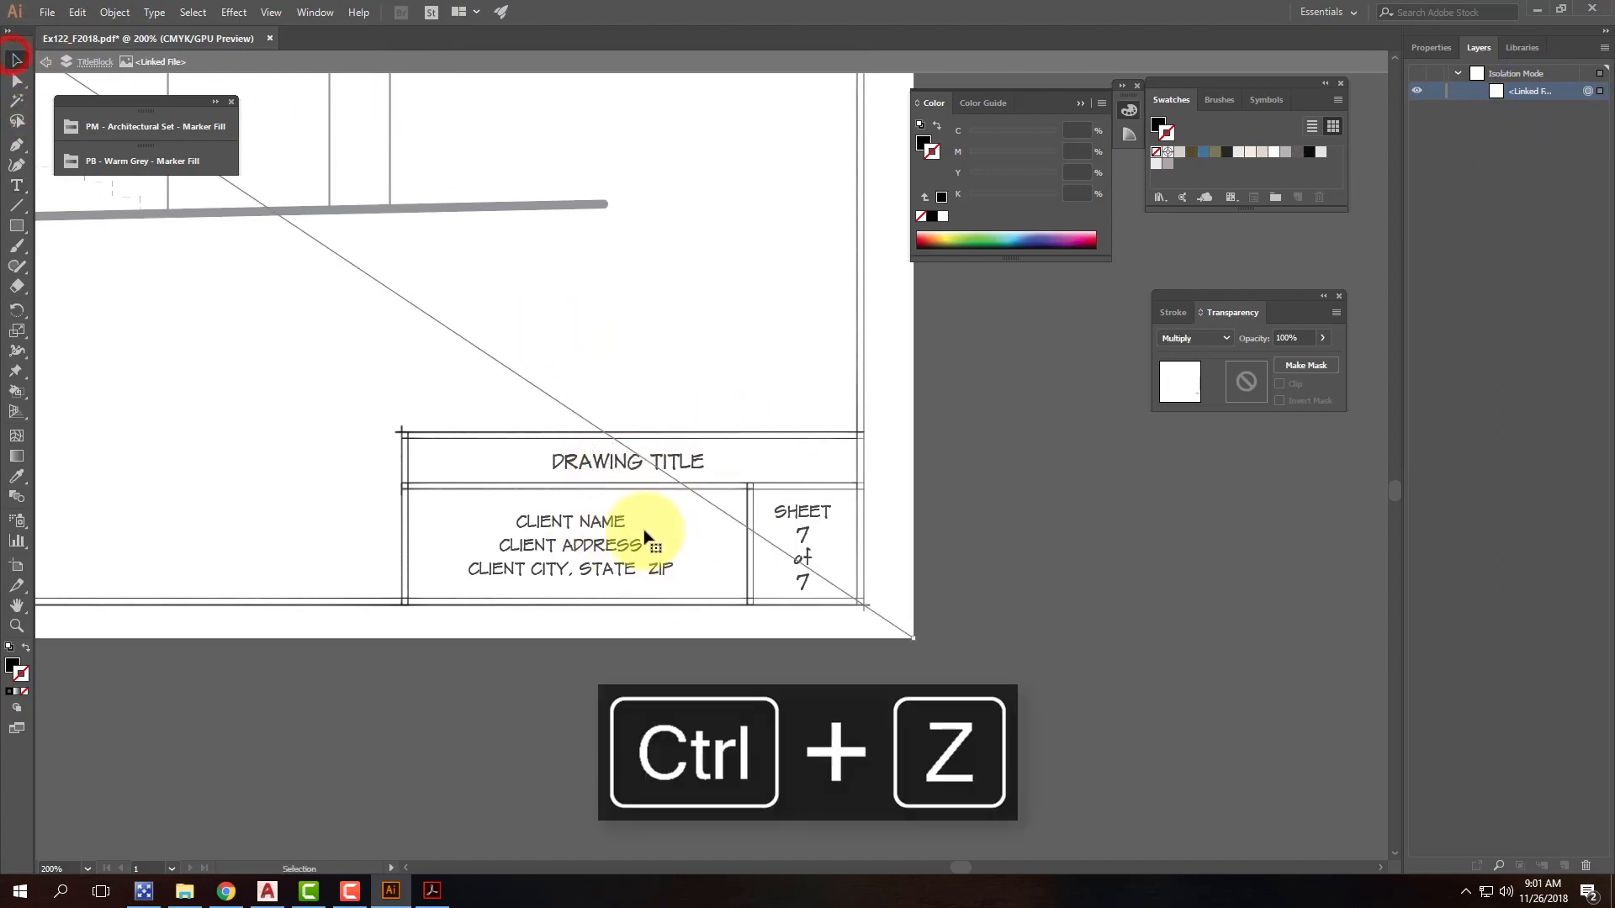
pyautogui.click(619, 458)
pyautogui.click(1535, 93)
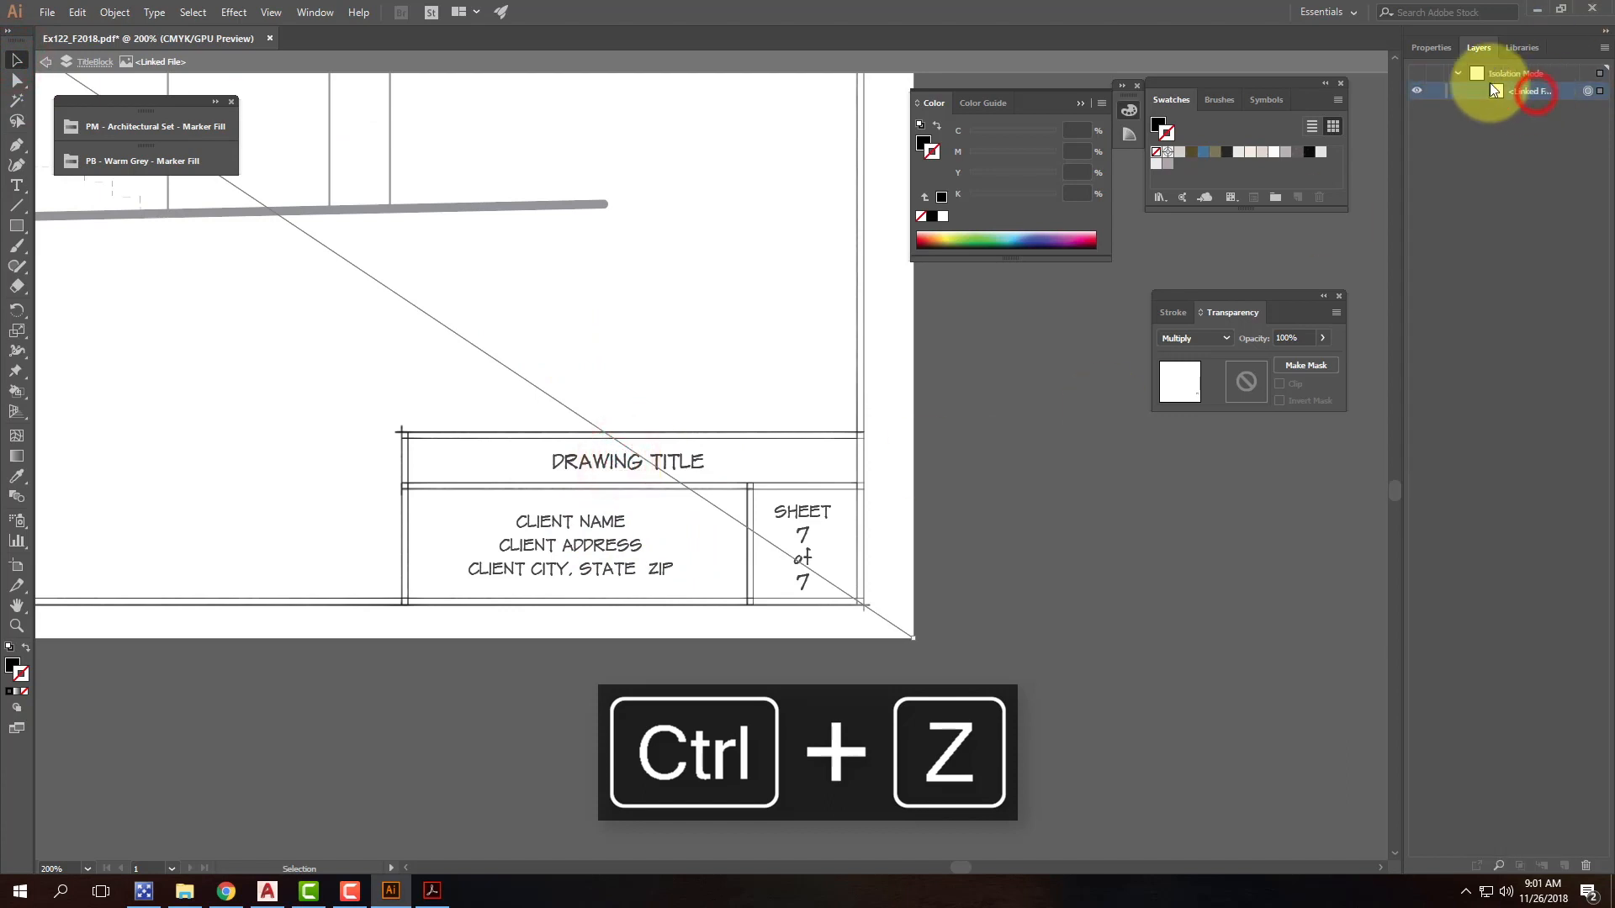
pyautogui.click(229, 12)
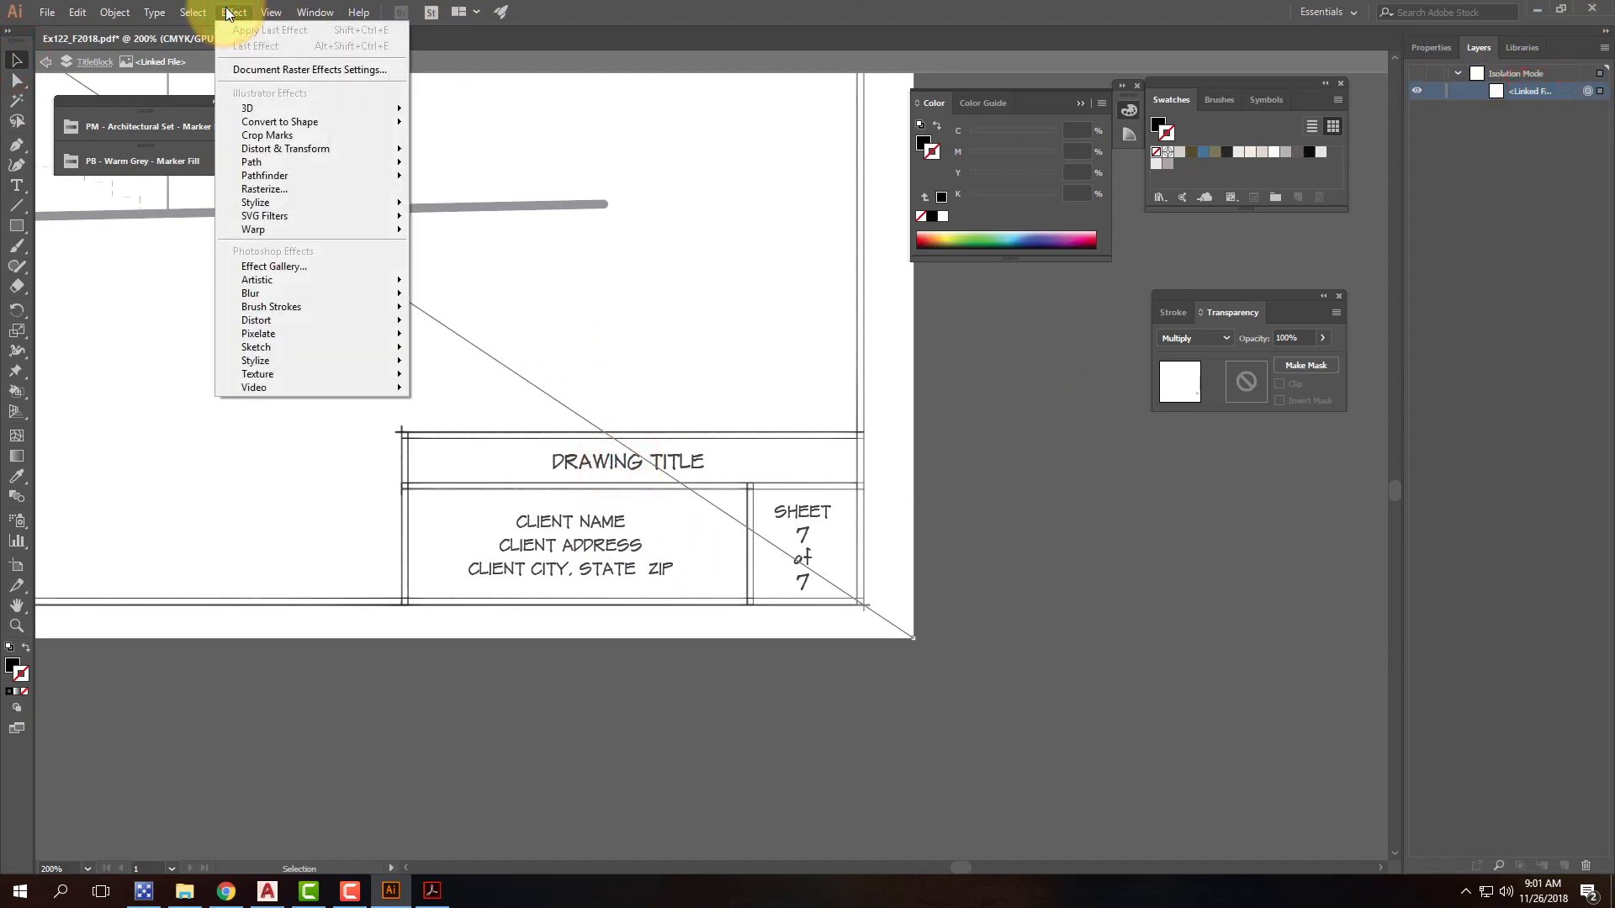
pyautogui.click(46, 12)
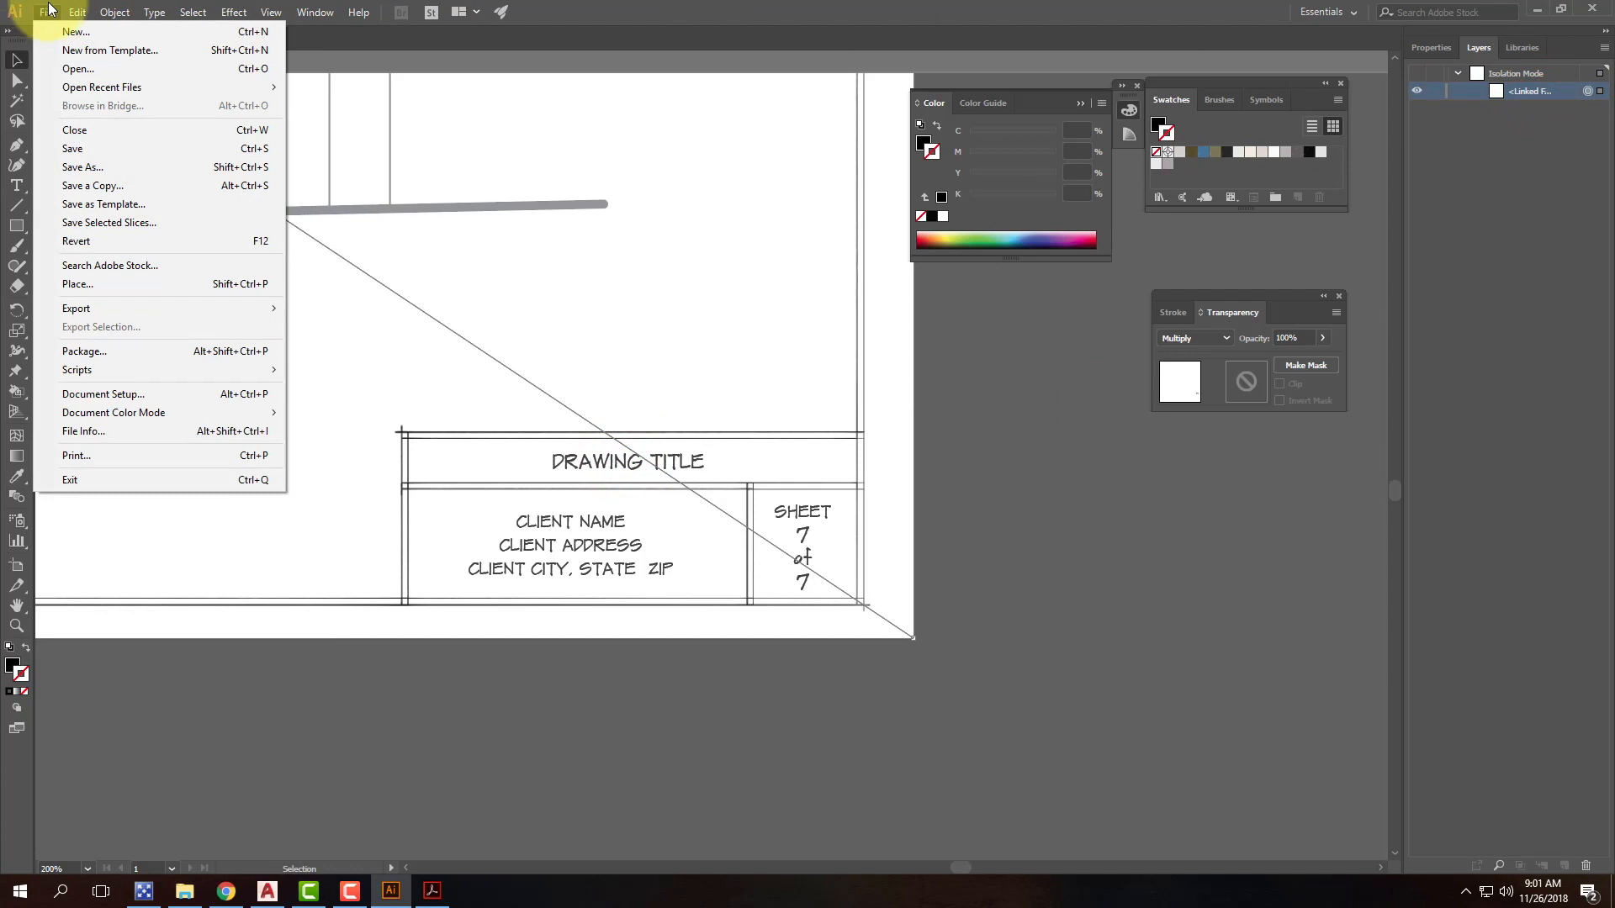
pyautogui.moveTo(75, 9)
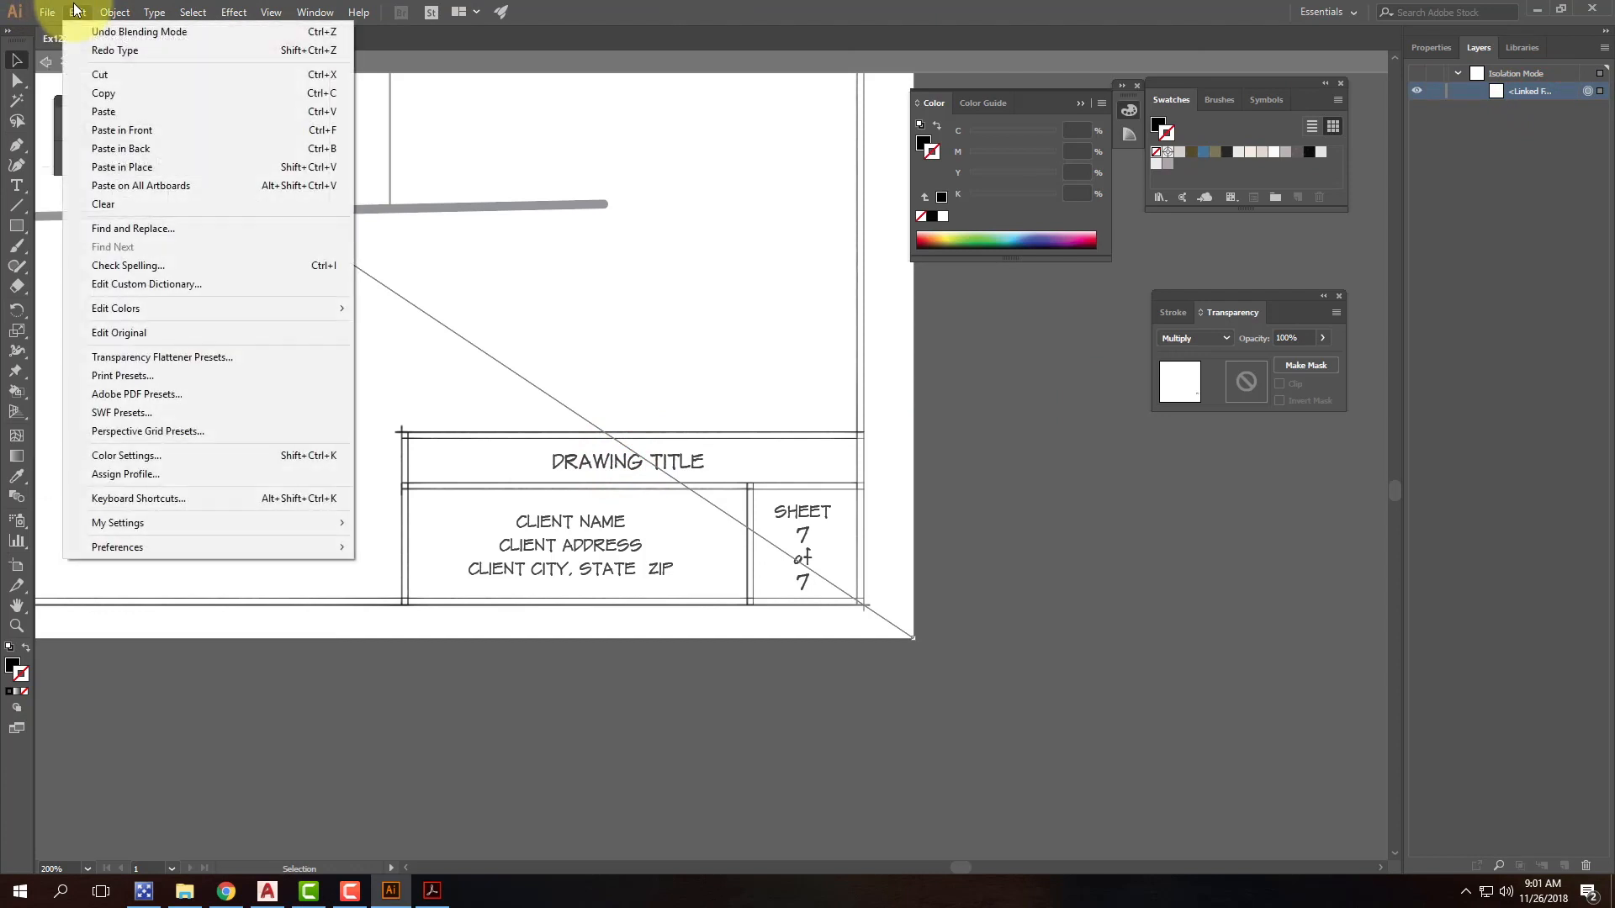
pyautogui.click(120, 18)
pyautogui.rightClick(606, 463)
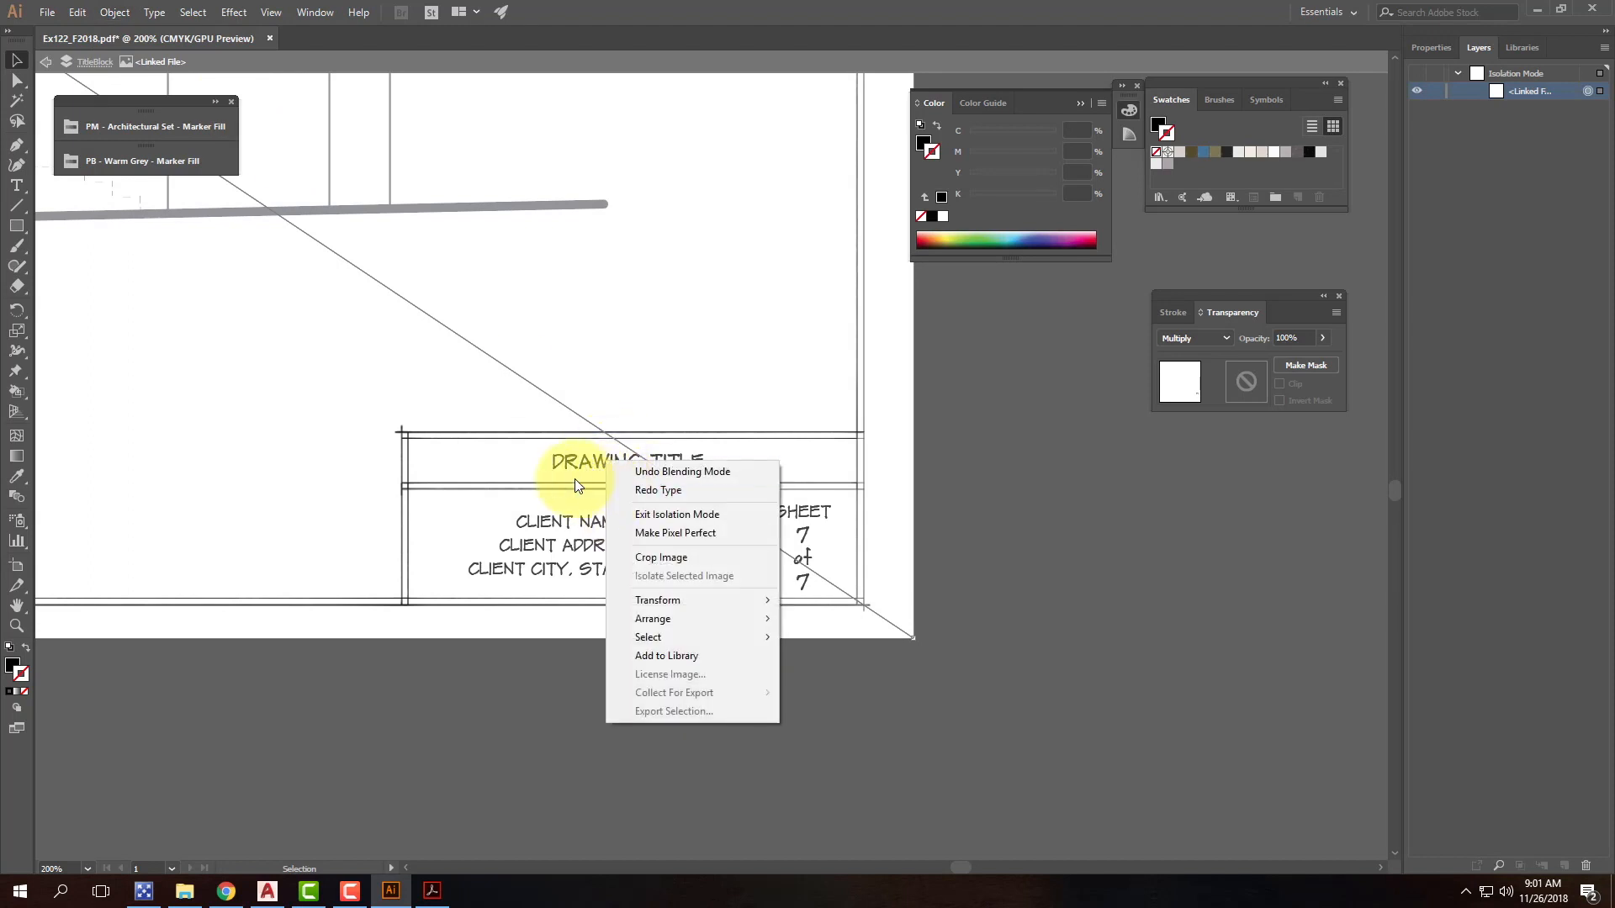
pyautogui.click(670, 513)
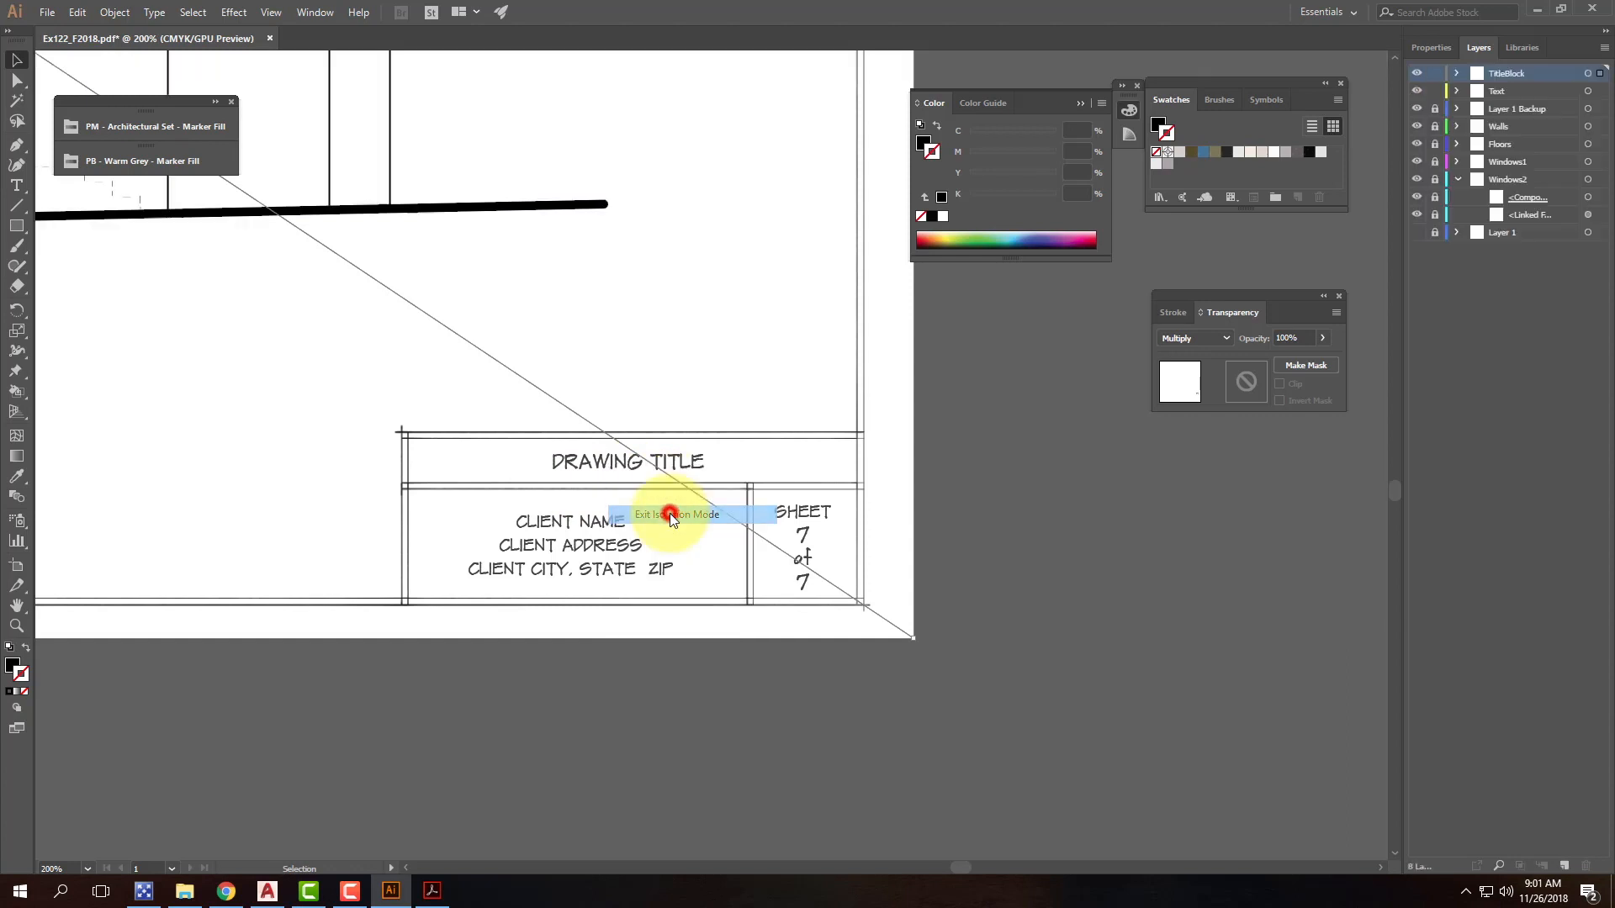
# Step: Look through the object, window and file commands for a way to edit the linked title block, and deselect it
pyautogui.click(551, 464)
pyautogui.rightClick(551, 464)
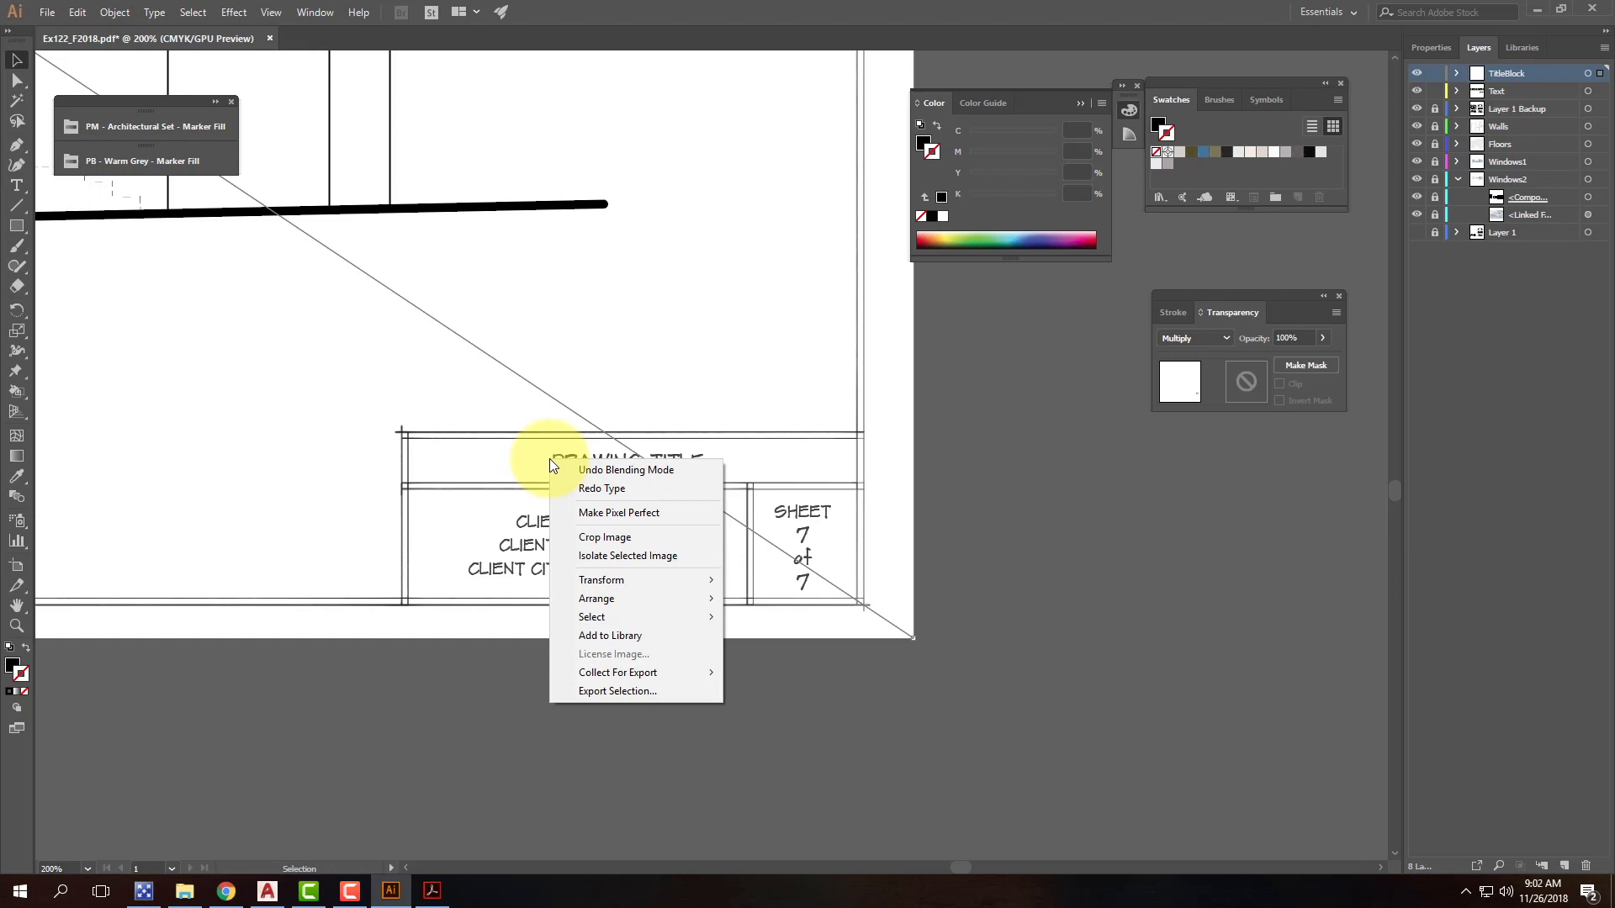
pyautogui.click(315, 12)
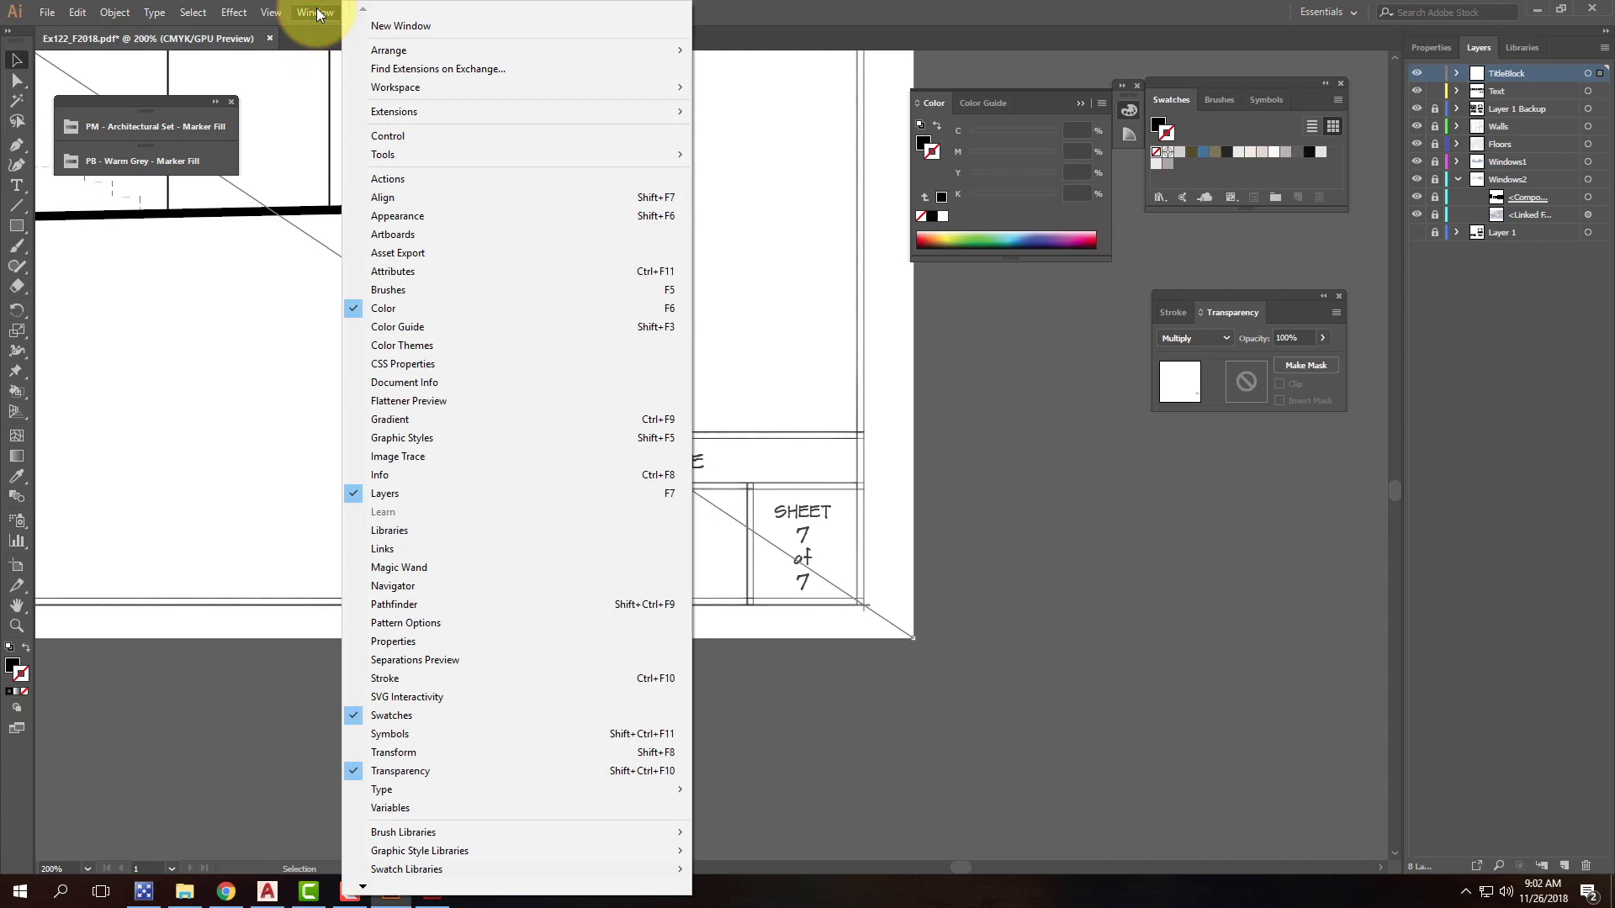
pyautogui.click(418, 476)
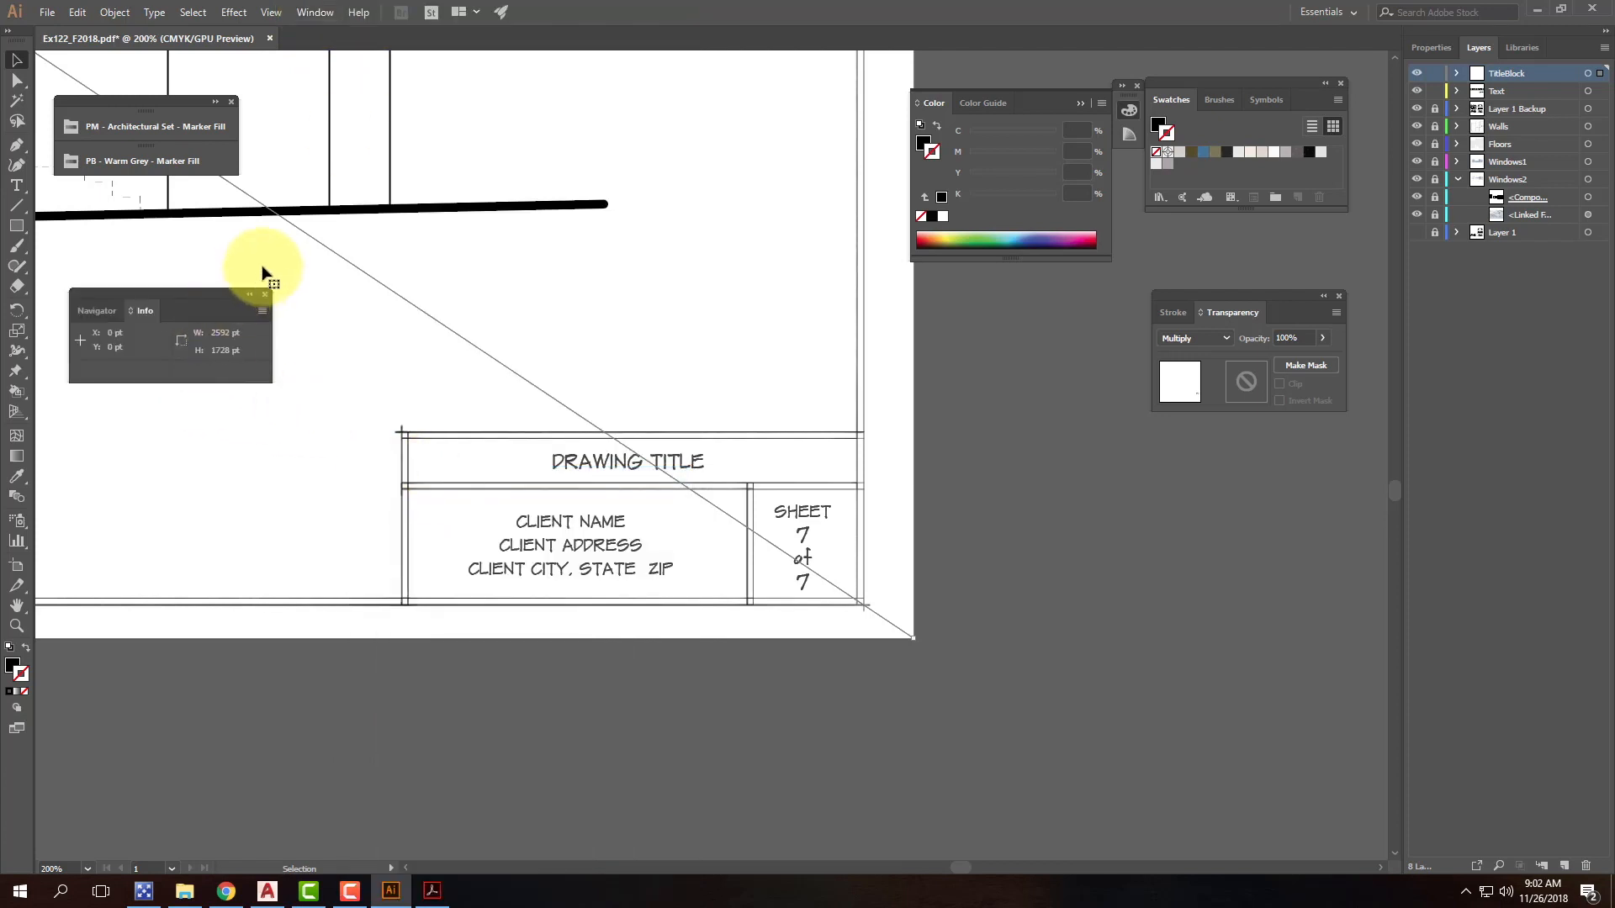
pyautogui.click(264, 295)
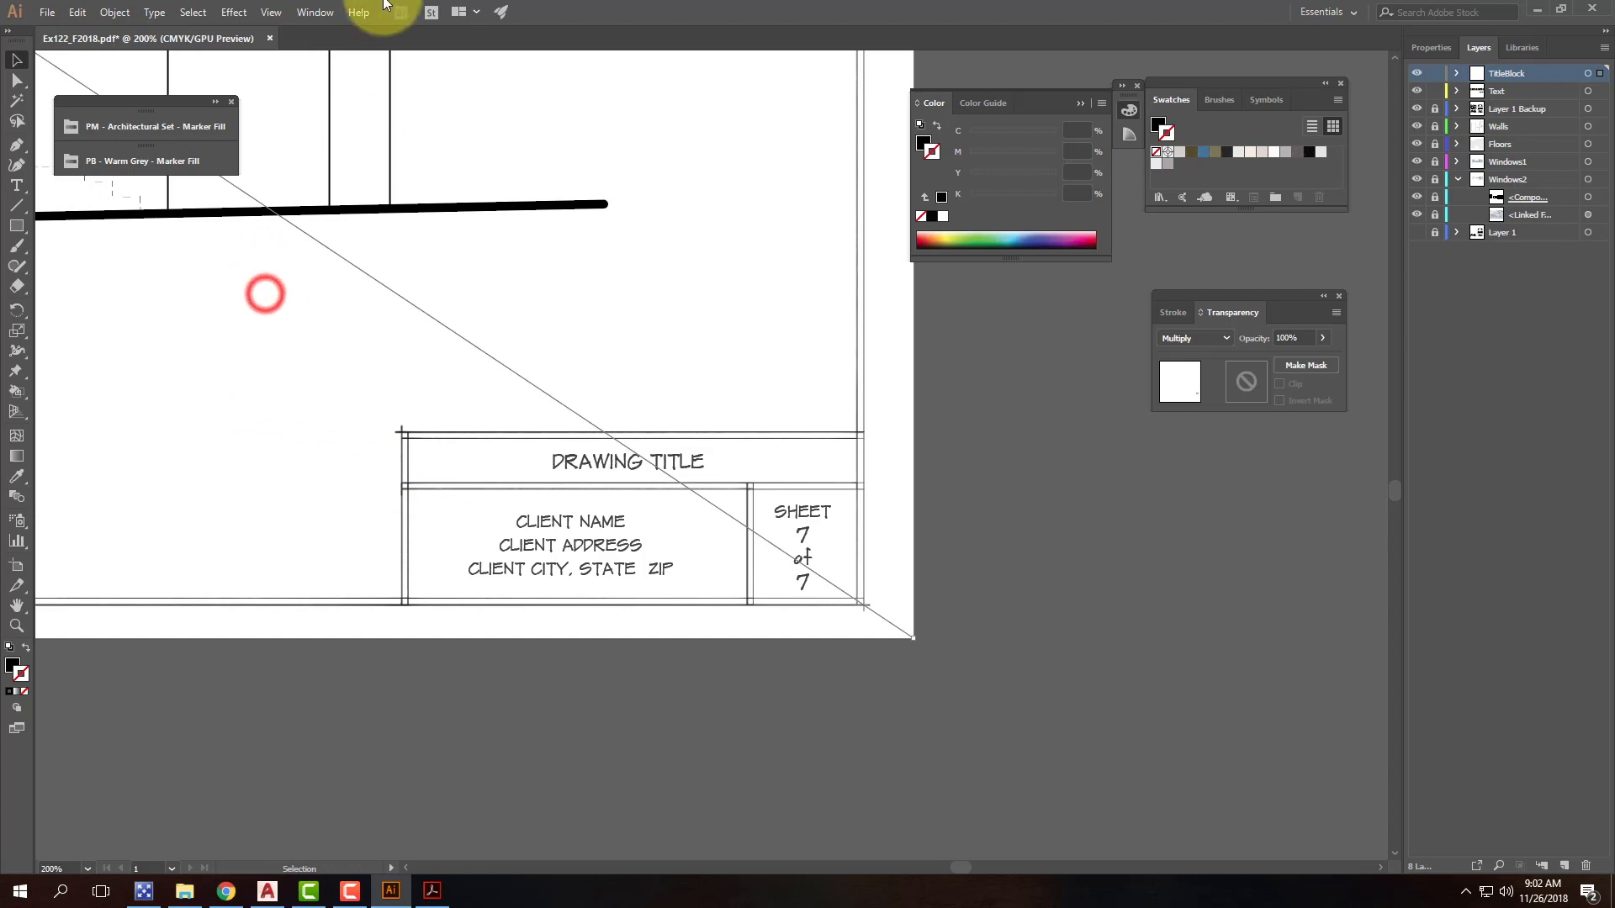
pyautogui.click(317, 12)
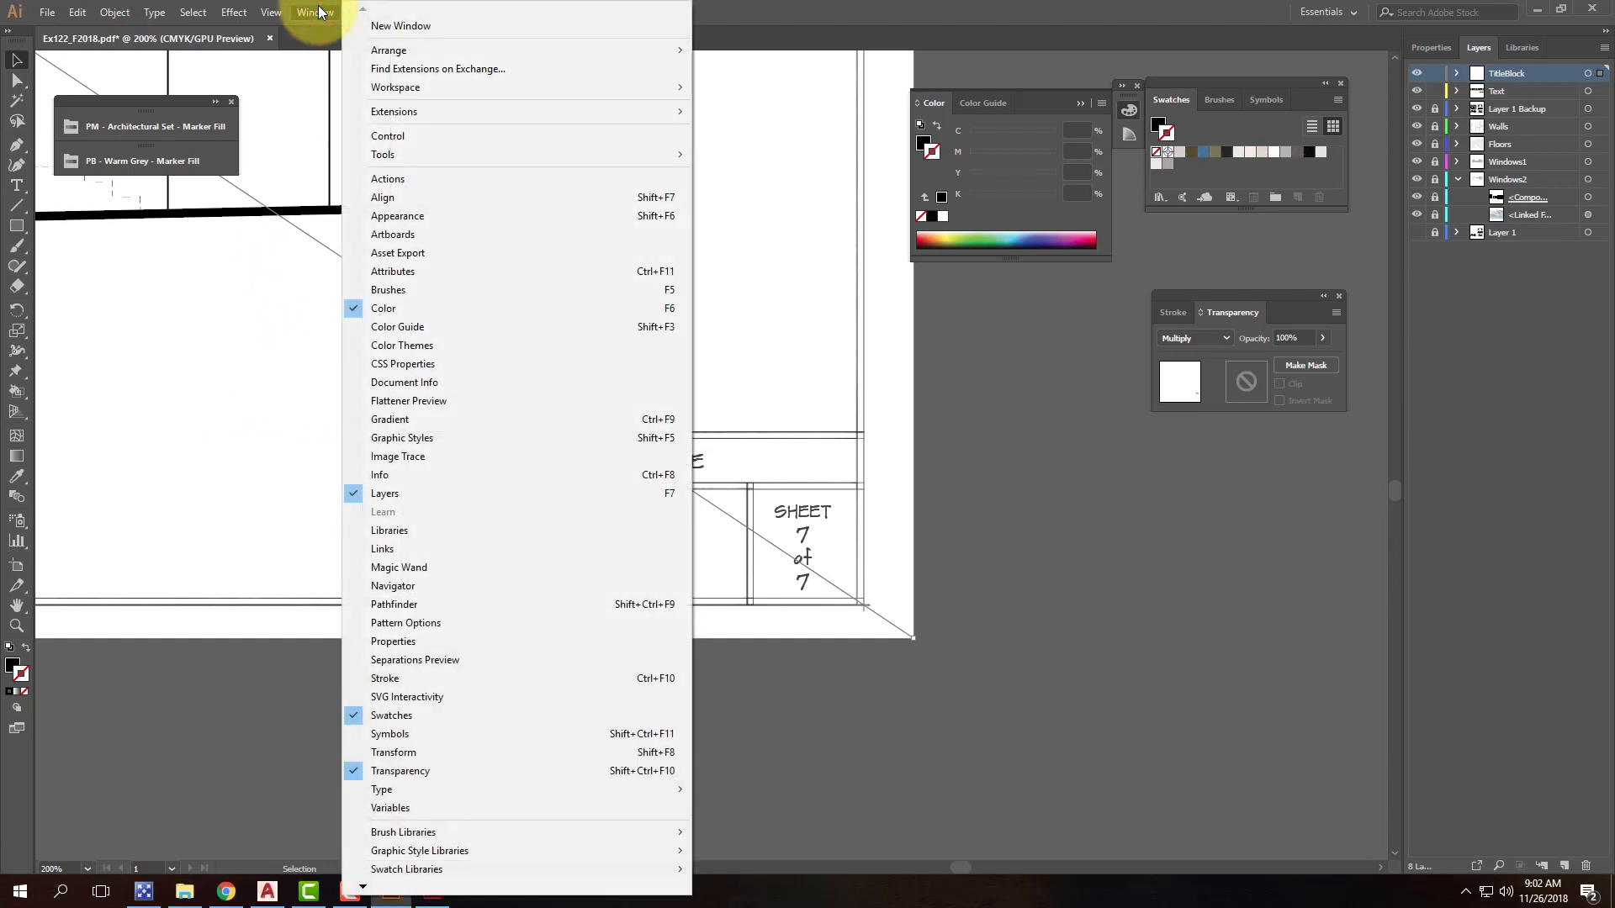
pyautogui.moveTo(203, 12)
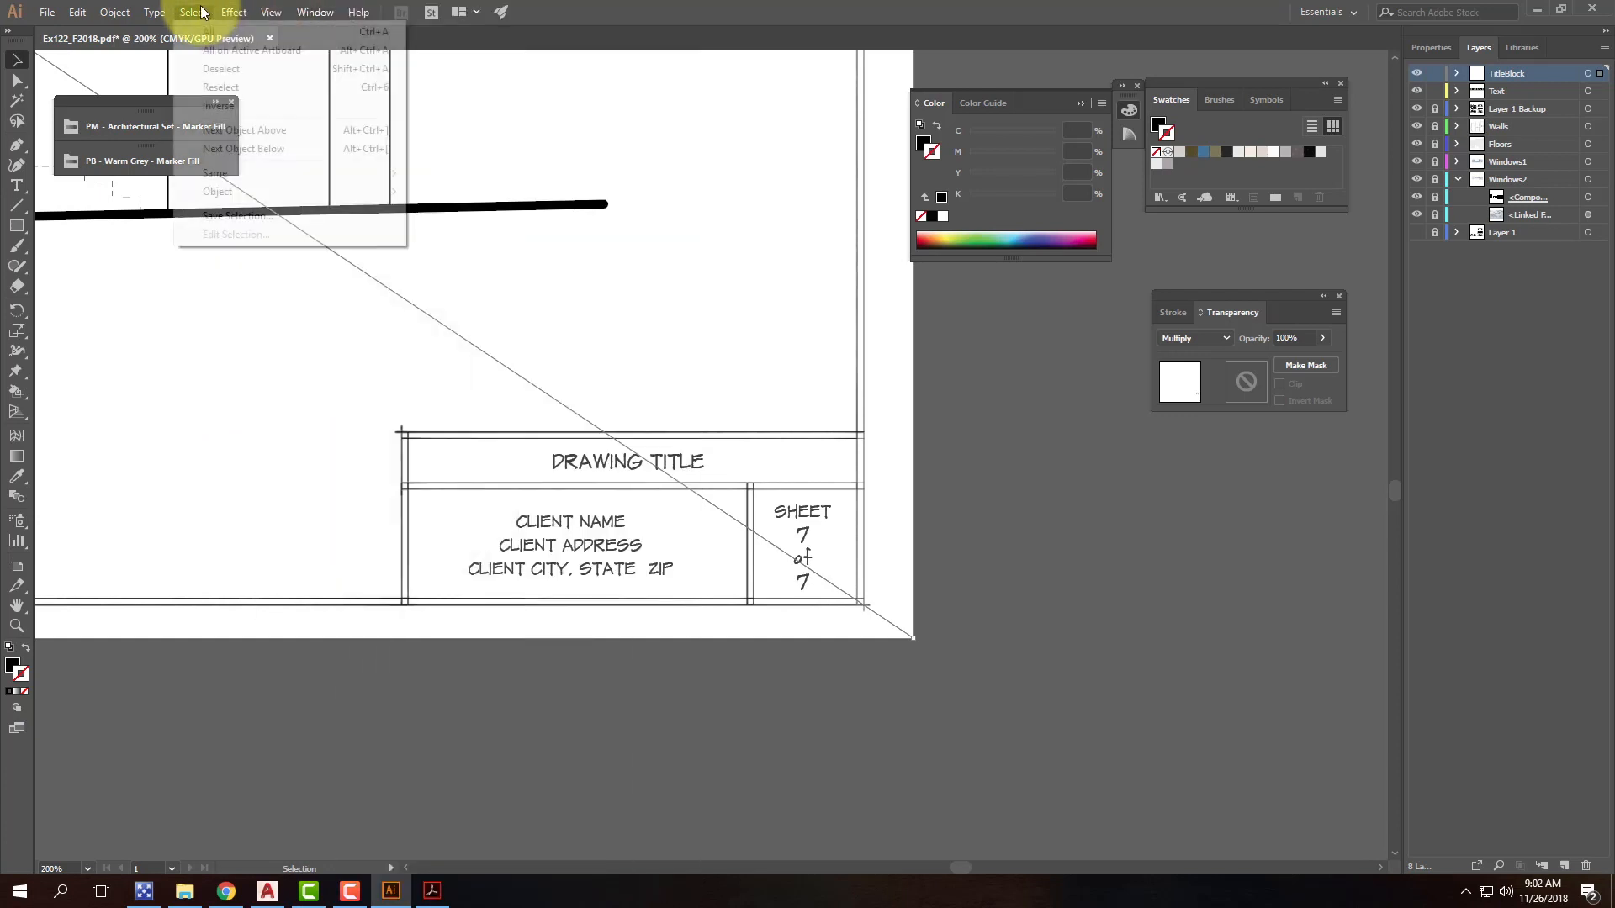
pyautogui.click(116, 11)
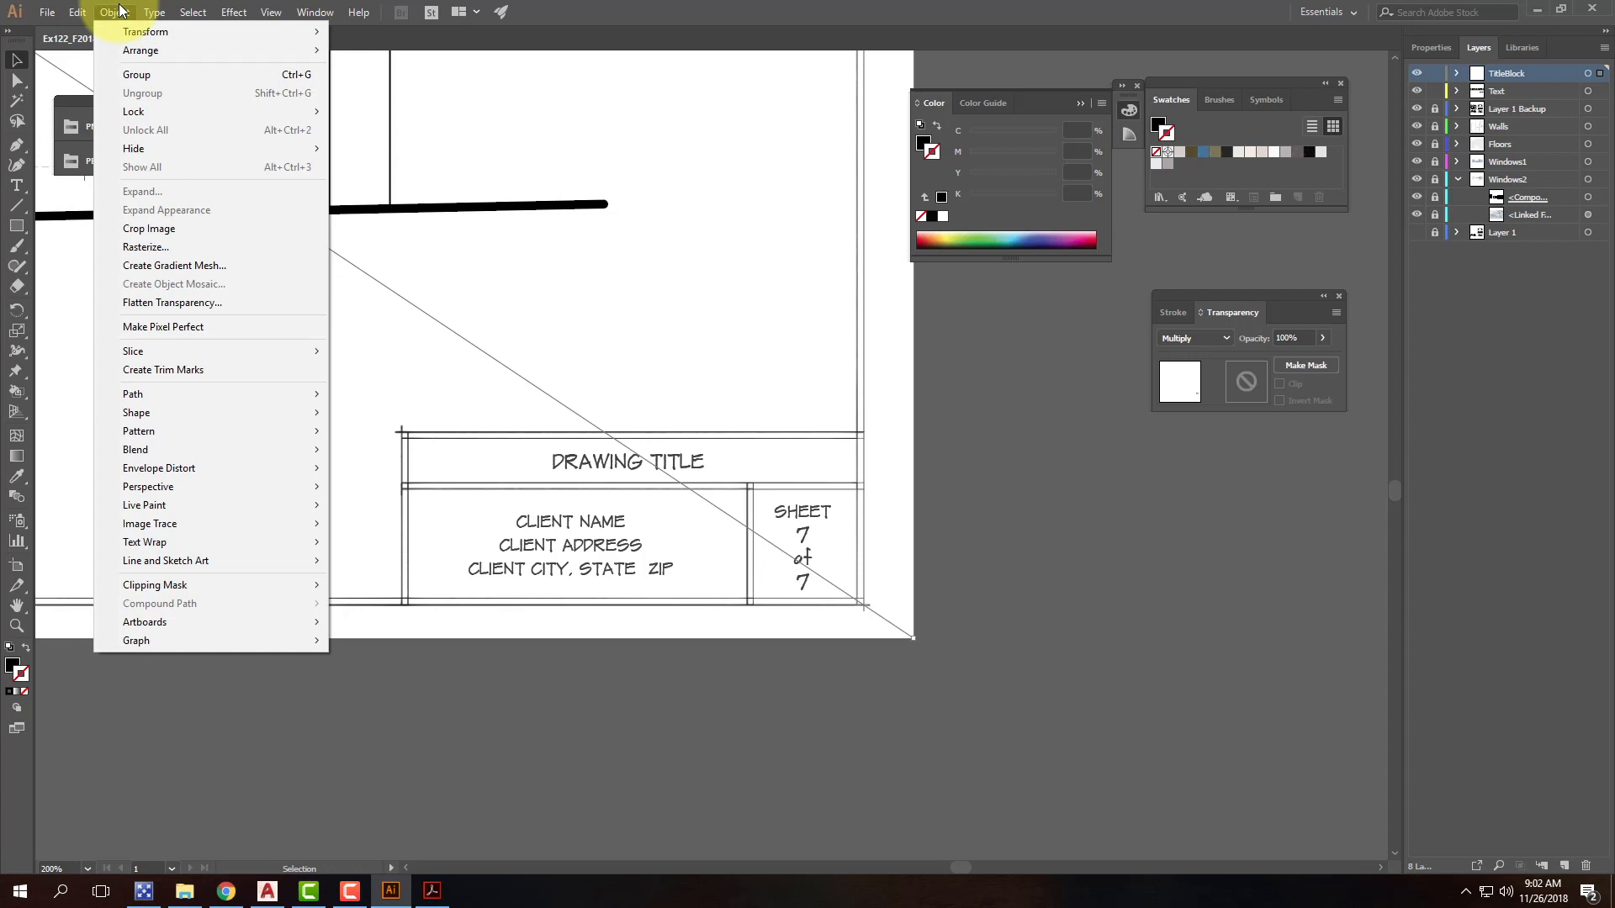
pyautogui.moveTo(47, 12)
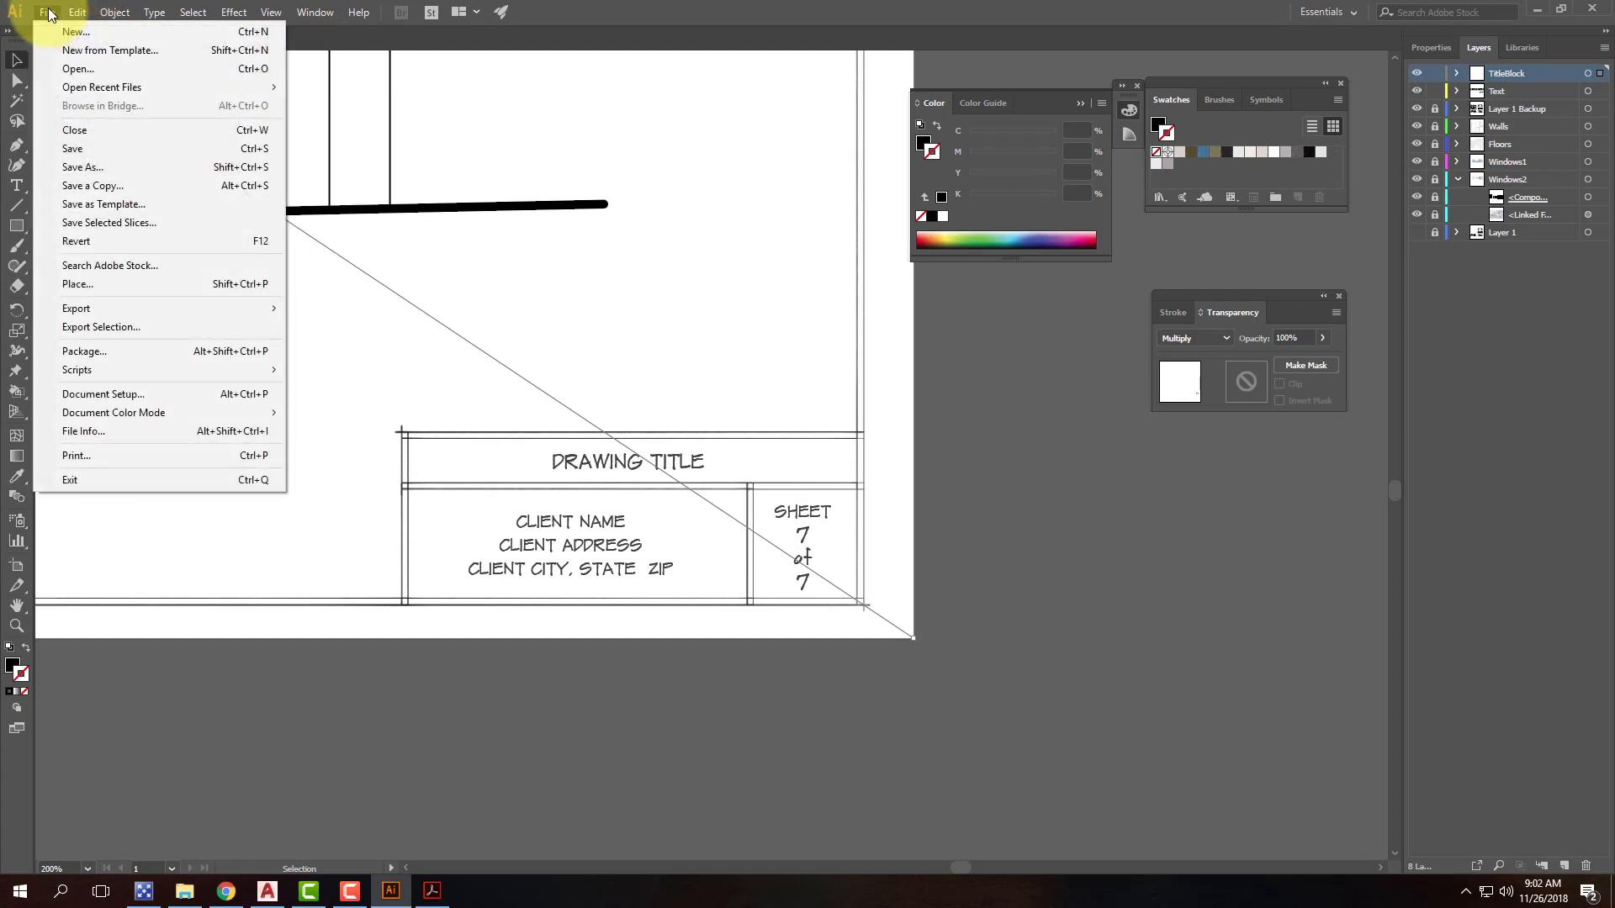
pyautogui.click(48, 12)
pyautogui.click(1140, 668)
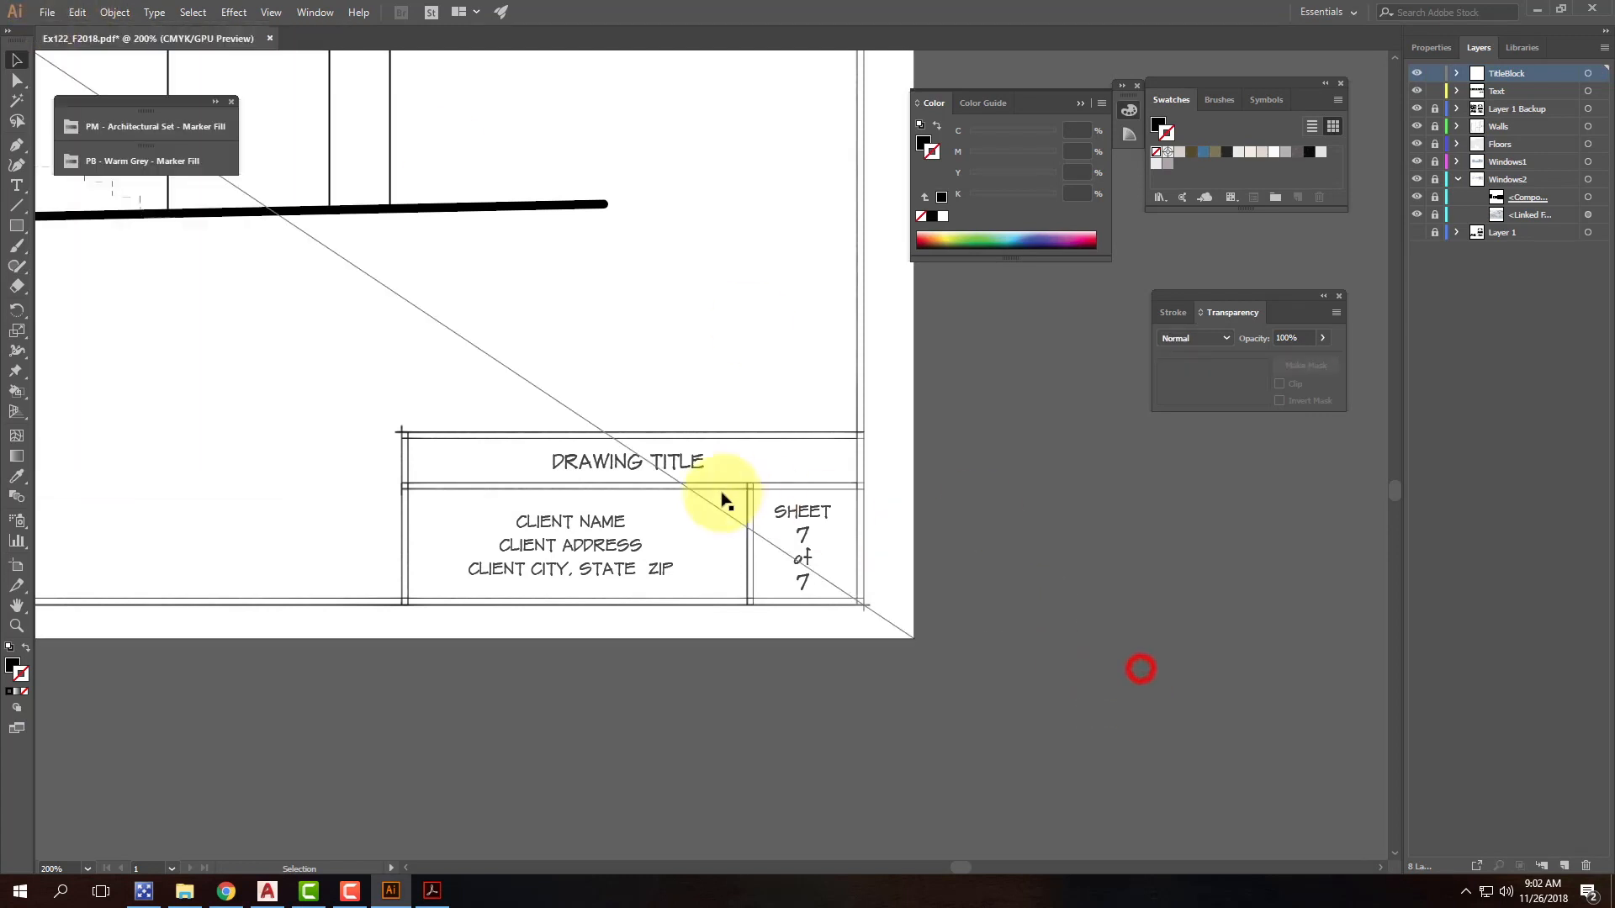
# Step: Delete the linked title block and load Title Block - Casual - Small - 24x36 for placement as a link, cropped to Media
pyautogui.click(779, 534)
pyautogui.press('Delete')
pyautogui.click(47, 12)
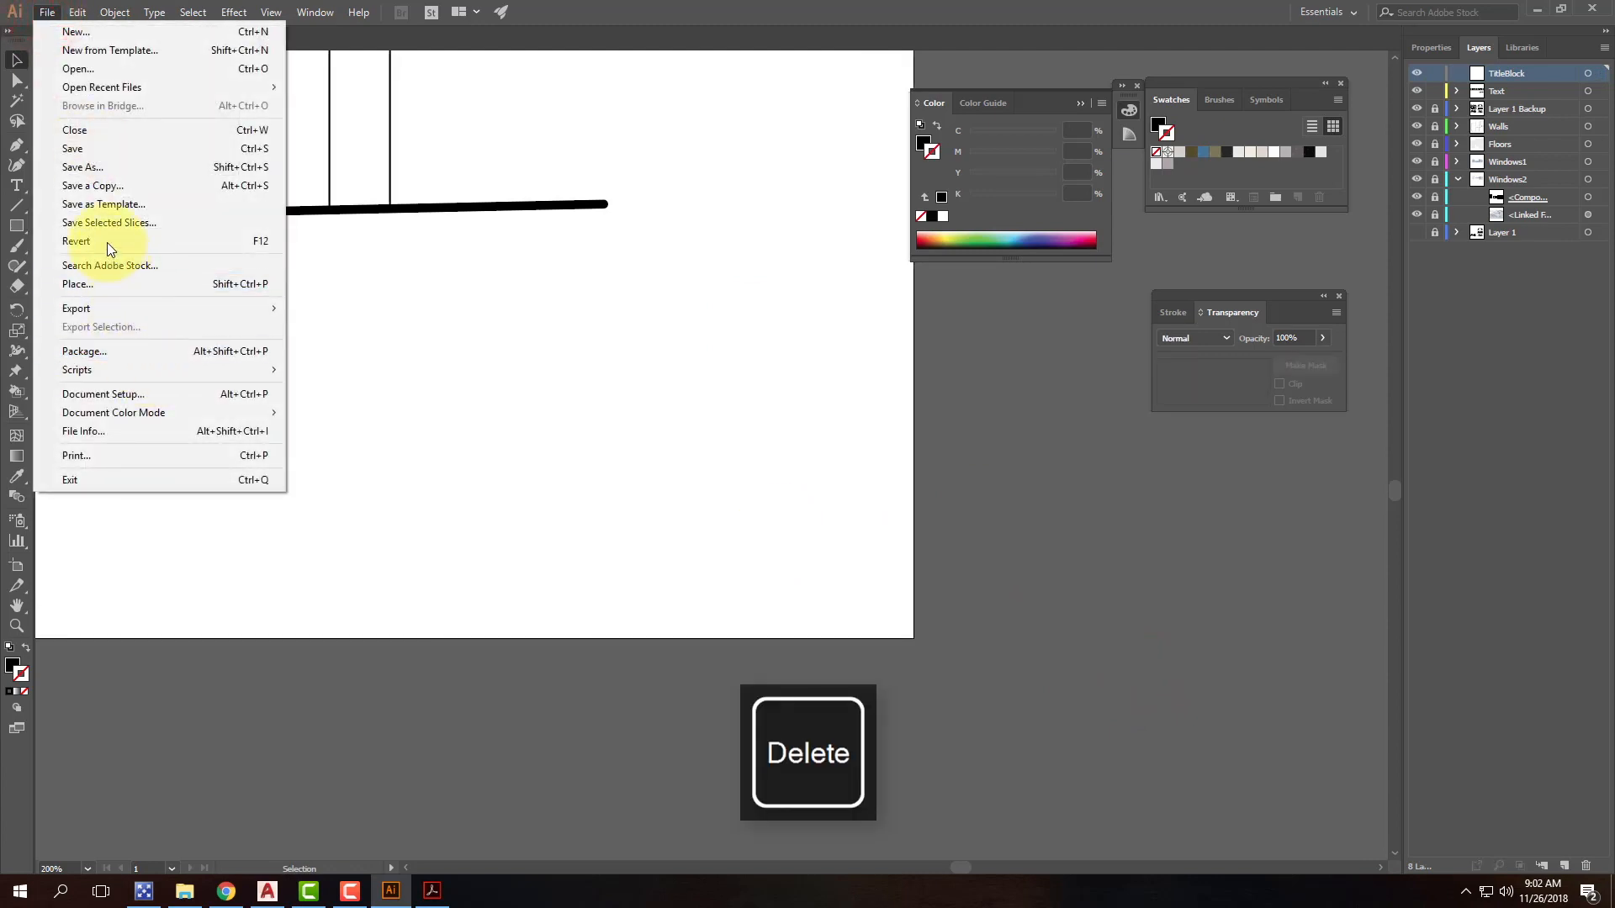
pyautogui.click(114, 286)
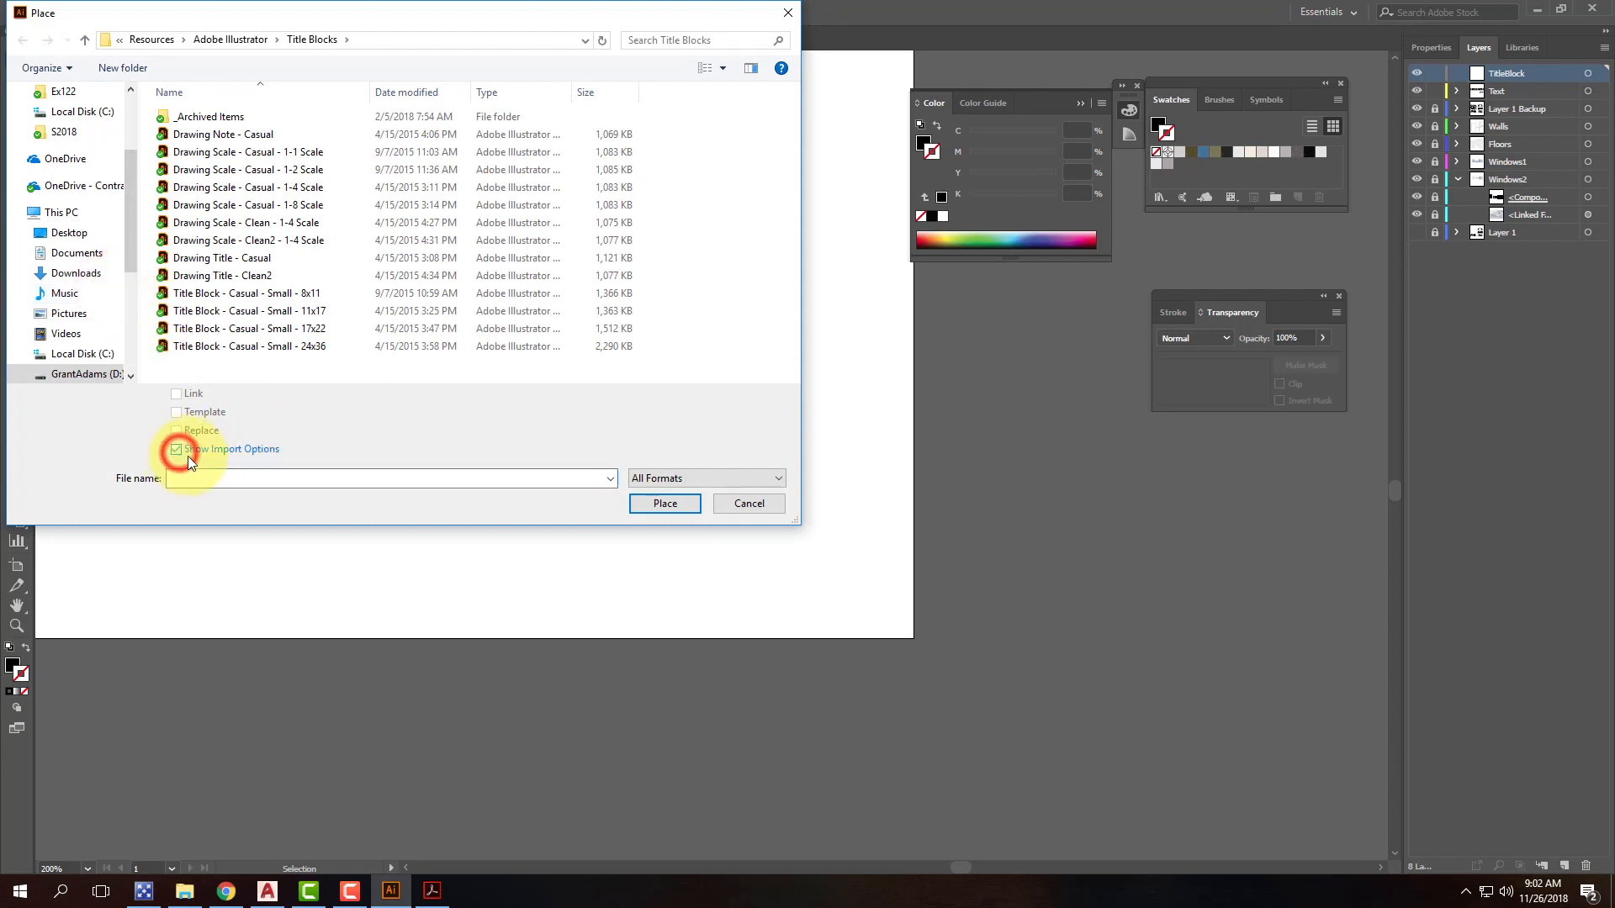
pyautogui.click(241, 347)
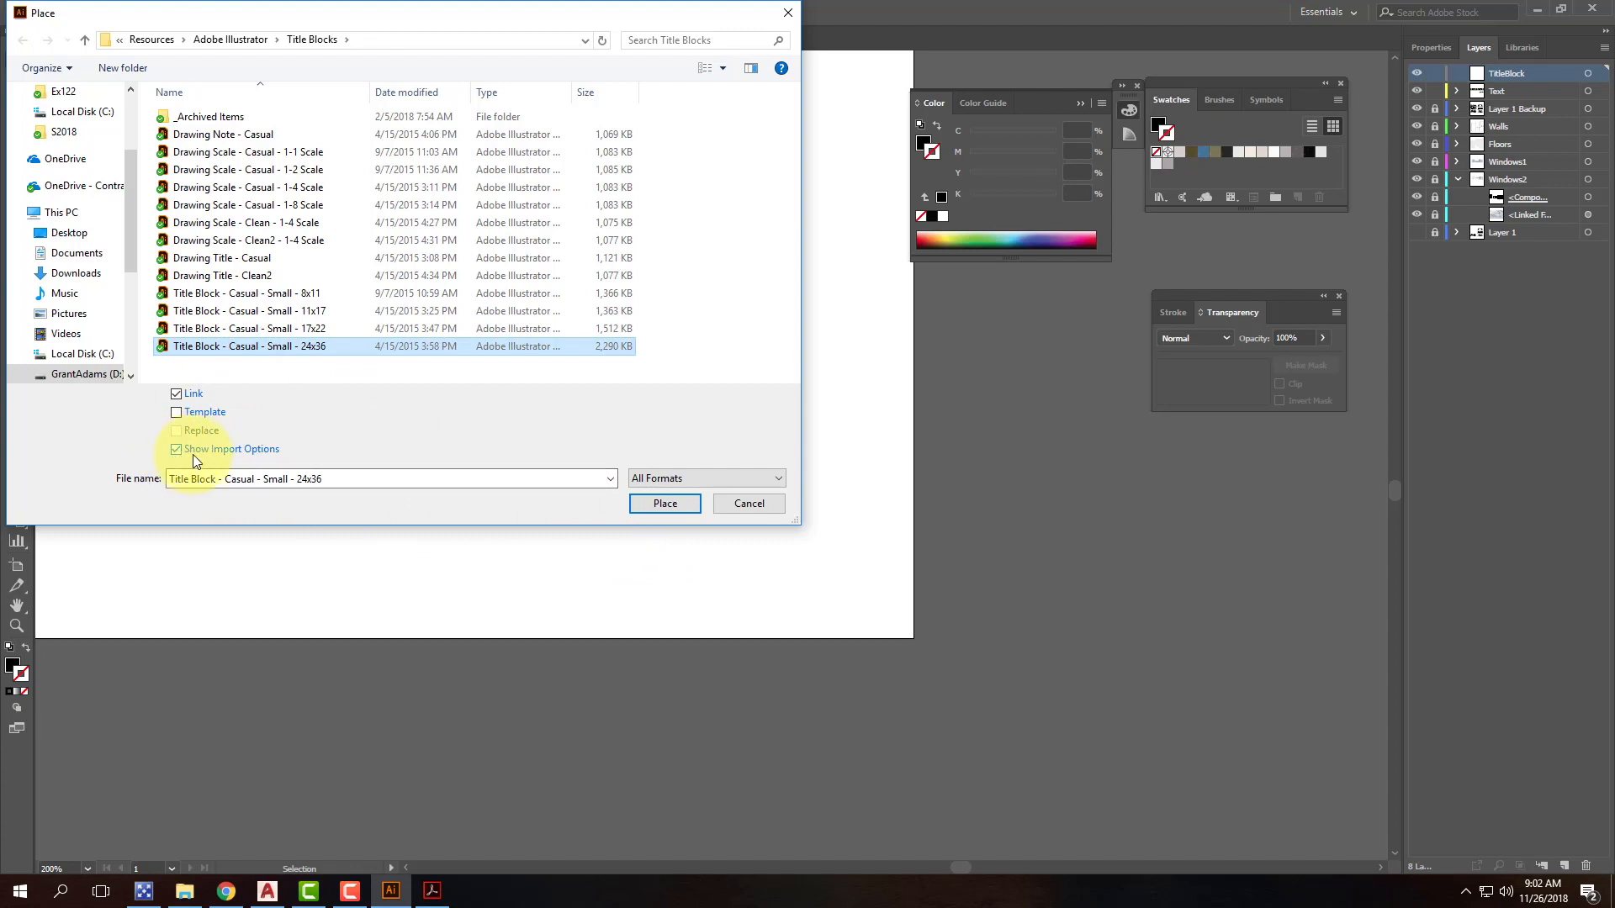
pyautogui.click(674, 509)
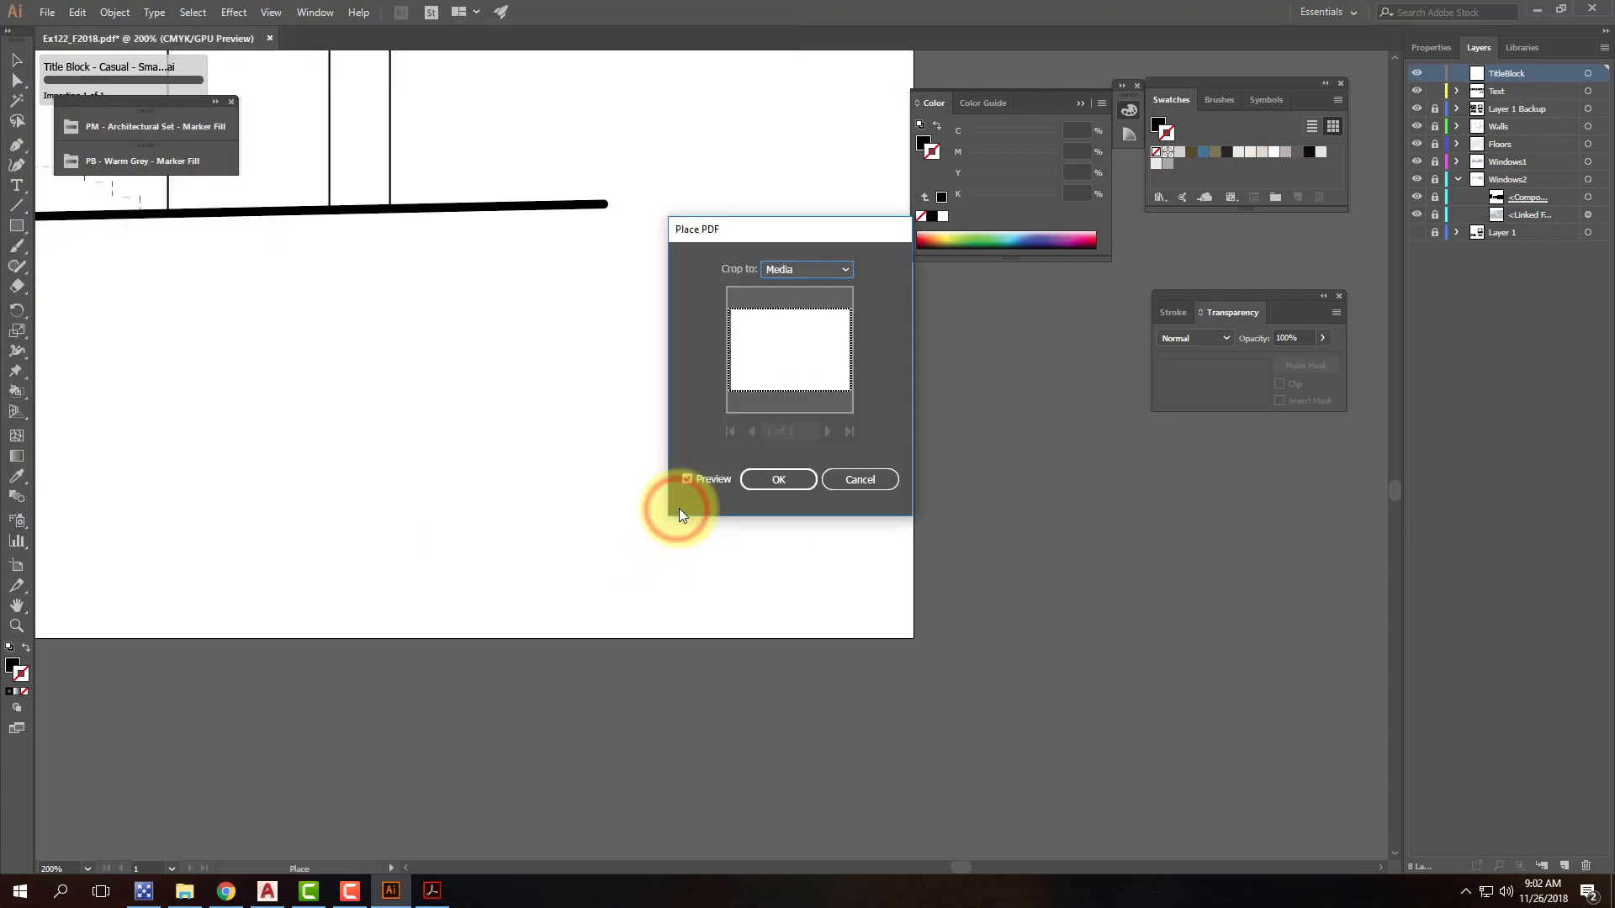
pyautogui.click(824, 271)
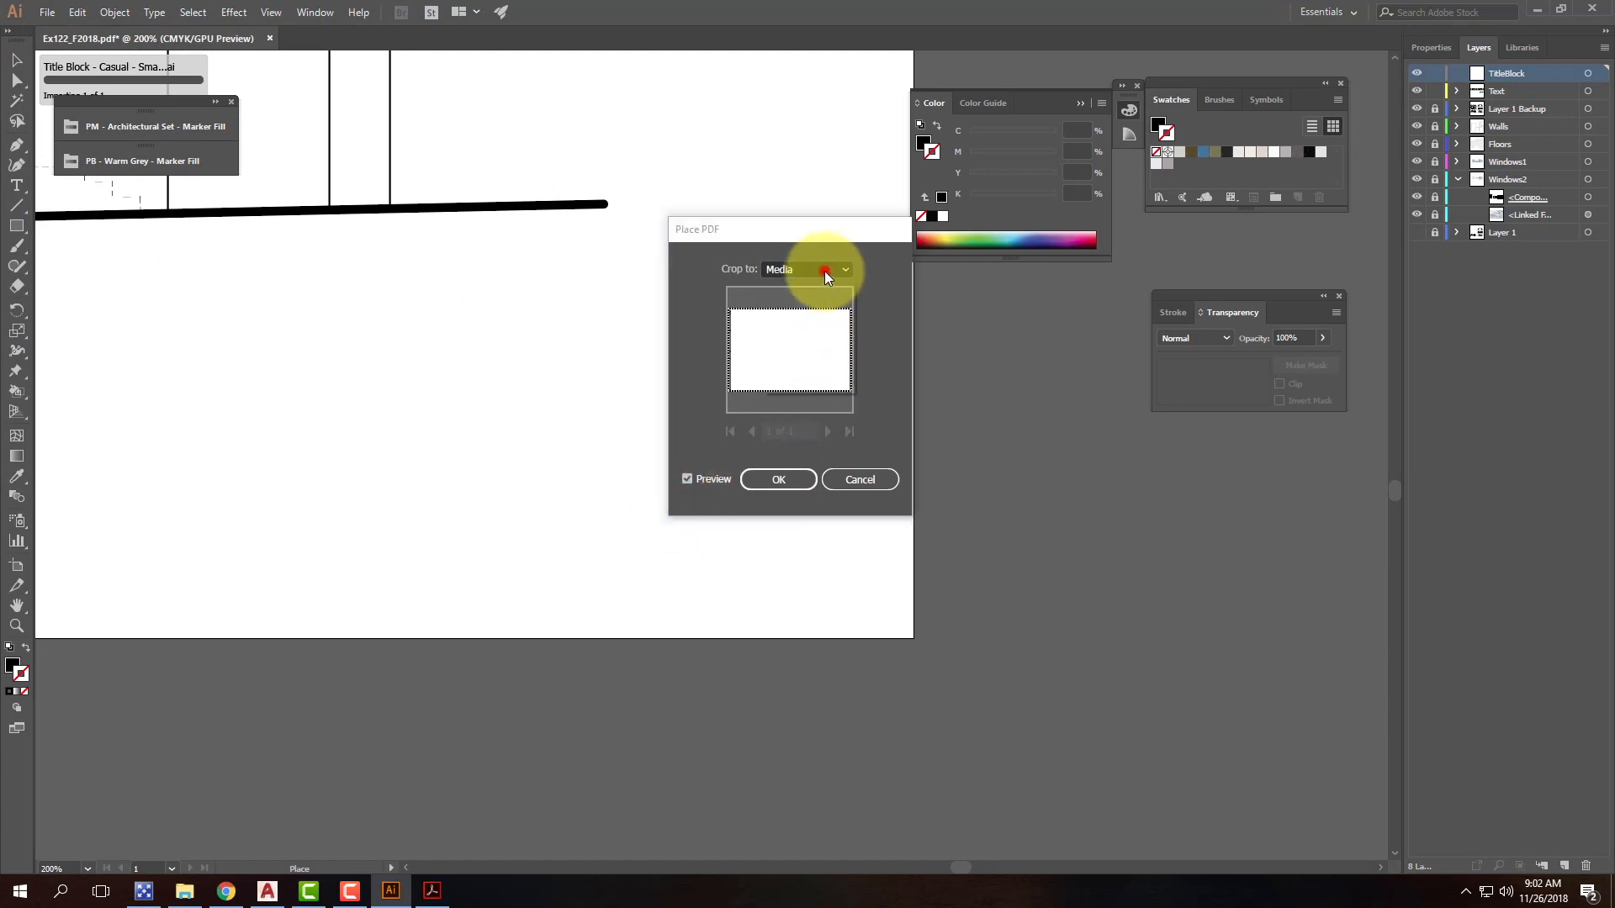
pyautogui.click(875, 266)
pyautogui.click(779, 481)
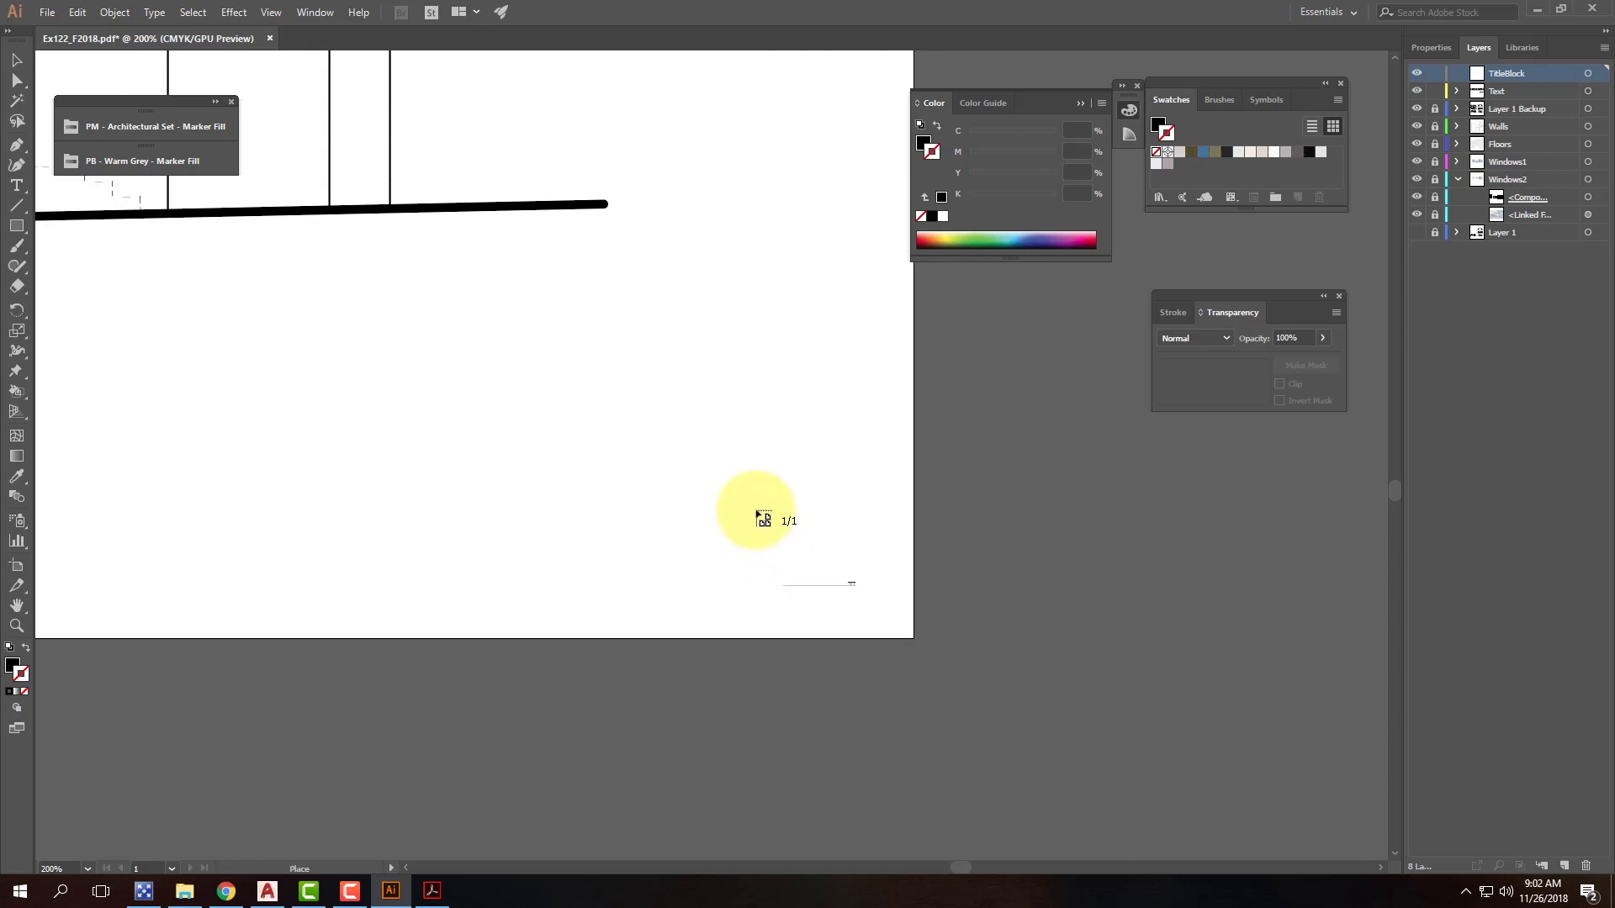
# Step: Place the loaded title block at the artboard's upper-left corner and set its blending mode to Multiply
pyautogui.hotkey('ctrl', '-')
pyautogui.hotkey('ctrl', '-')
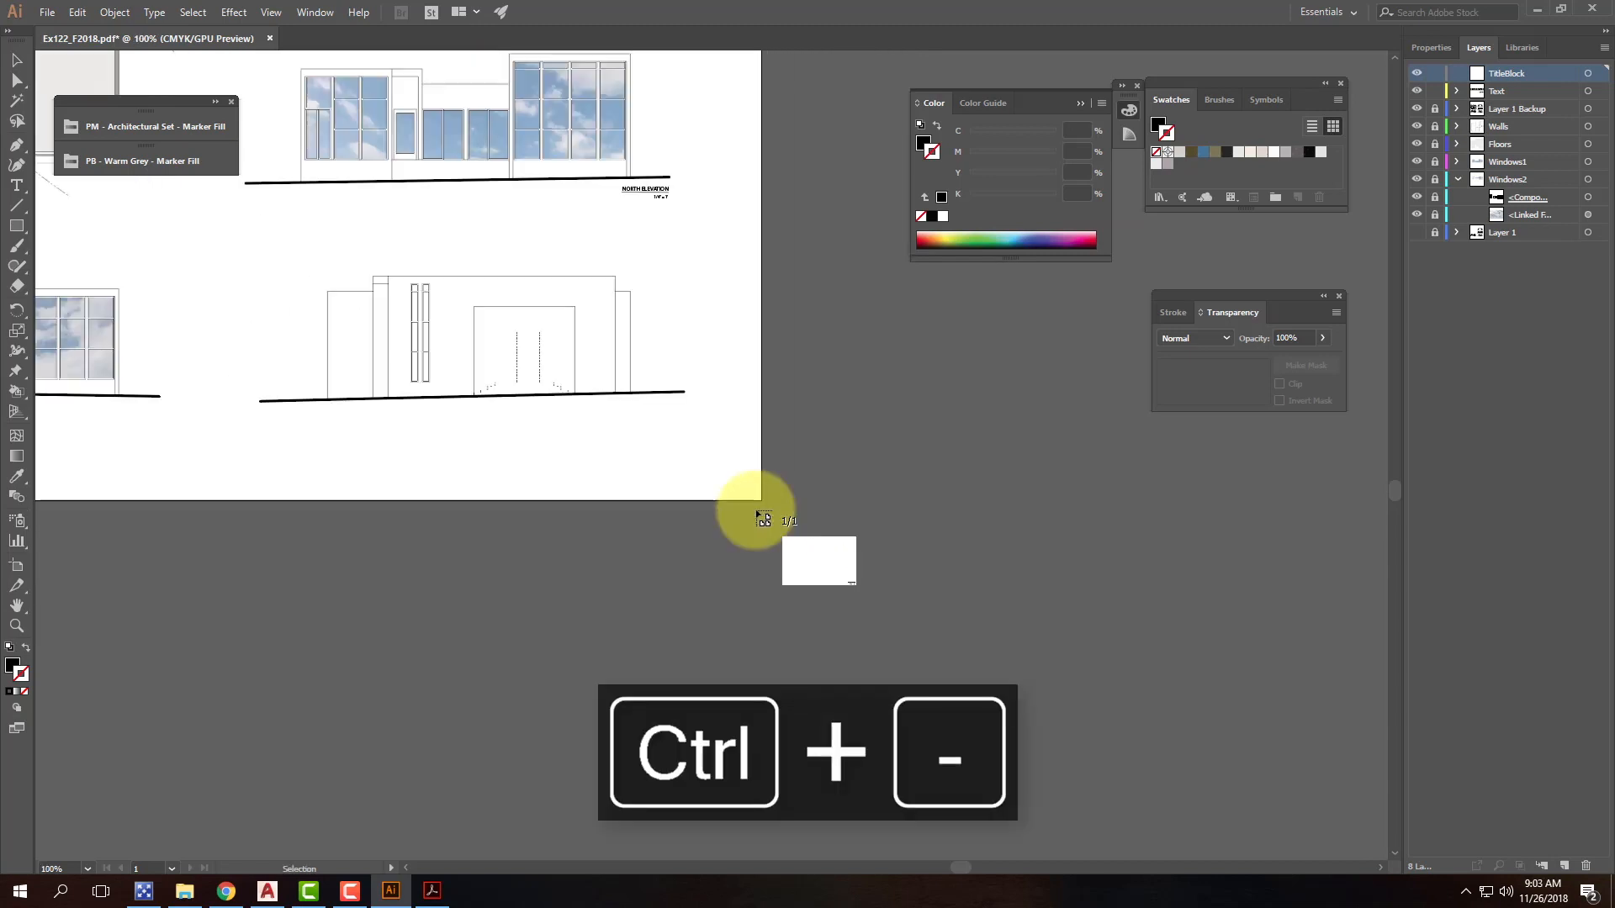
pyautogui.hotkey('ctrl', '-')
pyautogui.hotkey('ctrl', '-')
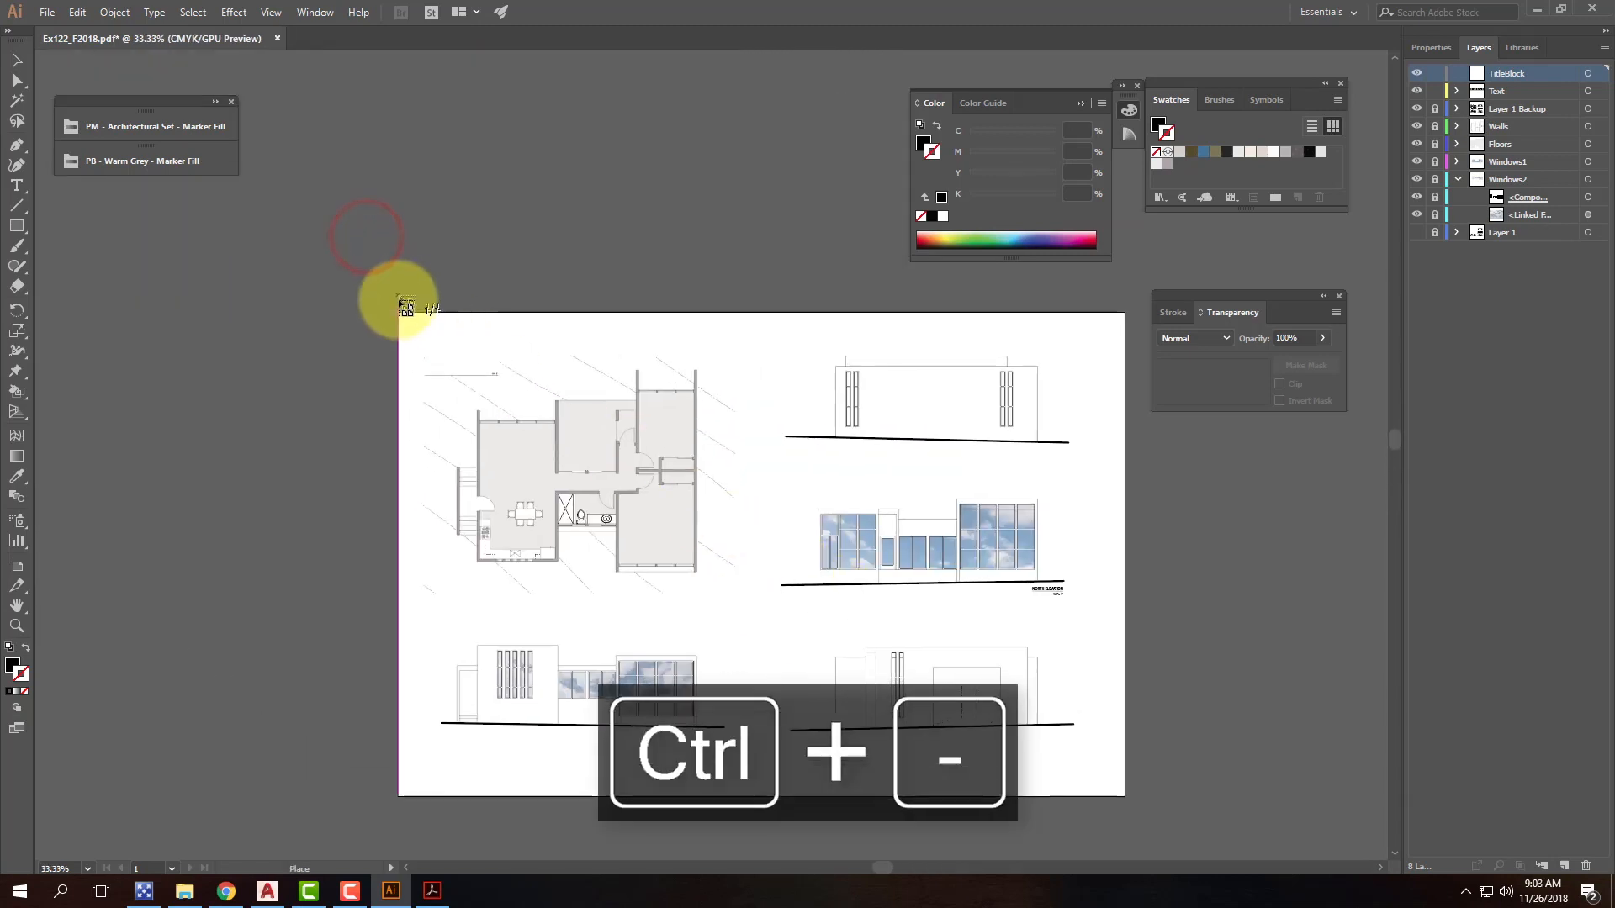
pyautogui.click(401, 315)
pyautogui.click(1203, 342)
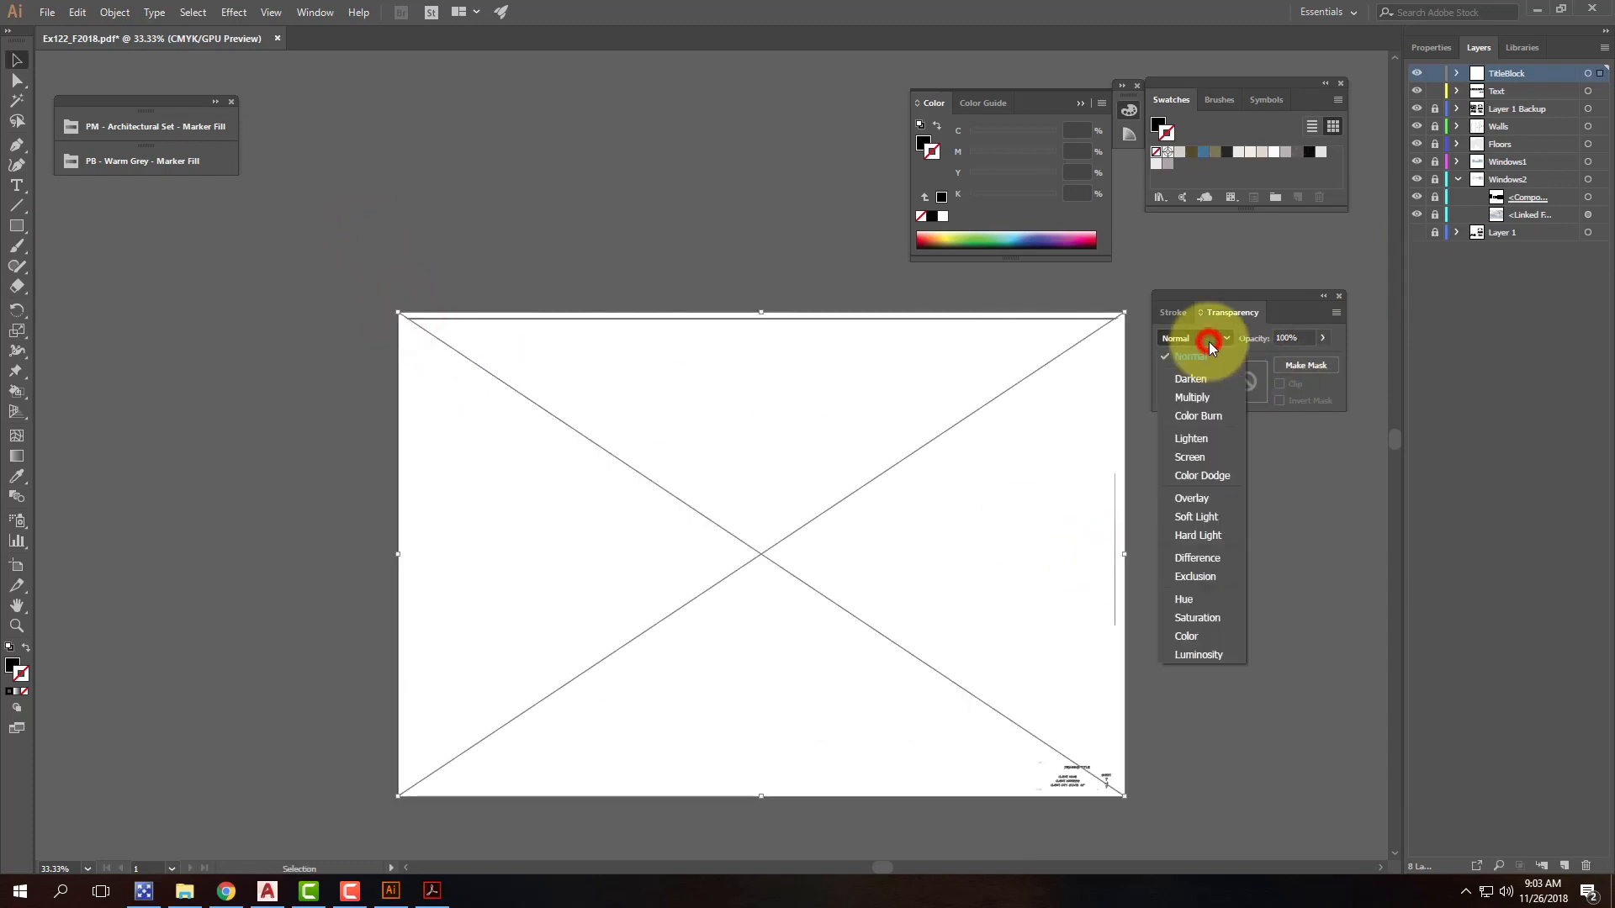
pyautogui.click(1207, 395)
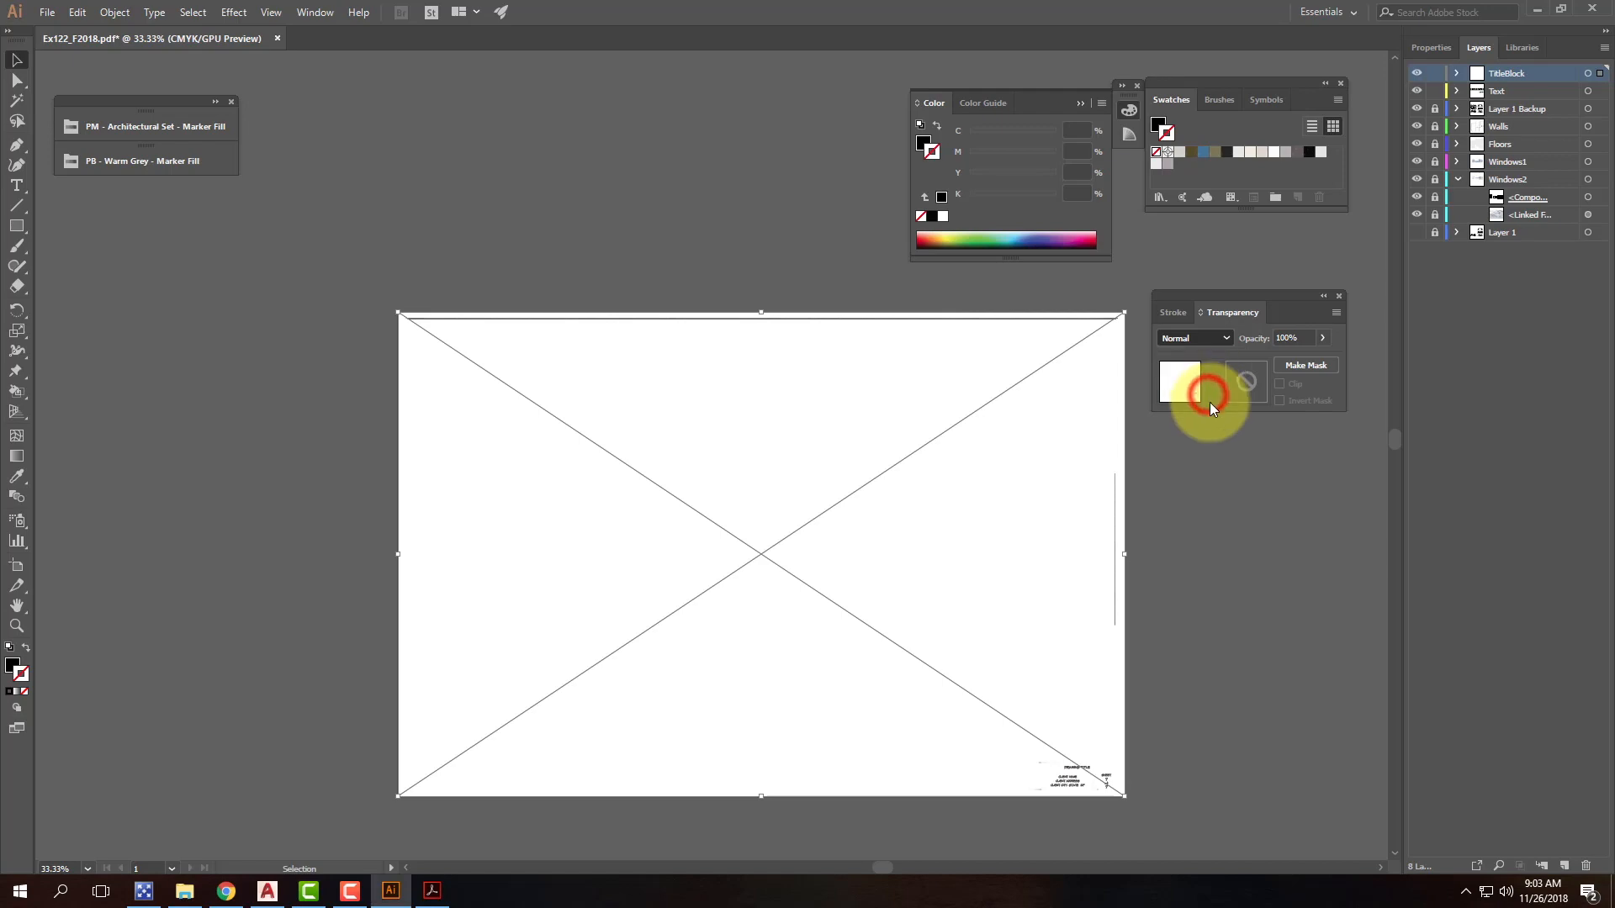
# Step: Show the document's linked files and open the original file of the 24x36 title block for editing
pyautogui.click(270, 12)
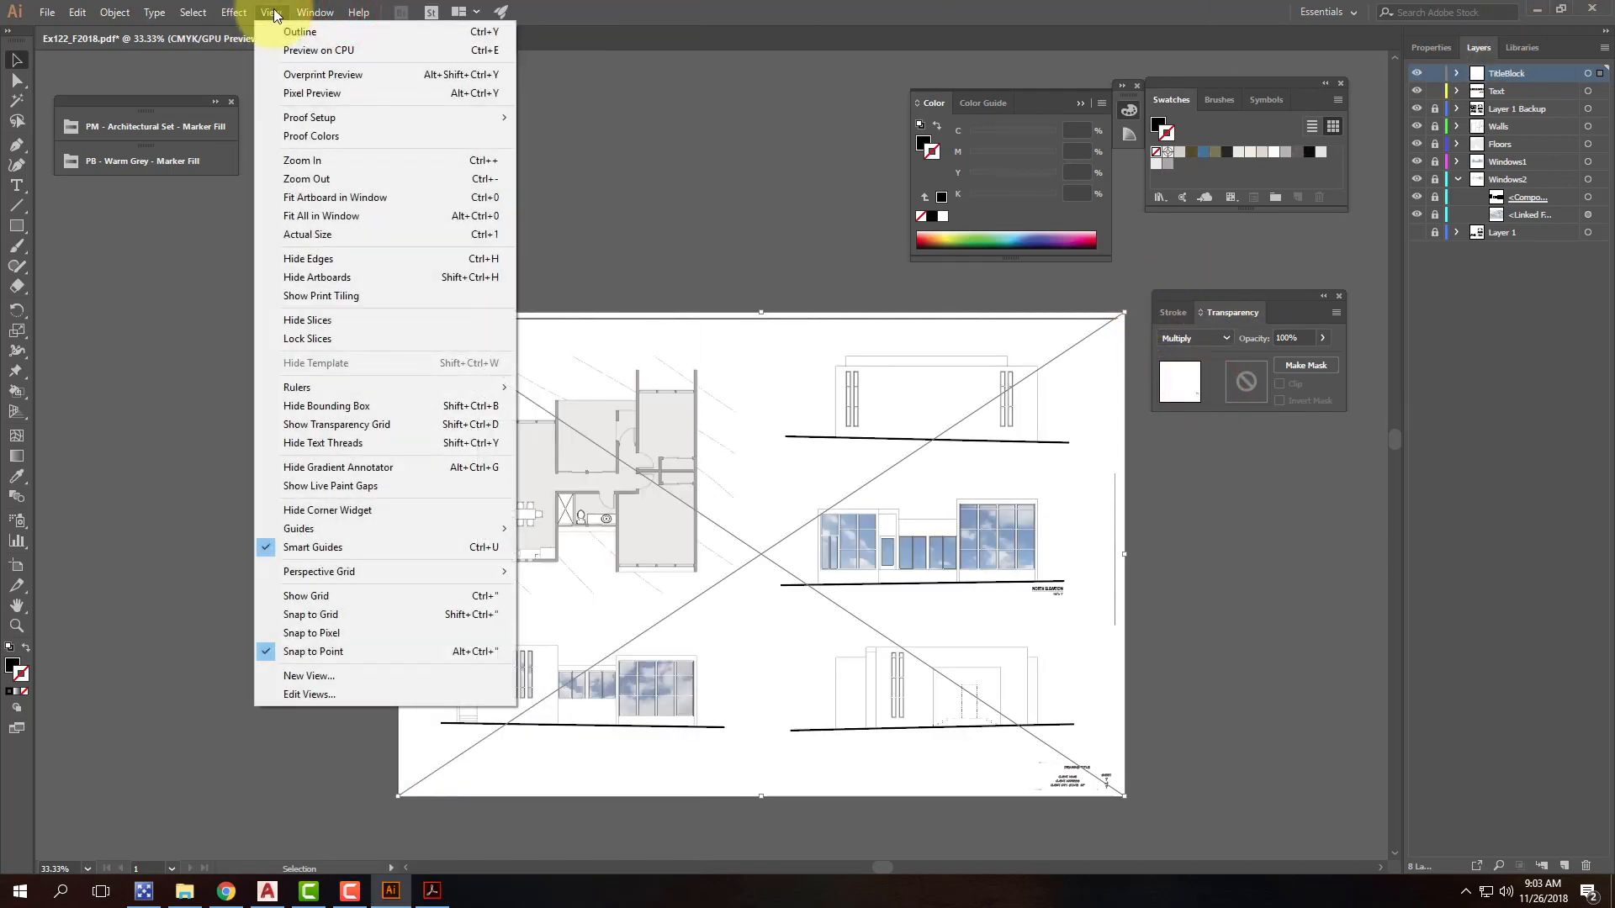
pyautogui.moveTo(316, 12)
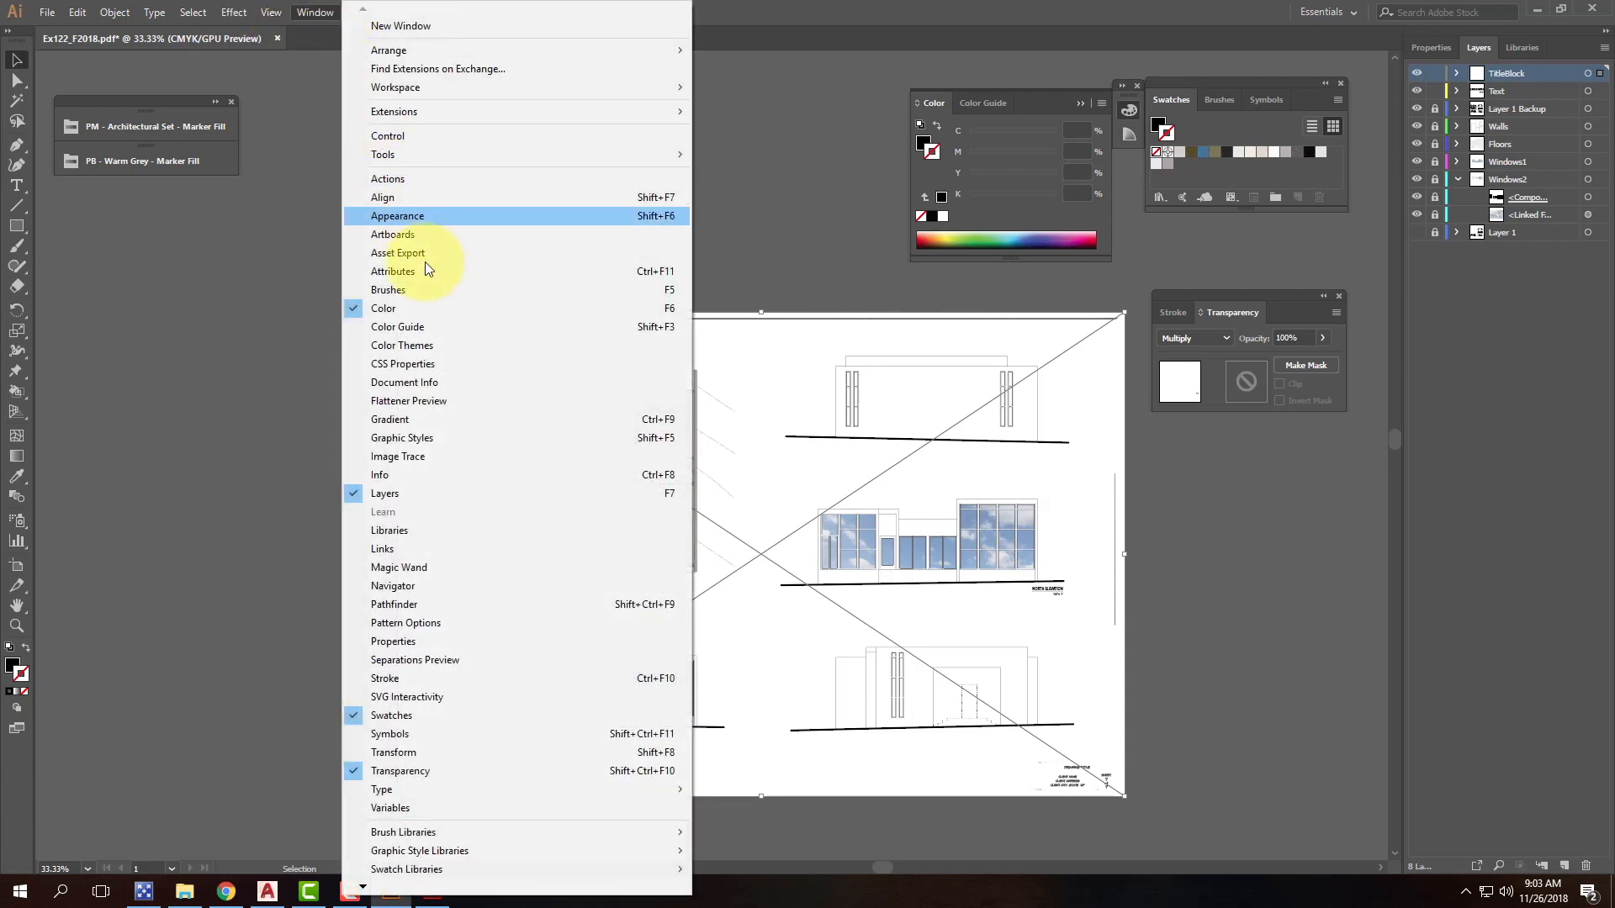
pyautogui.click(474, 549)
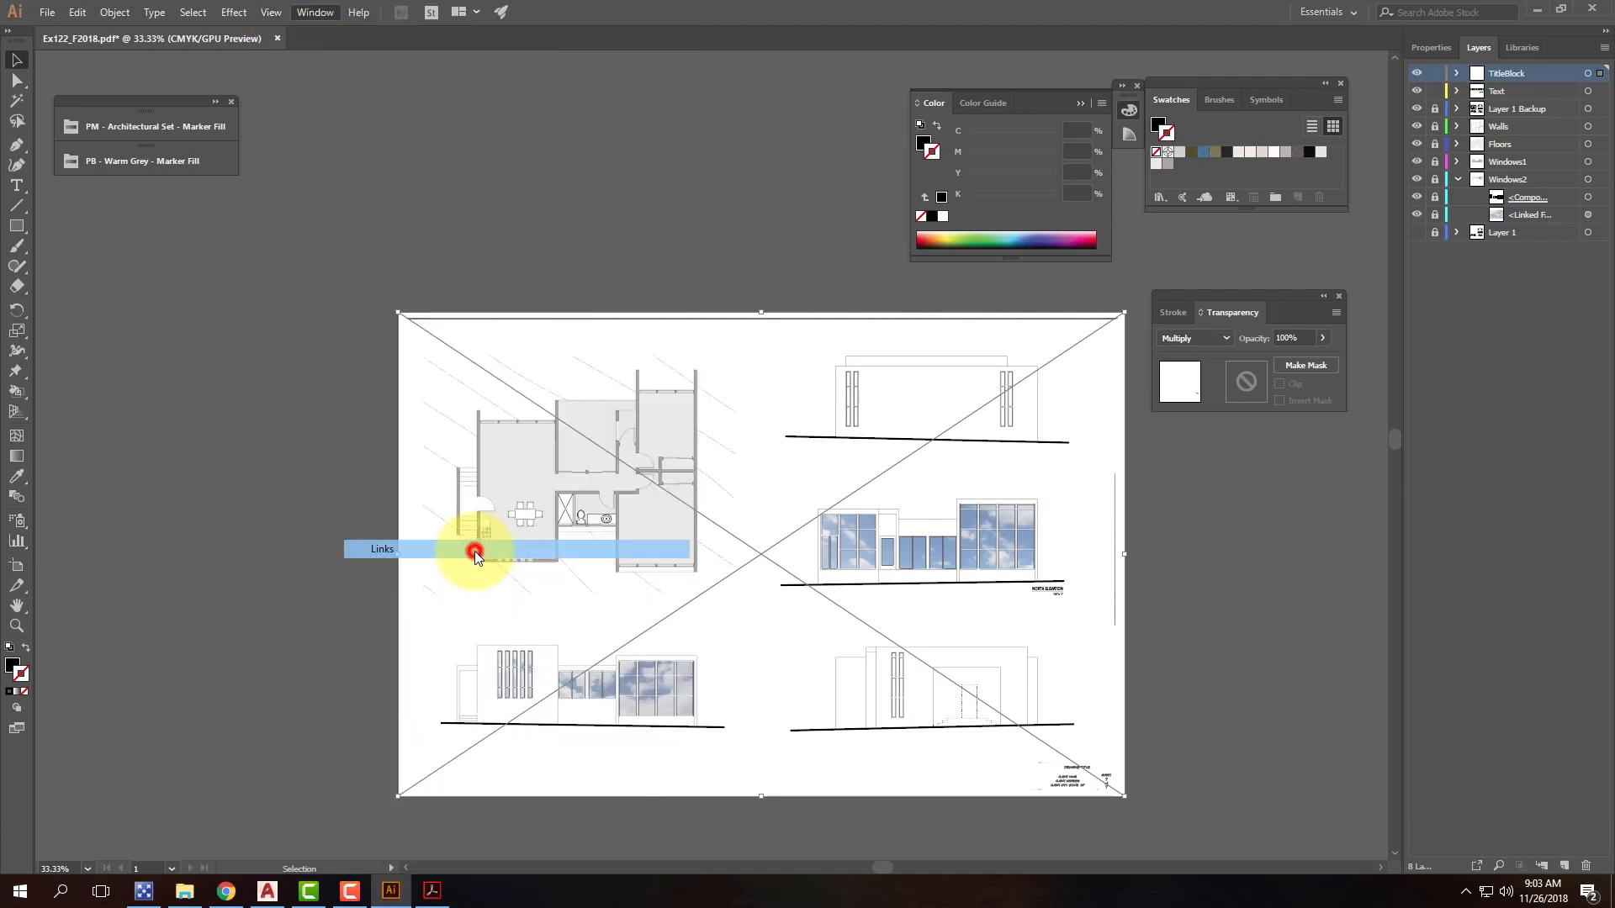
pyautogui.rightClick(206, 459)
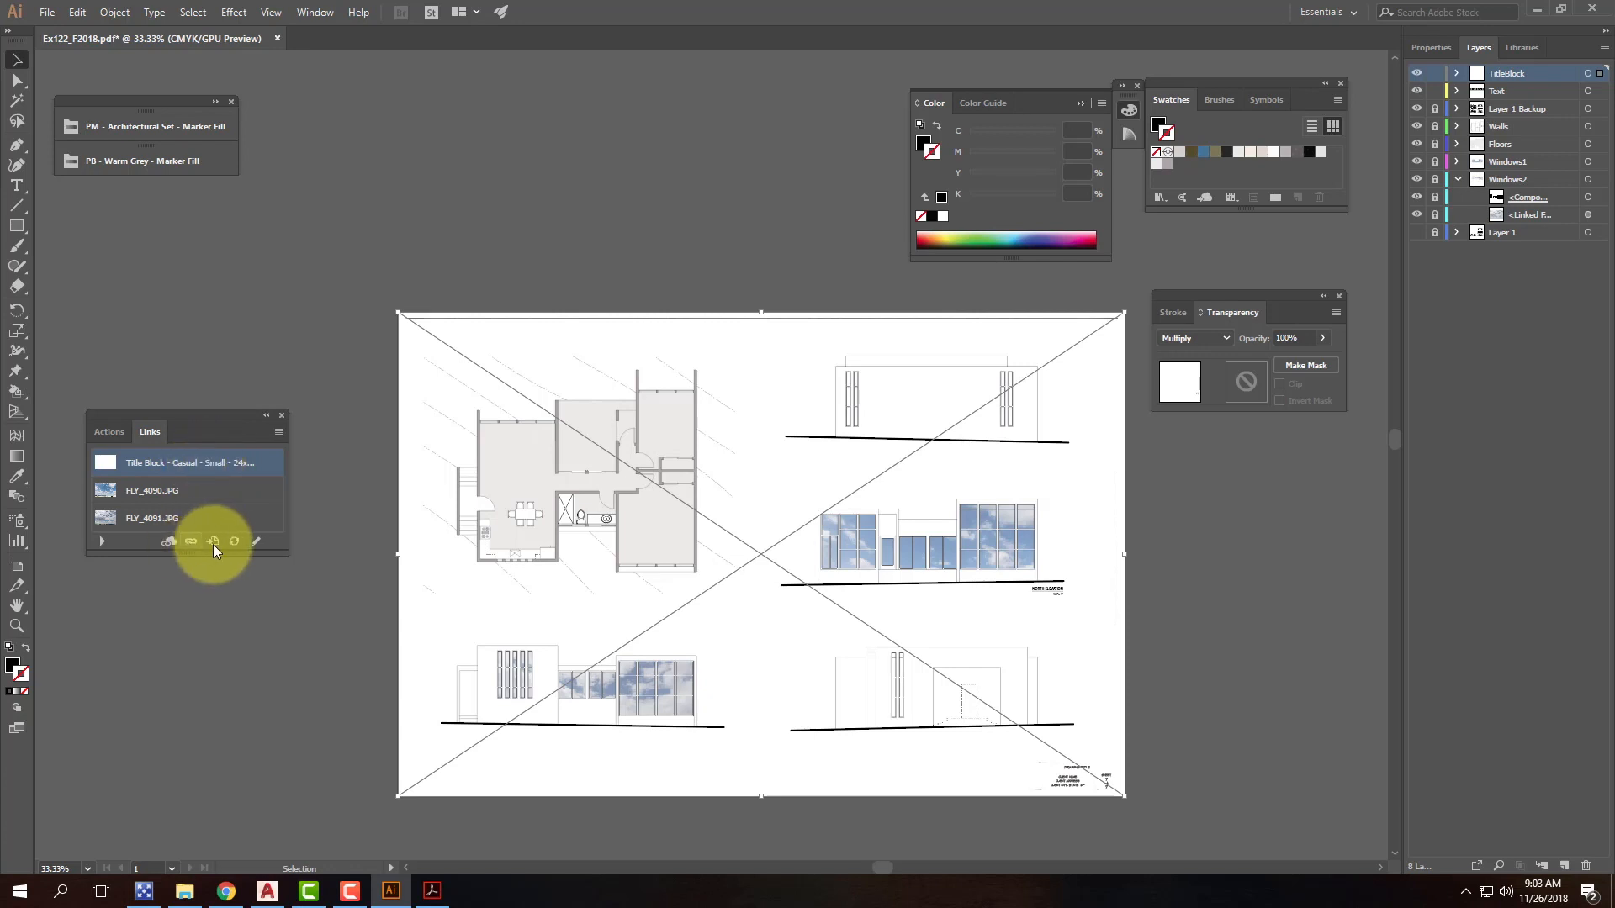
pyautogui.click(256, 543)
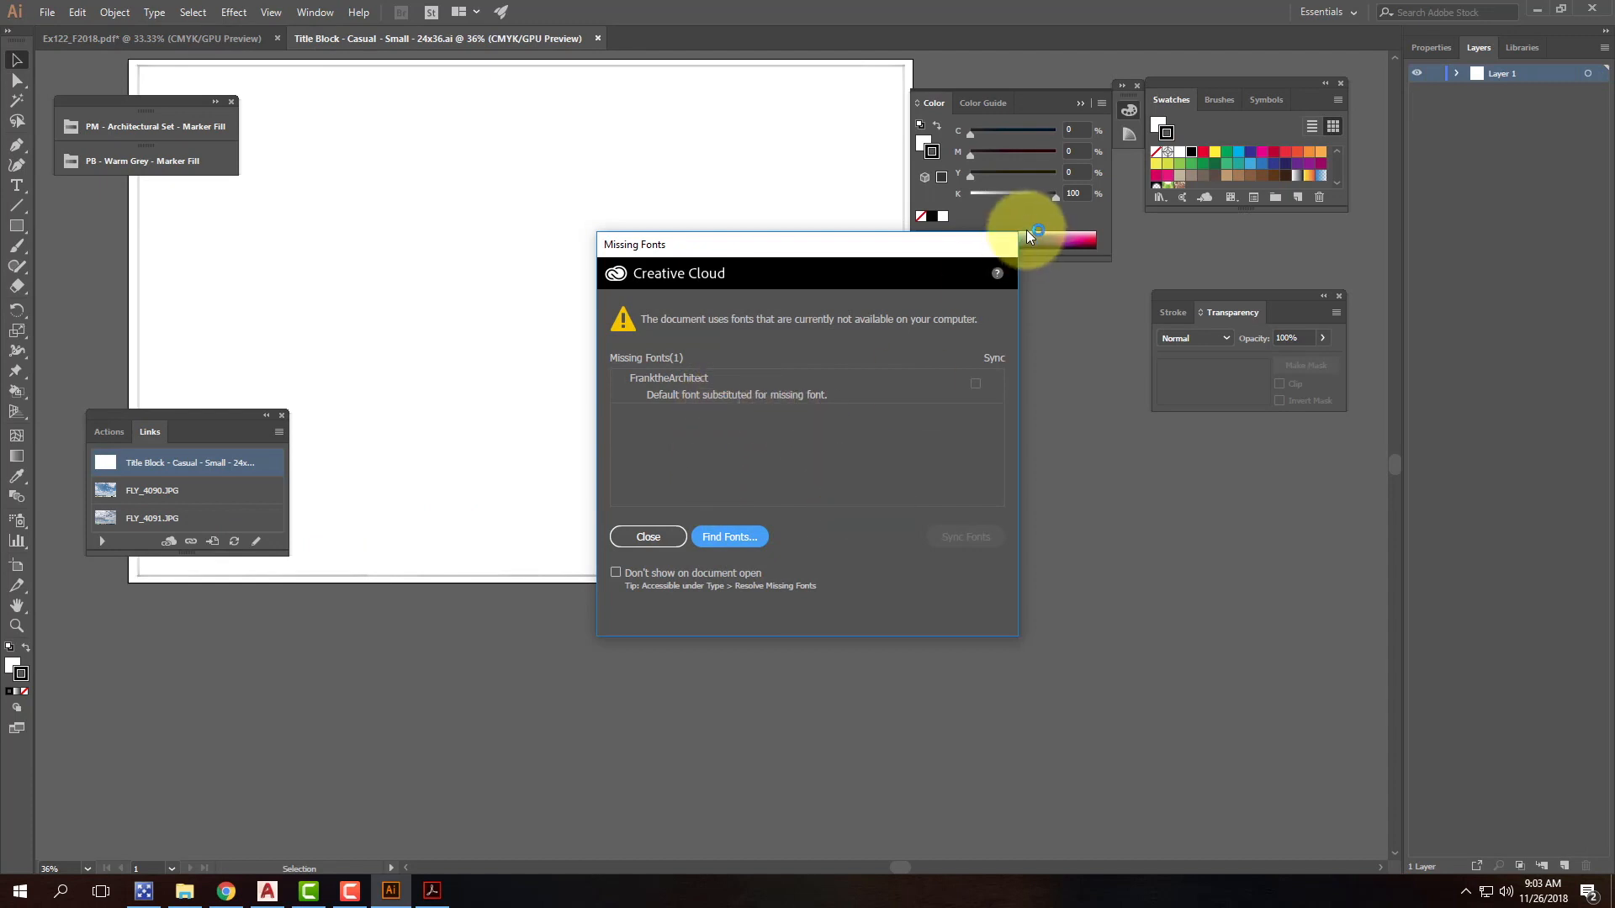
# Step: Dismiss the missing-font and welcome dialogs and return to the Ex122_F2018.pdf drawing
pyautogui.click(664, 536)
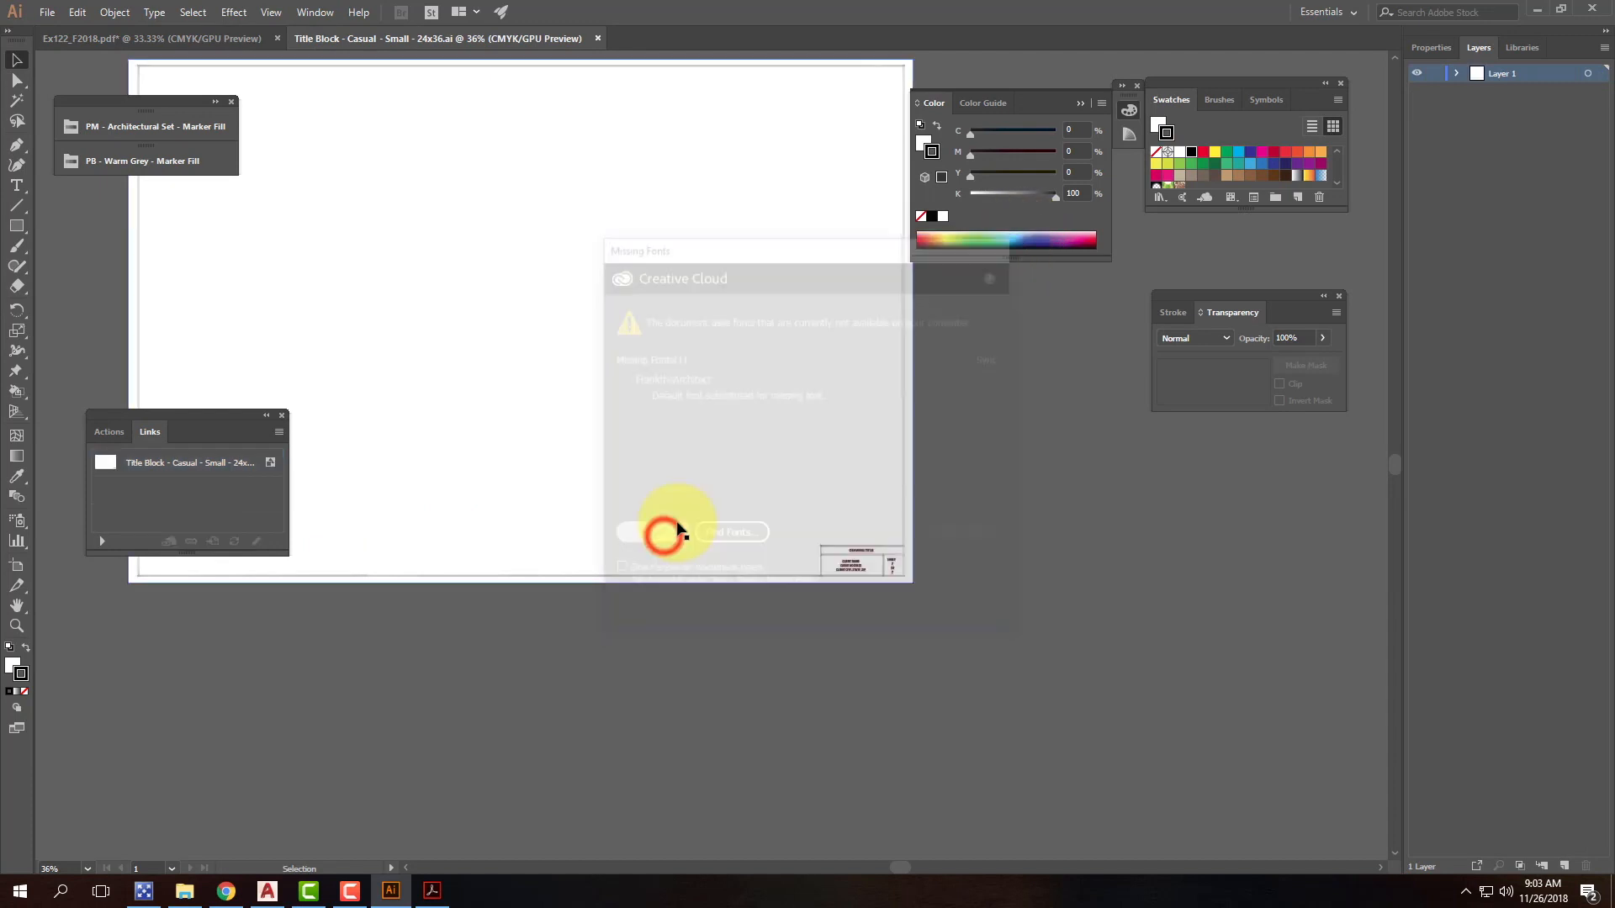
pyautogui.click(1046, 278)
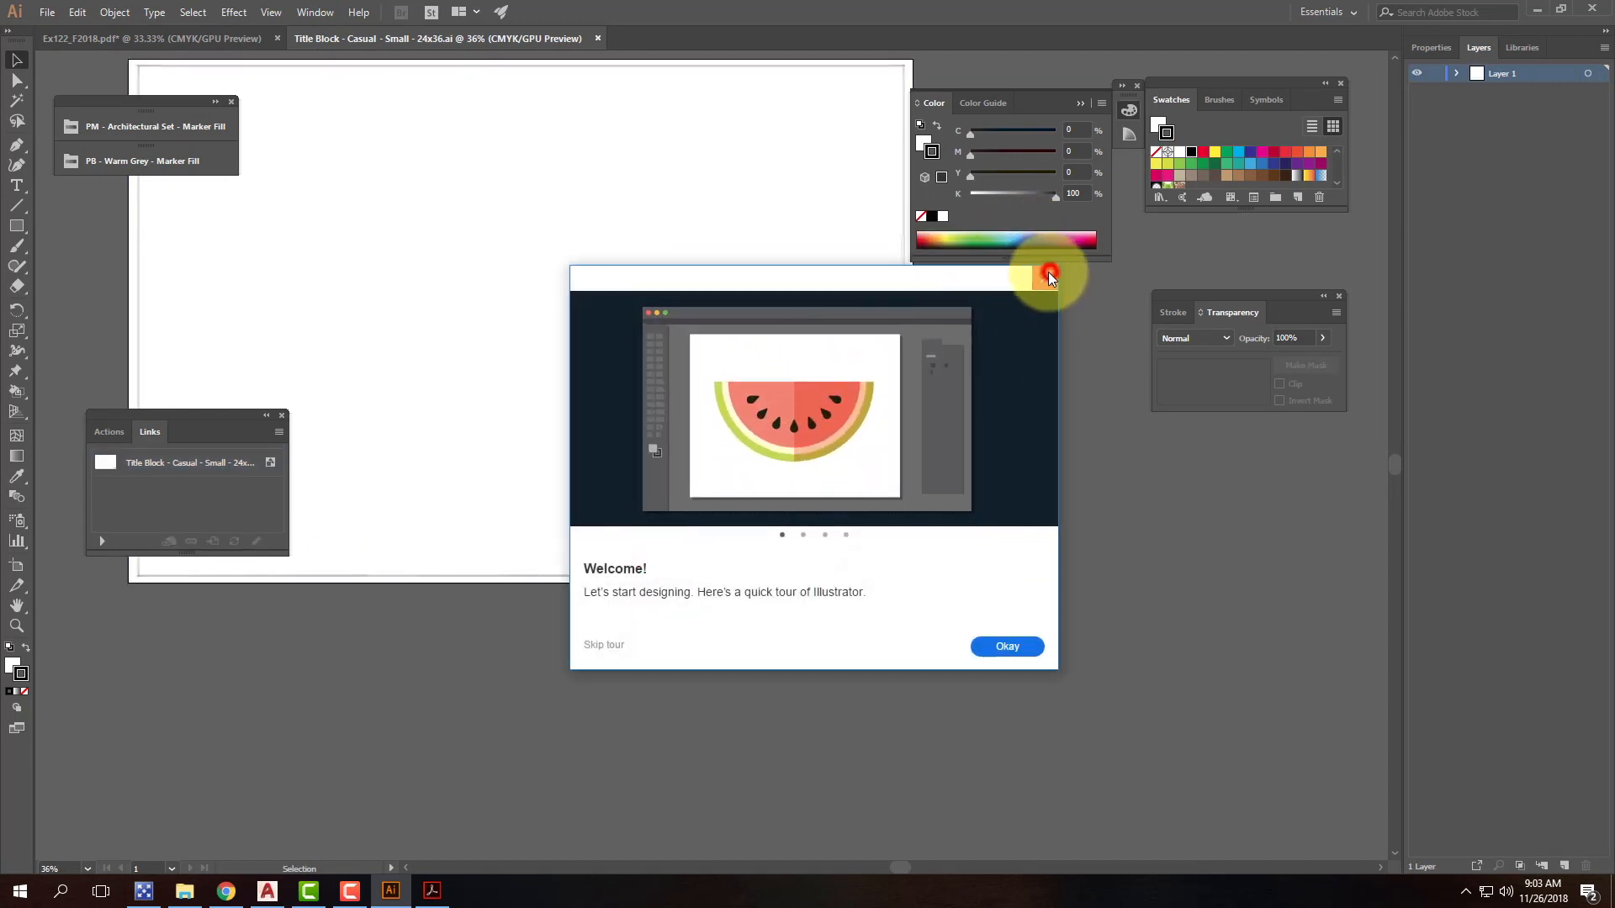
pyautogui.click(190, 38)
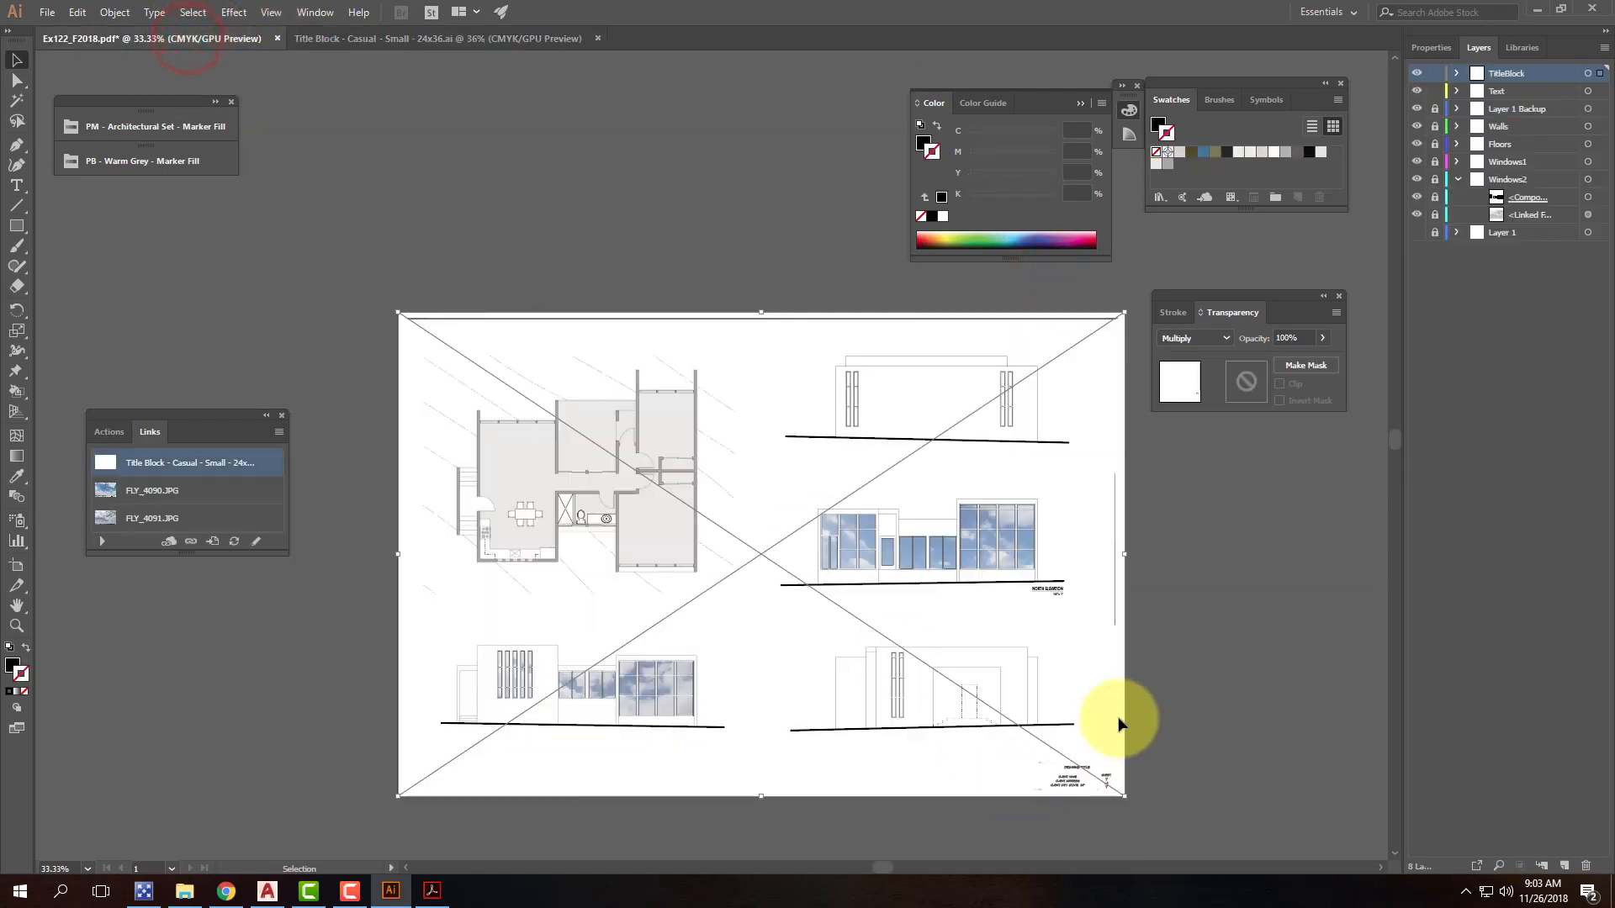
# Step: Replace the linked title block with an unlinked copy of Title Block - Casual - Small - 24x36 placed at the artboard's upper-left corner
pyautogui.press('Delete')
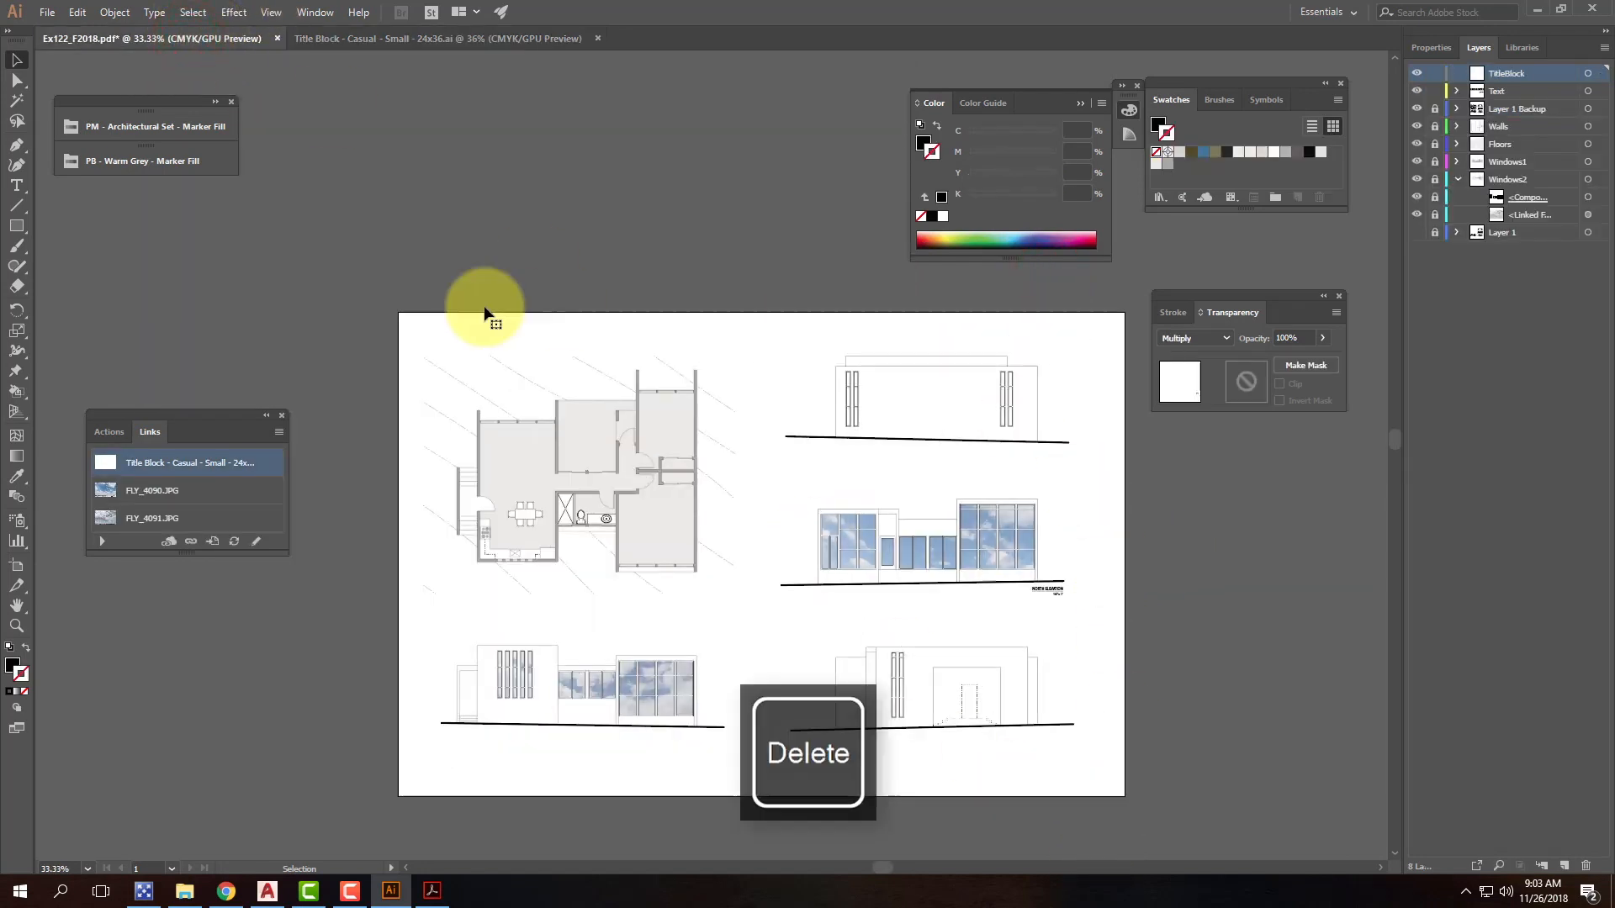
pyautogui.click(44, 11)
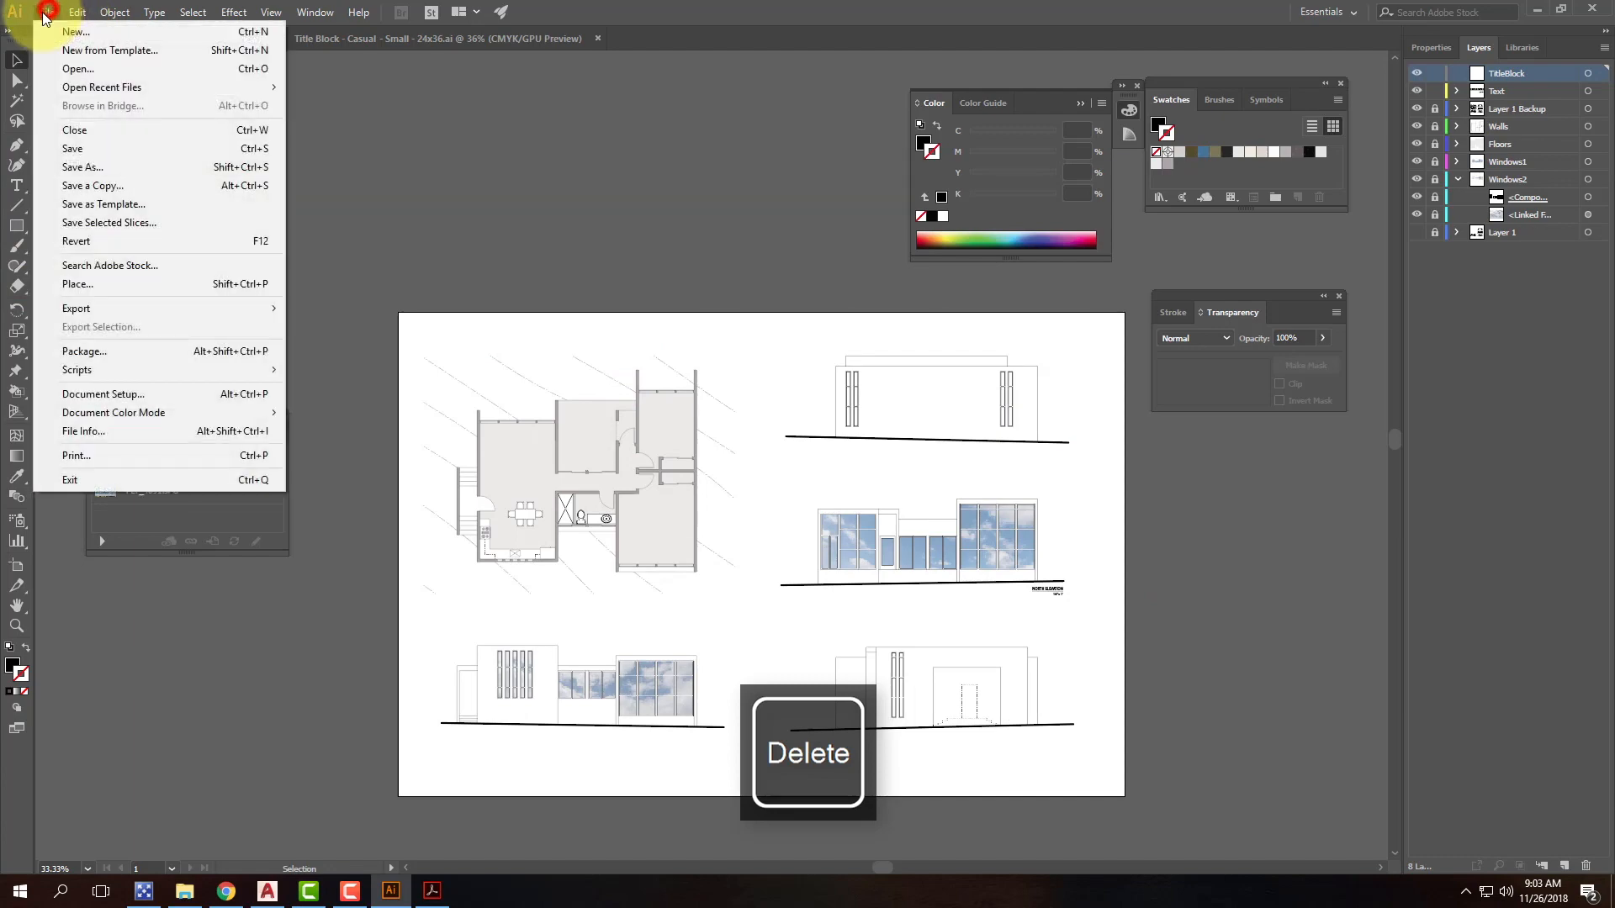
pyautogui.click(100, 288)
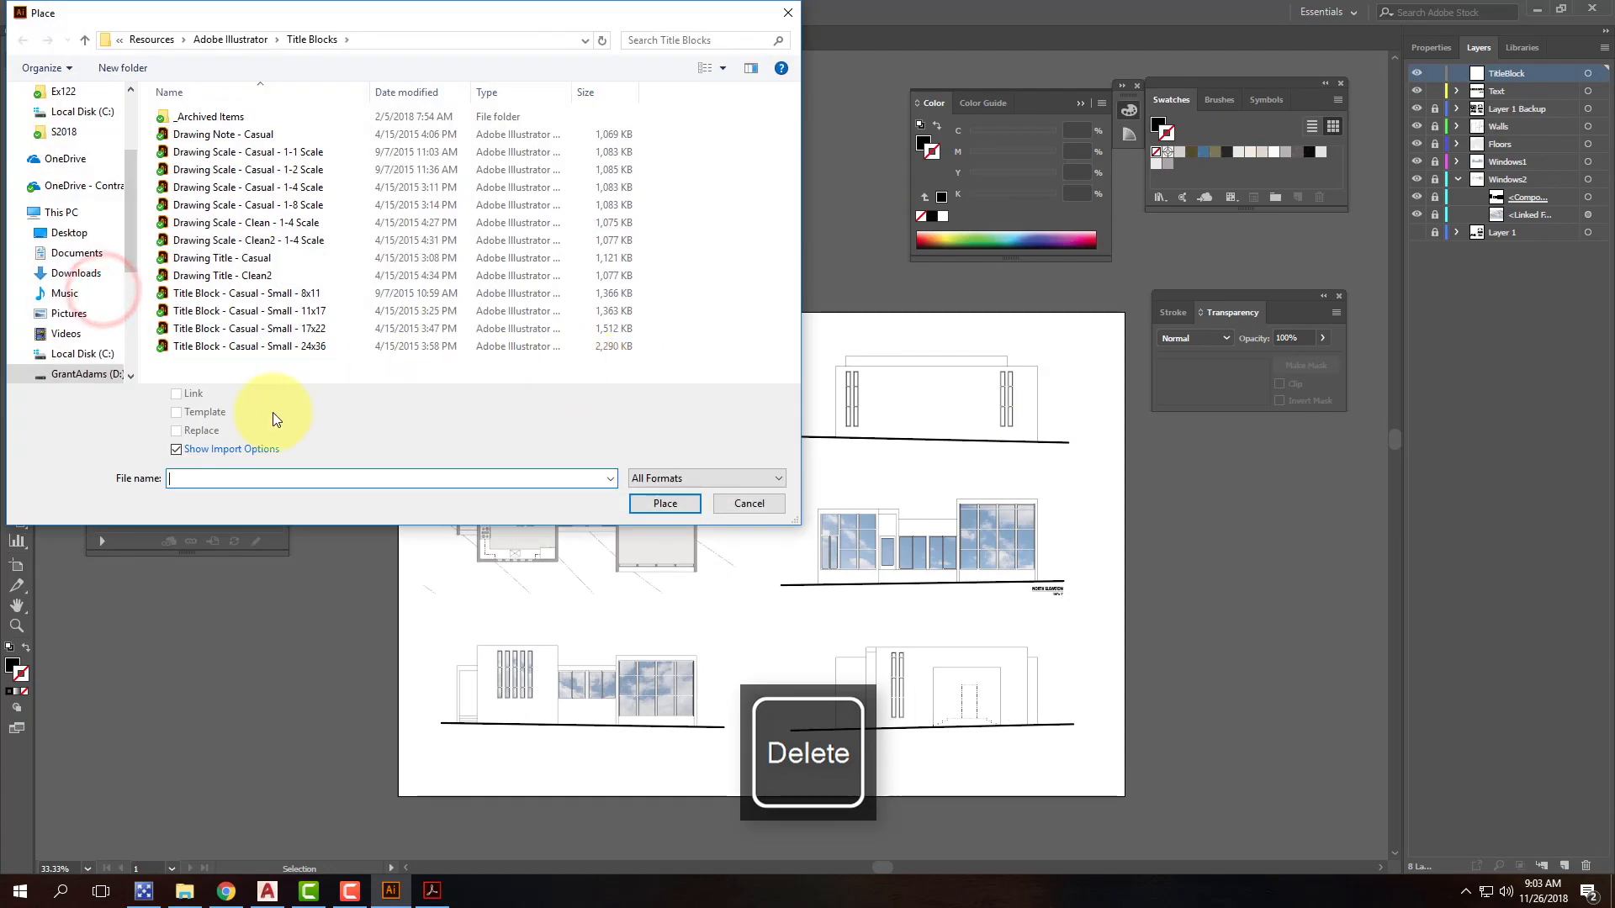
pyautogui.click(220, 345)
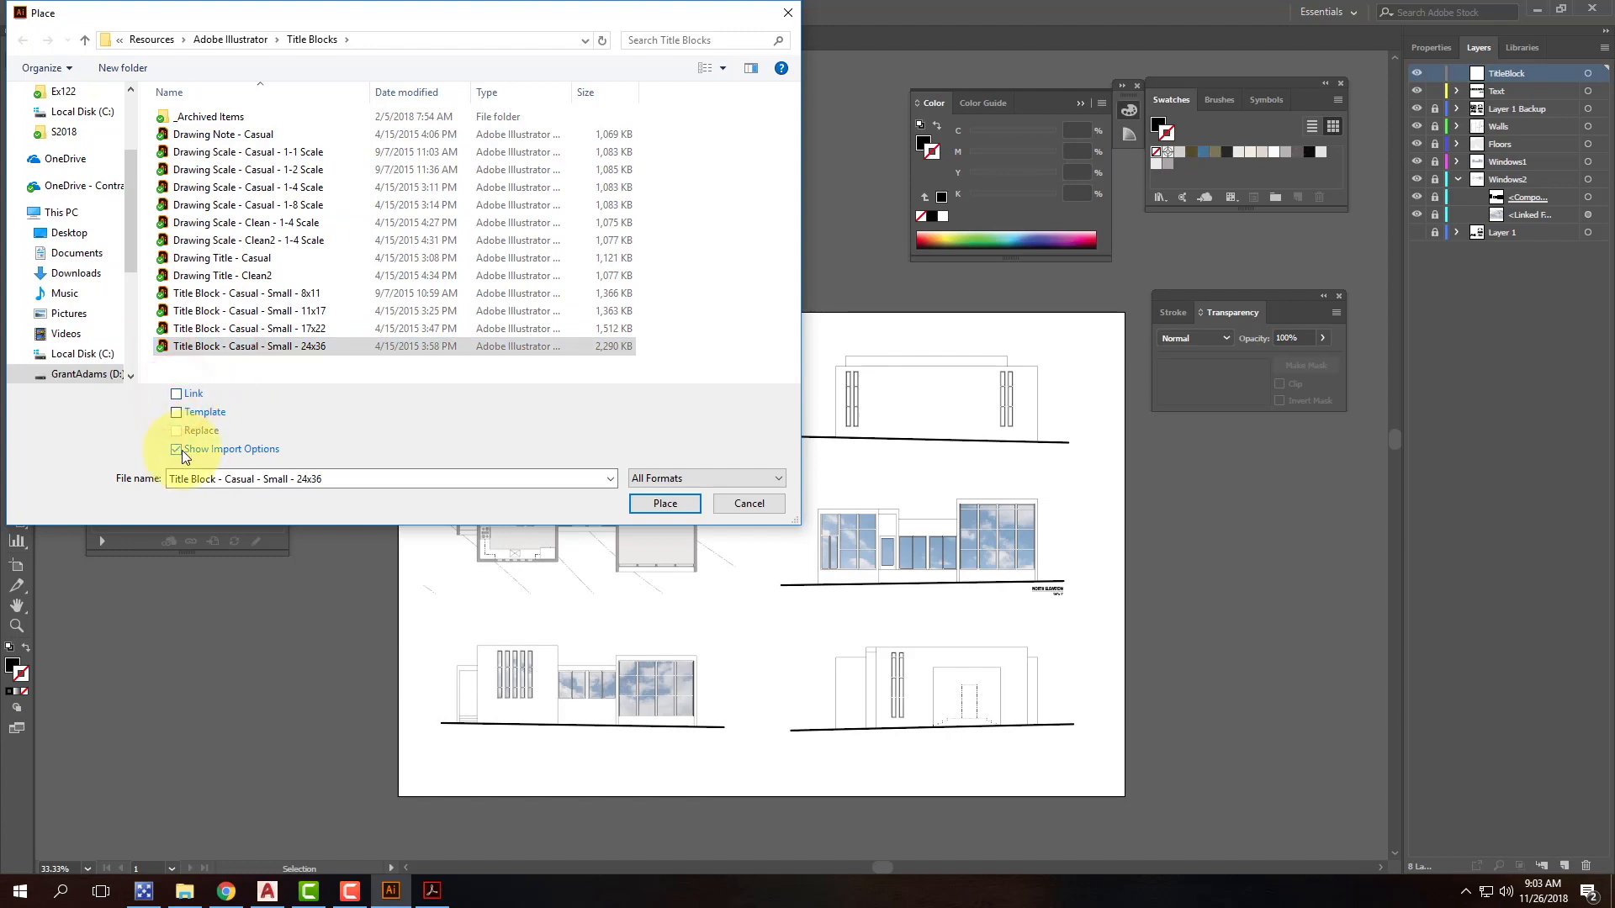
pyautogui.click(664, 503)
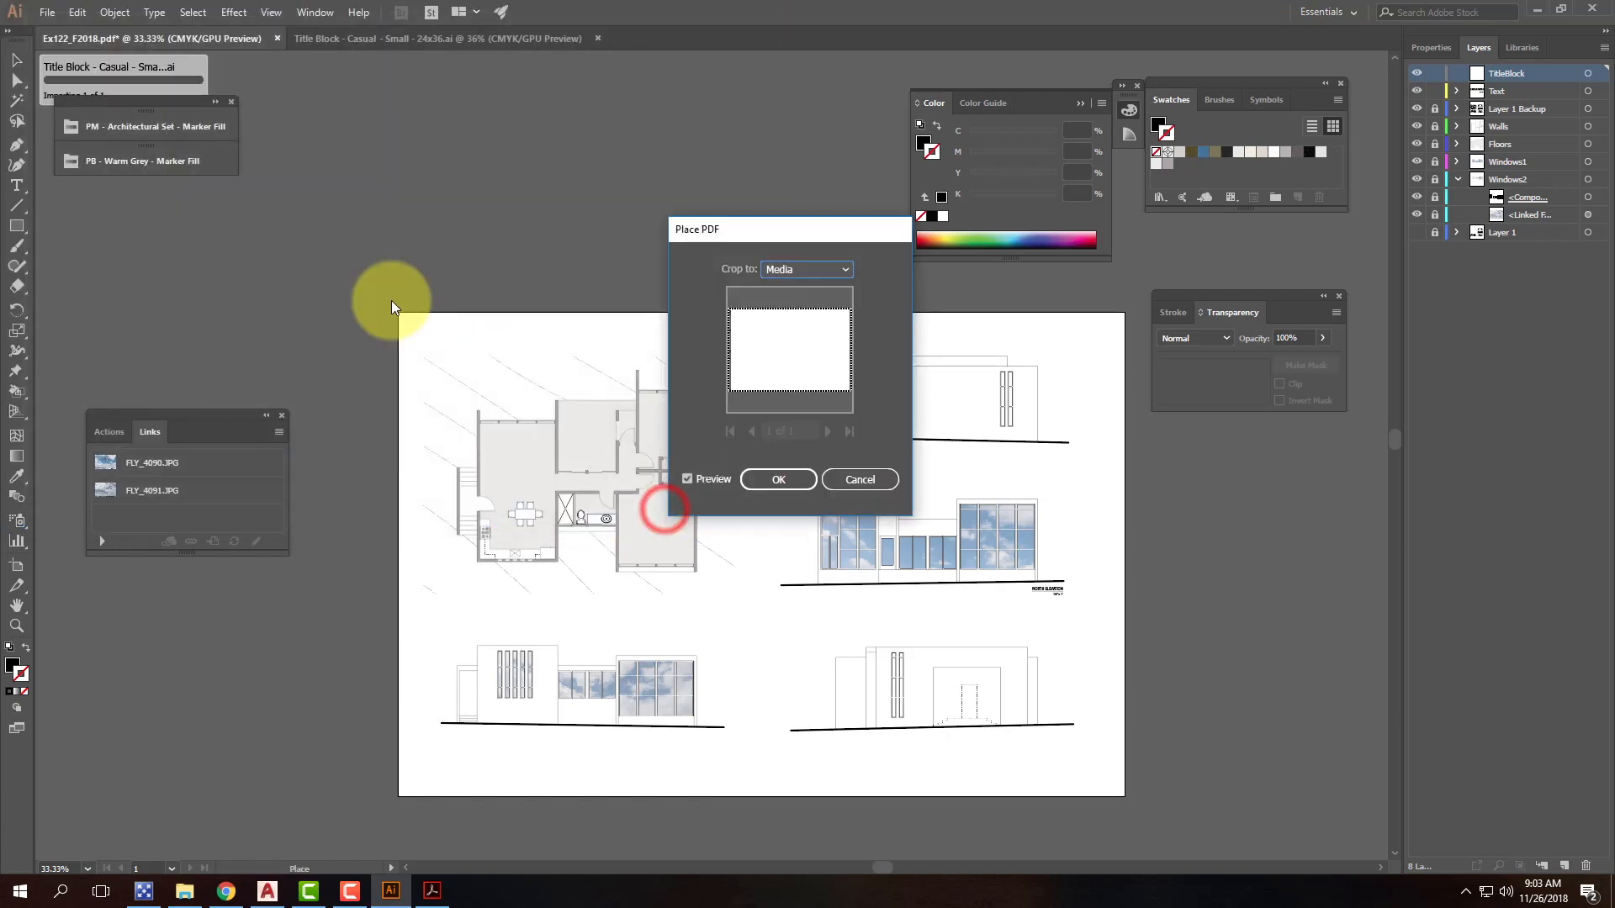
pyautogui.click(805, 482)
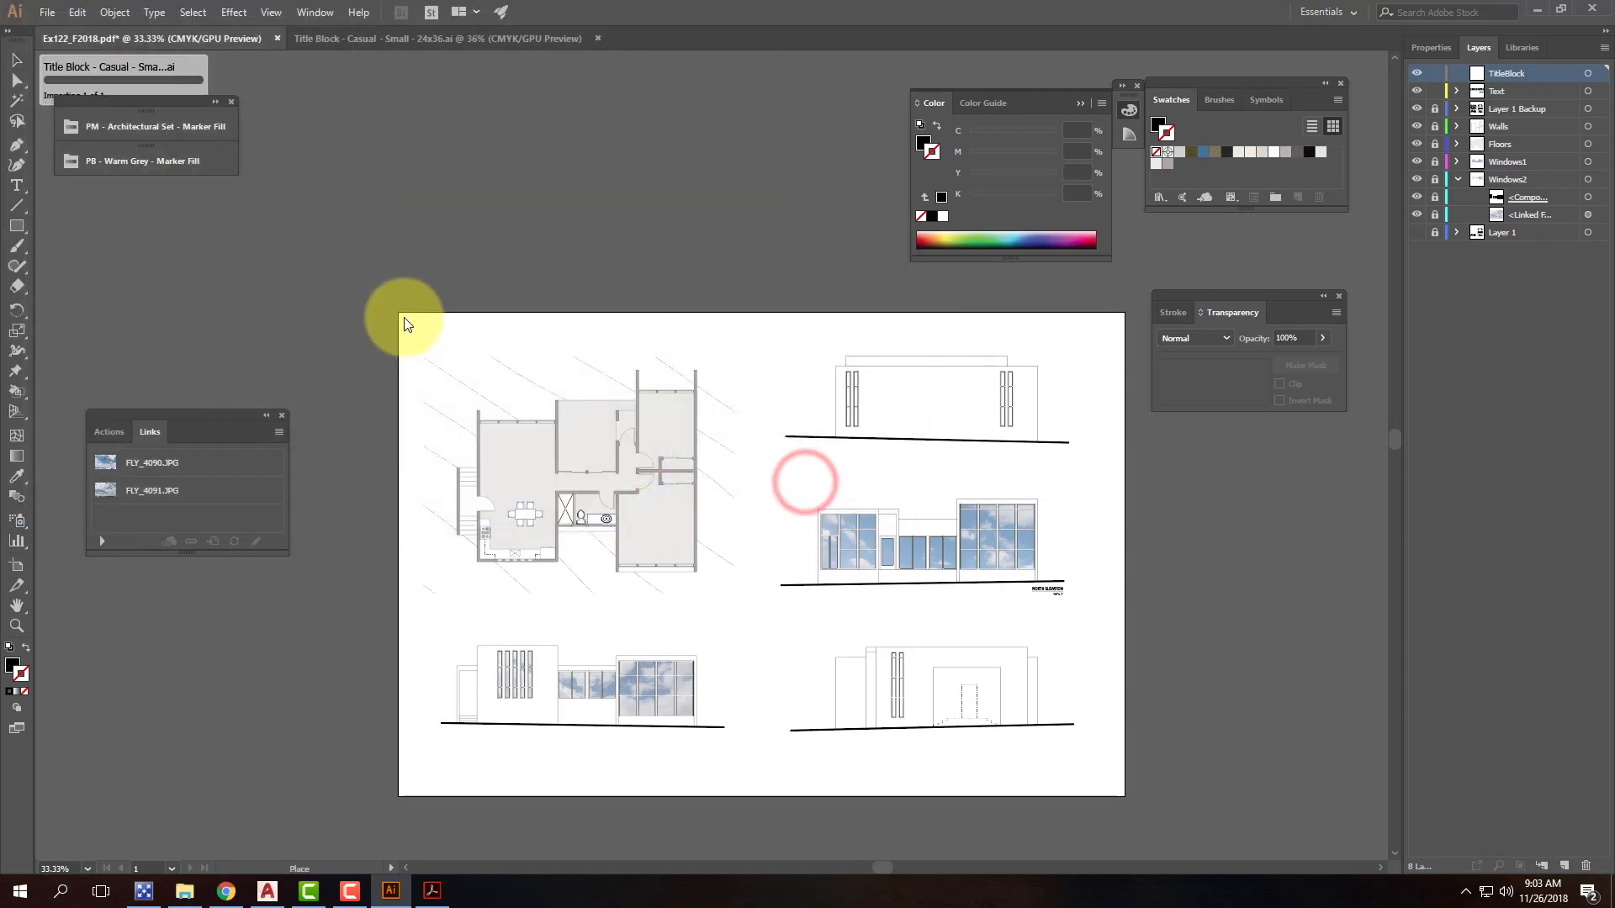
pyautogui.click(398, 313)
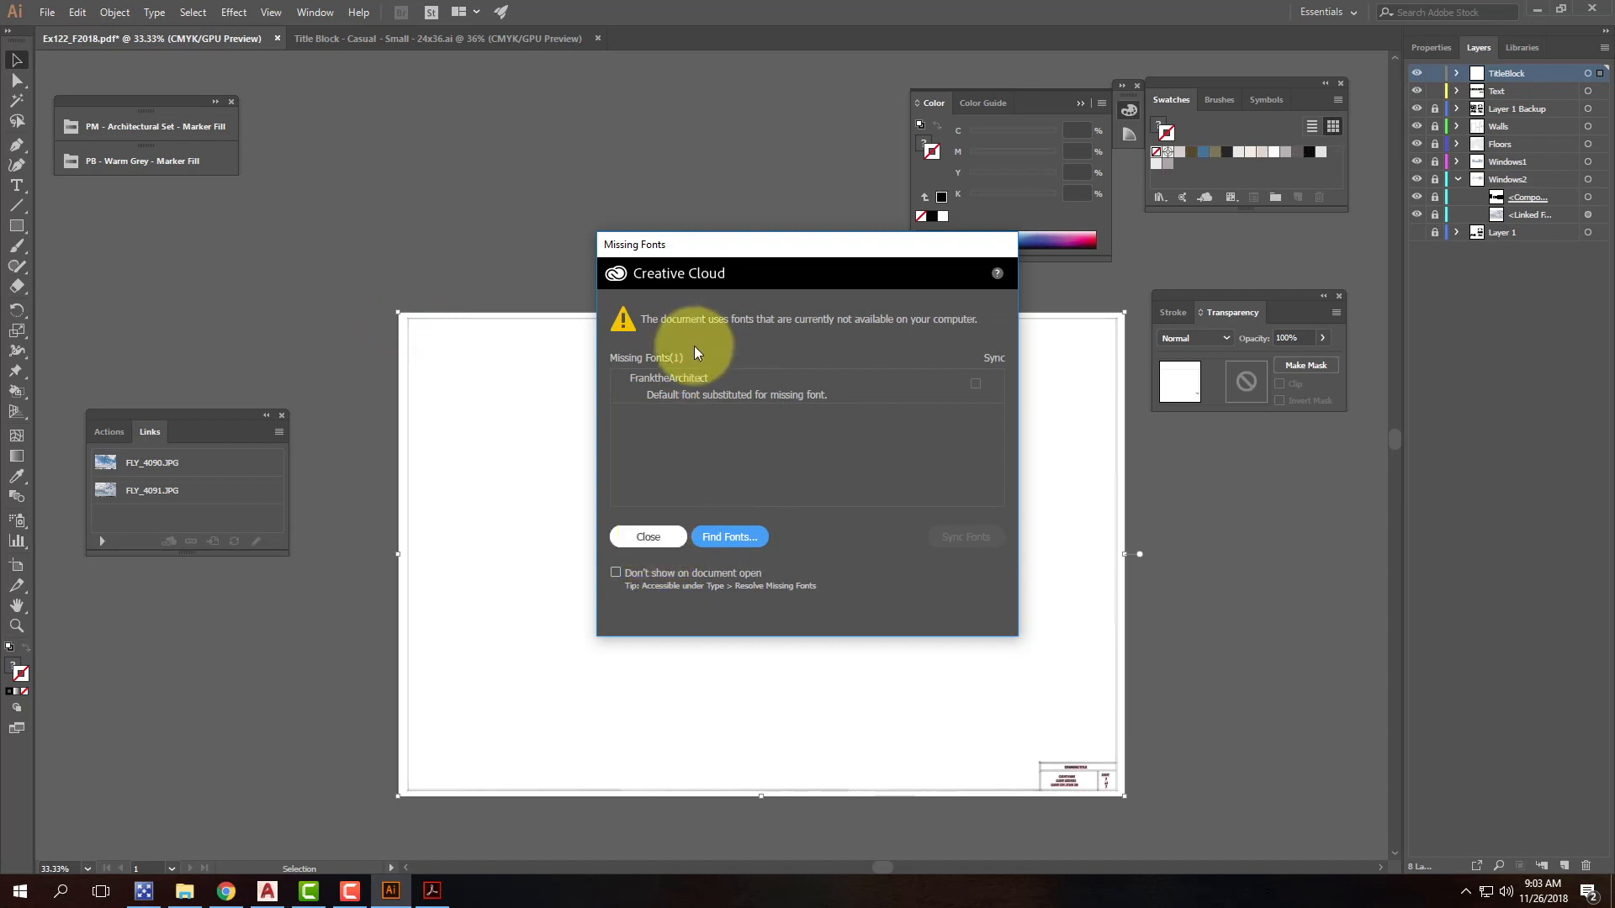
pyautogui.click(663, 540)
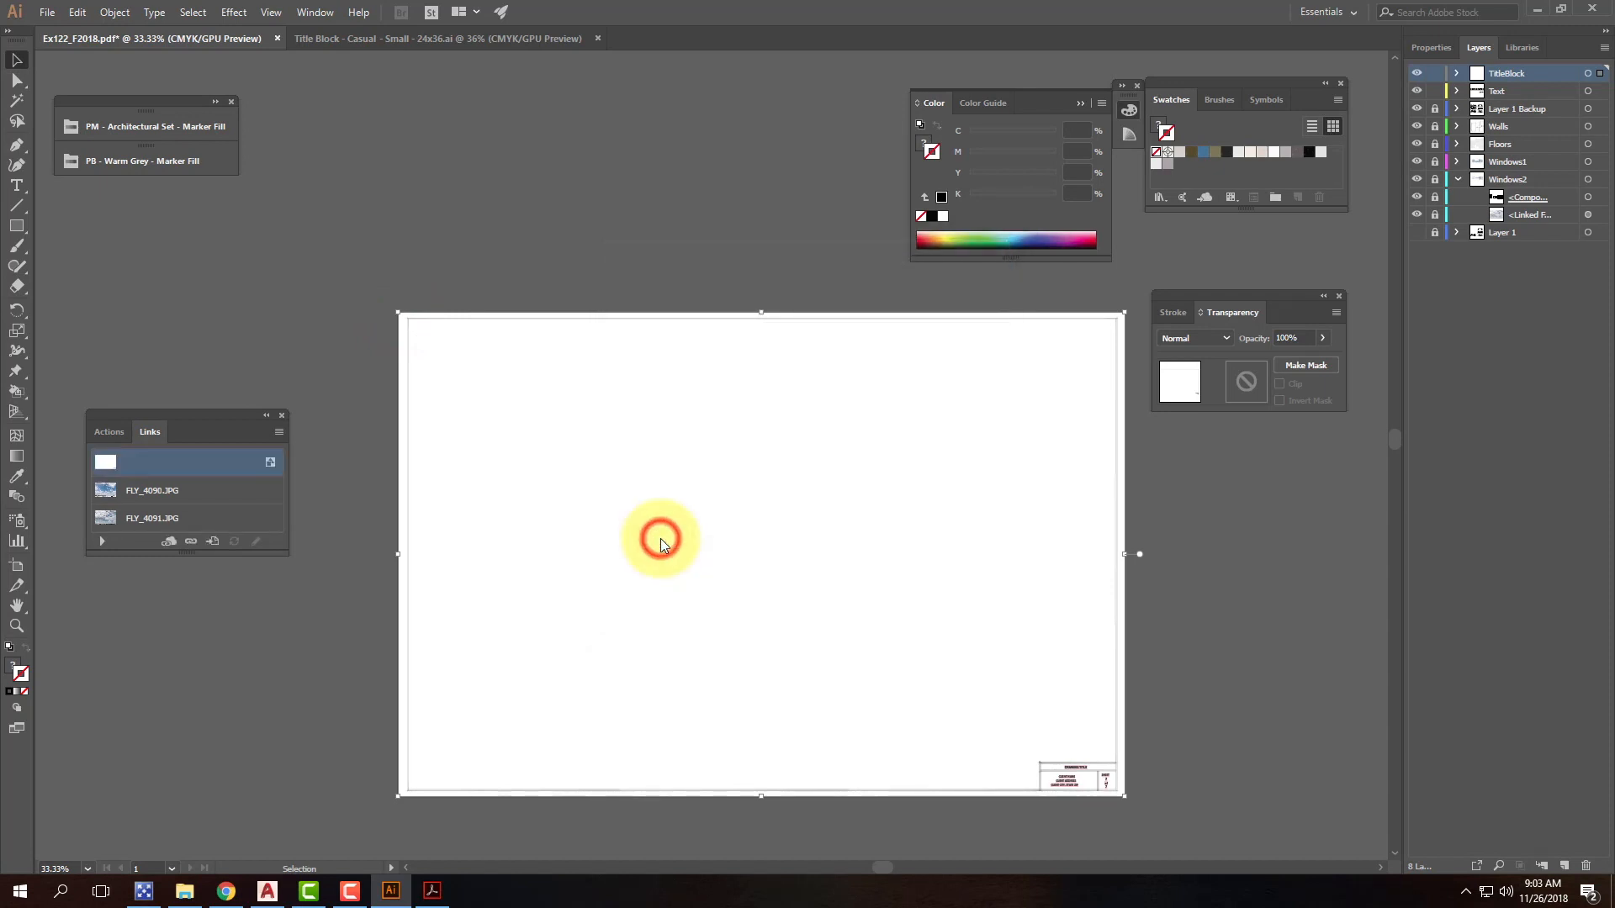
# Step: Set the placed title block's blending mode to Multiply and deselect it
pyautogui.click(1203, 341)
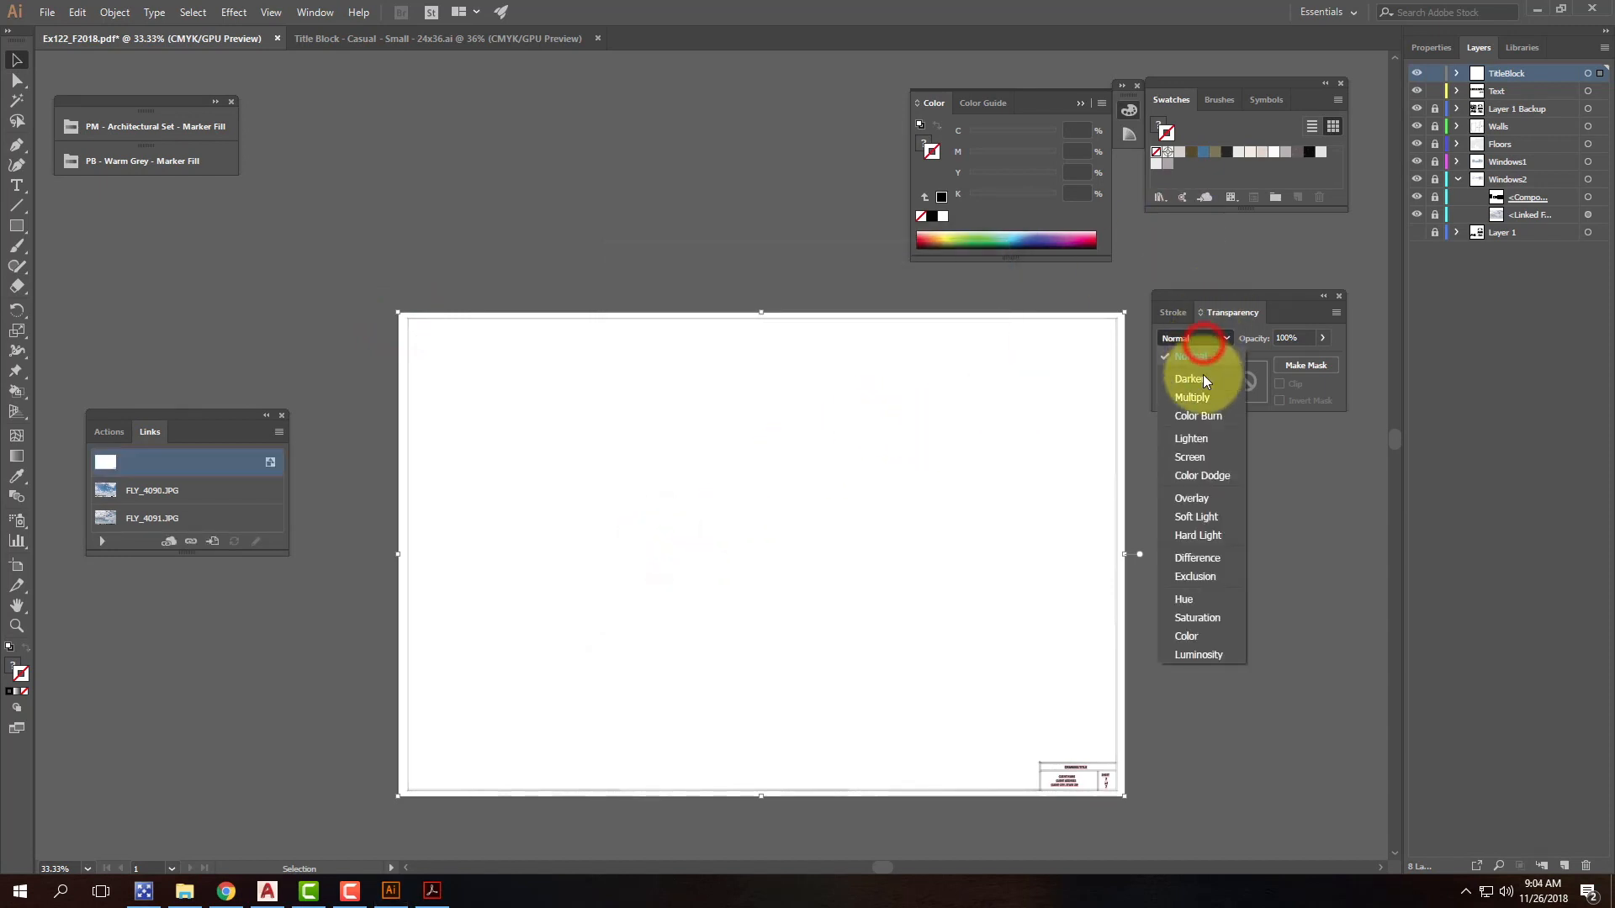
pyautogui.click(1198, 394)
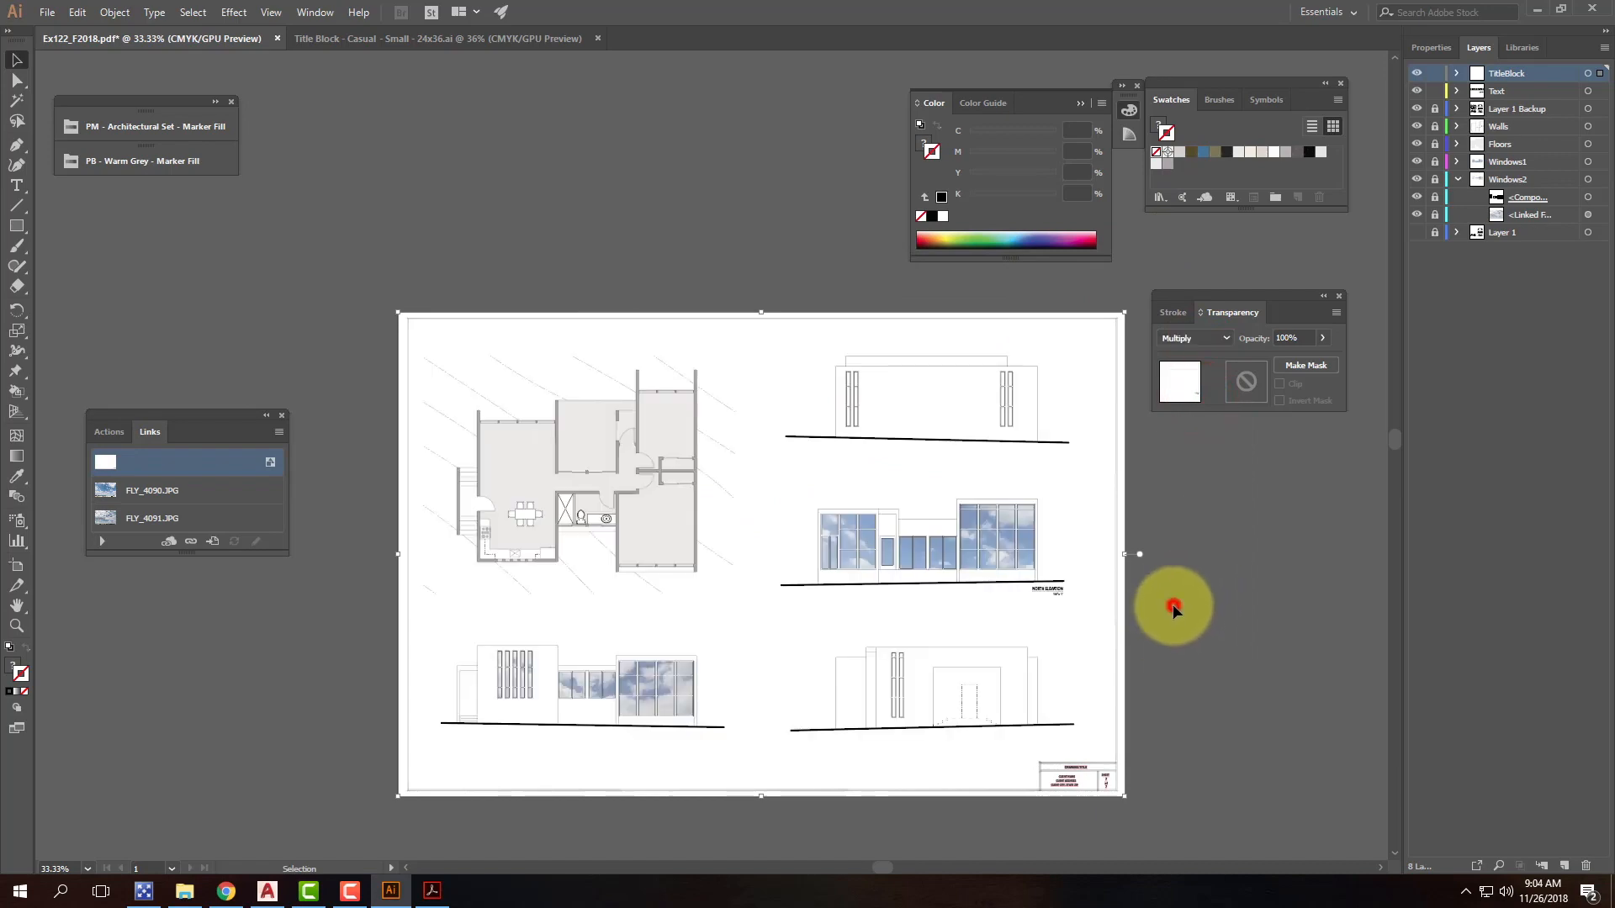
pyautogui.click(1174, 609)
# Step: Isolate the embedded title block's group on the drawing so its text objects can be edited
pyautogui.hotkey('ctrl', '=')
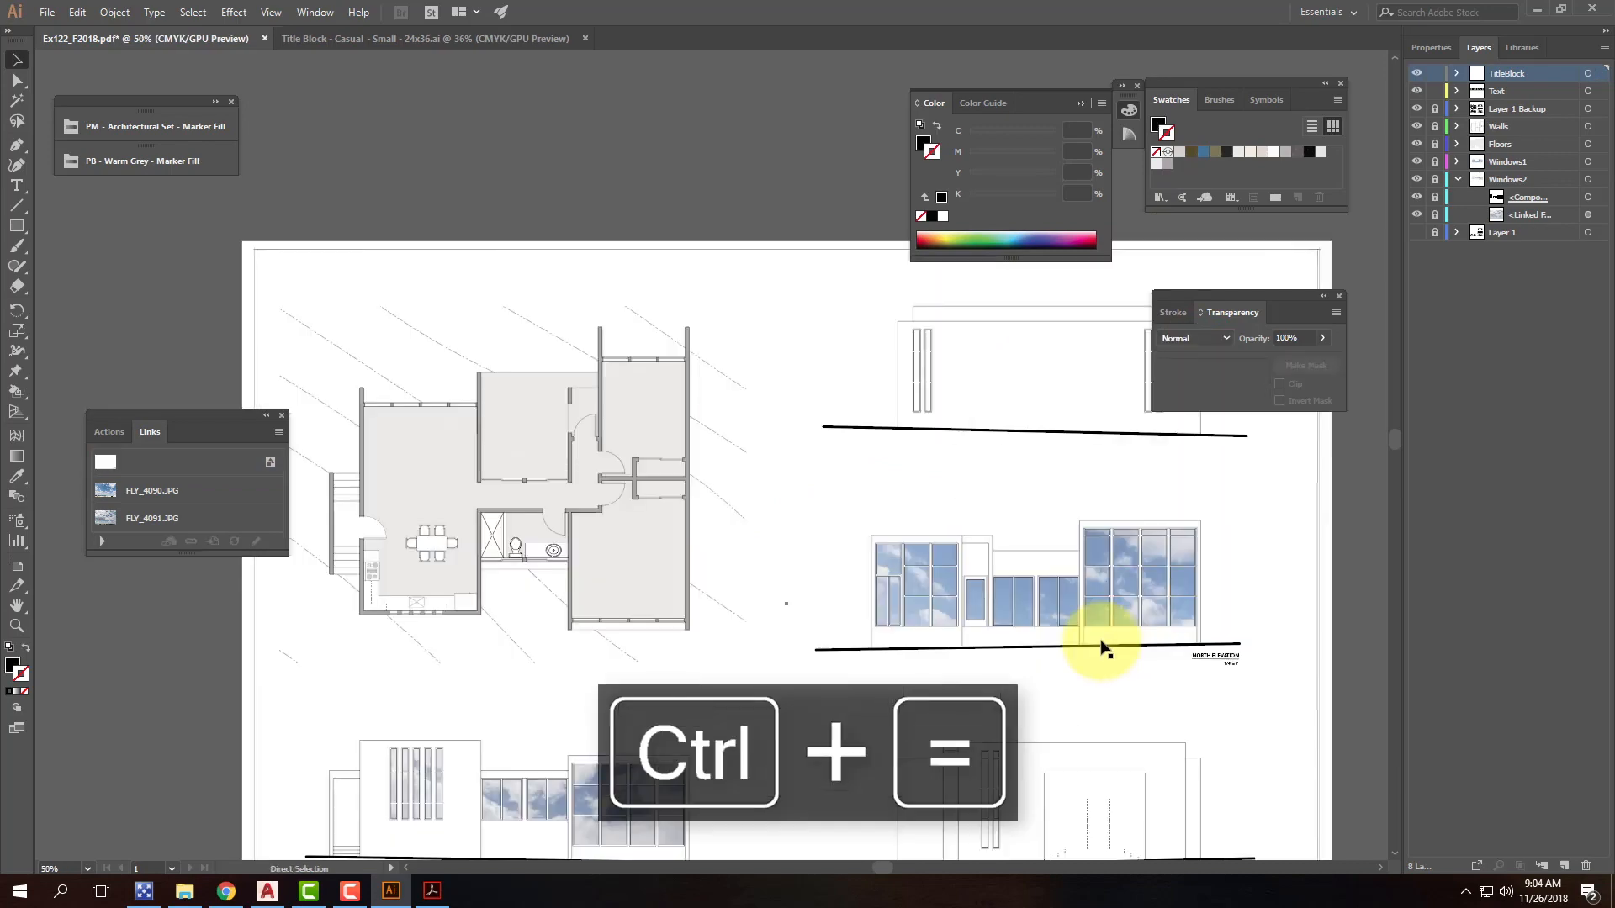
pyautogui.hotkey('ctrl', '=')
pyautogui.hotkey('ctrl', '=')
pyautogui.moveTo(1117, 547); pyautogui.dragTo(530, 142)
pyautogui.moveTo(667, 533); pyautogui.dragTo(544, 179)
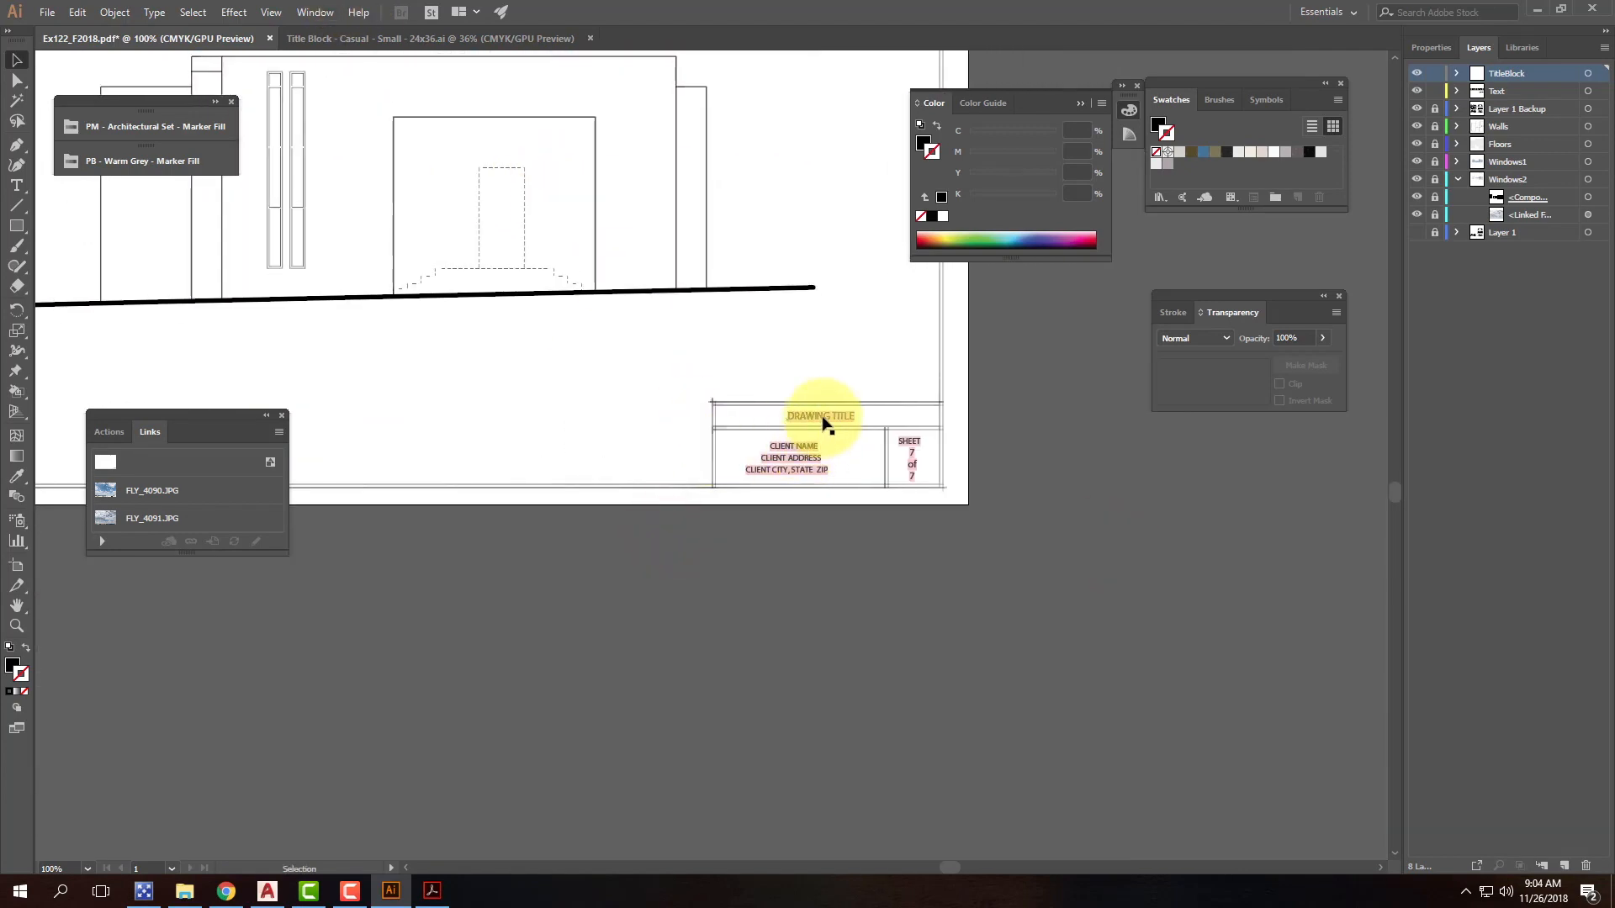
pyautogui.hotkey('ctrl', '=')
pyautogui.hotkey('ctrl', '=')
pyautogui.hotkey('ctrl', '=')
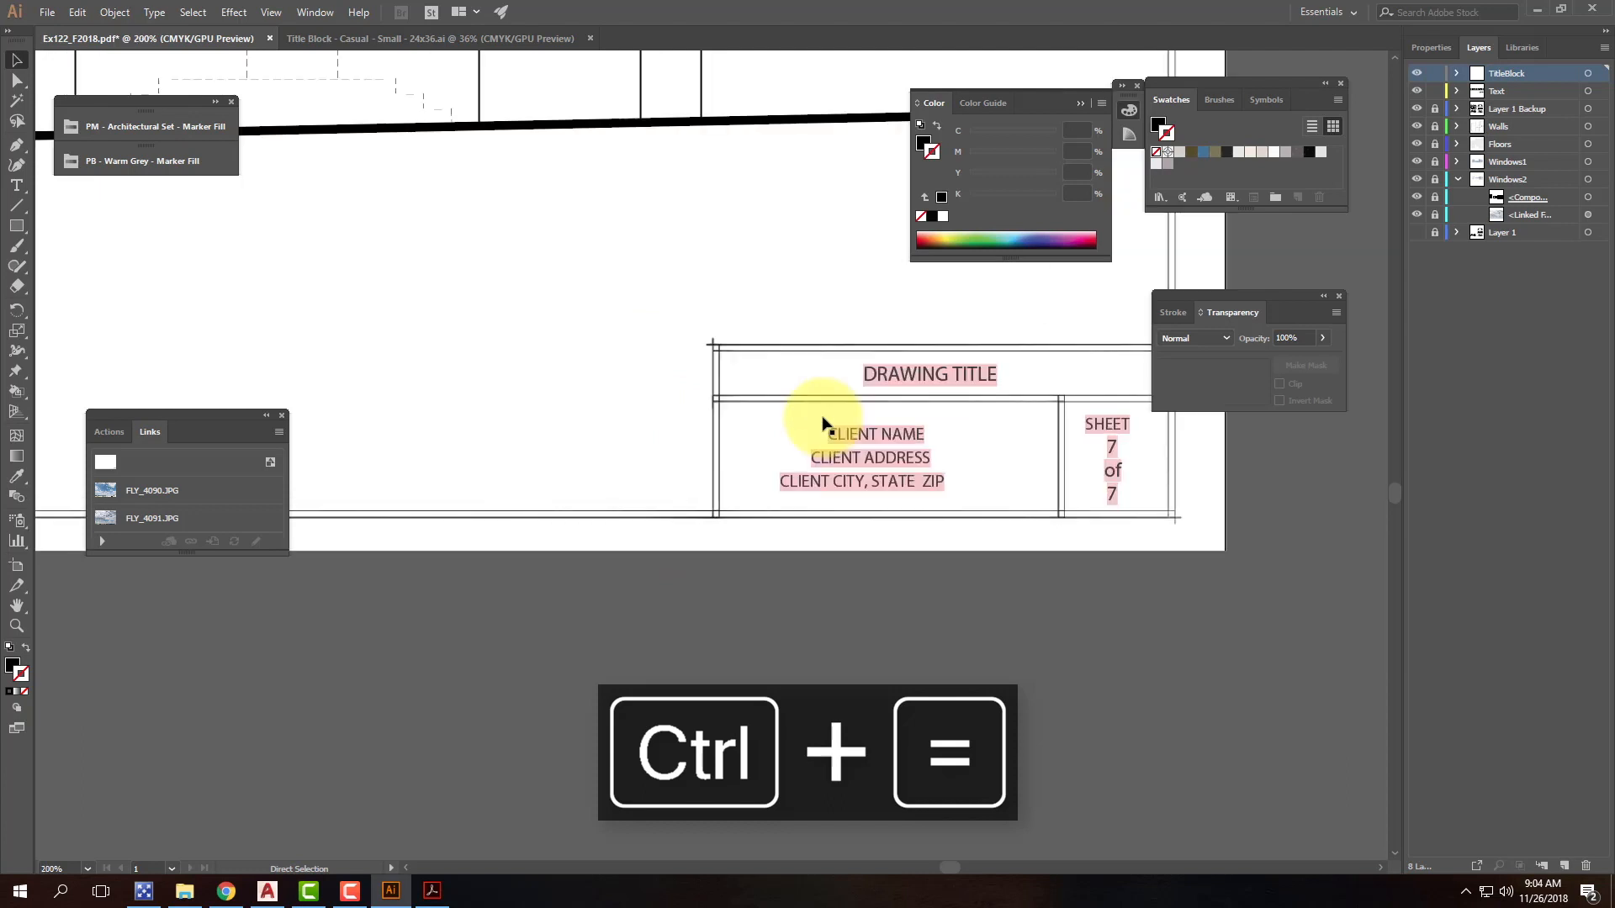
pyautogui.moveTo(856, 420); pyautogui.dragTo(501, 437)
pyautogui.click(691, 358)
pyautogui.doubleClick(691, 357)
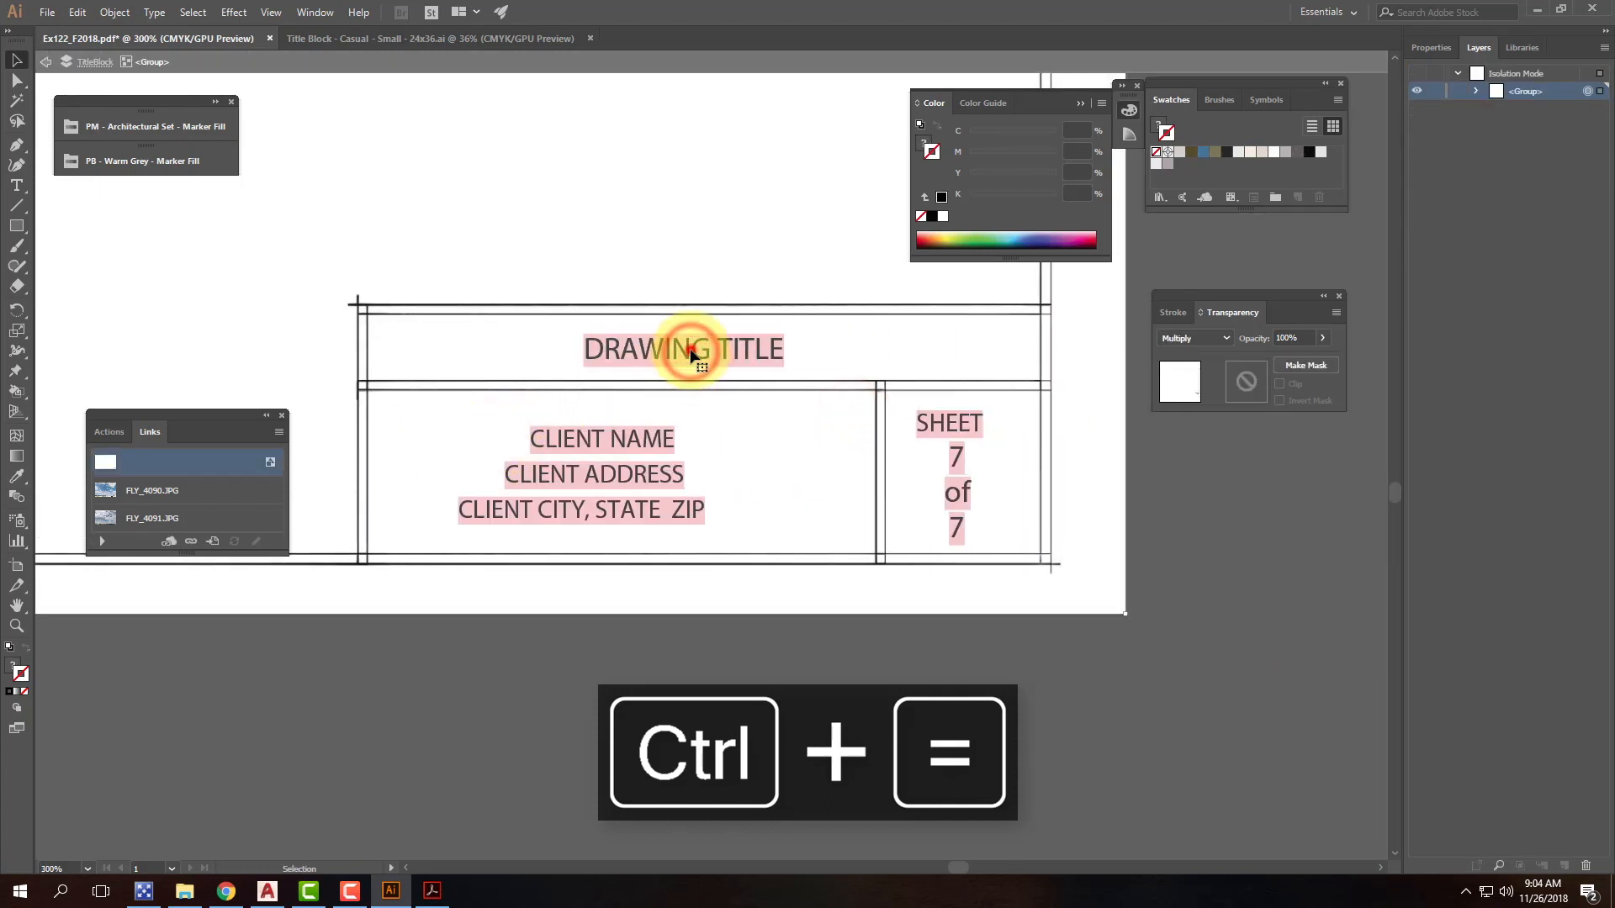
# Step: Replace the DRAWING TITLE text in the title block with Yosemite Cabin
pyautogui.doubleClick(686, 353)
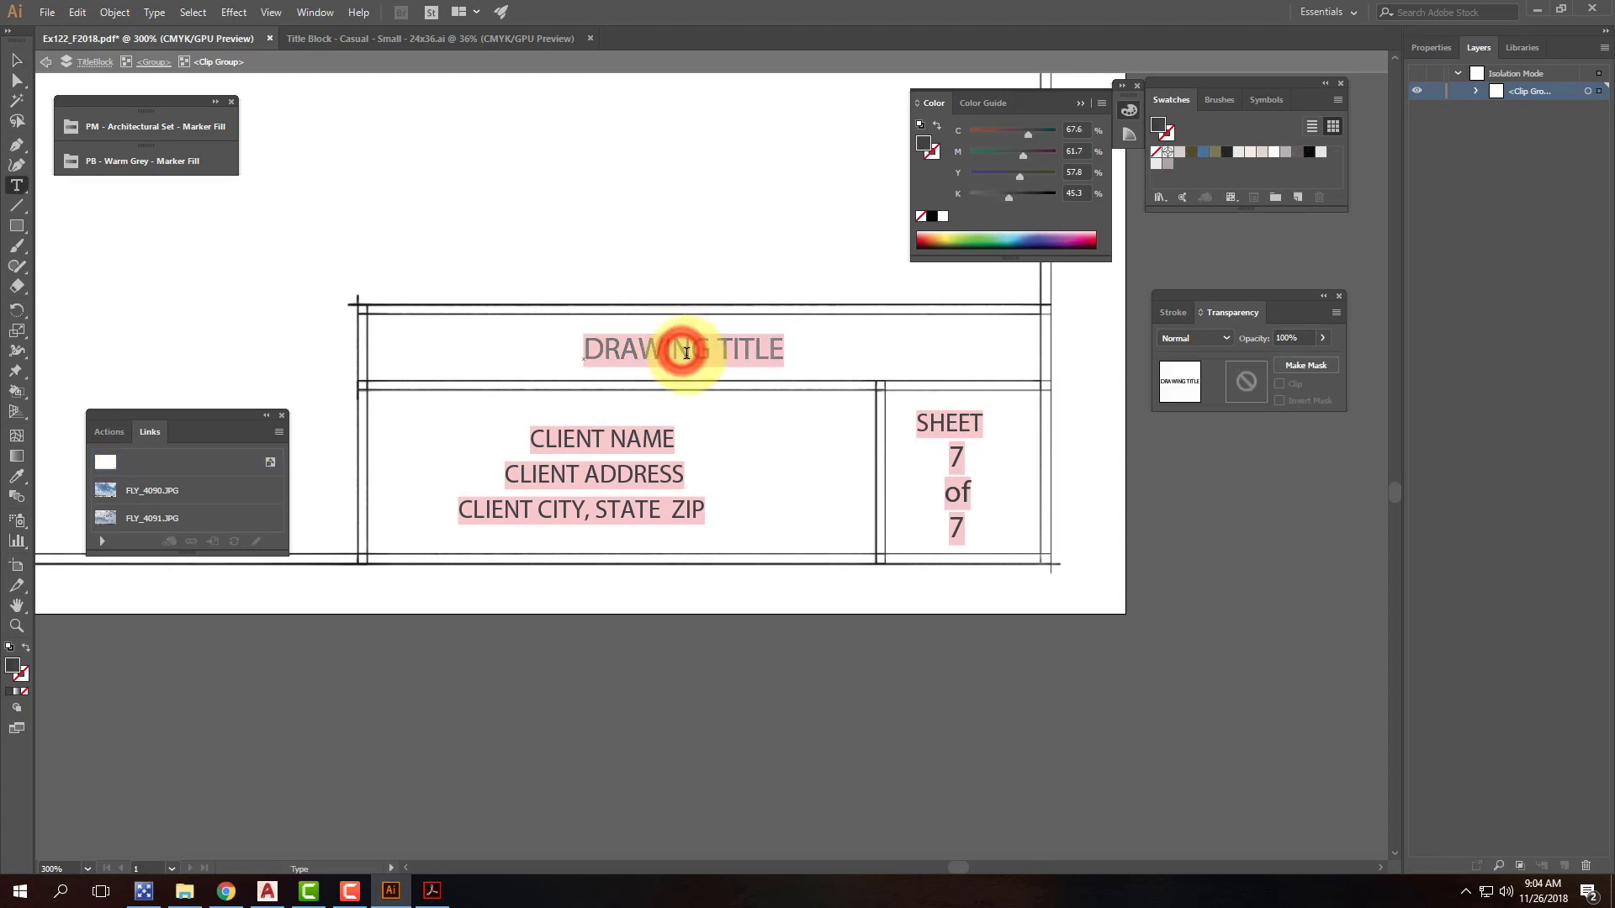
pyautogui.hotkey('ctrl', 'a')
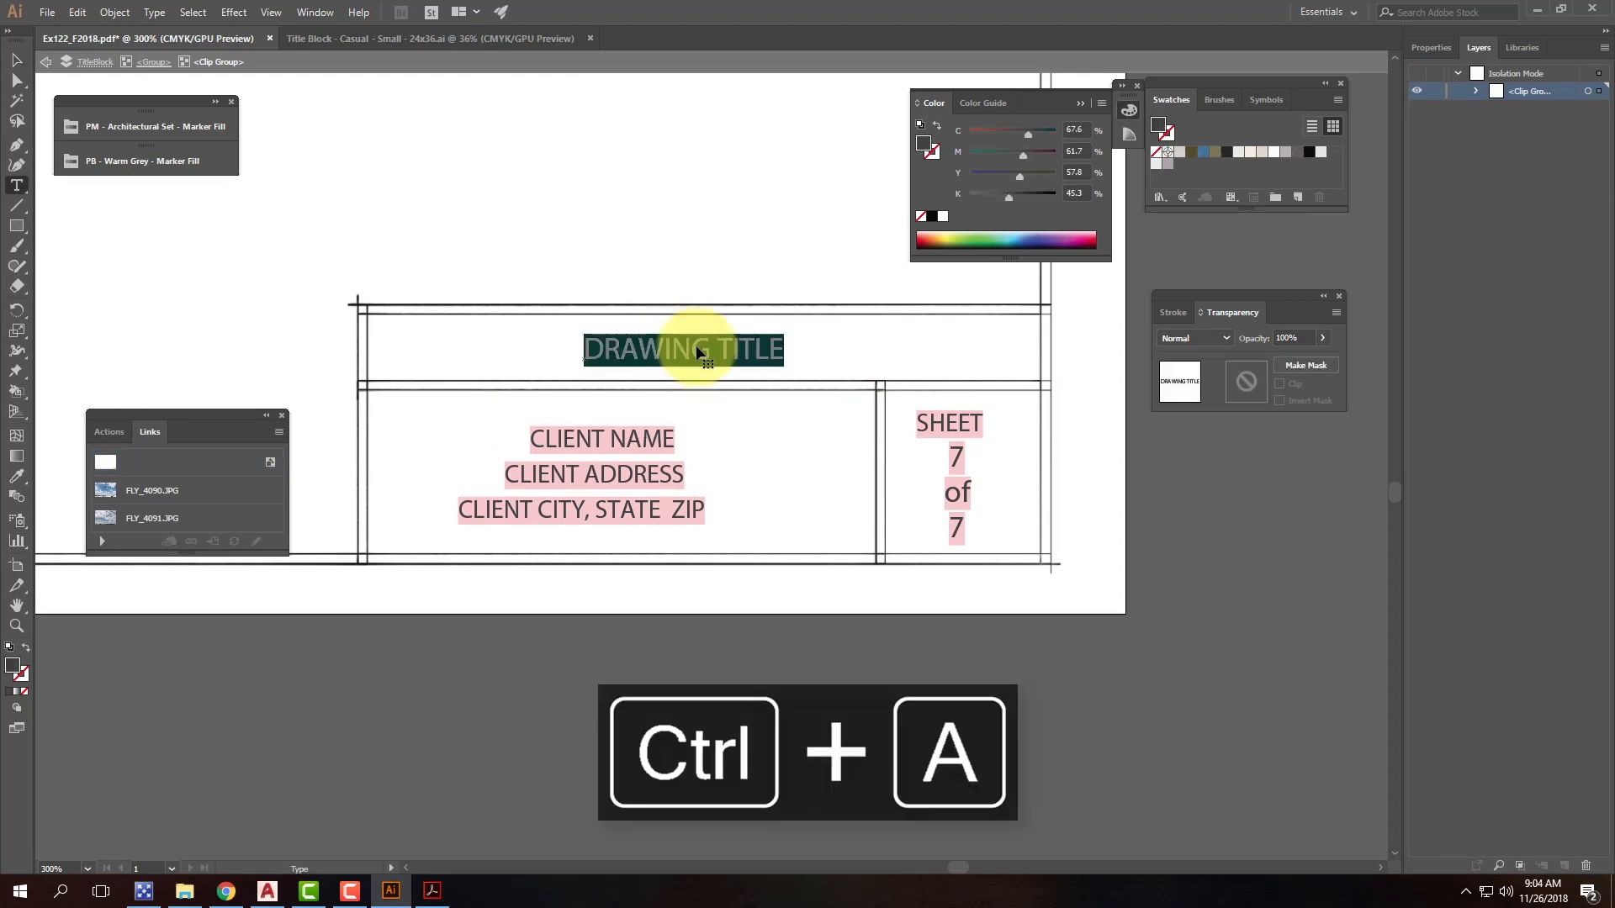
pyautogui.write('Y')
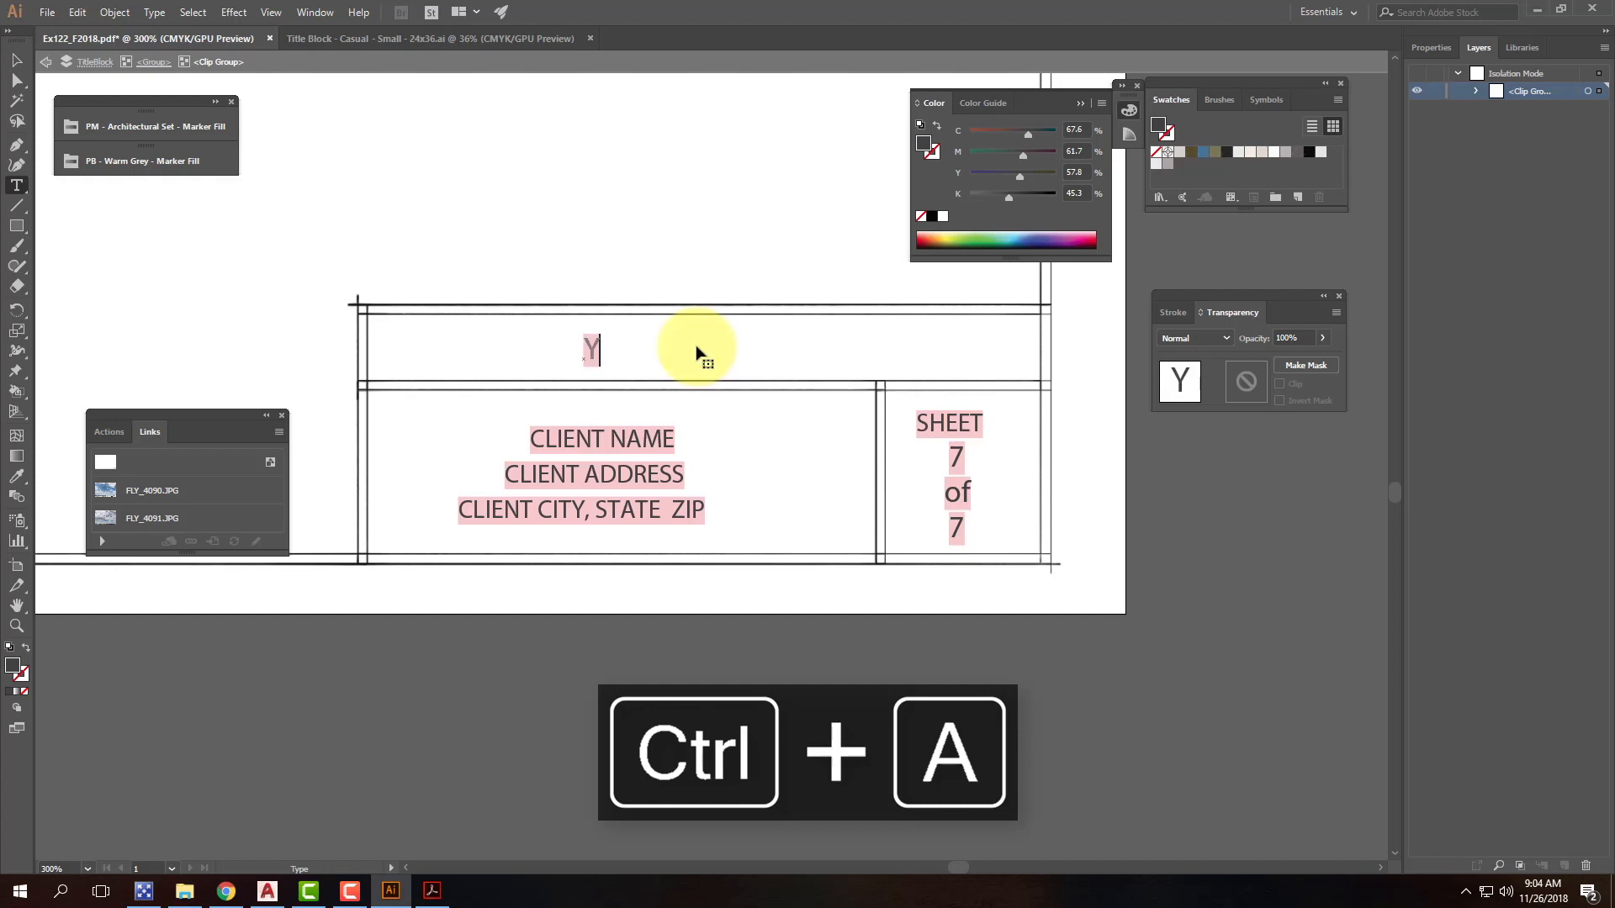
pyautogui.write('osemite Cab')
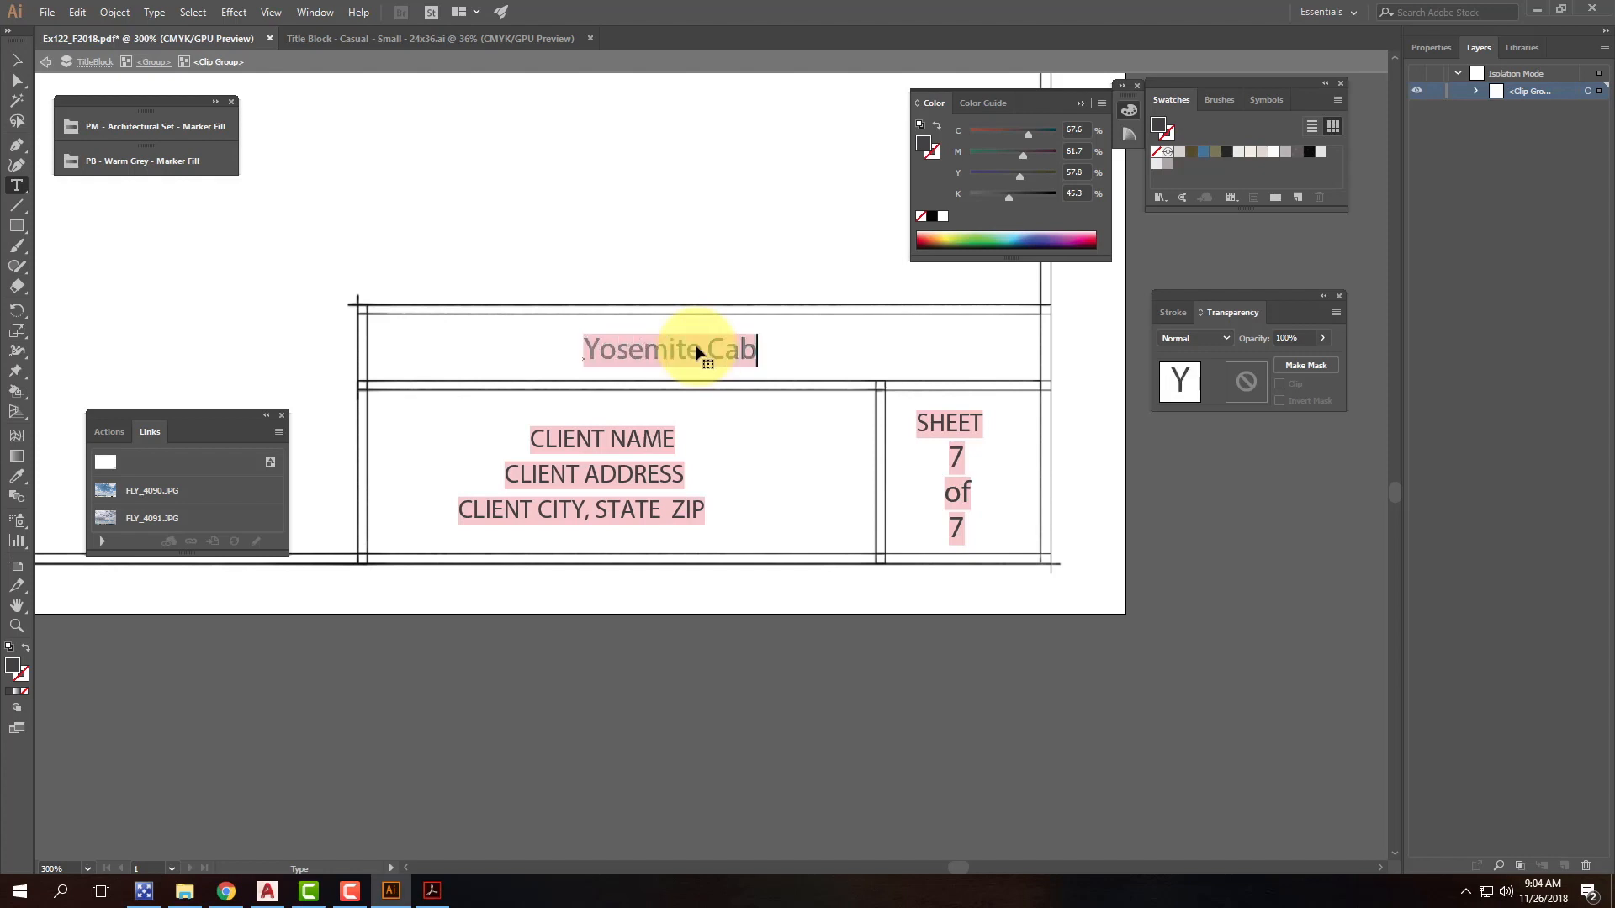
pyautogui.press('BackSpace')
pyautogui.write('in')
# Step: Change the font of all title block text, including the title, client lines and sheet numbering, to Footlight MT Light
pyautogui.click(642, 438)
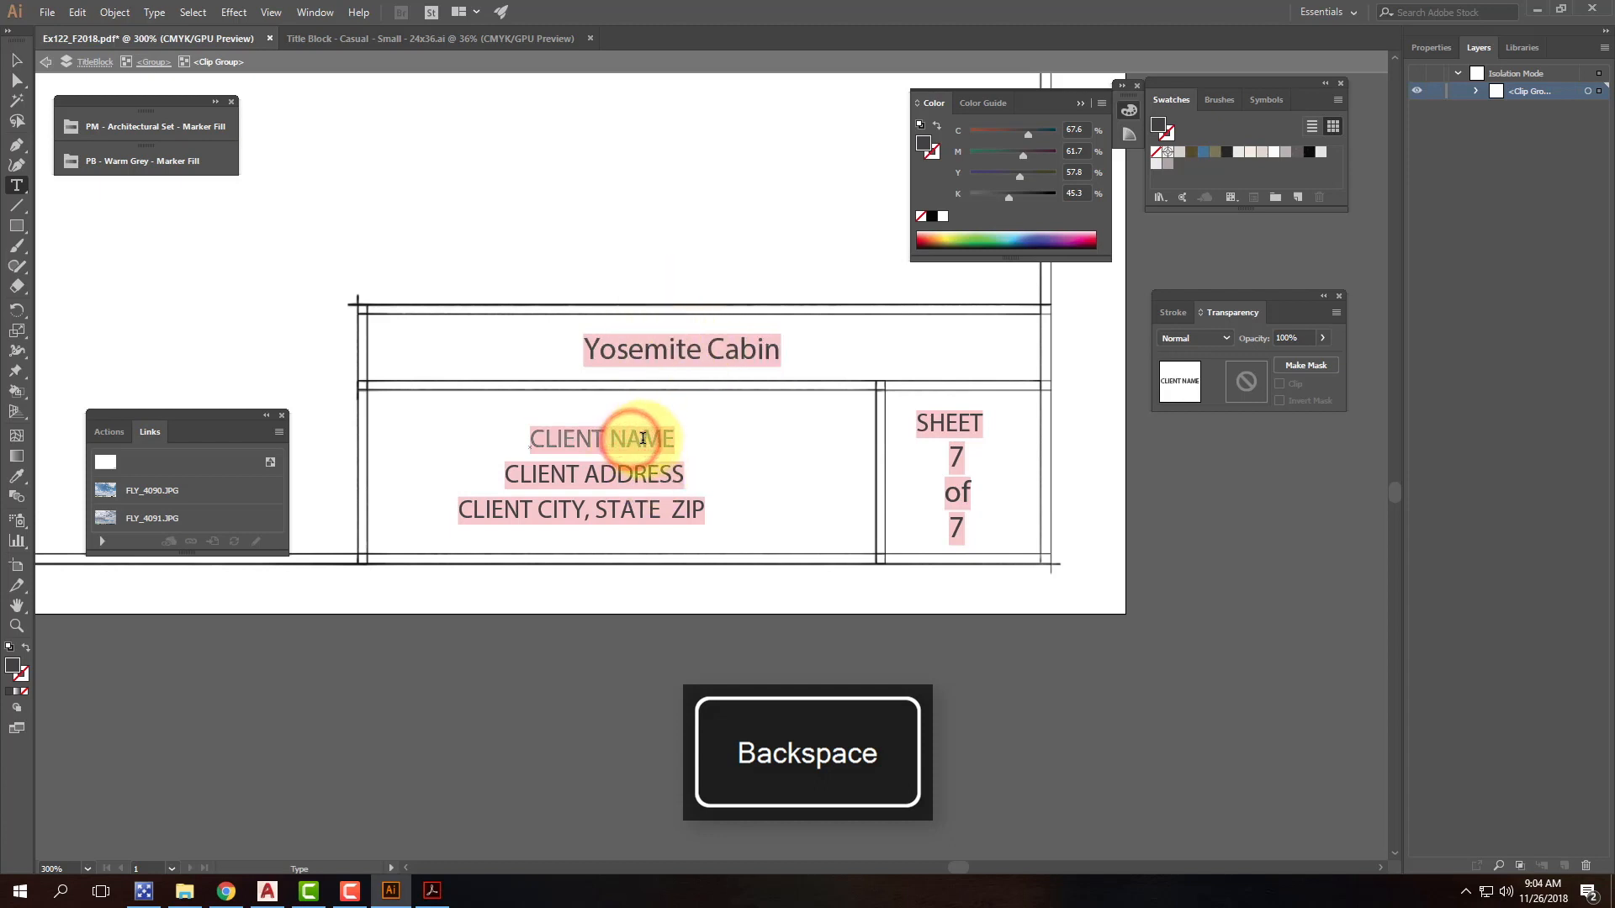
pyautogui.hotkey('ctrl', 'a')
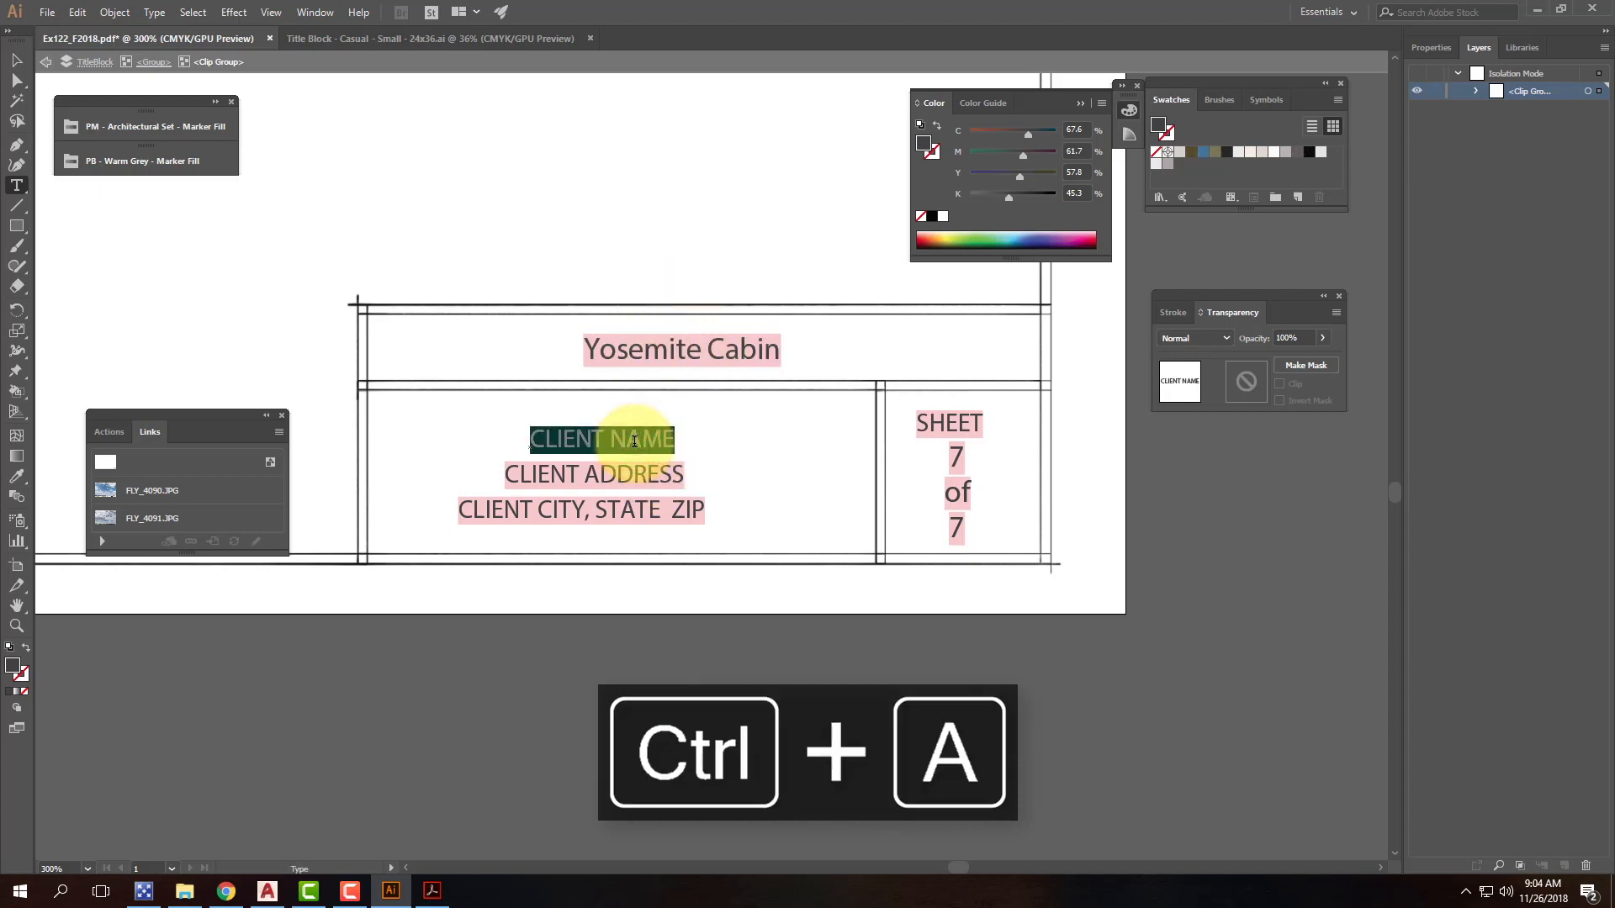
pyautogui.click(17, 59)
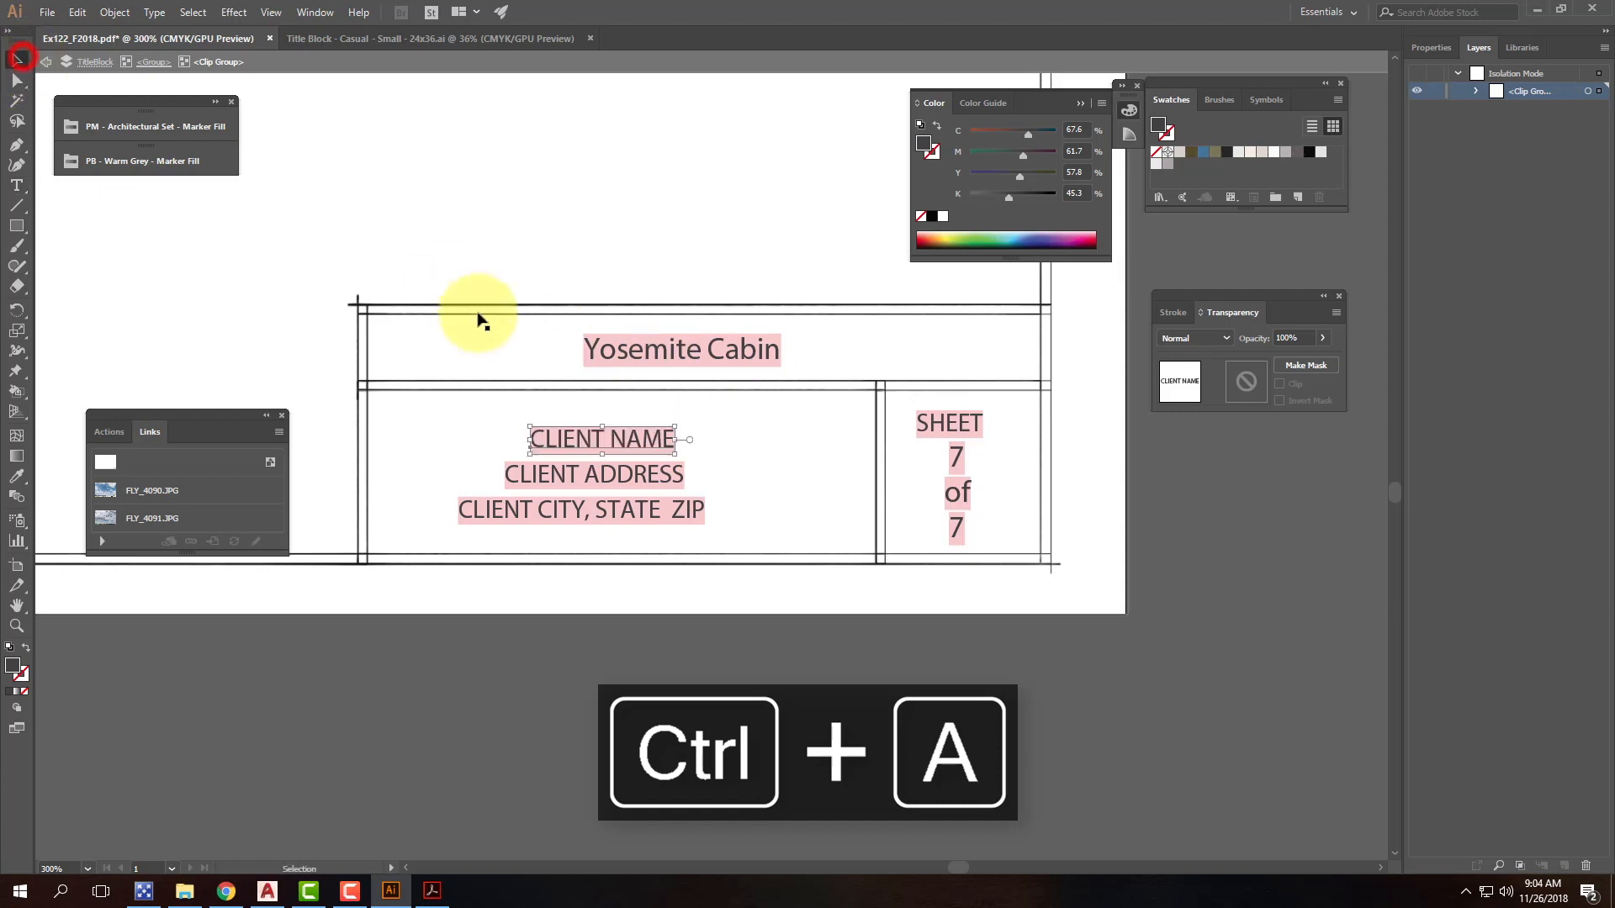
pyautogui.click(683, 350)
pyautogui.keyDown('shift'); pyautogui.click(635, 436); pyautogui.keyUp('shift')
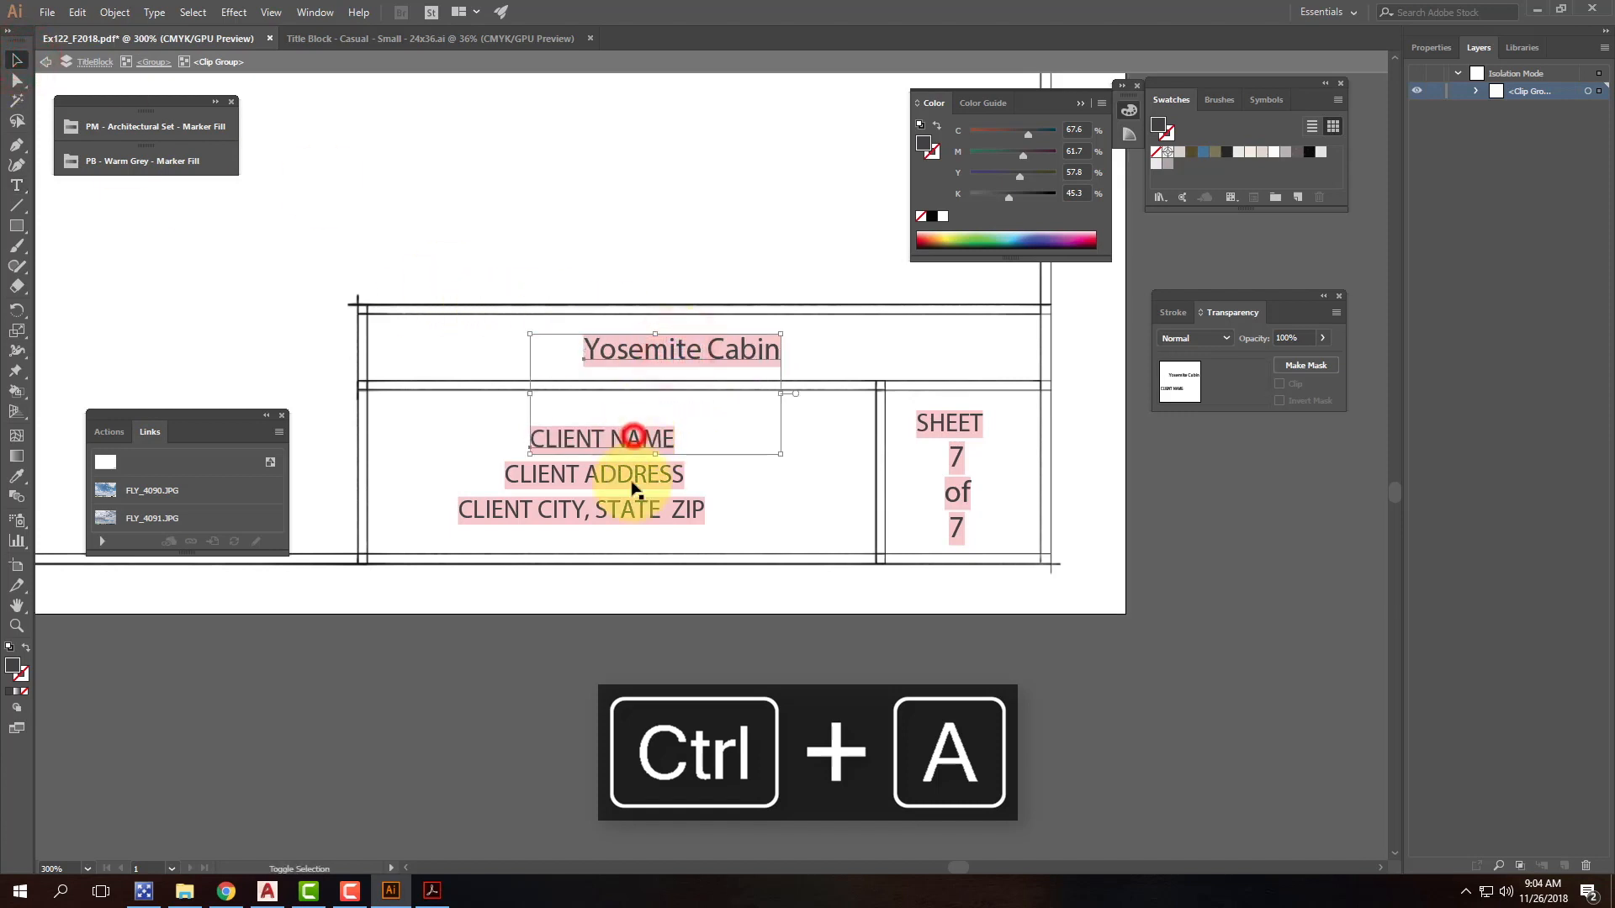
pyautogui.keyDown('shift'); pyautogui.click(632, 477); pyautogui.keyUp('shift')
pyautogui.keyDown('shift'); pyautogui.click(646, 515); pyautogui.keyUp('shift')
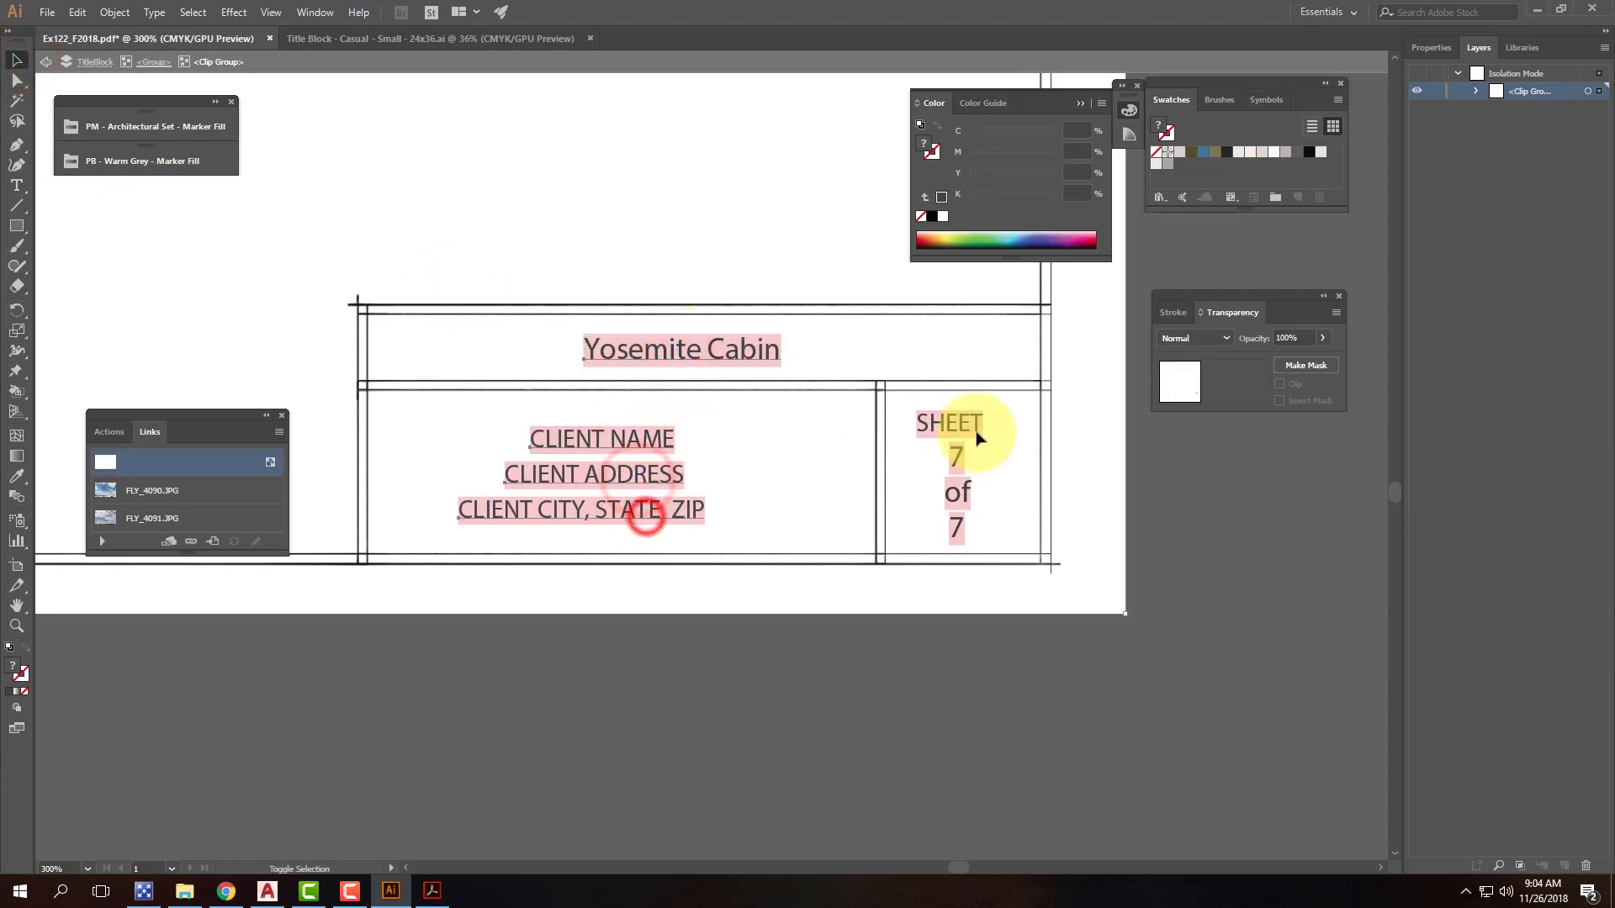
pyautogui.keyDown('shift'); pyautogui.click(959, 423); pyautogui.keyUp('shift')
pyautogui.keyDown('shift'); pyautogui.click(956, 461); pyautogui.keyUp('shift')
pyautogui.keyDown('shift'); pyautogui.click(957, 488); pyautogui.keyUp('shift')
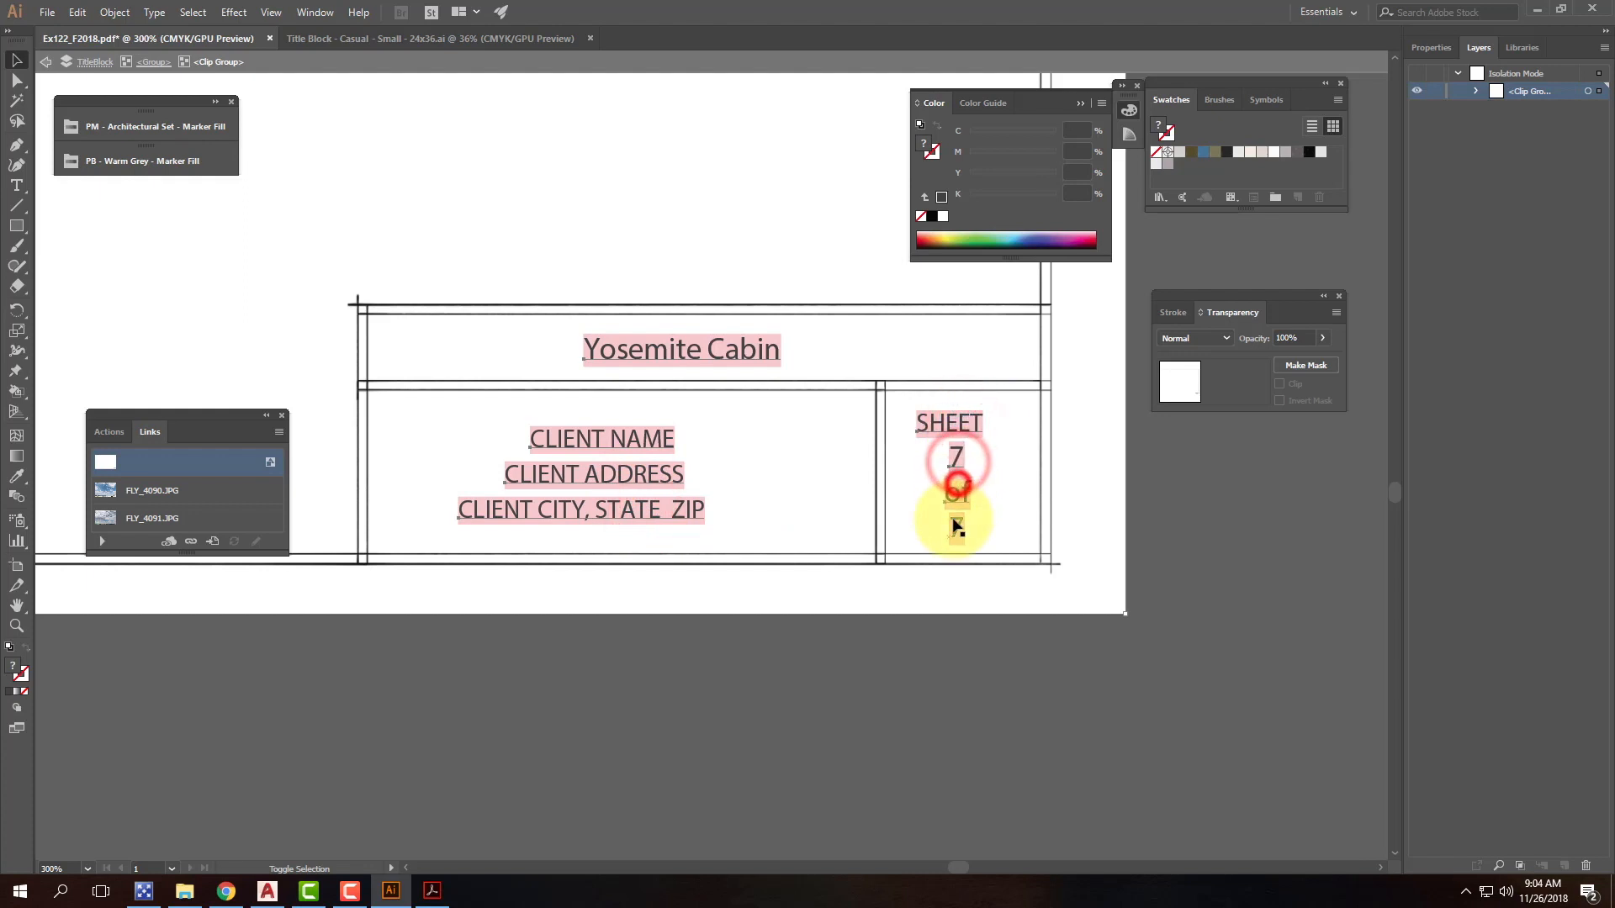
pyautogui.keyDown('shift'); pyautogui.click(957, 528); pyautogui.keyUp('shift')
pyautogui.click(1432, 46)
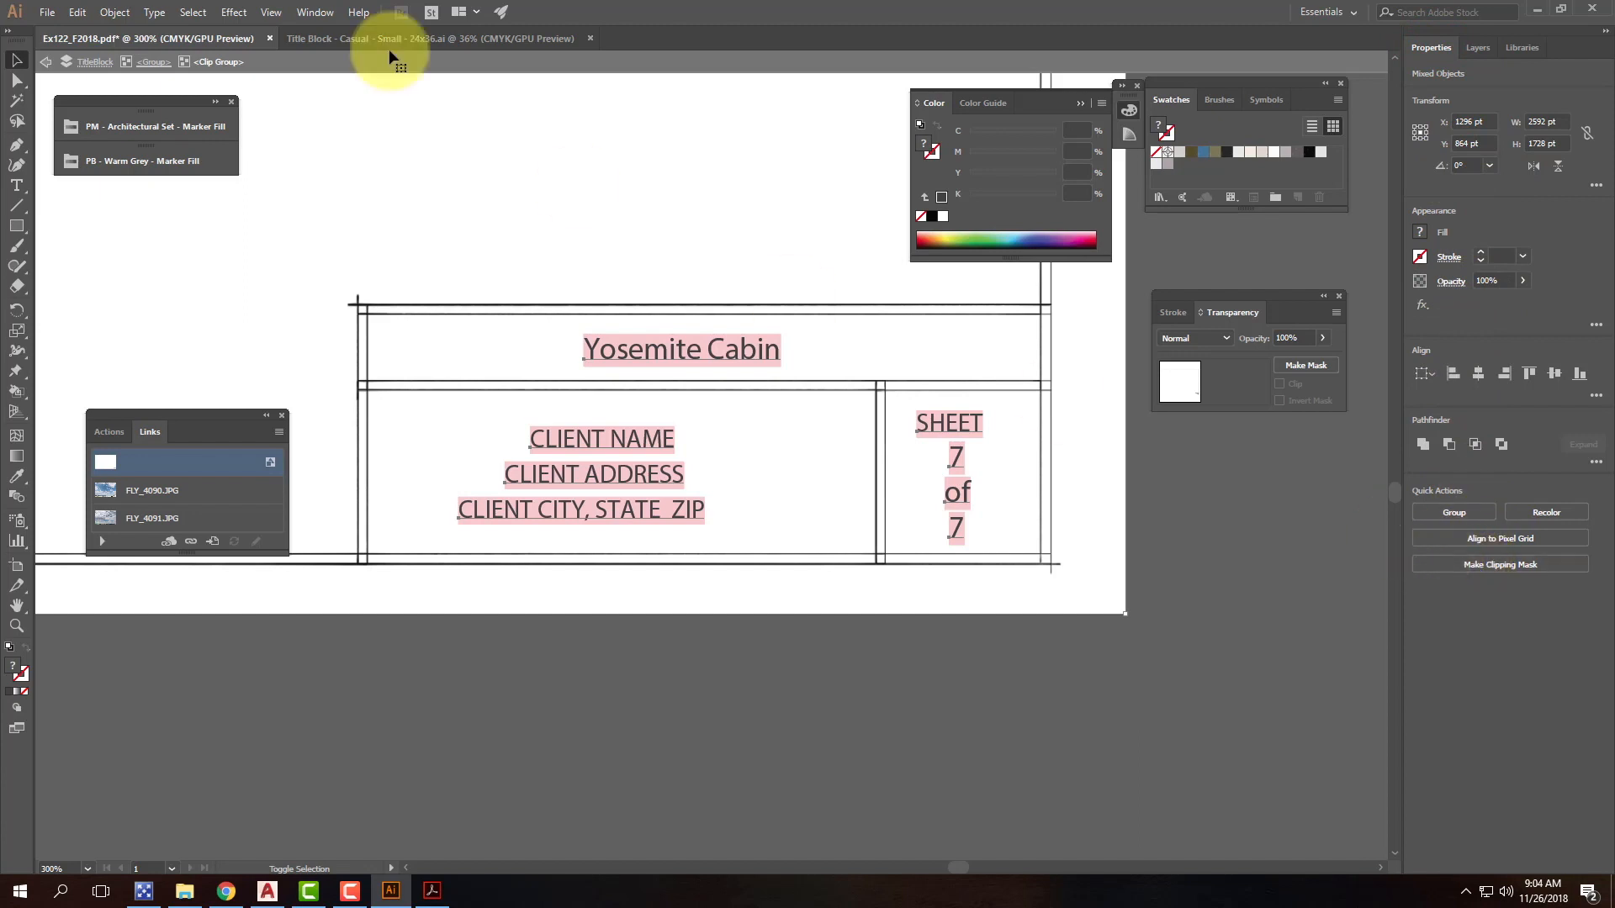
pyautogui.click(236, 12)
pyautogui.moveTo(313, 10)
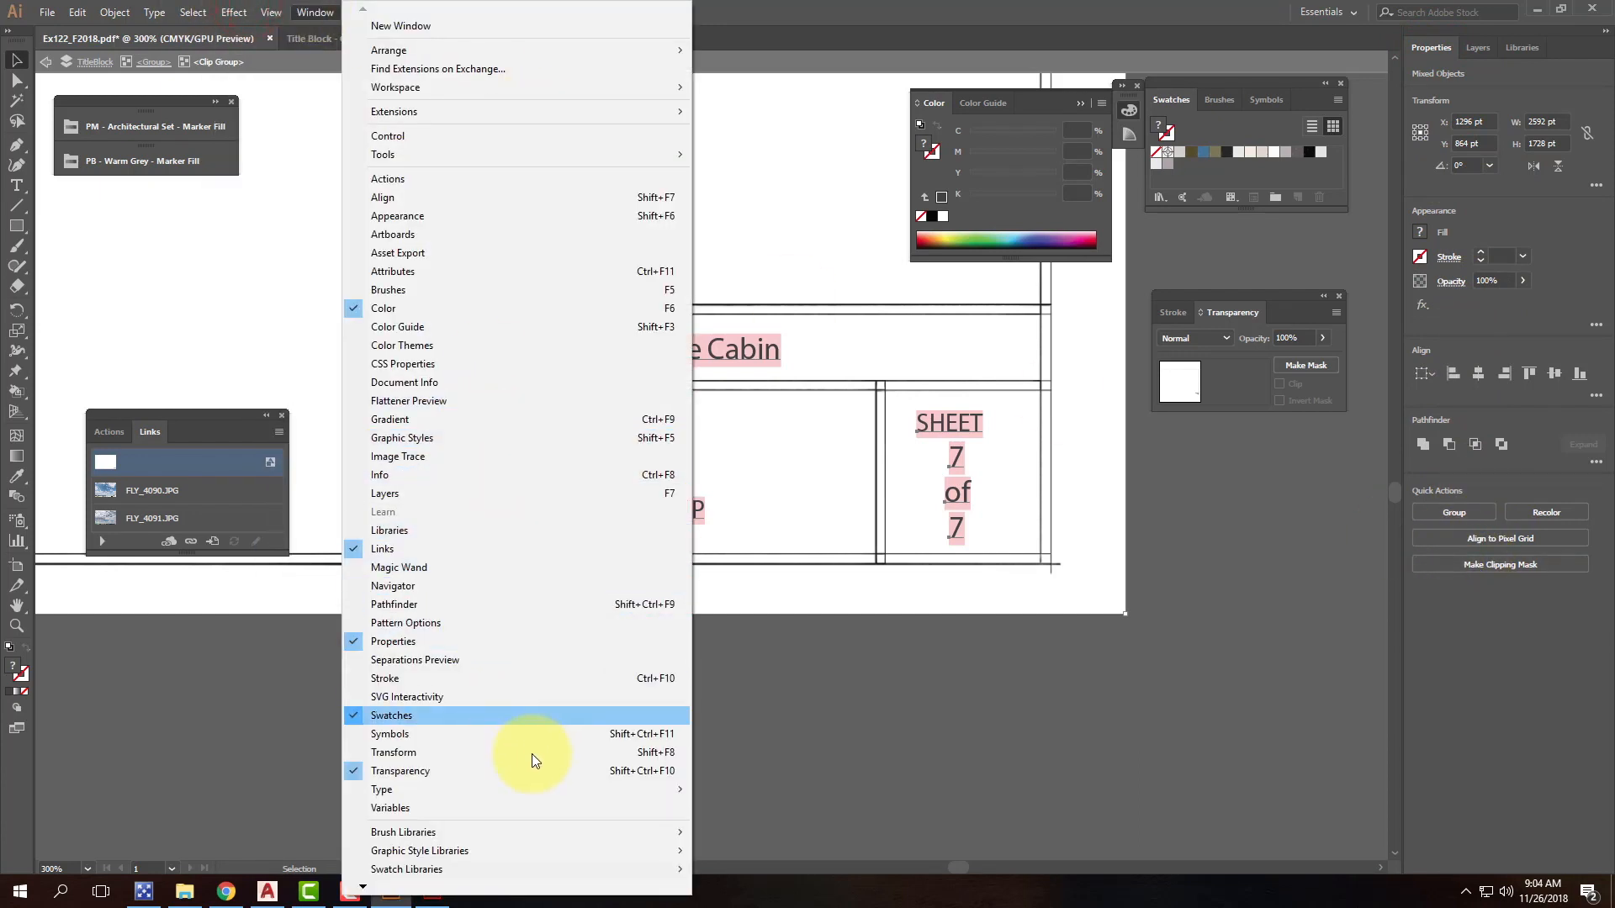
pyautogui.click(525, 793)
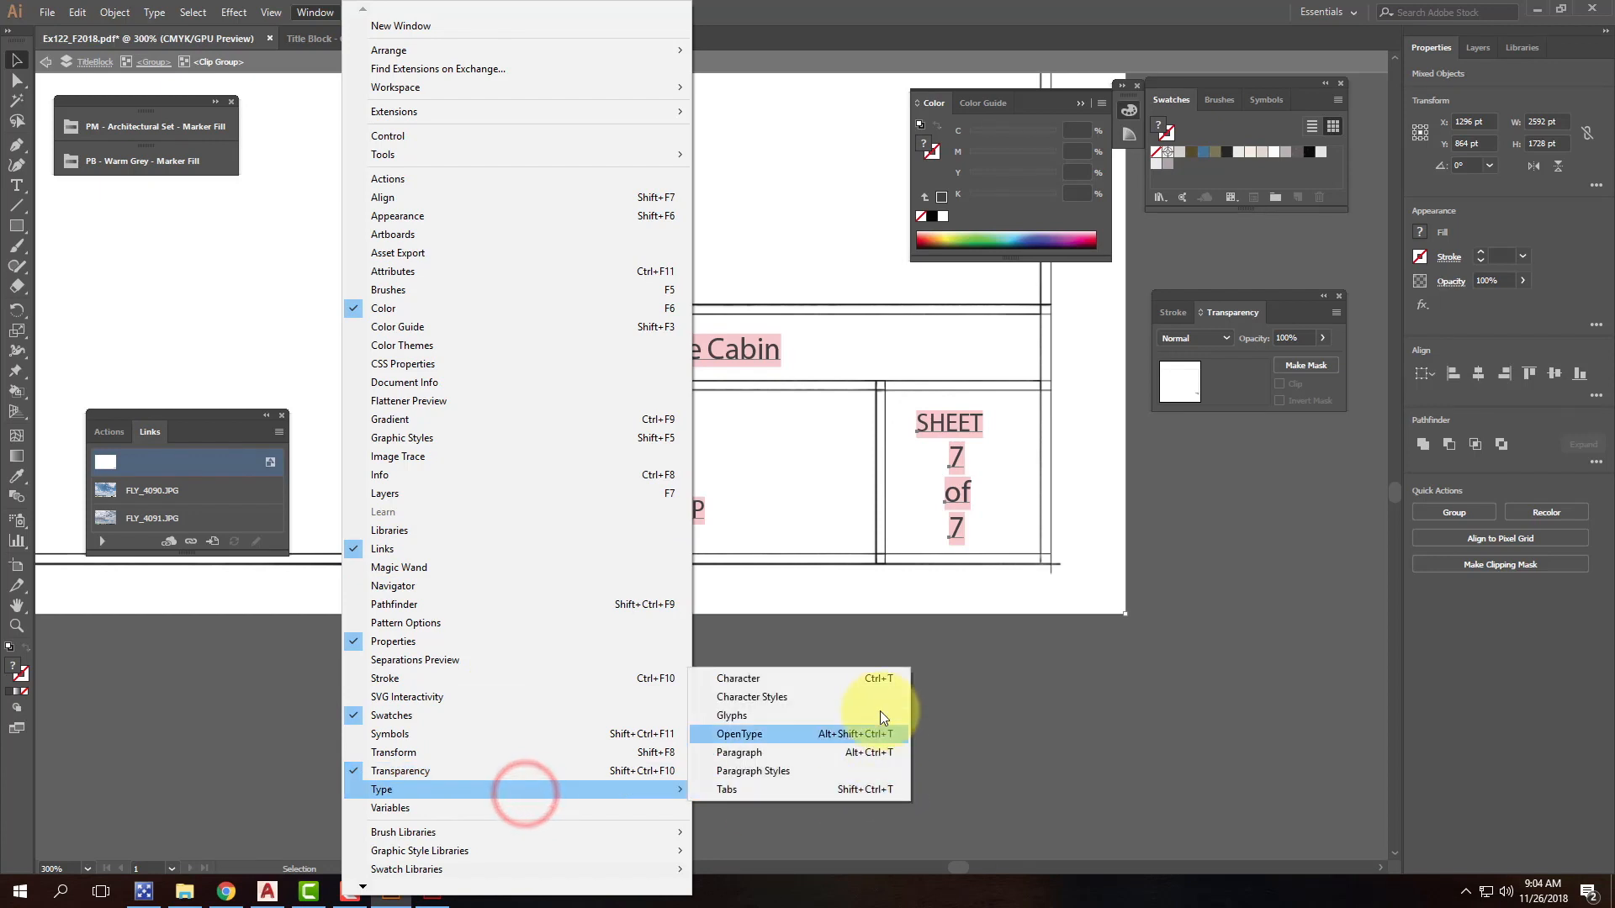
pyautogui.click(876, 679)
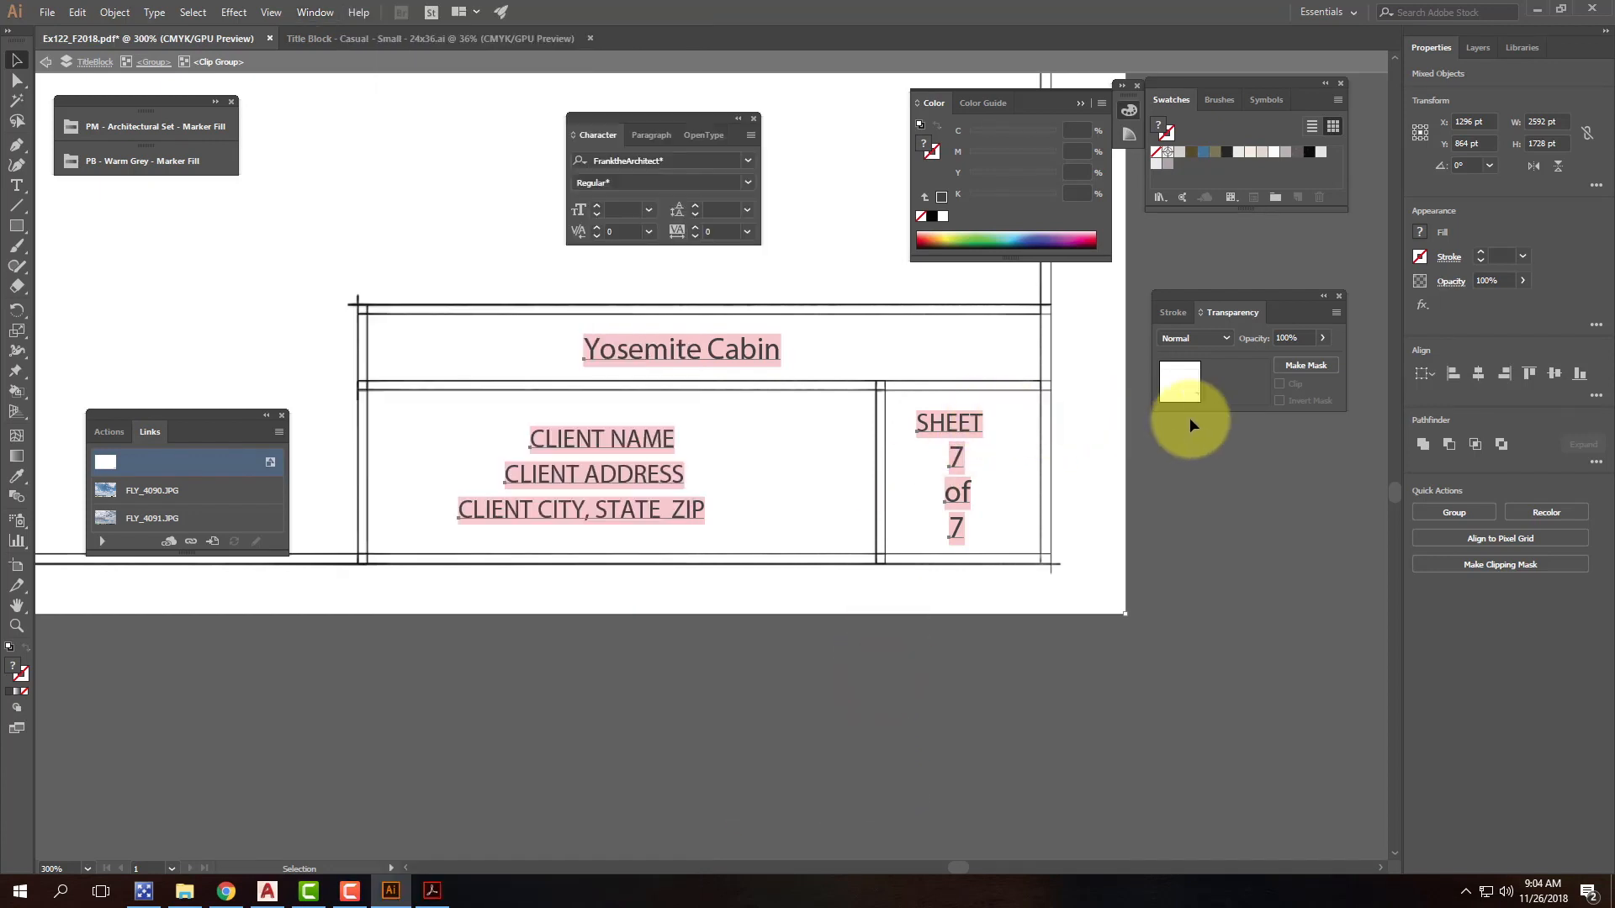
pyautogui.click(752, 160)
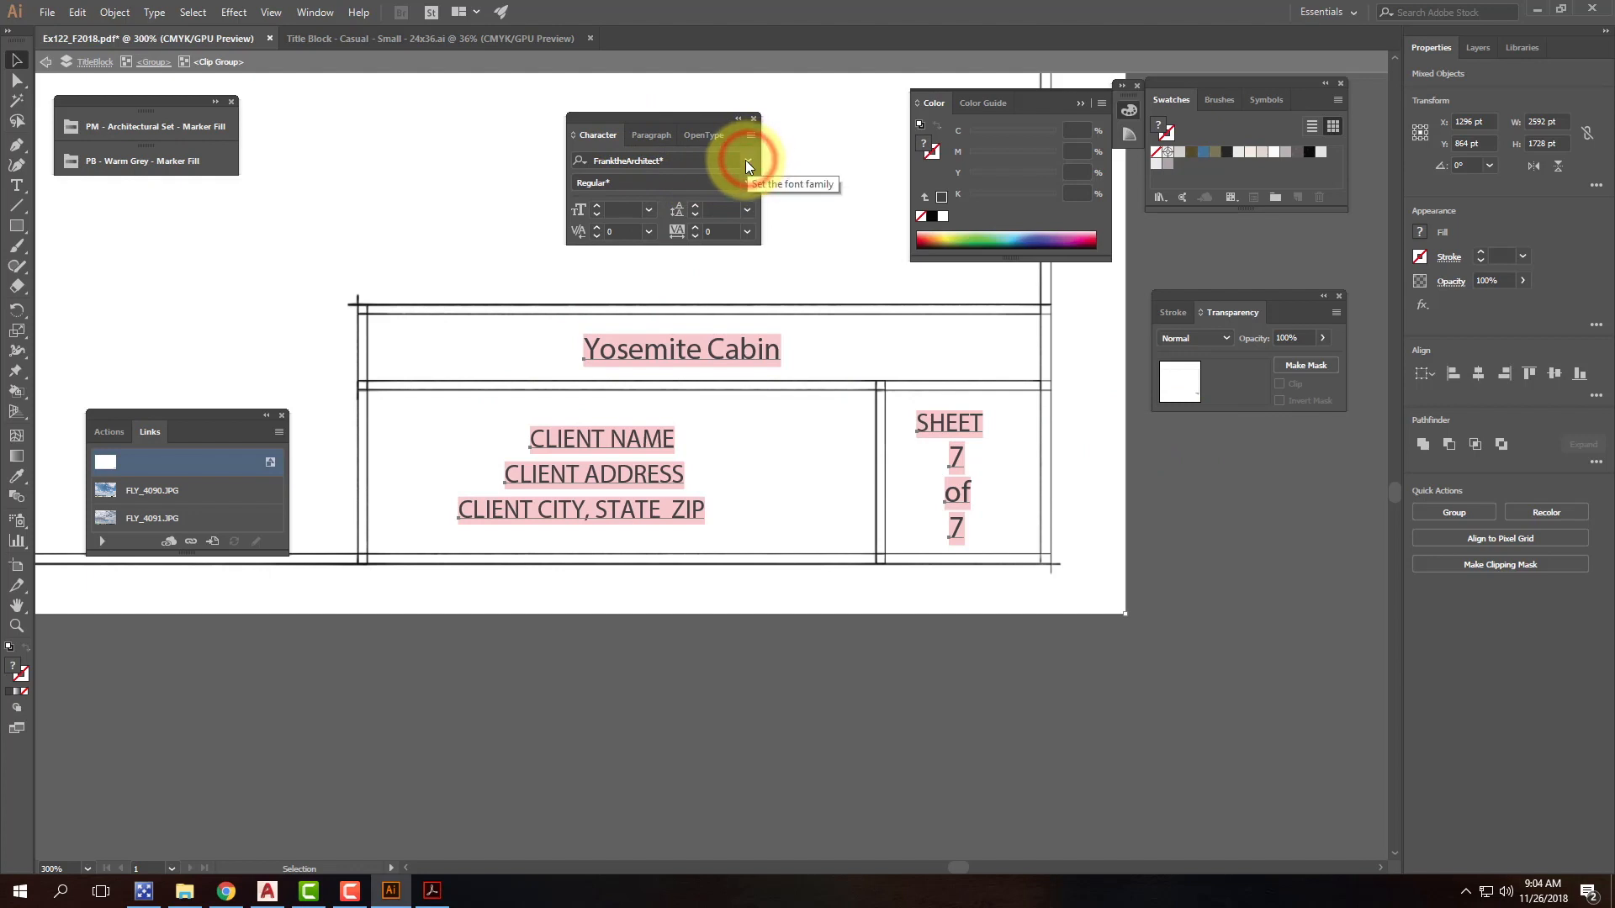
pyautogui.click(745, 160)
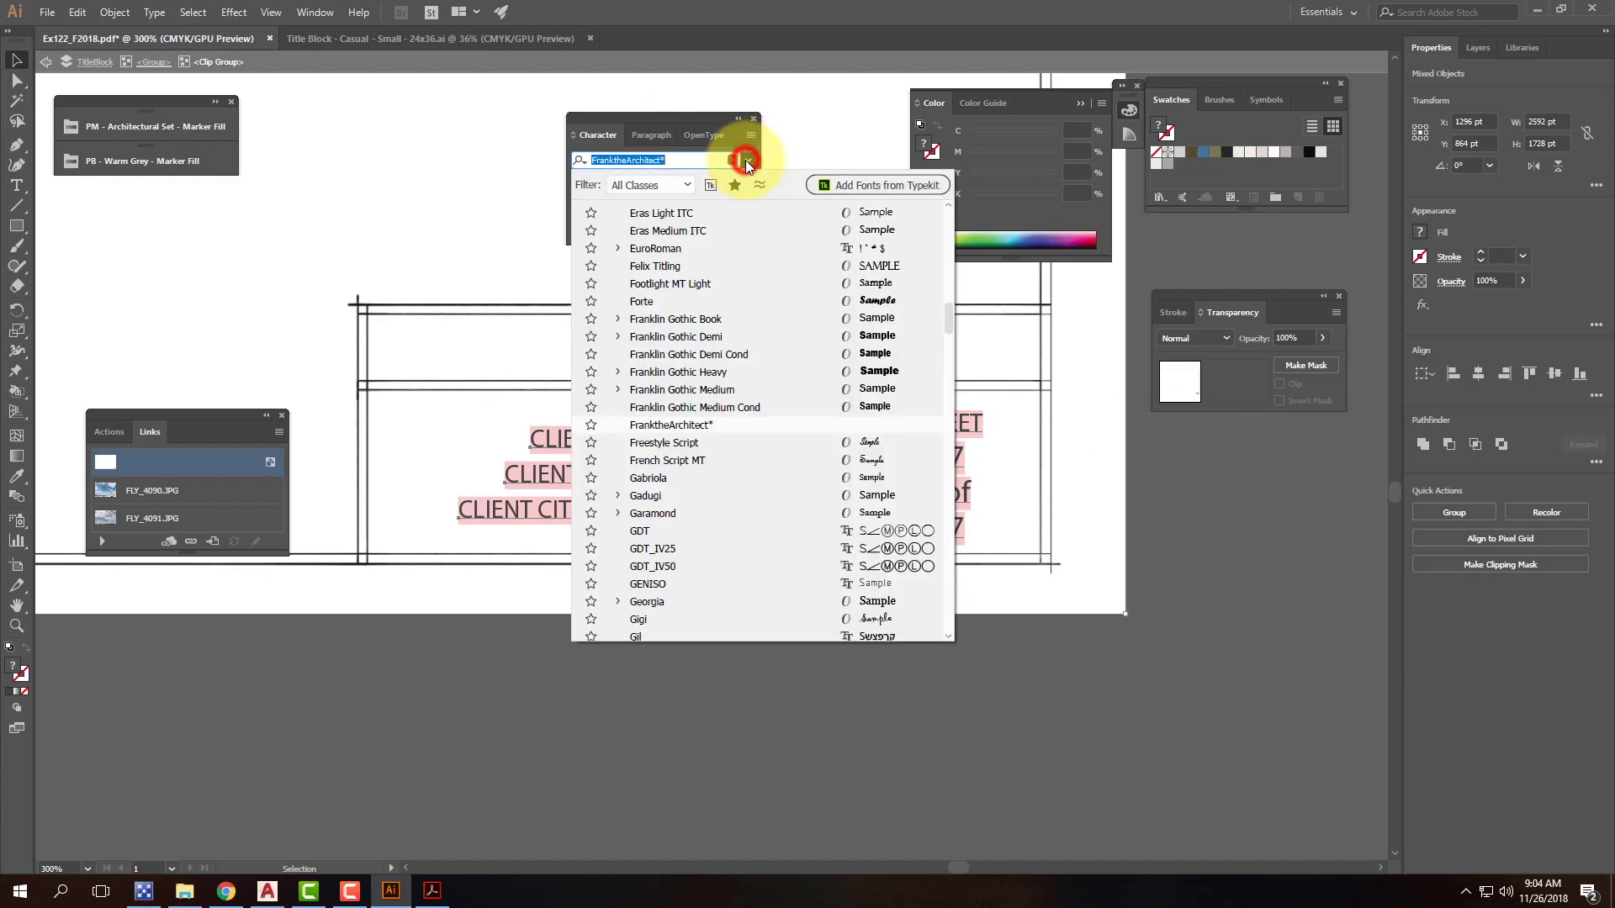
pyautogui.click(704, 285)
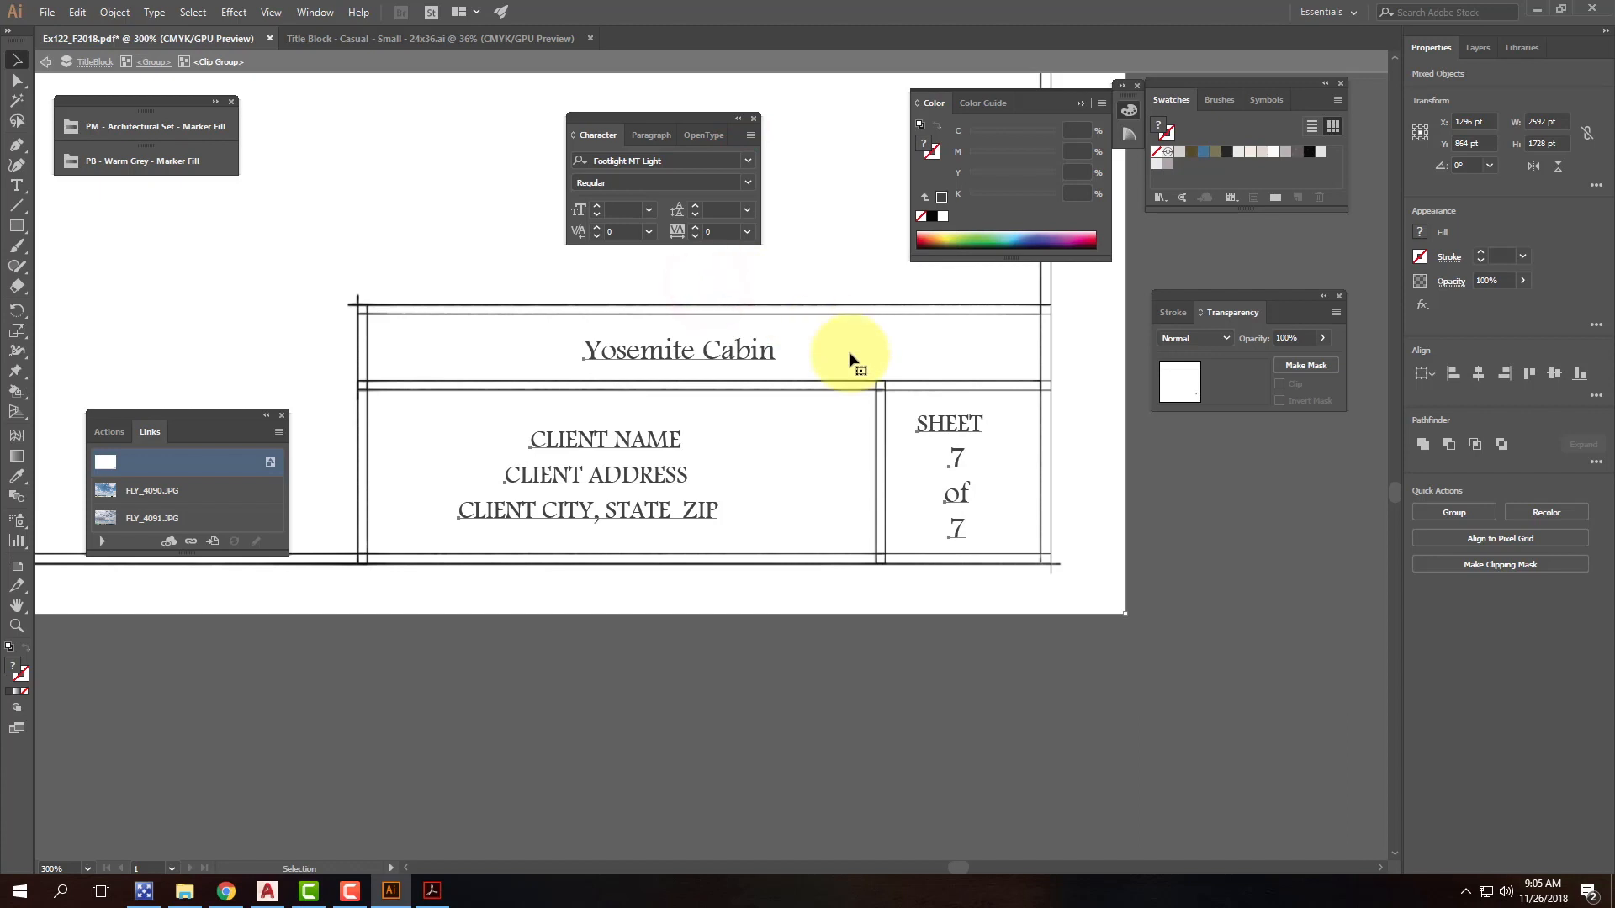
pyautogui.click(1095, 493)
# Step: Change the sheet numbering in the title block to 1 of 1 and finish editing the text
pyautogui.doubleClick(957, 462)
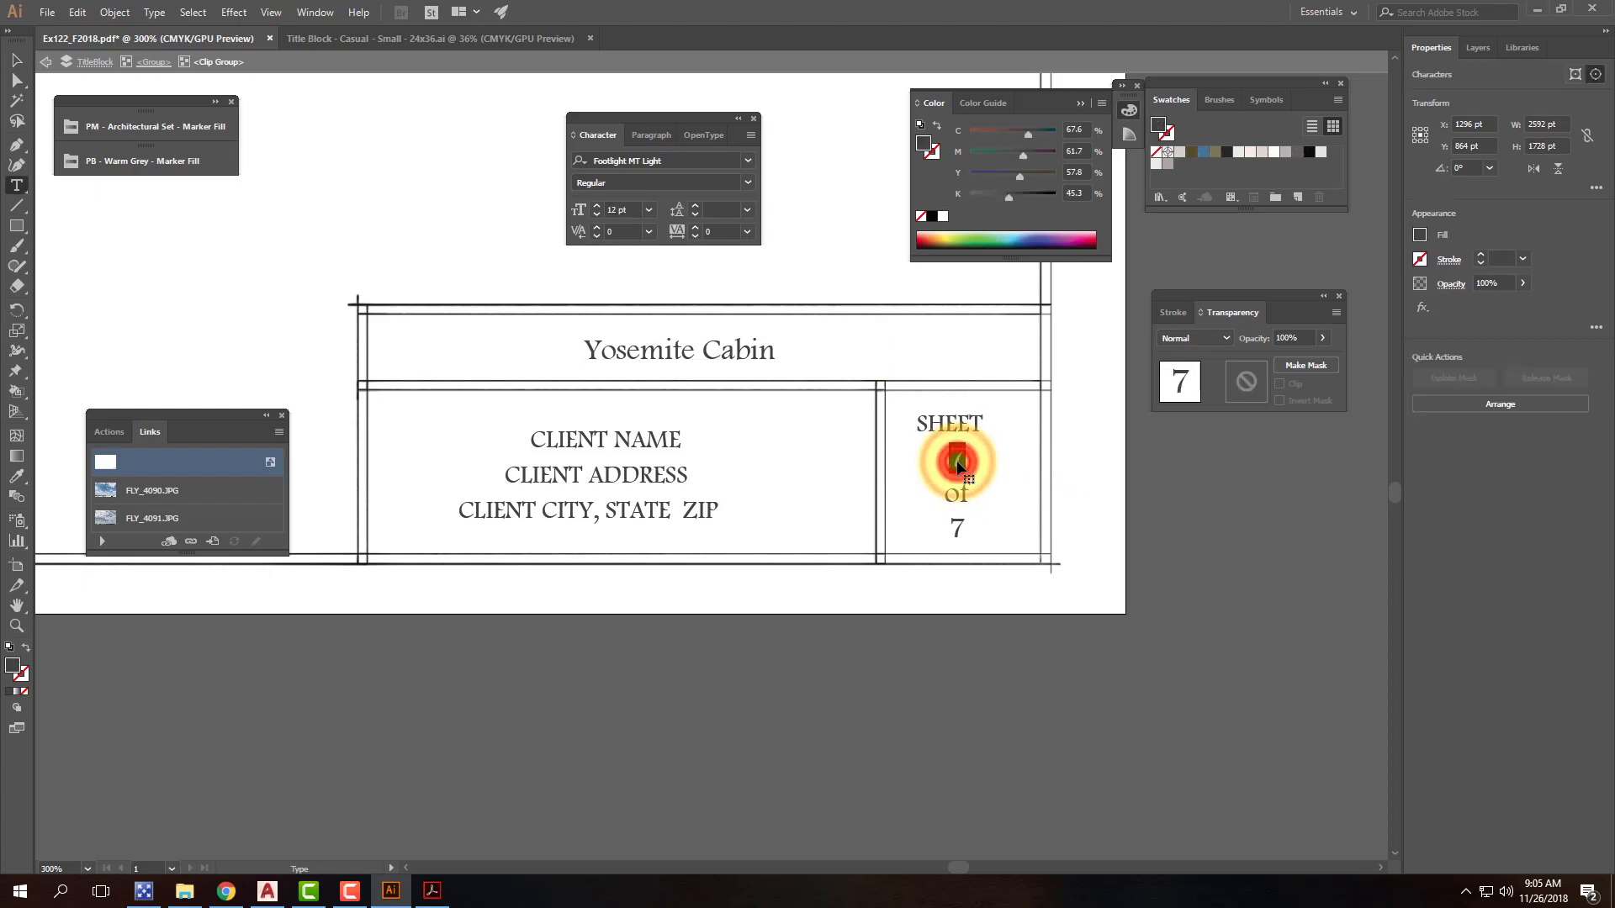
pyautogui.doubleClick(957, 461)
pyautogui.write('1')
pyautogui.doubleClick(960, 533)
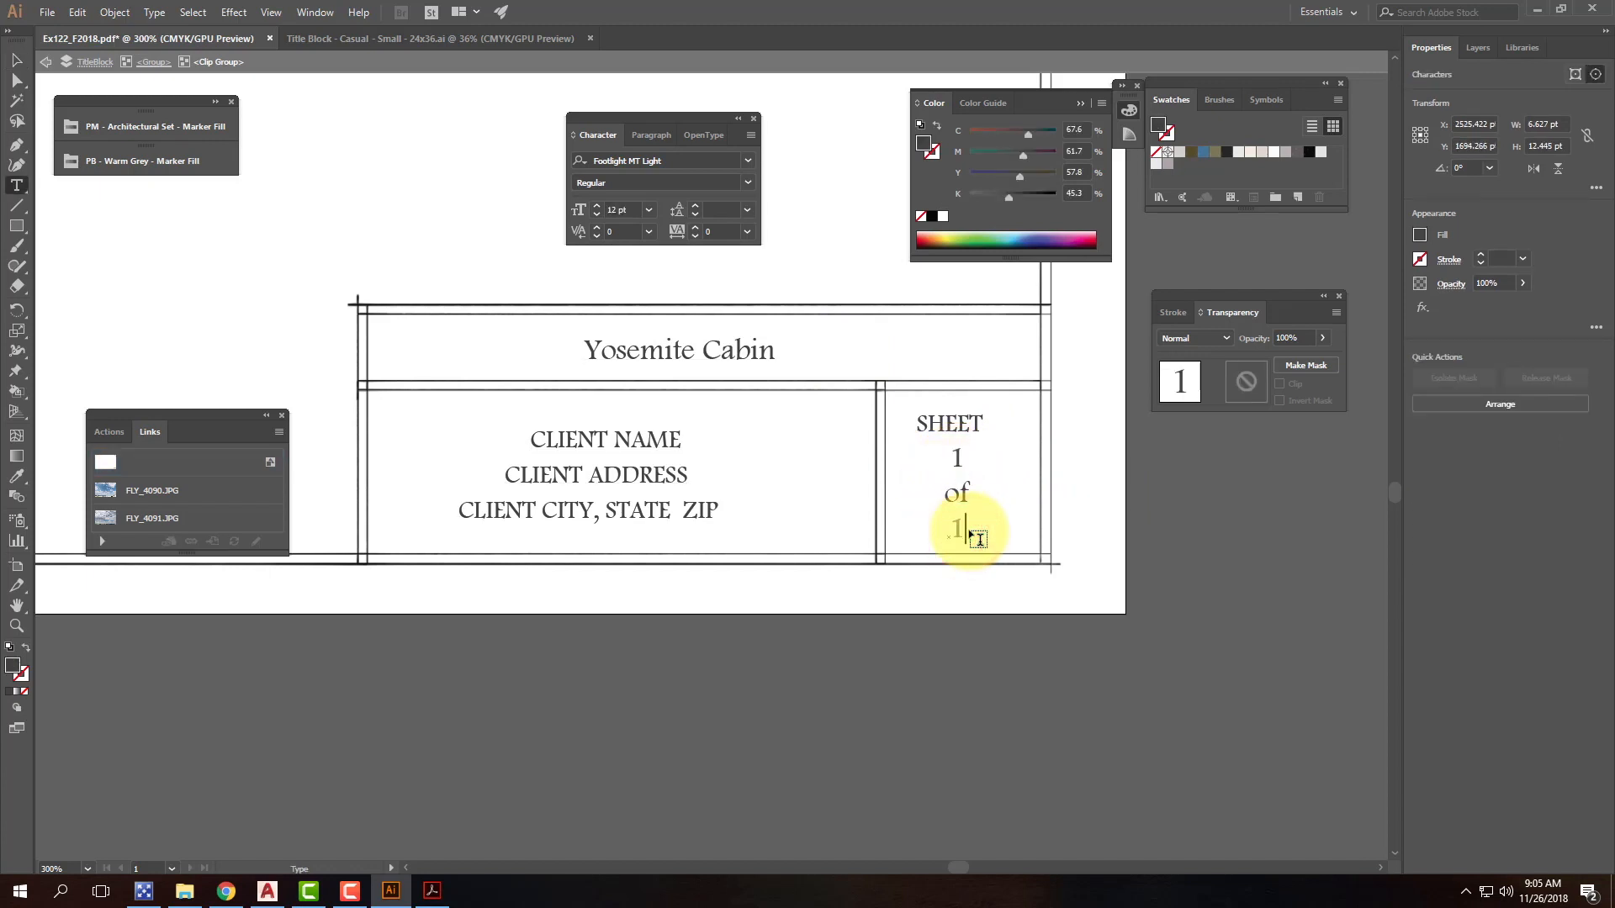
pyautogui.click(949, 422)
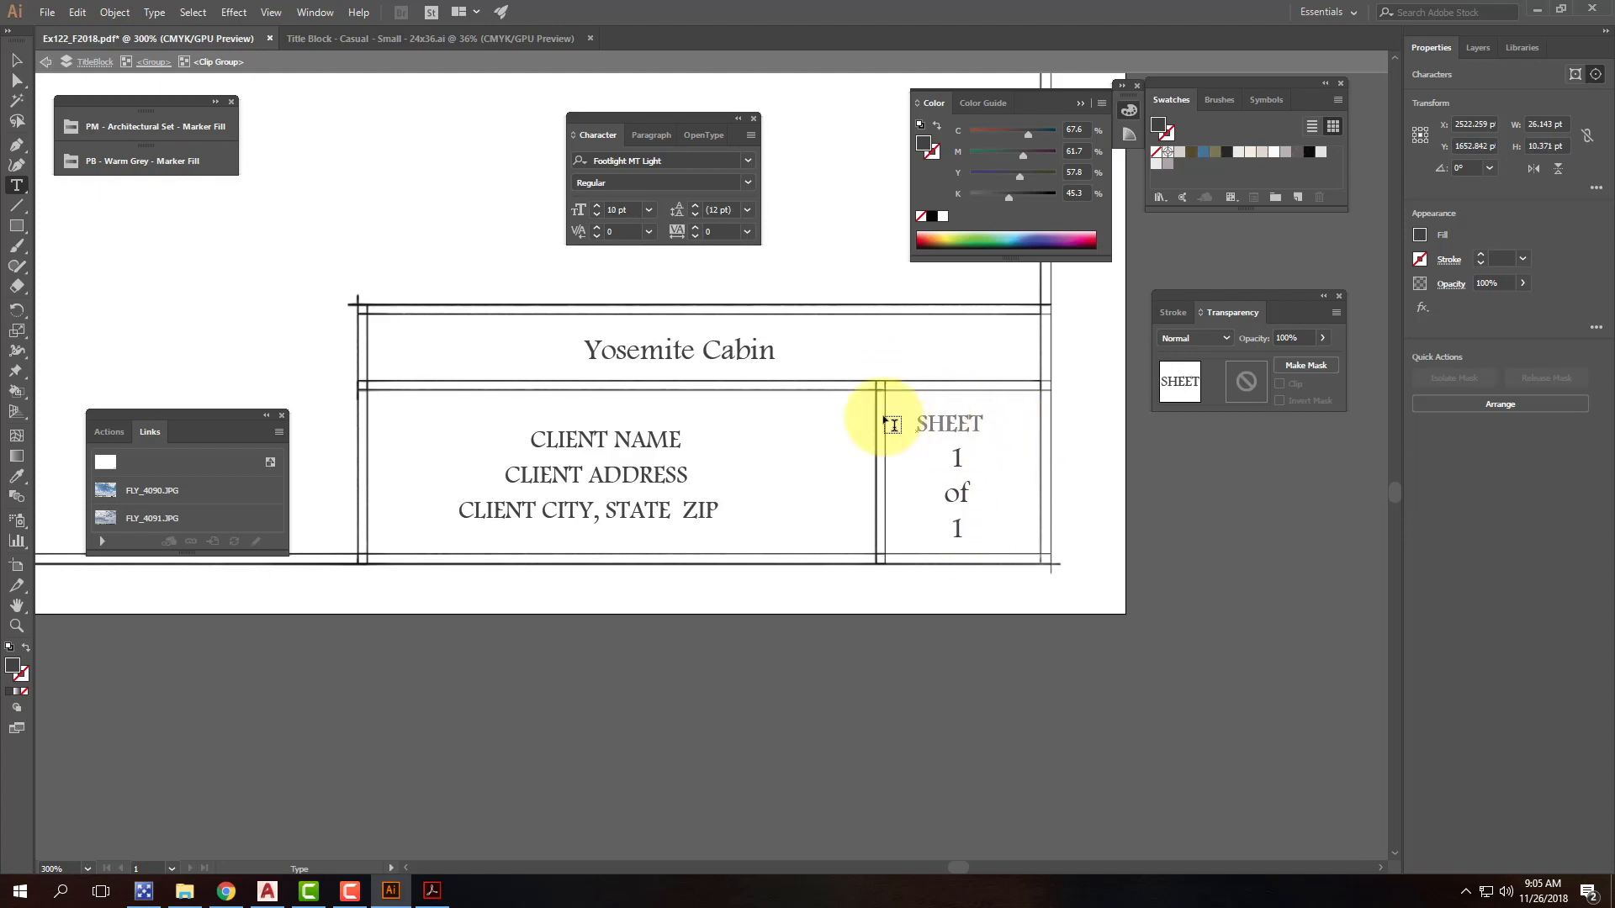
pyautogui.hotkey('ctrl', 'a')
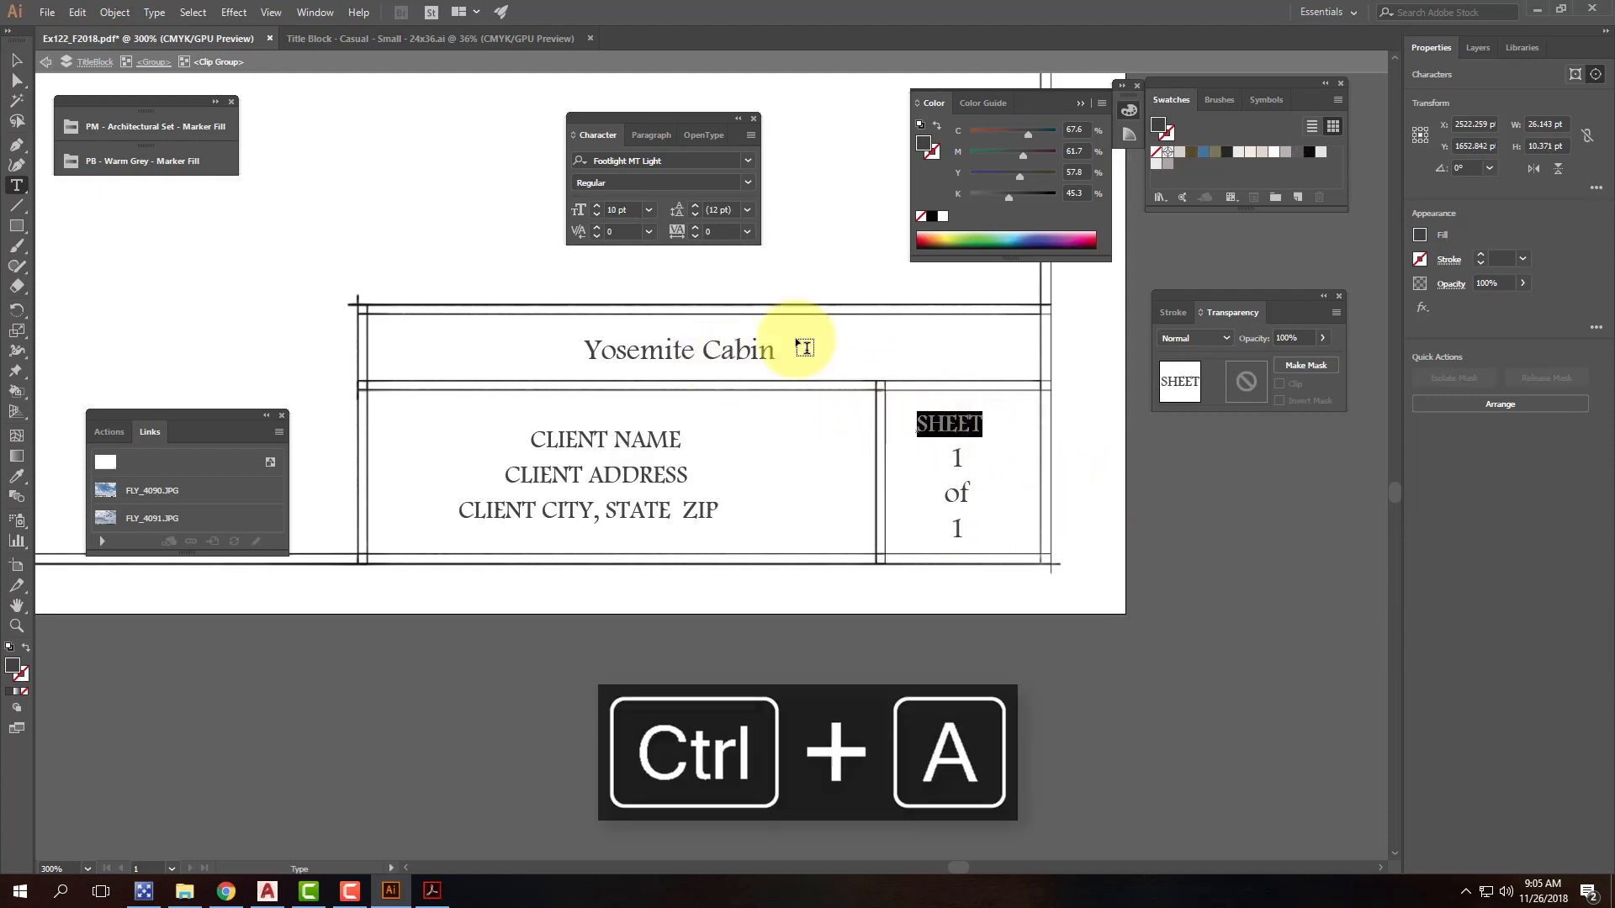
pyautogui.click(16, 59)
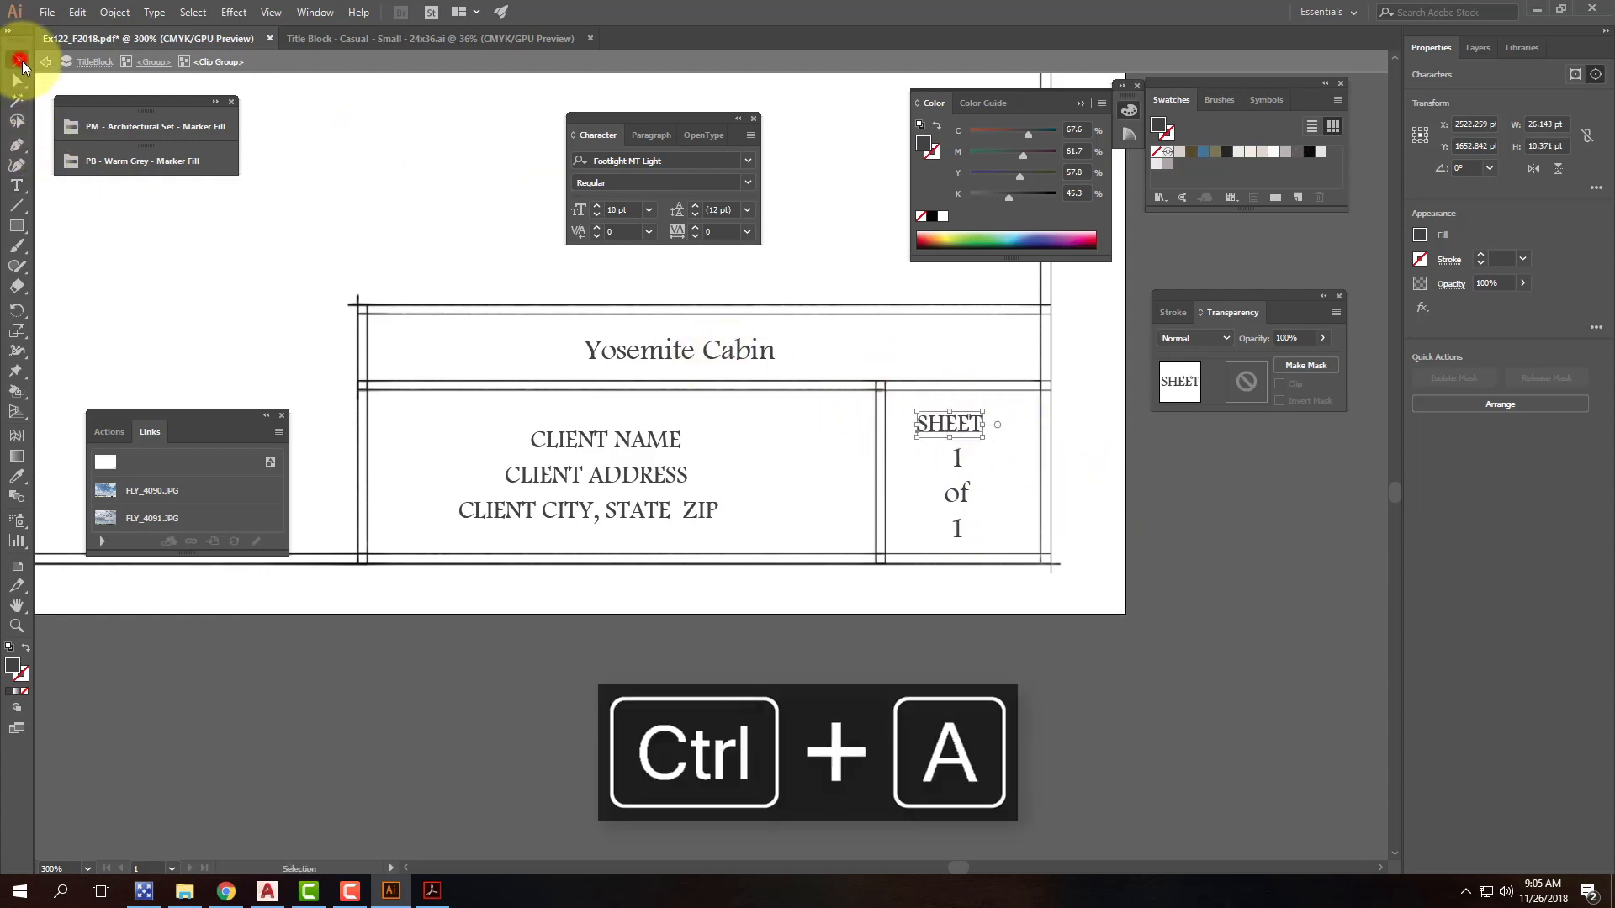
pyautogui.click(997, 463)
pyautogui.moveTo(998, 533); pyautogui.dragTo(942, 431)
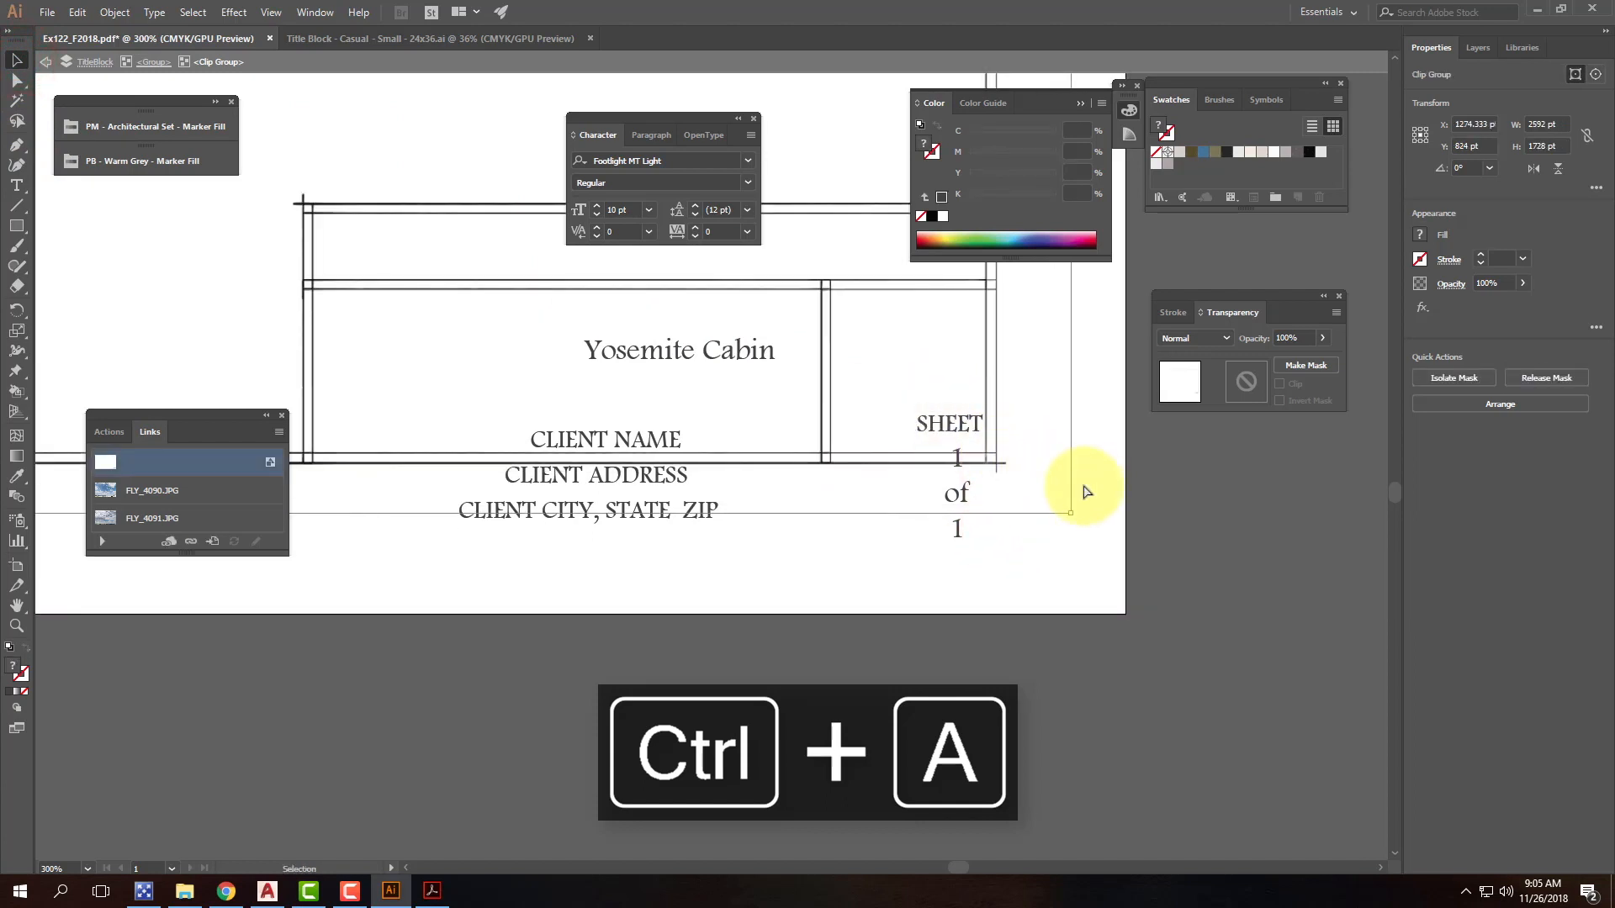
pyautogui.hotkey('ctrl', 'z')
# Step: Align the four sheet numbering text objects by their horizontal centers, using the 1 below SHEET as the key object
pyautogui.click(955, 423)
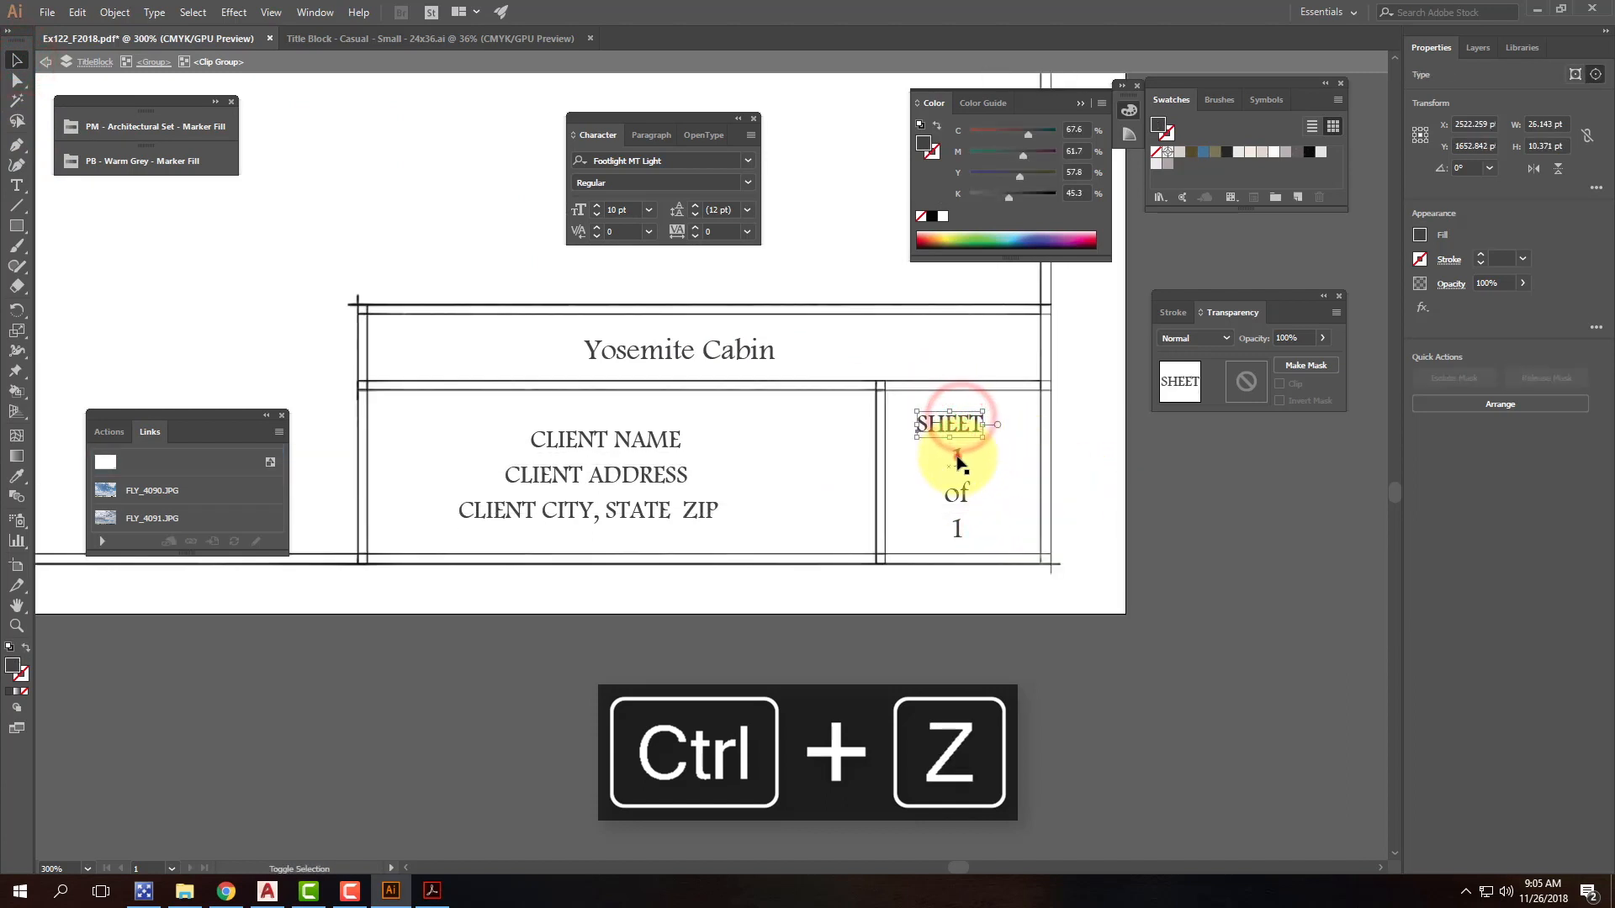
pyautogui.keyDown('shift'); pyautogui.click(956, 458); pyautogui.keyUp('shift')
pyautogui.keyDown('shift'); pyautogui.click(956, 492); pyautogui.keyUp('shift')
pyautogui.keyDown('shift'); pyautogui.click(956, 529); pyautogui.keyUp('shift')
pyautogui.click(957, 461)
pyautogui.click(316, 12)
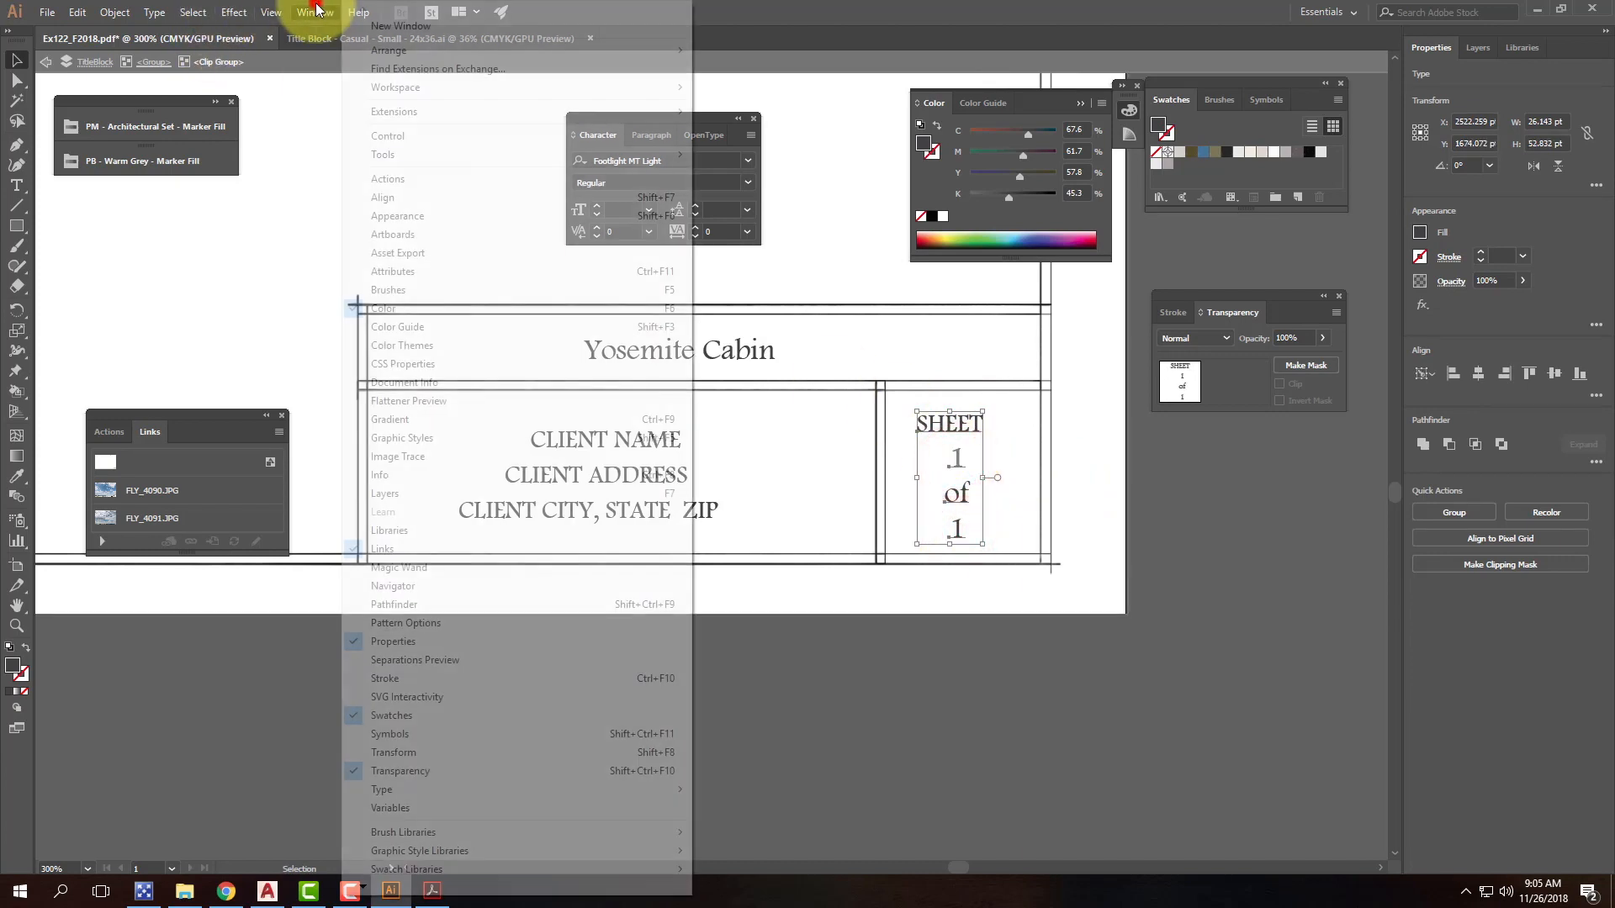
pyautogui.click(410, 197)
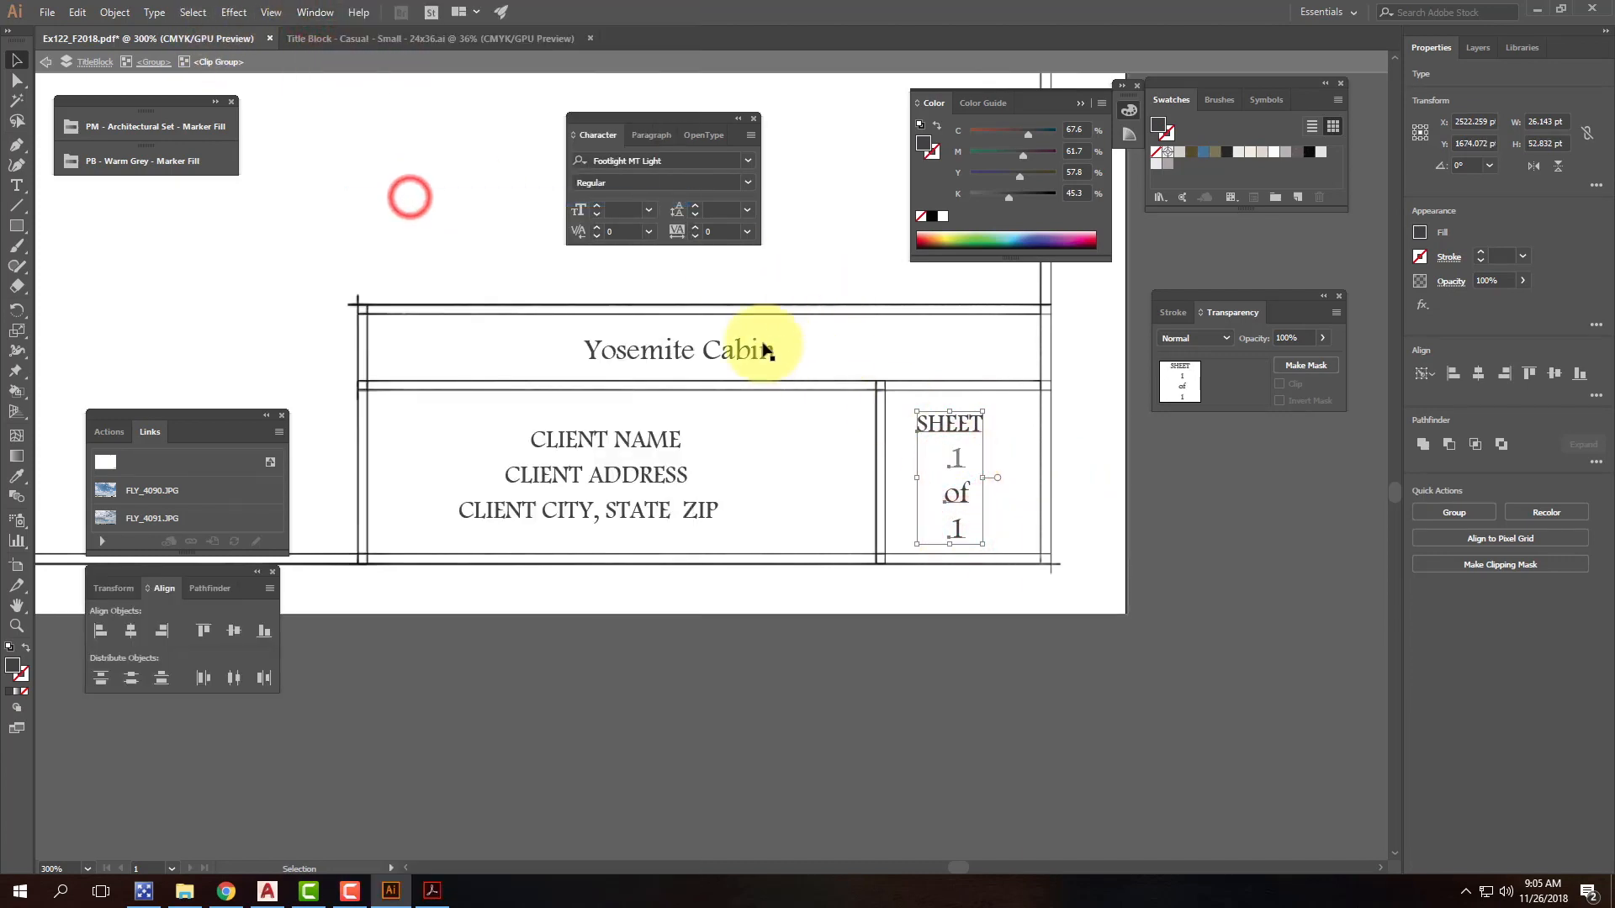
pyautogui.click(131, 631)
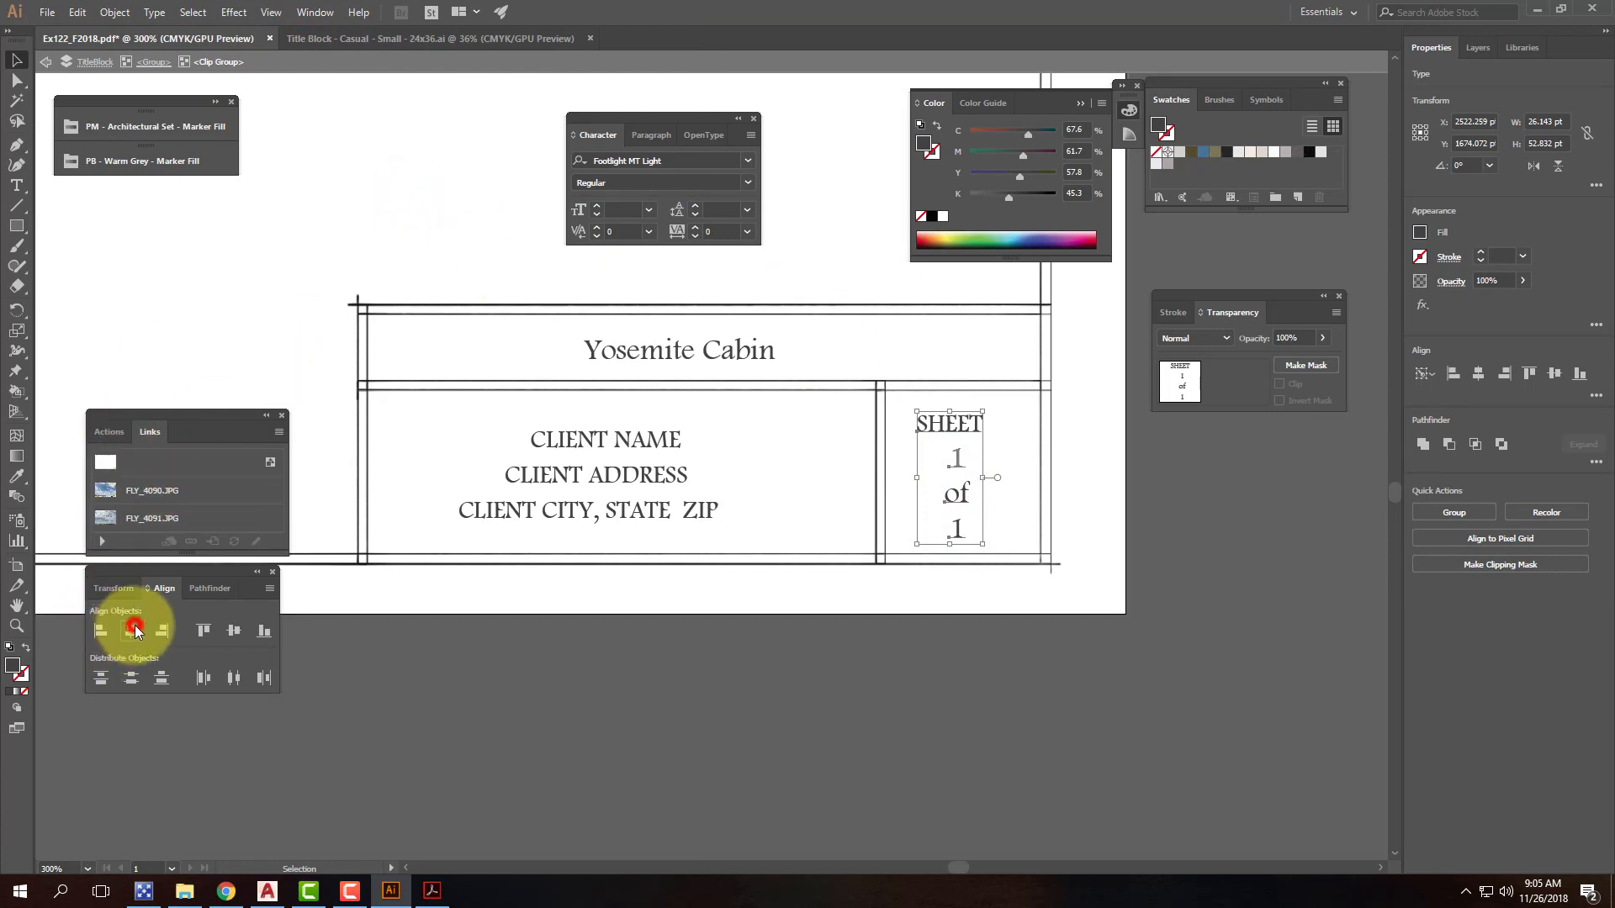
pyautogui.click(1063, 695)
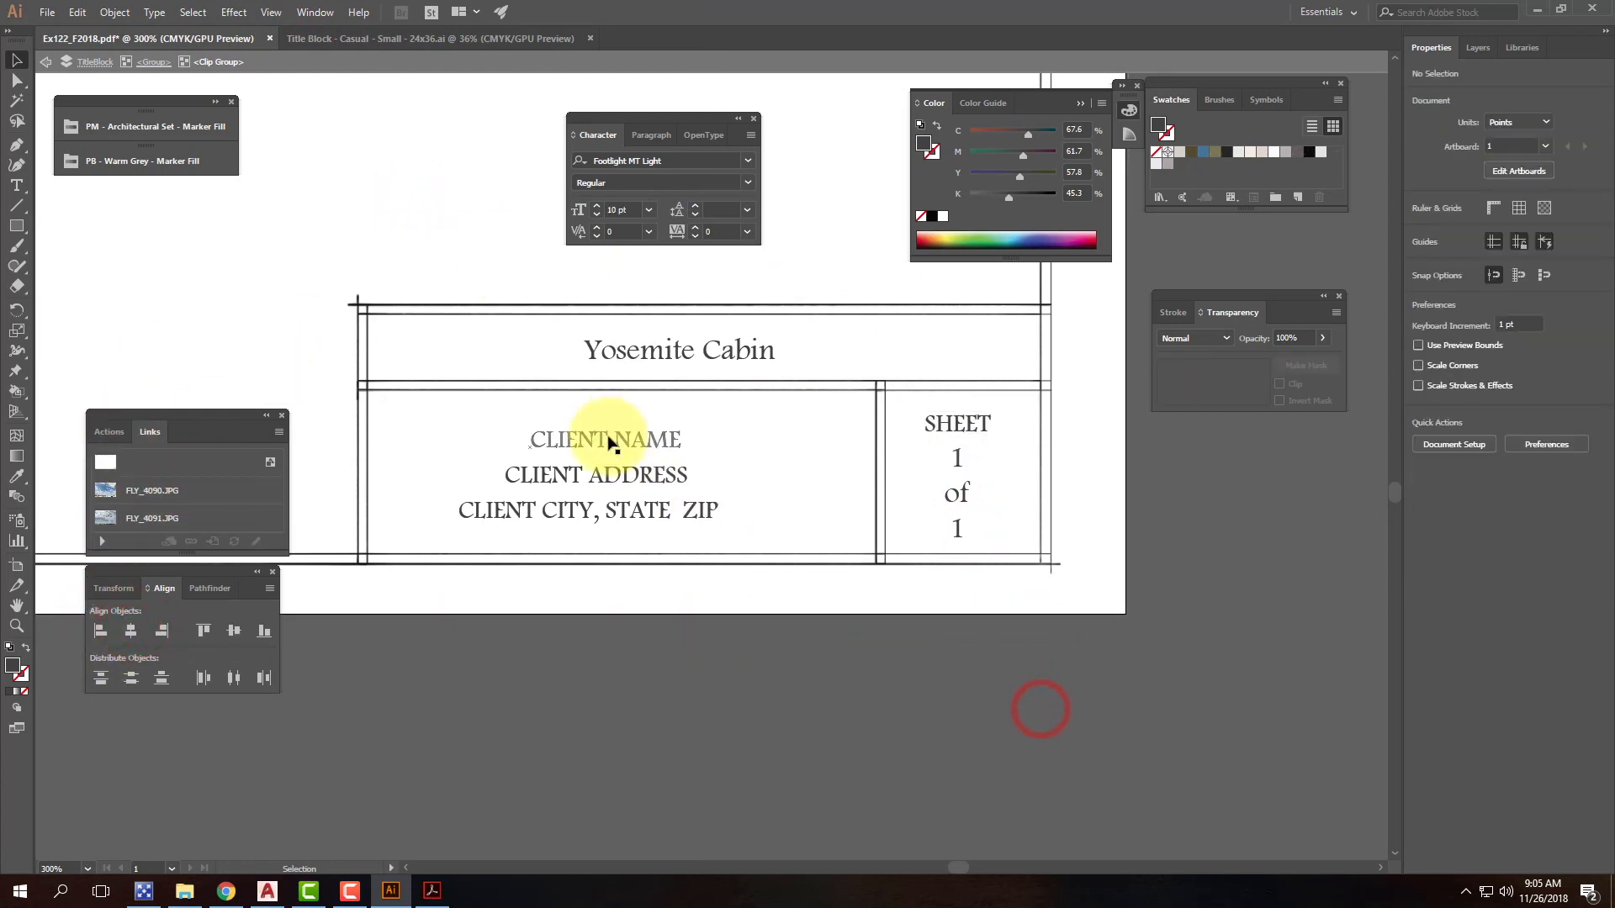
# Step: Align the three client text lines in the title block by their horizontal centers
pyautogui.click(607, 437)
pyautogui.keyDown('shift'); pyautogui.click(610, 476); pyautogui.keyUp('shift')
pyautogui.keyDown('shift'); pyautogui.click(612, 510); pyautogui.keyUp('shift')
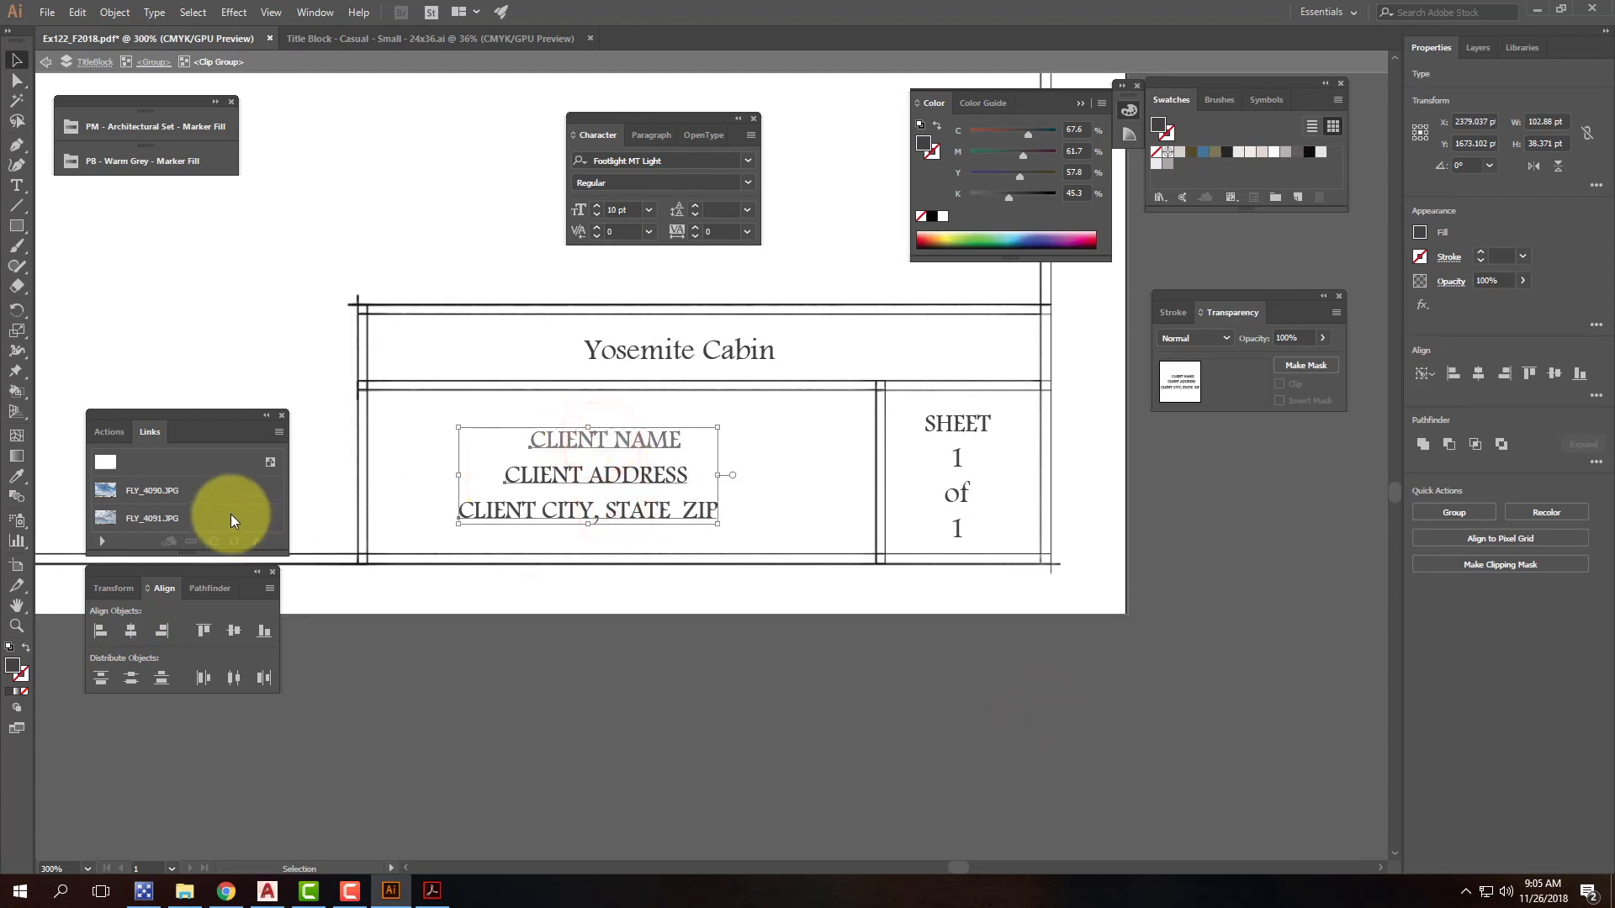
pyautogui.click(130, 633)
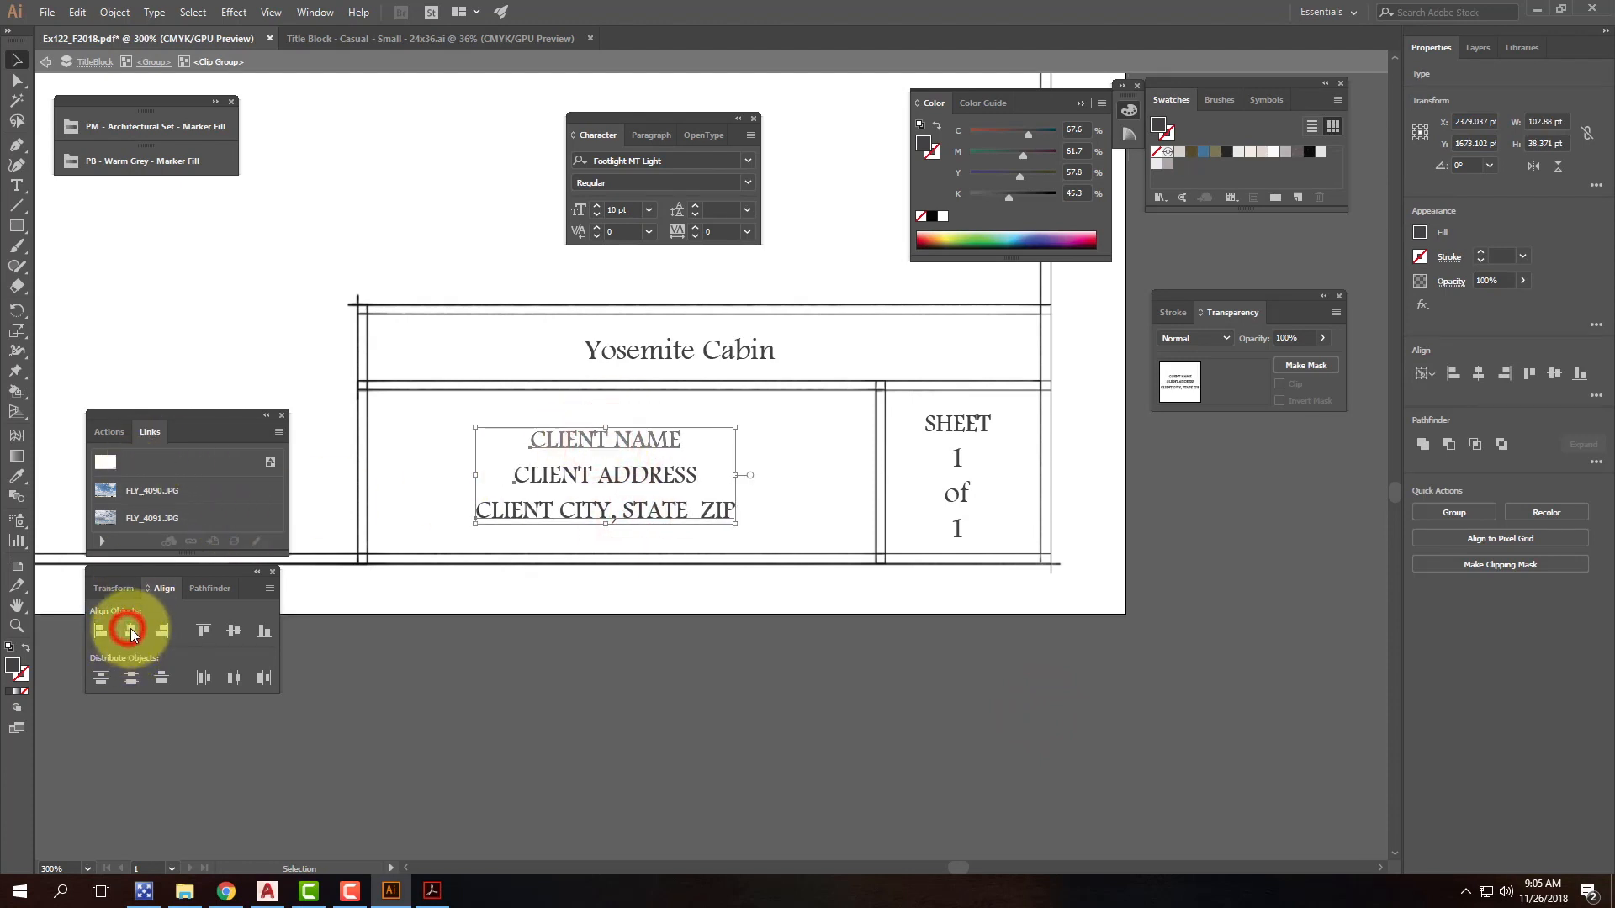
pyautogui.click(658, 716)
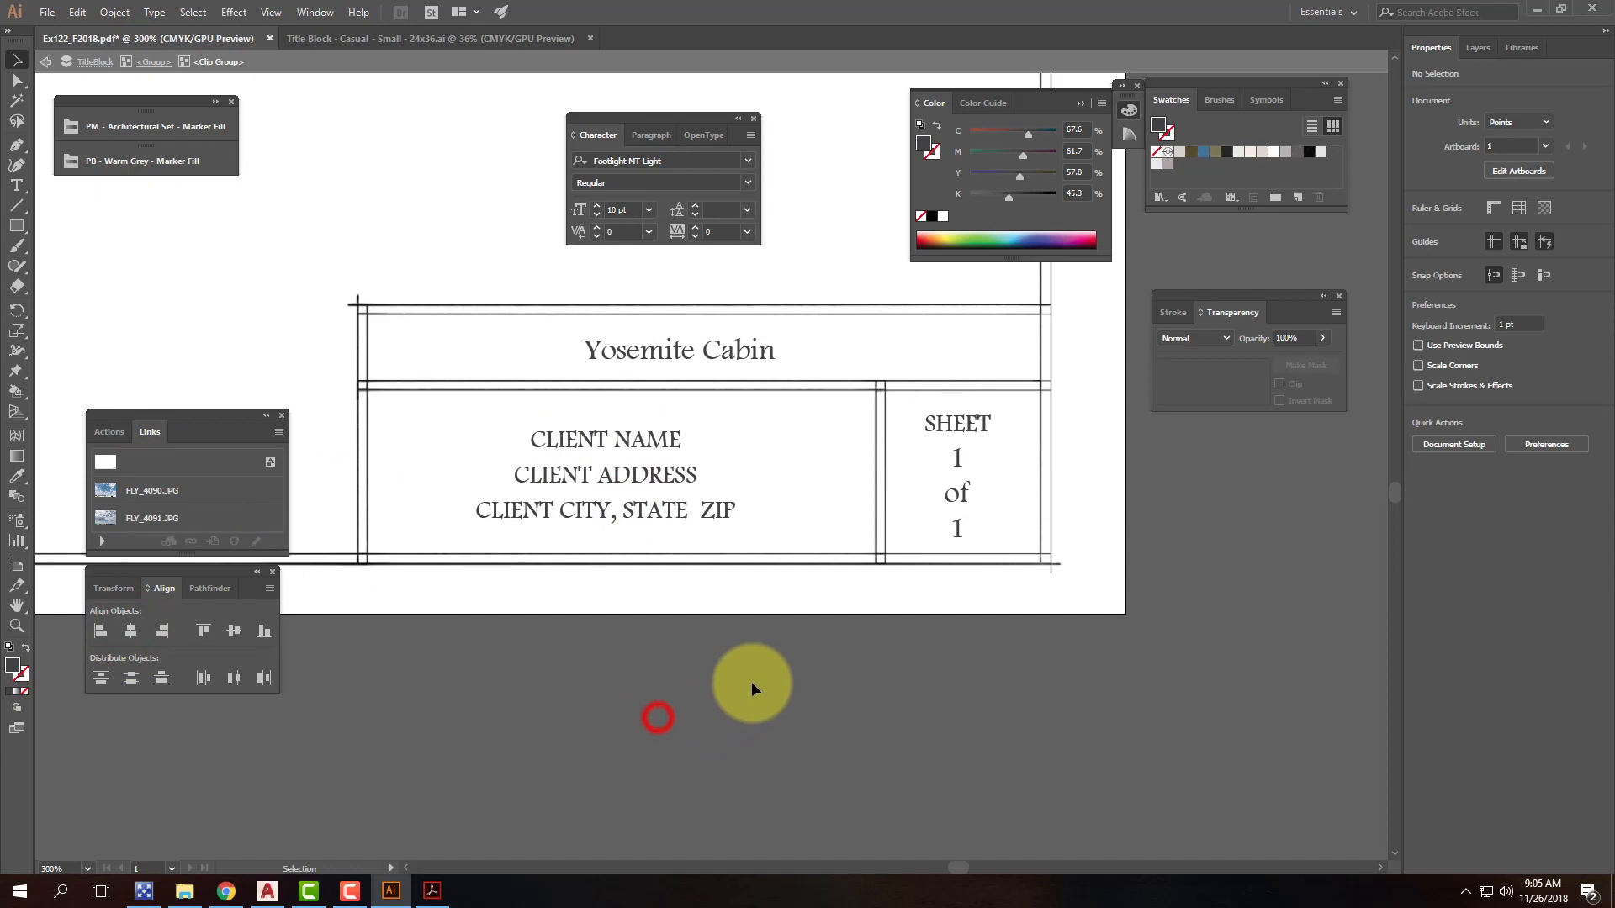
# Step: Replace the CLIENT NAME text in the title block with the client's full name and finish editing the text
pyautogui.doubleClick(642, 438)
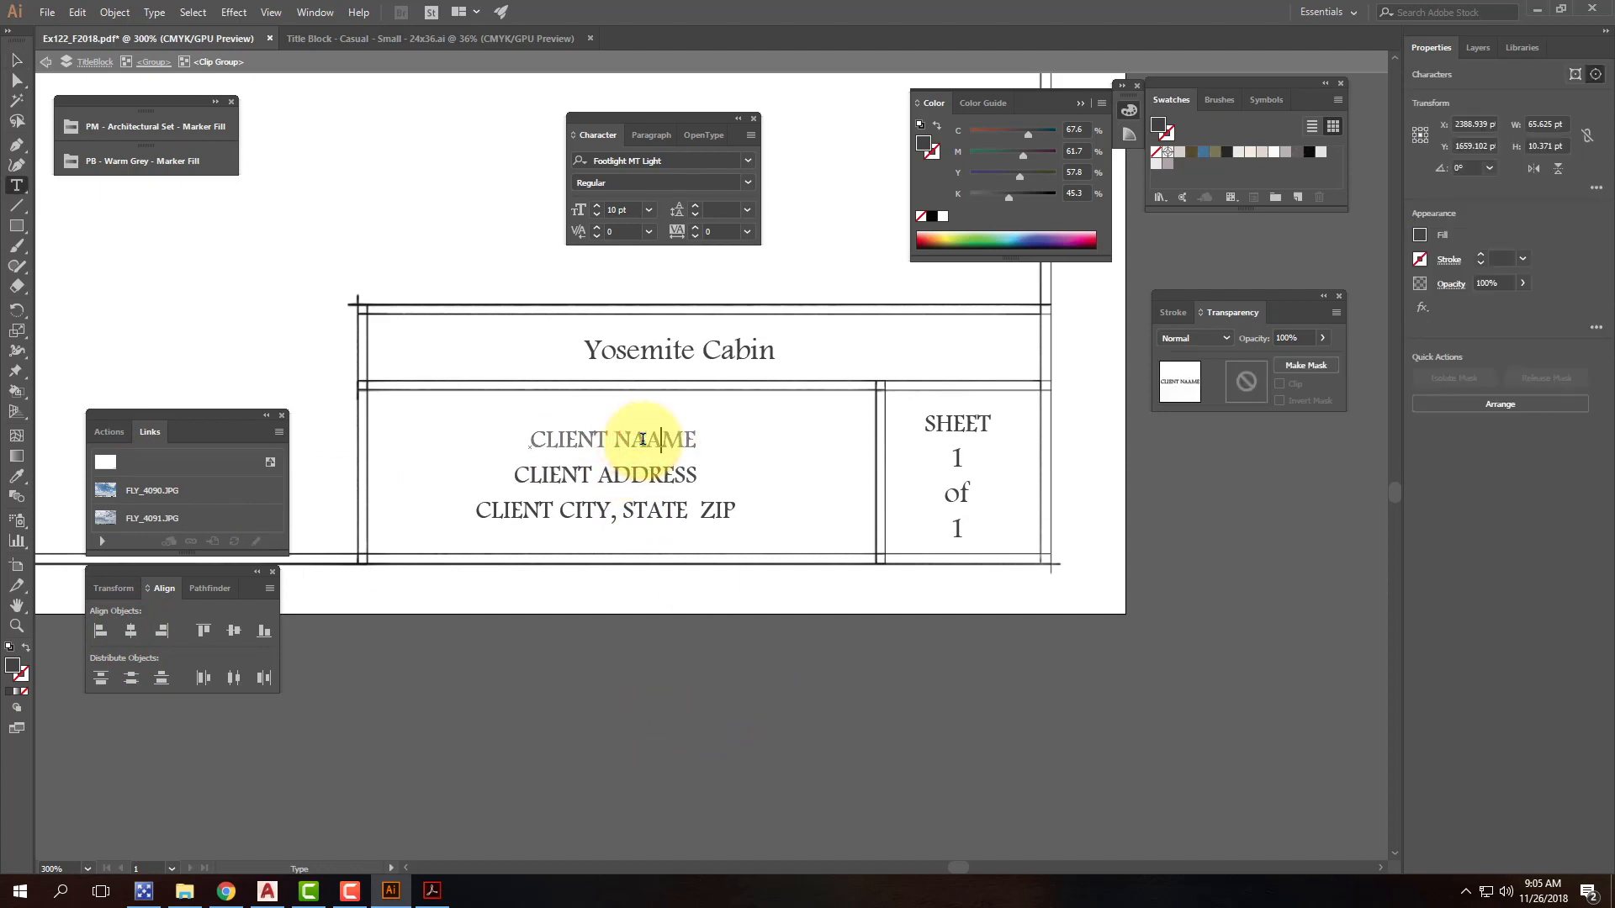
pyautogui.hotkey('ctrl', 'a')
pyautogui.write('G')
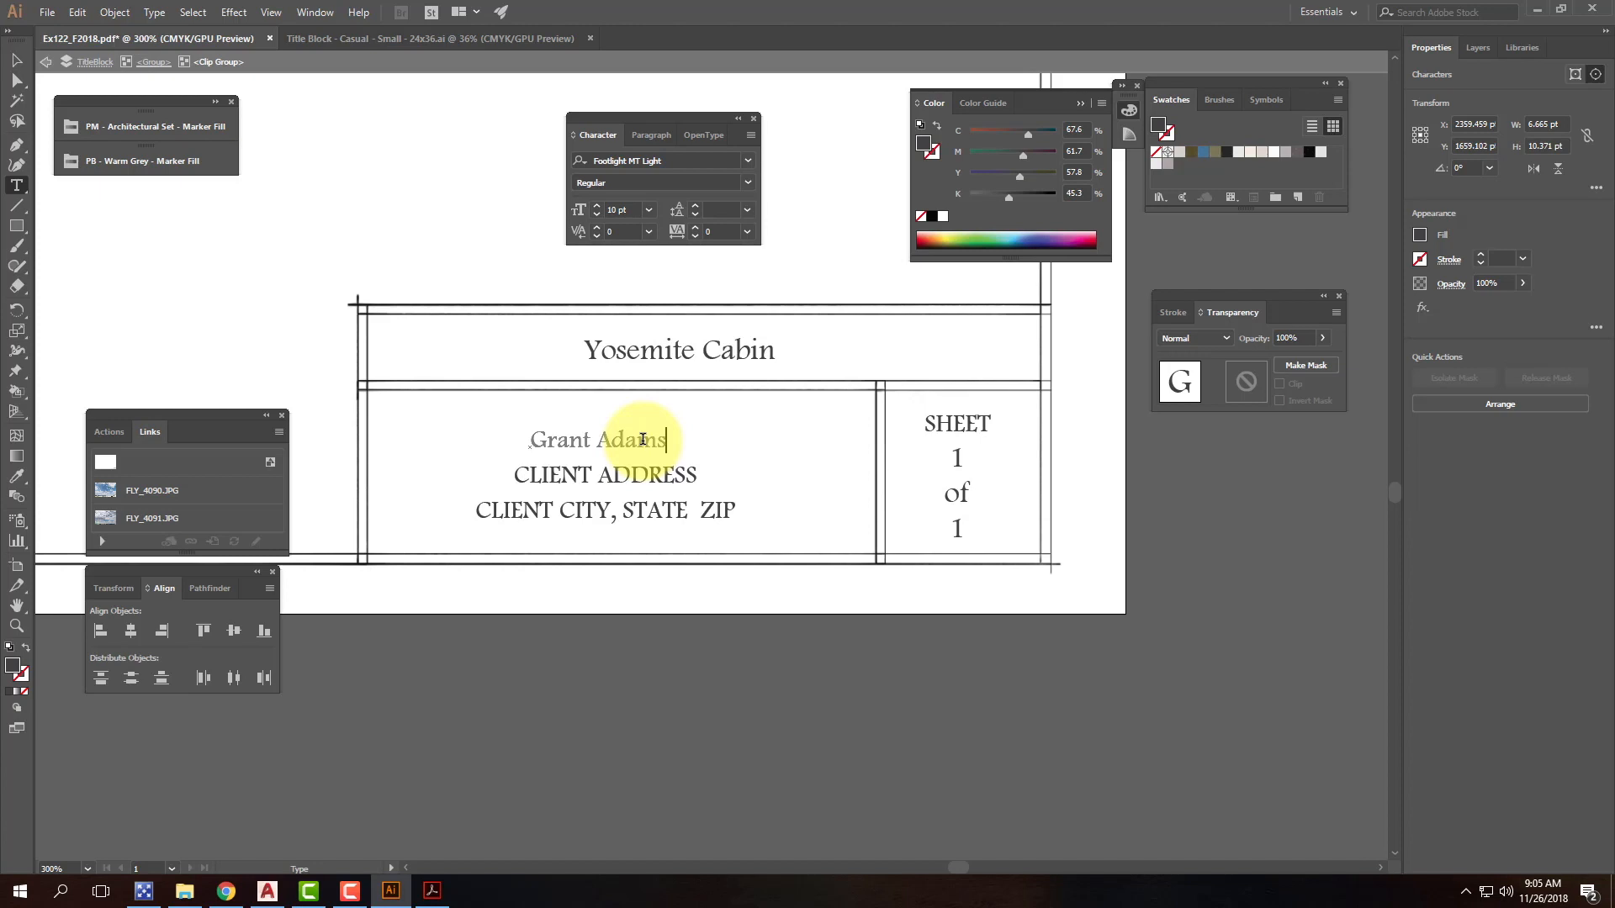
pyautogui.hotkey('ctrl', '-')
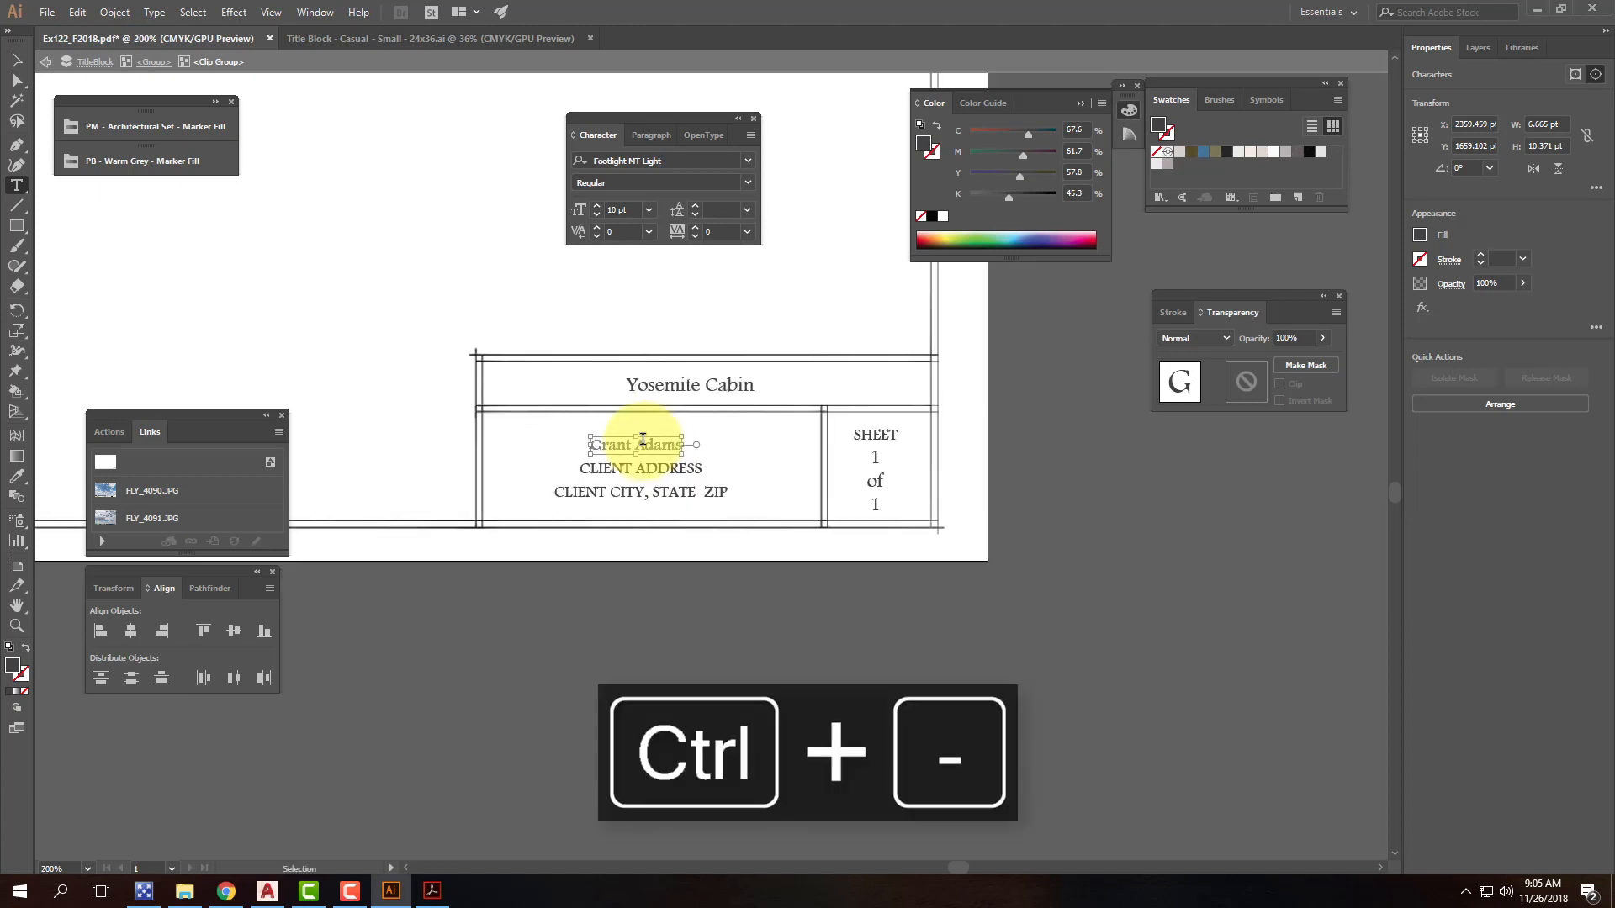
pyautogui.hotkey('ctrl', '0')
pyautogui.click(16, 60)
pyautogui.click(1331, 685)
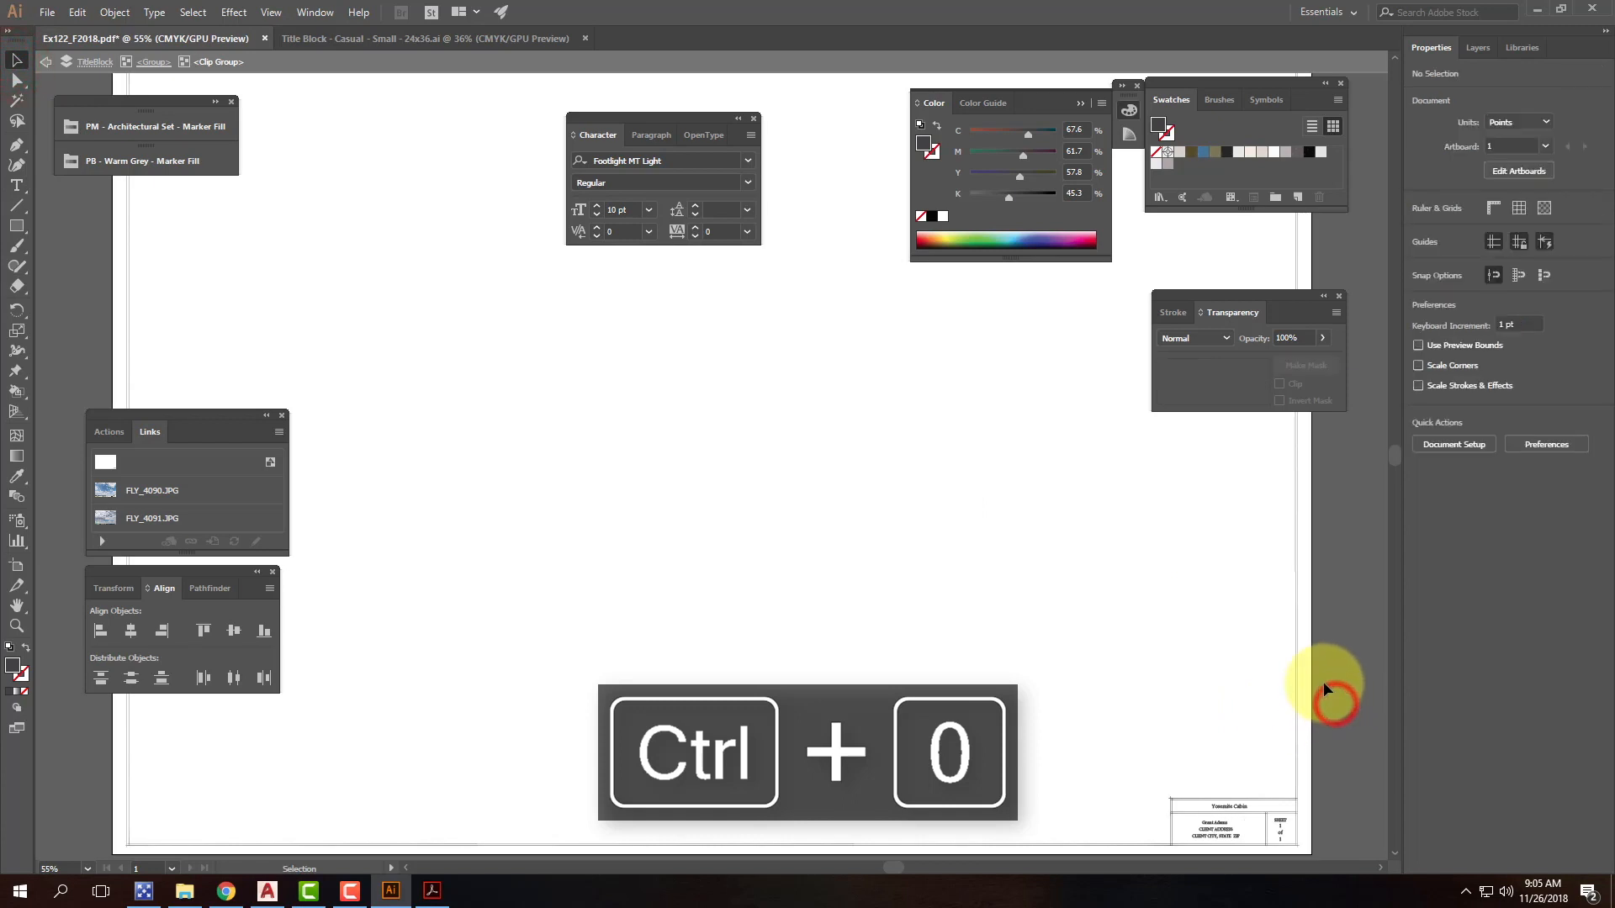
# Step: Set the title block clip group's blending mode to Multiply and exit isolation mode back to the whole drawing
pyautogui.click(1148, 481)
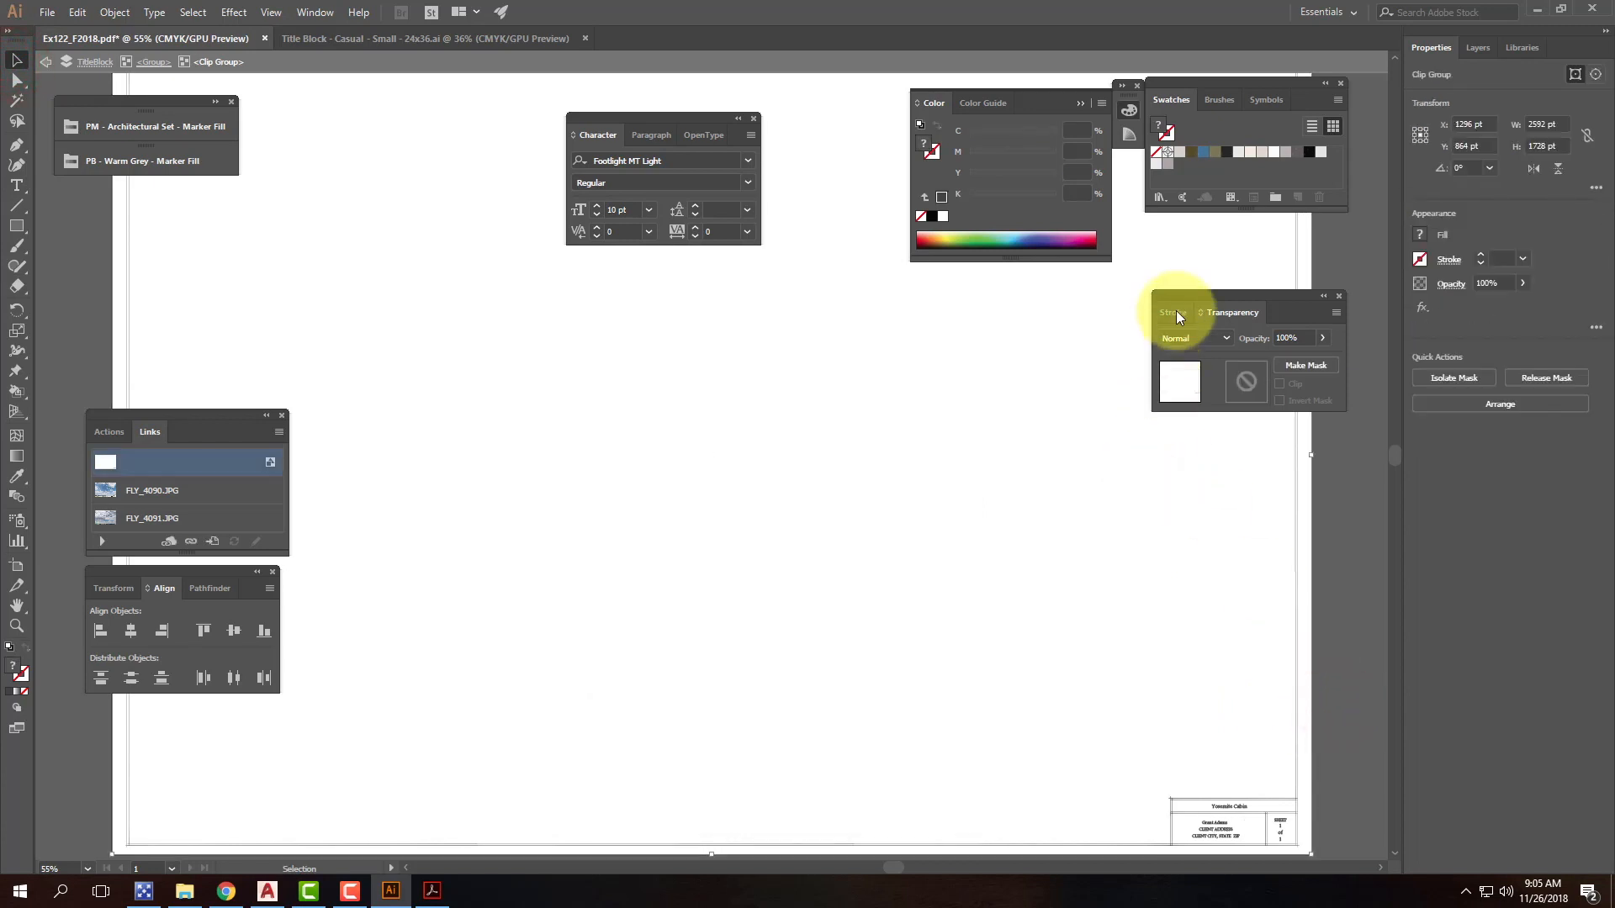
pyautogui.click(1176, 338)
pyautogui.click(1189, 397)
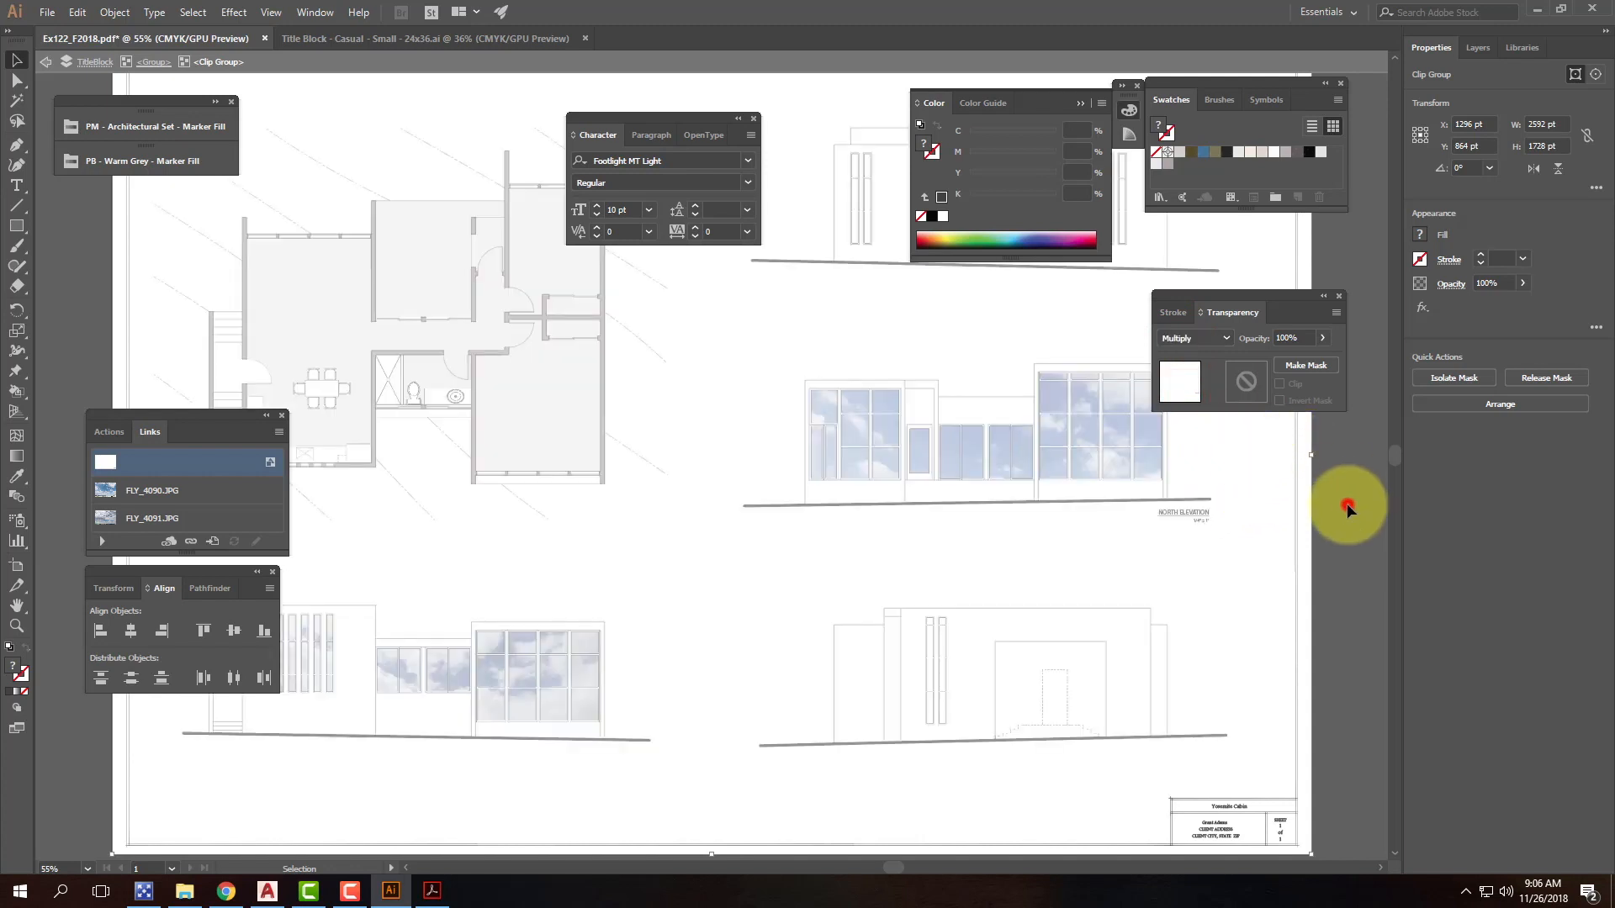
pyautogui.click(1346, 509)
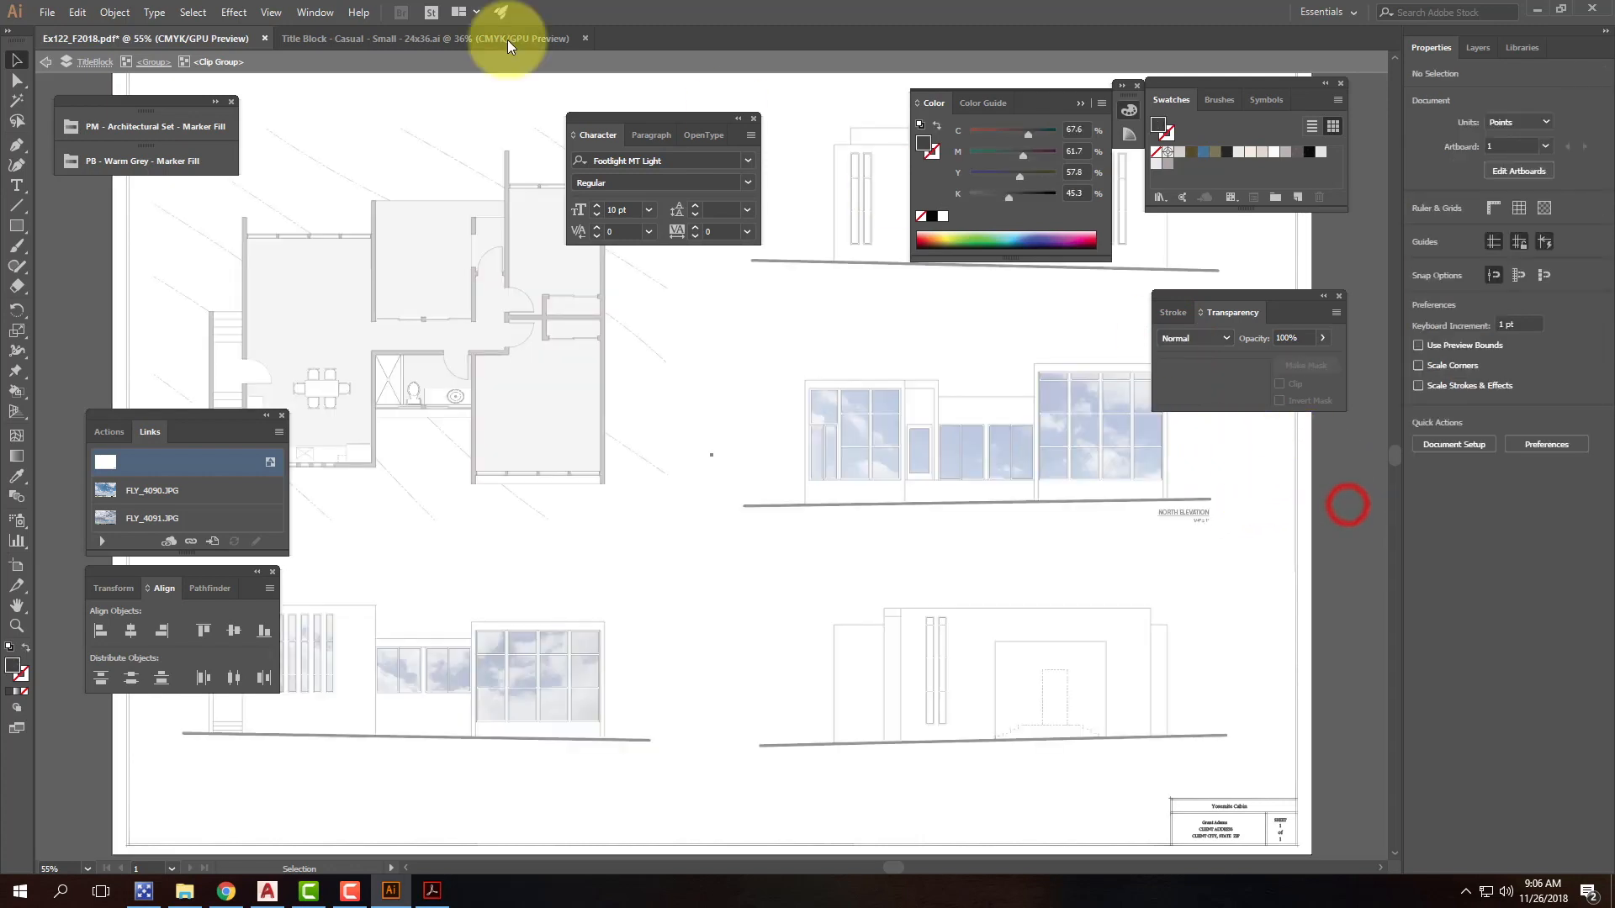
pyautogui.click(43, 67)
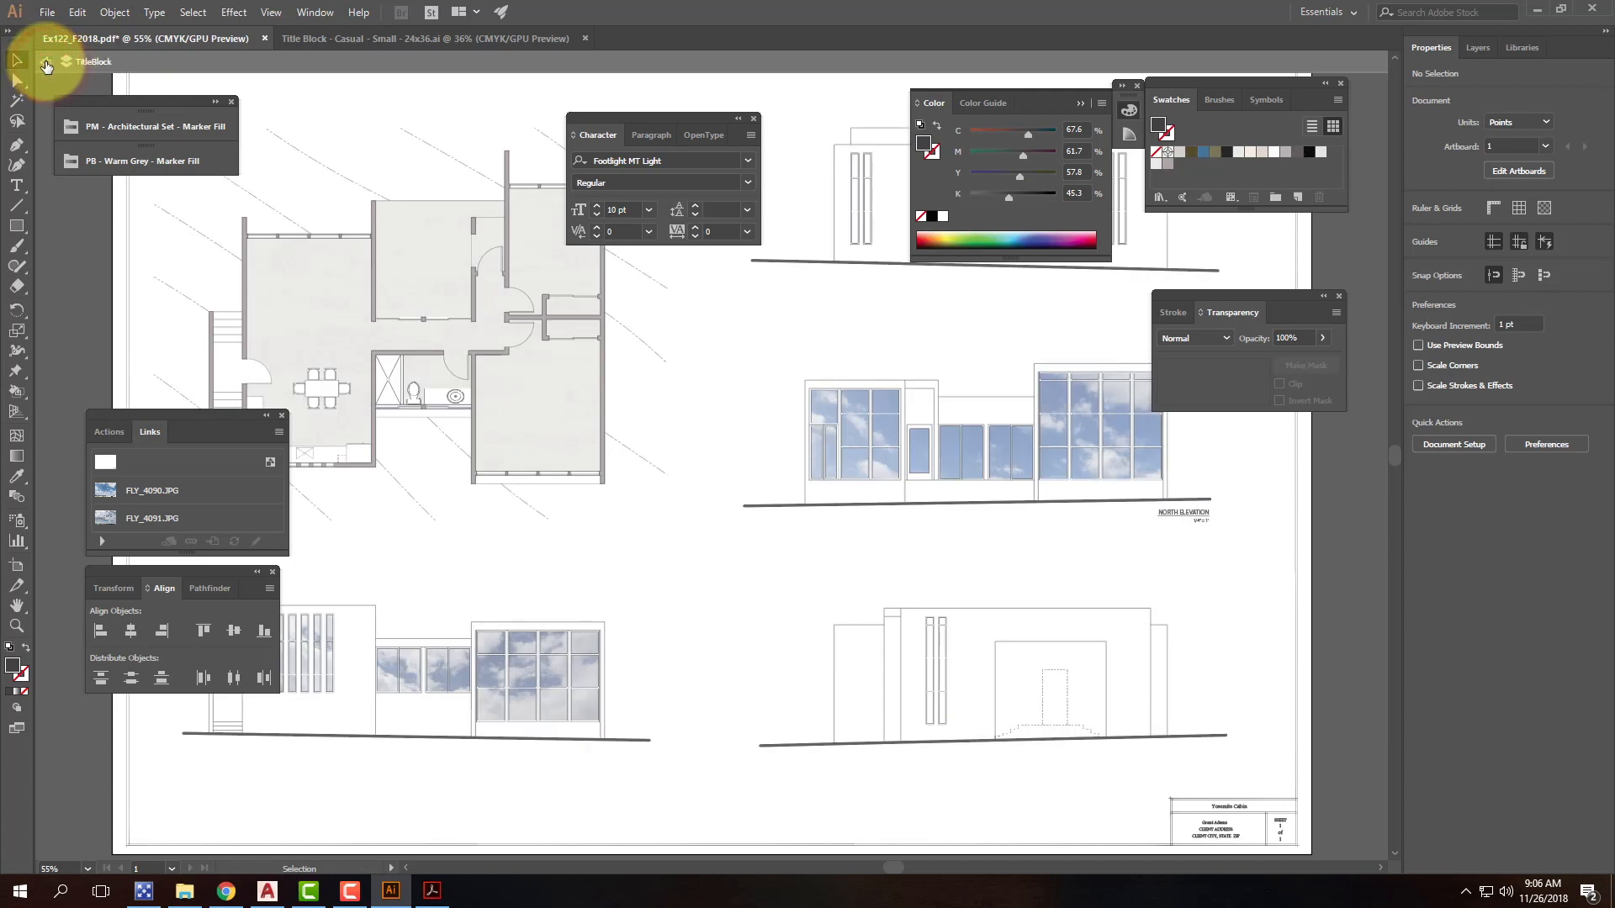
pyautogui.click(46, 63)
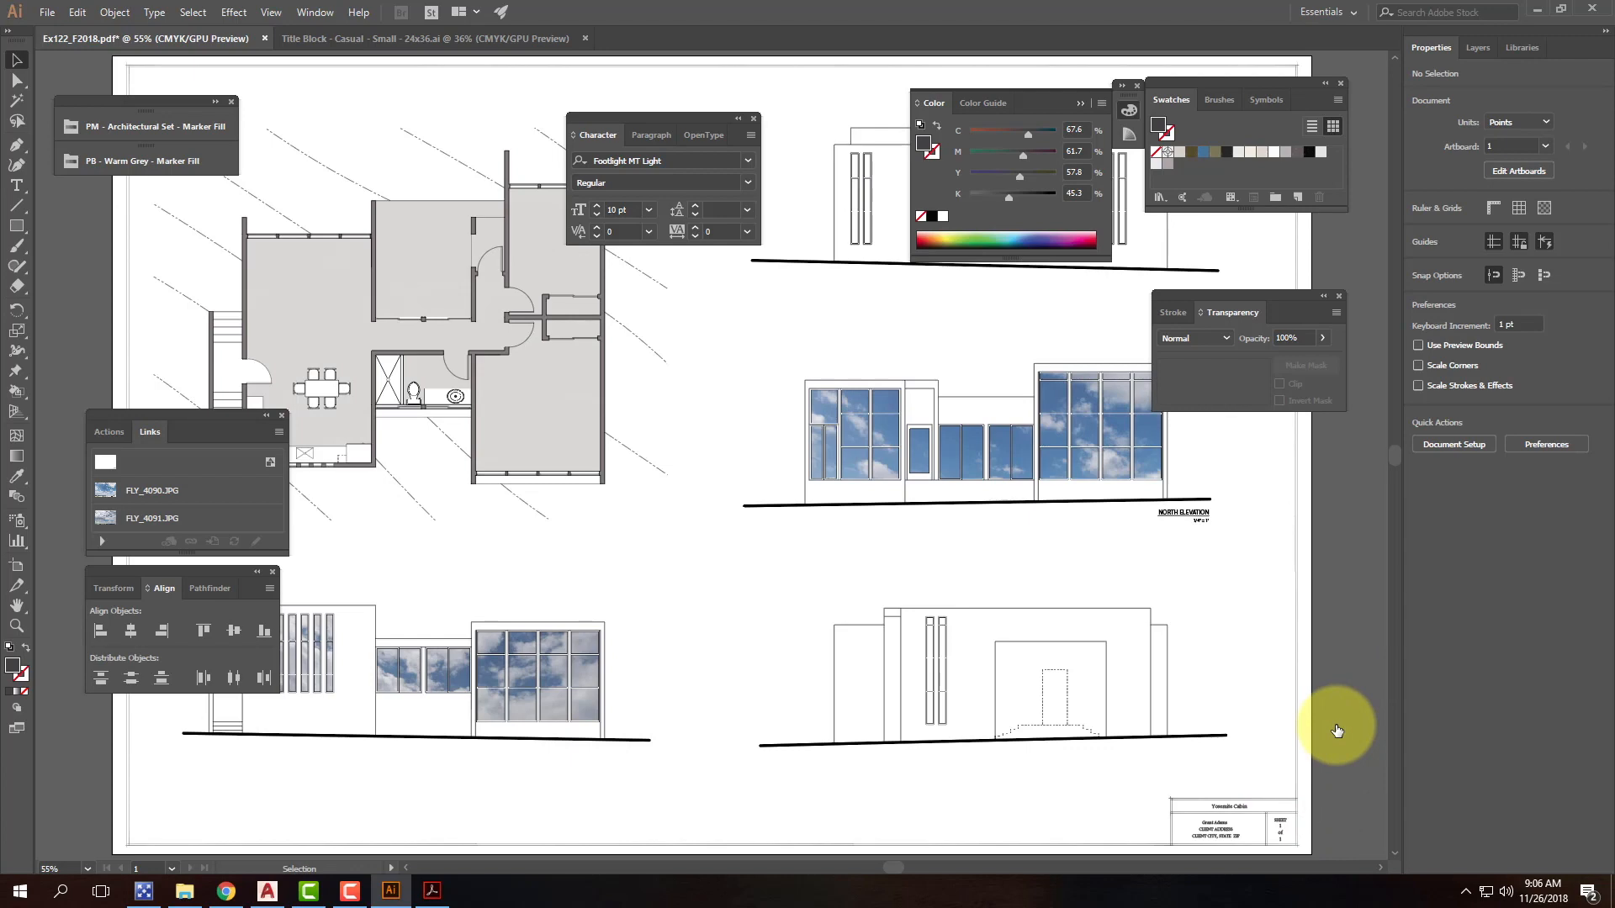
# Step: Place the embedded file Drawing Scale - Casual - 1-4 Scale just below the floor plan, keeping the substituted font
pyautogui.click(47, 12)
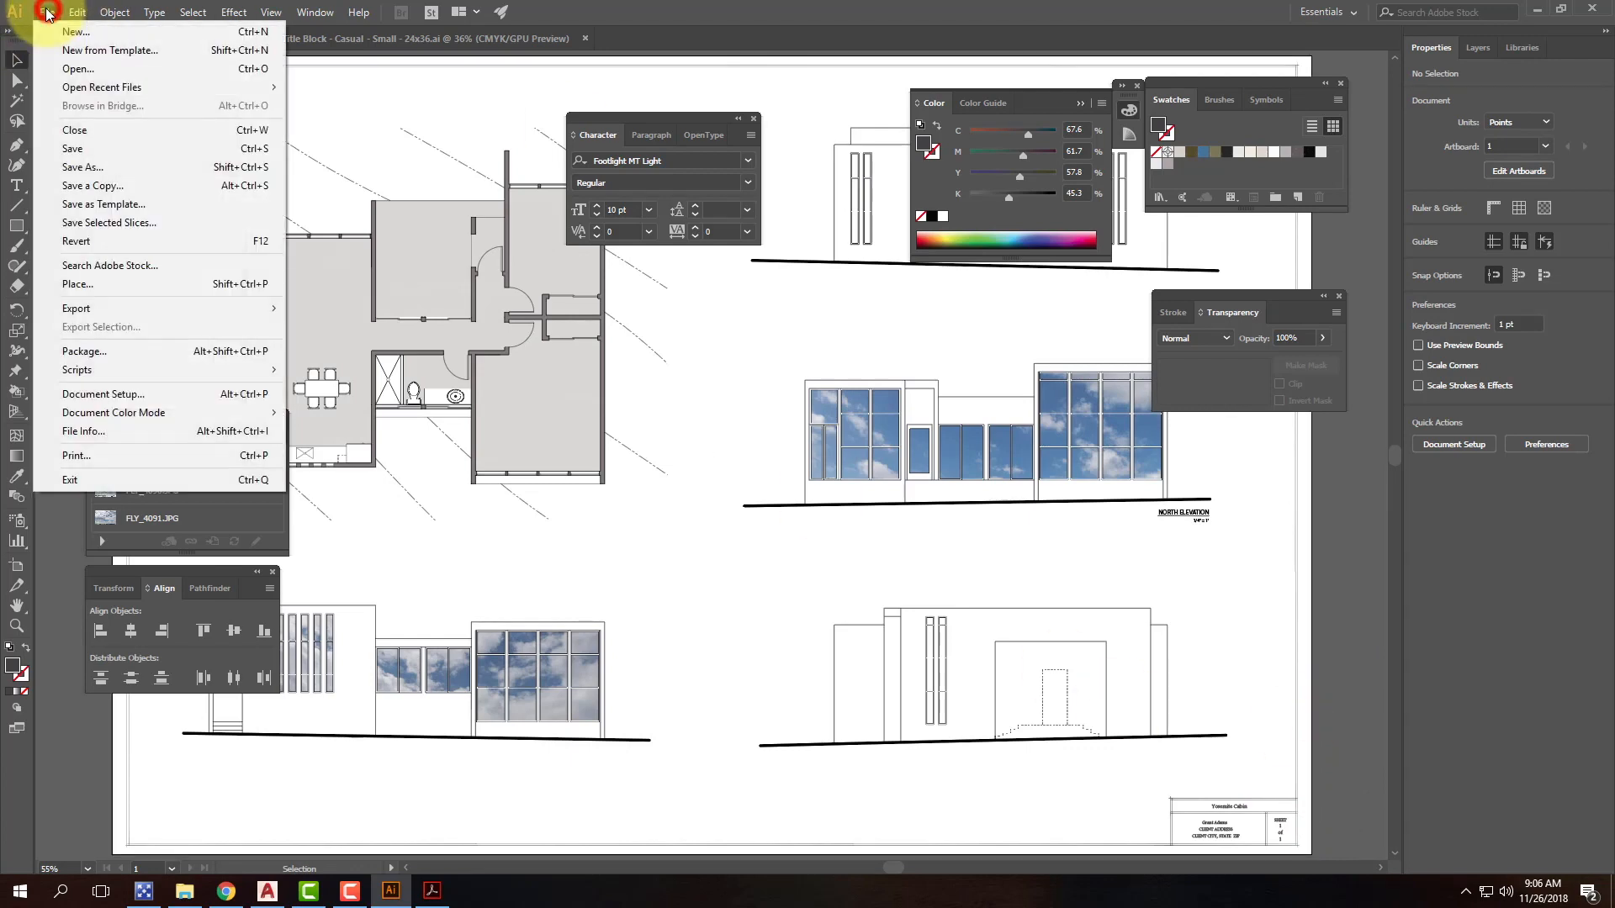
pyautogui.click(77, 283)
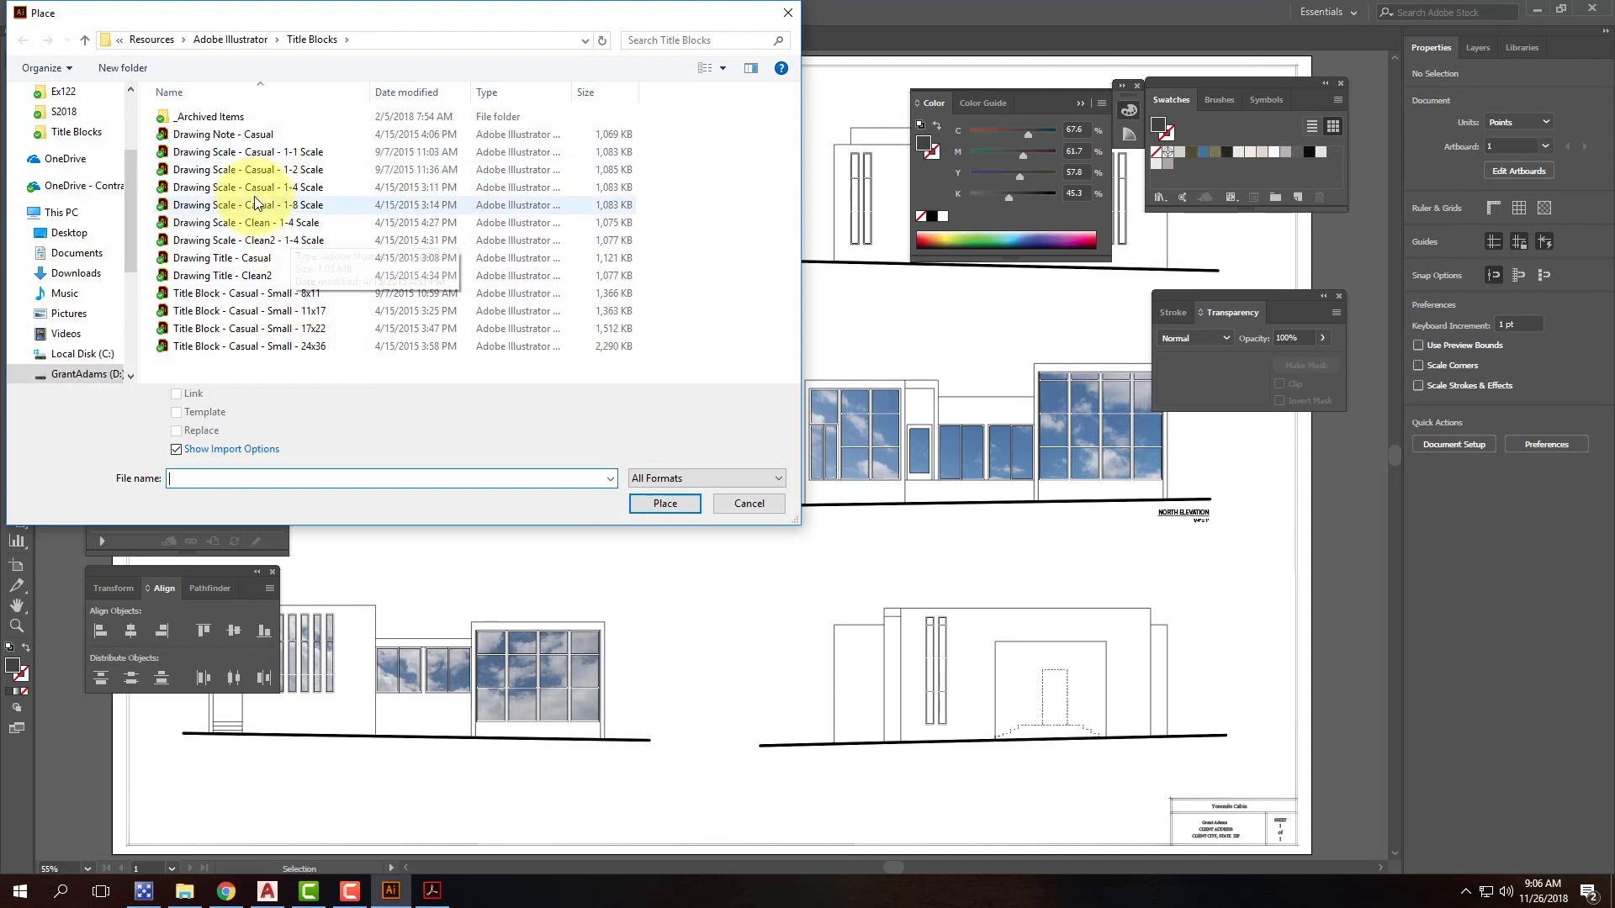
pyautogui.click(206, 189)
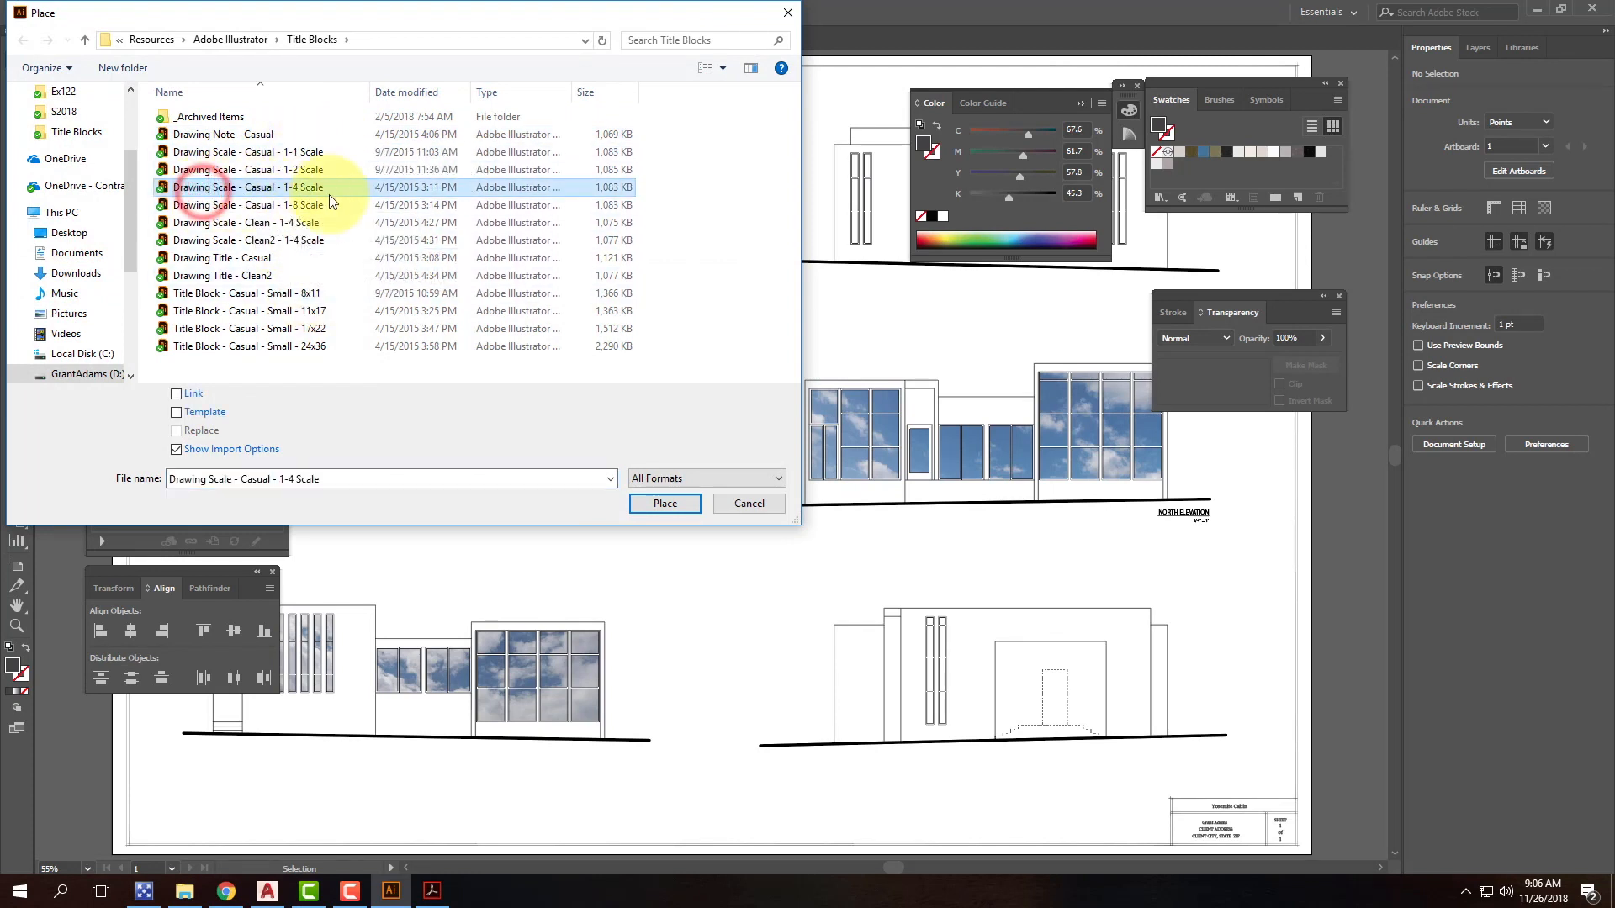
pyautogui.click(678, 505)
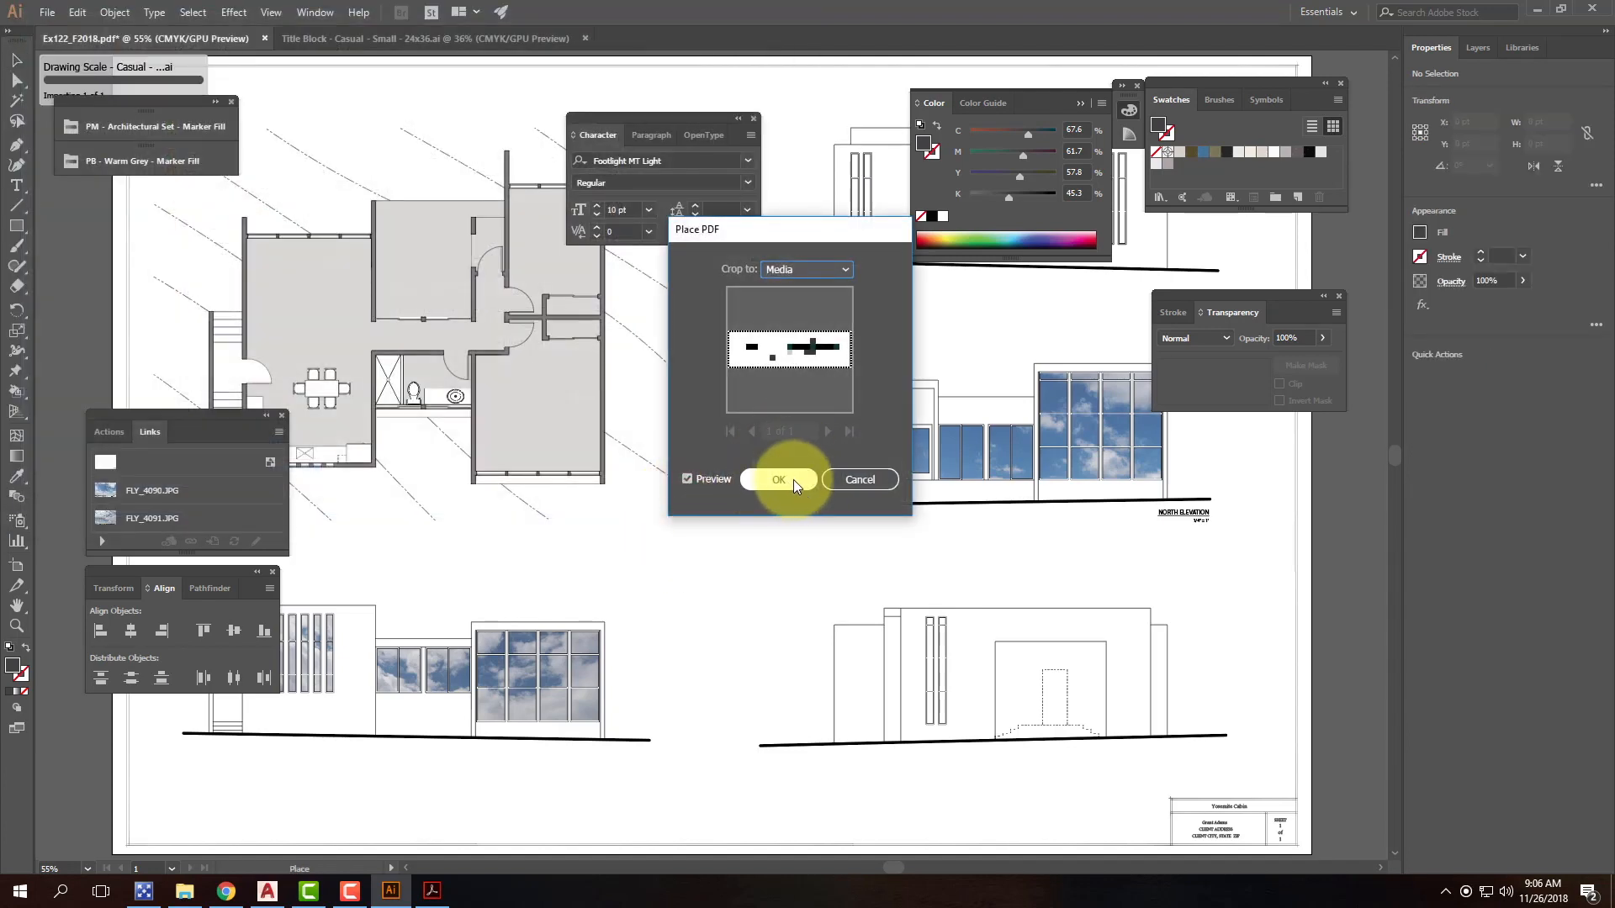
pyautogui.click(779, 479)
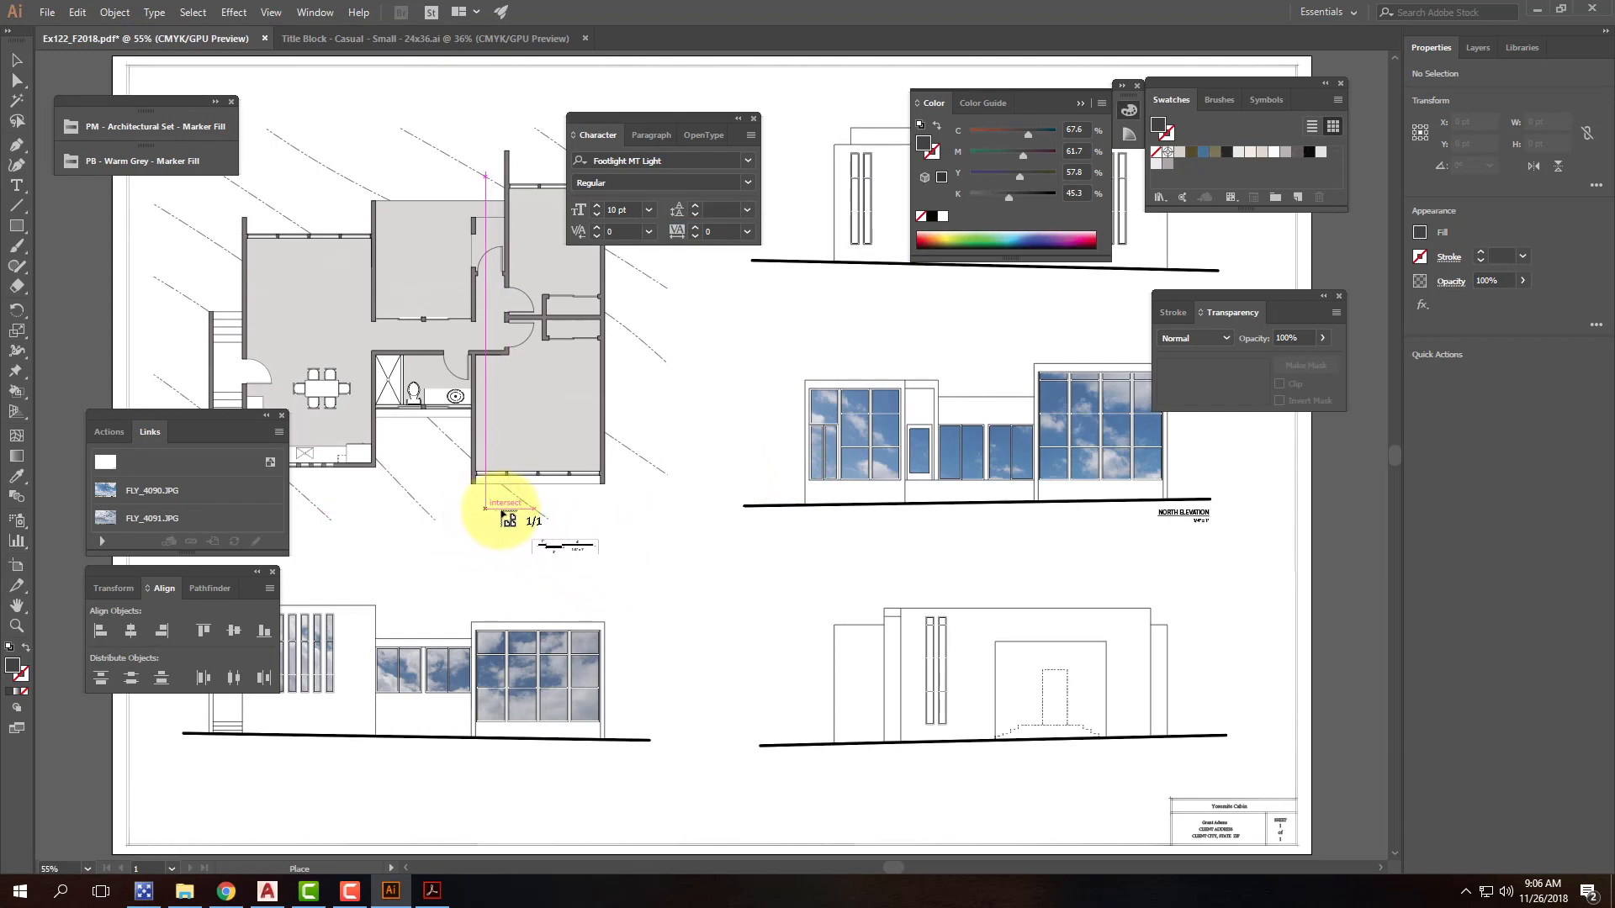
pyautogui.click(503, 512)
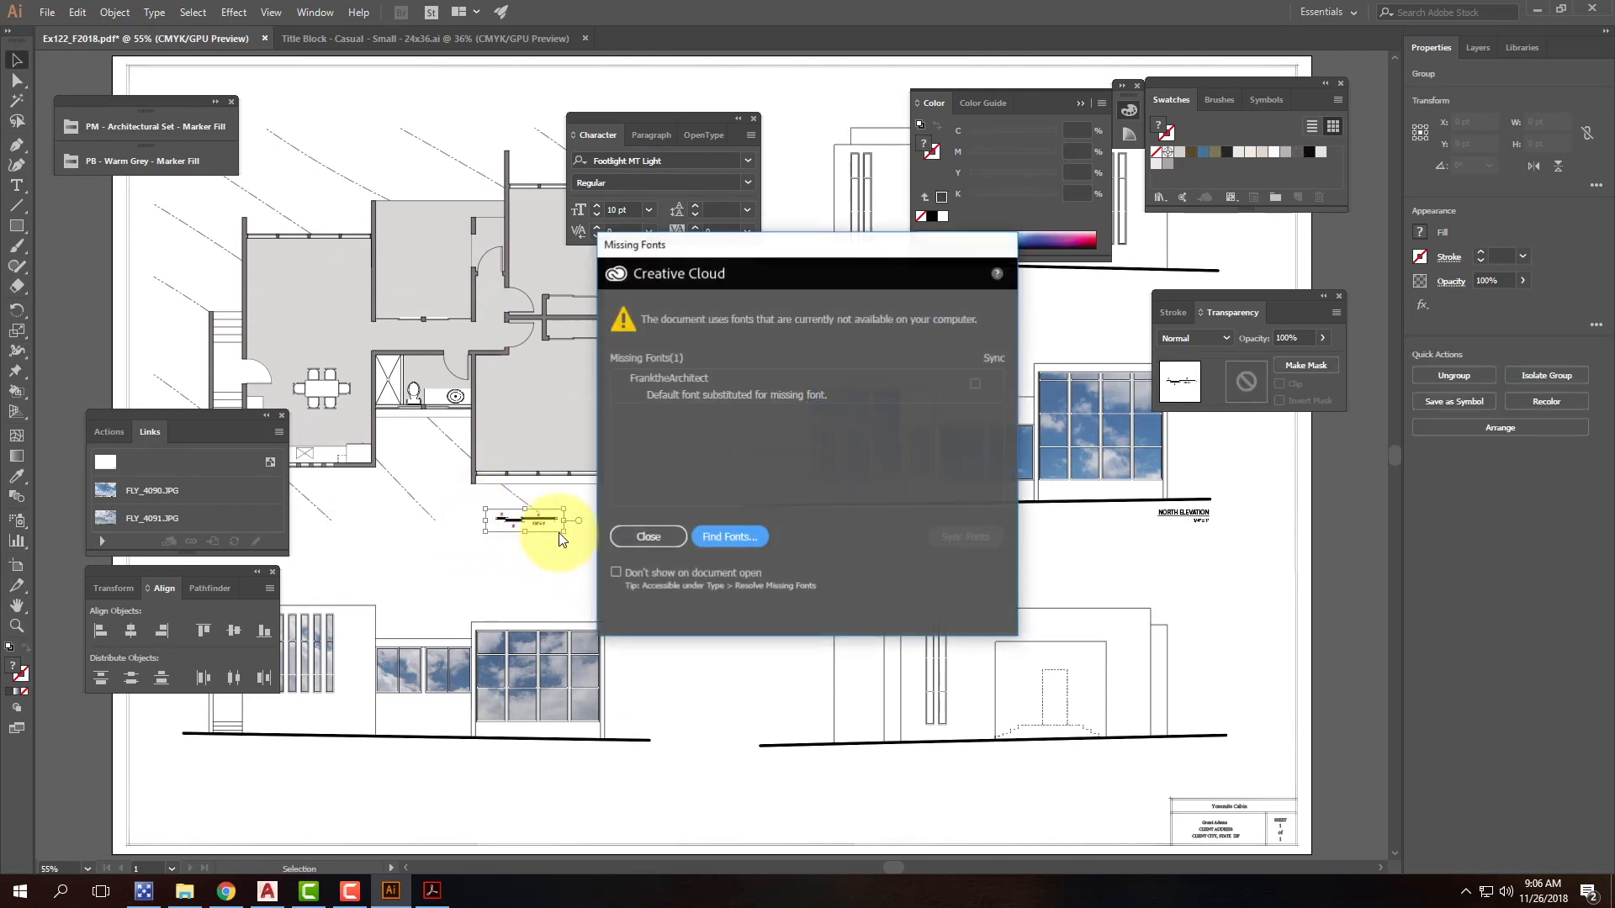
pyautogui.click(648, 537)
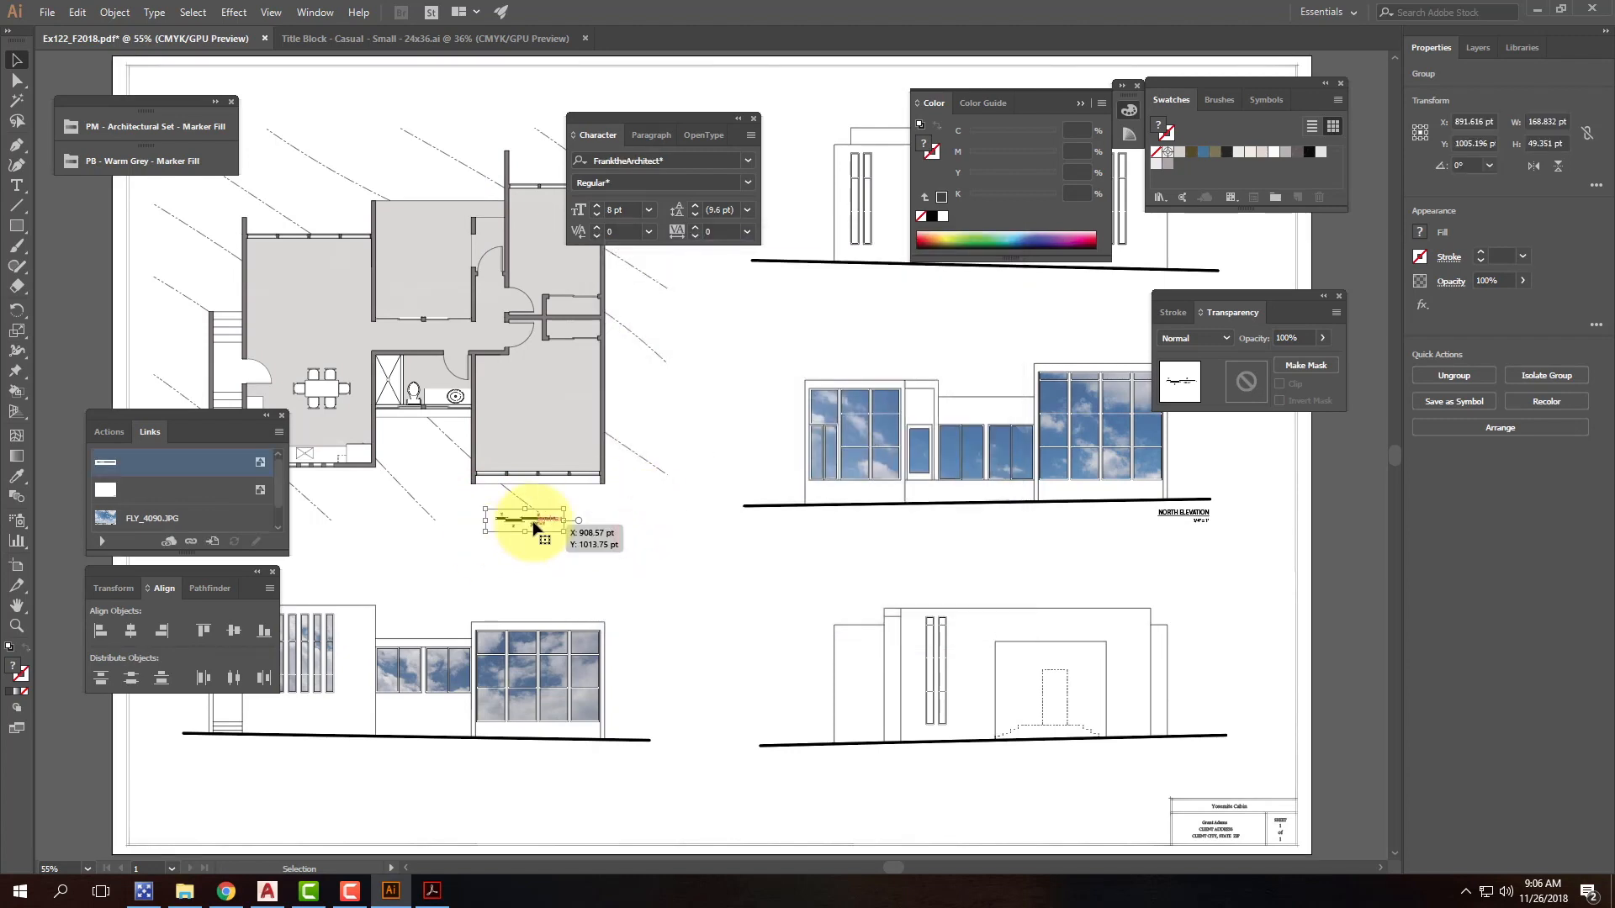
# Step: Move the casual graphic scale down and to the right beneath the floor plan, to about X 943 pt, Y 1038 pt
pyautogui.hotkey('ctrl', '=')
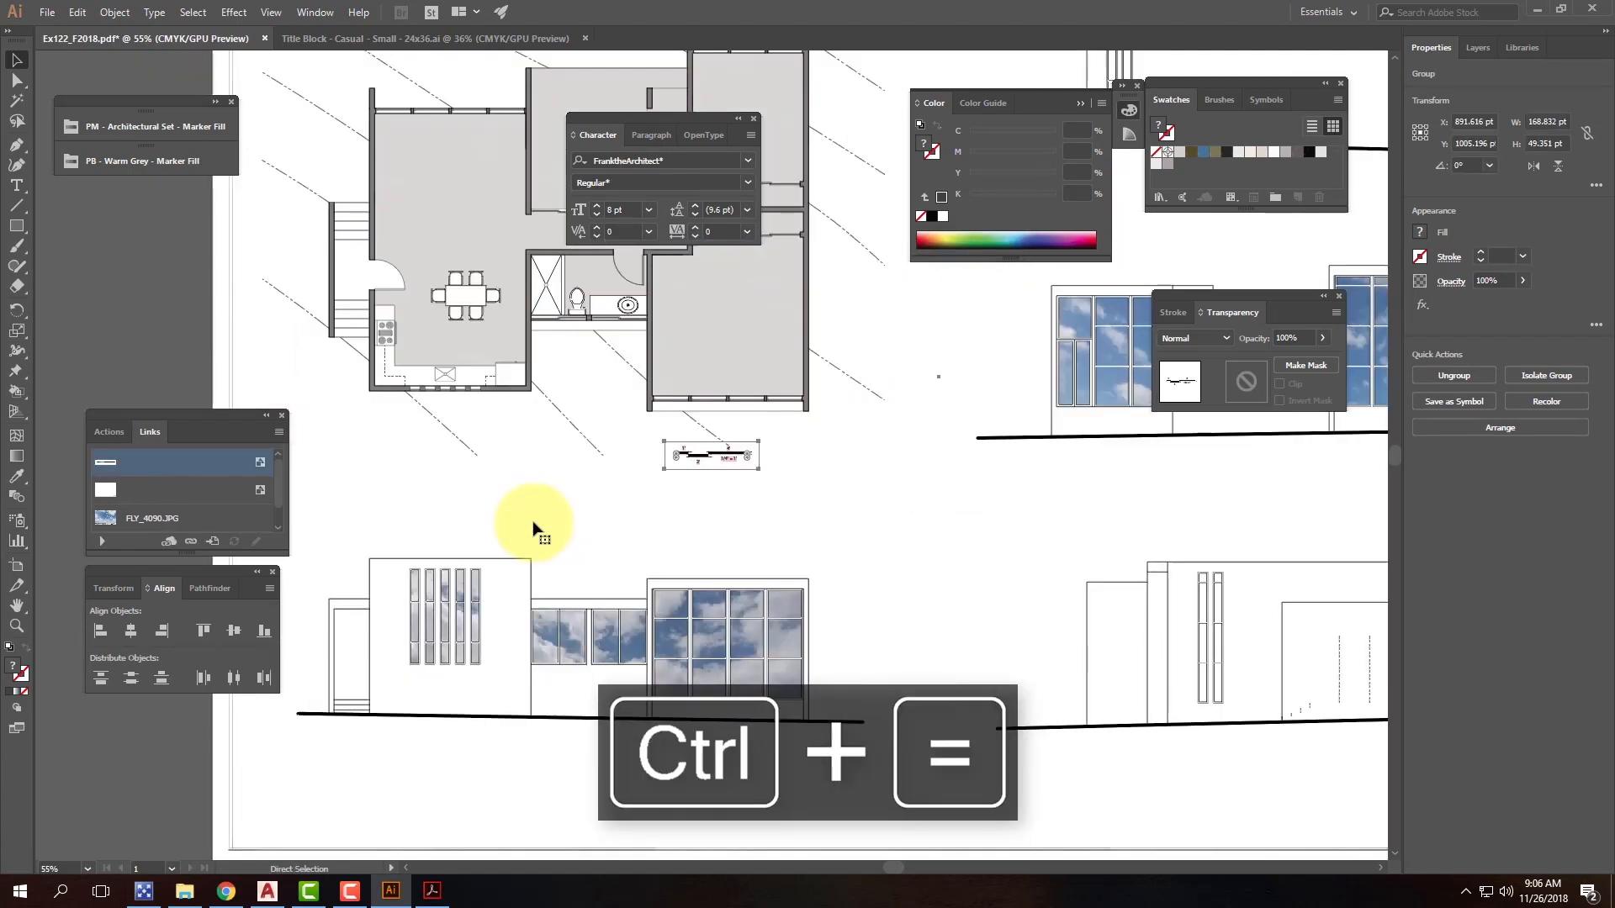
pyautogui.hotkey('ctrl', '=')
pyautogui.hotkey('ctrl', '=')
pyautogui.hotkey('ctrl', '=')
pyautogui.hotkey('ctrl', '=')
pyautogui.hotkey('ctrl', '=')
pyautogui.click(743, 654)
pyautogui.moveTo(738, 438); pyautogui.dragTo(868, 521)
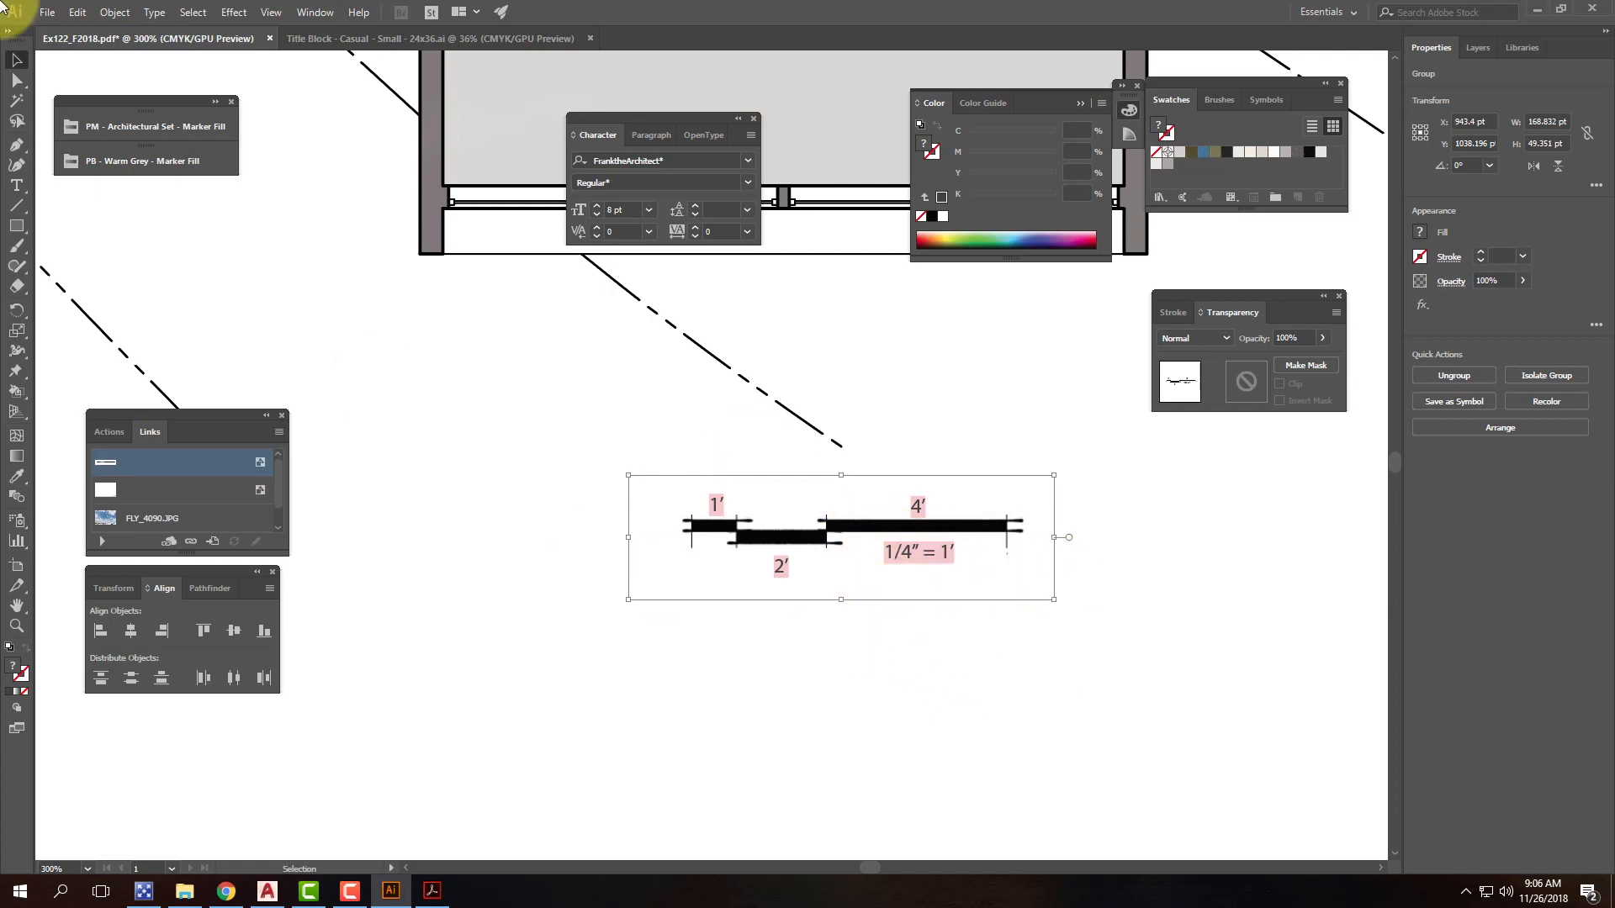
# Step: Place the embedded file Drawing Scale - Clean2 - 1-4 Scale below the casual graphic scale and deselect it
pyautogui.click(55, 17)
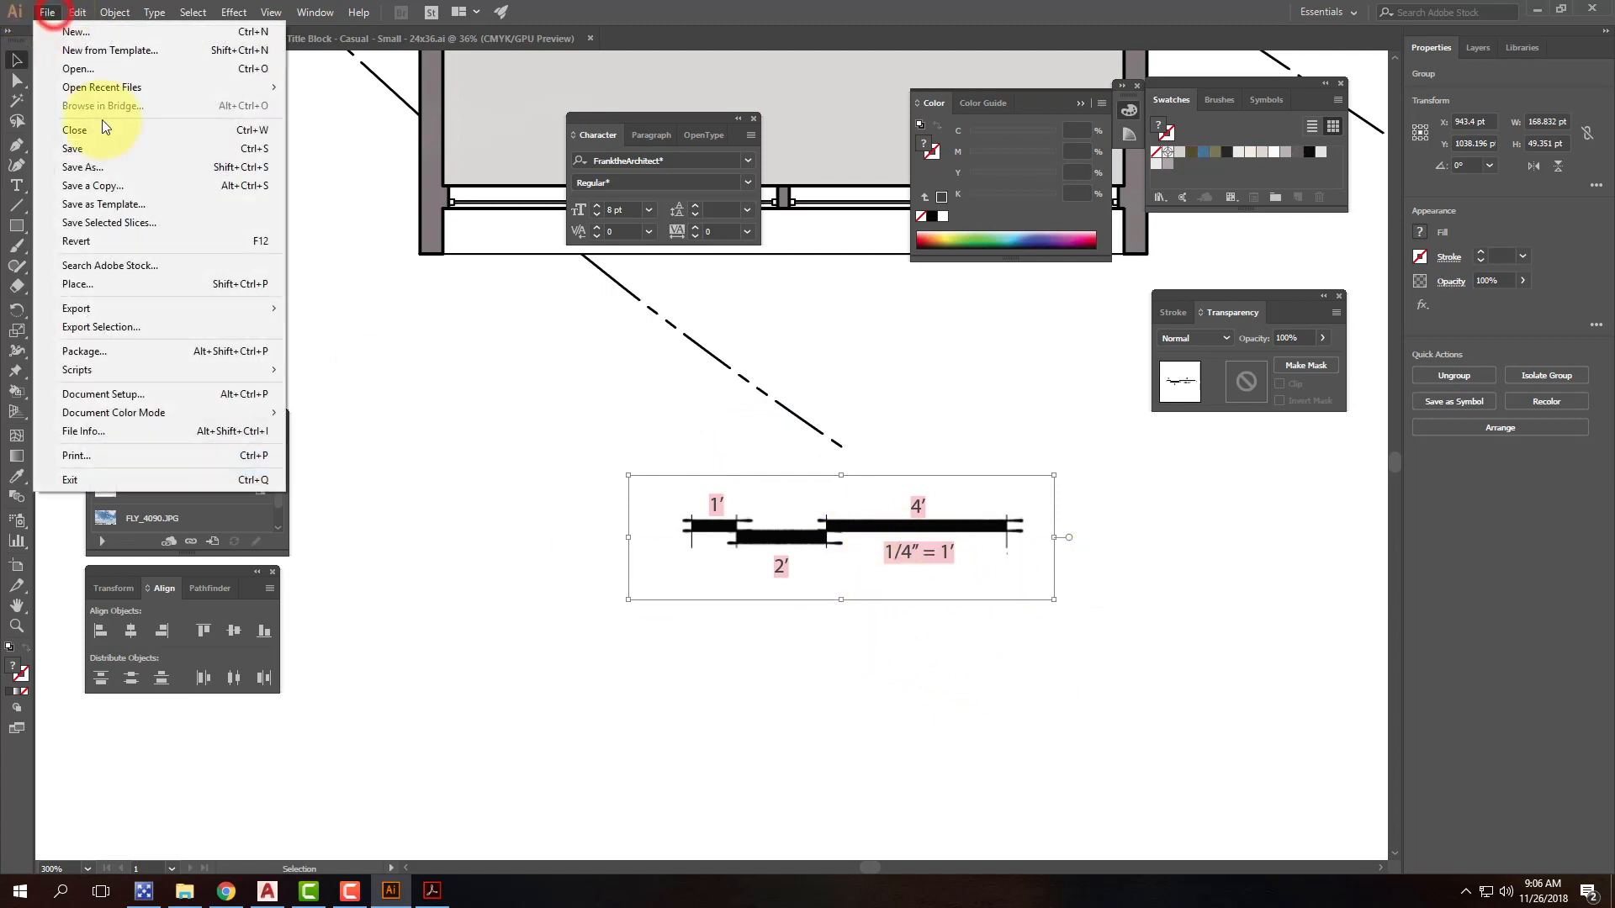
pyautogui.click(119, 279)
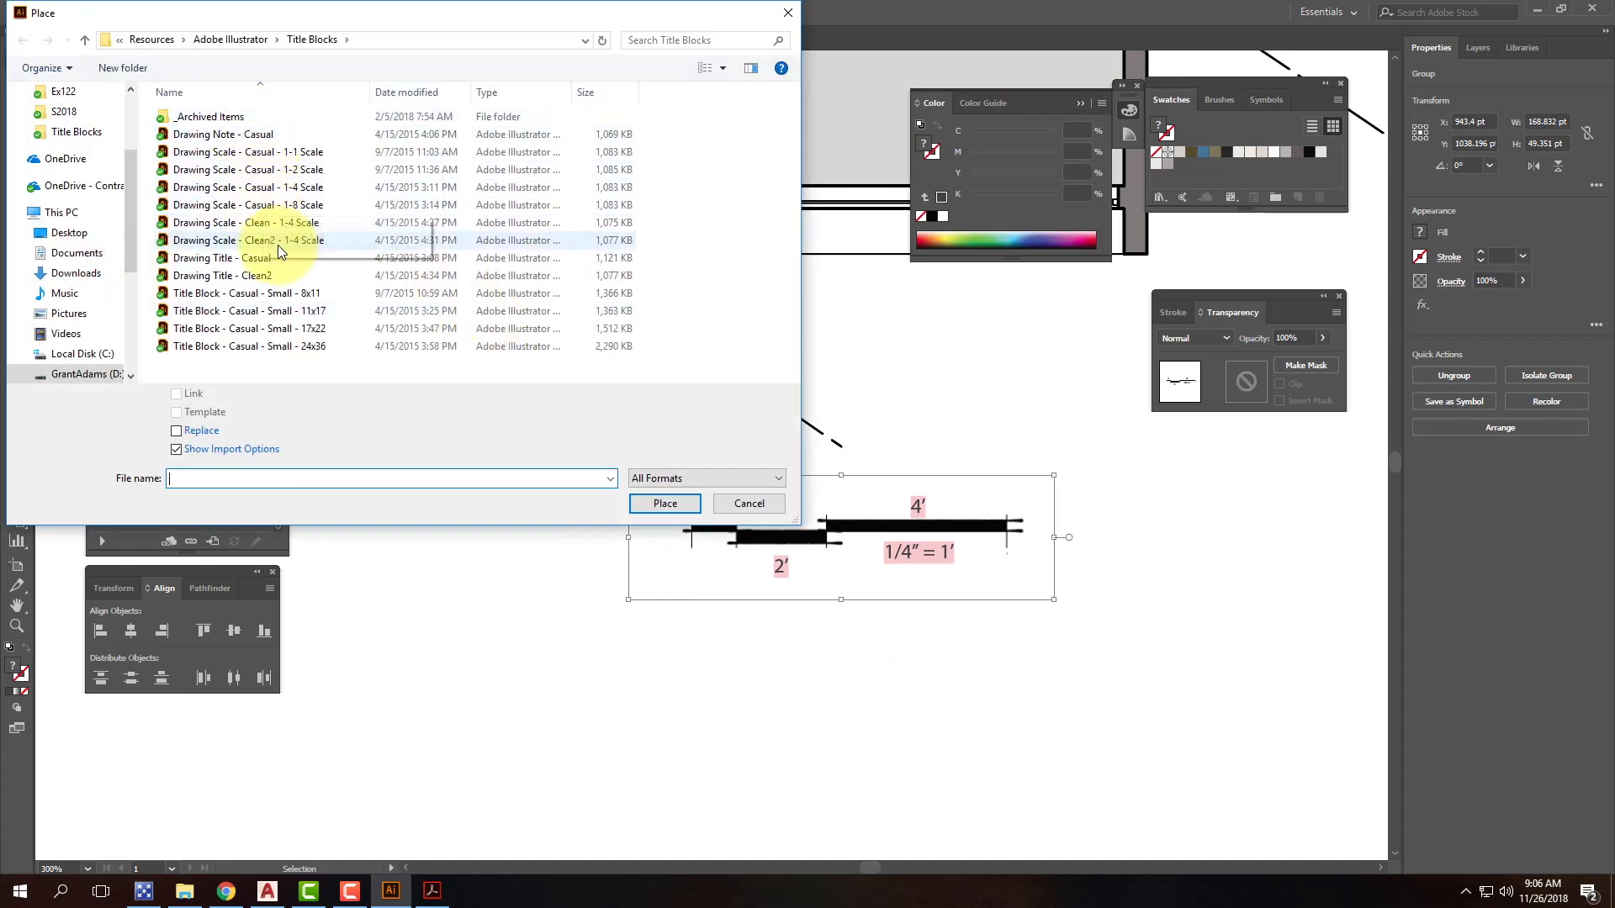
pyautogui.click(284, 240)
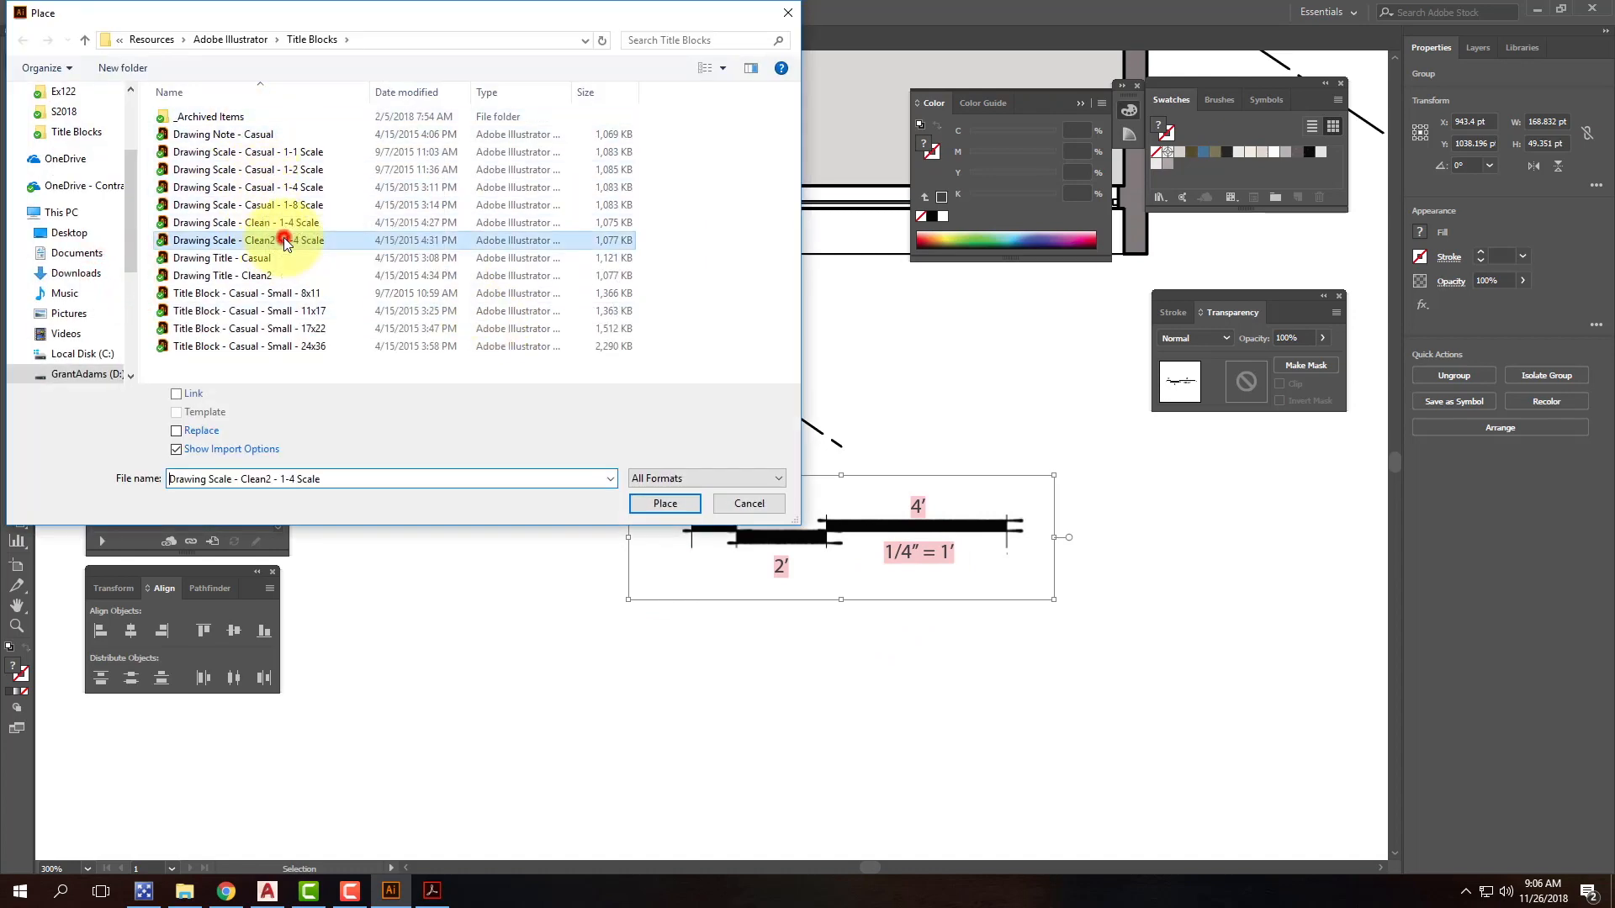
pyautogui.click(665, 503)
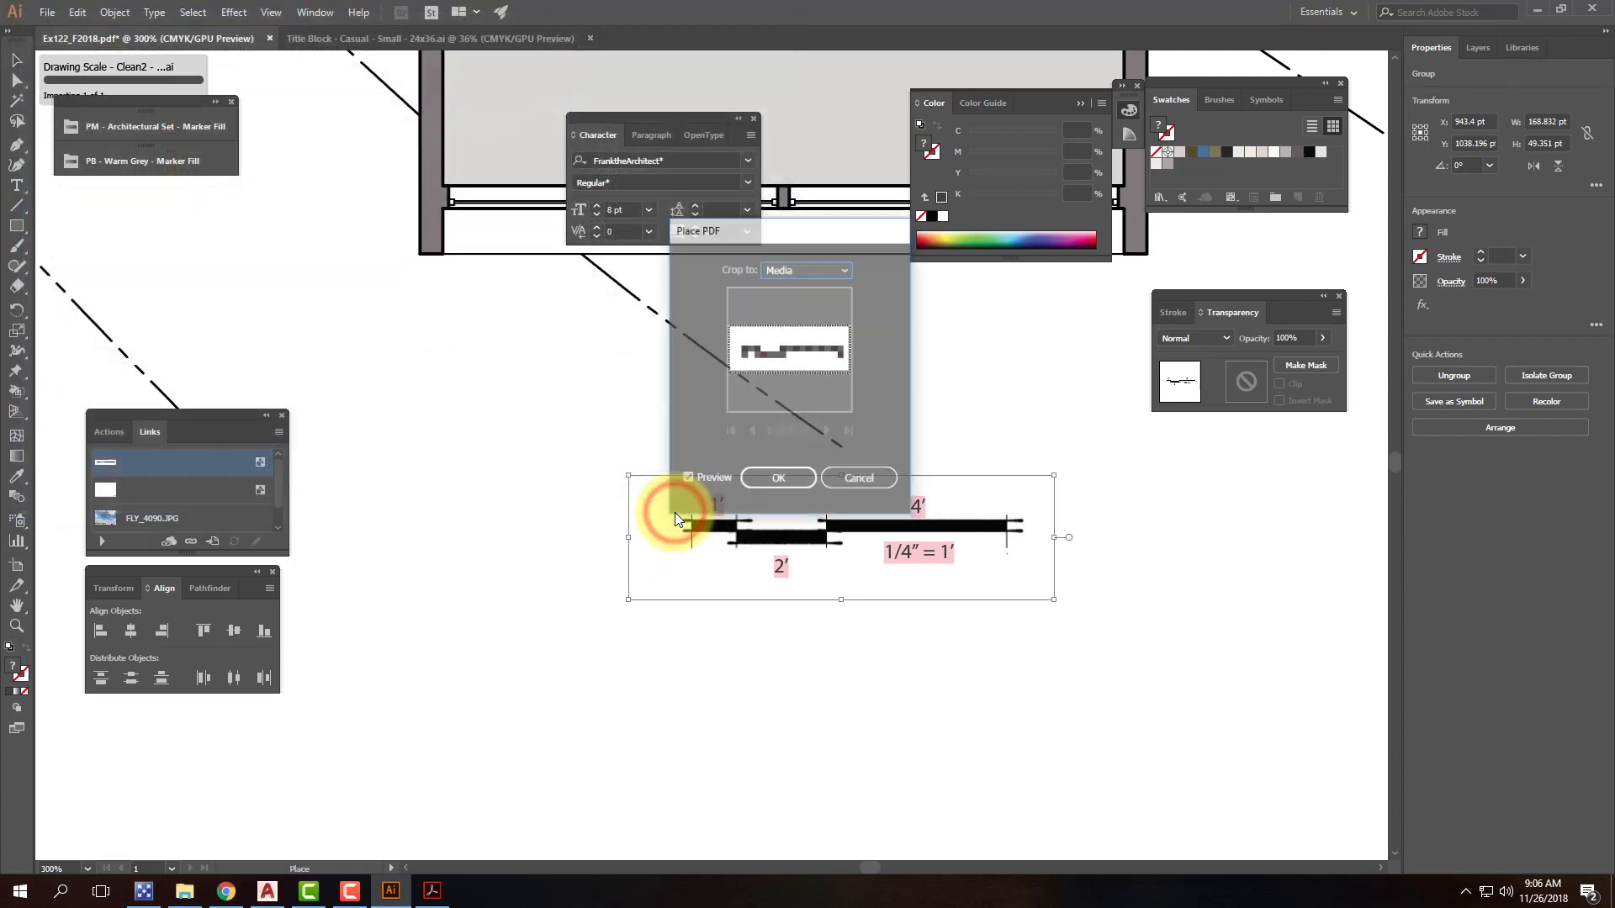
pyautogui.click(790, 479)
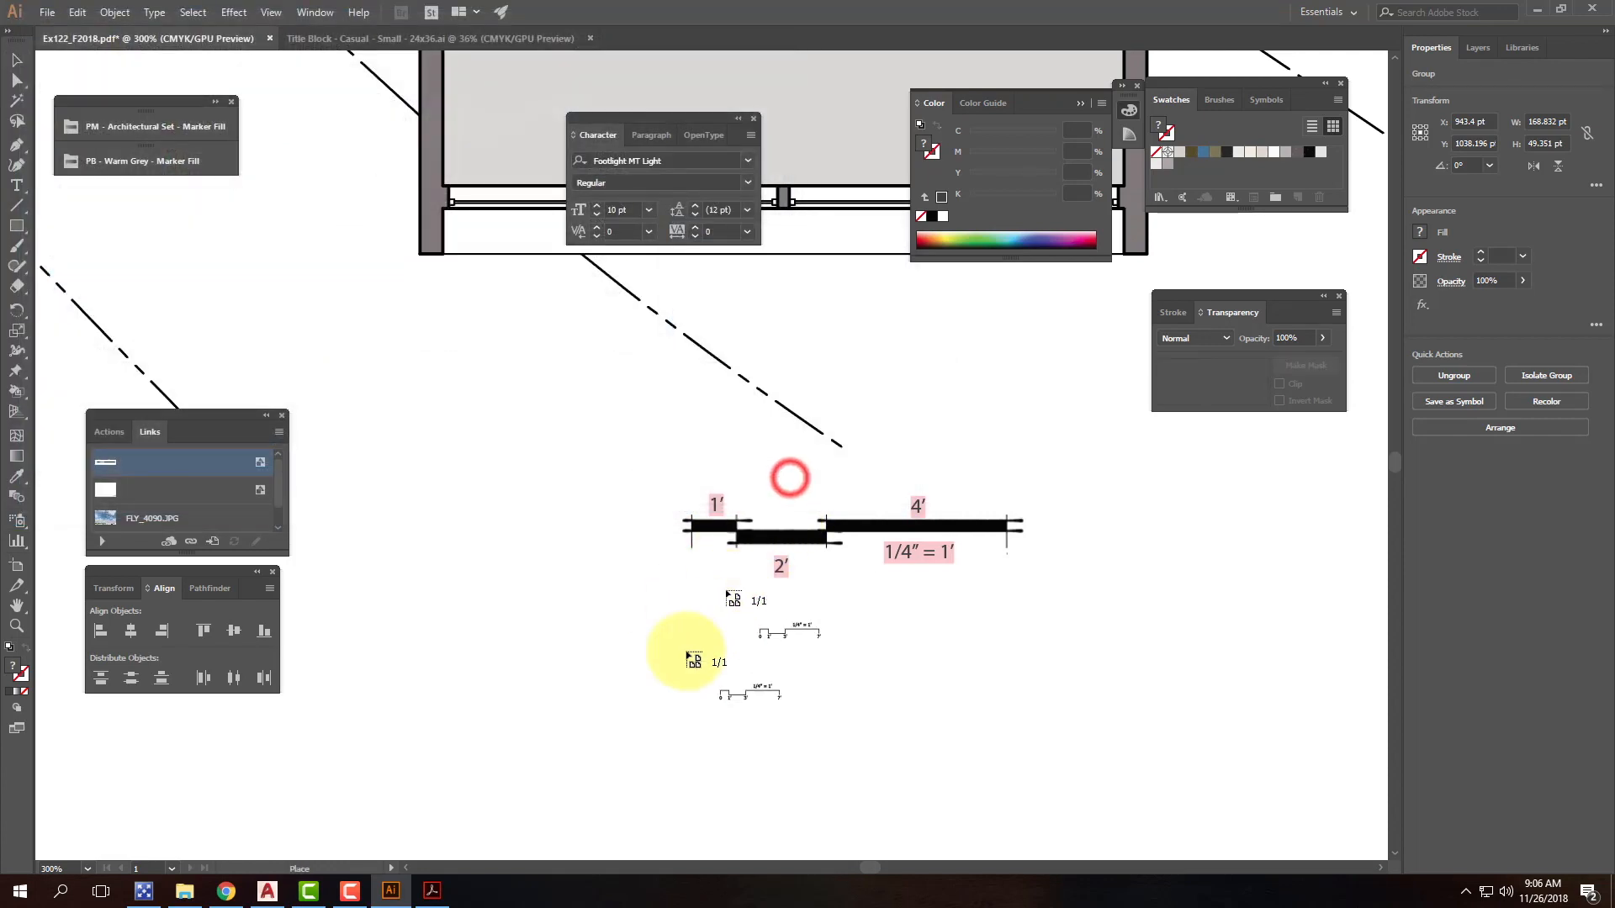
pyautogui.click(685, 656)
pyautogui.click(1203, 669)
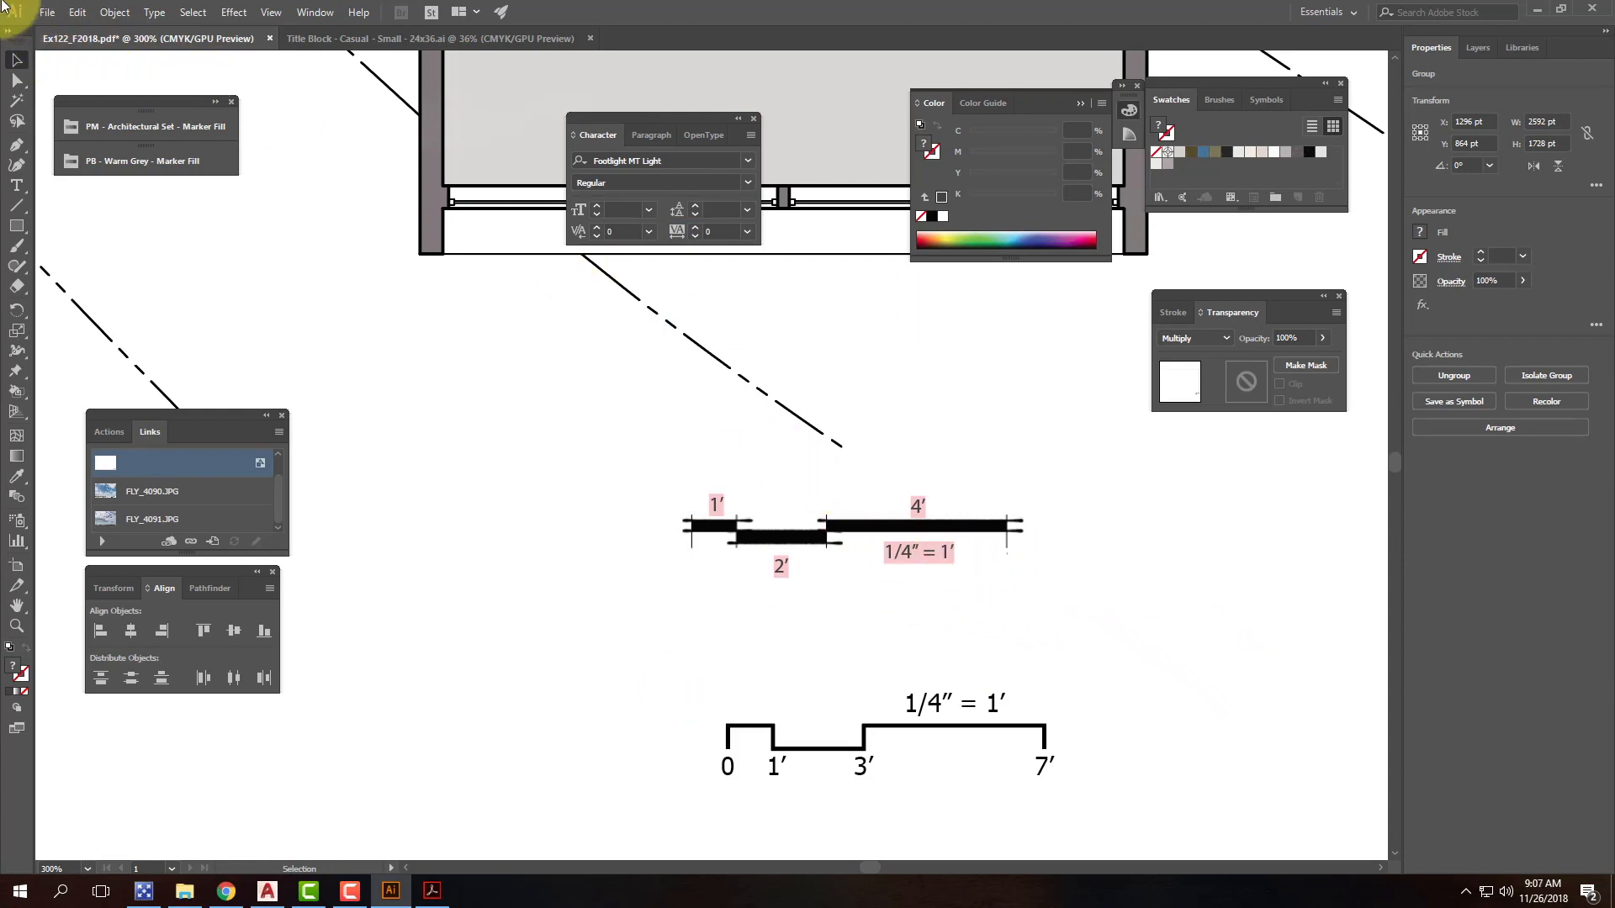
# Step: Place the embedded file Drawing Note - Casual and move it so its arrow points at the floor plan's lower-right wall
pyautogui.click(46, 12)
pyautogui.click(108, 290)
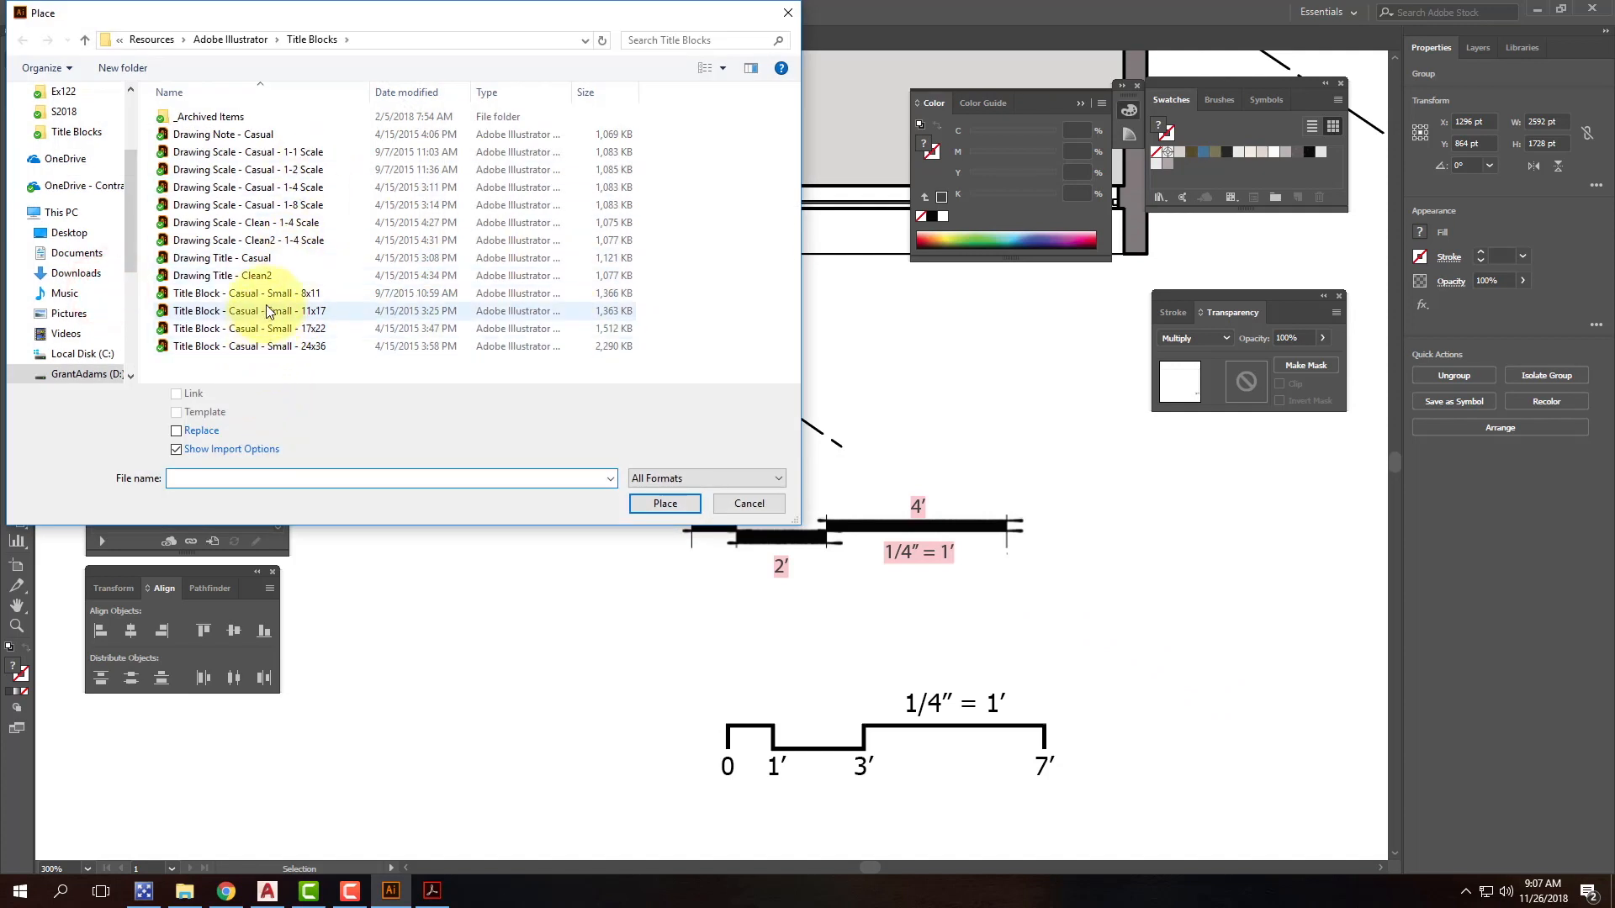
pyautogui.click(280, 136)
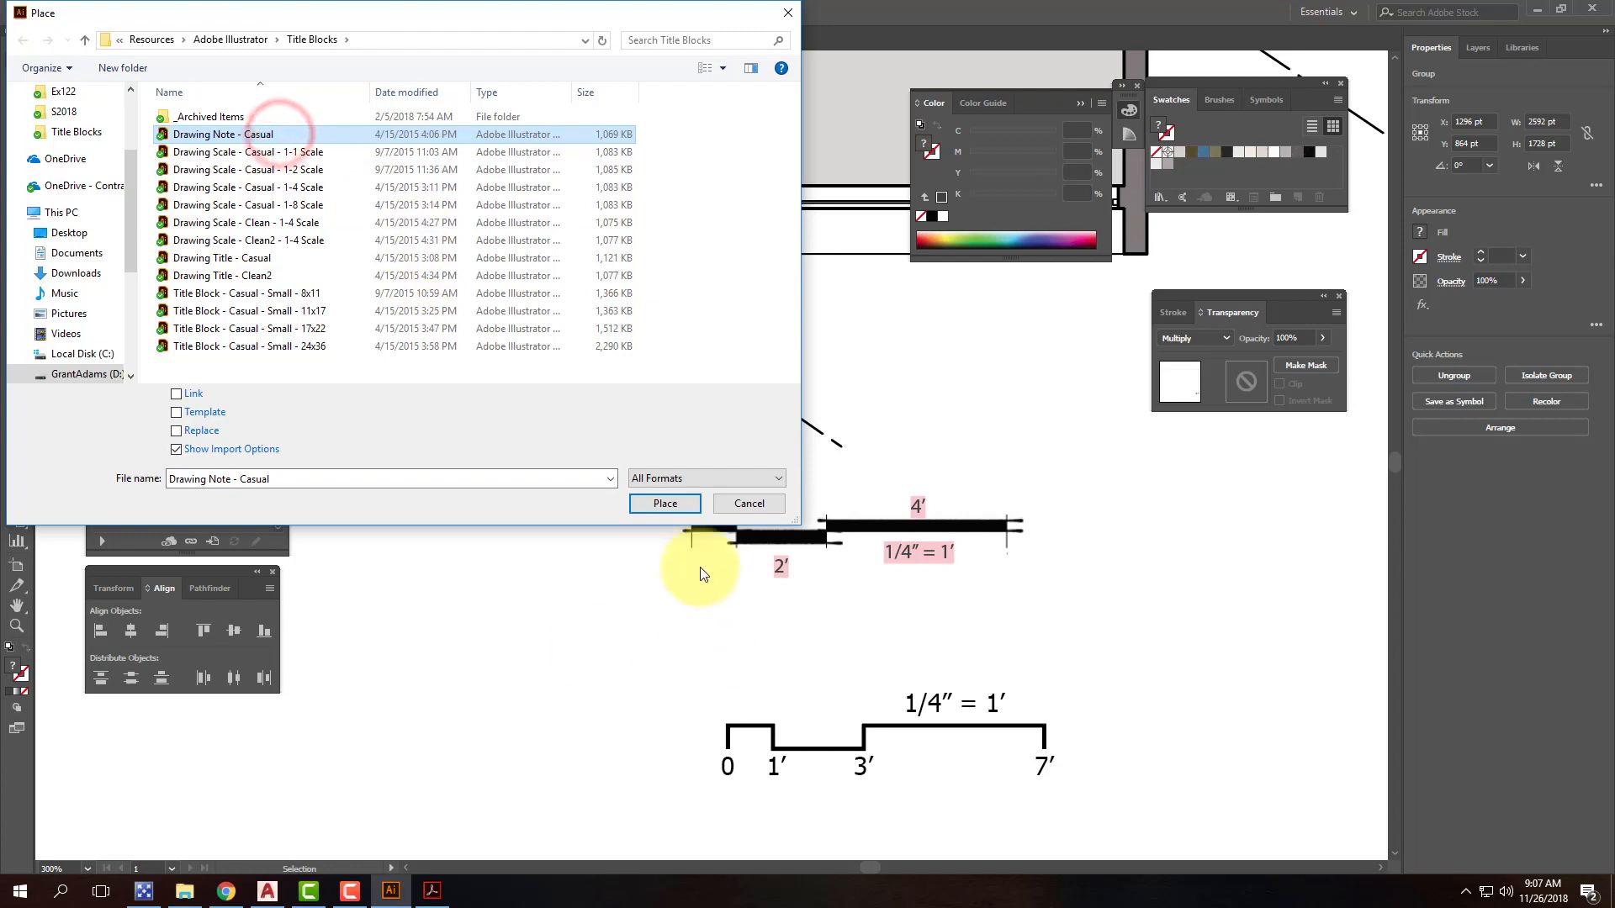
pyautogui.click(680, 505)
pyautogui.click(785, 481)
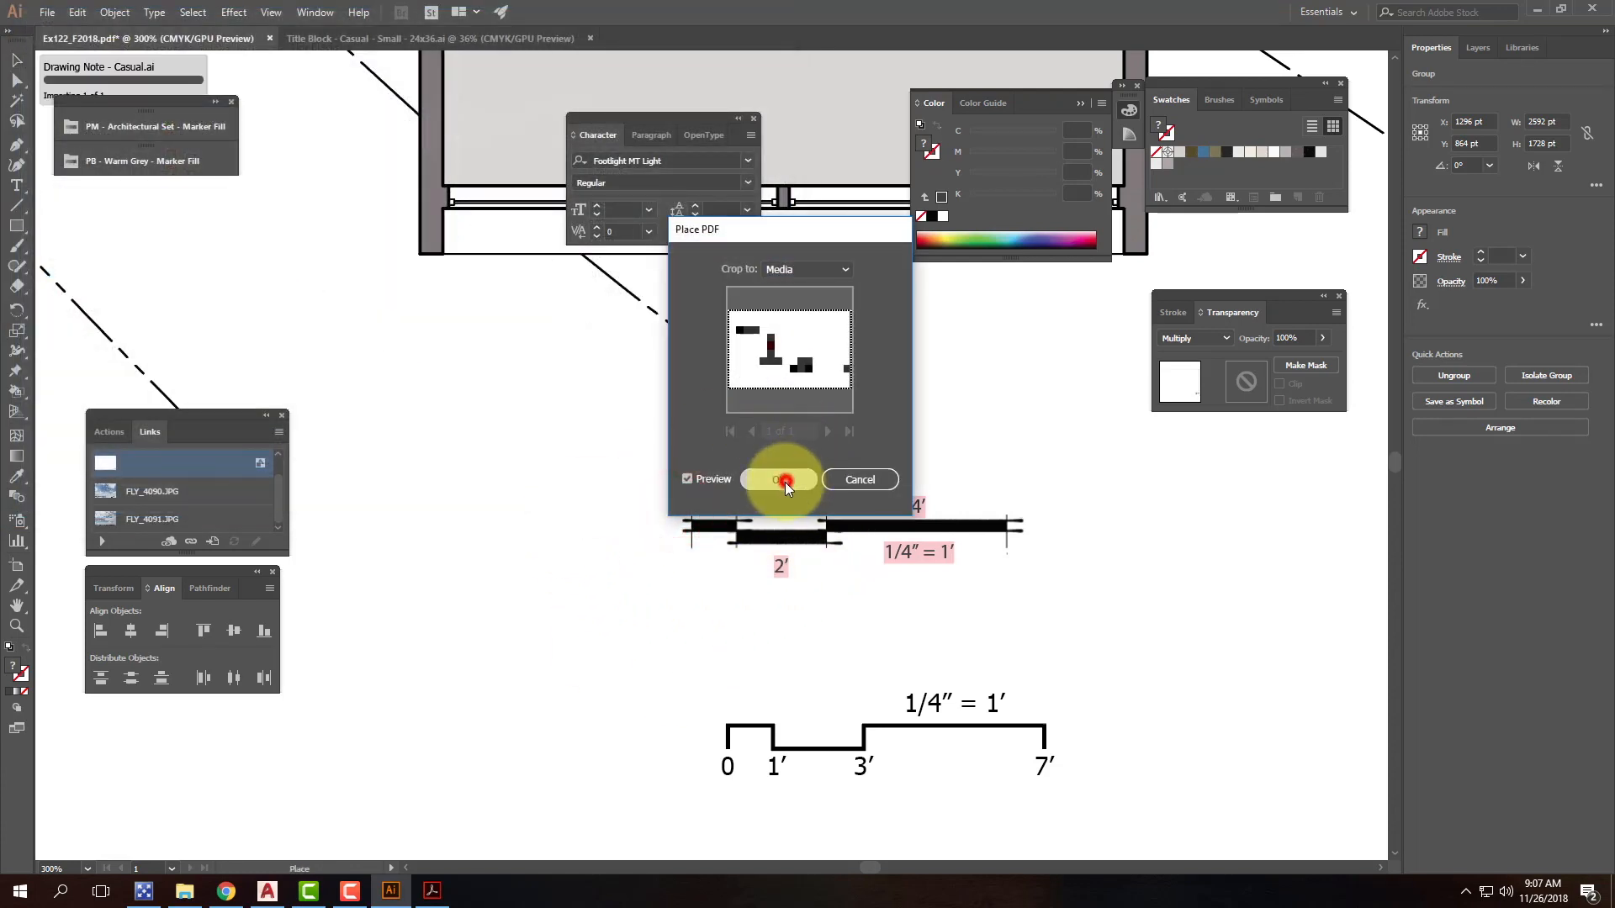
pyautogui.click(388, 538)
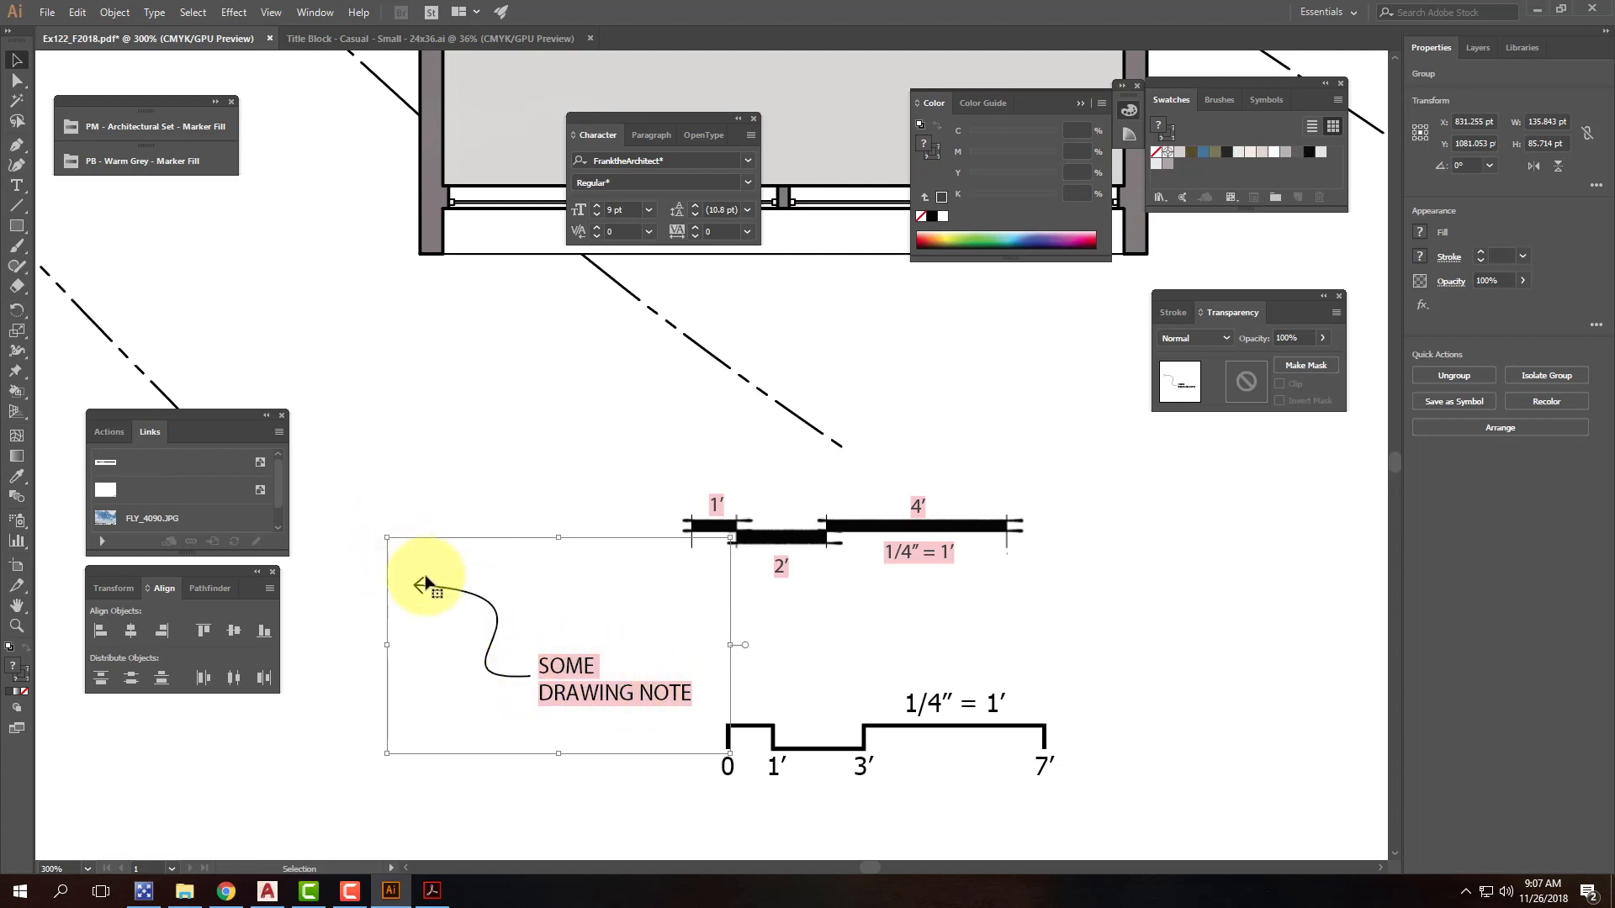
pyautogui.moveTo(610, 704)
pyautogui.mouseDown()
pyautogui.moveTo(775, 642)
pyautogui.moveTo(1123, 438)
pyautogui.mouseUp()
pyautogui.moveTo(1094, 491)
pyautogui.mouseDown()
pyautogui.moveTo(789, 856)
pyautogui.moveTo(582, 876)
pyautogui.moveTo(824, 694)
pyautogui.moveTo(781, 688)
pyautogui.mouseUp()
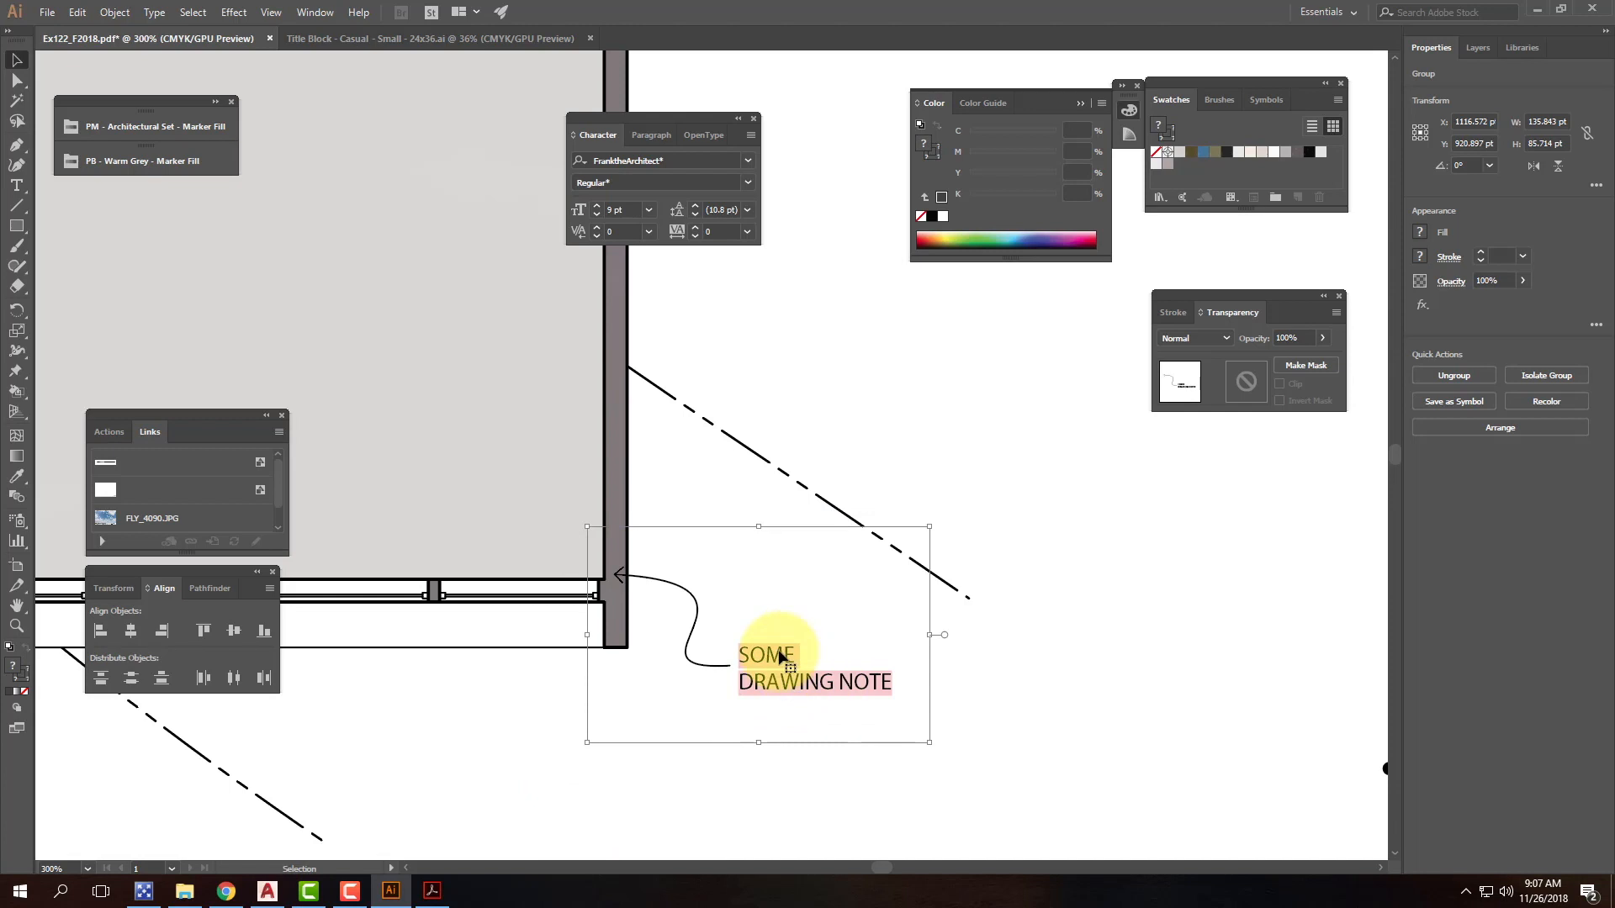
# Step: Replace the word SOME in the drawing note with CONCRETE in capital letters
pyautogui.doubleClick(784, 656)
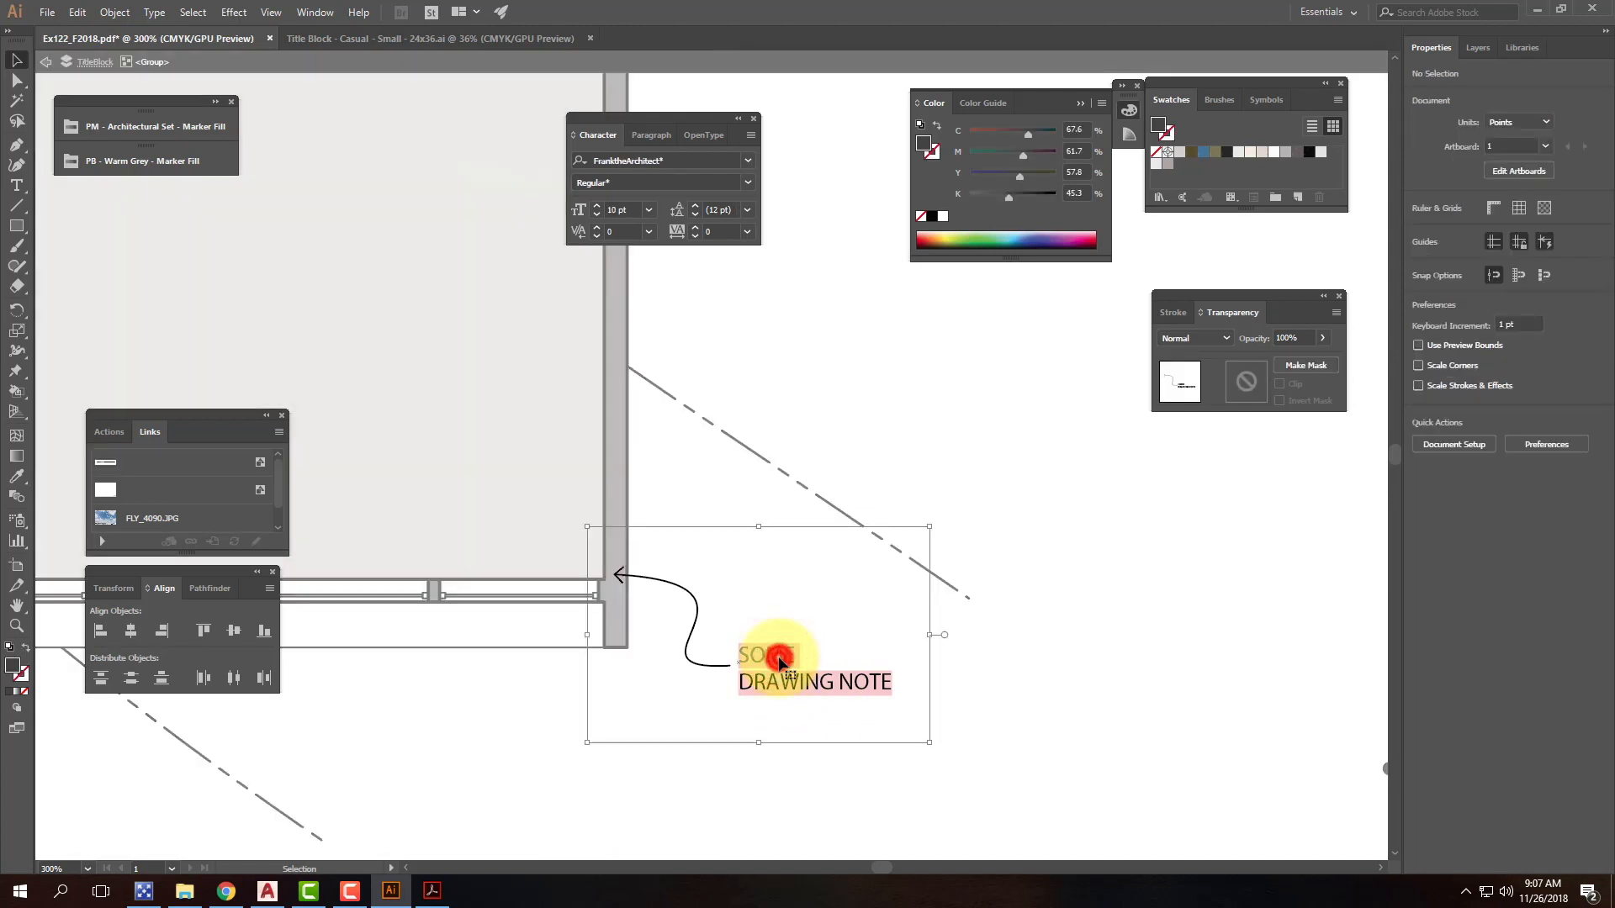
pyautogui.doubleClick(780, 662)
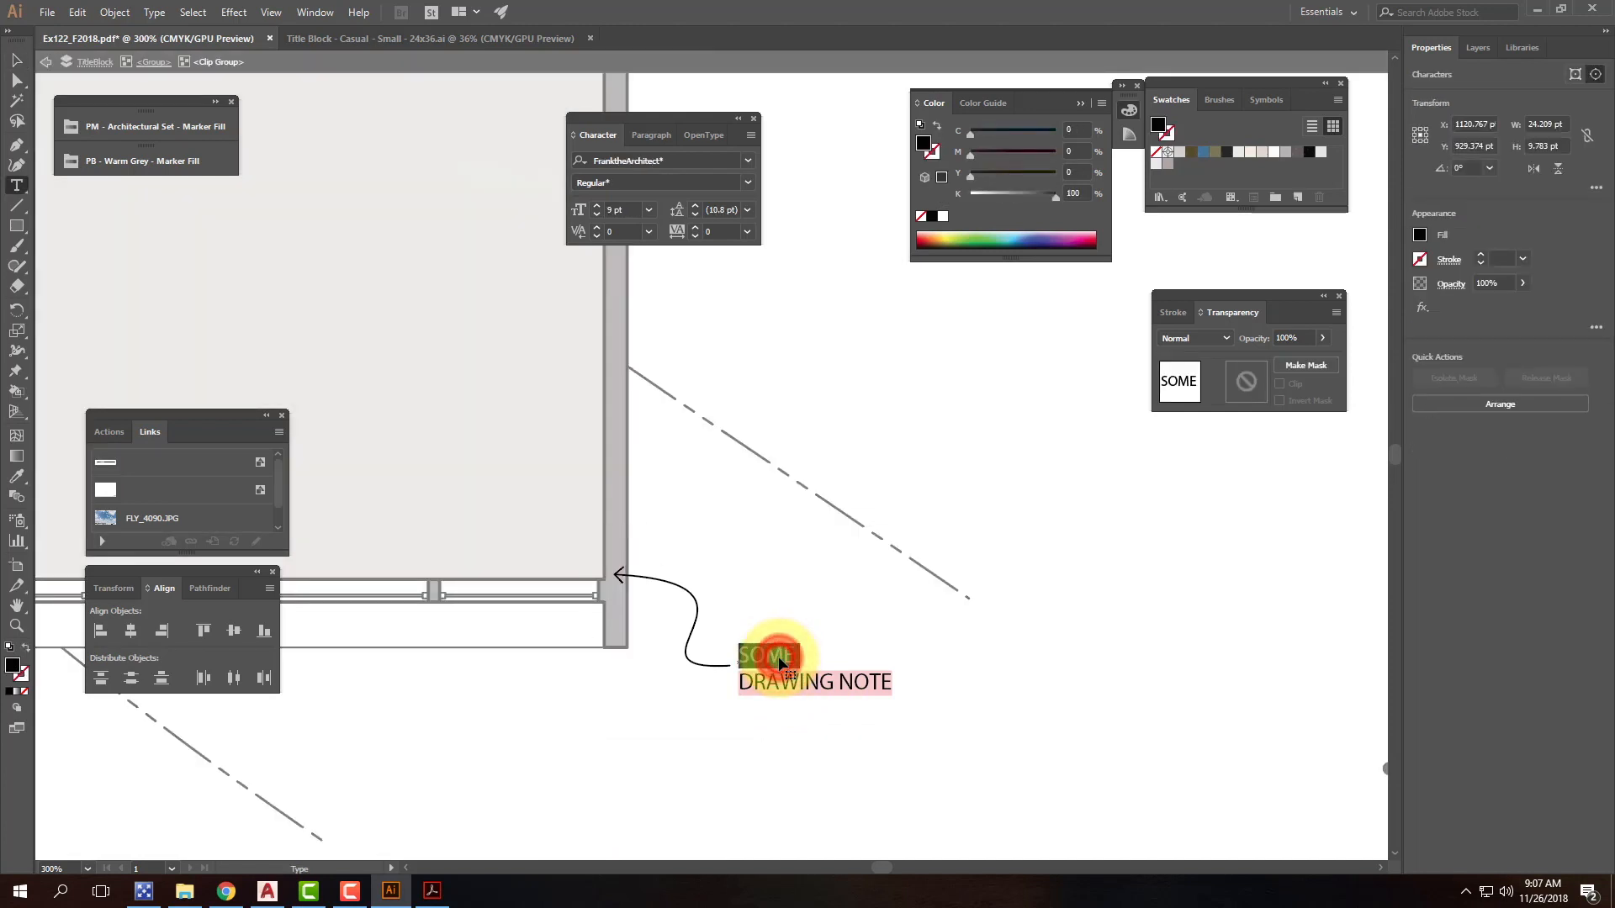
pyautogui.press('BackSpace')
pyautogui.press('capslock')
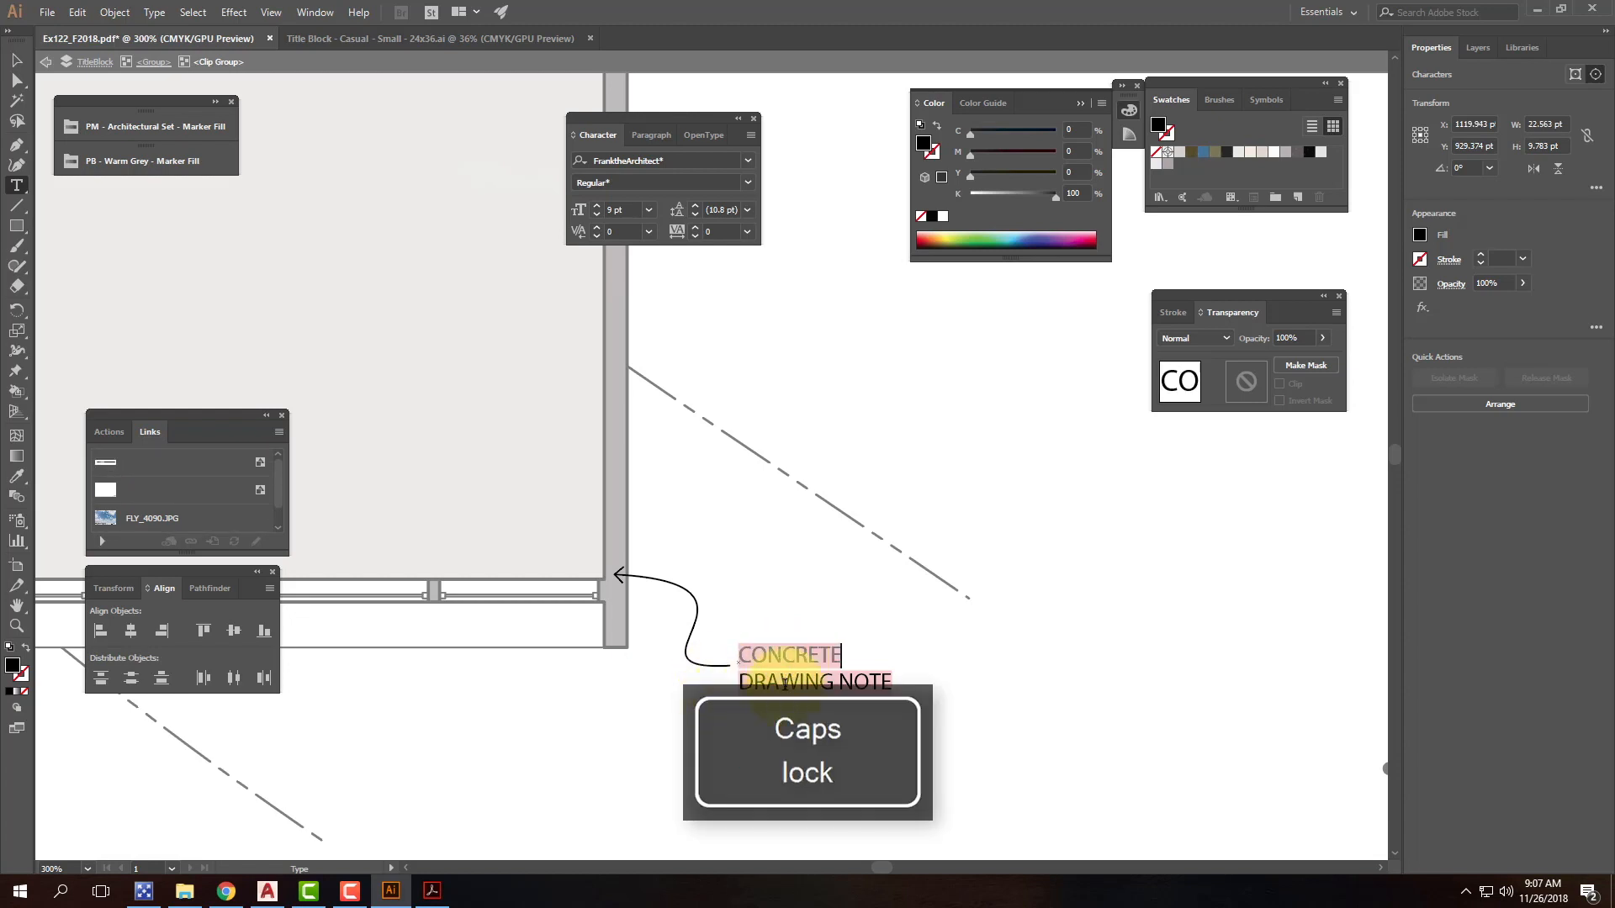
# Step: Replace DRAWING NOTE in the second line of the drawing note with WALLS in capital letters and deselect the text
pyautogui.doubleClick(784, 682)
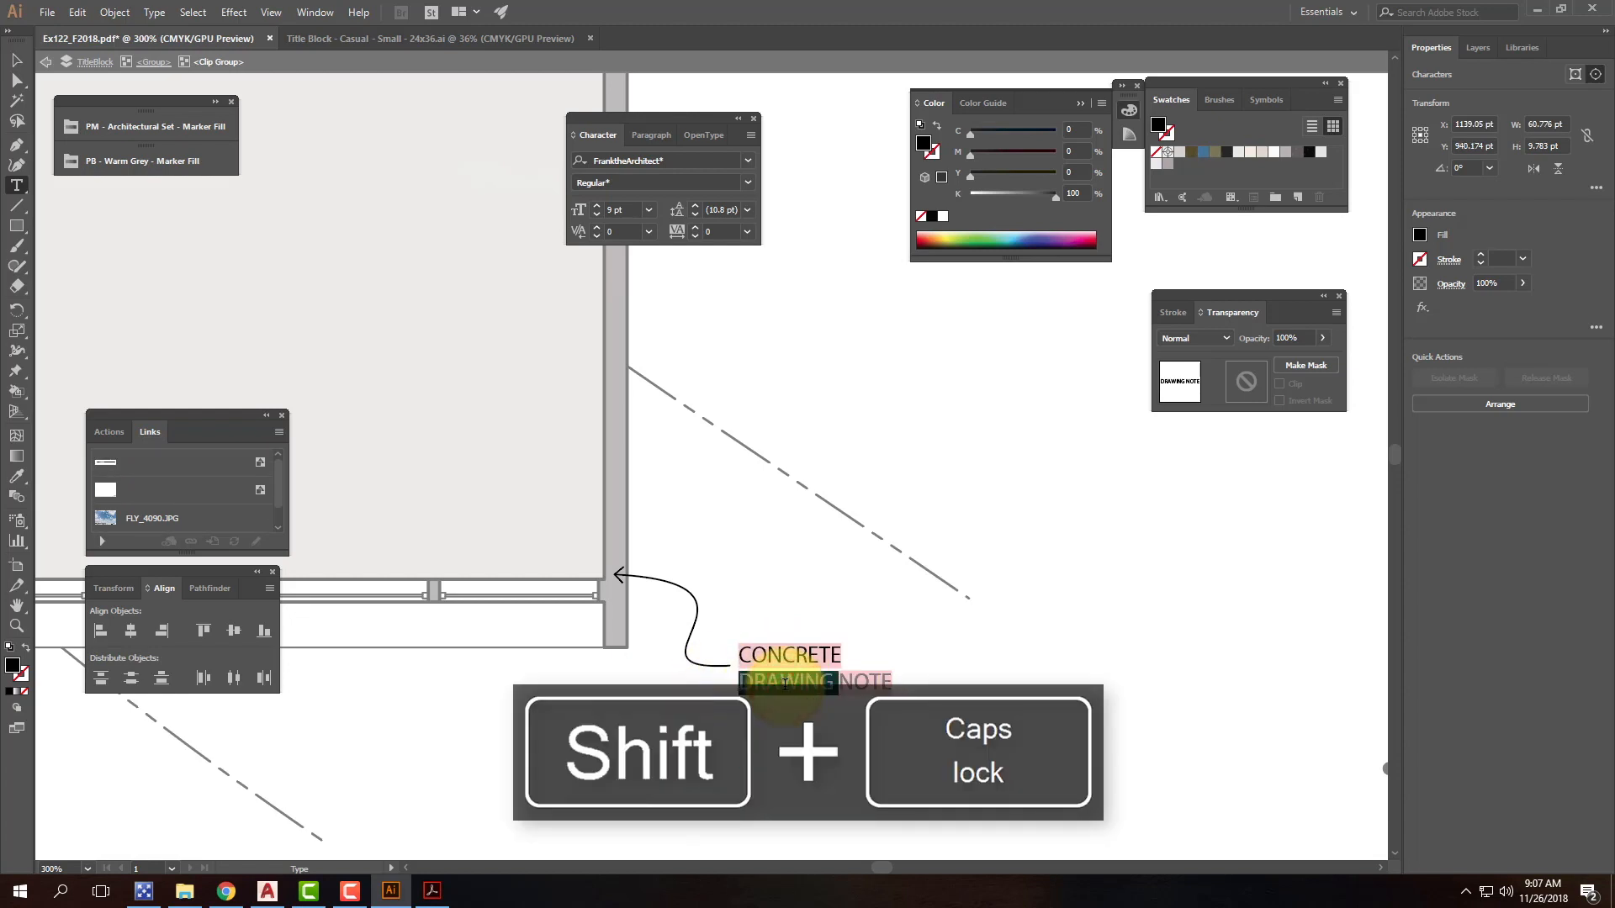
pyautogui.write('aA')
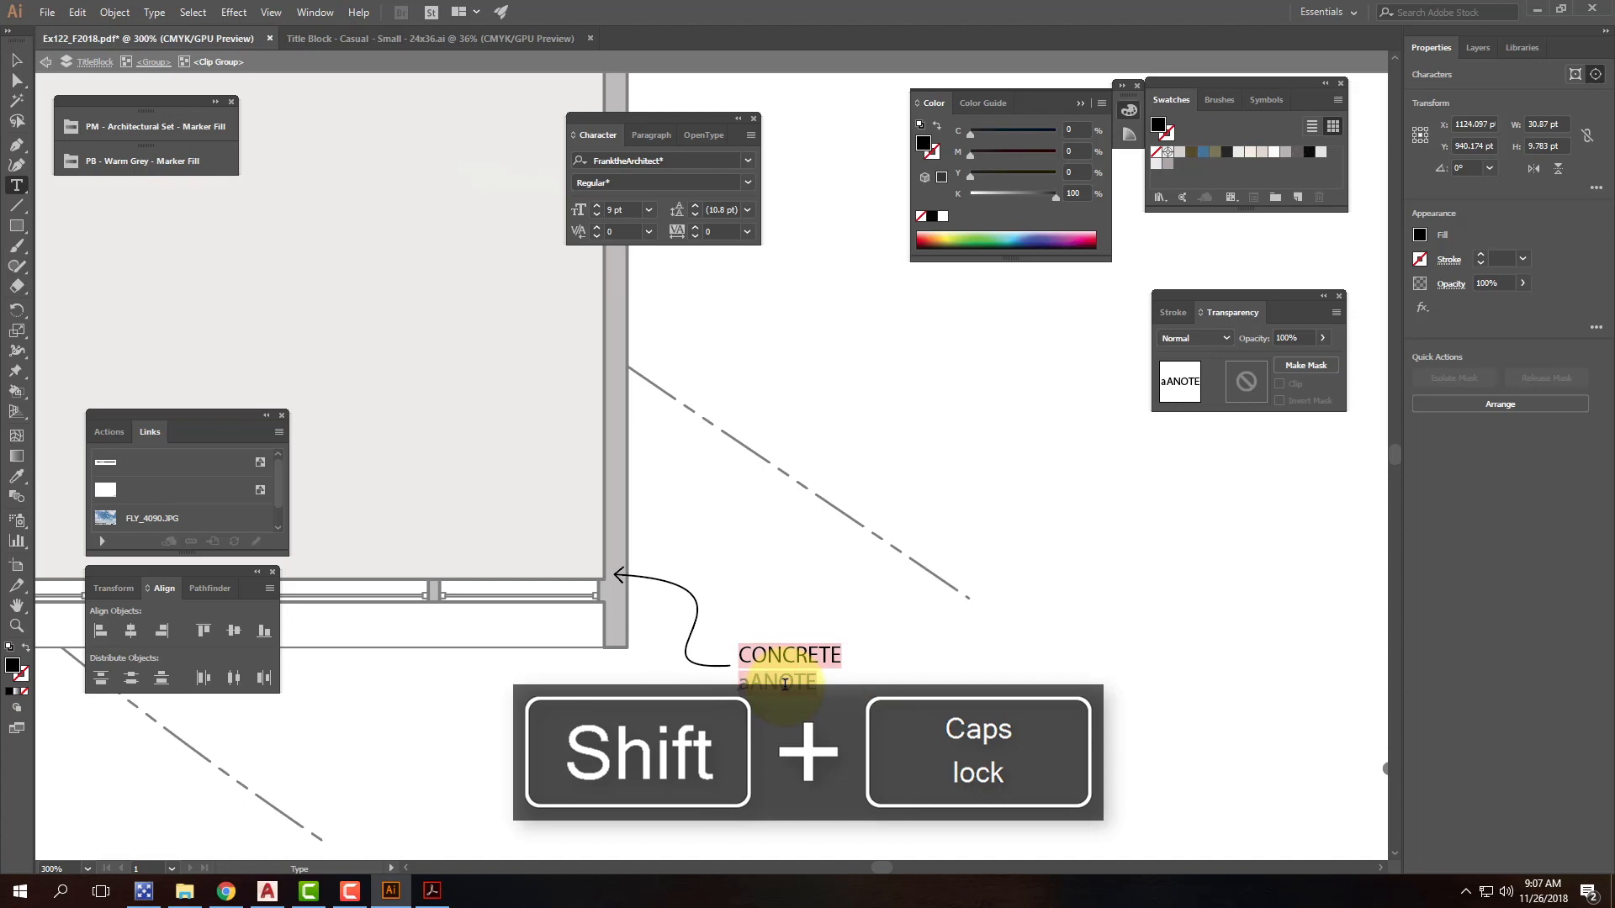
pyautogui.press('BackSpace')
pyautogui.press('BackSpace')
pyautogui.press('Right')
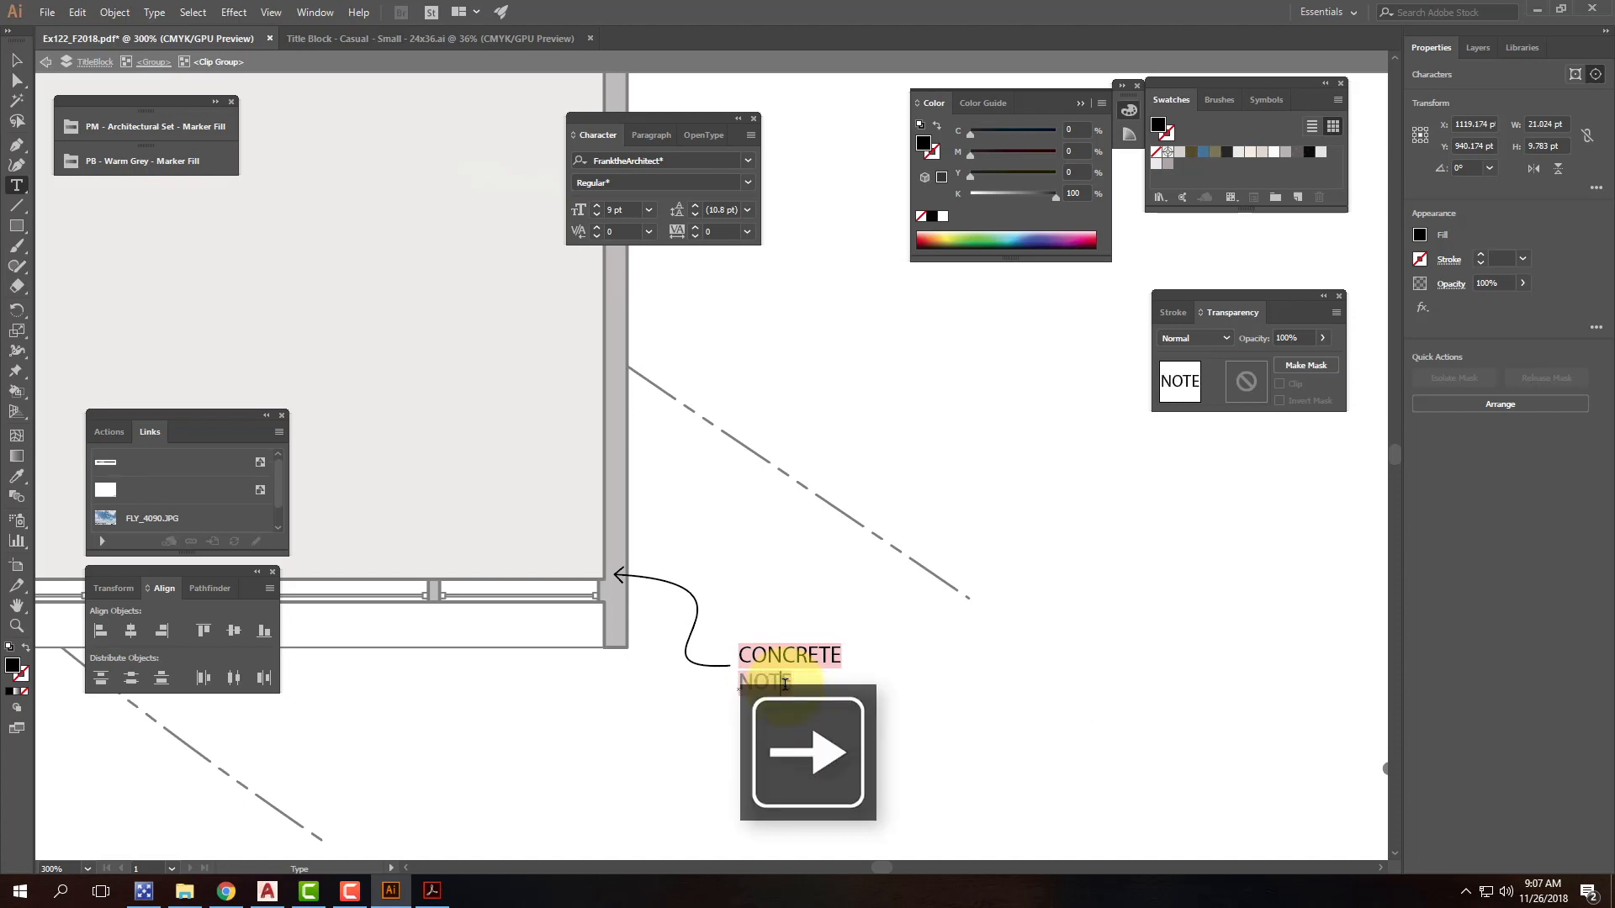
pyautogui.press('BackSpace')
pyautogui.press('BackSpace')
pyautogui.press('BackSpace')
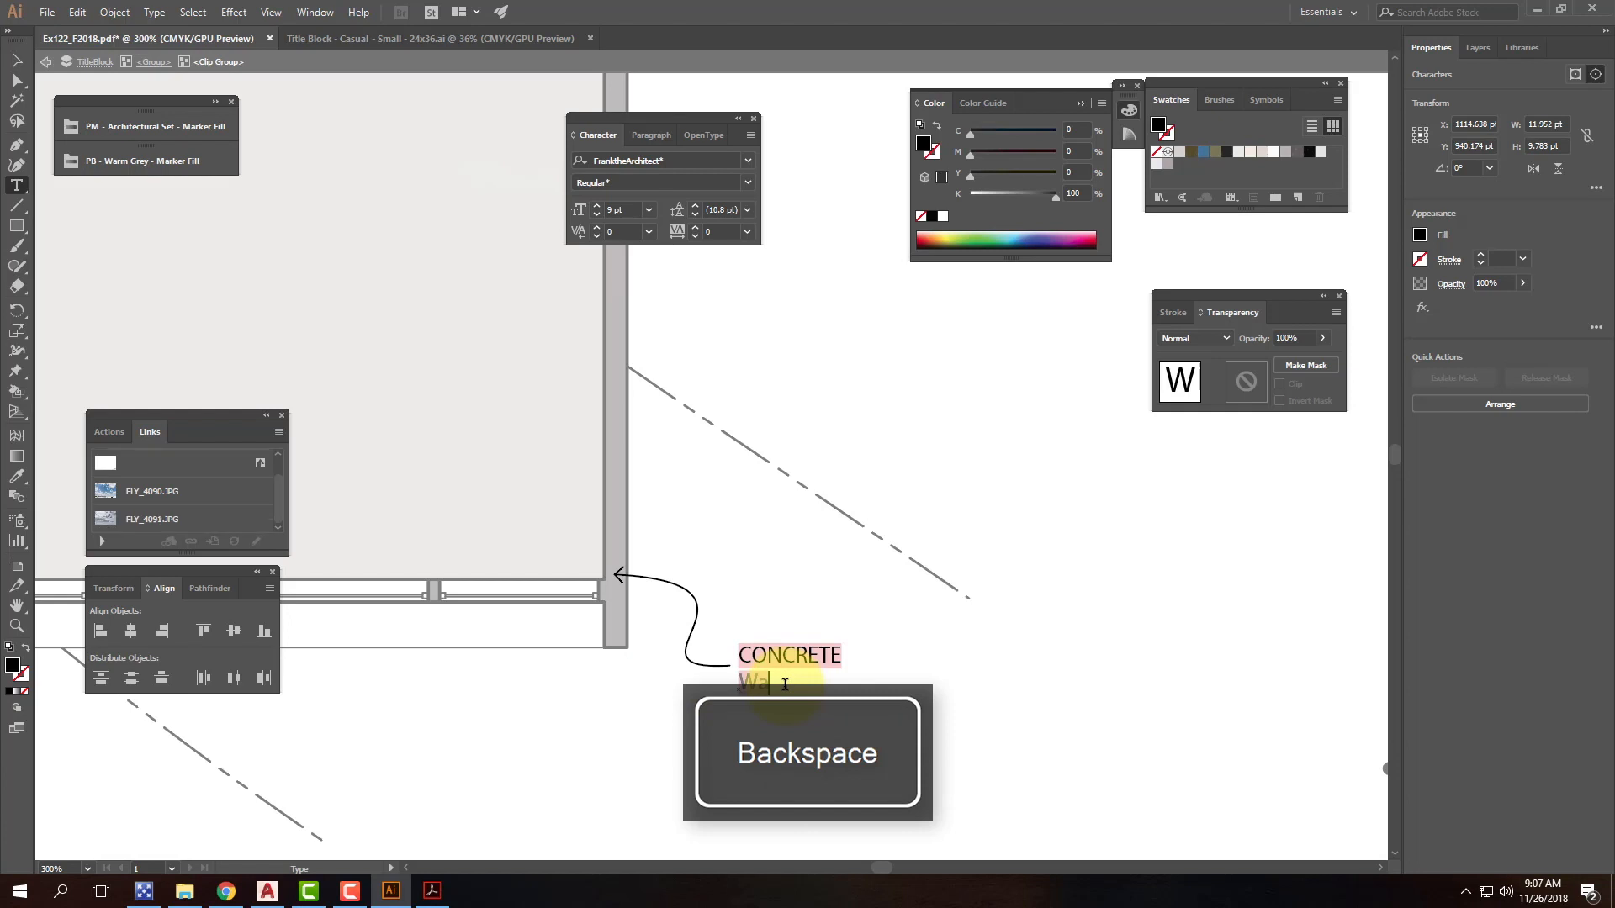
pyautogui.press('BackSpace')
pyautogui.press('capslock')
pyautogui.write('ALLS')
pyautogui.click(849, 710)
pyautogui.click(17, 61)
pyautogui.click(813, 356)
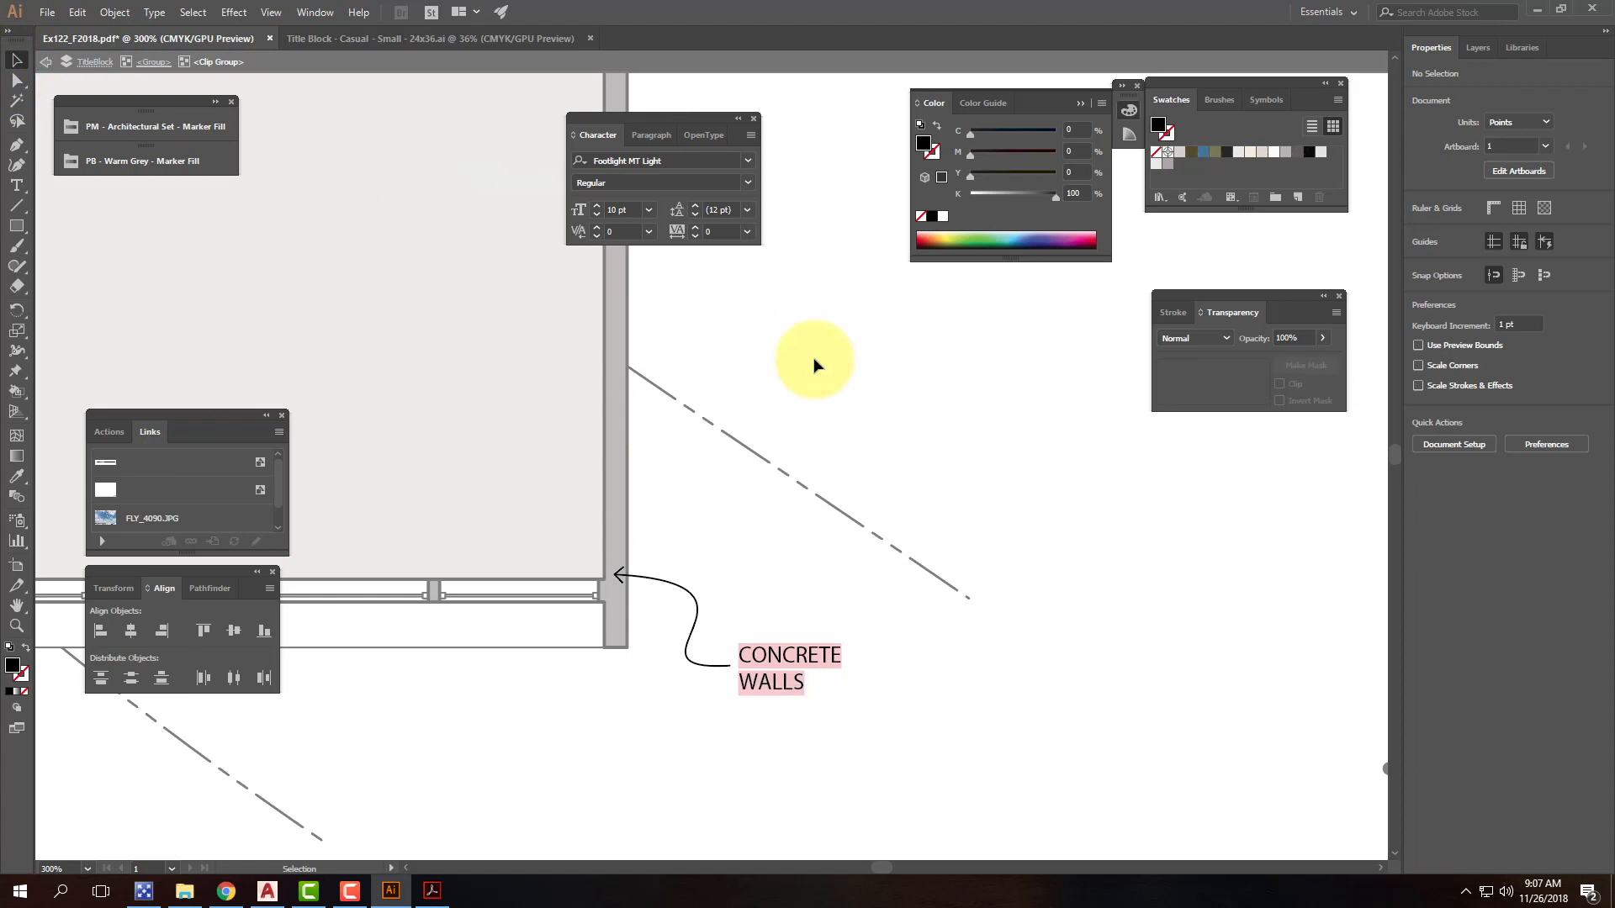
pyautogui.hotkey('ctrl', '0')
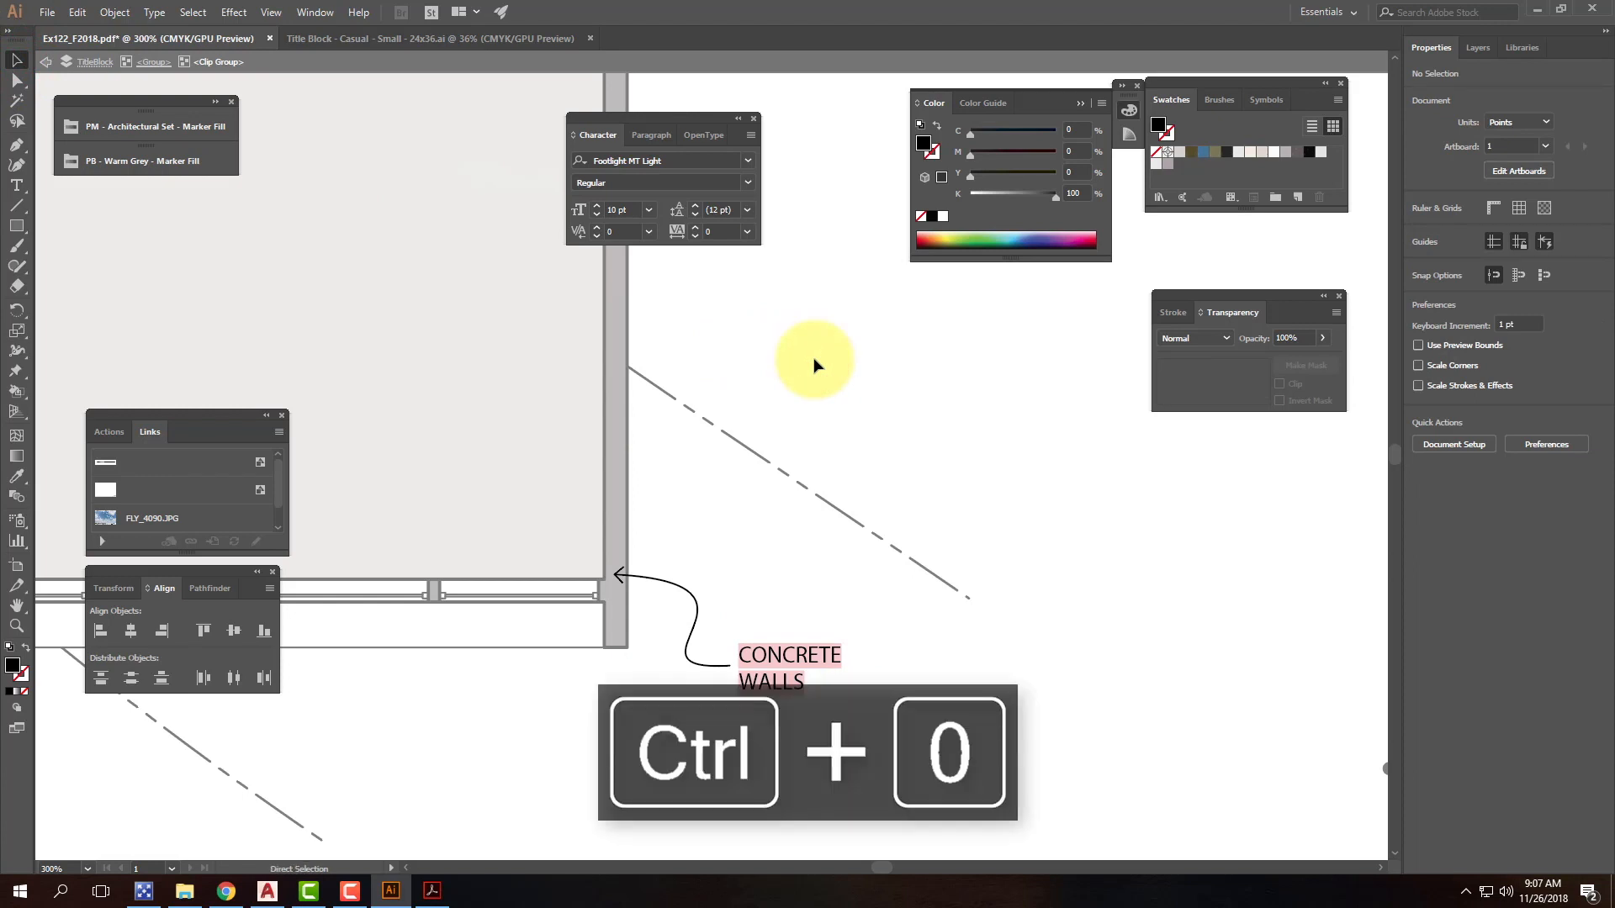
pyautogui.click(110, 15)
pyautogui.moveTo(48, 11)
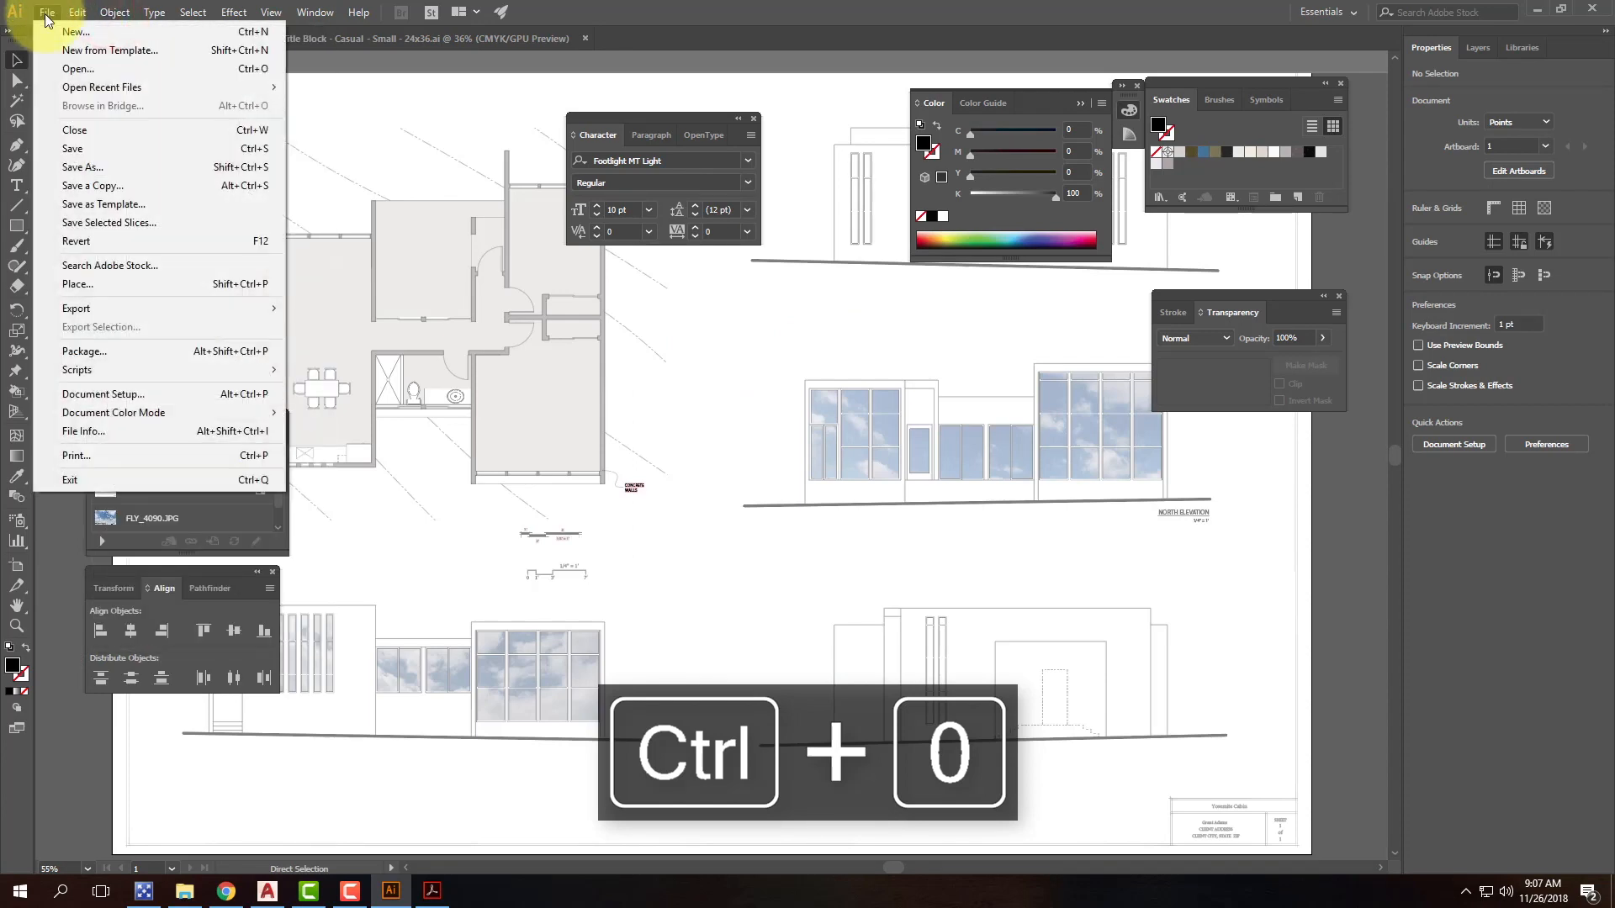
pyautogui.click(92, 283)
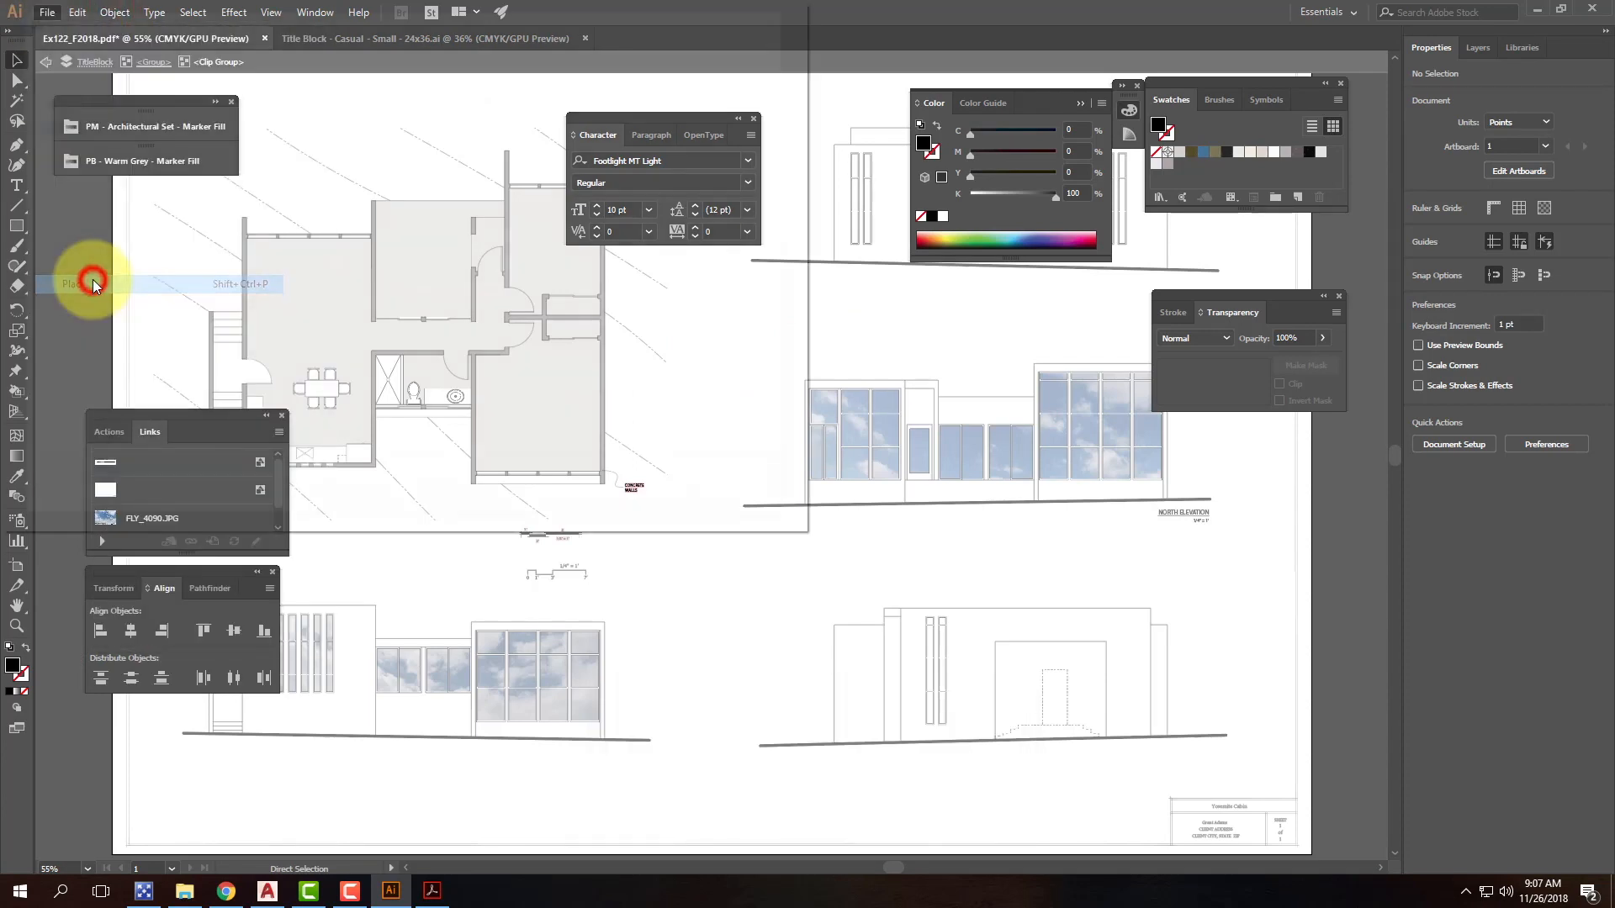
pyautogui.click(749, 503)
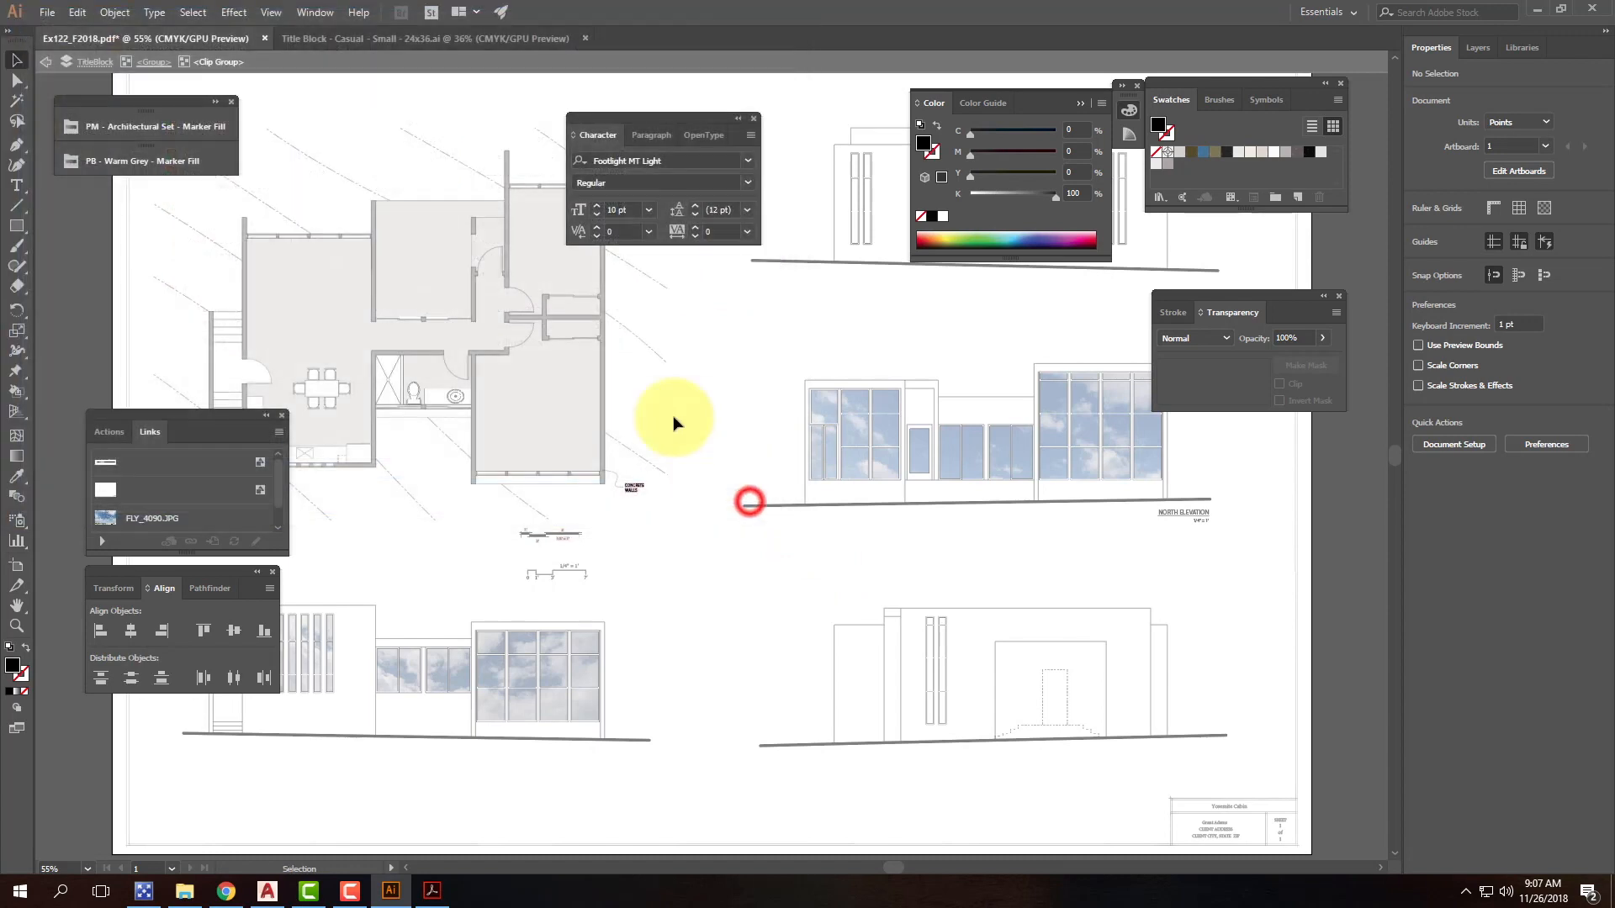
# Step: Exit isolation mode and place the embedded file Drawing Title - Clean2 just below the left end of the upper-right elevation's ground line
pyautogui.click(48, 67)
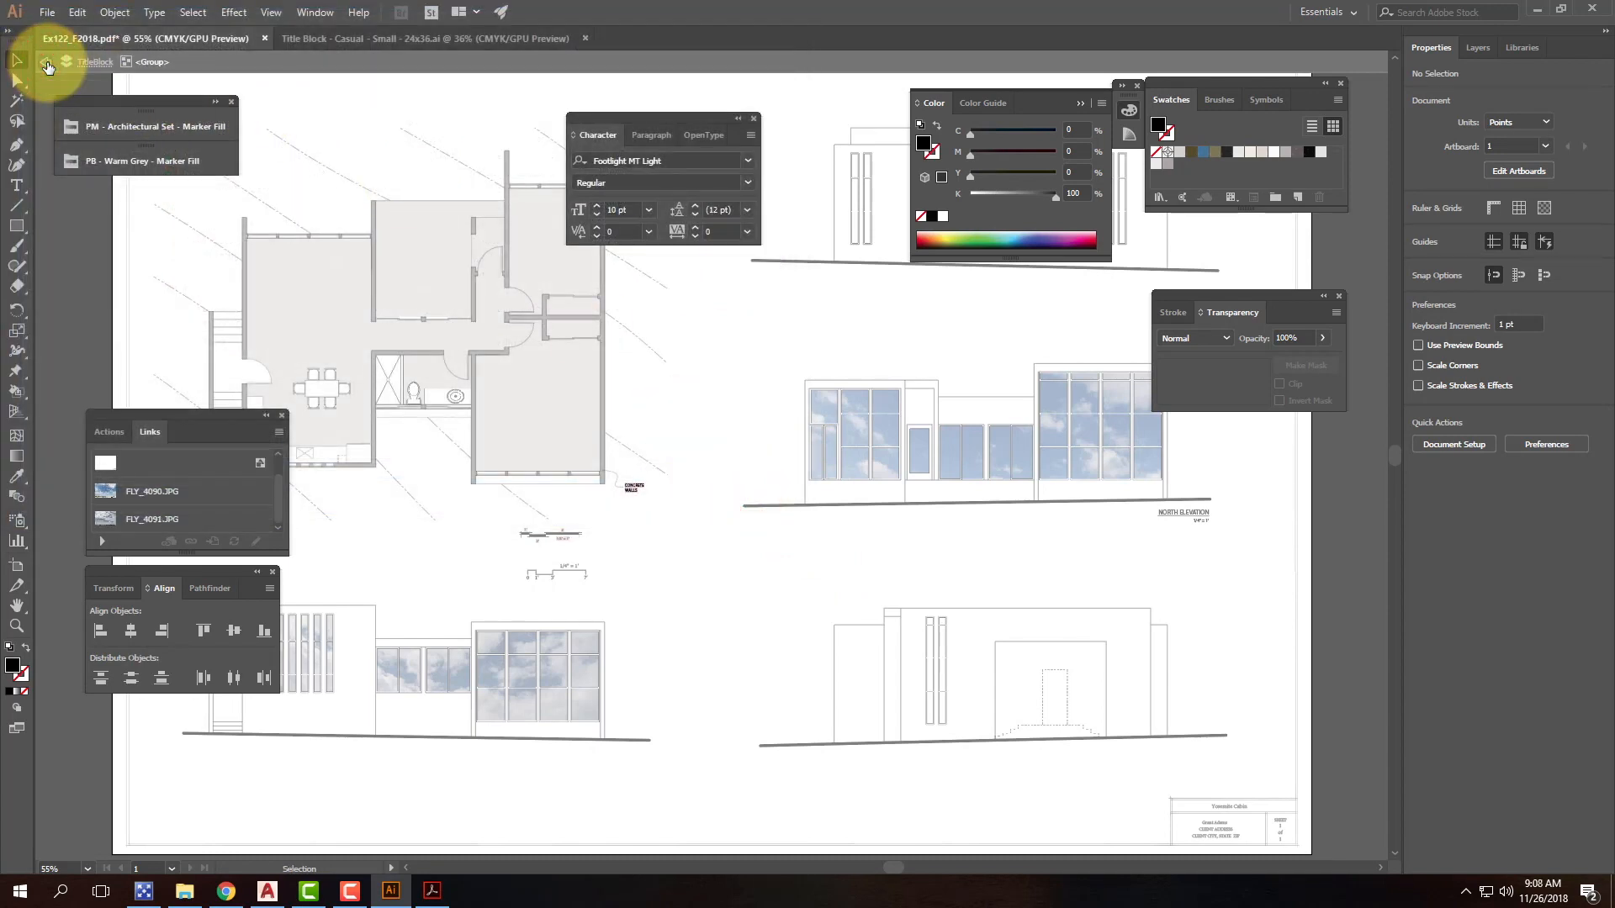
pyautogui.click(59, 63)
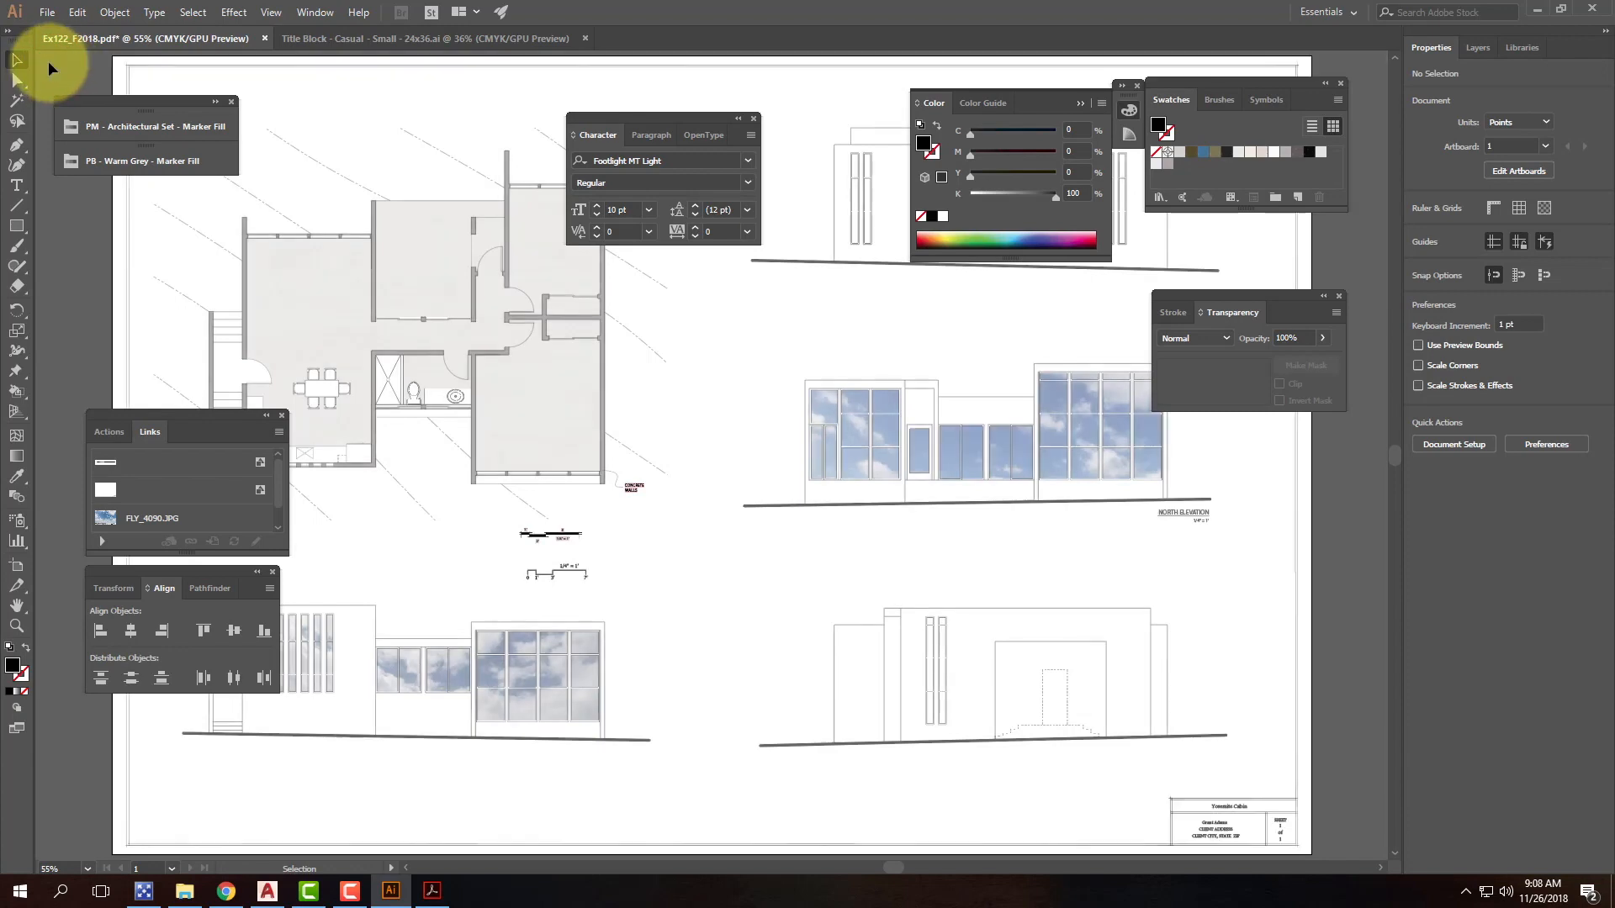
pyautogui.click(46, 13)
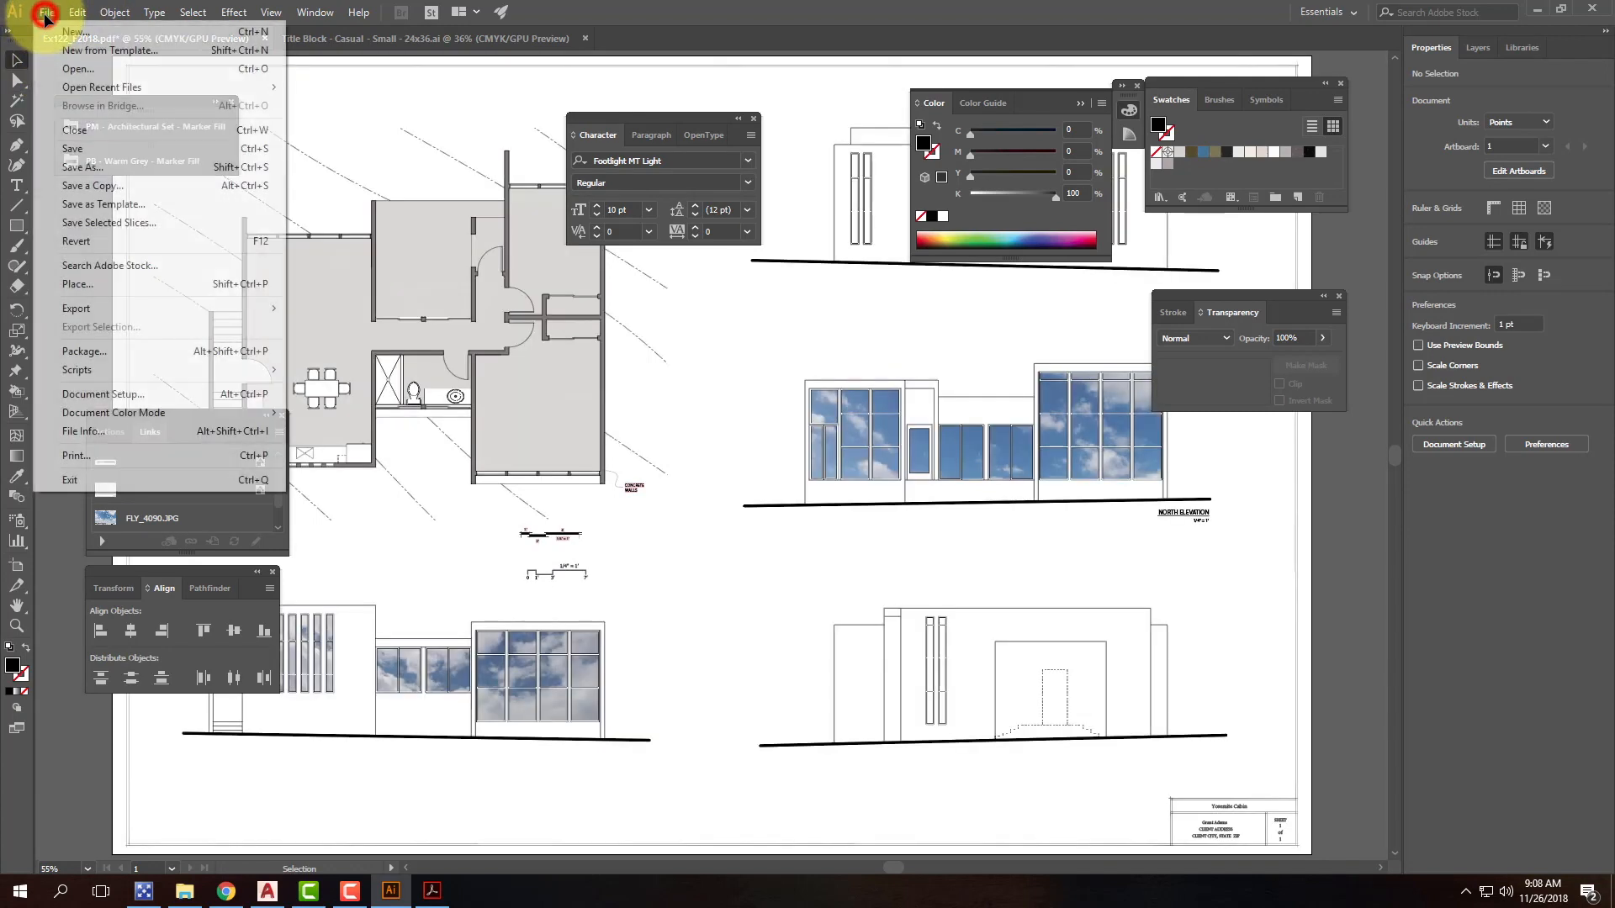
pyautogui.click(78, 287)
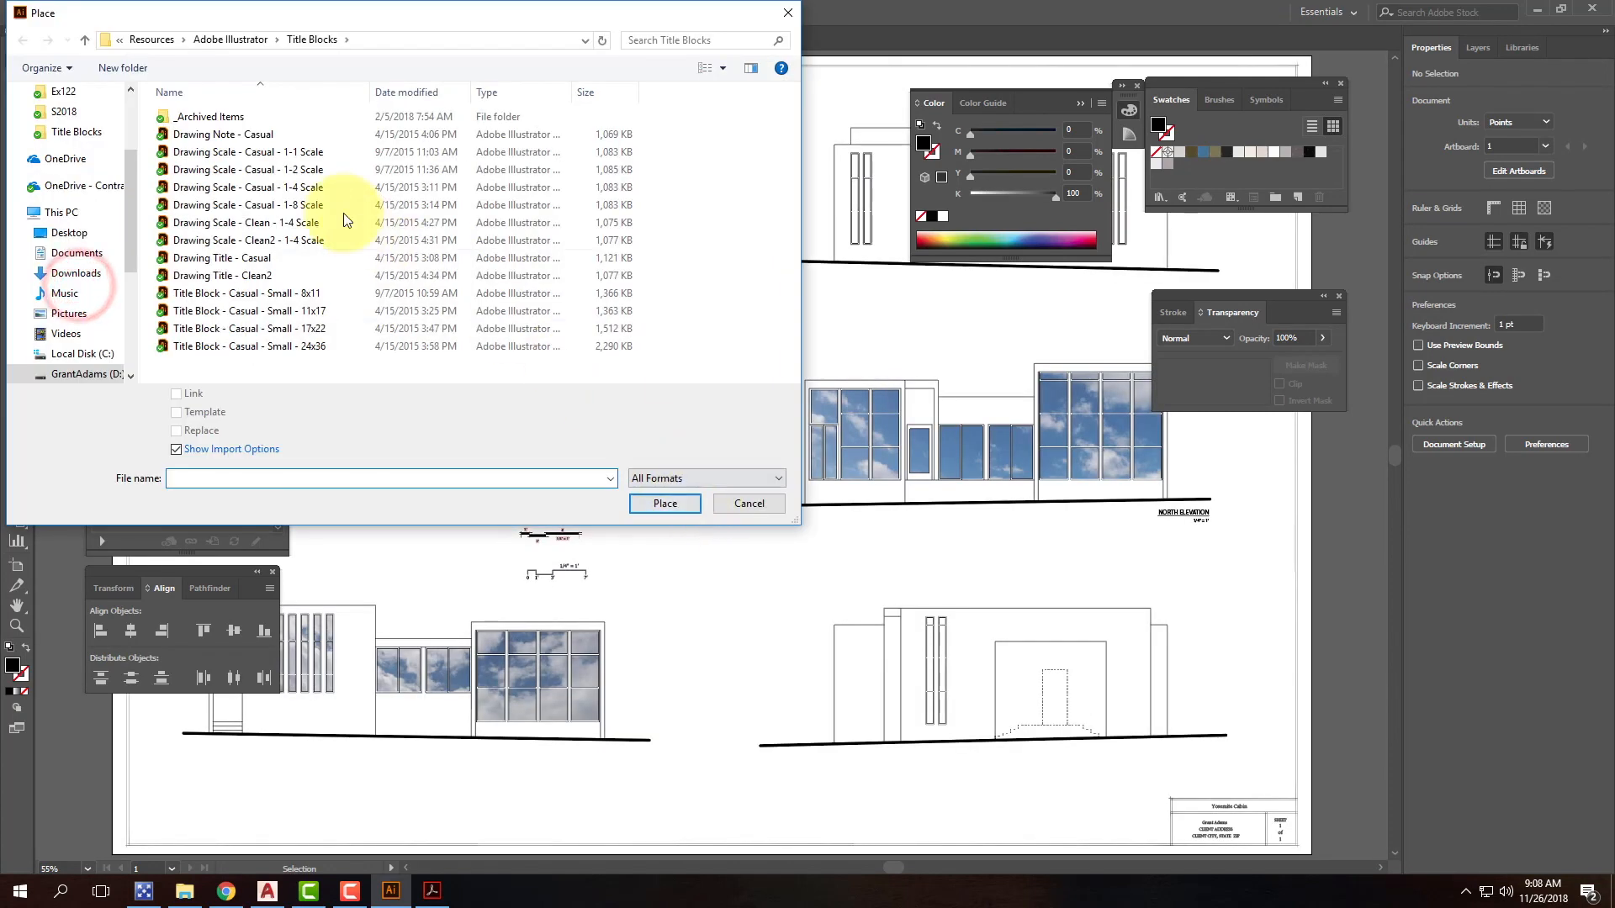
pyautogui.click(251, 258)
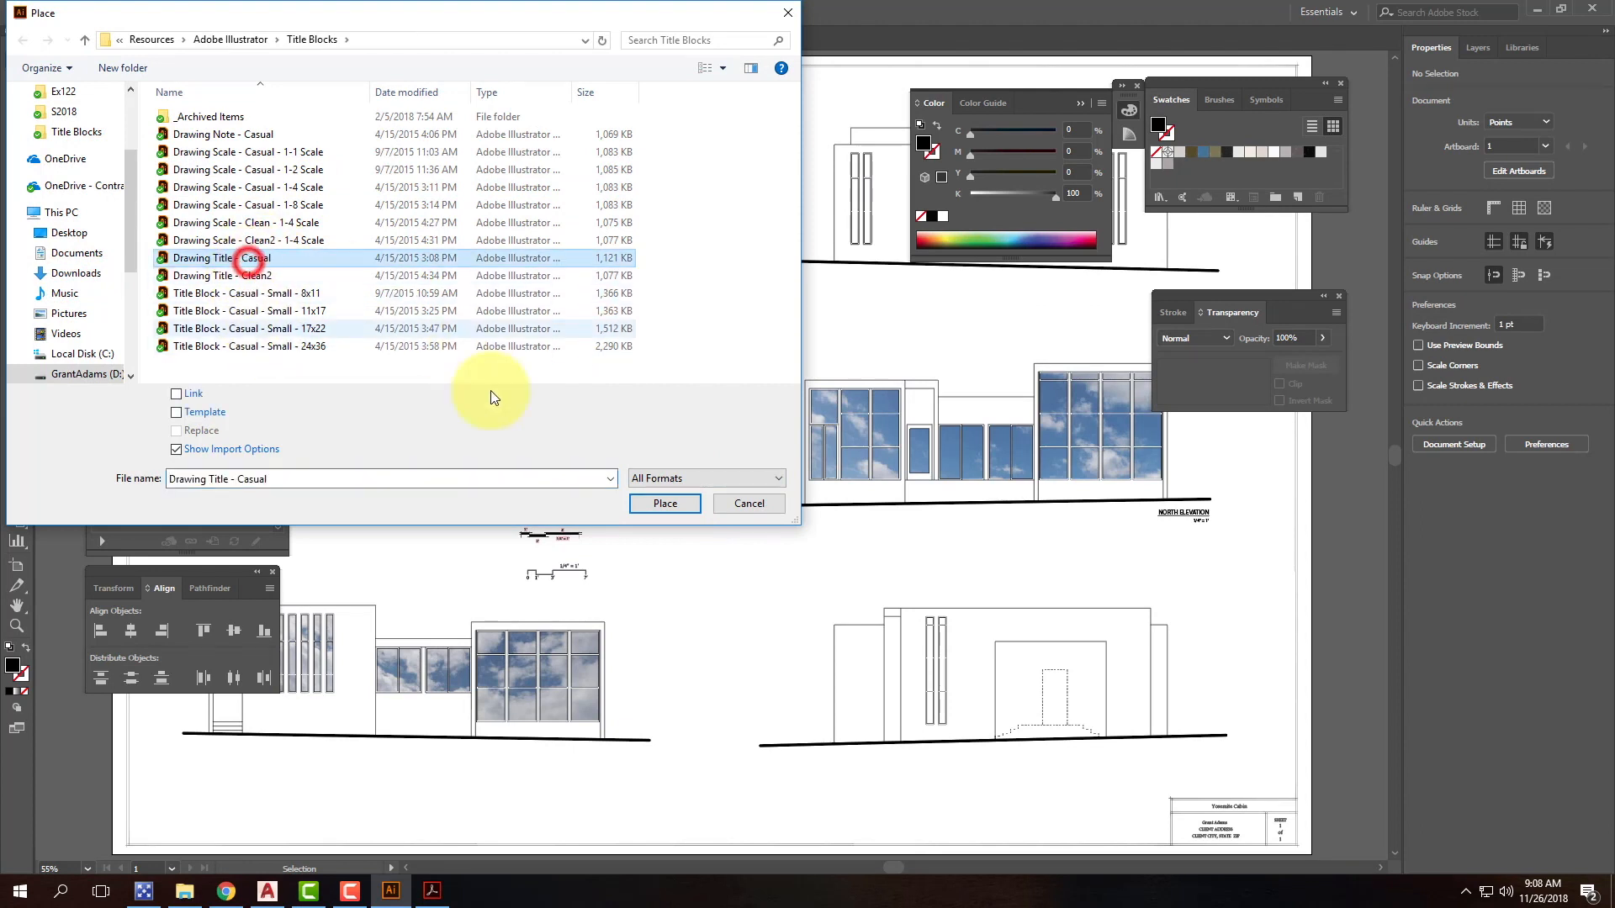
pyautogui.click(278, 276)
pyautogui.click(673, 503)
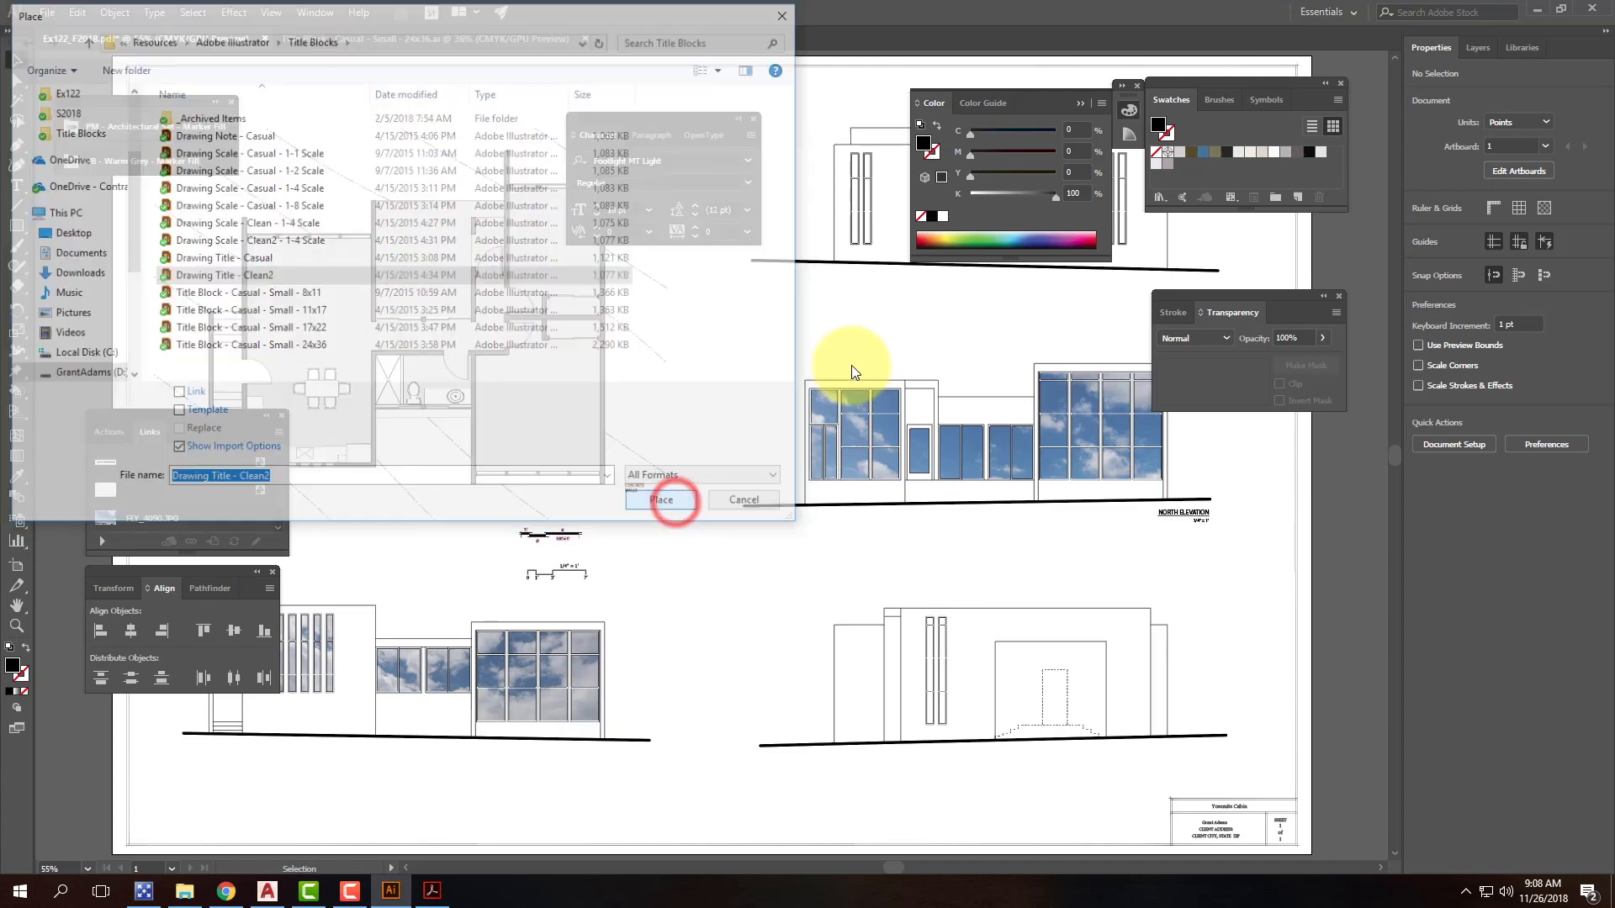
pyautogui.click(774, 478)
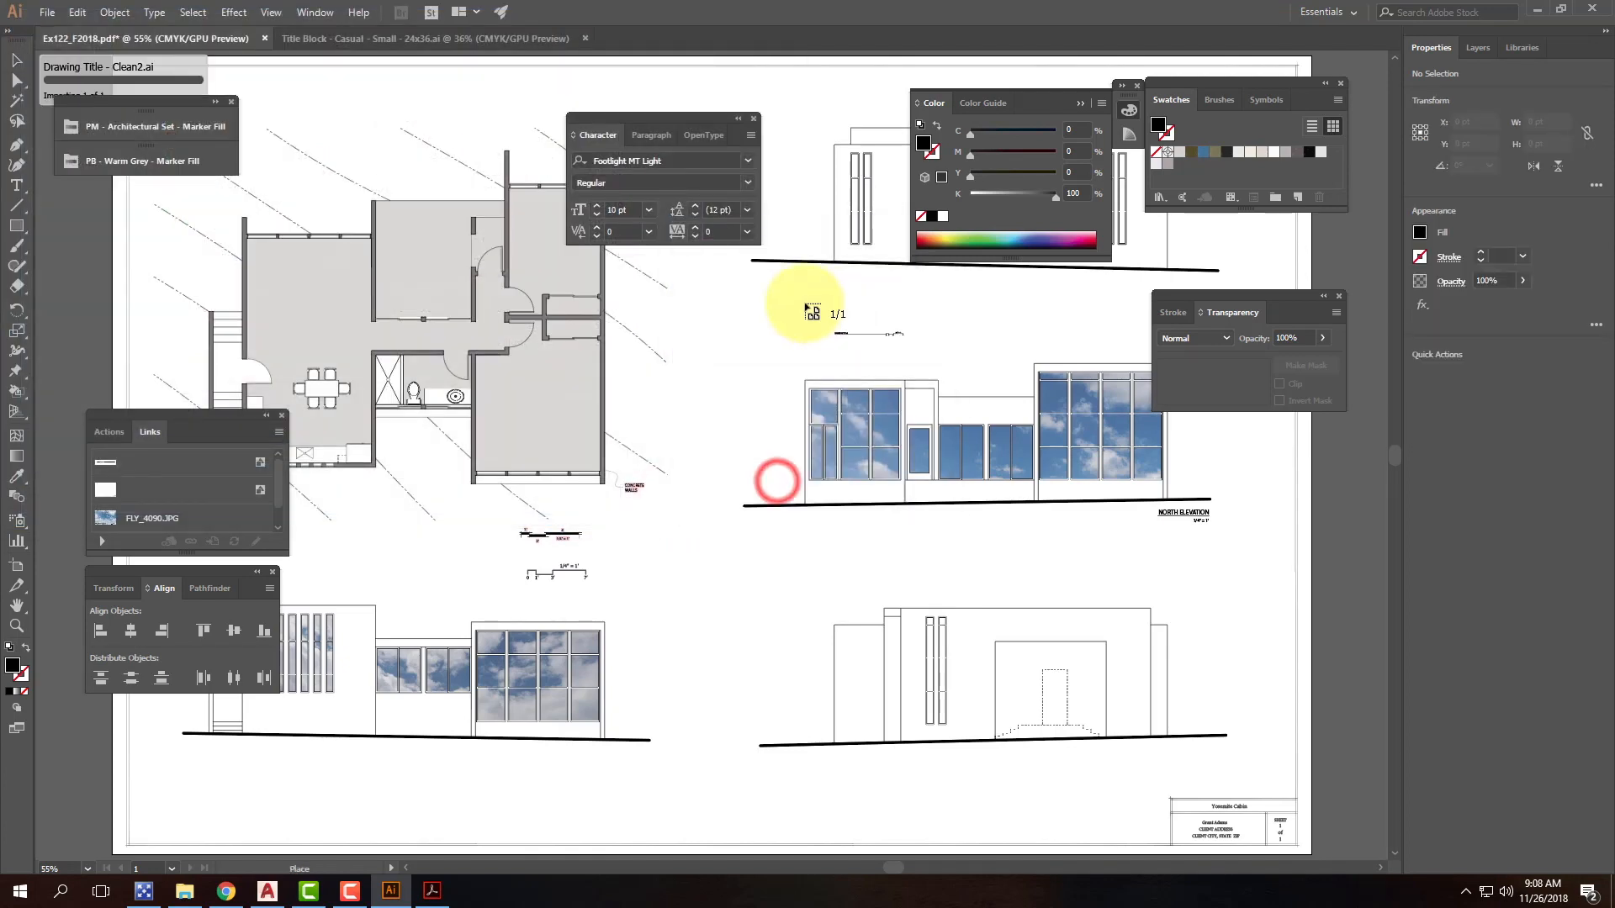
pyautogui.click(774, 283)
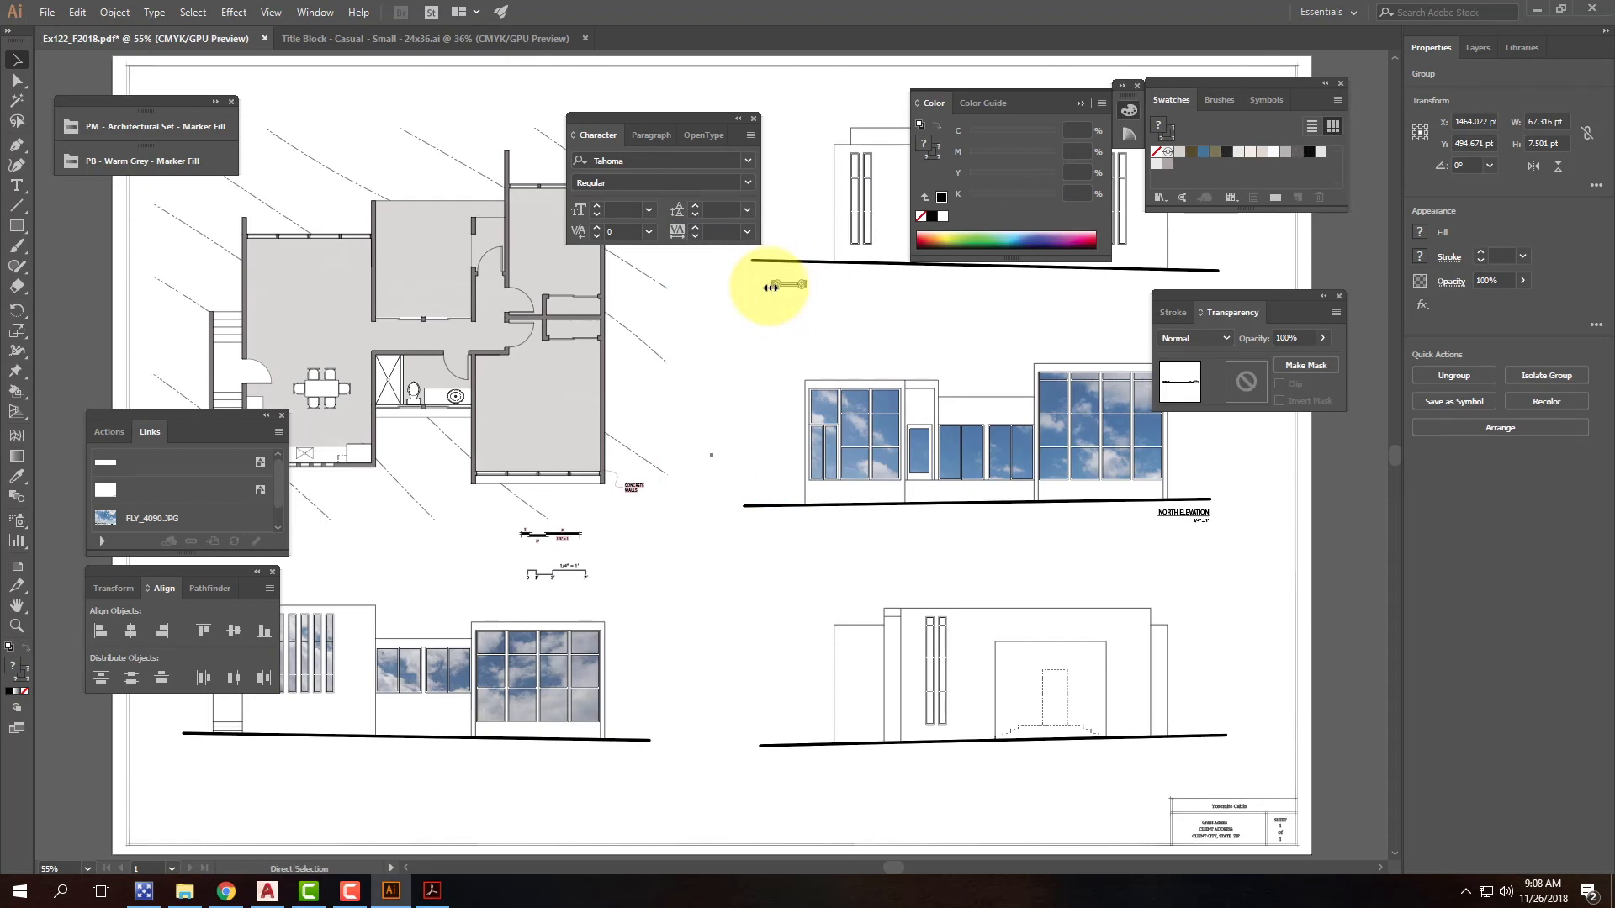
# Step: Isolate the placed drawing title down to its clip group and select the thick title and scale line path
pyautogui.hotkey('ctrl', '=')
pyautogui.hotkey('ctrl', '=')
pyautogui.hotkey('ctrl', '=')
pyautogui.hotkey('ctrl', '=')
pyautogui.hotkey('ctrl', '=')
pyautogui.hotkey('ctrl', '=')
pyautogui.hotkey('ctrl', '=')
pyautogui.hotkey('ctrl', '=')
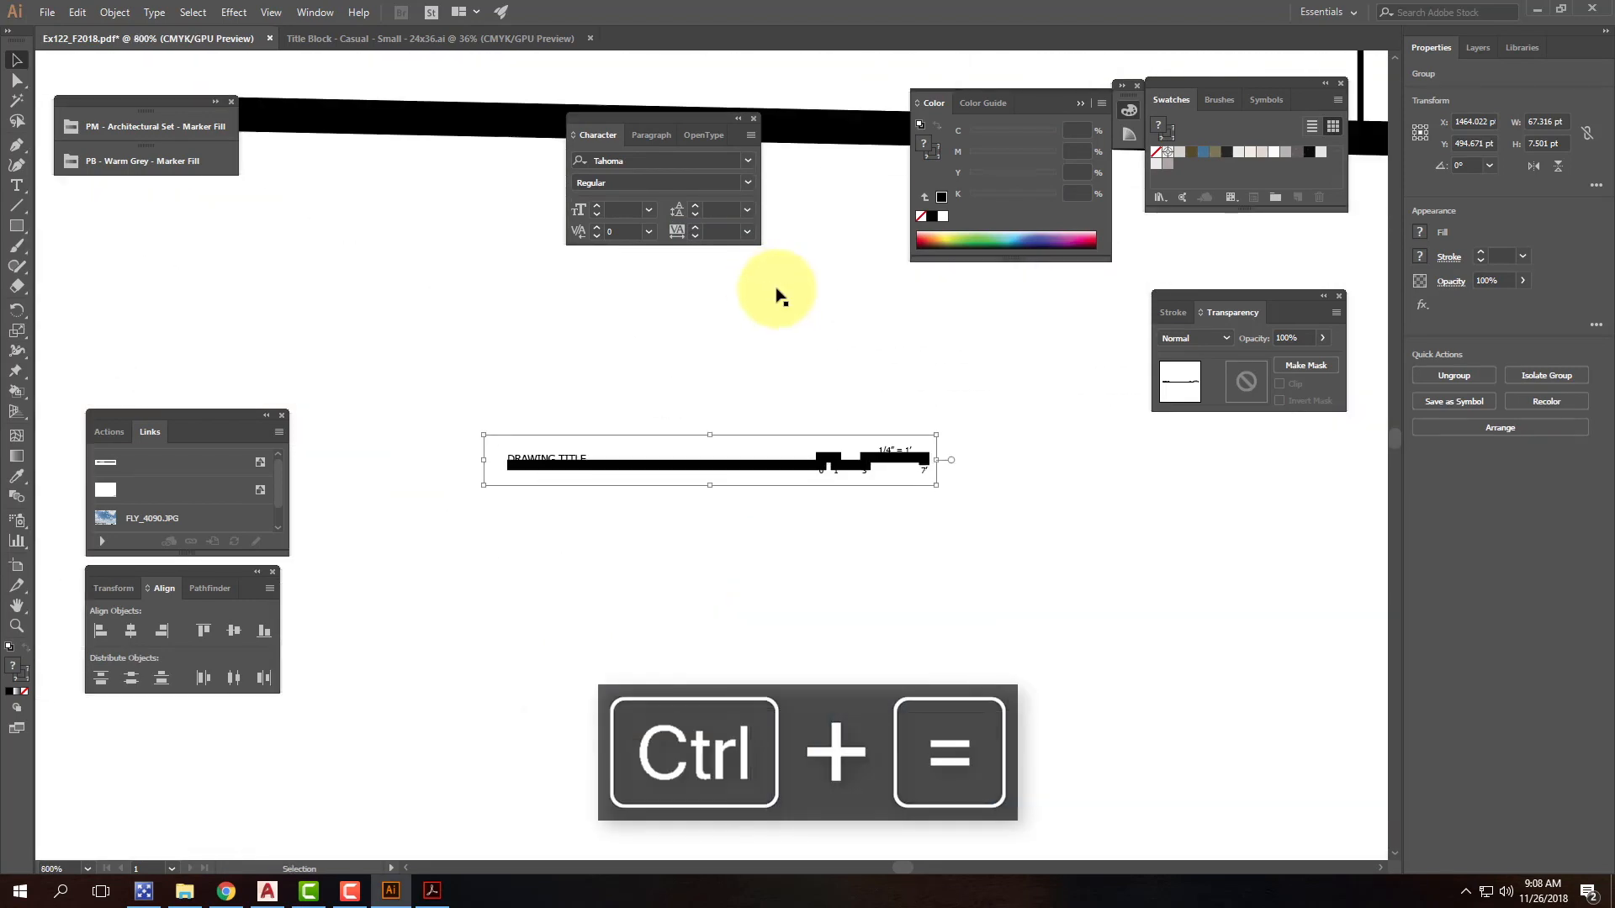
pyautogui.click(812, 320)
pyautogui.moveTo(765, 465); pyautogui.dragTo(778, 459)
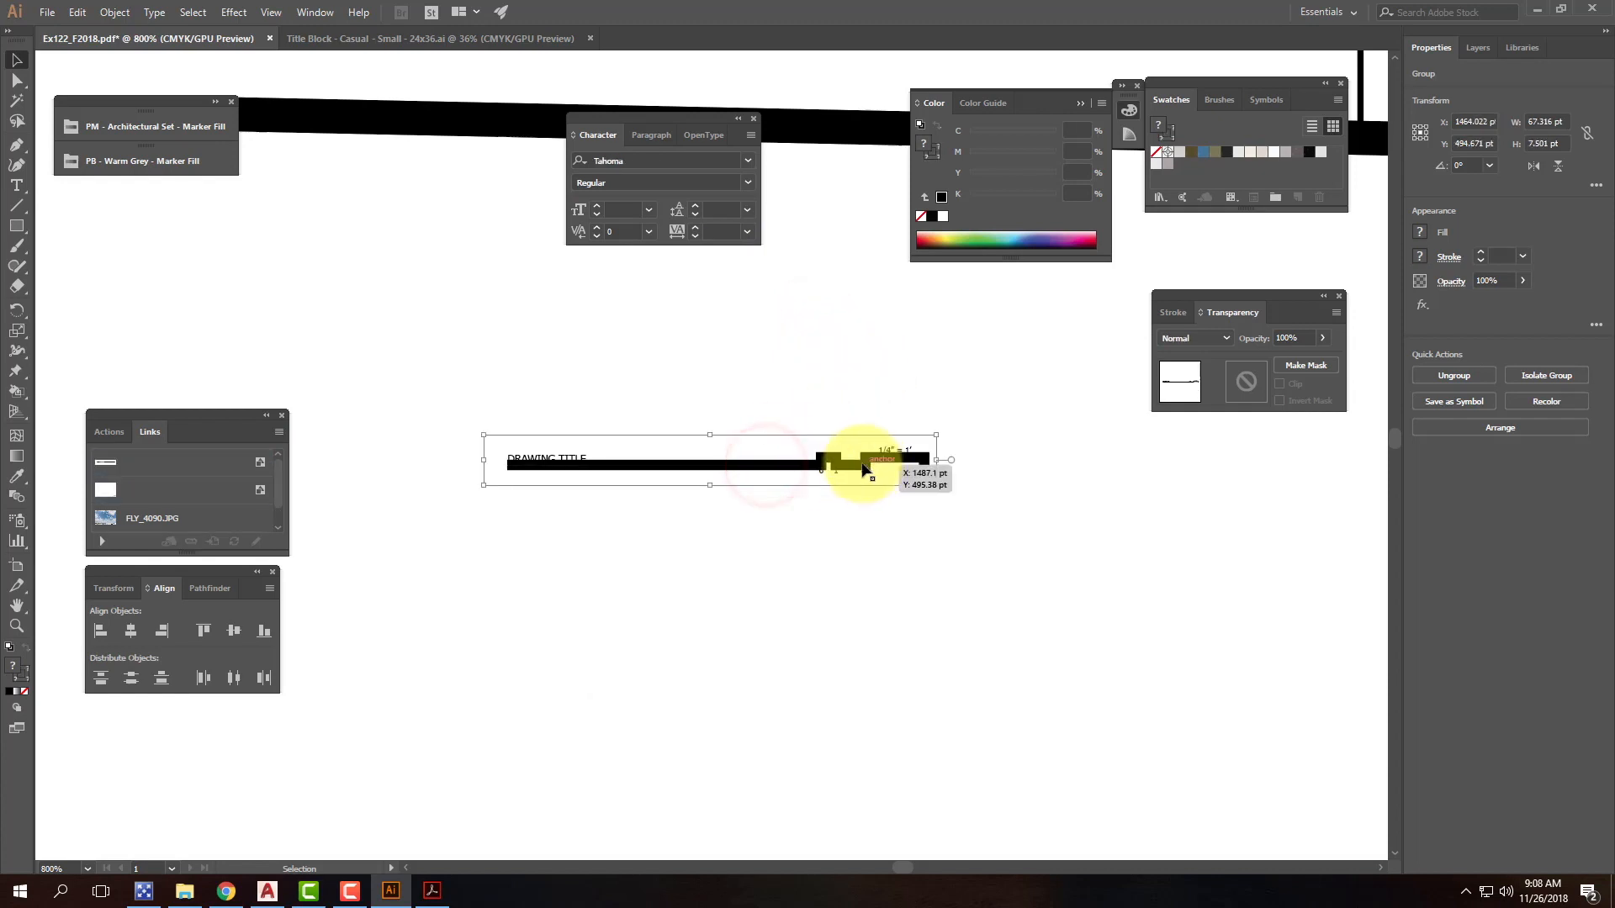
pyautogui.doubleClick(786, 467)
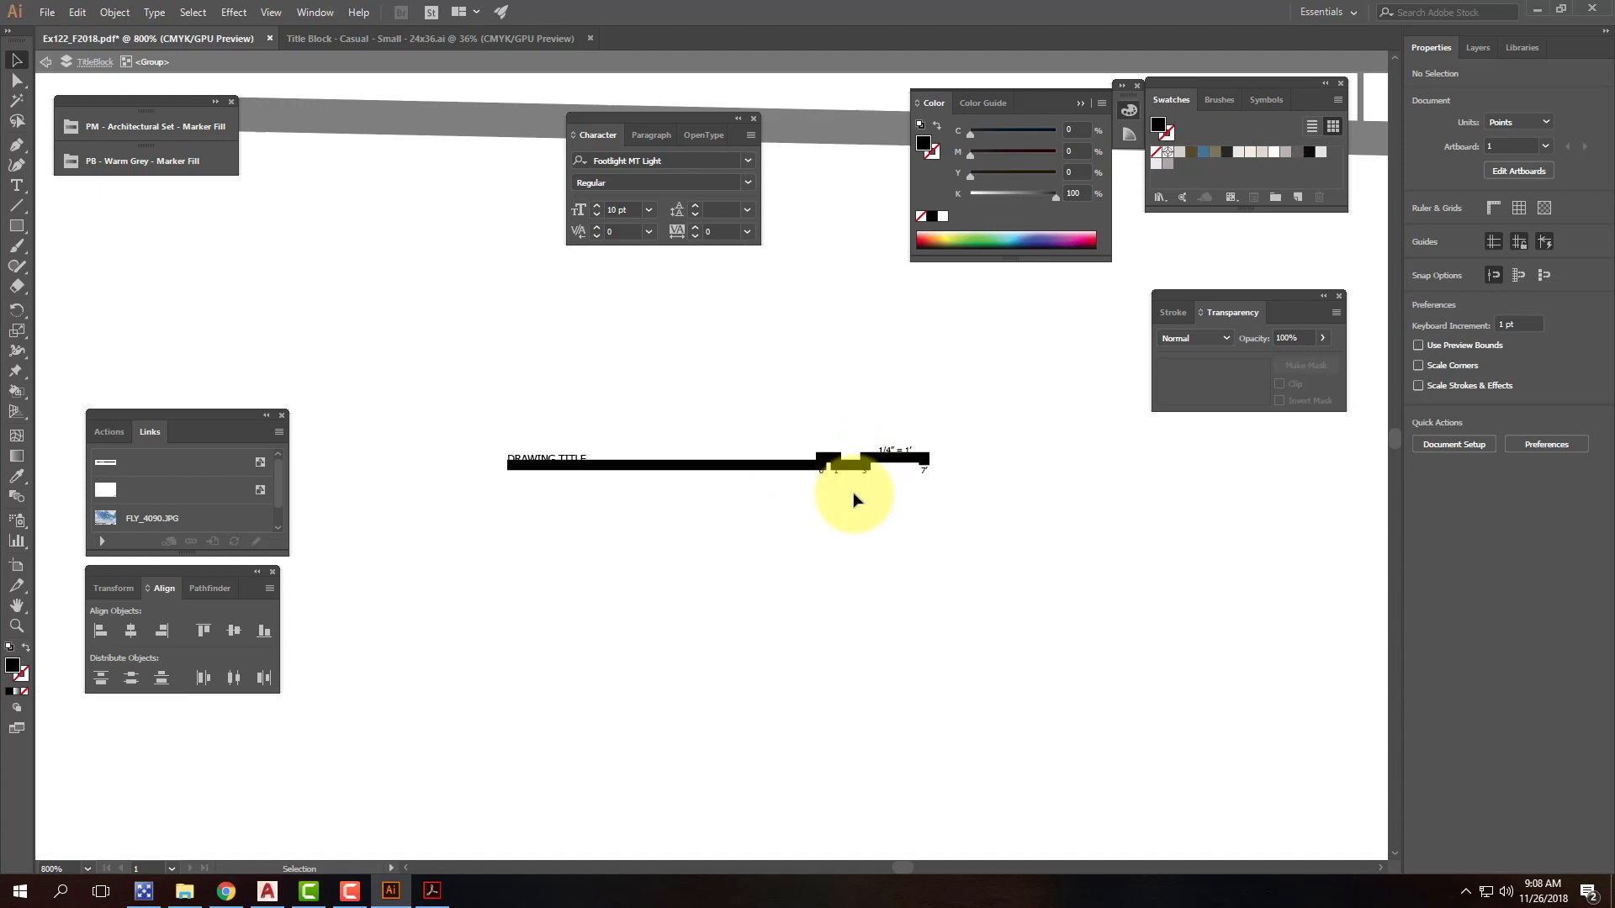
pyautogui.click(750, 469)
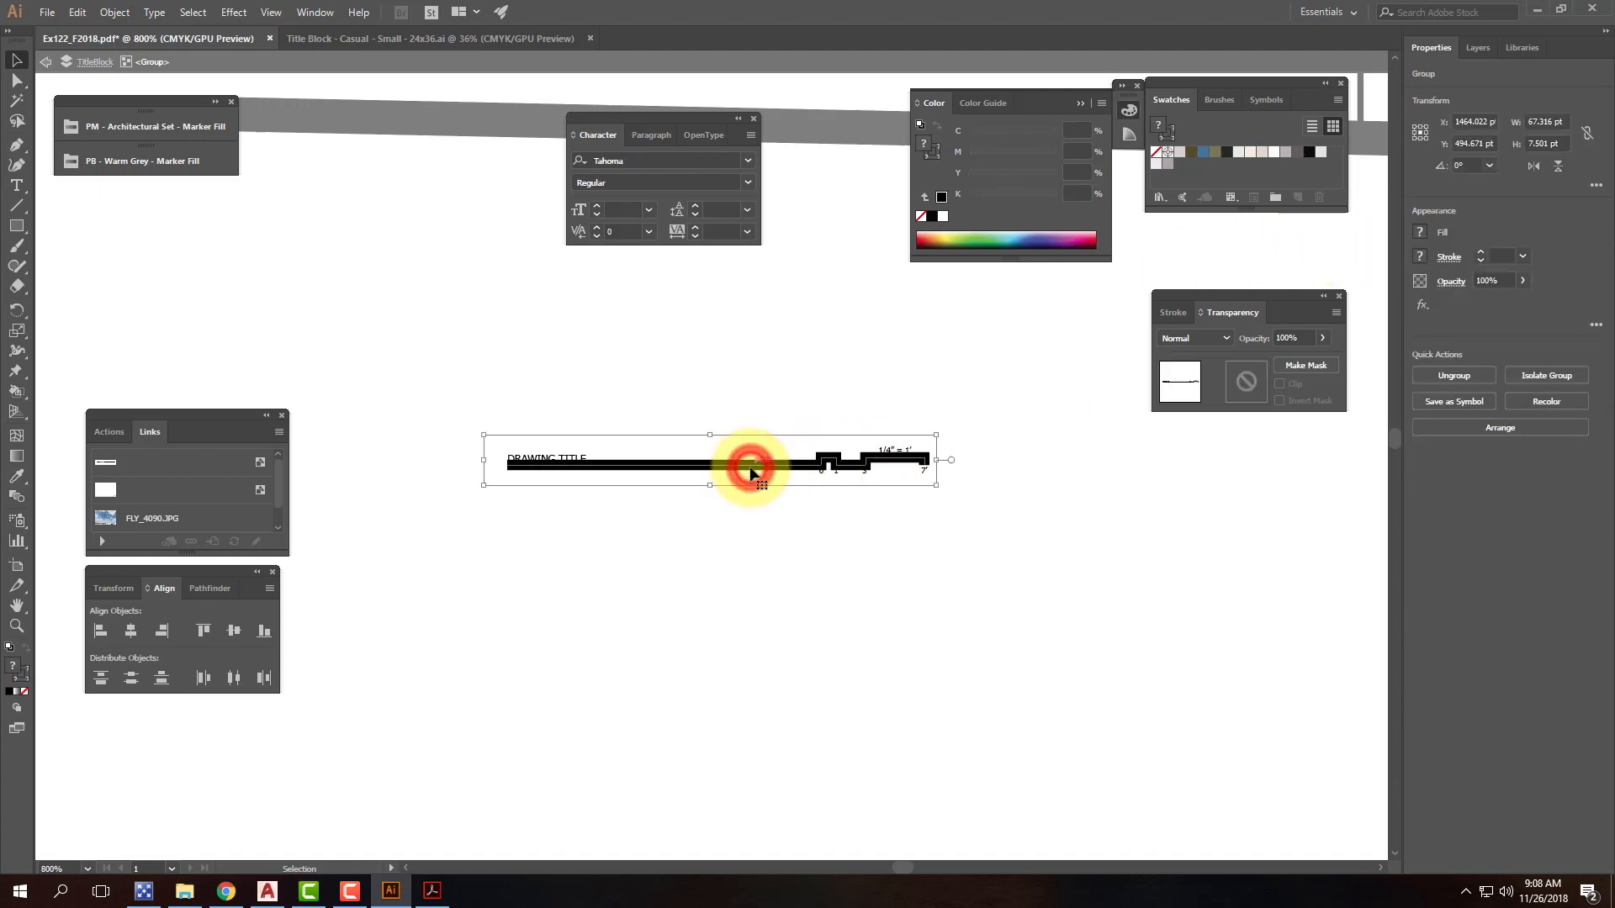
pyautogui.doubleClick(749, 469)
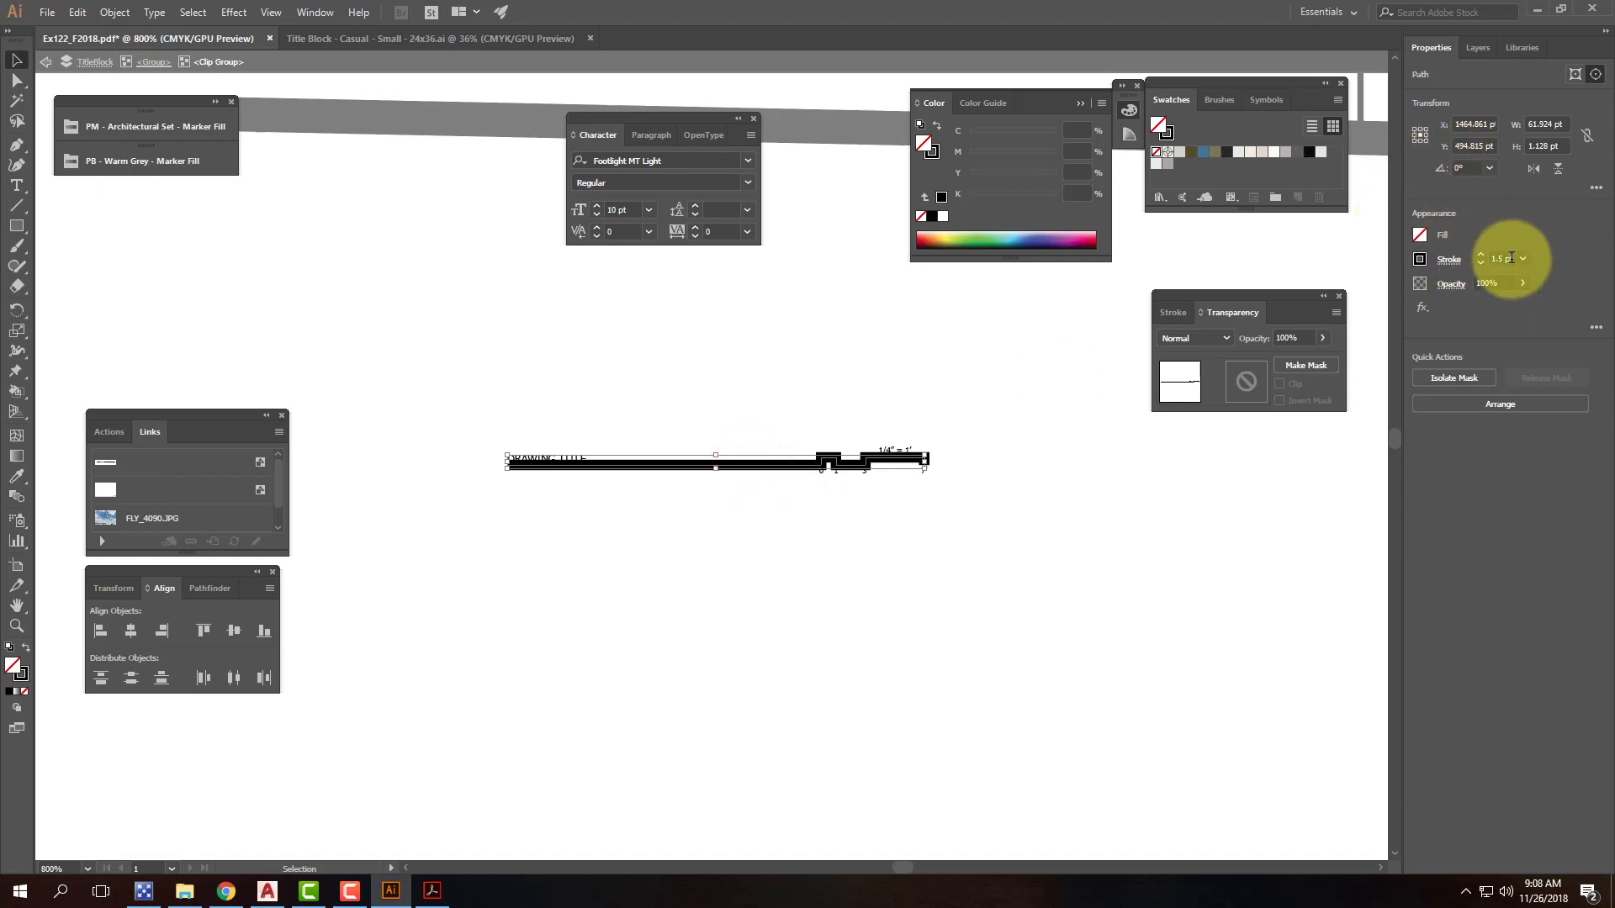
# Step: Try to enter a thinner stroke weight for the drawing title's line
pyautogui.click(1512, 259)
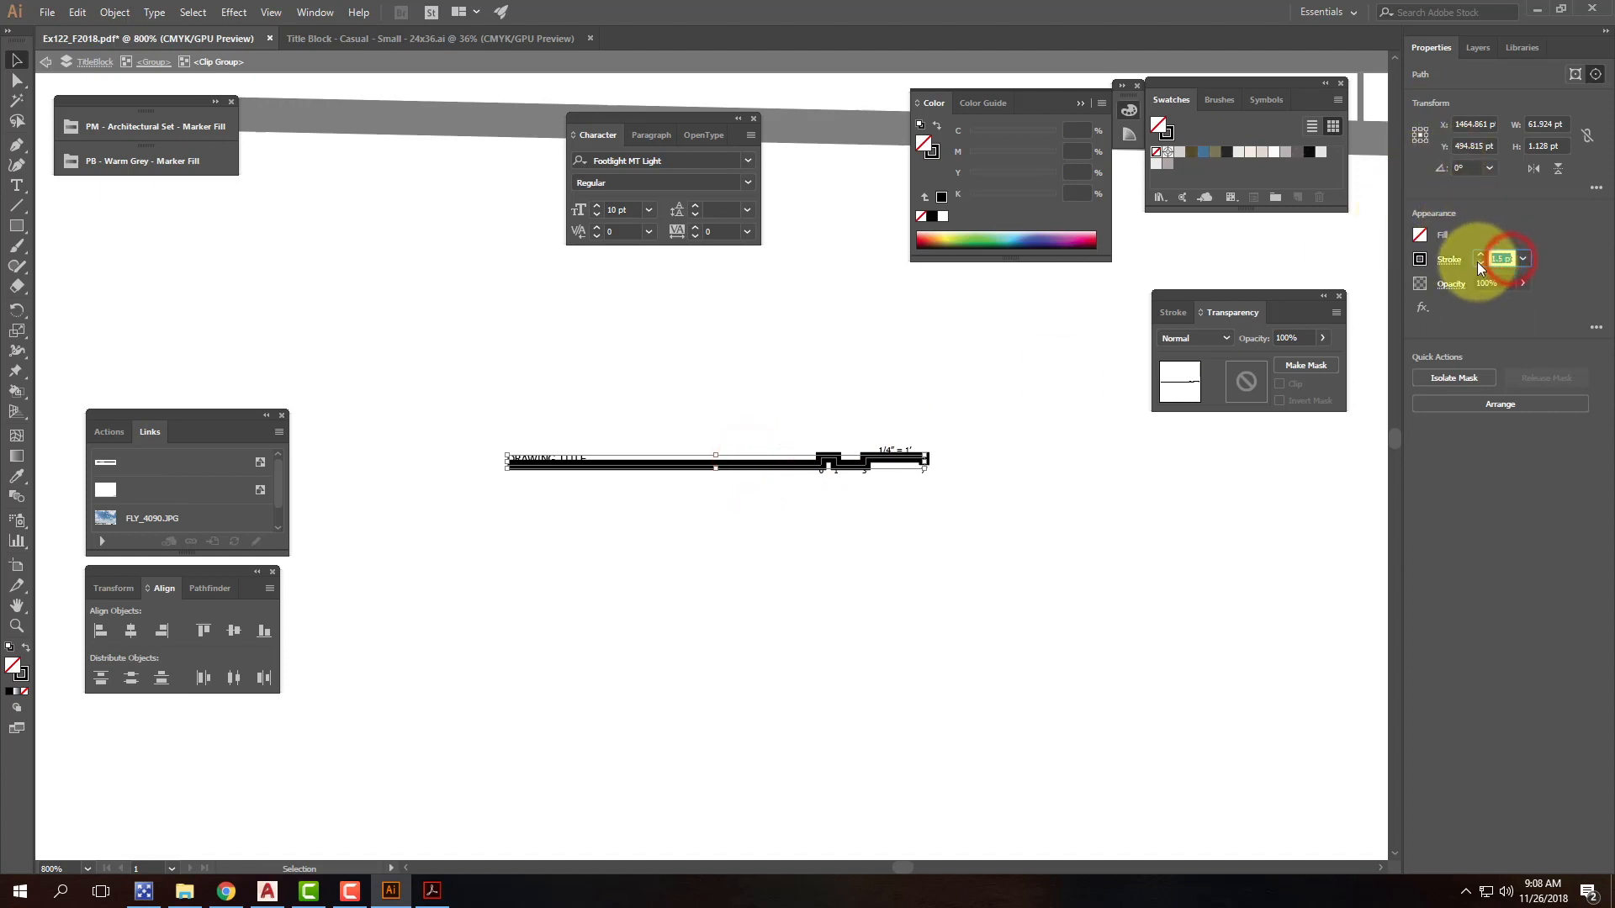
pyautogui.press('Tab')
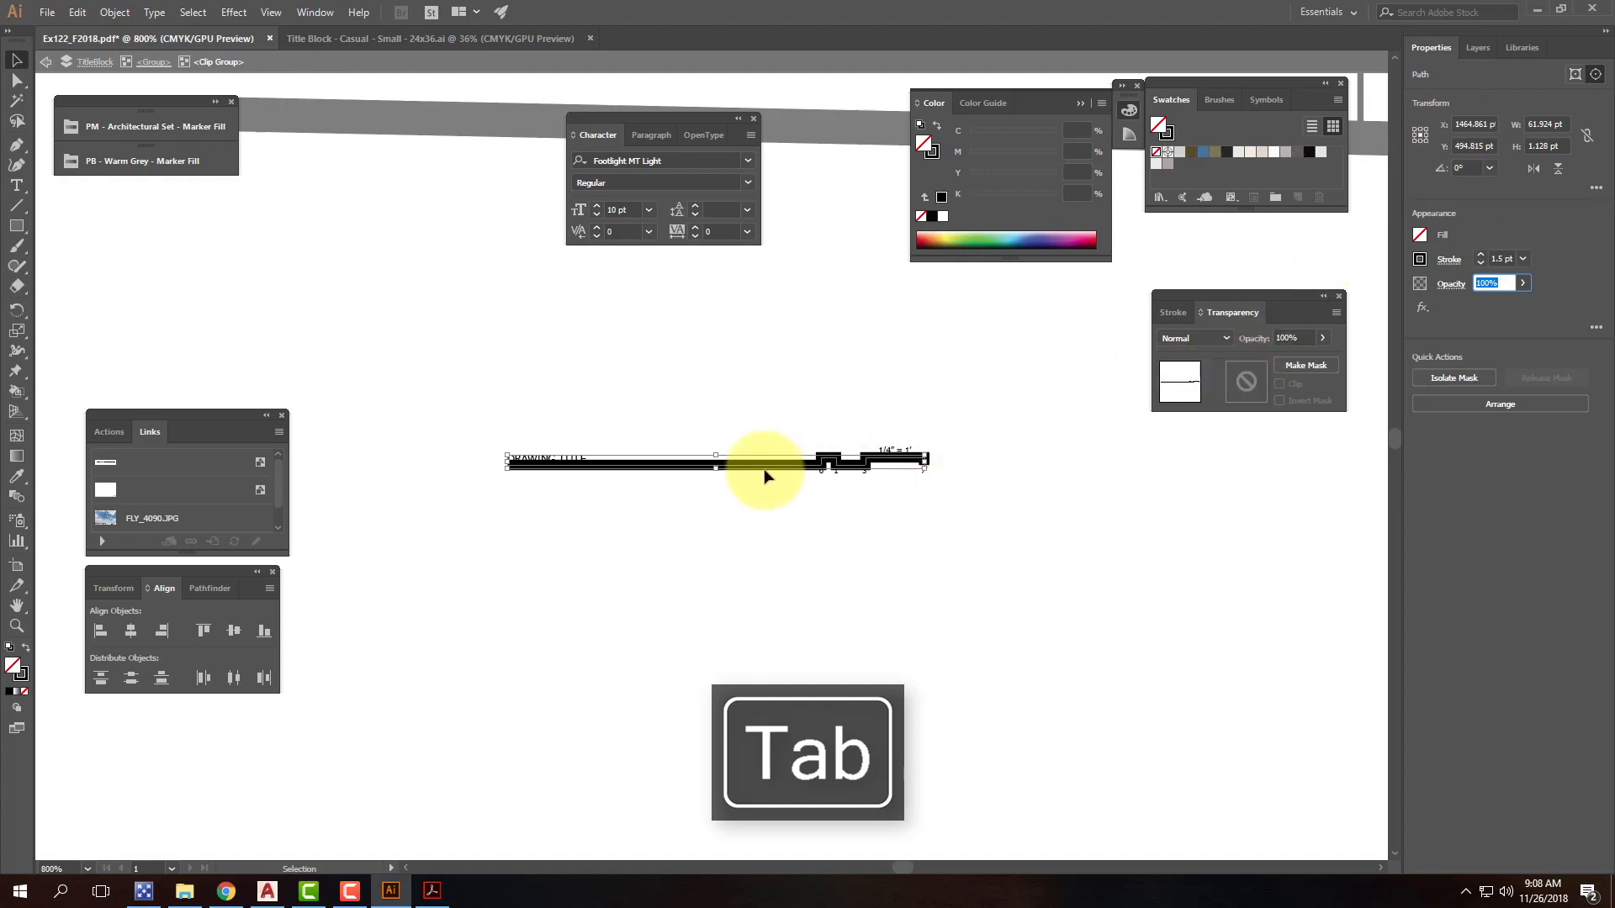
pyautogui.click(1505, 258)
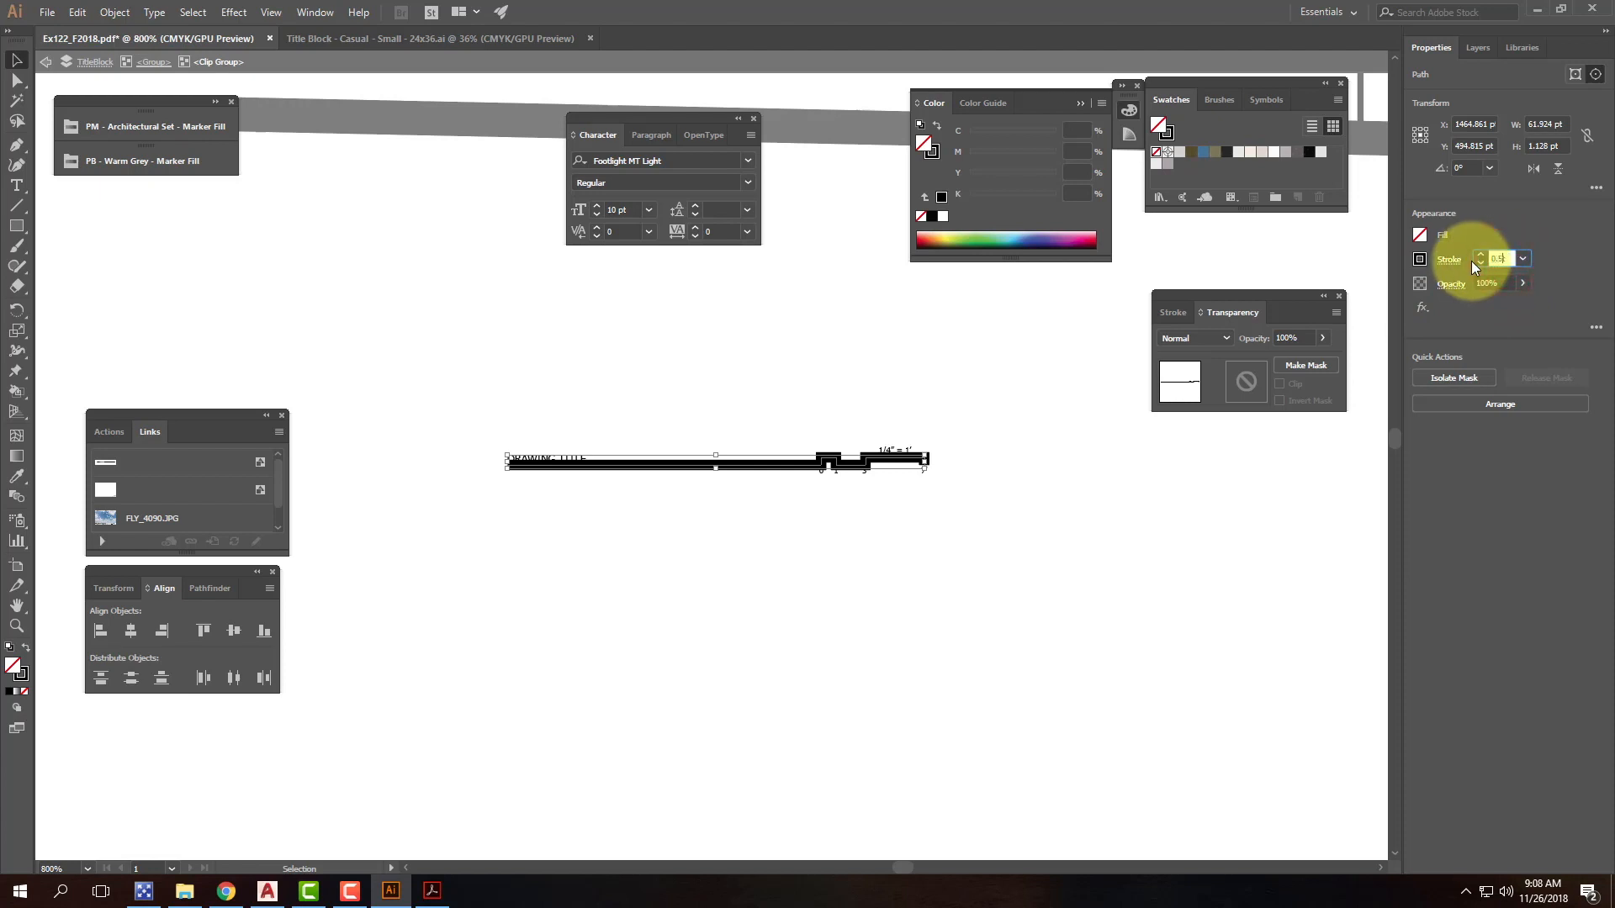
pyautogui.press('Tab')
pyautogui.click(1506, 256)
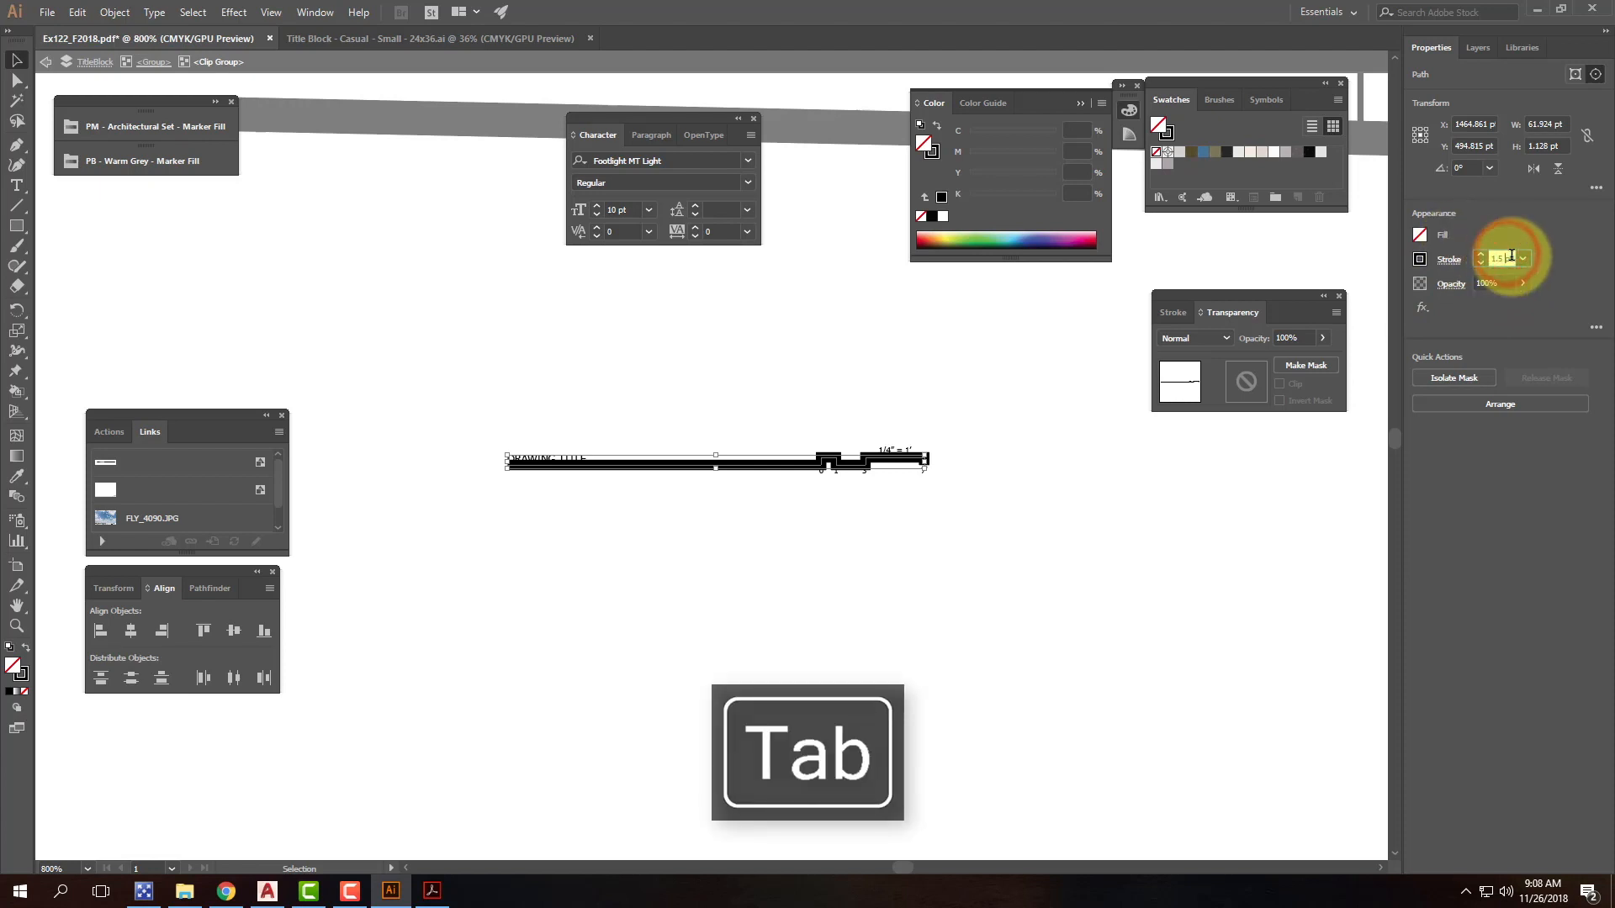
pyautogui.press('Return')
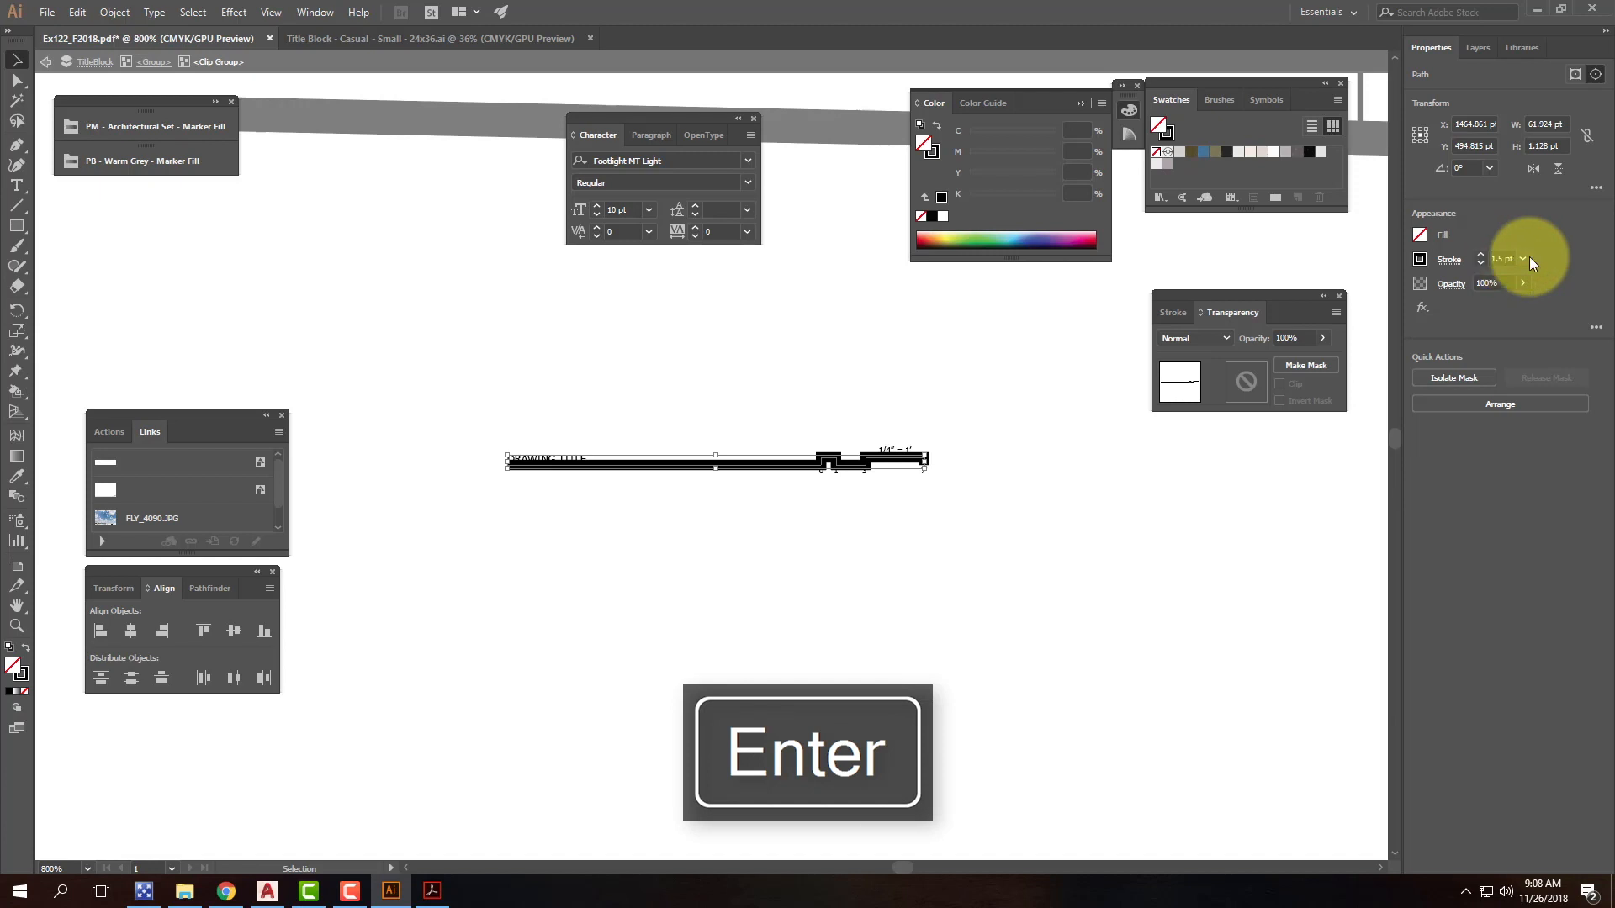
# Step: Set the stroke weight of the drawing title's line to 0.25 pt and deselect it
pyautogui.click(1524, 258)
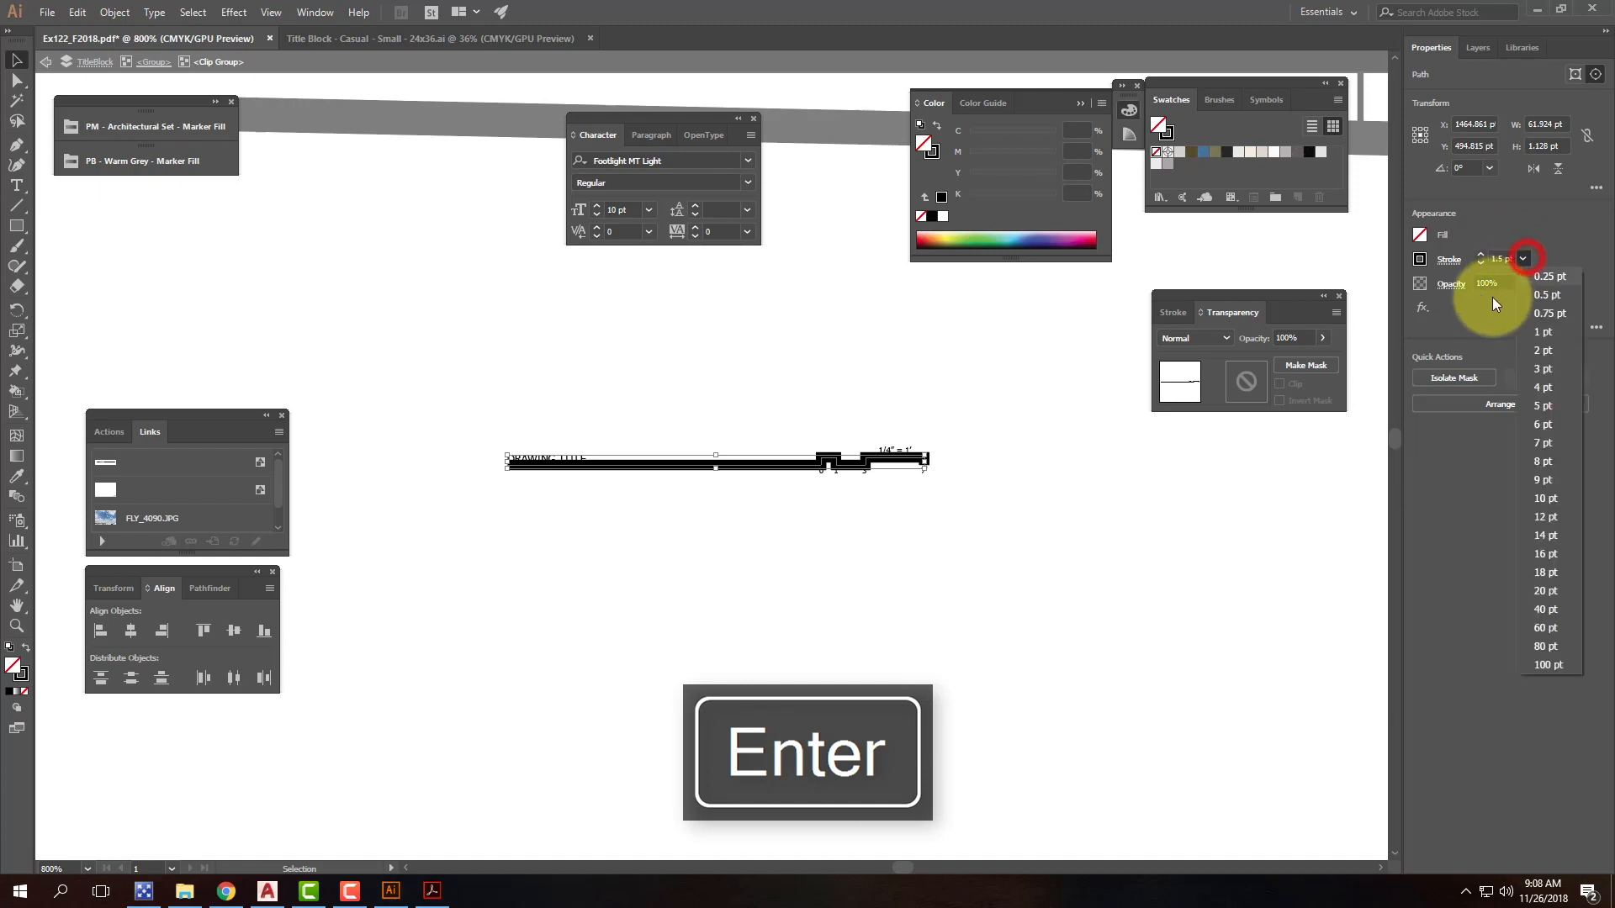
pyautogui.click(1551, 277)
pyautogui.click(985, 396)
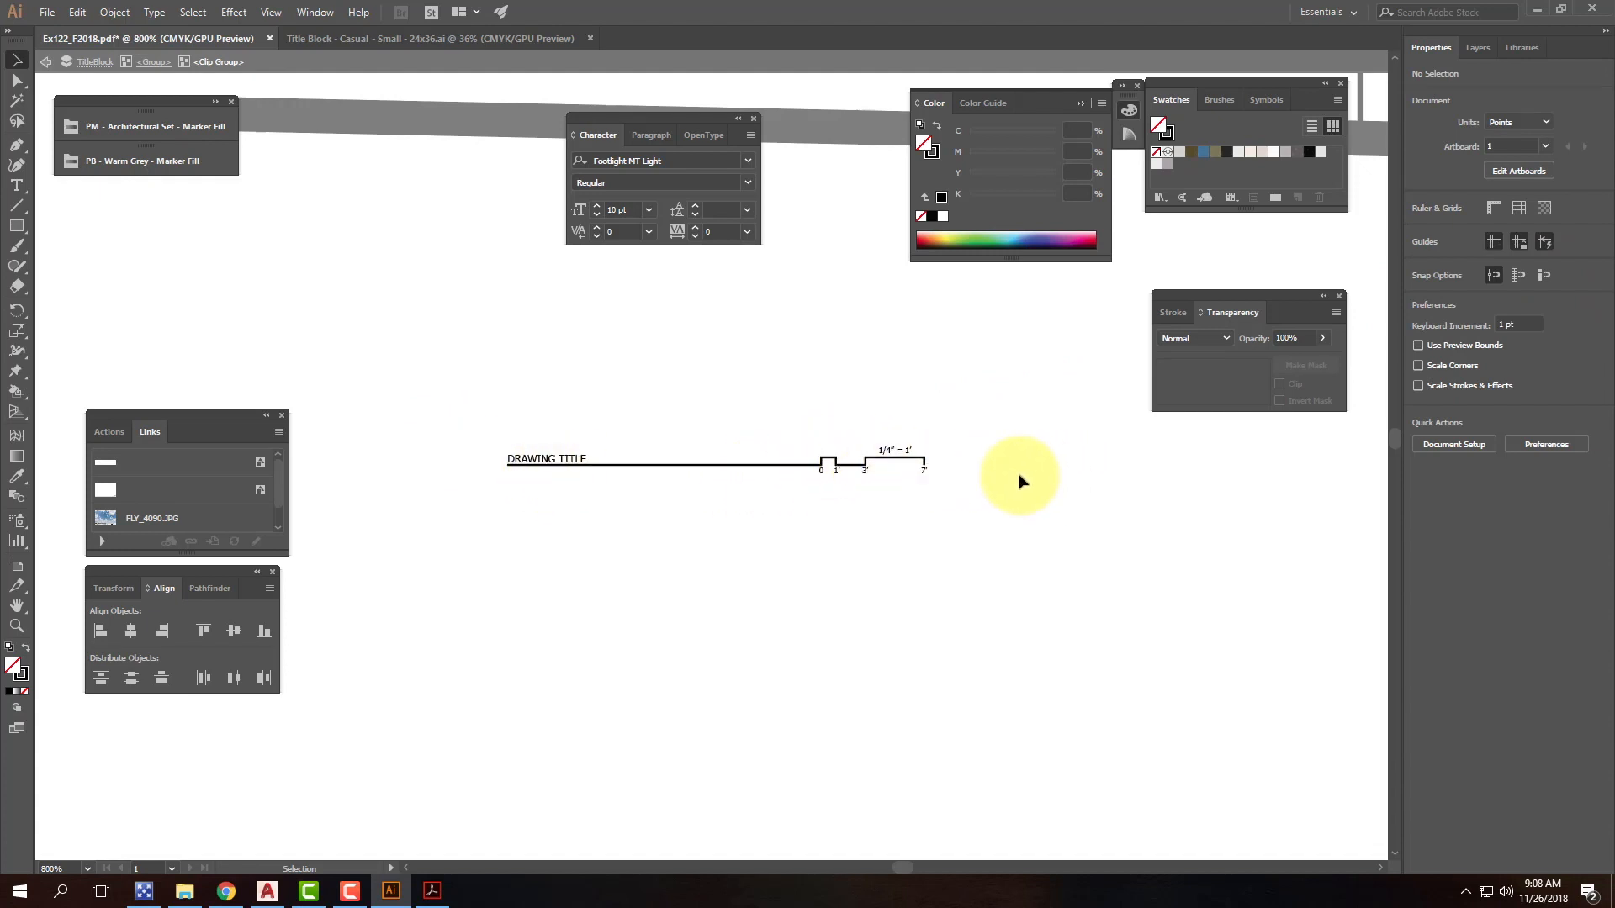
pyautogui.click(1056, 538)
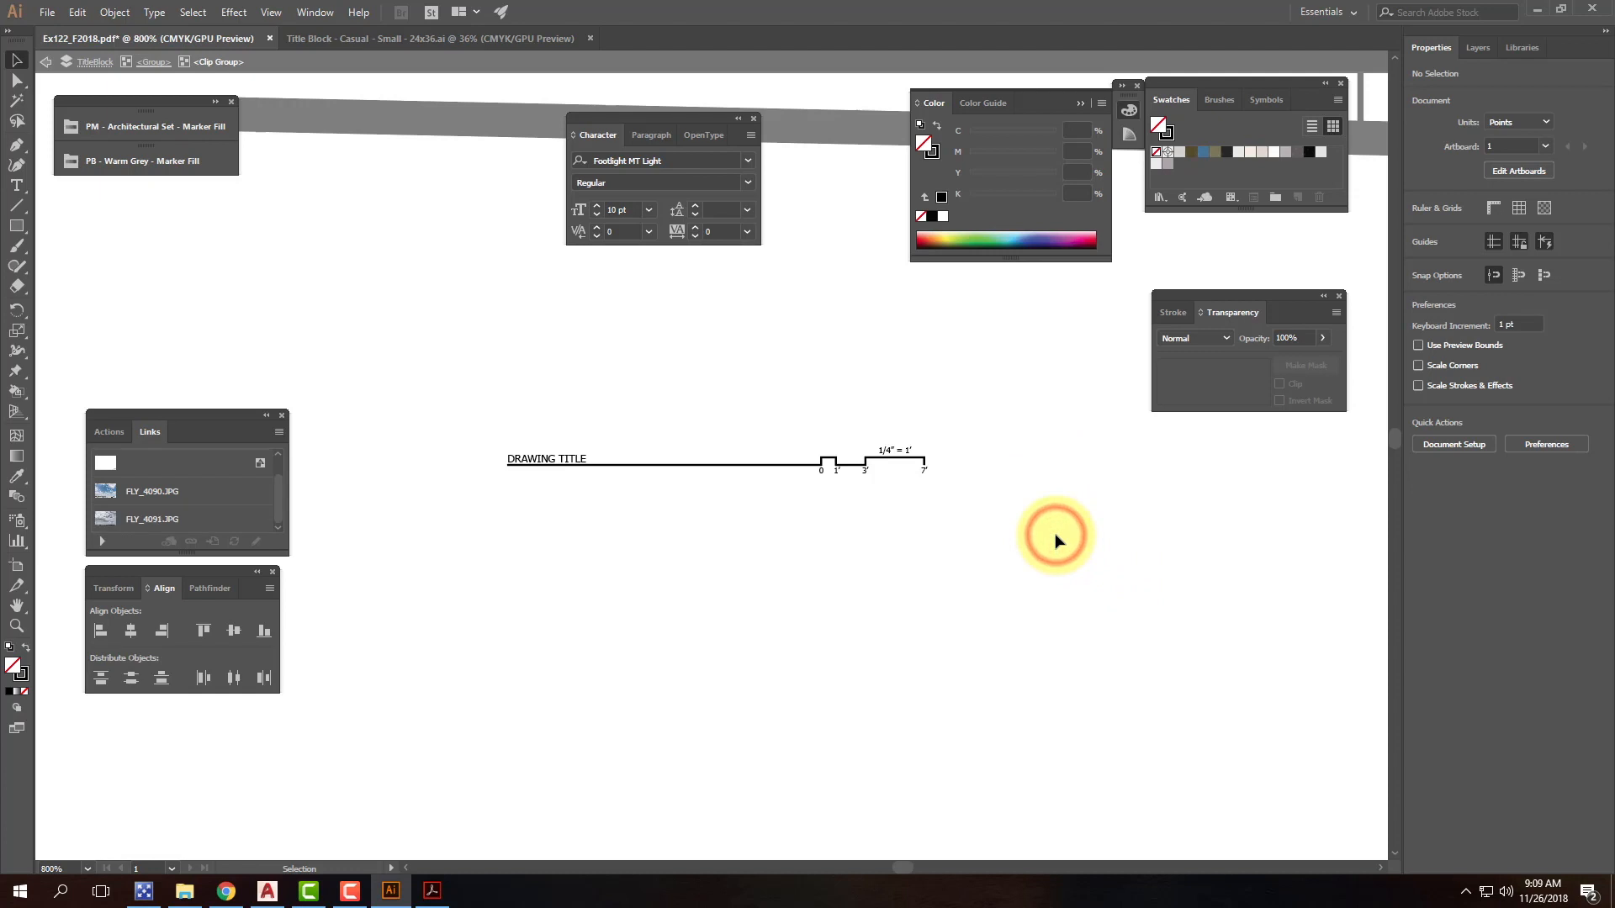
# Step: Fit the whole sheet in view and exit all levels of isolation mode
pyautogui.hotkey('ctrl', '0')
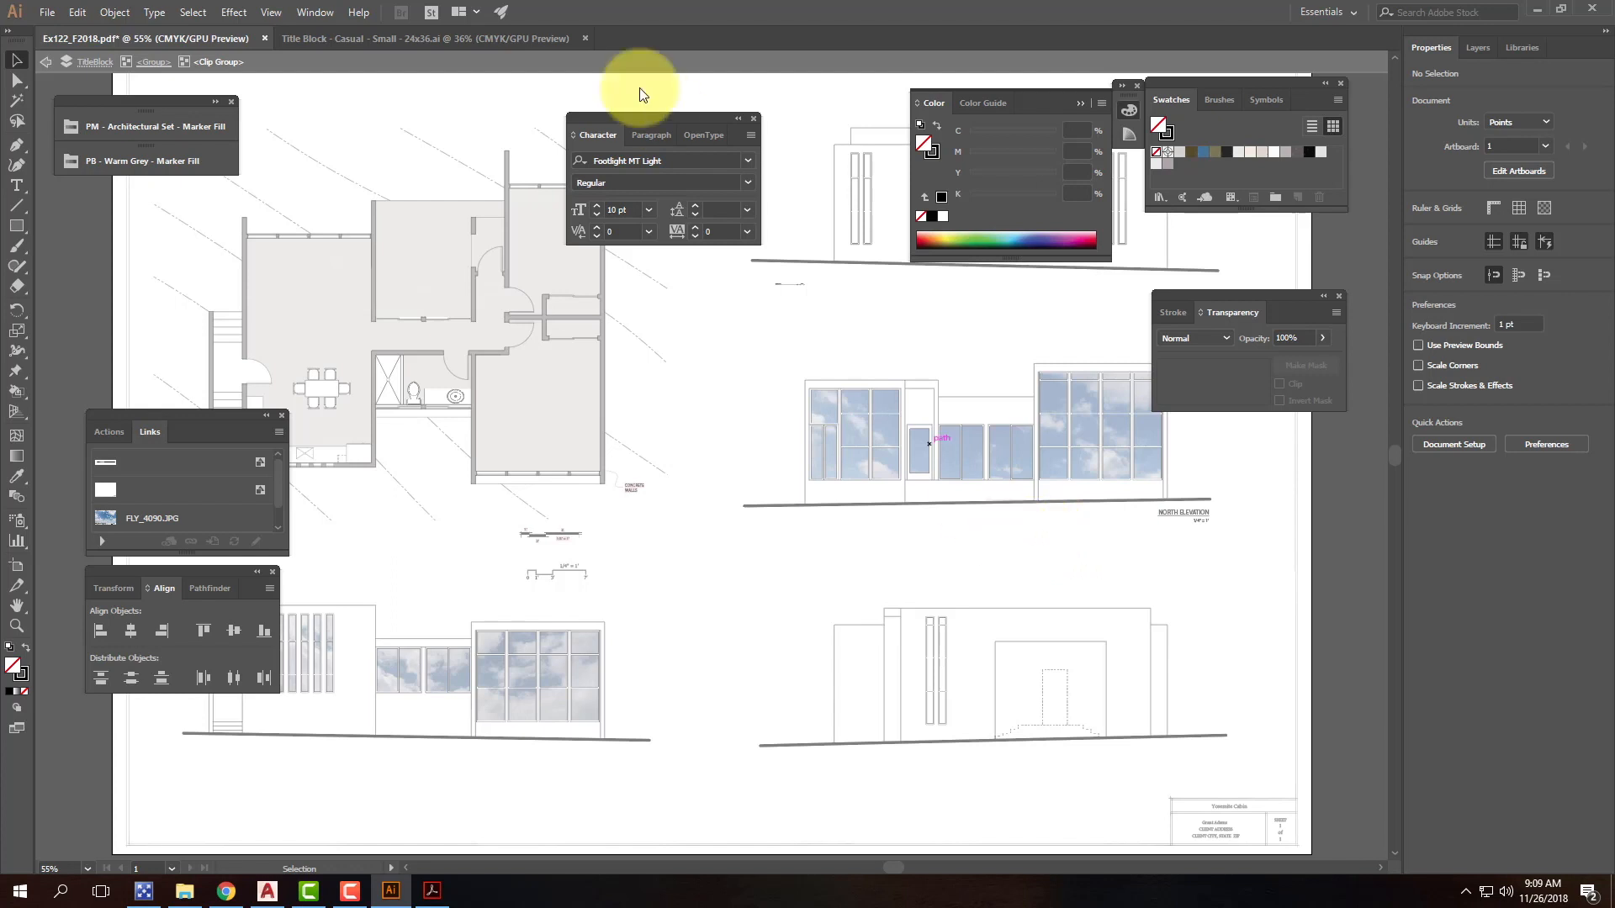
pyautogui.click(39, 61)
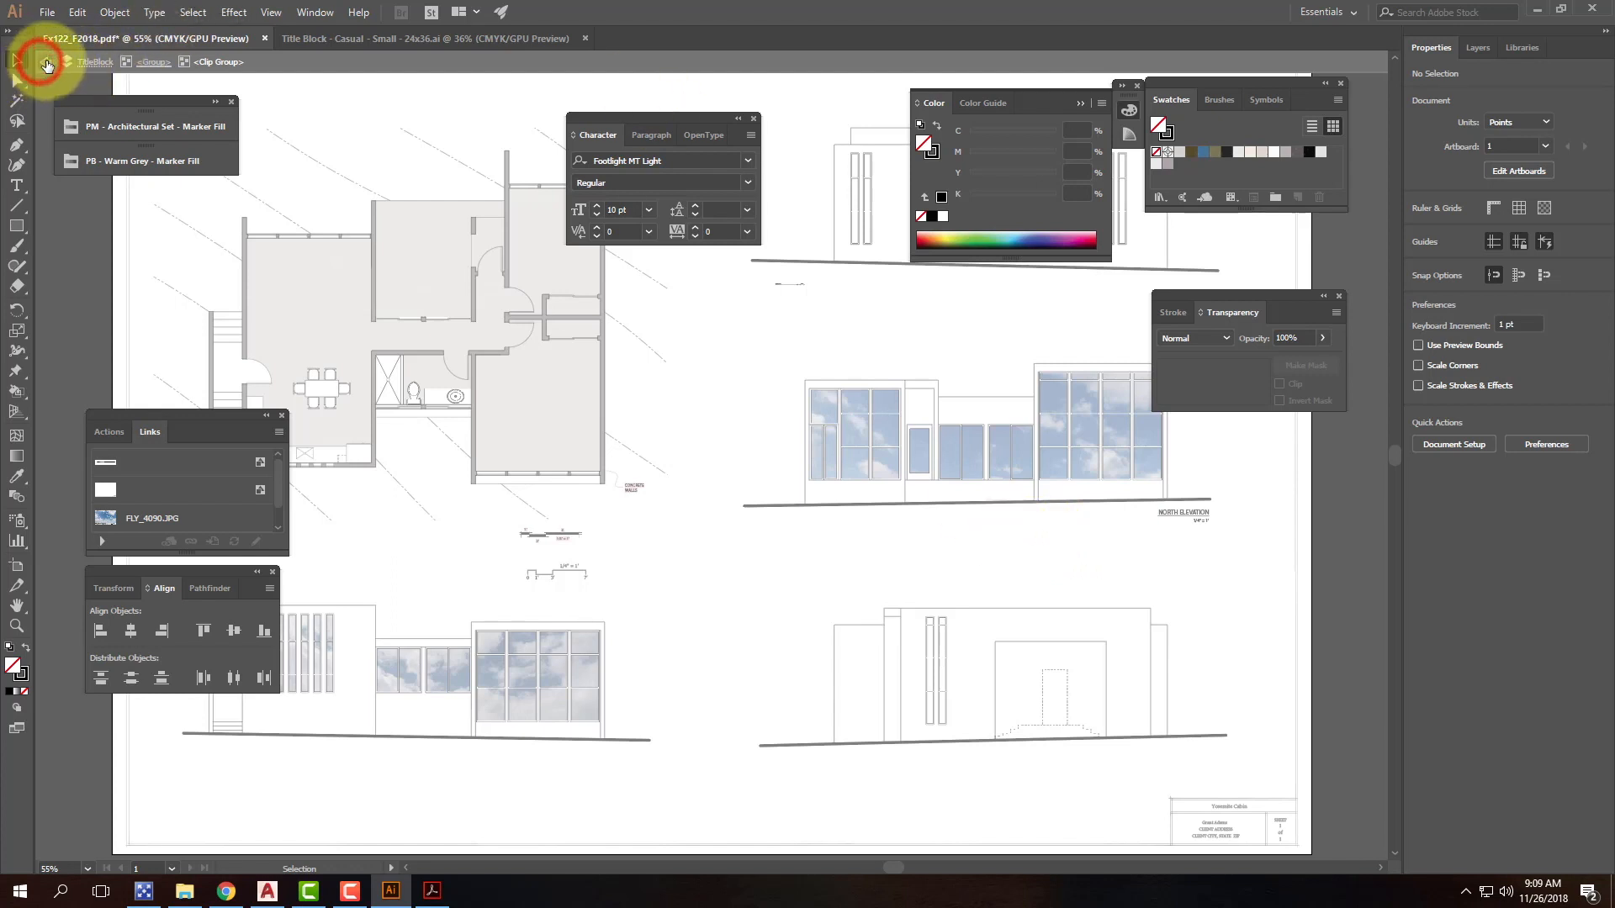
pyautogui.click(47, 63)
pyautogui.click(47, 62)
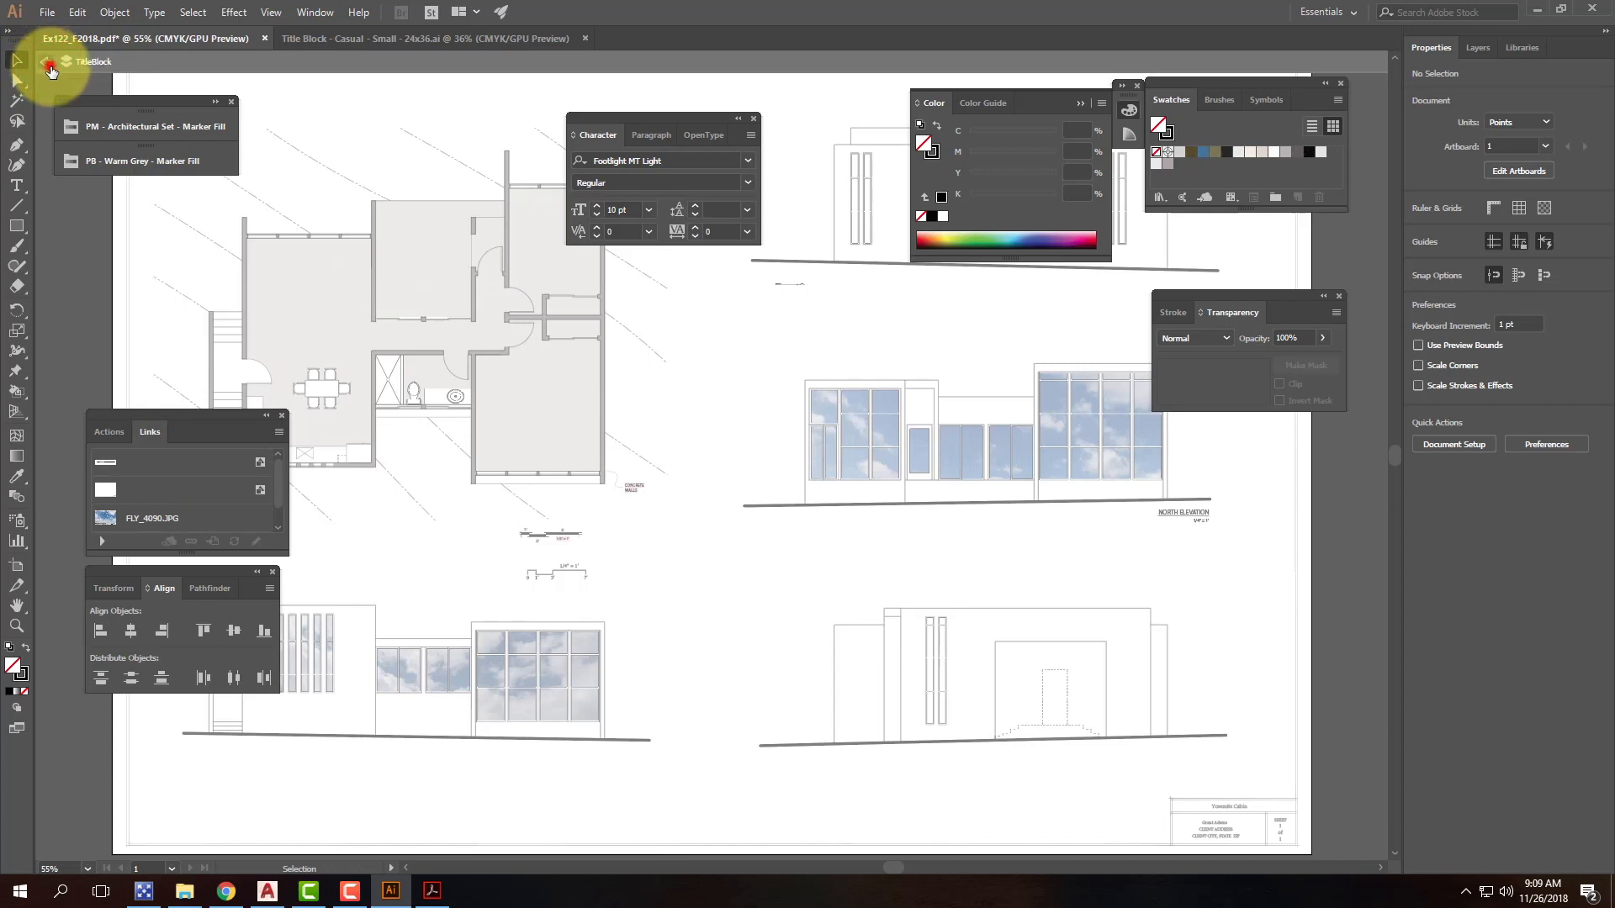
pyautogui.click(46, 62)
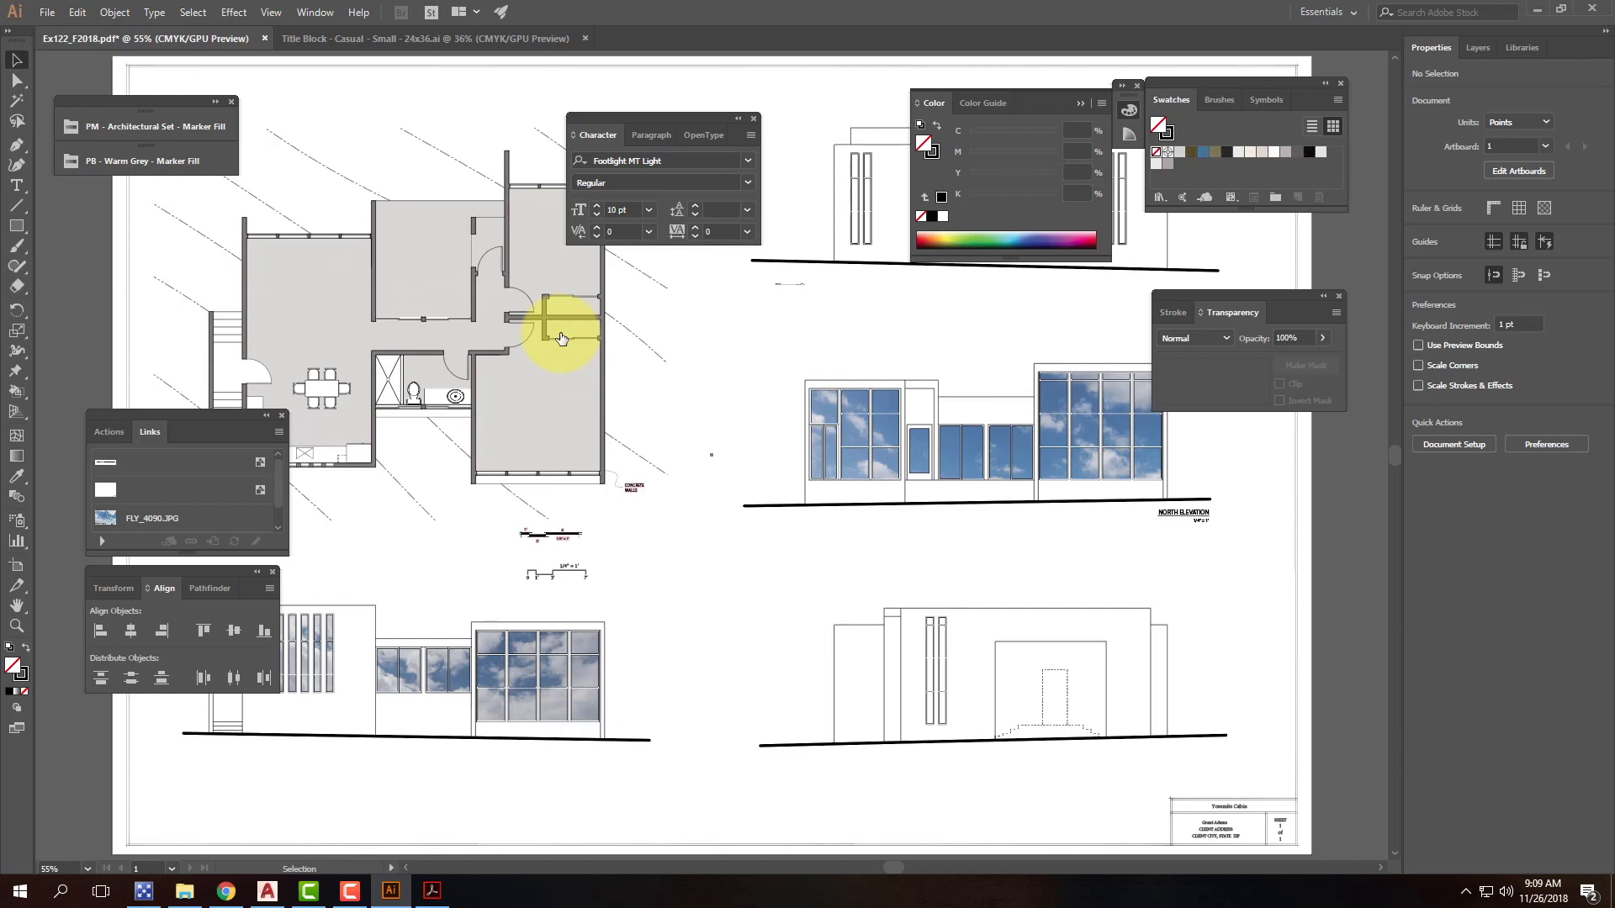
pyautogui.click(85, 216)
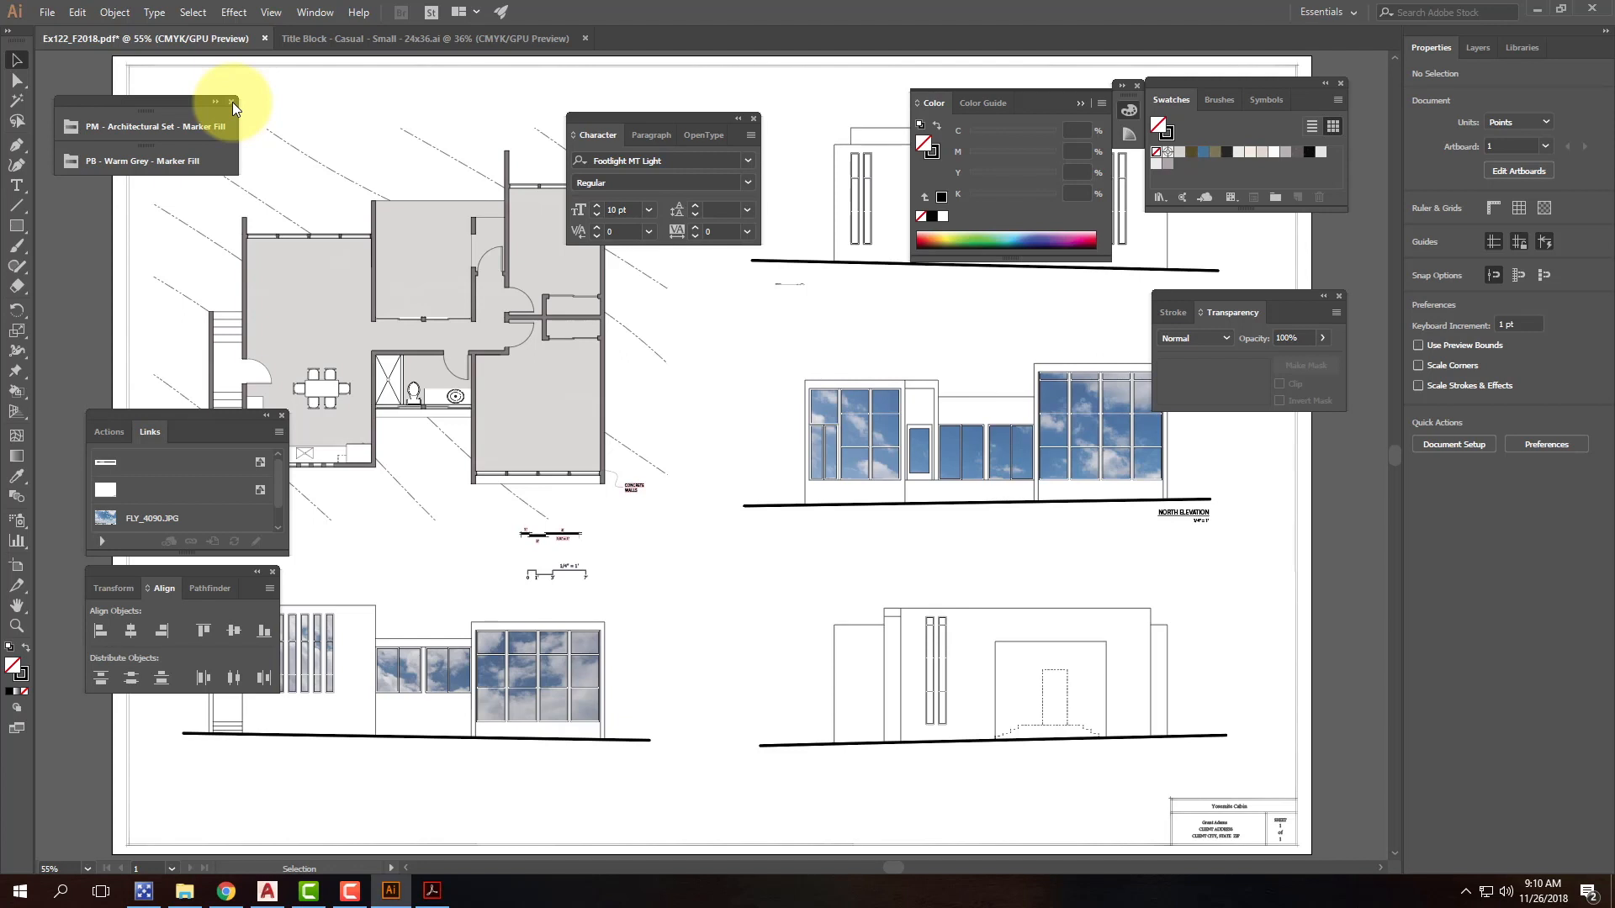
# Step: Save the edited floor plan and elevations sheet, and switch to Ex122_S2017-Layout2.pdf in Adobe Acrobat Pro DC
pyautogui.click(47, 13)
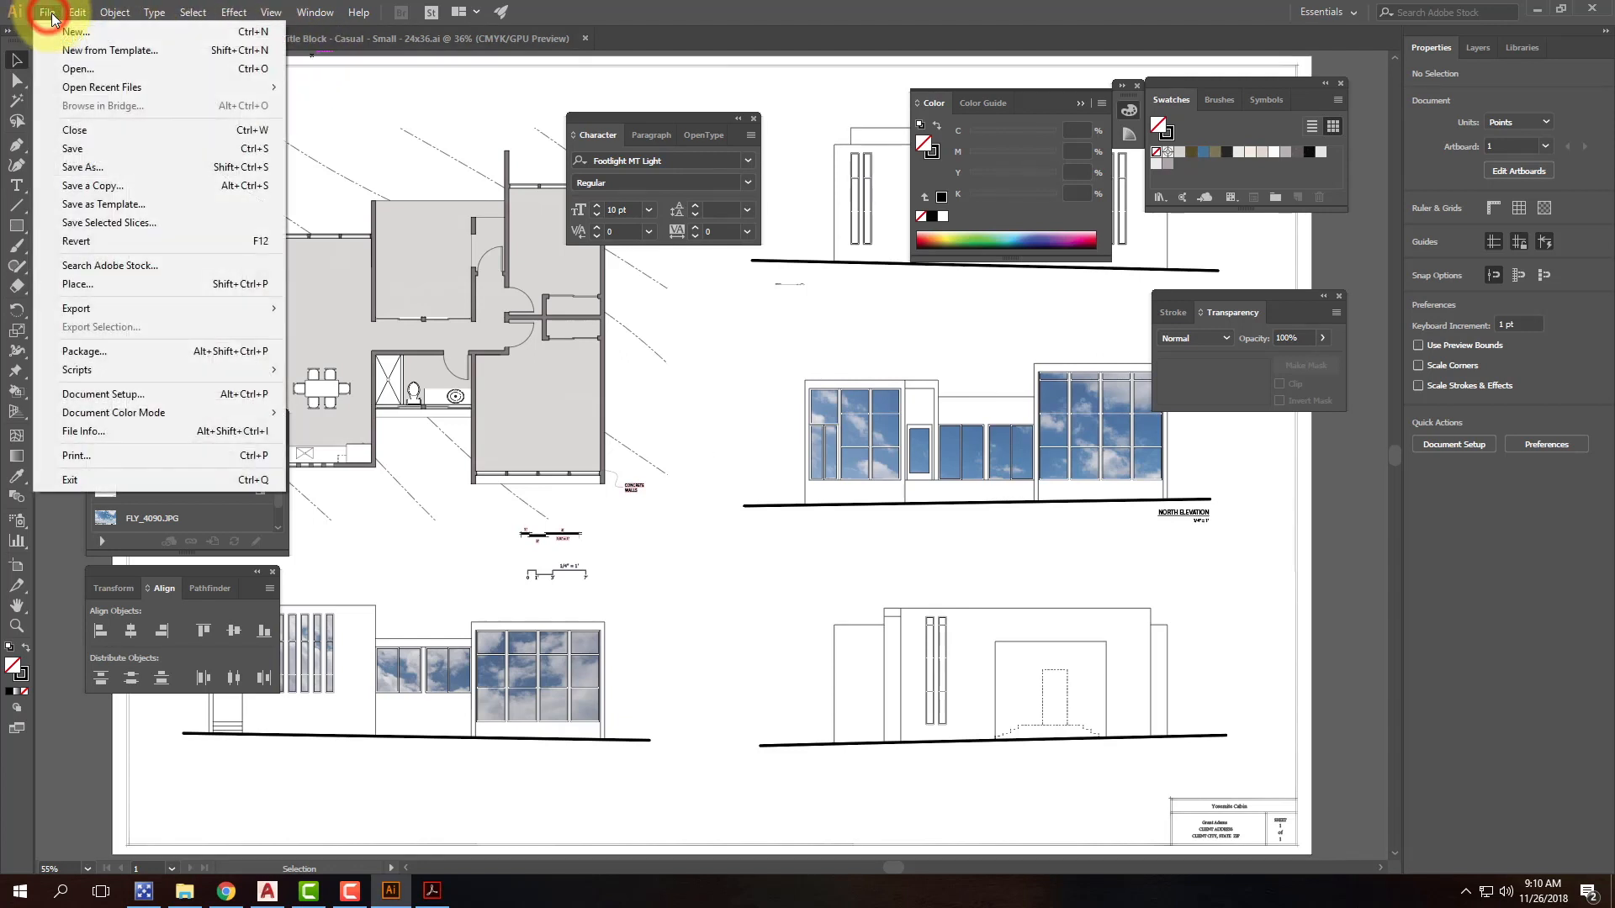
pyautogui.click(89, 152)
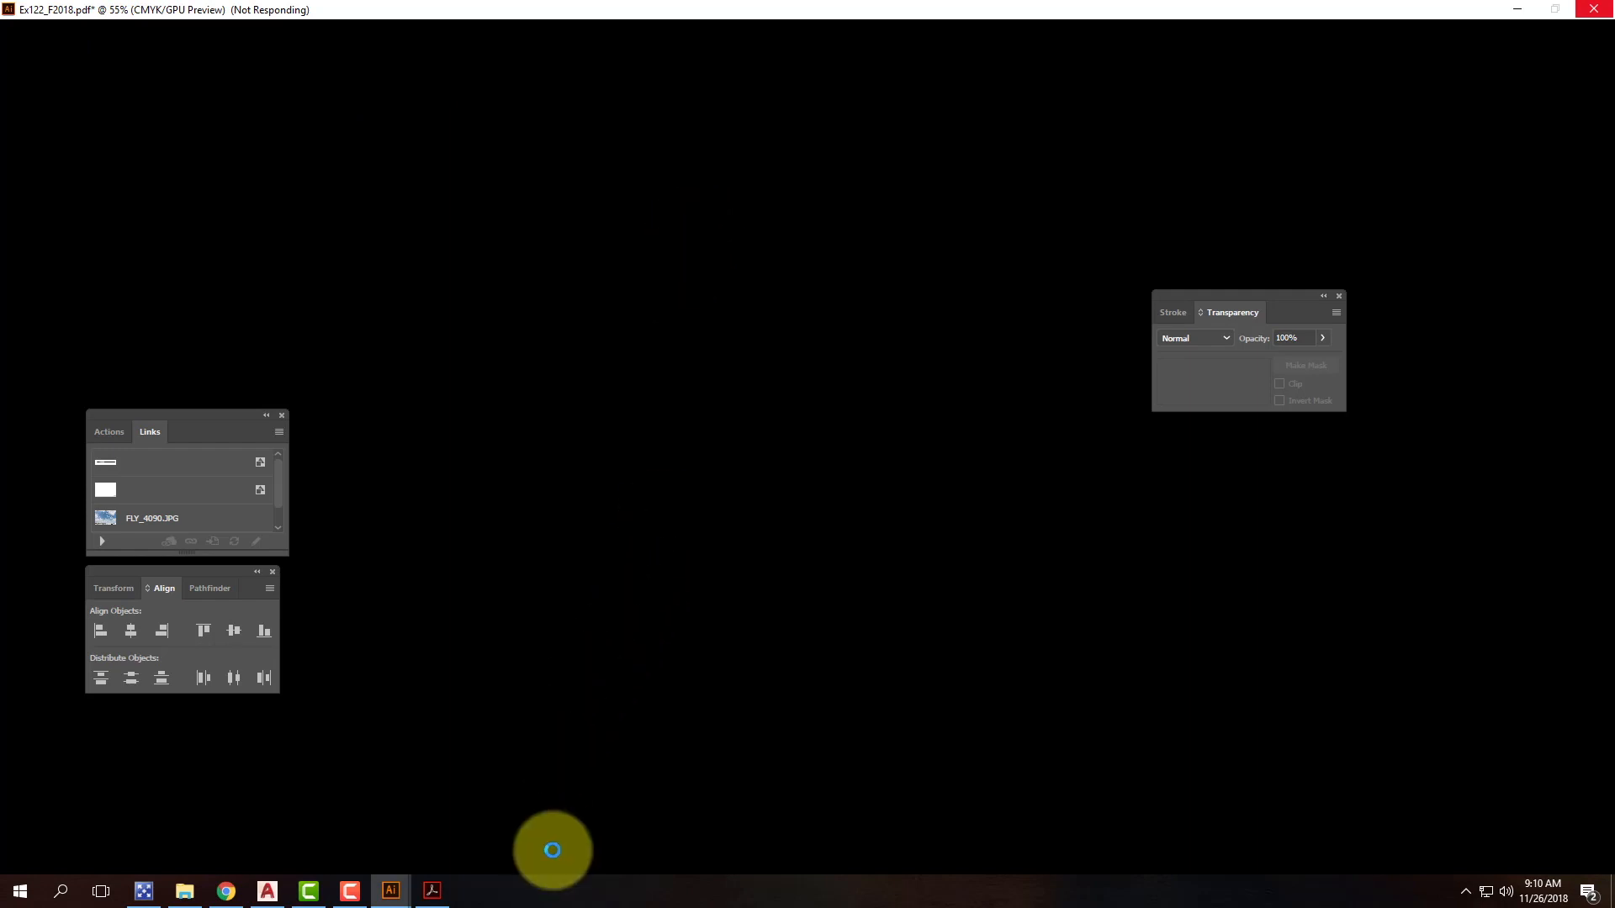
pyautogui.click(434, 893)
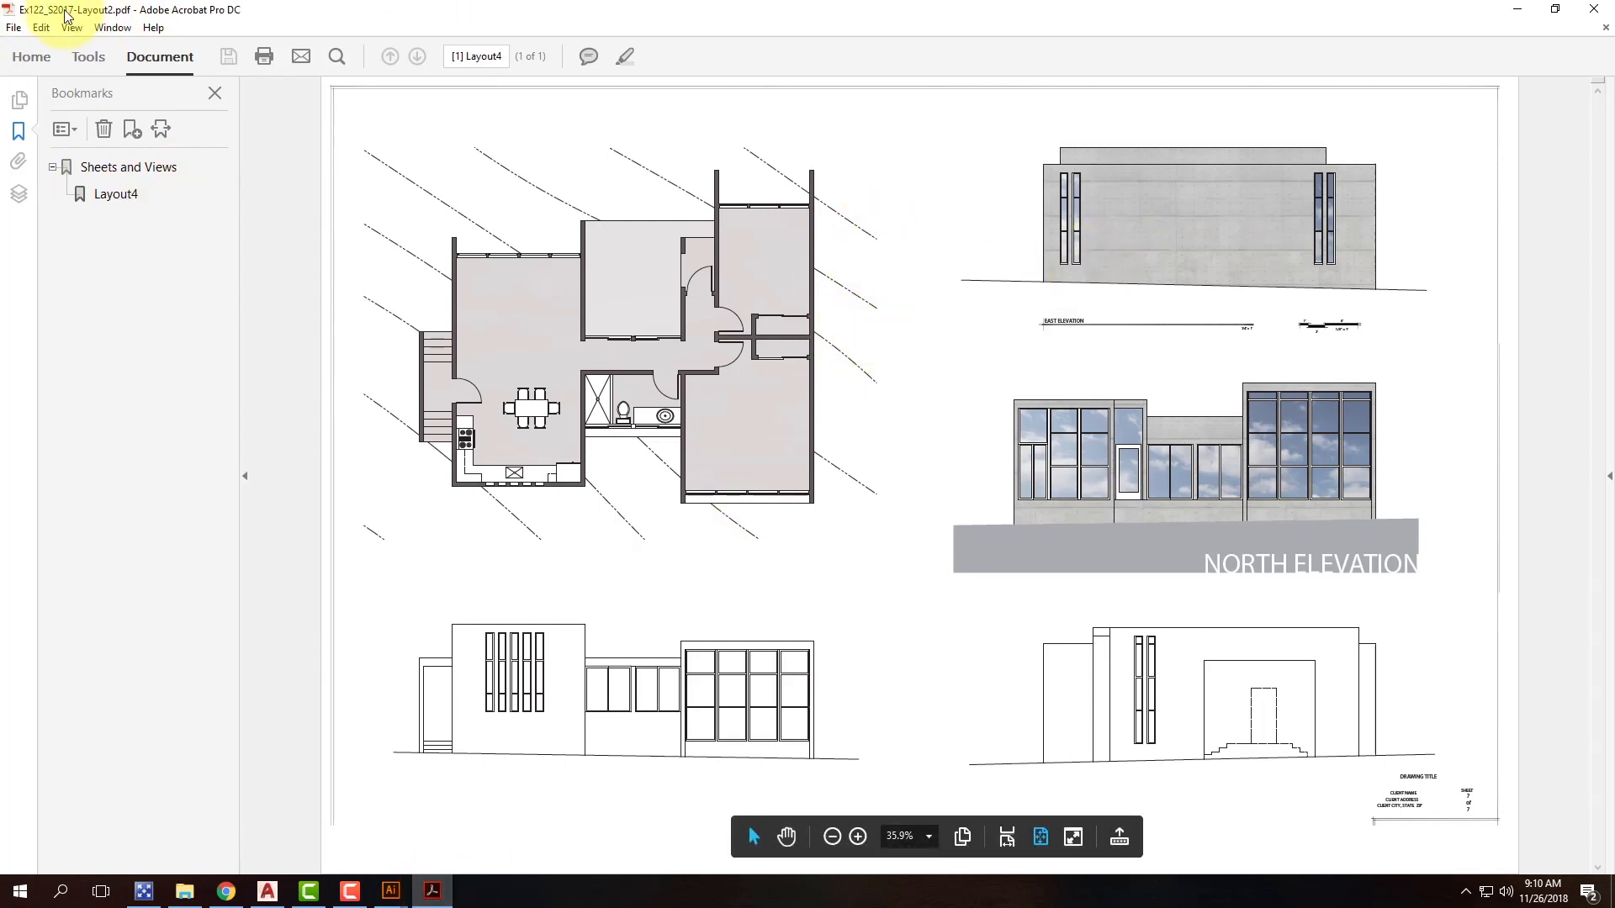
# Step: Start printing the sheet and choose \\goprint1\ET116_DJT520c as the printer
pyautogui.click(14, 26)
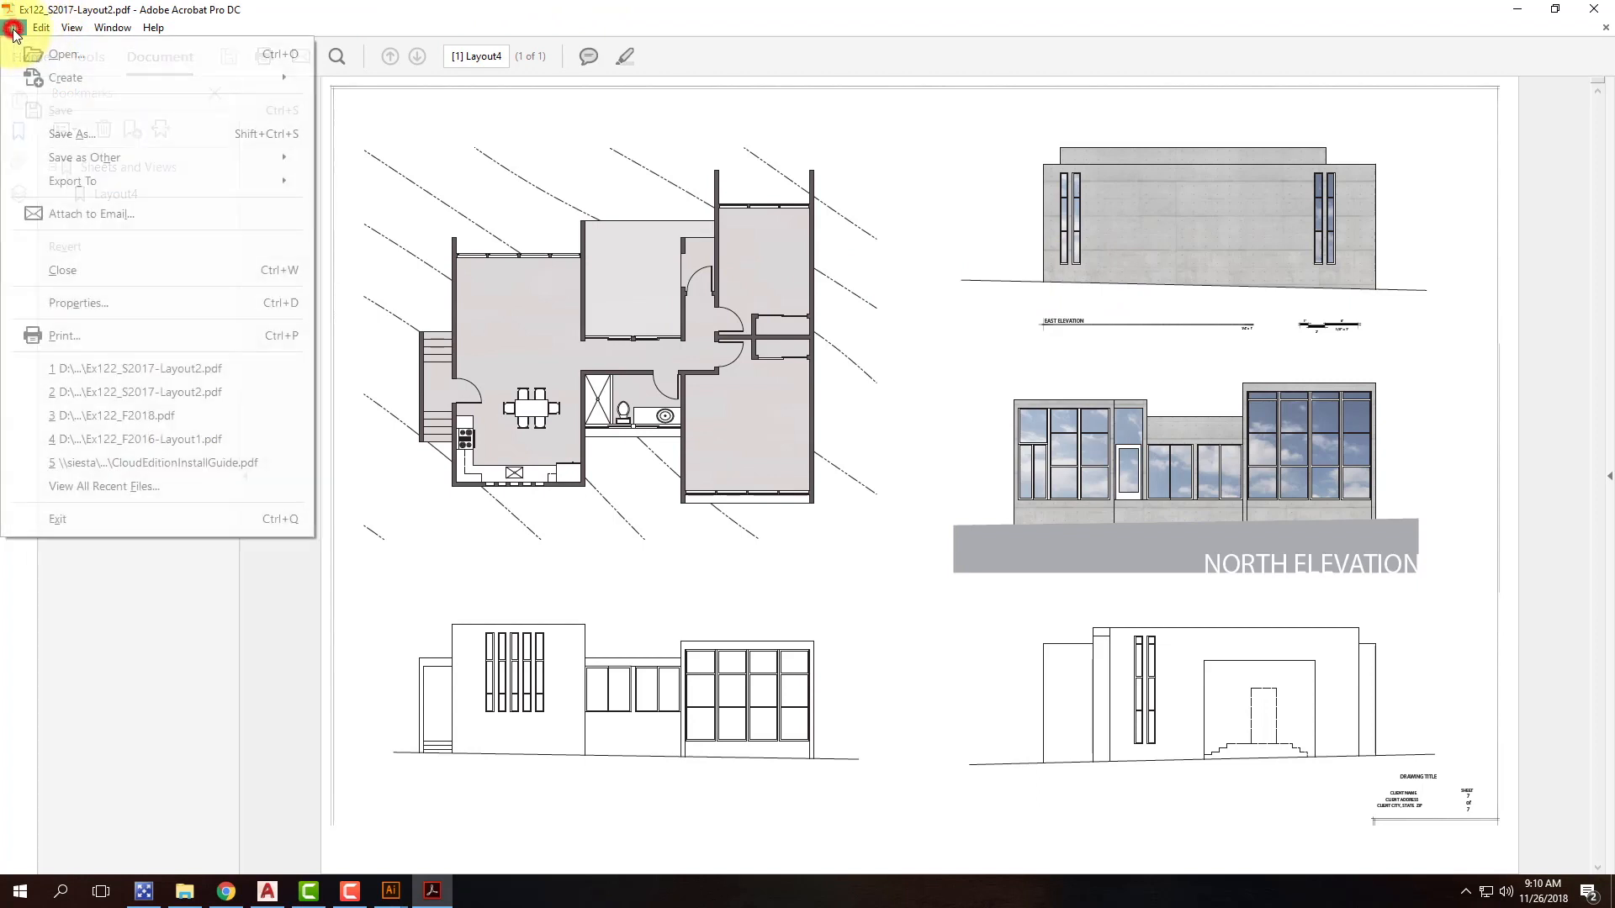
pyautogui.click(103, 335)
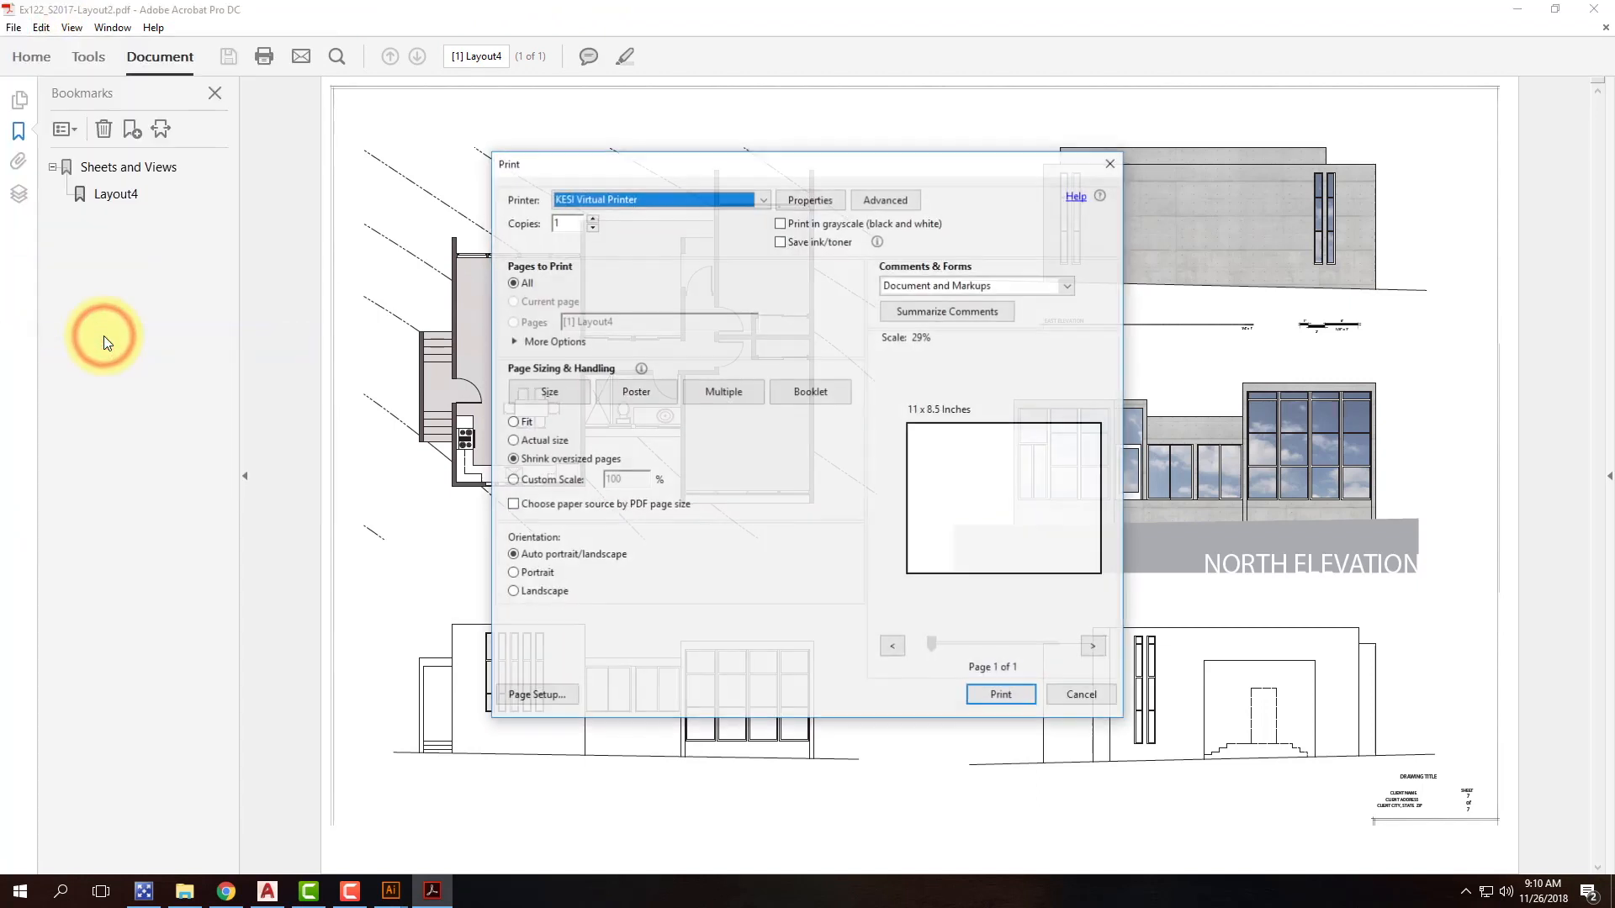
pyautogui.click(611, 198)
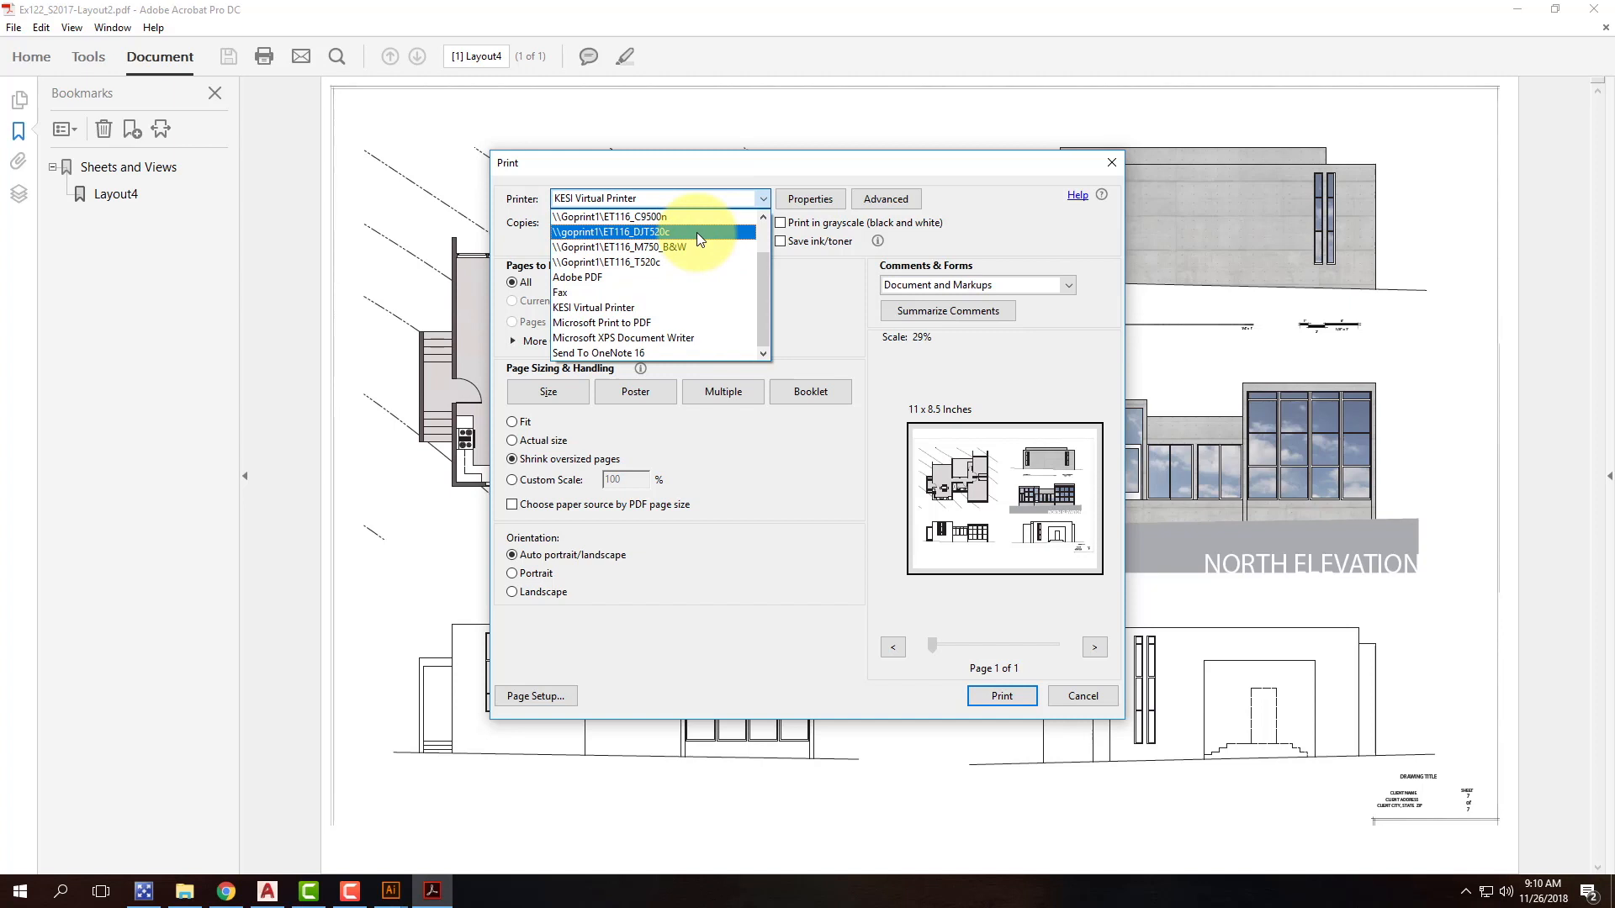
pyautogui.click(697, 232)
pyautogui.click(697, 232)
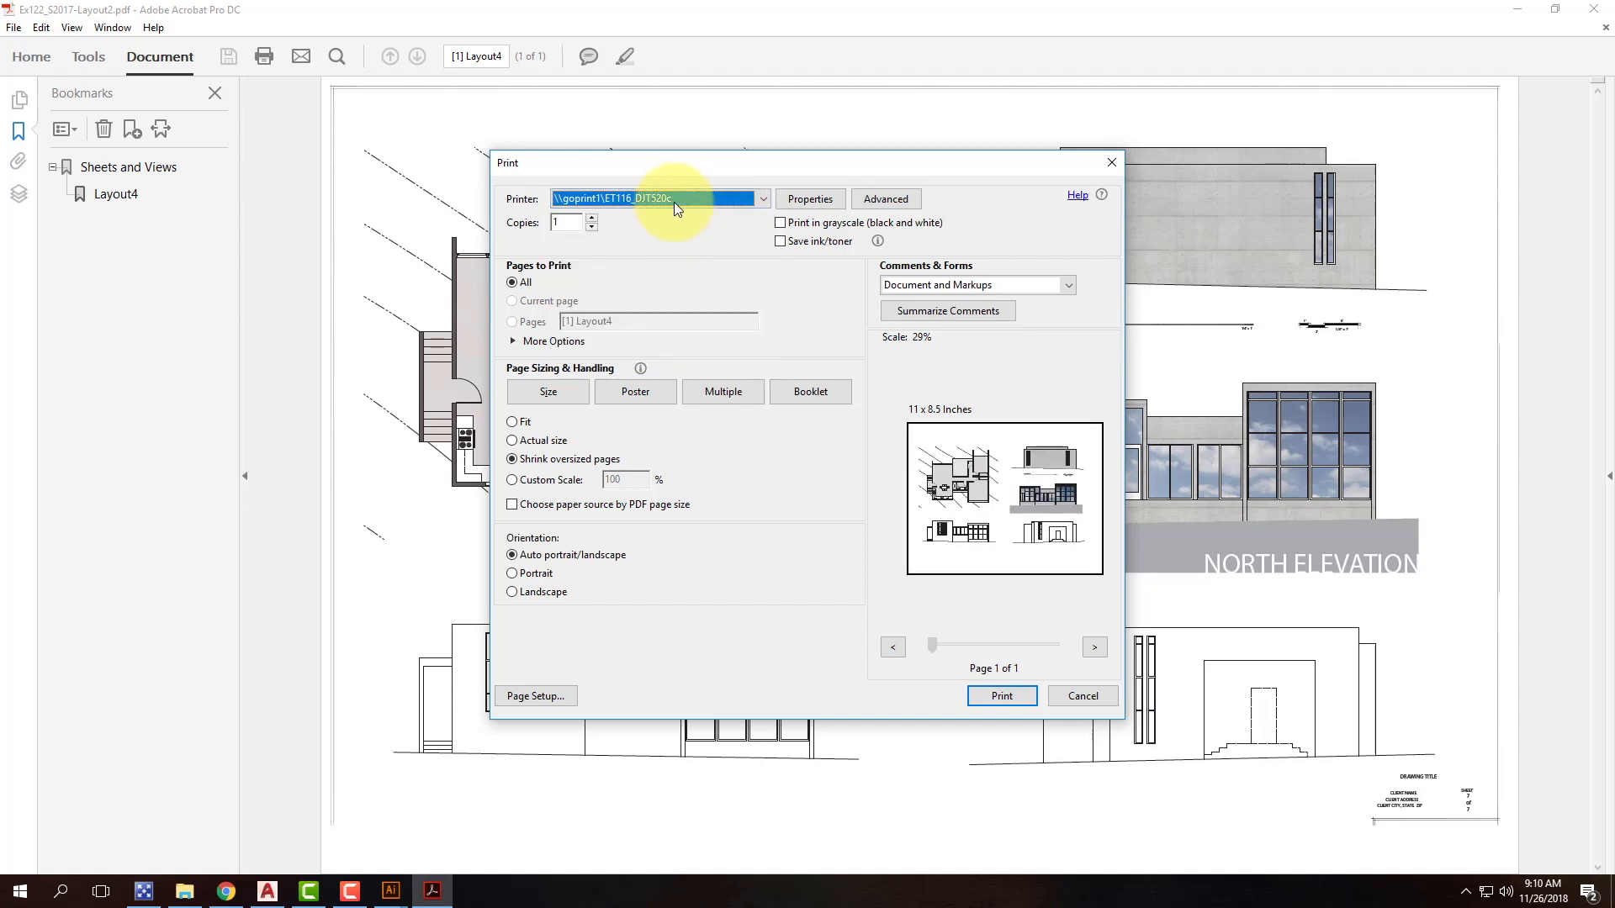
pyautogui.click(676, 201)
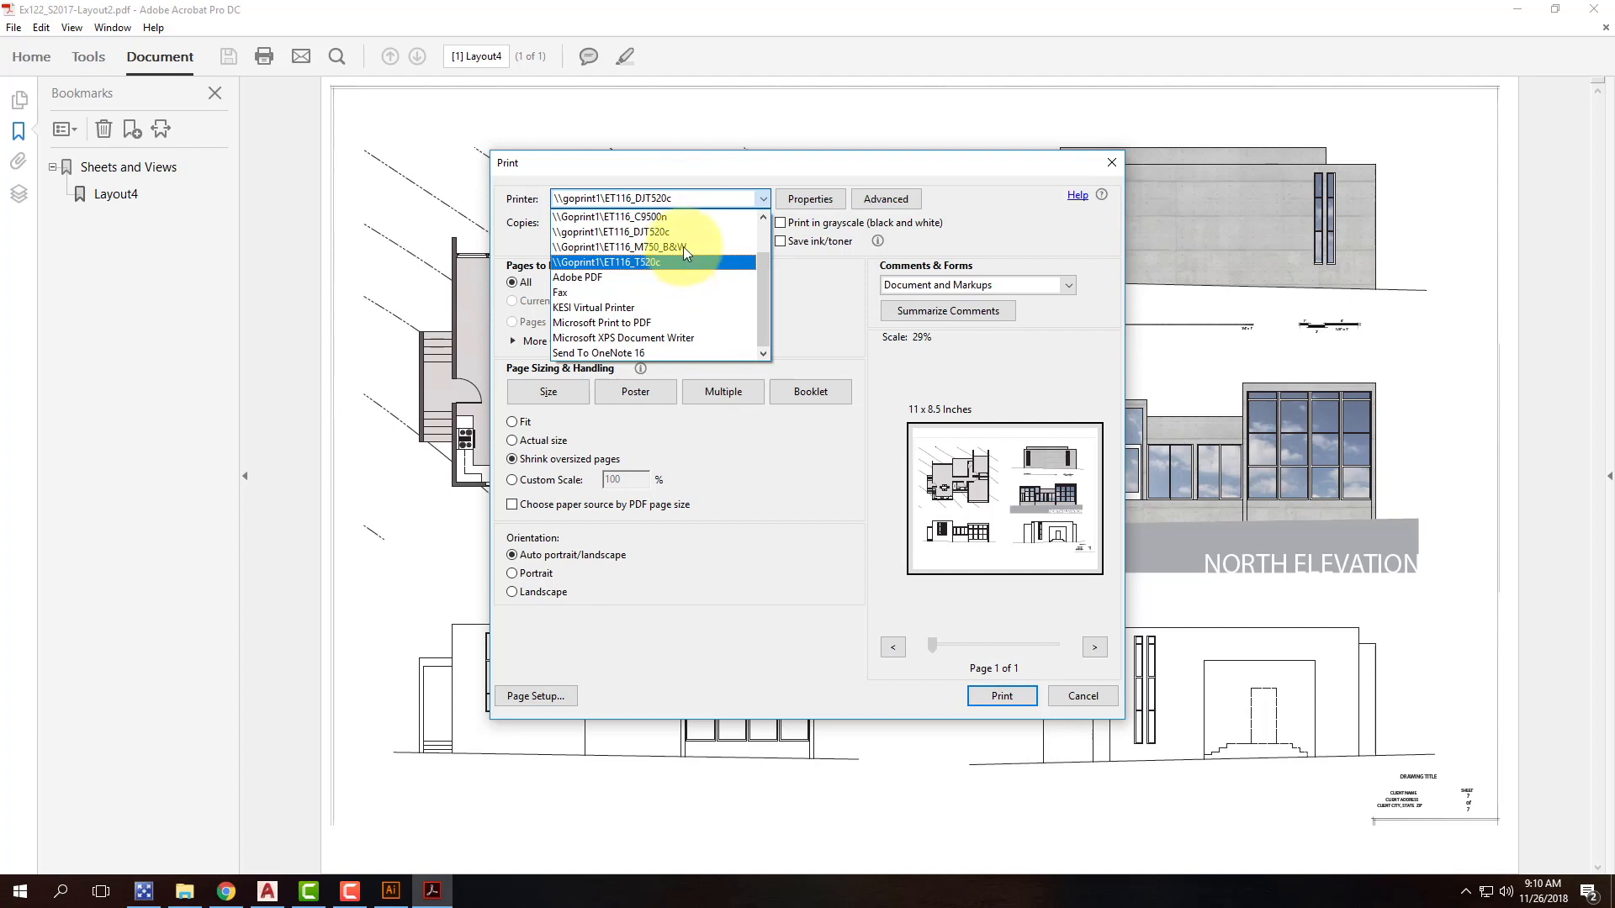
pyautogui.click(686, 232)
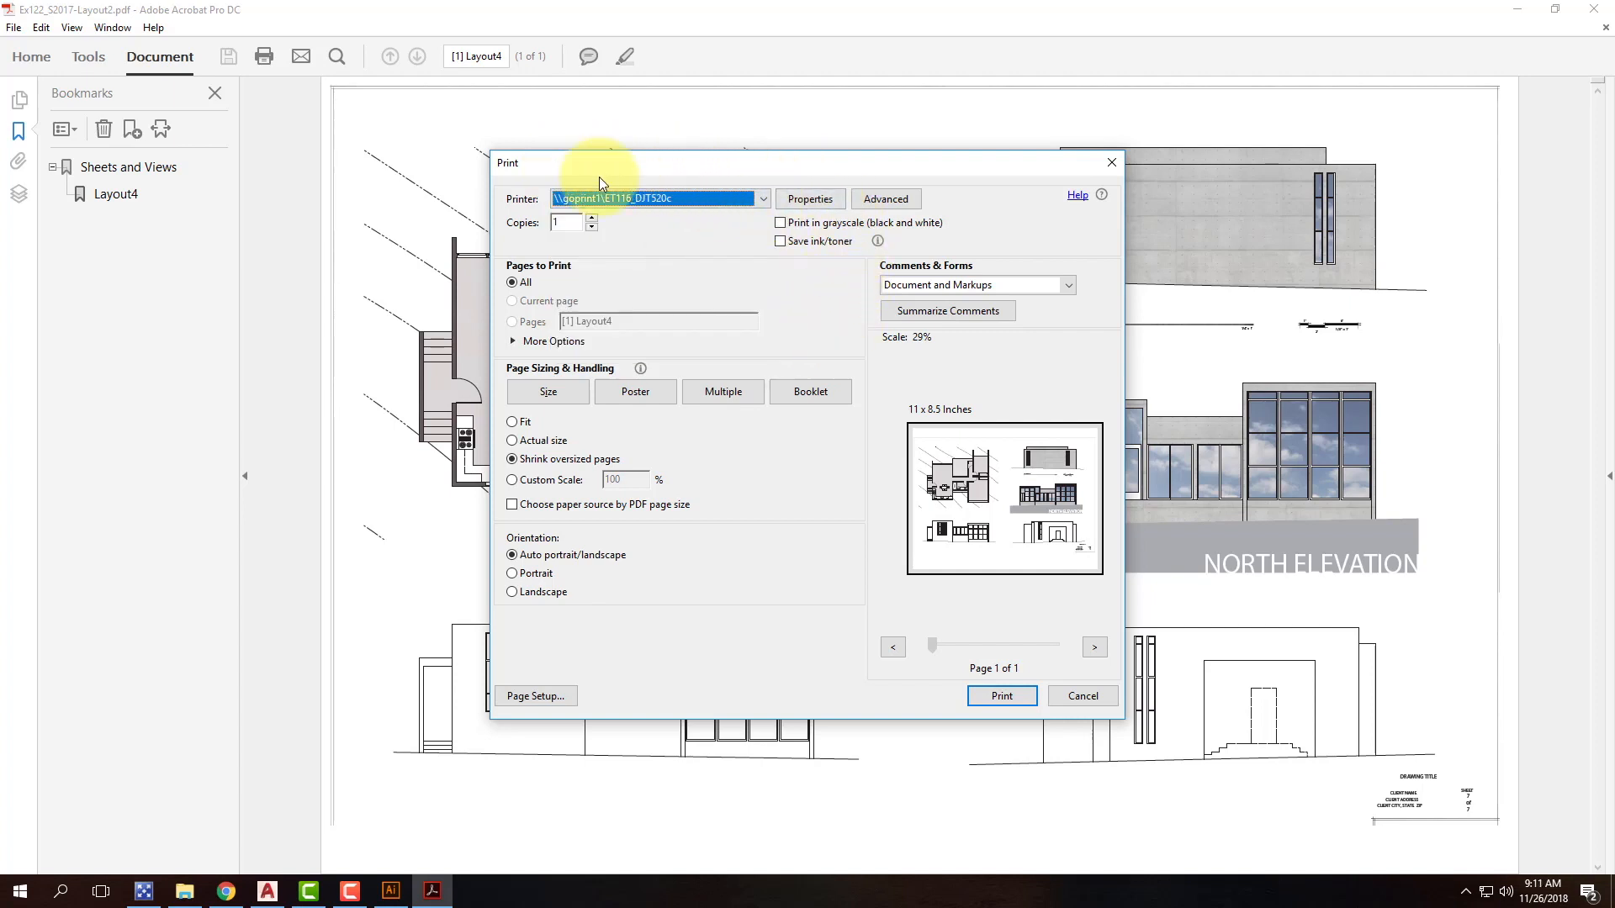
# Step: Set the document size in the printer's properties to the architectural size Oversize: Arch D
pyautogui.click(807, 200)
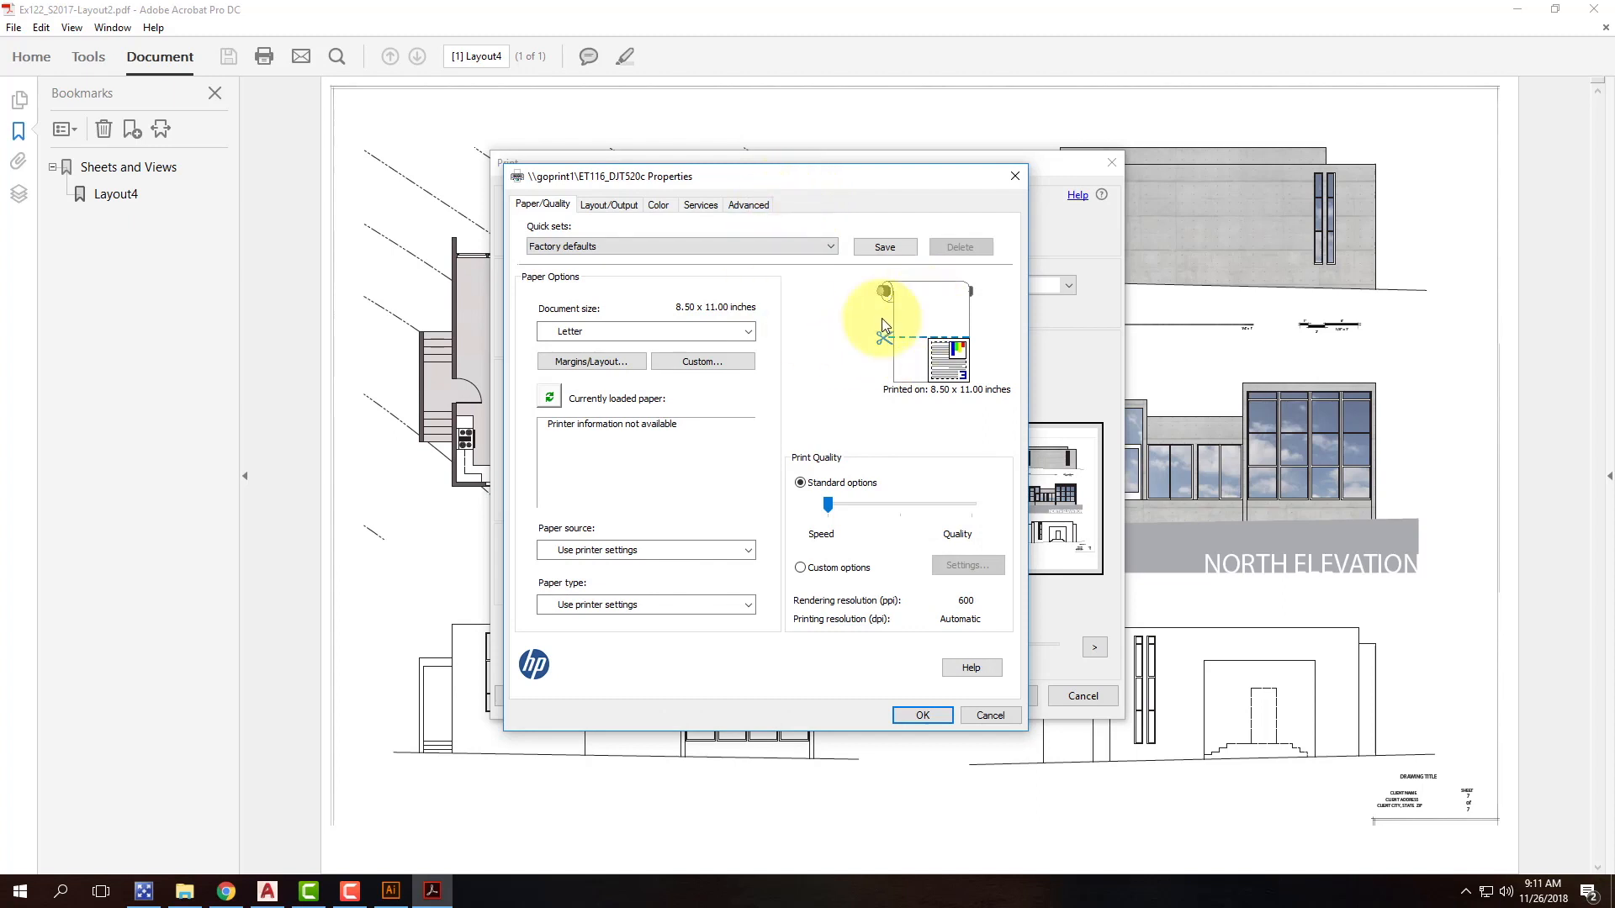
pyautogui.click(569, 333)
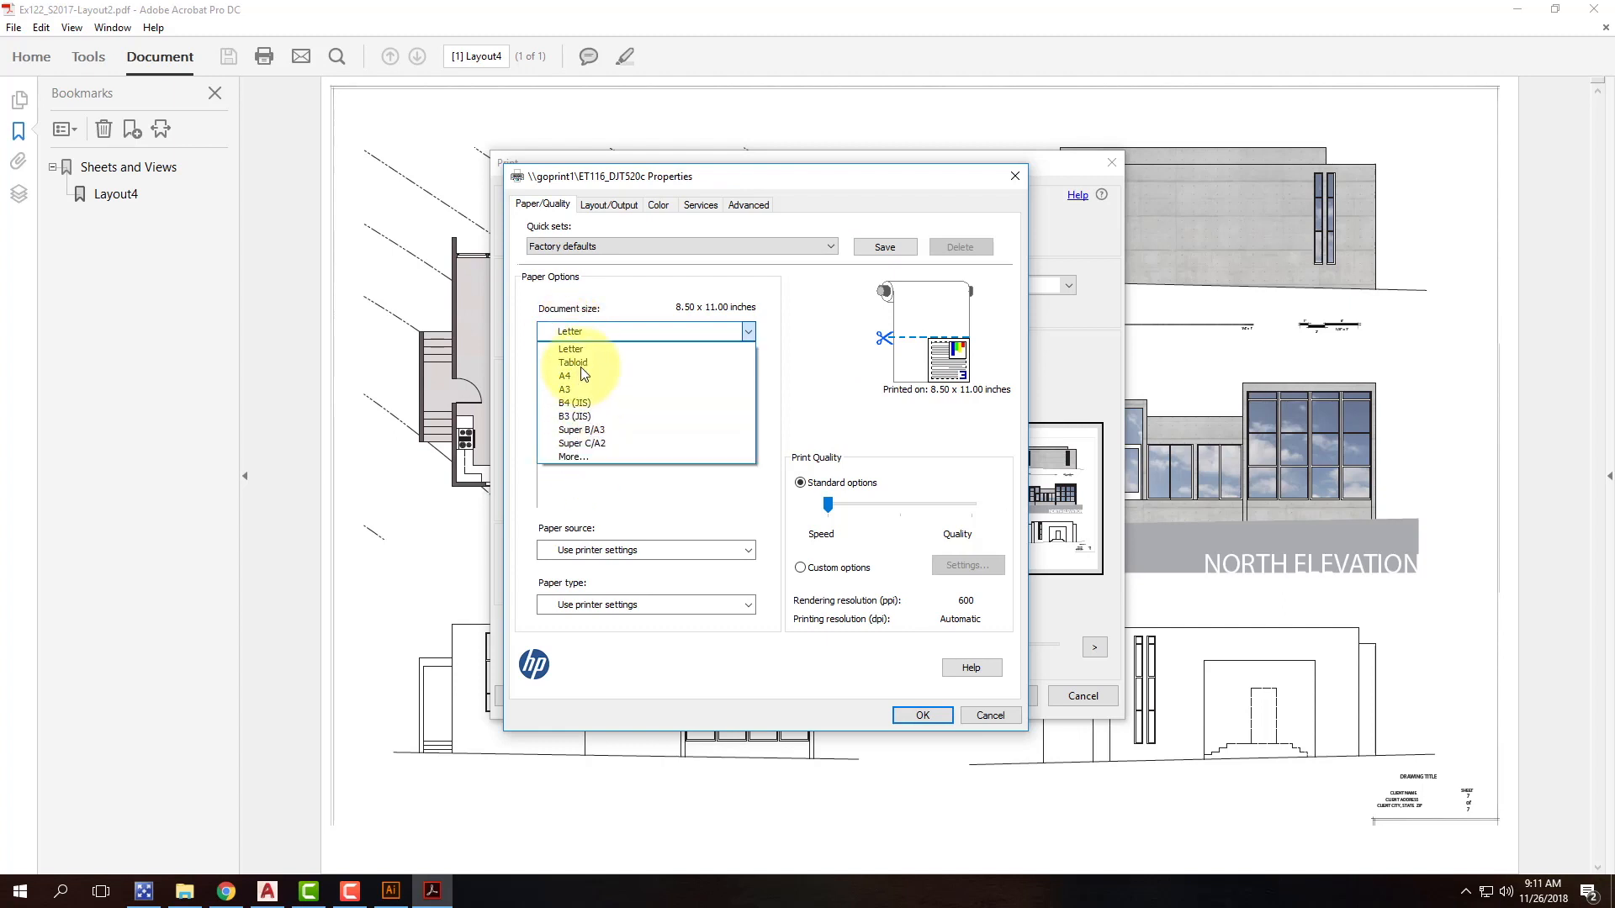
pyautogui.click(585, 457)
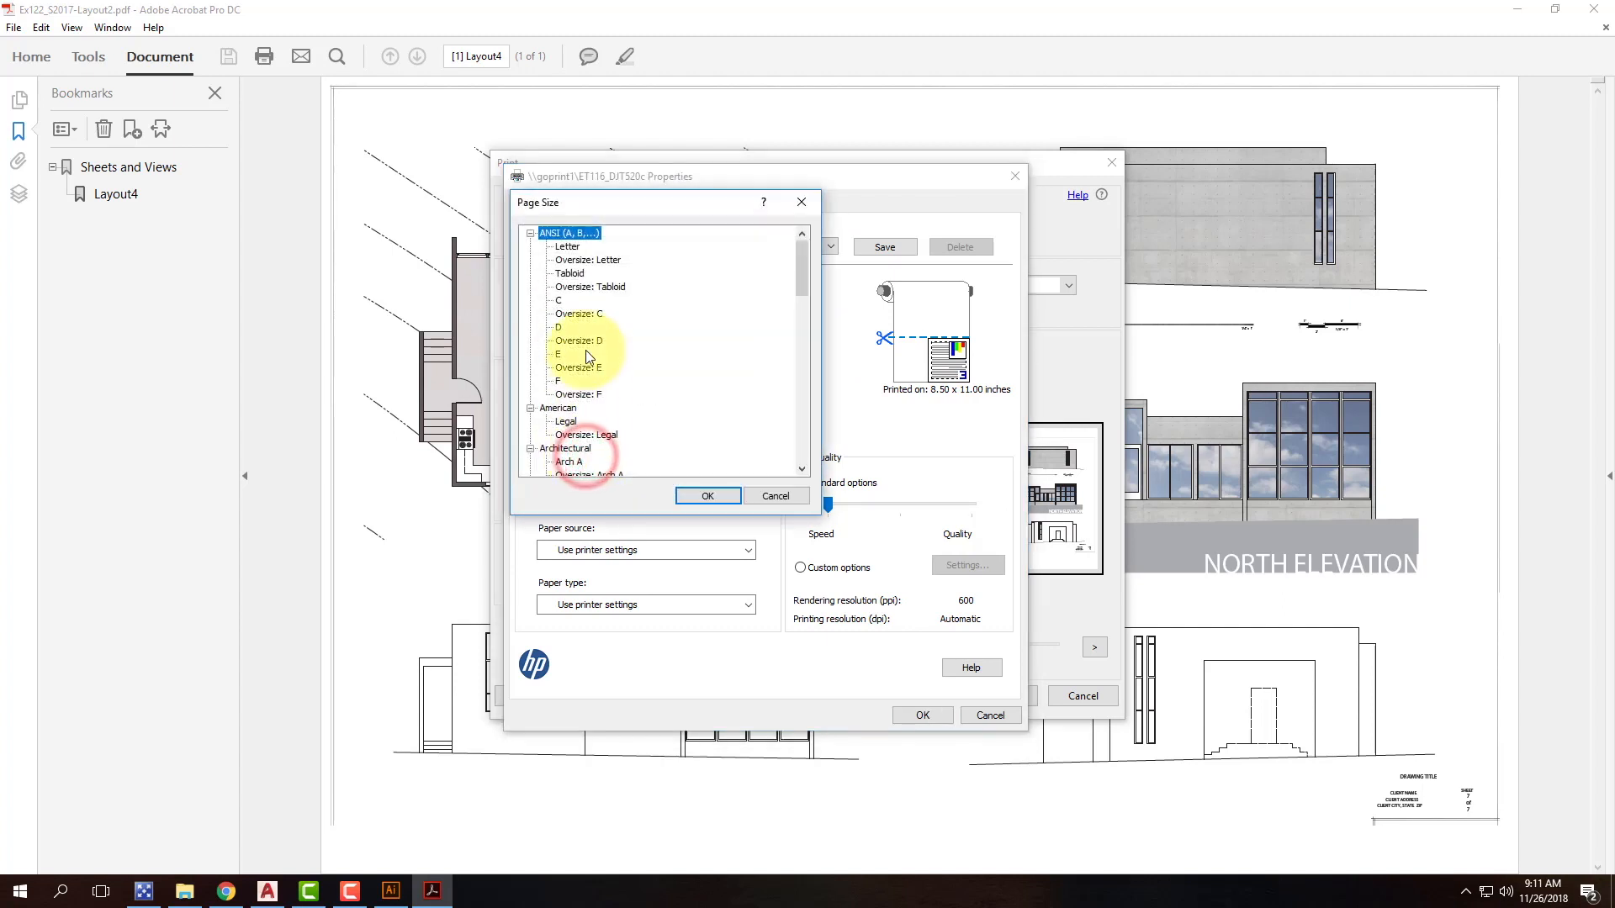
pyautogui.scroll(-3, 710, 344)
pyautogui.scroll(-1, 608, 454)
pyautogui.click(580, 394)
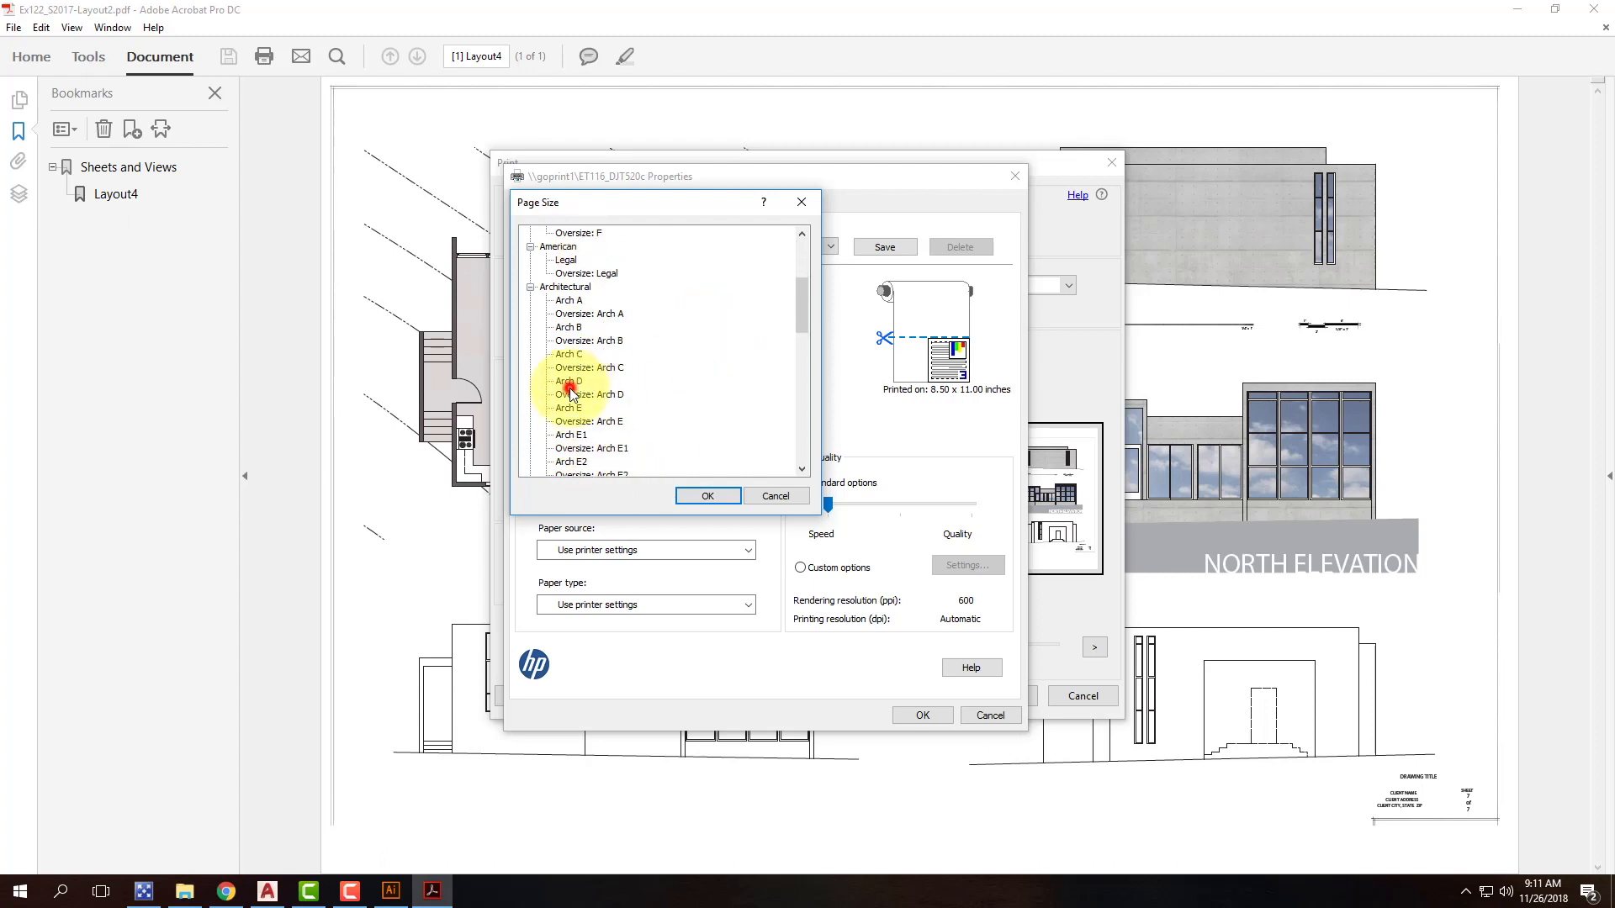
pyautogui.click(722, 493)
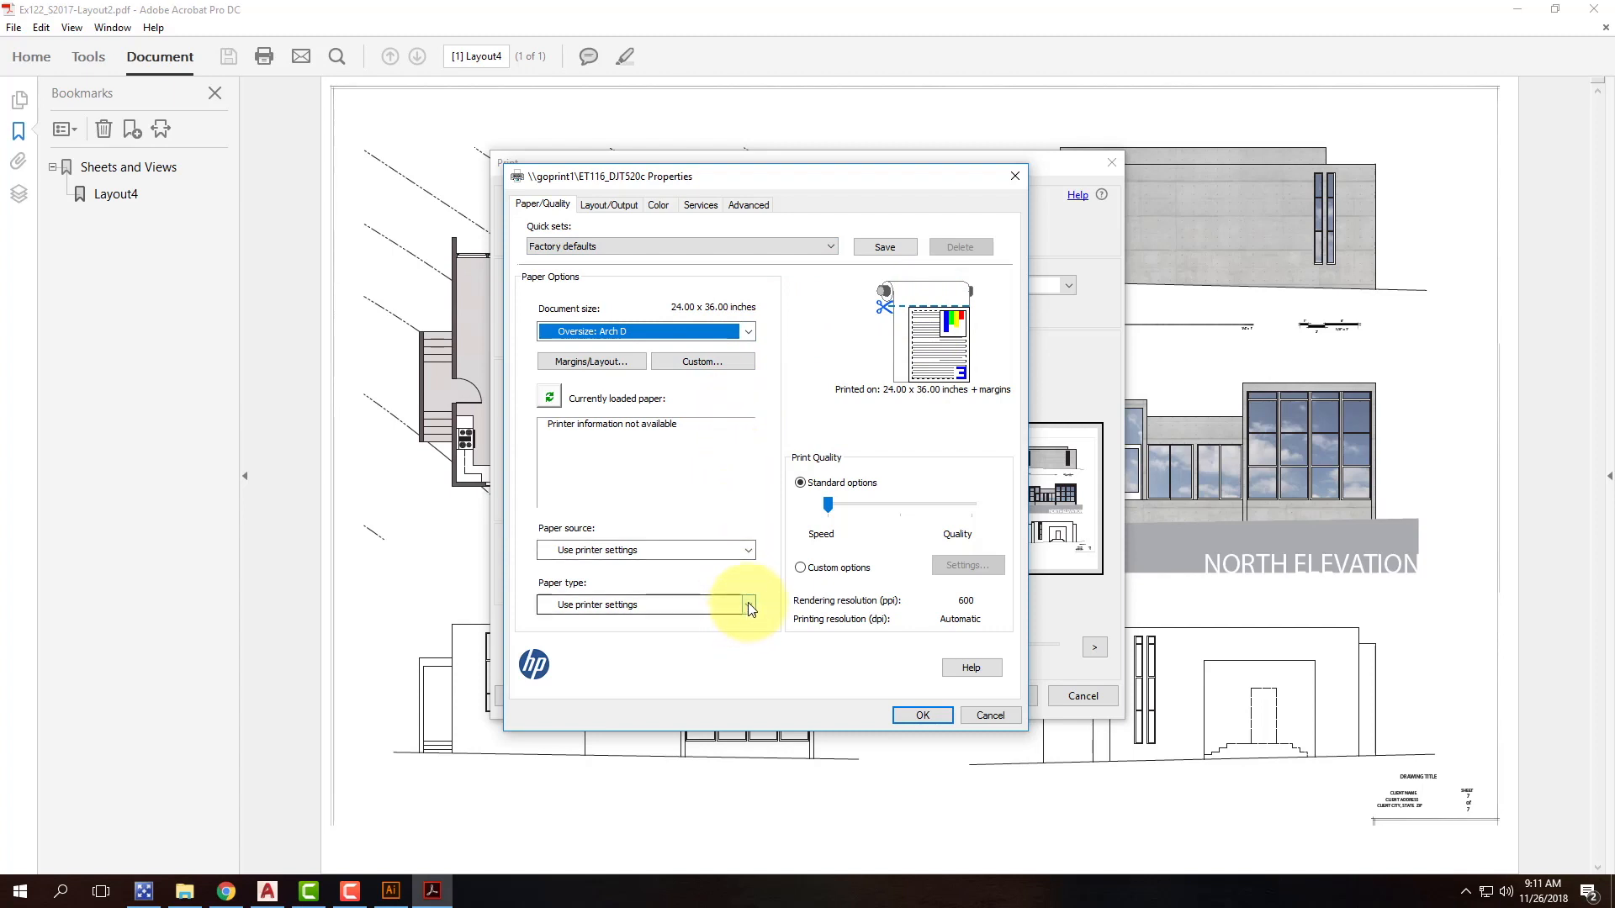
# Step: Set the printer's orientation to Landscape, check the paper and quality settings, and accept the properties
pyautogui.click(625, 213)
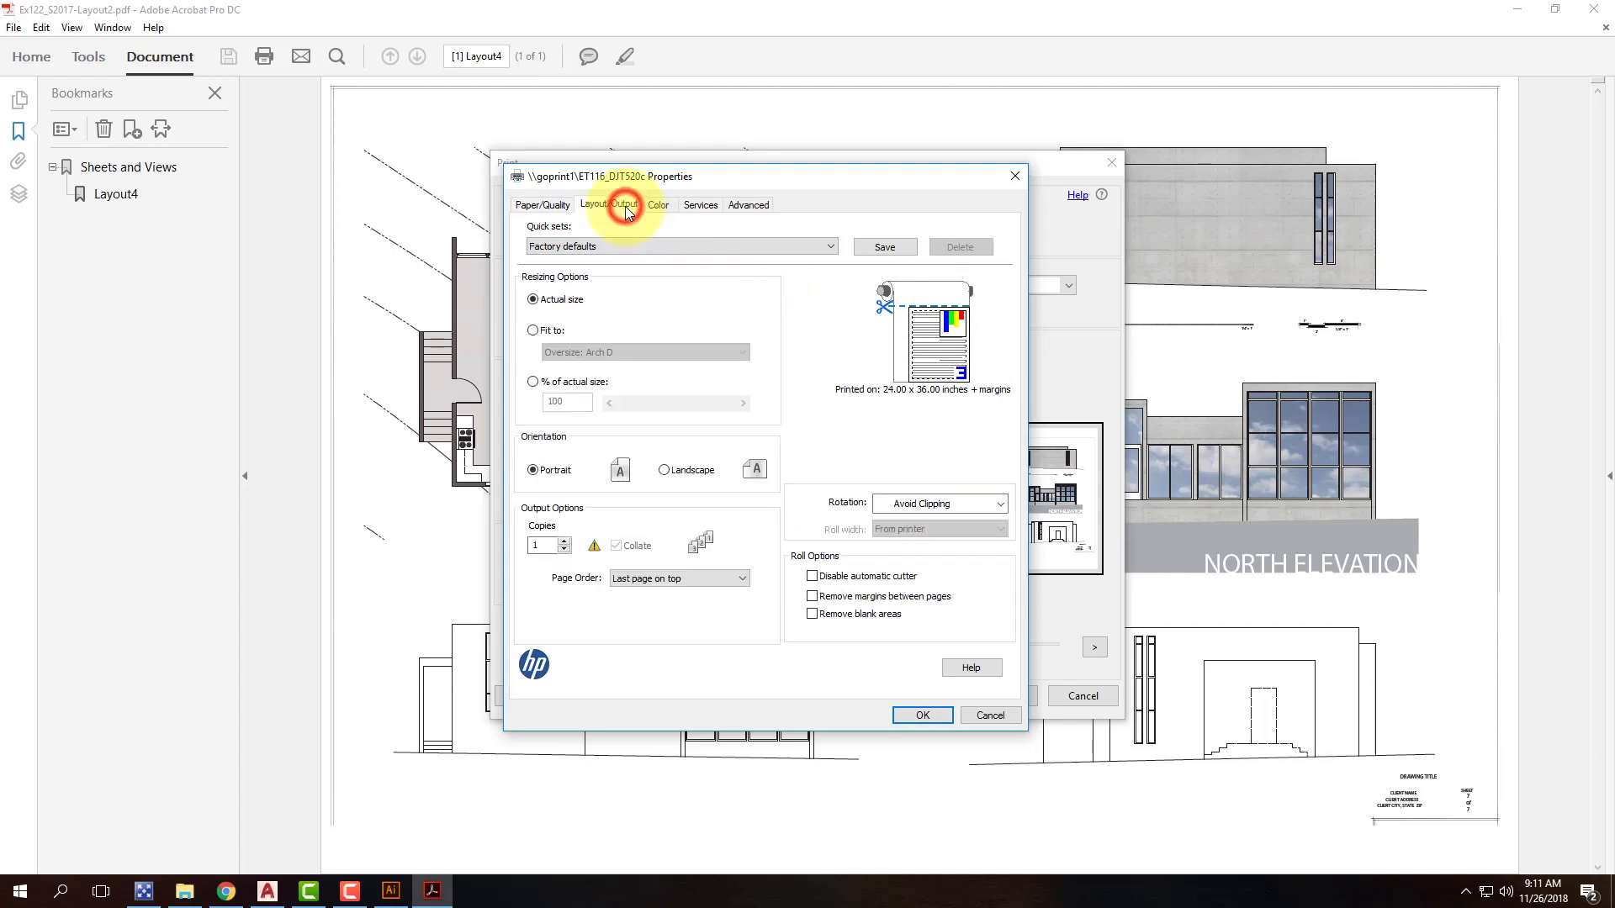
pyautogui.click(665, 473)
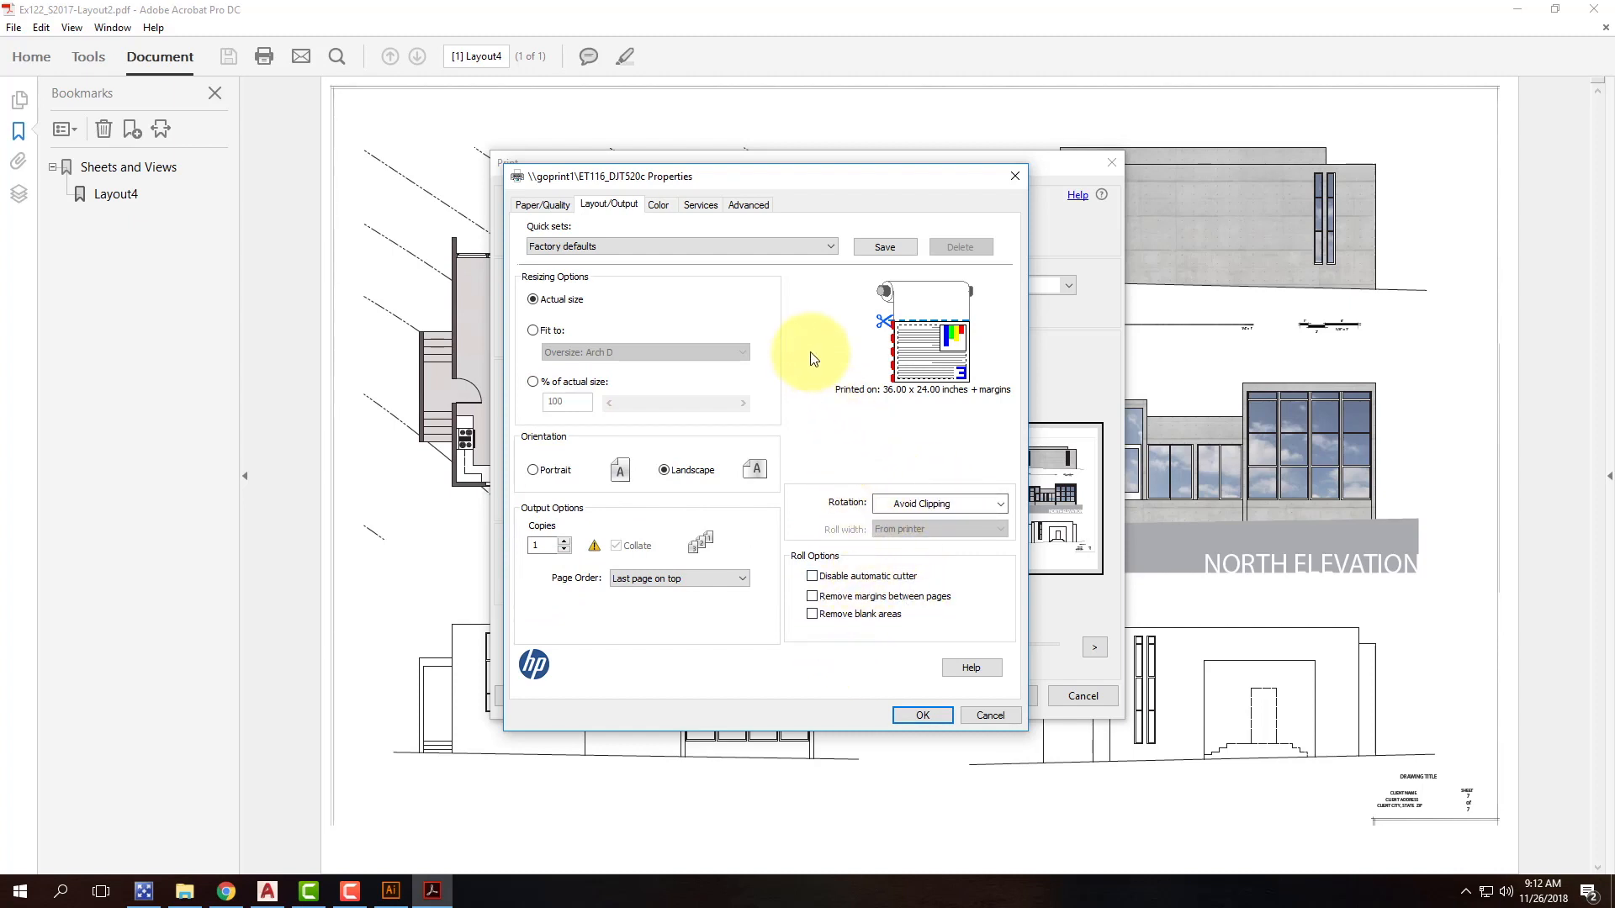
pyautogui.click(541, 208)
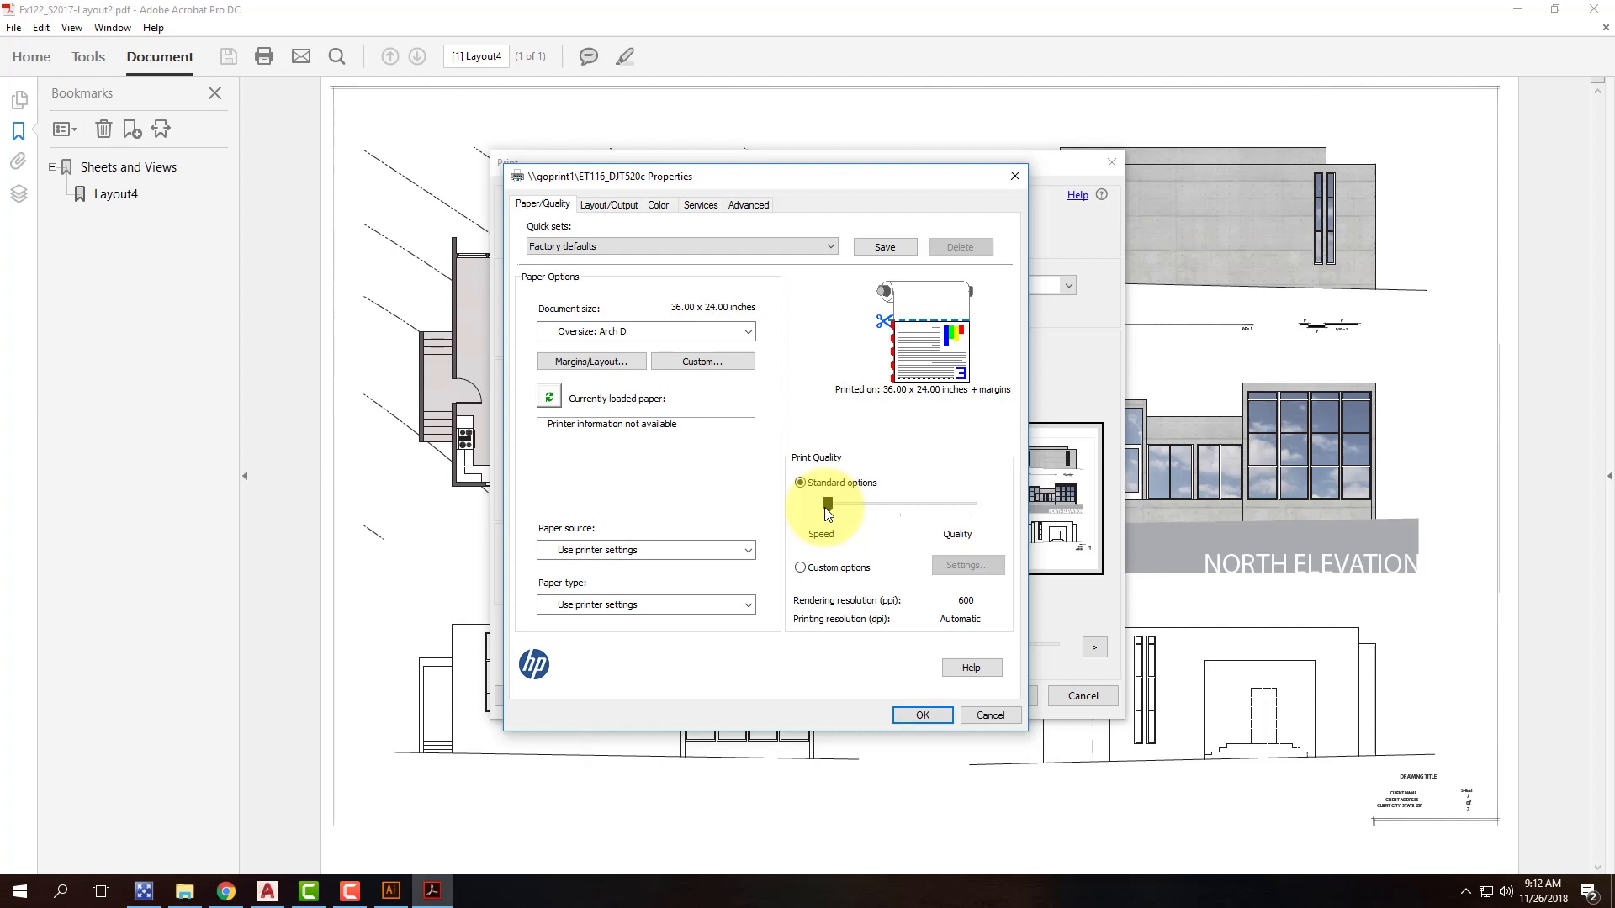
pyautogui.click(922, 716)
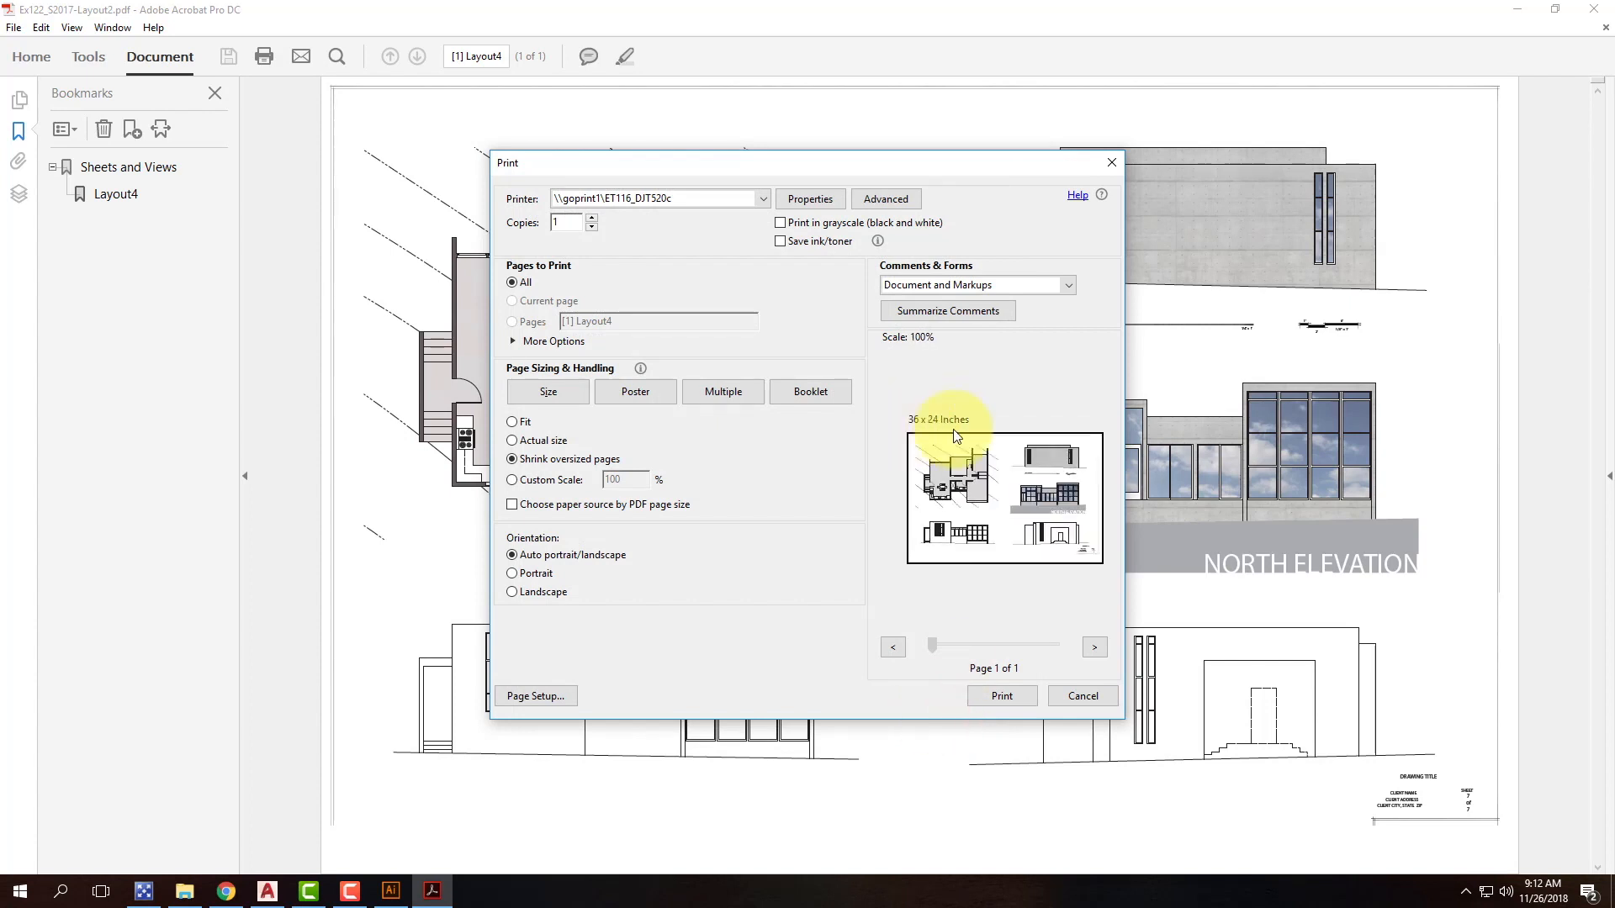
# Step: Recheck the printer's paper properties and set the page sizing to Actual size
pyautogui.click(811, 201)
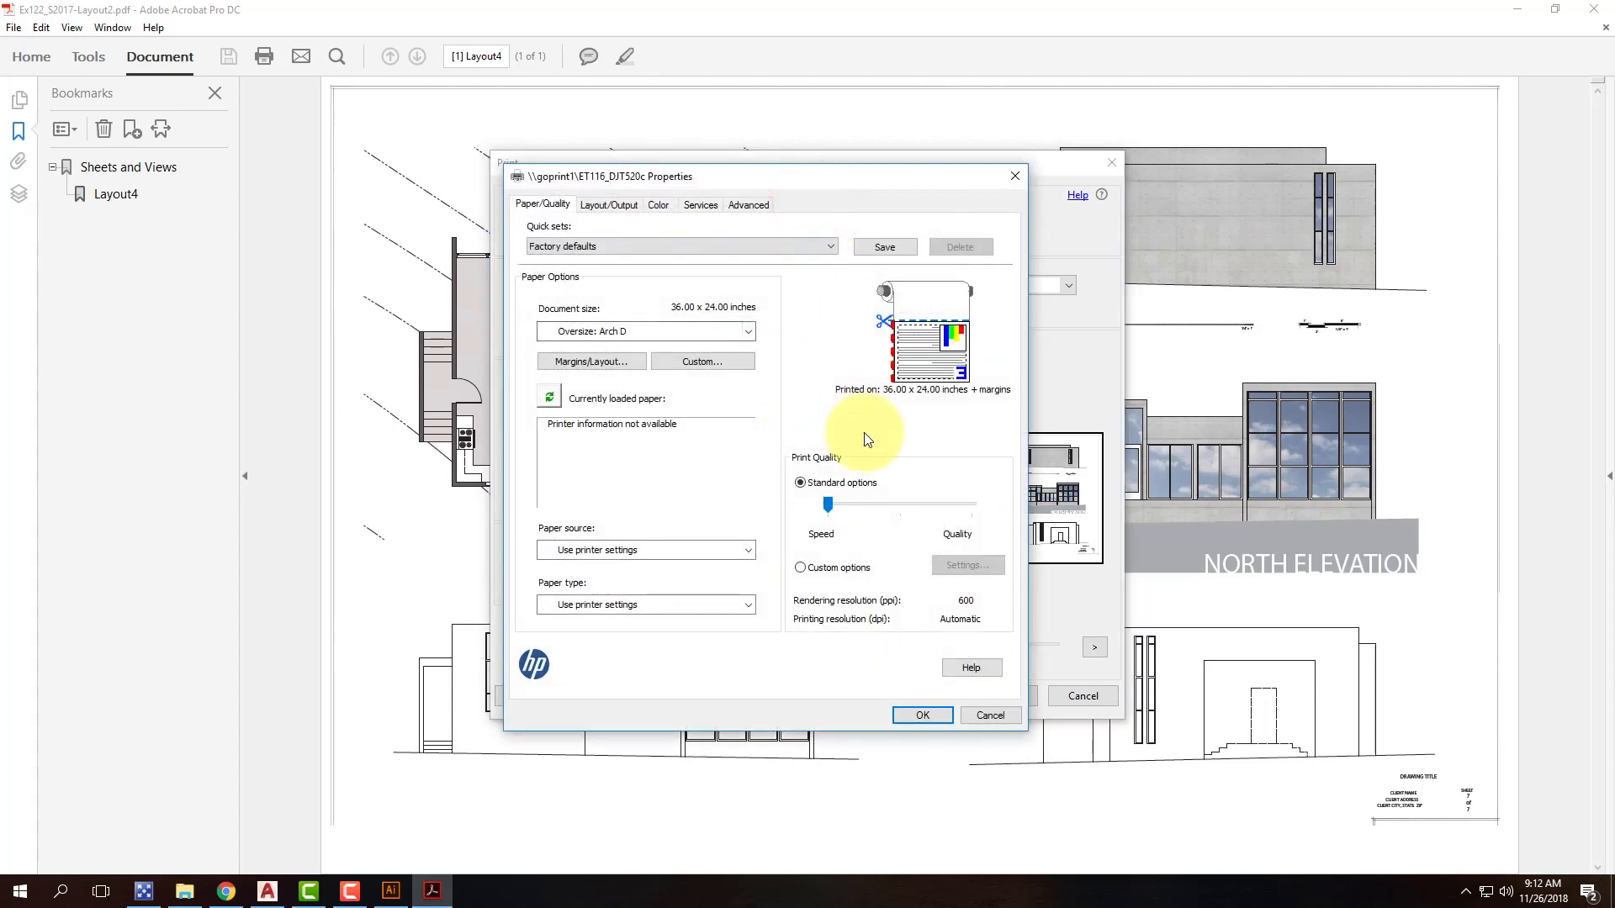
pyautogui.click(921, 714)
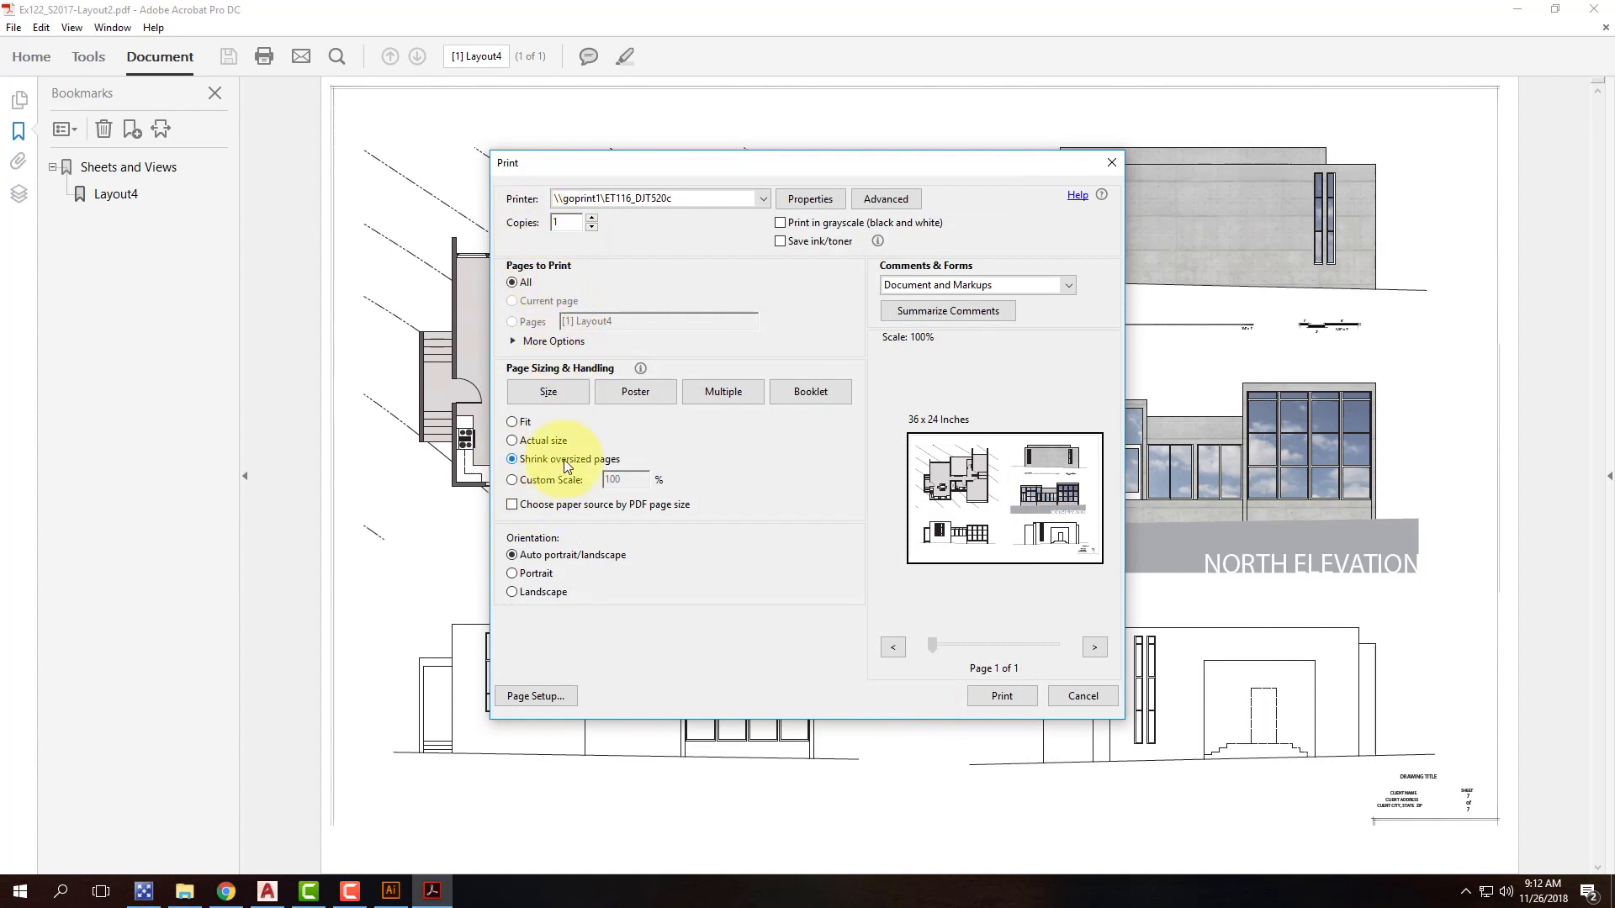
pyautogui.click(514, 441)
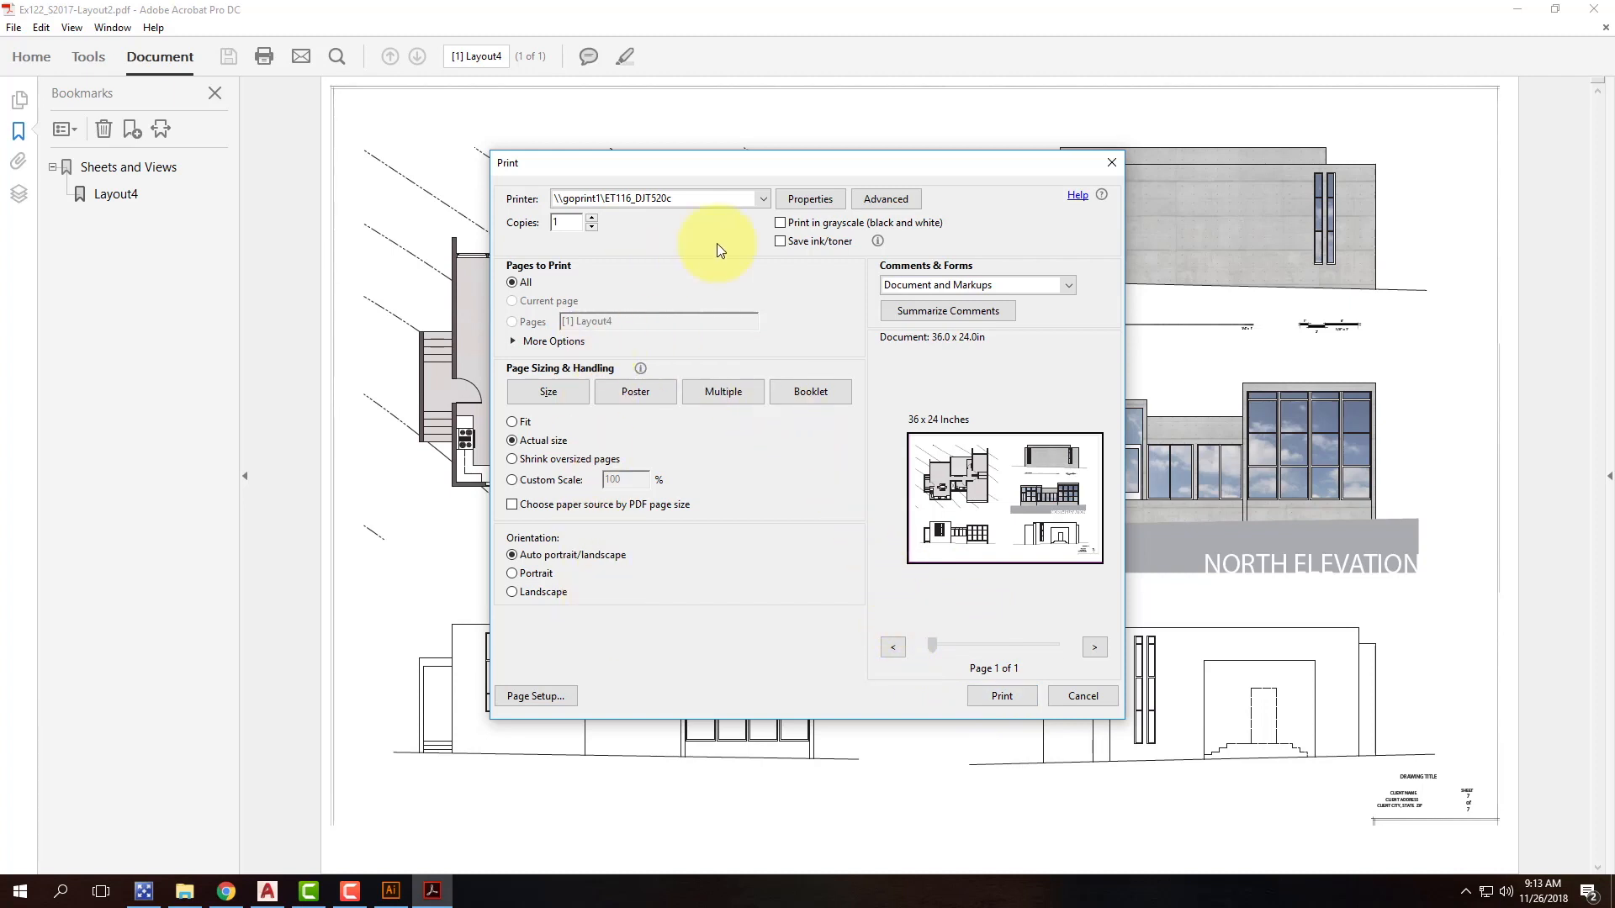
# Step: Set the printer's paper source to Roll, leave the paper type on Use printer settings, and accept the properties
pyautogui.click(833, 202)
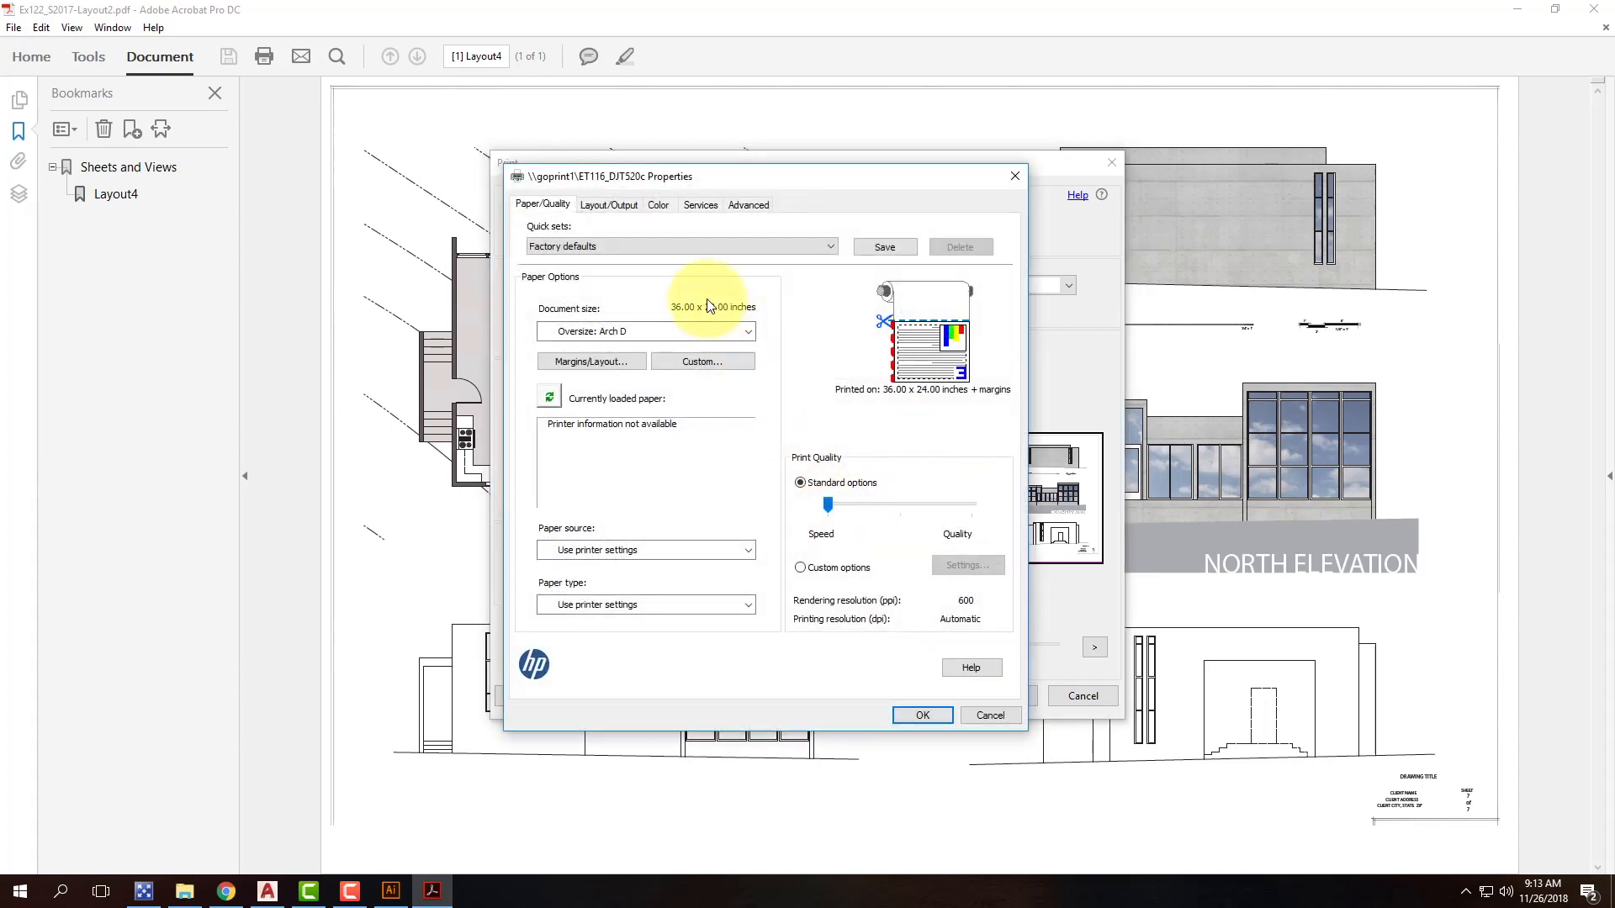
pyautogui.click(647, 549)
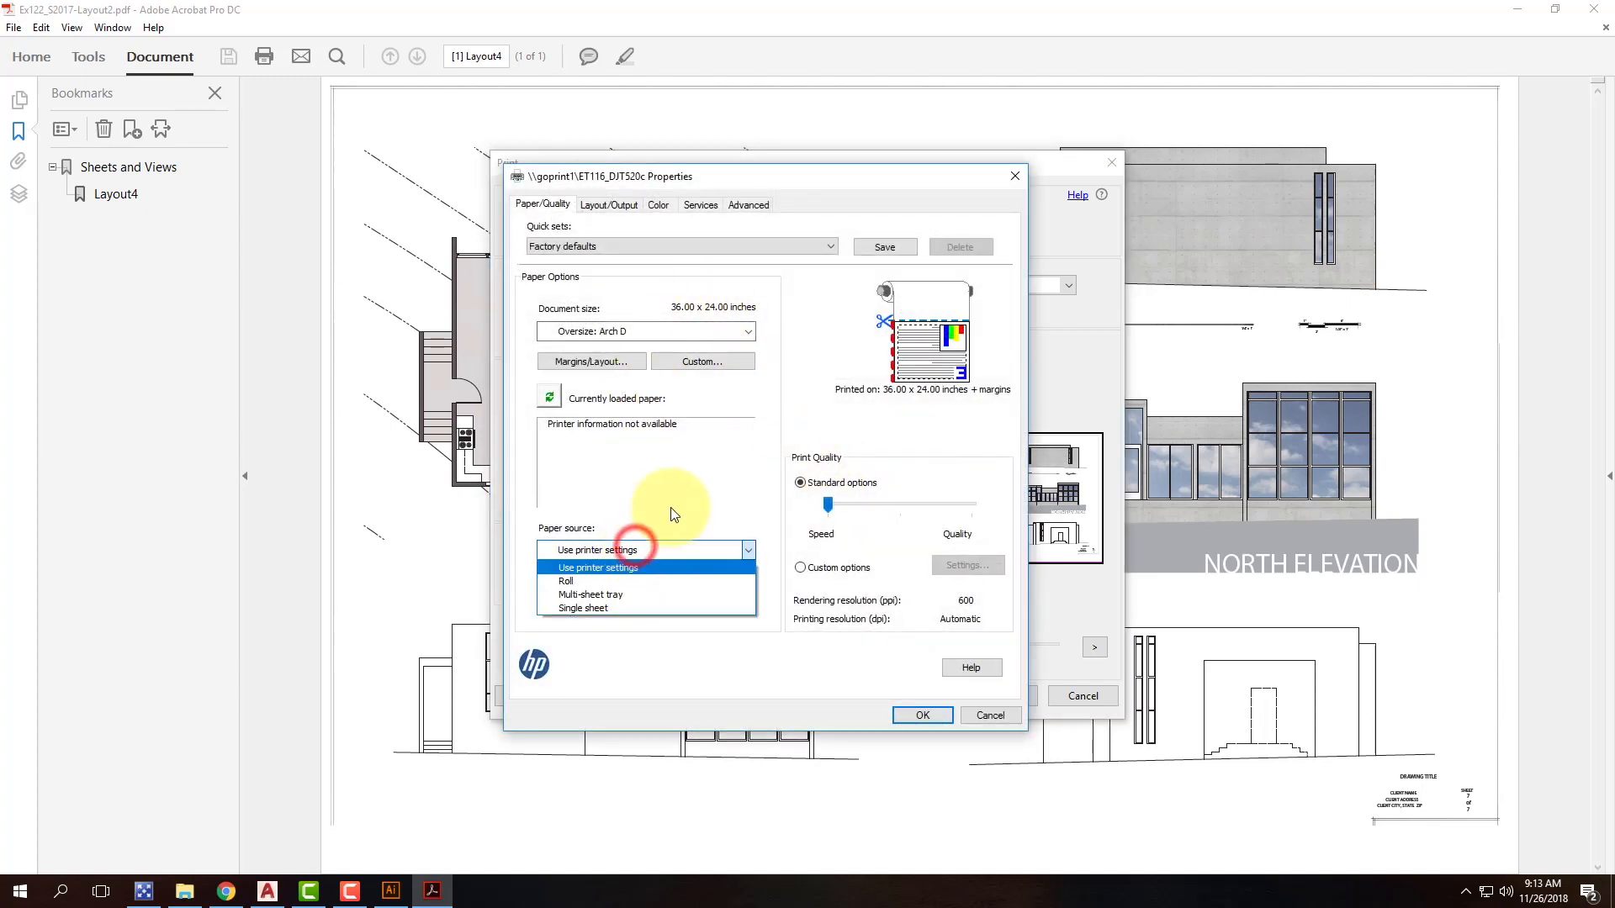
pyautogui.click(623, 582)
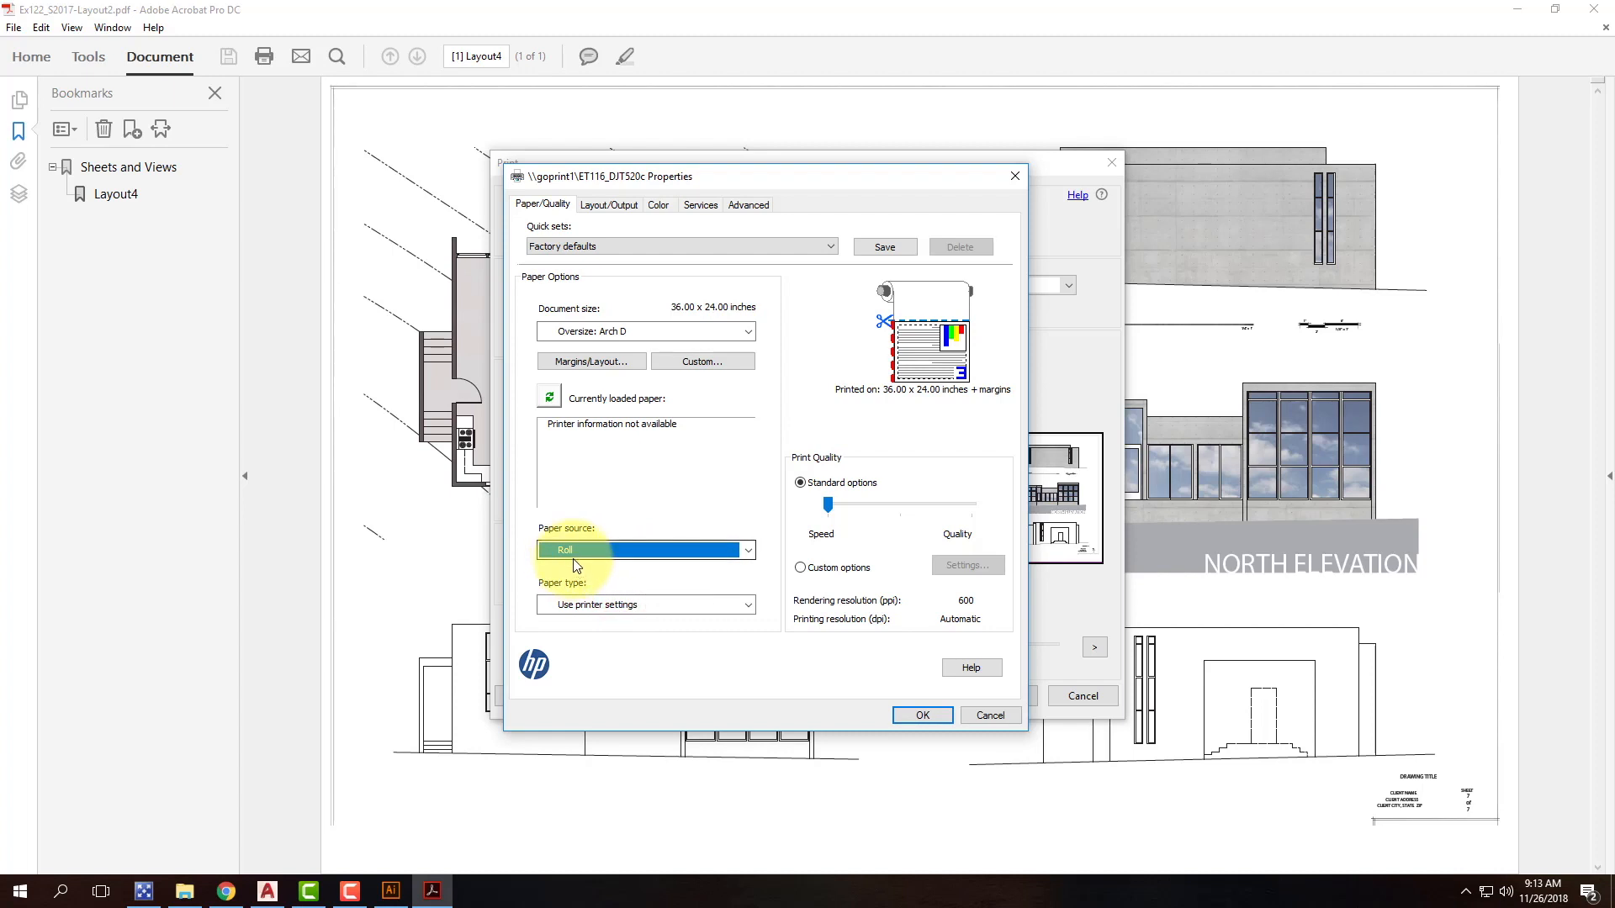
pyautogui.click(572, 604)
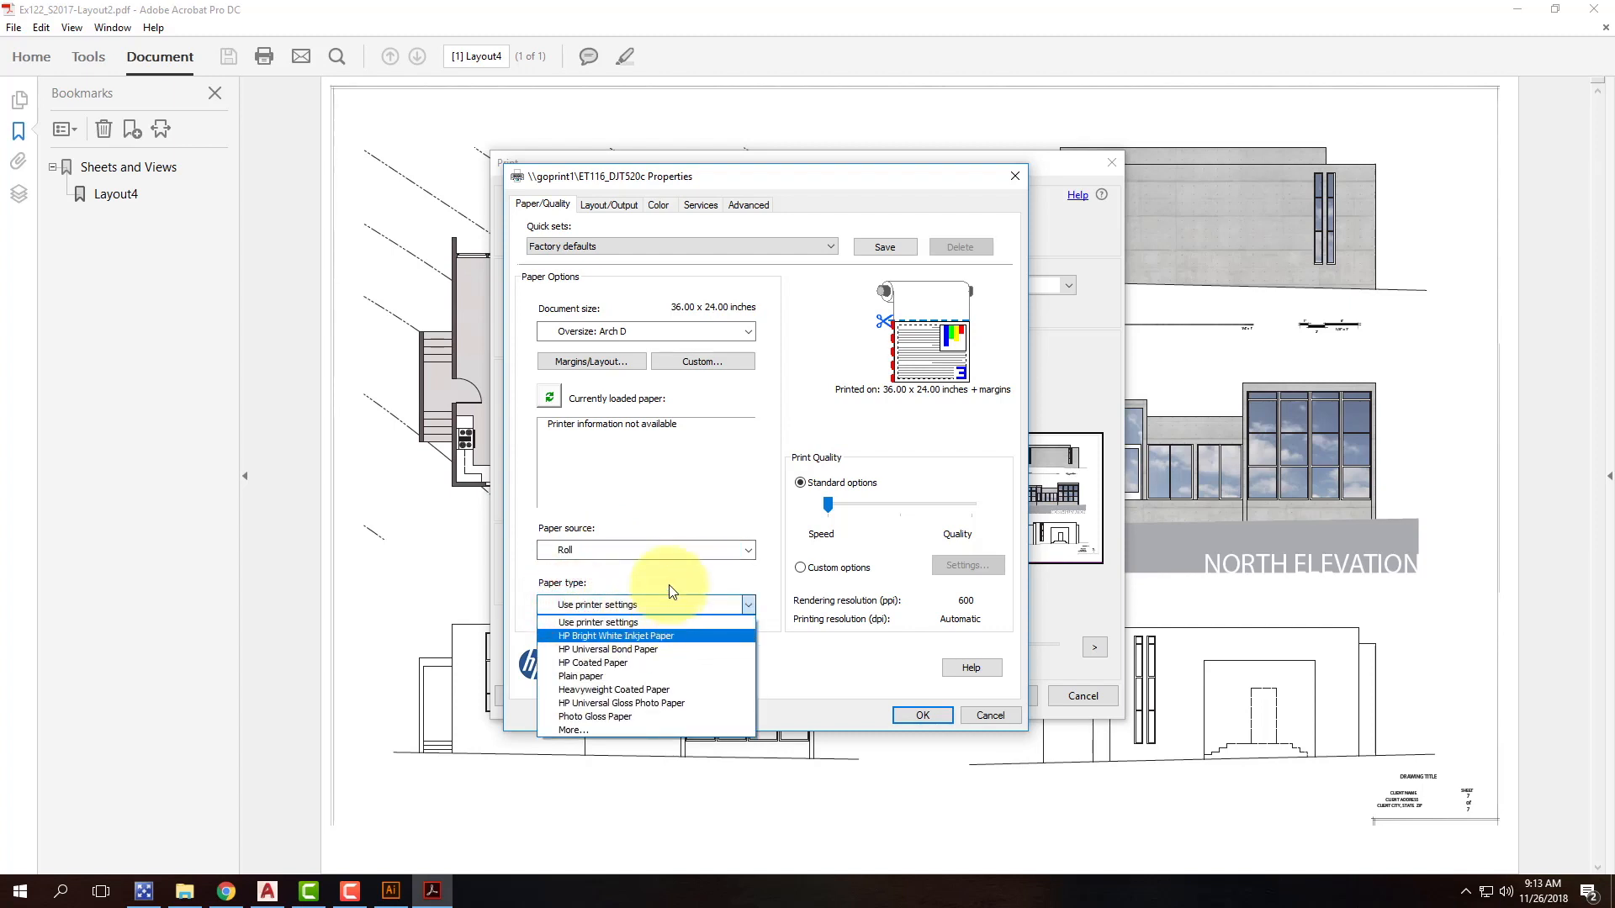
pyautogui.click(688, 493)
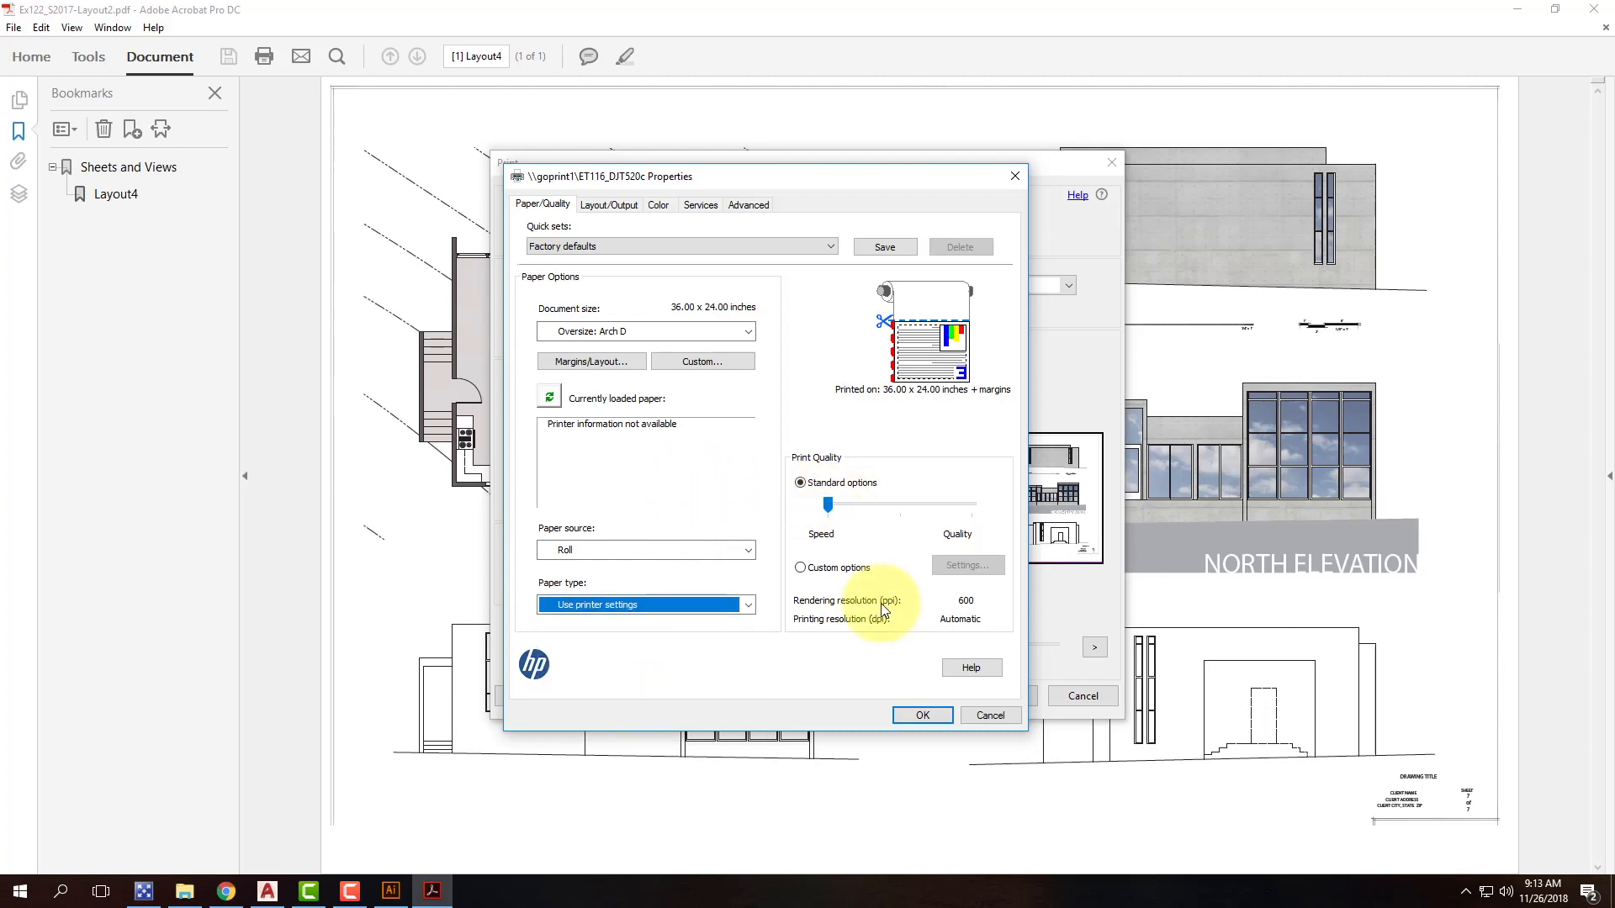
pyautogui.click(941, 712)
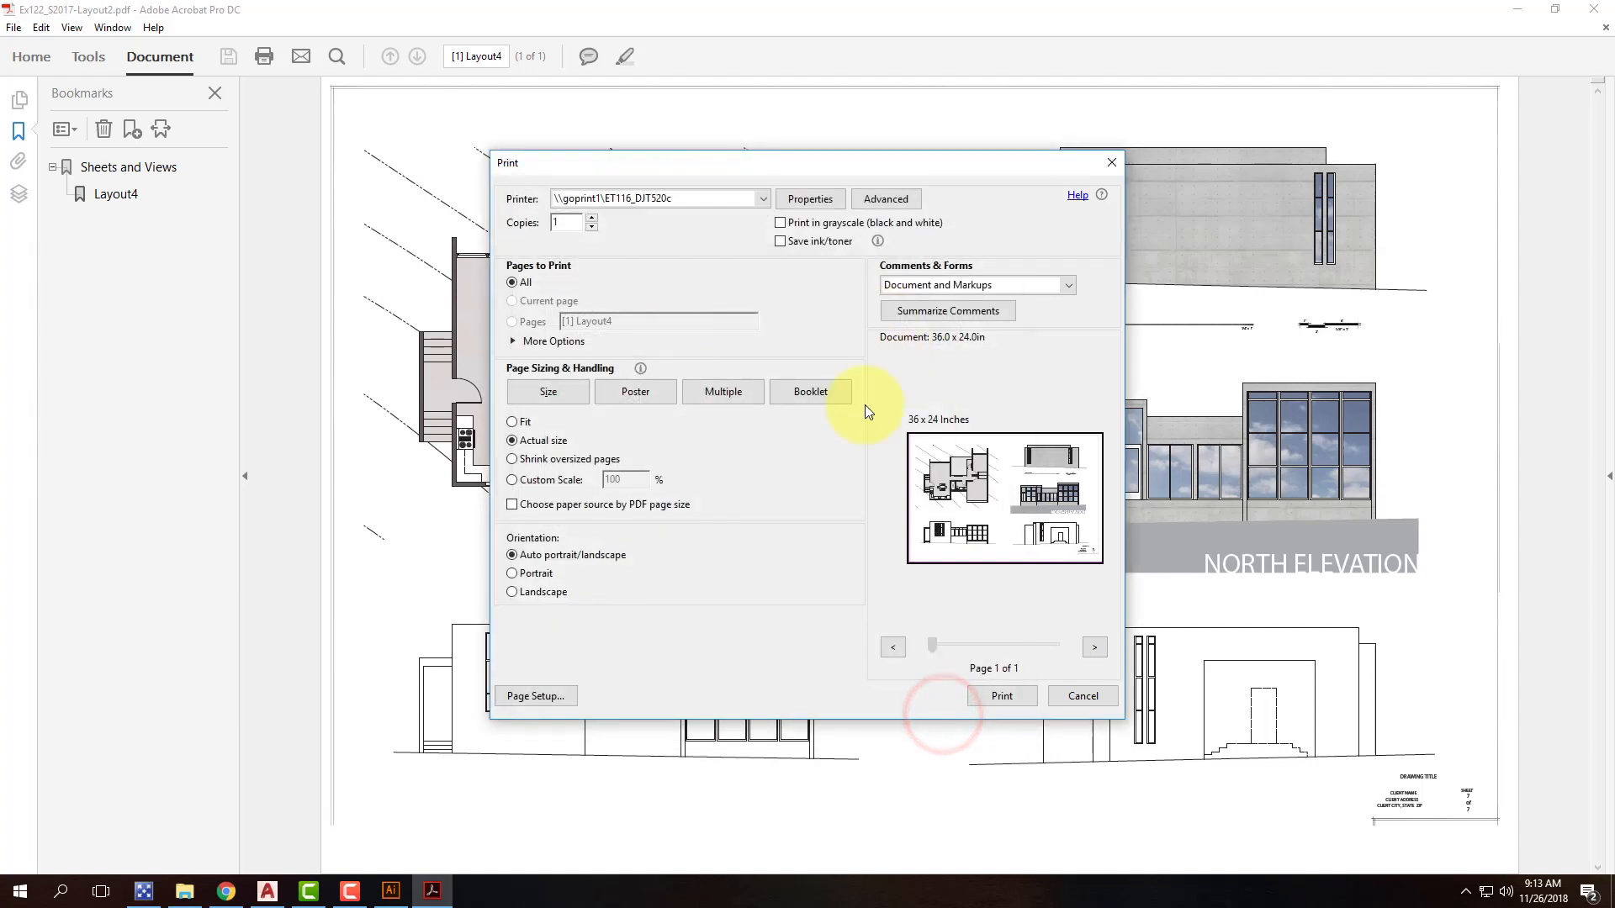
# Step: Close the print settings without printing the sheet
pyautogui.click(1011, 692)
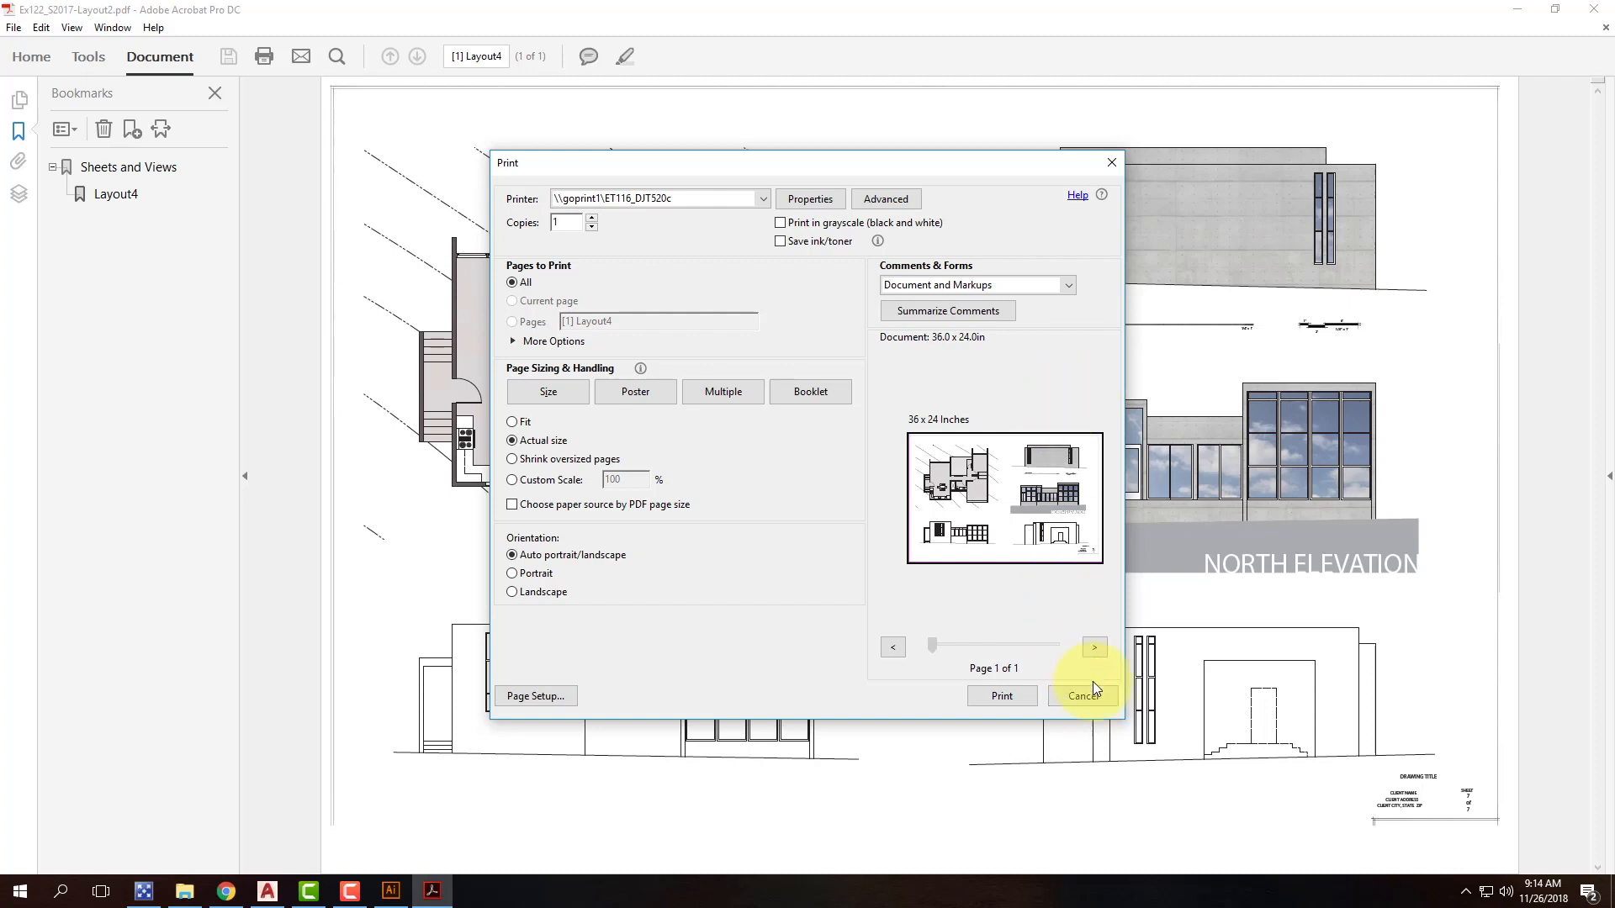
pyautogui.click(1103, 700)
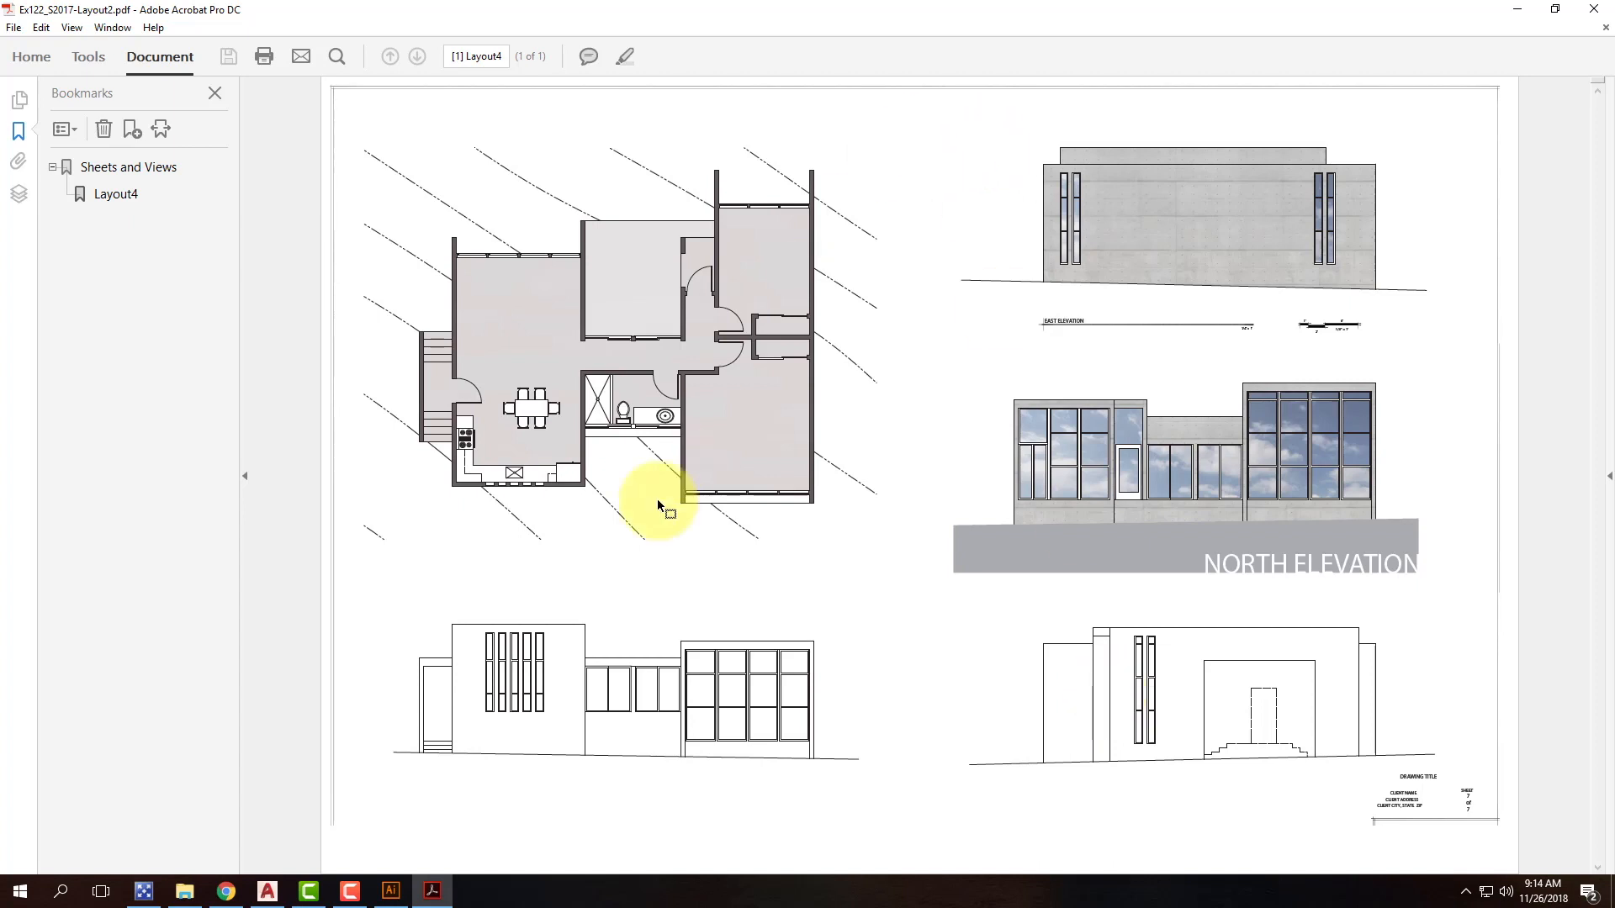
pyautogui.click(349, 891)
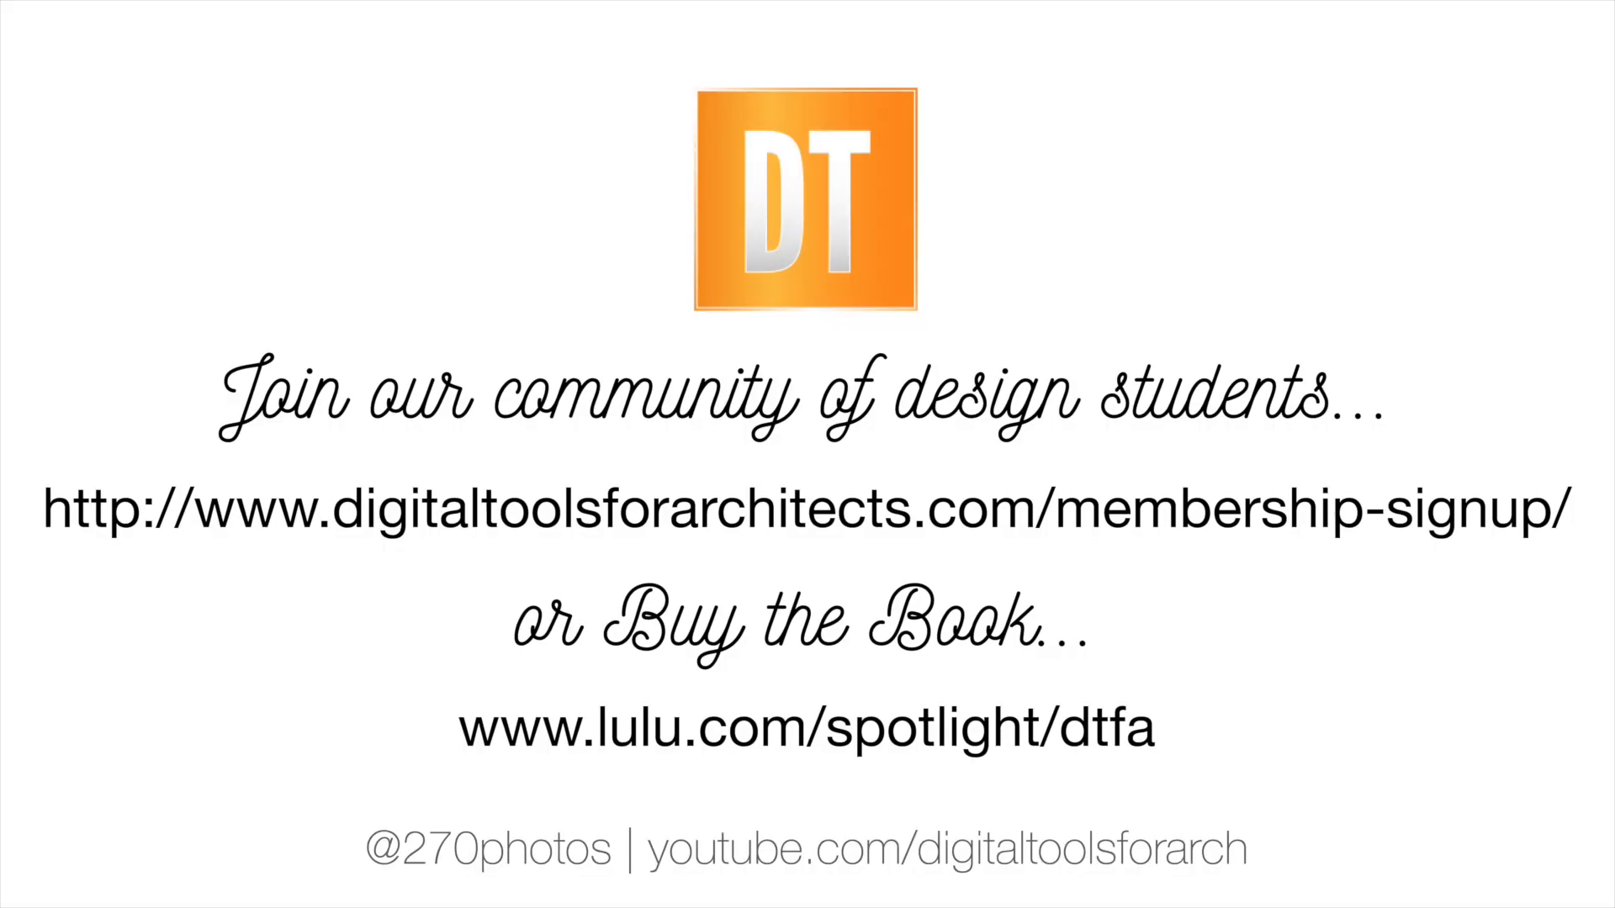